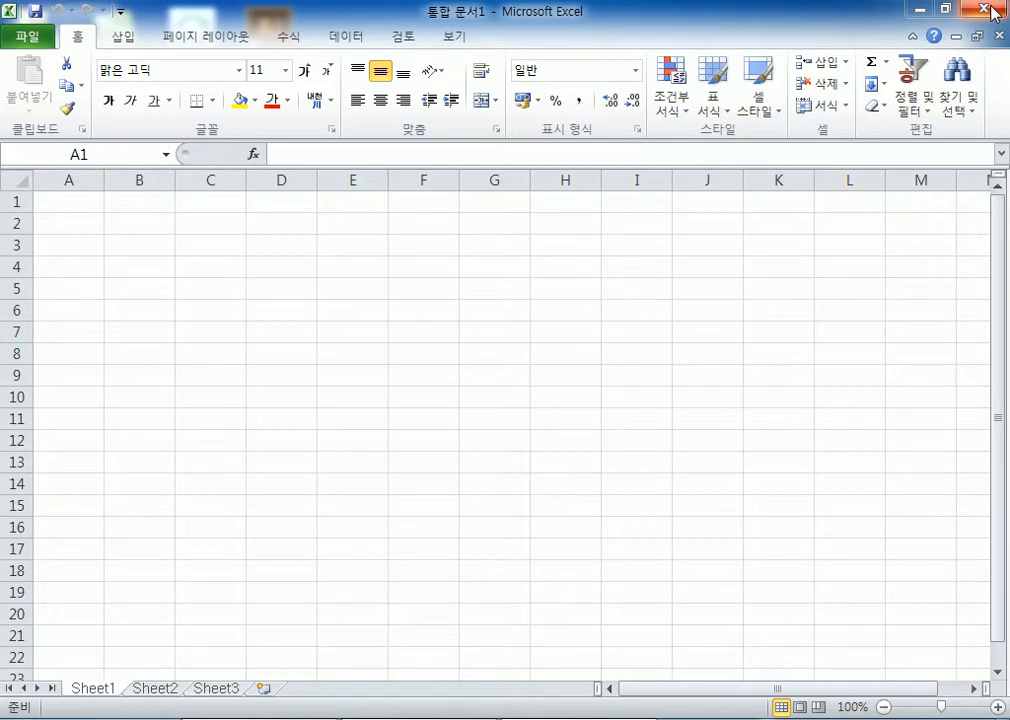
# Close Excel, relaunch Excel 2010 from All Programs > Microsoft Office, then close it again
pyautogui.click(990, 12)
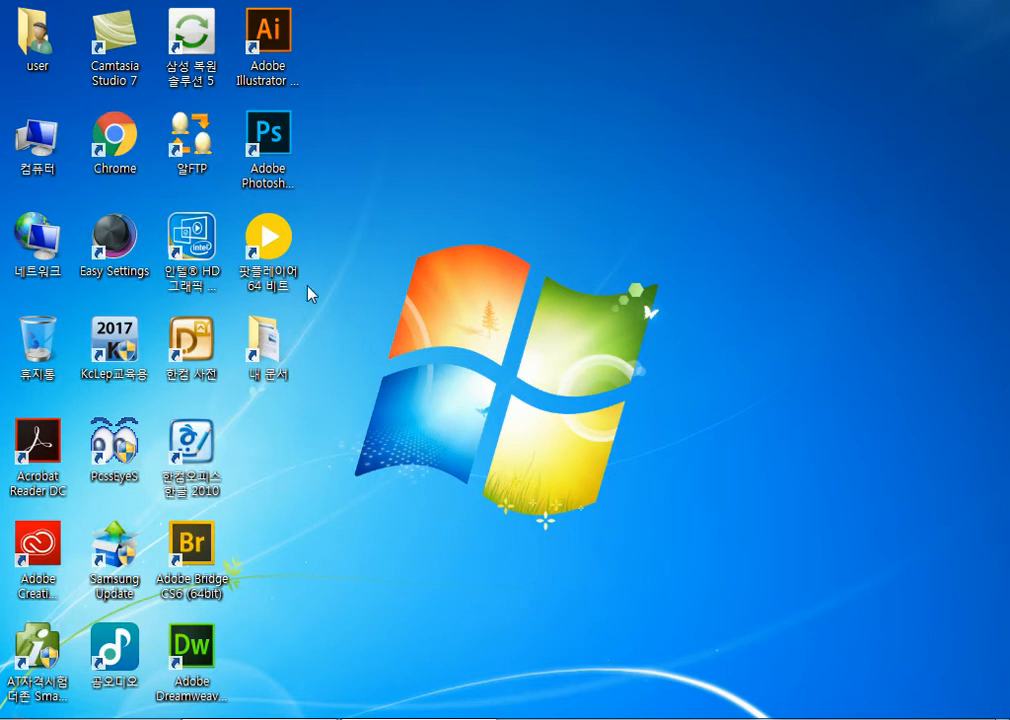
pyautogui.click(26, 718)
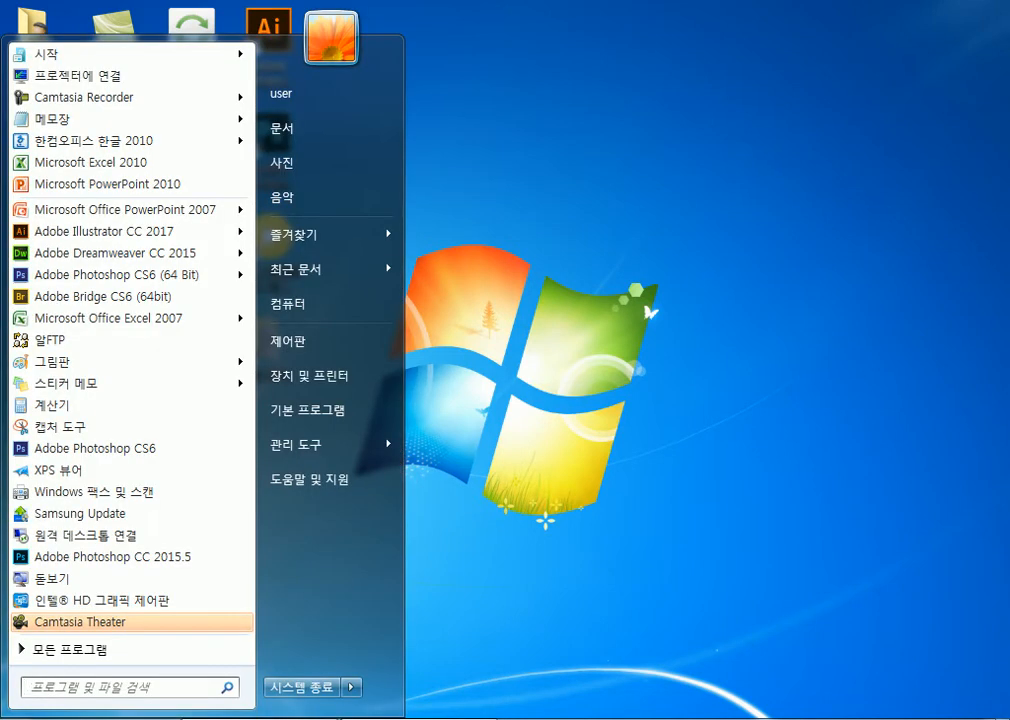
pyautogui.click(62, 653)
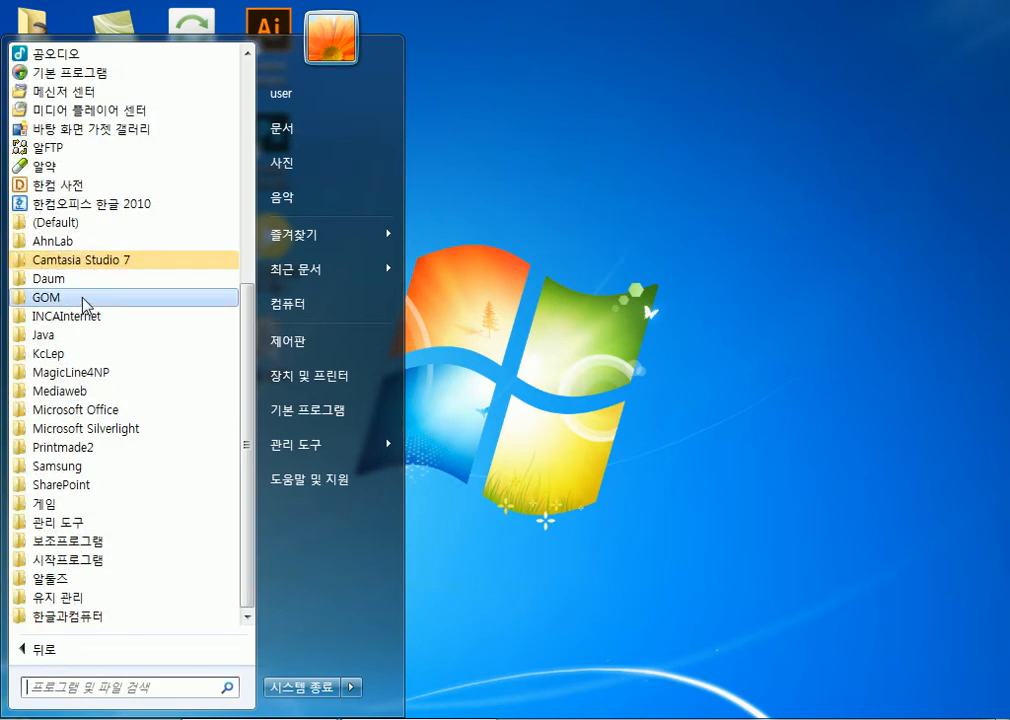
pyautogui.click(93, 411)
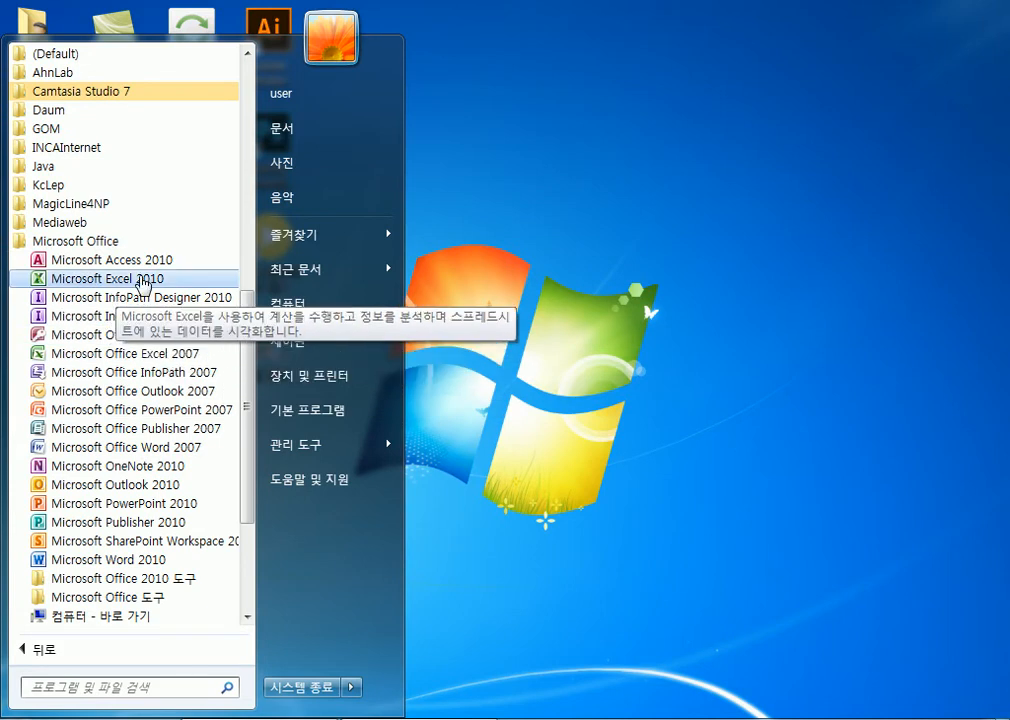
pyautogui.click(145, 284)
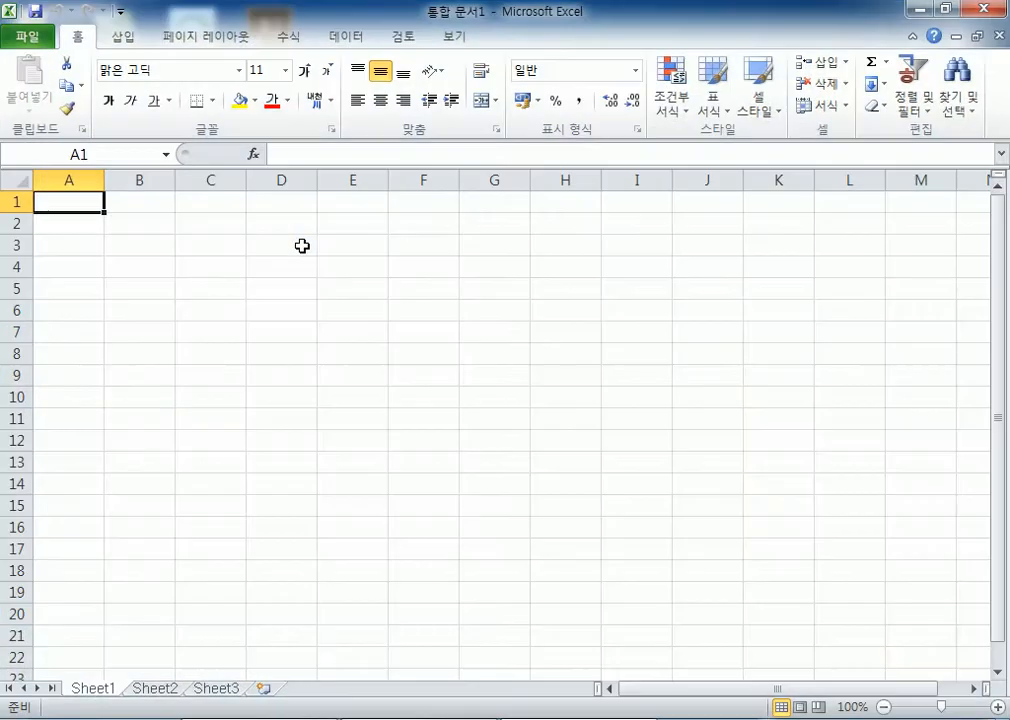
pyautogui.click(988, 8)
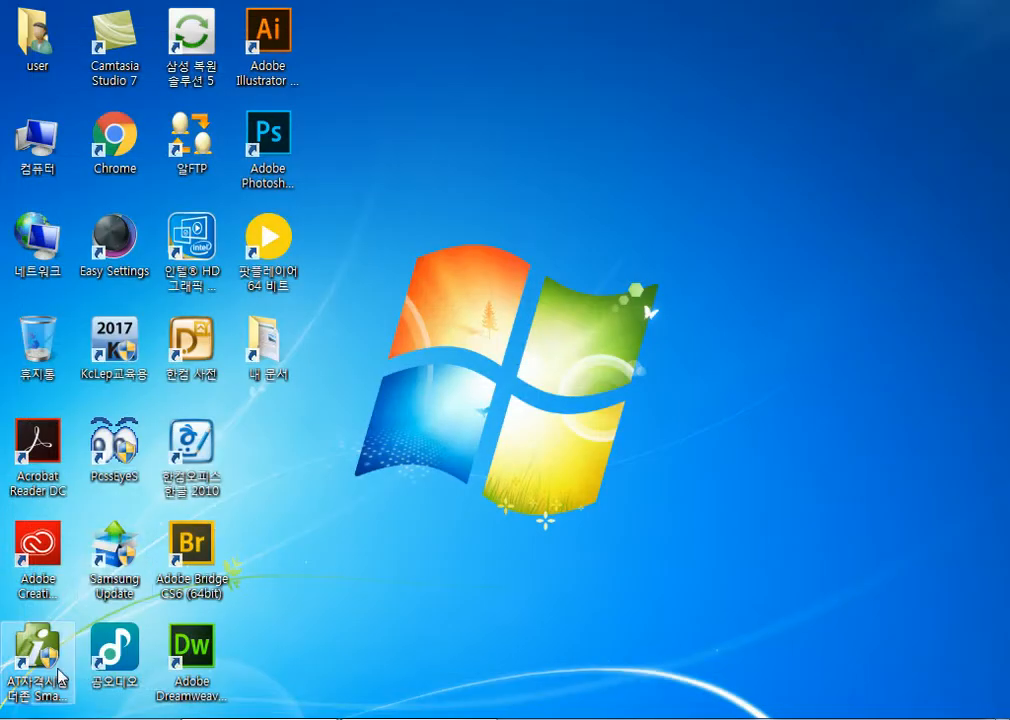
# Unpin Excel 2010 from the Start menu and pin it back
pyautogui.press('super')
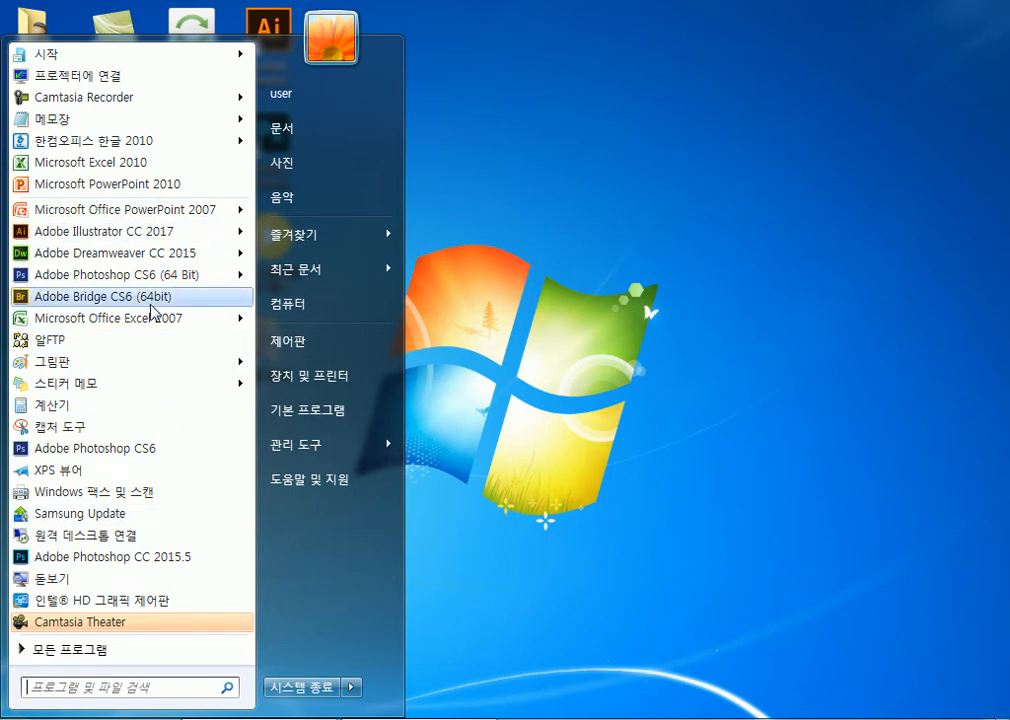
pyautogui.rightClick(151, 164)
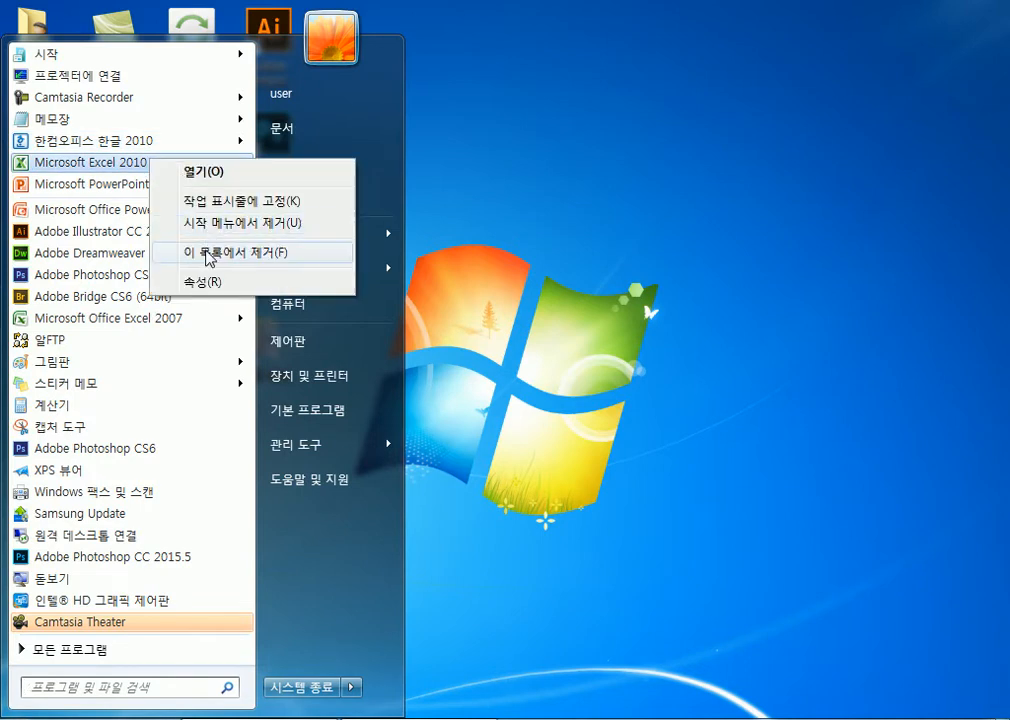
pyautogui.click(212, 222)
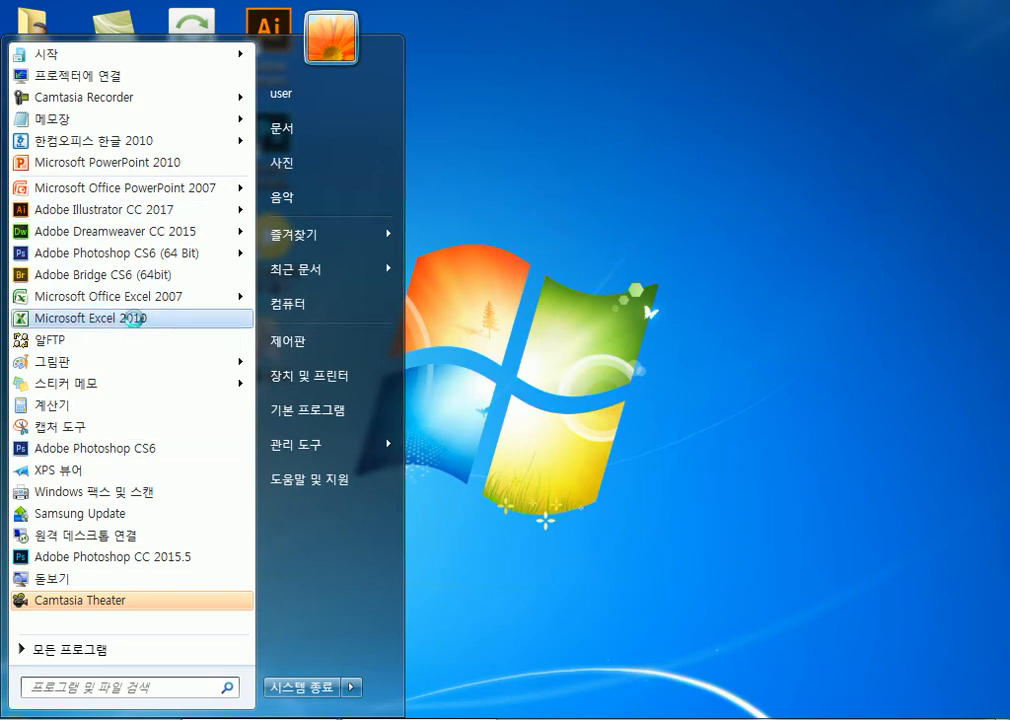
pyautogui.rightClick(135, 321)
pyautogui.click(193, 388)
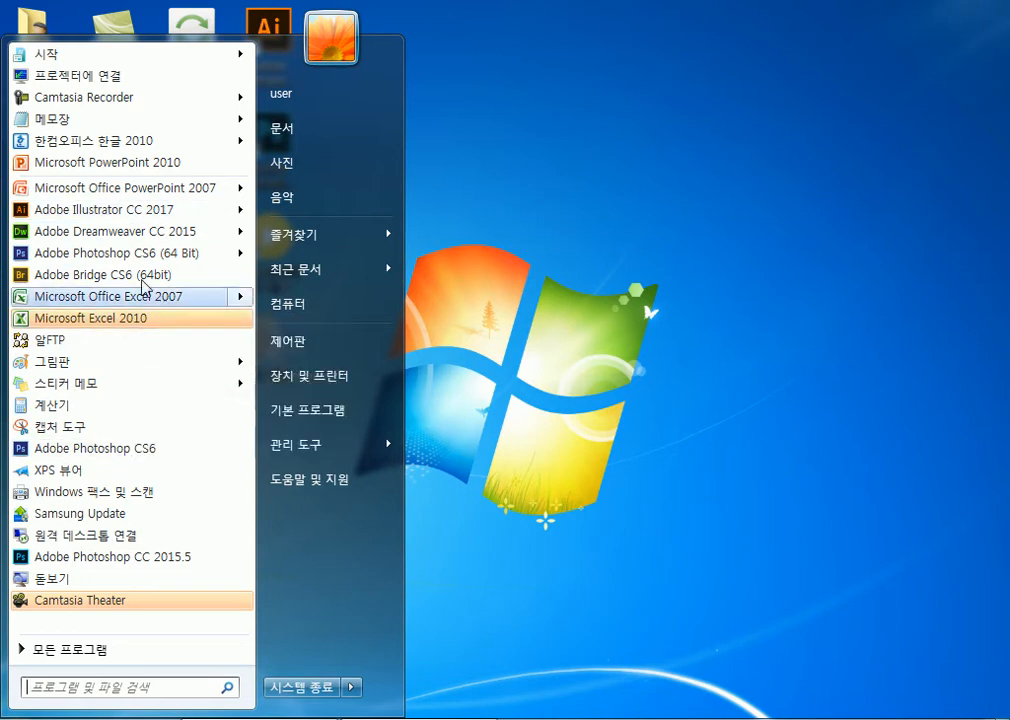
# Order the pinned programs as Excel 2010, PowerPoint 2010, 한컴오피스 한글 2010, 메모장
pyautogui.moveTo(96, 186); pyautogui.dragTo(90, 163)
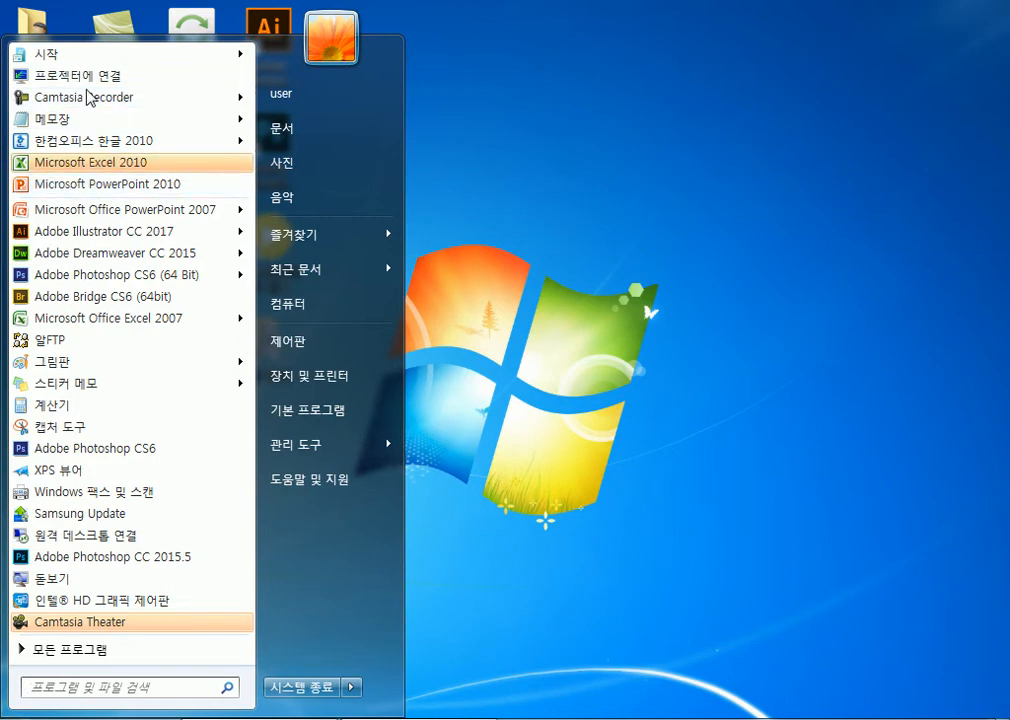
pyautogui.moveTo(117, 148); pyautogui.dragTo(124, 197)
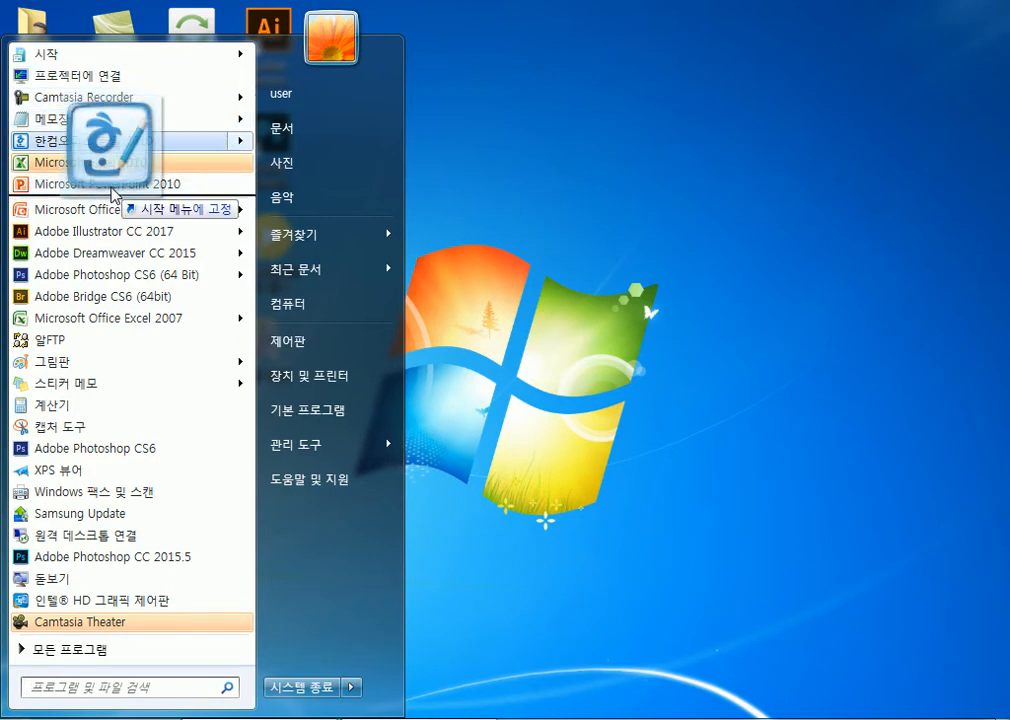
pyautogui.moveTo(63, 122); pyautogui.dragTo(74, 192)
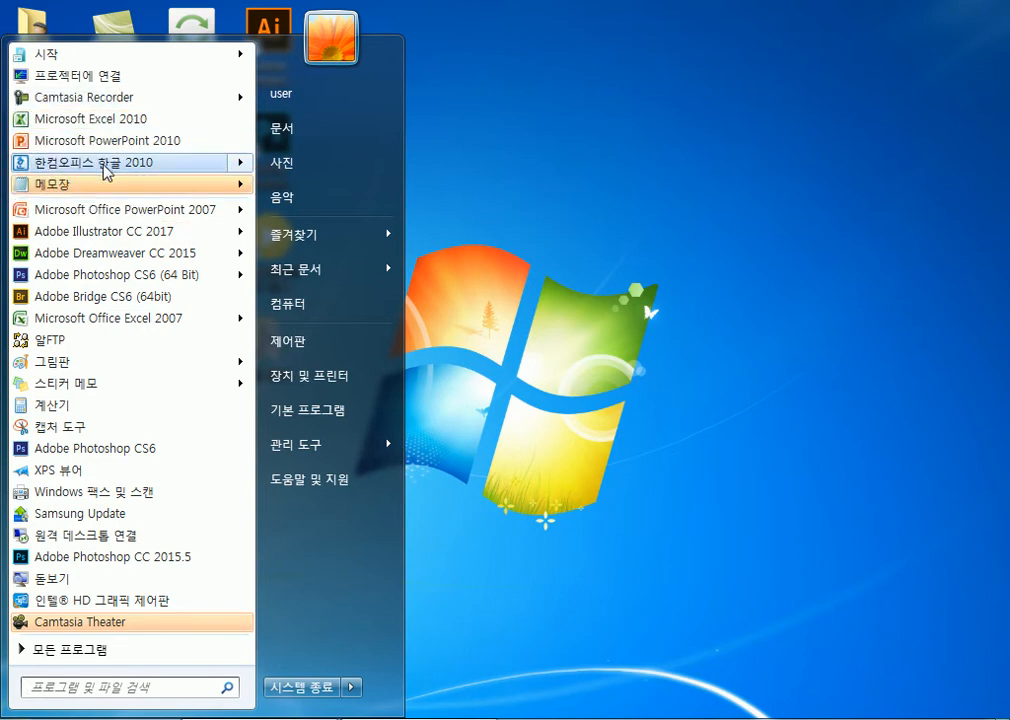
pyautogui.moveTo(108, 172)
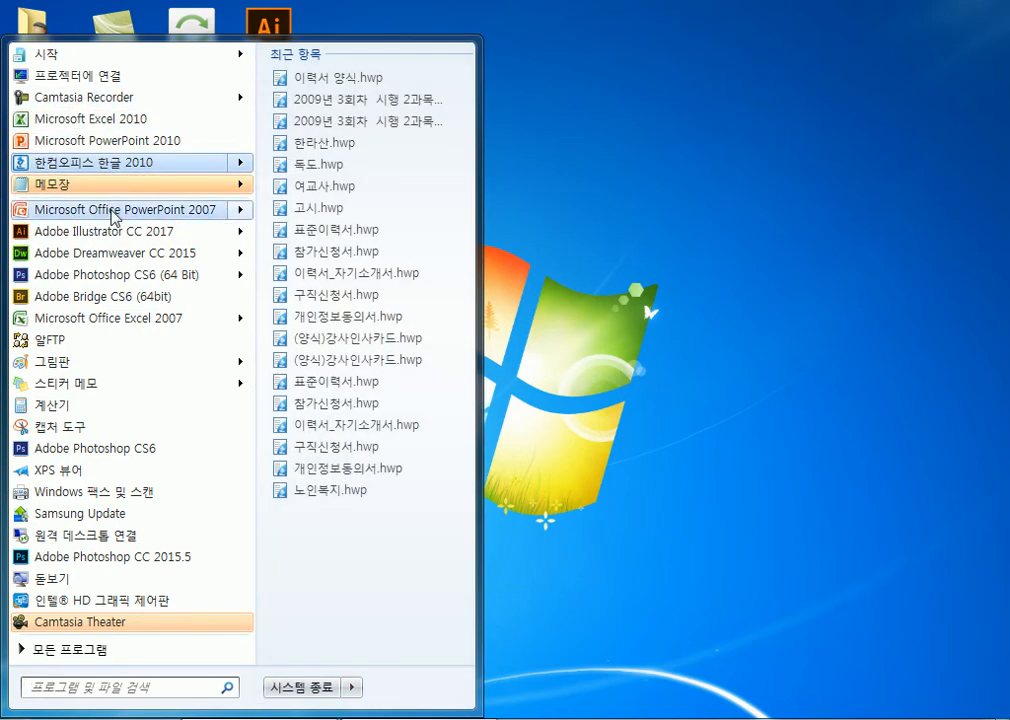
pyautogui.moveTo(392, 446); pyautogui.dragTo(247, 470)
# Reopen the Start menu and launch Excel 2010 from the pinned list
pyautogui.click(544, 487)
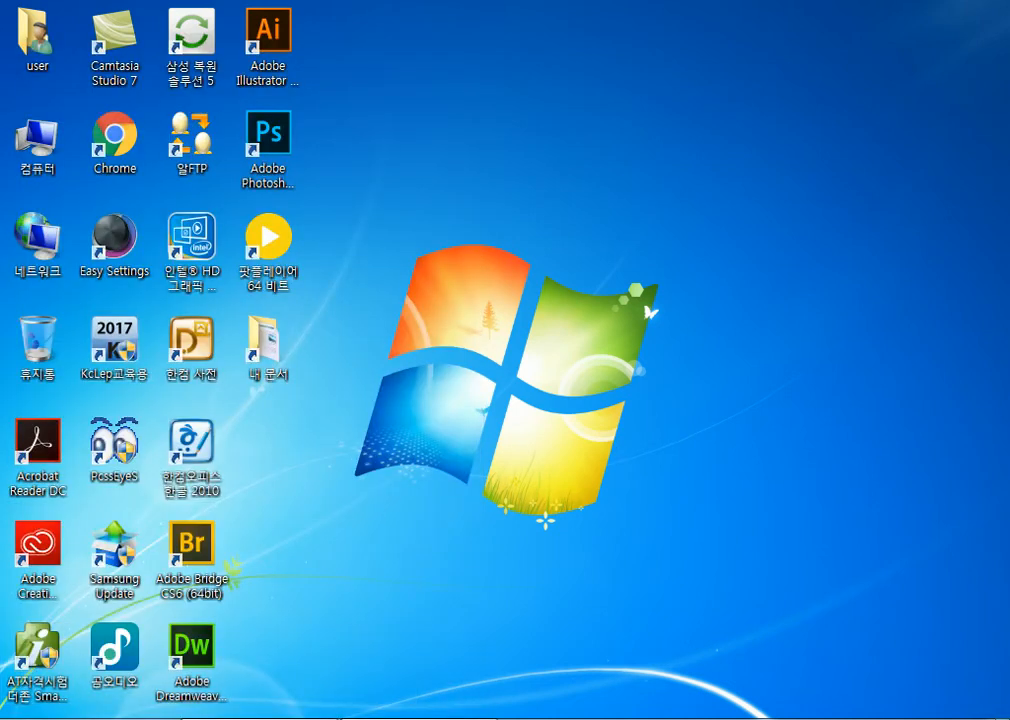
pyautogui.click(32, 717)
pyautogui.click(64, 120)
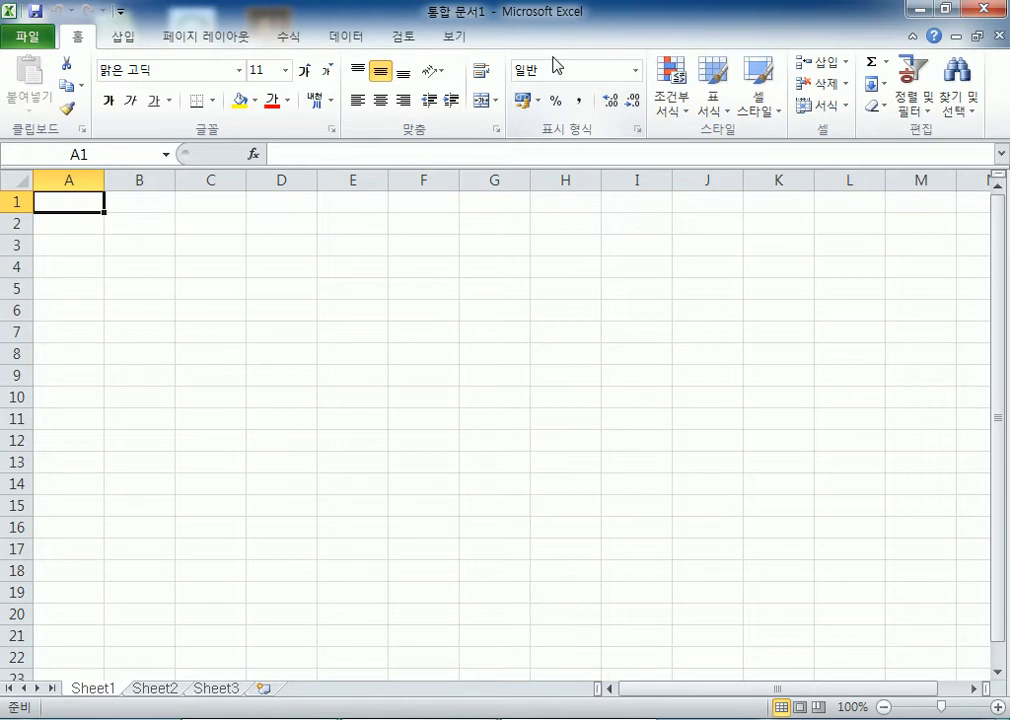
# Glance at the File view and the Home, Insert, Page Layout and View commands
pyautogui.click(28, 38)
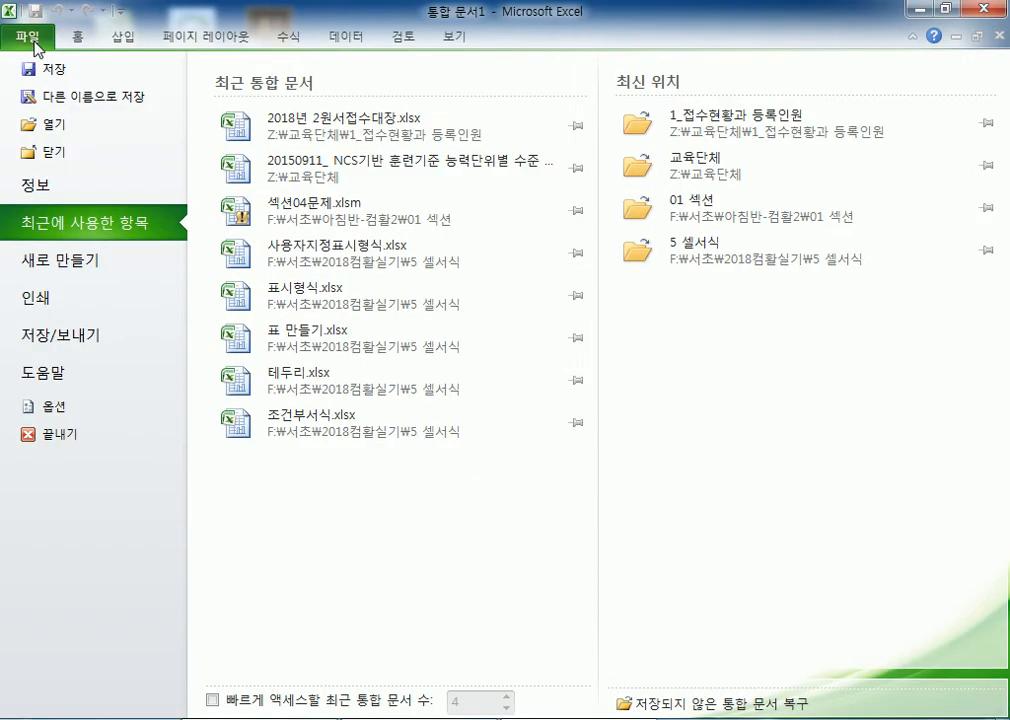
pyautogui.click(80, 40)
pyautogui.click(124, 40)
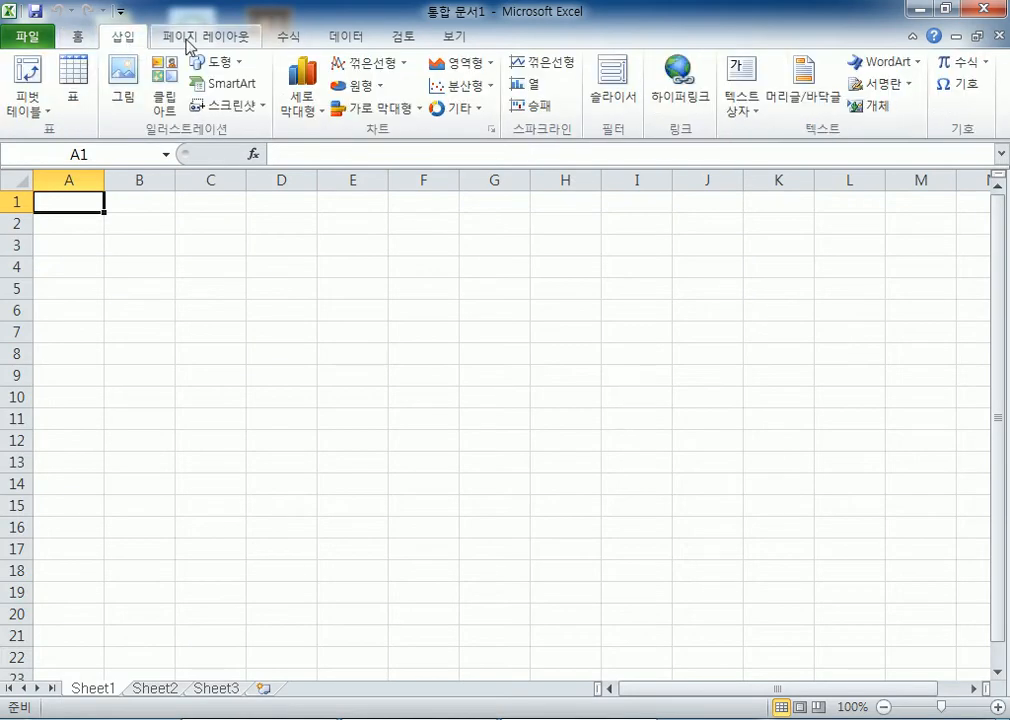
pyautogui.click(188, 45)
pyautogui.click(453, 45)
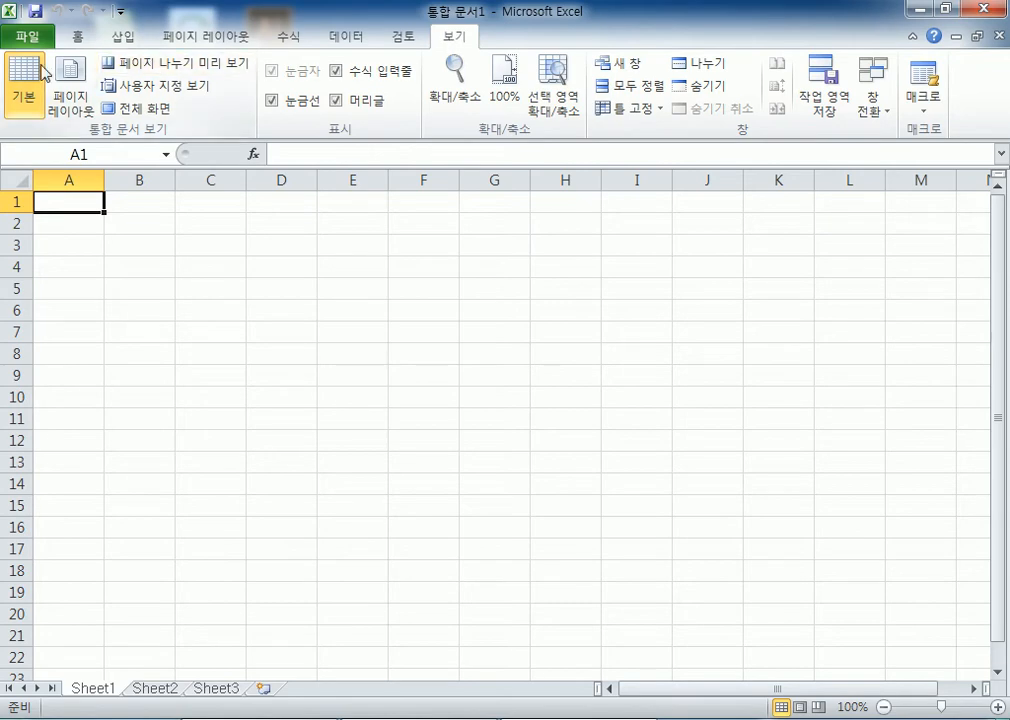
# Step through File, Home, Insert, Page Layout, Formulas, Data, Review and View, then bring up the Start menu
pyautogui.click(27, 38)
pyautogui.click(79, 40)
pyautogui.click(128, 44)
pyautogui.click(210, 42)
pyautogui.click(287, 42)
pyautogui.click(346, 42)
pyautogui.click(400, 38)
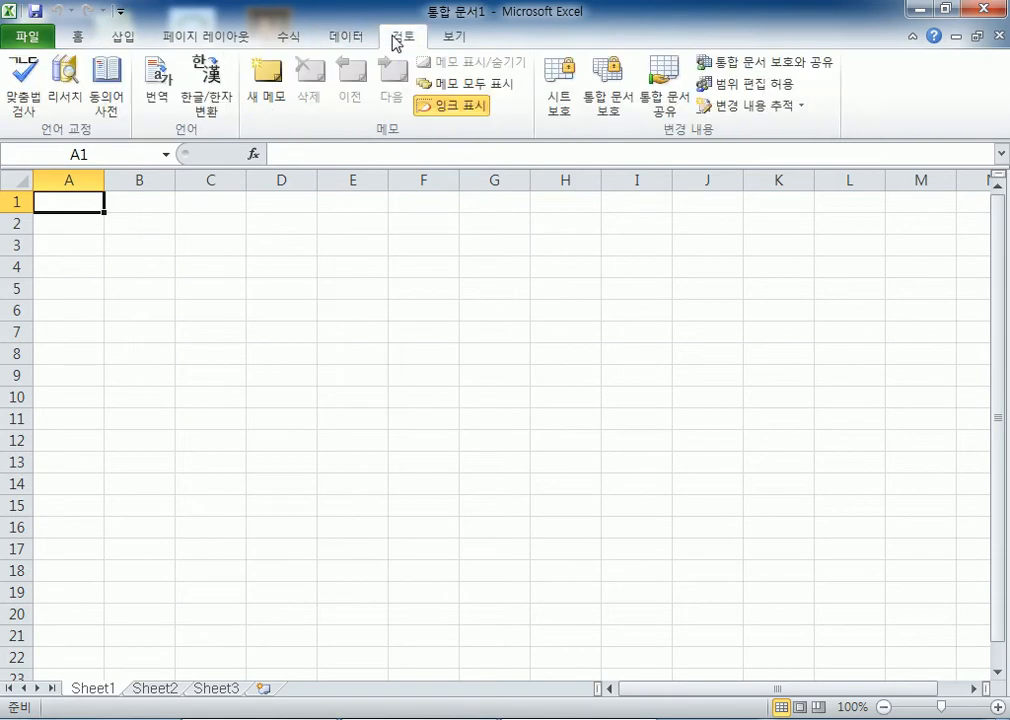
pyautogui.click(455, 37)
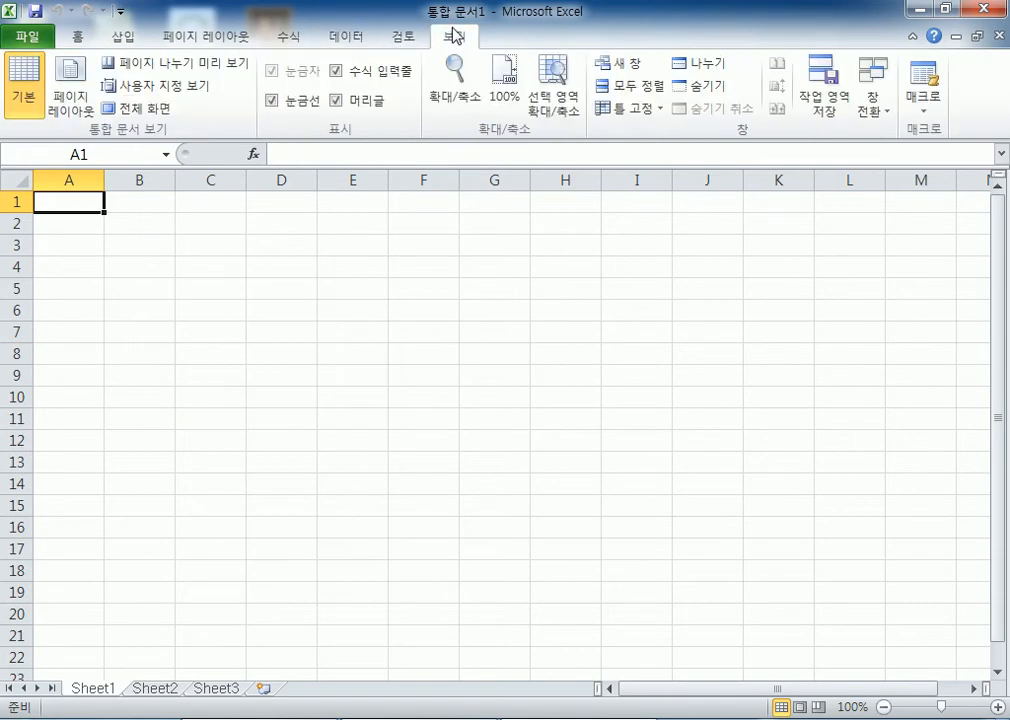
pyautogui.press('super')
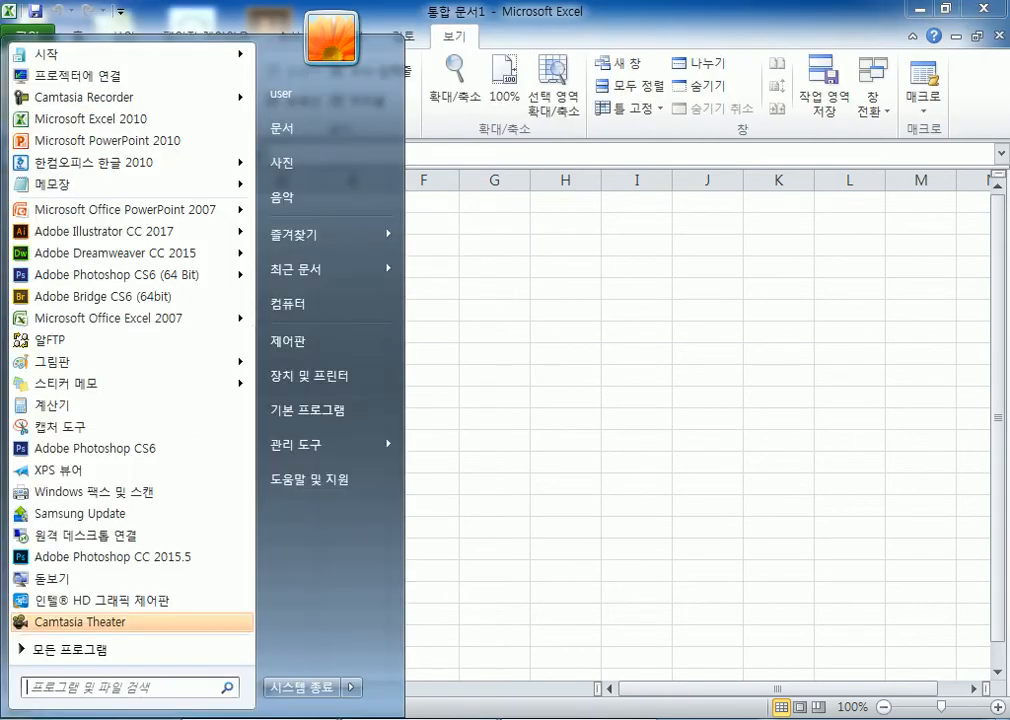
# Launch Notepad, move it to the top left, look over its menus, then return to Excel
pyautogui.click(50, 185)
pyautogui.moveTo(259, 266); pyautogui.dragTo(304, 86)
pyautogui.click(294, 112)
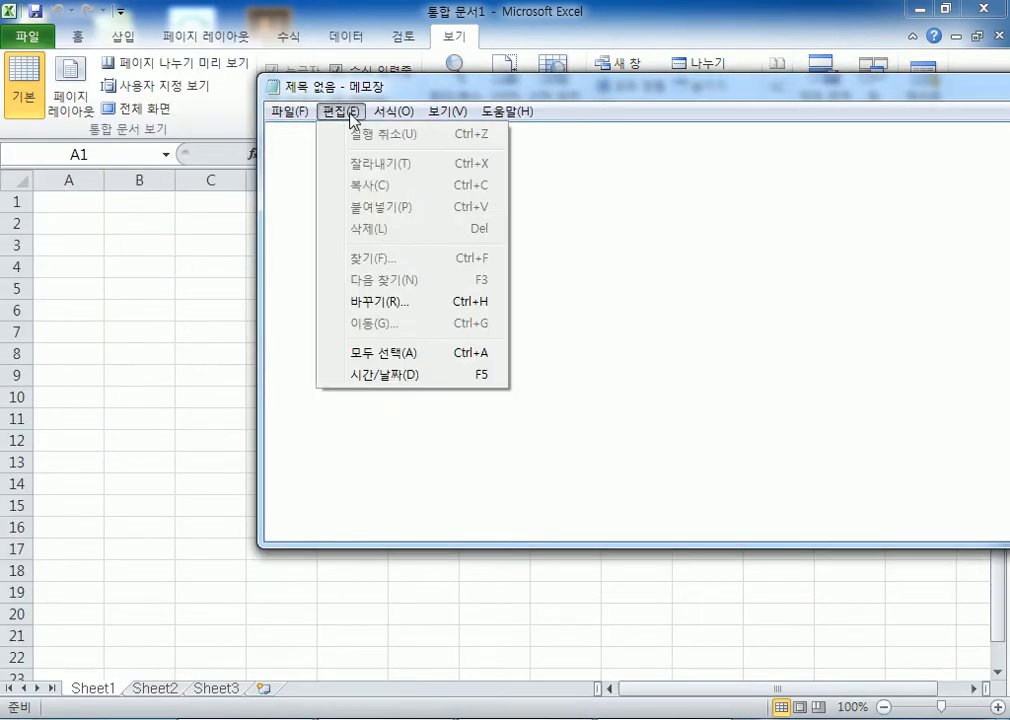
pyautogui.moveTo(459, 111)
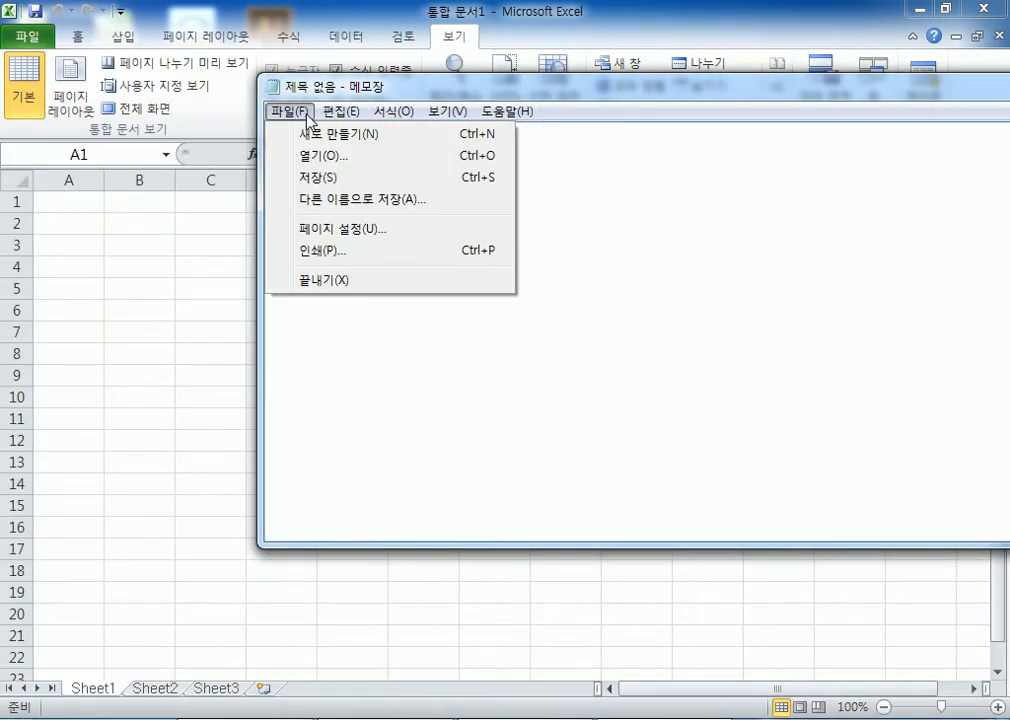
pyautogui.moveTo(357, 116)
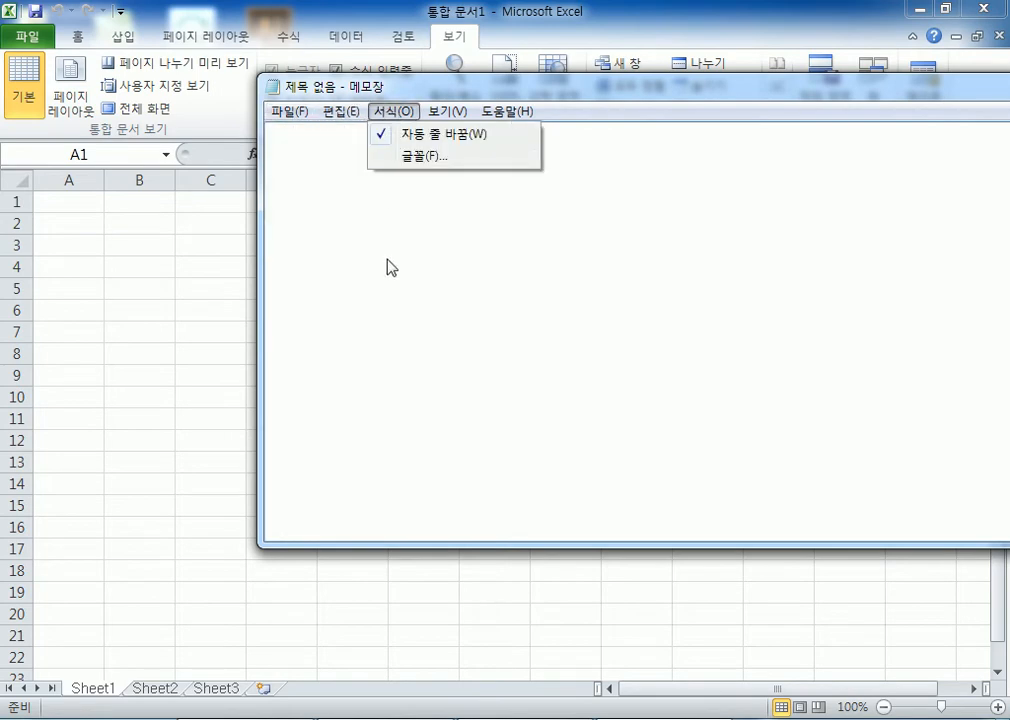
pyautogui.moveTo(291, 113)
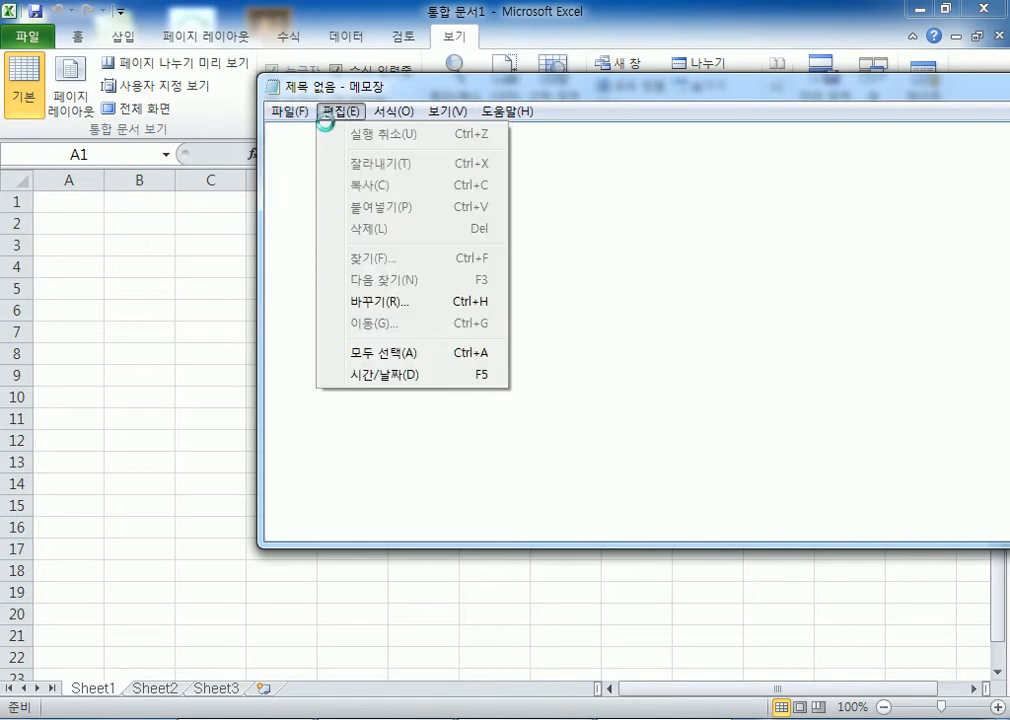
pyautogui.click(305, 15)
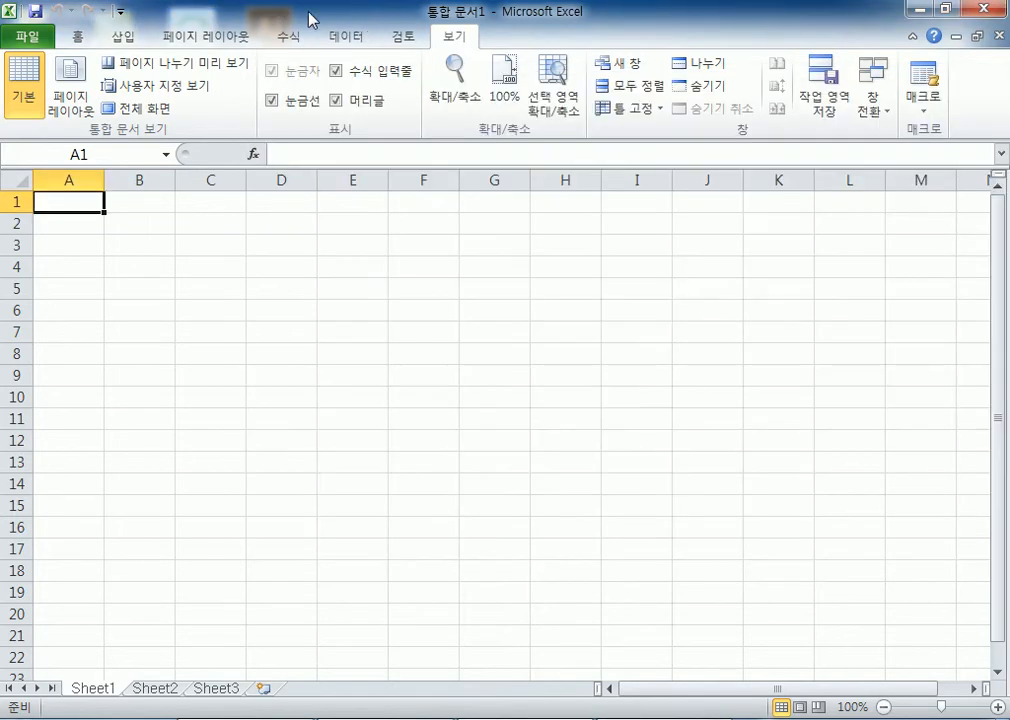
# Look at the File view, then the Home, Insert and Page Layout commands
pyautogui.click(31, 40)
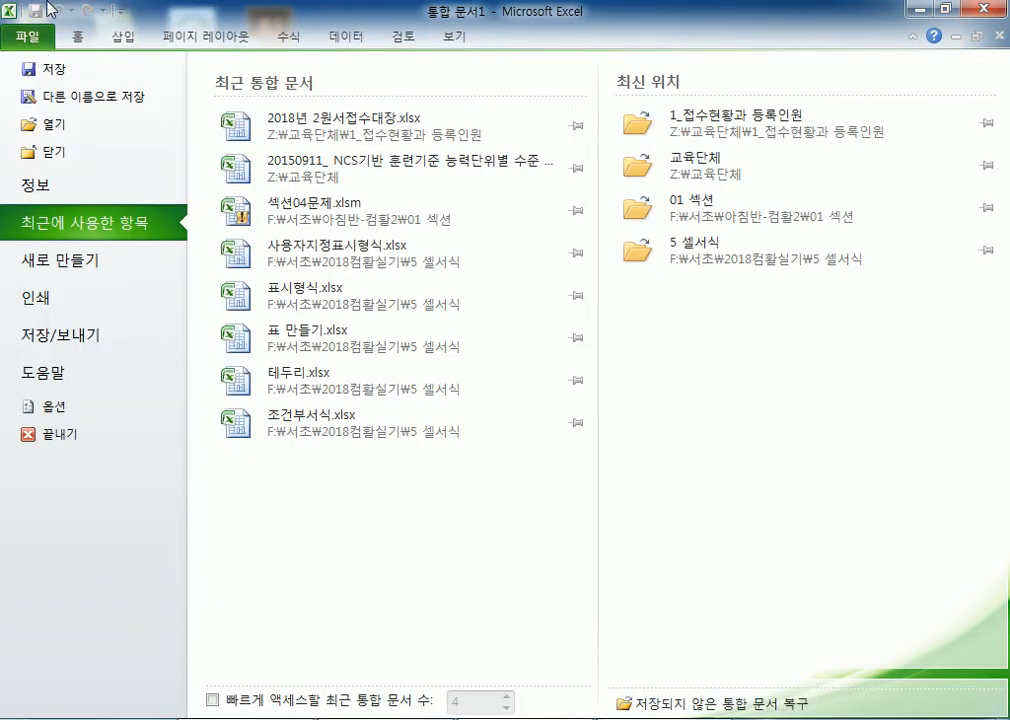
pyautogui.click(77, 37)
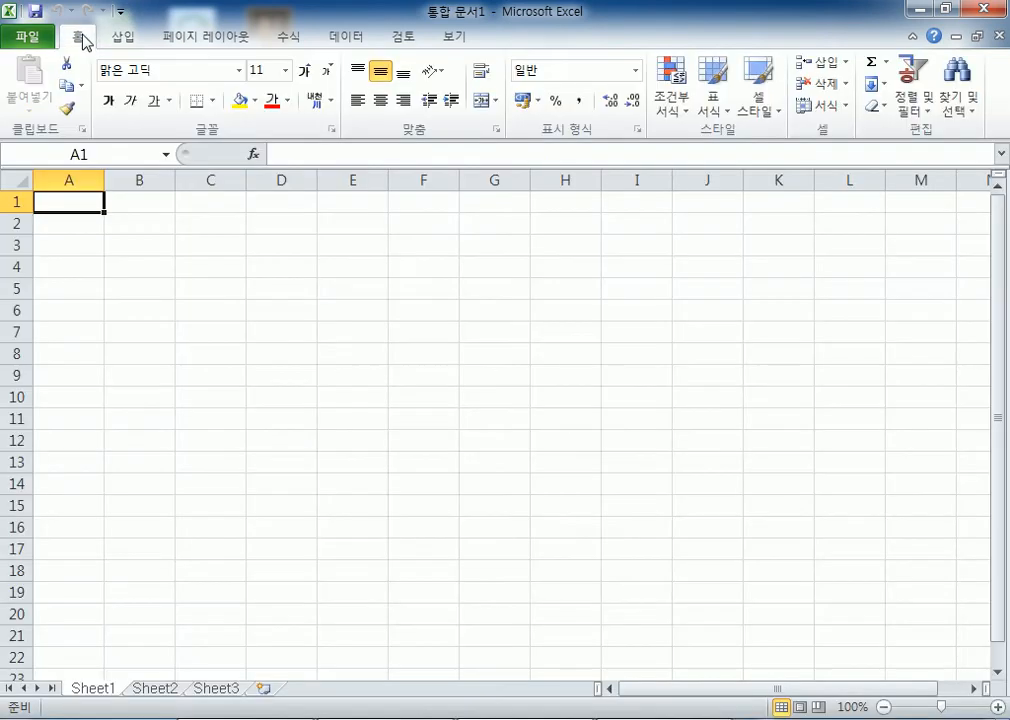
pyautogui.click(133, 42)
pyautogui.click(78, 37)
pyautogui.click(122, 38)
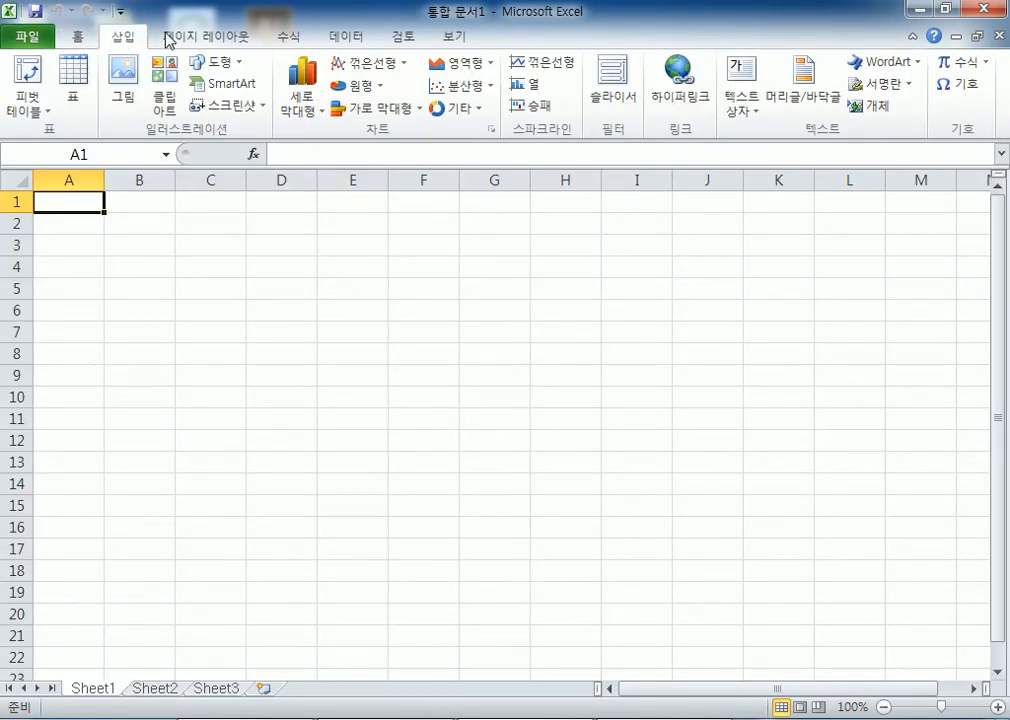
pyautogui.click(195, 40)
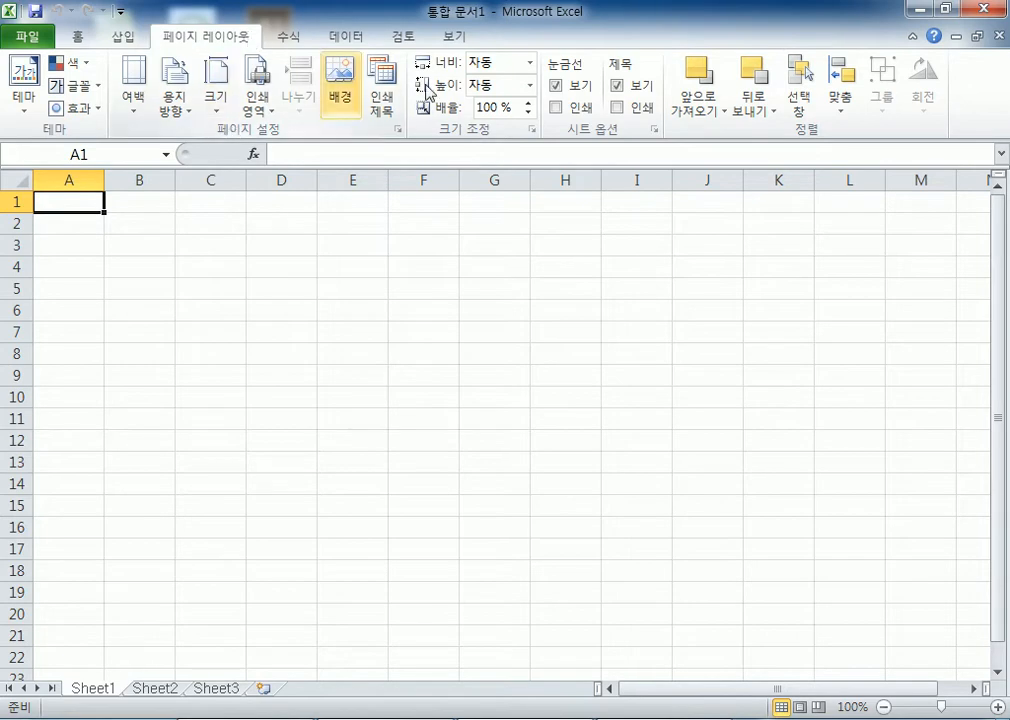
pyautogui.click(112, 40)
pyautogui.click(84, 42)
# Check recent documents, browse Formulas, Data, Review and View, ending on Page Layout
pyautogui.click(27, 38)
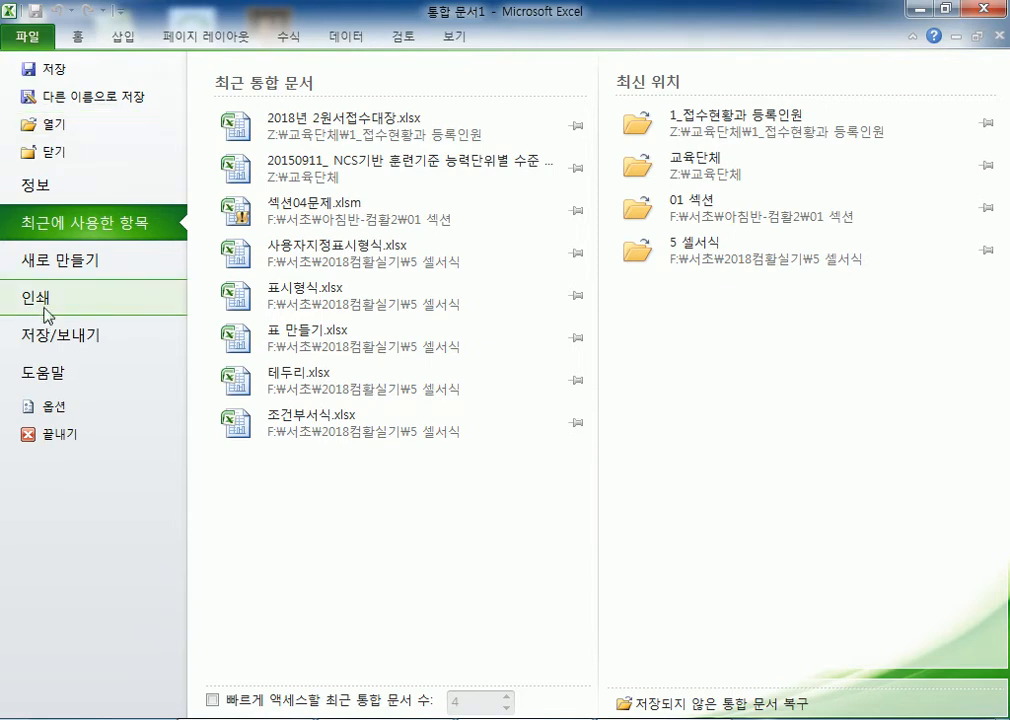
pyautogui.click(74, 42)
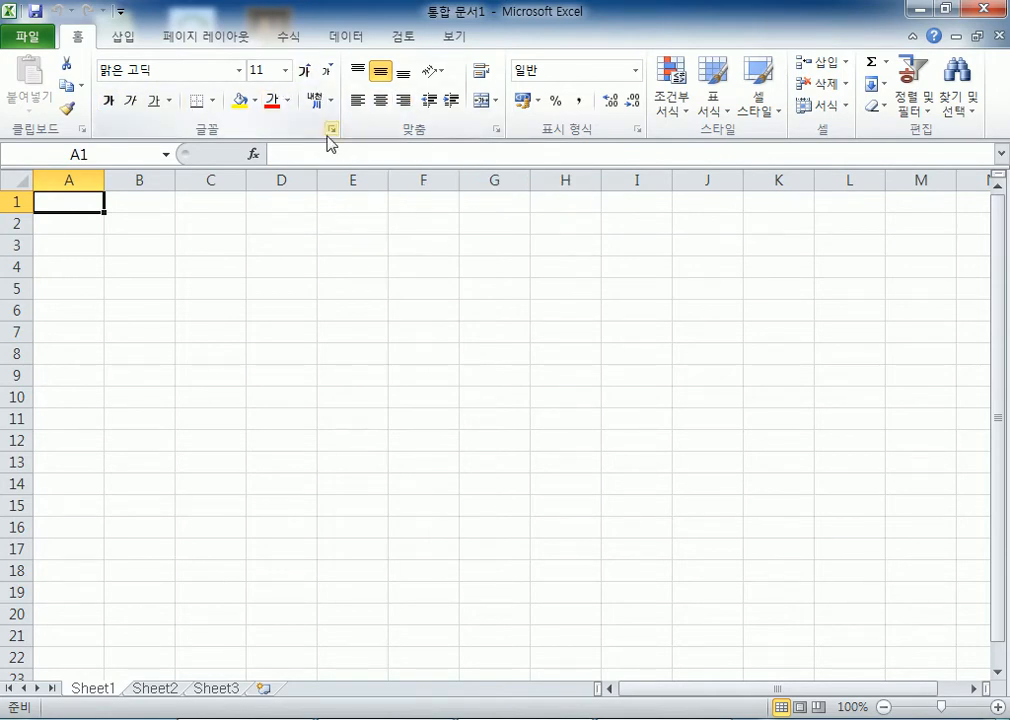
pyautogui.click(283, 38)
pyautogui.click(336, 37)
pyautogui.click(412, 37)
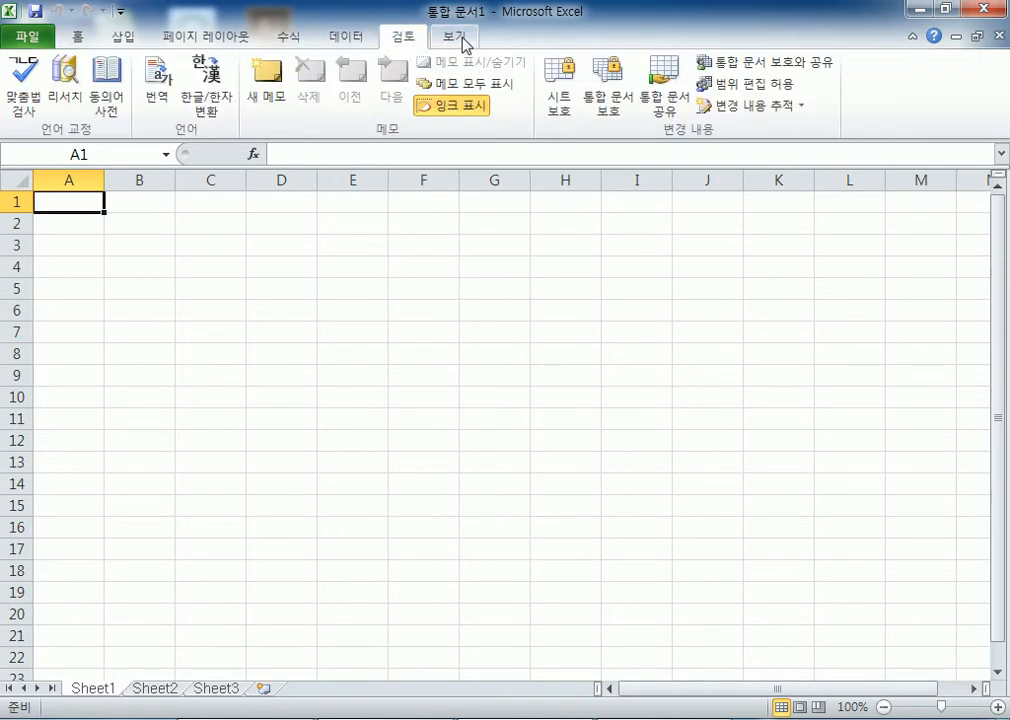
pyautogui.click(459, 37)
pyautogui.click(148, 37)
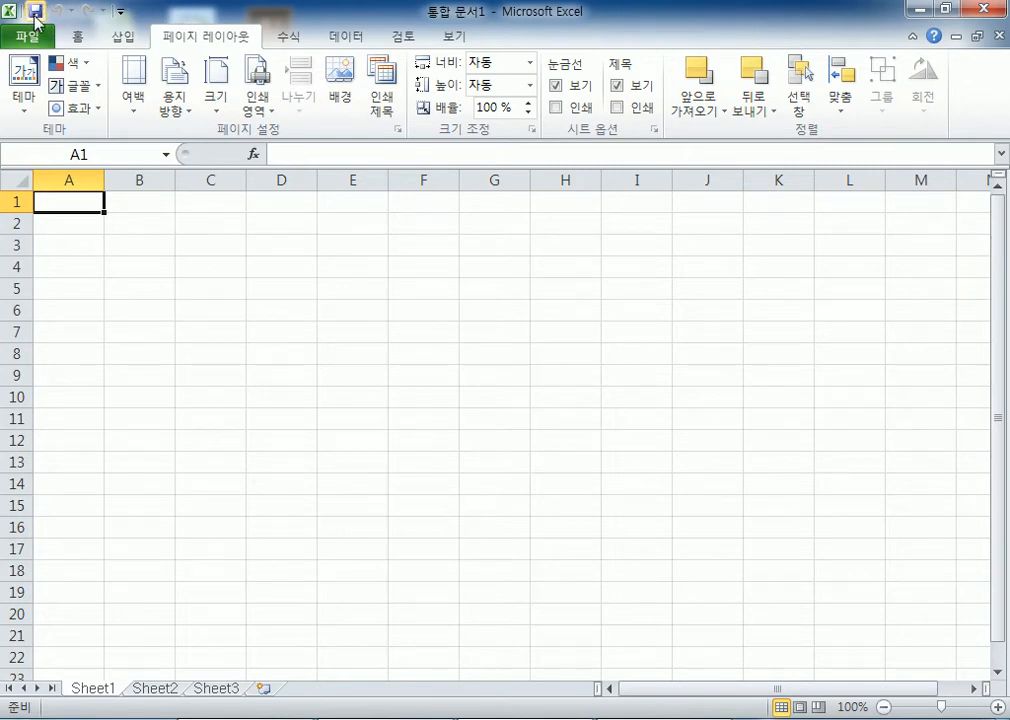
# Add 열기 and 인쇄 미리 보기 및 인쇄 to the Quick Access Toolbar
pyautogui.click(120, 13)
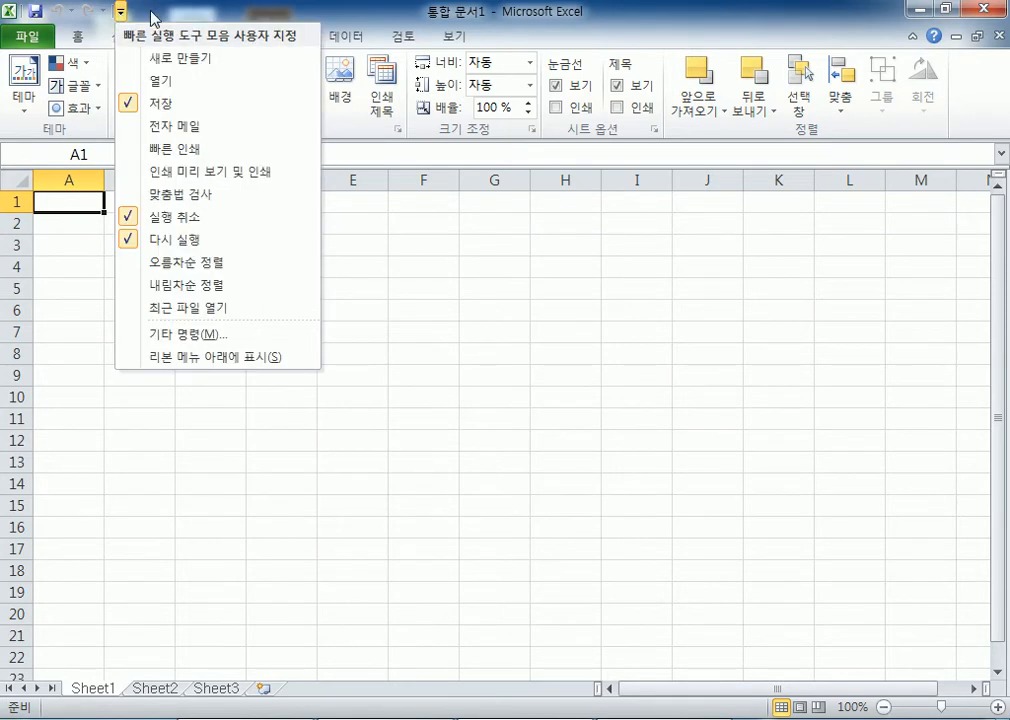
pyautogui.click(162, 80)
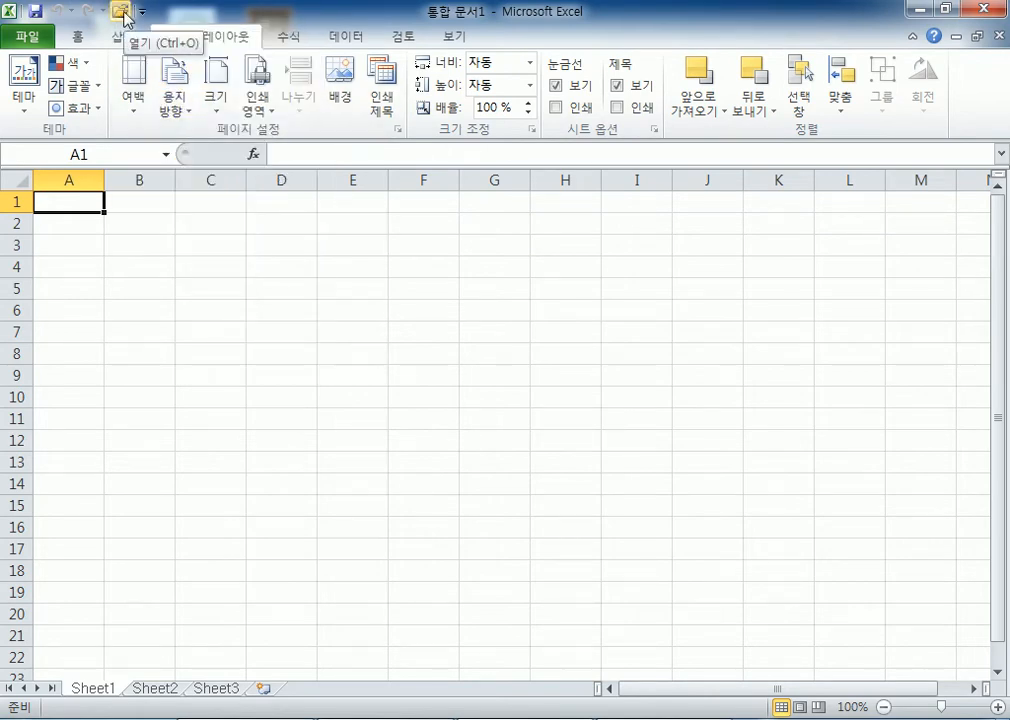
pyautogui.click(142, 11)
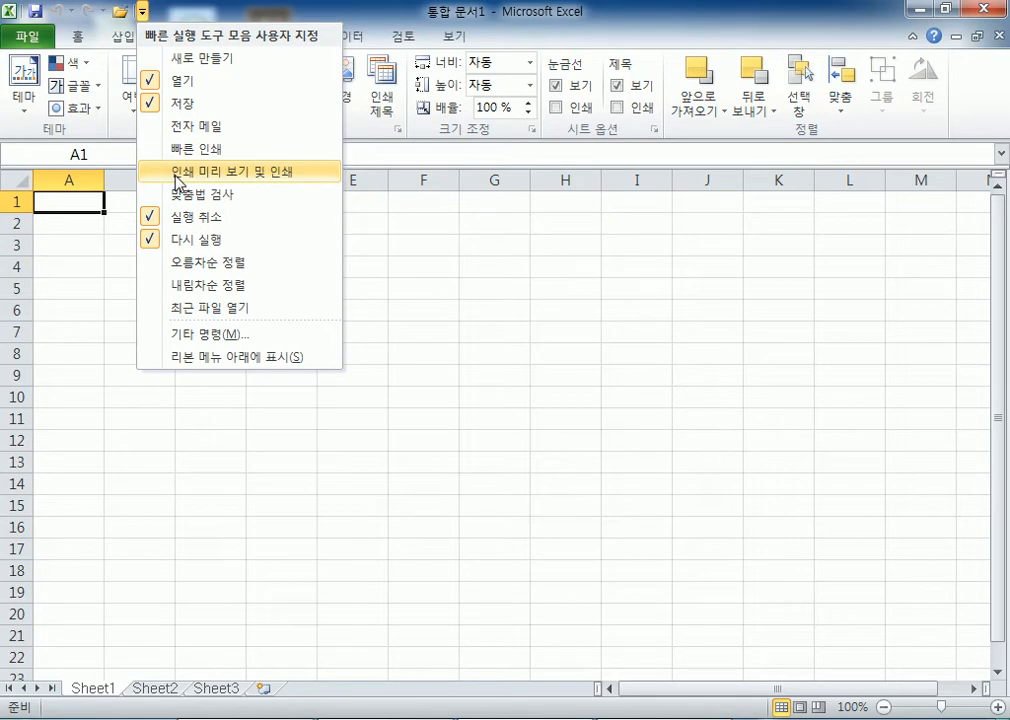
pyautogui.click(179, 172)
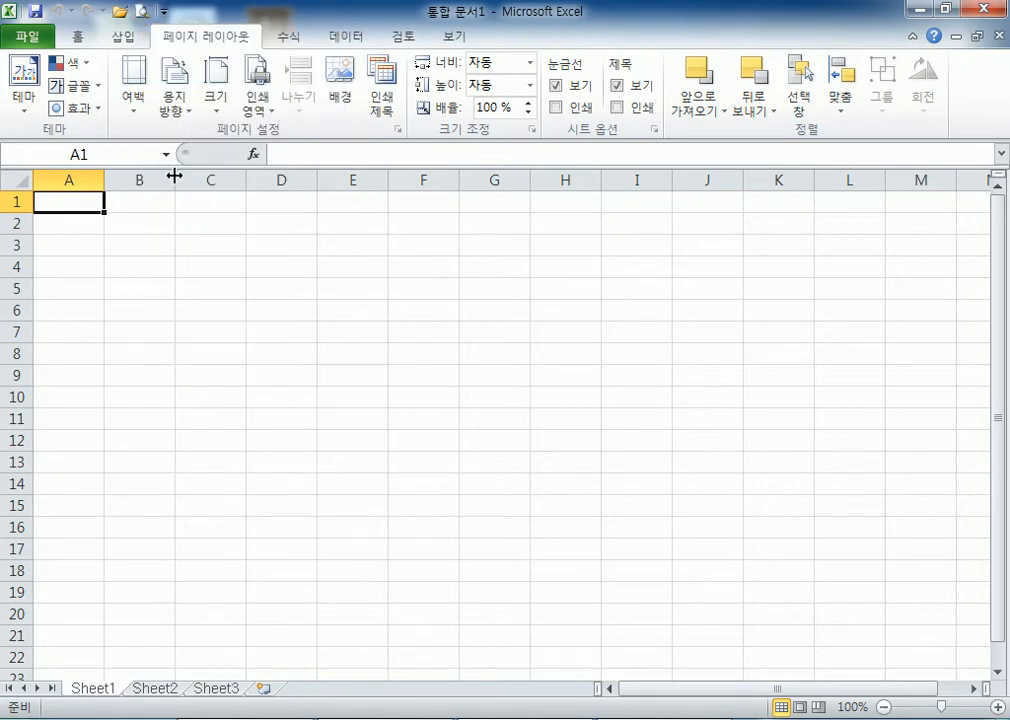
# Open the full Quick Access Toolbar settings through 기타 명령
pyautogui.click(166, 13)
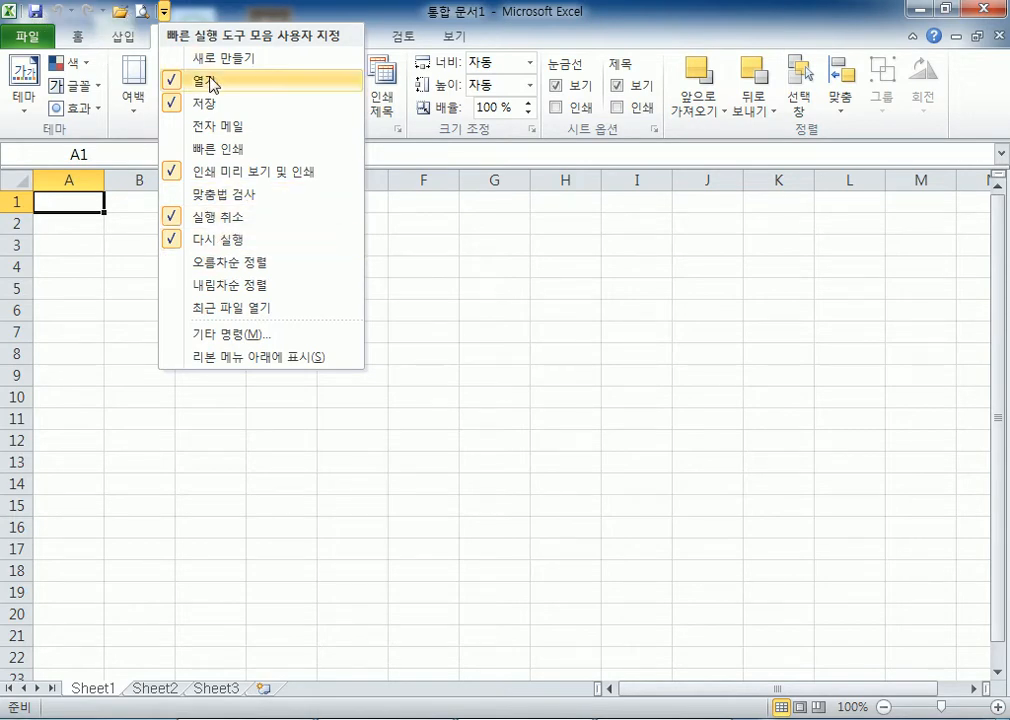
pyautogui.click(164, 12)
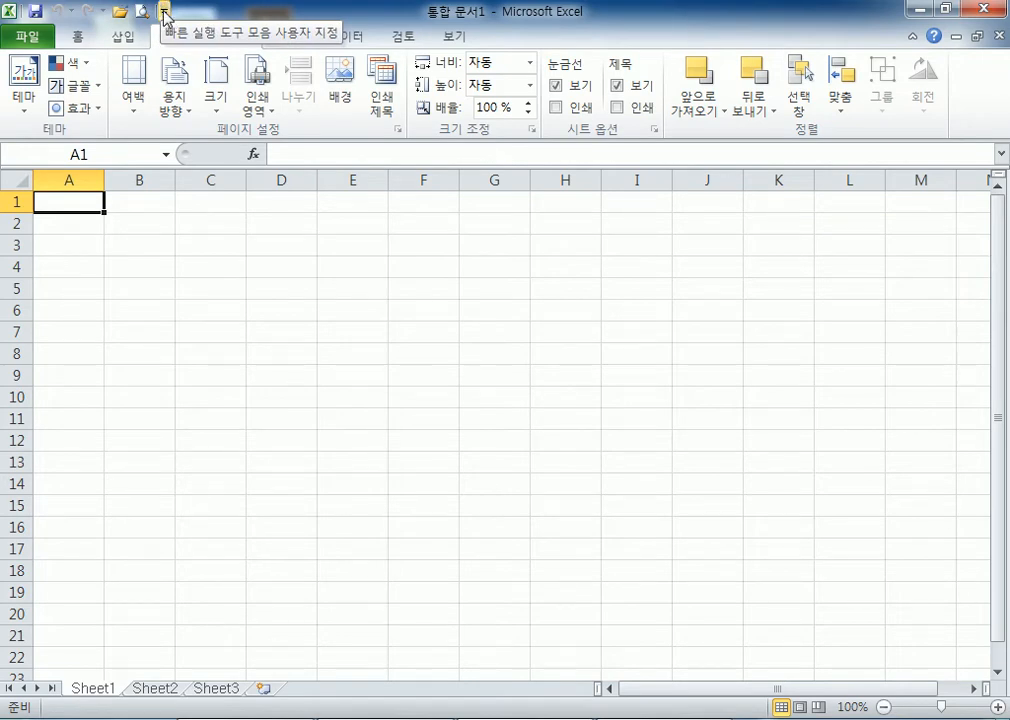
pyautogui.click(164, 12)
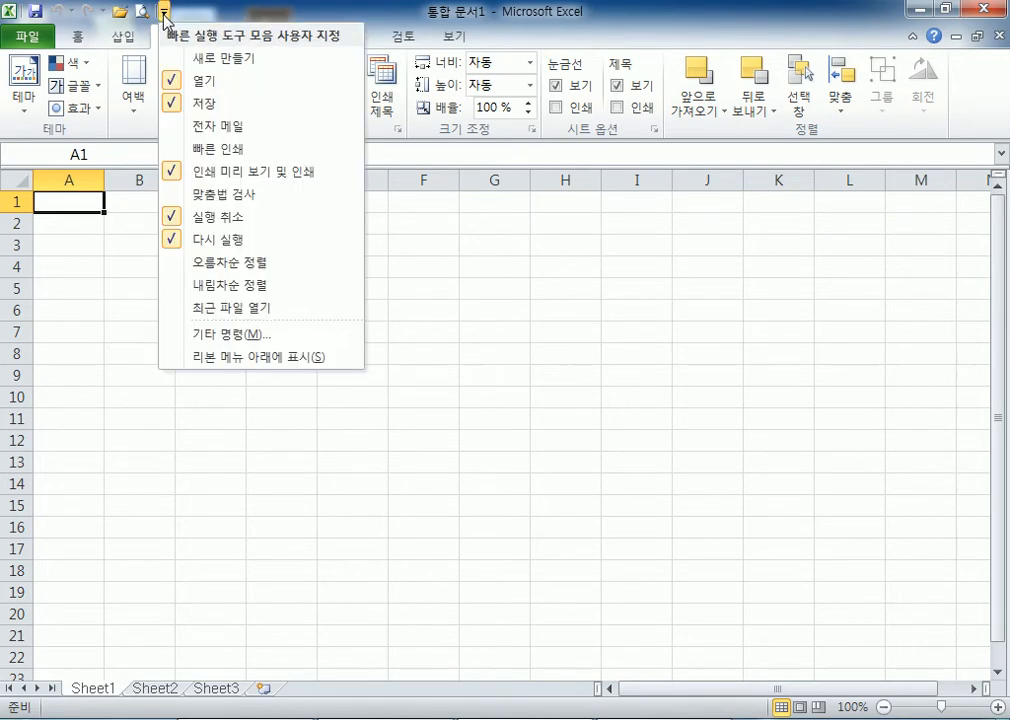
pyautogui.click(216, 336)
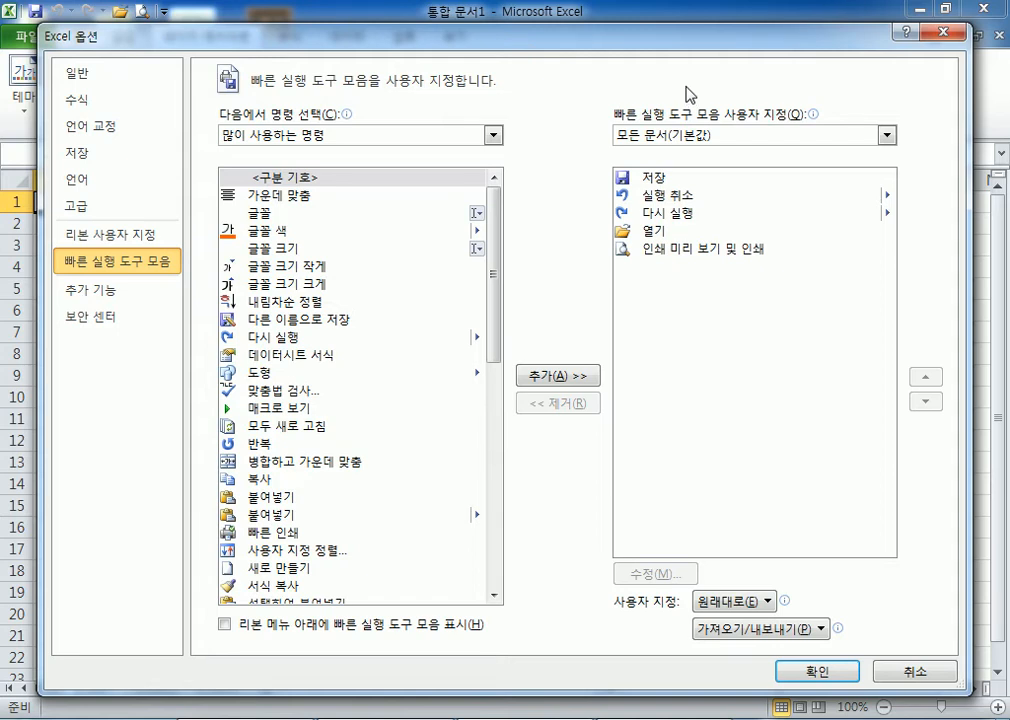
# Move 열기 up three places to the top of the toolbar list, above 저장
pyautogui.click(656, 243)
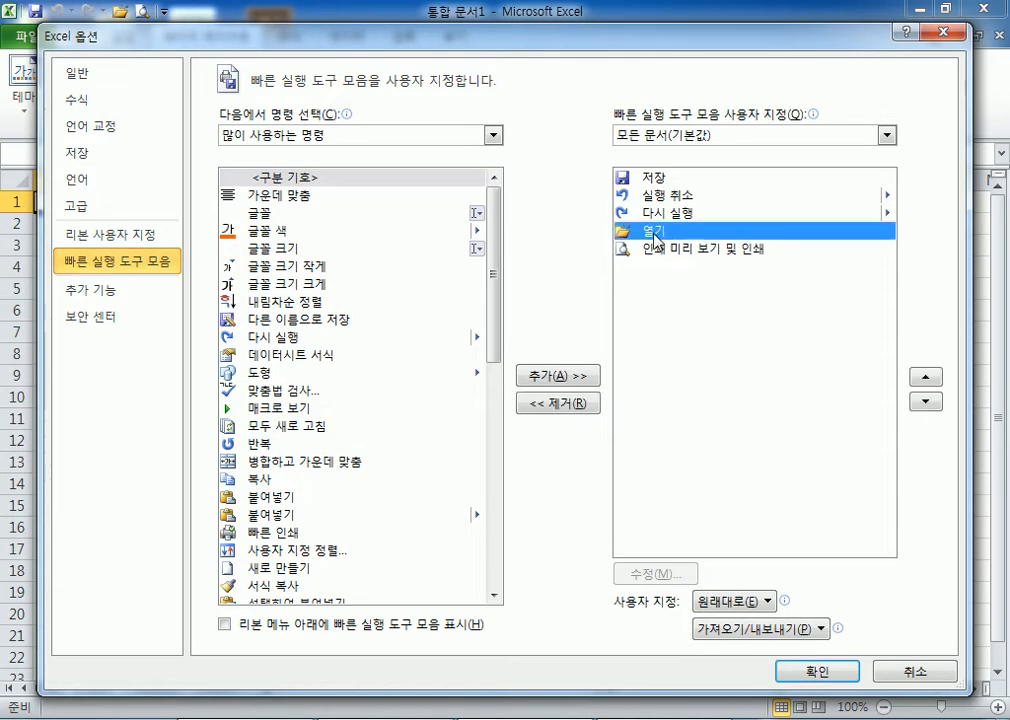
pyautogui.click(925, 378)
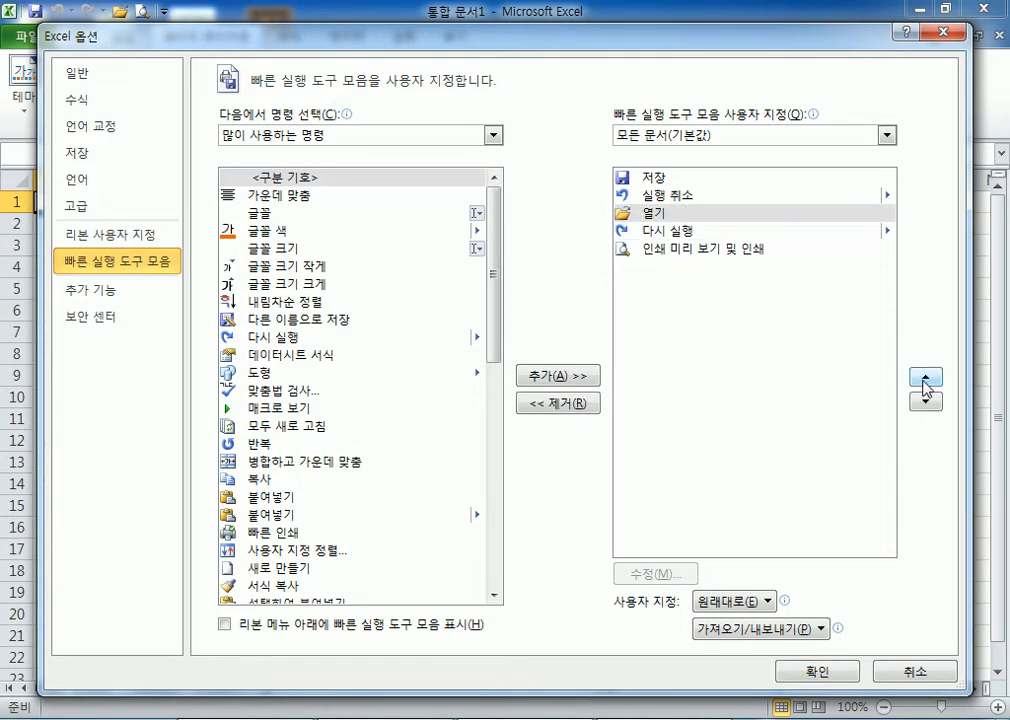
pyautogui.click(926, 378)
pyautogui.click(924, 380)
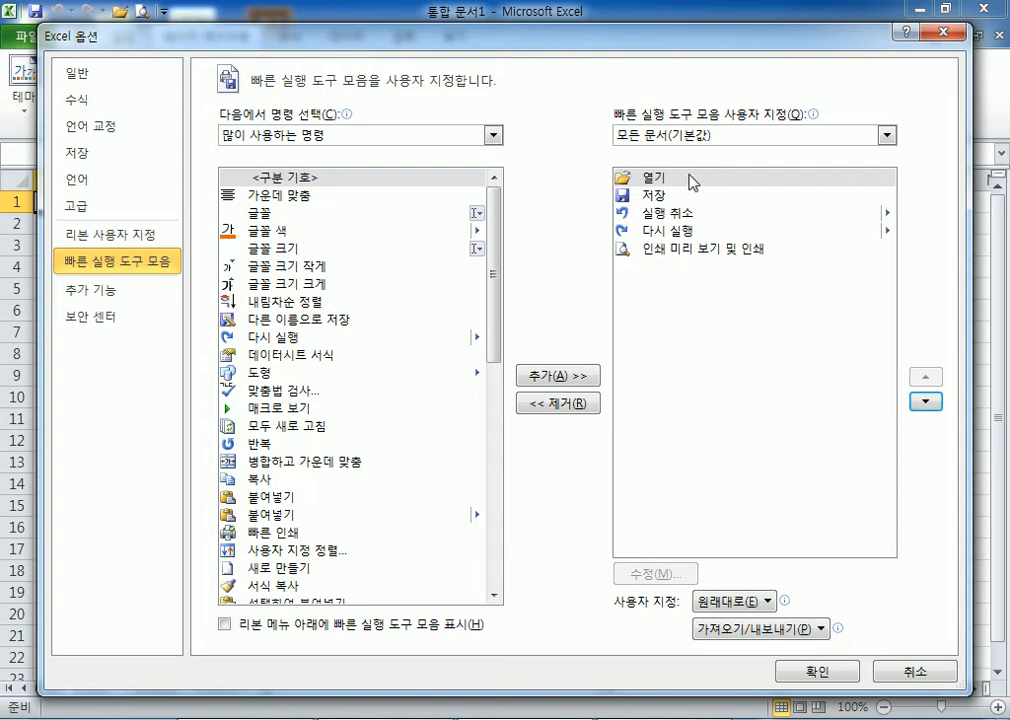
pyautogui.click(660, 250)
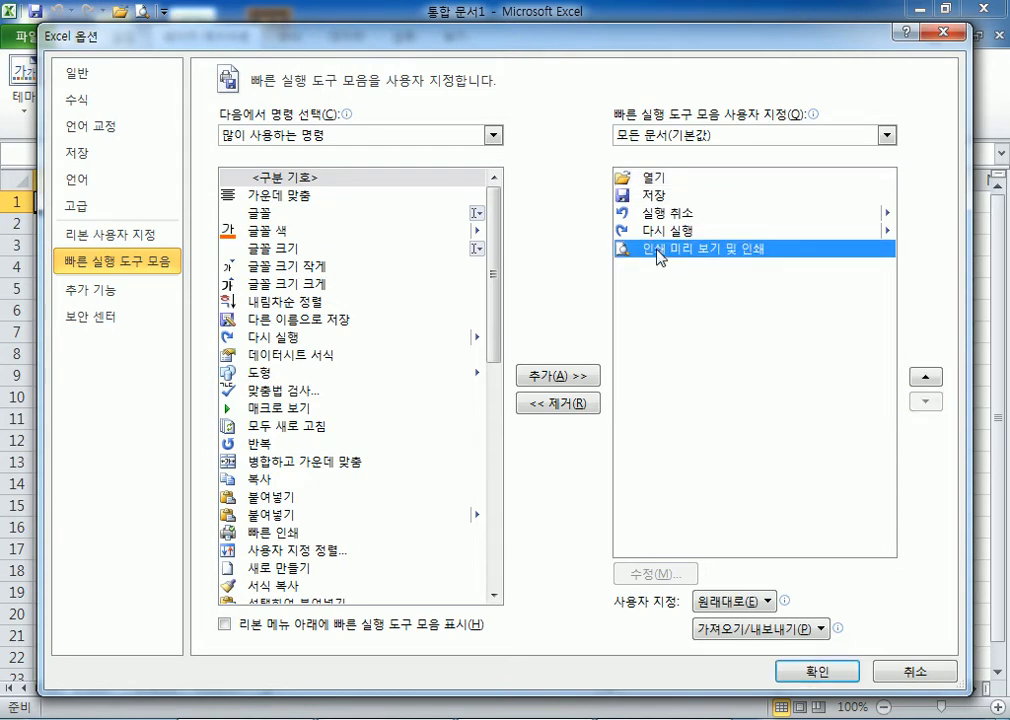
pyautogui.click(655, 195)
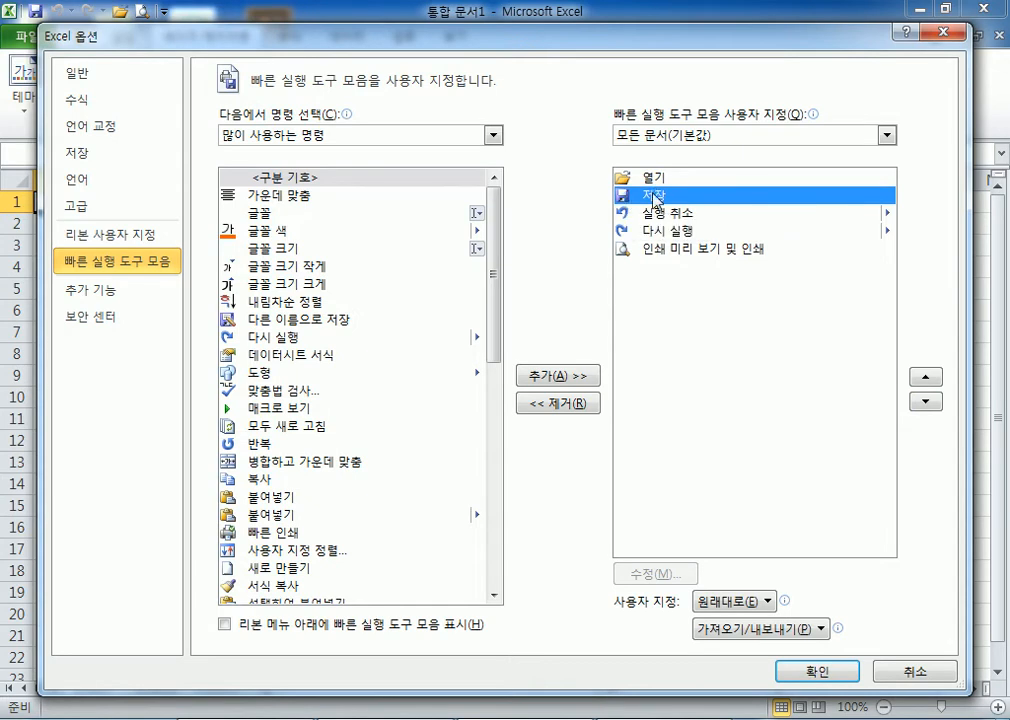
pyautogui.moveTo(617, 44); pyautogui.dragTo(582, 38)
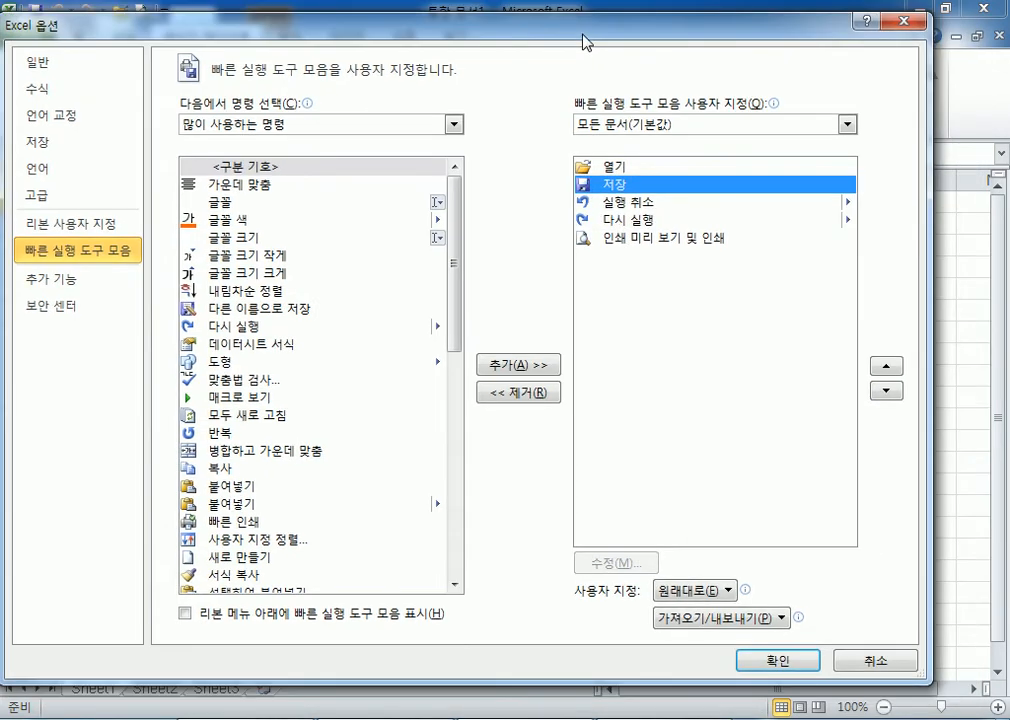
# Add 글꼴 to the Quick Access Toolbar list, then remove it again
pyautogui.click(226, 204)
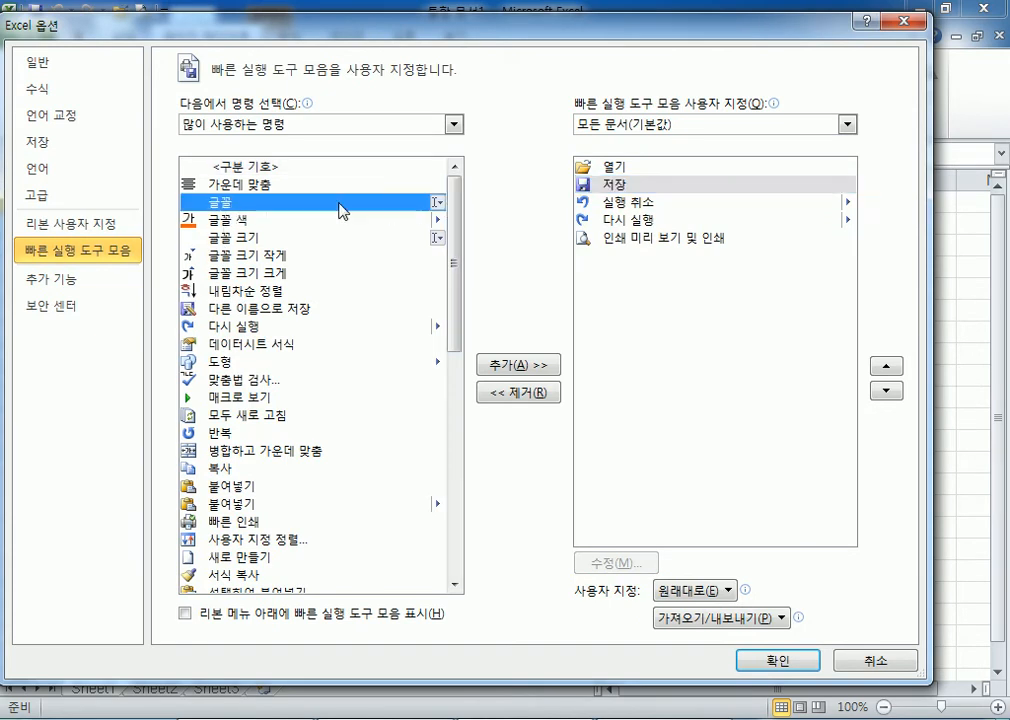
pyautogui.click(535, 364)
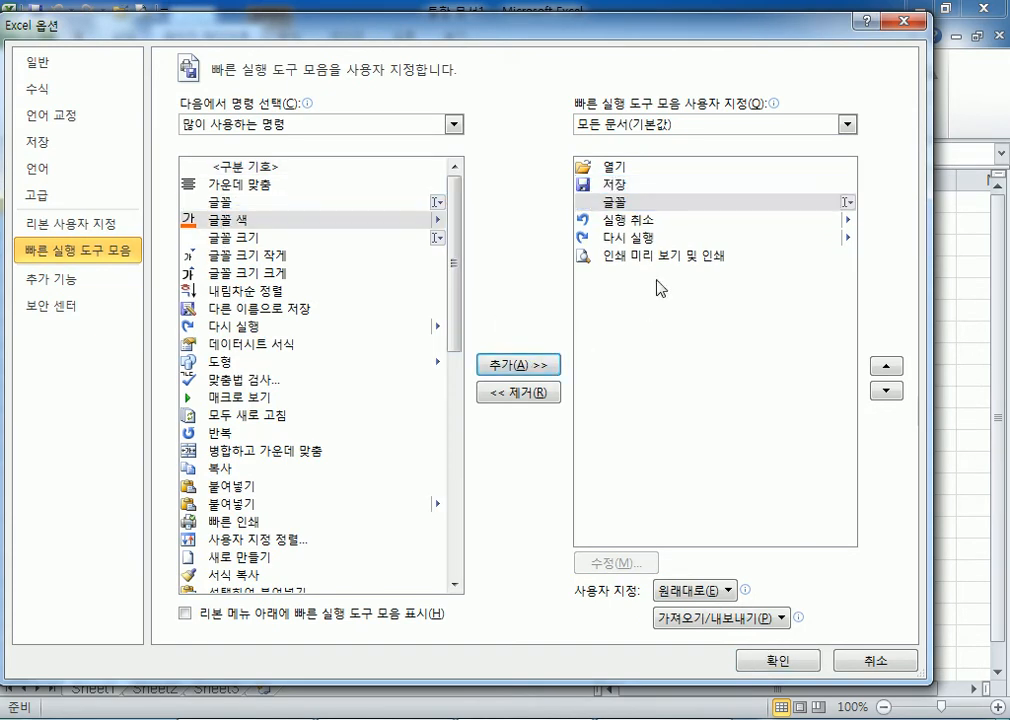
pyautogui.click(627, 203)
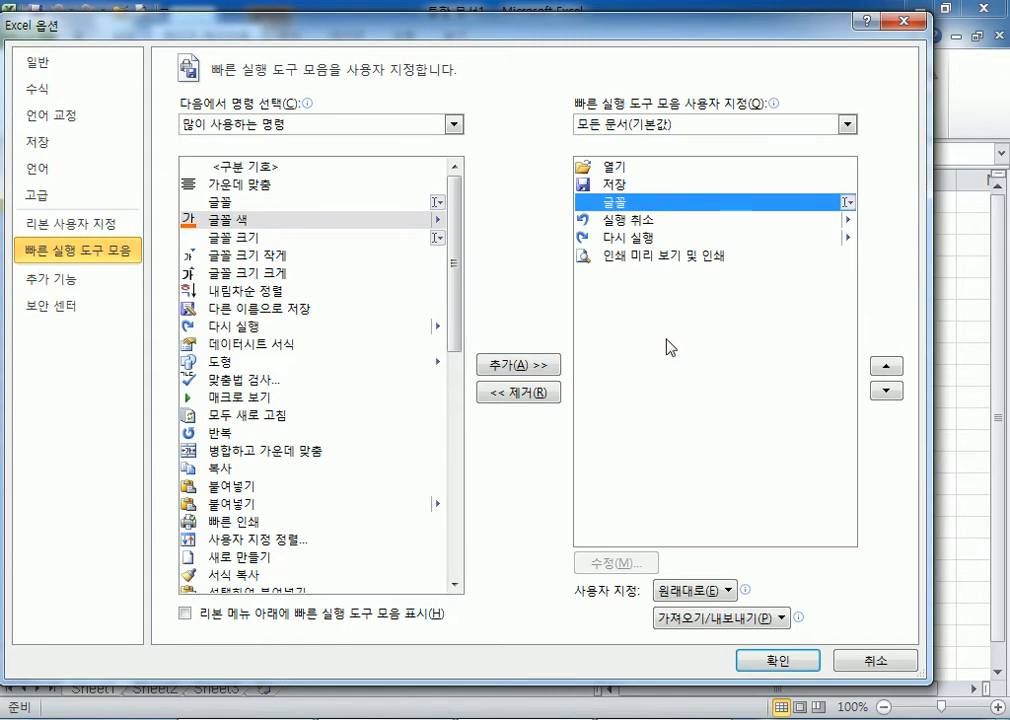
pyautogui.click(530, 394)
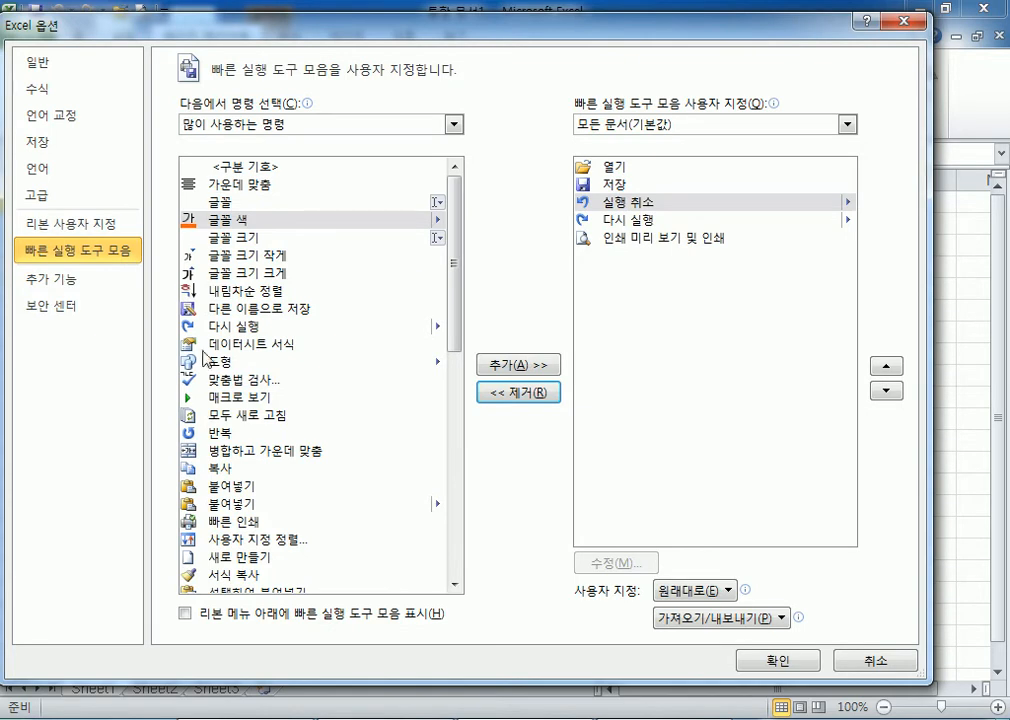
# Select 차트 만들기 in the command list and apply the toolbar changes with 확인
pyautogui.scroll(-5, 246, 384)
pyautogui.scroll(-5, 246, 384)
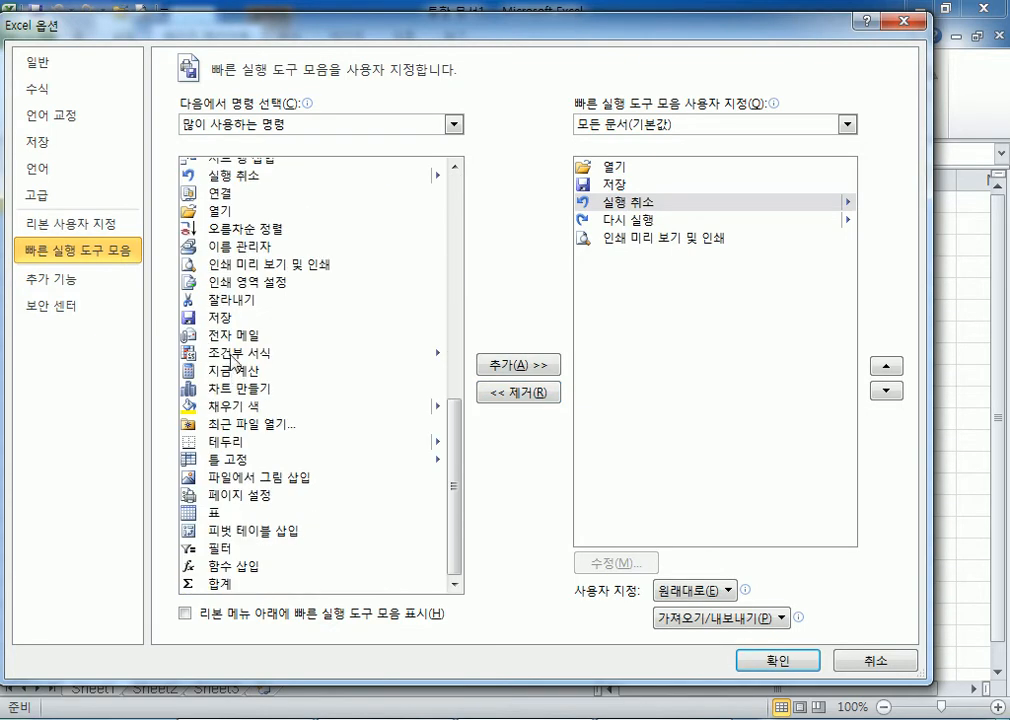
pyautogui.click(437, 385)
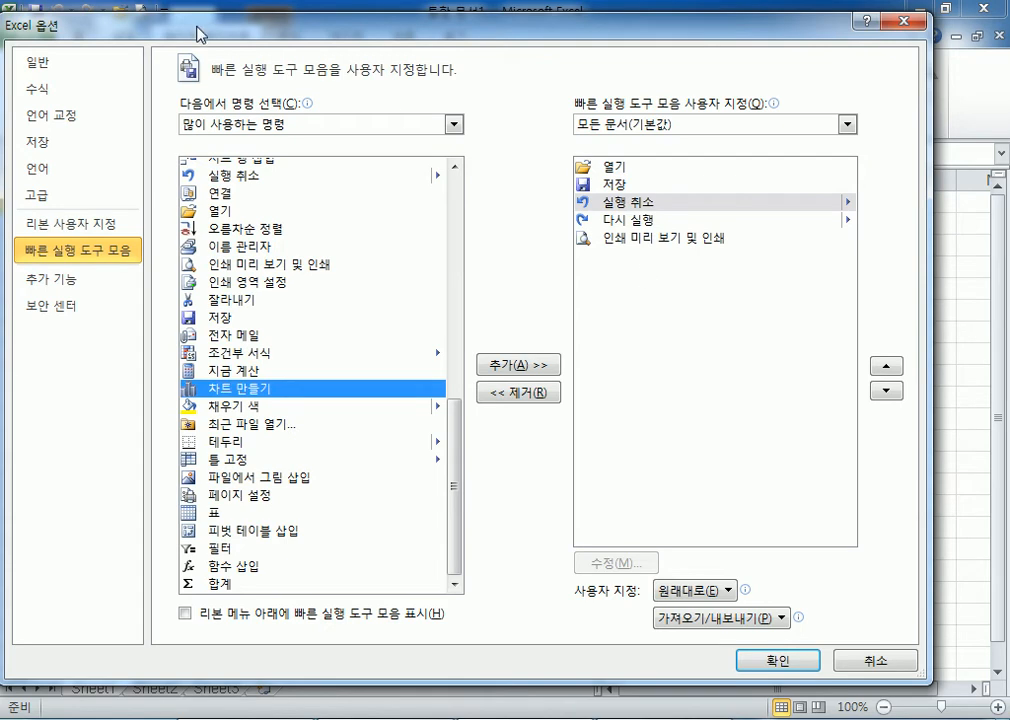
pyautogui.moveTo(198, 27); pyautogui.dragTo(198, 80)
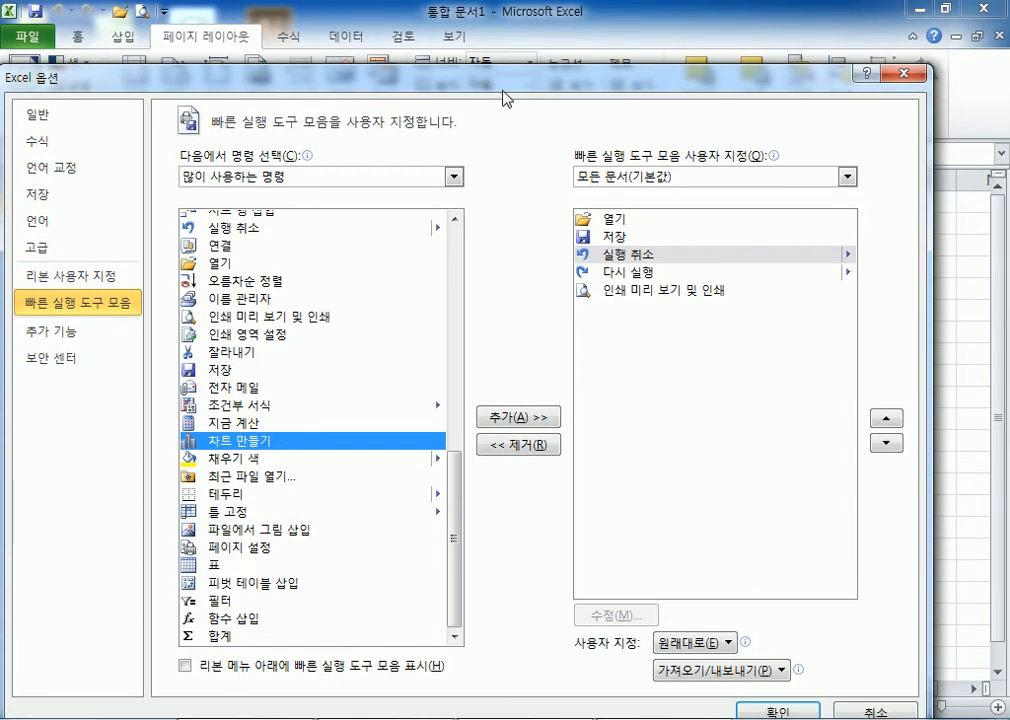
pyautogui.moveTo(502, 80); pyautogui.dragTo(502, 27)
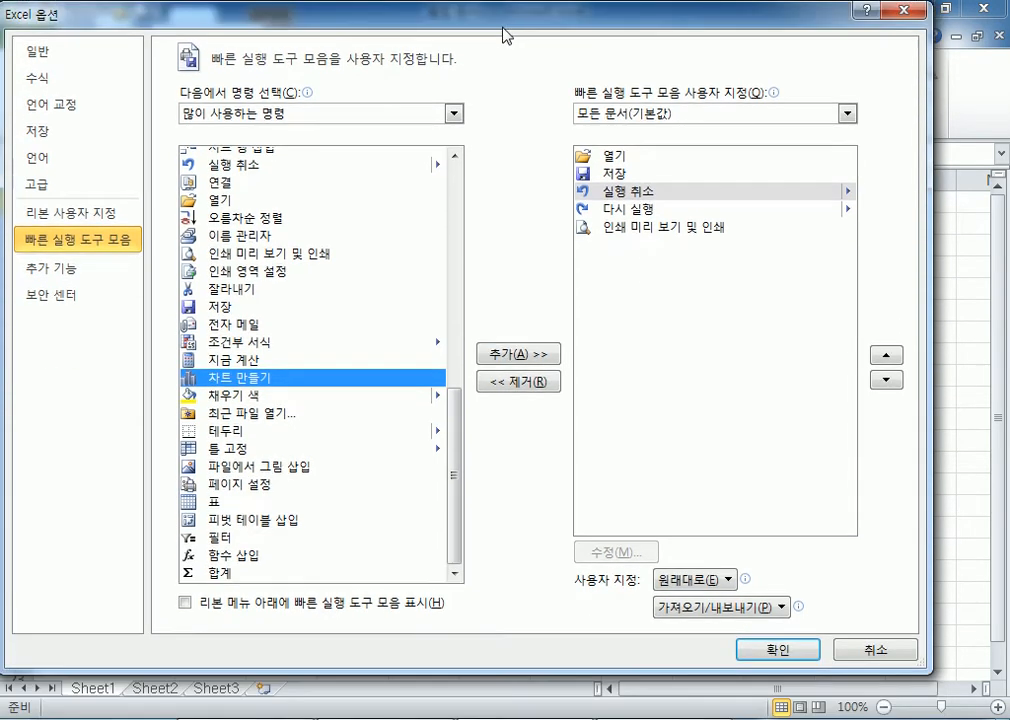
pyautogui.click(762, 643)
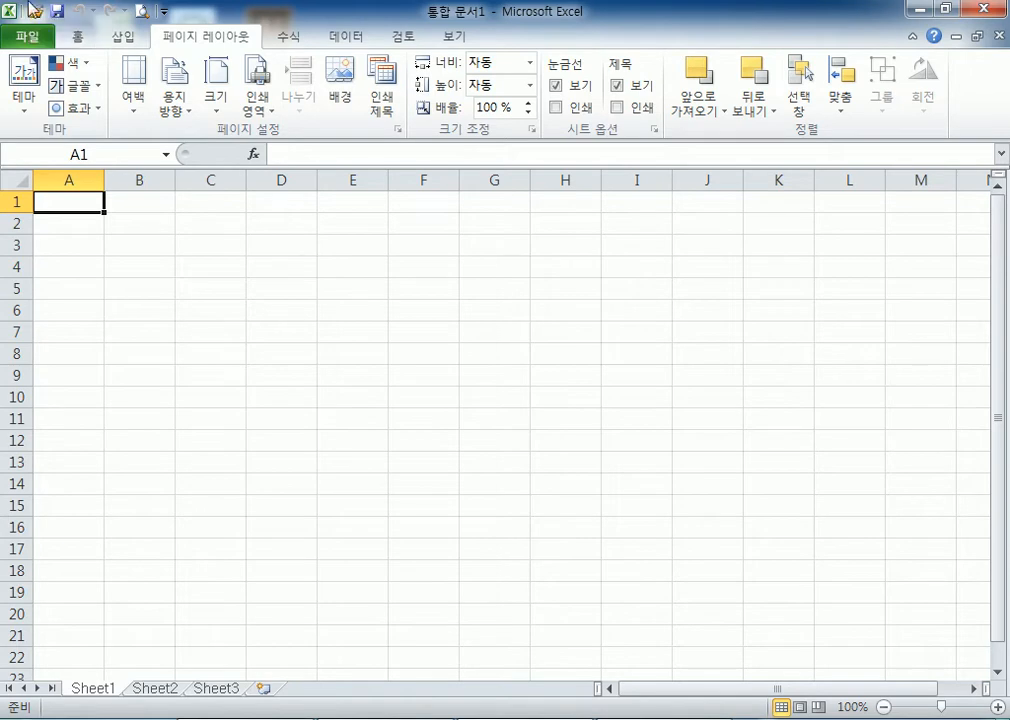
# Open the Quick Access Toolbar dropdown and go to its full settings in Excel Options
pyautogui.click(164, 12)
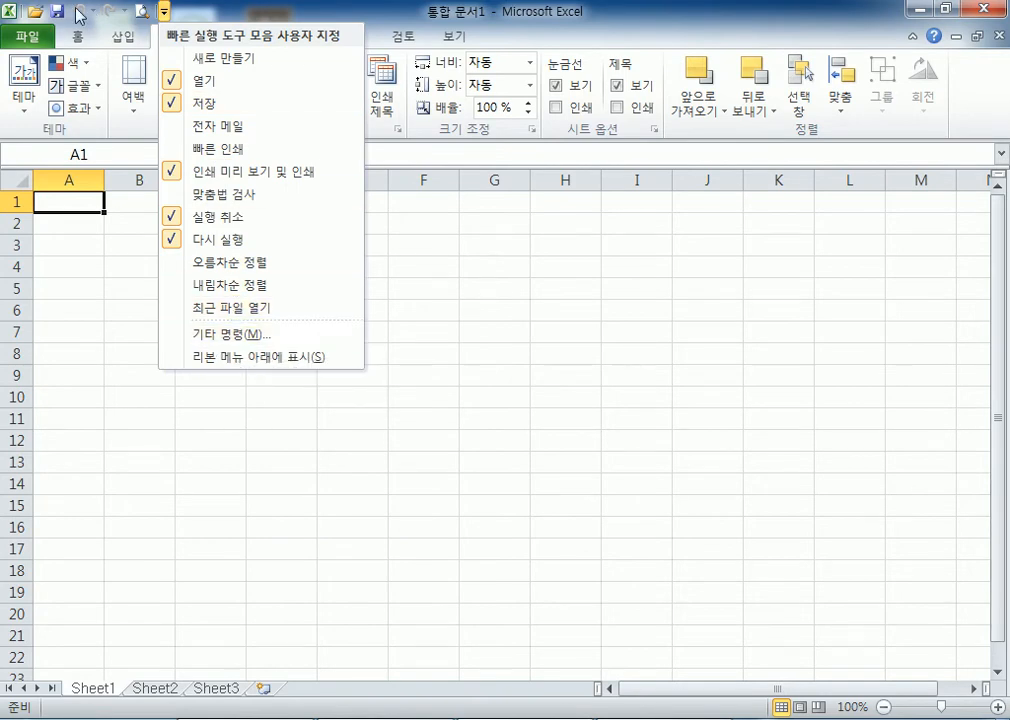
pyautogui.click(160, 13)
pyautogui.click(163, 12)
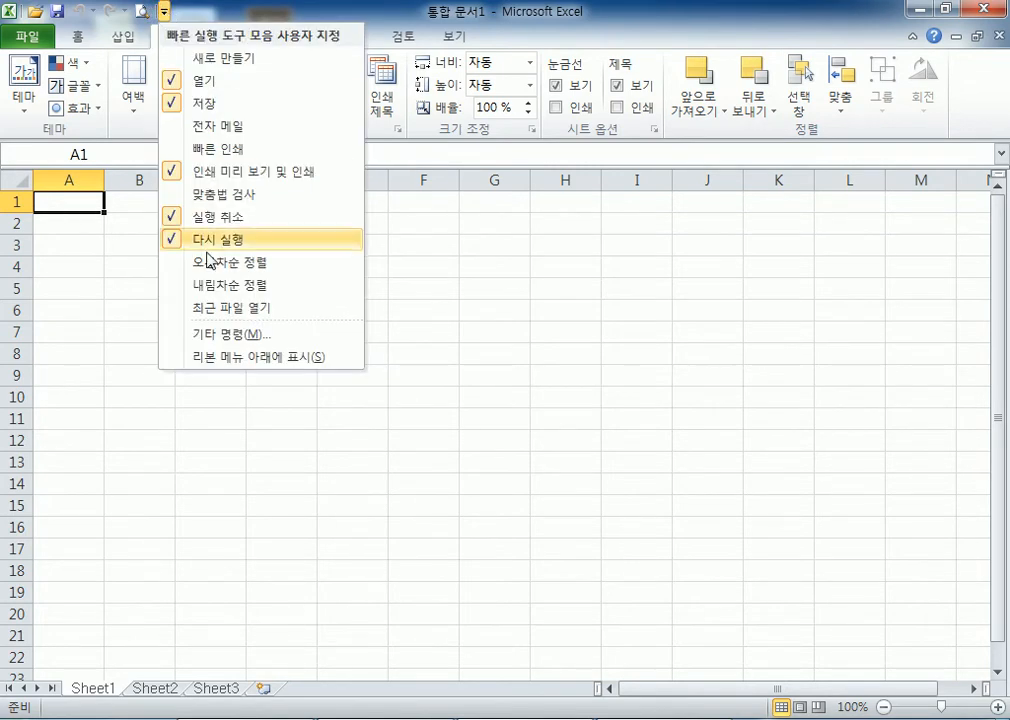
pyautogui.click(220, 340)
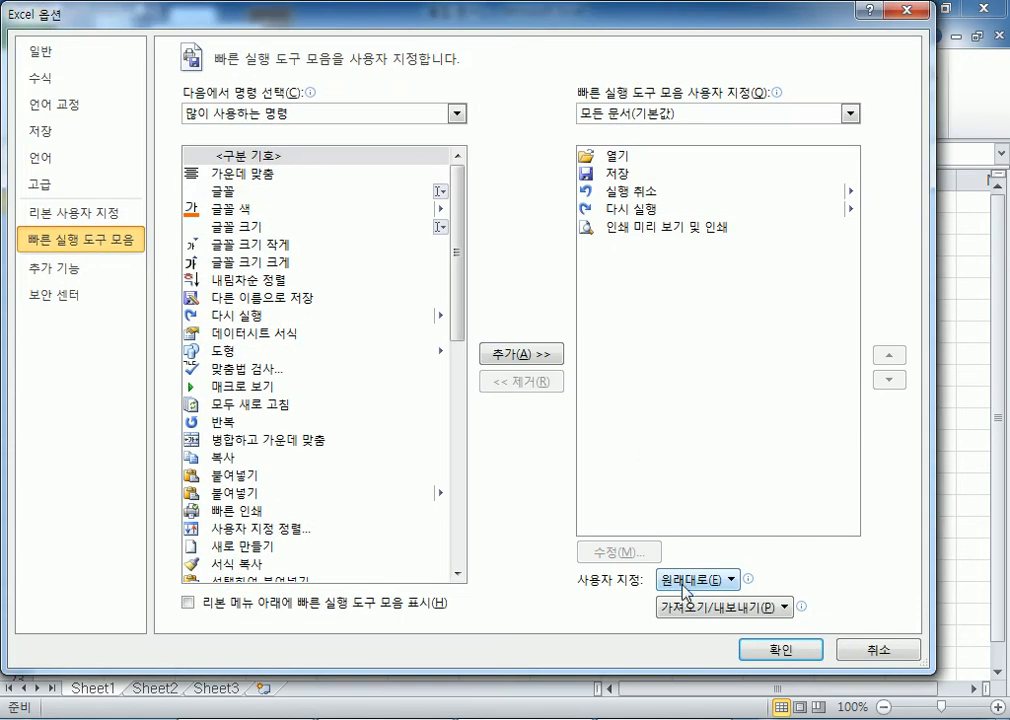
# Reset all customizations so the toolbar holds only 저장, 실행 취소, 다시 실행, then close Options
pyautogui.moveTo(631, 668); pyautogui.dragTo(597, 421)
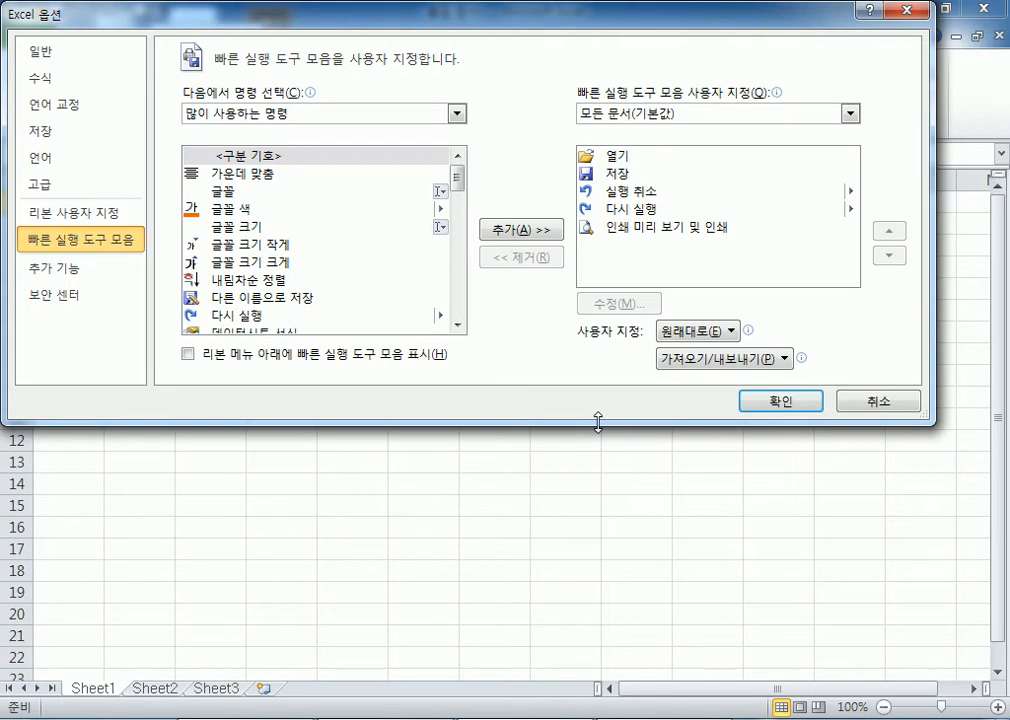
pyautogui.click(697, 333)
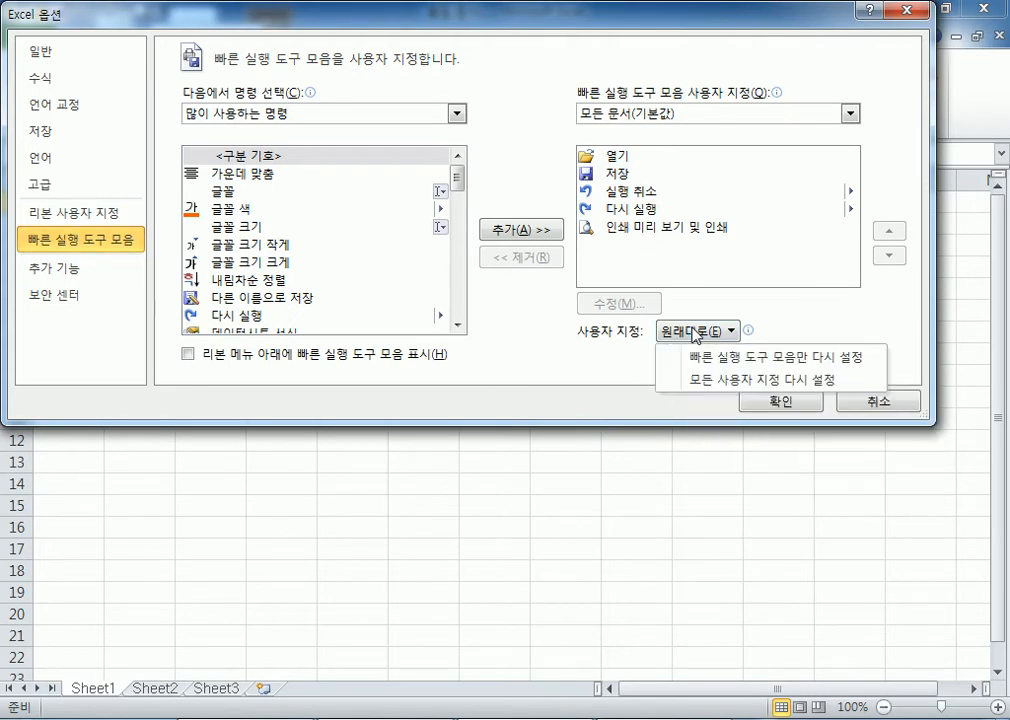
pyautogui.click(708, 380)
pyautogui.click(460, 543)
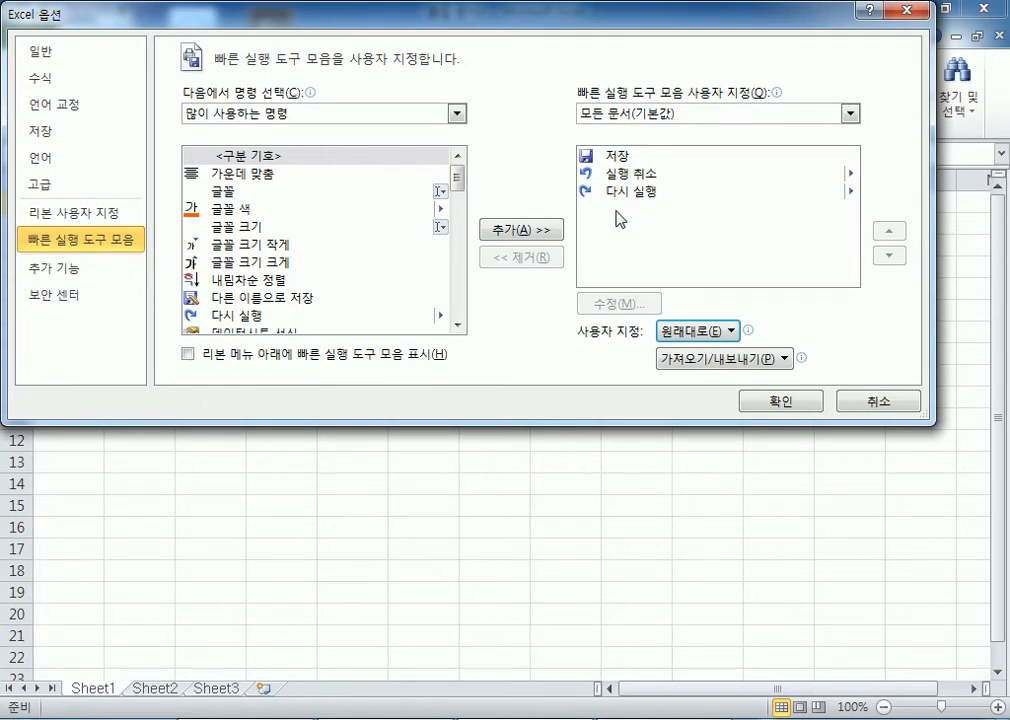
pyautogui.click(240, 190)
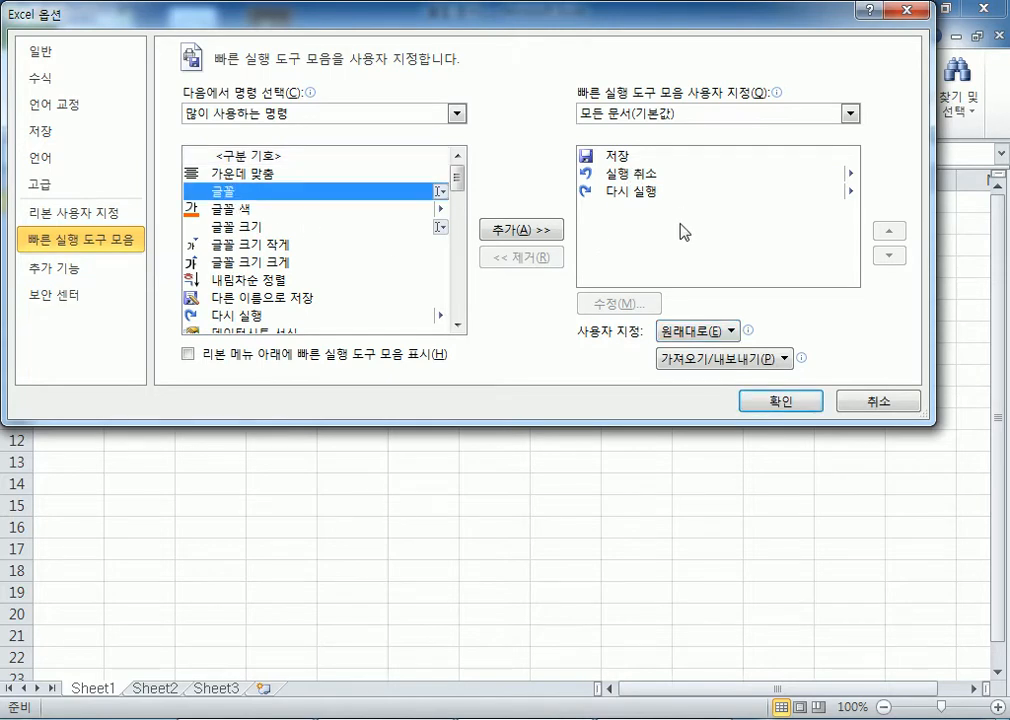
pyautogui.click(762, 404)
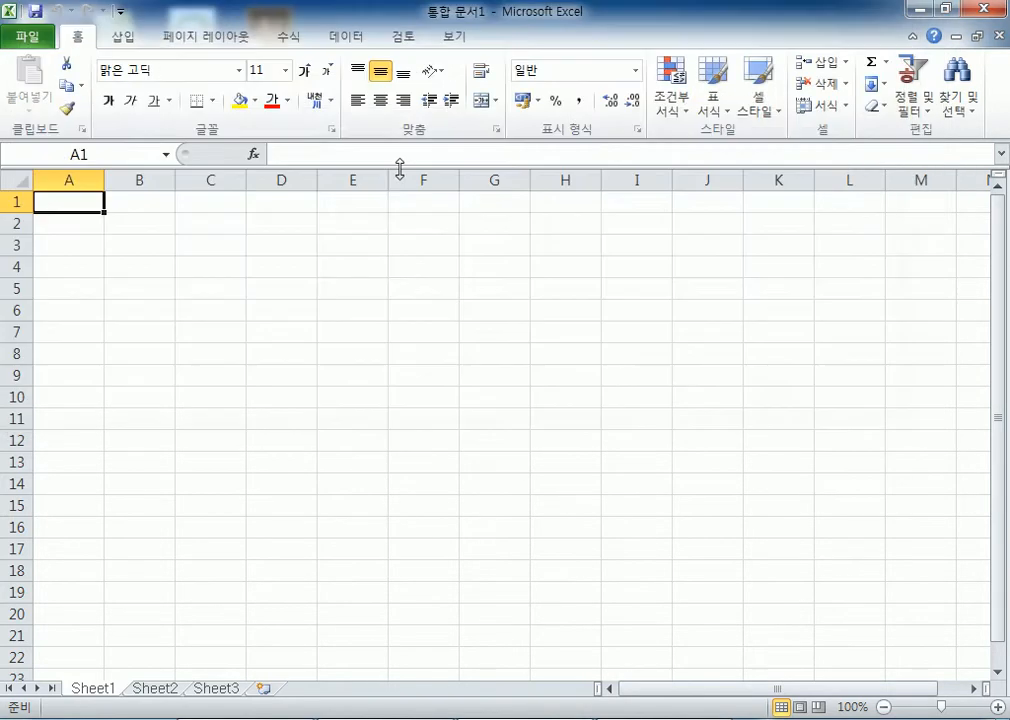
pyautogui.click(120, 11)
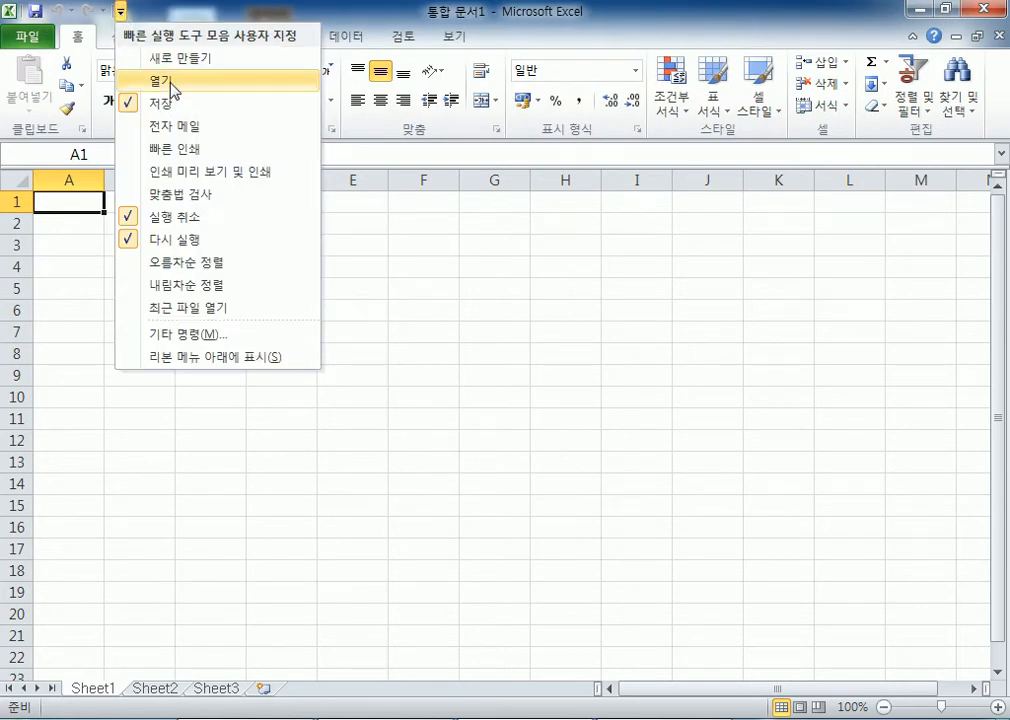
pyautogui.click(171, 174)
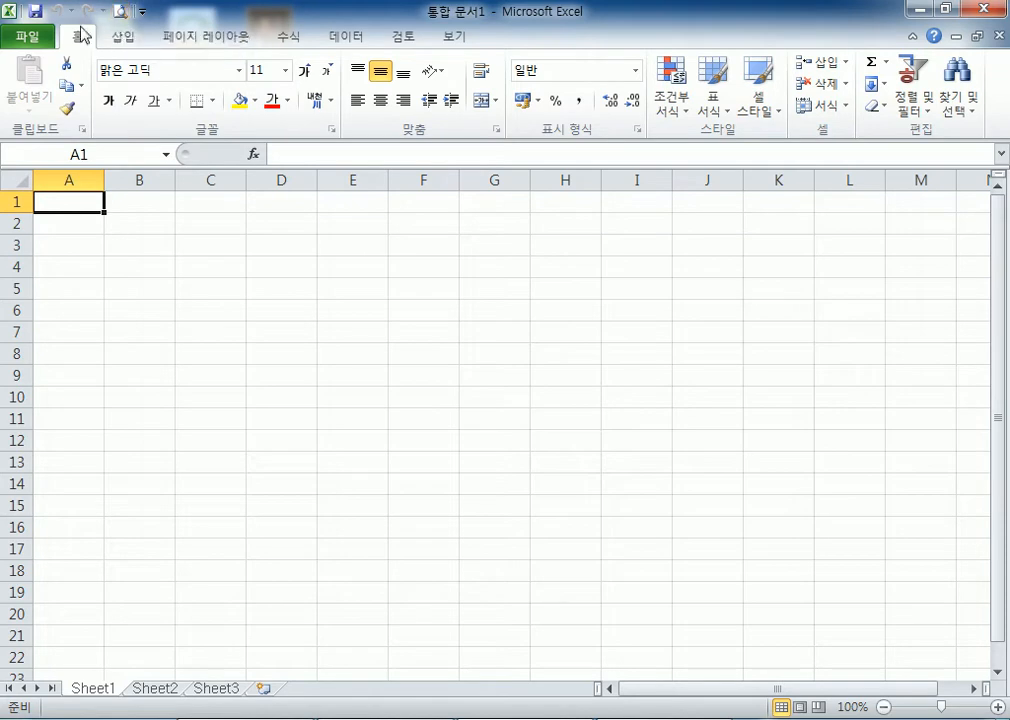
pyautogui.click(142, 11)
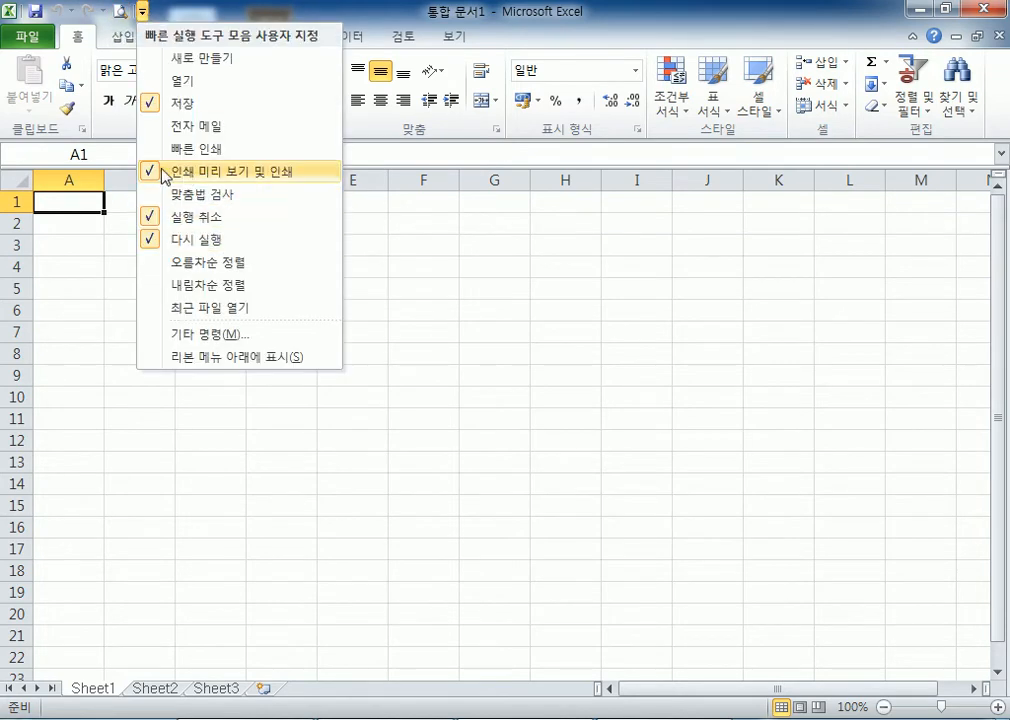
pyautogui.click(163, 172)
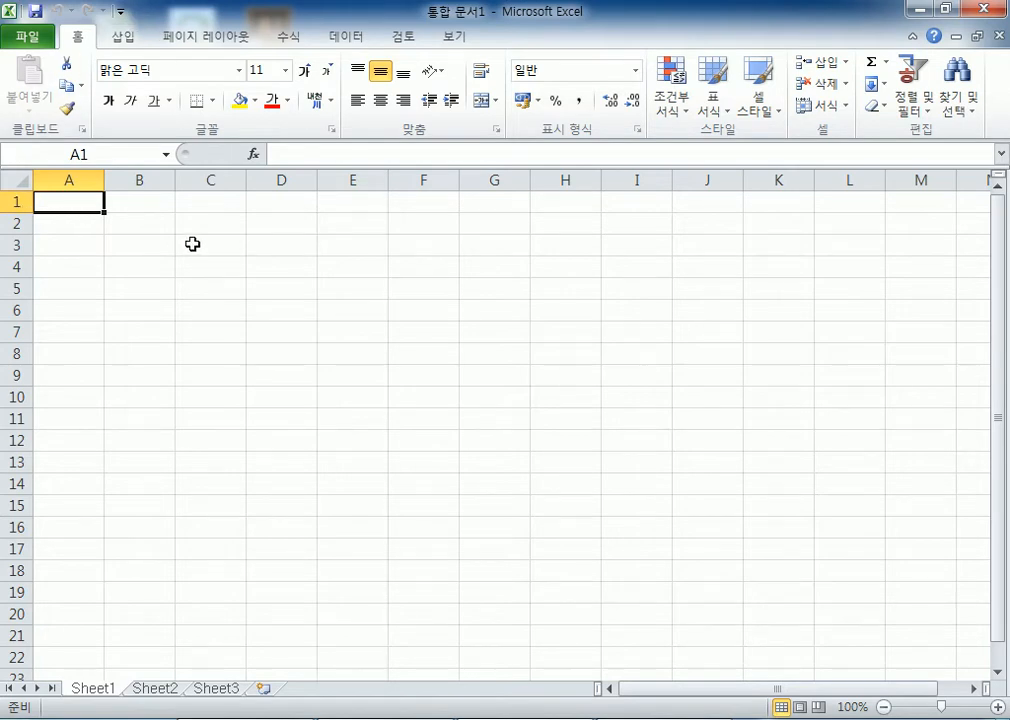
# Zoom Sheet1 to 250% and enter '셀 Cell' in cell A1
pyautogui.scroll(10, 195, 229)
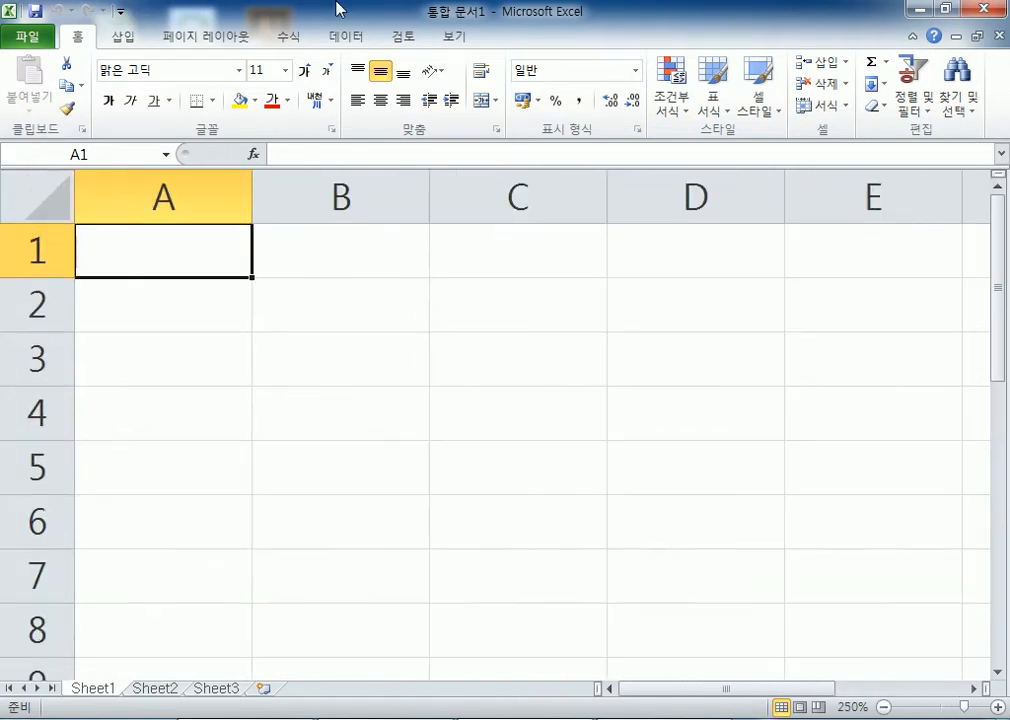
pyautogui.write('세ㄹ Ce')
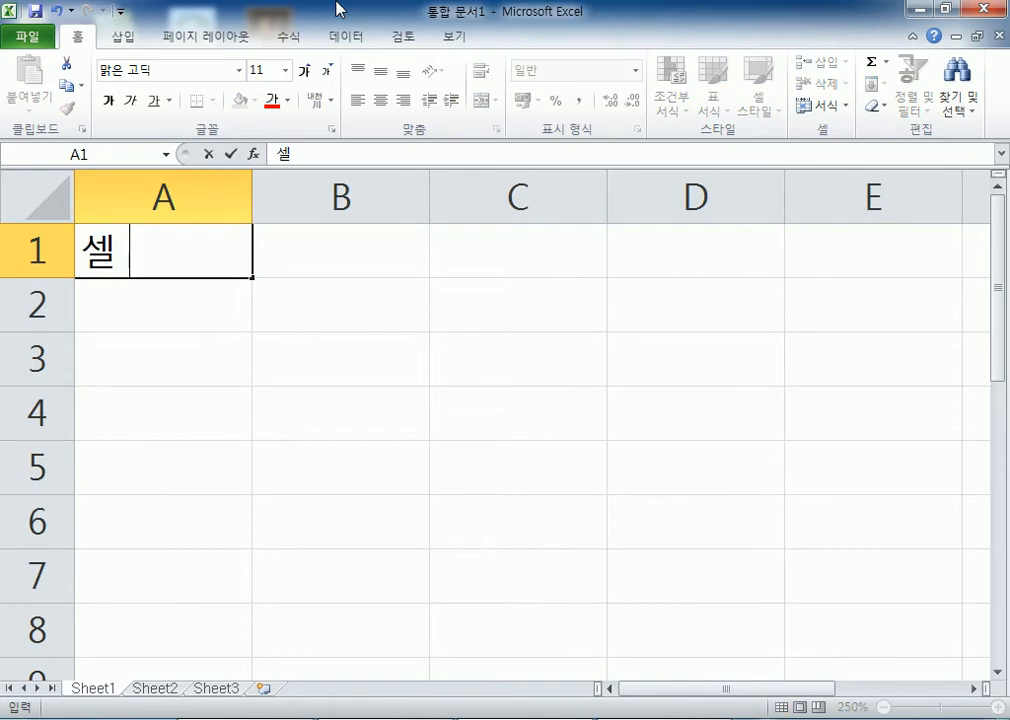
pyautogui.write('ll')
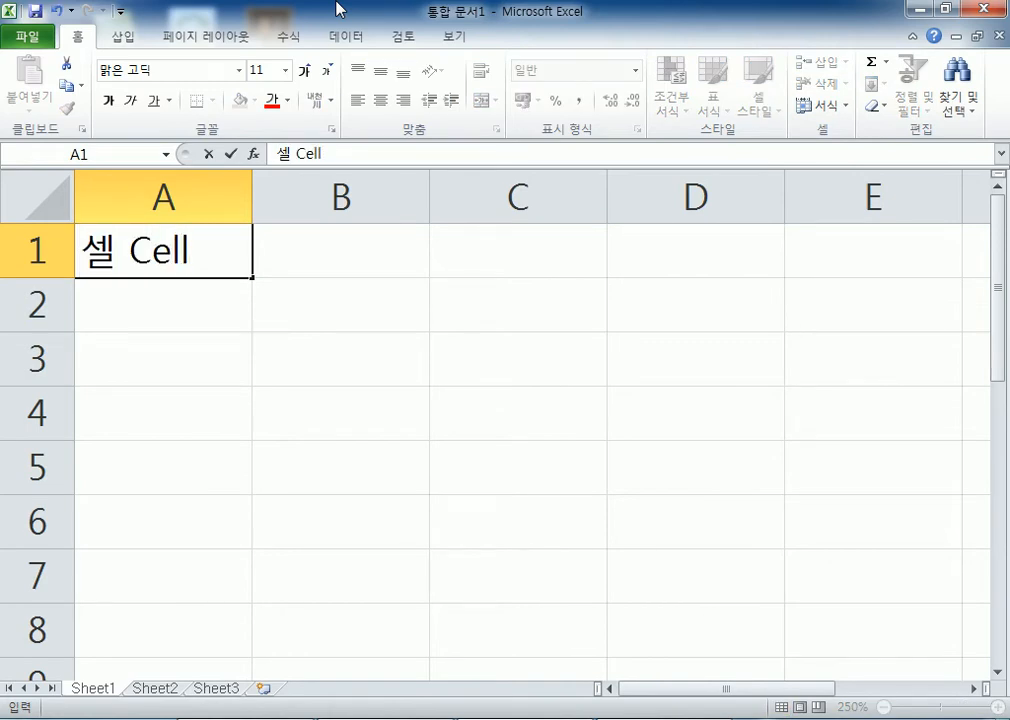
pyautogui.press('Return')
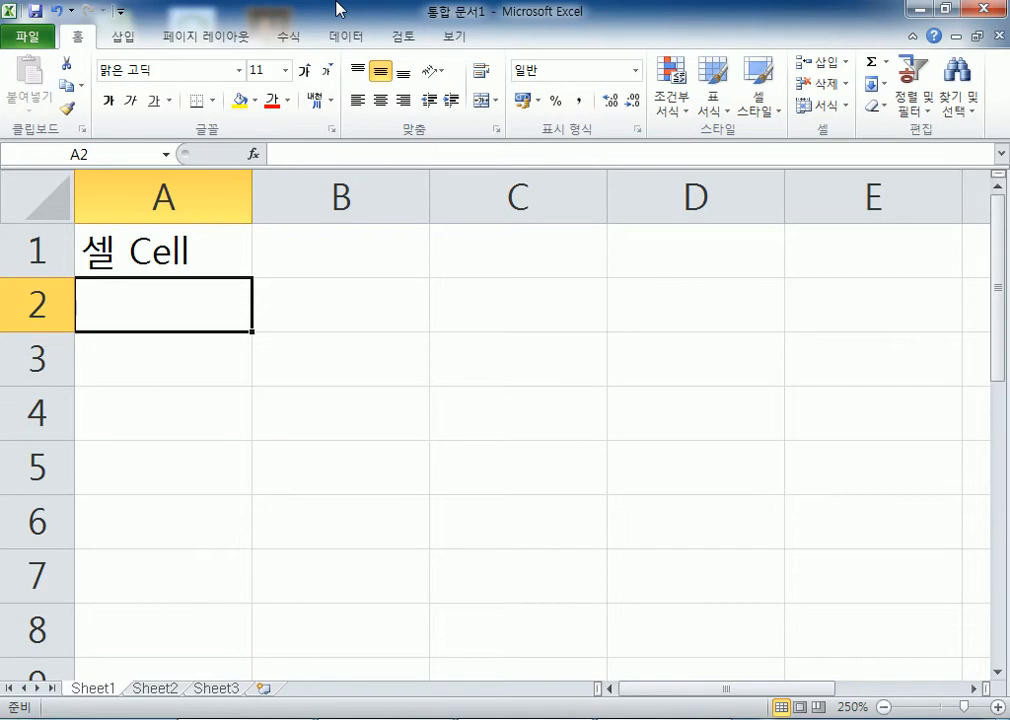
# Jump down column A to row 127, then back up to A1
pyautogui.press('Down')
pyautogui.press('Down')
pyautogui.press('Down')
pyautogui.press('Down')
pyautogui.press('Down')
pyautogui.press('Down')
pyautogui.press('Down')
pyautogui.press('Down')
pyautogui.press('Down')
pyautogui.press('Down')
pyautogui.press('Down')
pyautogui.press('Down')
pyautogui.press('Down')
pyautogui.press('Down')
pyautogui.press('Down')
pyautogui.press('Down')
pyautogui.press('Down')
pyautogui.press('Down')
pyautogui.press('Down')
pyautogui.press('Down')
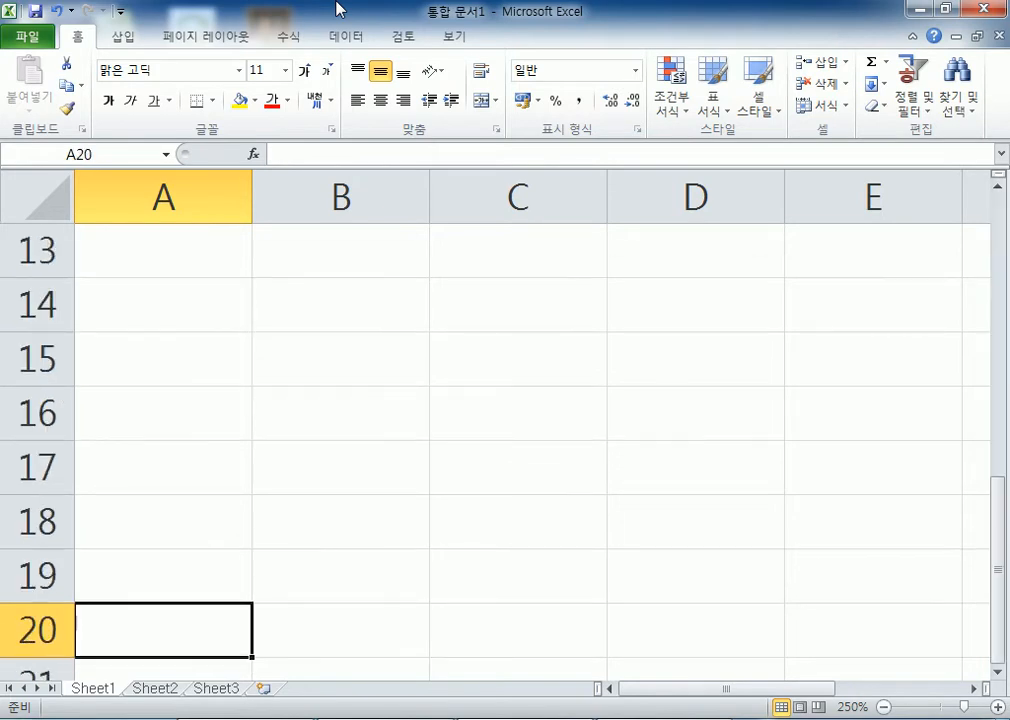
pyautogui.press('Down')
pyautogui.press('Down')
pyautogui.press('Down')
pyautogui.press('Down')
pyautogui.press('Down')
pyautogui.press('Down')
pyautogui.press('Down')
pyautogui.press('Down')
pyautogui.press('Down')
pyautogui.press('Down')
pyautogui.press('Down')
pyautogui.press('Down')
pyautogui.press('Down')
pyautogui.press('Down')
pyautogui.press('Down')
pyautogui.press('Down')
pyautogui.press('Down')
pyautogui.press('Down')
pyautogui.press('Down')
pyautogui.press('Down')
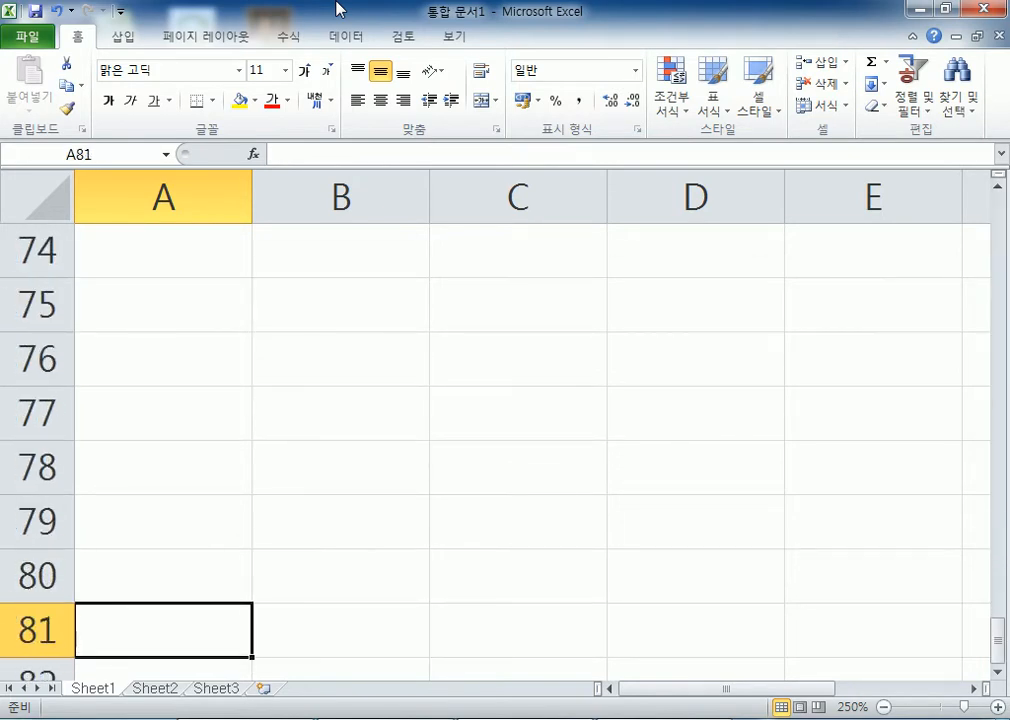
pyautogui.press('Down')
pyautogui.press('Down')
pyautogui.press('Down')
pyautogui.press('Down')
pyautogui.press('Down')
pyautogui.press('Down')
pyautogui.press('Down')
pyautogui.press('Down')
pyautogui.press('Down')
pyautogui.press('Down')
pyautogui.press('Down')
pyautogui.press('Down')
pyautogui.press('Down')
pyautogui.press('Down')
pyautogui.press('Down')
pyautogui.press('Down')
pyautogui.press('Down')
pyautogui.press('Down')
pyautogui.press('Down')
pyautogui.press('Down')
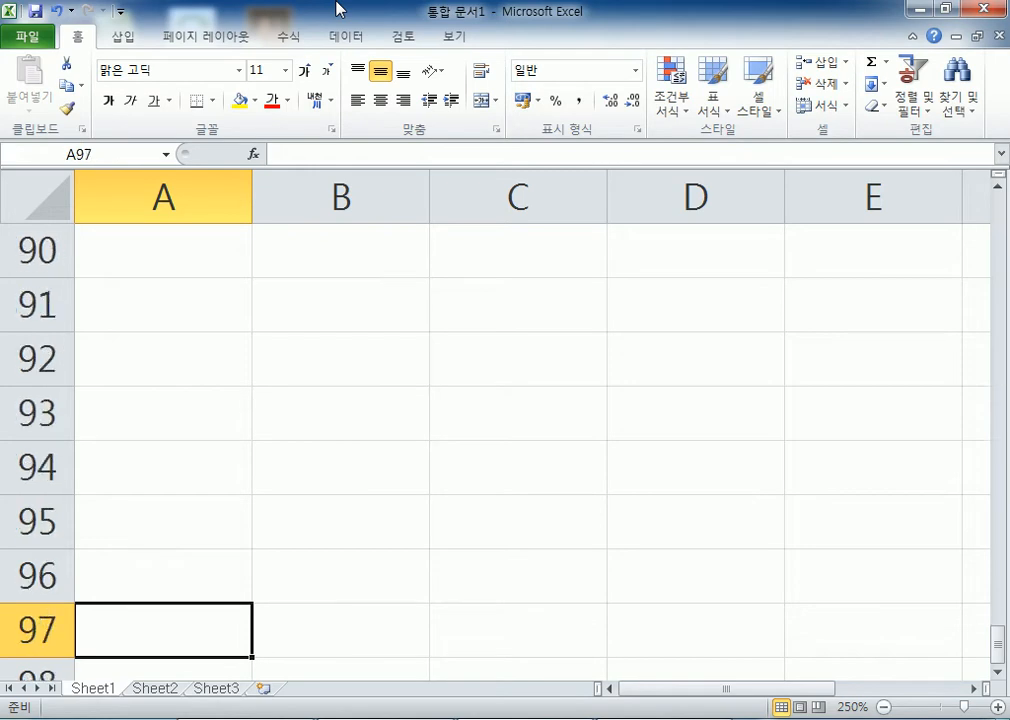
pyautogui.press('Down')
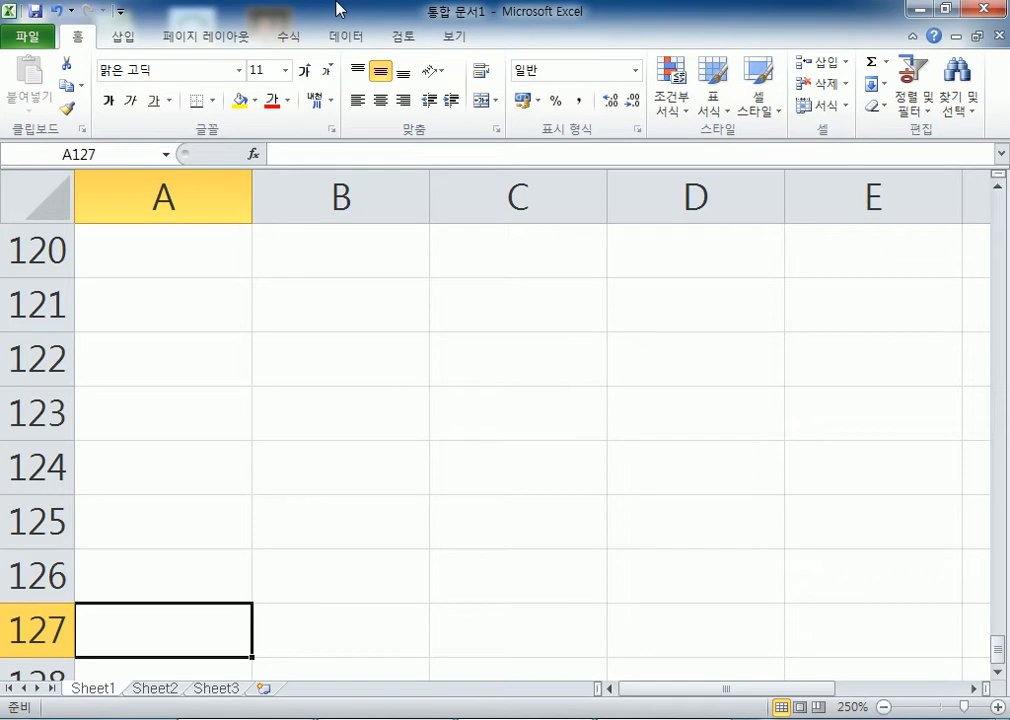
pyautogui.press('Up')
pyautogui.press('Up')
pyautogui.press('Up')
pyautogui.press('Up')
pyautogui.press('Up')
pyautogui.press('Up')
pyautogui.press('Up')
pyautogui.press('Up')
pyautogui.press('Up')
pyautogui.press('Up')
pyautogui.press('Up')
pyautogui.press('Up')
pyautogui.press('Up')
pyautogui.press('Up')
pyautogui.press('Up')
pyautogui.press('Up')
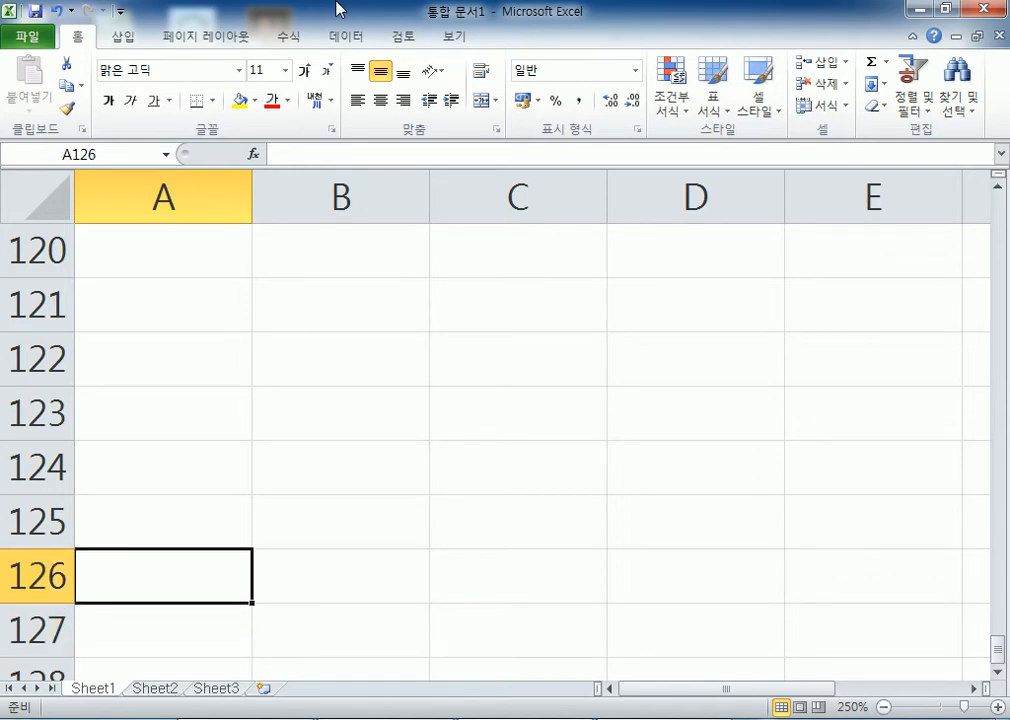
pyautogui.press('Up')
pyautogui.press('Up')
pyautogui.press('Up')
pyautogui.press('Up')
pyautogui.press('Up')
pyautogui.press('Up')
pyautogui.press('Up')
pyautogui.press('Up')
pyautogui.press('Up')
pyautogui.press('Up')
pyautogui.press('Up')
pyautogui.press('Up')
pyautogui.press('Up')
pyautogui.press('Up')
pyautogui.press('Up')
pyautogui.press('Up')
pyautogui.press('Up')
pyautogui.press('Up')
pyautogui.press('Up')
pyautogui.press('Up')
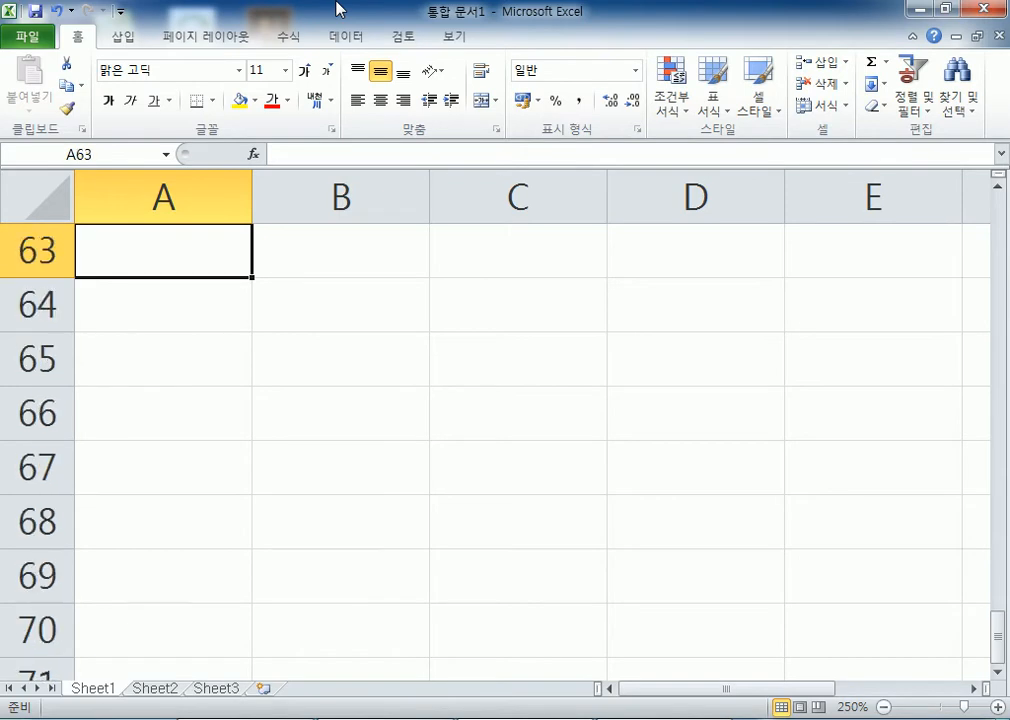
pyautogui.press('Up')
pyautogui.press('Up')
pyautogui.press('Up')
pyautogui.press('Up')
pyautogui.press('Up')
pyautogui.press('Up')
pyautogui.press('Up')
pyautogui.press('Up')
pyautogui.press('Up')
pyautogui.press('Up')
pyautogui.press('Up')
pyautogui.press('Up')
pyautogui.press('Up')
pyautogui.press('Up')
pyautogui.press('Up')
pyautogui.press('Up')
pyautogui.press('Up')
pyautogui.press('Up')
pyautogui.press('Up')
pyautogui.press('Up')
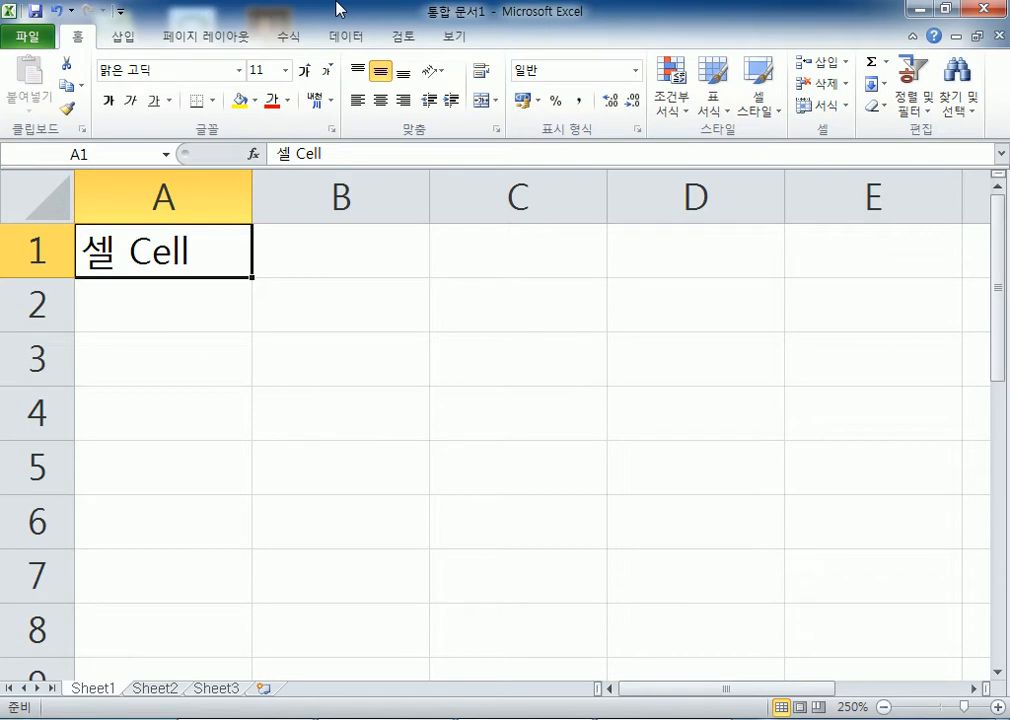
# Jump right along row 1 to CJ1, then back left to A1
pyautogui.press('Right')
pyautogui.press('Right')
pyautogui.press('Right')
pyautogui.press('Right')
pyautogui.press('Right')
pyautogui.press('Right')
pyautogui.press('Right')
pyautogui.press('Right')
pyautogui.press('Right')
pyautogui.press('Right')
pyautogui.press('Right')
pyautogui.press('Right')
pyautogui.press('Right')
pyautogui.press('Right')
pyautogui.press('Right')
pyautogui.press('Right')
pyautogui.press('Right')
pyautogui.press('Right')
pyautogui.press('Right')
pyautogui.press('Right')
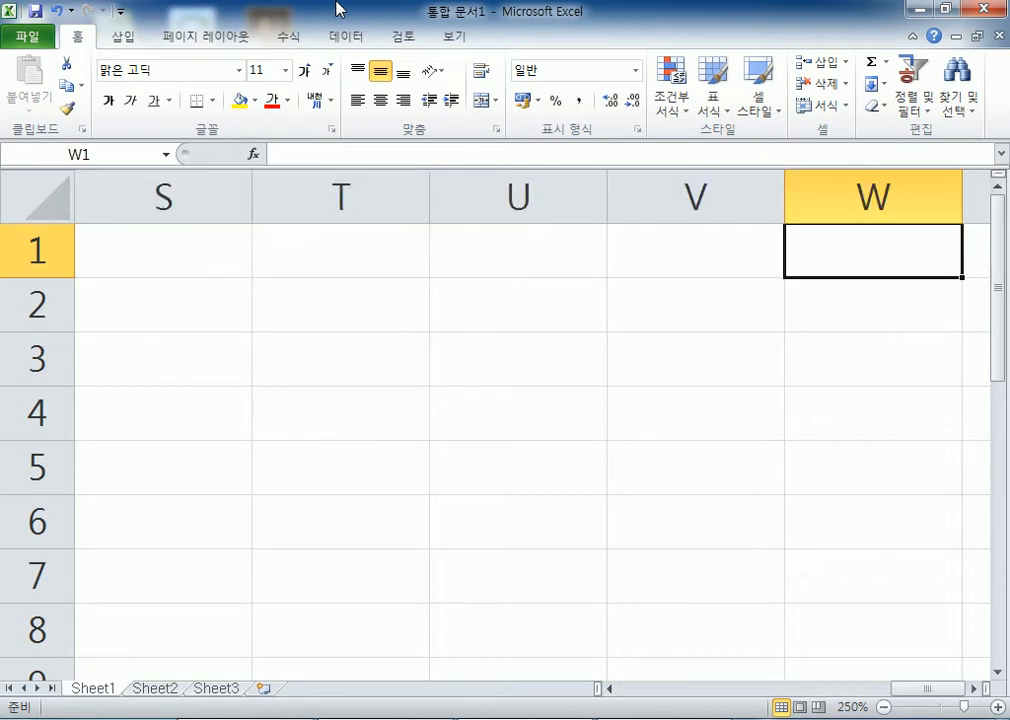
pyautogui.press('Right')
pyautogui.press('Right')
pyautogui.press('Right')
pyautogui.press('Right')
pyautogui.press('Right')
pyautogui.press('Right')
pyautogui.press('Right')
pyautogui.press('Right')
pyautogui.press('Right')
pyautogui.press('Right')
pyautogui.press('Right')
pyautogui.press('Right')
pyautogui.press('Right')
pyautogui.press('Right')
pyautogui.press('Right')
pyautogui.press('Right')
pyautogui.press('Right')
pyautogui.press('Right')
pyautogui.press('Right')
pyautogui.press('Right')
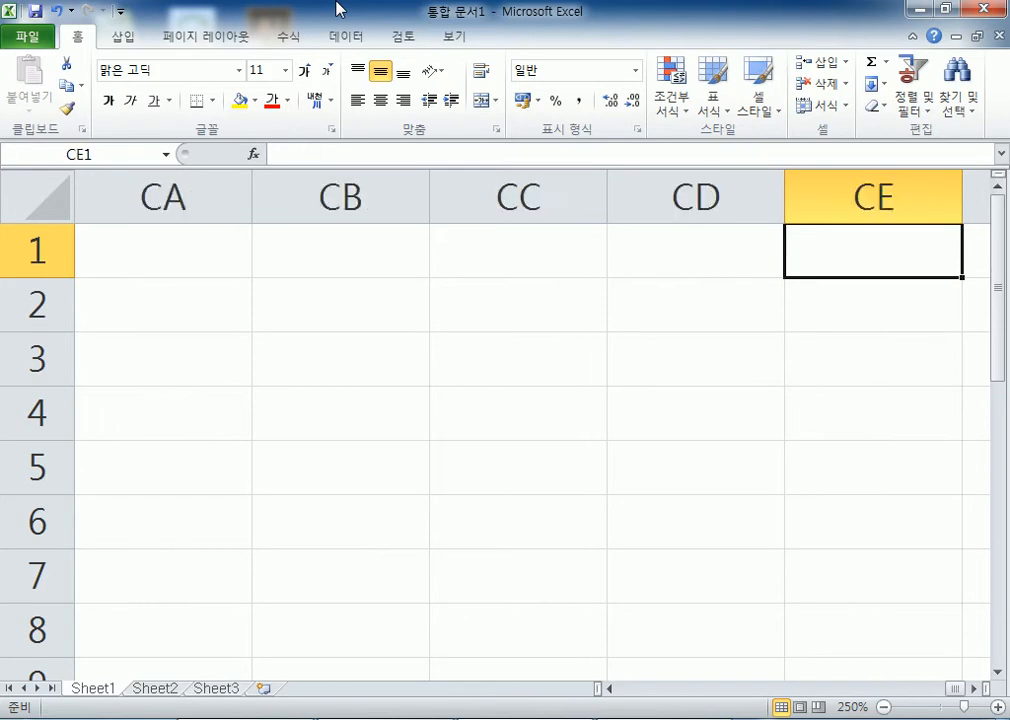
pyautogui.press('Right')
pyautogui.press('Right')
pyautogui.press('Right')
pyautogui.press('Right')
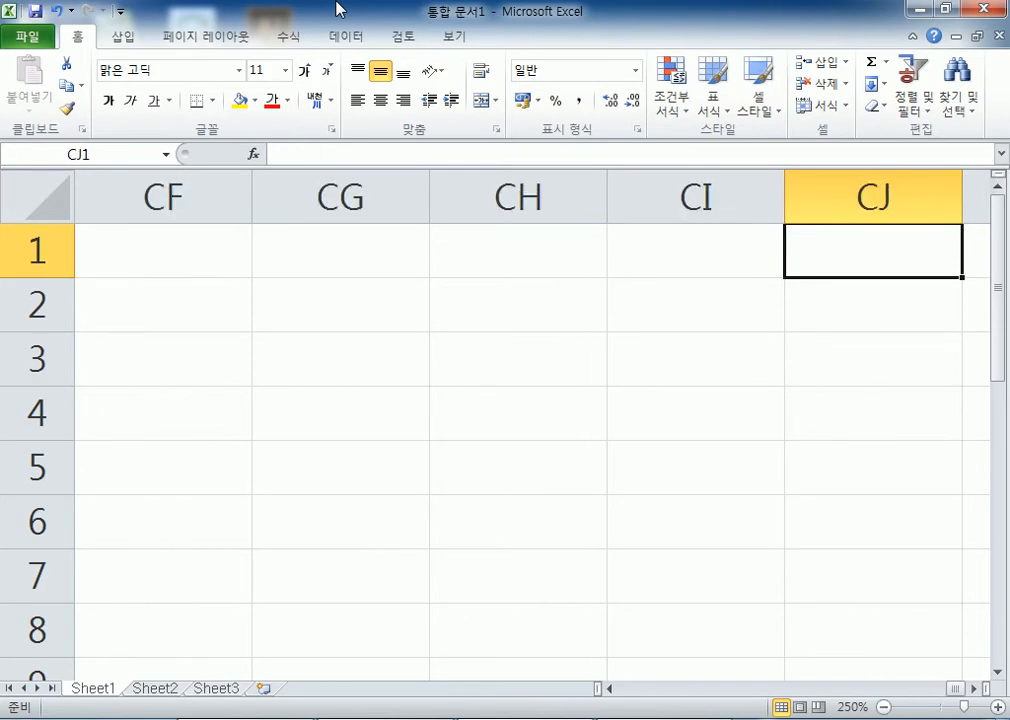
pyautogui.press('Left')
pyautogui.press('Left')
pyautogui.press('Left')
pyautogui.press('Left')
pyautogui.press('Left')
pyautogui.press('Left')
pyautogui.press('Left')
pyautogui.press('Left')
pyautogui.press('Left')
pyautogui.press('Left')
pyautogui.press('Left')
pyautogui.press('Left')
pyautogui.press('Left')
pyautogui.press('Left')
pyautogui.press('Left')
pyautogui.press('Left')
pyautogui.press('Left')
pyautogui.press('Left')
pyautogui.press('Left')
pyautogui.press('Left')
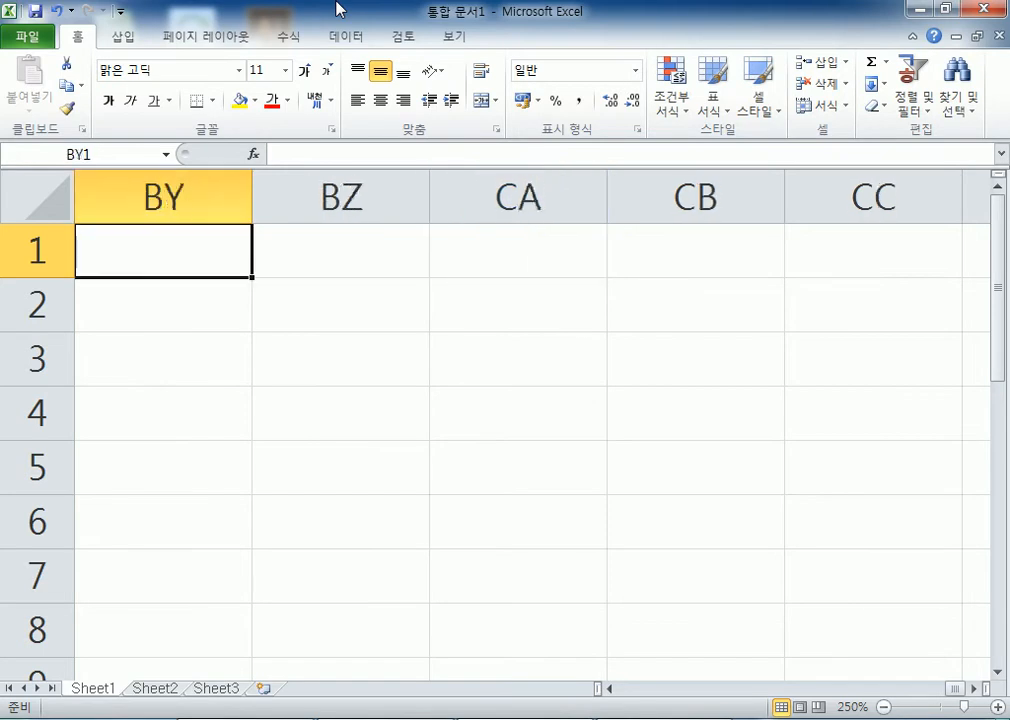
pyautogui.press('Left')
pyautogui.press('Left')
pyautogui.press('Left')
pyautogui.press('Left')
pyautogui.press('Left')
pyautogui.press('Left')
pyautogui.press('Left')
pyautogui.press('Left')
pyautogui.press('Left')
pyautogui.press('Left')
pyautogui.press('Left')
pyautogui.press('Left')
pyautogui.press('Left')
pyautogui.press('Left')
pyautogui.press('Left')
pyautogui.press('Left')
pyautogui.press('Left')
pyautogui.press('Left')
pyautogui.press('Left')
pyautogui.press('Left')
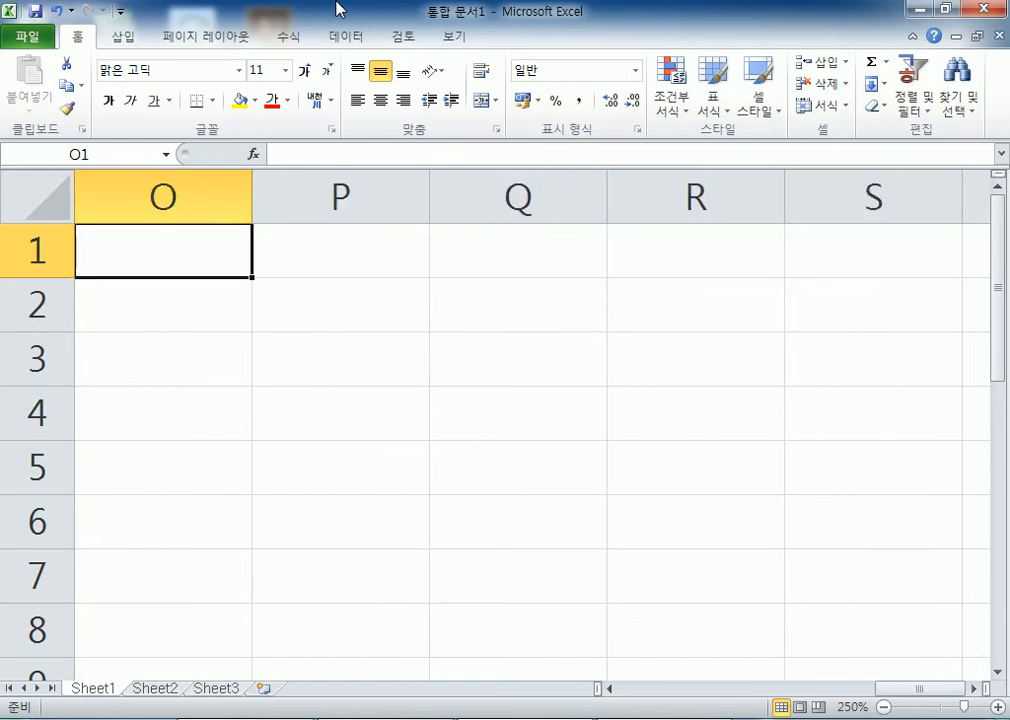
pyautogui.press('Left')
pyautogui.press('Left')
pyautogui.press('Left')
pyautogui.press('Left')
pyautogui.press('Left')
pyautogui.press('Left')
pyautogui.press('Left')
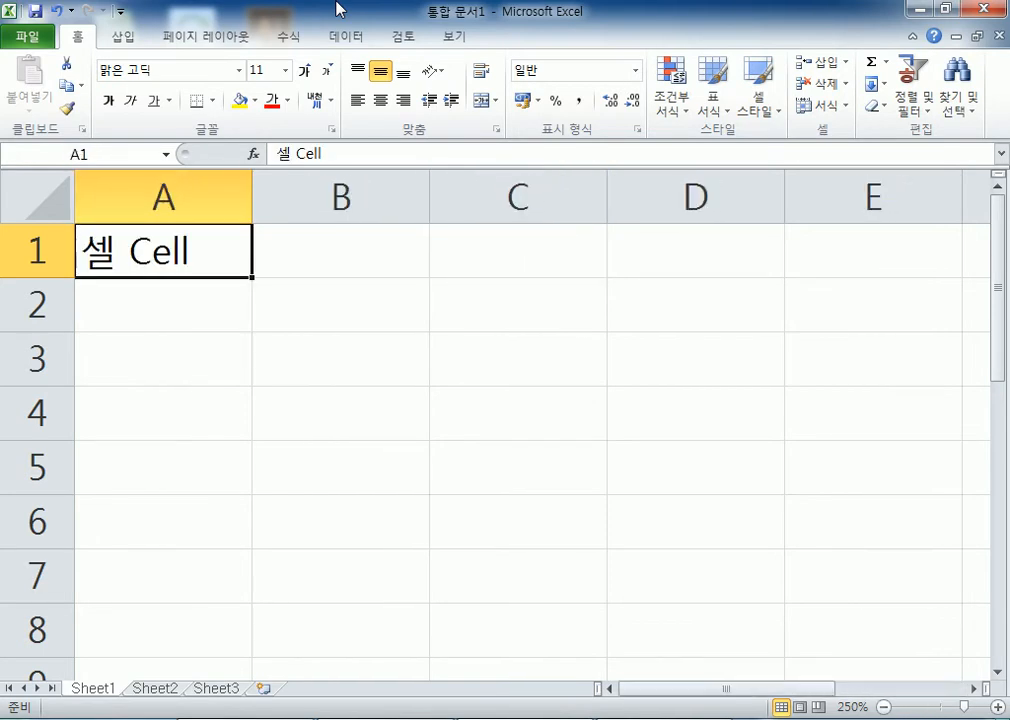
# Zoom to 175% and page down past row 2700, then back up to row 2329
pyautogui.keyDown('ctrl'); pyautogui.scroll(-5, 372, 237); pyautogui.keyUp('ctrl')
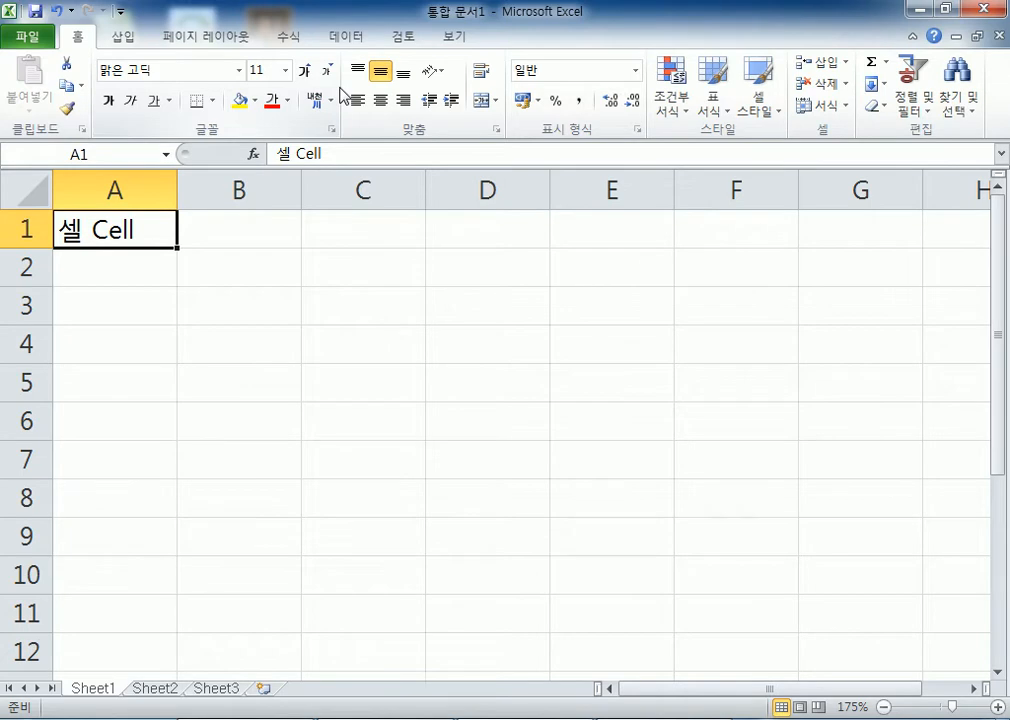
pyautogui.press('pagedown')
pyautogui.press('pagedown')
pyautogui.press('pagedown')
pyautogui.press('pagedown')
pyautogui.press('pagedown')
pyautogui.press('pagedown')
pyautogui.press('pagedown')
pyautogui.press('pagedown')
pyautogui.press('pagedown')
pyautogui.press('pagedown')
pyautogui.press('pagedown')
pyautogui.press('pagedown')
pyautogui.press('pagedown')
pyautogui.press('pagedown')
pyautogui.press('pagedown')
pyautogui.press('pagedown')
pyautogui.press('pagedown')
pyautogui.press('pagedown')
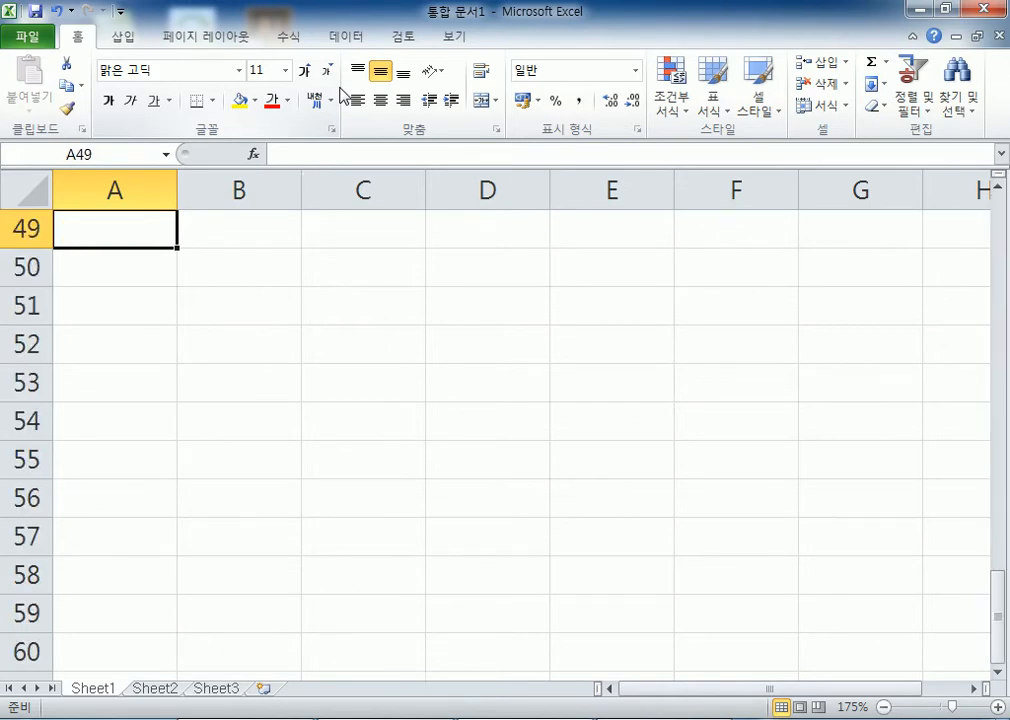
pyautogui.press('pagedown')
pyautogui.press('pagedown')
pyautogui.press('pagedown')
pyautogui.press('pagedown')
pyautogui.press('pagedown')
pyautogui.press('pagedown')
pyautogui.press('pagedown')
pyautogui.press('pagedown')
pyautogui.press('pagedown')
pyautogui.press('pagedown')
pyautogui.press('pagedown')
pyautogui.press('pagedown')
pyautogui.press('pagedown')
pyautogui.press('pagedown')
pyautogui.press('pagedown')
pyautogui.press('pagedown')
pyautogui.press('pagedown')
pyautogui.press('pagedown')
pyautogui.press('pagedown')
pyautogui.press('pagedown')
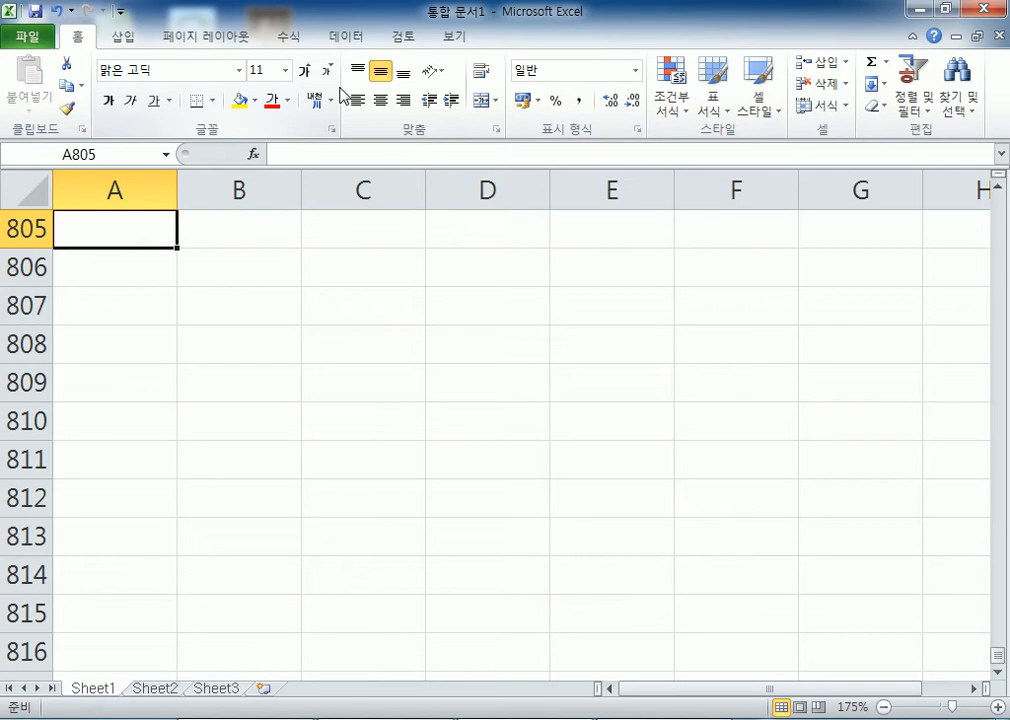
pyautogui.press('pagedown')
pyautogui.press('pagedown')
pyautogui.press('pagedown')
pyautogui.press('pagedown')
pyautogui.press('pagedown')
pyautogui.press('pagedown')
pyautogui.press('pagedown')
pyautogui.press('pagedown')
pyautogui.press('pagedown')
pyautogui.press('pagedown')
pyautogui.press('pagedown')
pyautogui.press('pagedown')
pyautogui.press('pagedown')
pyautogui.press('pagedown')
pyautogui.press('pagedown')
pyautogui.press('pagedown')
pyautogui.press('pagedown')
pyautogui.press('pagedown')
pyautogui.press('pagedown')
pyautogui.press('pagedown')
pyautogui.press('pagedown')
pyautogui.press('pagedown')
pyautogui.press('pagedown')
pyautogui.press('pagedown')
pyautogui.press('pagedown')
pyautogui.press('pagedown')
pyautogui.press('pagedown')
pyautogui.press('pagedown')
pyautogui.press('pagedown')
pyautogui.press('pagedown')
pyautogui.press('pagedown')
pyautogui.press('pagedown')
pyautogui.press('pagedown')
pyautogui.press('pagedown')
pyautogui.press('pagedown')
pyautogui.press('pagedown')
pyautogui.press('pagedown')
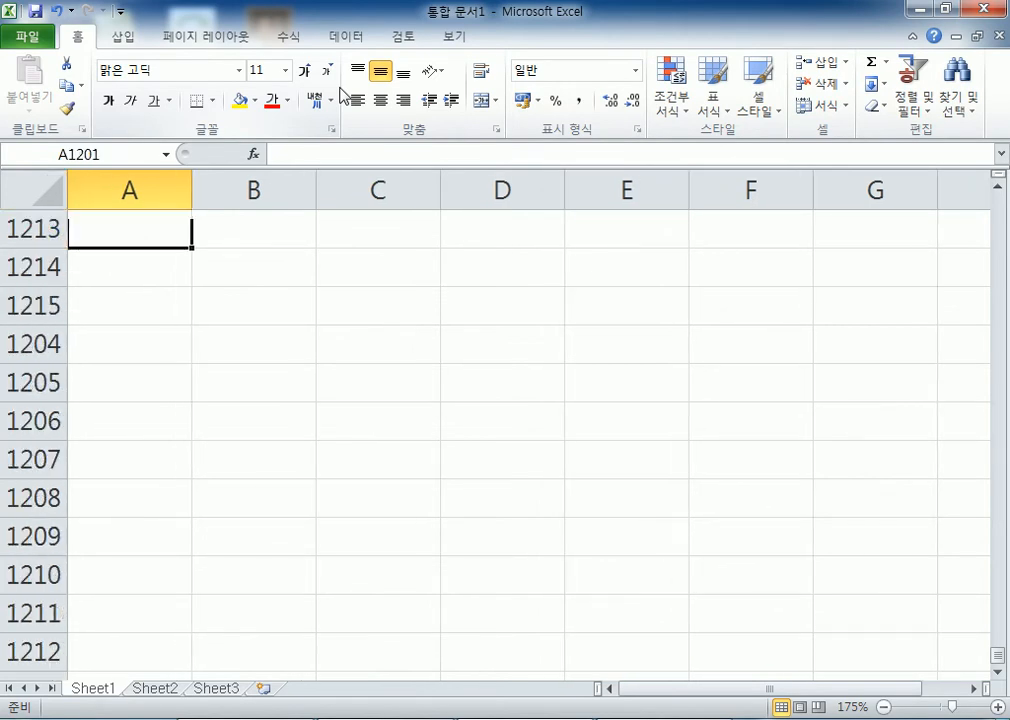
pyautogui.press('pagedown')
pyautogui.press('pagedown')
pyautogui.press('pagedown')
pyautogui.press('pagedown')
pyautogui.press('pagedown')
pyautogui.press('pagedown')
pyautogui.press('pagedown')
pyautogui.press('pagedown')
pyautogui.press('pagedown')
pyautogui.press('pagedown')
pyautogui.press('pagedown')
pyautogui.press('pagedown')
pyautogui.press('pagedown')
pyautogui.press('pagedown')
pyautogui.press('pagedown')
pyautogui.press('pagedown')
pyautogui.press('pagedown')
pyautogui.press('pagedown')
pyautogui.press('pagedown')
pyautogui.press('pagedown')
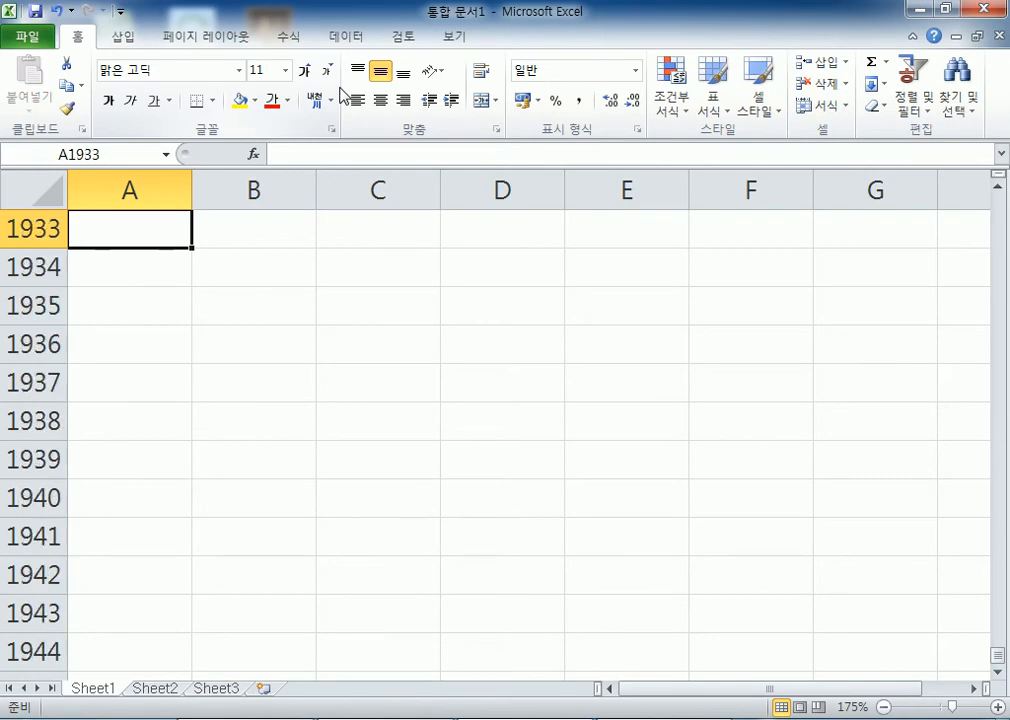
pyautogui.press('pagedown')
pyautogui.press('pagedown')
pyautogui.press('pagedown')
pyautogui.press('pagedown')
pyautogui.press('pagedown')
pyautogui.press('pagedown')
pyautogui.press('pagedown')
pyautogui.press('pagedown')
pyautogui.press('pagedown')
pyautogui.press('pagedown')
pyautogui.press('pagedown')
pyautogui.press('pagedown')
pyautogui.press('pagedown')
pyautogui.press('pagedown')
pyautogui.press('pagedown')
pyautogui.press('pagedown')
pyautogui.press('pagedown')
pyautogui.press('pagedown')
pyautogui.press('pagedown')
pyautogui.press('pagedown')
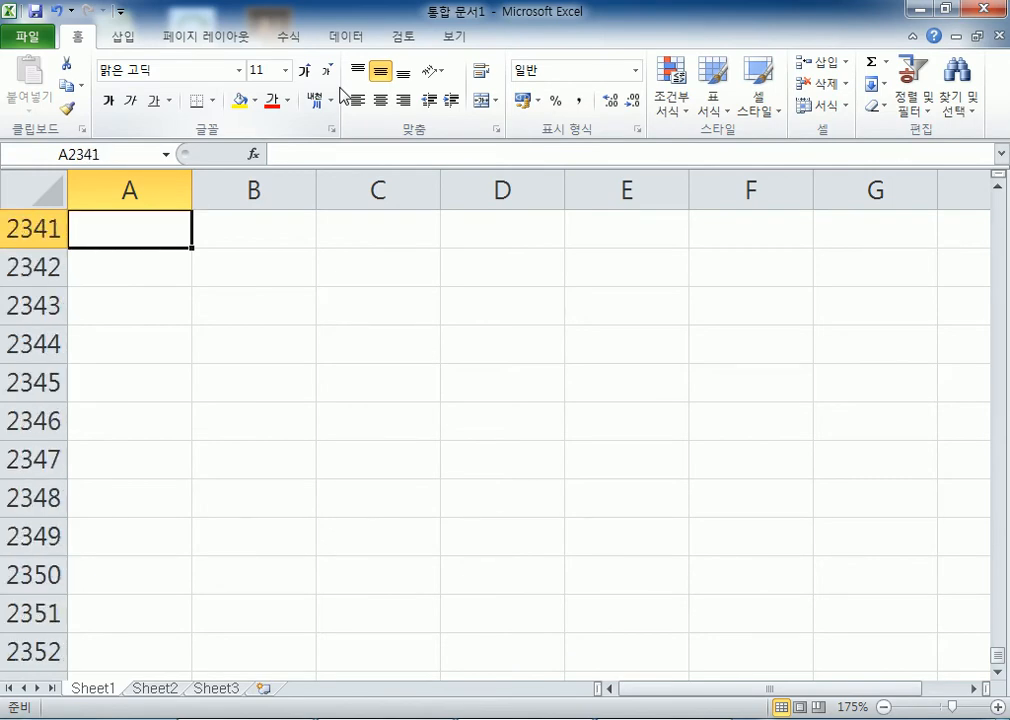
pyautogui.press('pagedown')
pyautogui.press('pagedown')
pyautogui.press('pagedown')
pyautogui.press('pagedown')
pyautogui.press('pagedown')
pyautogui.press('pagedown')
pyautogui.press('pagedown')
pyautogui.press('pagedown')
pyautogui.press('pagedown')
pyautogui.press('pagedown')
pyautogui.press('pagedown')
pyautogui.press('pagedown')
pyautogui.press('pagedown')
pyautogui.press('pagedown')
pyautogui.press('pagedown')
pyautogui.press('pagedown')
pyautogui.press('pagedown')
pyautogui.press('pagedown')
pyautogui.press('pagedown')
pyautogui.press('pagedown')
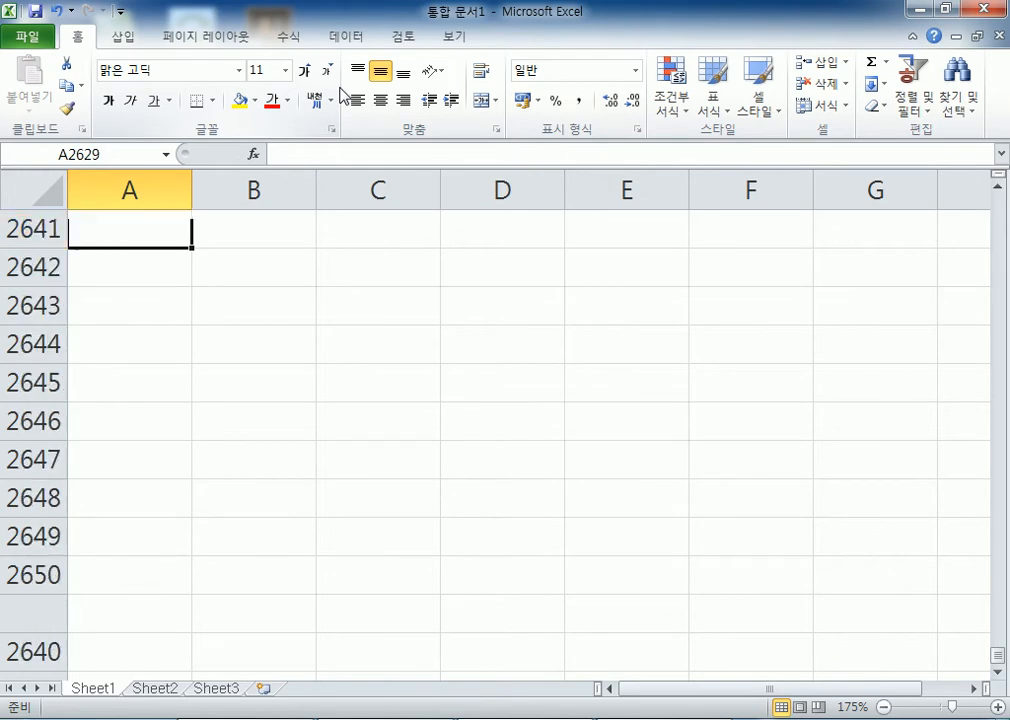
pyautogui.press('pageup')
pyautogui.press('pageup')
pyautogui.press('pageup')
pyautogui.press('pageup')
pyautogui.press('pageup')
pyautogui.press('pageup')
pyautogui.press('pageup')
pyautogui.press('pageup')
pyautogui.press('pageup')
pyautogui.press('pageup')
pyautogui.press('pageup')
pyautogui.press('pageup')
pyautogui.press('pageup')
pyautogui.press('pageup')
pyautogui.press('pageup')
pyautogui.press('pageup')
pyautogui.press('pageup')
pyautogui.press('pageup')
pyautogui.press('pageup')
pyautogui.press('pageup')
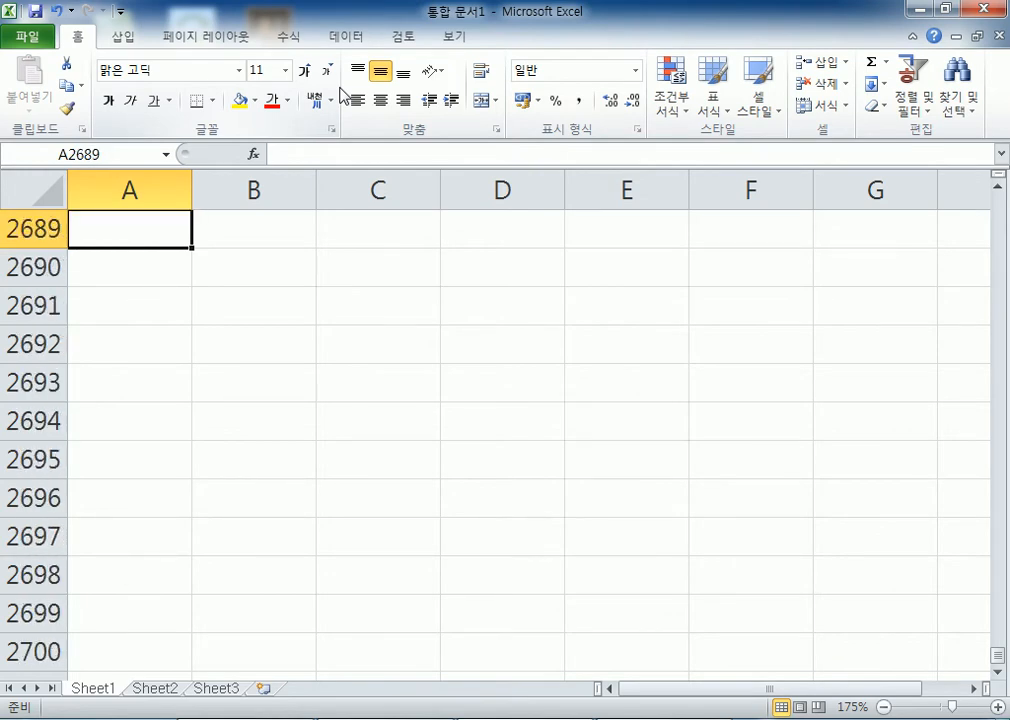
pyautogui.press('pageup')
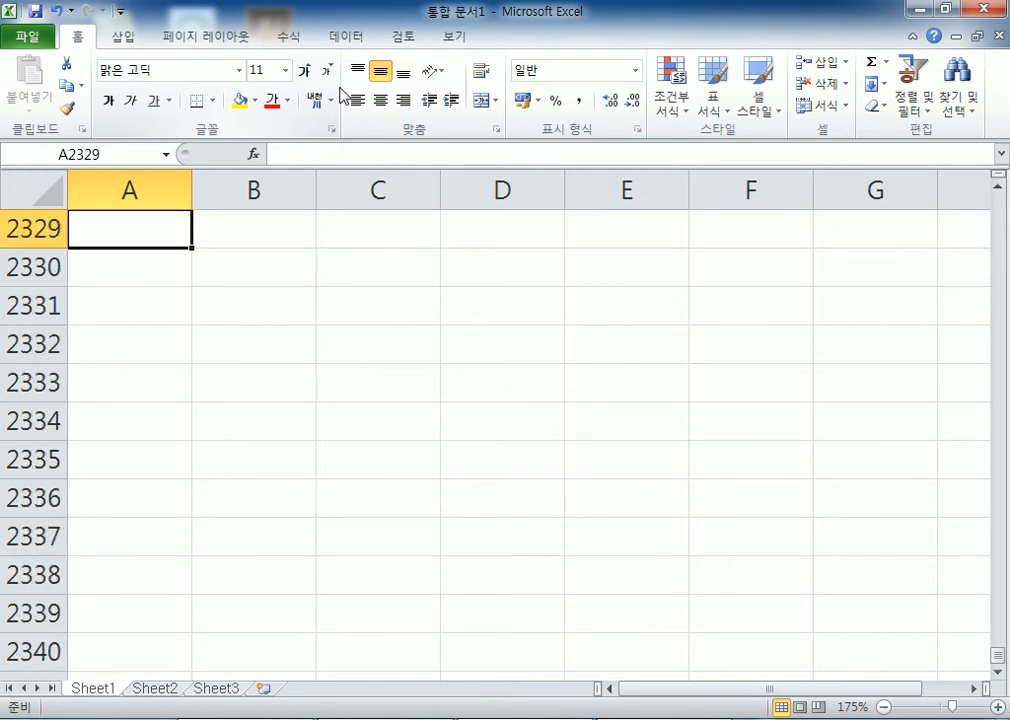
# Visit Sheet2, return to Sheet1, and move one screen right to column PL
pyautogui.press('pagedown')
pyautogui.press('pagedown')
pyautogui.hotkey('ctrl', 'pagedown')
pyautogui.hotkey('ctrl', 'pageup')
pyautogui.hotkey('alt', 'pagedown')
pyautogui.hotkey('alt', 'pagedown')
pyautogui.hotkey('alt', 'pagedown')
pyautogui.hotkey('alt', 'pagedown')
pyautogui.hotkey('alt', 'pagedown')
pyautogui.hotkey('alt', 'pagedown')
pyautogui.hotkey('alt', 'pagedown')
pyautogui.hotkey('alt', 'pagedown')
pyautogui.hotkey('alt', 'pagedown')
pyautogui.hotkey('alt', 'pagedown')
pyautogui.hotkey('alt', 'pagedown')
pyautogui.hotkey('alt', 'pagedown')
pyautogui.hotkey('alt', 'pagedown')
pyautogui.hotkey('alt', 'pagedown')
pyautogui.hotkey('alt', 'pagedown')
pyautogui.hotkey('alt', 'pagedown')
pyautogui.hotkey('alt', 'pagedown')
pyautogui.hotkey('alt', 'pagedown')
pyautogui.hotkey('alt', 'pagedown')
pyautogui.hotkey('alt', 'pagedown')
pyautogui.hotkey('alt', 'pagedown')
pyautogui.hotkey('alt', 'pagedown')
pyautogui.hotkey('alt', 'pagedown')
pyautogui.hotkey('alt', 'pagedown')
pyautogui.hotkey('alt', 'pagedown')
pyautogui.hotkey('alt', 'pagedown')
pyautogui.hotkey('alt', 'pagedown')
pyautogui.hotkey('alt', 'pagedown')
pyautogui.hotkey('alt', 'pagedown')
pyautogui.hotkey('alt', 'pagedown')
pyautogui.hotkey('alt', 'pagedown')
pyautogui.hotkey('alt', 'pagedown')
pyautogui.hotkey('alt', 'pagedown')
pyautogui.hotkey('alt', 'pagedown')
pyautogui.hotkey('alt', 'pagedown')
pyautogui.hotkey('alt', 'pagedown')
pyautogui.hotkey('alt', 'pagedown')
pyautogui.hotkey('alt', 'pagedown')
pyautogui.hotkey('alt', 'pagedown')
pyautogui.hotkey('alt', 'pagedown')
pyautogui.hotkey('alt', 'pagedown')
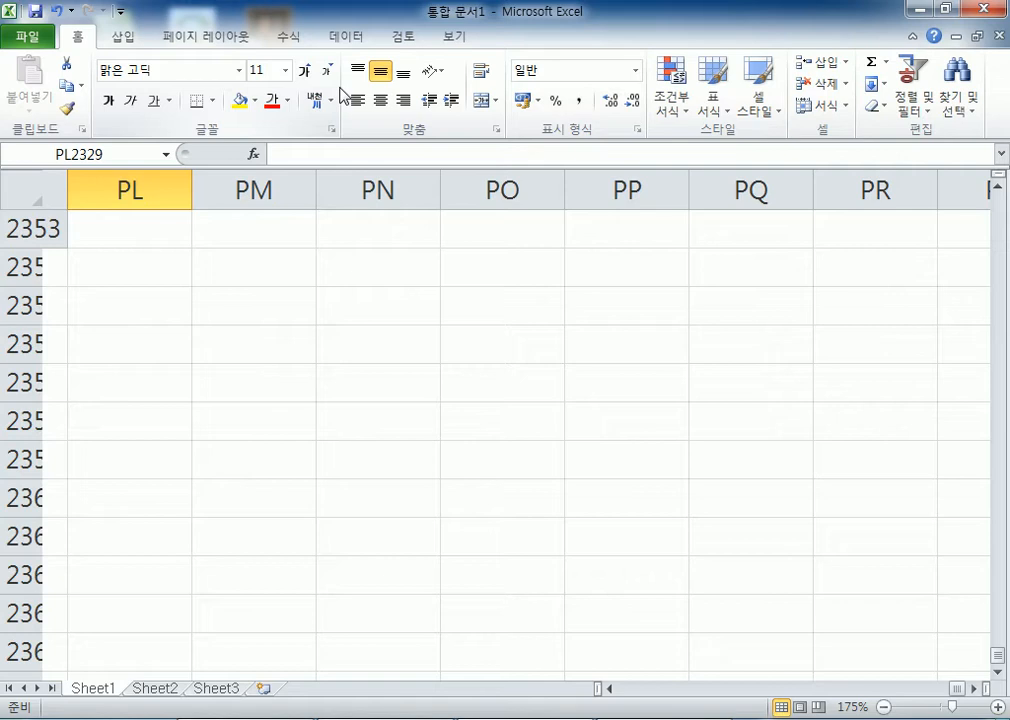
# Move right screen by screen along row 2329, past column UH, to ABV2329
pyautogui.hotkey('alt', 'pagedown')
pyautogui.hotkey('alt', 'pagedown')
pyautogui.hotkey('alt', 'pagedown')
pyautogui.hotkey('alt', 'pagedown')
pyautogui.hotkey('alt', 'pagedown')
pyautogui.hotkey('alt', 'pagedown')
pyautogui.hotkey('alt', 'pagedown')
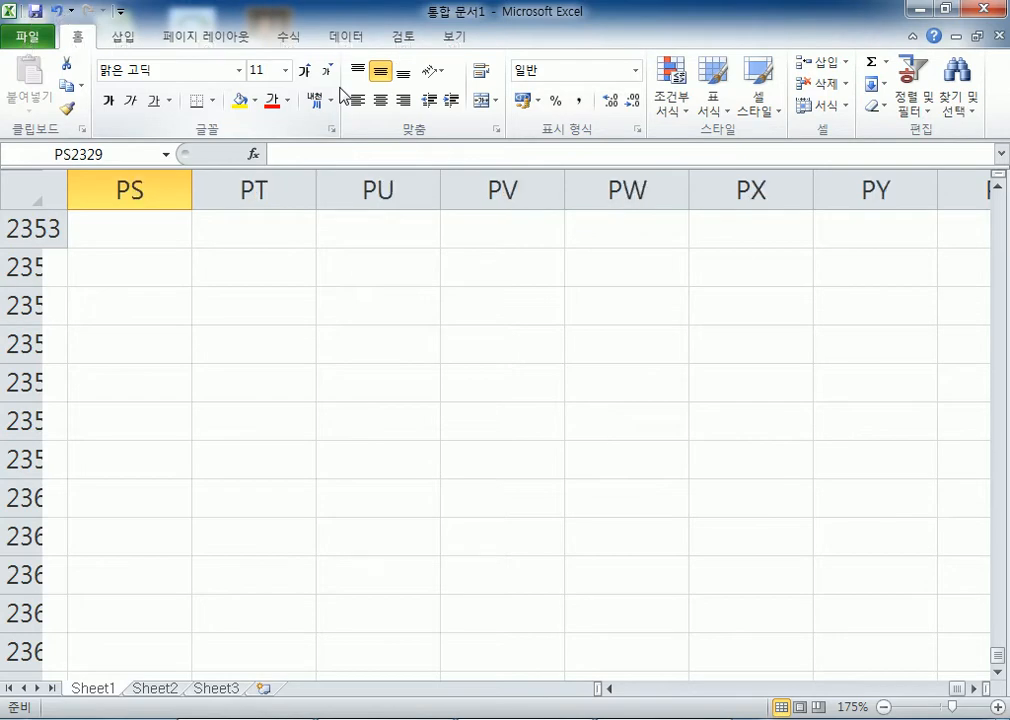
pyautogui.hotkey('alt', 'pagedown')
pyautogui.hotkey('alt', 'pagedown')
pyautogui.hotkey('alt', 'pagedown')
pyautogui.hotkey('alt', 'pagedown')
pyautogui.hotkey('alt', 'pagedown')
pyautogui.hotkey('alt', 'pagedown')
pyautogui.hotkey('alt', 'pagedown')
pyautogui.hotkey('alt', 'pagedown')
pyautogui.hotkey('alt', 'pagedown')
pyautogui.hotkey('alt', 'pagedown')
pyautogui.hotkey('alt', 'pagedown')
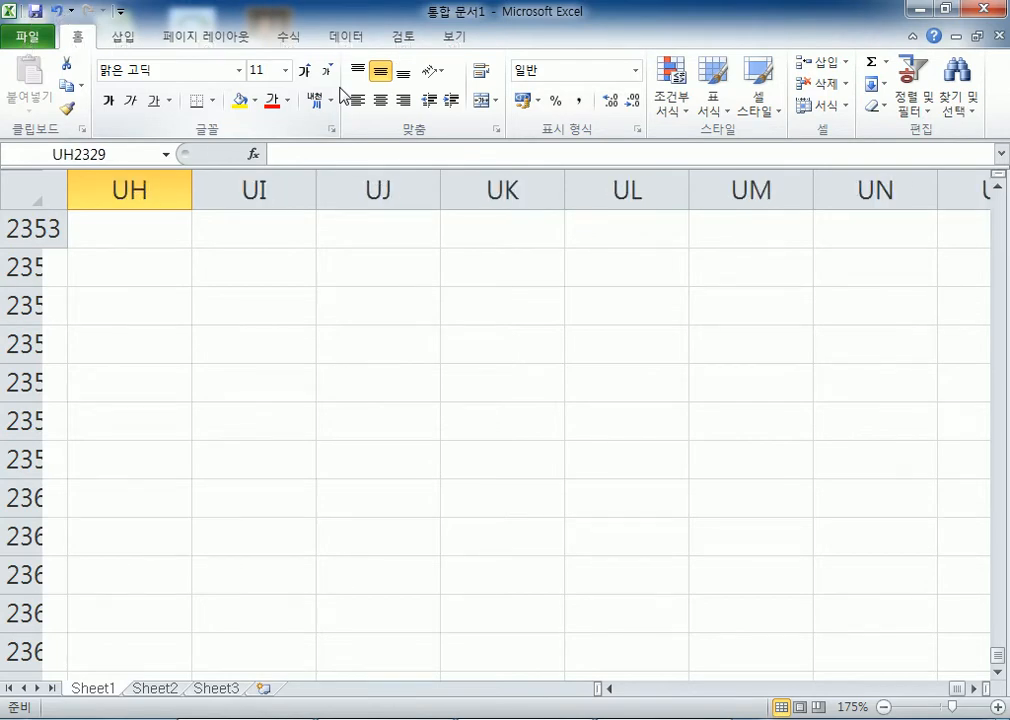
pyautogui.hotkey('alt', 'pagedown')
pyautogui.hotkey('alt', 'pagedown')
pyautogui.hotkey('alt', 'pagedown')
pyautogui.hotkey('alt', 'pagedown')
pyautogui.hotkey('alt', 'pagedown')
pyautogui.hotkey('alt', 'pagedown')
pyautogui.hotkey('alt', 'pagedown')
pyautogui.hotkey('alt', 'pagedown')
pyautogui.hotkey('alt', 'pagedown')
pyautogui.hotkey('alt', 'pagedown')
pyautogui.hotkey('alt', 'pagedown')
pyautogui.hotkey('alt', 'pagedown')
pyautogui.hotkey('alt', 'pagedown')
pyautogui.hotkey('alt', 'pagedown')
pyautogui.hotkey('alt', 'pagedown')
pyautogui.hotkey('alt', 'pagedown')
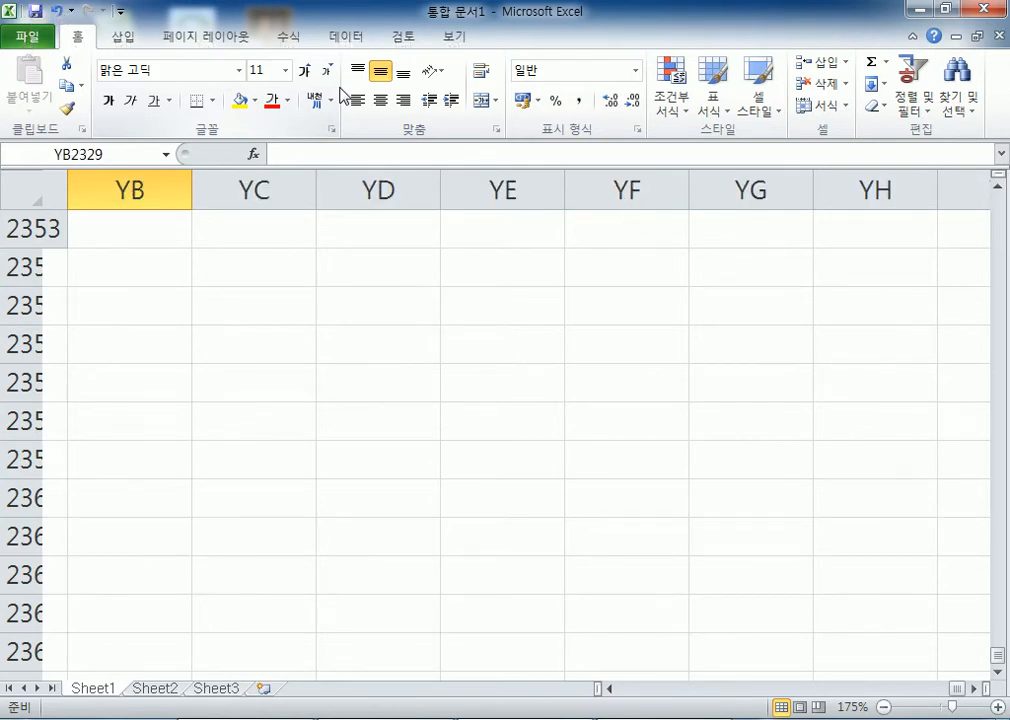
pyautogui.hotkey('alt', 'pagedown')
pyautogui.hotkey('alt', 'pagedown')
pyautogui.hotkey('alt', 'pagedown')
pyautogui.hotkey('alt', 'pagedown')
pyautogui.hotkey('alt', 'pagedown')
pyautogui.hotkey('alt', 'pagedown')
pyautogui.hotkey('alt', 'pagedown')
pyautogui.hotkey('alt', 'pagedown')
pyautogui.hotkey('alt', 'pagedown')
pyautogui.hotkey('alt', 'pagedown')
pyautogui.hotkey('alt', 'pagedown')
pyautogui.hotkey('alt', 'pagedown')
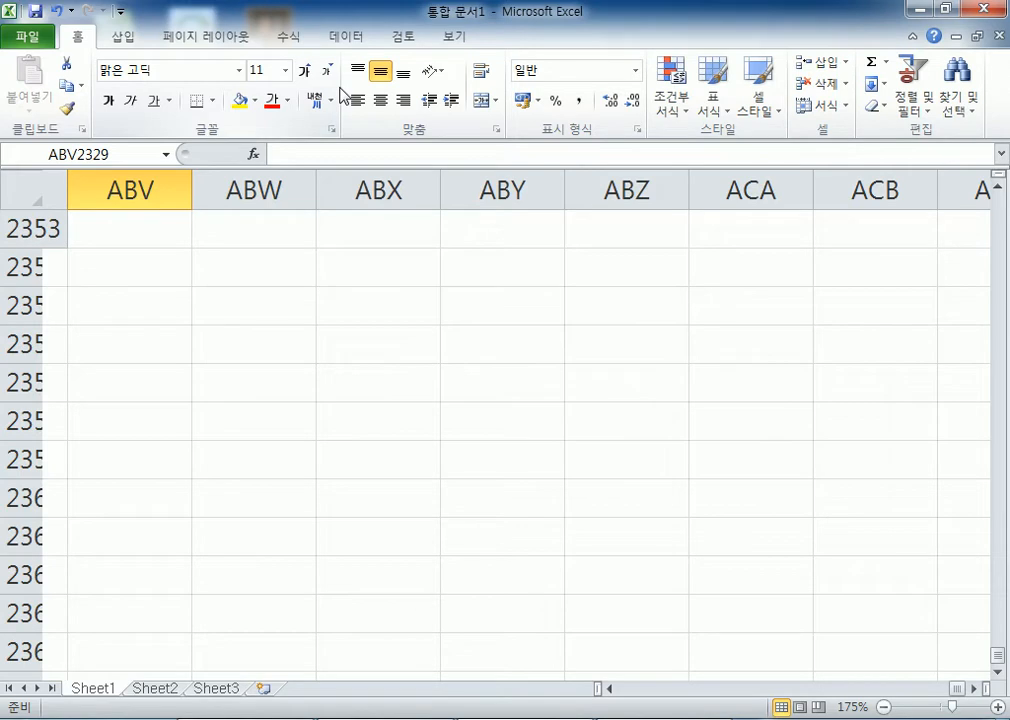
# Page down to row 3061 and select cell ABW3076
pyautogui.press('pagedown')
pyautogui.press('pagedown')
pyautogui.press('pagedown')
pyautogui.press('pagedown')
pyautogui.press('pagedown')
pyautogui.press('pagedown')
pyautogui.press('pagedown')
pyautogui.press('pagedown')
pyautogui.press('pagedown')
pyautogui.press('pagedown')
pyautogui.press('pagedown')
pyautogui.press('pagedown')
pyautogui.press('pagedown')
pyautogui.press('pagedown')
pyautogui.press('pagedown')
pyautogui.press('pagedown')
pyautogui.press('pagedown')
pyautogui.press('pagedown')
pyautogui.press('pagedown')
pyautogui.press('pagedown')
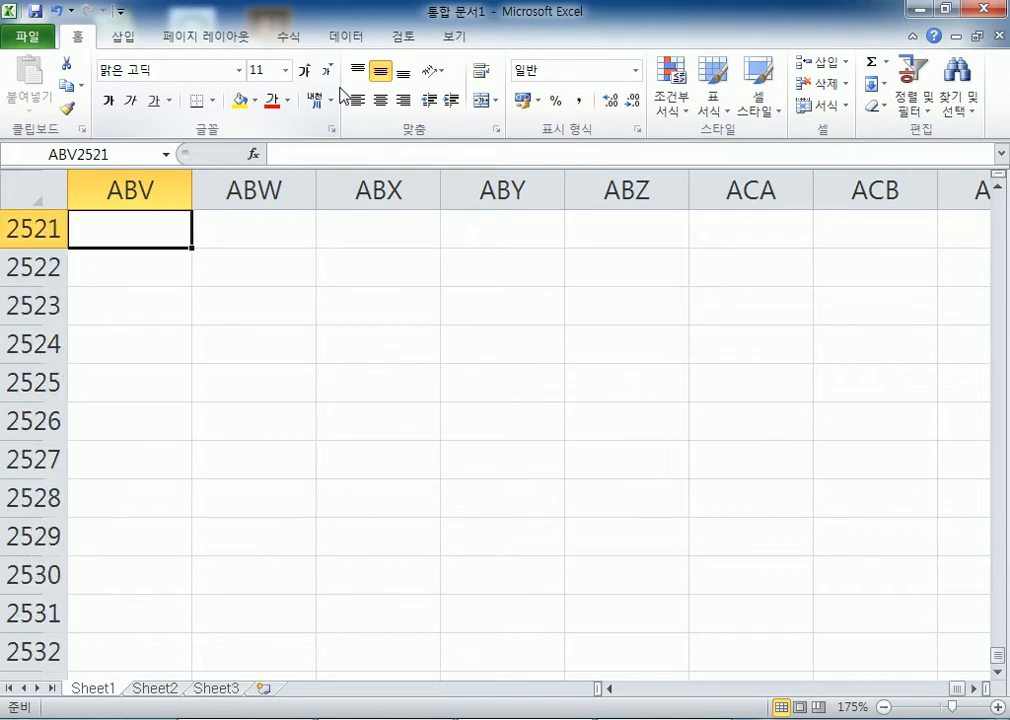
pyautogui.press('pagedown')
pyautogui.press('pagedown')
pyautogui.press('pagedown')
pyautogui.press('pagedown')
pyautogui.press('pagedown')
pyautogui.press('pagedown')
pyautogui.press('pagedown')
pyautogui.press('pagedown')
pyautogui.press('pagedown')
pyautogui.press('pagedown')
pyautogui.press('pagedown')
pyautogui.press('pagedown')
pyautogui.press('pagedown')
pyautogui.press('pagedown')
pyautogui.press('pagedown')
pyautogui.press('pagedown')
pyautogui.press('pagedown')
pyautogui.press('pagedown')
pyautogui.press('pagedown')
pyautogui.press('pagedown')
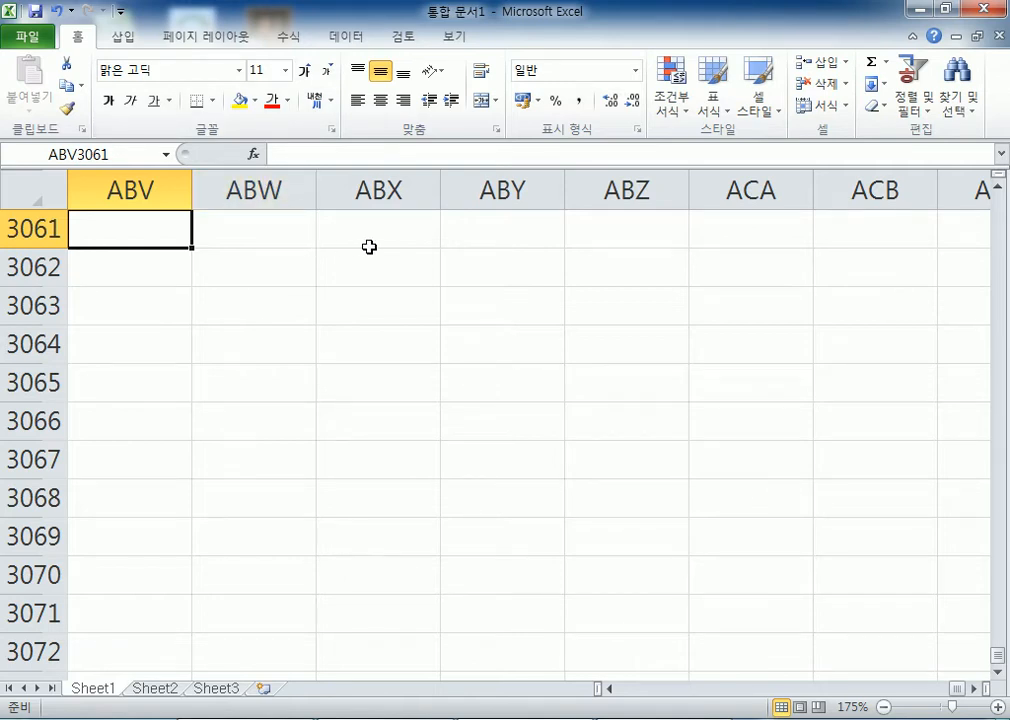
pyautogui.scroll(-5, 369, 246)
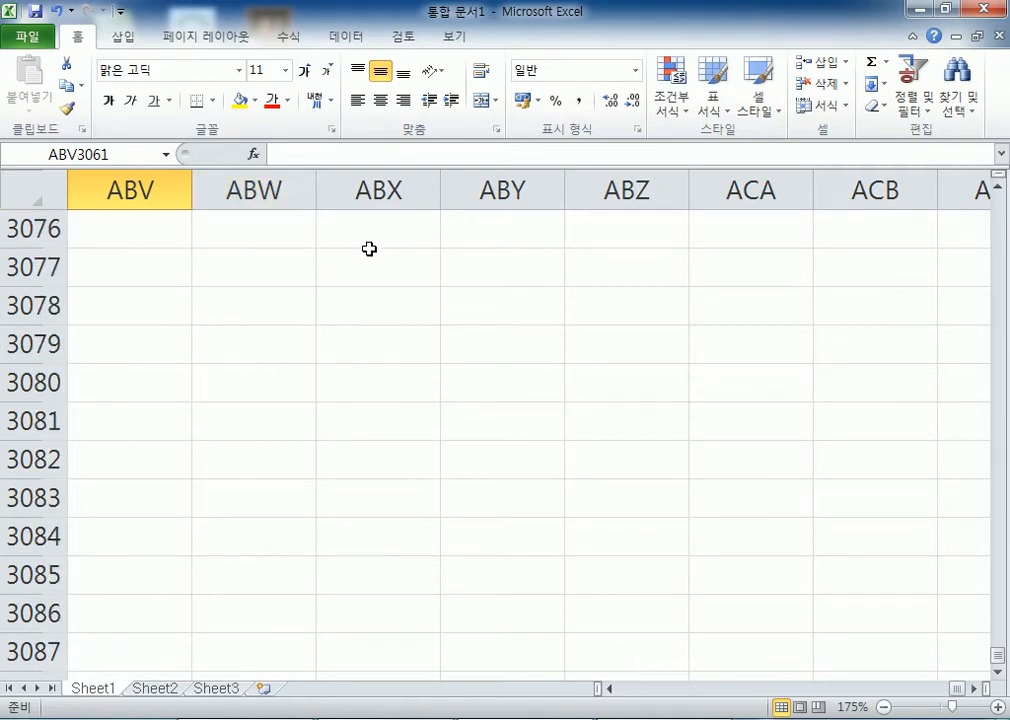
pyautogui.click(285, 235)
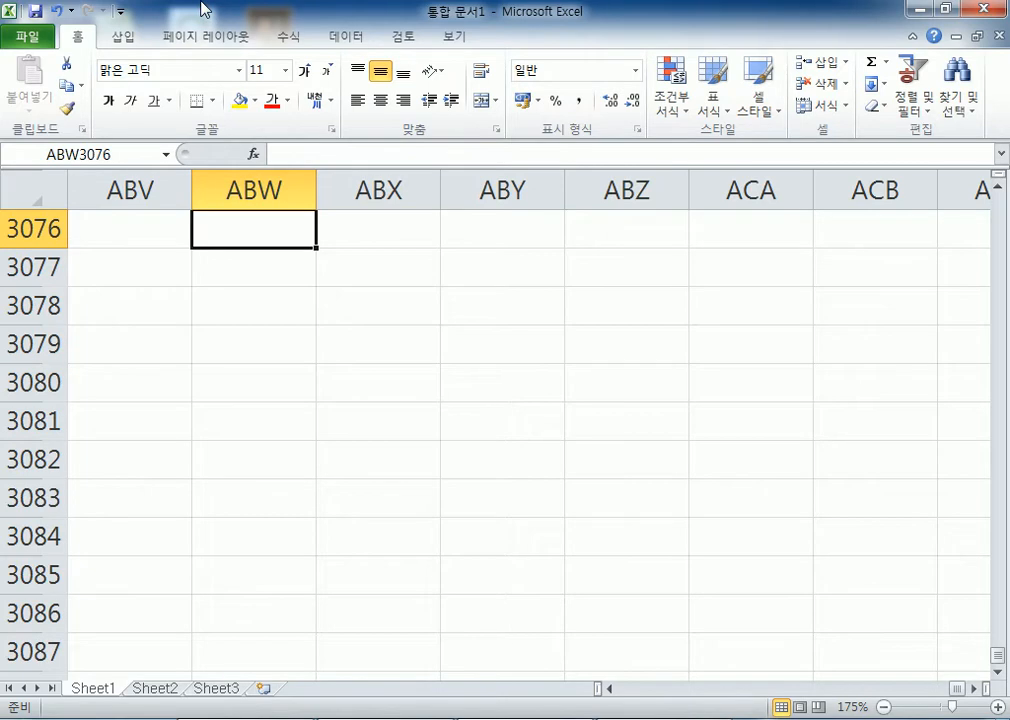
# Jump to the start of row 3076 and move along it to Z3076
pyautogui.press('Home')
pyautogui.press('Right')
pyautogui.press('Right')
pyautogui.press('Right')
pyautogui.press('Right')
pyautogui.press('Right')
pyautogui.press('Right')
pyautogui.press('Right')
pyautogui.press('Right')
pyautogui.press('Right')
pyautogui.press('Right')
pyautogui.press('Right')
pyautogui.press('Right')
pyautogui.press('Right')
pyautogui.press('Right')
pyautogui.press('Right')
pyautogui.press('Right')
pyautogui.press('Right')
pyautogui.press('Right')
pyautogui.press('Right')
pyautogui.press('Right')
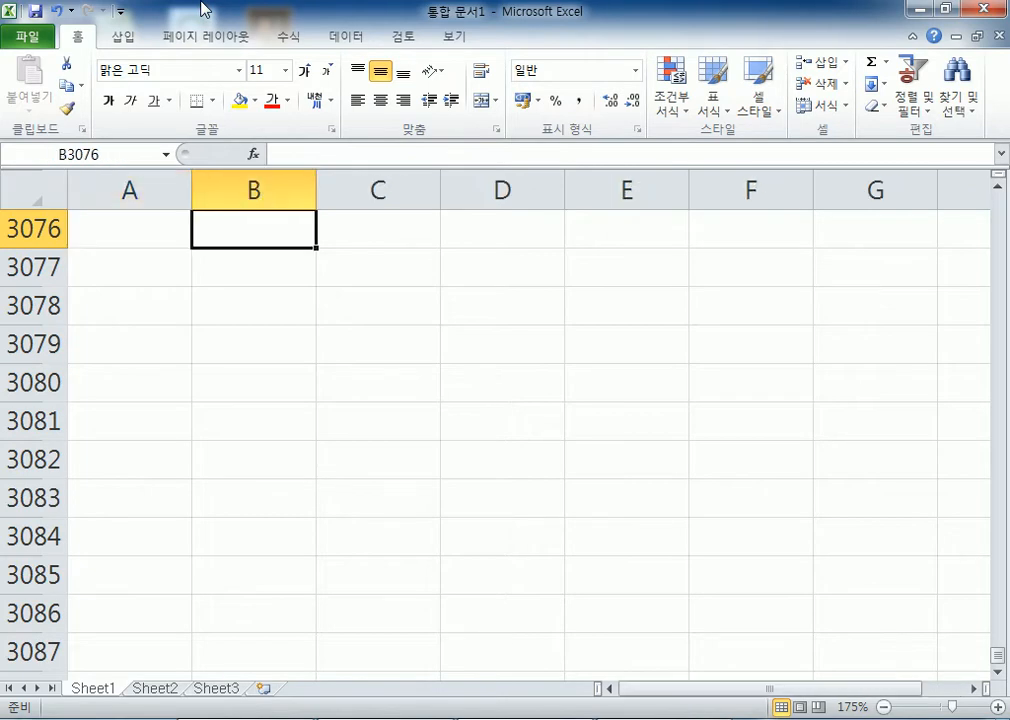
pyautogui.press('Left')
pyautogui.press('Left')
pyautogui.press('Left')
pyautogui.press('Left')
pyautogui.press('Left')
pyautogui.press('Left')
pyautogui.press('Left')
pyautogui.press('Left')
pyautogui.press('Left')
pyautogui.press('Left')
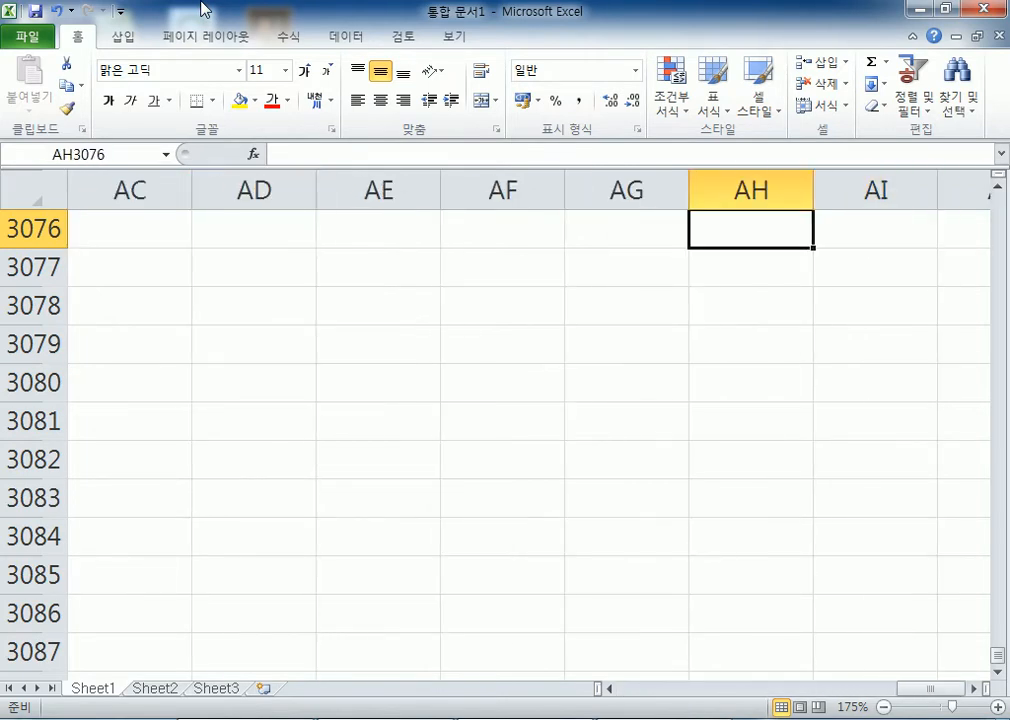
pyautogui.press('Left')
pyautogui.press('Right')
pyautogui.press('Right')
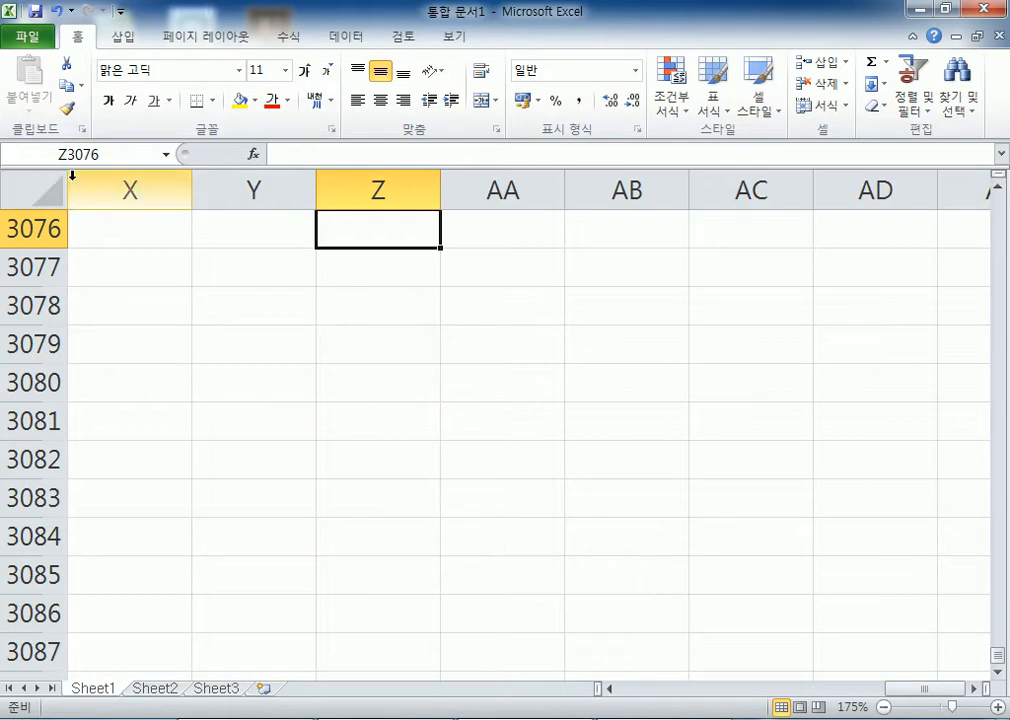
# Go to cell Z500000 through the Name Box
pyautogui.click(130, 148)
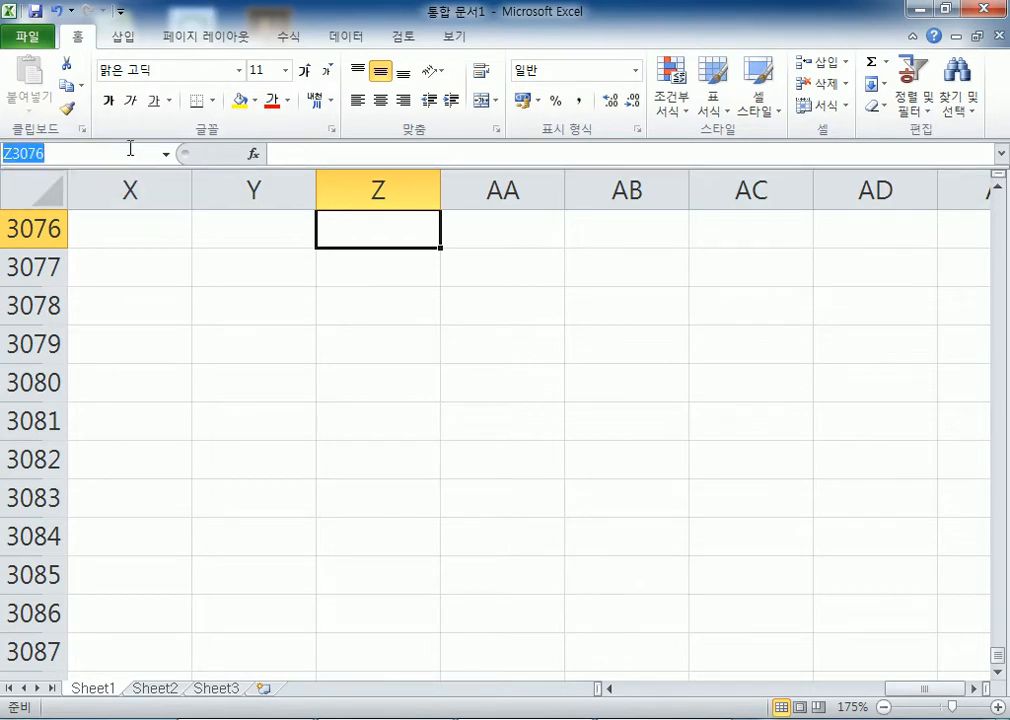
pyautogui.write('Z500000')
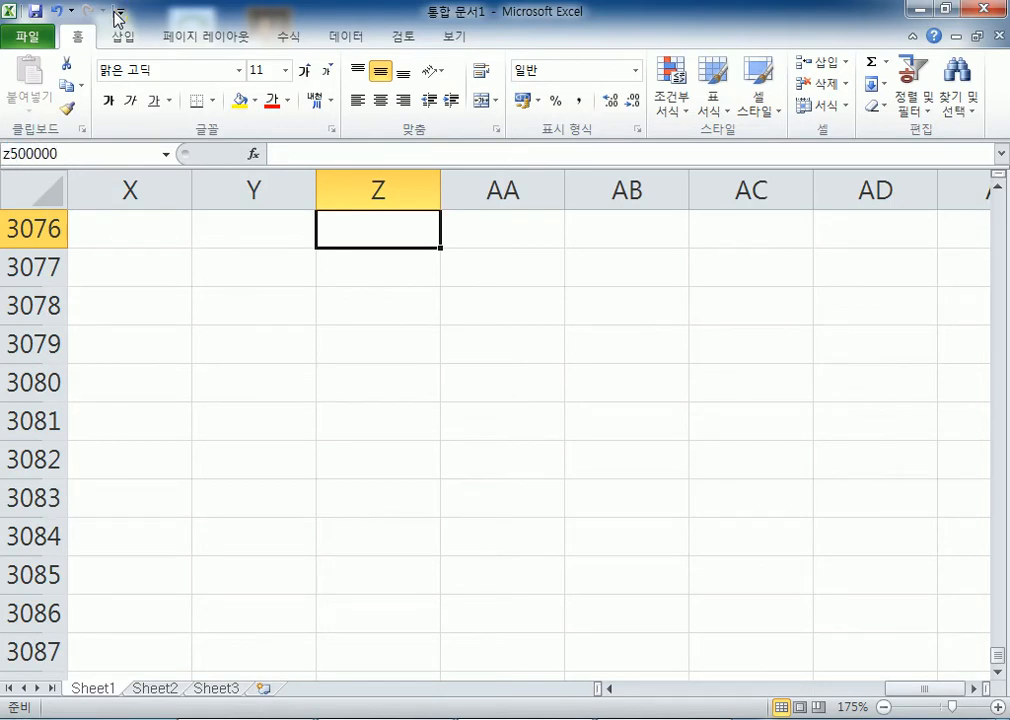
pyautogui.press('Return')
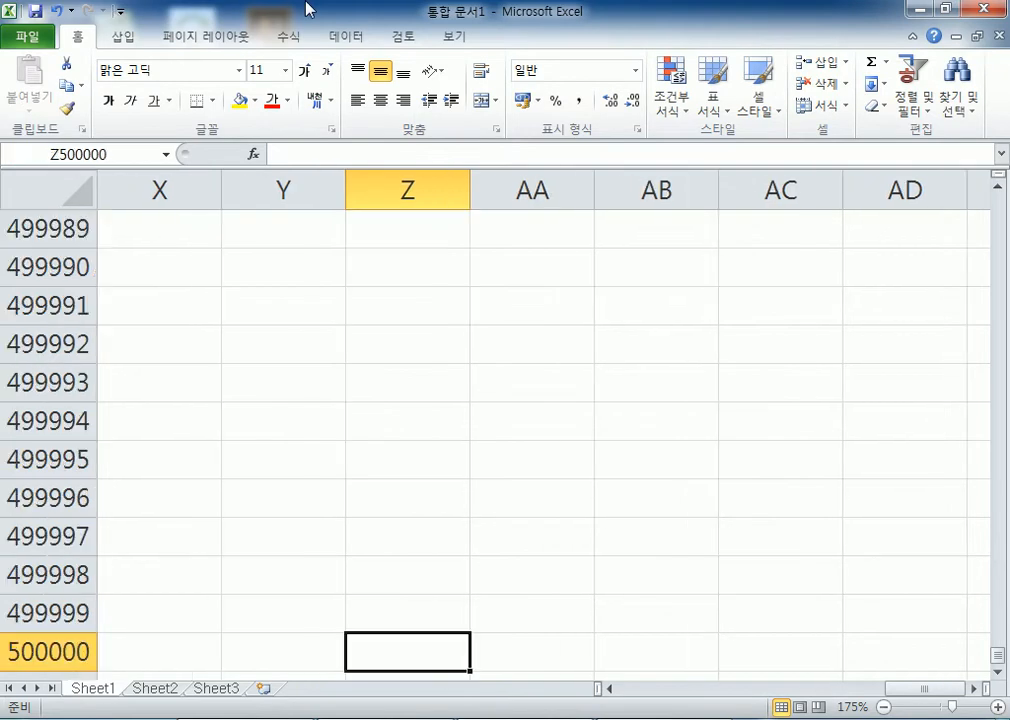
pyautogui.scroll(-3, 287, 226)
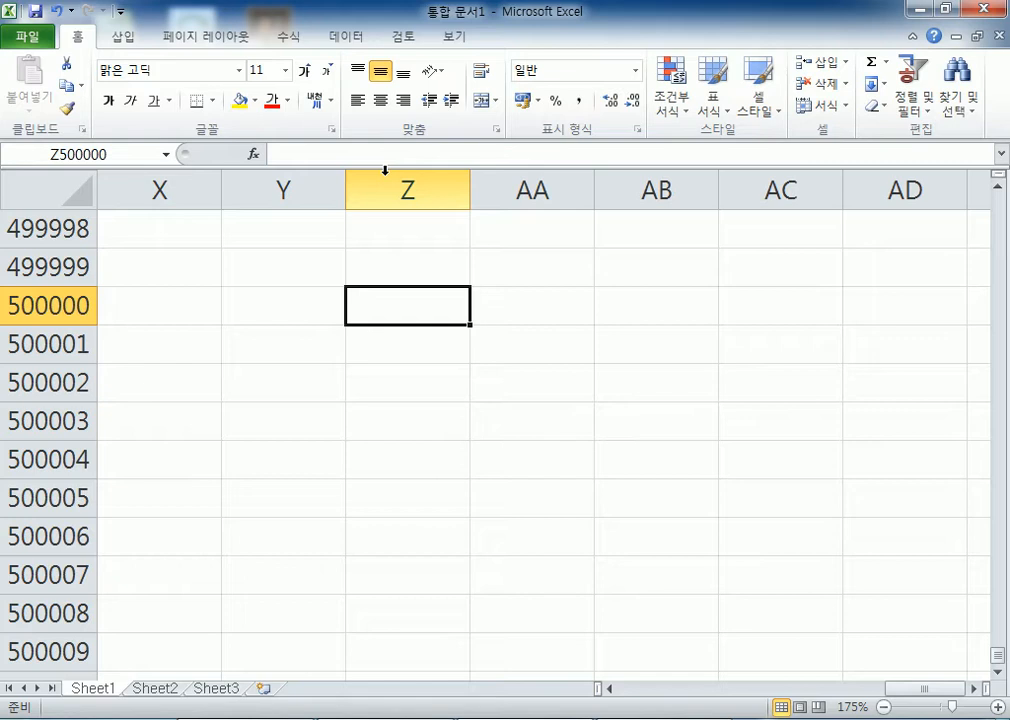
# Jump to the last row of column Z, then to the last cell XFD1048576
pyautogui.hotkey('ctrl', 'Down')
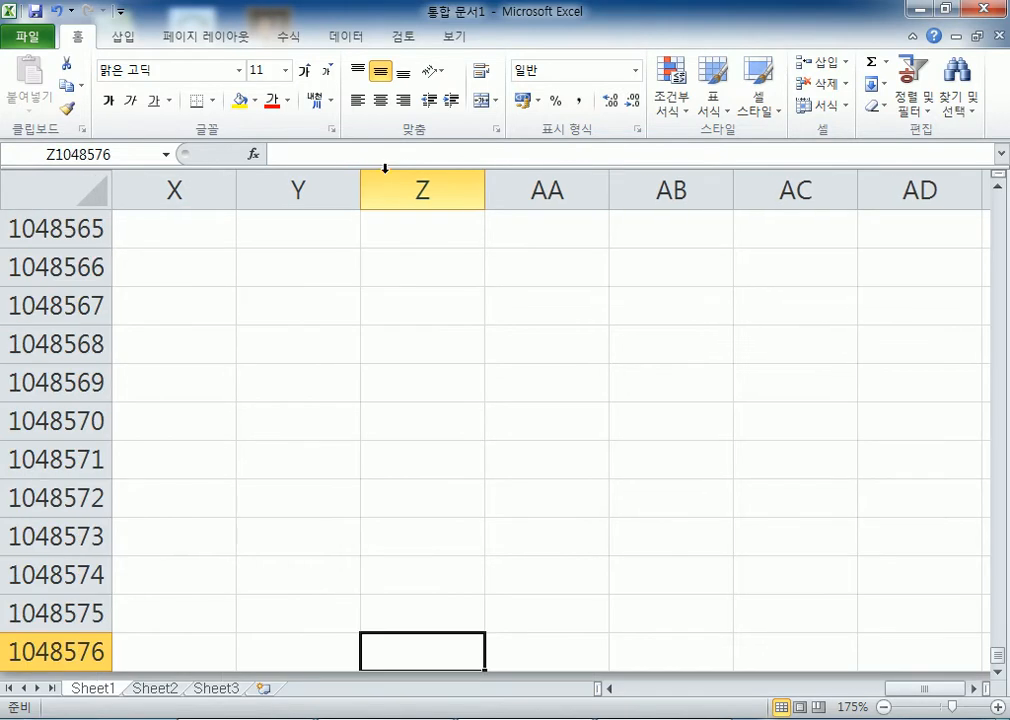
pyautogui.scroll(-3, 388, 237)
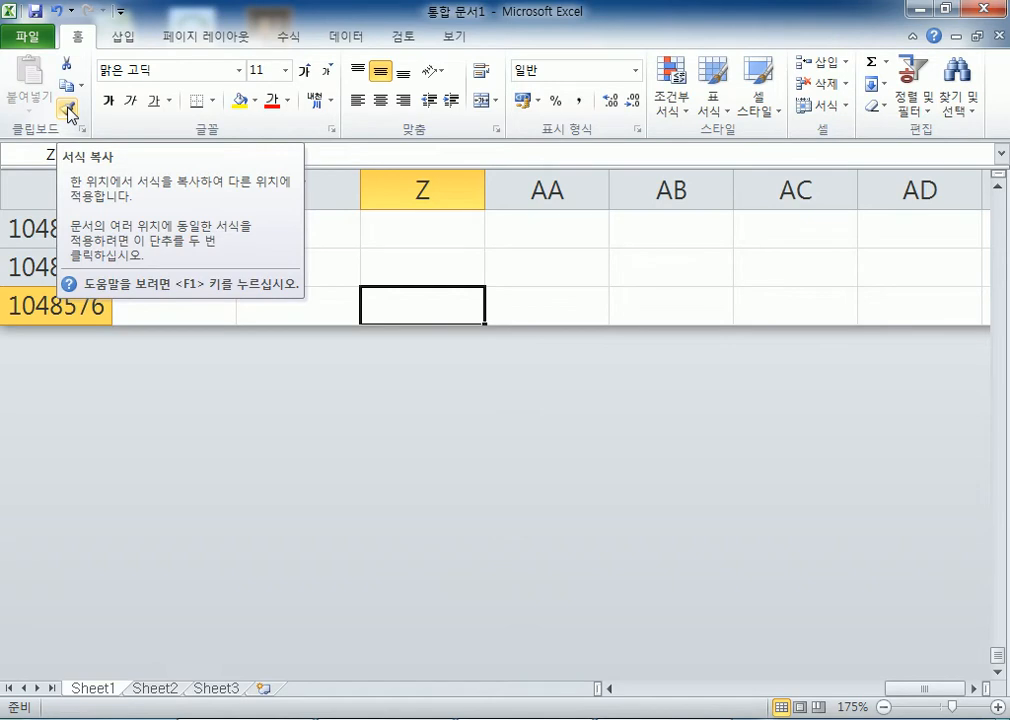
pyautogui.hotkey('ctrl', 'Right')
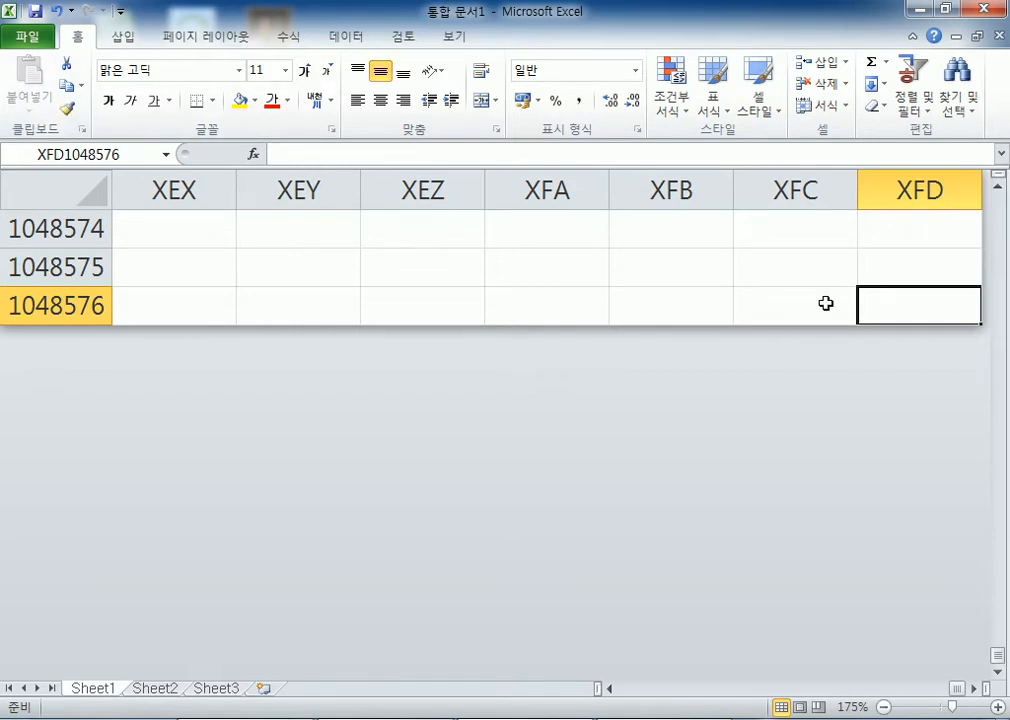
# In a Notepad note, write '1048576 줄' and 'XFD 칸' on separate lines
pyautogui.click(560, 718)
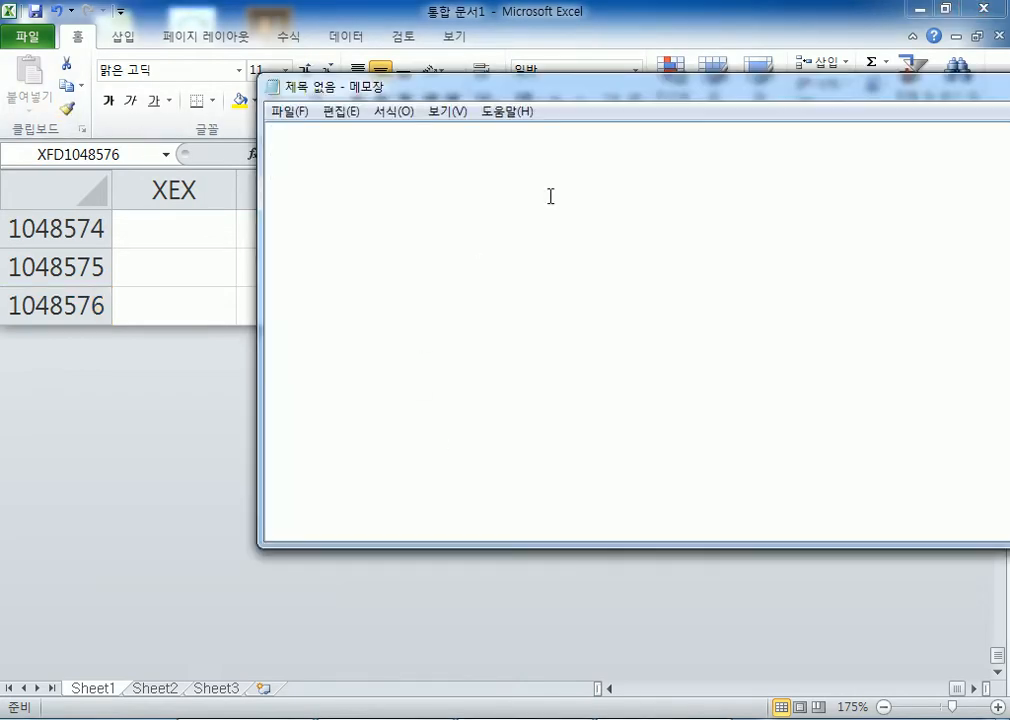
pyautogui.write('10485')
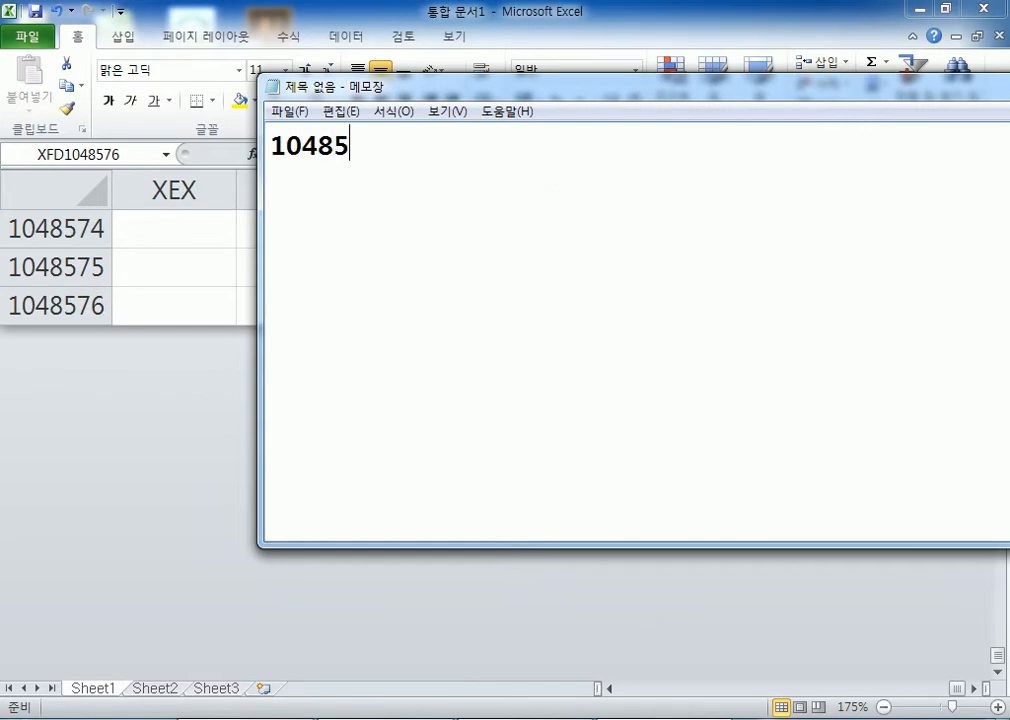
pyautogui.write('76 줄')
pyautogui.press('Return')
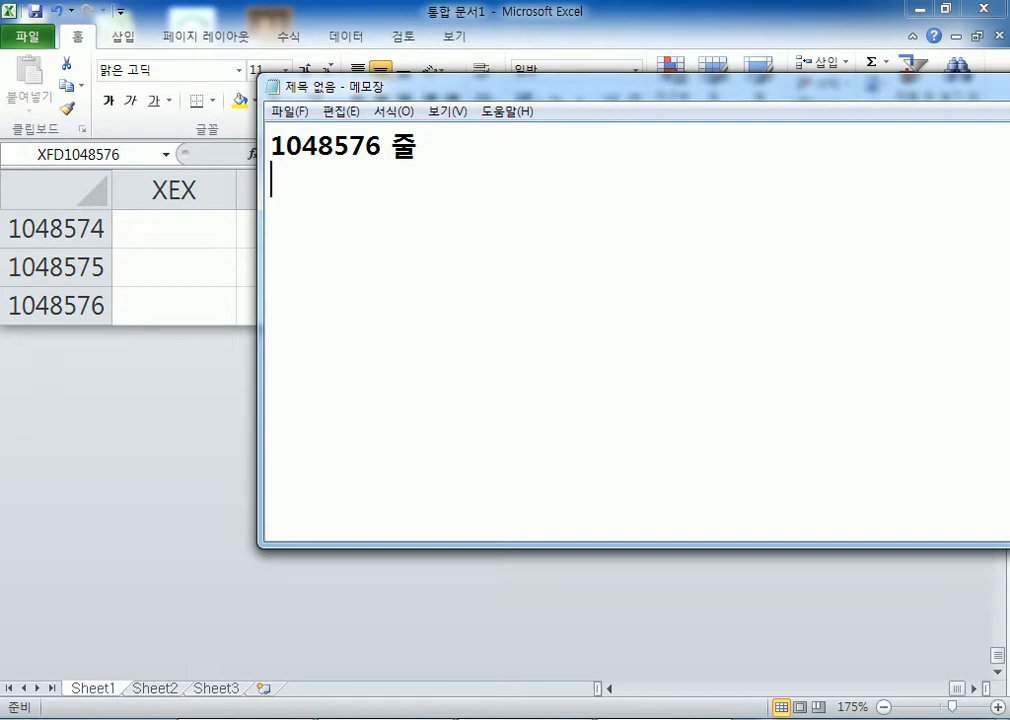
pyautogui.write('XFD 칸')
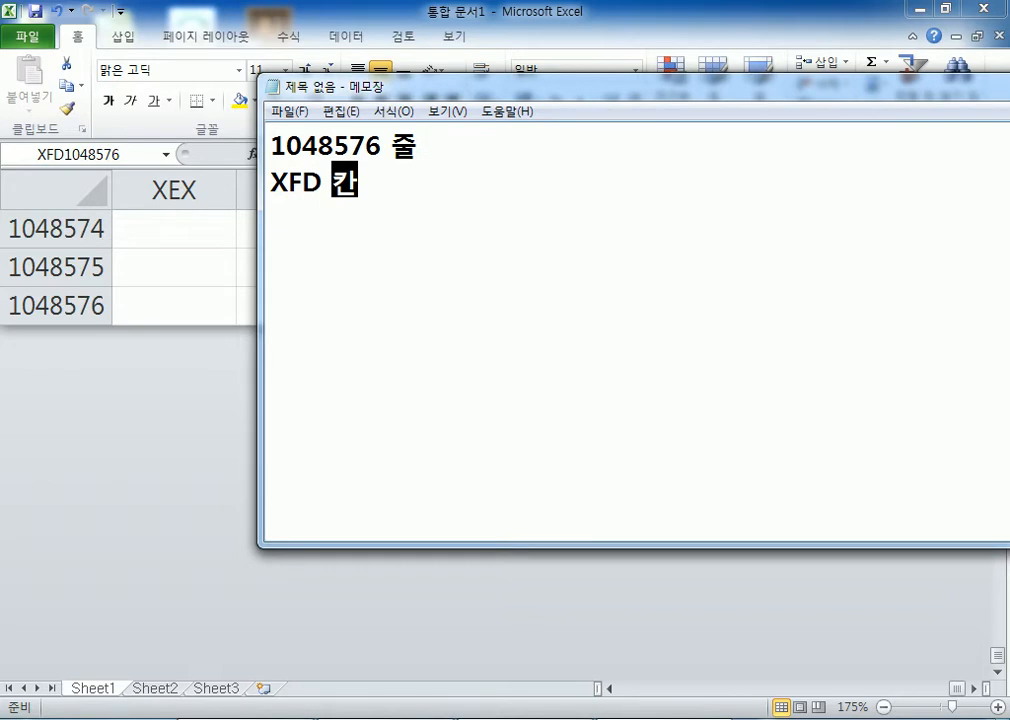
pyautogui.press('Return')
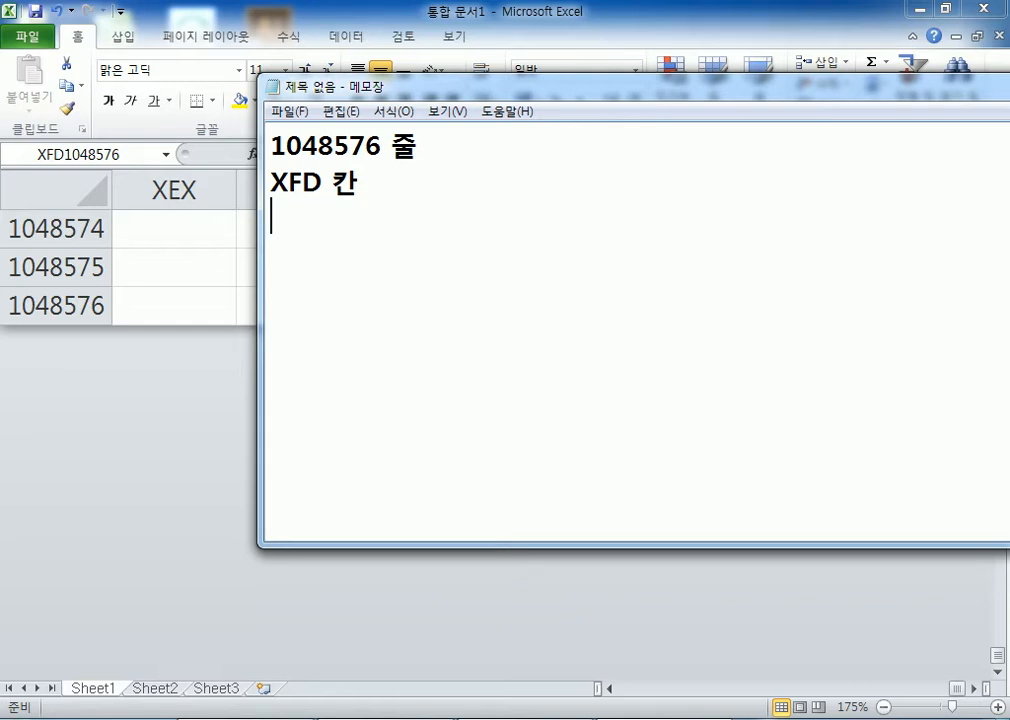
# Correct the column line to 'XFD(16384) 칸' and return to Excel
pyautogui.press('Up')
pyautogui.press('Right')
pyautogui.press('Right')
pyautogui.press('Right')
pyautogui.write('(')
pyautogui.write('65536')
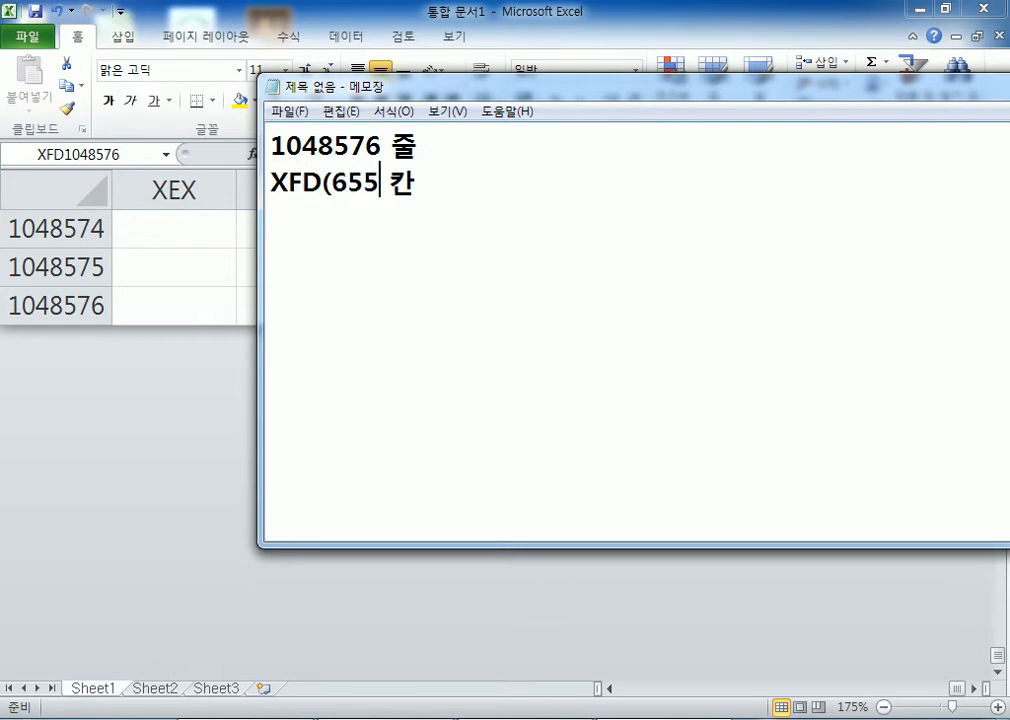
pyautogui.write(')')
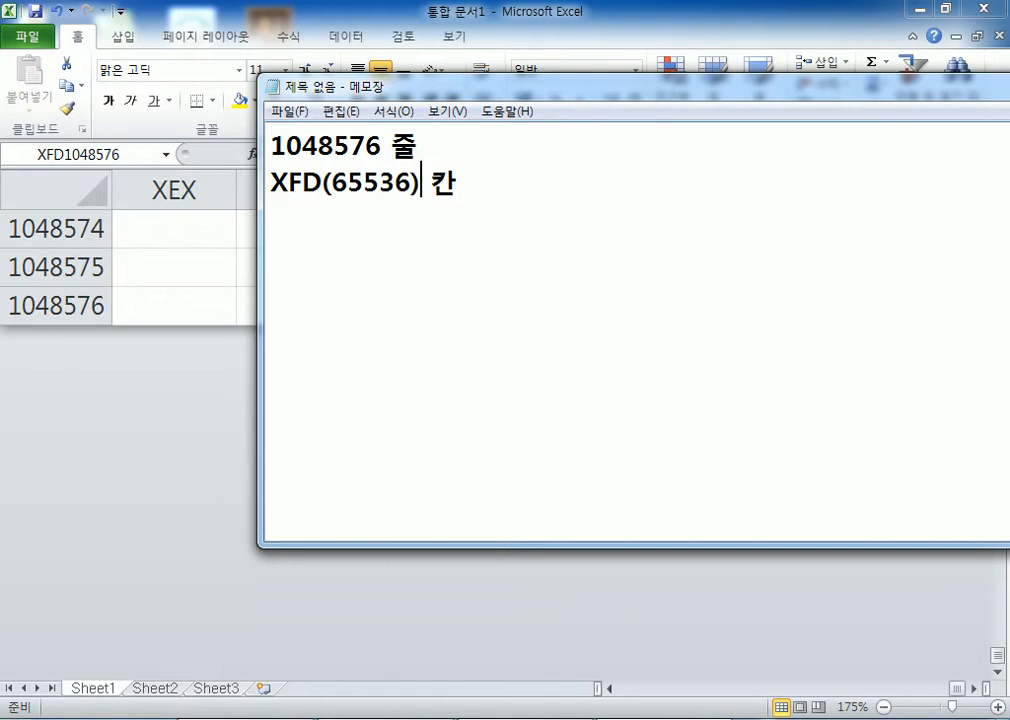
pyautogui.press('Left')
pyautogui.press('BackSpace')
pyautogui.press('BackSpace')
pyautogui.press('BackSpace')
pyautogui.press('BackSpace')
pyautogui.press('BackSpace')
pyautogui.write('16384')
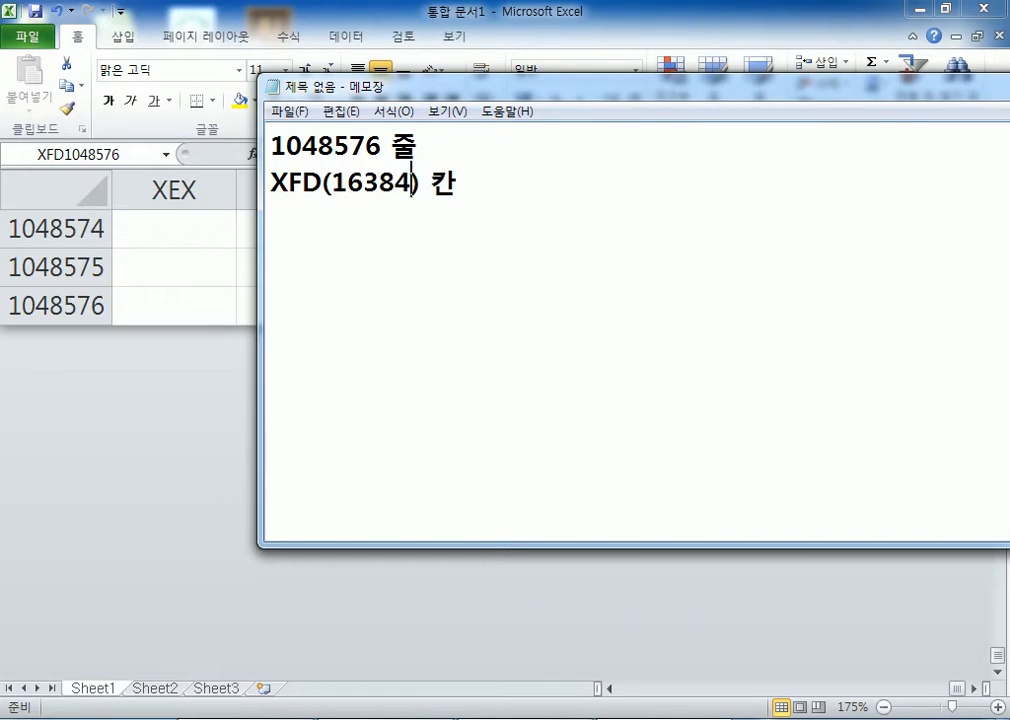
pyautogui.press('alt')
pyautogui.hotkey('alt', 'Tab')
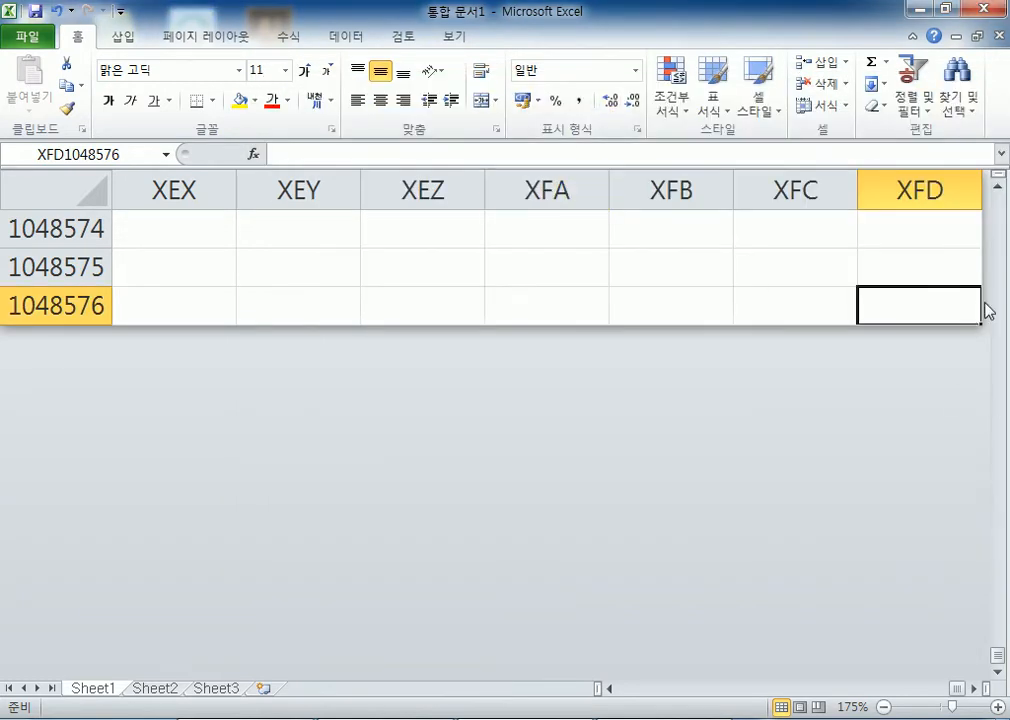
# Enter =col() in XFD1048576, review the formula, then switch back to Notepad
pyautogui.write('=col')
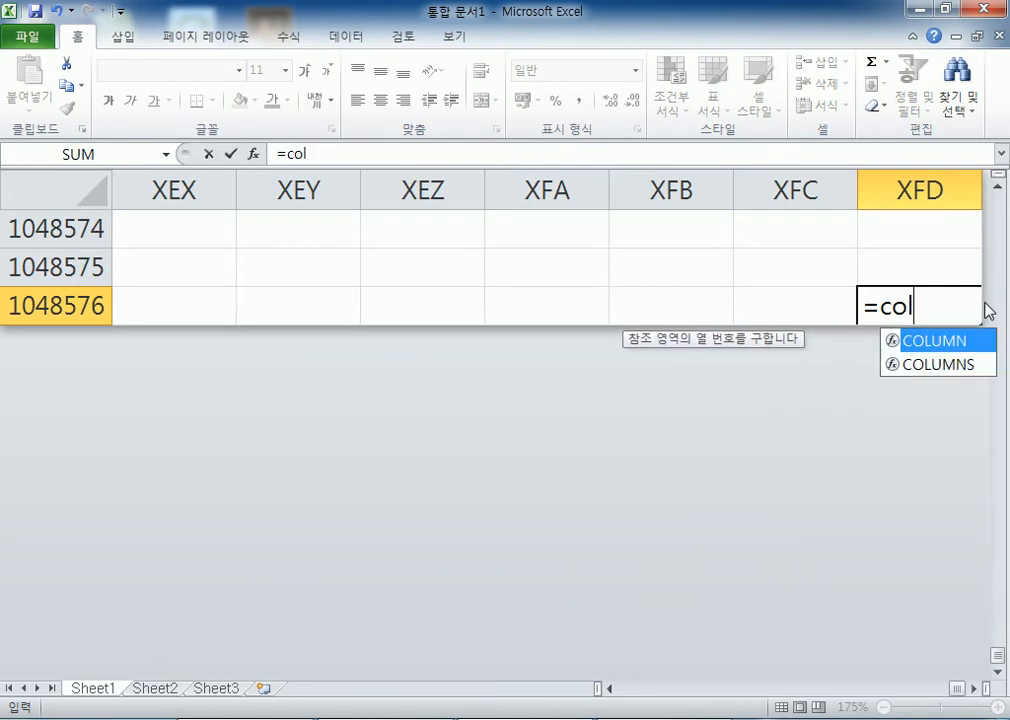
pyautogui.write('()')
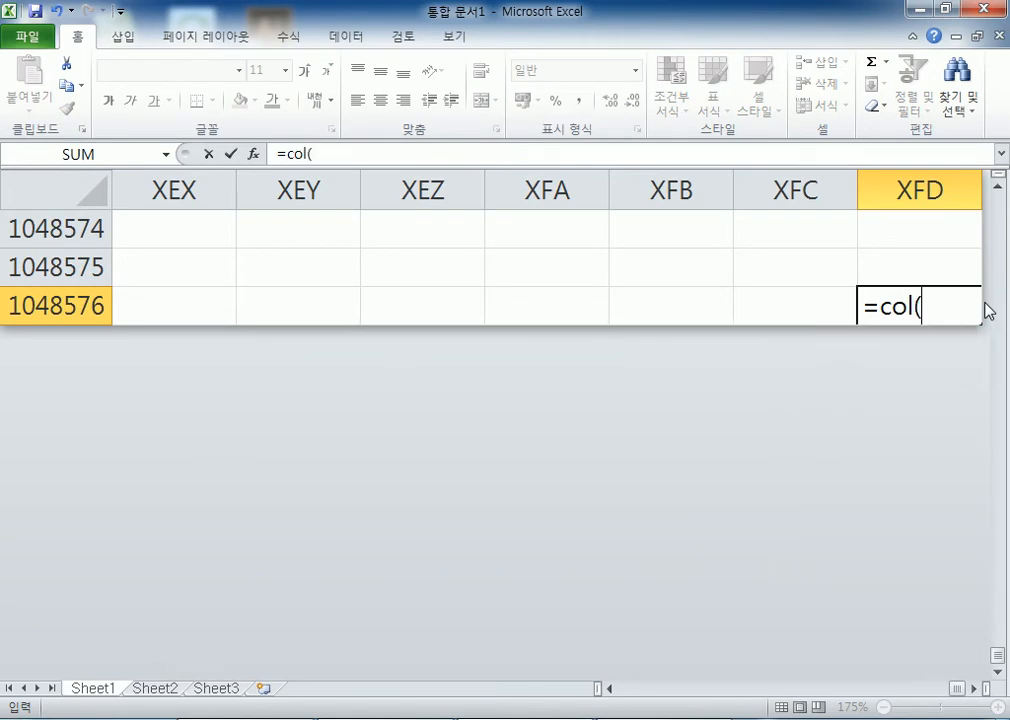
pyautogui.press('Return')
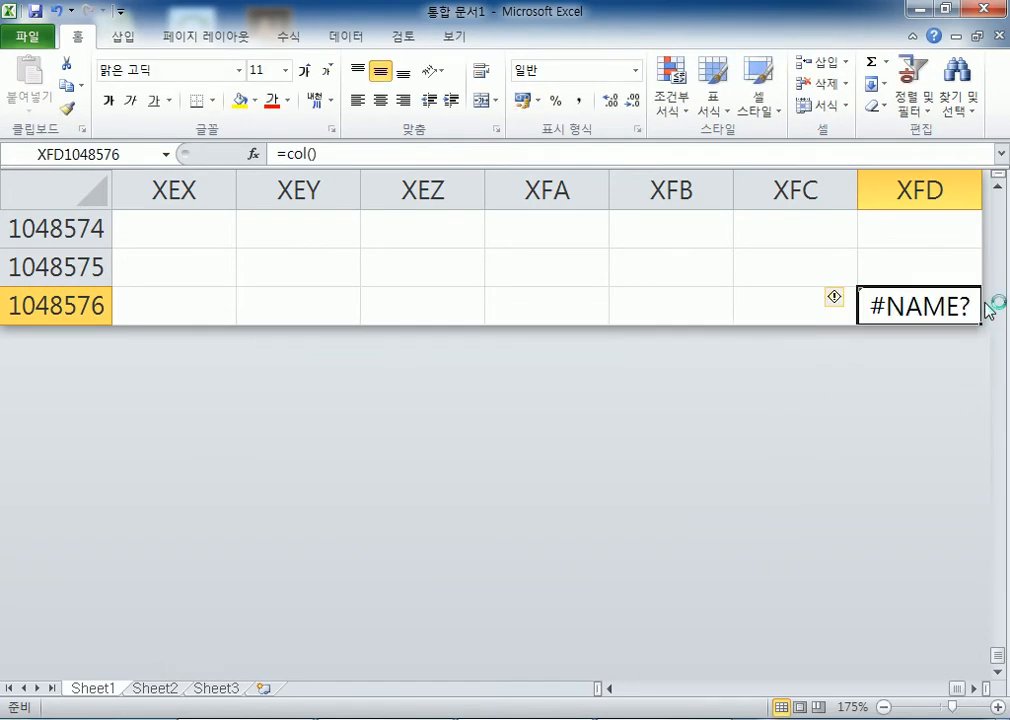
pyautogui.press('F2')
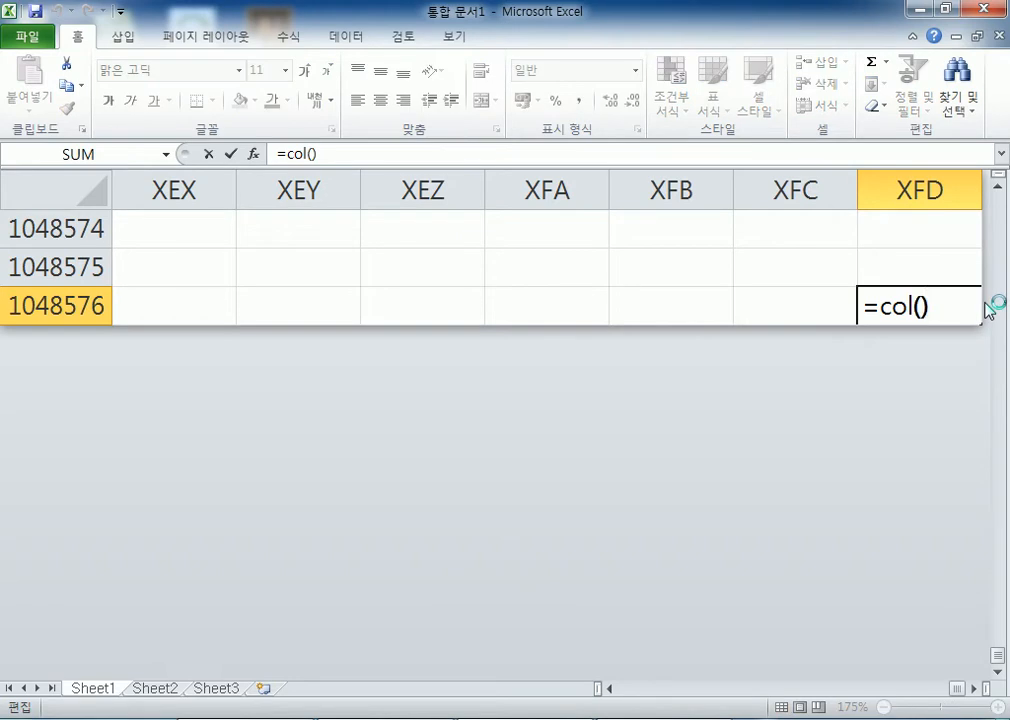
pyautogui.press('Escape')
pyautogui.hotkey('alt', 'Tab')
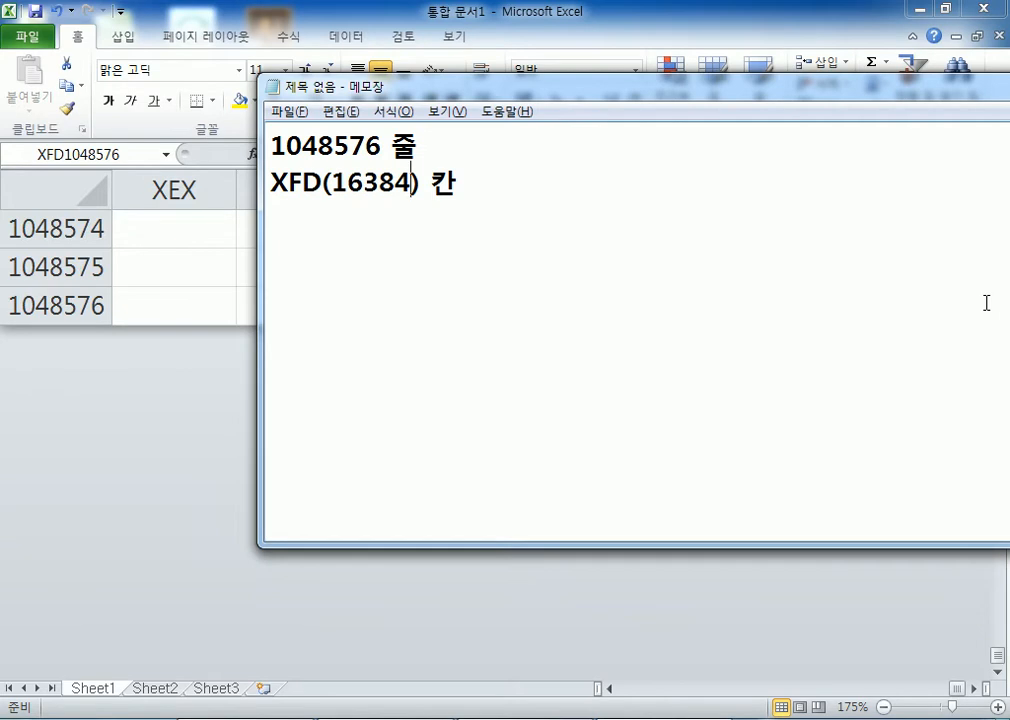
# Add '65536 줄 * 256 칸' below a blank line in the note, then return to Excel
pyautogui.press('Return')
pyautogui.press('Return')
pyautogui.write('65536 줄')
pyautogui.write(' * 256')
pyautogui.write(' 칸')
pyautogui.press('Return')
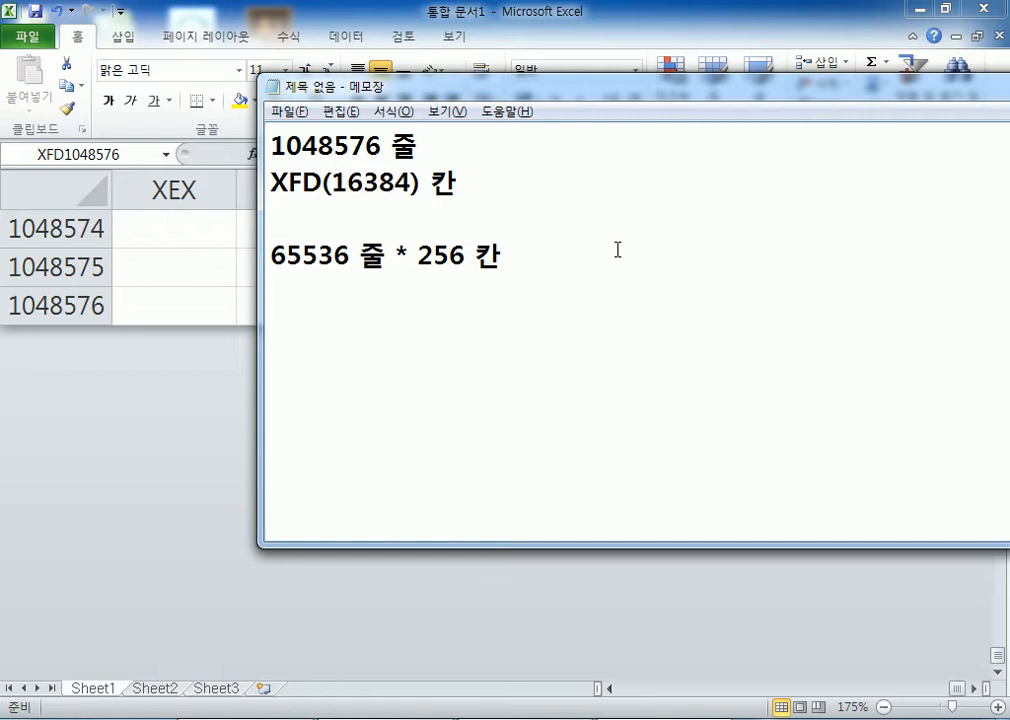
pyautogui.hotkey('alt', 'Tab')
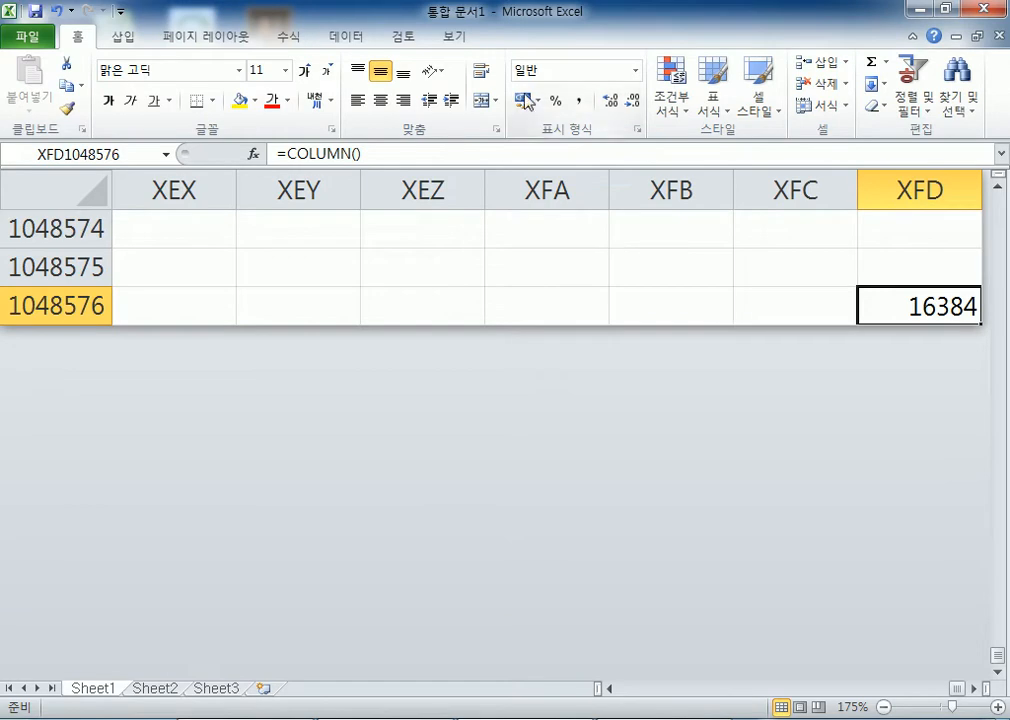
# Select columns XFB, XFC, XFA, XEZ and XEY one after another
pyautogui.click(657, 180)
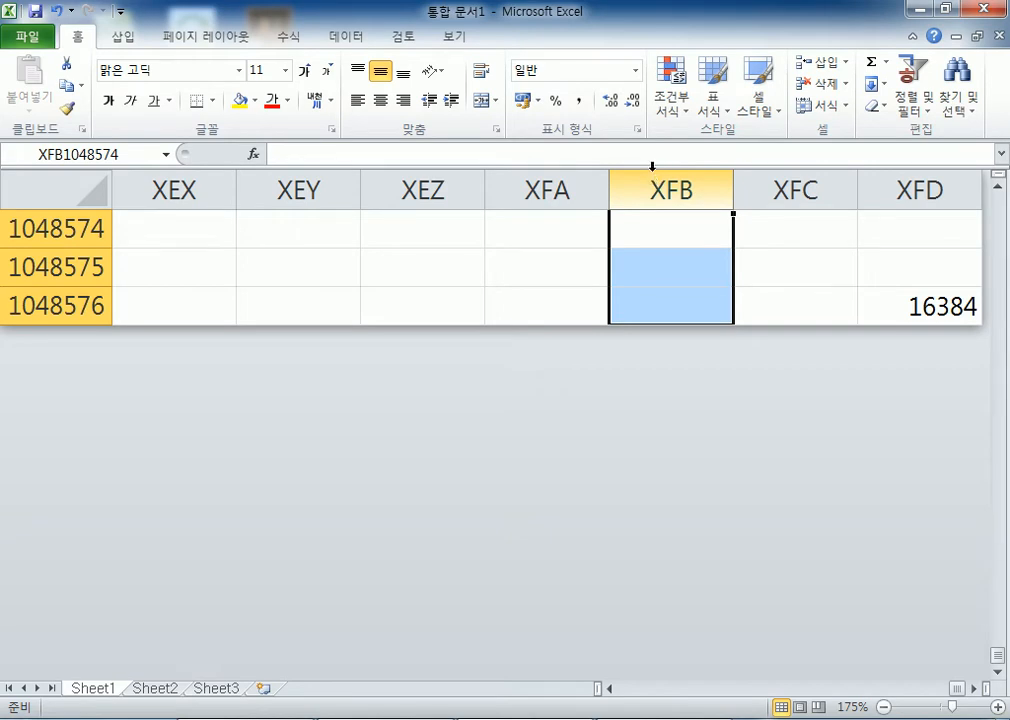
pyautogui.click(654, 173)
pyautogui.click(780, 185)
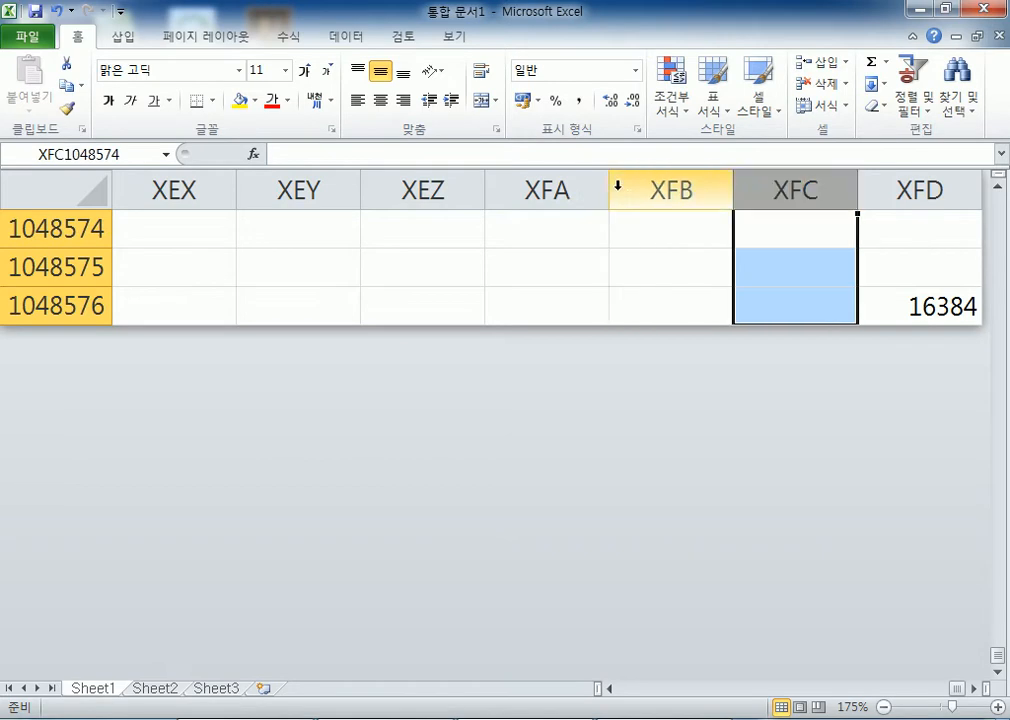
pyautogui.click(521, 190)
pyautogui.click(406, 190)
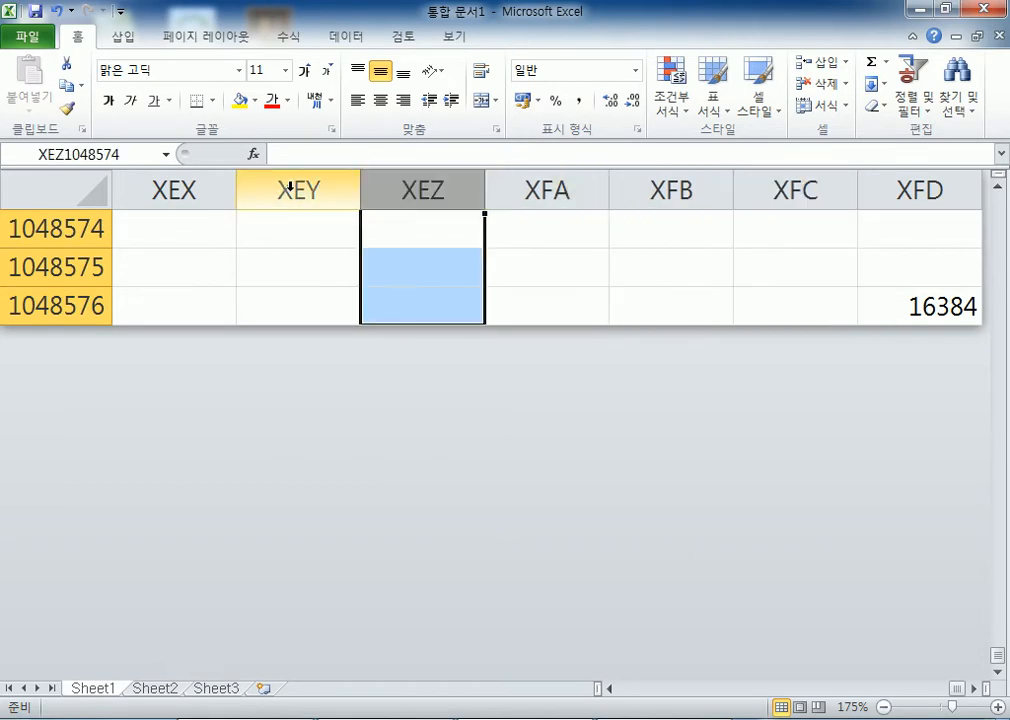
pyautogui.click(307, 190)
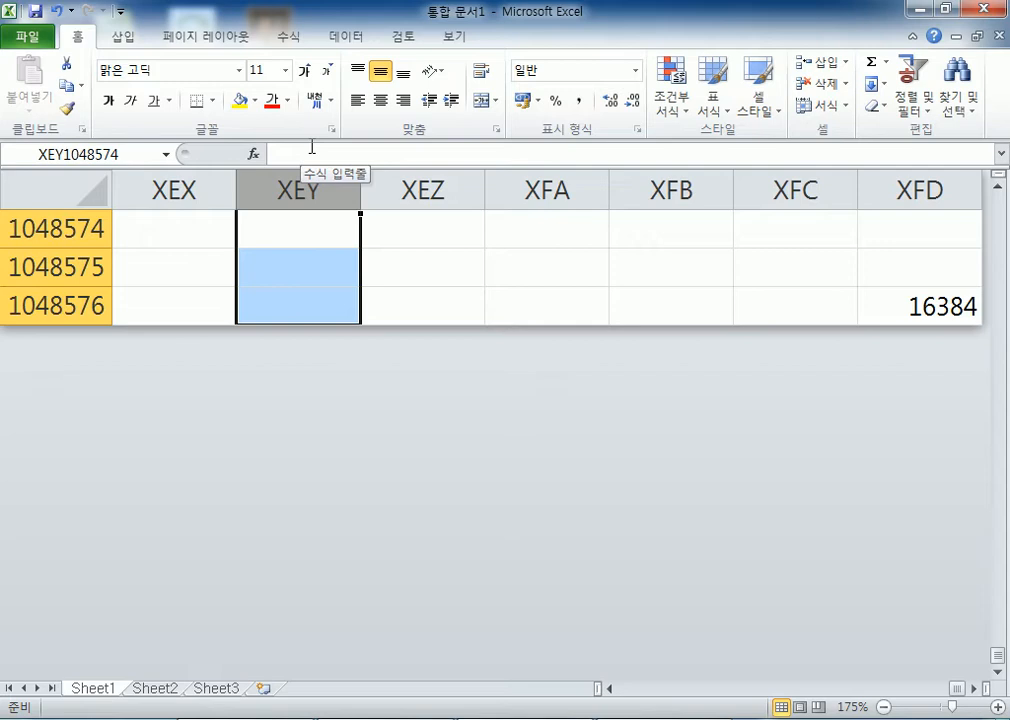
# Back in Notepad, highlight the 16384 column count, then deselect it
pyautogui.hotkey('alt', 'Tab')
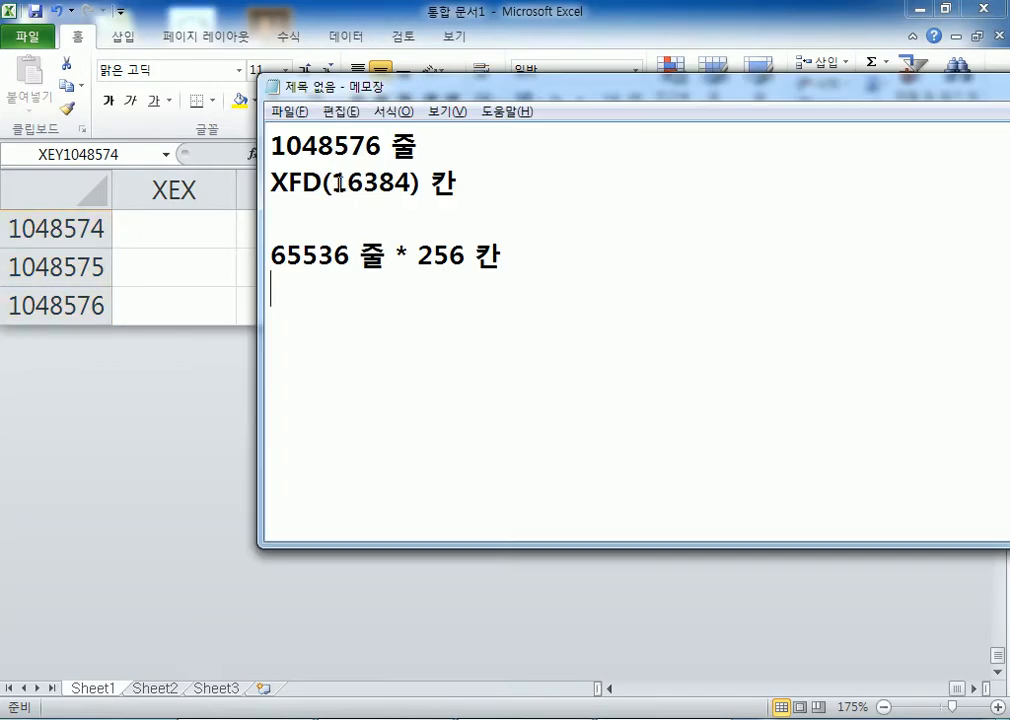
pyautogui.moveTo(334, 182); pyautogui.dragTo(410, 183)
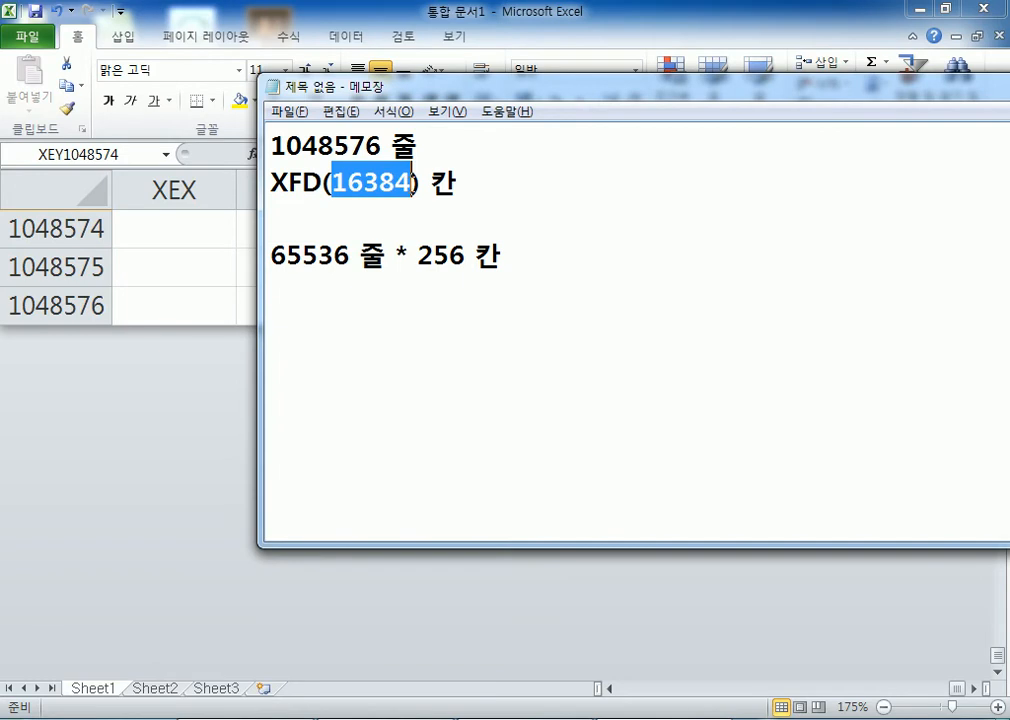
pyautogui.click(385, 217)
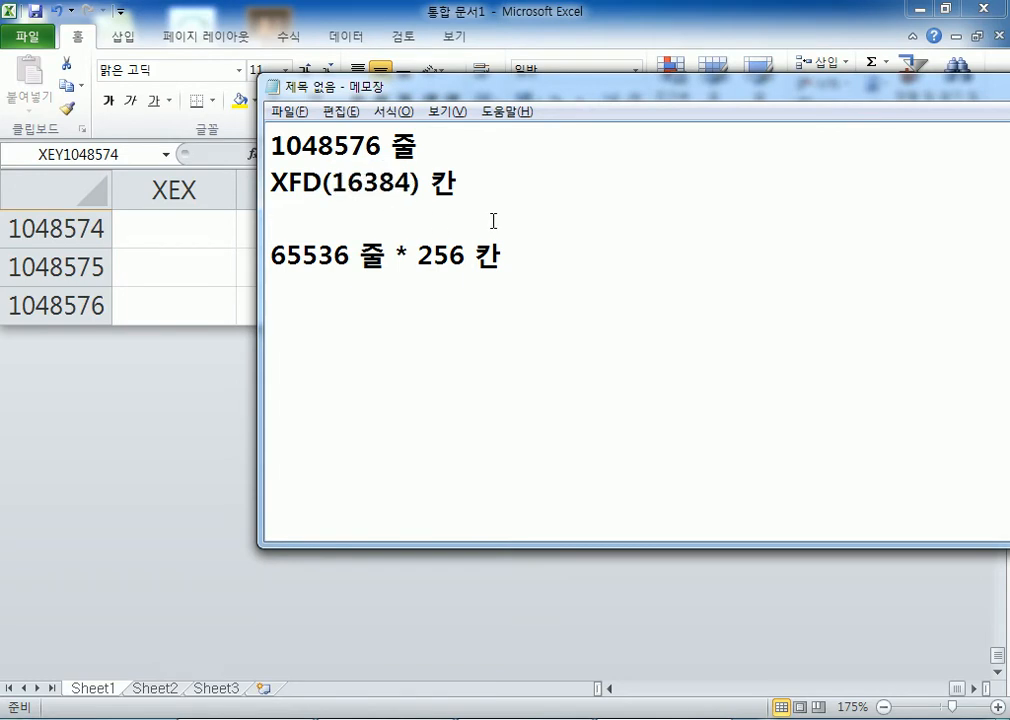
# Back in Excel, delete the column-number formula from cell XFD1048576
pyautogui.hotkey('alt', 'Tab')
pyautogui.click(940, 309)
pyautogui.press('Delete')
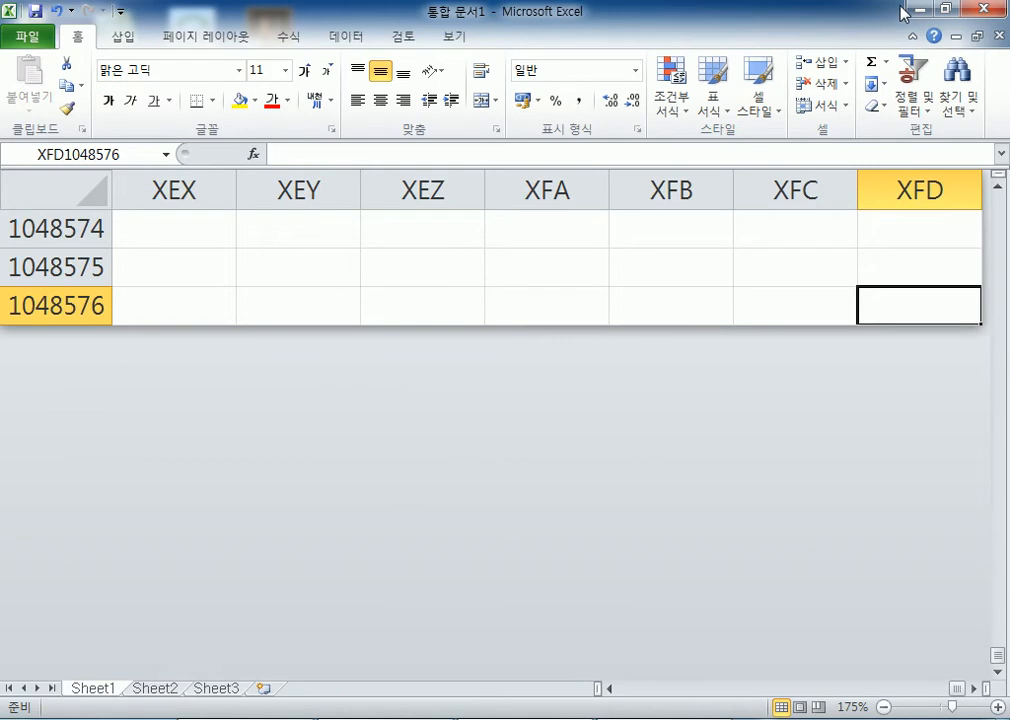
# Move around the last rows near columns XEZ–XFC, ending on cell XEZ1048554
pyautogui.press('Left')
pyautogui.press('Left')
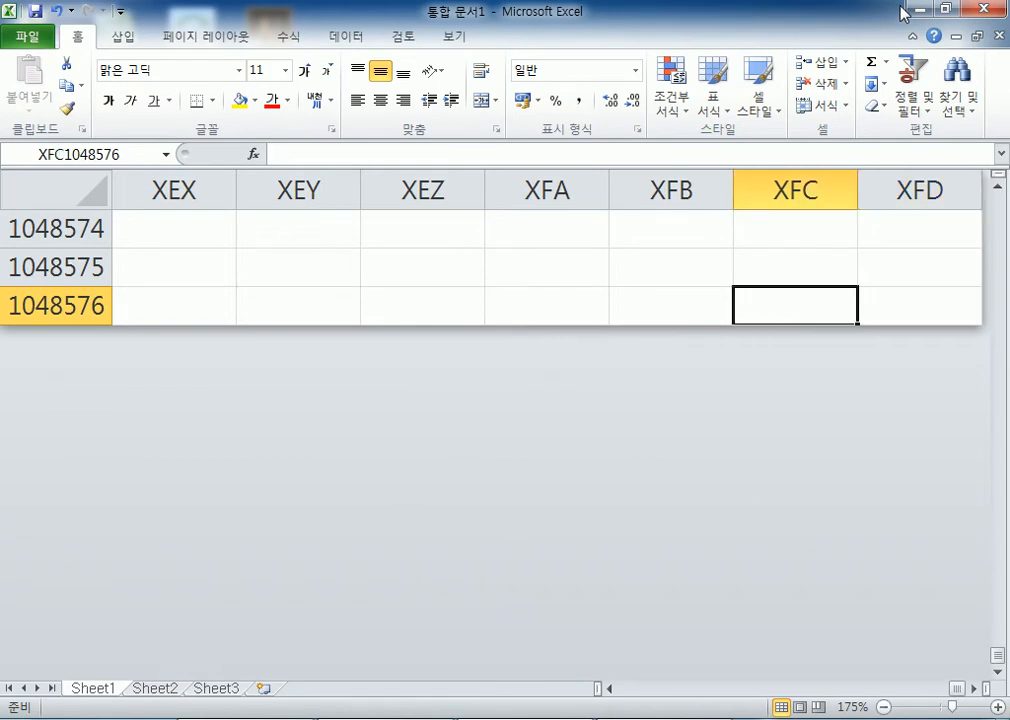
pyautogui.press('Right')
pyautogui.press('Right')
pyautogui.press('Left')
pyautogui.press('Left')
pyautogui.press('Left')
pyautogui.press('Left')
pyautogui.press('Up')
pyautogui.press('Up')
pyautogui.press('Up')
pyautogui.press('Up')
pyautogui.press('Up')
pyautogui.press('Up')
pyautogui.press('Up')
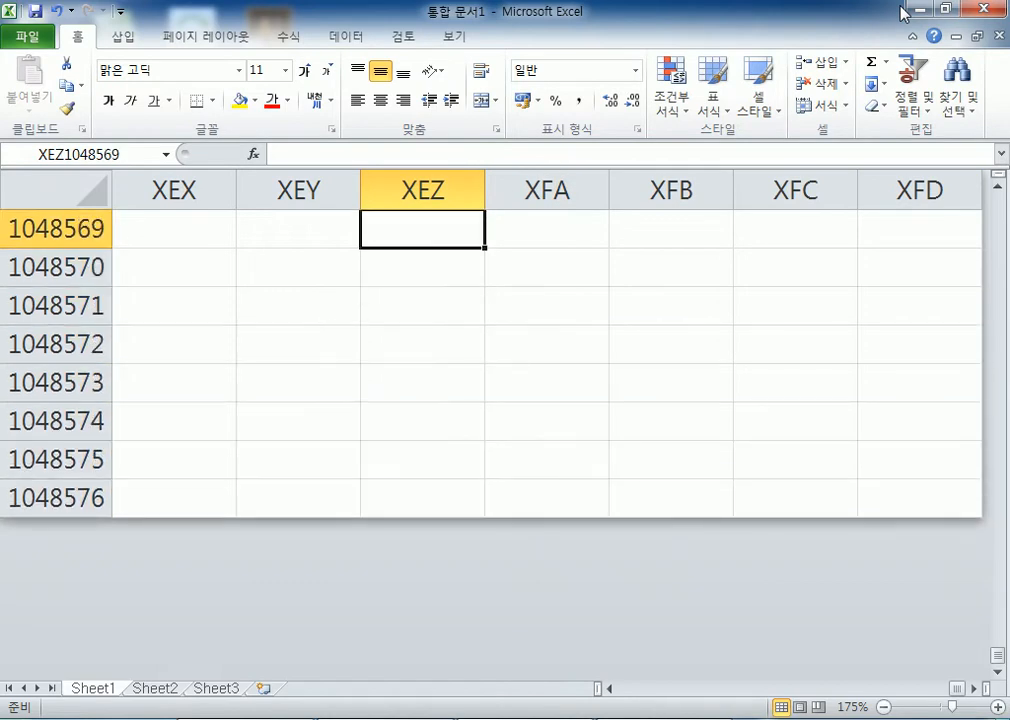
pyautogui.scroll(6, 440, 307)
pyautogui.click(420, 258)
pyautogui.click(440, 398)
pyautogui.click(445, 495)
pyautogui.click(805, 485)
pyautogui.click(471, 485)
pyautogui.click(373, 375)
pyautogui.click(456, 333)
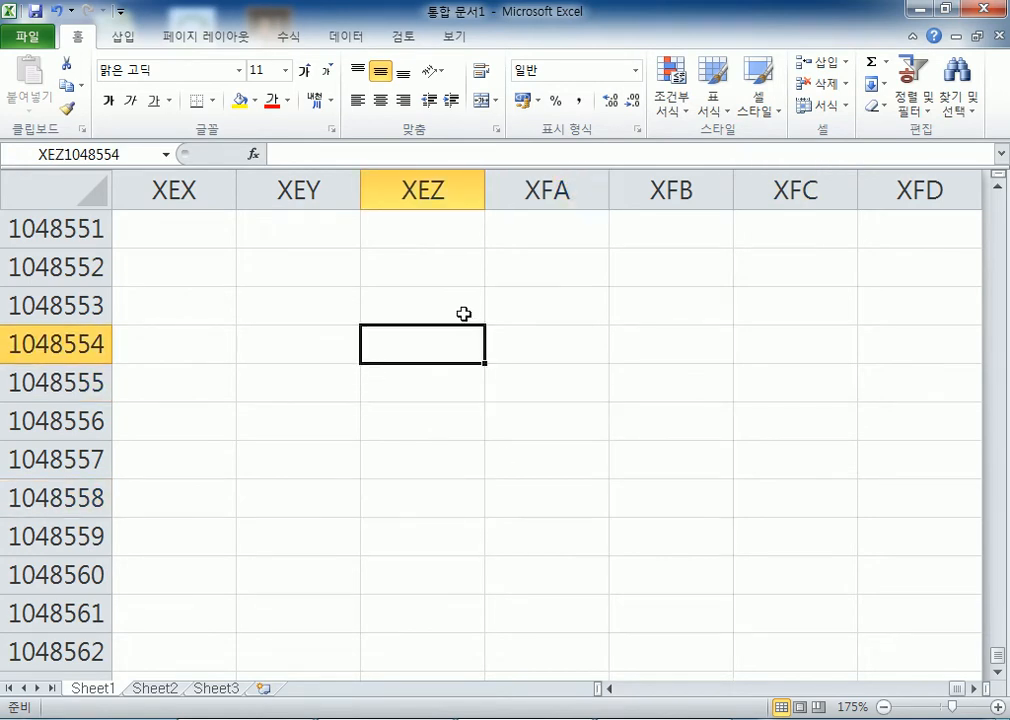
# Jump to cell Y200000 through the Name Box
pyautogui.click(118, 155)
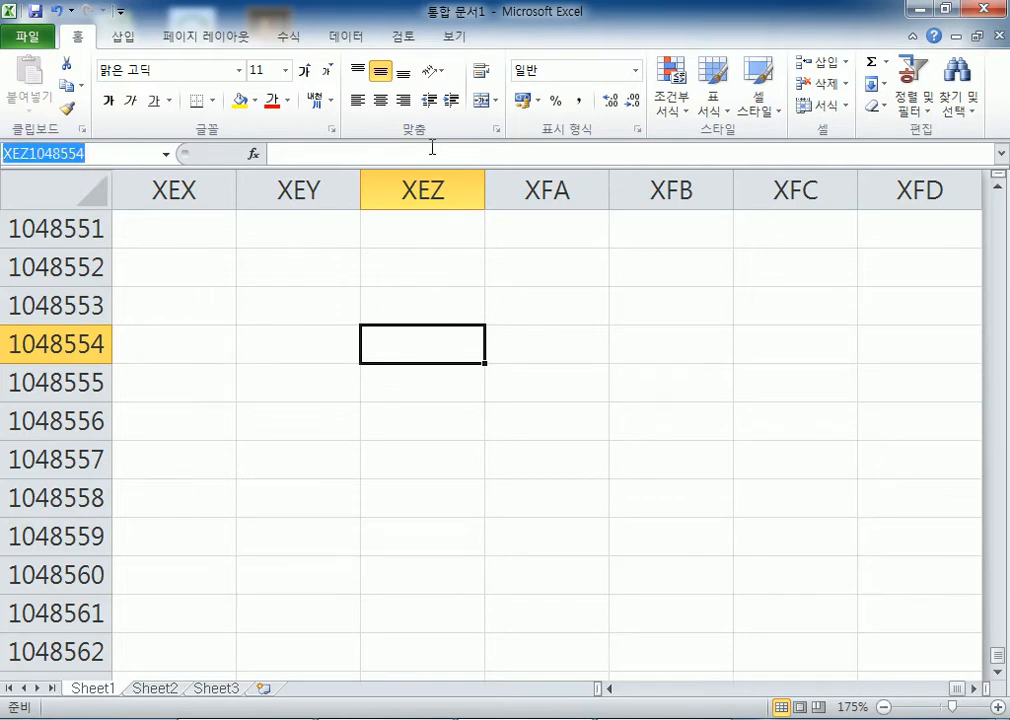
pyautogui.write('y200000')
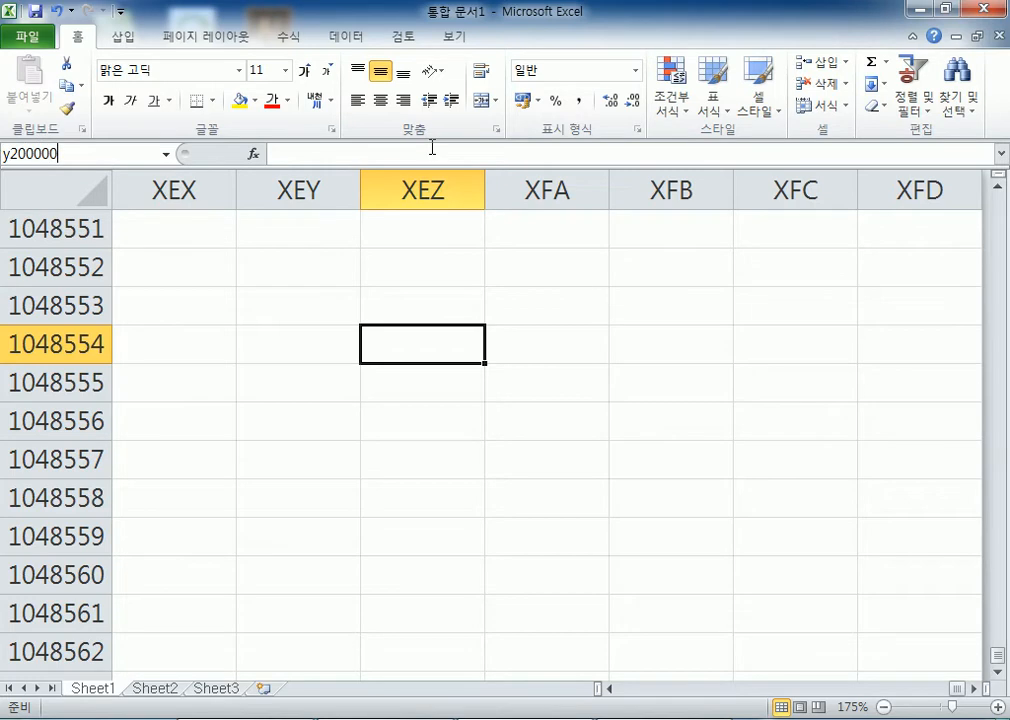
pyautogui.press('Return')
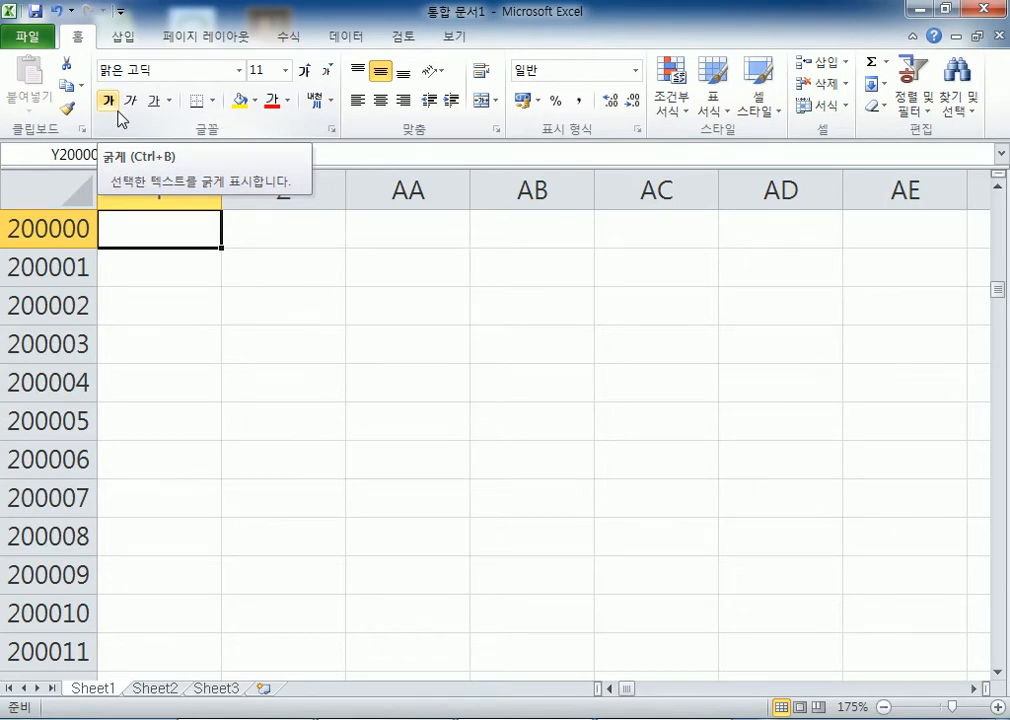
# Use Ctrl+arrow shortcuts to reach column XFD and the last row, then return to A1
pyautogui.hotkey('ctrl', 'Home')
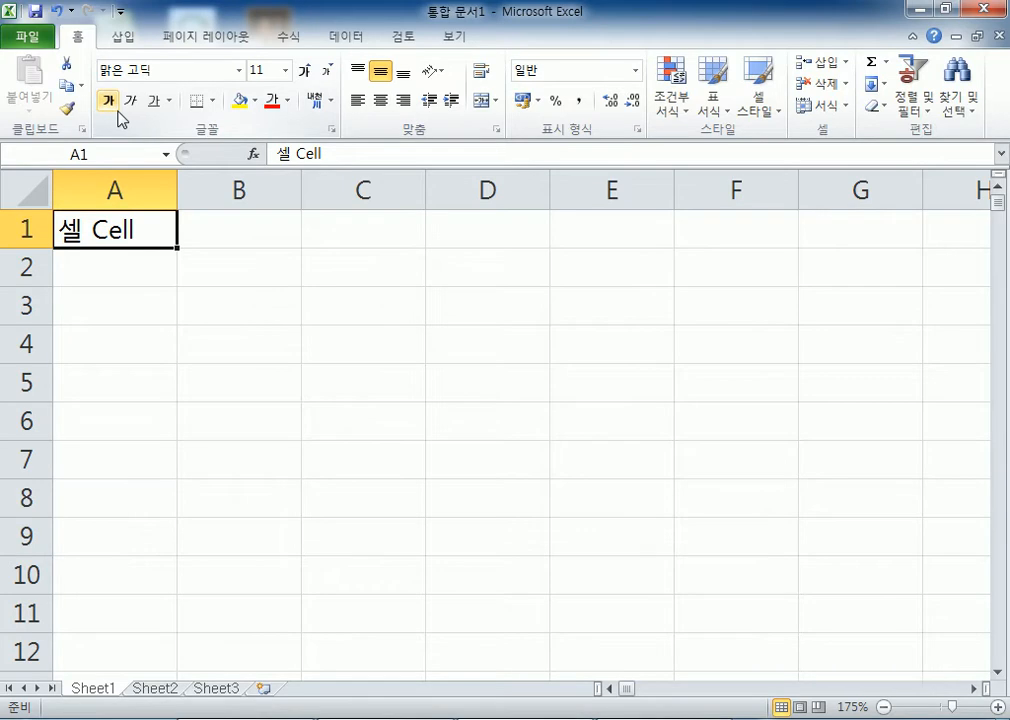
pyautogui.hotkey('ctrl', 'Right')
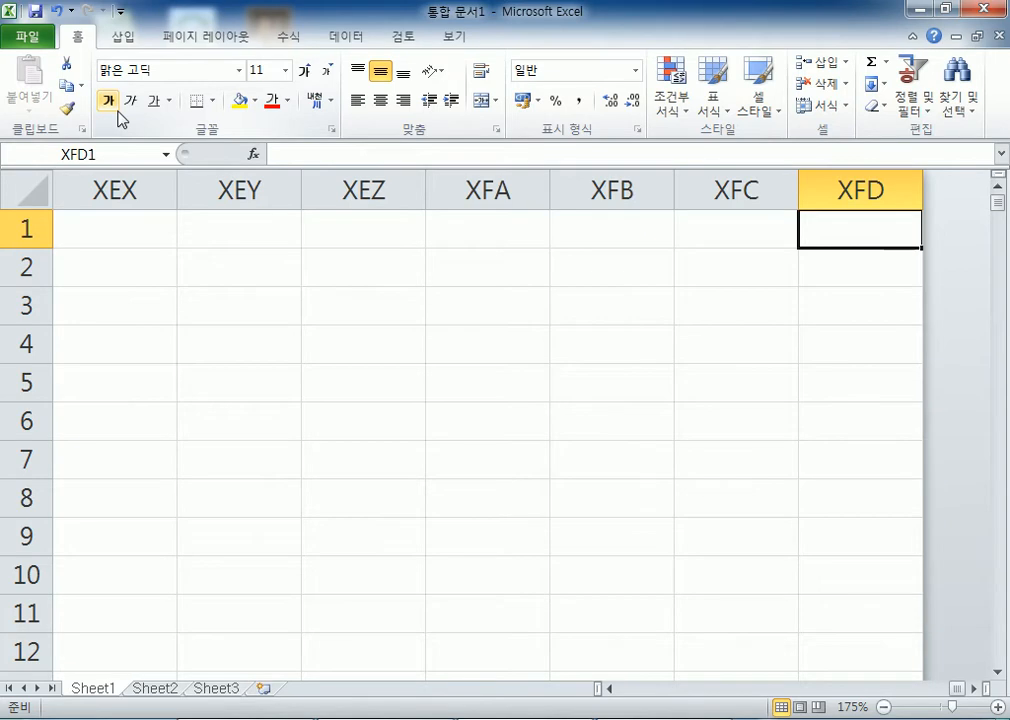
pyautogui.hotkey('ctrl', 'Down')
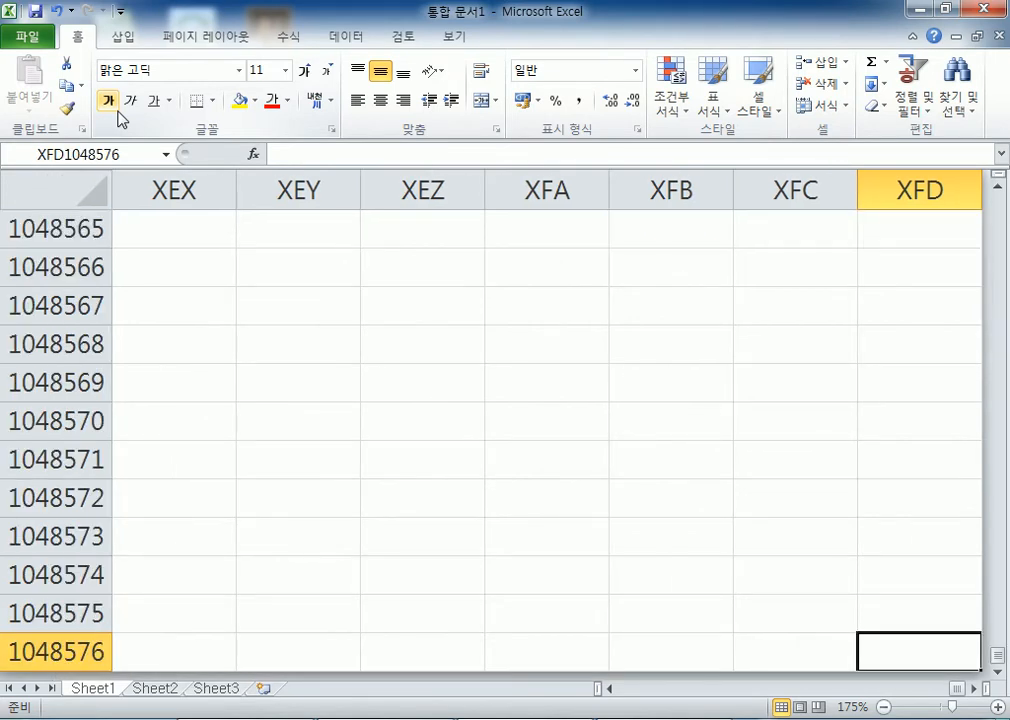
pyautogui.press('Up')
pyautogui.press('Up')
pyautogui.press('Up')
pyautogui.press('Up')
pyautogui.press('Up')
pyautogui.press('Up')
pyautogui.press('Up')
pyautogui.press('Left')
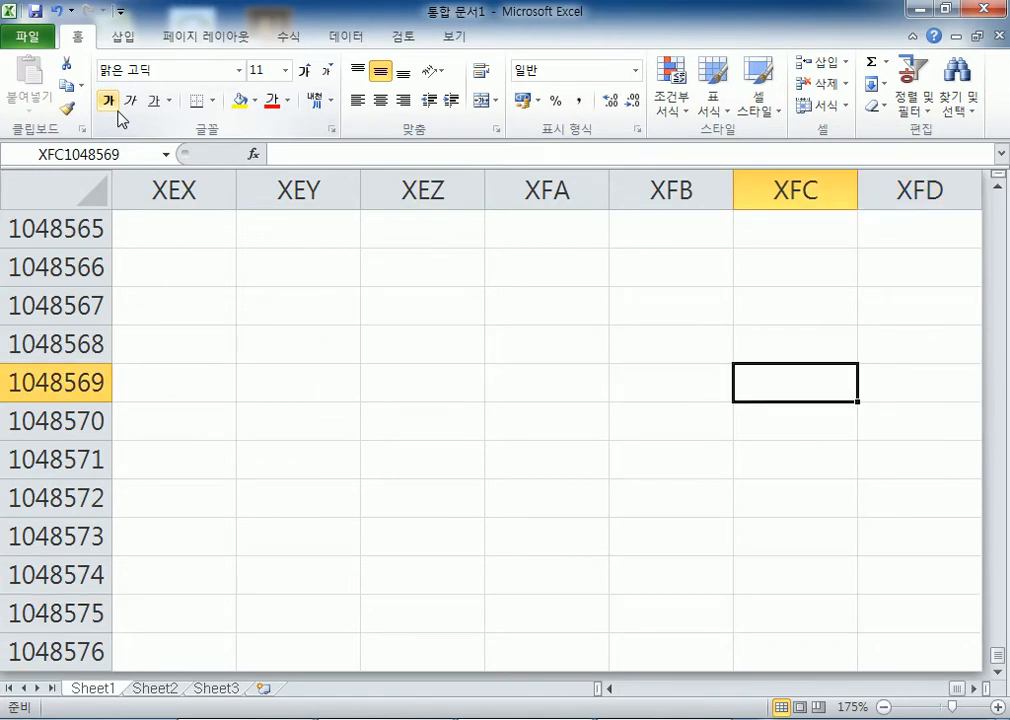
pyautogui.press('Home')
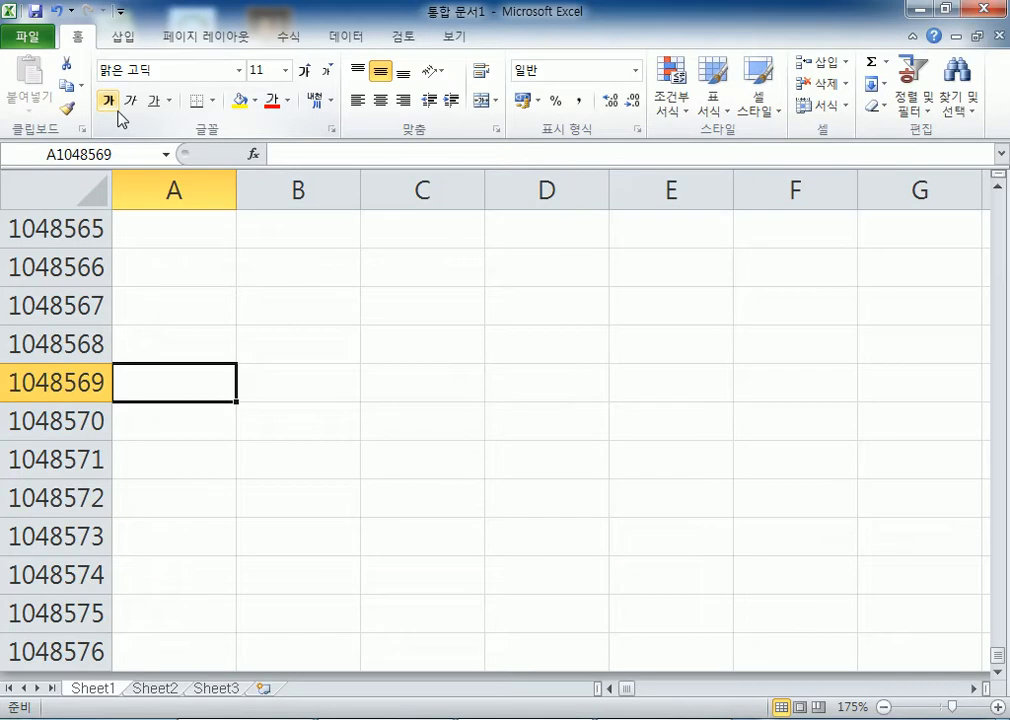
pyautogui.hotkey('ctrl', 'Home')
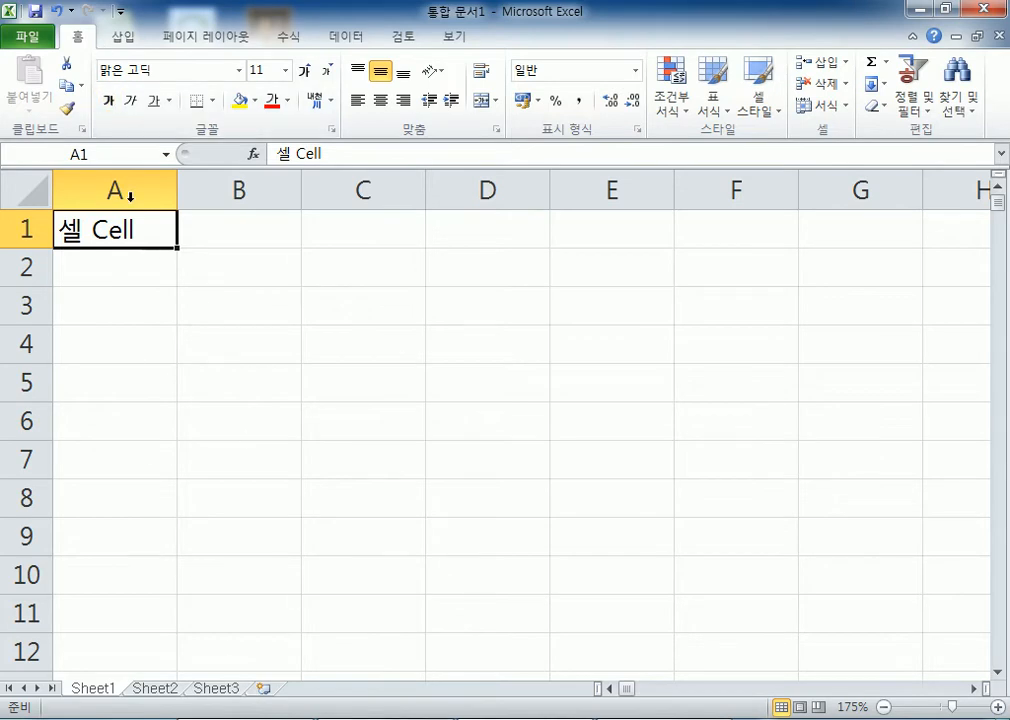
# Start opening a workbook from File and browse to the 강사자료실 (D:) drive
pyautogui.click(28, 38)
pyautogui.click(68, 131)
pyautogui.moveTo(148, 180); pyautogui.dragTo(160, 285)
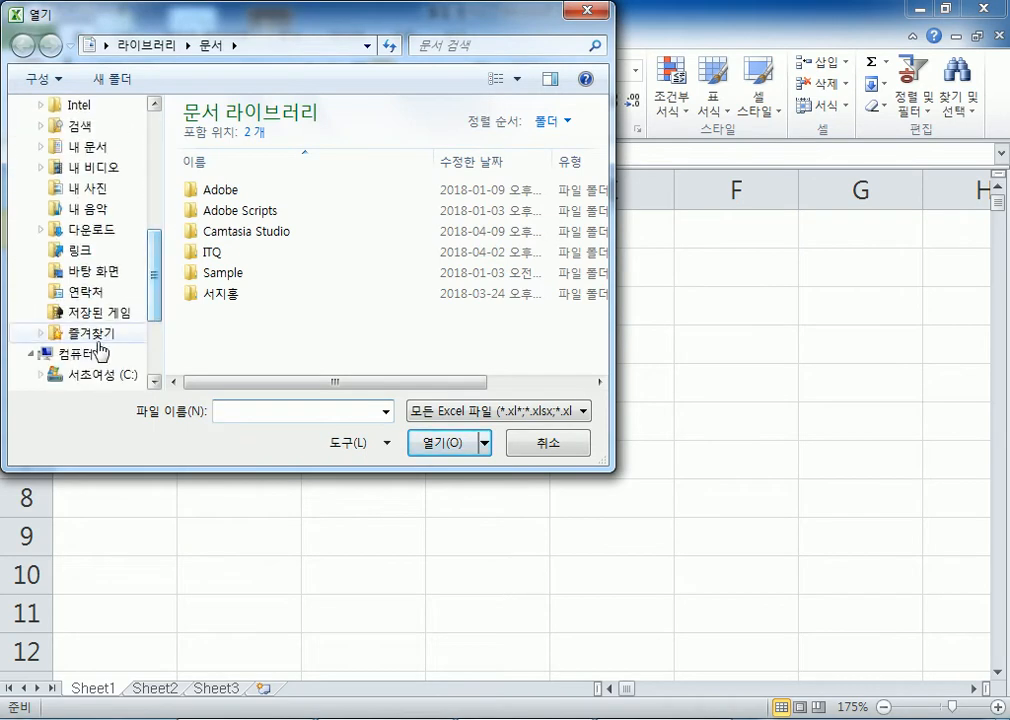
pyautogui.click(82, 377)
pyautogui.click(82, 376)
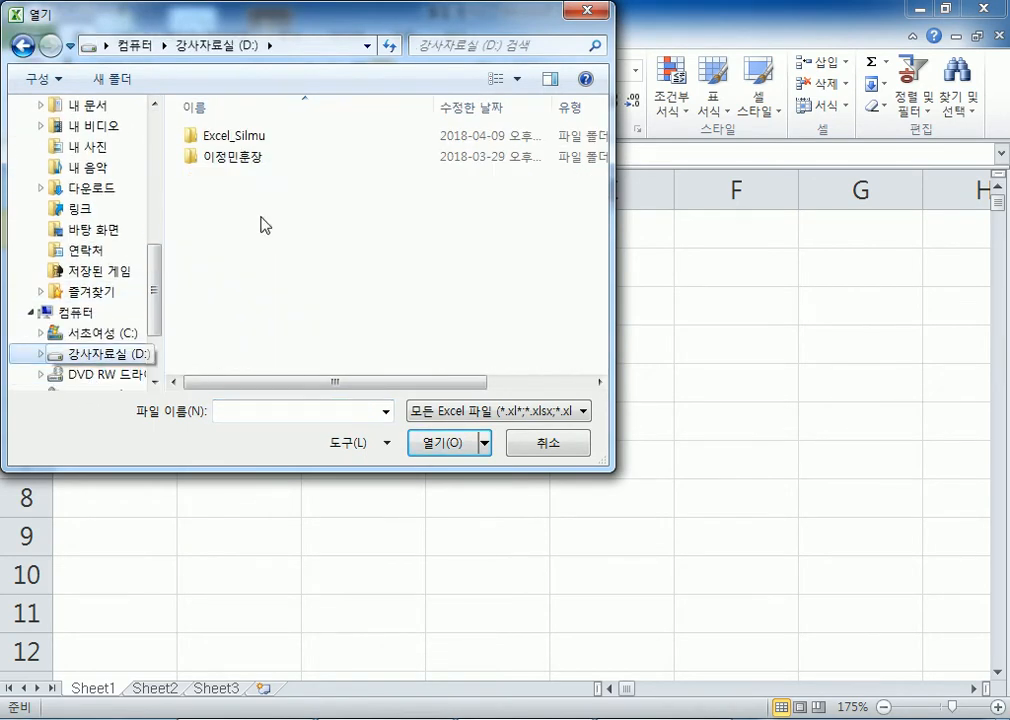
pyautogui.click(236, 158)
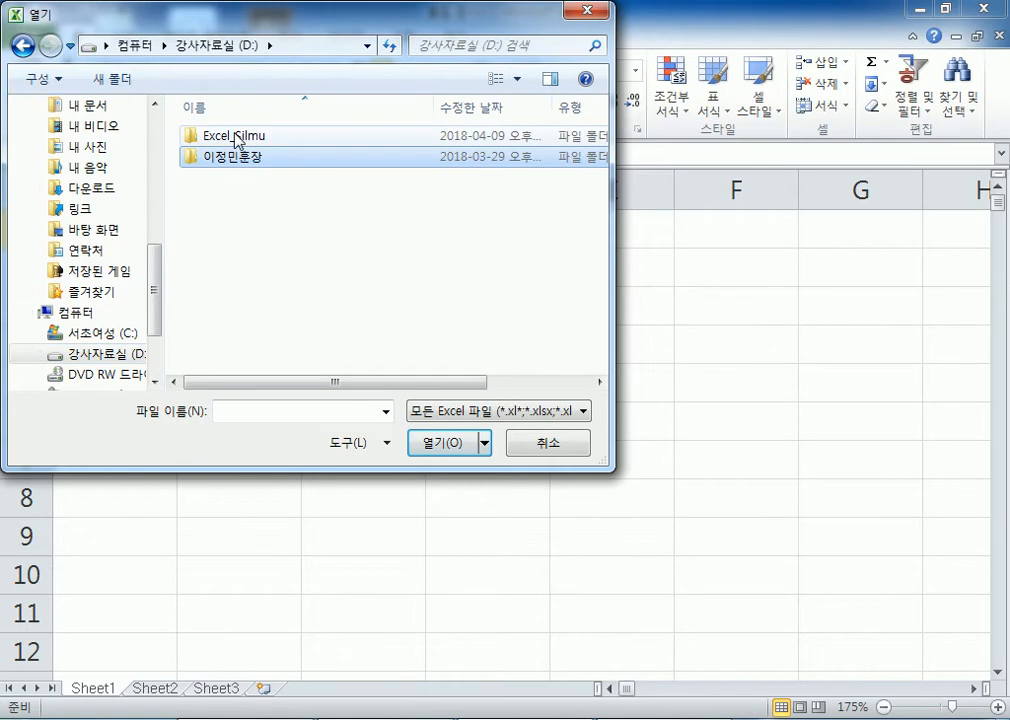
# Open 셀이동(준비).xlsx from Excel_Silmu\Chap01\Section01, then view the blank workbook's empty Sheet3
pyautogui.doubleClick(236, 138)
pyautogui.doubleClick(234, 140)
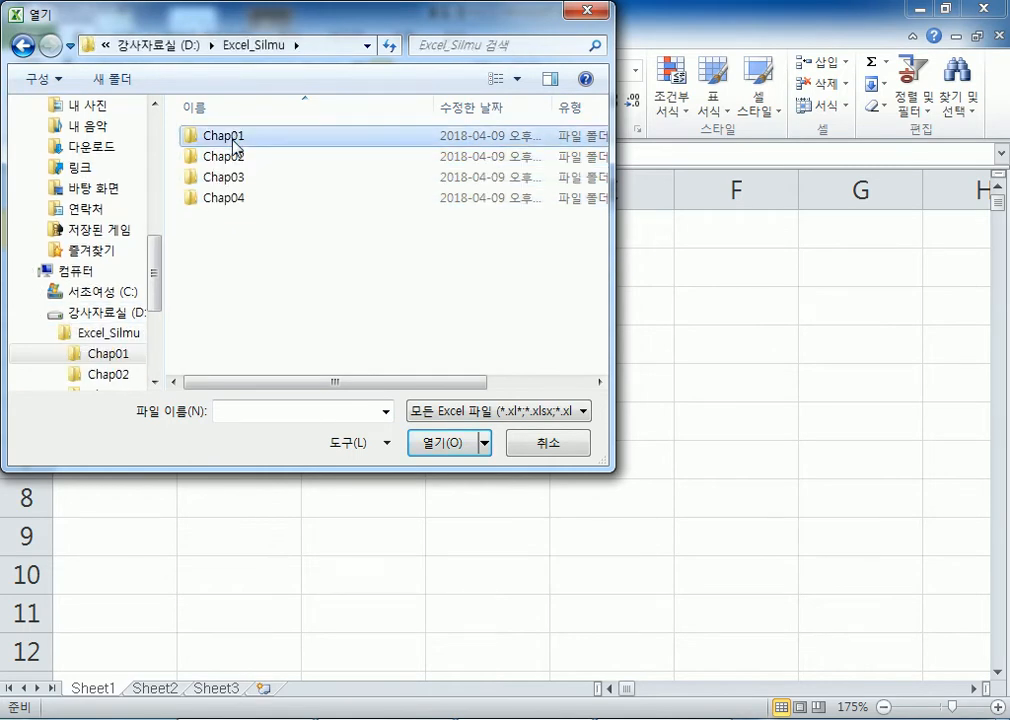
pyautogui.click(229, 145)
pyautogui.doubleClick(229, 145)
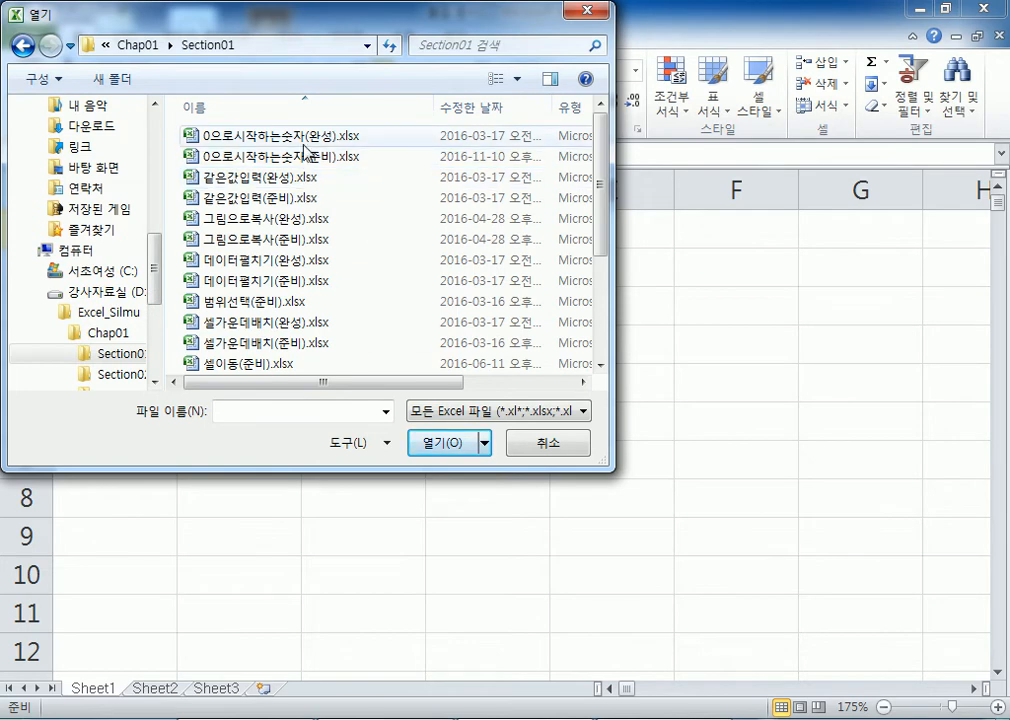
pyautogui.scroll(-3, 300, 200)
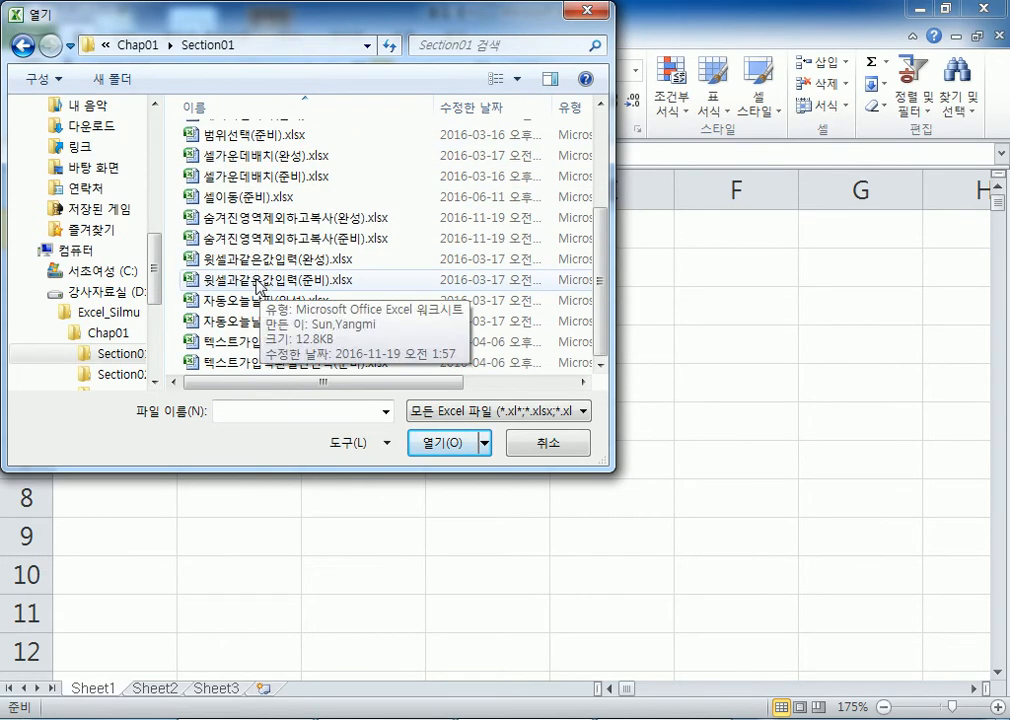
pyautogui.click(258, 197)
pyautogui.doubleClick(258, 197)
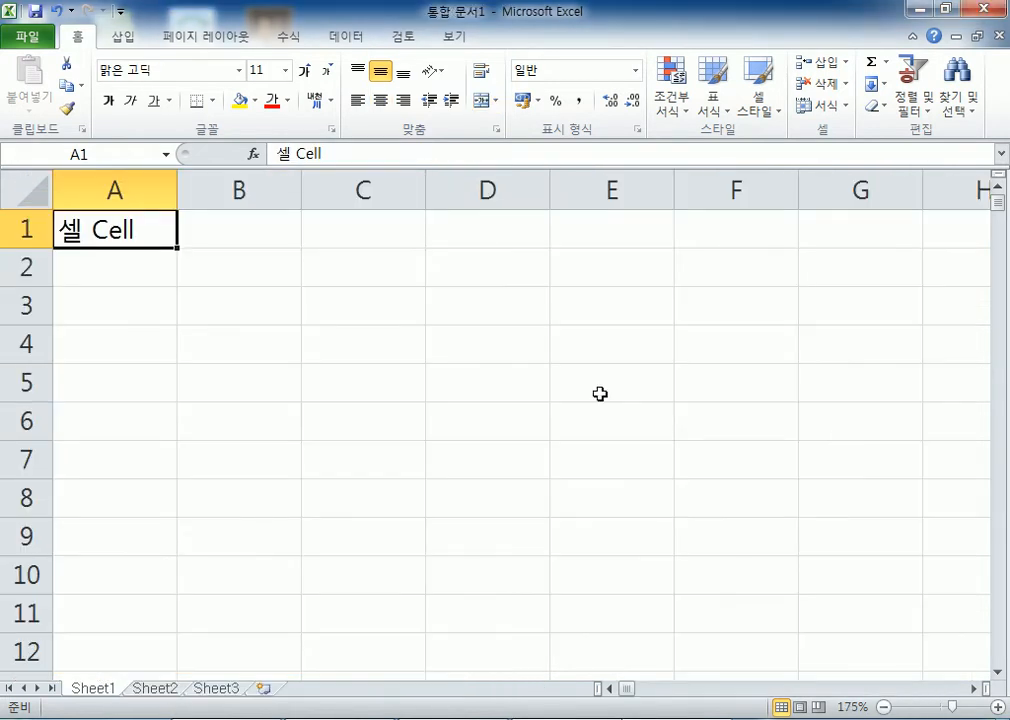
pyautogui.click(238, 688)
pyautogui.moveTo(1001, 363)
pyautogui.mouseDown()
pyautogui.moveTo(987, 465)
pyautogui.moveTo(1006, 398)
pyautogui.moveTo(1003, 420)
pyautogui.moveTo(994, 361)
pyautogui.moveTo(1002, 387)
pyautogui.moveTo(1001, 370)
pyautogui.mouseUp()
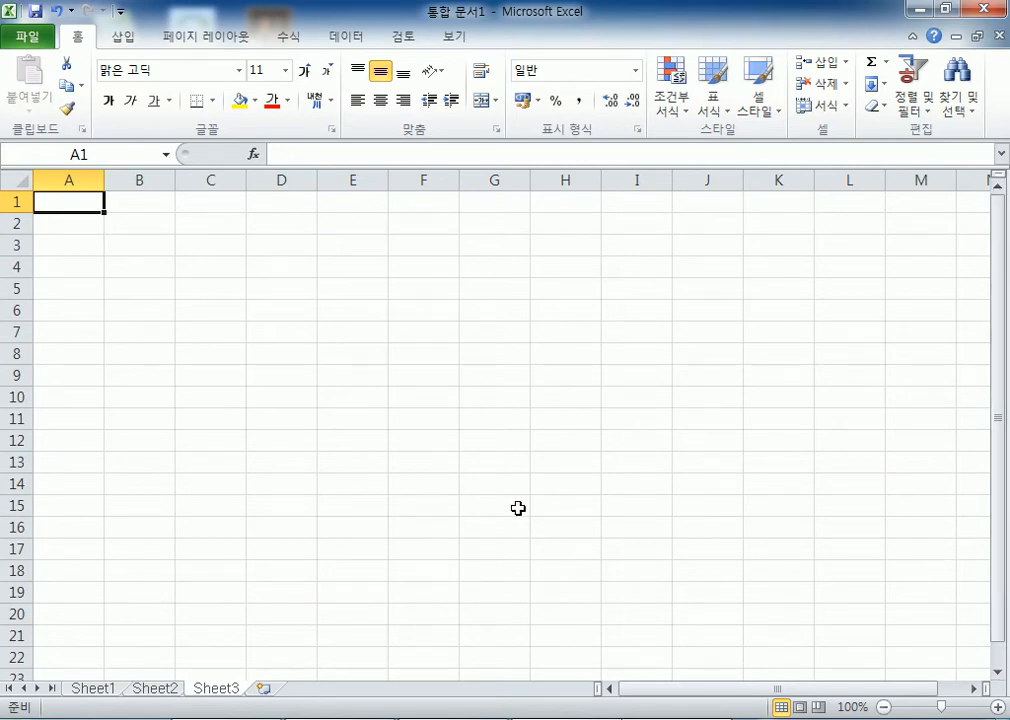
# Switch to 셀이동(준비).xlsx, visit last data row A1363, then return to header A3
pyautogui.click(397, 717)
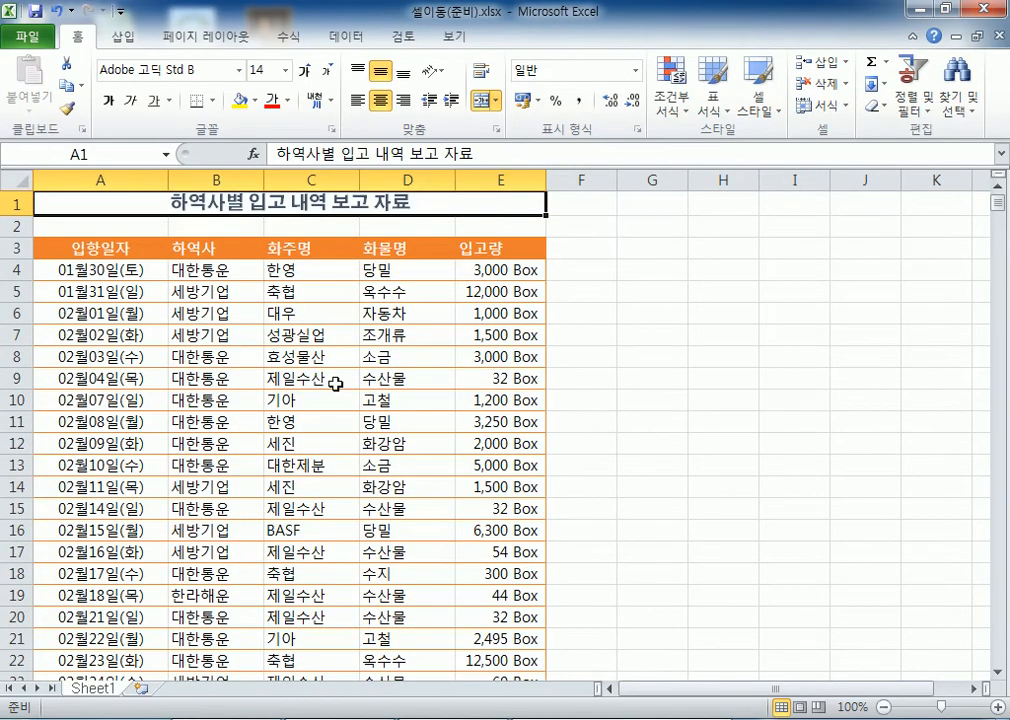
pyautogui.moveTo(1002, 210); pyautogui.dragTo(990, 690)
pyautogui.scroll(-4, 291, 481)
pyautogui.click(90, 397)
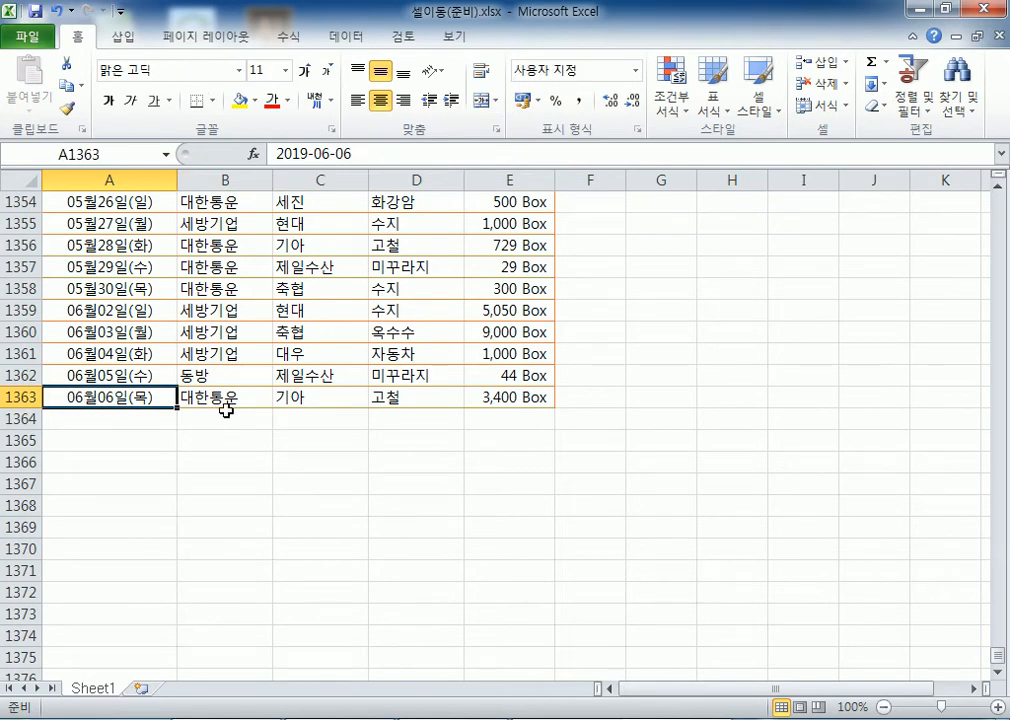
pyautogui.hotkey('ctrl', 'Home')
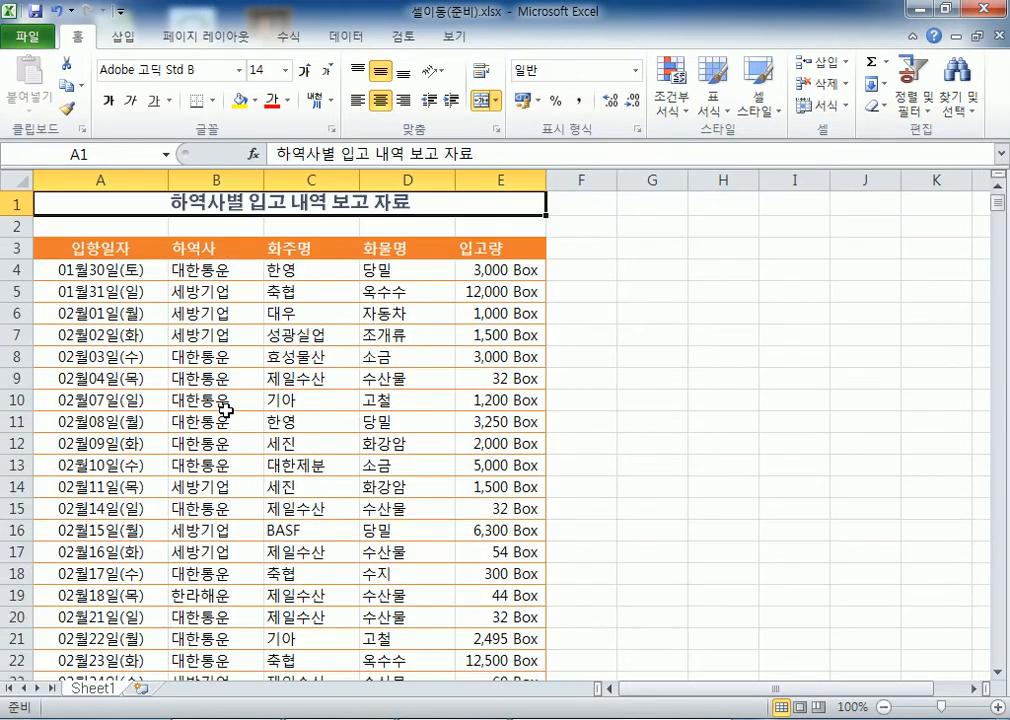
pyautogui.press('Down')
pyautogui.press('Down')
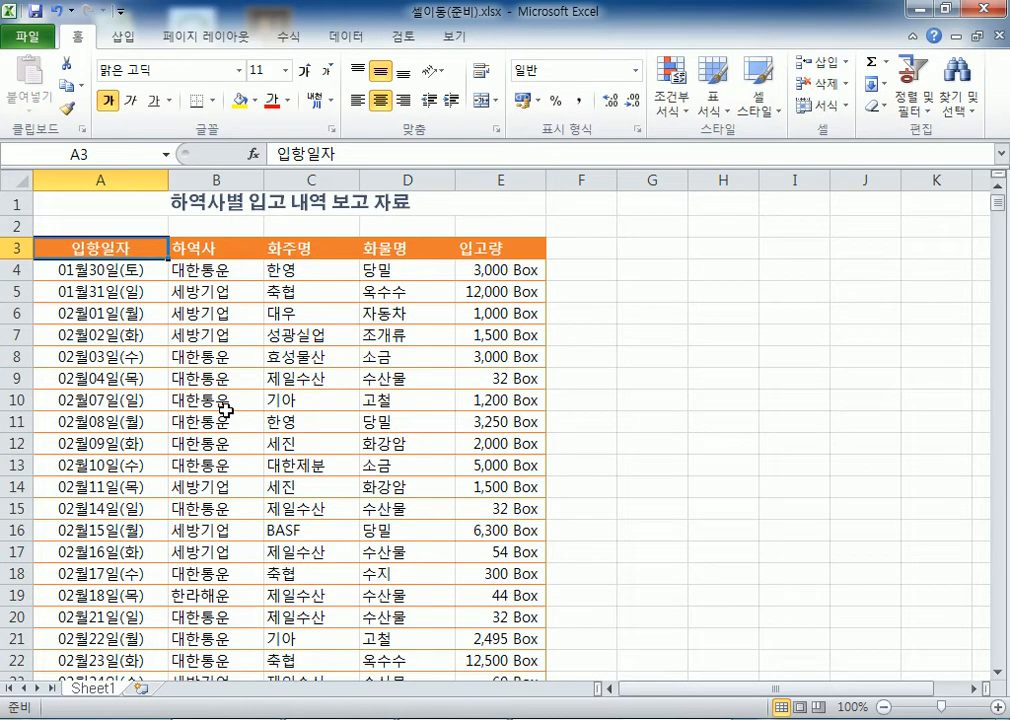
# Visit cell C151, select A4:E15 with B10 active, then select header A3
pyautogui.scroll(-20, 235, 312)
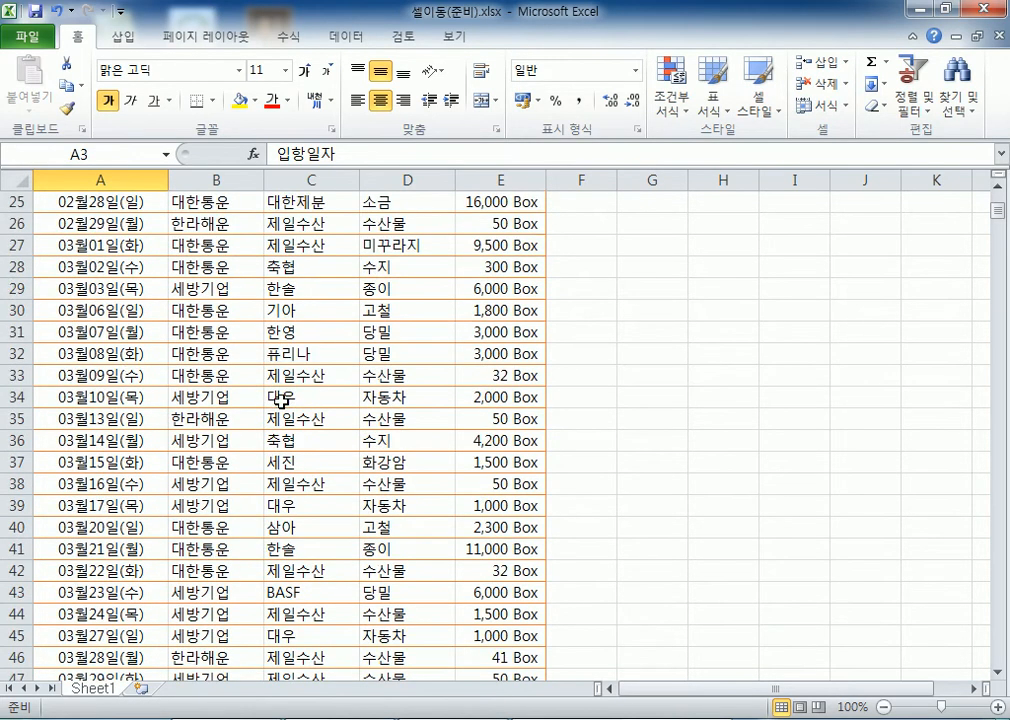
pyautogui.scroll(-15, 328, 400)
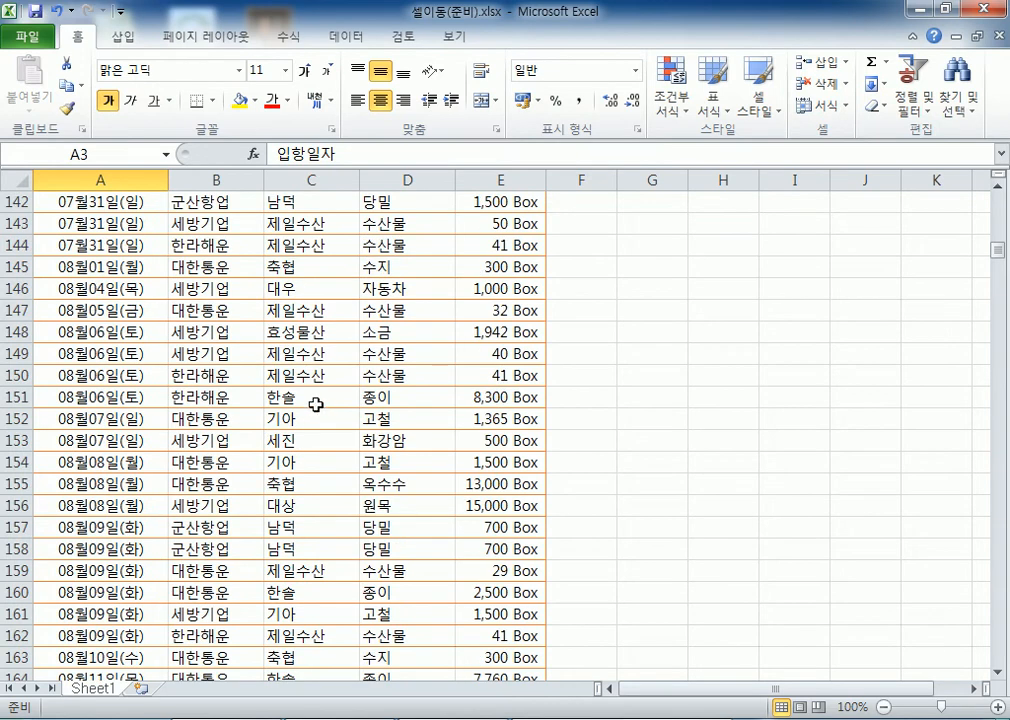
pyautogui.click(320, 392)
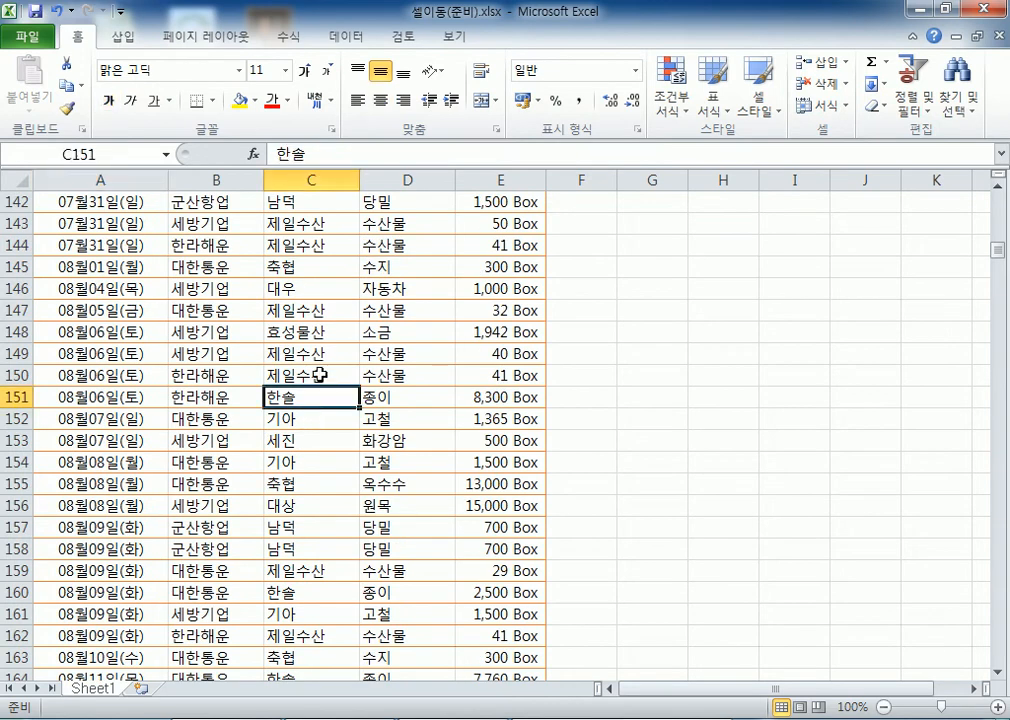
pyautogui.hotkey('ctrl', 'Home')
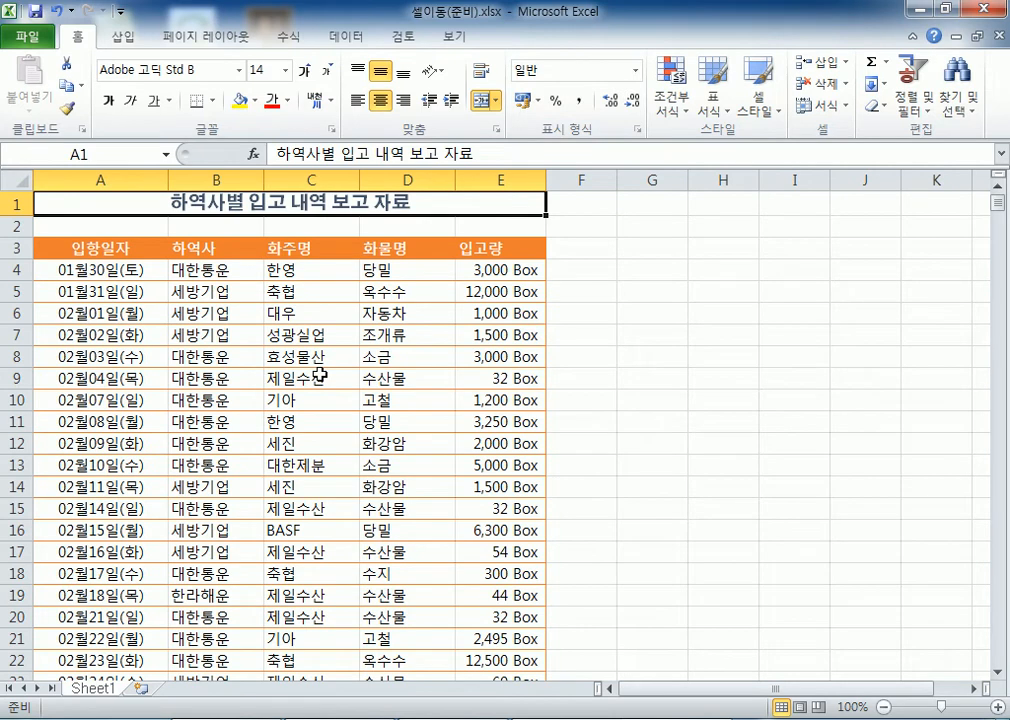
pyautogui.moveTo(45, 270); pyautogui.dragTo(480, 508)
pyautogui.click(258, 401)
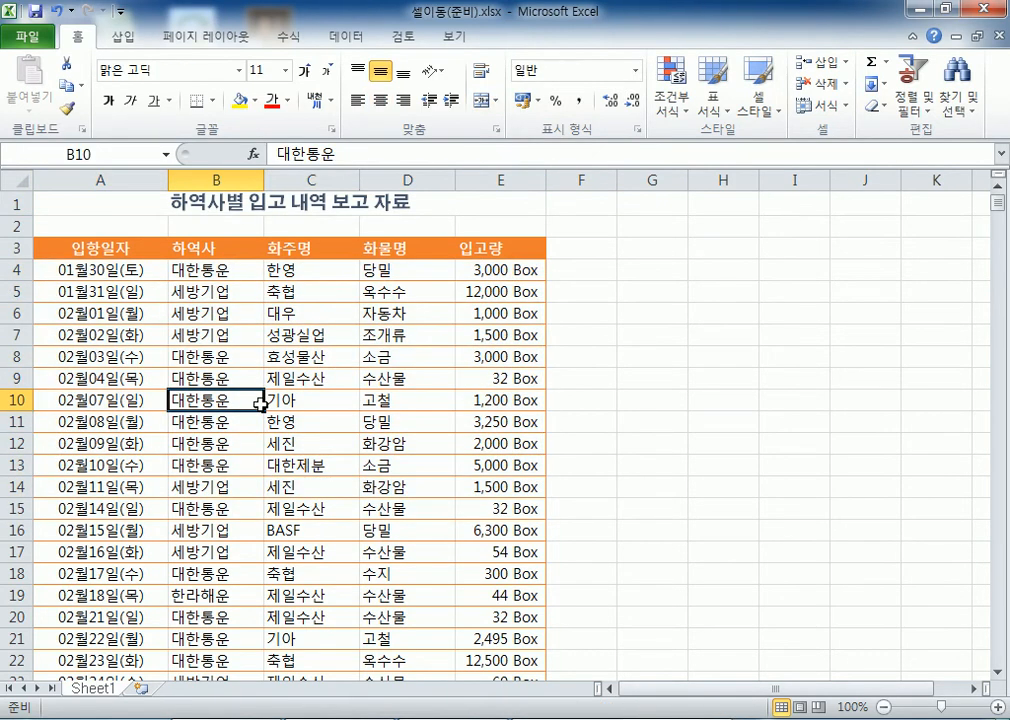
pyautogui.scroll(-7, 260, 401)
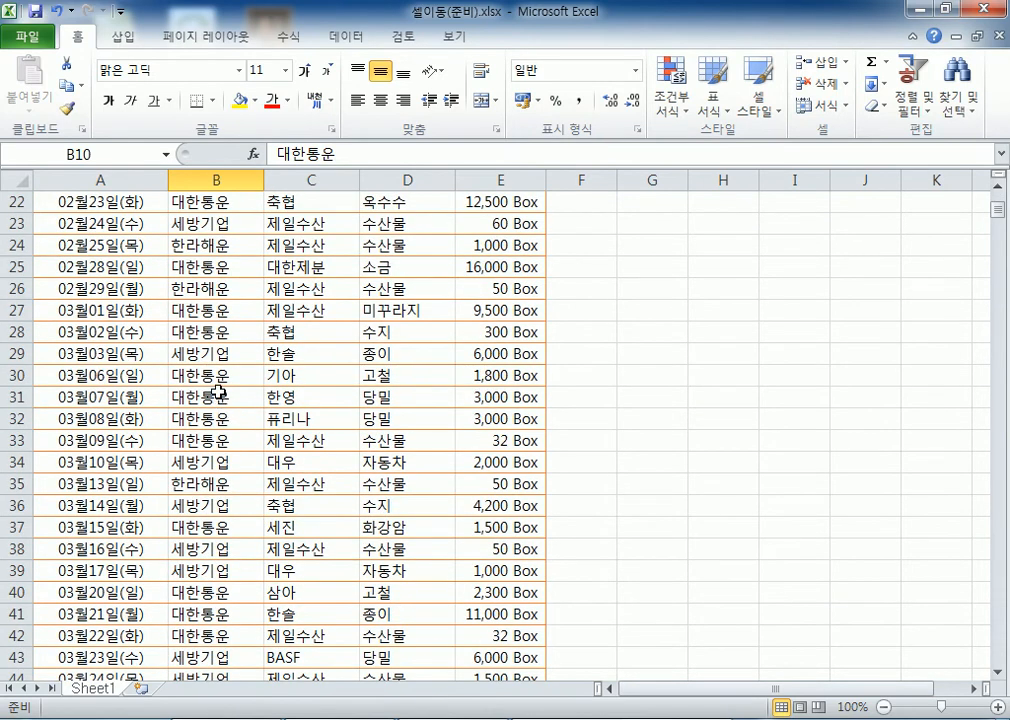
pyautogui.scroll(7, 140, 300)
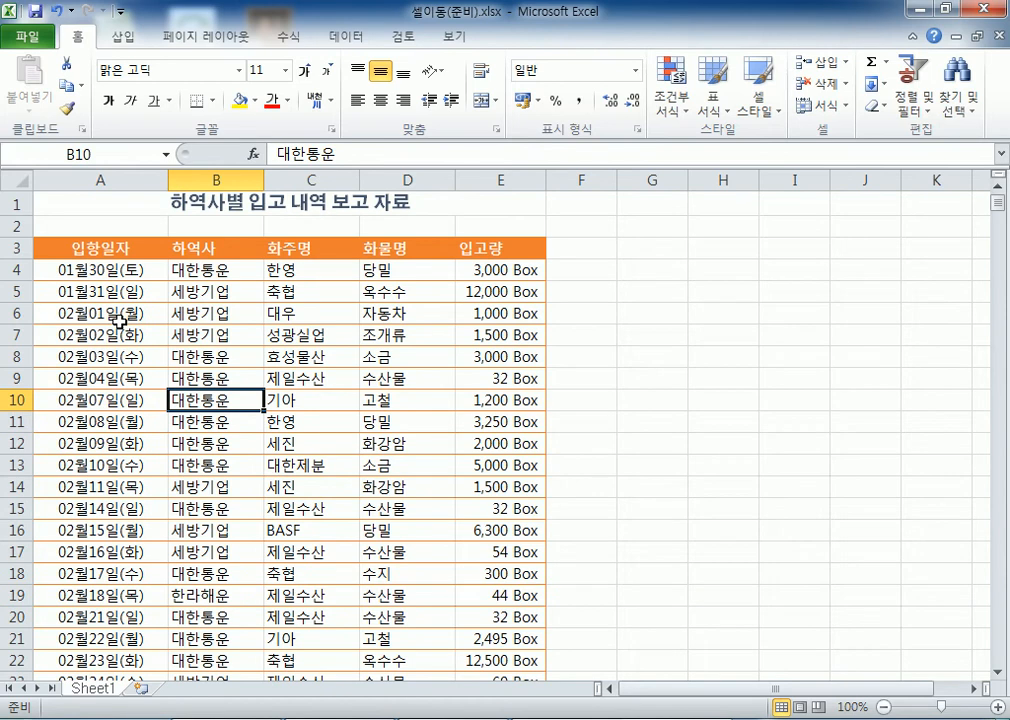
pyautogui.click(110, 254)
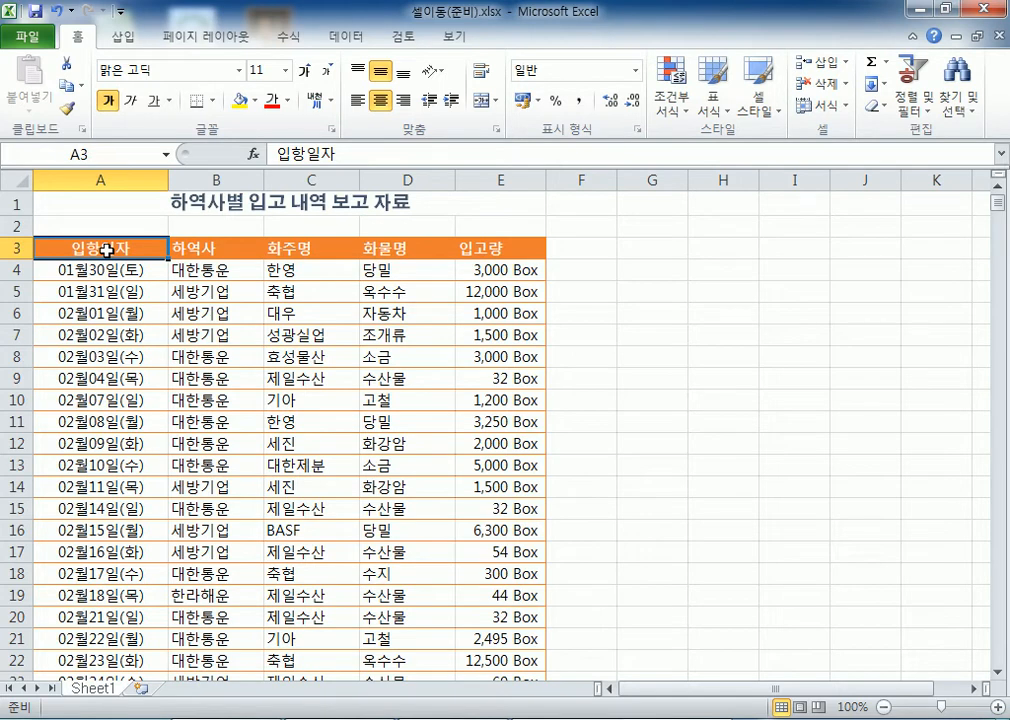
# Jump between last data row 1363, the sheet's final row and the 입항일자 header A3
pyautogui.hotkey('ctrl', 'Down')
pyautogui.scroll(-3, 108, 88)
pyautogui.scroll(-3, 234, 200)
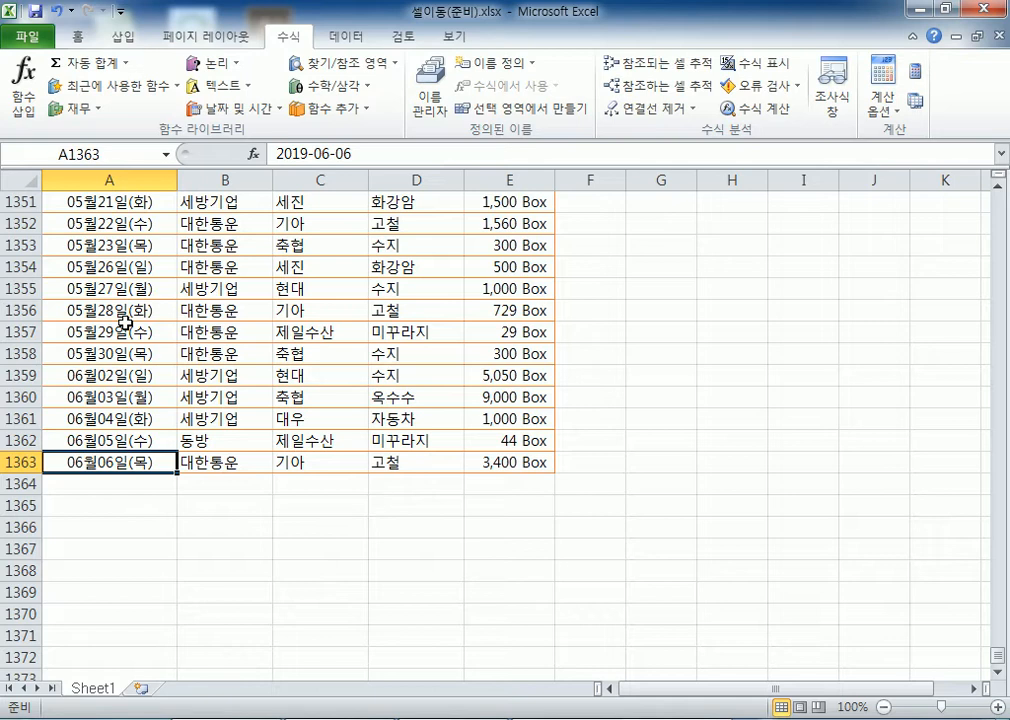
pyautogui.hotkey('ctrl', 'Down')
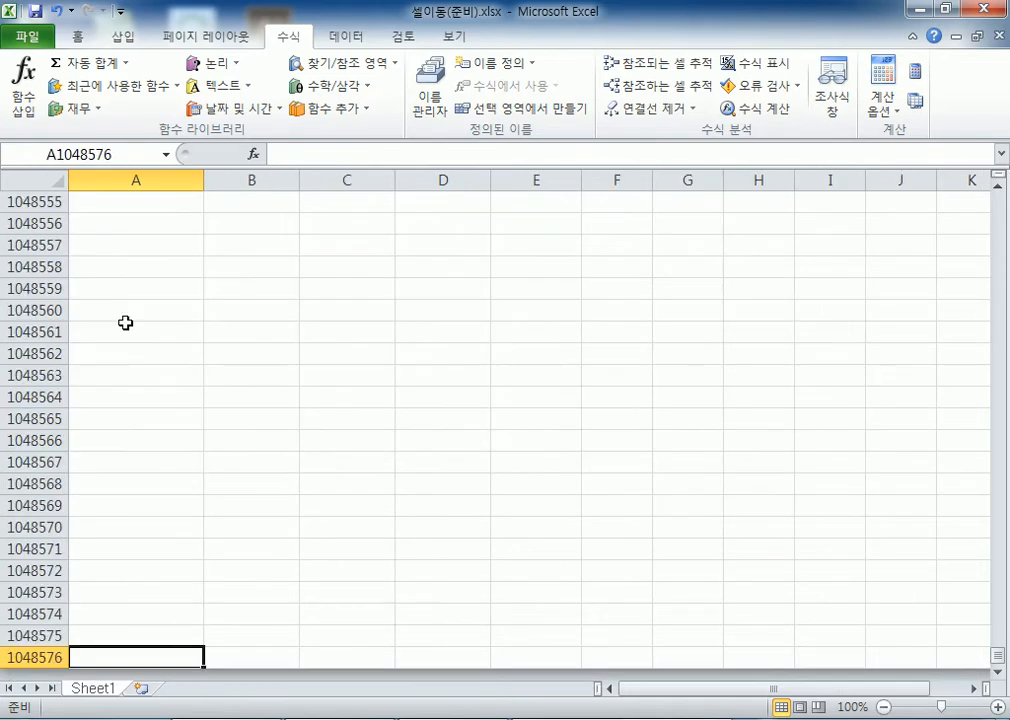
pyautogui.scroll(-5, 174, 300)
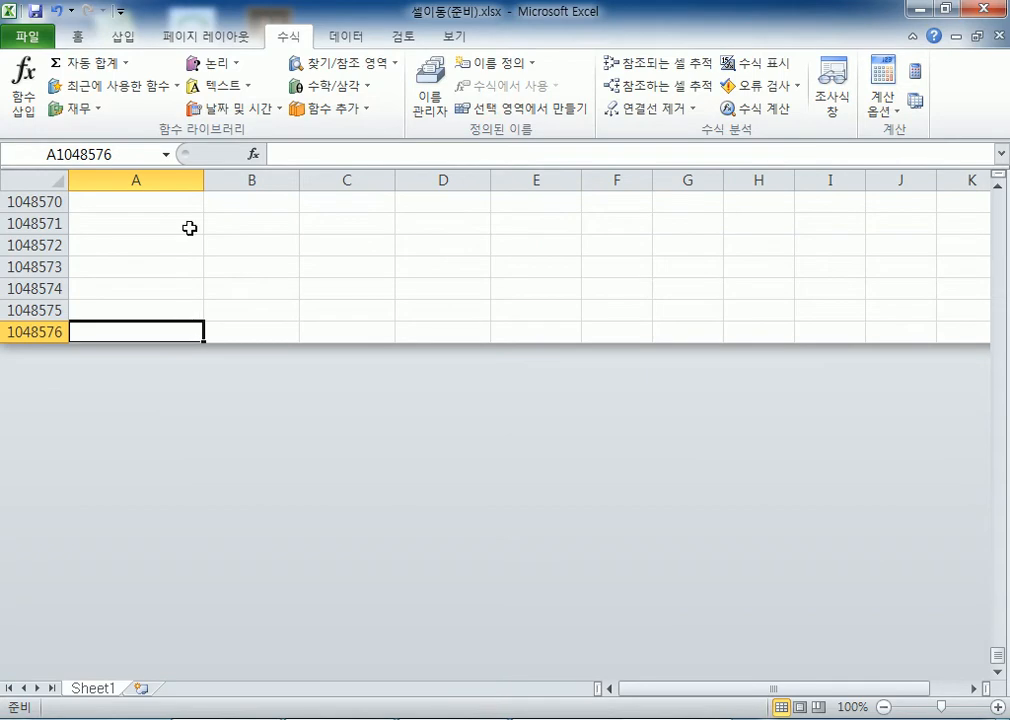
pyautogui.hotkey('ctrl', 'Up')
pyautogui.scroll(3, 68, 282)
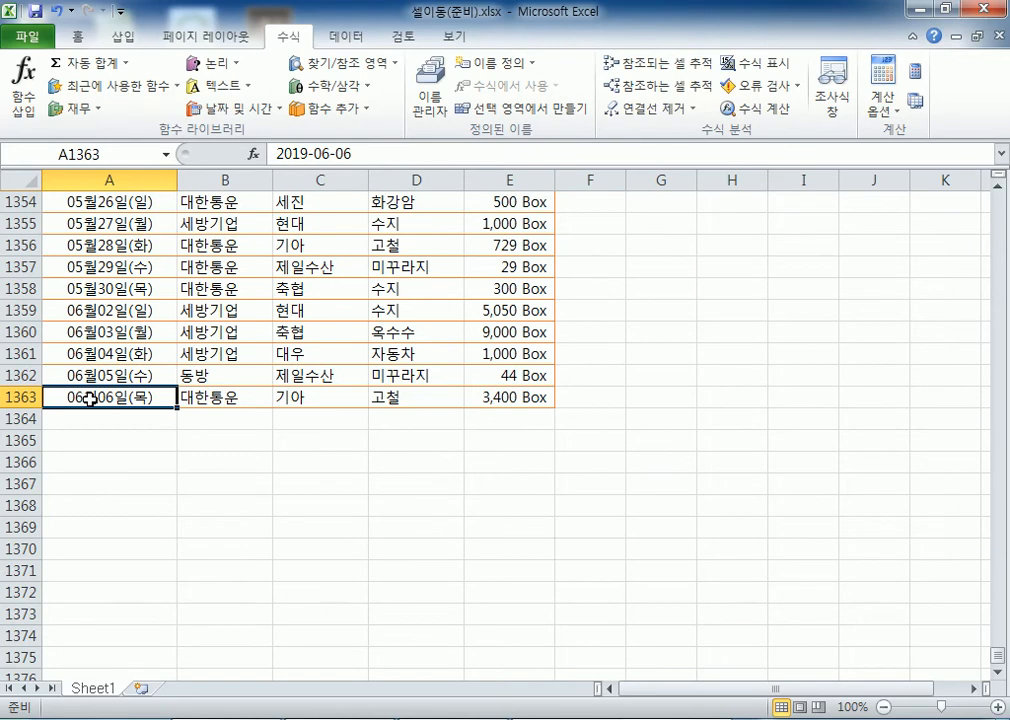
pyautogui.scroll(14, 90, 398)
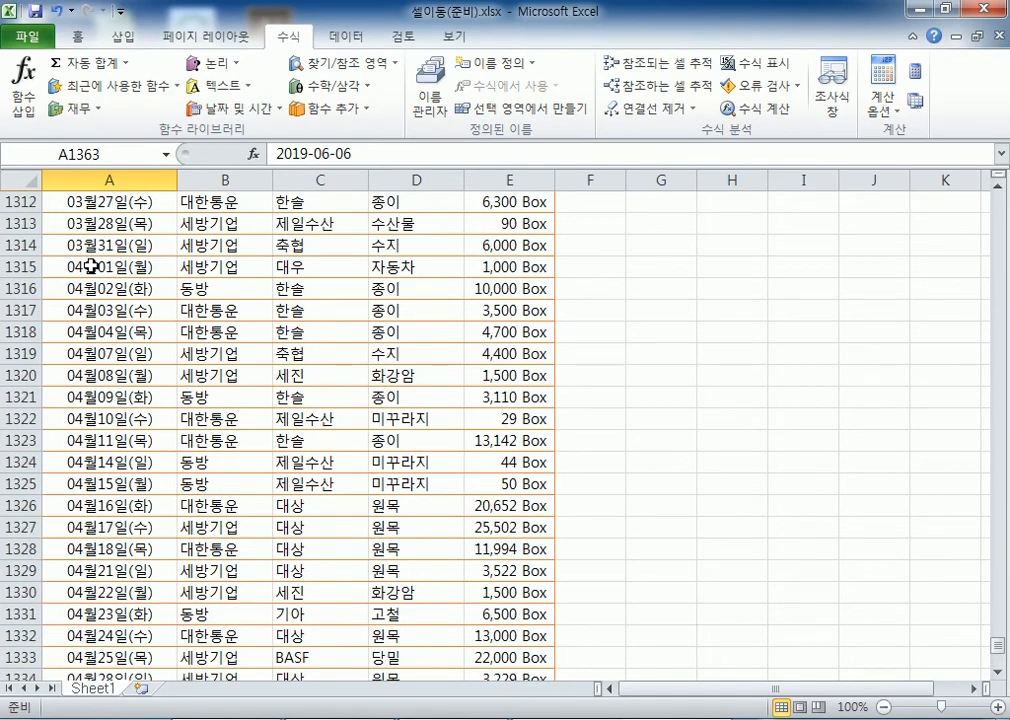
pyautogui.hotkey('ctrl', 'Up')
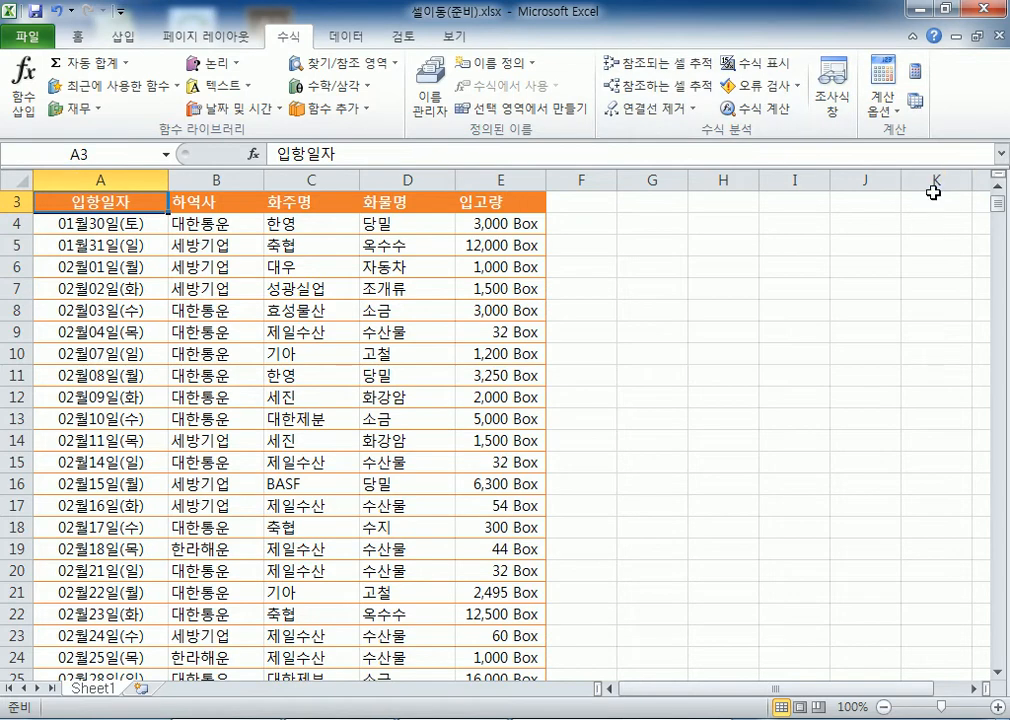
pyautogui.scroll(-15, 900, 250)
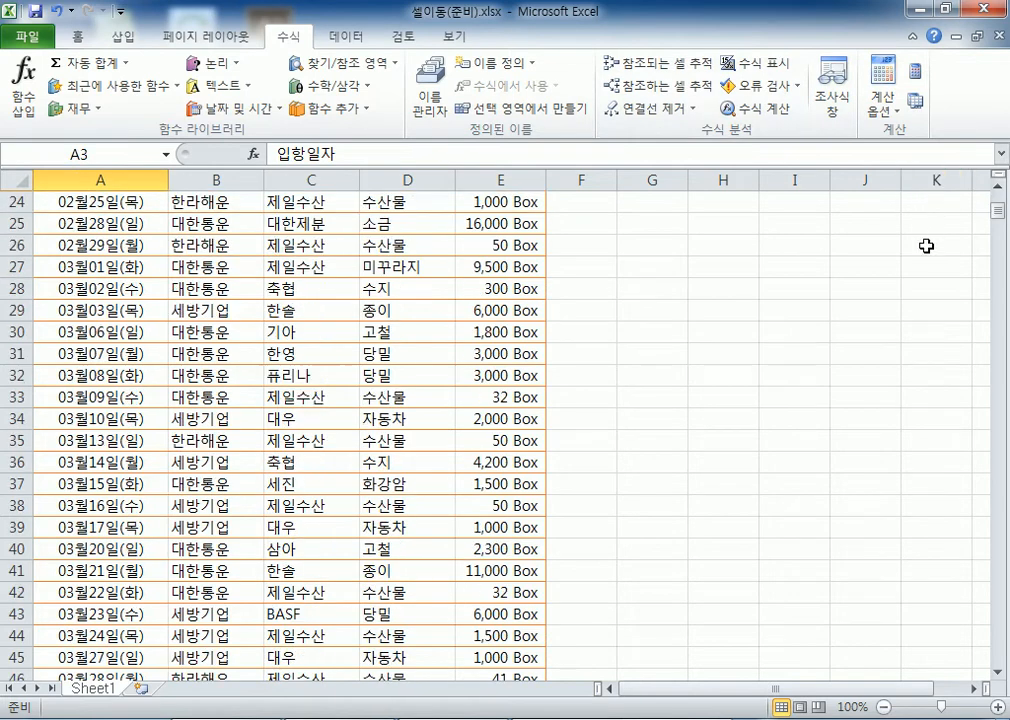
pyautogui.scroll(6, 903, 260)
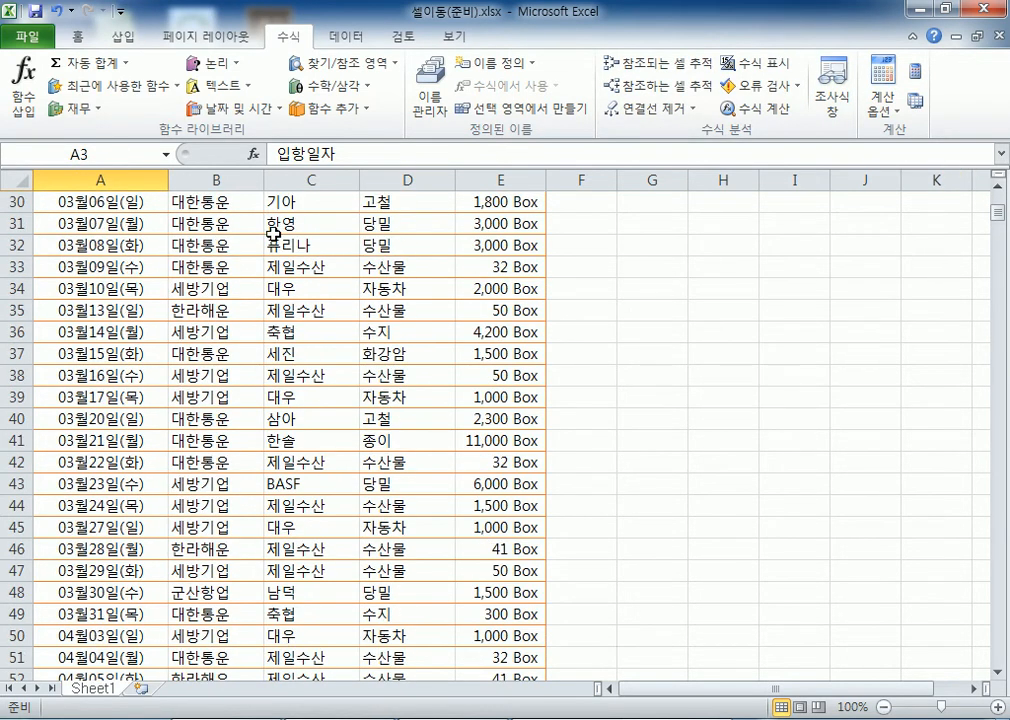
pyautogui.click(112, 152)
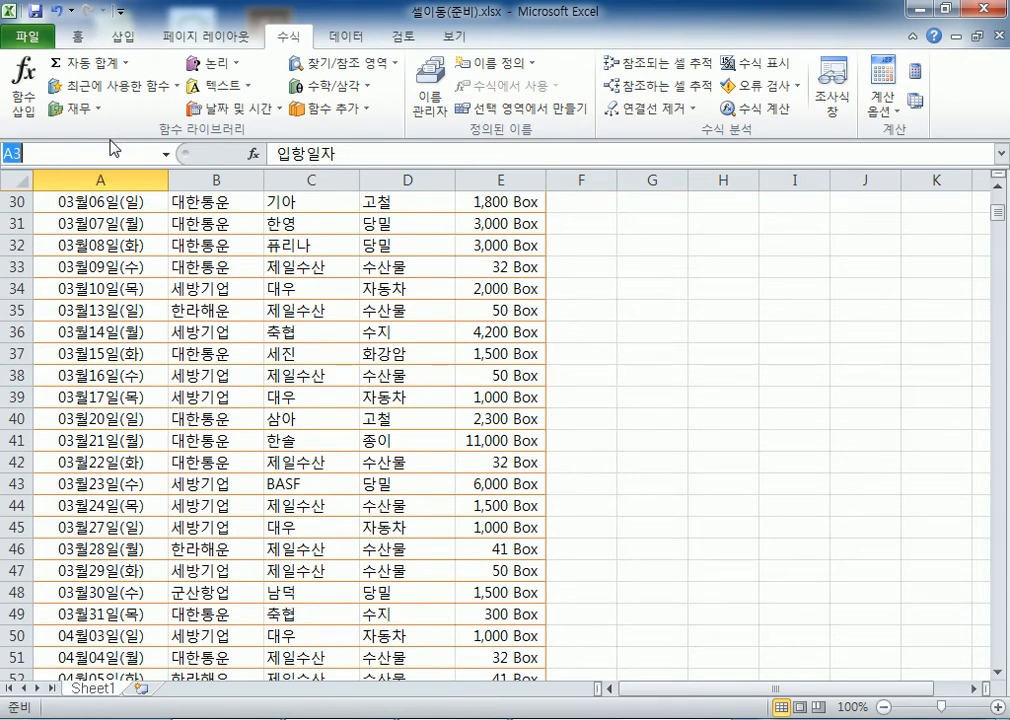
# Go to cell K300, then return via A1 and A3 to the 입고량 header E3
pyautogui.write('k300')
pyautogui.press('Return')
pyautogui.scroll(-5, 716, 265)
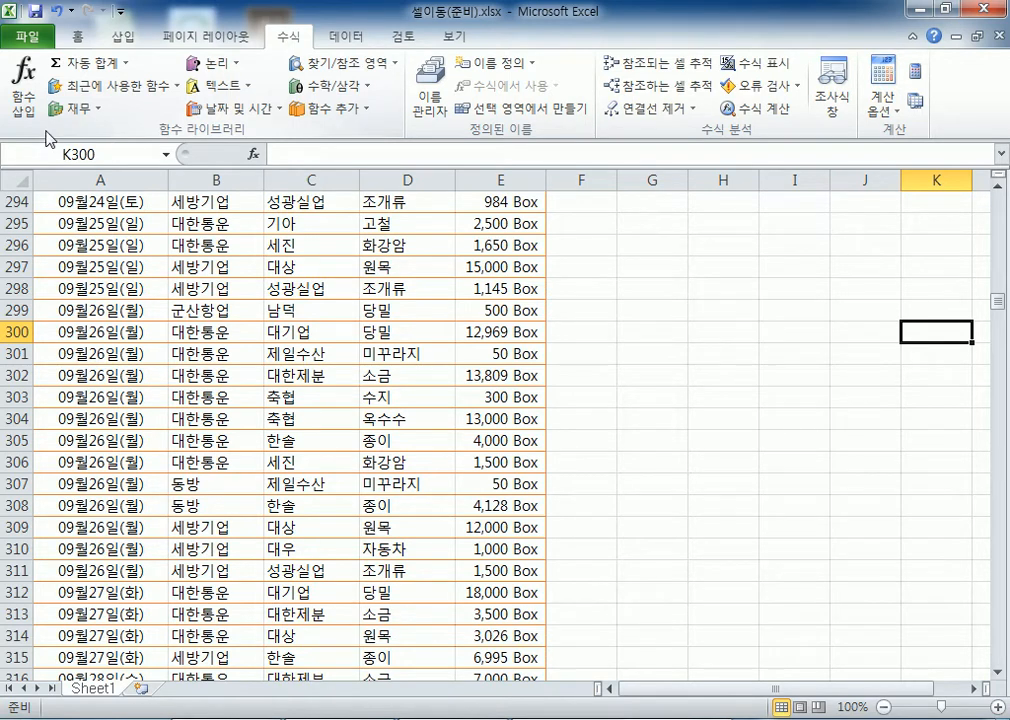
pyautogui.hotkey('ctrl', 'Home')
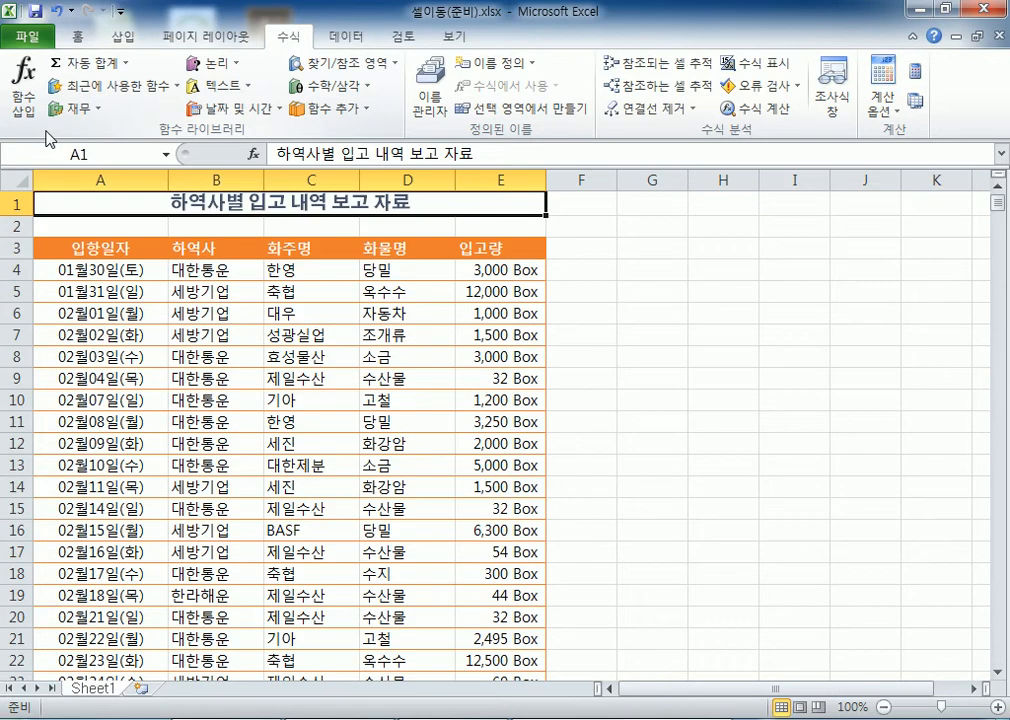
pyautogui.hotkey('ctrl', 'Down')
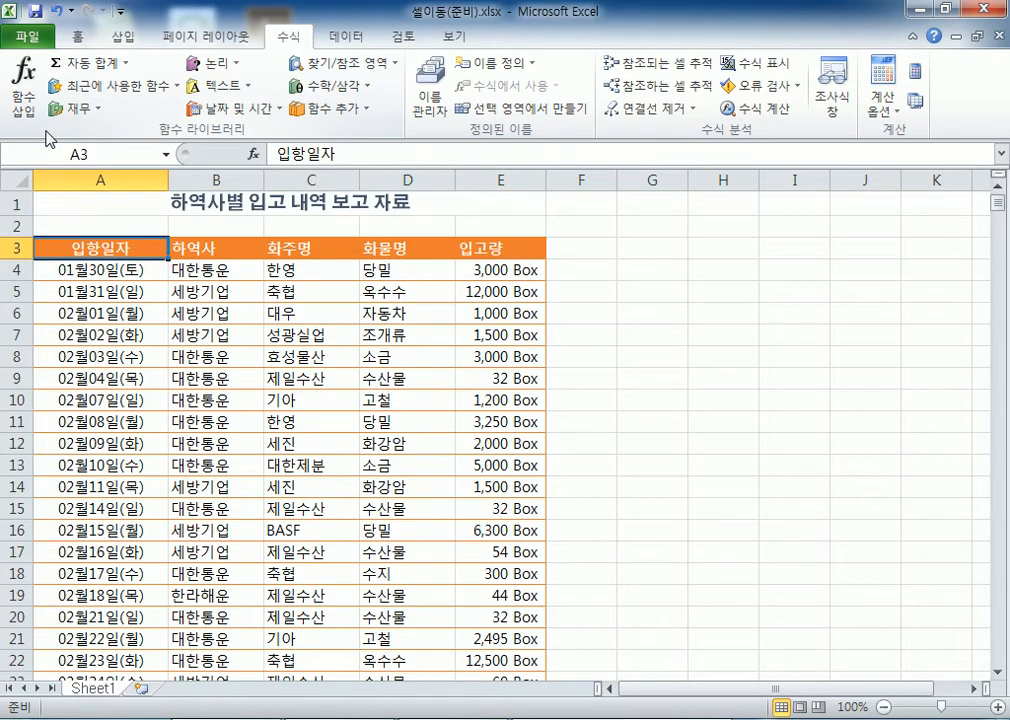
pyautogui.hotkey('ctrl', 'Right')
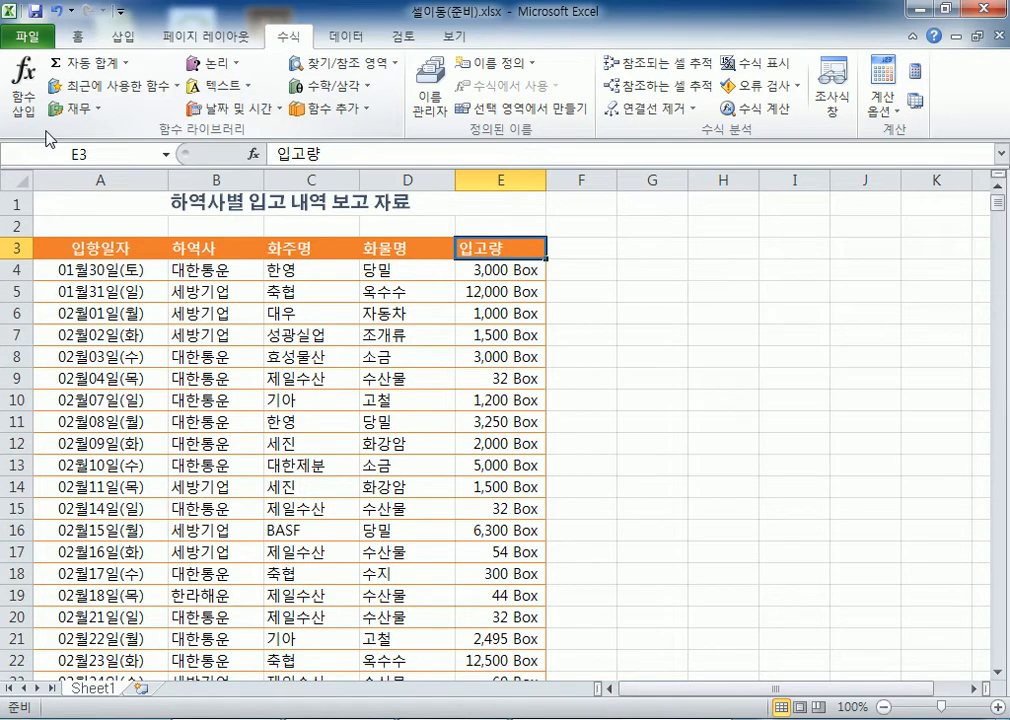
# Select A3:E1363 with Ctrl+Shift+Right and Ctrl+Shift+Down, then return to A3
pyautogui.hotkey('ctrl', 'Left')
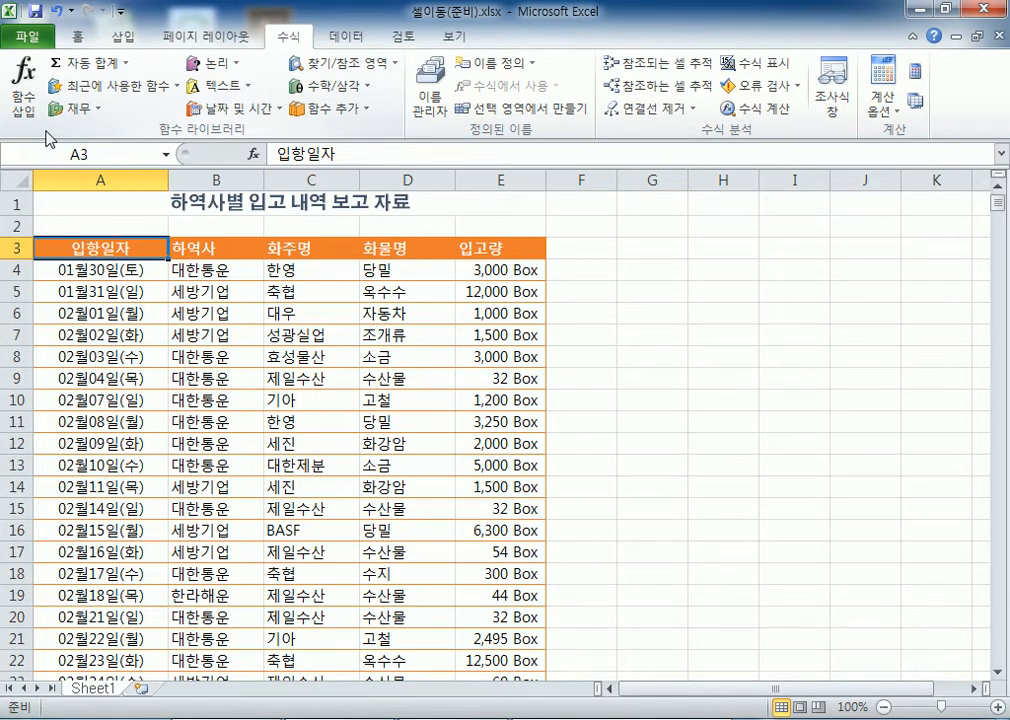
pyautogui.hotkey('ctrl', 'shift', 'Right')
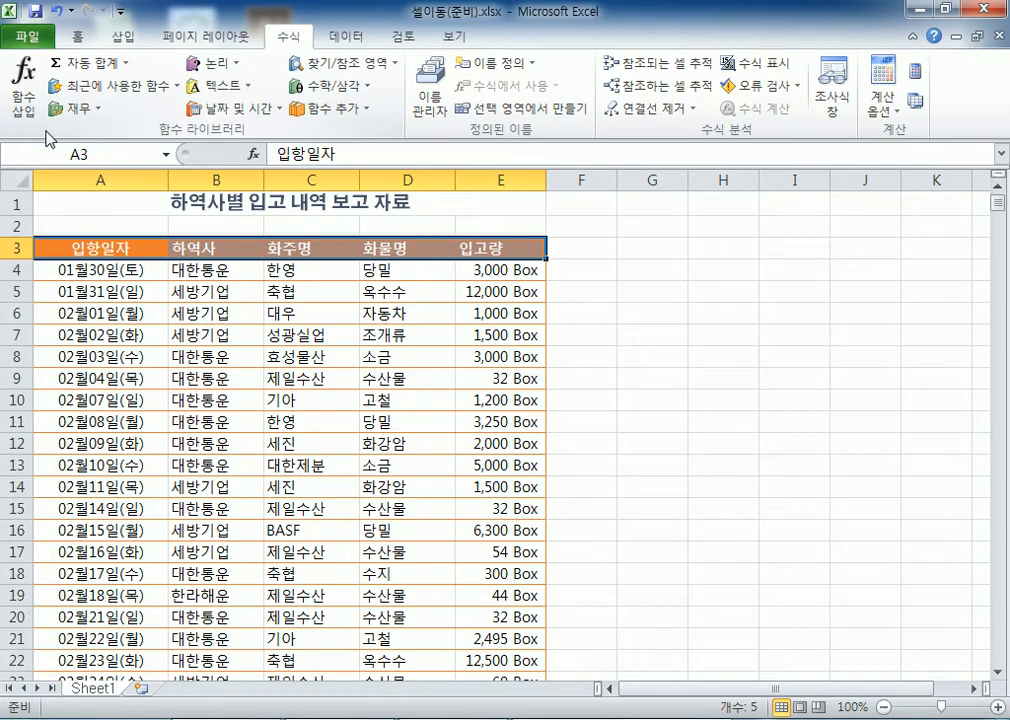
pyautogui.hotkey('ctrl', 'shift', 'Down')
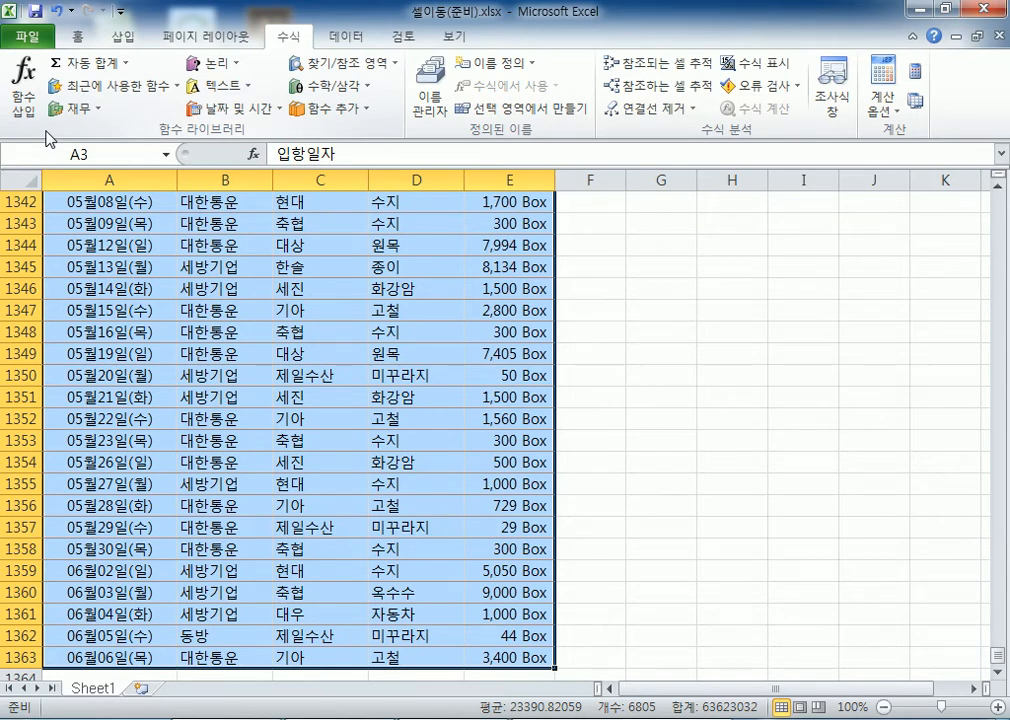
pyautogui.hotkey('ctrl', 'Home')
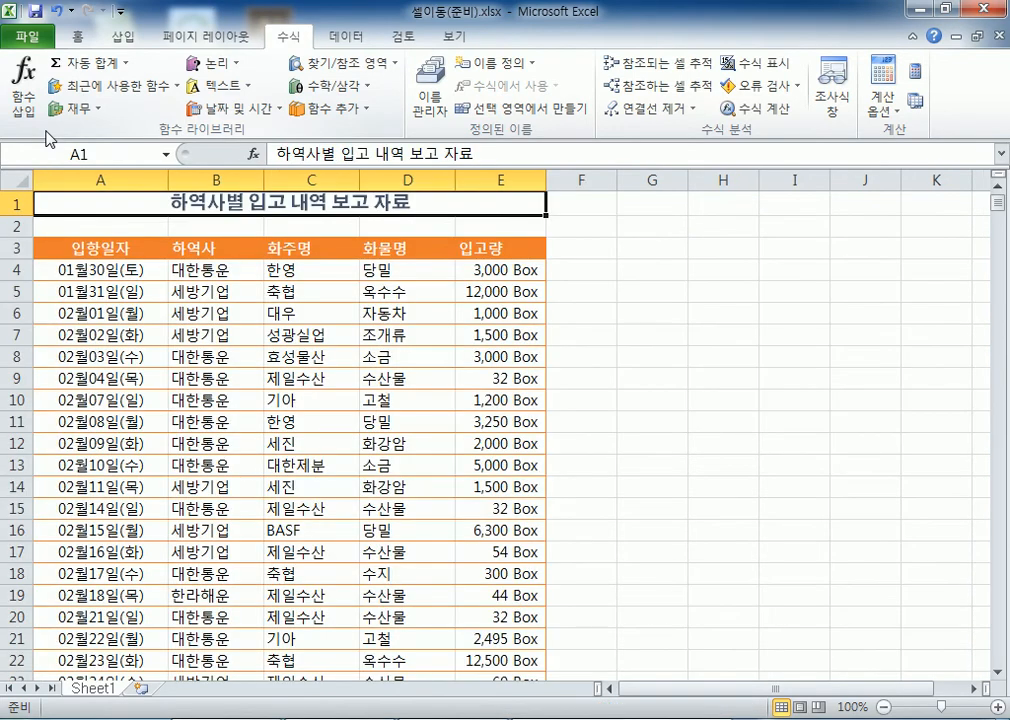
pyautogui.press('Down')
pyautogui.press('Down')
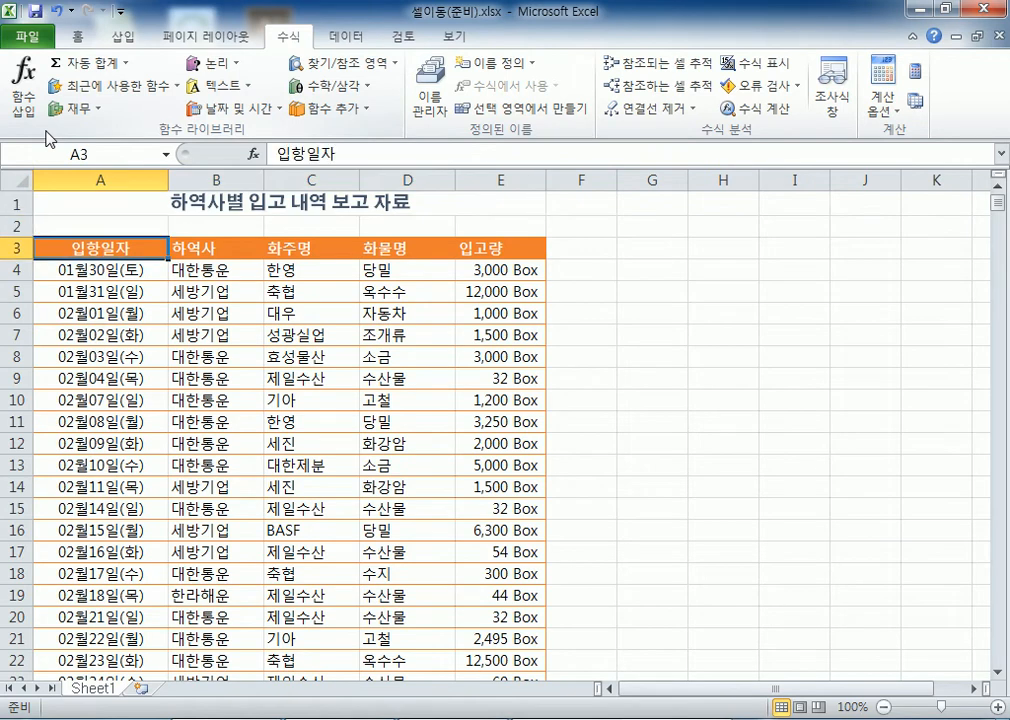
# Try selecting title A1, cells A3:C3, row 2 and B5, returning to A3
pyautogui.click(90, 207)
pyautogui.moveTo(79, 250); pyautogui.dragTo(329, 250)
pyautogui.click(18, 226)
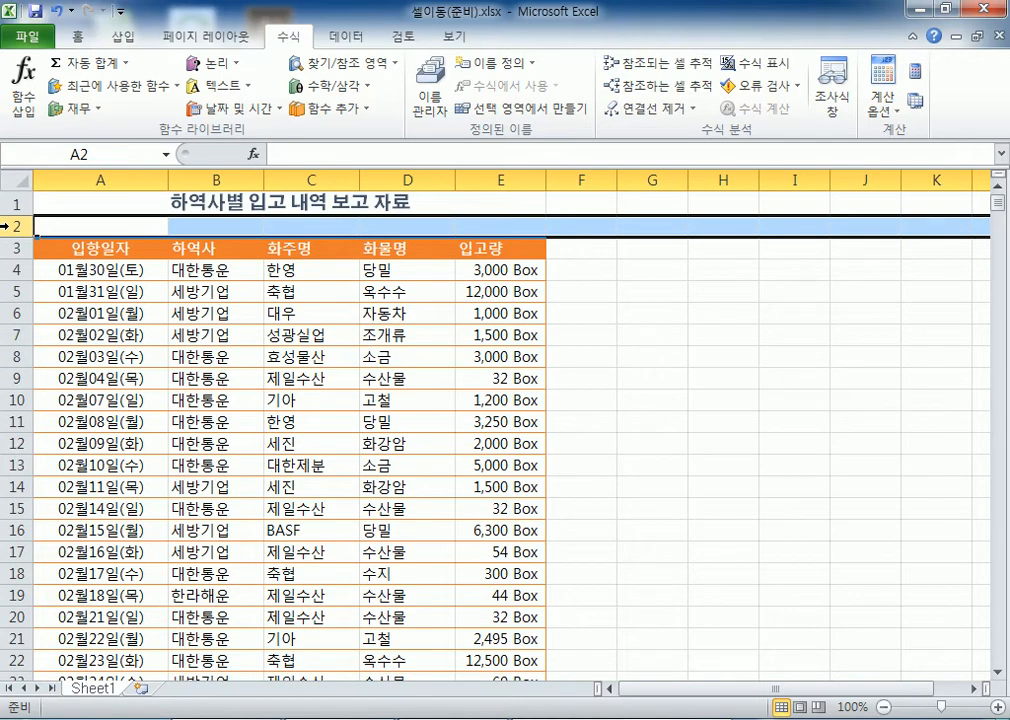
pyautogui.click(36, 203)
pyautogui.click(57, 247)
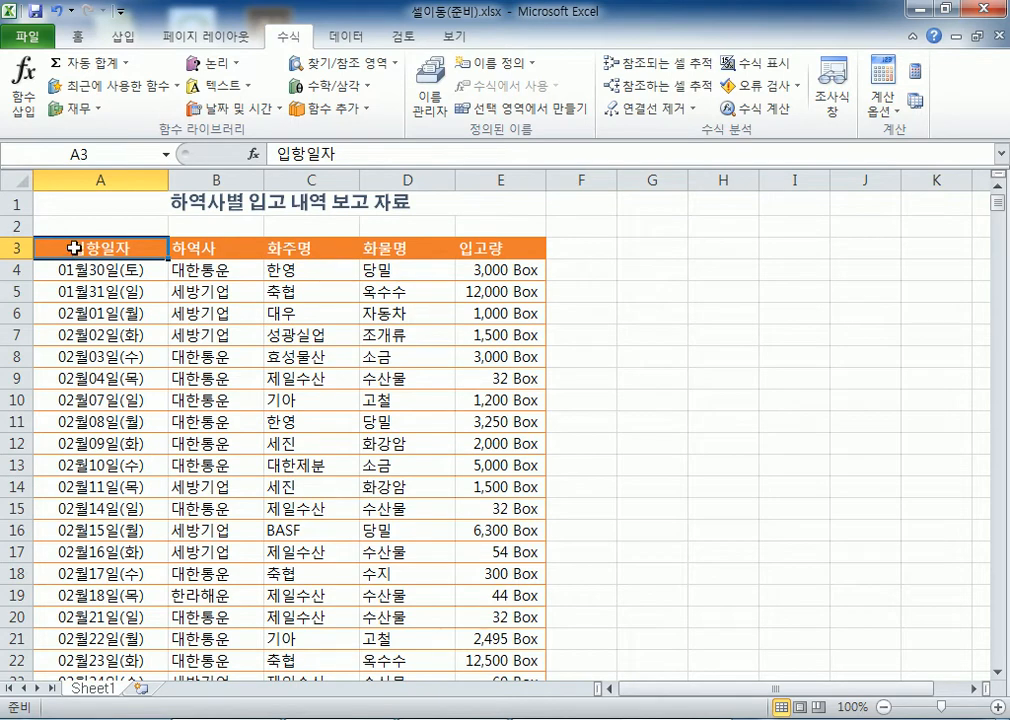
pyautogui.click(203, 289)
pyautogui.click(137, 246)
# Select the whole table A3:E1363 again using Ctrl+Shift shortcuts
pyautogui.hotkey('ctrl', 'shift', 'Right')
pyautogui.hotkey('ctrl', 'shift', 'Down')
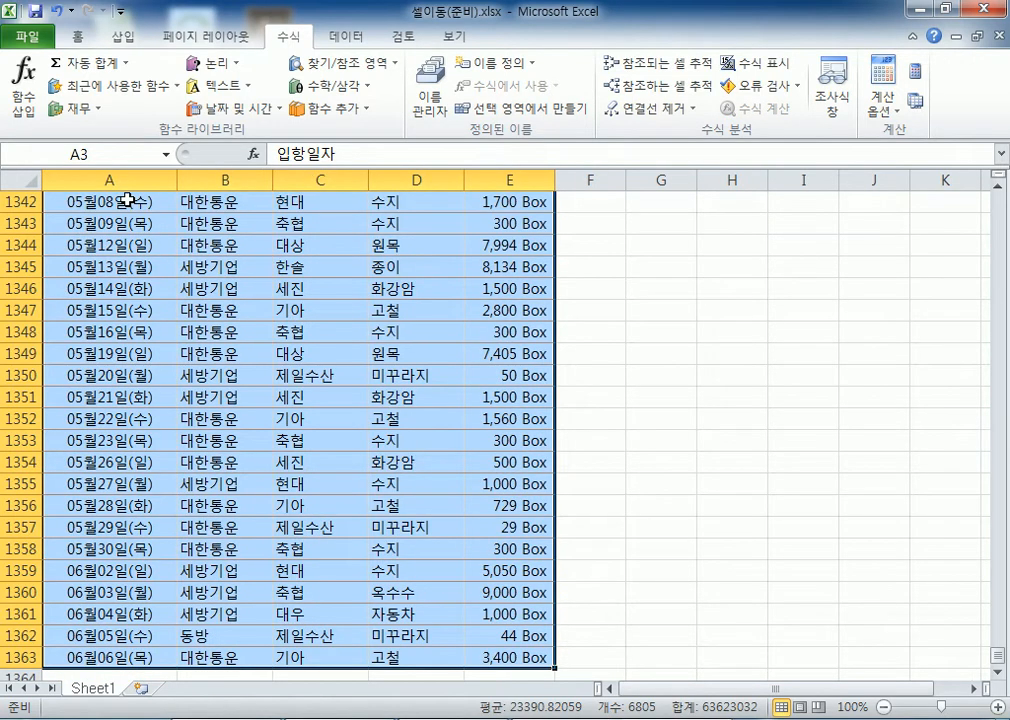
pyautogui.scroll(-3, 133, 500)
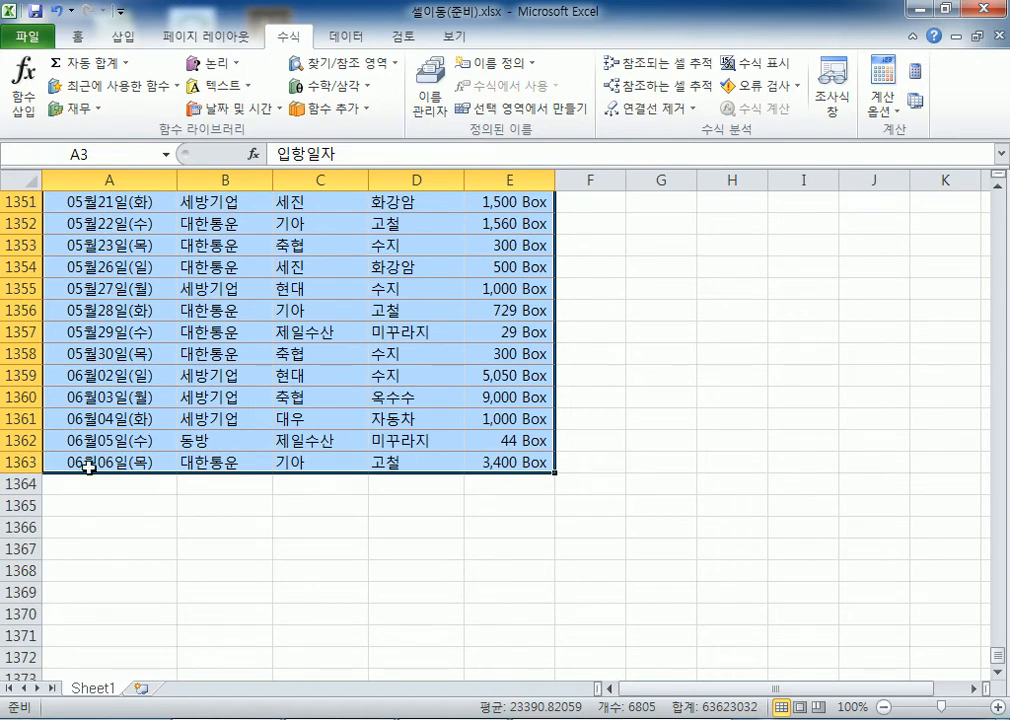
# Centre-align the selected A3:E1363 cells, then select title A1 and move to A3
pyautogui.click(77, 36)
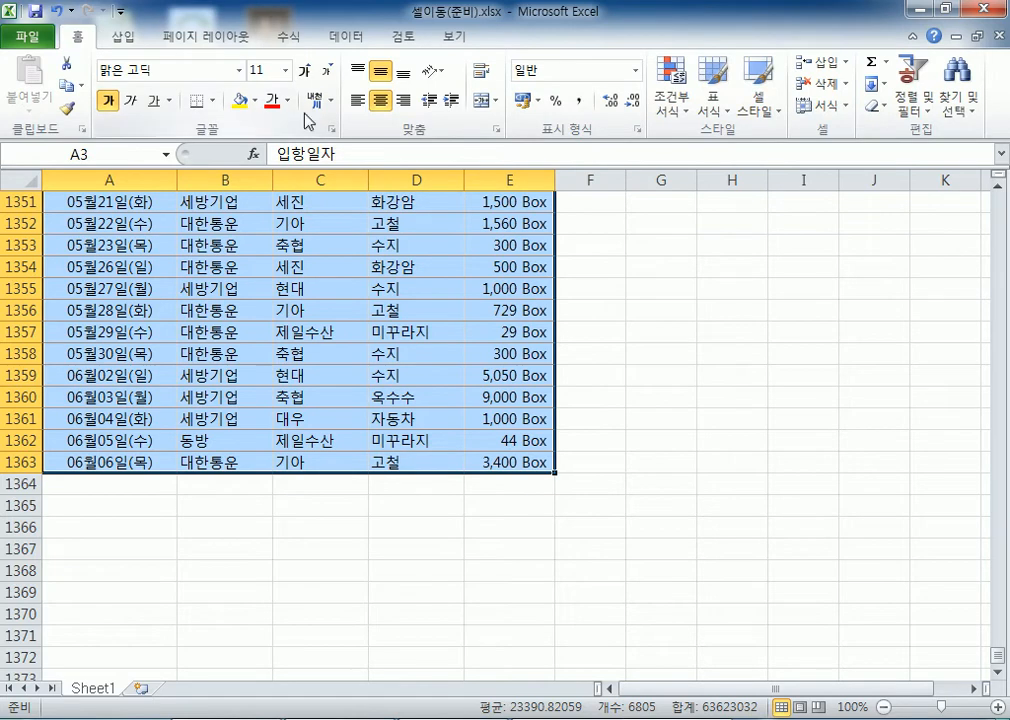
pyautogui.click(356, 101)
pyautogui.click(380, 100)
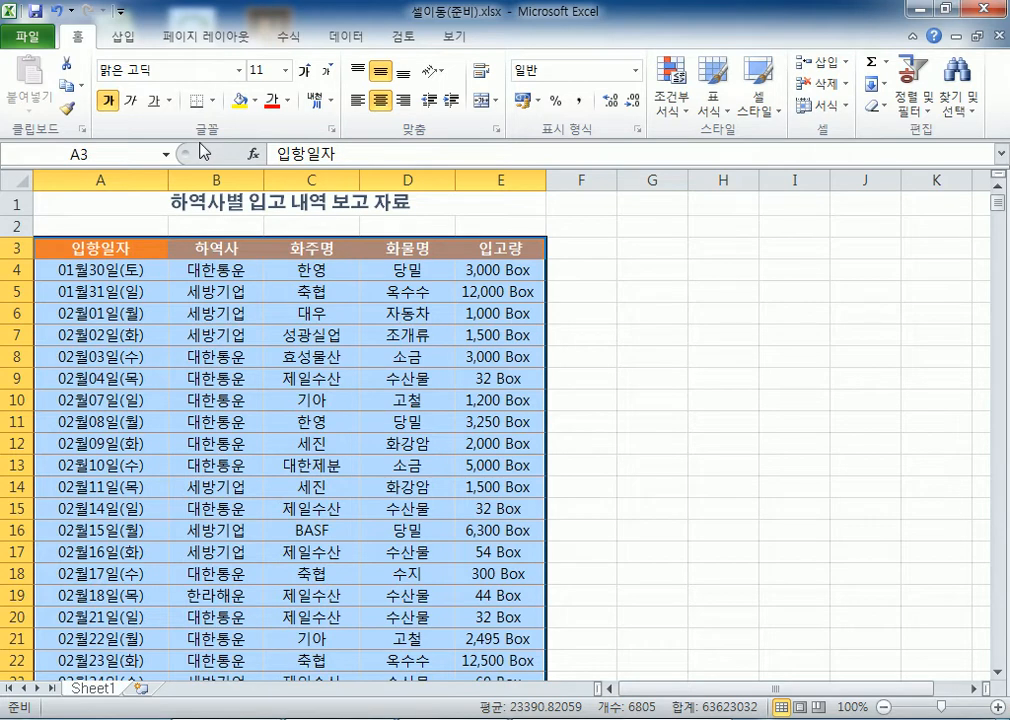
pyautogui.click(187, 198)
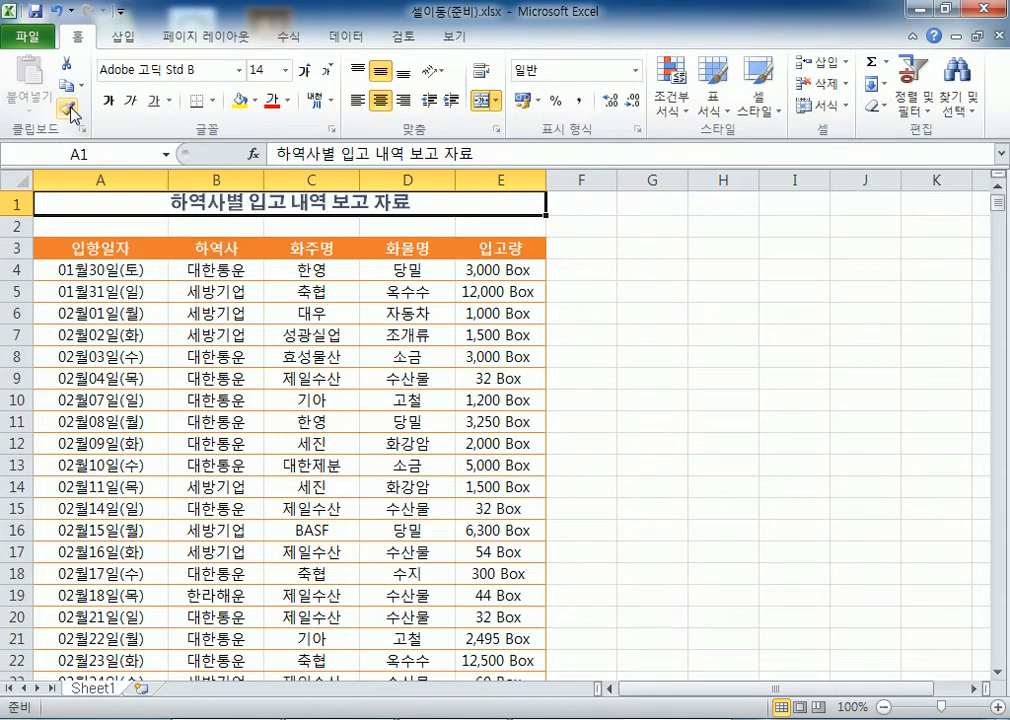
pyautogui.press('Down')
pyautogui.press('Down')
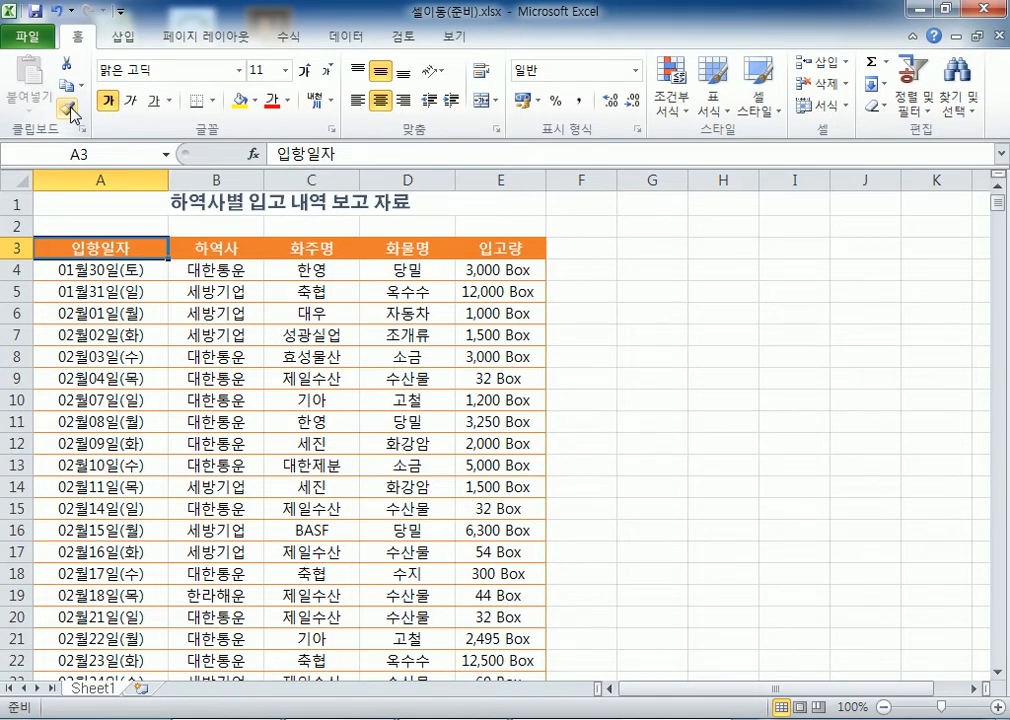
pyautogui.hotkey('ctrl', 'shift', 'End')
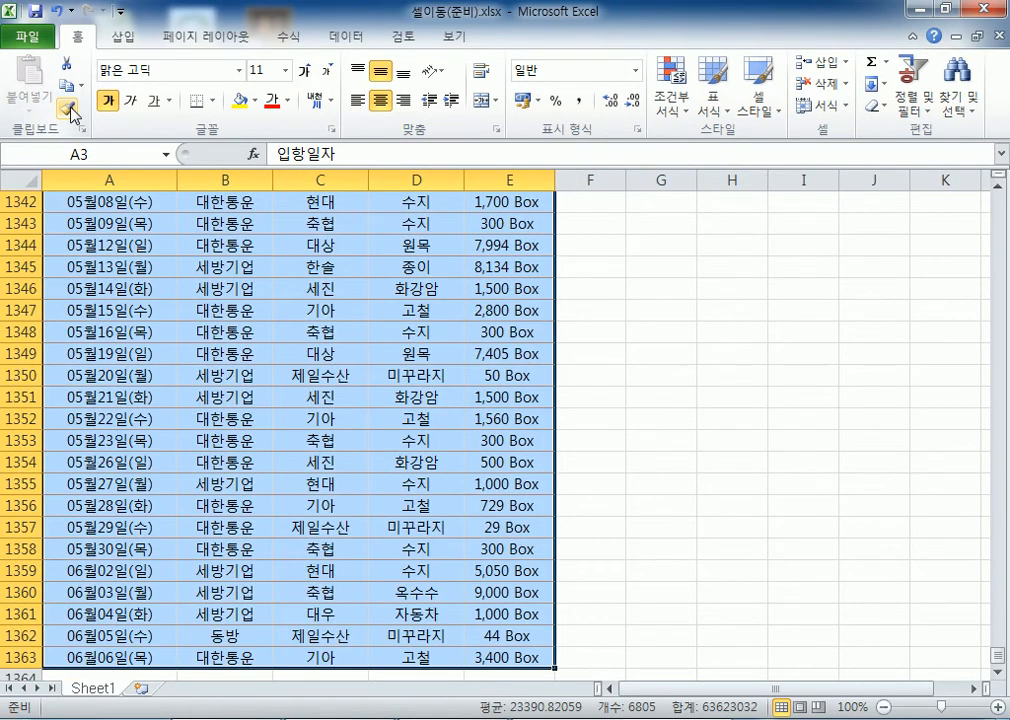
pyautogui.press('Right')
pyautogui.press('Left')
pyautogui.hotkey('ctrl', 'Down')
pyautogui.press('Right')
pyautogui.press('Right')
pyautogui.press('Right')
pyautogui.press('Right')
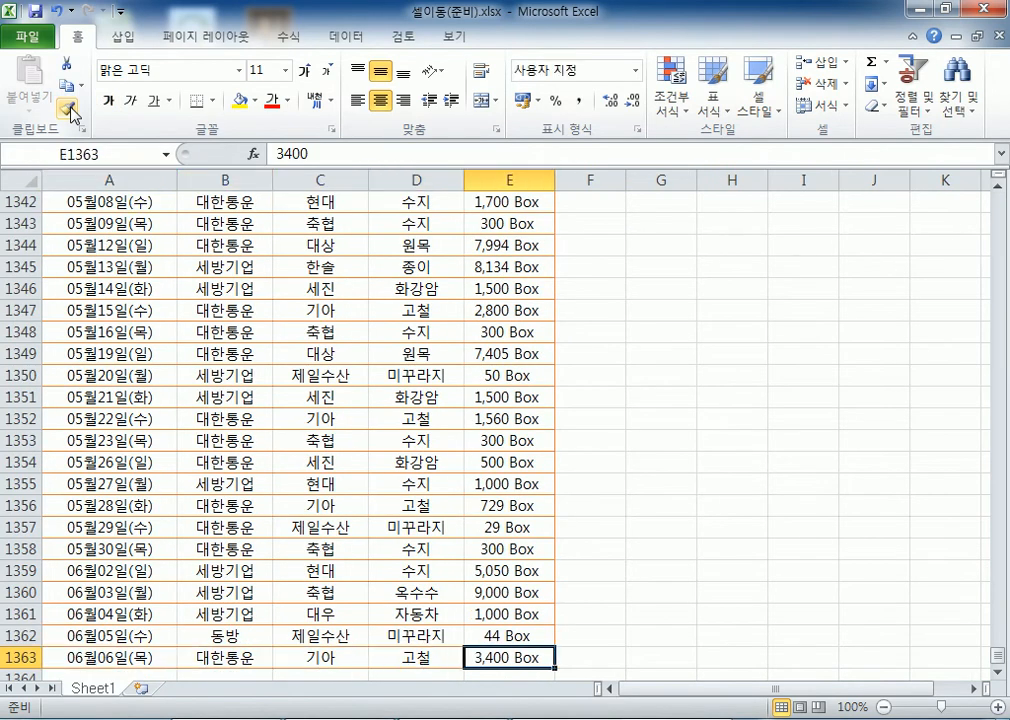
pyautogui.hotkey('ctrl', 'shift', 'Left')
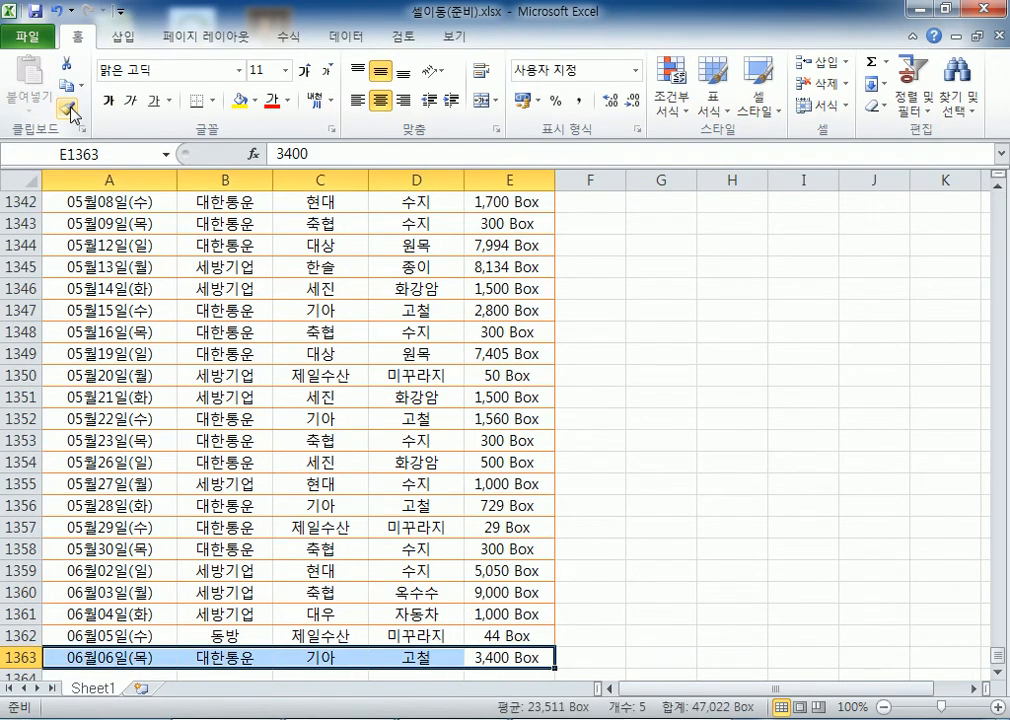
pyautogui.hotkey('ctrl', 'shift', 'Up')
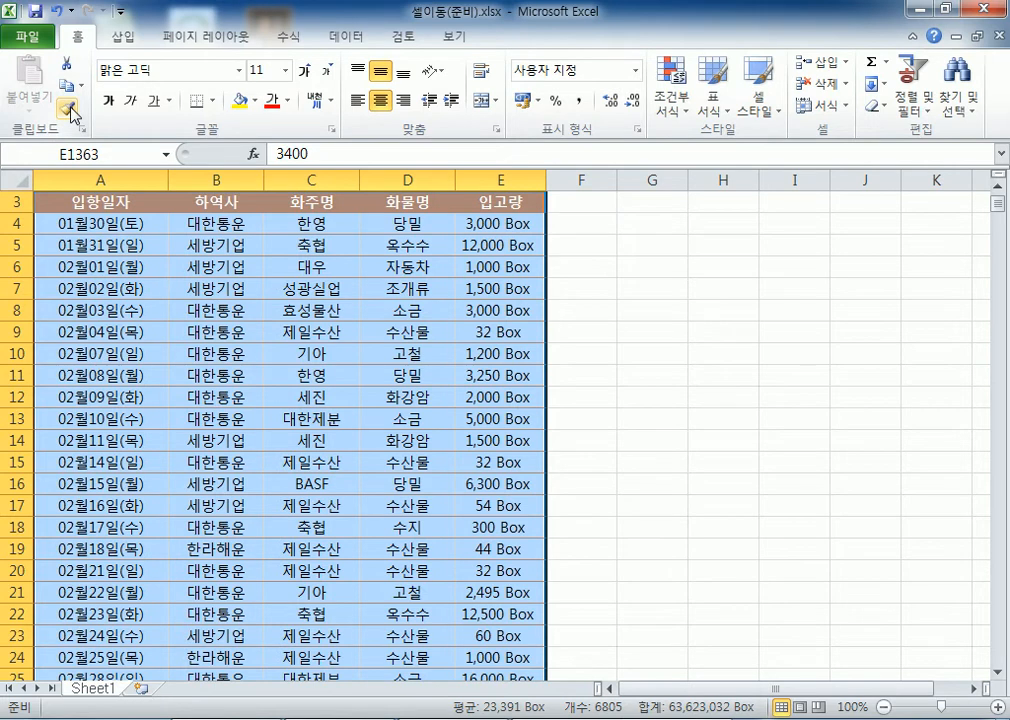
pyautogui.hotkey('ctrl', 'shift', 'Right')
pyautogui.hotkey('ctrl', 'shift', 'Down')
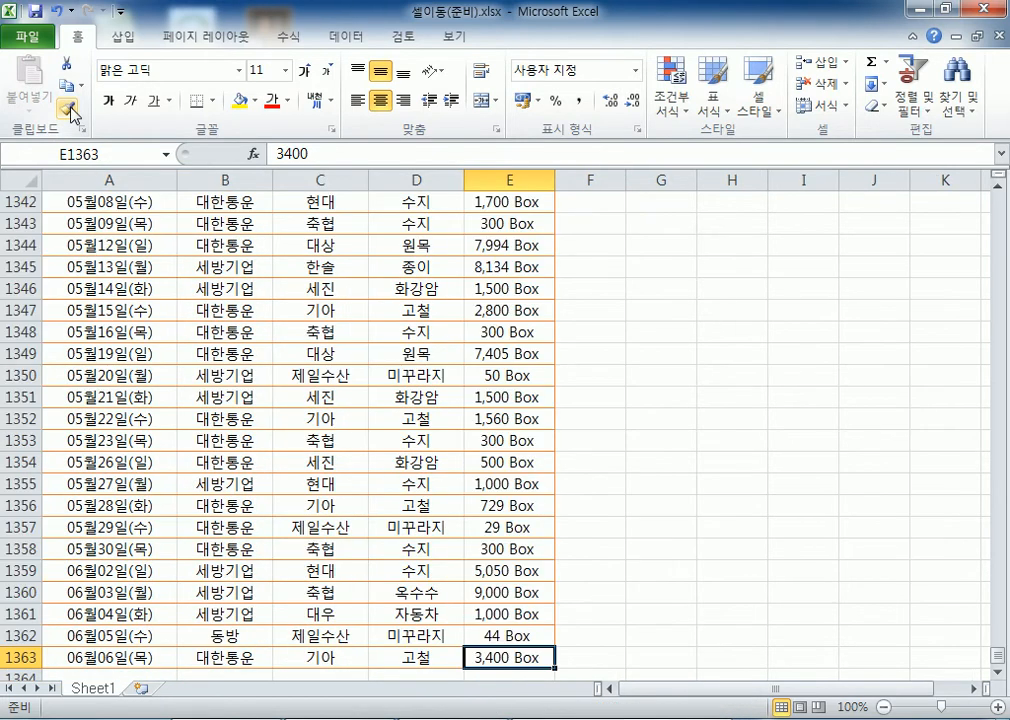
pyautogui.hotkey('ctrl', 'Home')
pyautogui.press('Down')
pyautogui.press('Down')
pyautogui.hotkey('ctrl', 'shift', 'End')
pyautogui.hotkey('ctrl', 'shift', 'Left')
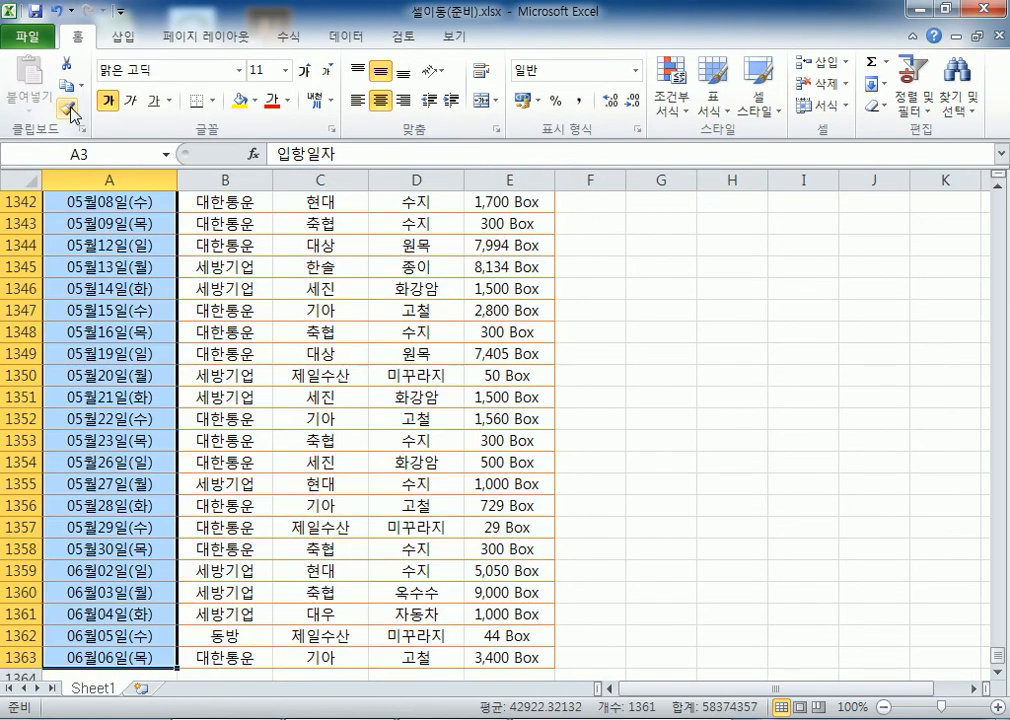
pyautogui.hotkey('ctrl', 'shift', 'Up')
pyautogui.press('Down')
pyautogui.press('Up')
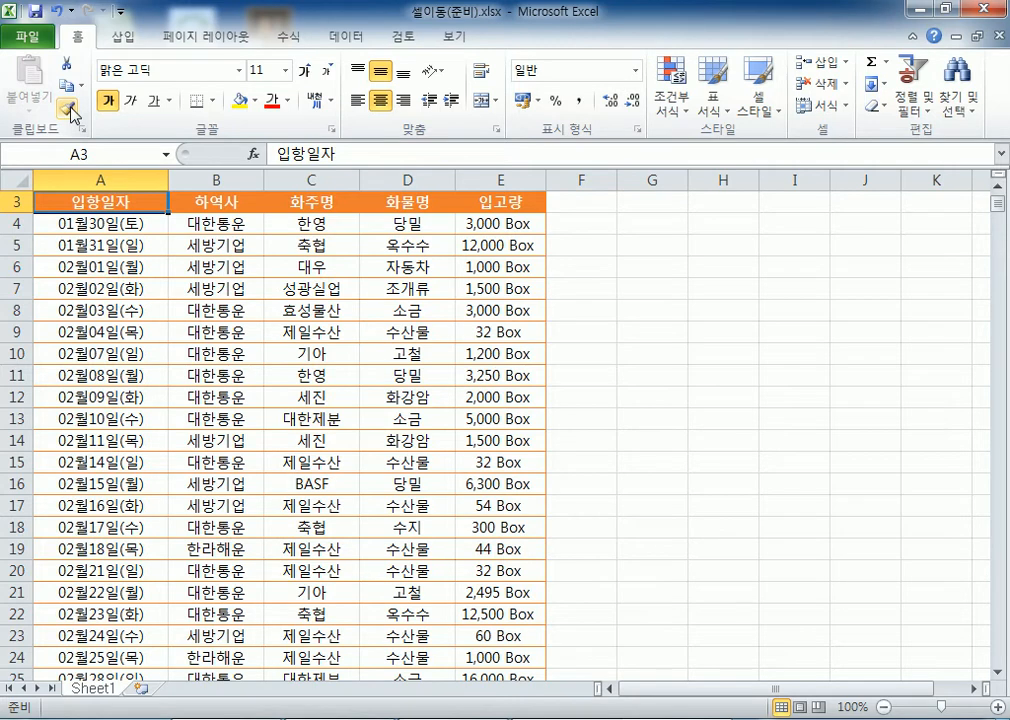
pyautogui.hotkey('ctrl', 'End')
pyautogui.click(346, 36)
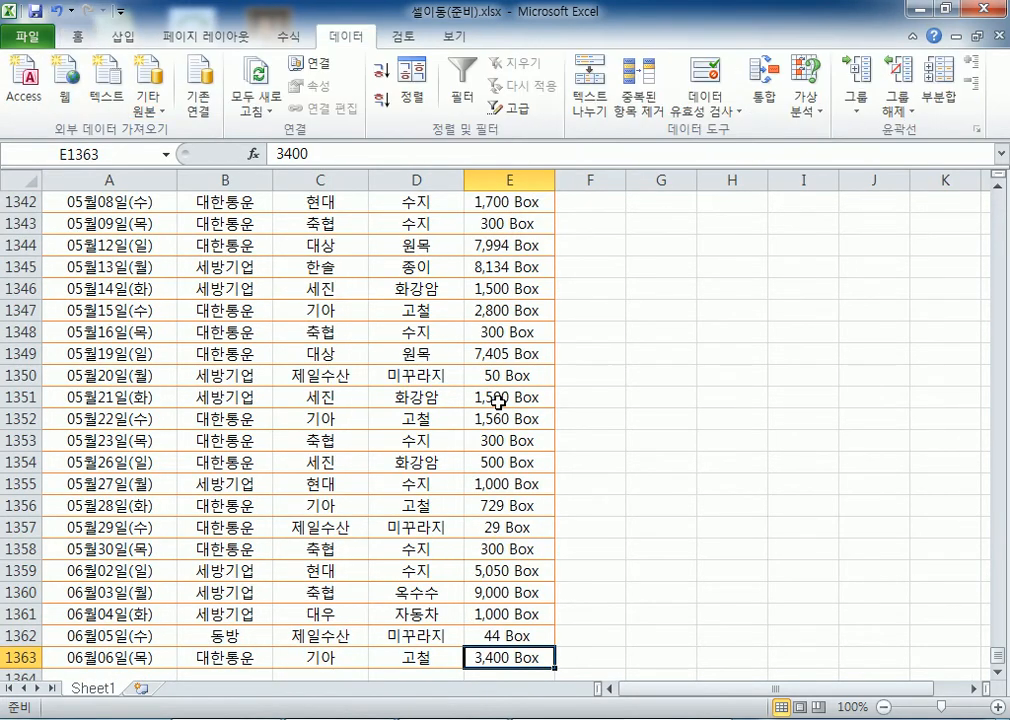
pyautogui.scroll(-4, 462, 395)
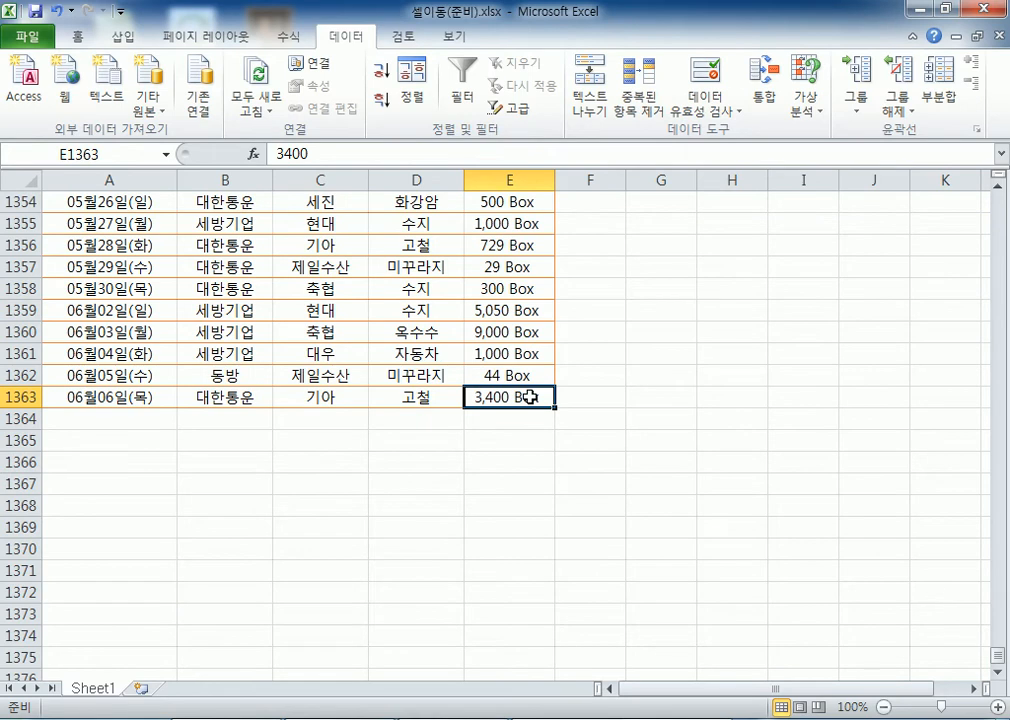
pyautogui.hotkey('ctrl', 'Home')
pyautogui.press('Down')
pyautogui.press('Down')
pyautogui.press('Down')
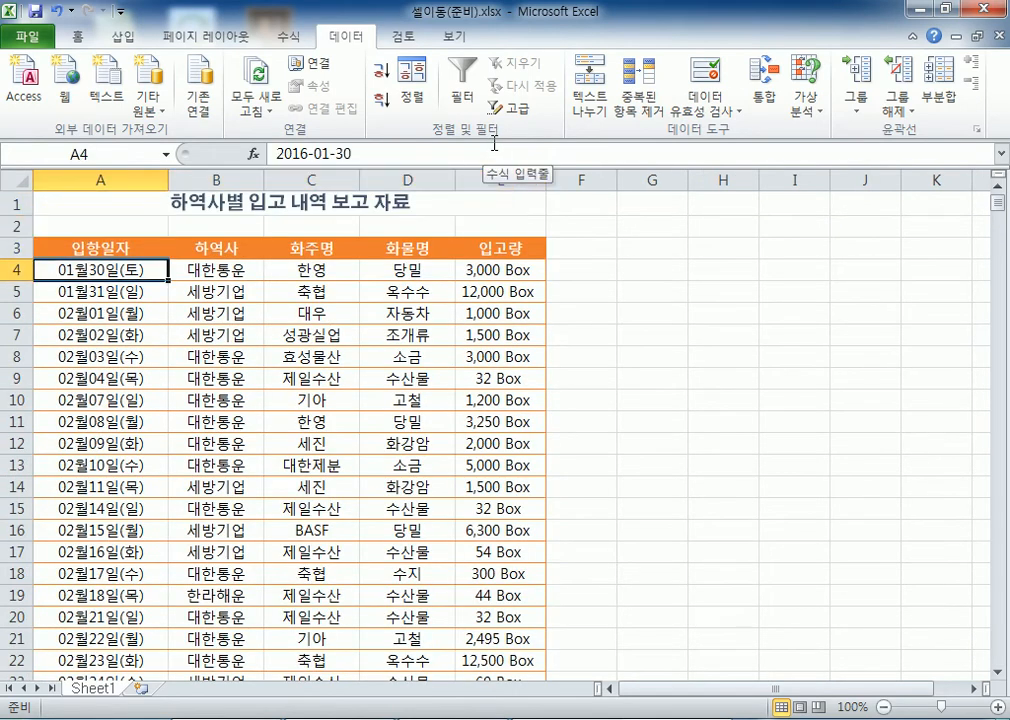
pyautogui.press('Down')
pyautogui.press('Right')
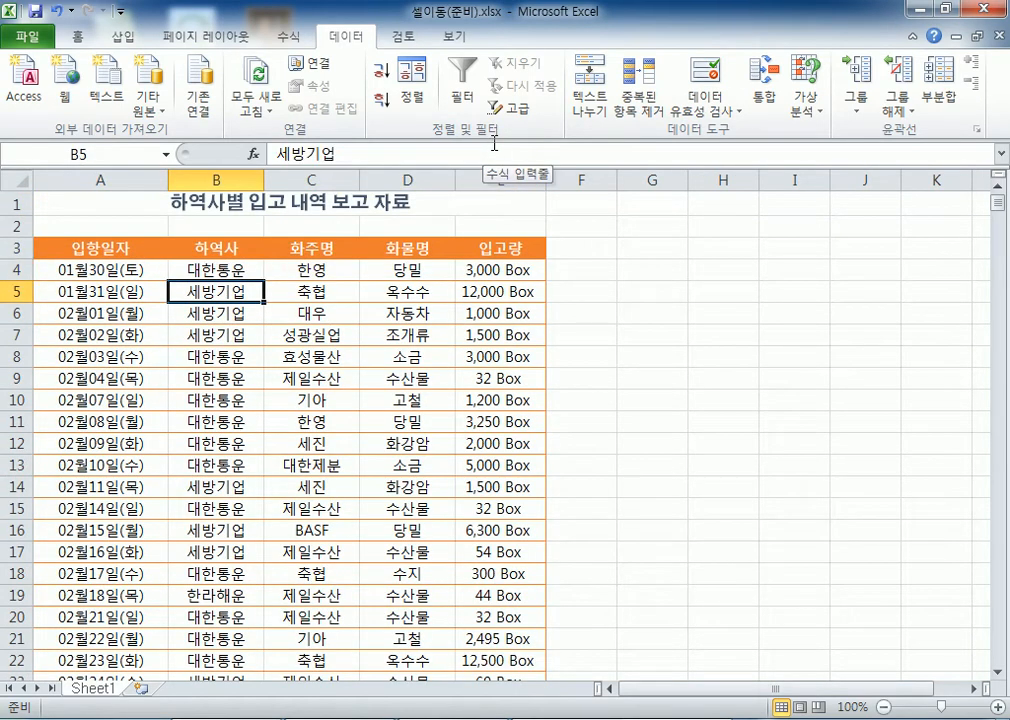
pyautogui.click(492, 178)
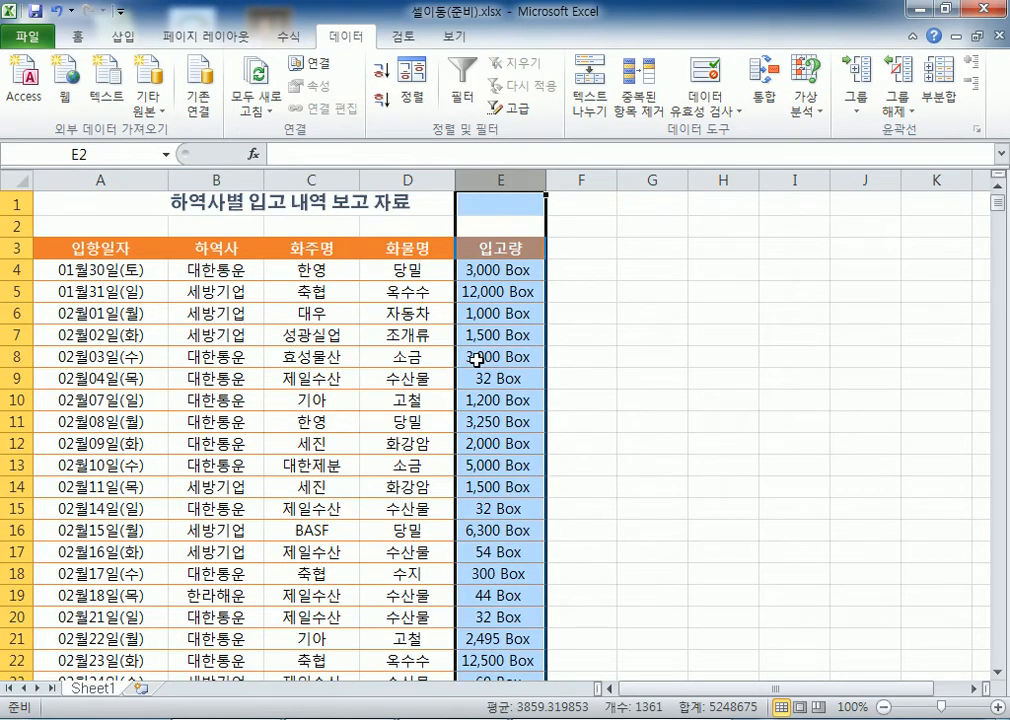
pyautogui.click(189, 313)
pyautogui.moveTo(140, 289); pyautogui.dragTo(345, 394)
pyautogui.click(140, 335)
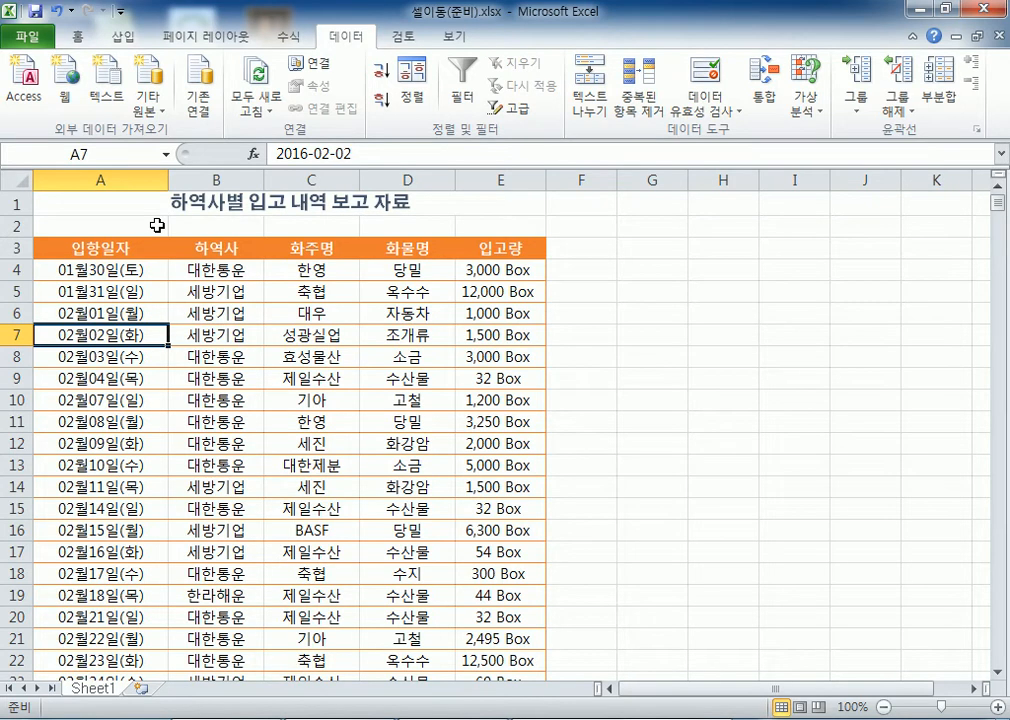
pyautogui.hotkey('ctrl', 'End')
pyautogui.scroll(-2, 510, 385)
pyautogui.scroll(-3, 510, 385)
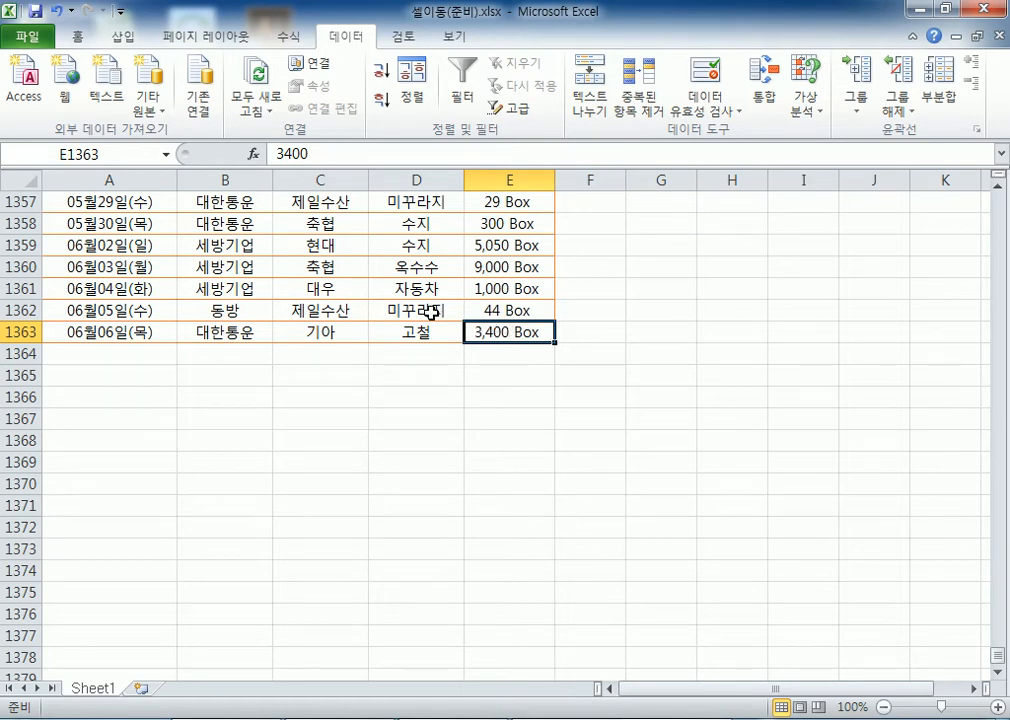
pyautogui.moveTo(150, 245); pyautogui.dragTo(410, 332)
pyautogui.click(497, 332)
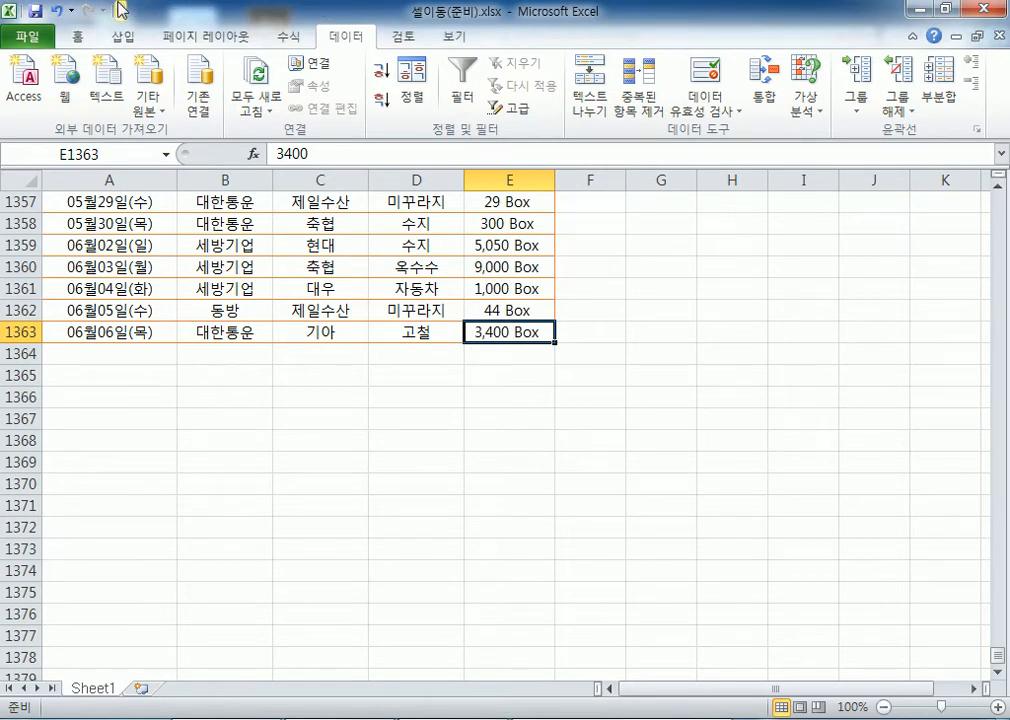
# Restore the Excel window, insert Sheet2, then maximize the window again
pyautogui.click(940, 9)
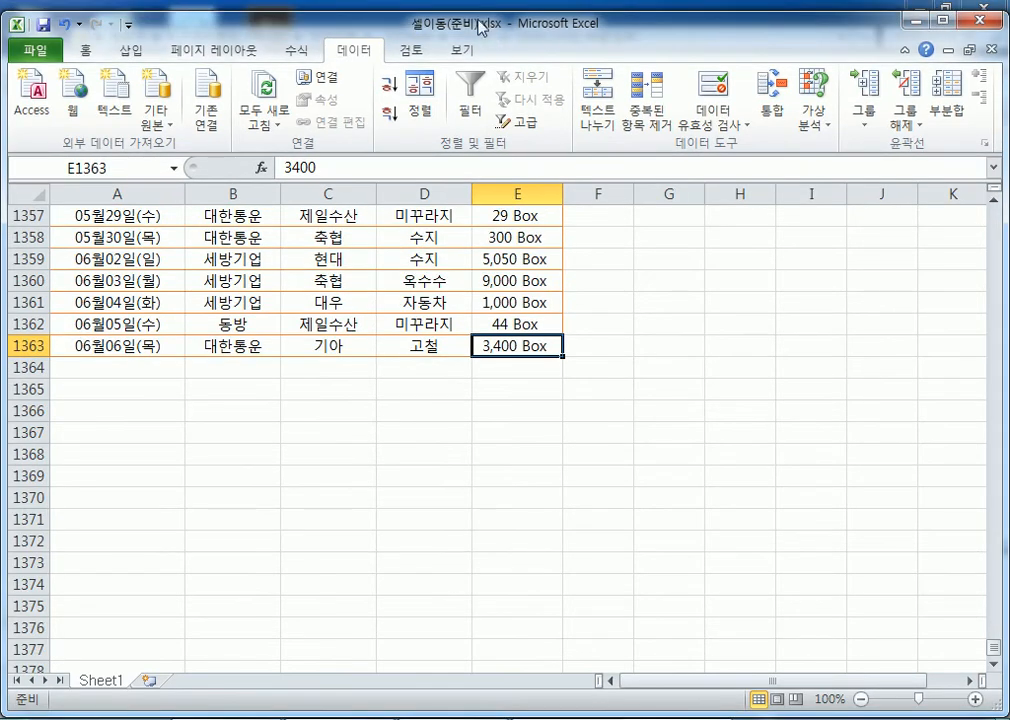
pyautogui.moveTo(480, 32)
pyautogui.mouseDown()
pyautogui.moveTo(462, 277)
pyautogui.moveTo(462, 29)
pyautogui.mouseUp()
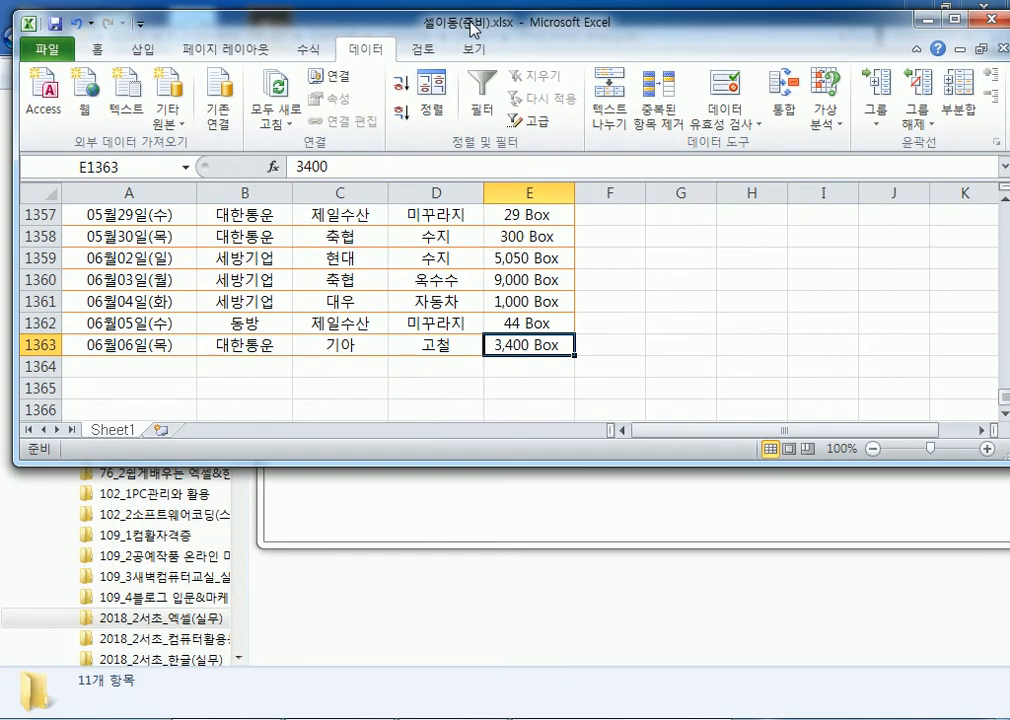
pyautogui.click(162, 434)
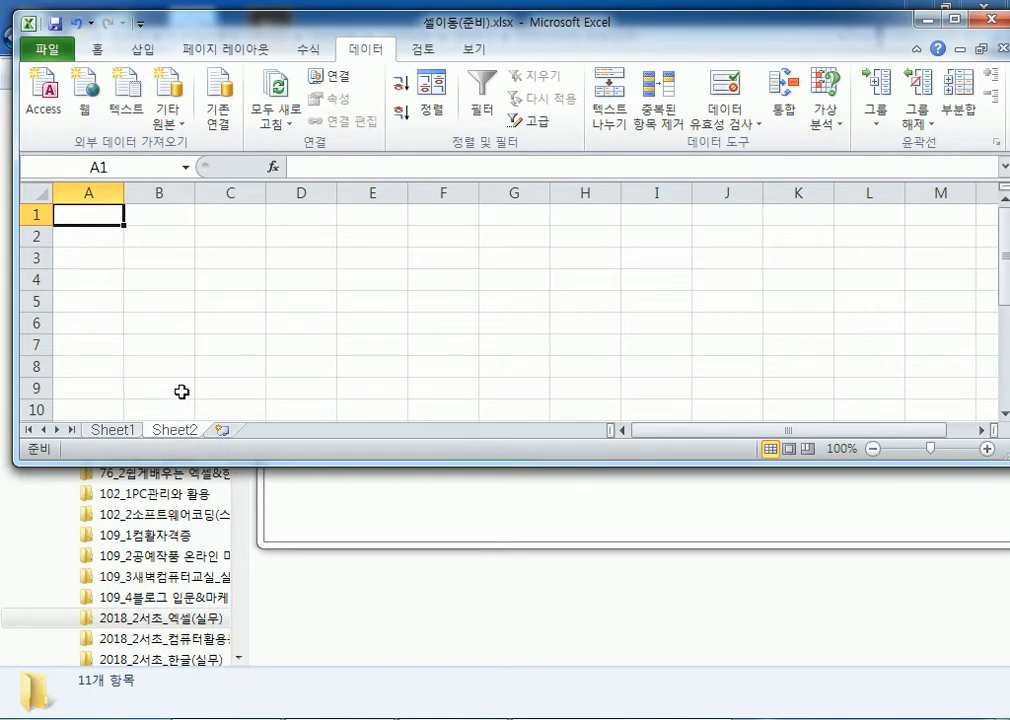
pyautogui.doubleClick(221, 31)
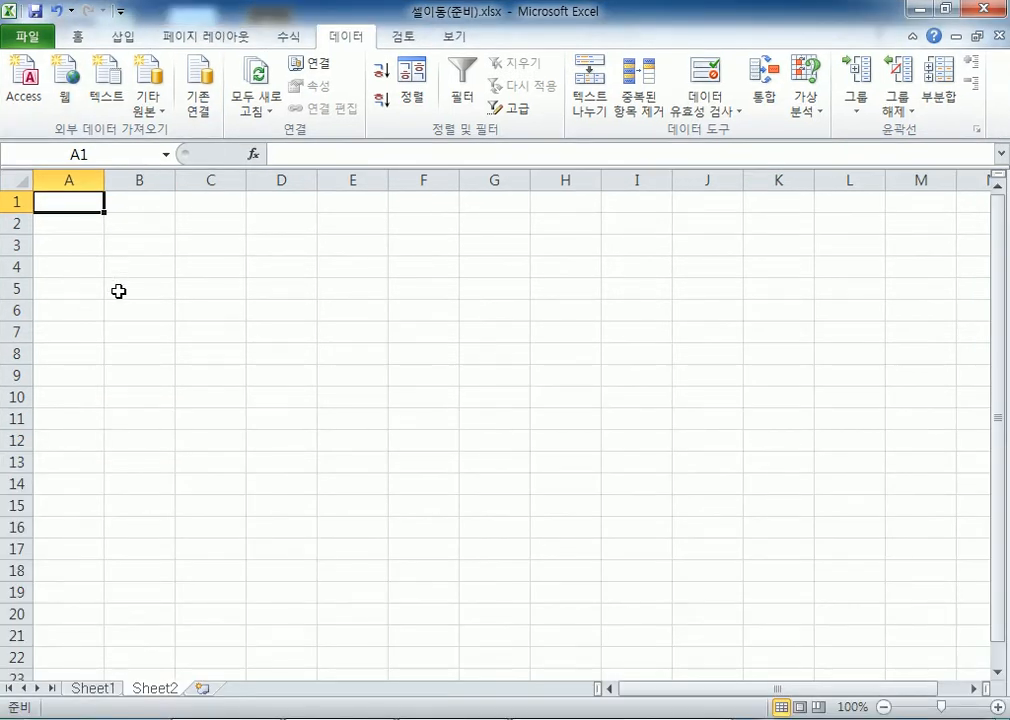
pyautogui.scroll(3, 118, 291)
# In Notepad, type the lines DATA(데이터) and Information(정보) below the notes
pyautogui.hotkey('alt', 'Tab')
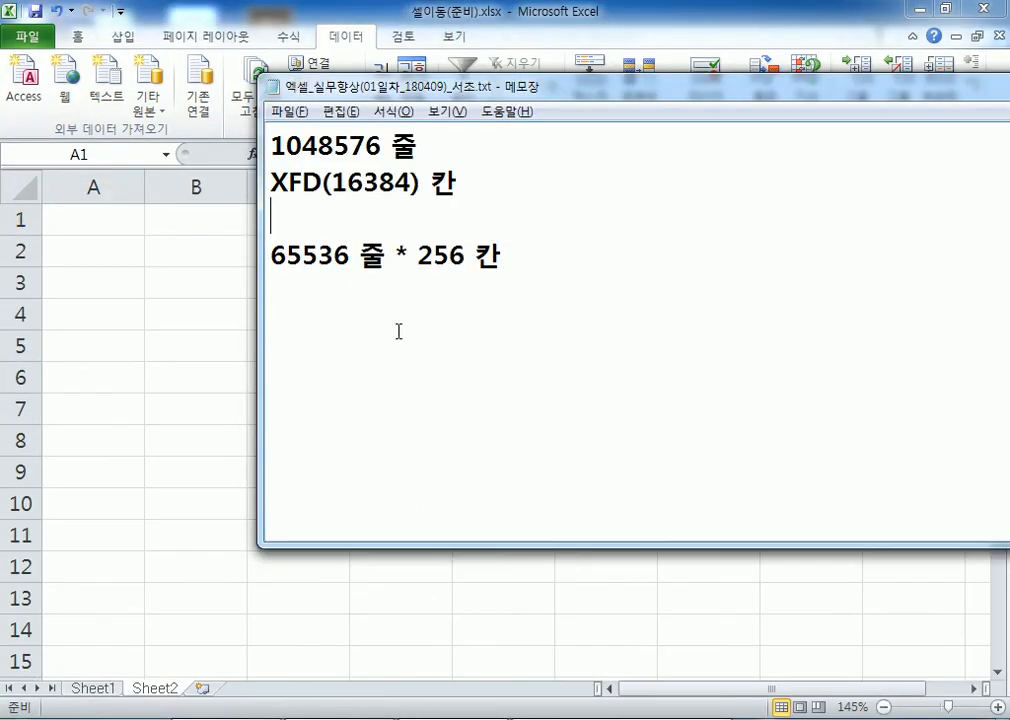
pyautogui.click(356, 322)
pyautogui.moveTo(483, 86); pyautogui.dragTo(427, 16)
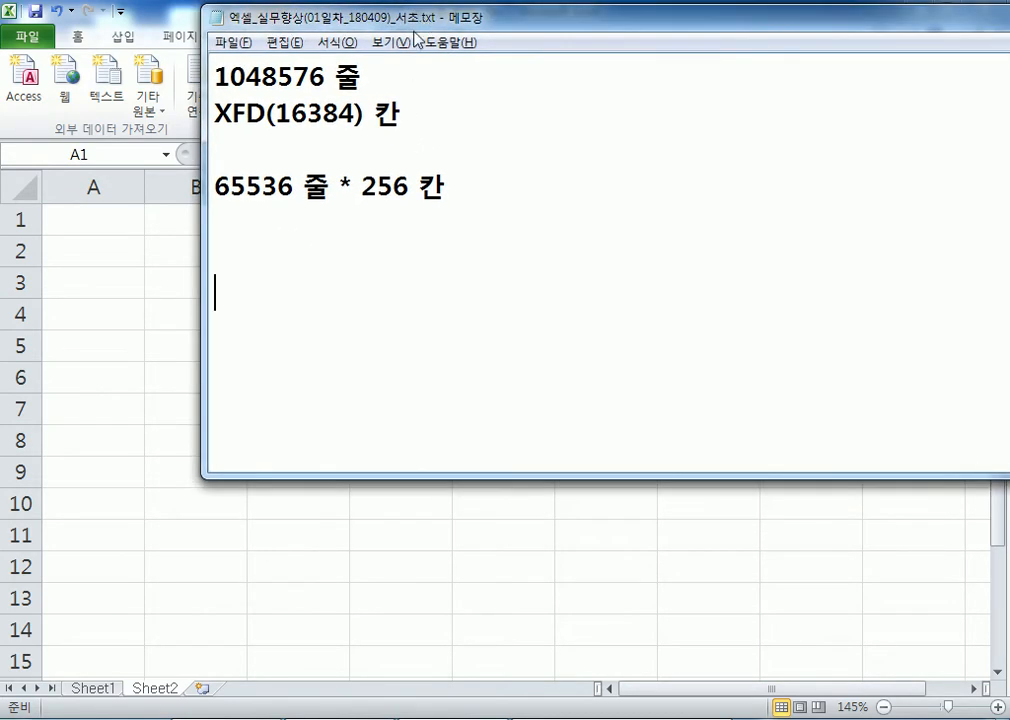
pyautogui.write('epdl')
pyautogui.press('BackSpace')
pyautogui.press('BackSpace')
pyautogui.press('BackSpace')
pyautogui.press('BackSpace')
pyautogui.write('DATA(데이터)')
pyautogui.press('Return')
pyautogui.write('In')
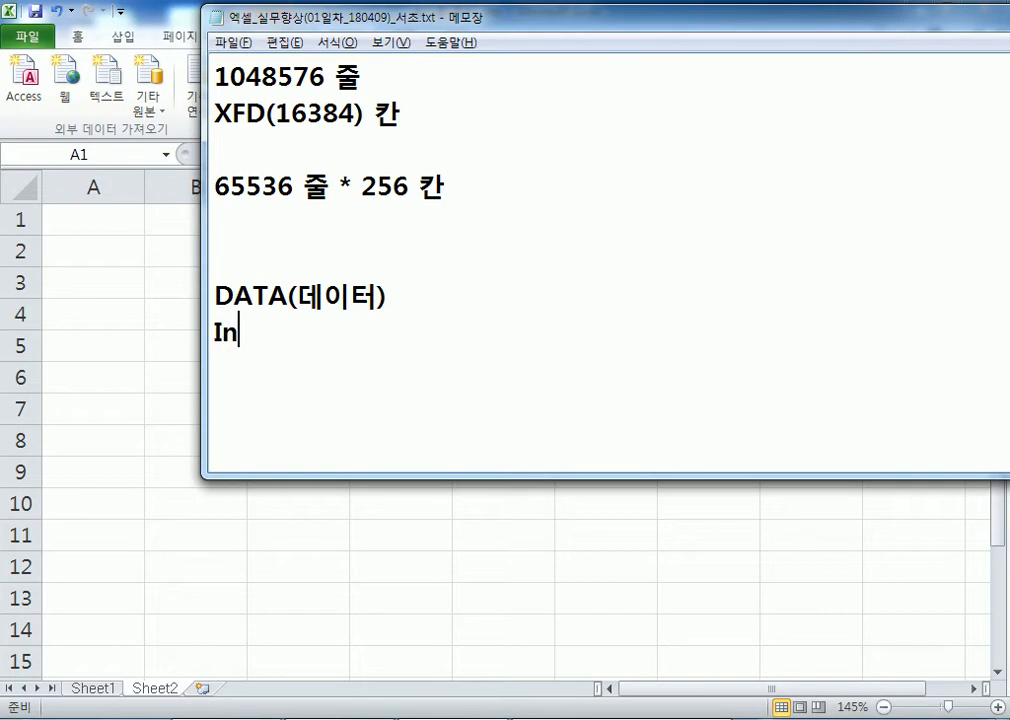
pyautogui.write('formatio')
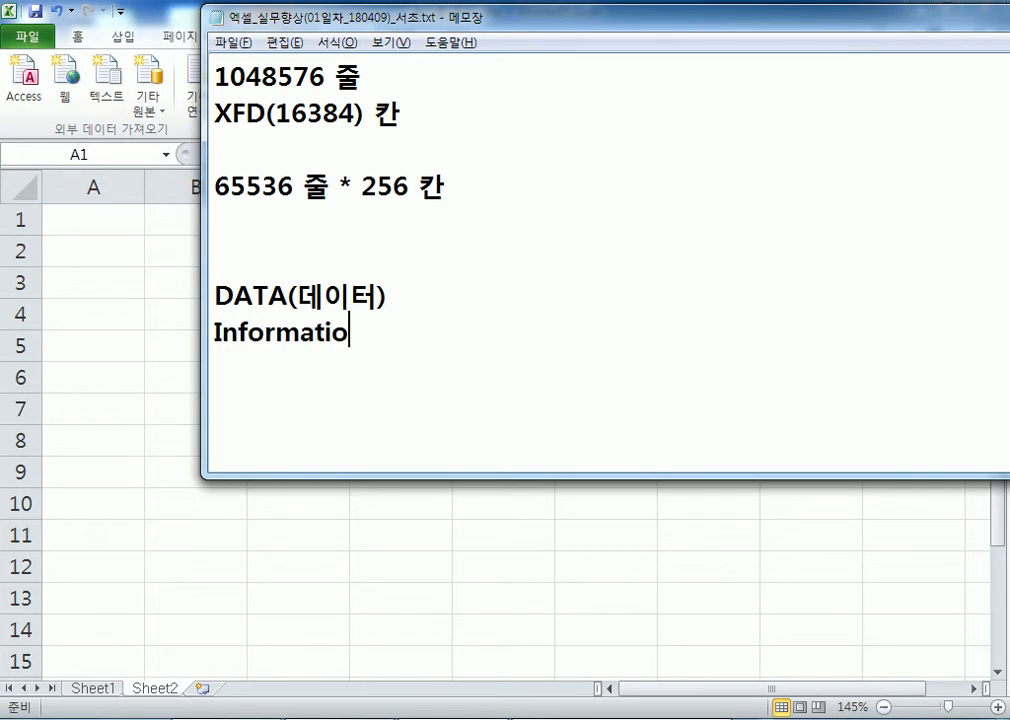
pyautogui.write('n(정보)')
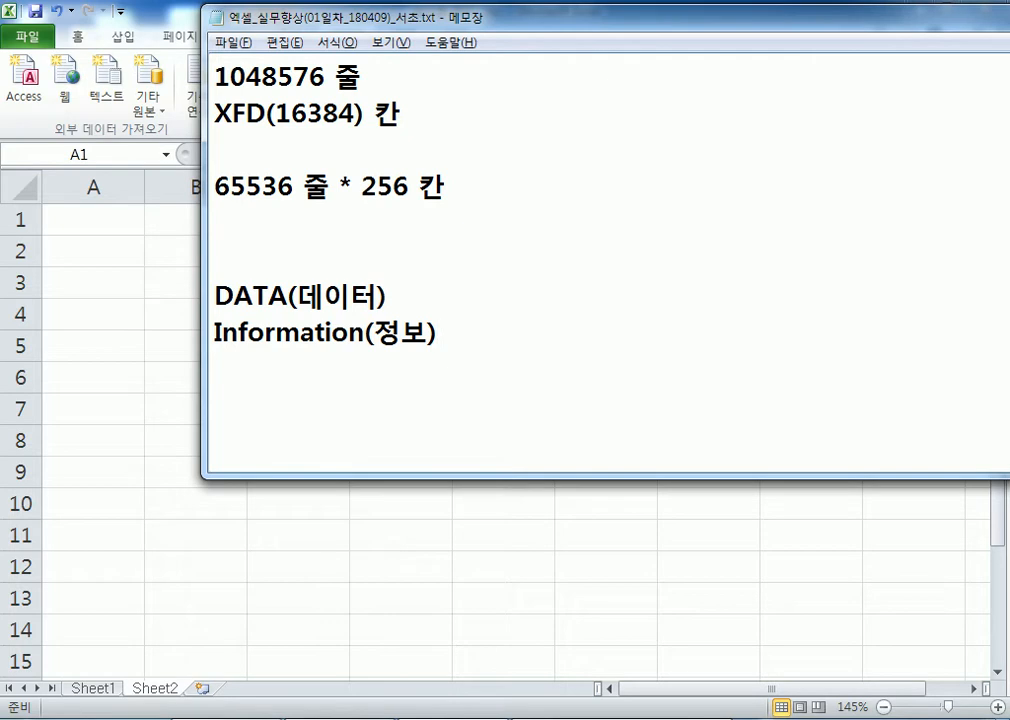
# Insert ", 자료" so the first line reads DATA(데이터, 자료)
pyautogui.press('Up')
pyautogui.press('Left')
pyautogui.write(', 자료')
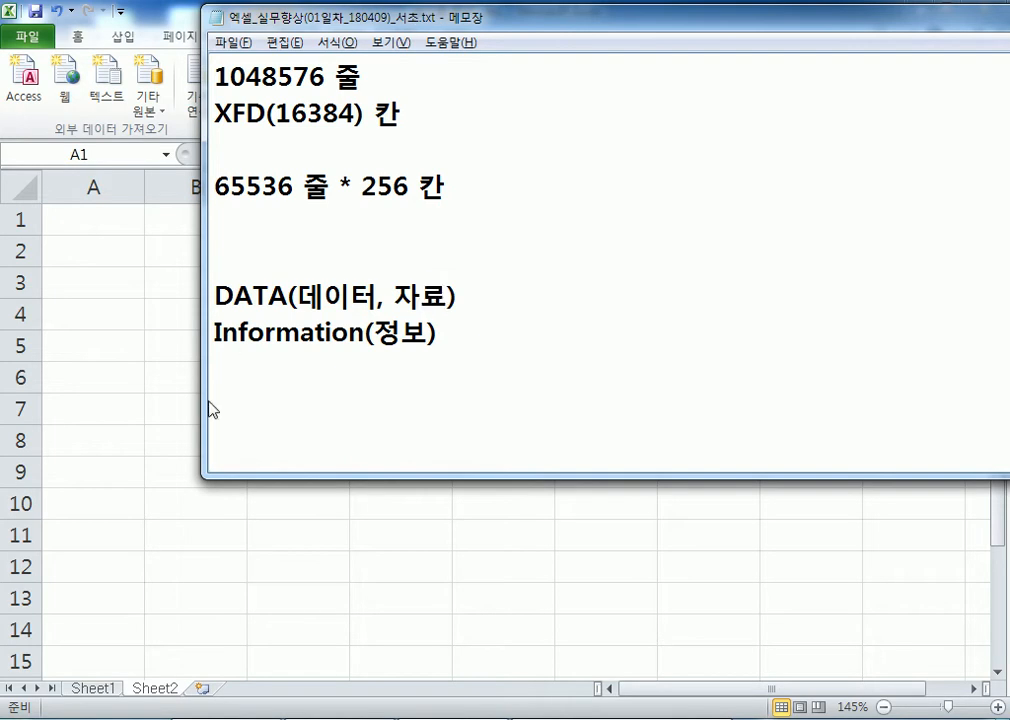
# Return to Sheet1's shipping rows near 1330, select the 대한통운 cell B1336, then switch back to Notepad
pyautogui.click(72, 688)
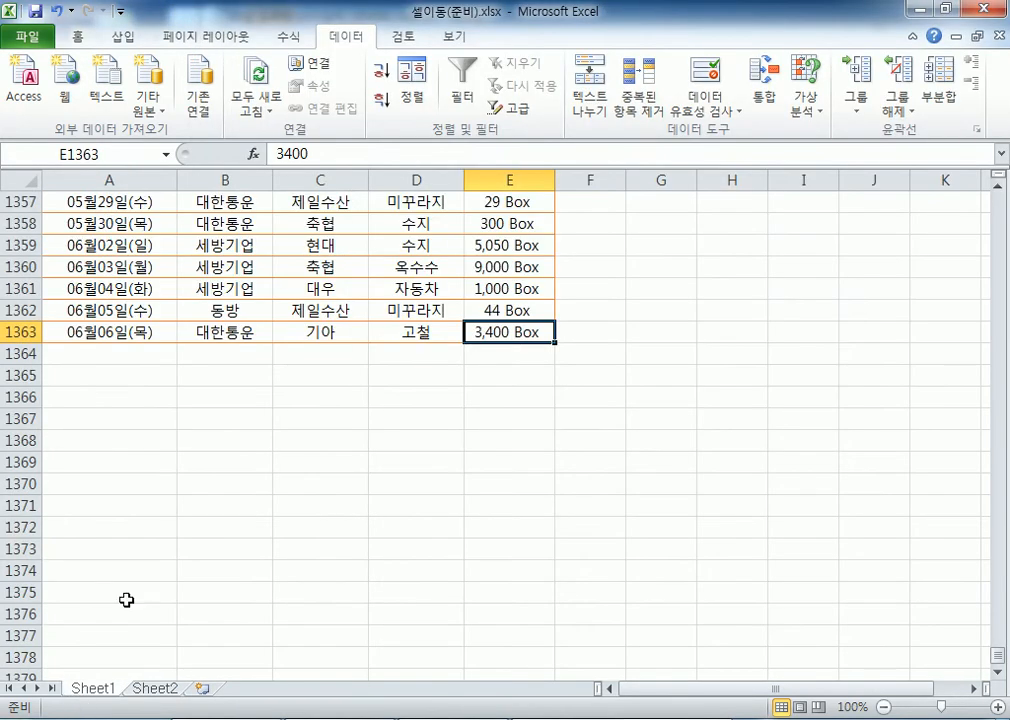
pyautogui.scroll(9, 207, 333)
pyautogui.click(246, 338)
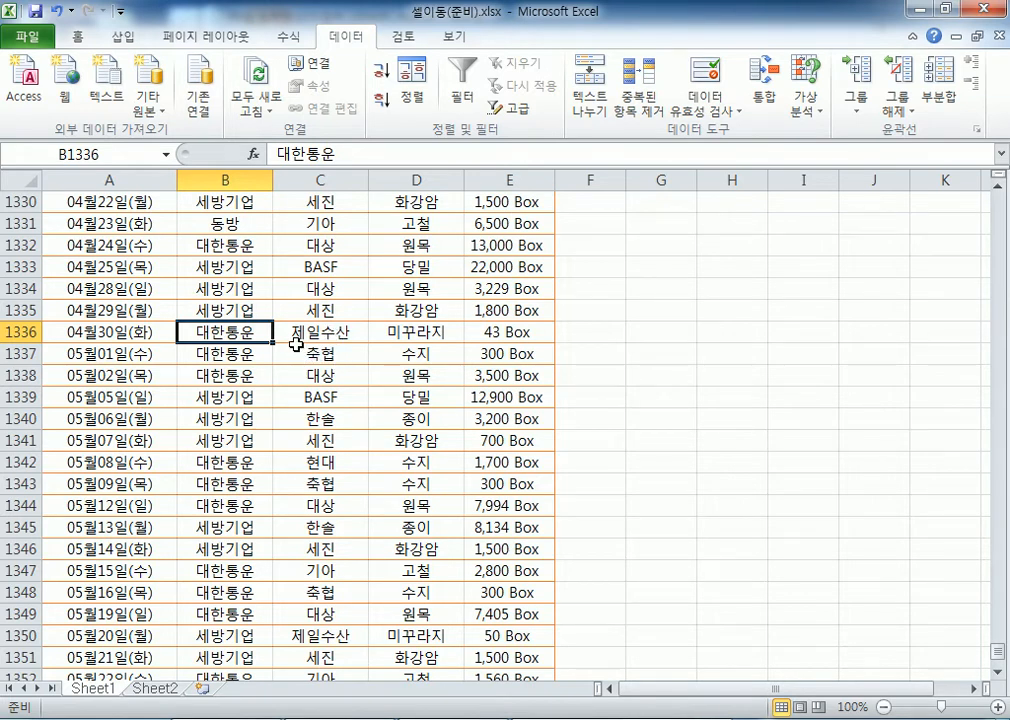
pyautogui.hotkey('alt', 'Tab')
# On a new line under Information(정보), type '자료를 가공, 분석, 분류, 저장, 활용 > 정보' and end the line
pyautogui.press('Return')
pyautogui.write('자료')
pyautogui.press('BackSpace')
pyautogui.write('트를 가공, 분')
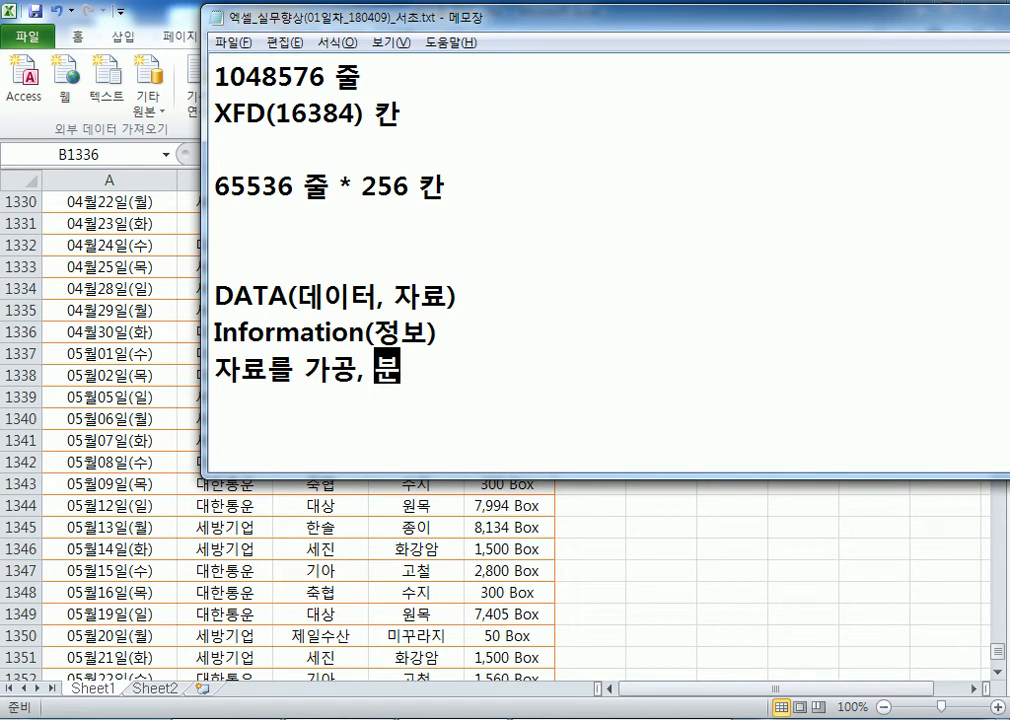
pyautogui.write('석, ')
pyautogui.write('분류,ㅡ')
pyautogui.press('BackSpace')
pyautogui.press('BackSpace')
pyautogui.write('저장')
pyautogui.write(', ')
pyautogui.write('활용')
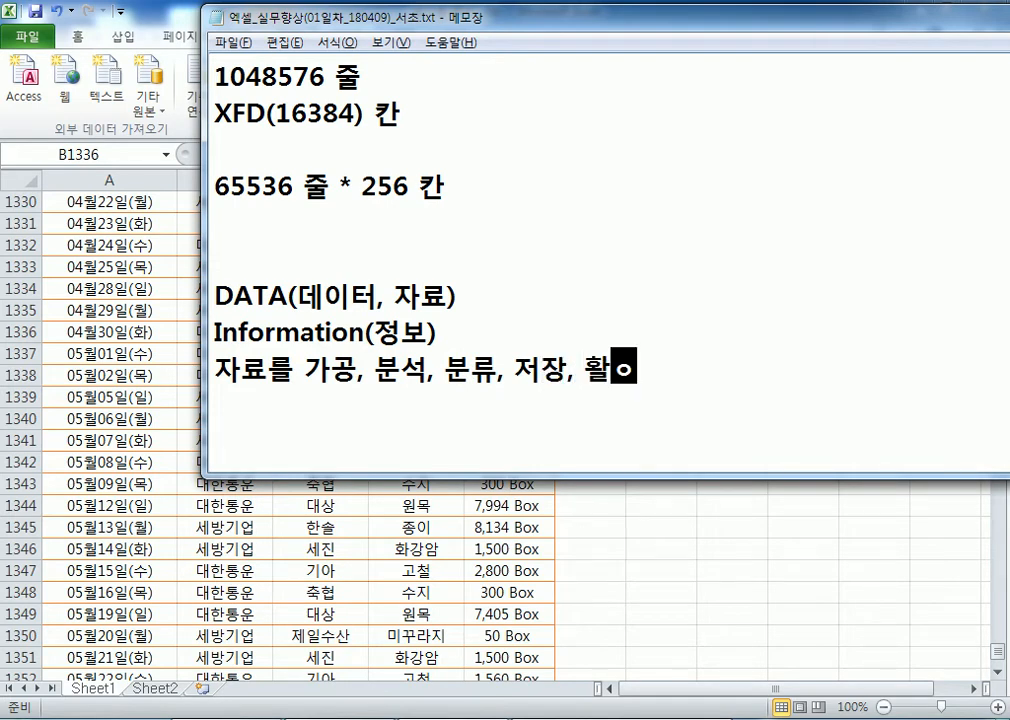
pyautogui.write(' > 정보')
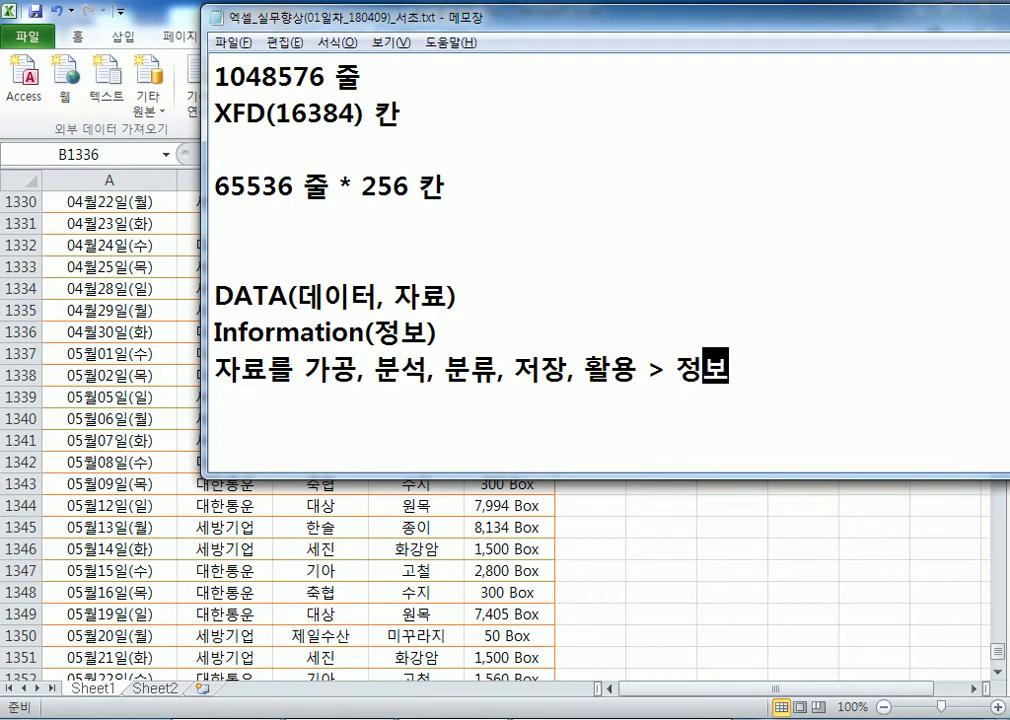
pyautogui.press('Return')
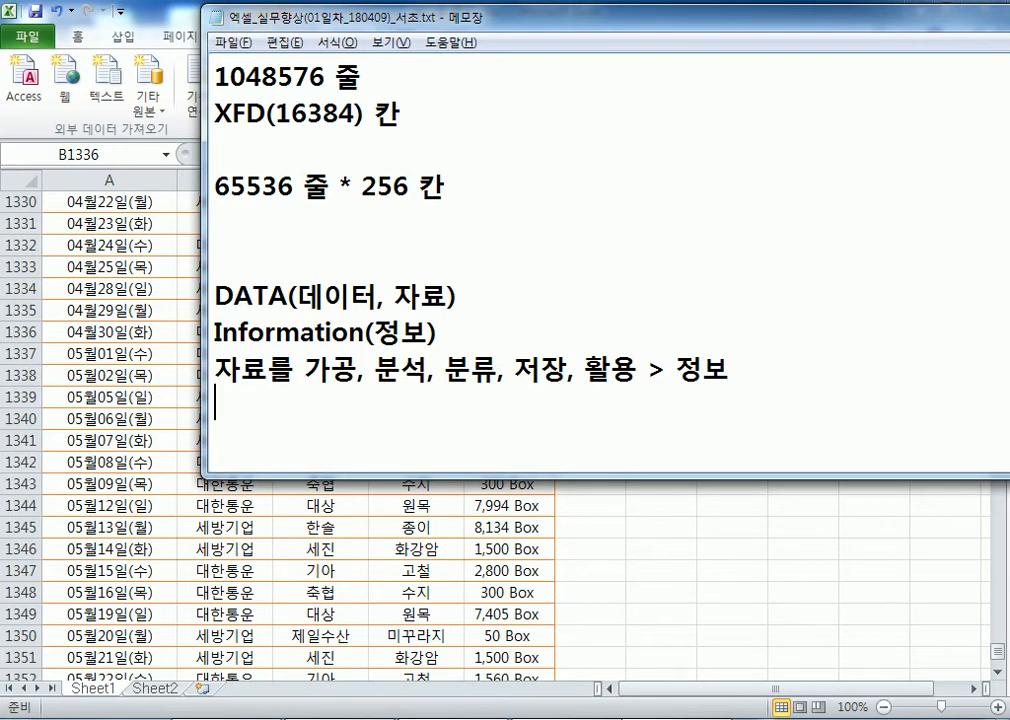
# Check the empty Sheet2 in the Excel workbook, then return to Notepad
pyautogui.click(338, 703)
pyautogui.click(153, 690)
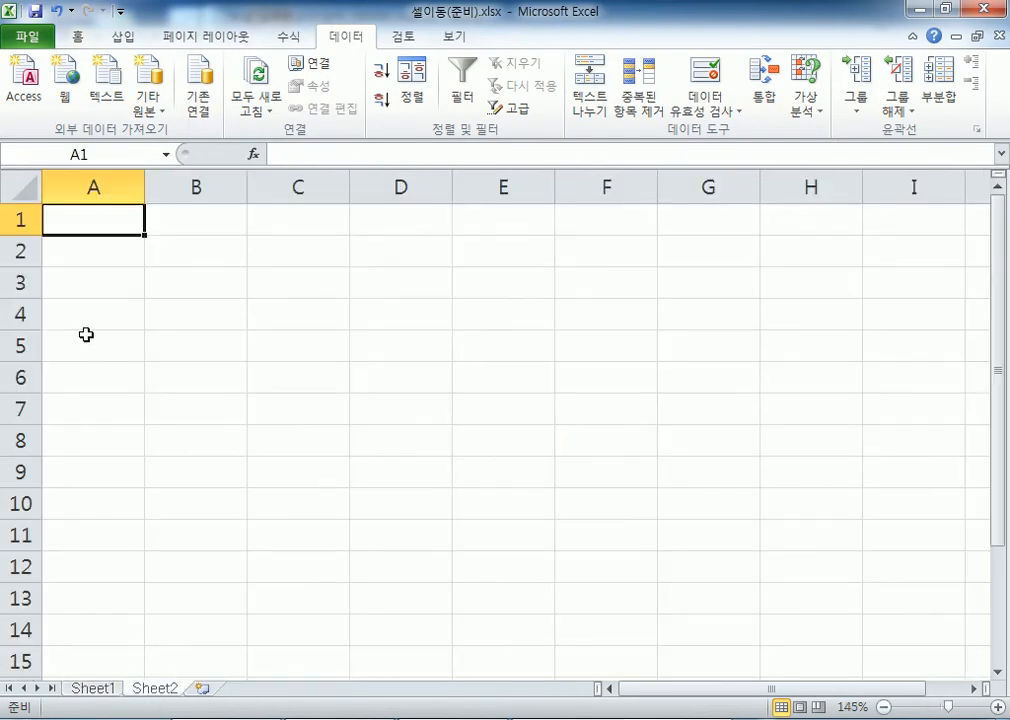
pyautogui.hotkey('alt', 'Tab')
# Below the notes, type '엑셀에서의 자료입력 : 숫자, 날짜, 시간, 문자, 수식'
pyautogui.press('Return')
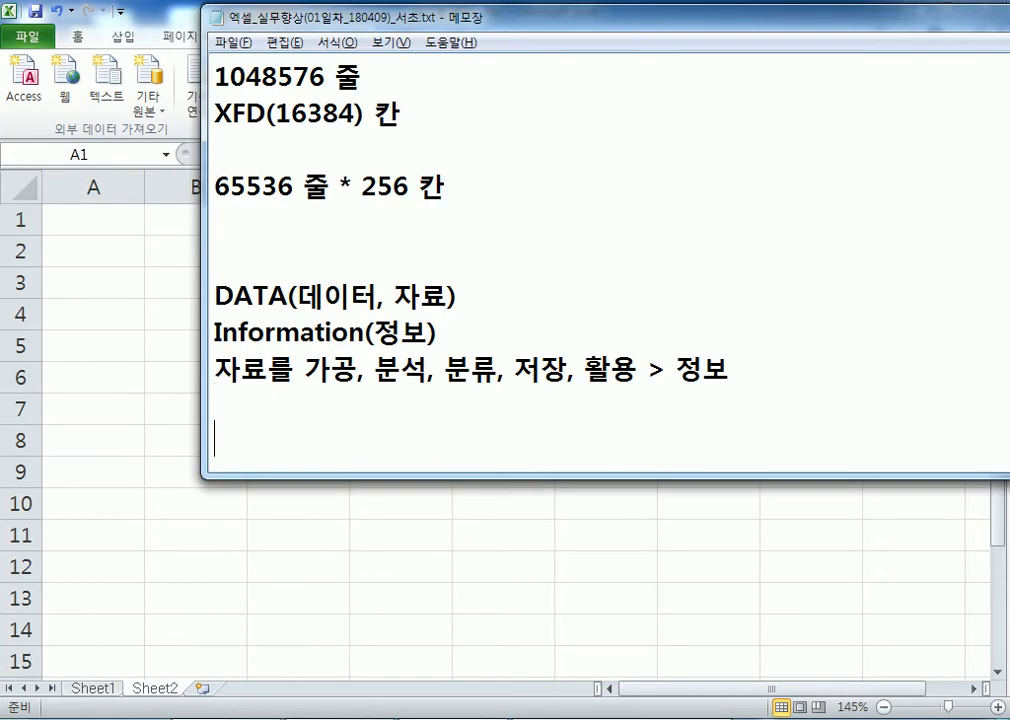
pyautogui.press('Return')
pyautogui.press('Return')
pyautogui.press('Return')
pyautogui.press('Return')
pyautogui.press('Return')
pyautogui.press('Return')
pyautogui.press('Return')
pyautogui.press('Return')
pyautogui.press('Return')
pyautogui.press('Return')
pyautogui.press('Return')
pyautogui.press('Return')
pyautogui.click(243, 104)
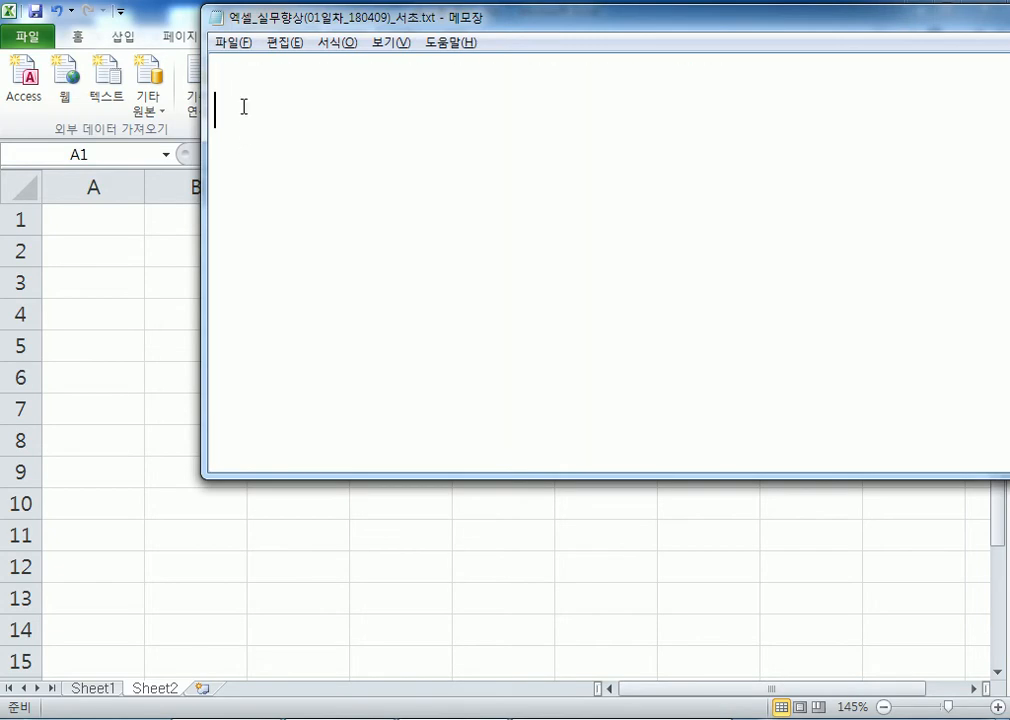
pyautogui.scroll(2, 243, 104)
pyautogui.write('에ㄱ셀에서의 자료')
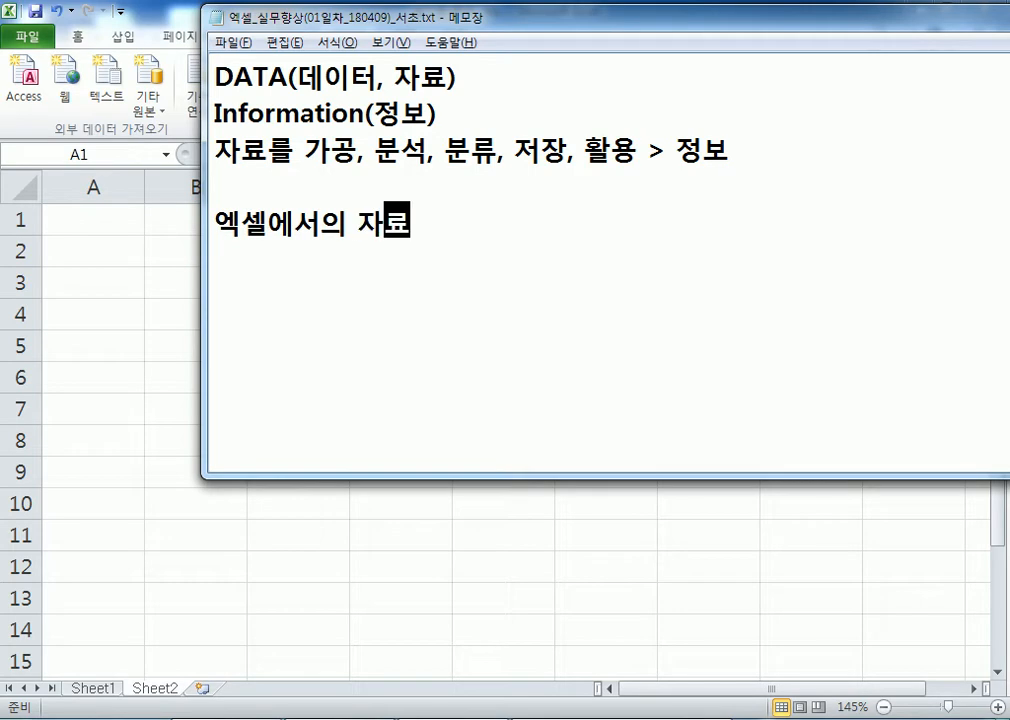
pyautogui.write('입력 : 숫자, 날짜, 시간, ')
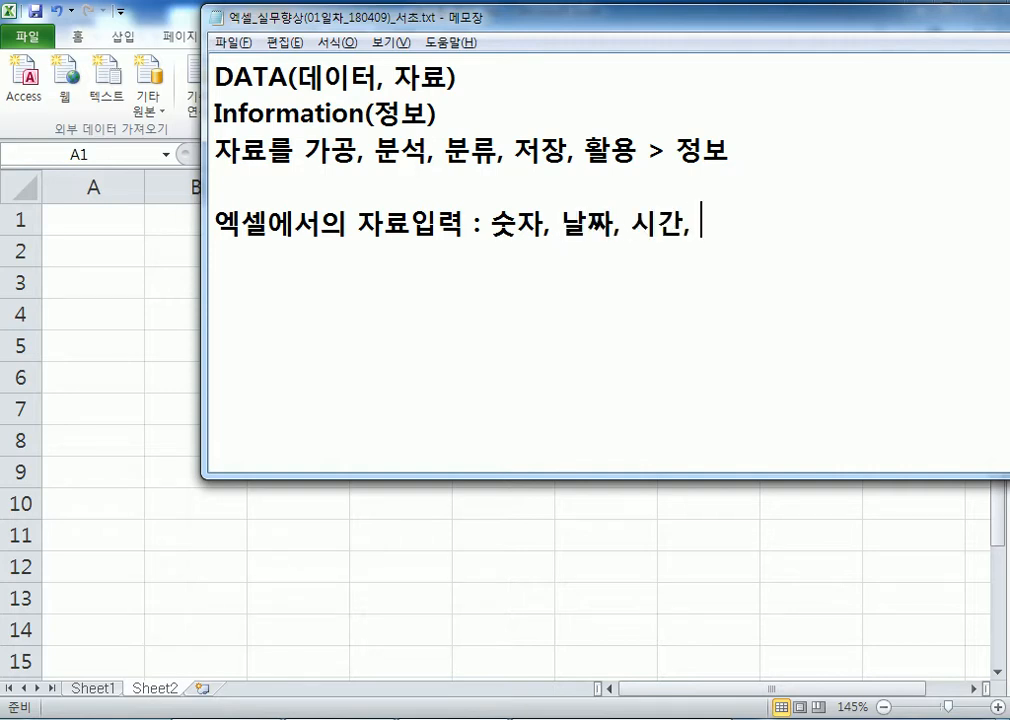
pyautogui.write('문자')
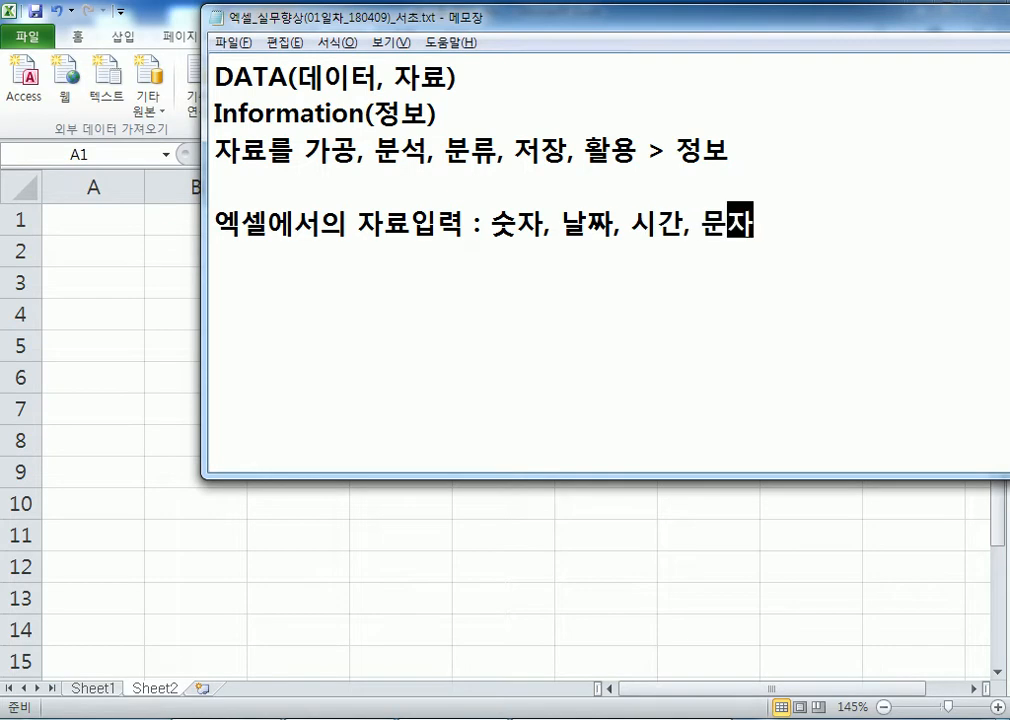
pyautogui.write(', 수식')
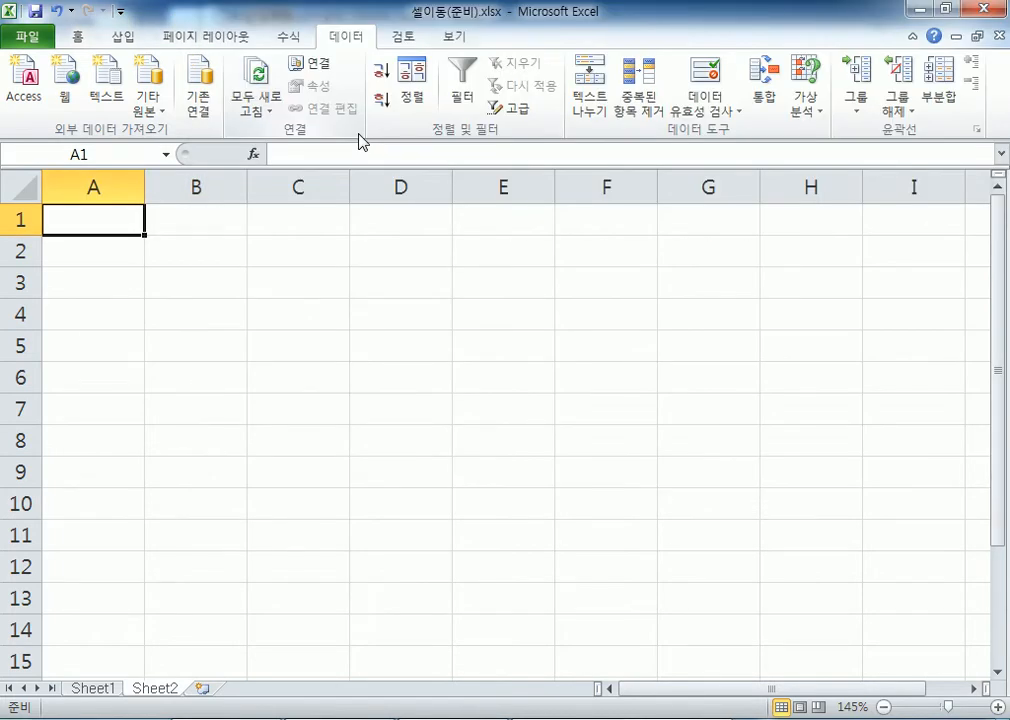
# Enter '안녕하세요?' in A1, '반갑습니다.' in A2 and the title '성적표' in A4
pyautogui.write('dkssud')
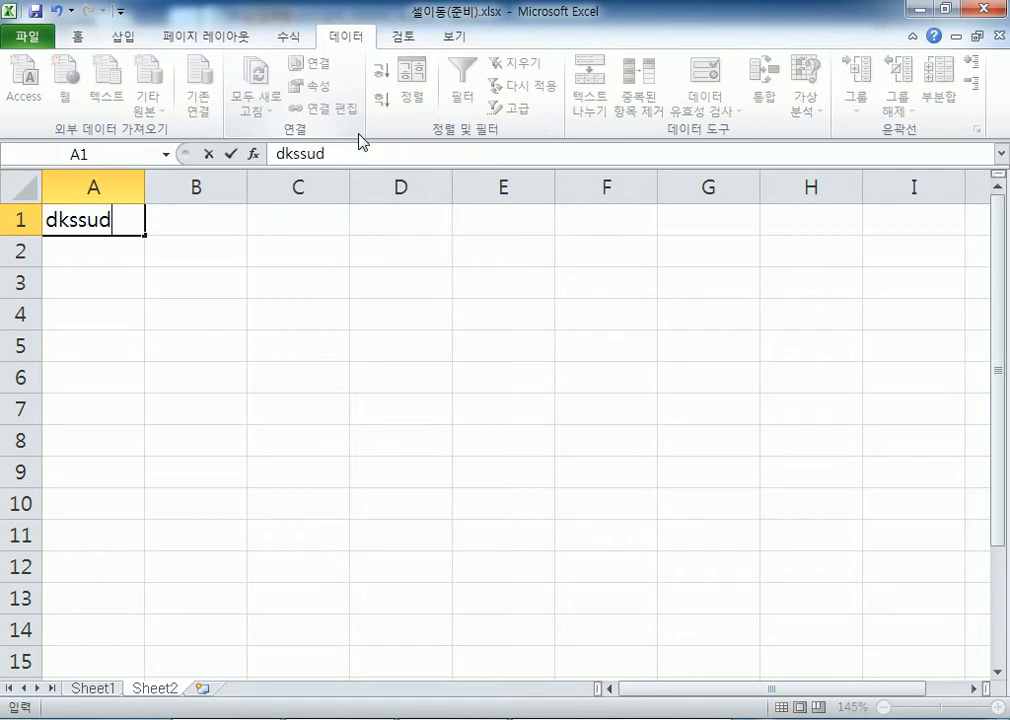
pyautogui.press('Escape')
pyautogui.write('안녕하세요?')
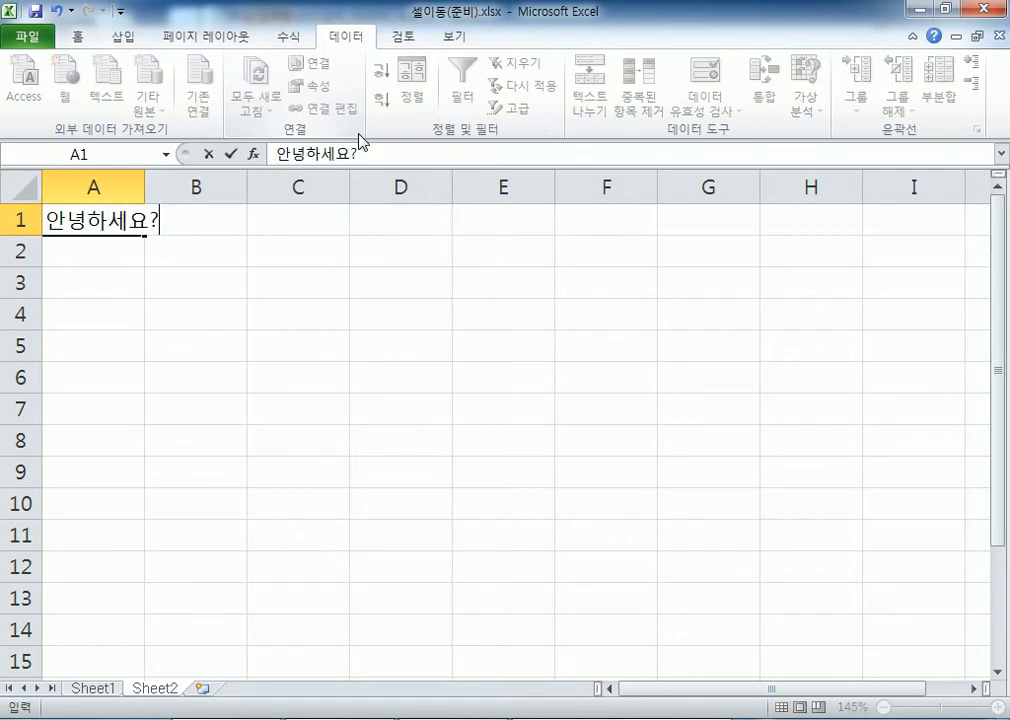
pyautogui.press('Return')
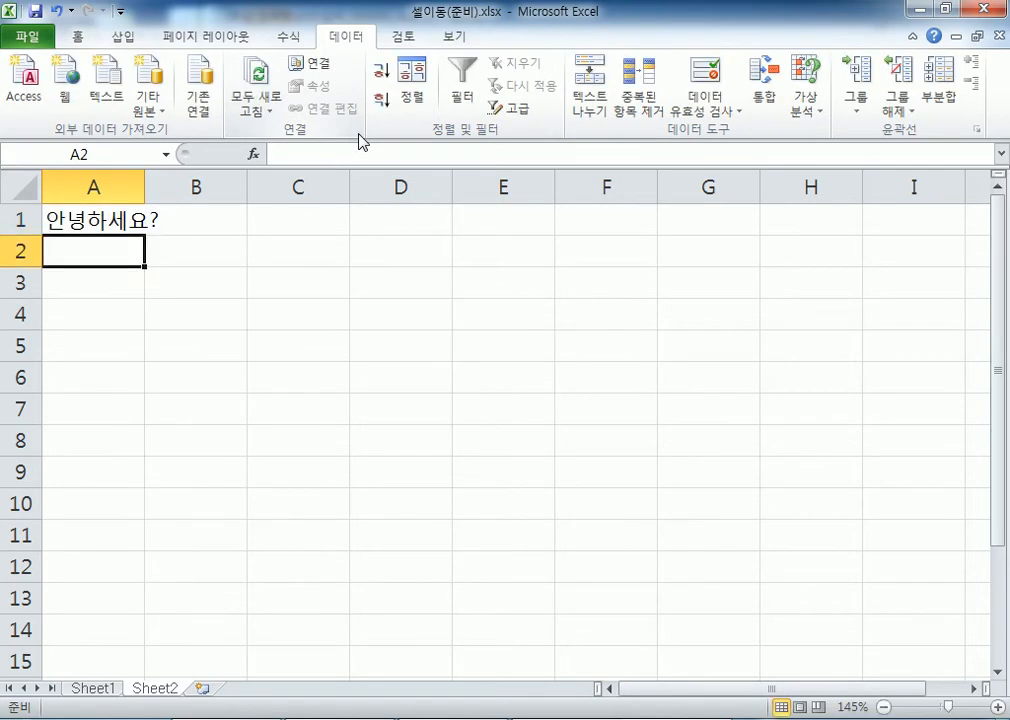
pyautogui.write('반갑습니다')
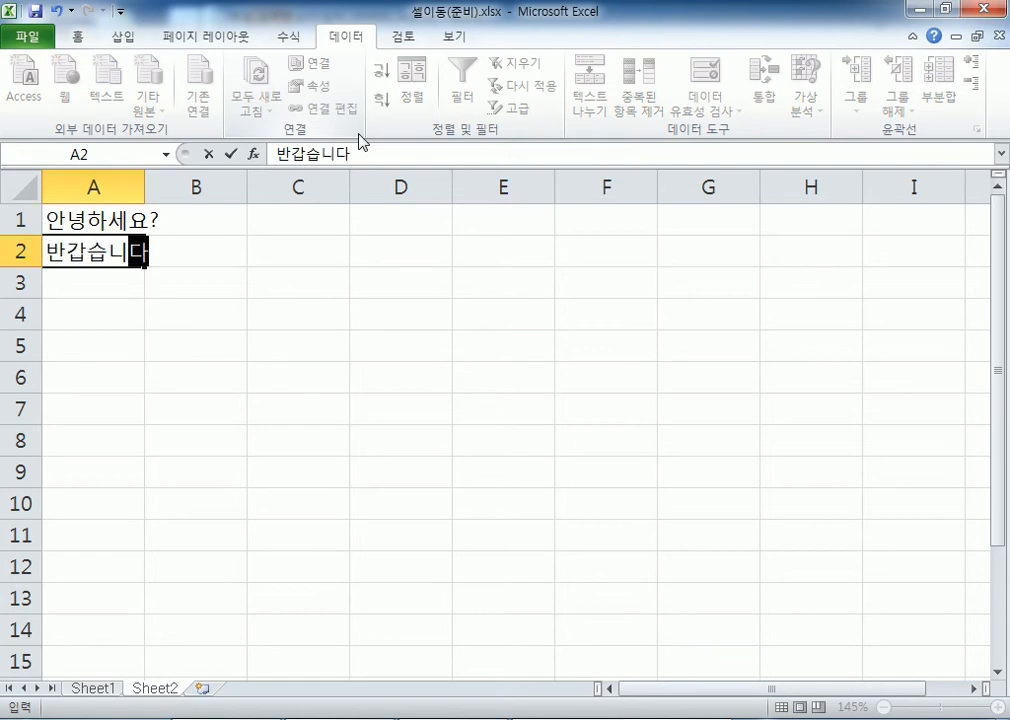
pyautogui.write('.')
pyautogui.press('Return')
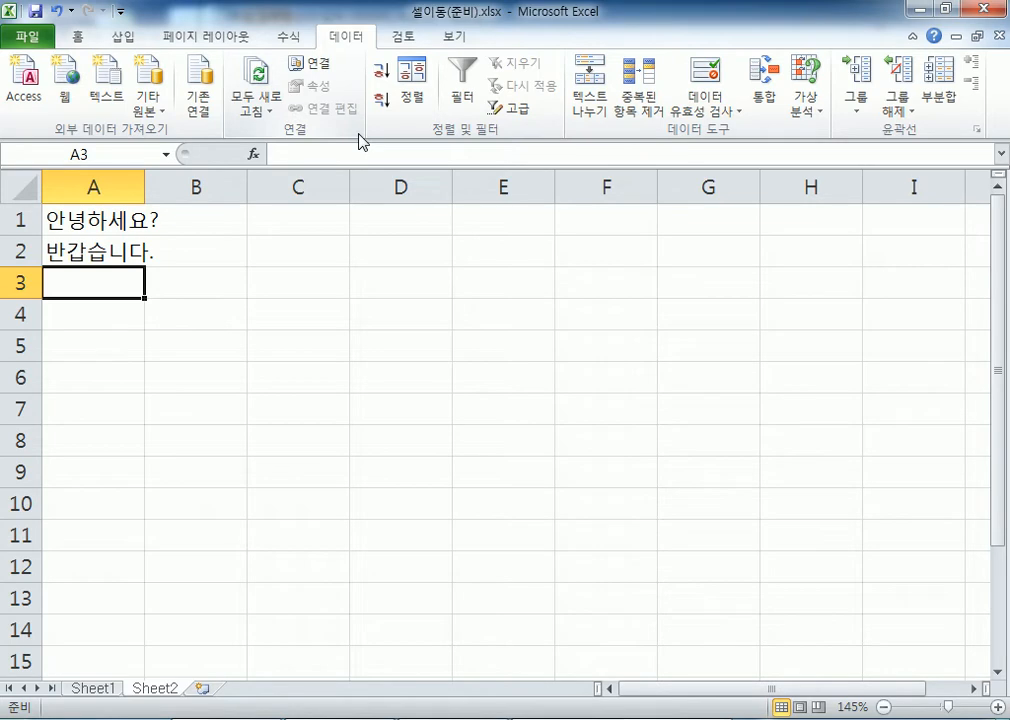
pyautogui.press('Down')
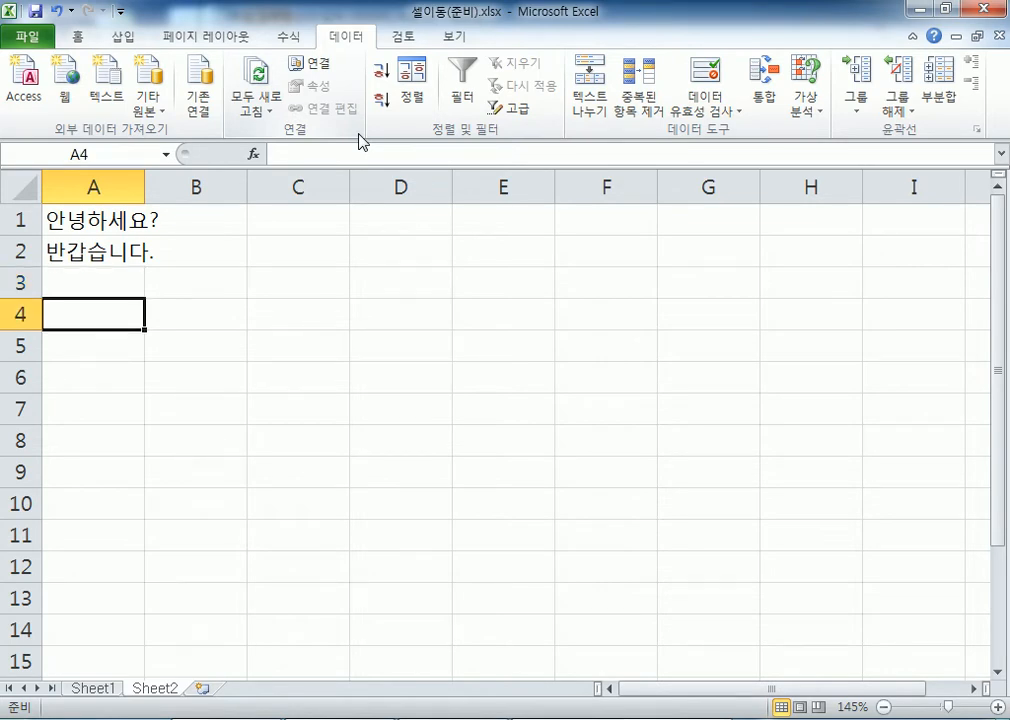
pyautogui.write('성적표')
pyautogui.press('Return')
pyautogui.press('Return')
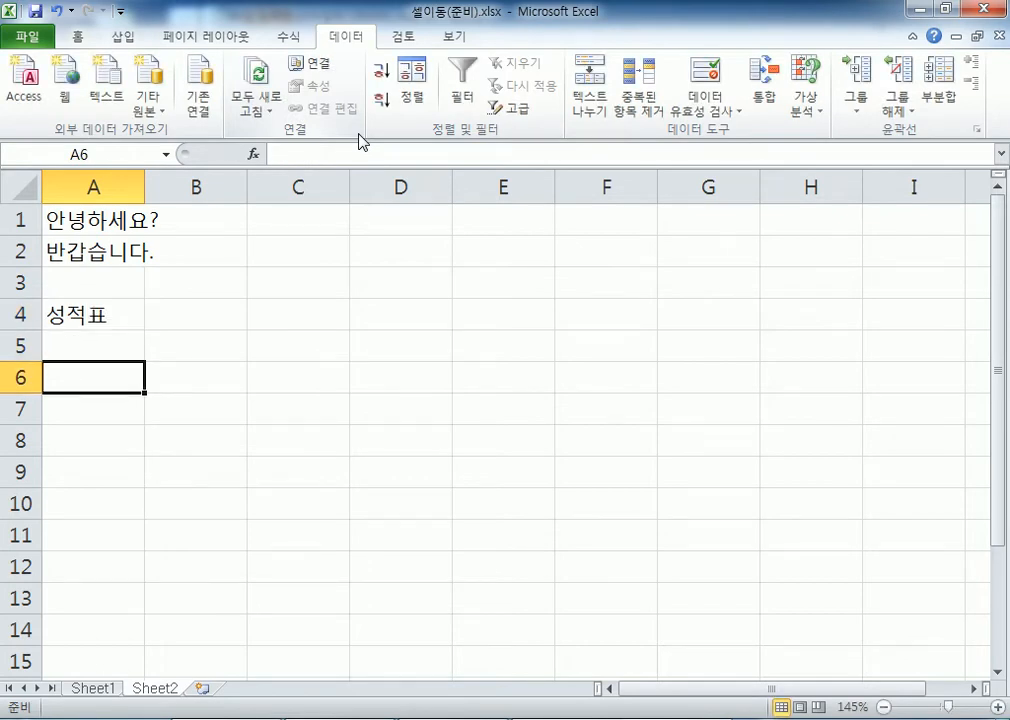
# Enter headers 학번, 이름 and 국어 in A6:C6
pyautogui.write('학번')
pyautogui.press('Tab')
pyautogui.write('이름')
pyautogui.press('Tab')
pyautogui.write('국')
pyautogui.press('Tab')
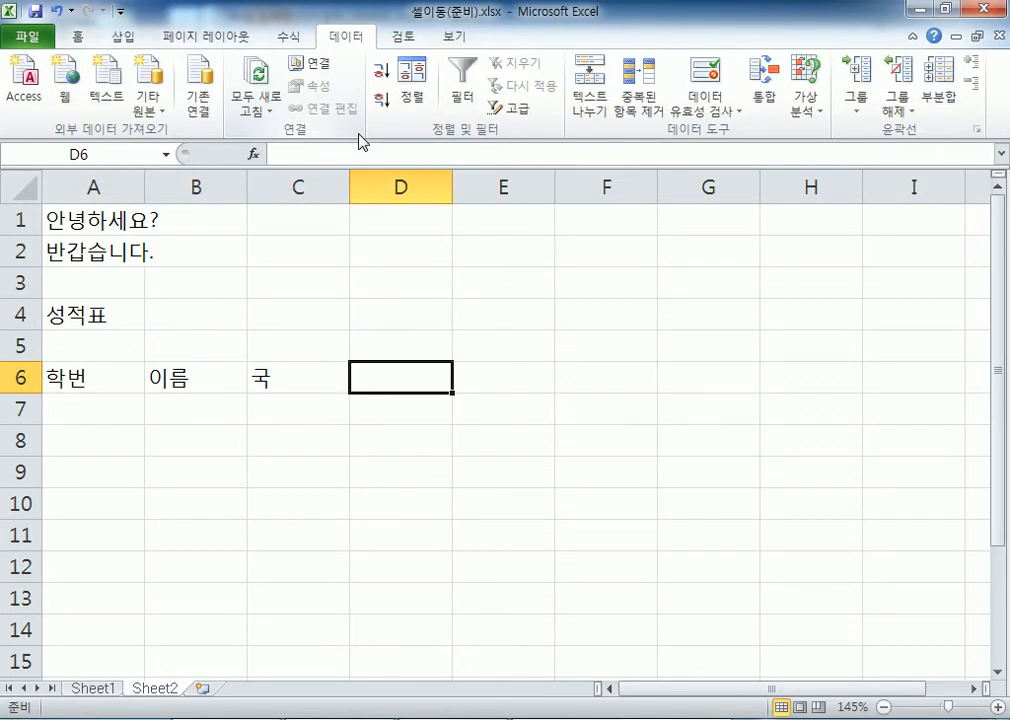
pyautogui.hotkey('shift', 'Tab')
pyautogui.write('국어')
pyautogui.press('Tab')
# Continue the row 6 headers with 영어, 수학, 합계, 평균 and 석차 in D6:H6
pyautogui.write('영어')
pyautogui.press('Tab')
pyautogui.write('수학')
pyautogui.press('Tab')
pyautogui.write('ㅎ합계')
pyautogui.press('Tab')
pyautogui.write('평ㄱ균')
pyautogui.press('Tab')
pyautogui.write('석차')
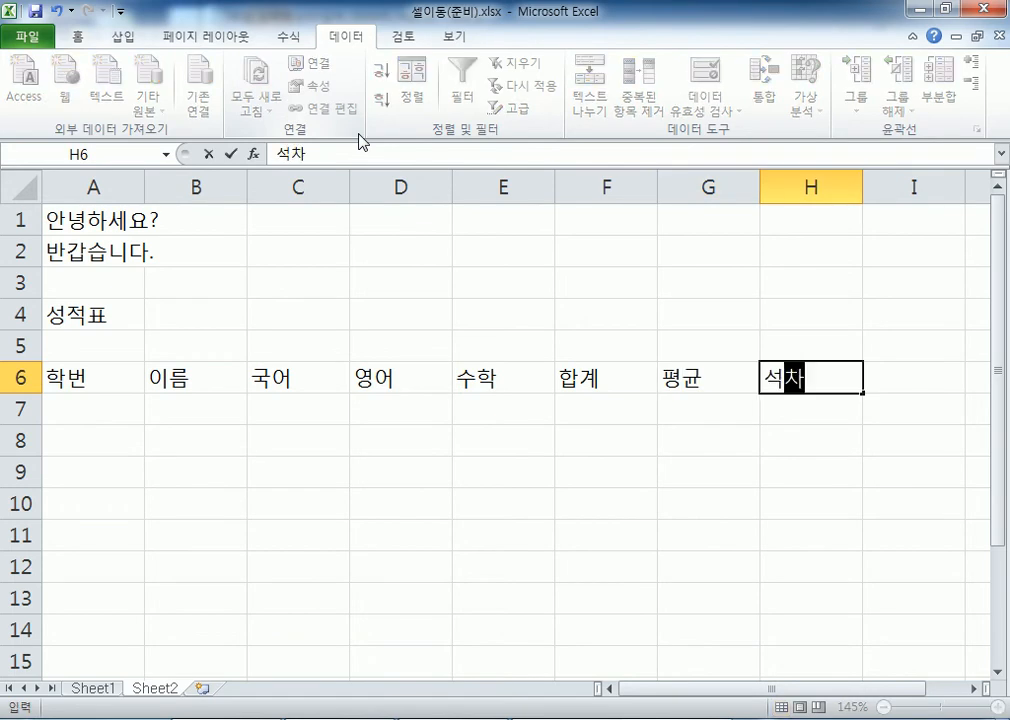
pyautogui.press('Return')
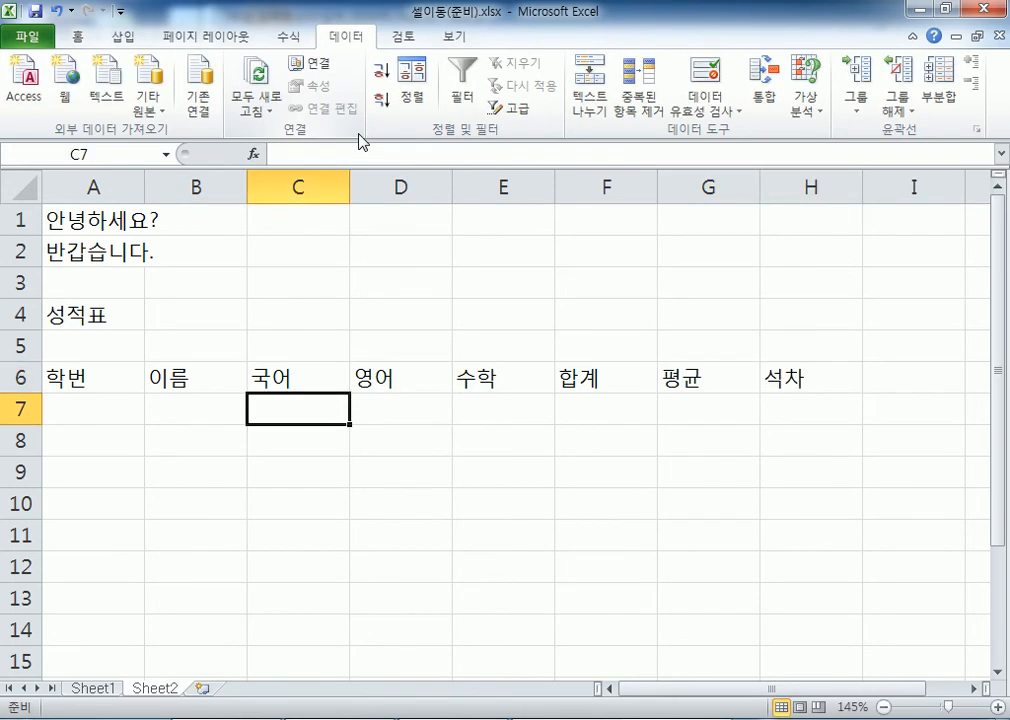
# Step back along the row 6 headers to review them, ending at row 7
pyautogui.press('Up')
pyautogui.press('Left')
pyautogui.press('Left')
pyautogui.press('Right')
pyautogui.press('Right')
pyautogui.press('Right')
pyautogui.press('Right')
pyautogui.press('Right')
pyautogui.press('Right')
pyautogui.press('Right')
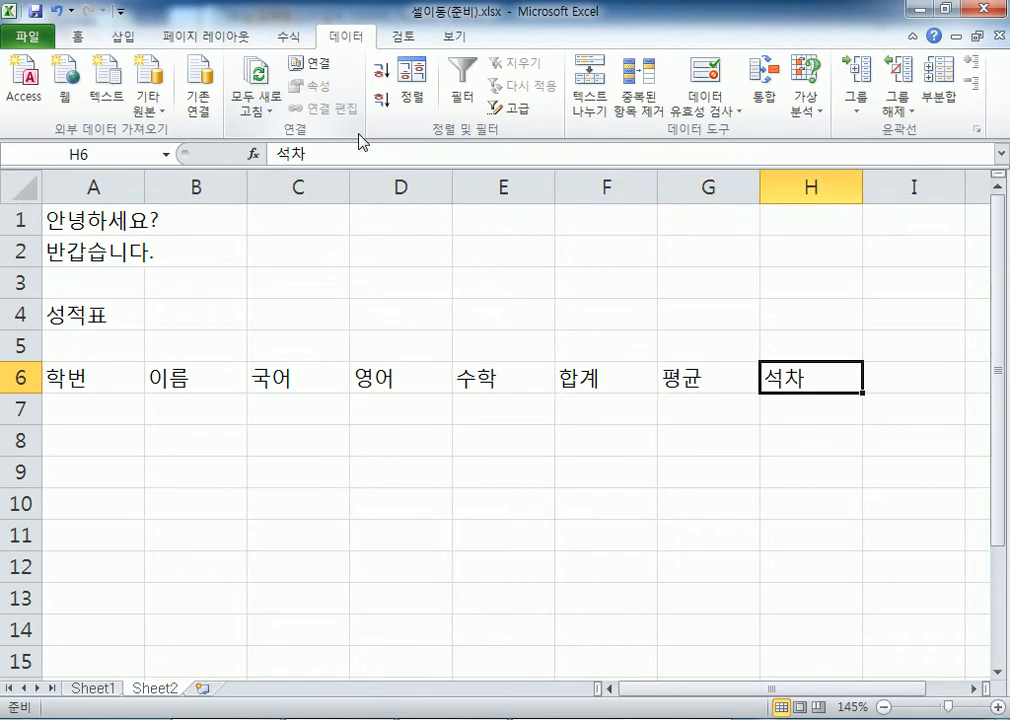
pyautogui.press('Home')
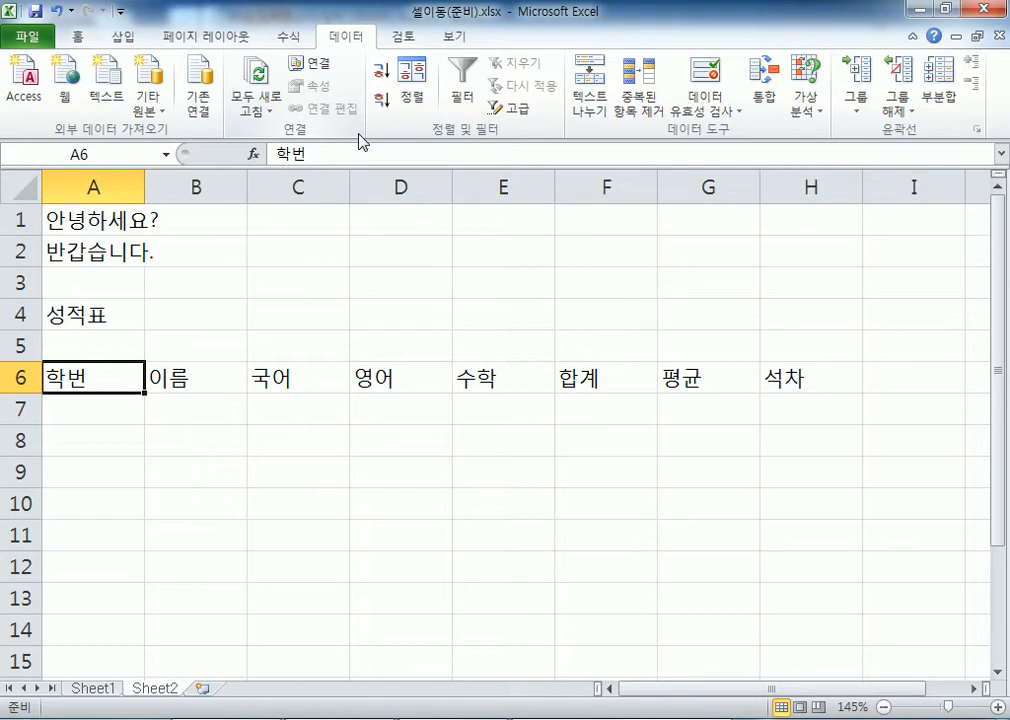
pyautogui.press('Right')
pyautogui.press('Right')
pyautogui.press('Right')
pyautogui.press('Right')
pyautogui.press('Right')
pyautogui.press('Right')
pyautogui.press('Right')
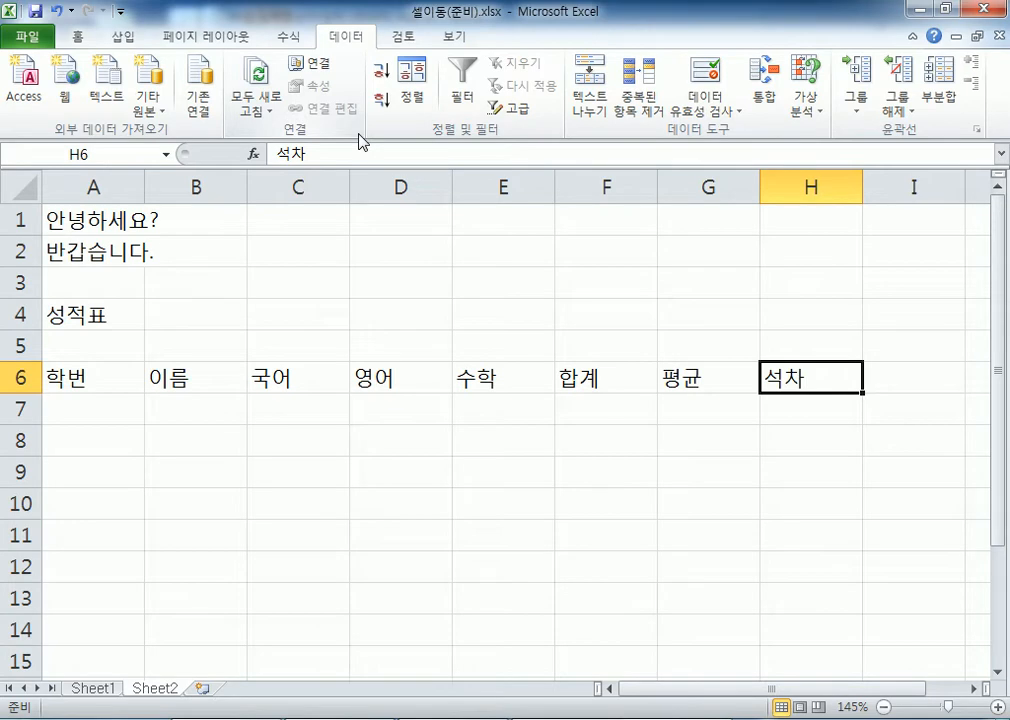
pyautogui.press('Return')
# Clear the A6:H6 headers and re-enter 학번 and 성명 in A6:B6
pyautogui.press('Up')
pyautogui.hotkey('shift', 'Right')
pyautogui.hotkey('shift', 'Right')
pyautogui.hotkey('shift', 'Right')
pyautogui.hotkey('shift', 'Right')
pyautogui.hotkey('shift', 'Right')
pyautogui.hotkey('shift', 'Right')
pyautogui.hotkey('shift', 'Right')
pyautogui.press('Delete')
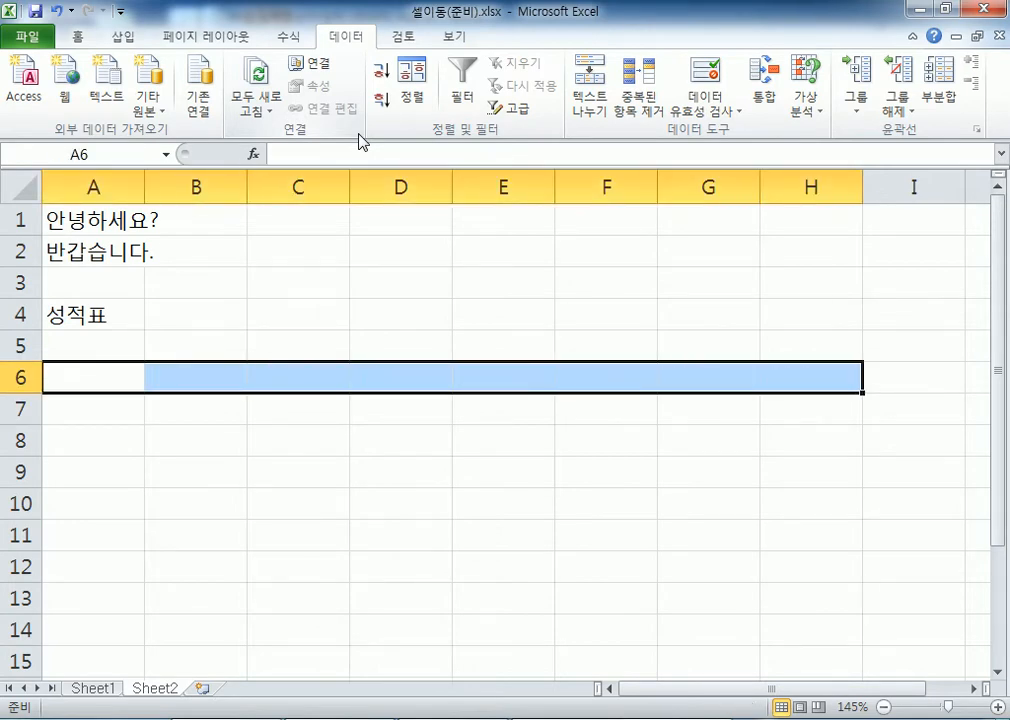
pyautogui.hotkey('shift', 'Left')
pyautogui.hotkey('shift', 'Left')
pyautogui.hotkey('shift', 'Left')
pyautogui.hotkey('shift', 'Left')
pyautogui.hotkey('shift', 'Left')
pyautogui.hotkey('shift', 'Left')
pyautogui.hotkey('shift', 'Left')
pyautogui.write('학번')
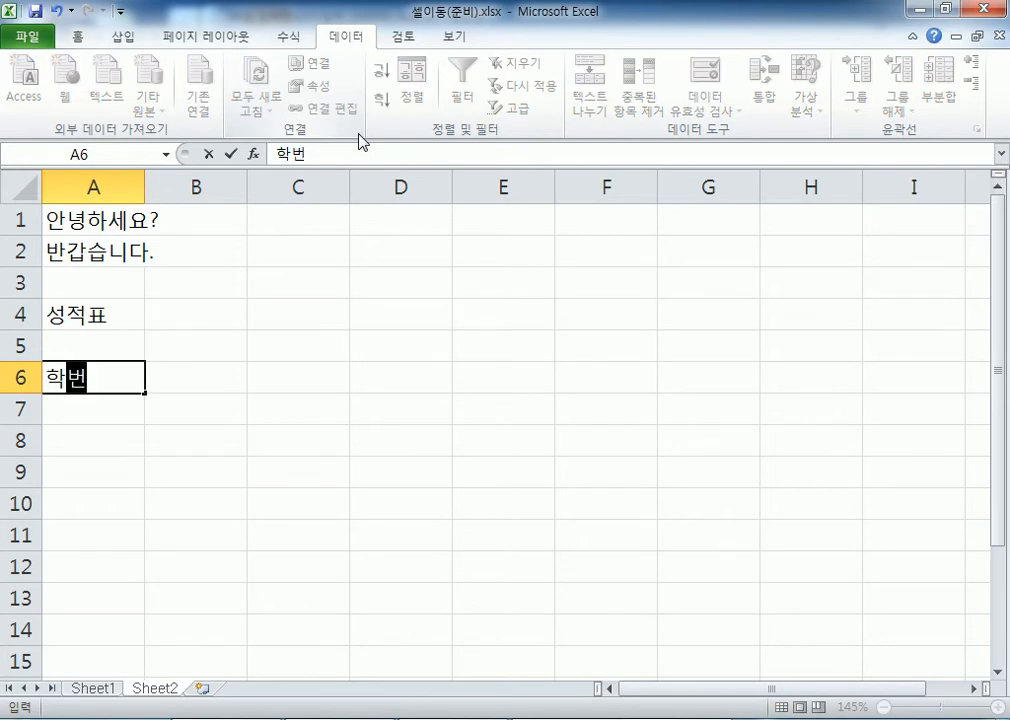
pyautogui.press('Tab')
pyautogui.write('이름')
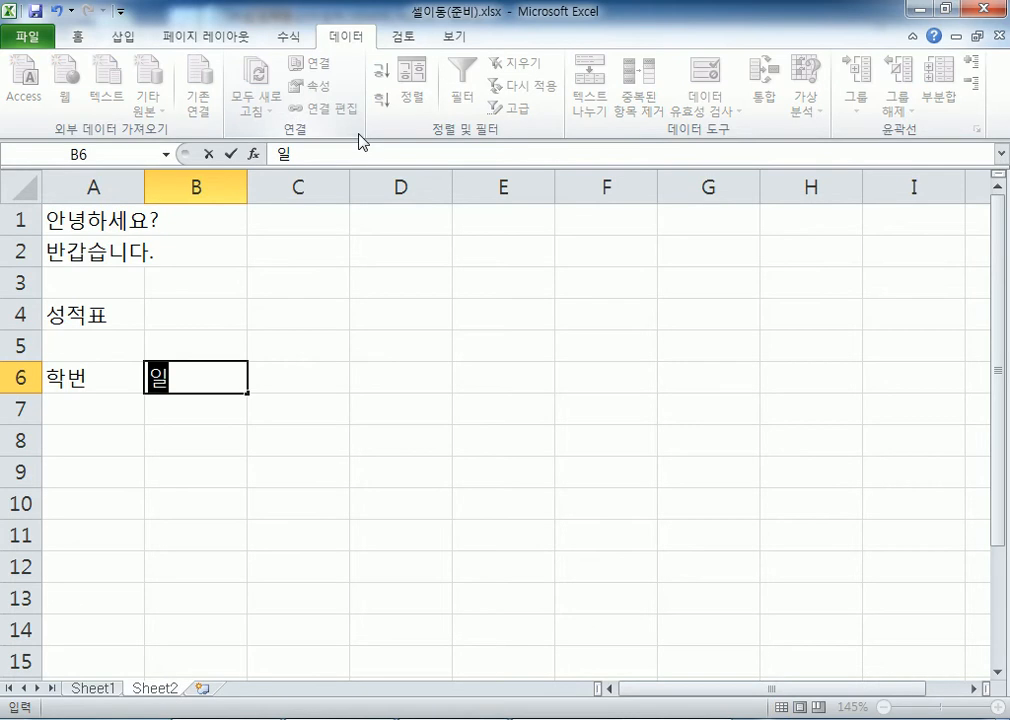
pyautogui.press('Escape')
pyautogui.write('성명')
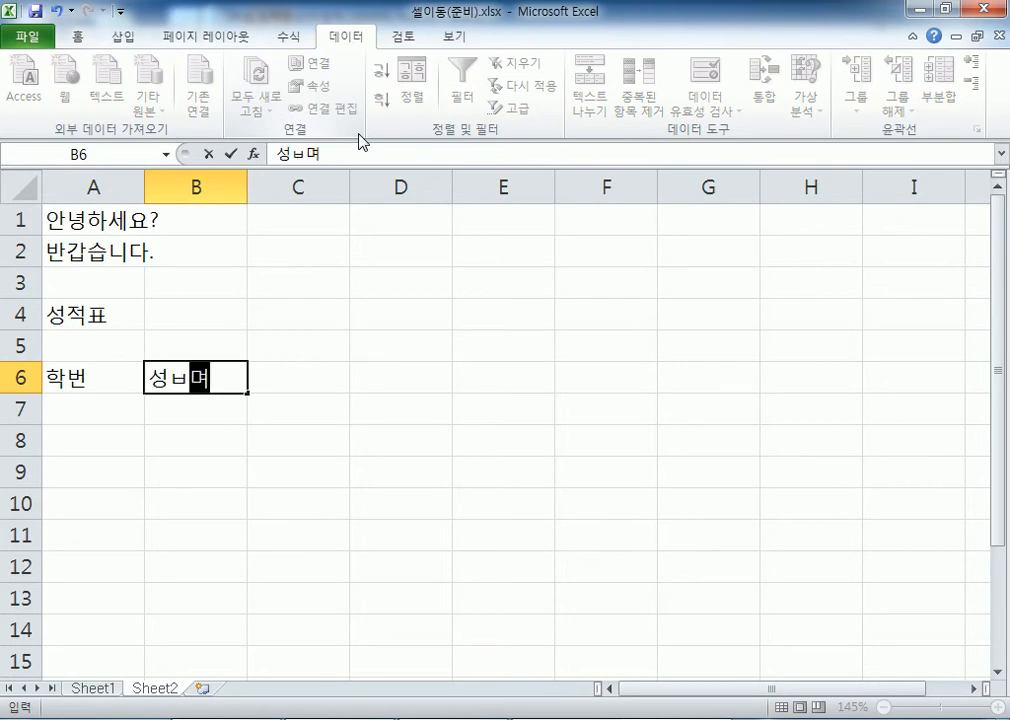
pyautogui.press('Tab')
# Fill C6:I6 with 국어, 영어, 수학, 합계, 평균, 석차 and 비고
pyautogui.write('국어')
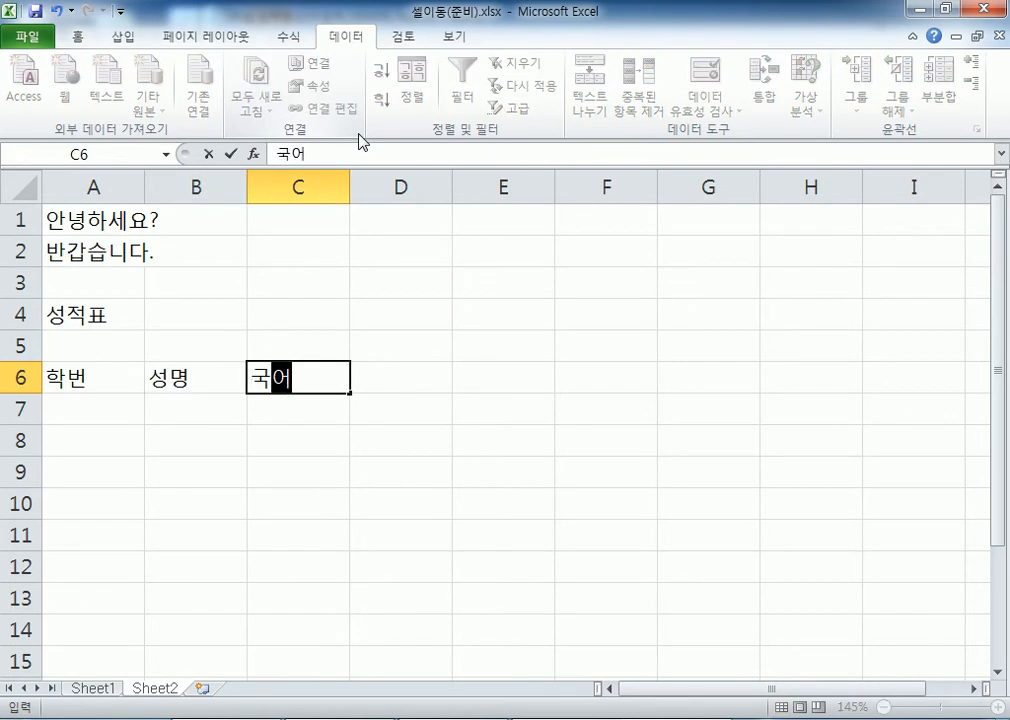
pyautogui.press('Tab')
pyautogui.write('영어')
pyautogui.press('Tab')
pyautogui.write('수학')
pyautogui.press('Tab')
pyautogui.write('합계')
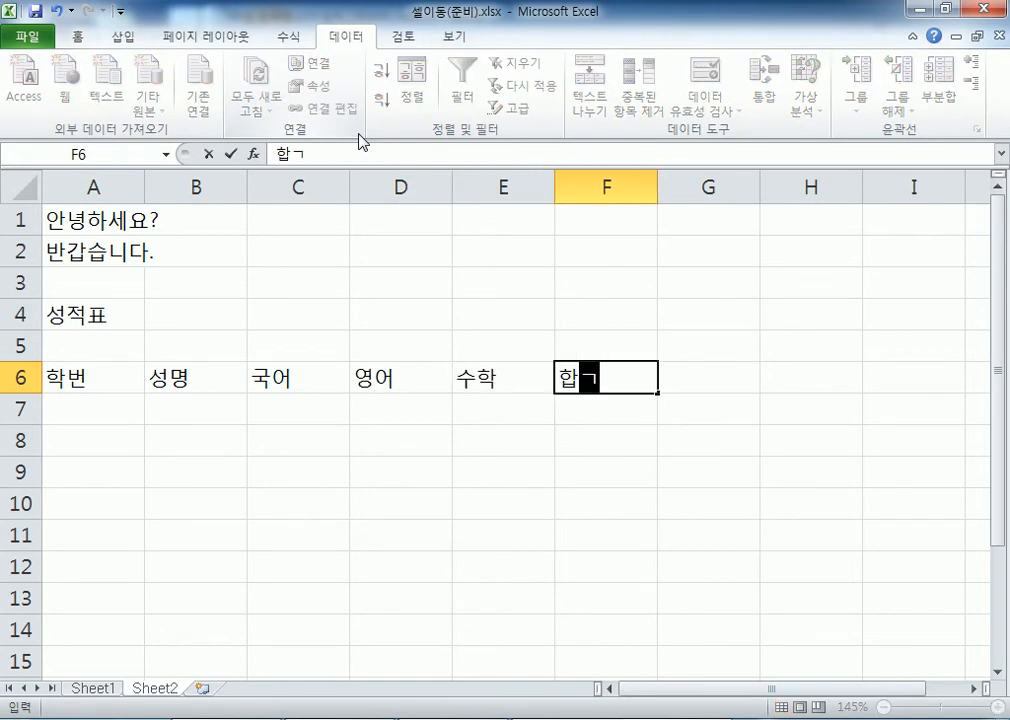
pyautogui.press('Tab')
pyautogui.write('평균')
pyautogui.press('Tab')
pyautogui.write('석차')
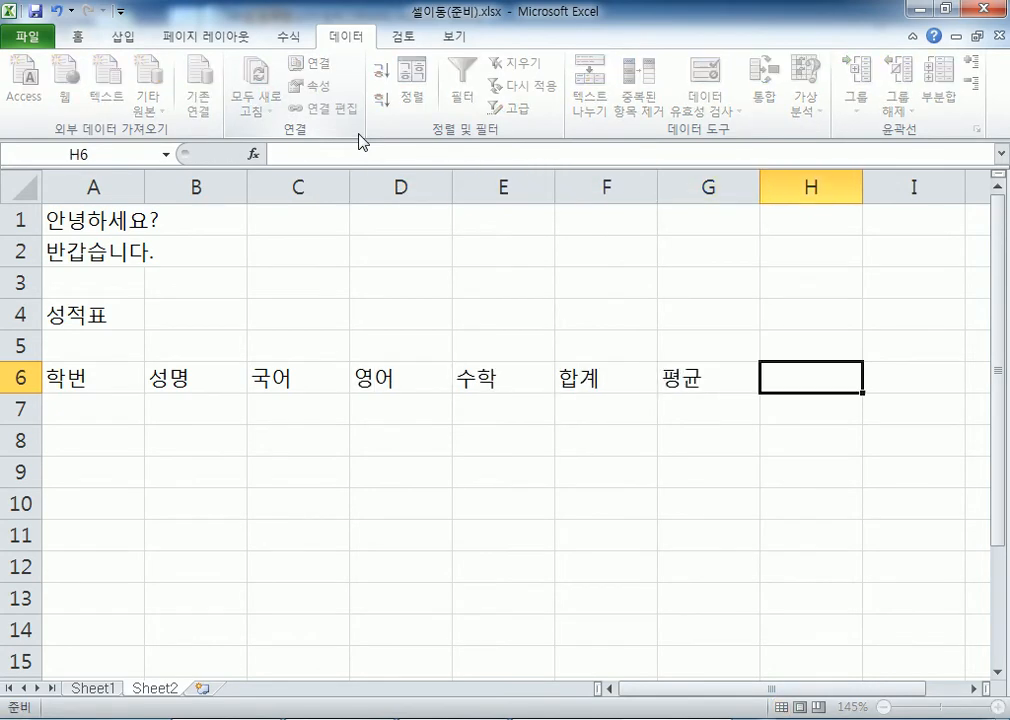
pyautogui.press('Tab')
pyautogui.write('비고')
pyautogui.press('Return')
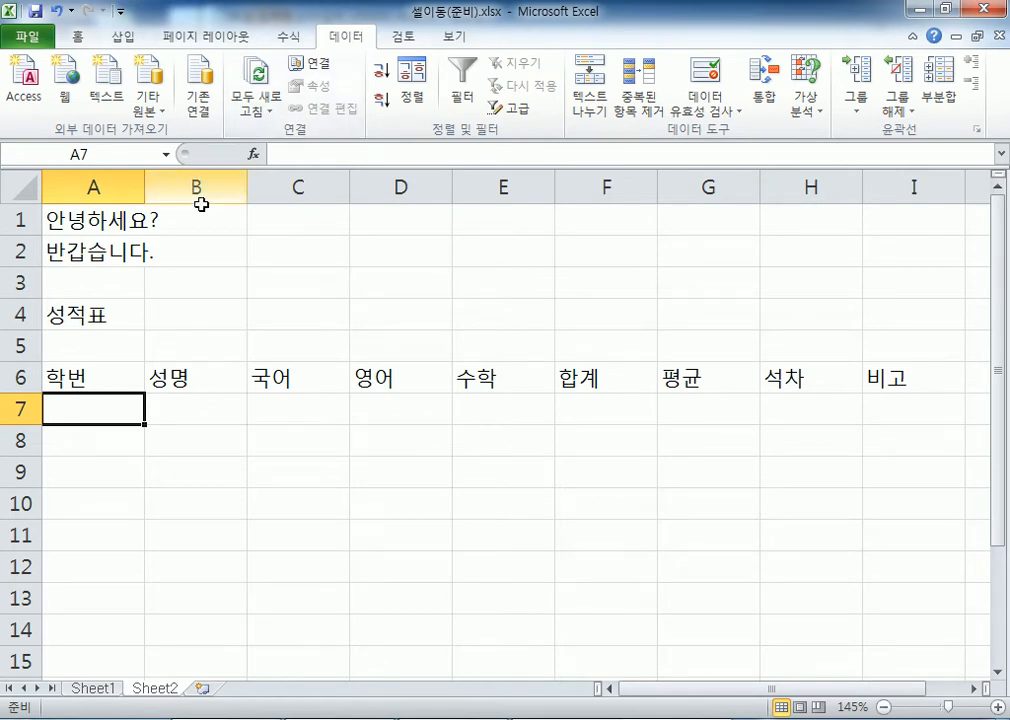
pyautogui.moveTo(95, 381); pyautogui.dragTo(913, 379)
pyautogui.click(121, 408)
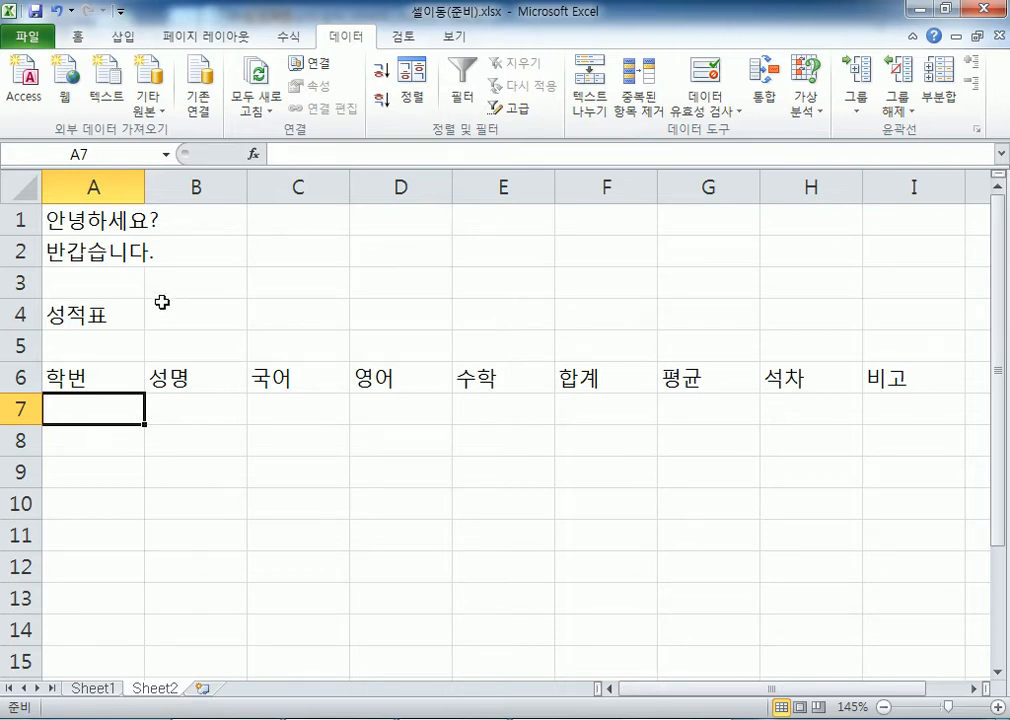
# Enter student 1101 홍길동 with scores 90, 80, 70 in row 7
pyautogui.write('110')
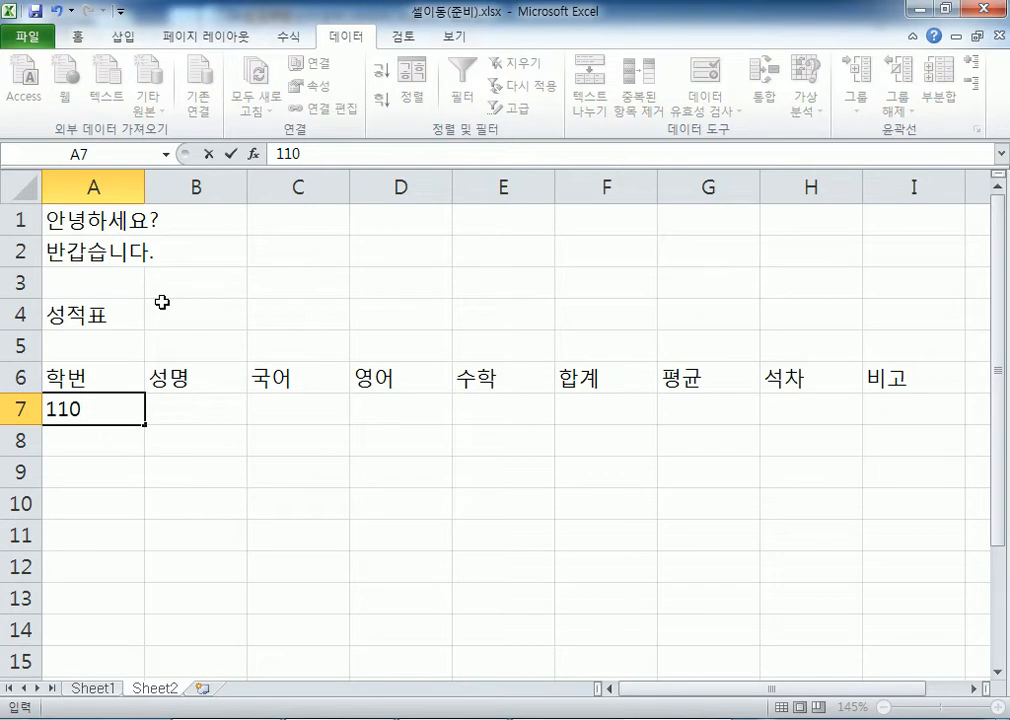
pyautogui.write('1')
pyautogui.press('Tab')
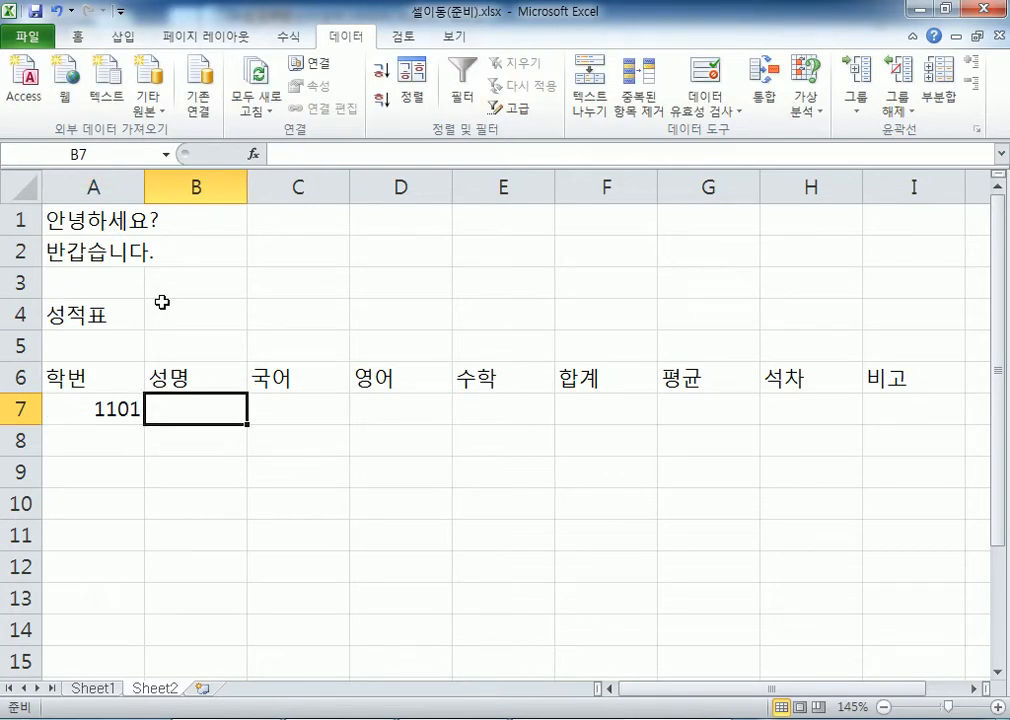
pyautogui.write('홍길동')
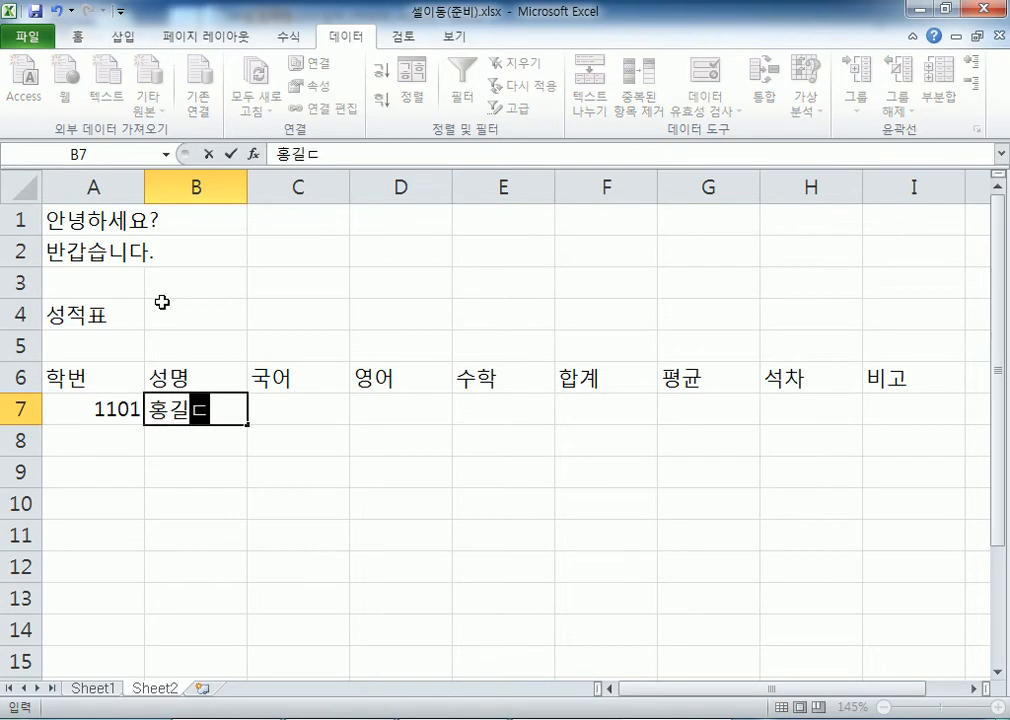
pyautogui.press('Tab')
pyautogui.write('90')
pyautogui.press('Tab')
pyautogui.write('80')
pyautogui.press('Tab')
pyautogui.write('70')
pyautogui.press('Return')
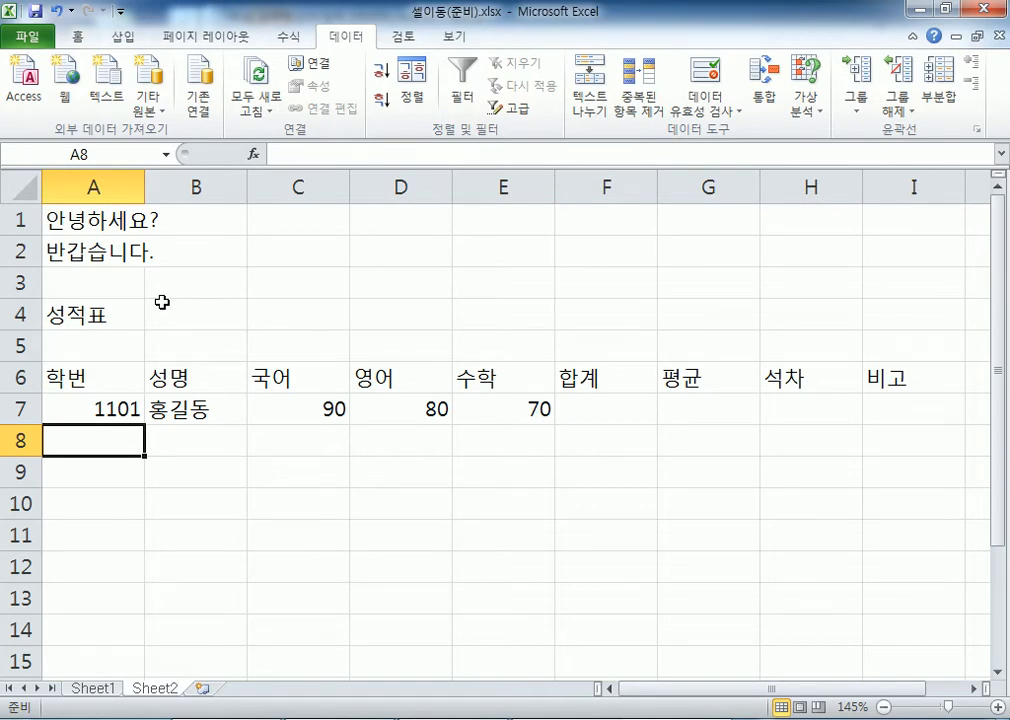
# Enter student 1102 일지매 with scores 80, 80, 70 in row 8
pyautogui.moveTo(573, 408); pyautogui.dragTo(801, 401)
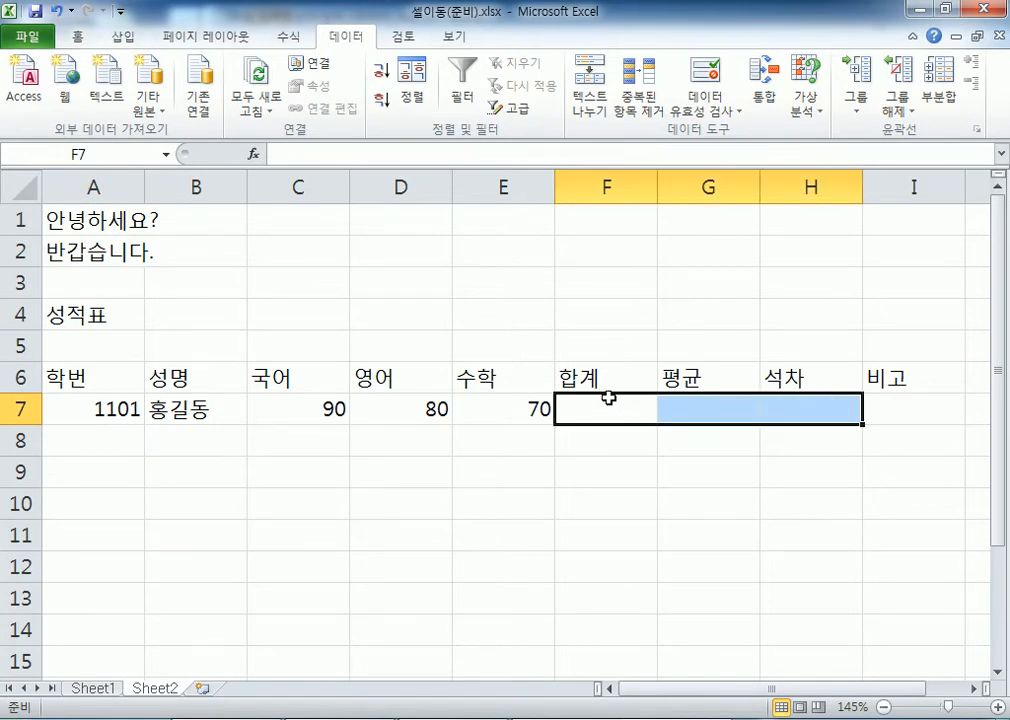
pyautogui.click(113, 436)
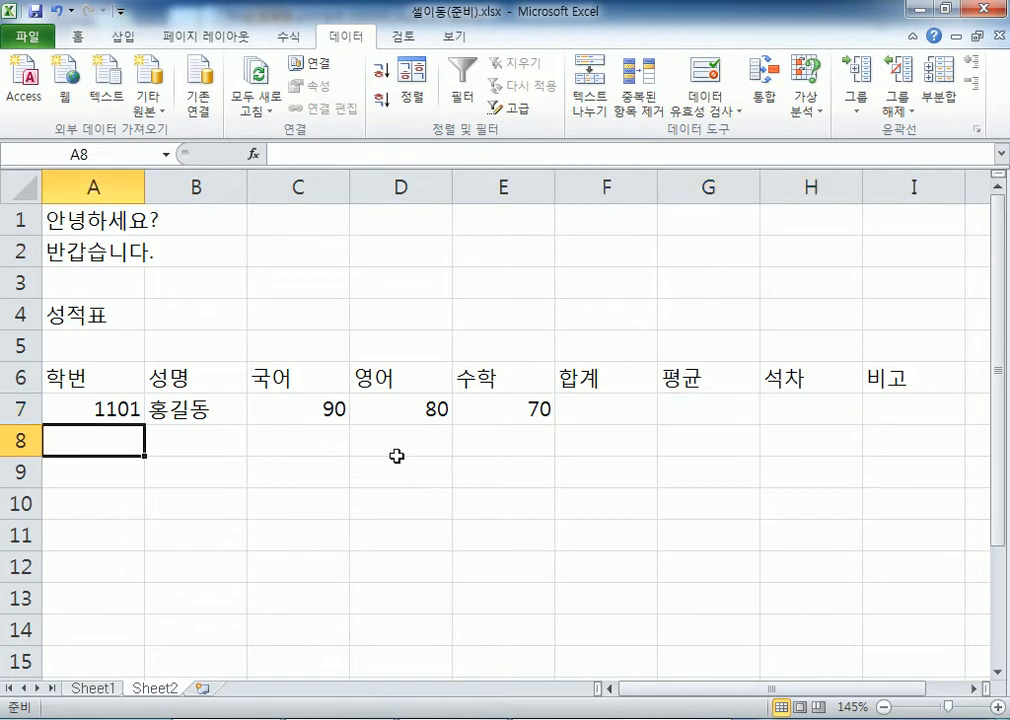
pyautogui.write('1')
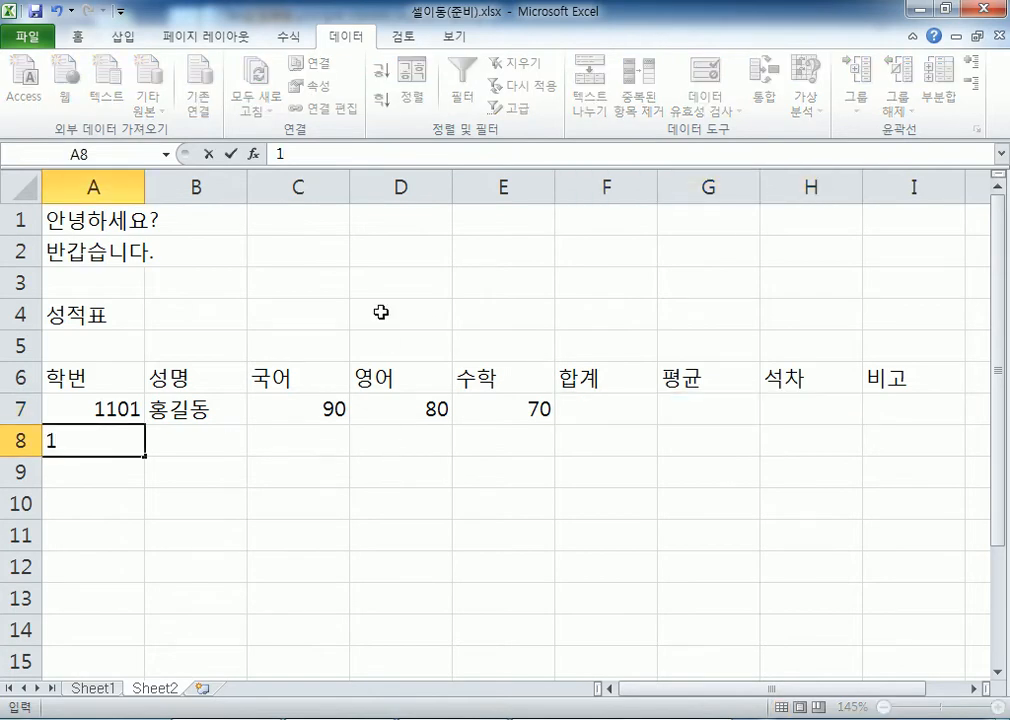
pyautogui.write('102')
pyautogui.press('Tab')
pyautogui.write('일')
pyautogui.write('지매')
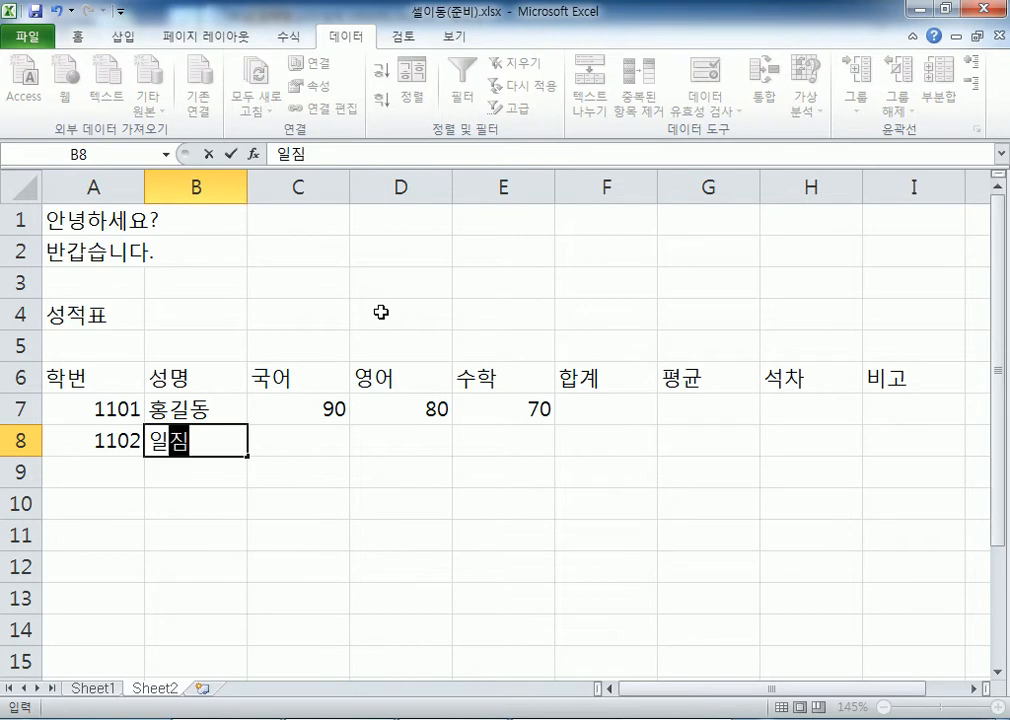
pyautogui.press('Tab')
pyautogui.write('80')
pyautogui.press('Tab')
pyautogui.write('80')
pyautogui.press('Tab')
pyautogui.write('70')
pyautogui.press('Return')
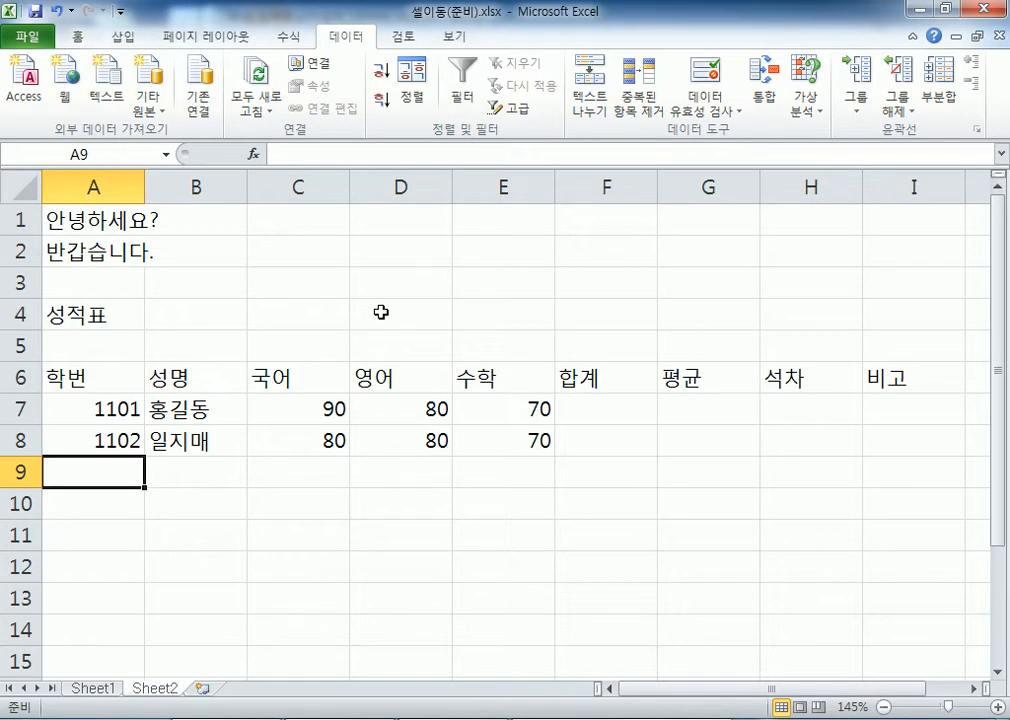
# Select I6, then B7, then the 국어 header with its two scores
pyautogui.click(916, 379)
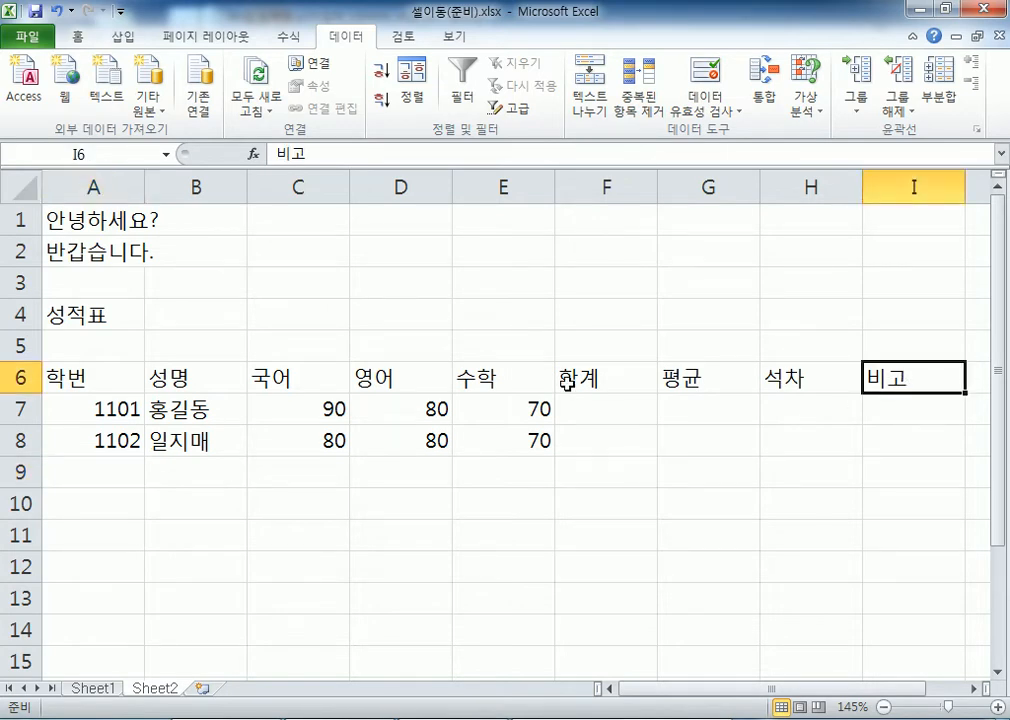
pyautogui.click(211, 413)
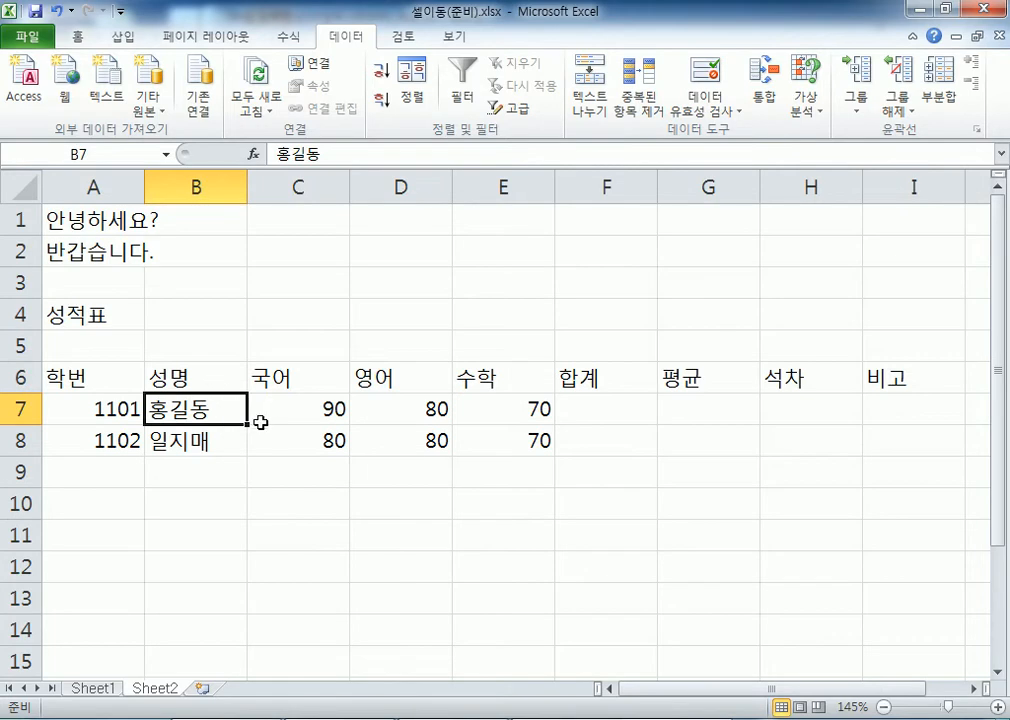
pyautogui.moveTo(297, 381); pyautogui.dragTo(266, 438)
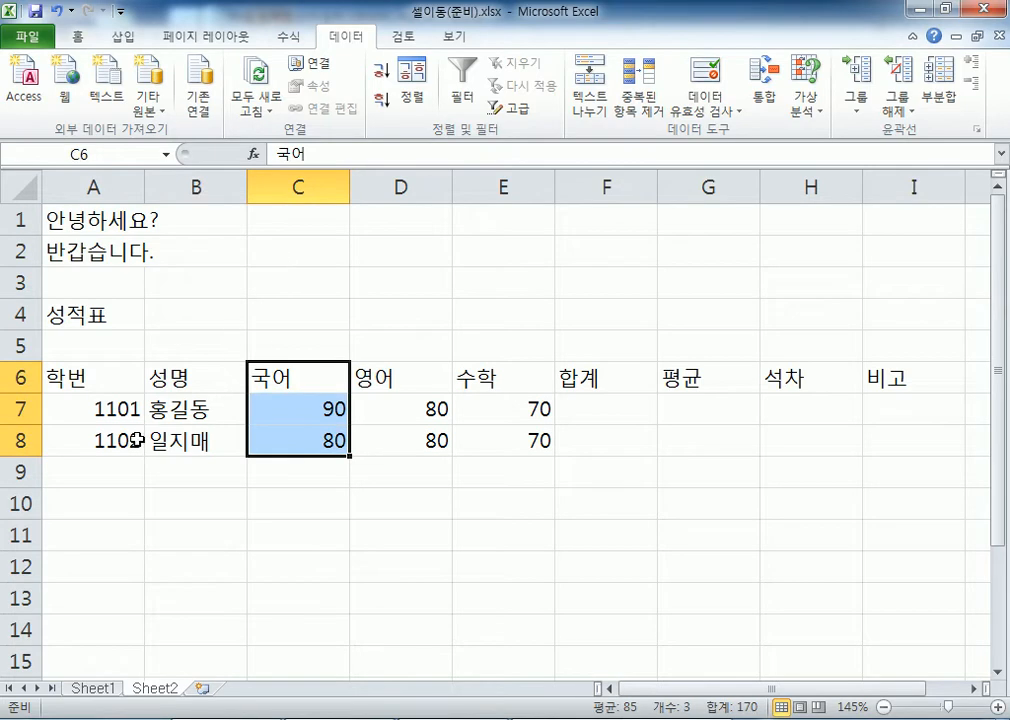
# After trying C7, C3:C10 and C6, select the whole 국어 column C by its header
pyautogui.click(286, 417)
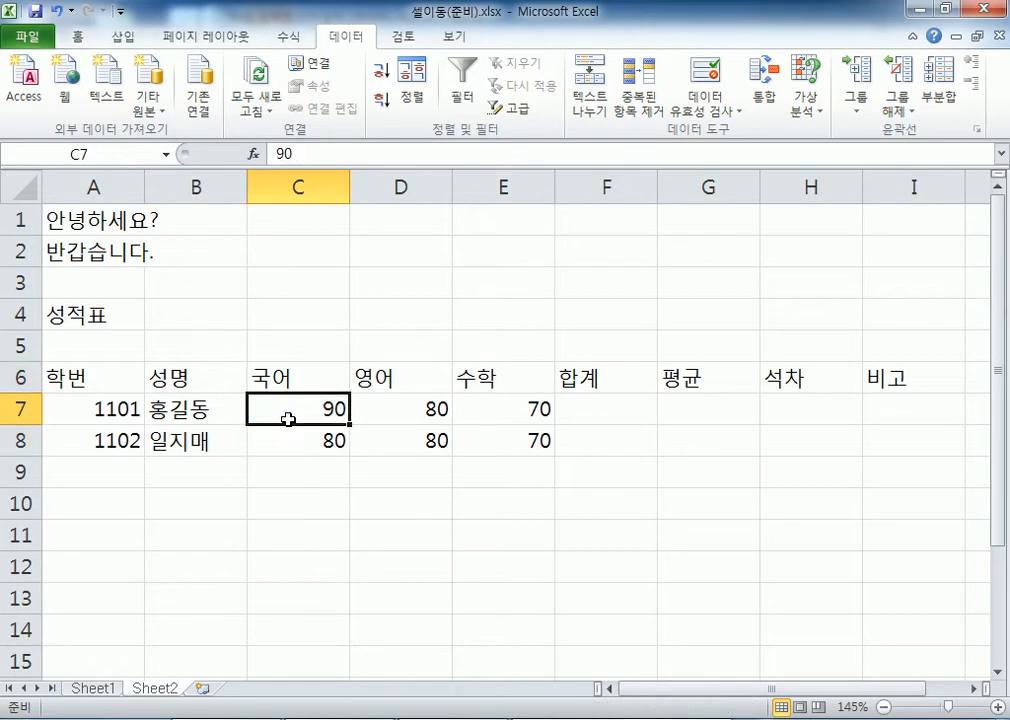
pyautogui.moveTo(298, 282); pyautogui.dragTo(298, 499)
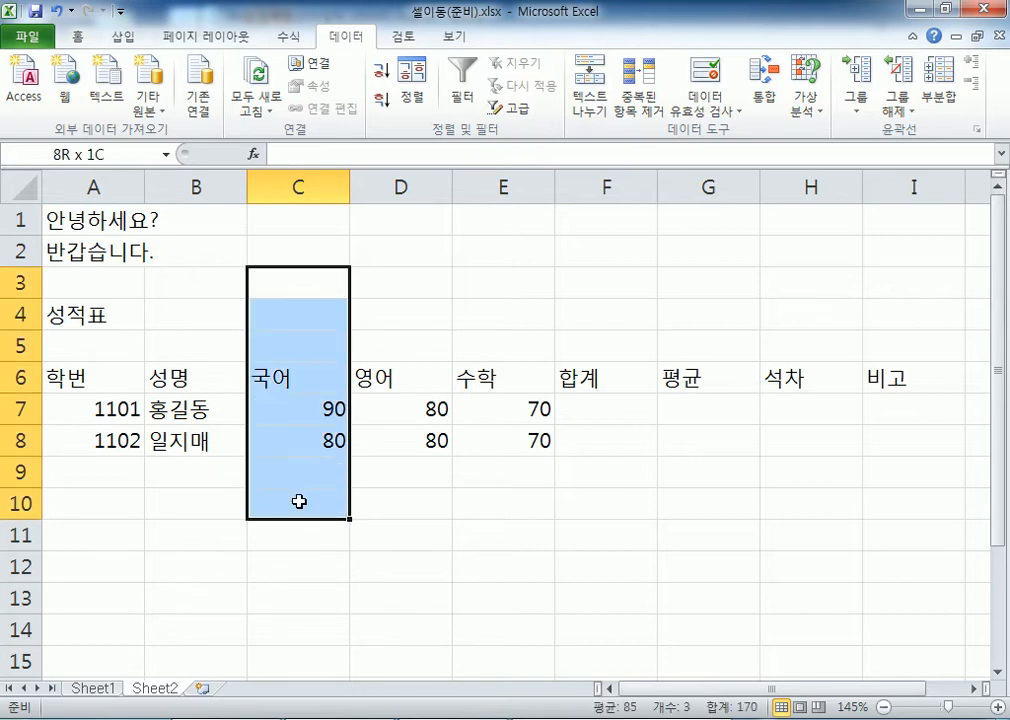
pyautogui.click(293, 382)
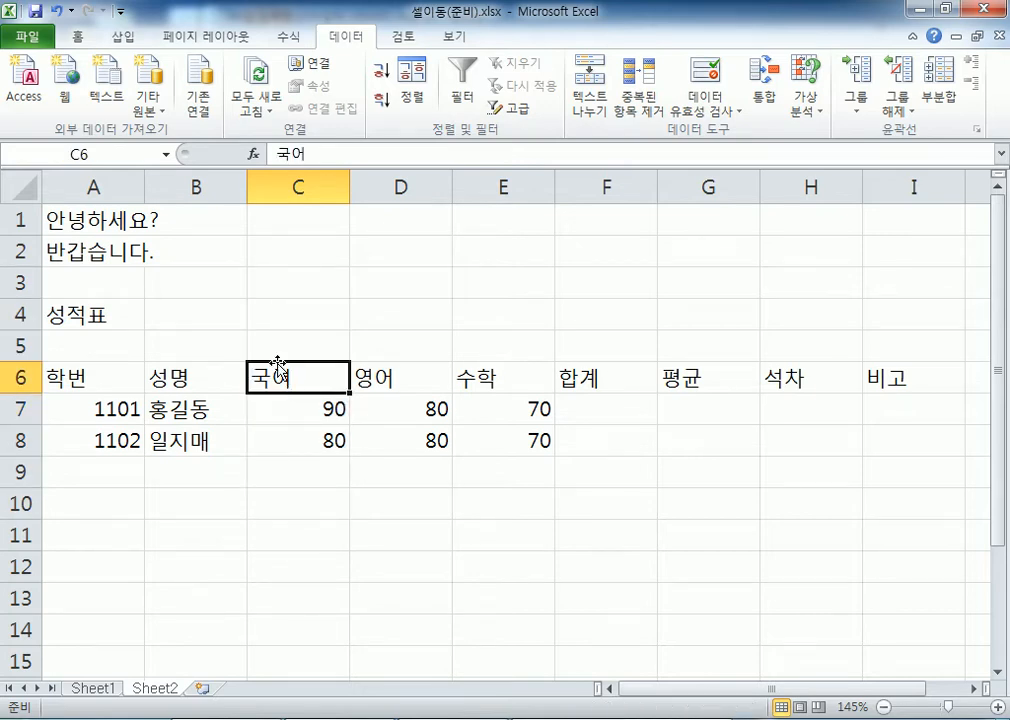
pyautogui.click(313, 184)
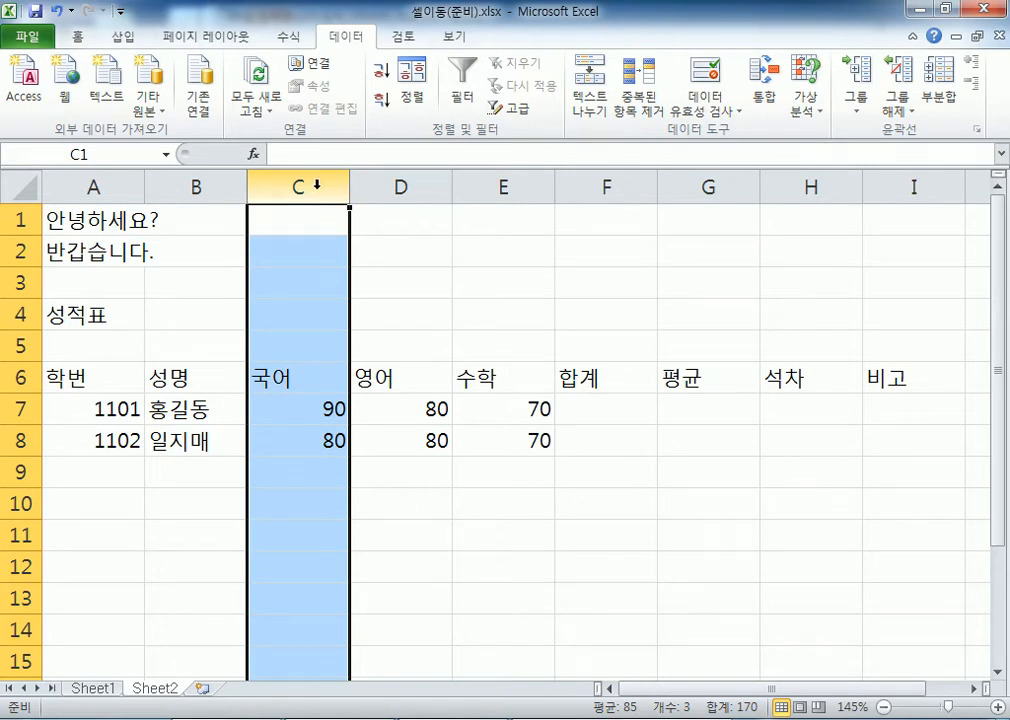
# Insert a blank column at C from the column's 삽입 command, shifting 국어 onward right
pyautogui.rightClick(317, 187)
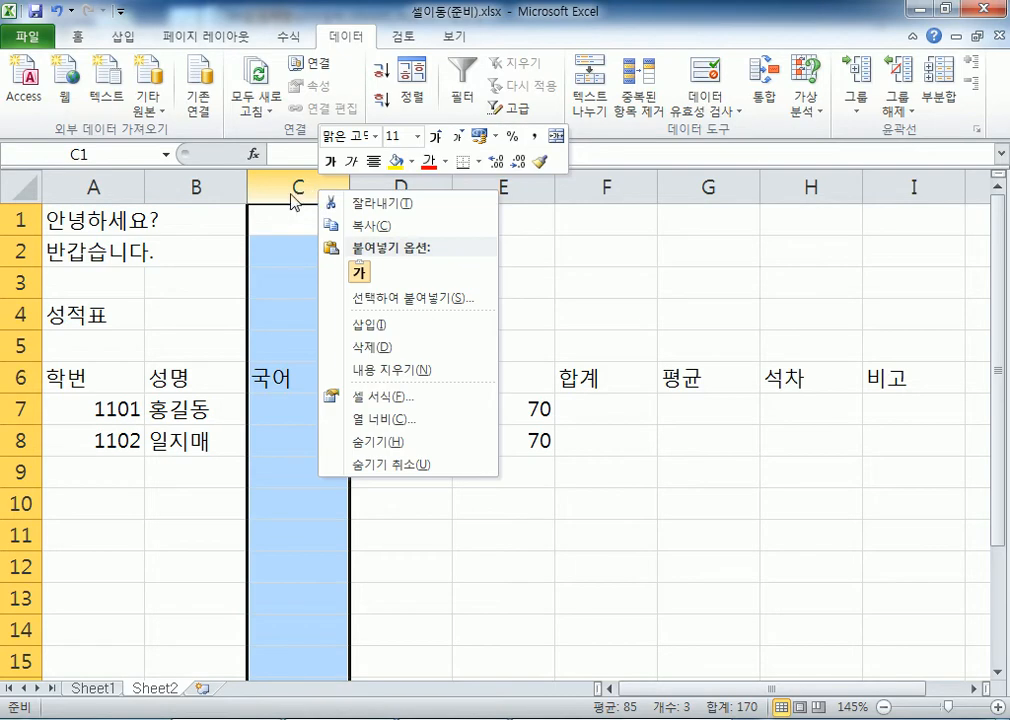
pyautogui.click(291, 192)
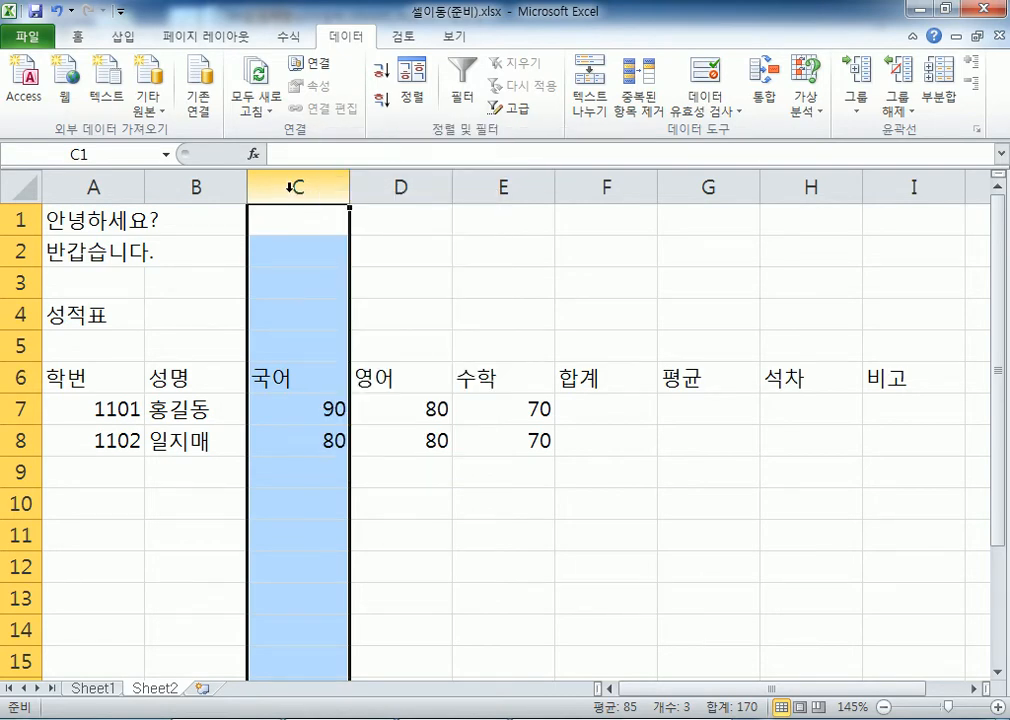
pyautogui.rightClick(293, 190)
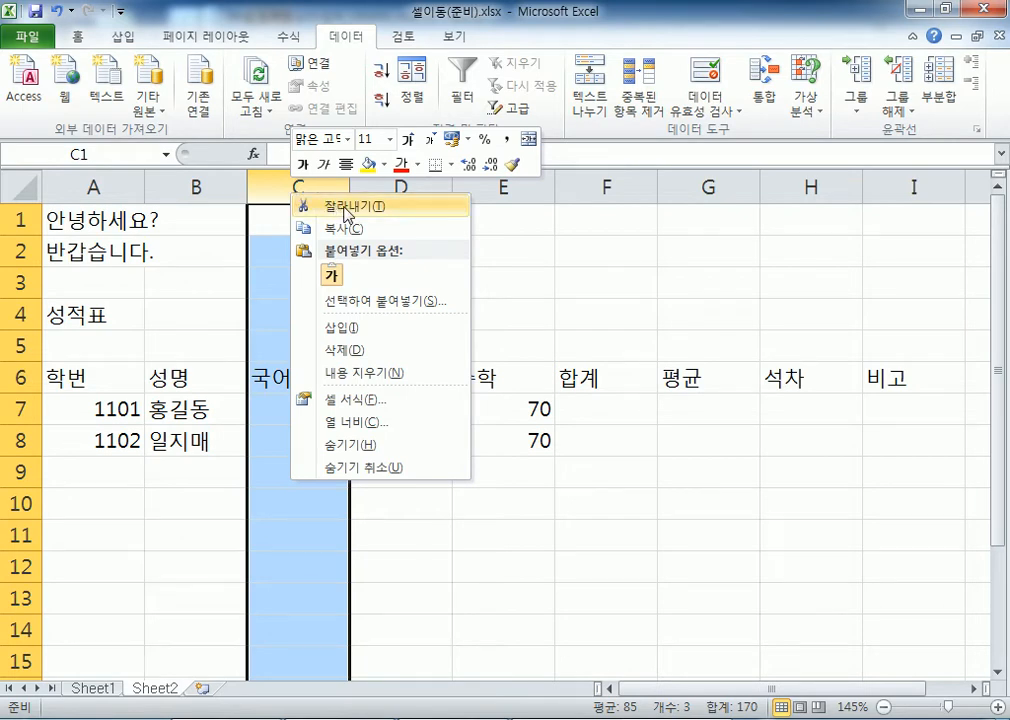
pyautogui.click(266, 190)
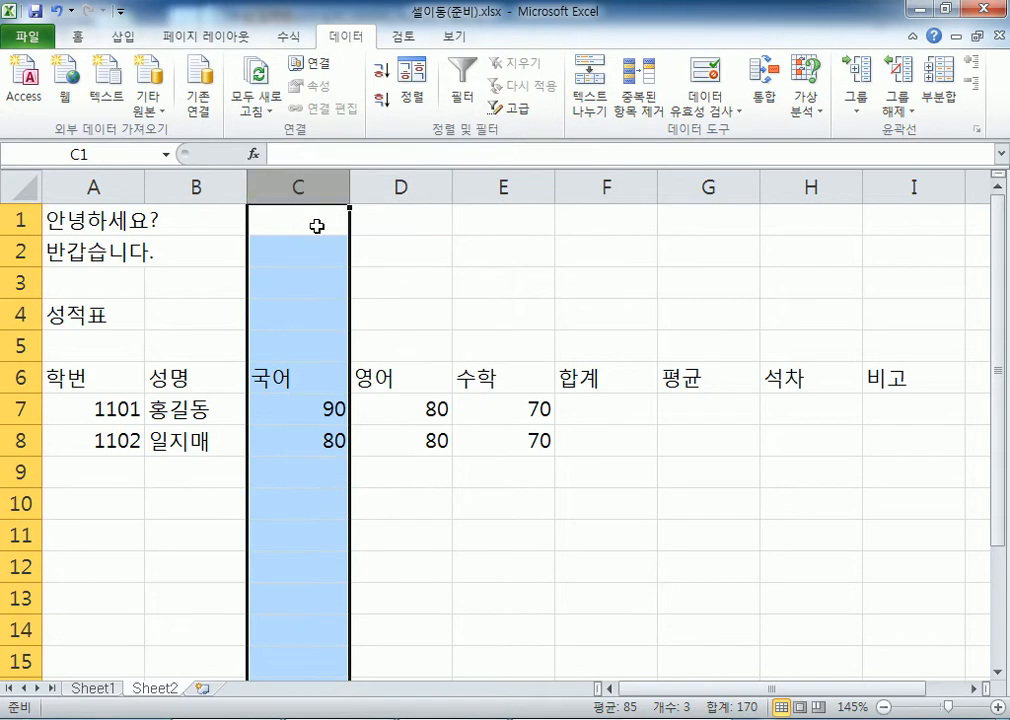
pyautogui.rightClick(294, 190)
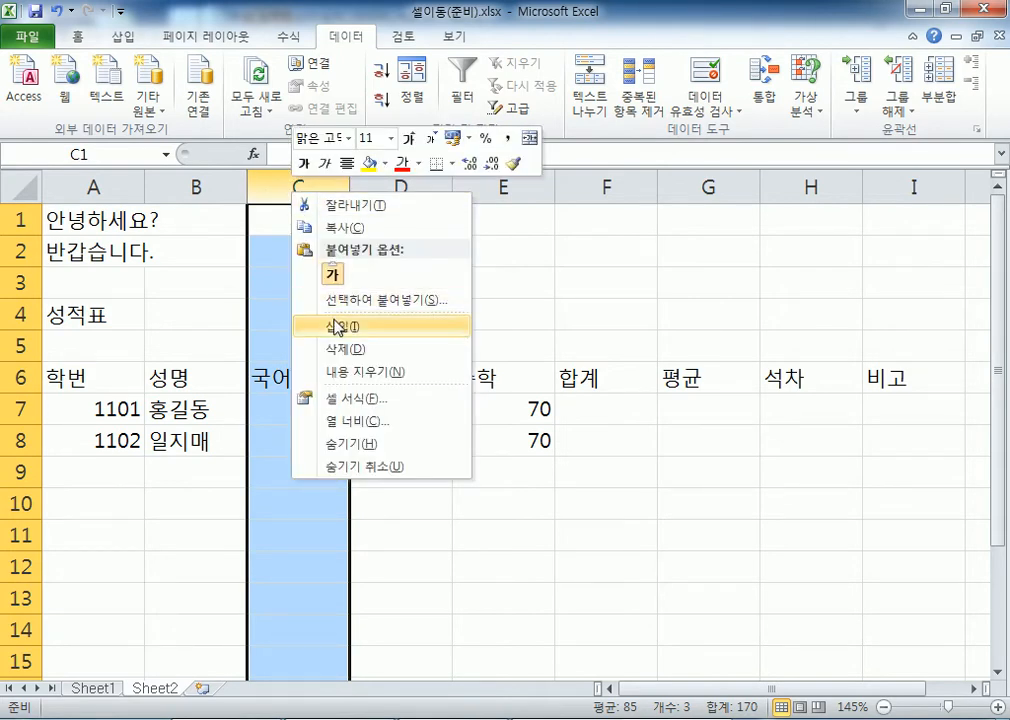
pyautogui.click(281, 183)
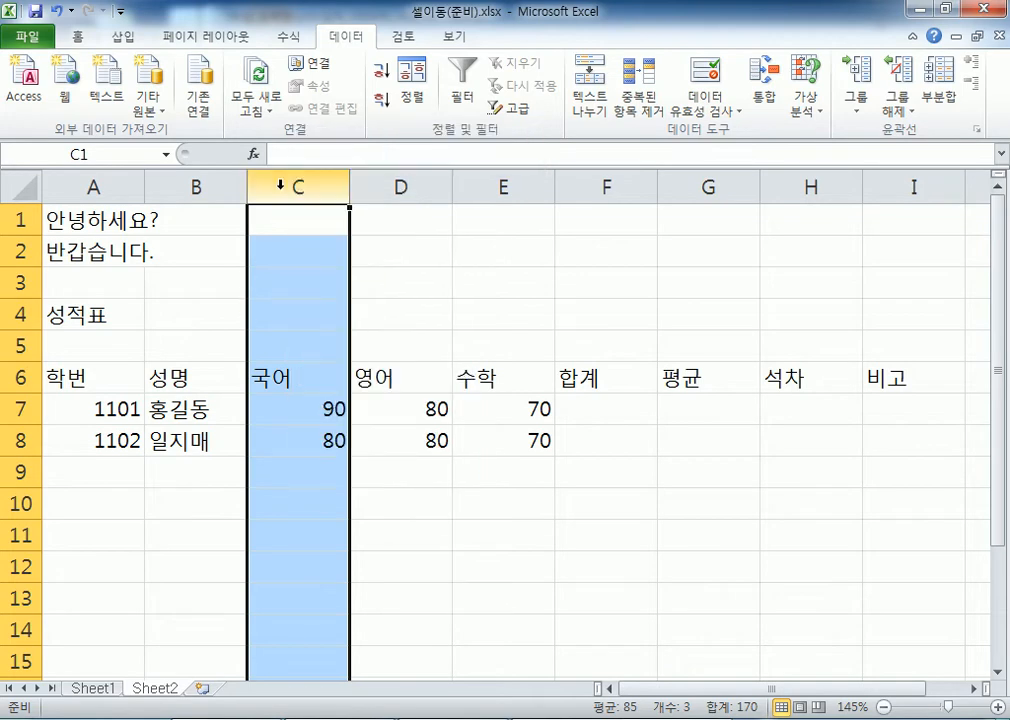
pyautogui.rightClick(281, 185)
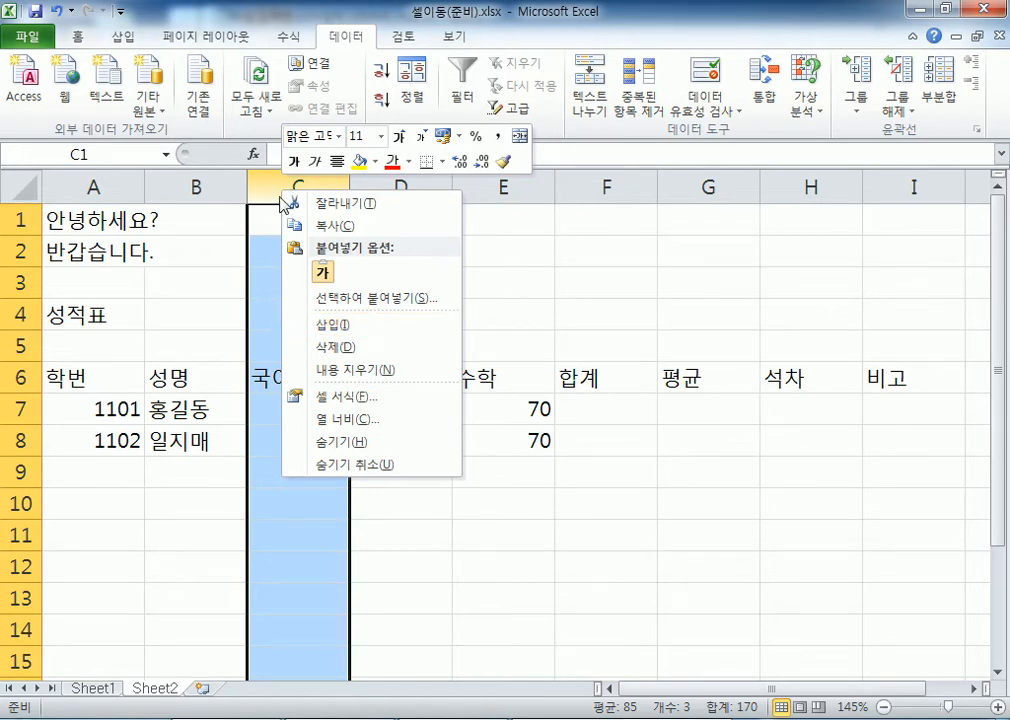
pyautogui.click(340, 325)
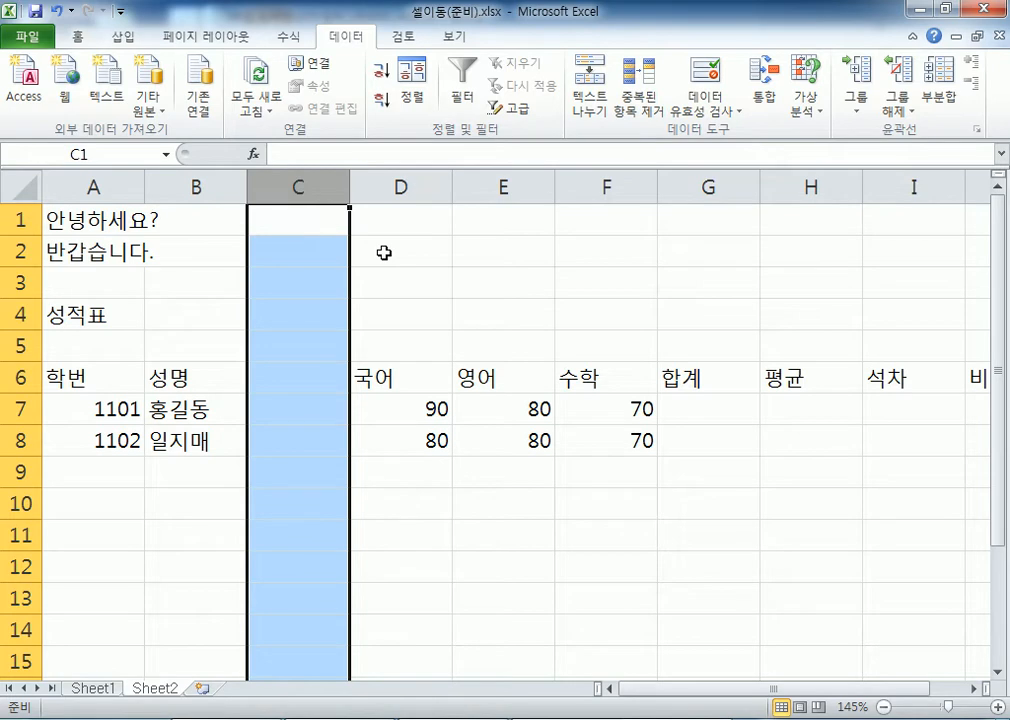
# Add header 생년월일 in C6 with birth dates 2005-5-5 and 05-7-15 below
pyautogui.click(295, 384)
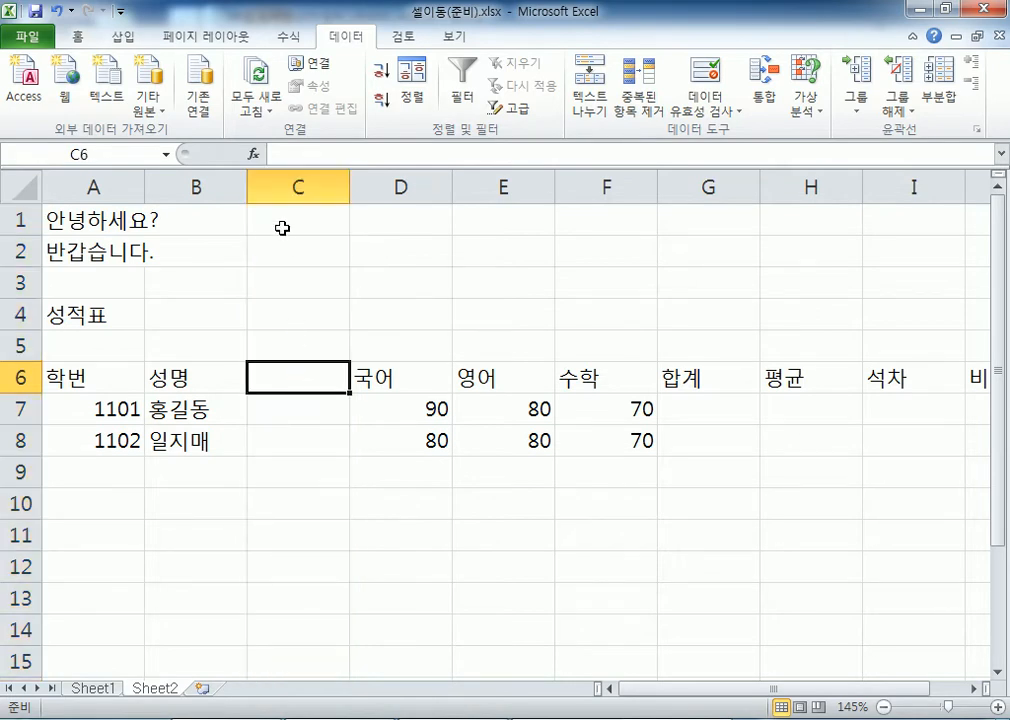
pyautogui.write('생')
pyautogui.write('년월일')
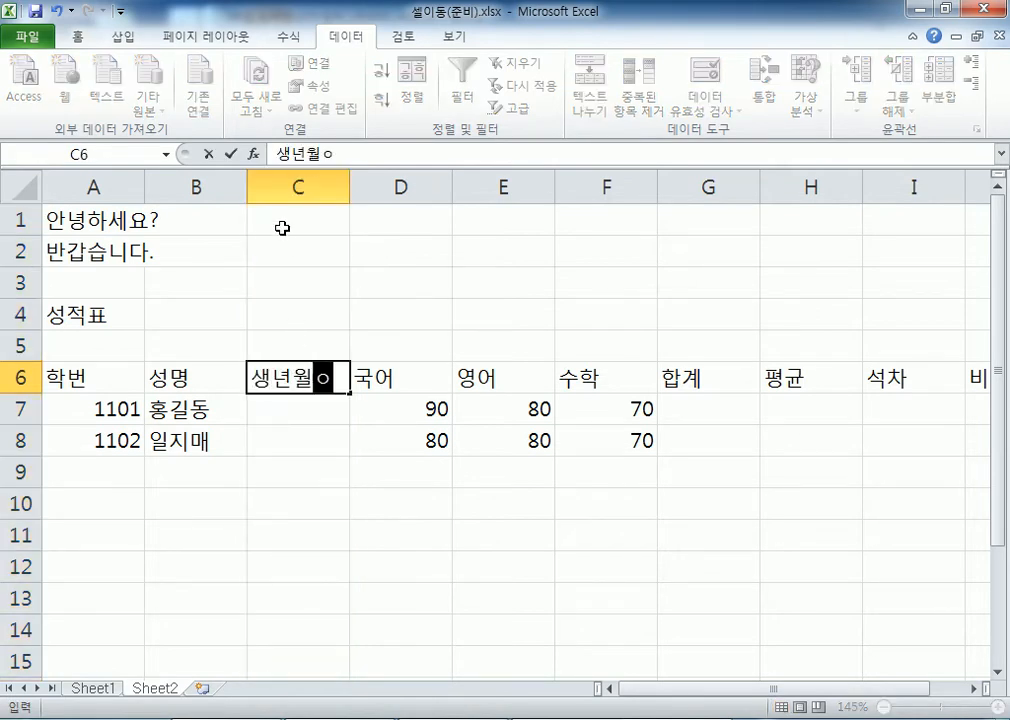
pyautogui.press('Return')
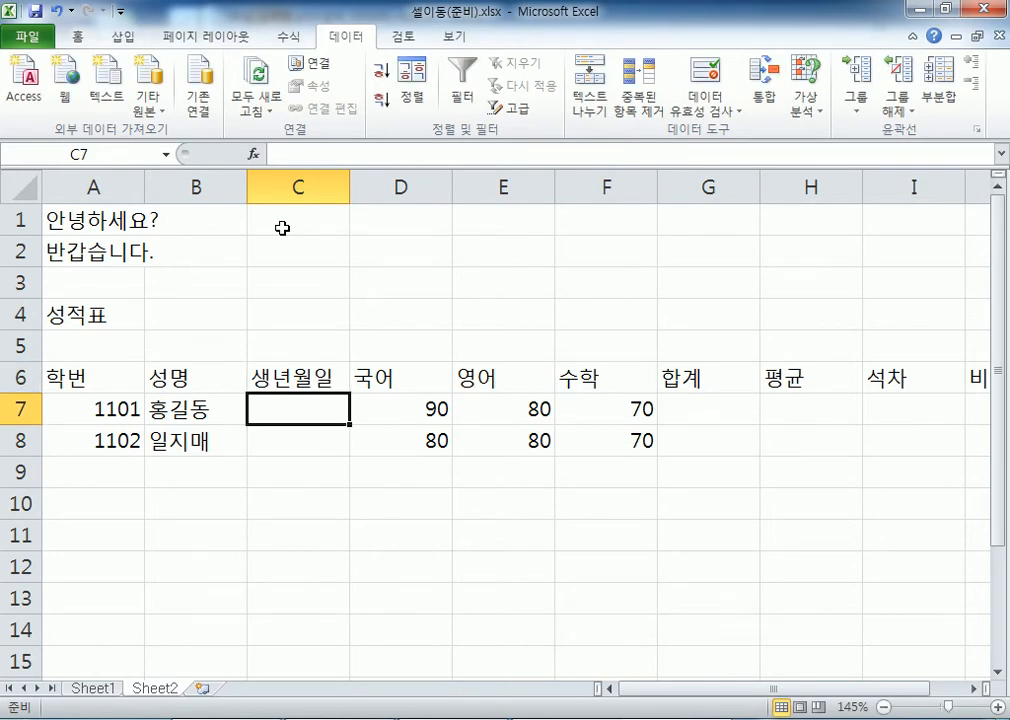
pyautogui.write('20')
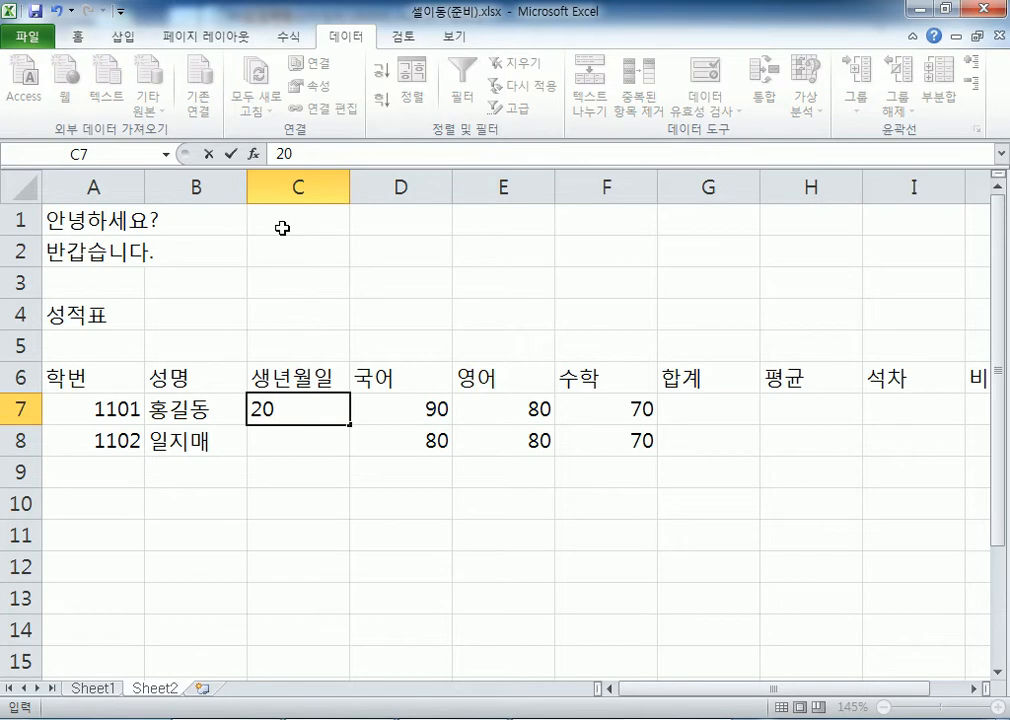
pyautogui.write('05-5-5')
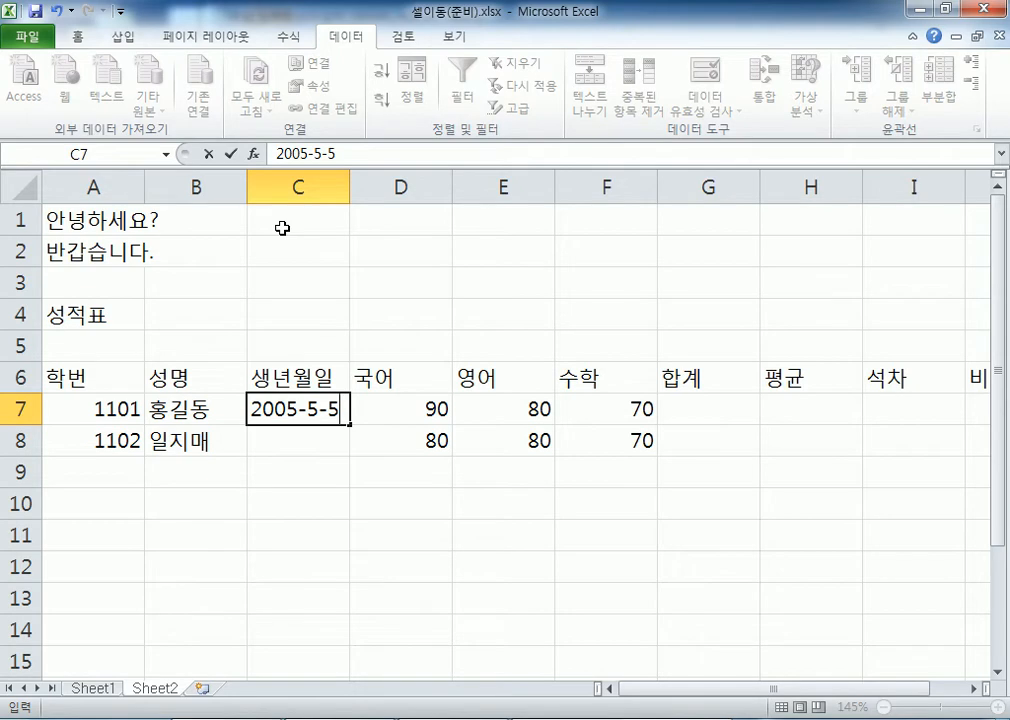
pyautogui.press('Return')
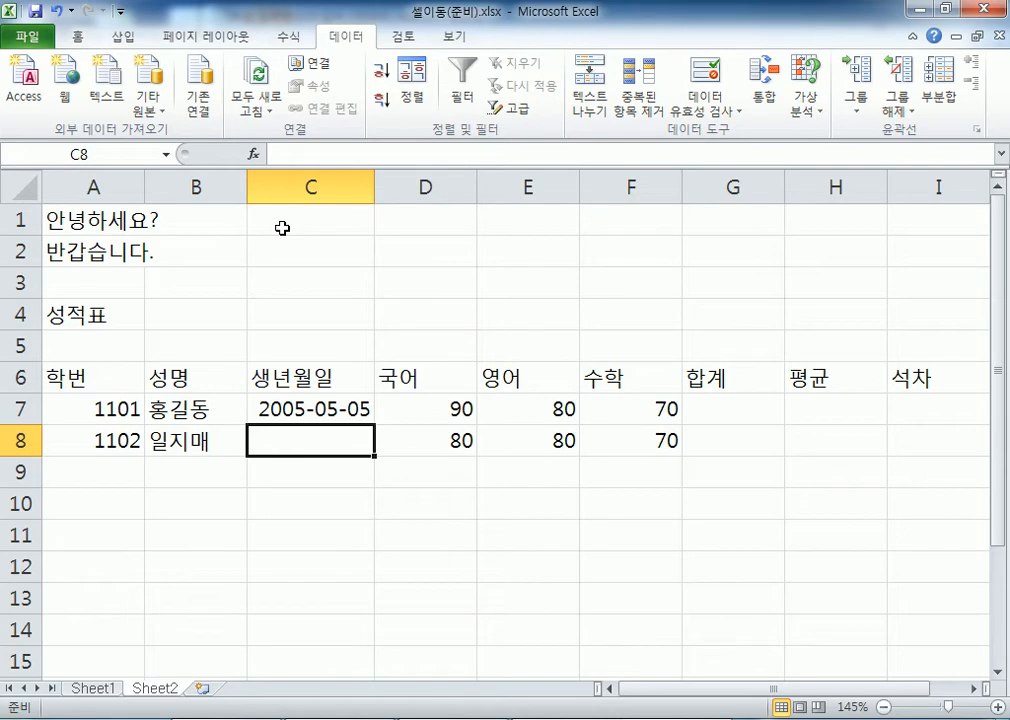
pyautogui.write('0')
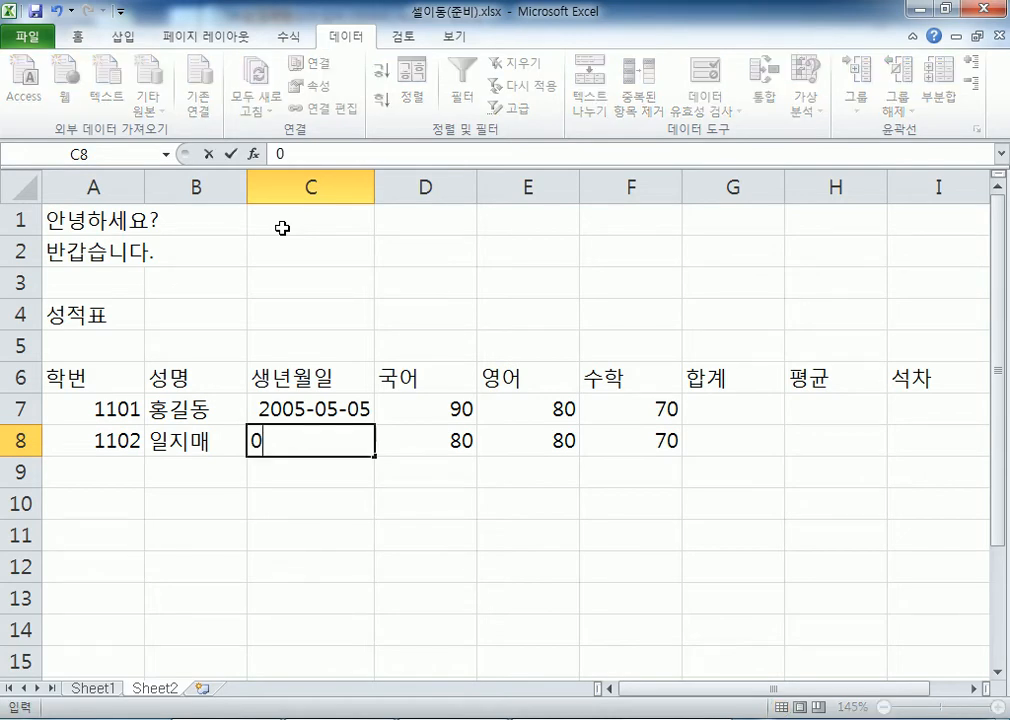
pyautogui.write('5-7-15')
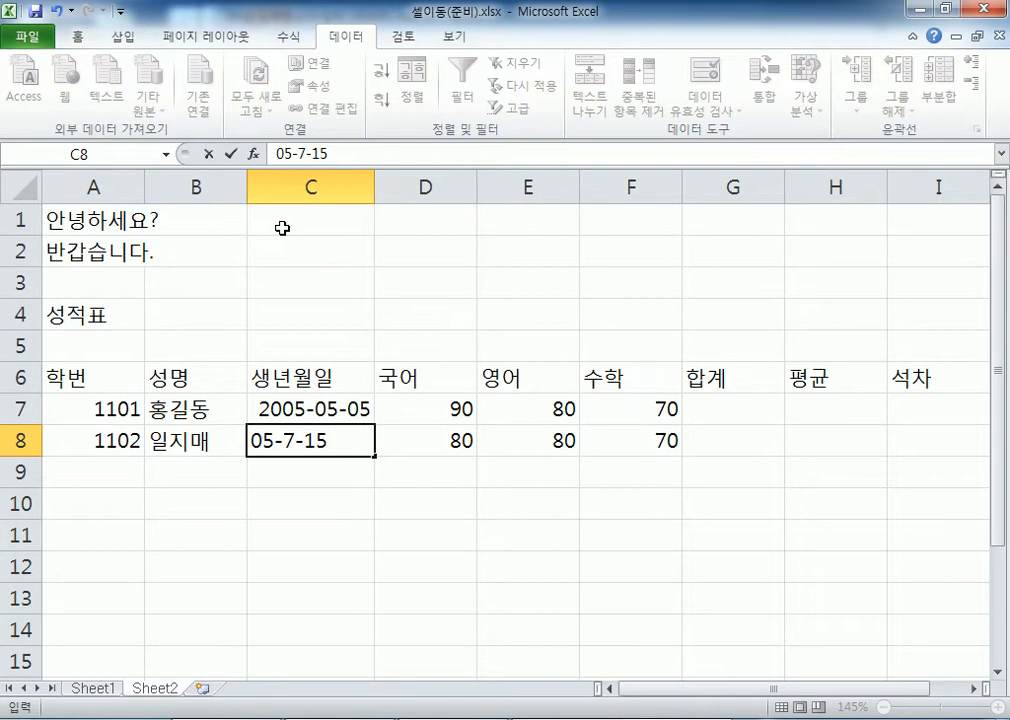
pyautogui.press('Return')
# Re-enter C7's date as 5-5-5, which Excel shows as 2005-05-05
pyautogui.press('Up')
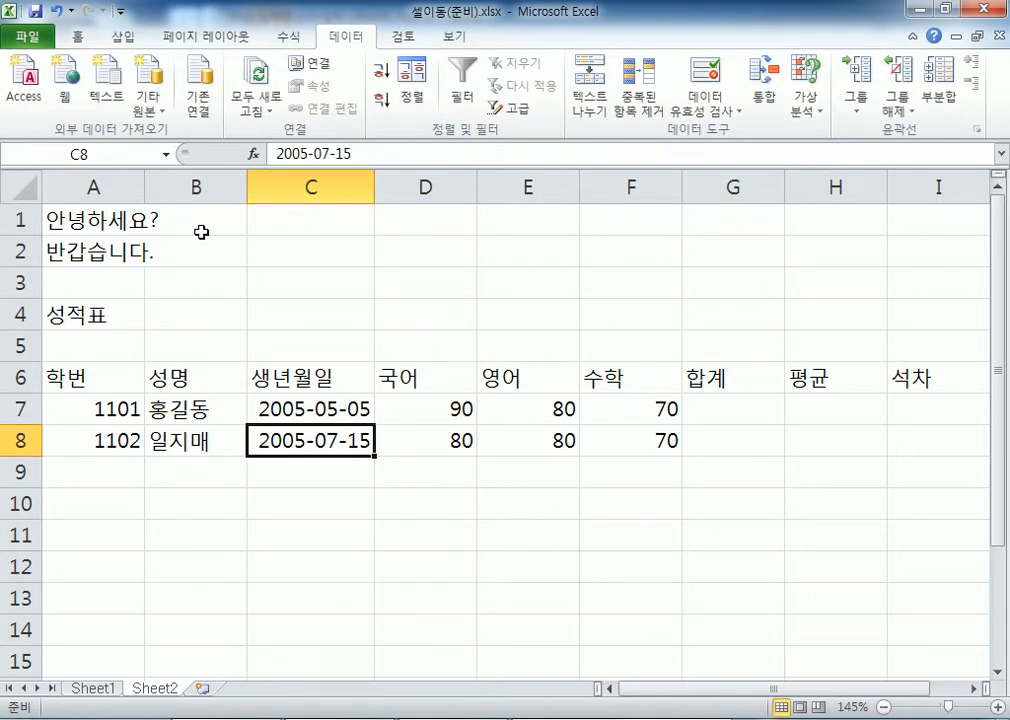
pyautogui.doubleClick(285, 441)
pyautogui.moveTo(285, 441); pyautogui.dragTo(301, 443)
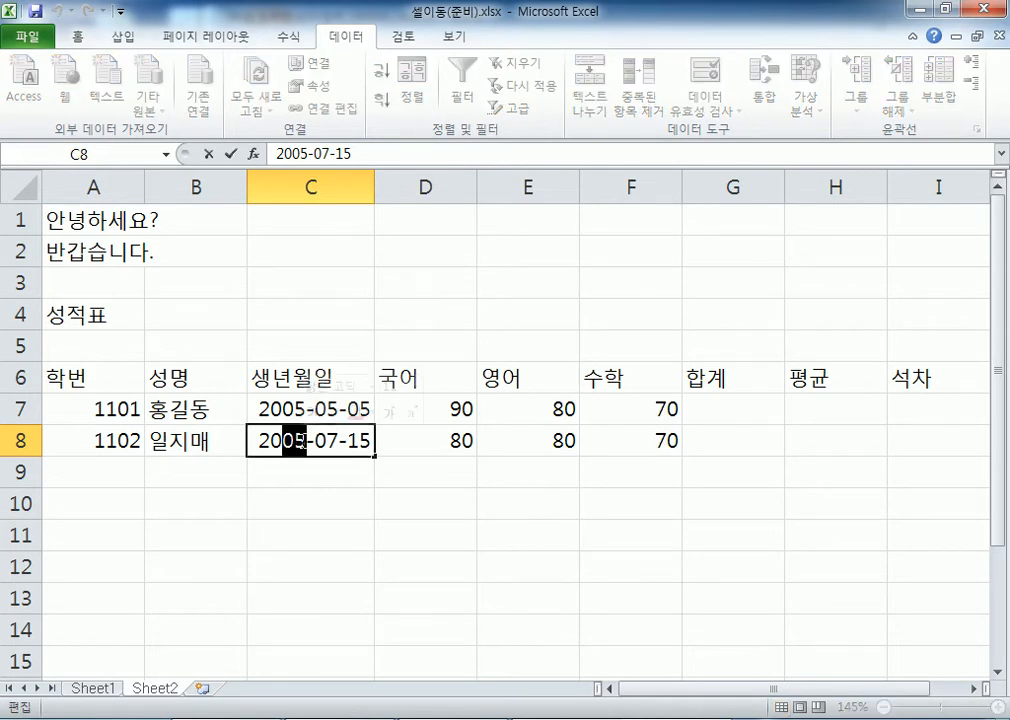
pyautogui.press('Escape')
pyautogui.click(330, 411)
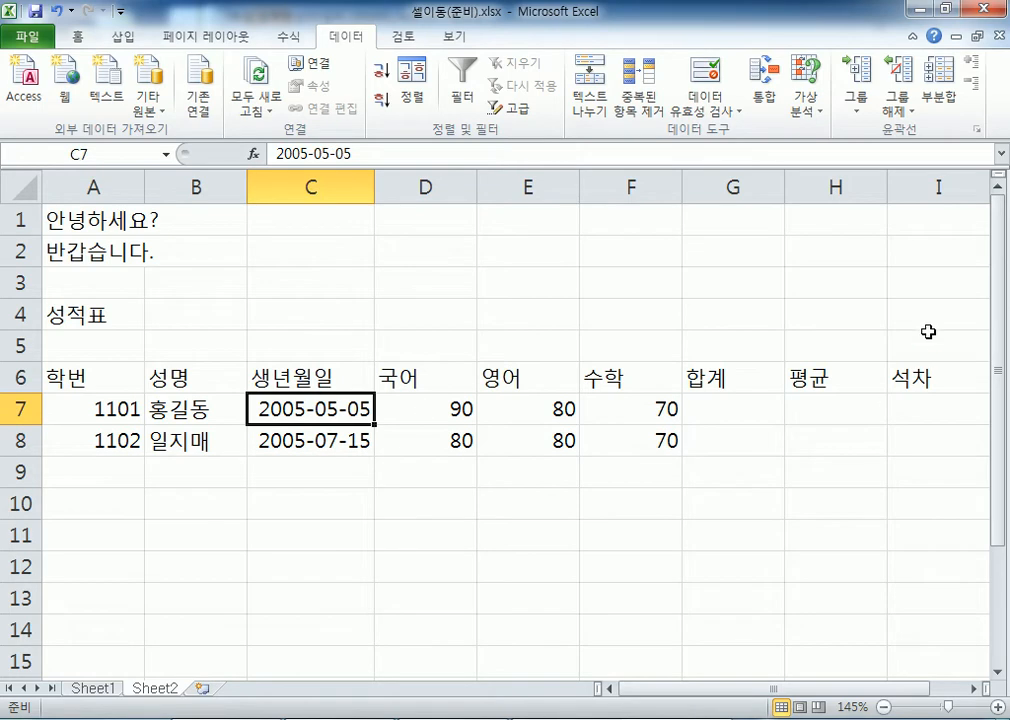
pyautogui.write('5-5-5')
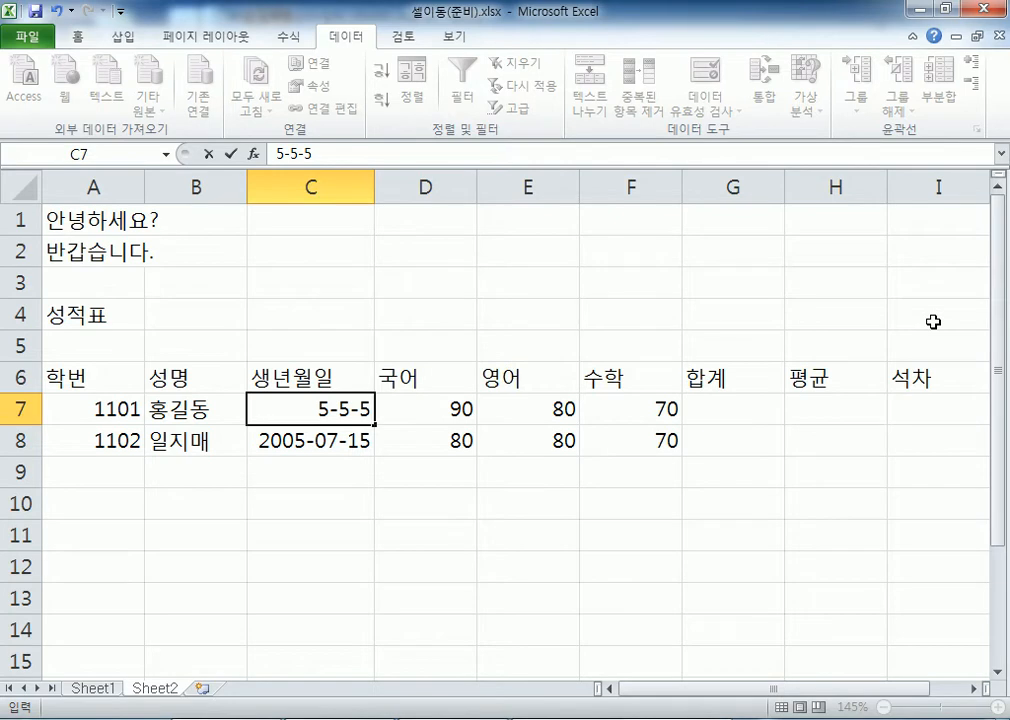
pyautogui.hotkey('ctrl', 'Return')
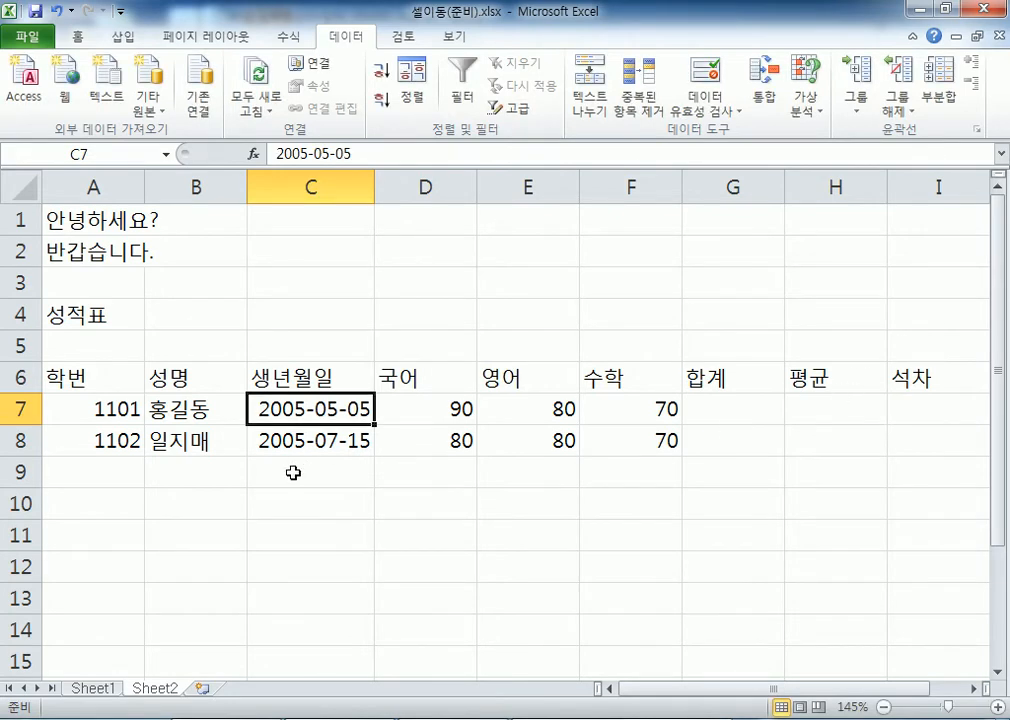
pyautogui.click(293, 473)
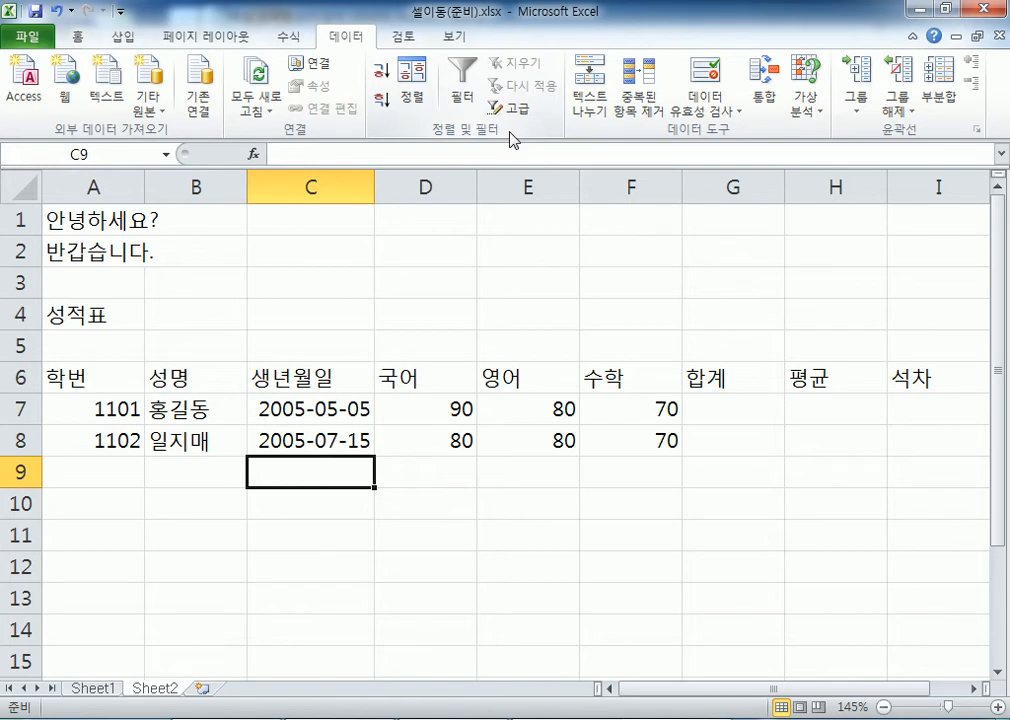
pyautogui.write('1905')
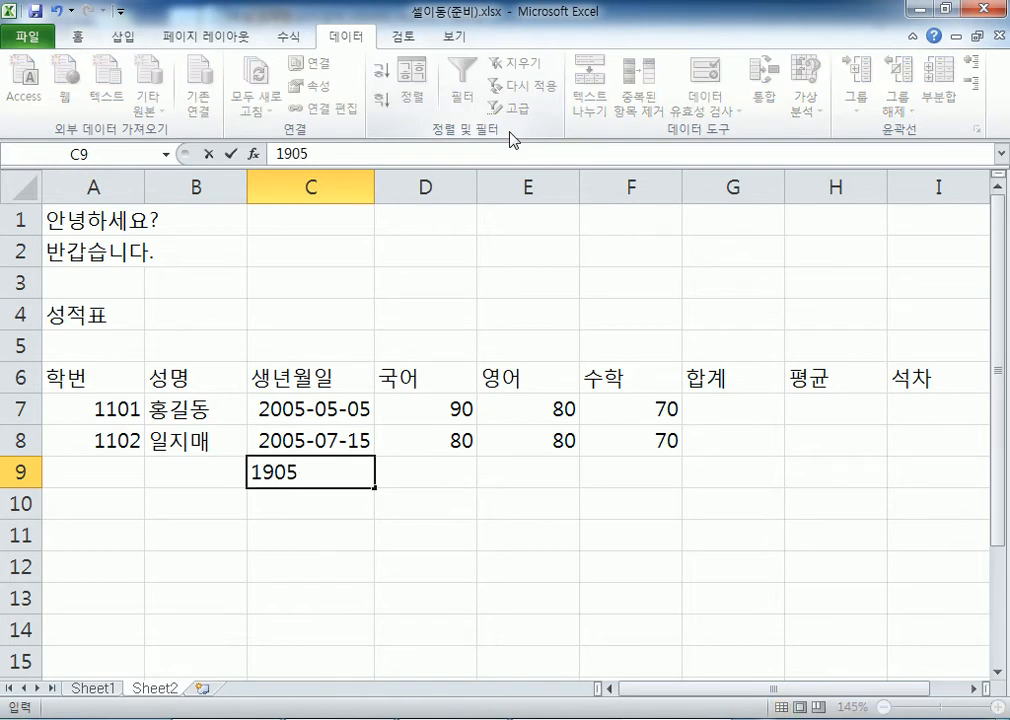
pyautogui.write('-05-05')
pyautogui.press('Return')
pyautogui.press('Up')
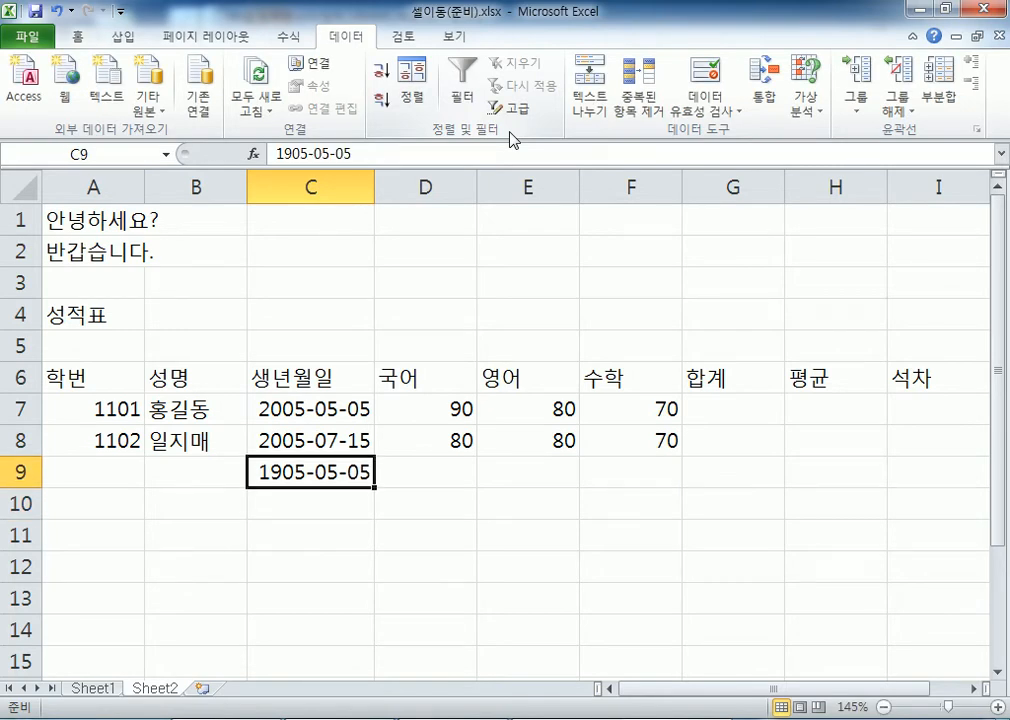
pyautogui.press('Delete')
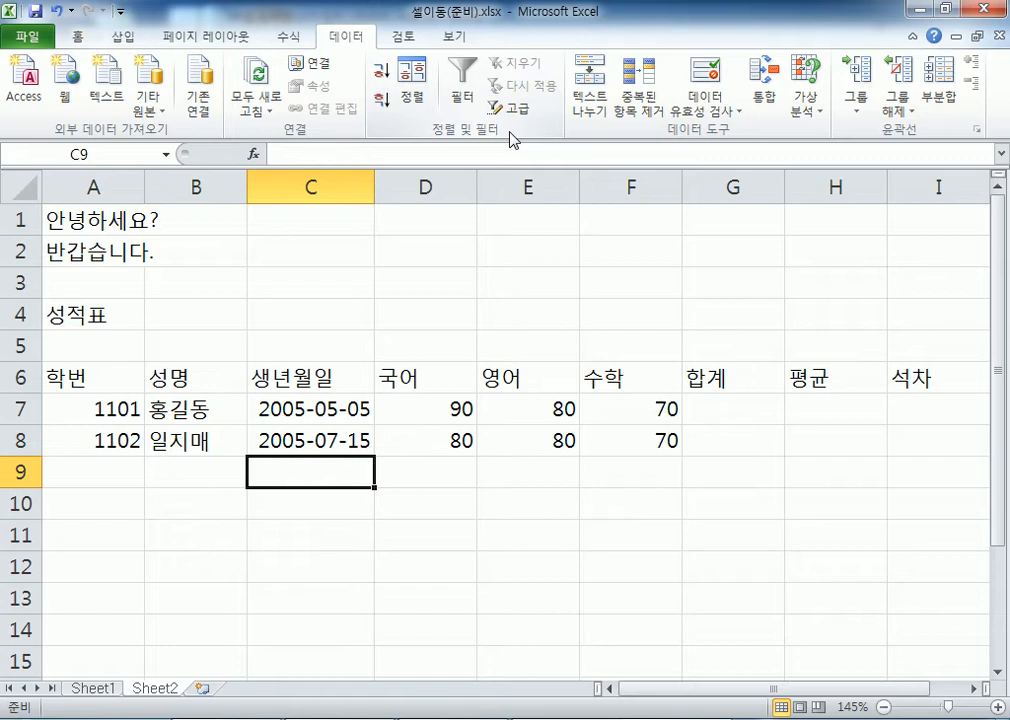
pyautogui.press('Left')
pyautogui.press('Left')
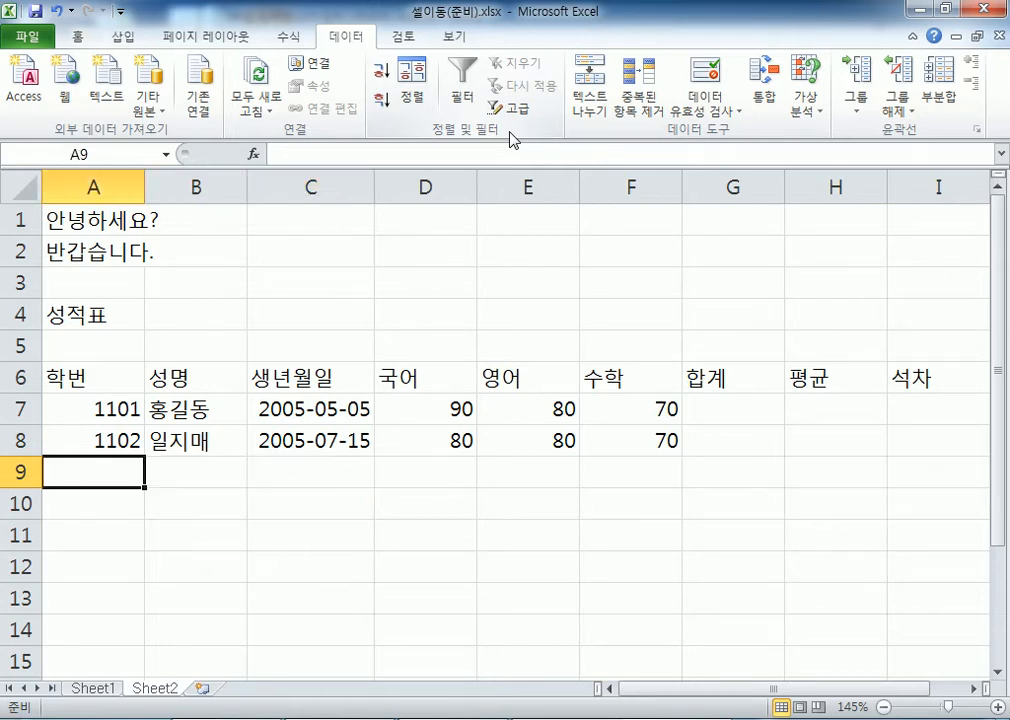
pyautogui.press('Up')
pyautogui.press('Up')
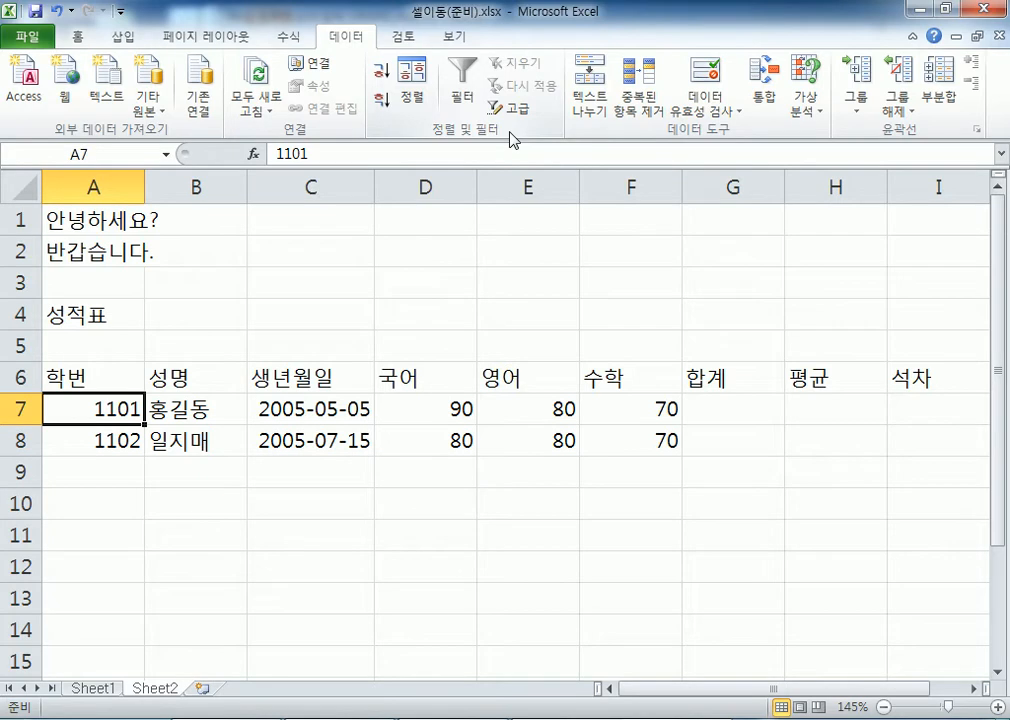
pyautogui.press('Right')
pyautogui.press('Right')
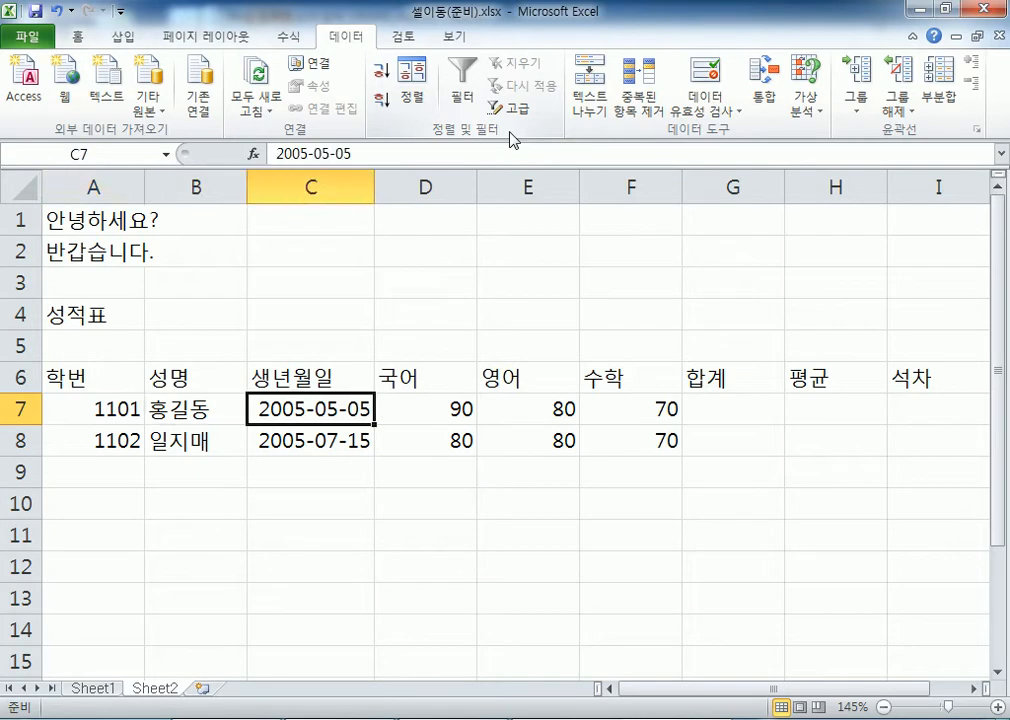
pyautogui.press('Right')
pyautogui.press('Right')
pyautogui.press('Right')
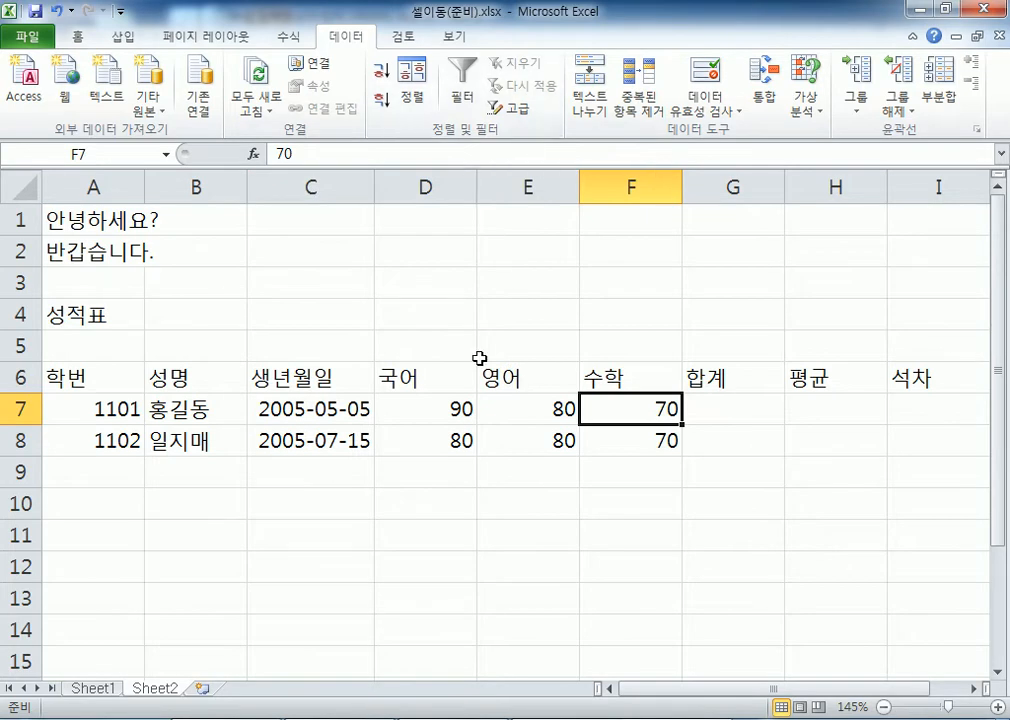
# Select the students' subject scores and the empty 합계, 평균 and 석차 cells
pyautogui.scroll(-1, 450, 330)
pyautogui.moveTo(77, 311); pyautogui.dragTo(83, 352)
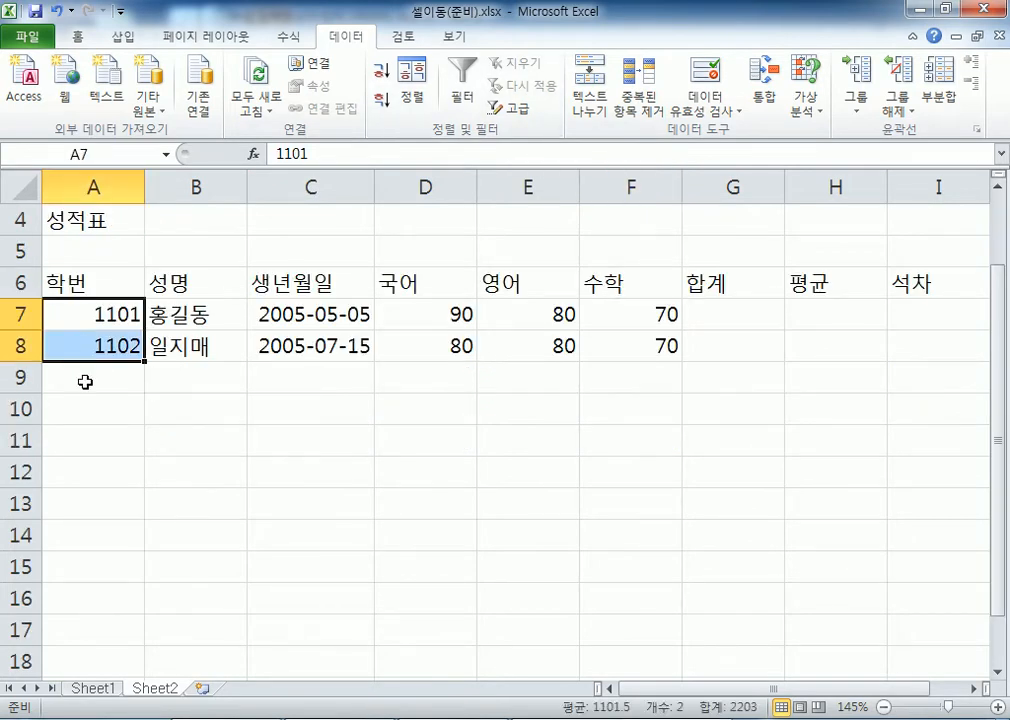
pyautogui.click(83, 380)
pyautogui.moveTo(426, 310); pyautogui.dragTo(665, 343)
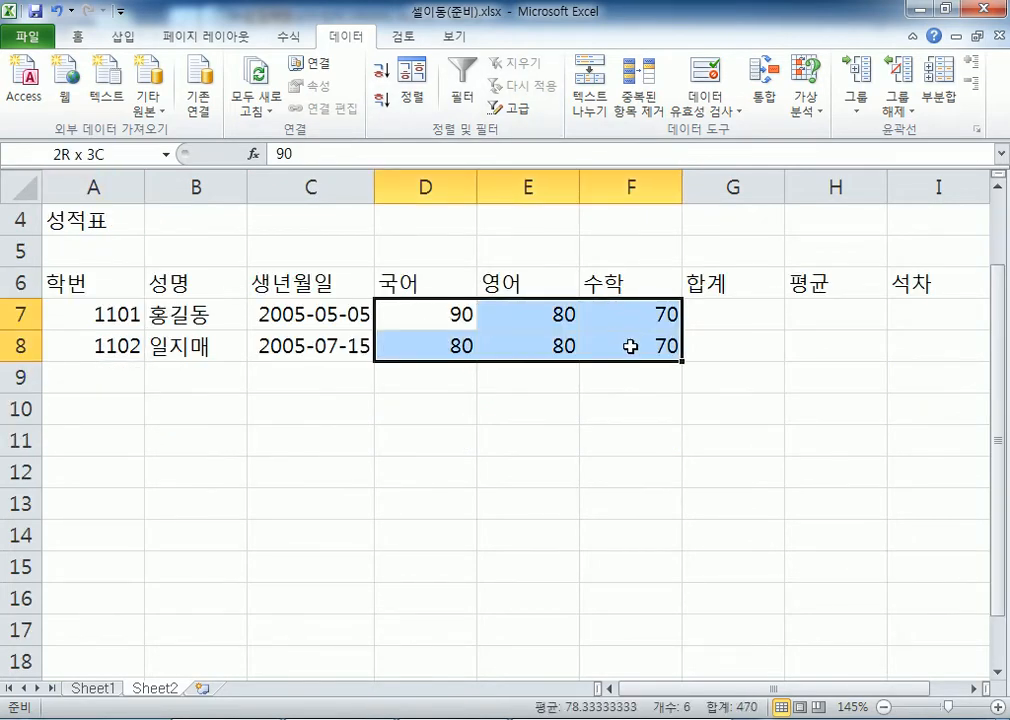
pyautogui.moveTo(717, 314); pyautogui.dragTo(724, 344)
pyautogui.moveTo(827, 310); pyautogui.dragTo(827, 345)
pyautogui.moveTo(922, 310); pyautogui.dragTo(925, 347)
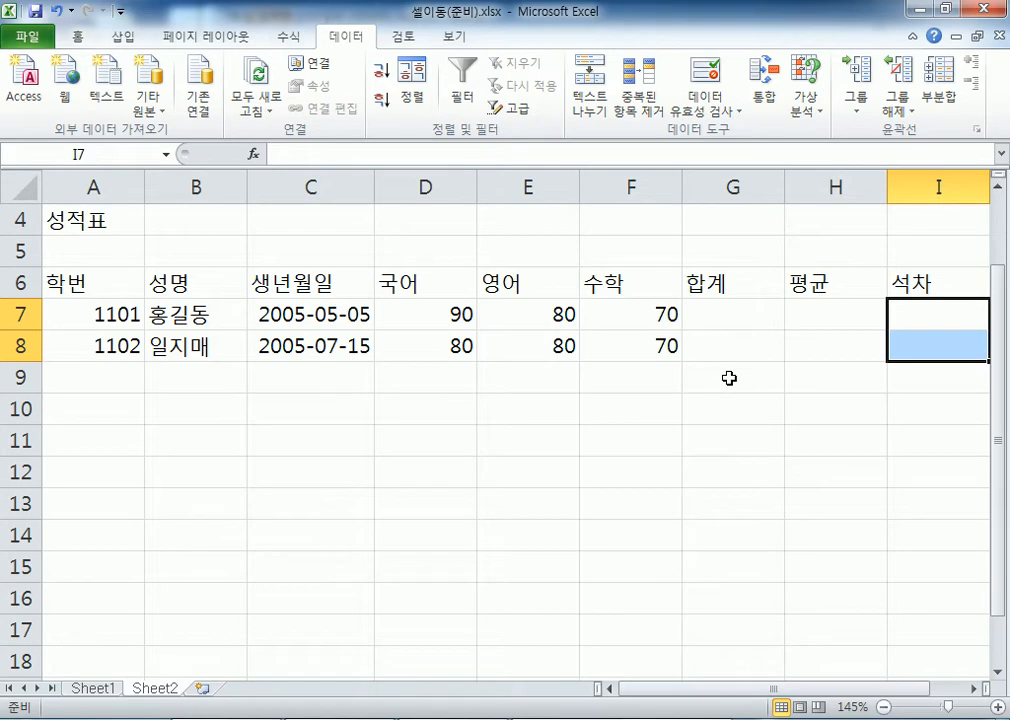
# Select cells G7, G8 and I7, then switch to the Notepad notes
pyautogui.click(746, 316)
pyautogui.click(740, 354)
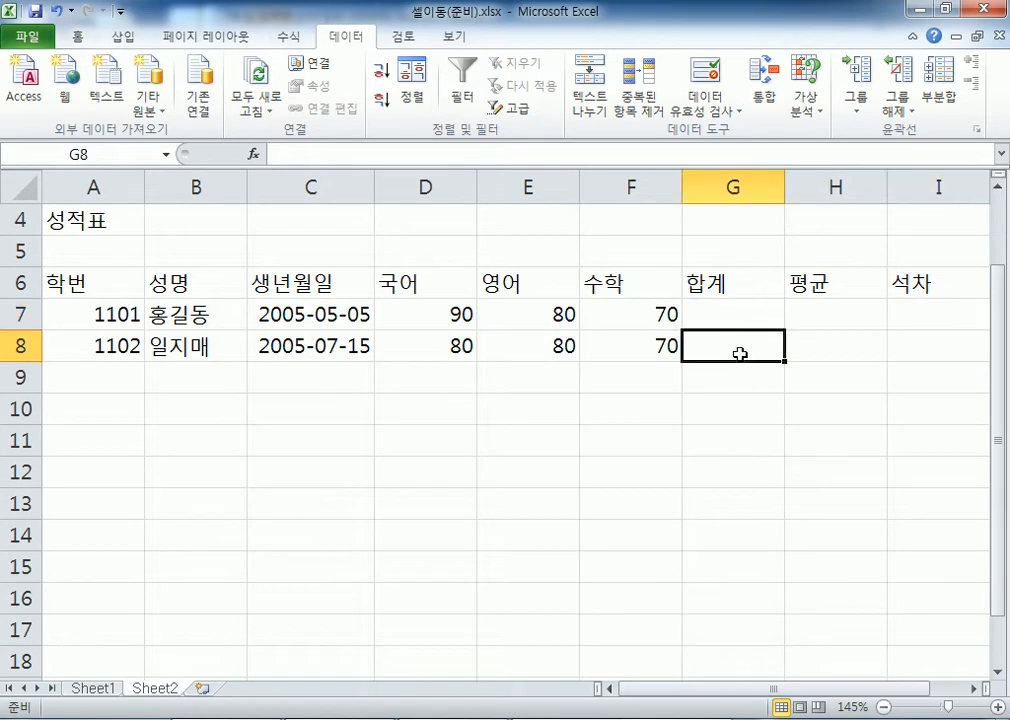
pyautogui.click(740, 318)
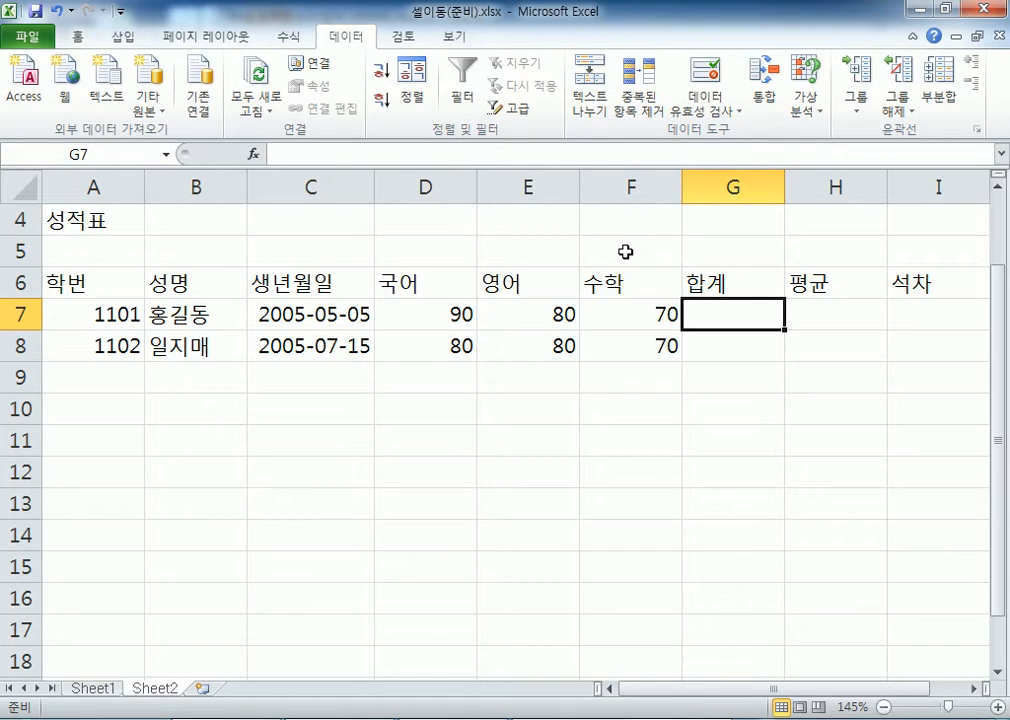
pyautogui.click(914, 305)
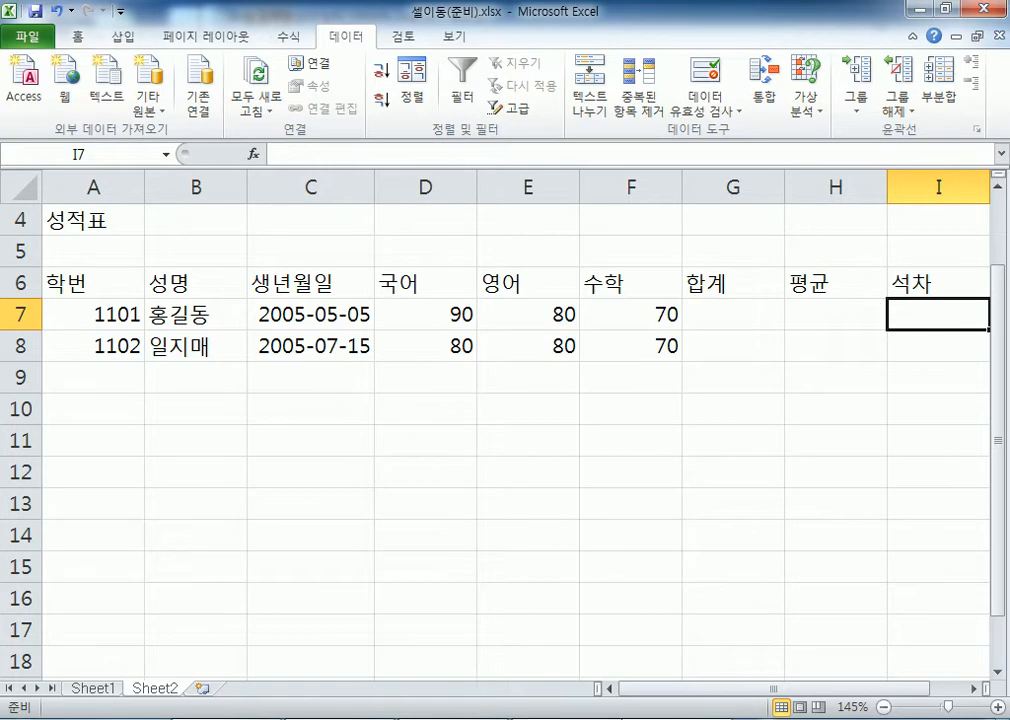
pyautogui.hotkey('alt', 'Tab')
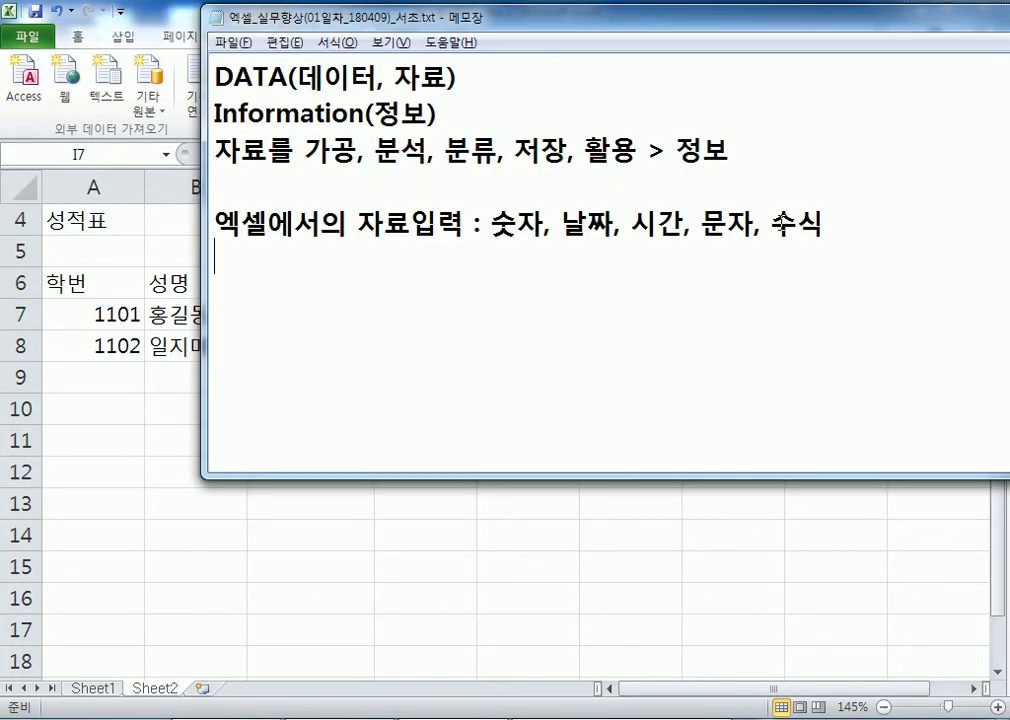
# Append '(계산식)' after 수식, start a new line, and return to Excel
pyautogui.moveTo(770, 224); pyautogui.dragTo(826, 224)
pyautogui.click(872, 223)
pyautogui.write('(계산소ㅣㄱ')
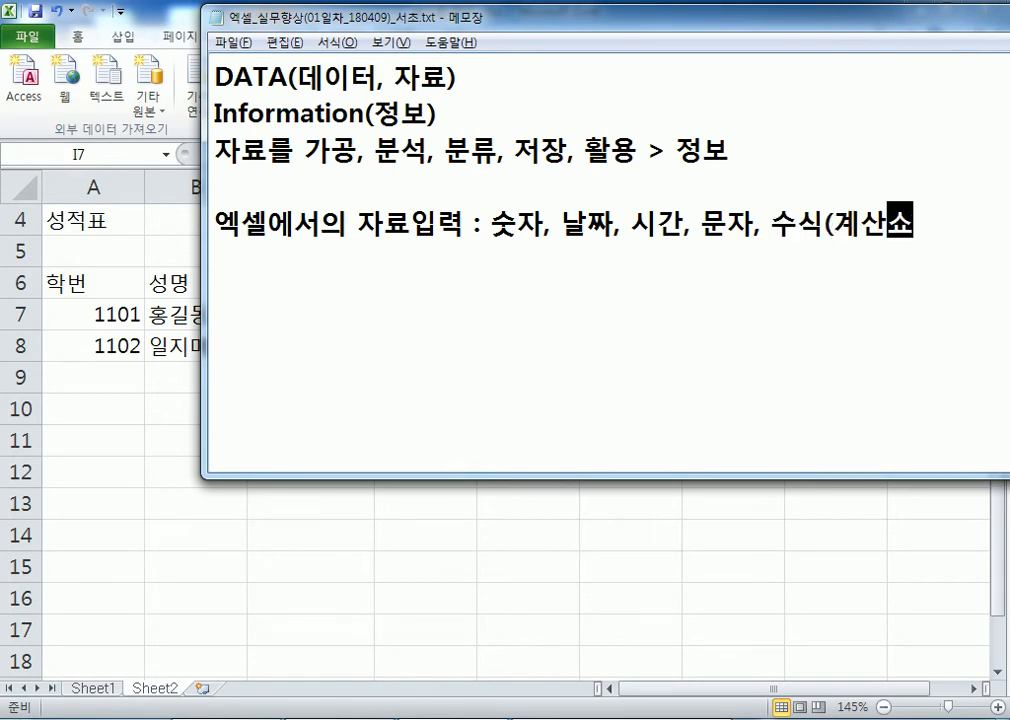
pyautogui.press('BackSpace')
pyautogui.press('BackSpace')
pyautogui.press('BackSpace')
pyautogui.write('식)')
pyautogui.press('Return')
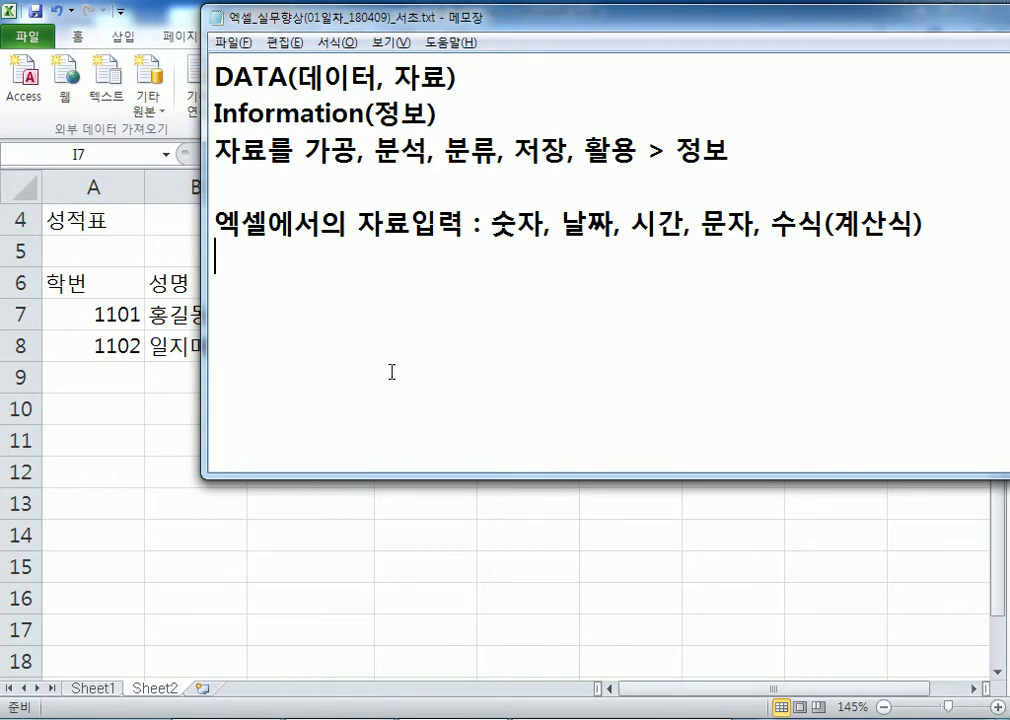
pyautogui.click(152, 580)
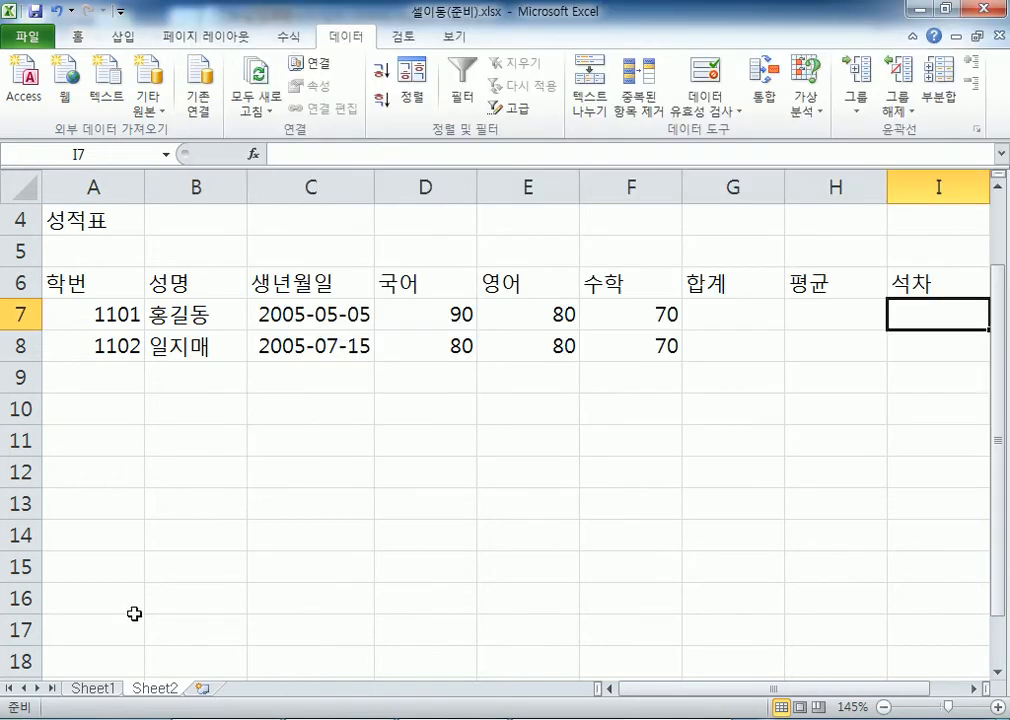
# Switch to Sheet1, return to the top, and select the 02월14일 date in A15
pyautogui.click(100, 688)
pyautogui.scroll(10, 177, 400)
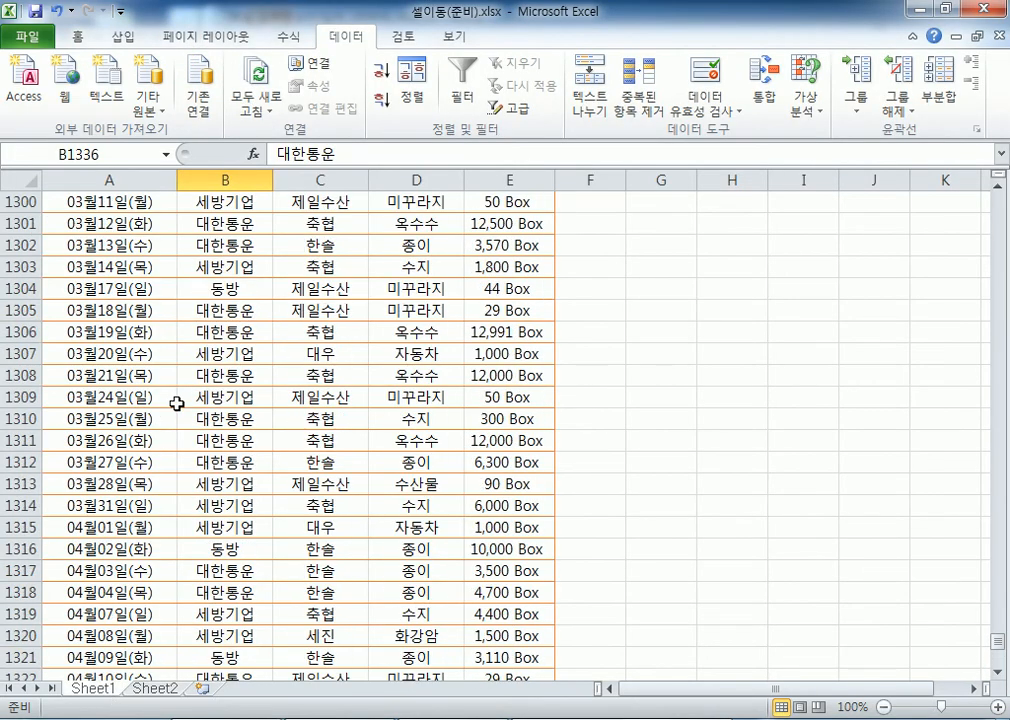
pyautogui.hotkey('ctrl', 'Home')
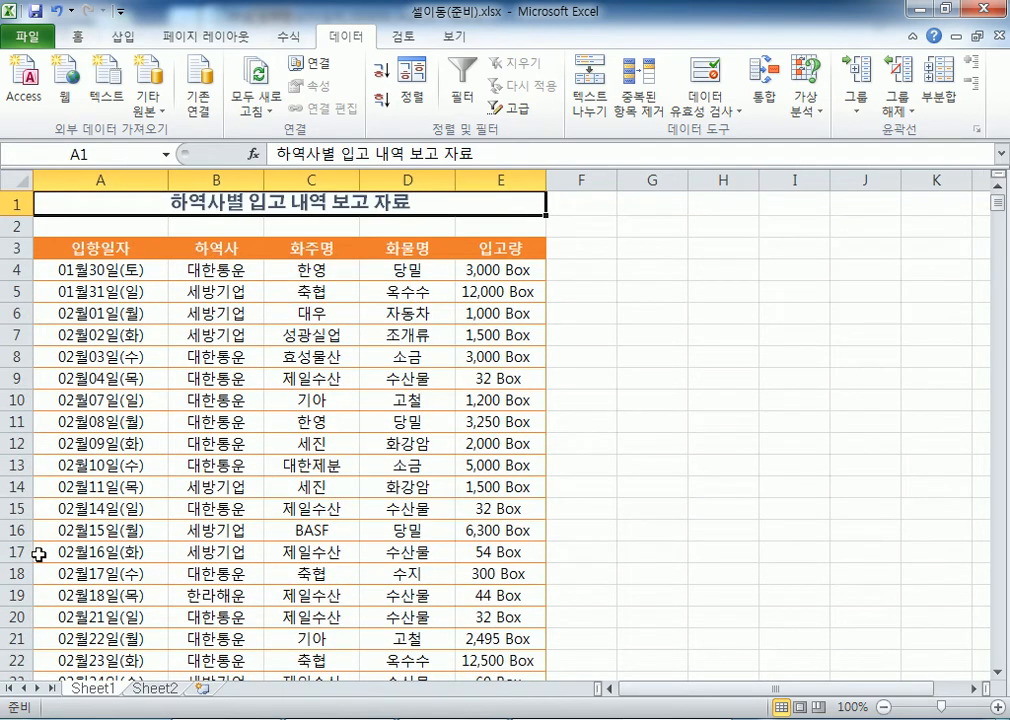
pyautogui.click(152, 505)
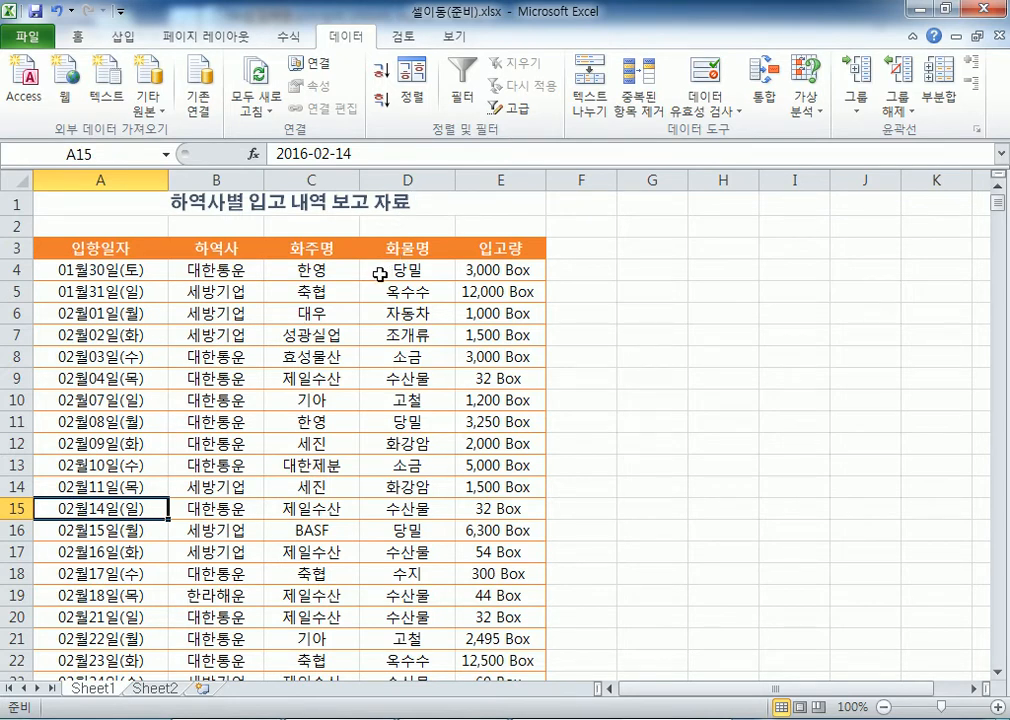
# Jump to cell D500 through the Name Box
pyautogui.click(126, 160)
pyautogui.write('ㅇ')
pyautogui.press('BackSpace')
pyautogui.write('d500')
pyautogui.press('Return')
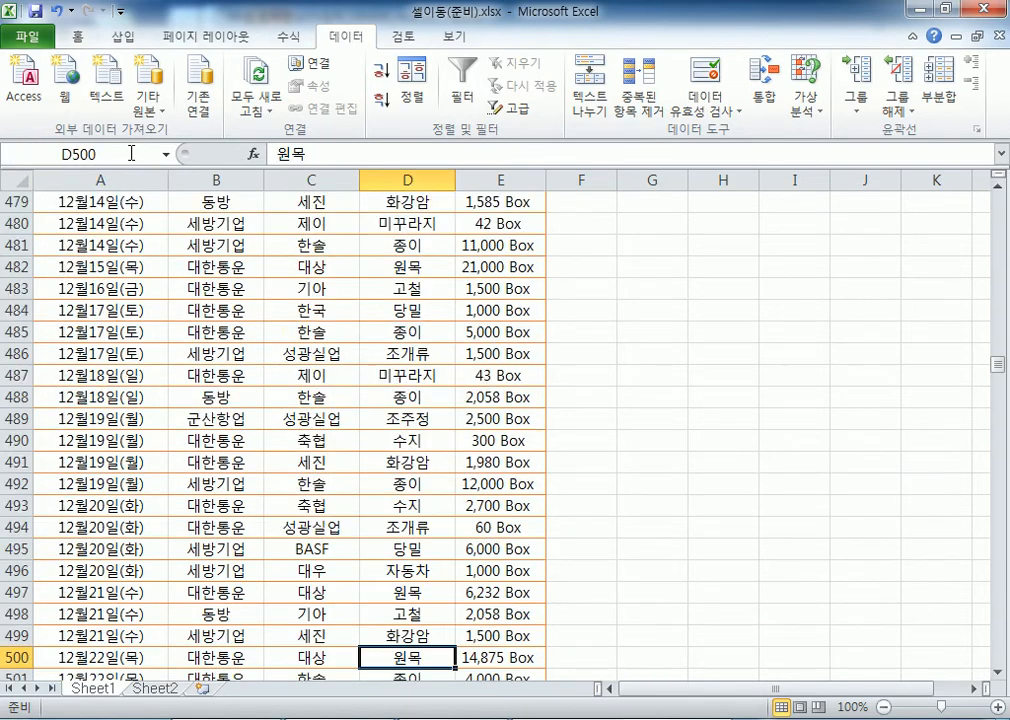
pyautogui.click(112, 152)
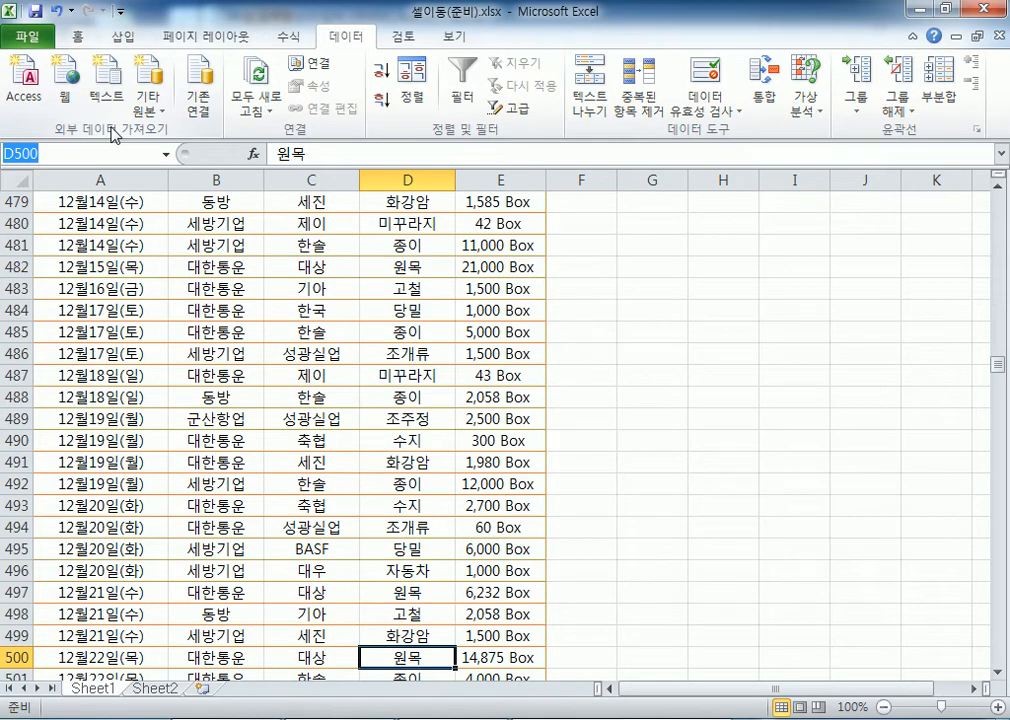
# From 화강암 in D504, reach E1363's 3,400 Box, then return to header A3
pyautogui.click(151, 310)
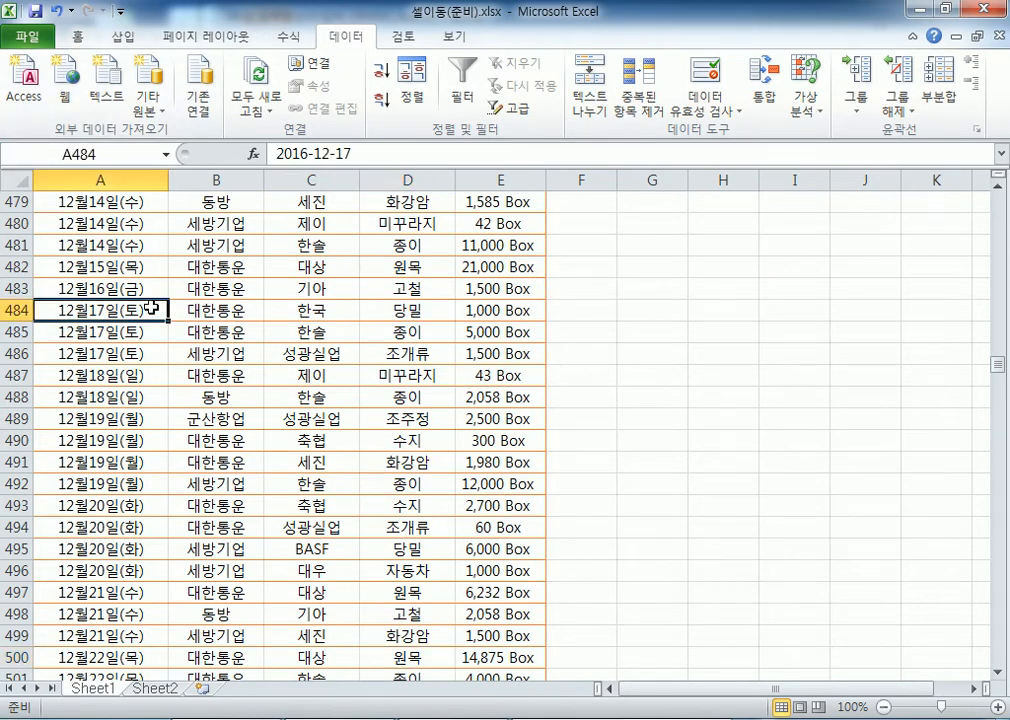
pyautogui.scroll(-6, 140, 232)
pyautogui.click(415, 349)
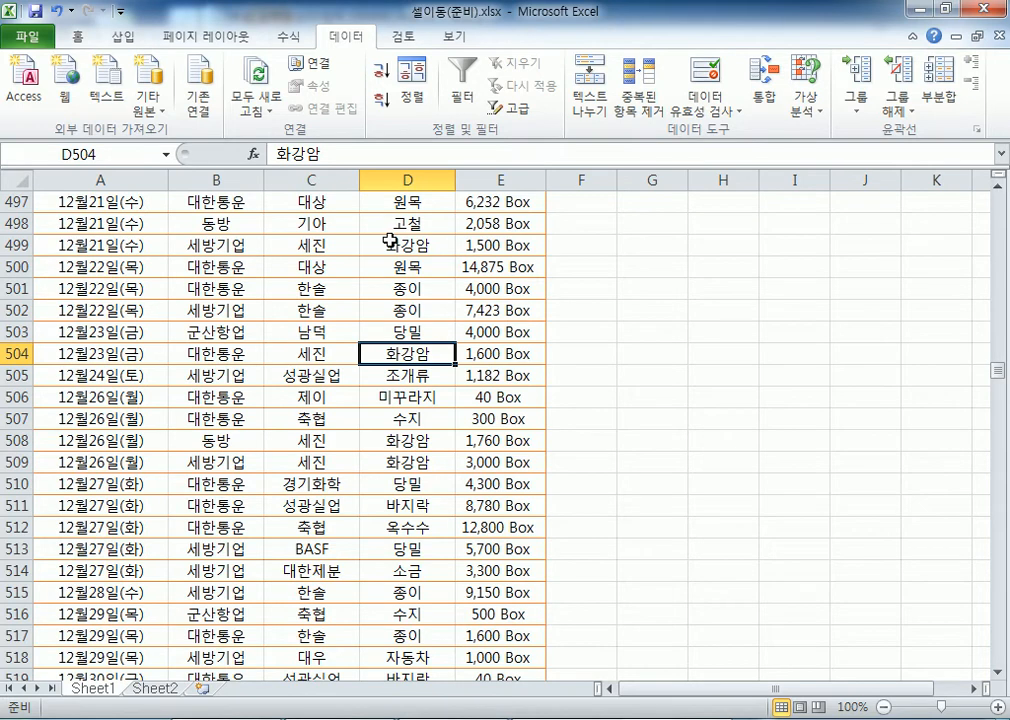
pyautogui.hotkey('ctrl', 'Down')
pyautogui.scroll(-4, 412, 248)
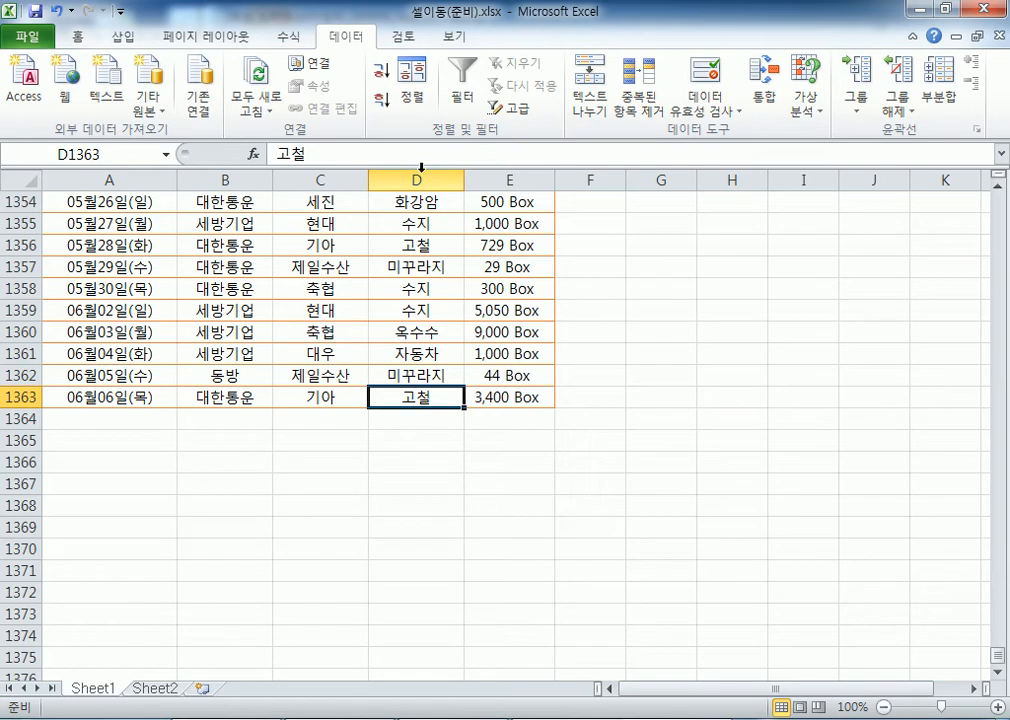
pyautogui.press('Right')
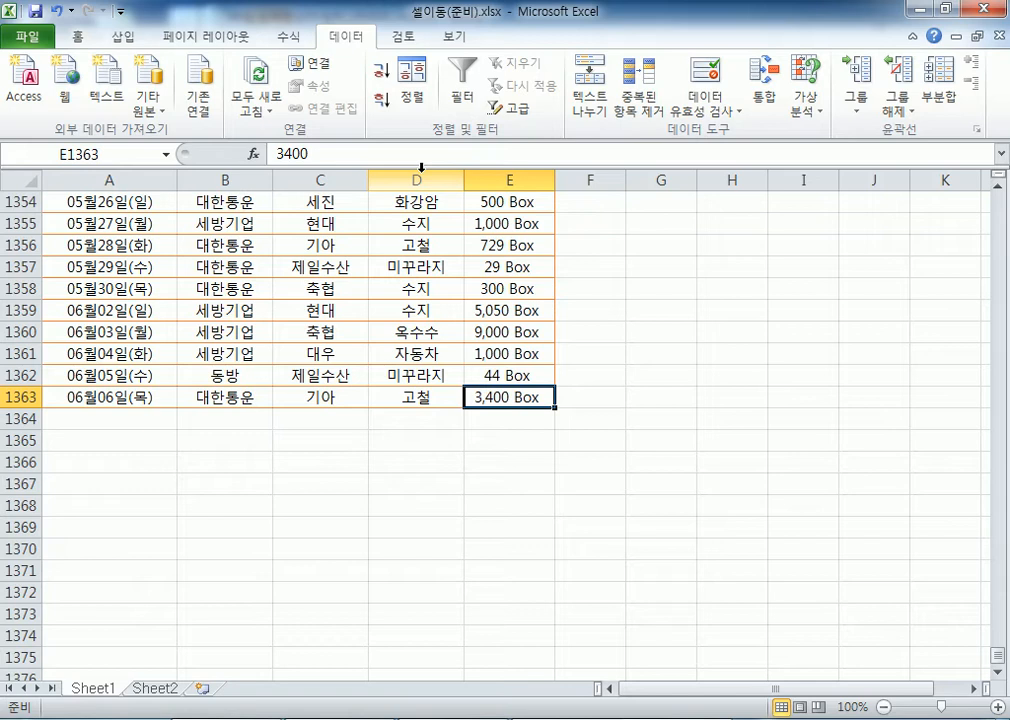
pyautogui.hotkey('ctrl', 'Home')
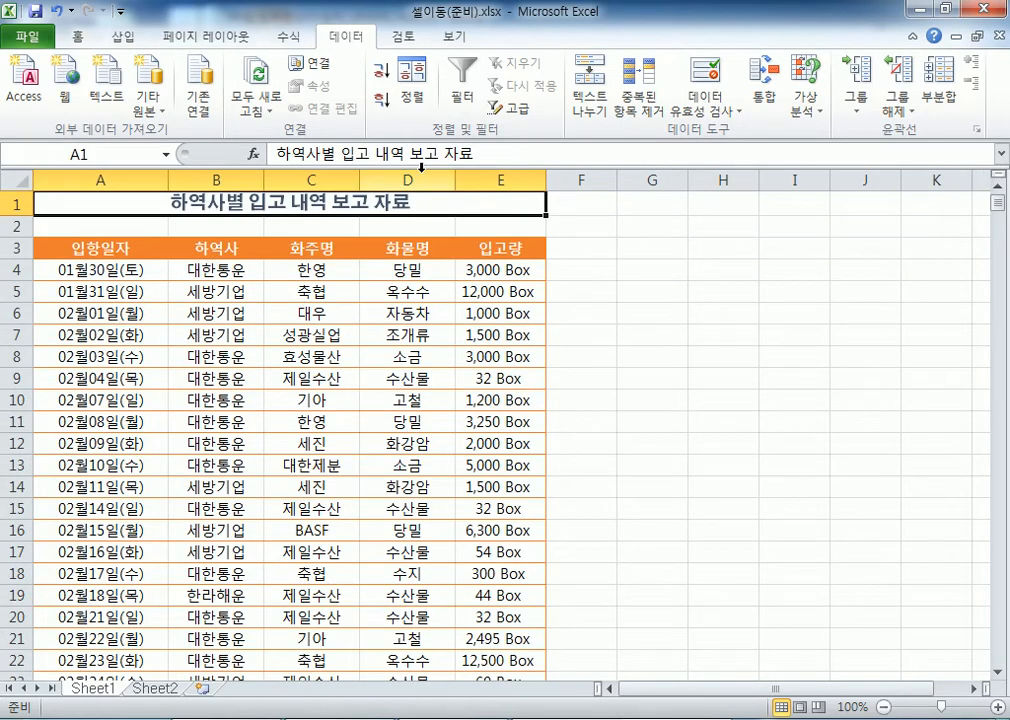
pyautogui.hotkey('ctrl', 'Down')
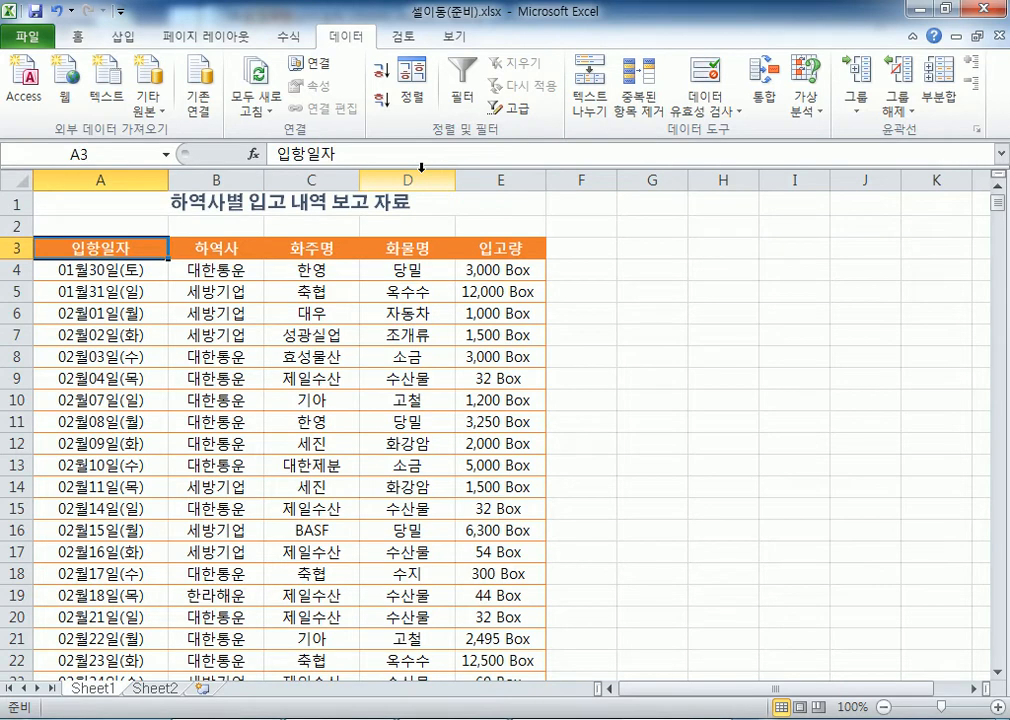
pyautogui.hotkey('ctrl', 'shift', 'Right')
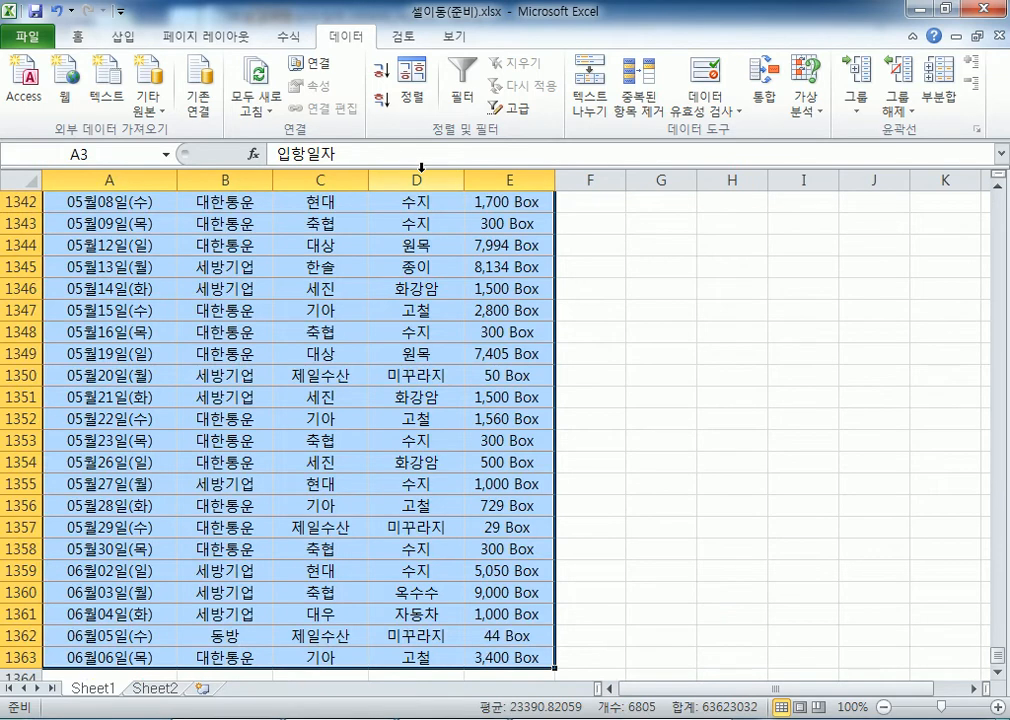
pyautogui.scroll(-3, 428, 264)
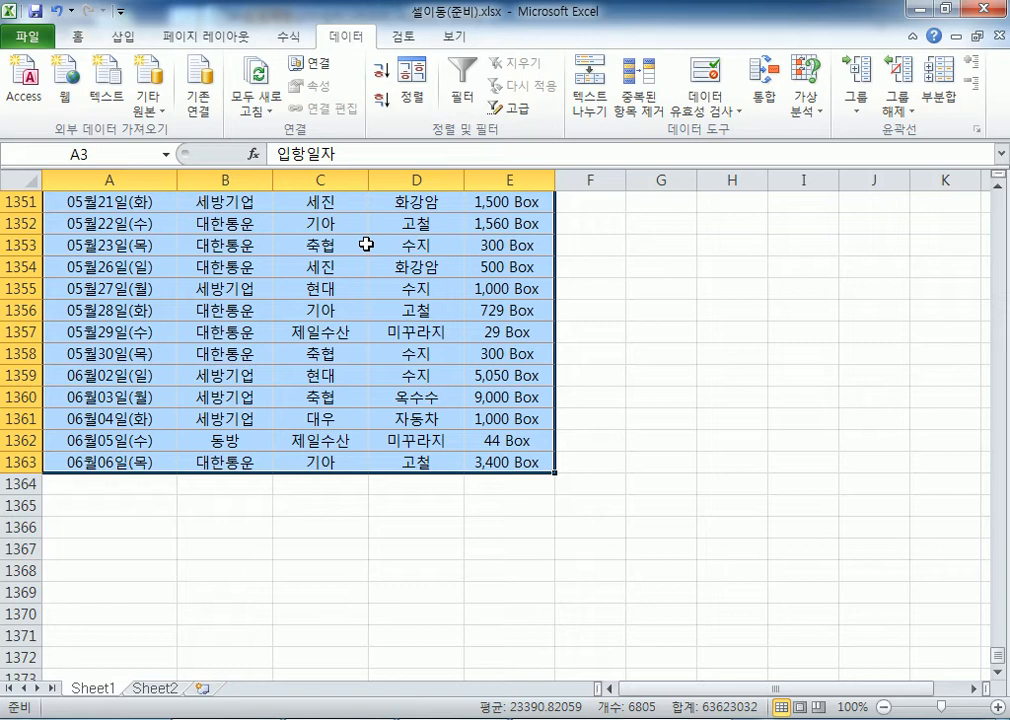
pyautogui.click(454, 289)
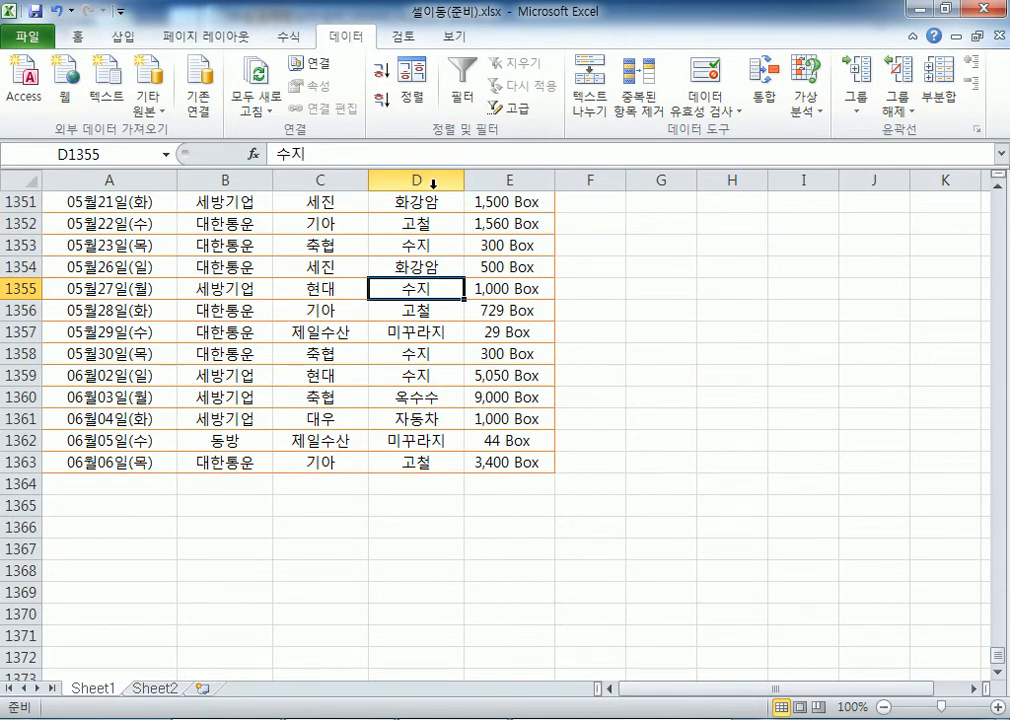
pyautogui.press('Home')
pyautogui.hotkey('ctrl', 'Up')
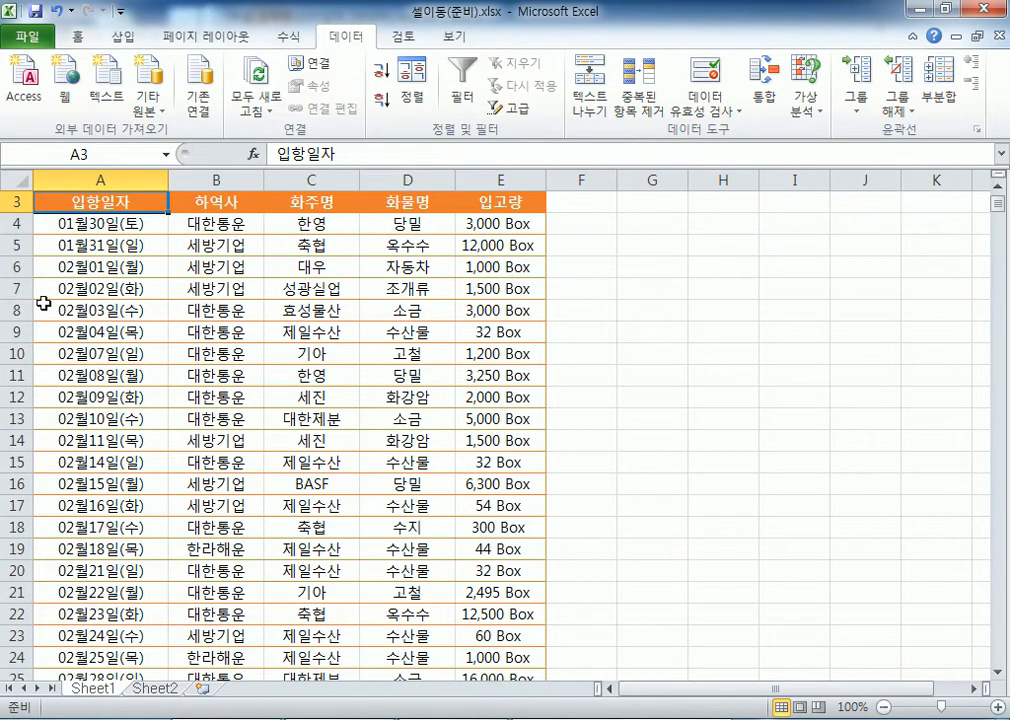
# After trial row drags, select A3:E1363 from the 입항일자 header with Ctrl+Shift+End
pyautogui.scroll(1, 169, 357)
pyautogui.moveTo(85, 250); pyautogui.dragTo(500, 509)
pyautogui.click(100, 250)
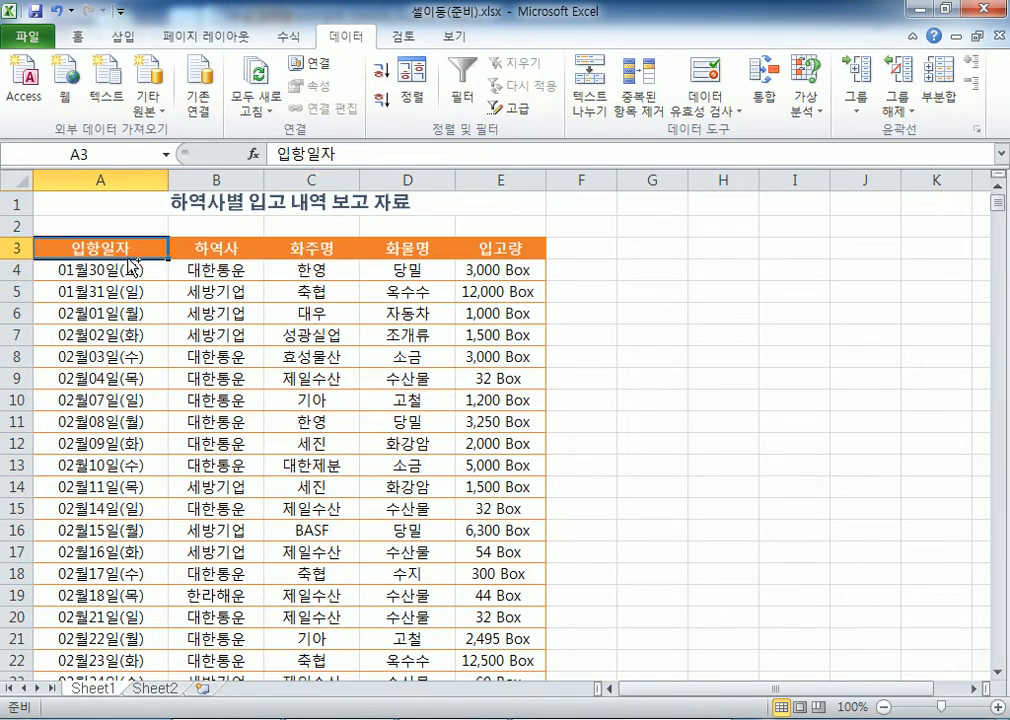
pyautogui.hotkey('ctrl', 'Home')
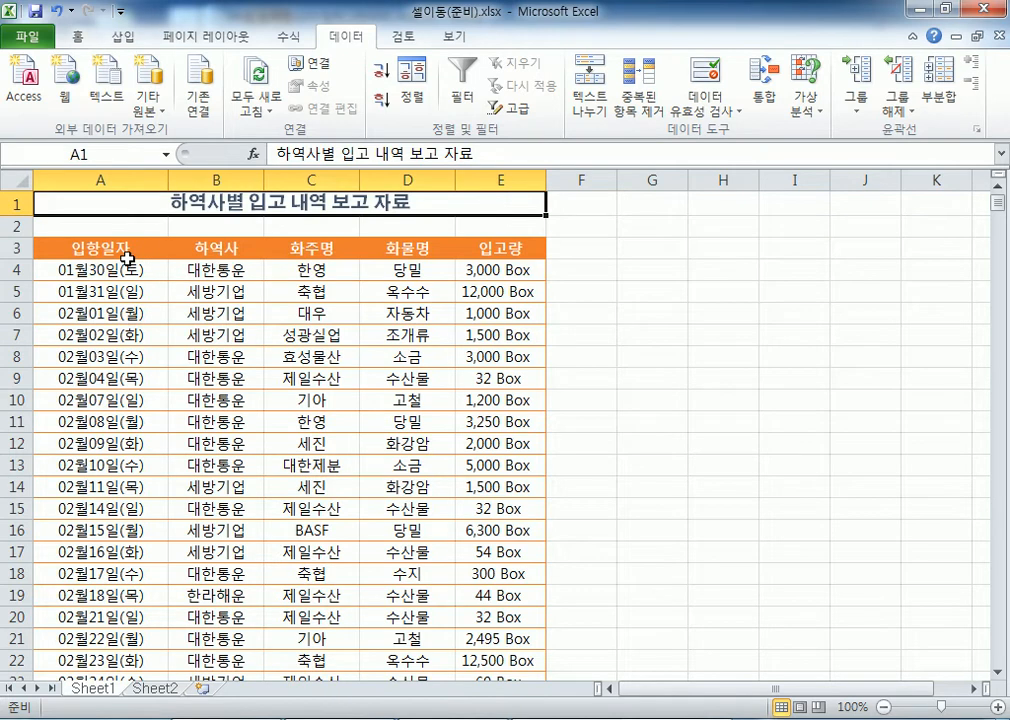
pyautogui.moveTo(15, 202); pyautogui.dragTo(12, 245)
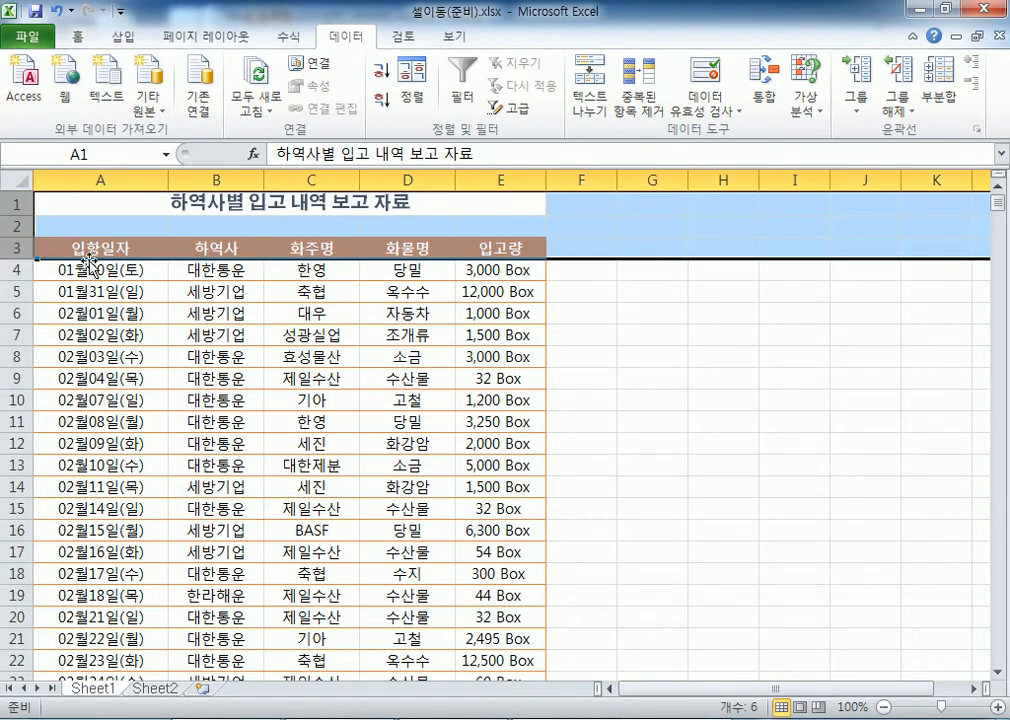
pyautogui.moveTo(83, 262); pyautogui.dragTo(92, 266)
pyautogui.click(125, 285)
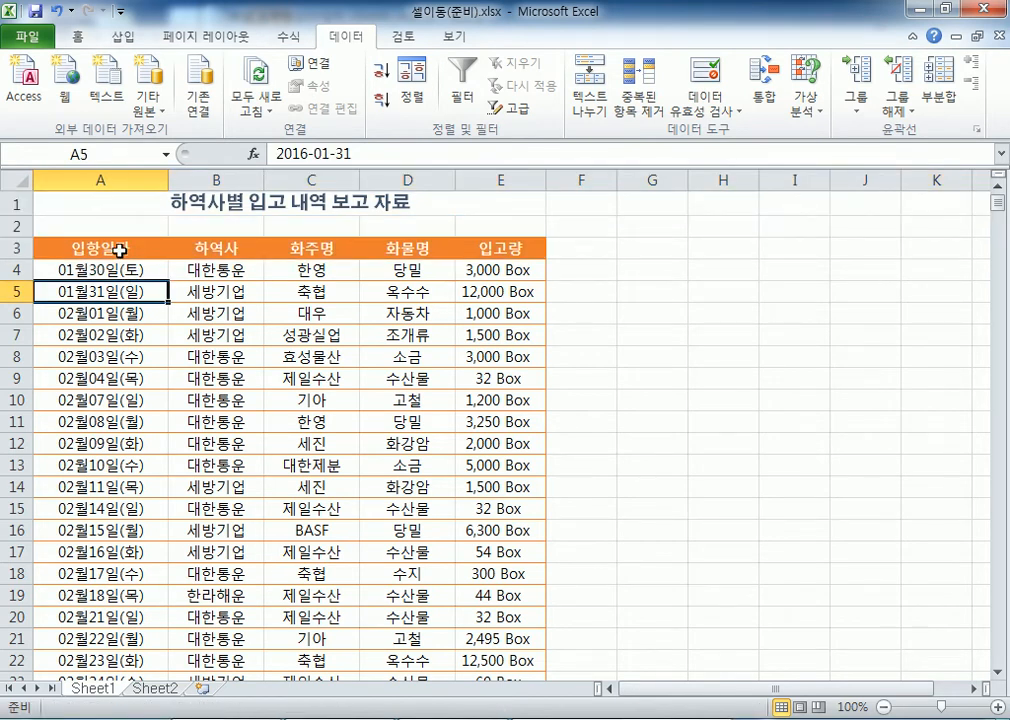
pyautogui.click(119, 250)
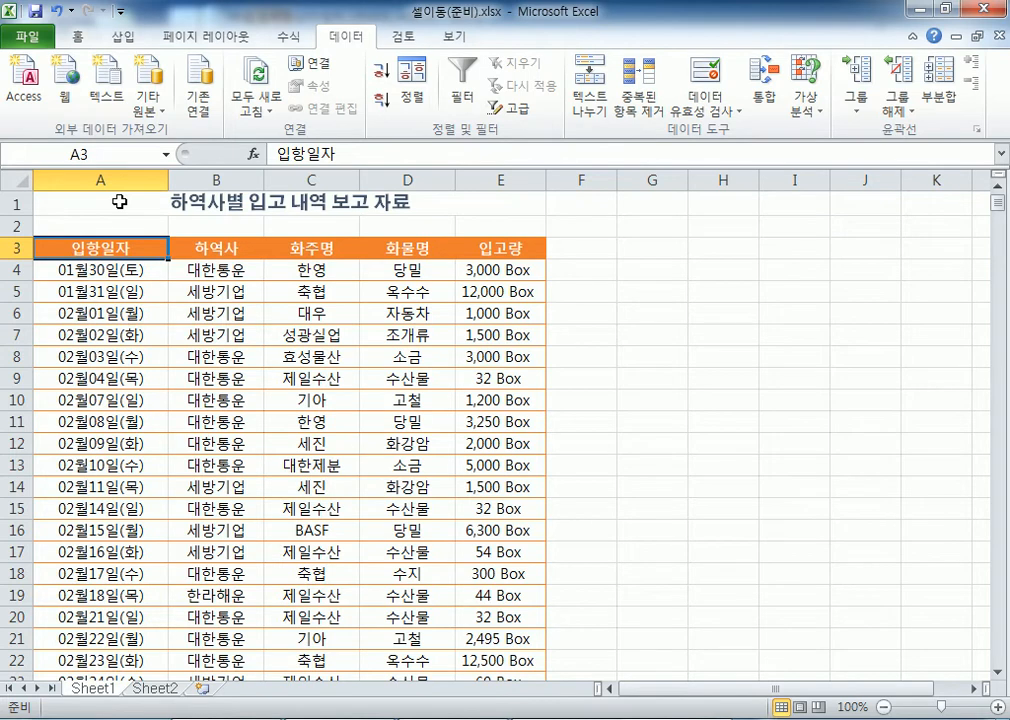
pyautogui.hotkey('ctrl', 'shift', 'End')
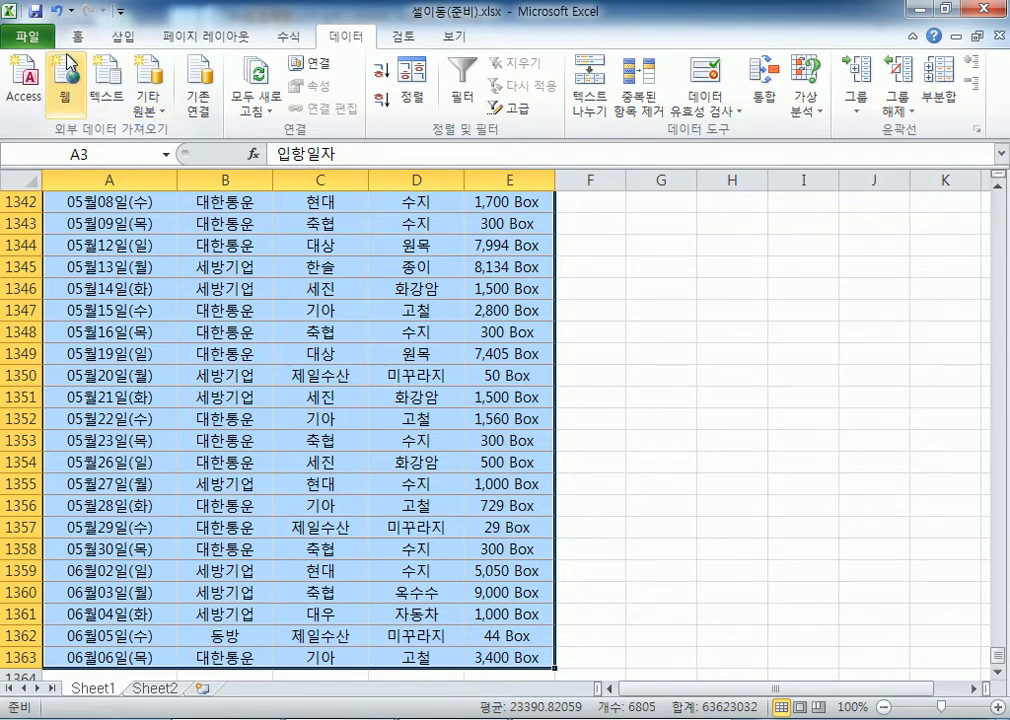
# Jump to A500 and extend the selection right and down to the last row
pyautogui.click(95, 151)
pyautogui.write('A50')
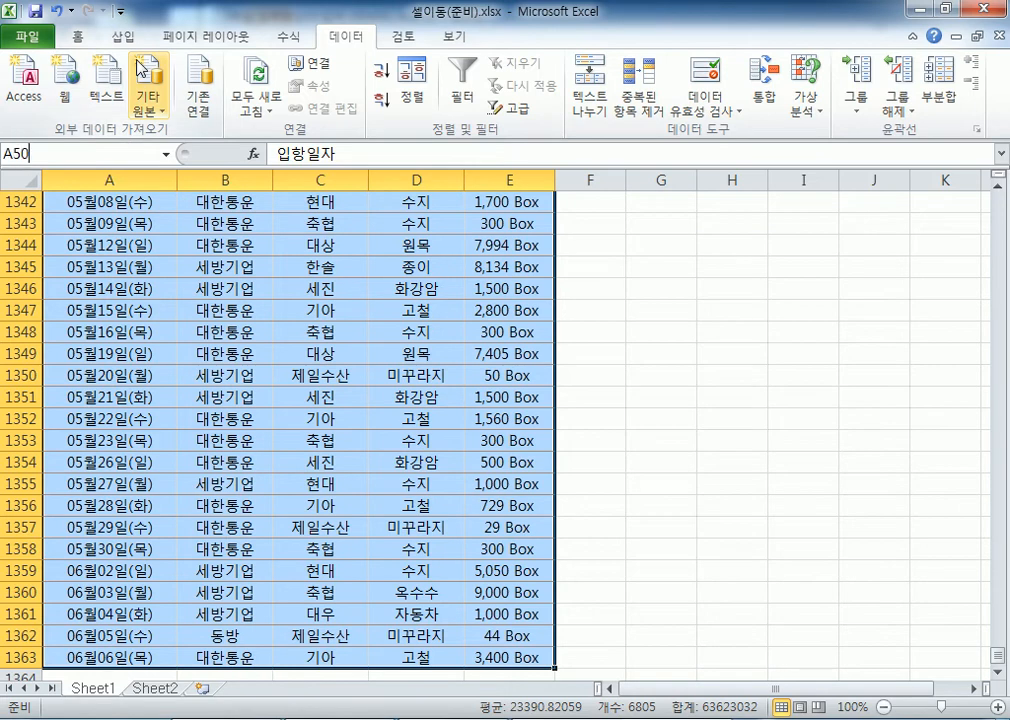
pyautogui.write('0')
pyautogui.press('Return')
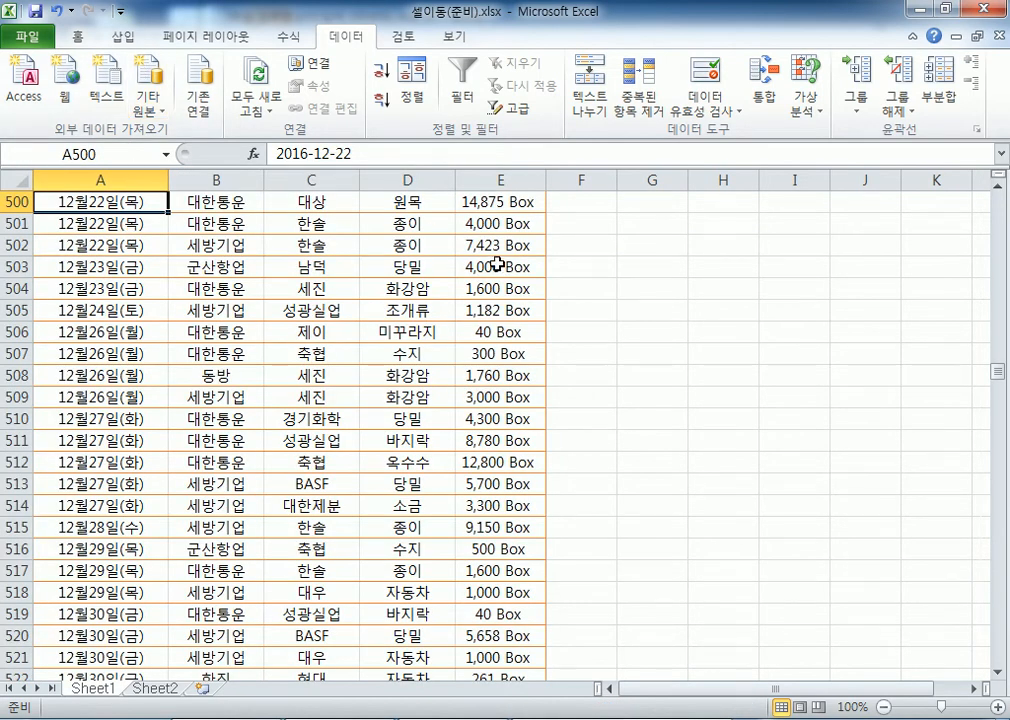
pyautogui.scroll(1, 285, 255)
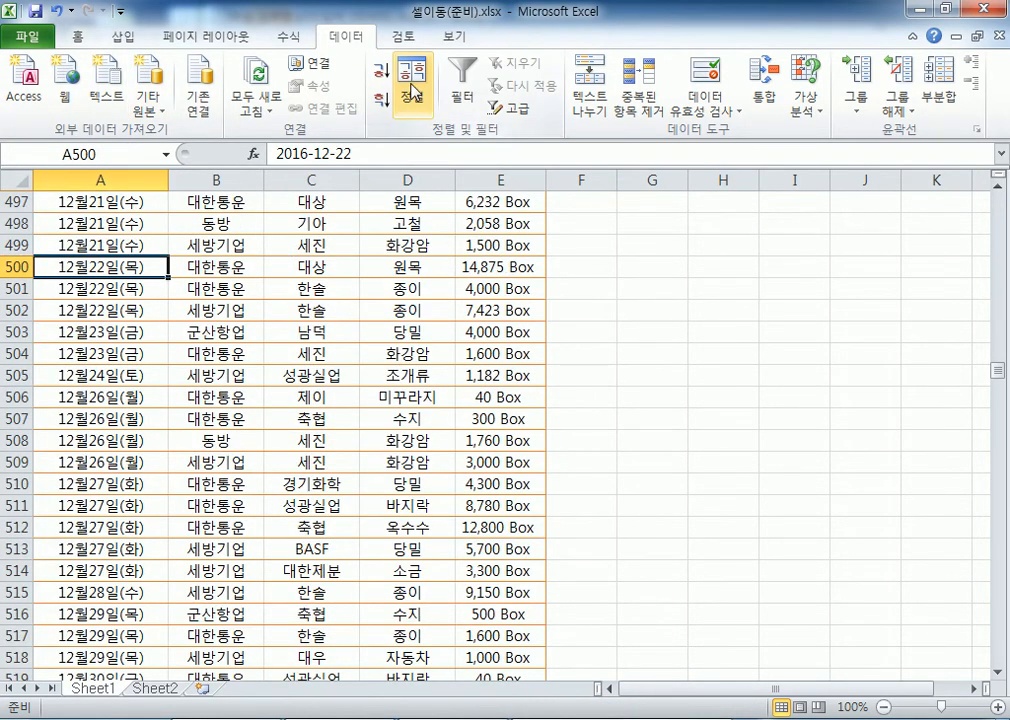
pyautogui.hotkey('ctrl', 'shift', 'Right')
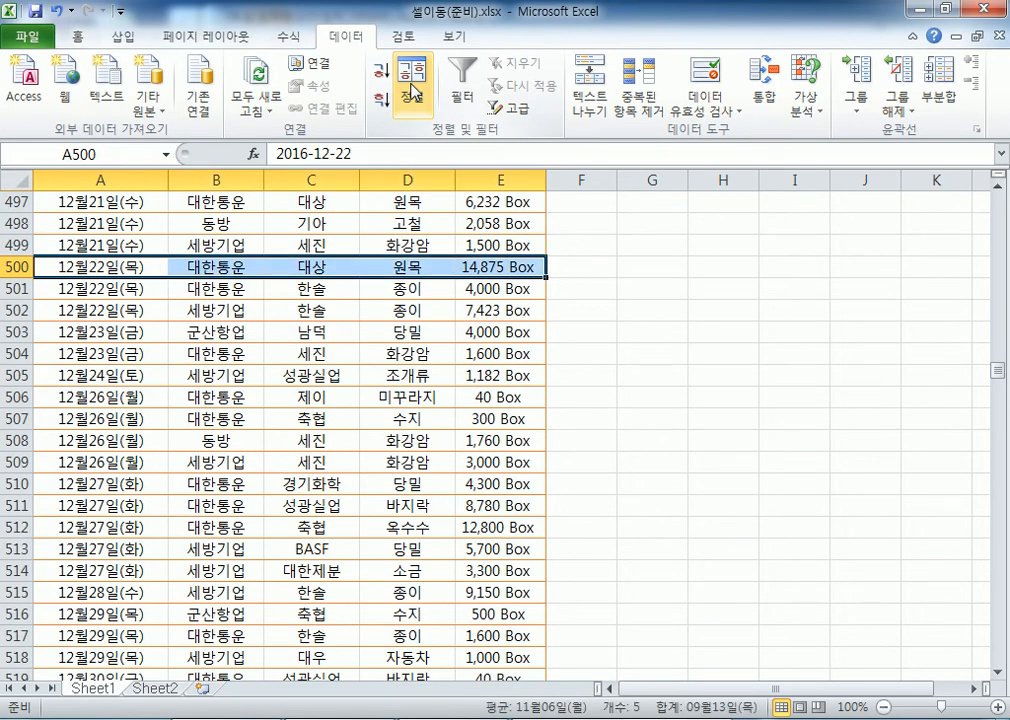
pyautogui.hotkey('ctrl', 'shift', 'Down')
pyautogui.scroll(20, 150, 381)
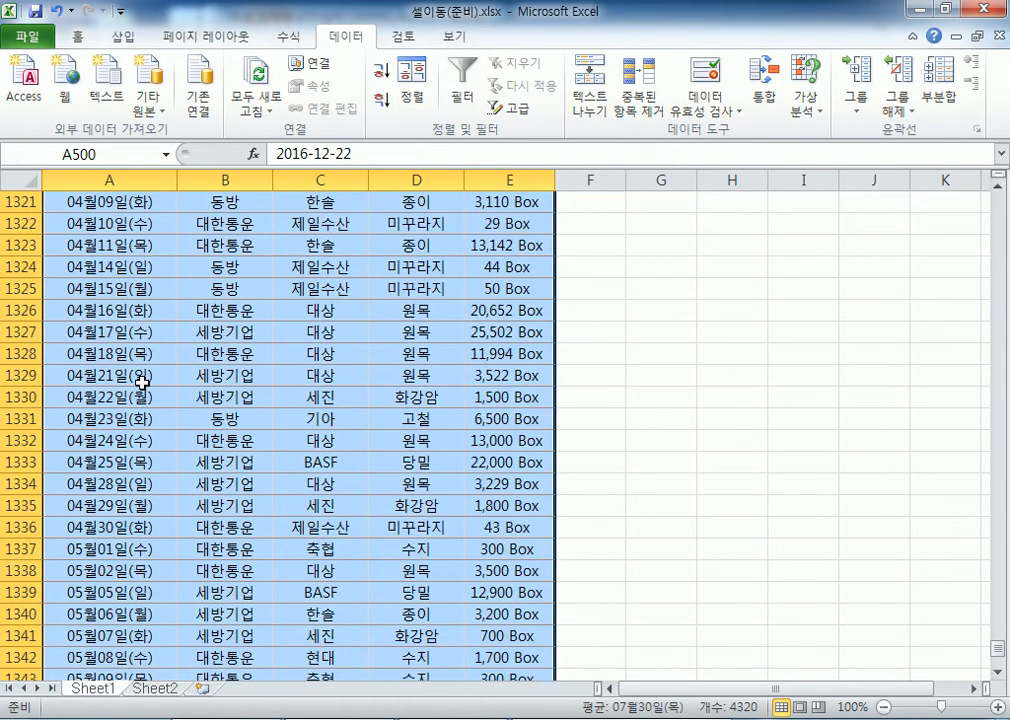
pyautogui.scroll(15, 150, 381)
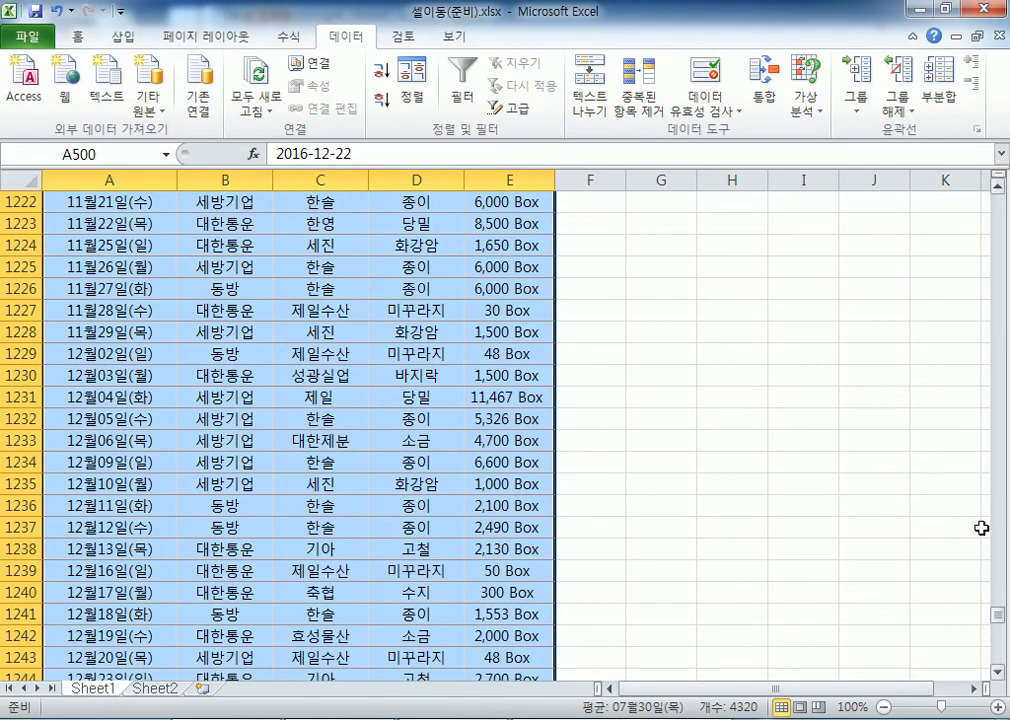
pyautogui.moveTo(1003, 618); pyautogui.dragTo(999, 373)
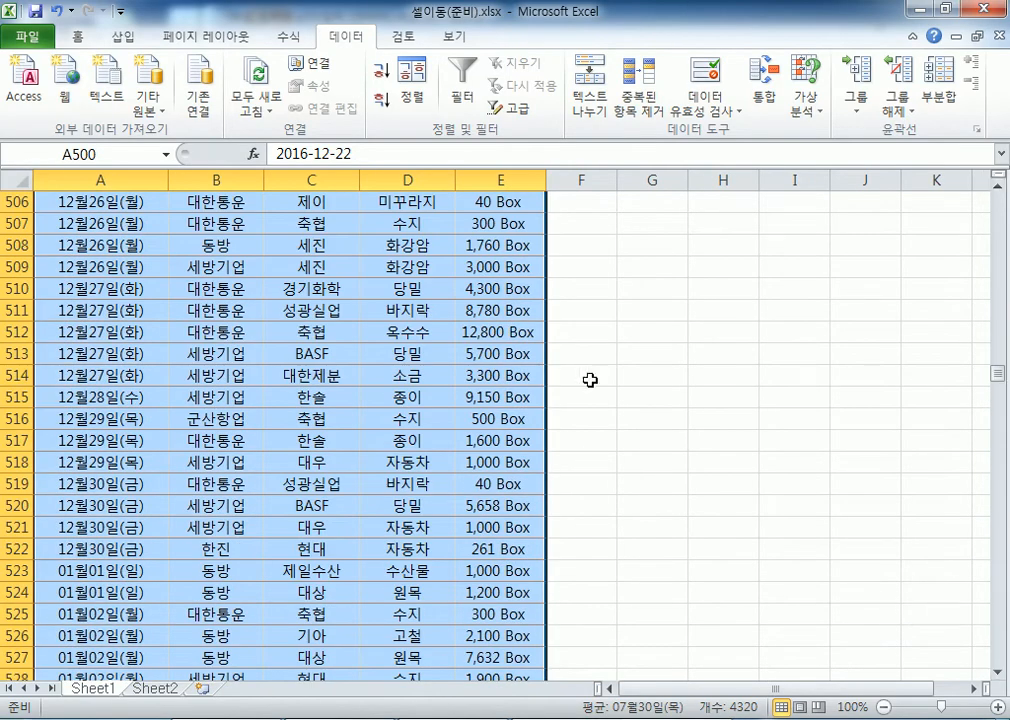
pyautogui.scroll(4, 471, 573)
# Try Ctrl+A from A500 and H3, then from D8 to select the whole table
pyautogui.click(132, 331)
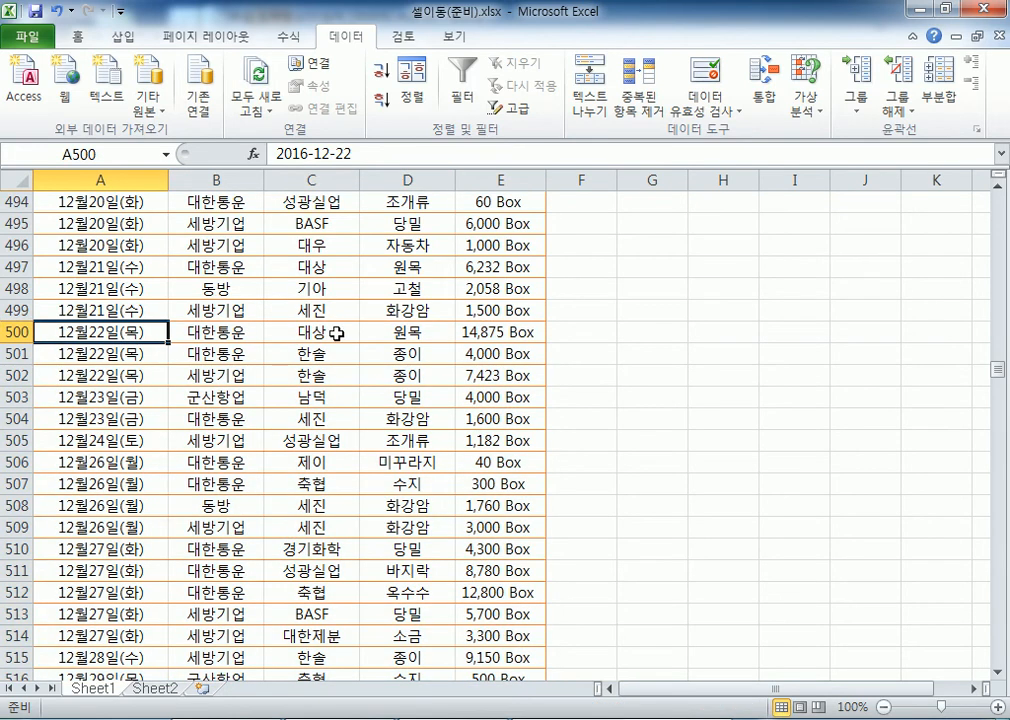
pyautogui.hotkey('ctrl', 'a')
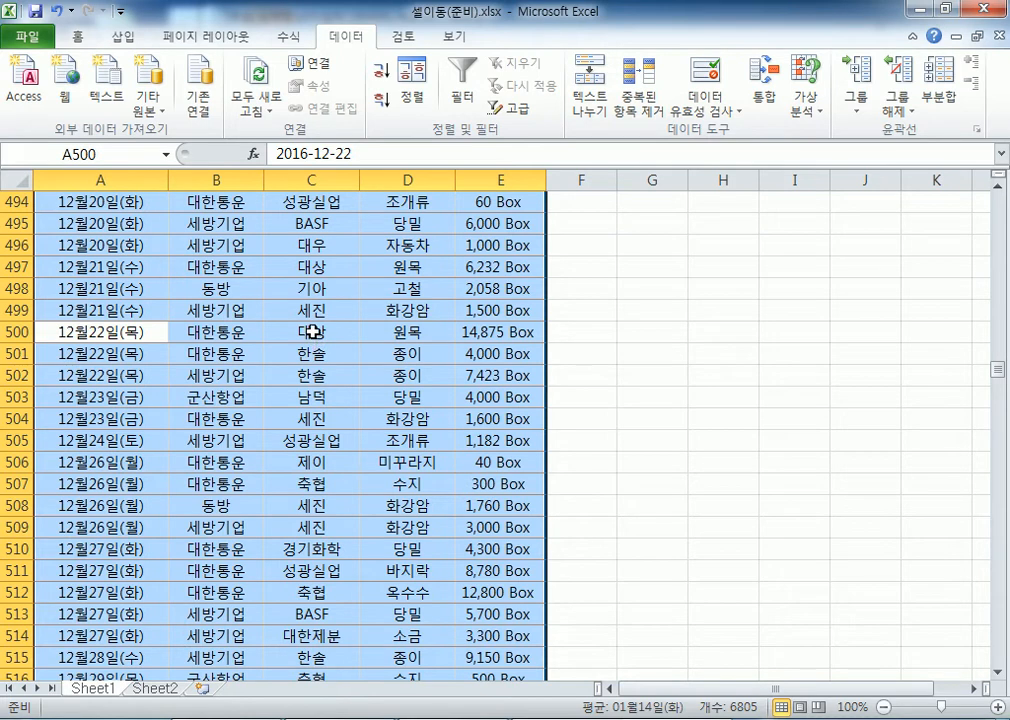
pyautogui.hotkey('ctrl', 'shift', 'Right')
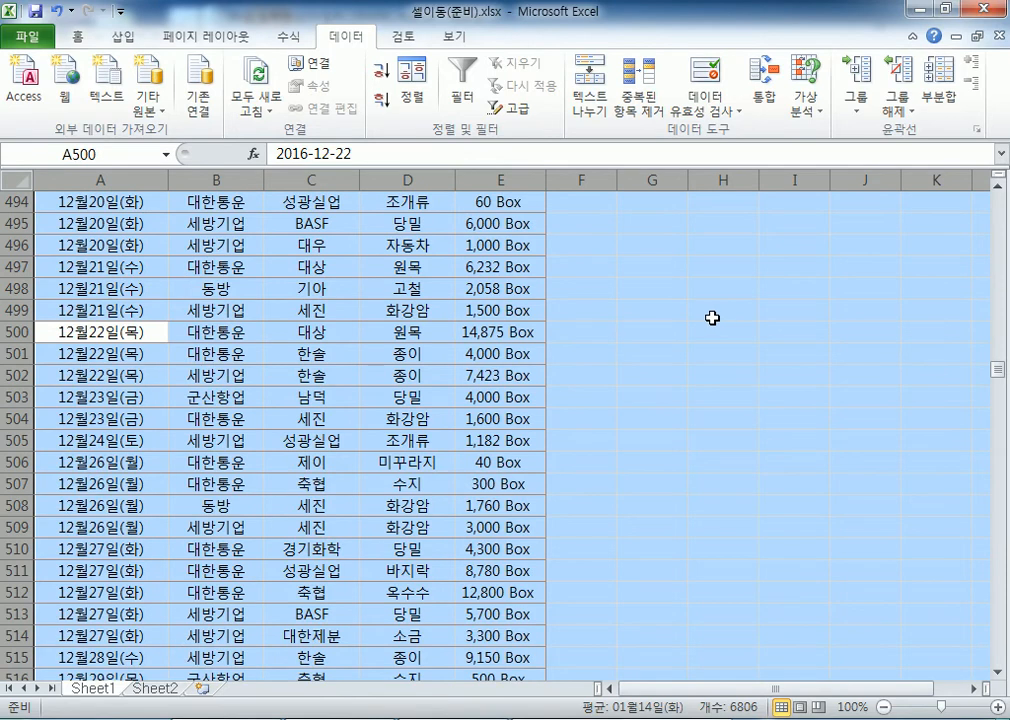
pyautogui.hotkey('ctrl', 'Home')
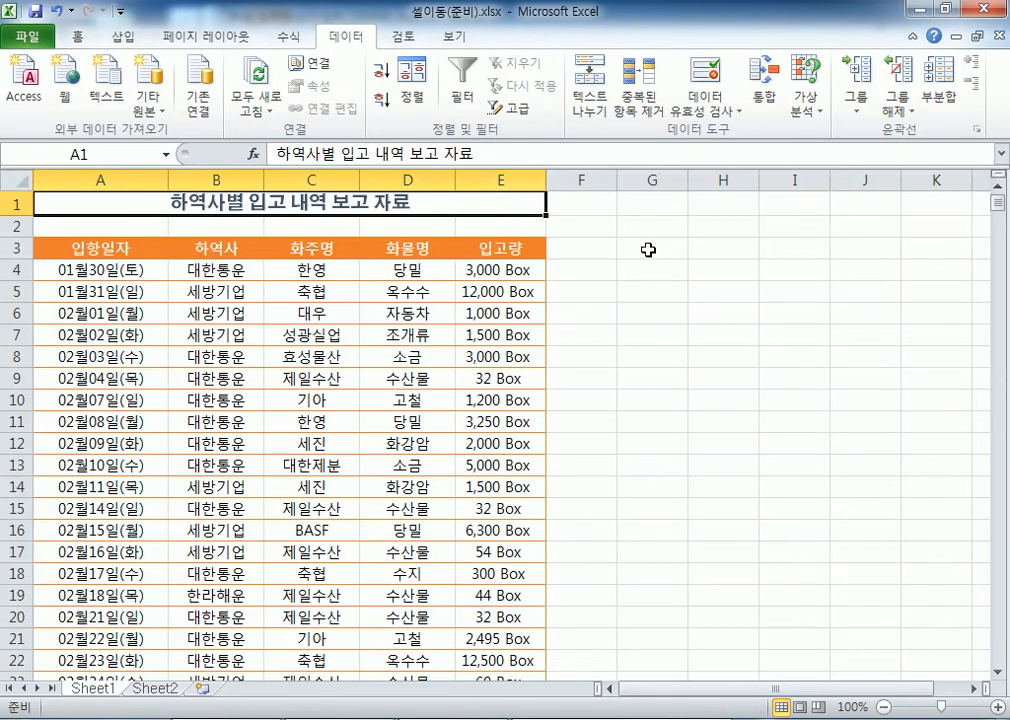
pyautogui.click(750, 256)
pyautogui.hotkey('ctrl', 'a')
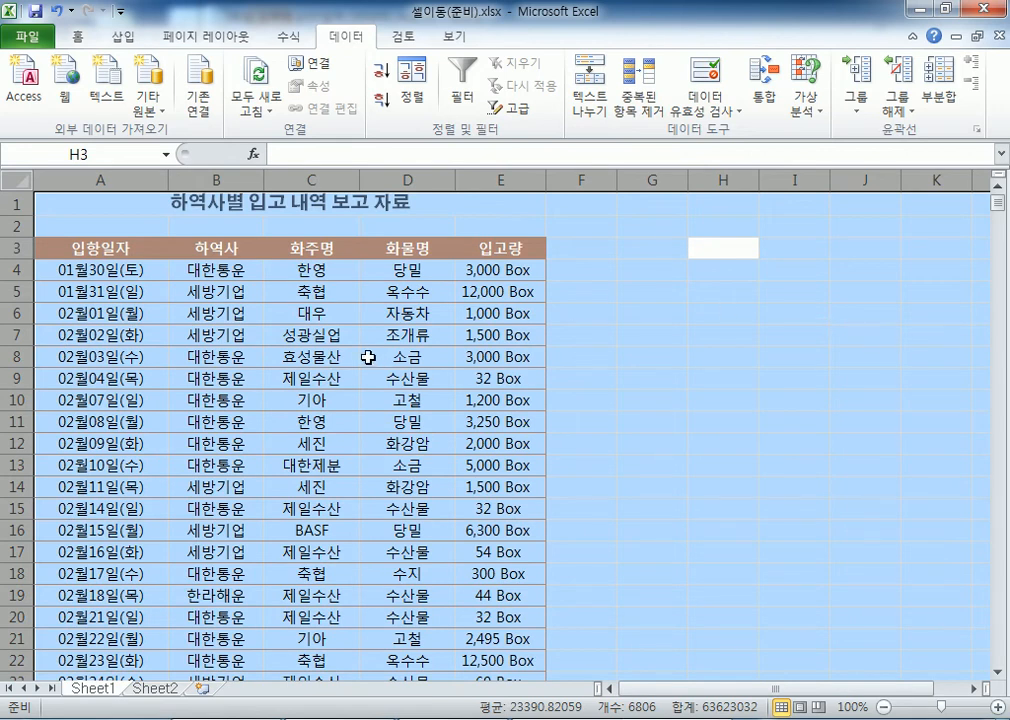
pyautogui.click(438, 358)
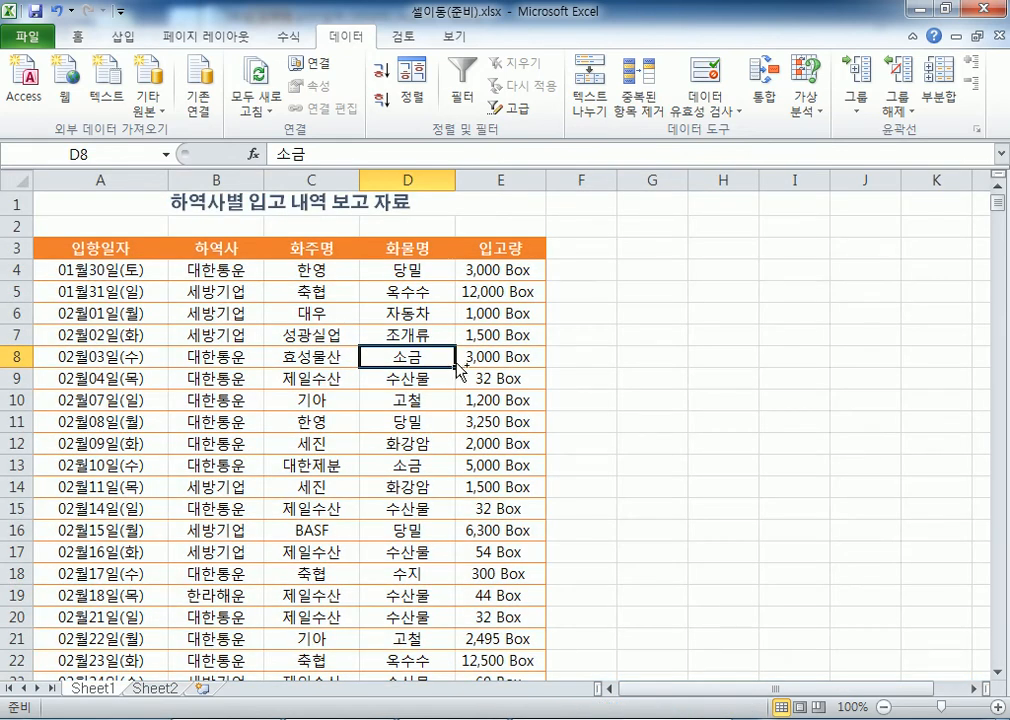
pyautogui.hotkey('ctrl', 'a')
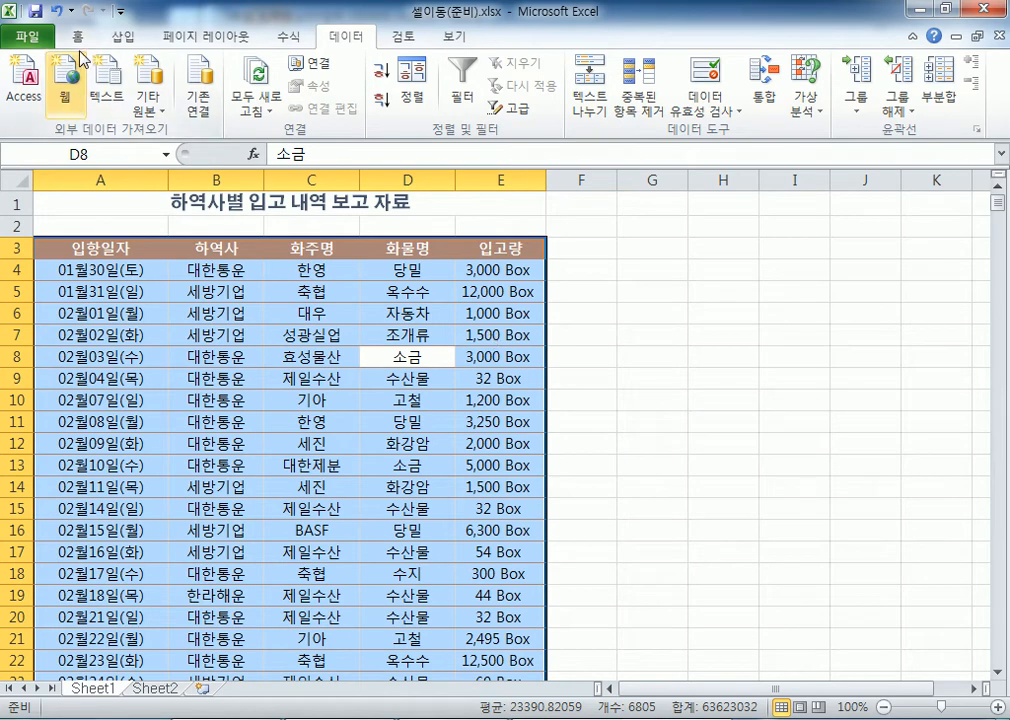
pyautogui.click(77, 37)
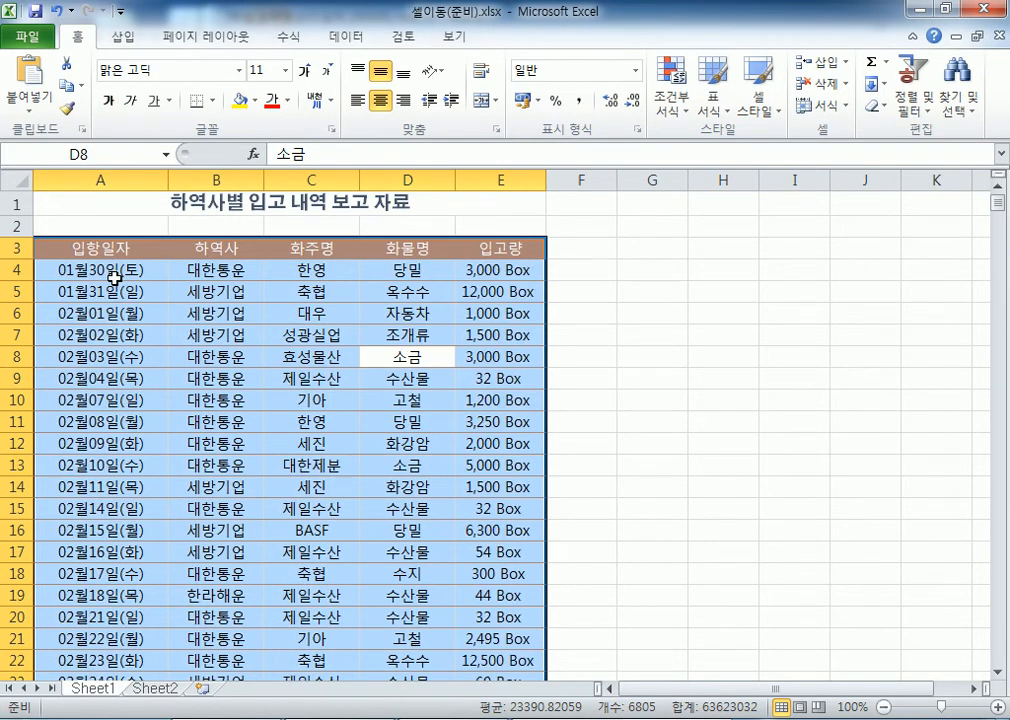
pyautogui.hotkey('ctrl', 'b')
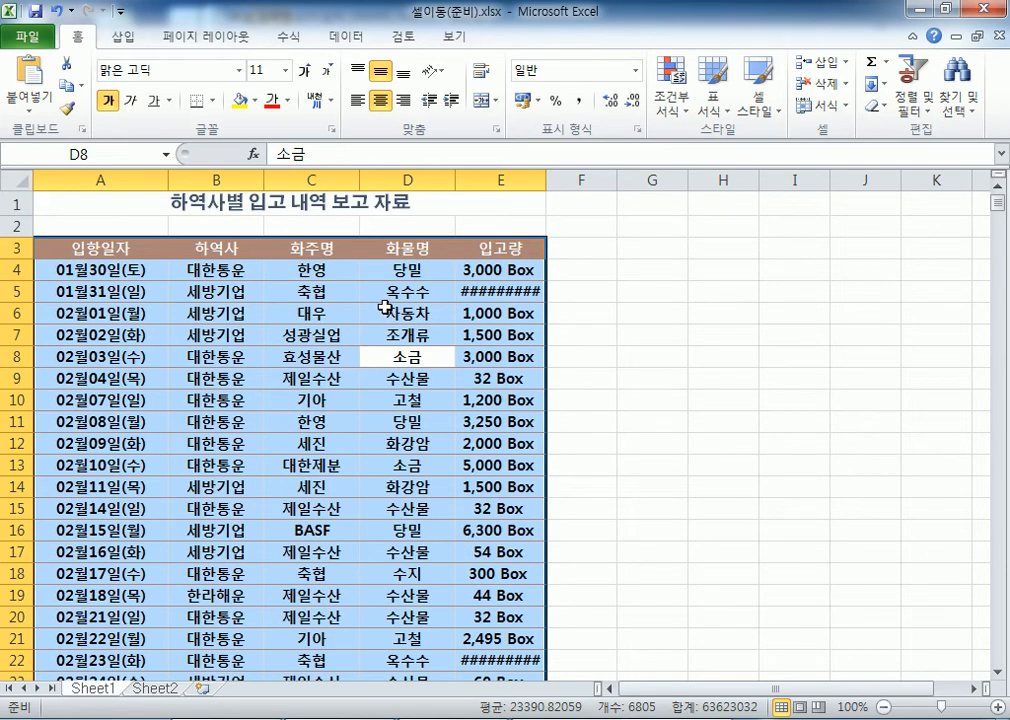
pyautogui.hotkey('ctrl', 'b')
pyautogui.hotkey('ctrl', 'b')
pyautogui.hotkey('ctrl', 'b')
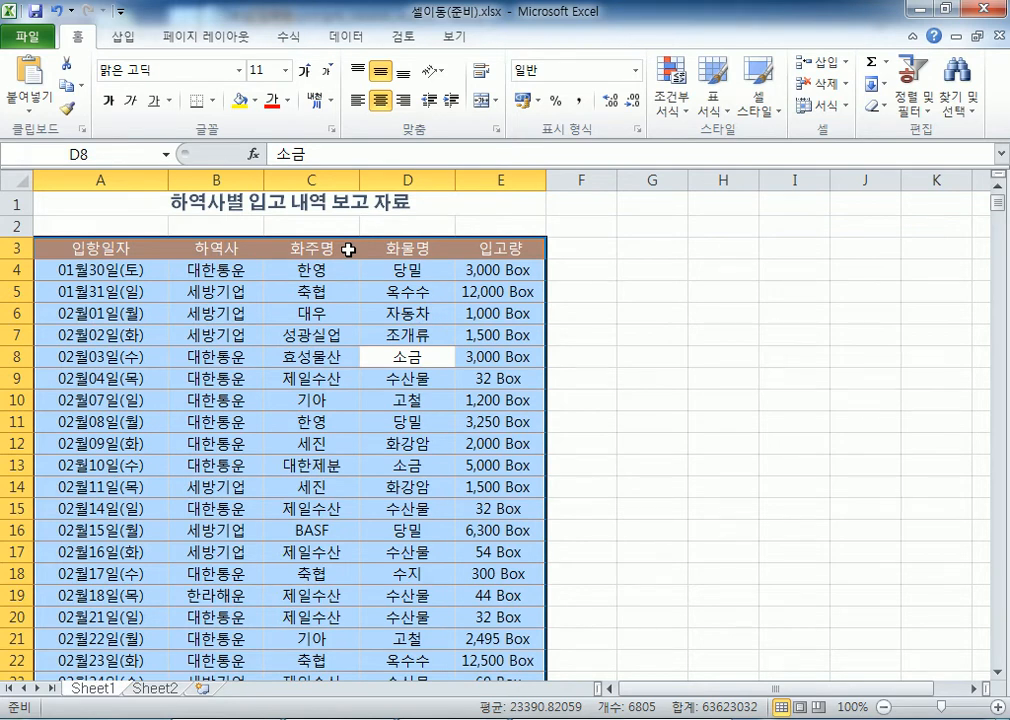
pyautogui.hotkey('ctrl', 'b')
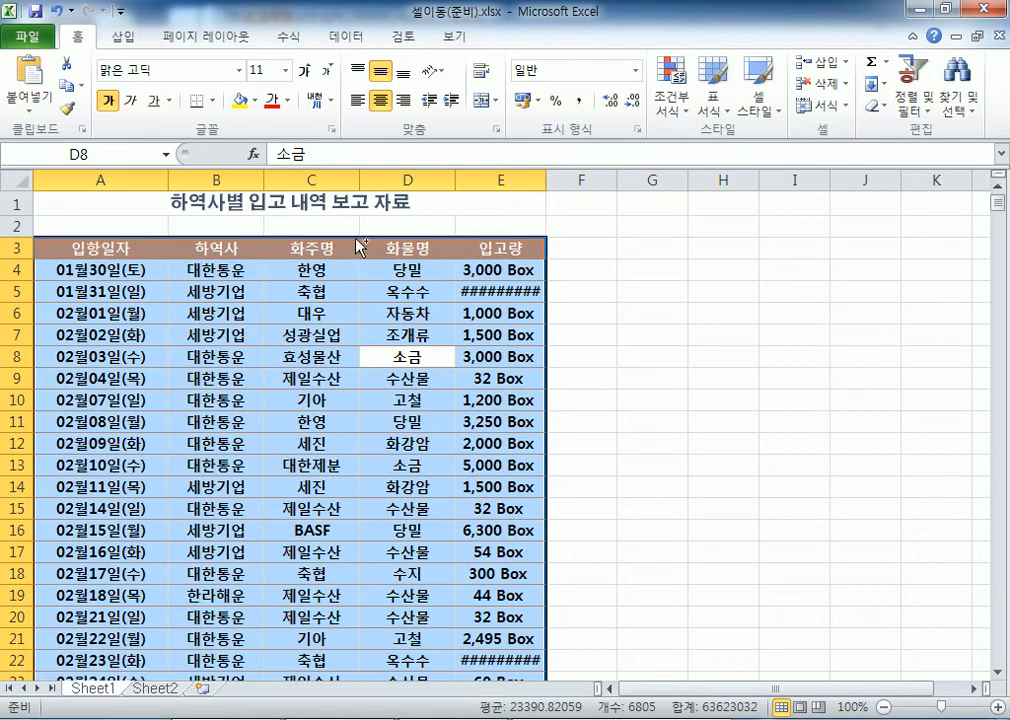
pyautogui.hotkey('ctrl', 'b')
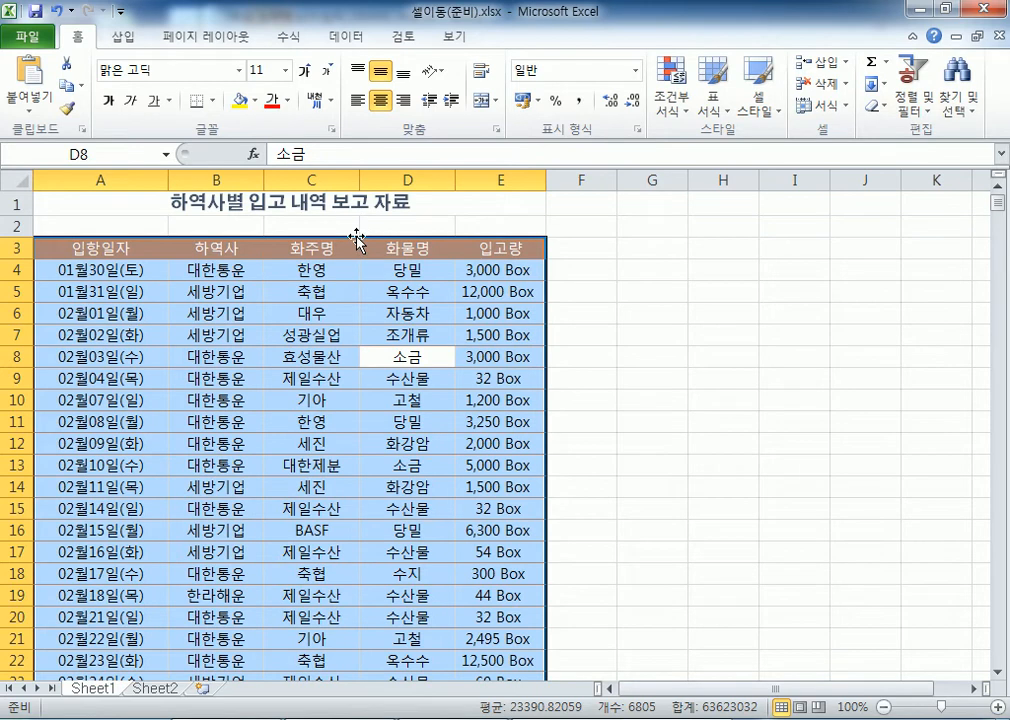
pyautogui.hotkey('ctrl', 'u')
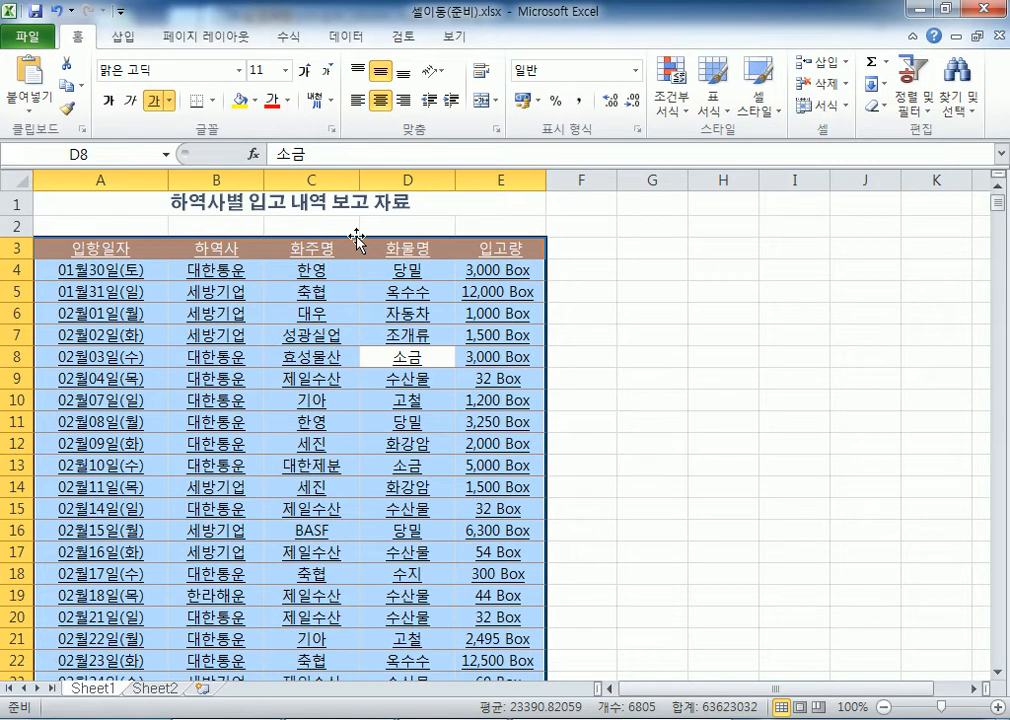
pyautogui.hotkey('ctrl', 'u')
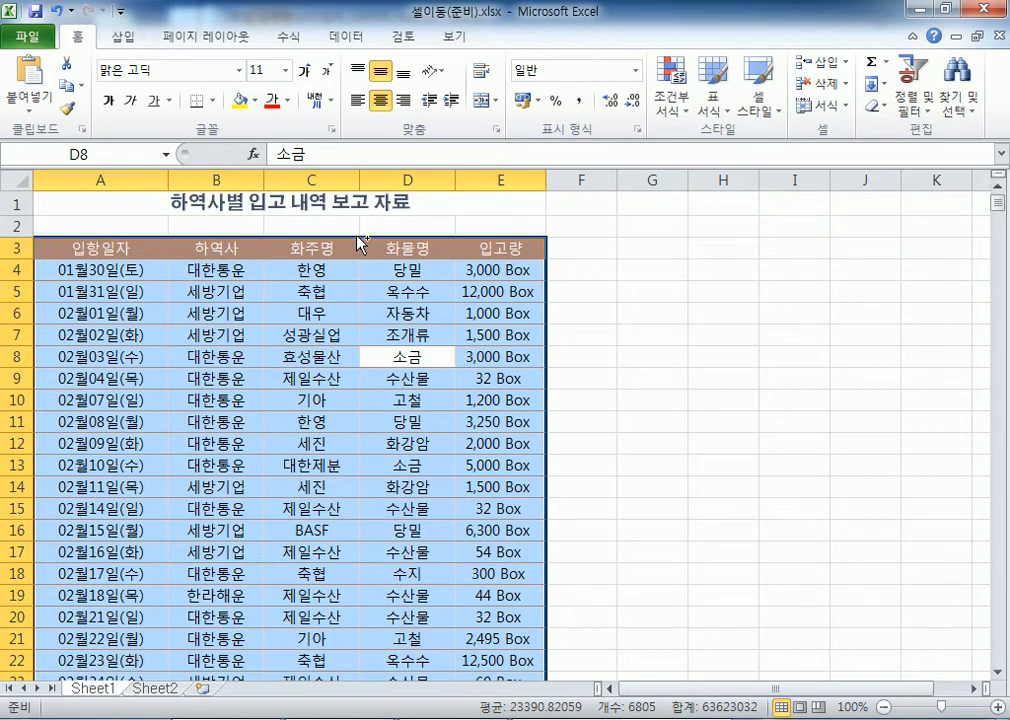
pyautogui.hotkey('ctrl', 'i')
pyautogui.hotkey('ctrl', 'i')
pyautogui.hotkey('ctrl', 'i')
pyautogui.hotkey('ctrl', 'i')
pyautogui.click(131, 103)
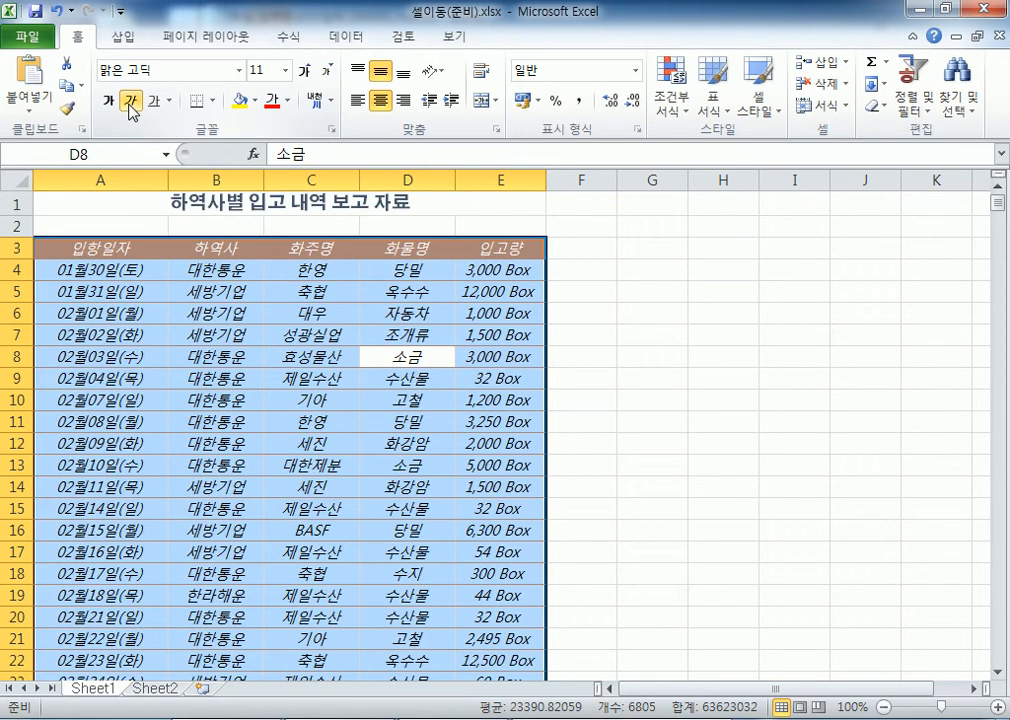
pyautogui.click(131, 103)
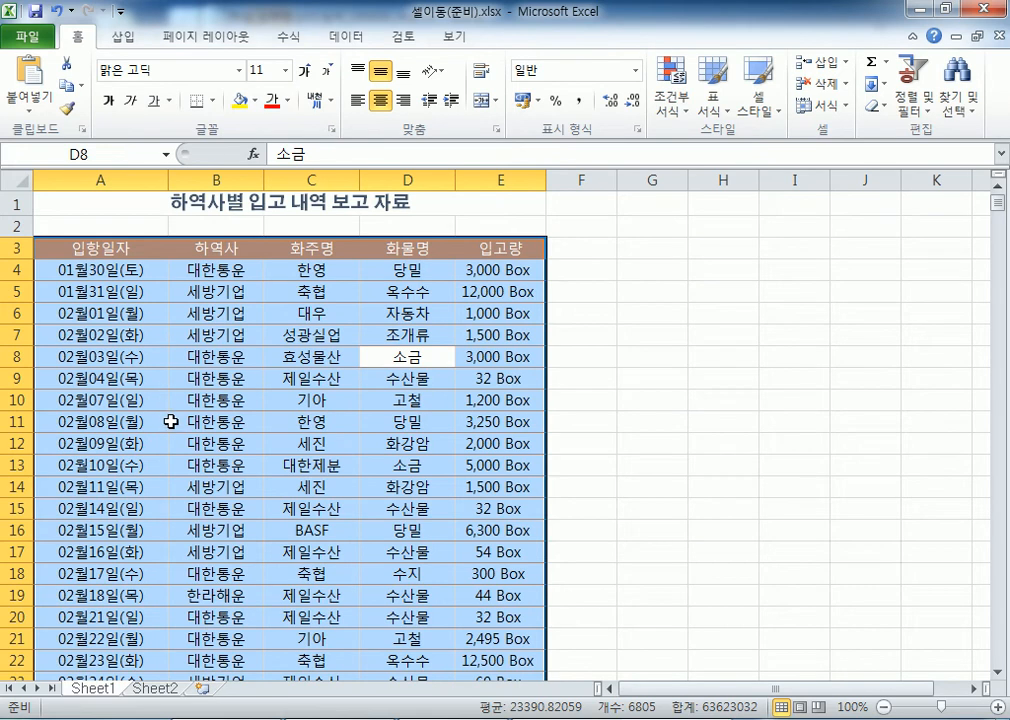
pyautogui.click(147, 318)
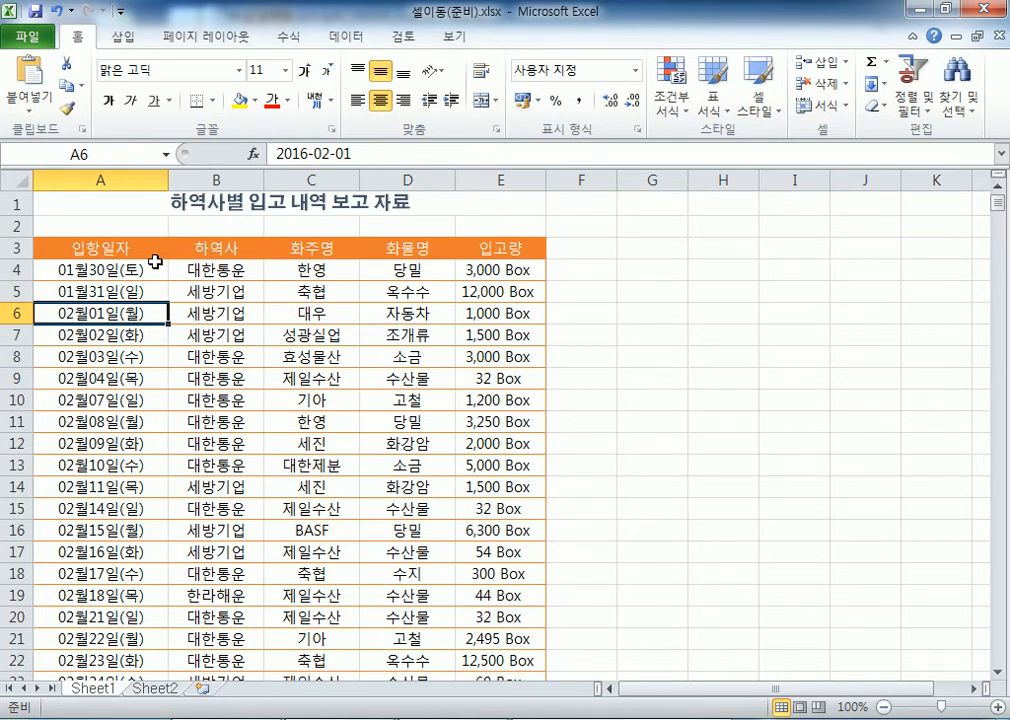
# In Notepad, add the note 'Ctrl + A : 전체 선택' on a new line
pyautogui.hotkey('alt', 'Tab')
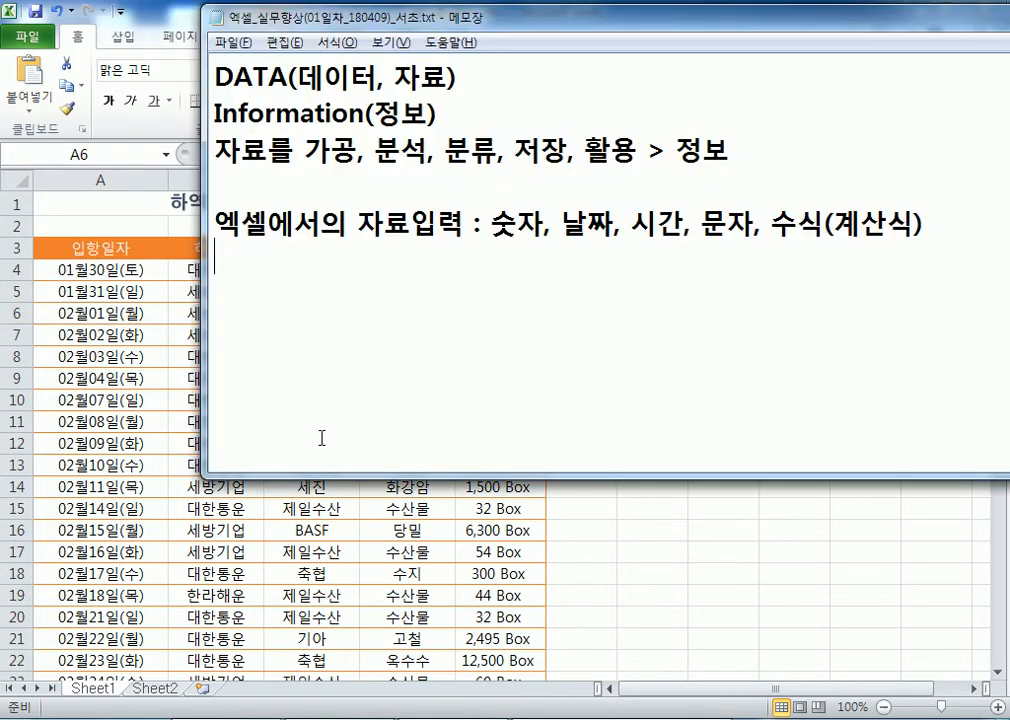
pyautogui.press('Return')
pyautogui.write('Ctrl +')
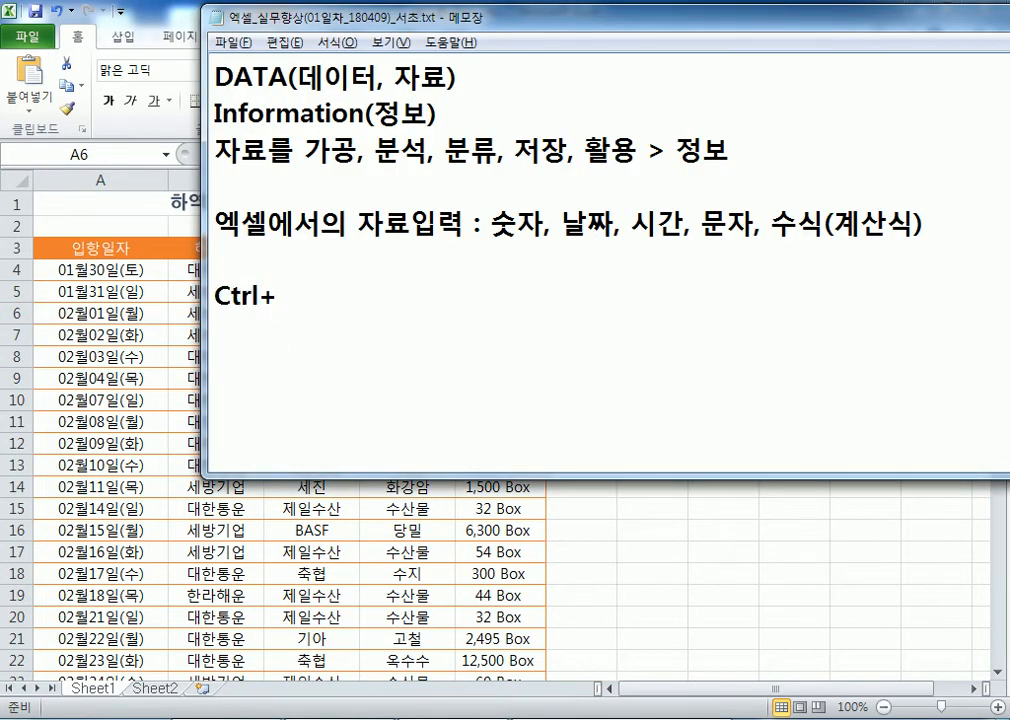
pyautogui.write('A')
pyautogui.press('Left')
pyautogui.press('Left')
pyautogui.press('Right')
pyautogui.press('End')
pyautogui.write(': ㅈ전체 석')
pyautogui.press('BackSpace')
pyautogui.write('선택')
# Add 'Ctrl + B : 진하게' and a 'C D ... Z' line, then return to Excel
pyautogui.press('Return')
pyautogui.write('Ctlr')
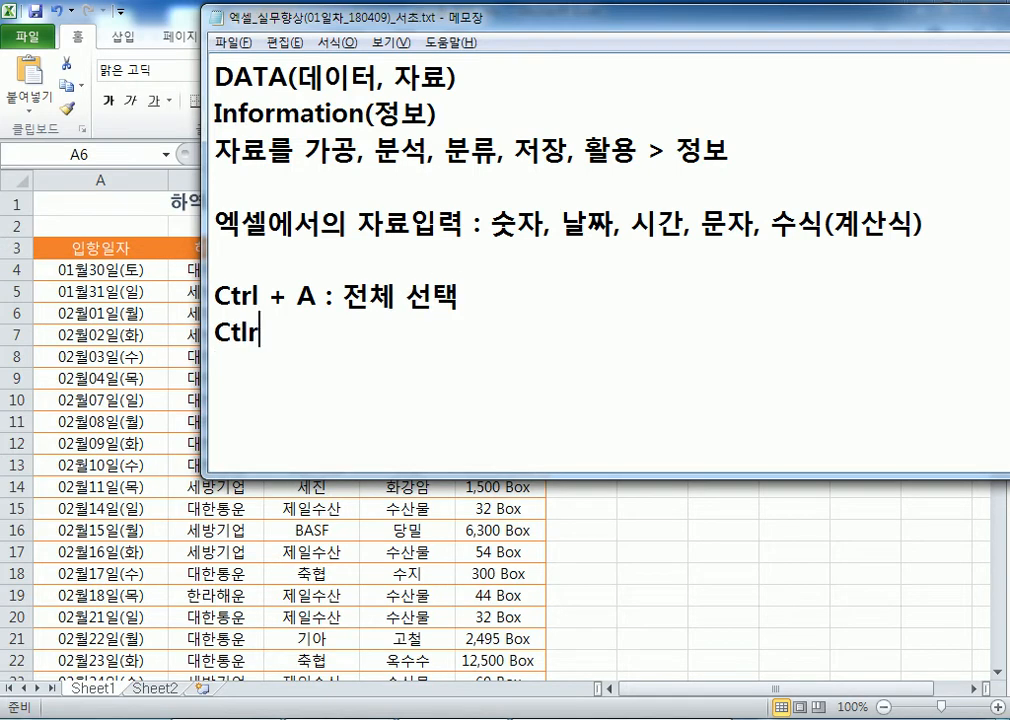
pyautogui.press('BackSpace')
pyautogui.press('BackSpace')
pyautogui.write('rl + B')
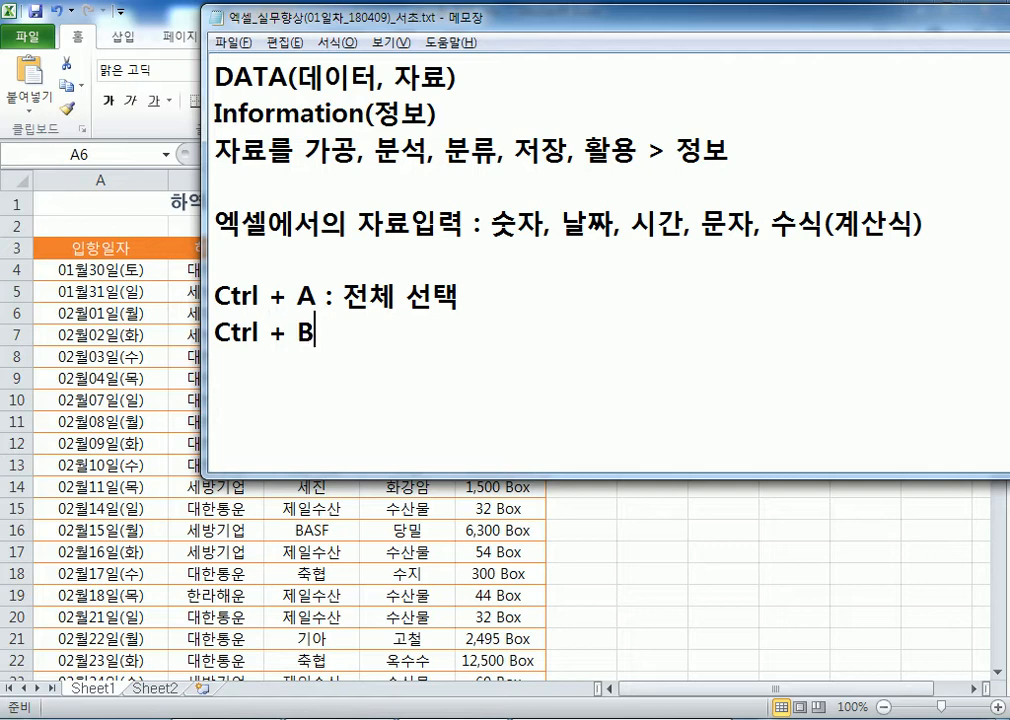
pyautogui.write(' : 진하게')
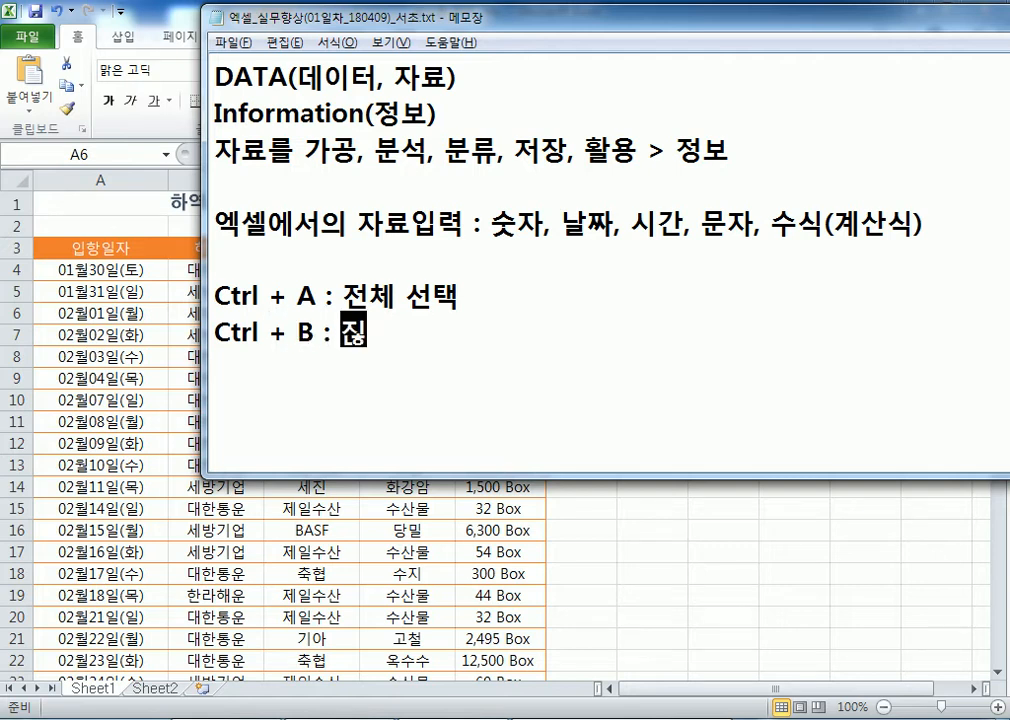
pyautogui.press('Return')
pyautogui.write('C D')
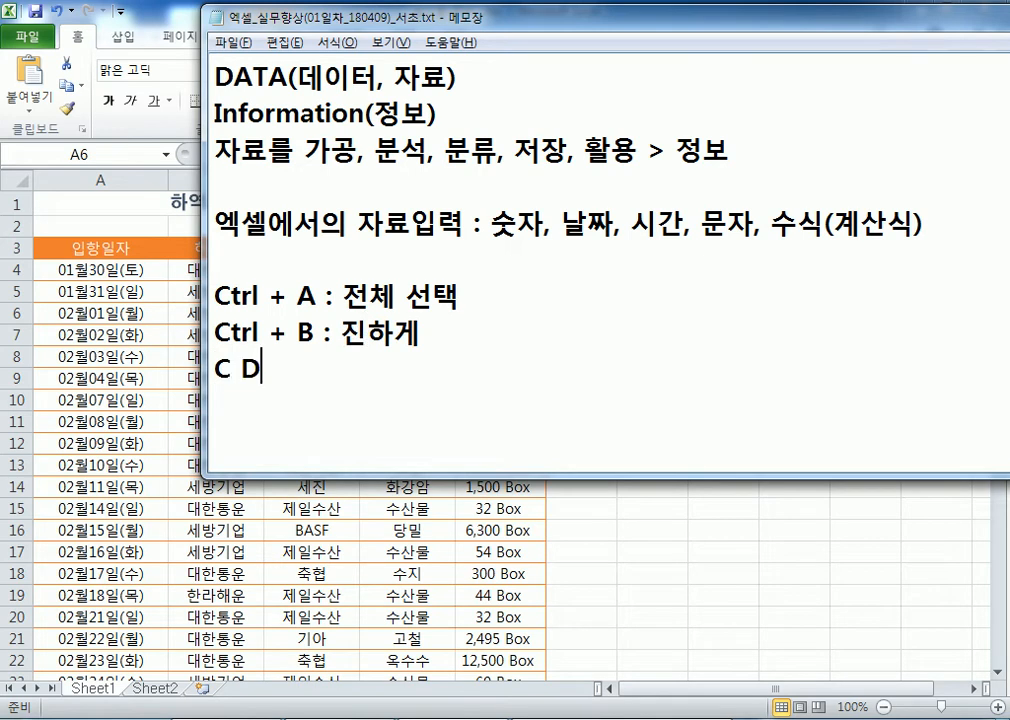
pyautogui.write(' ... Z')
pyautogui.press('Return')
pyautogui.hotkey('alt', 'Tab')
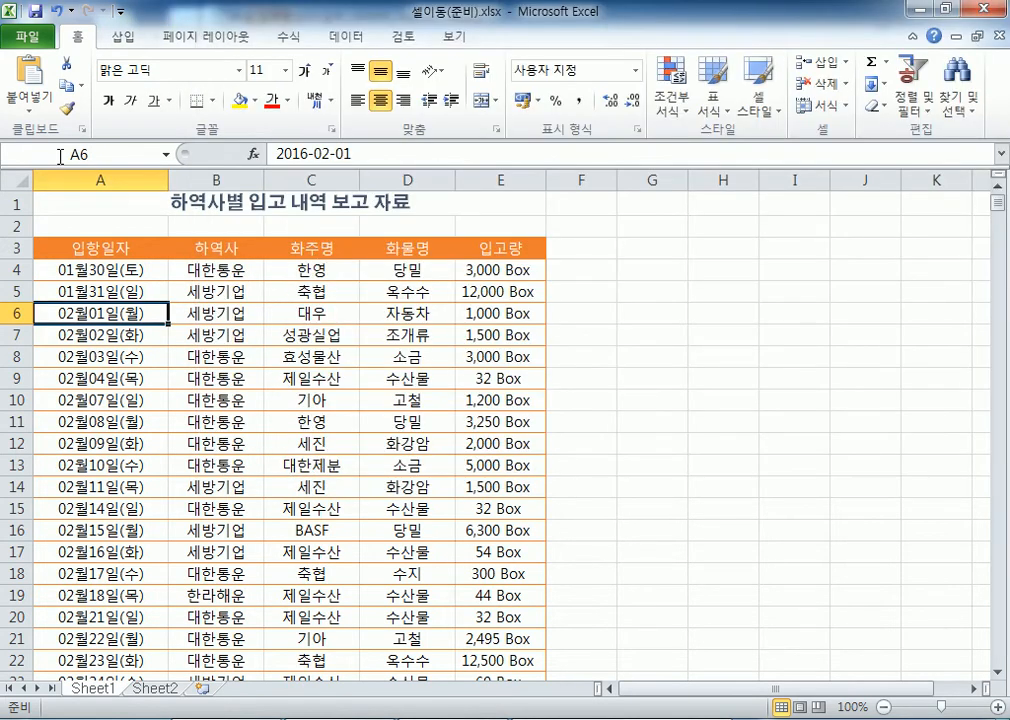
pyautogui.click(58, 12)
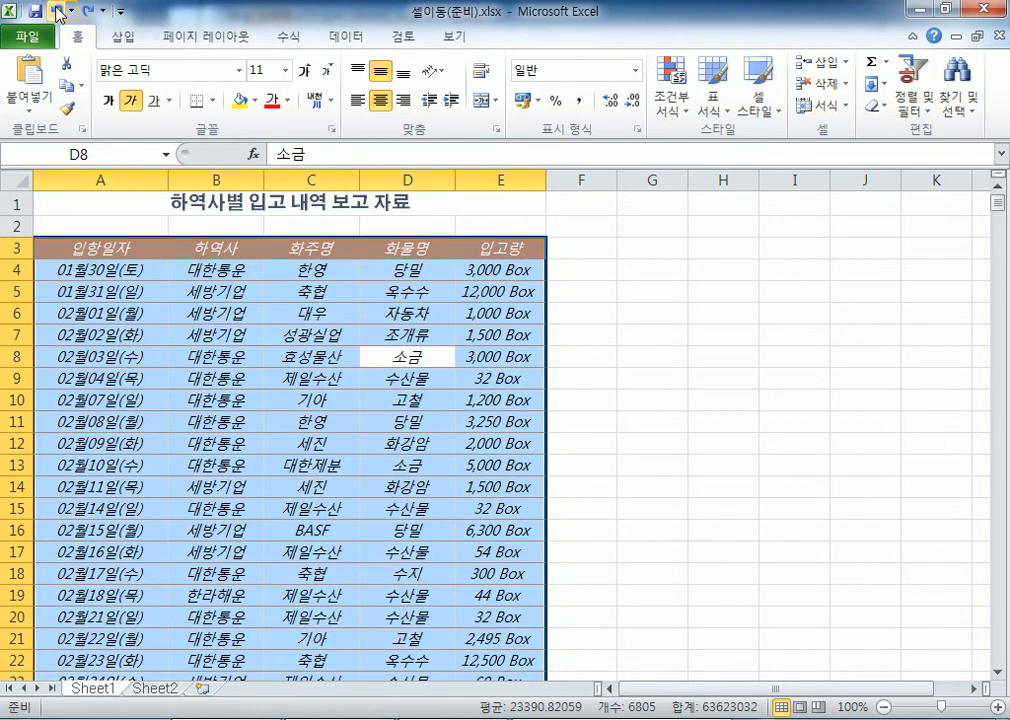
pyautogui.click(58, 12)
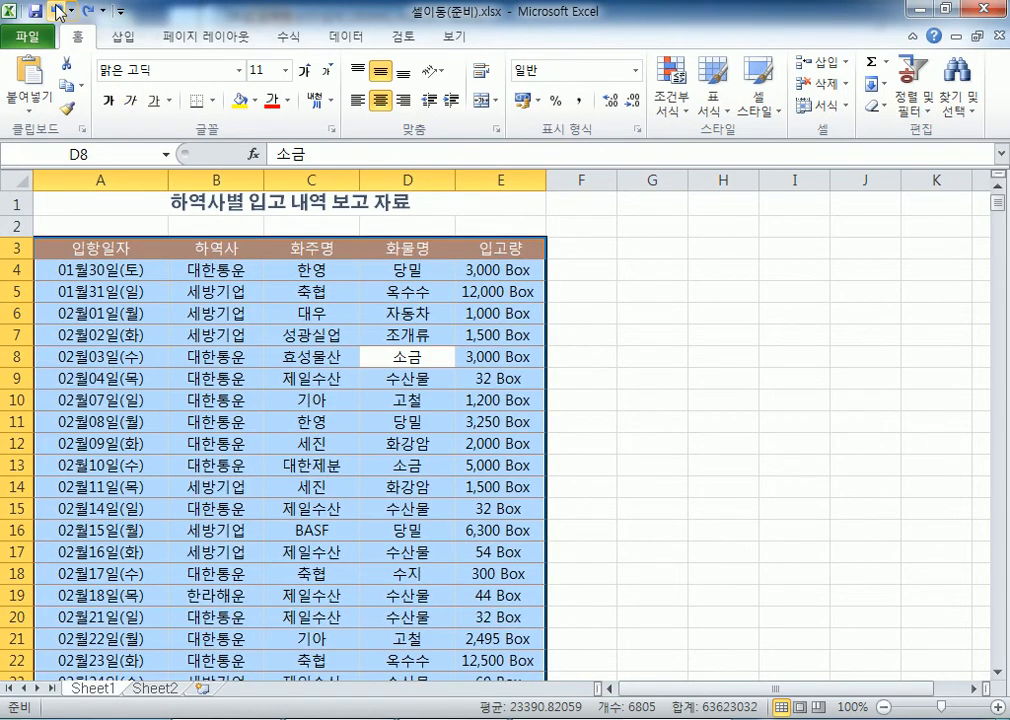
pyautogui.click(139, 266)
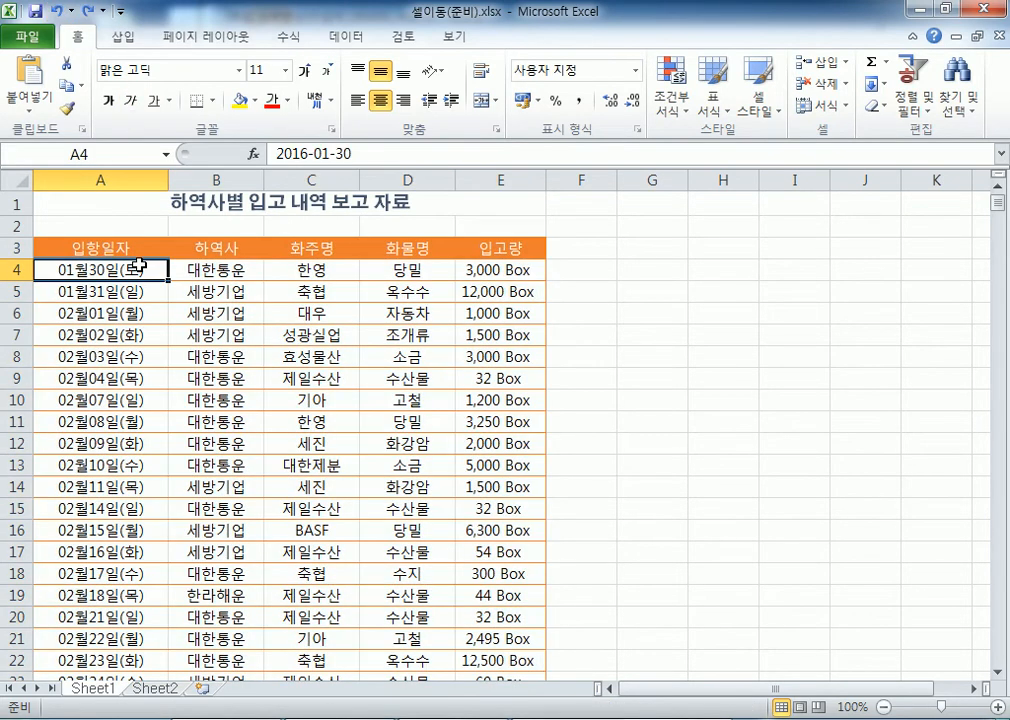
pyautogui.hotkey('alt', 'Tab')
pyautogui.hotkey('alt', 'Tab')
pyautogui.hotkey('ctrl', 'a')
pyautogui.click(107, 100)
pyautogui.click(107, 100)
pyautogui.click(130, 100)
pyautogui.click(130, 100)
pyautogui.click(154, 101)
pyautogui.click(154, 101)
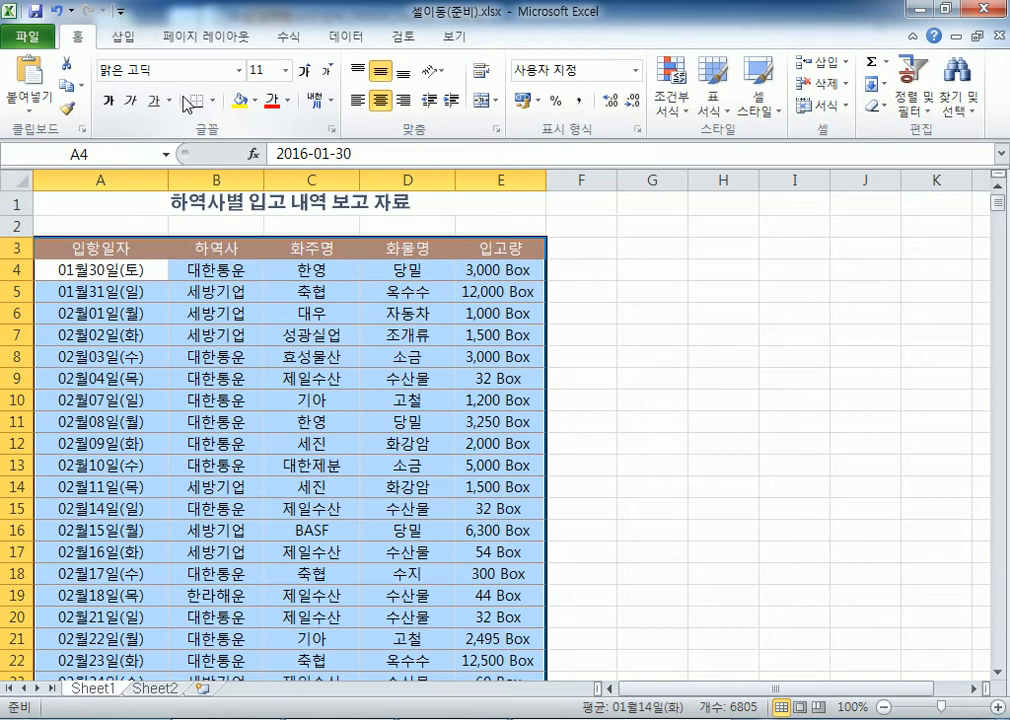
pyautogui.hotkey('ctrl', 'b')
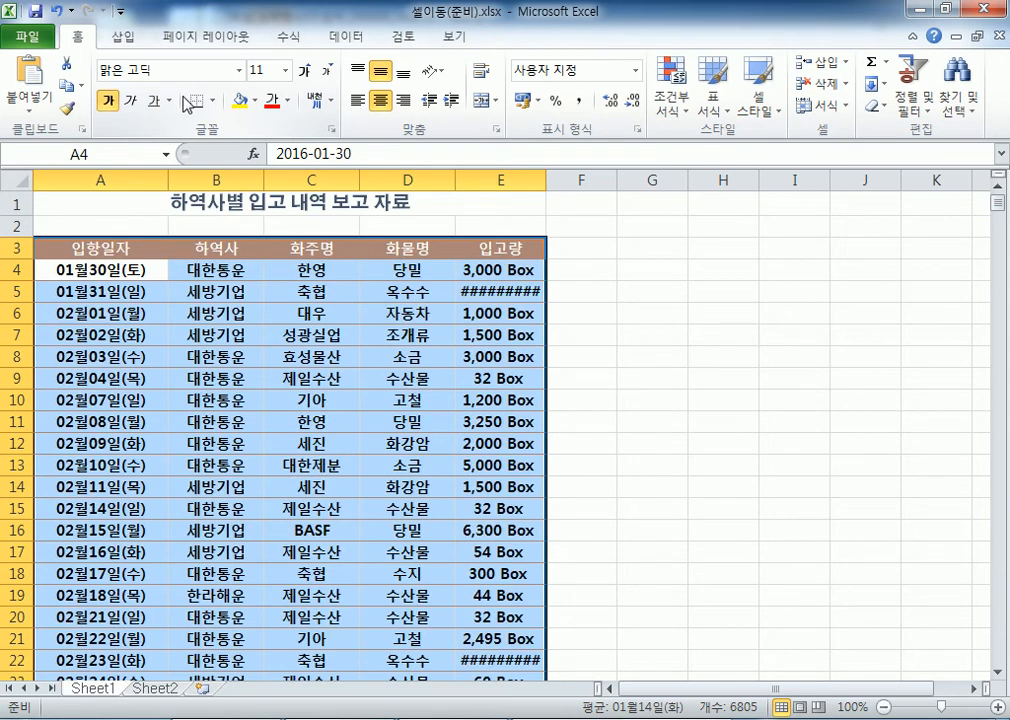
pyautogui.hotkey('ctrl', 'i')
pyautogui.hotkey('ctrl', 'u')
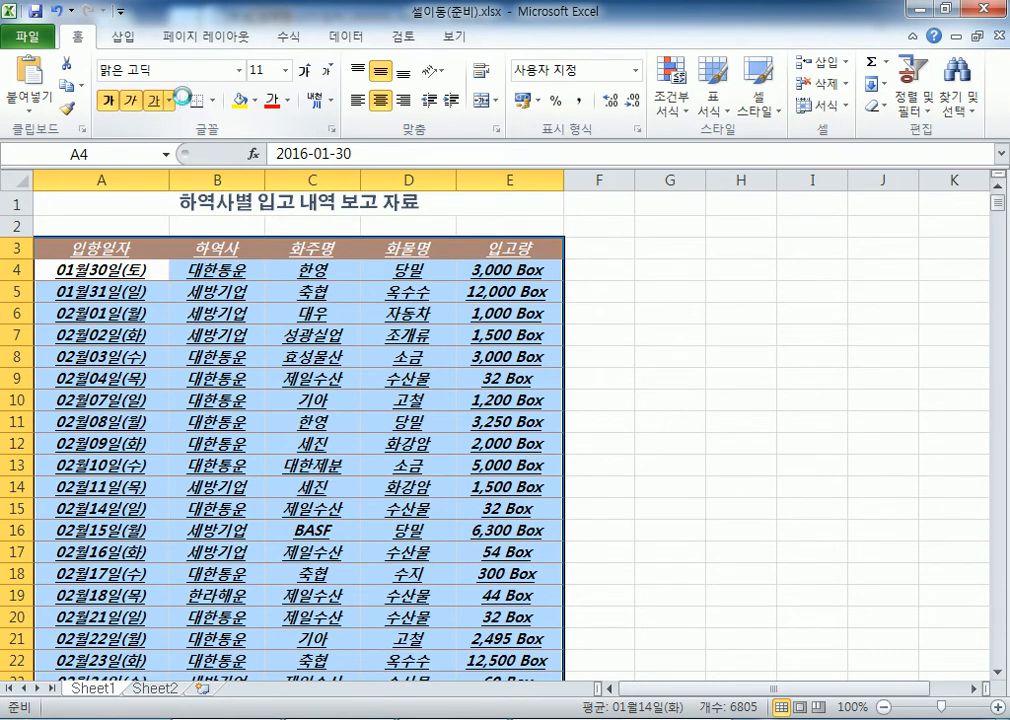
pyautogui.hotkey('ctrl', 'b')
pyautogui.hotkey('ctrl', 'i')
pyautogui.hotkey('ctrl', 'u')
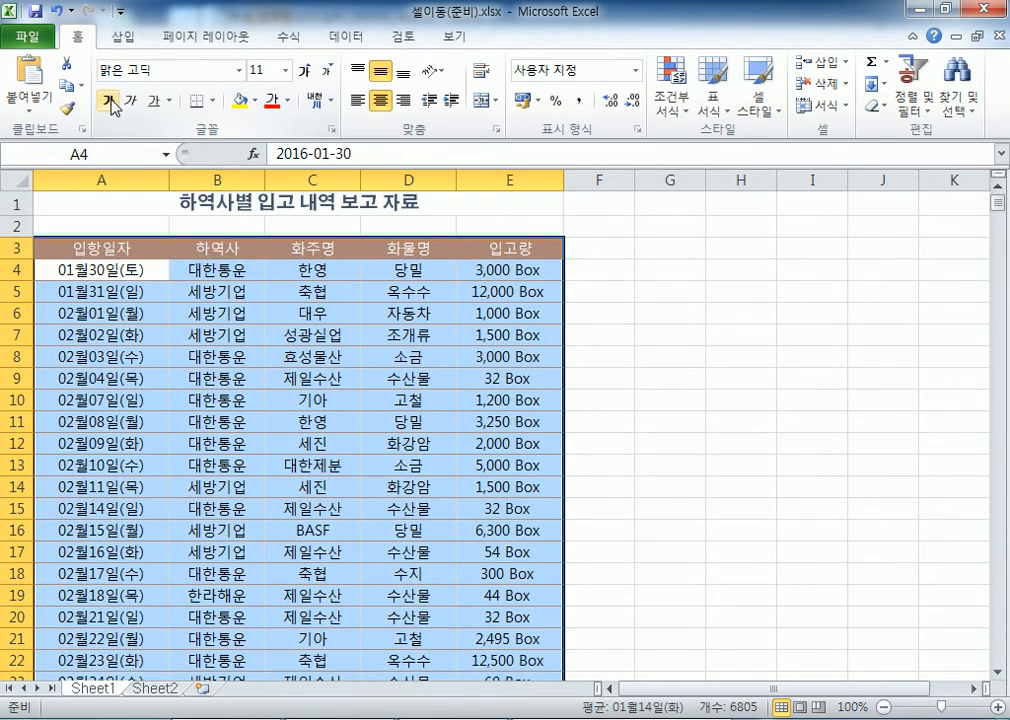
pyautogui.click(106, 420)
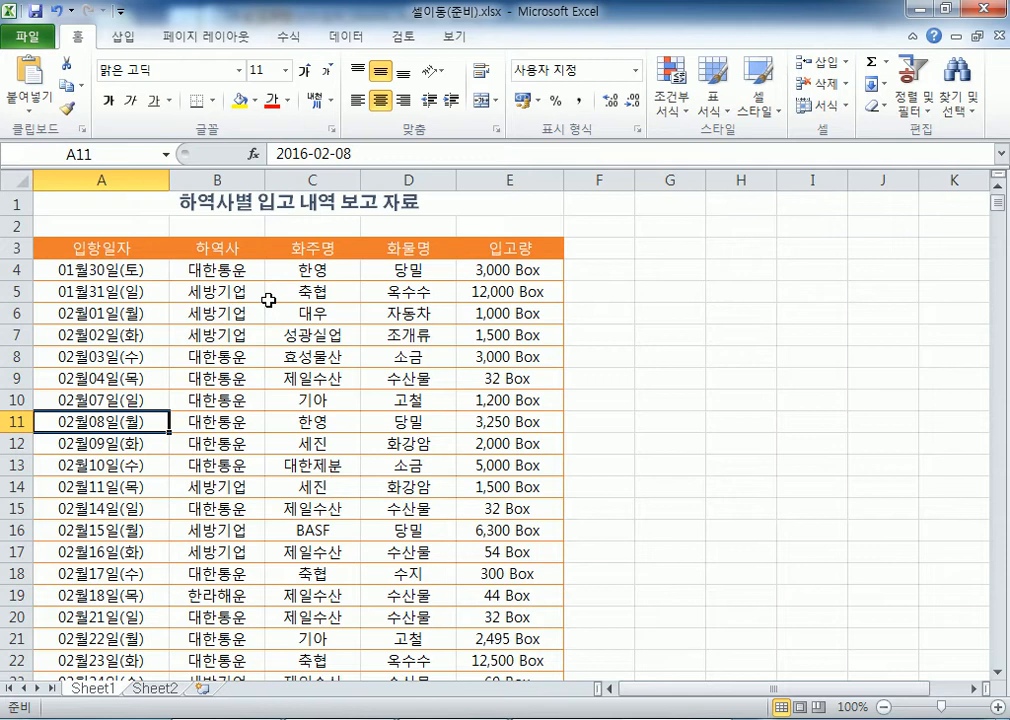
pyautogui.click(18, 178)
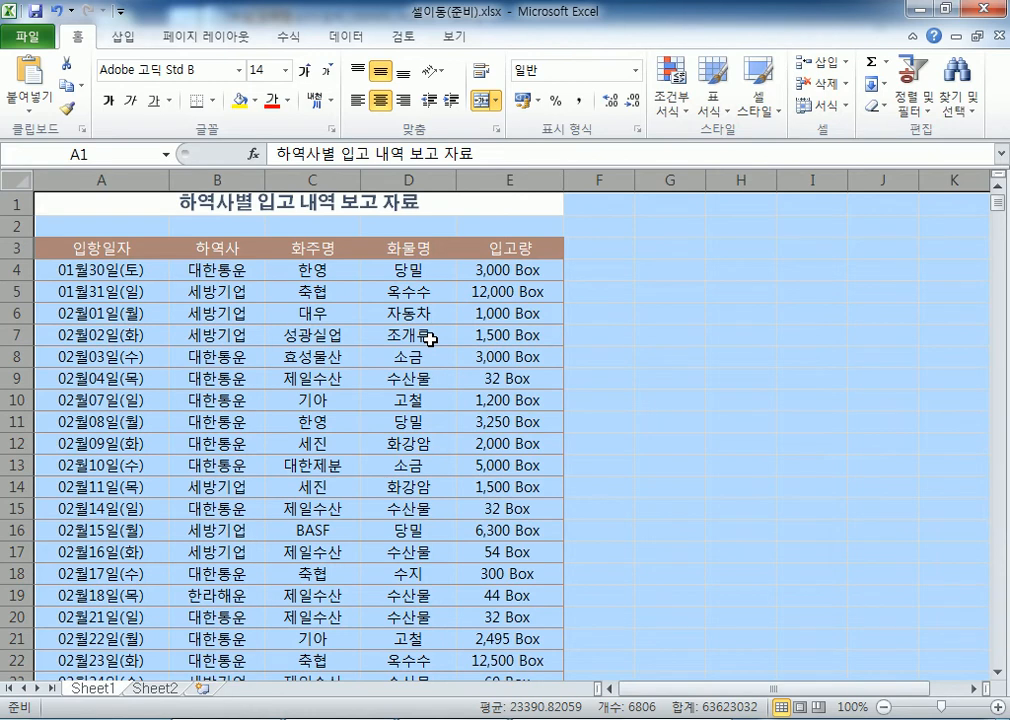
pyautogui.click(378, 338)
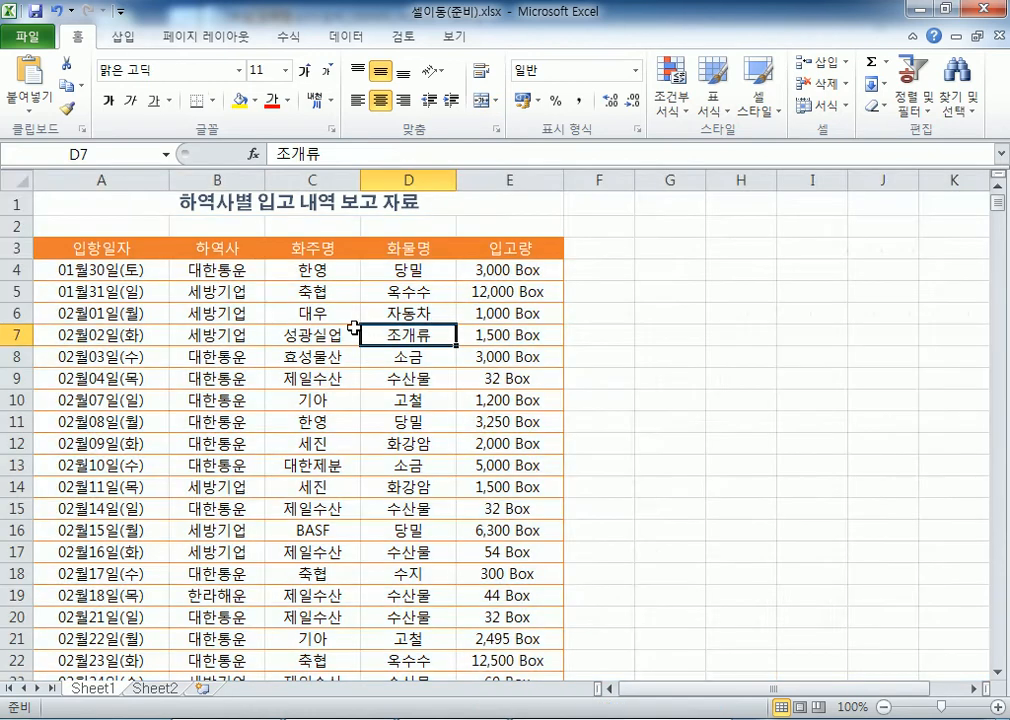
pyautogui.click(20, 176)
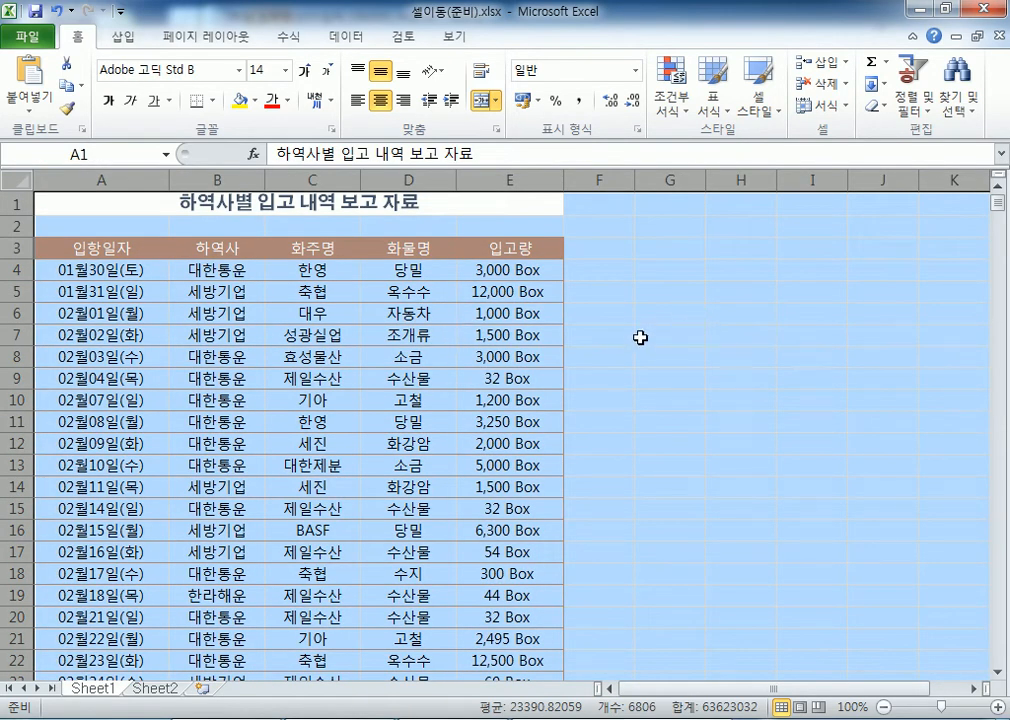
pyautogui.click(276, 357)
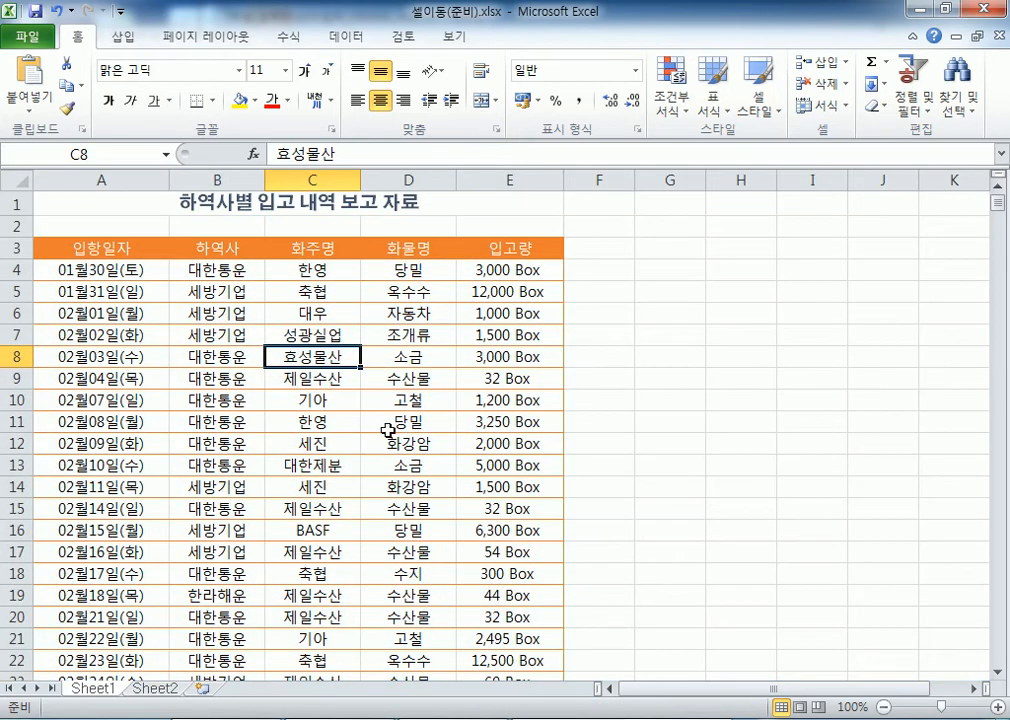
pyautogui.hotkey('ctrl', 'a')
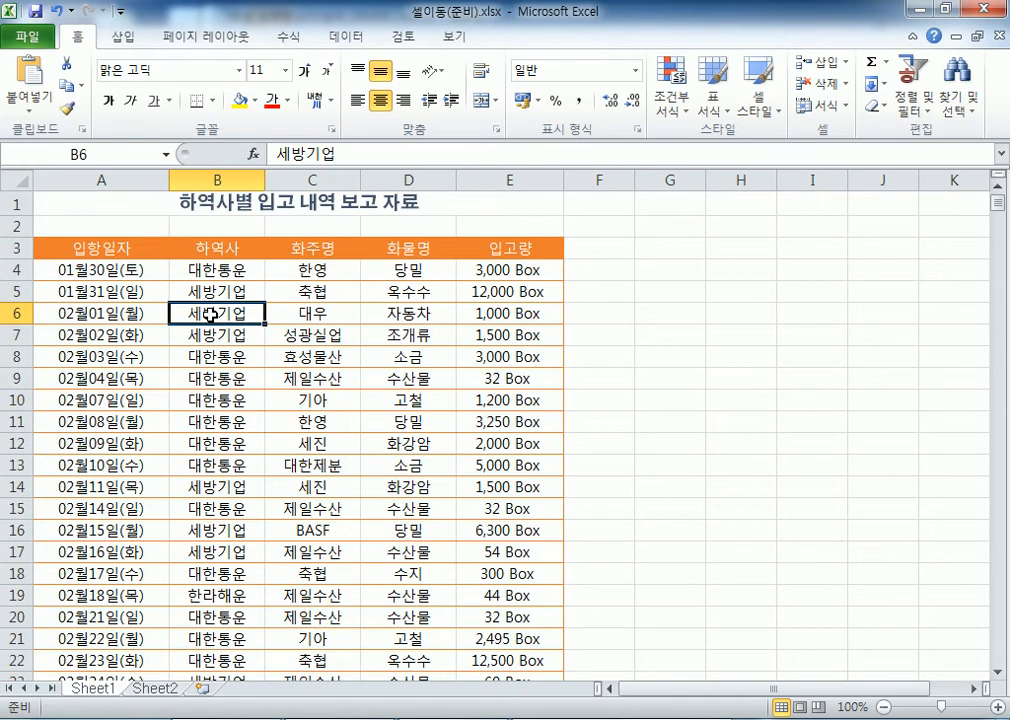
pyautogui.hotkey('ctrl', 'a')
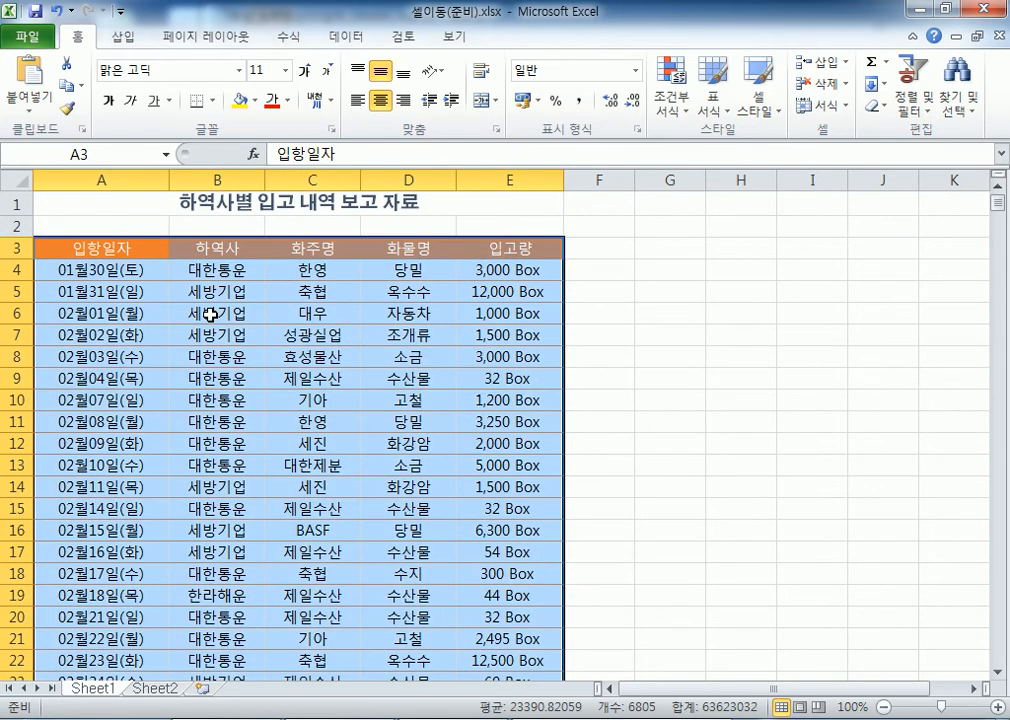
pyautogui.click(210, 314)
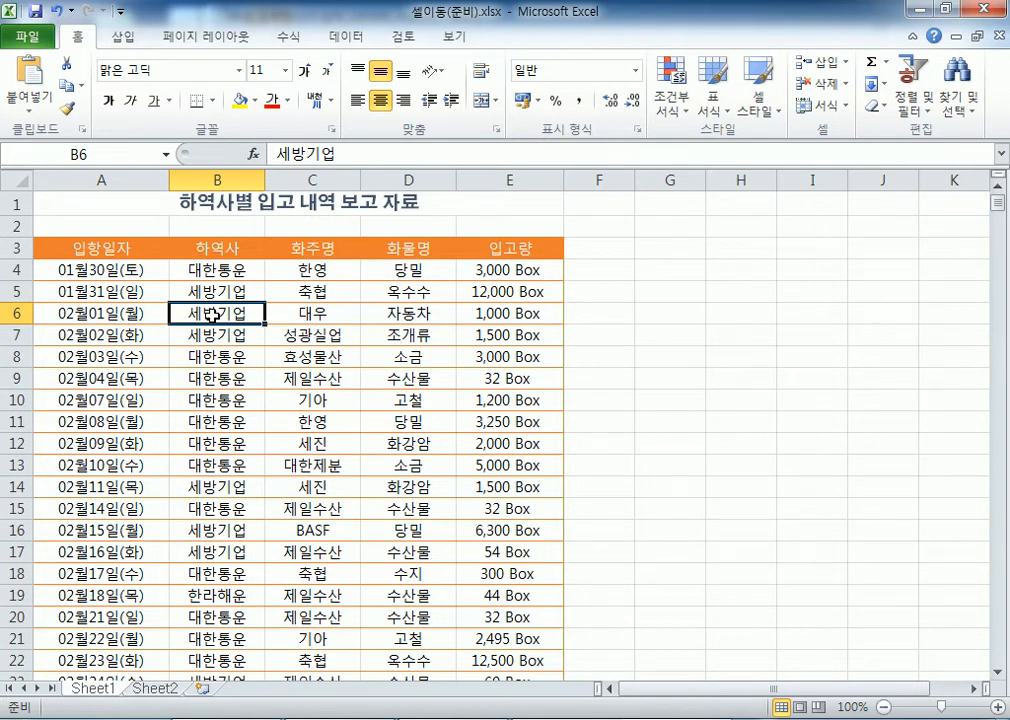
pyautogui.hotkey('ctrl', 'a')
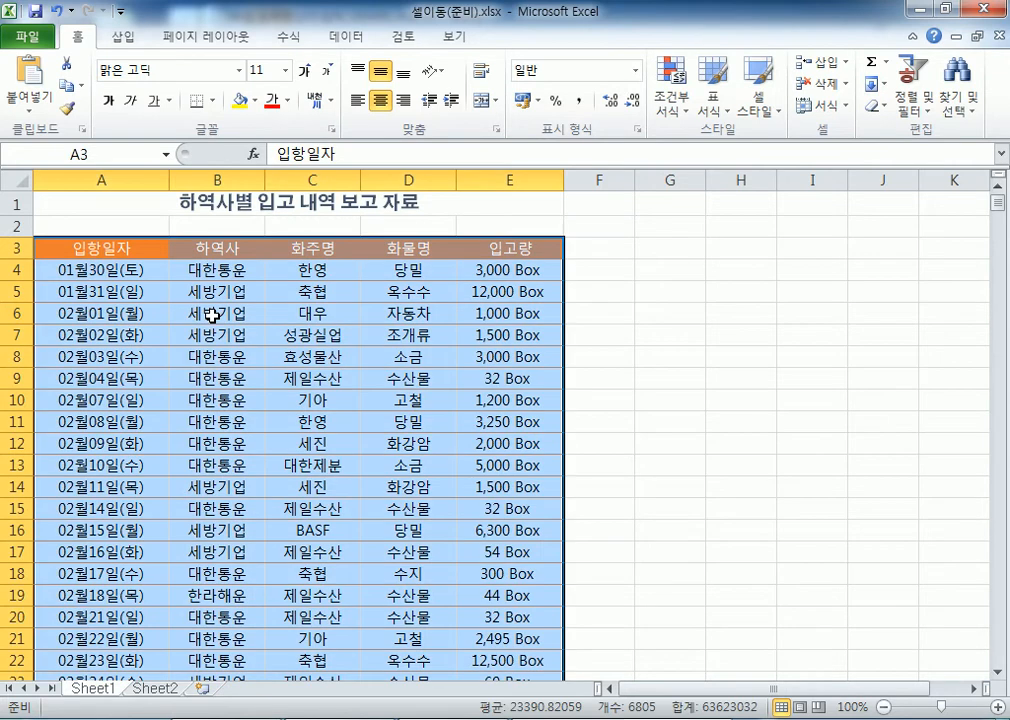
pyautogui.scroll(-5, 266, 270)
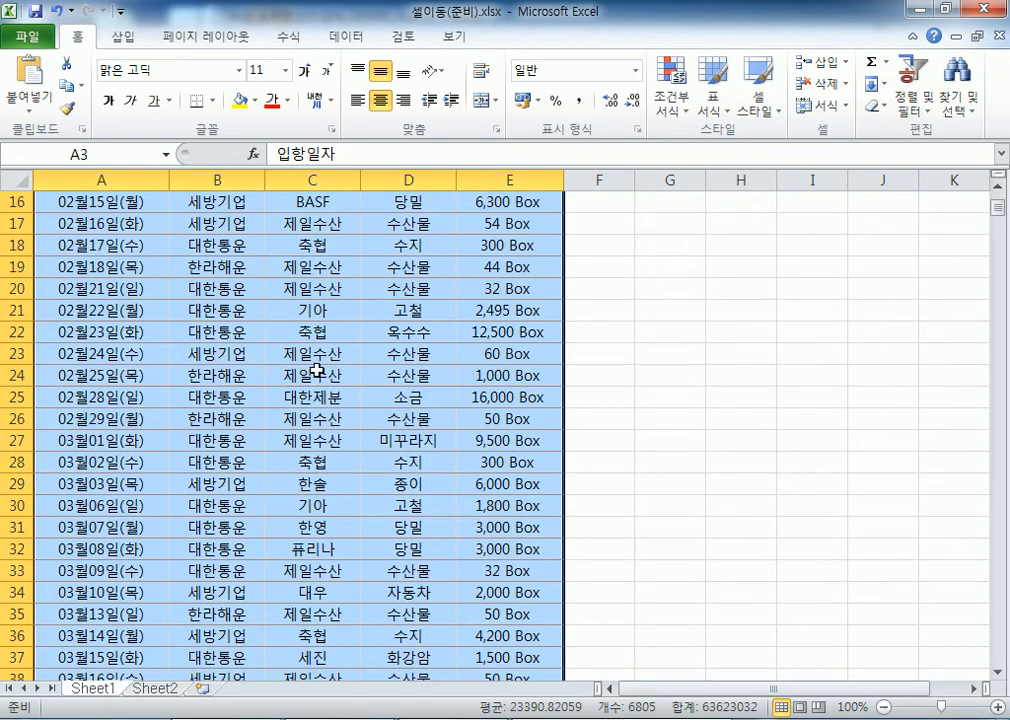
pyautogui.scroll(5, 316, 371)
pyautogui.click(312, 376)
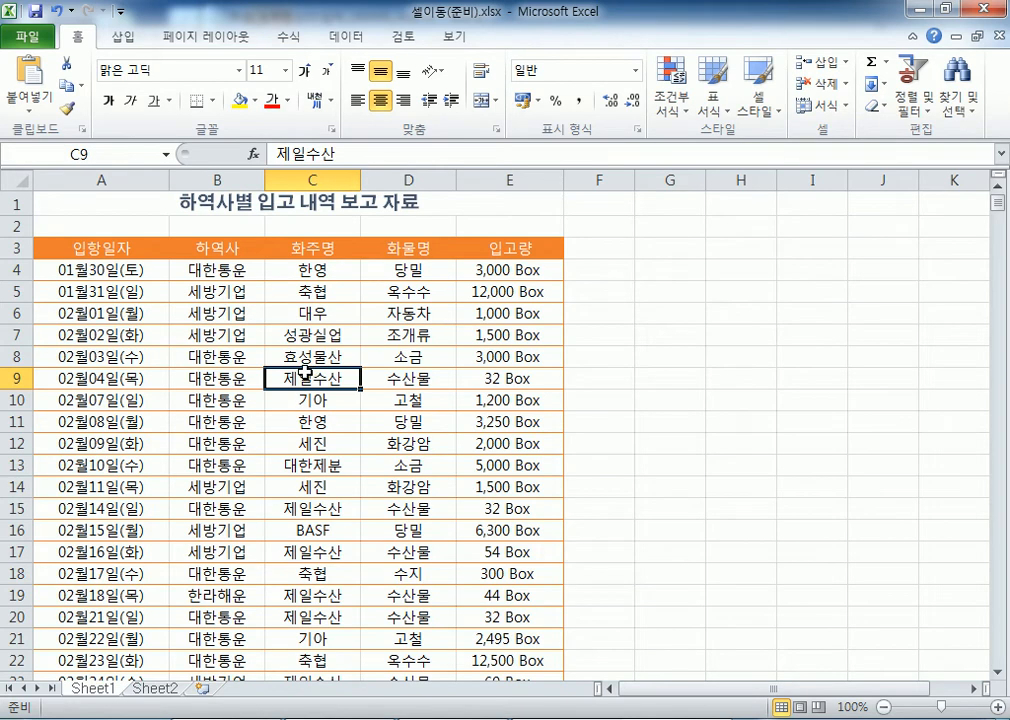
pyautogui.hotkey('ctrl', 'a')
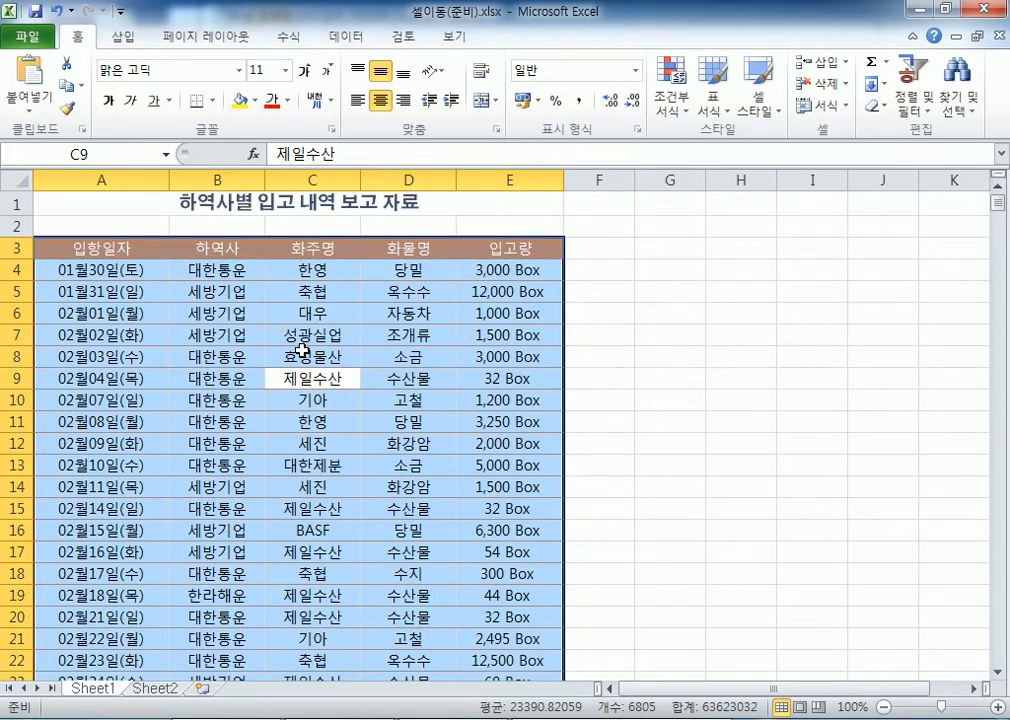
pyautogui.hotkey('ctrl', 'a')
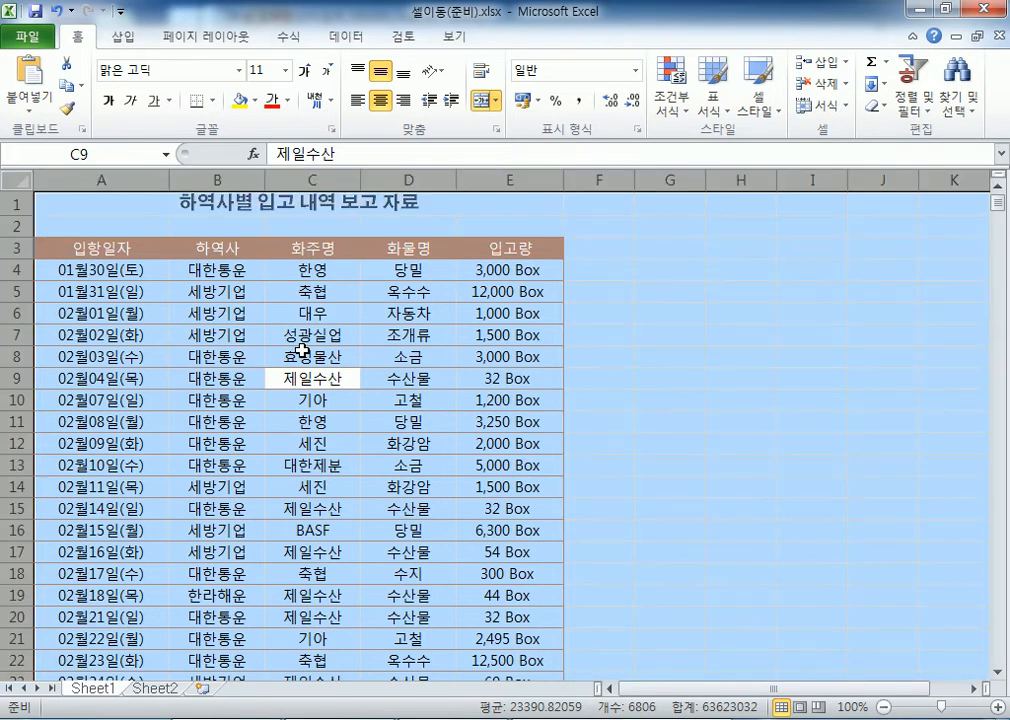
pyautogui.click(305, 353)
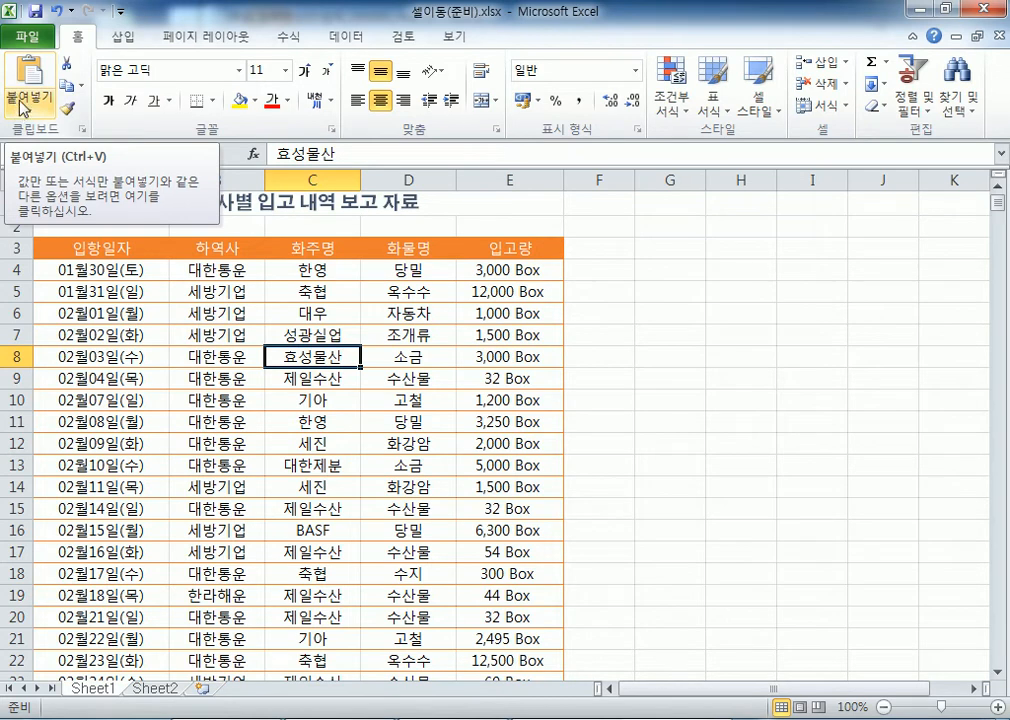
# Use File > Open to open 셀가운데배치(준비).xlsx from Chap01 › Section01
pyautogui.click(27, 42)
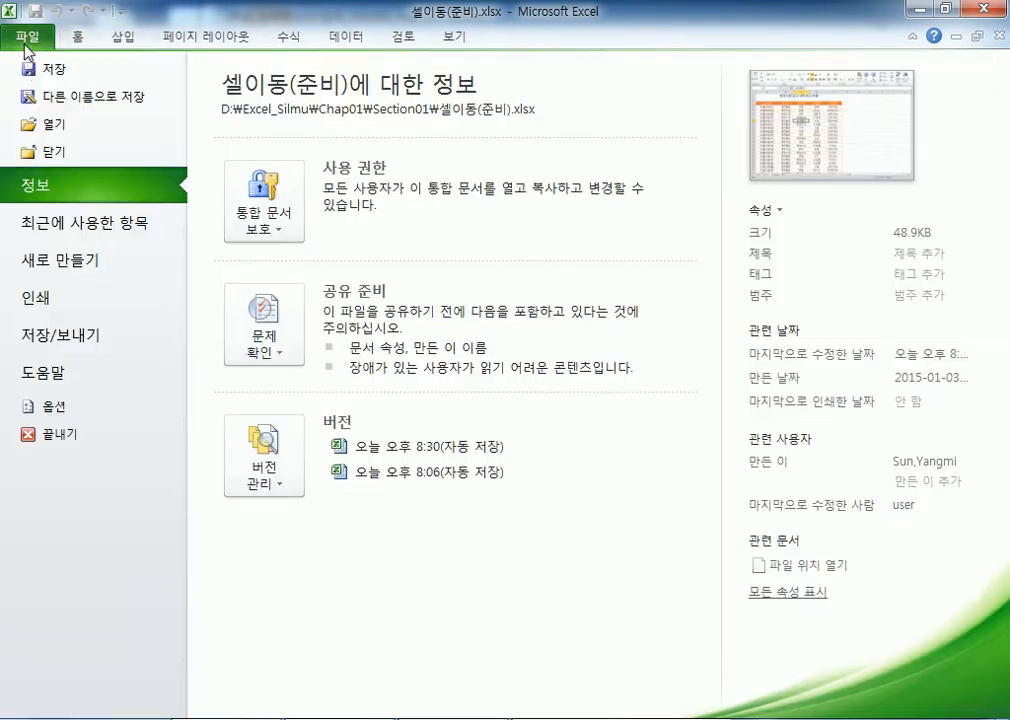
pyautogui.click(40, 127)
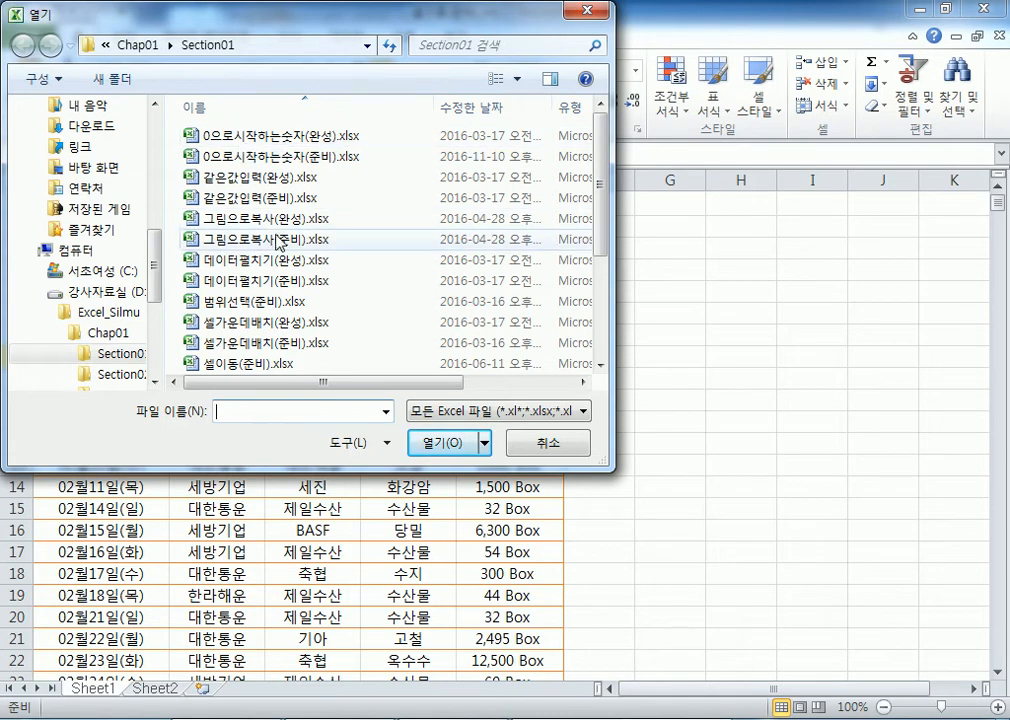
pyautogui.click(259, 343)
pyautogui.scroll(-2, 281, 252)
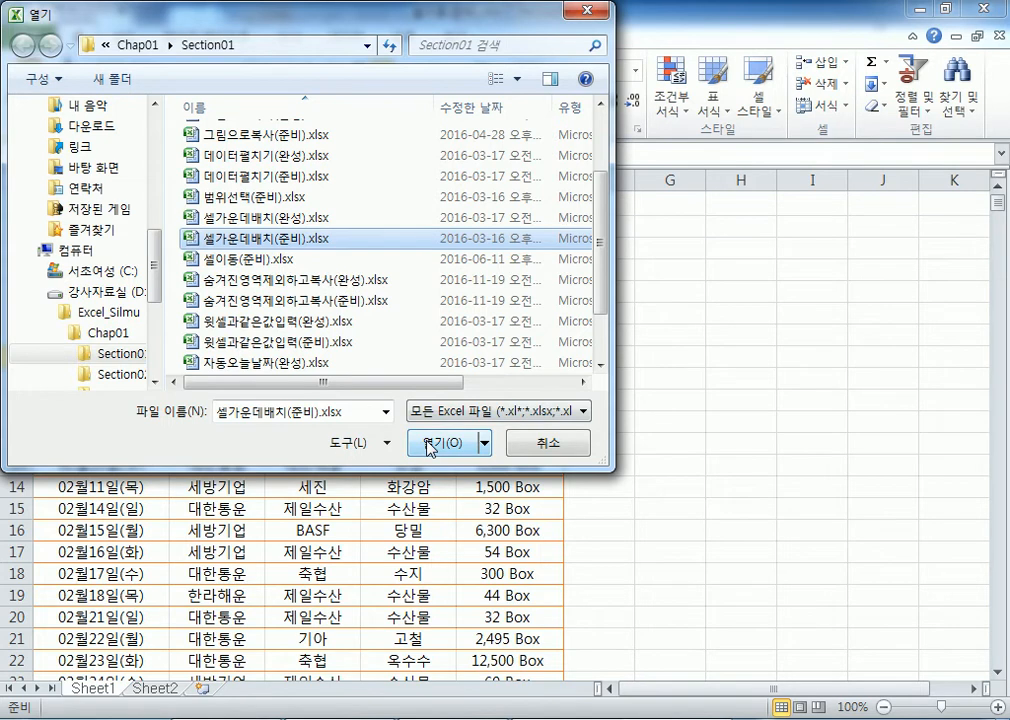
pyautogui.doubleClick(209, 240)
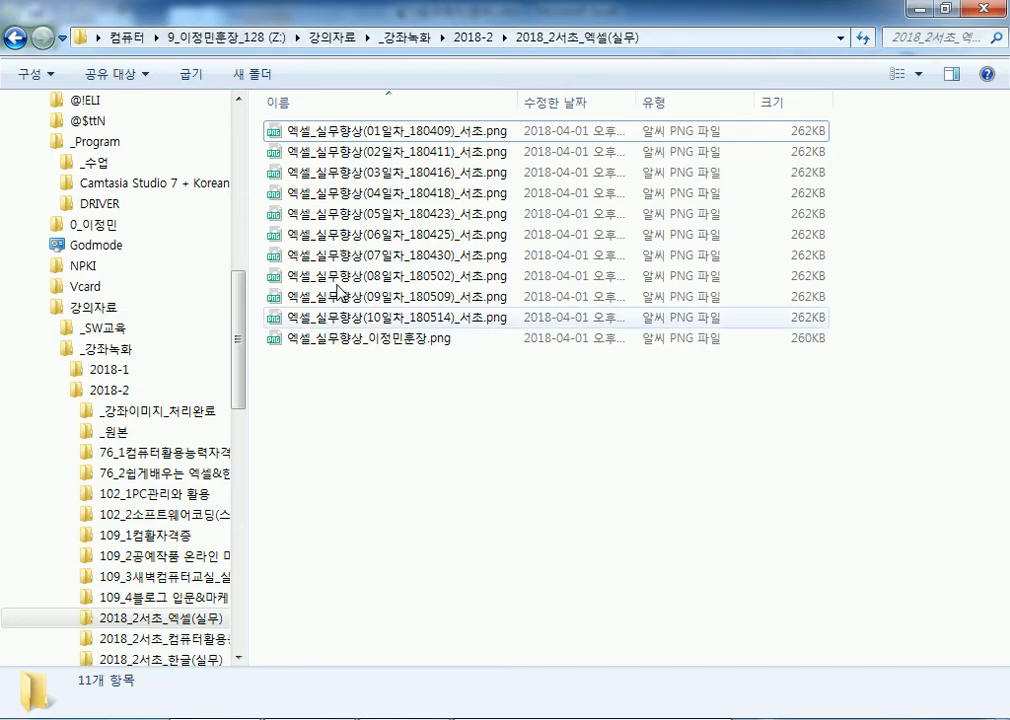
# Open 엑셀_실무향상(05일차_180423)_서초.png in the 알씨 image viewer
pyautogui.click(347, 216)
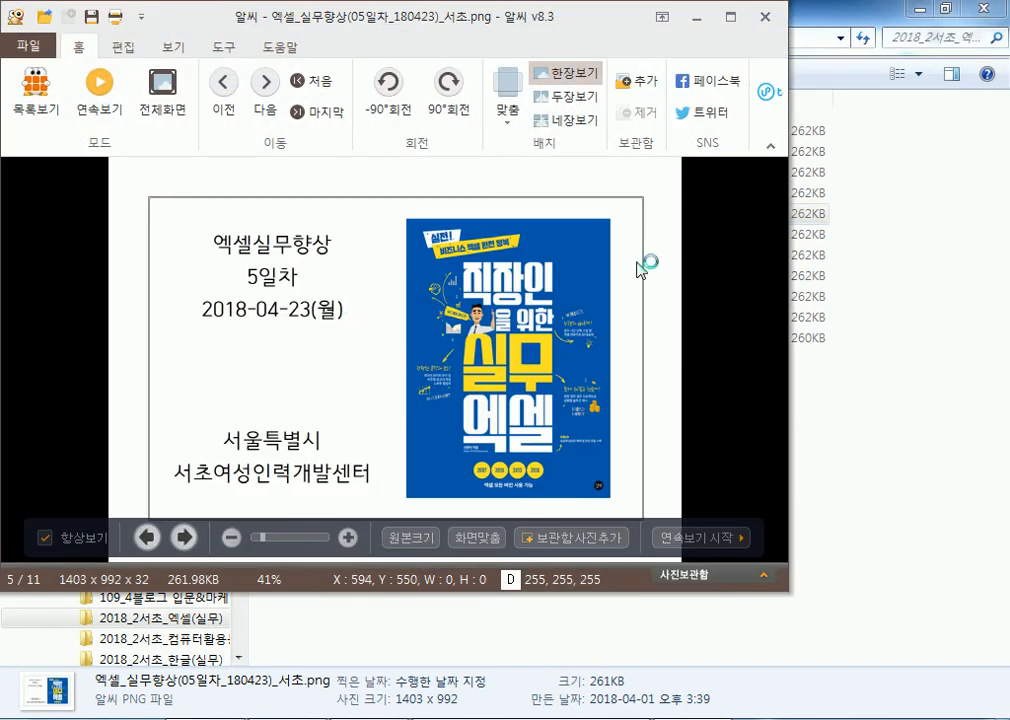
# Close the viewer and open D:\Excel_Silmu\Chap01\Section01\같은값입력(완성).xlsx
pyautogui.click(765, 18)
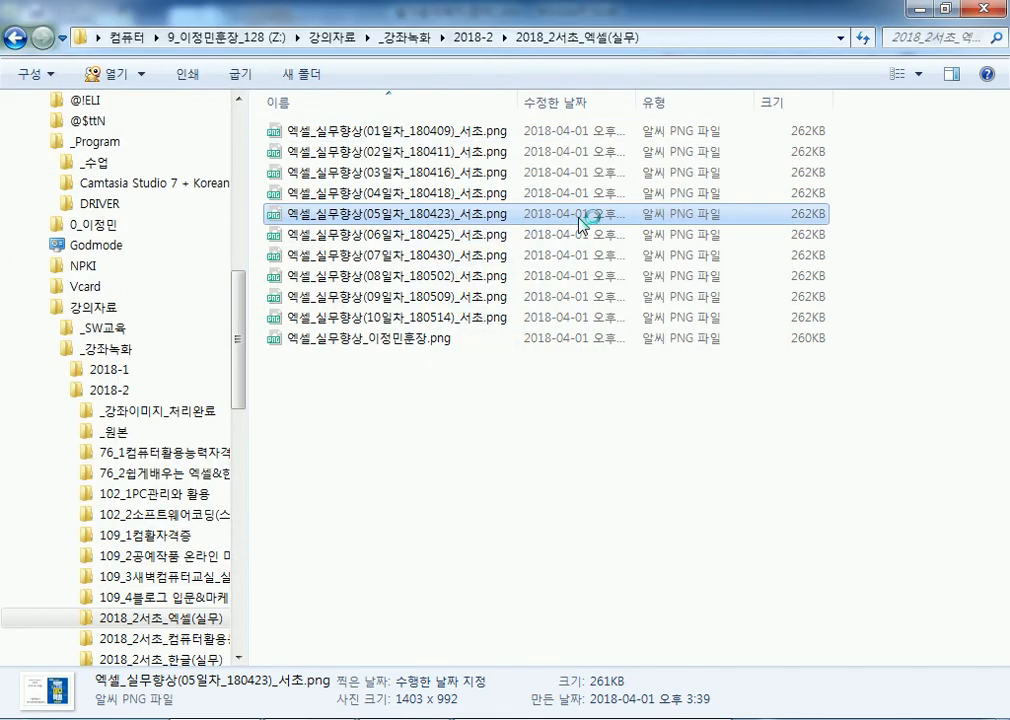
pyautogui.click(95, 141)
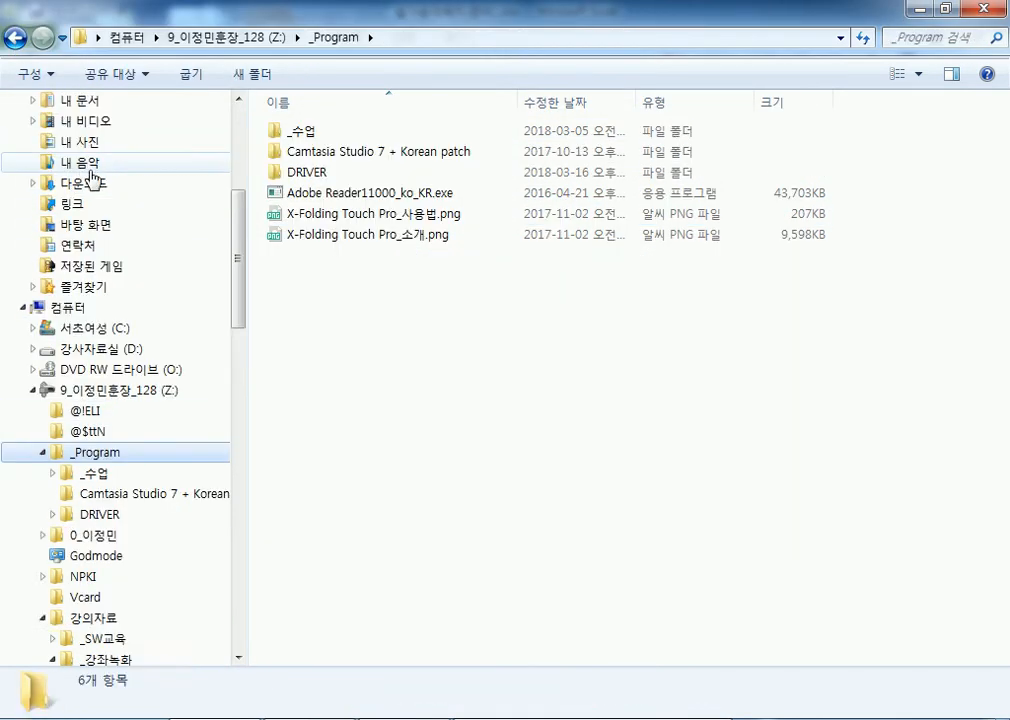
pyautogui.click(122, 413)
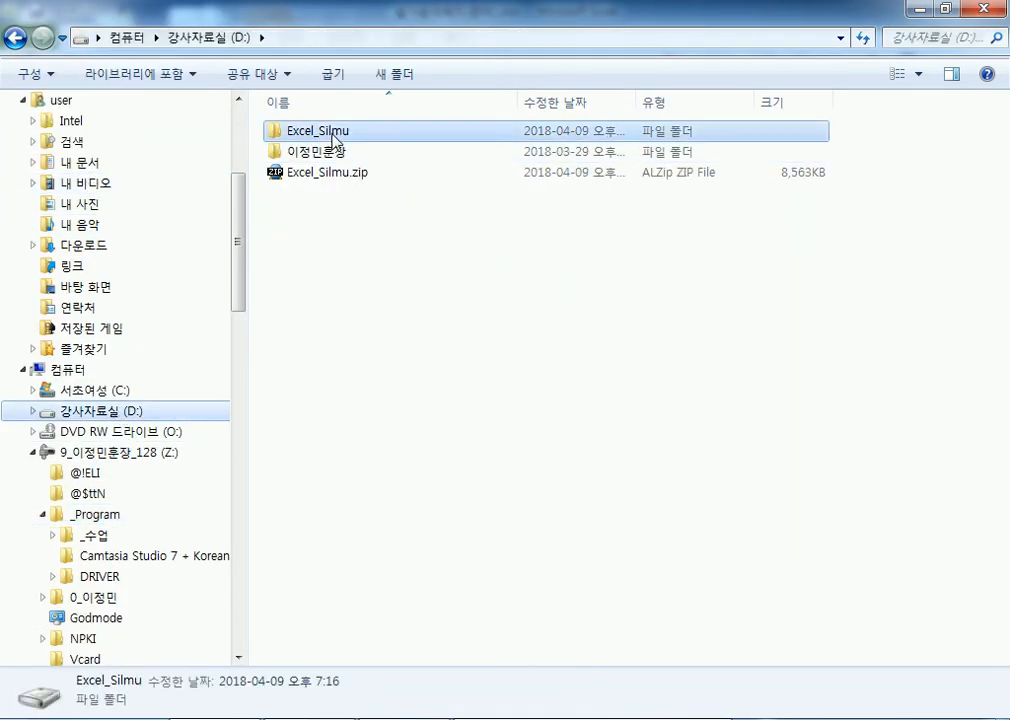
pyautogui.doubleClick(300, 132)
pyautogui.click(318, 136)
pyautogui.doubleClick(318, 136)
pyautogui.doubleClick(320, 140)
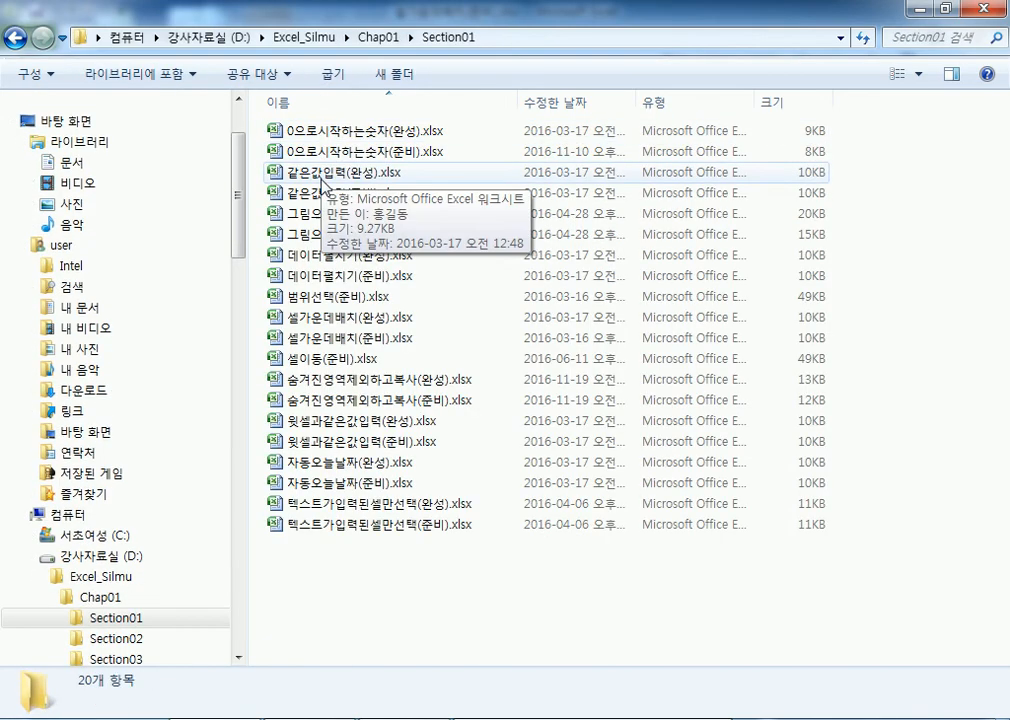
pyautogui.click(322, 174)
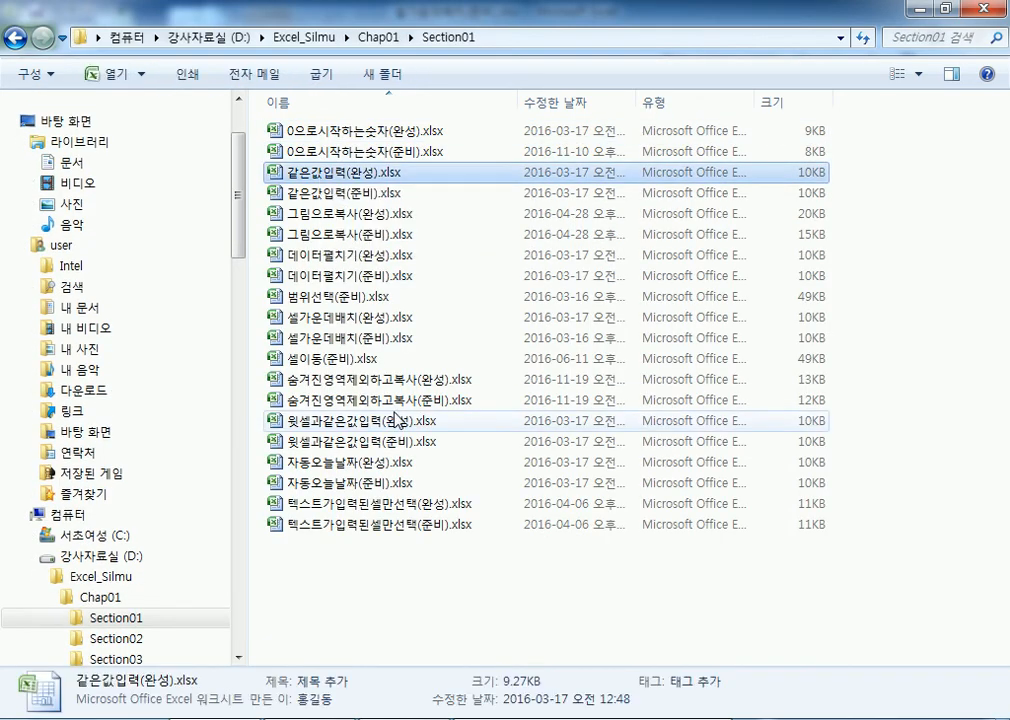
pyautogui.doubleClick(397, 171)
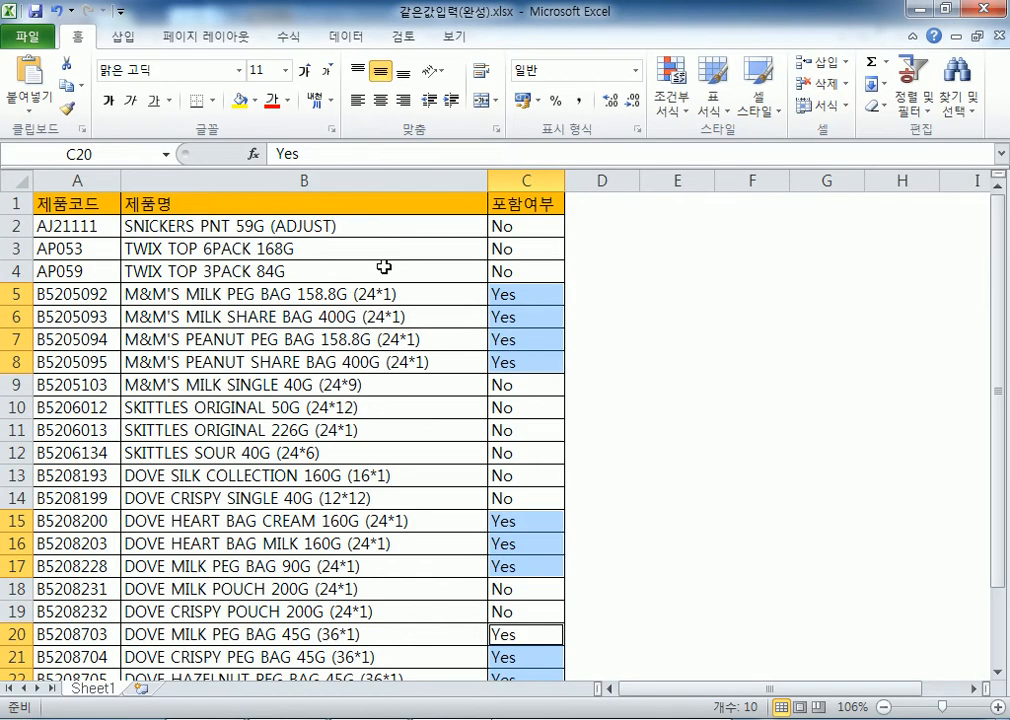
# Close 같은값입력(완성), then compare cell B8 with the merged A2 title and columns A and I
pyautogui.click(985, 10)
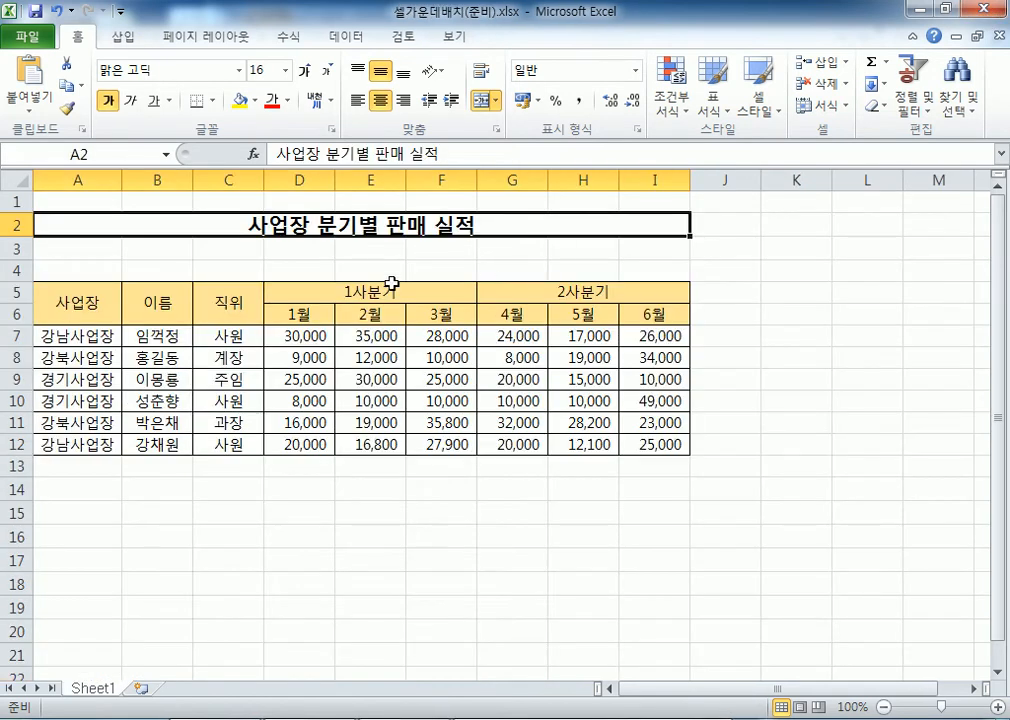
pyautogui.click(180, 354)
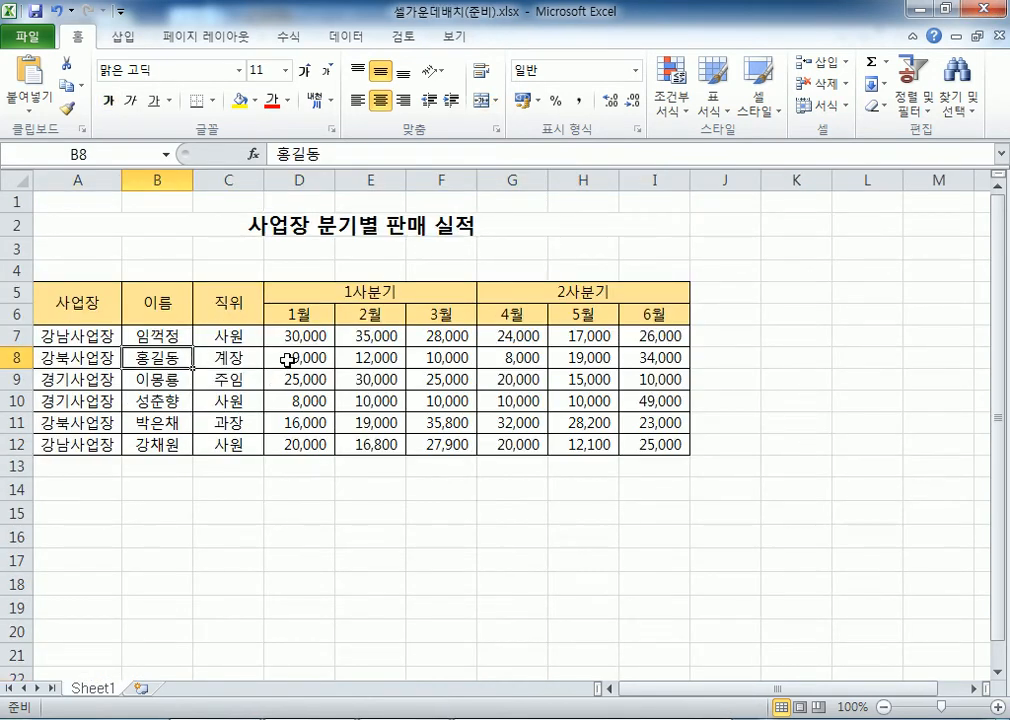
pyautogui.click(250, 222)
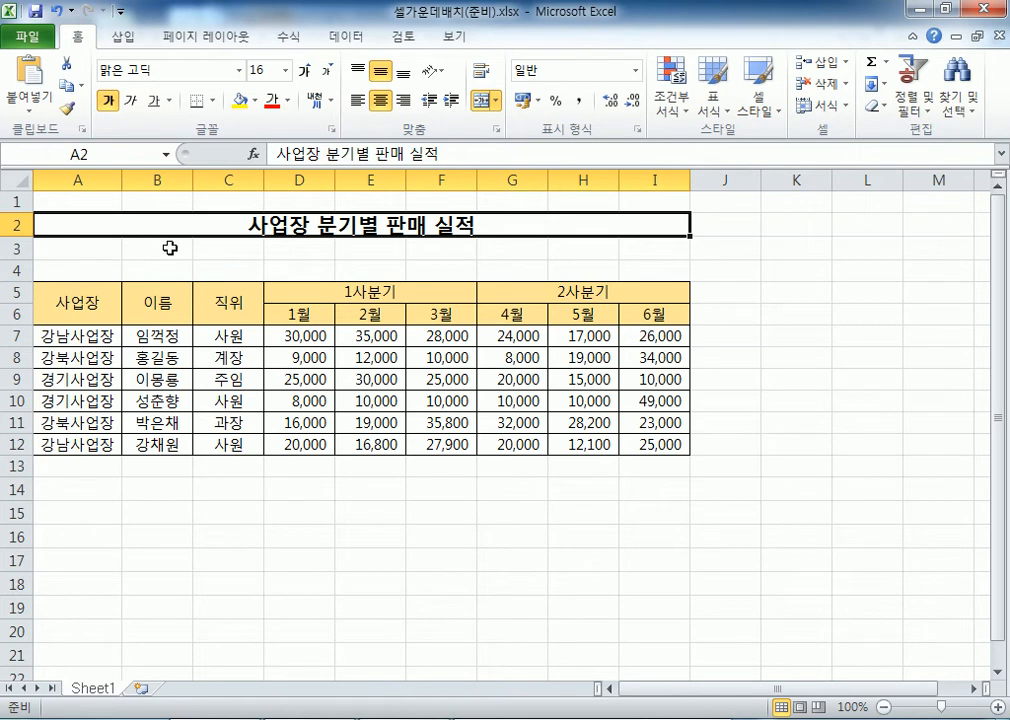
pyautogui.click(78, 180)
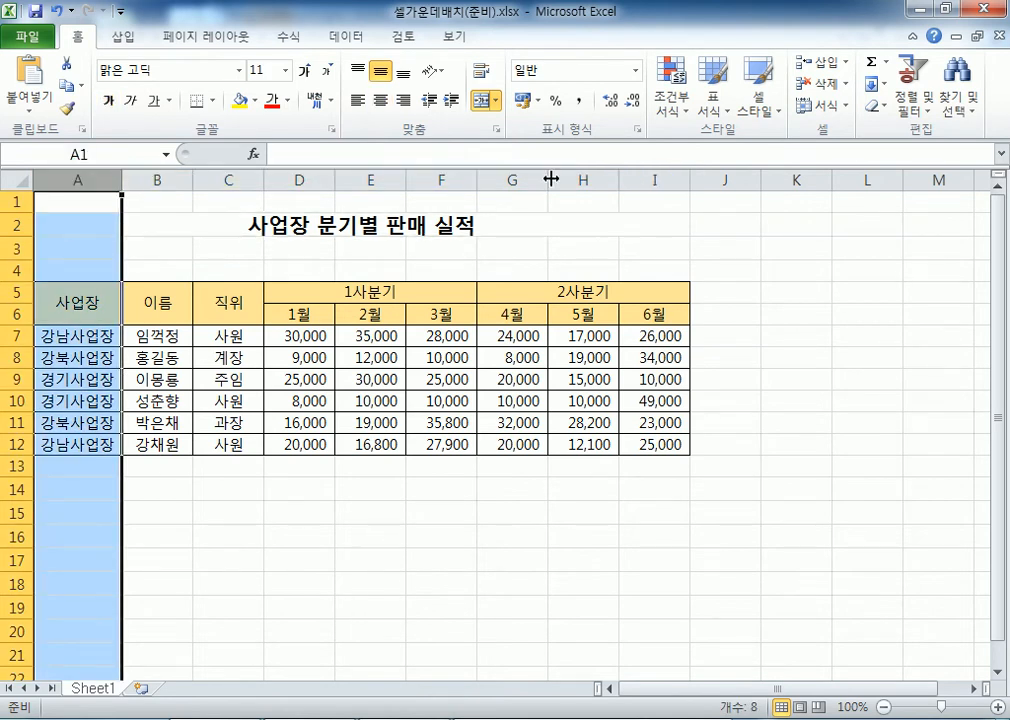
pyautogui.click(654, 178)
pyautogui.click(521, 228)
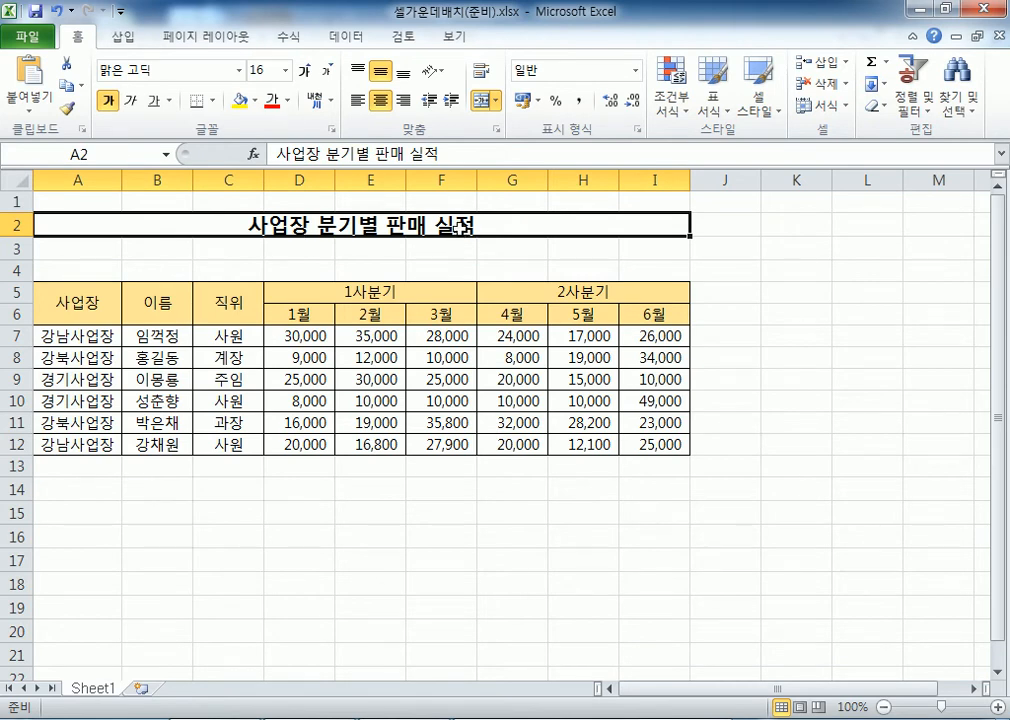
# Inspect the merged 사업장, 이름, 직위, 1사분기 and 2사분기 headers and the title
pyautogui.click(76, 303)
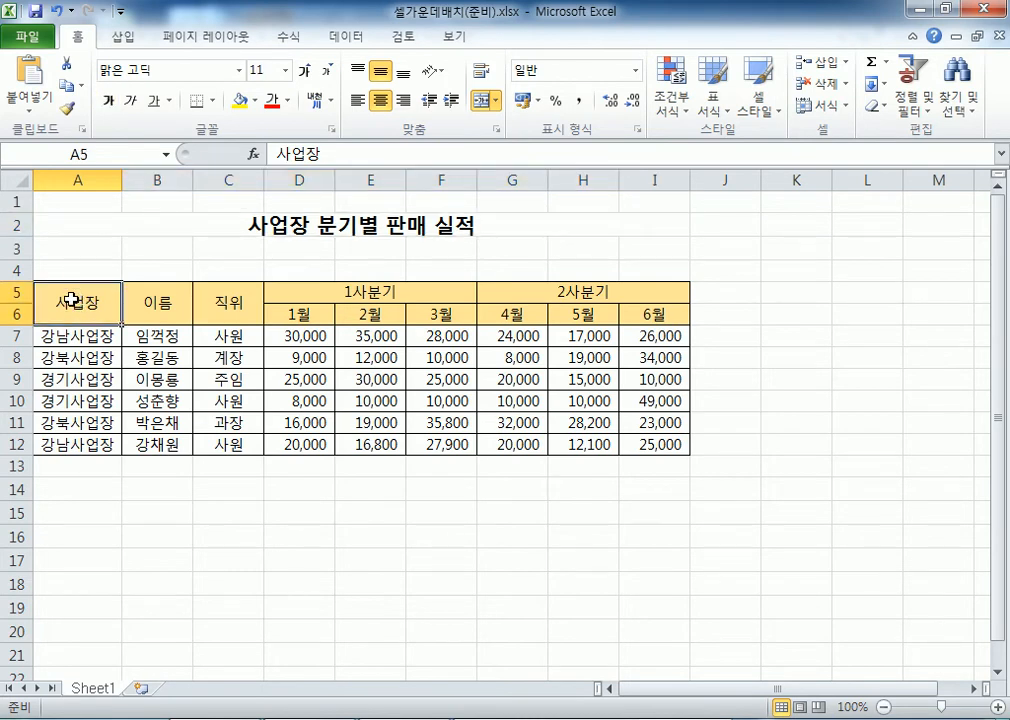
pyautogui.click(160, 307)
pyautogui.click(222, 305)
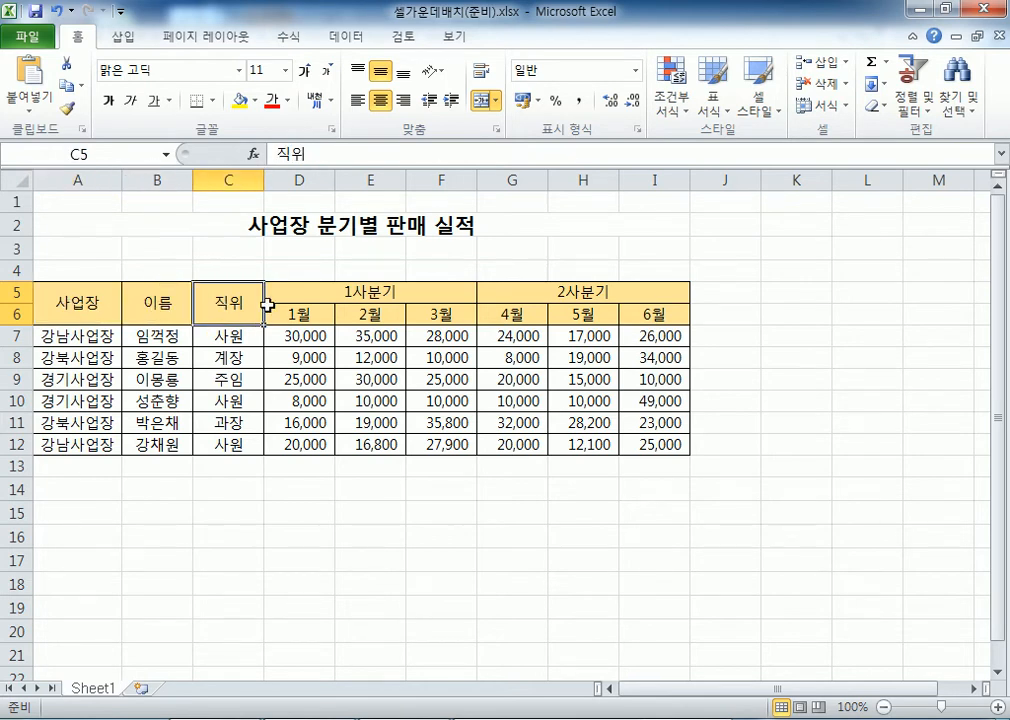
pyautogui.click(336, 290)
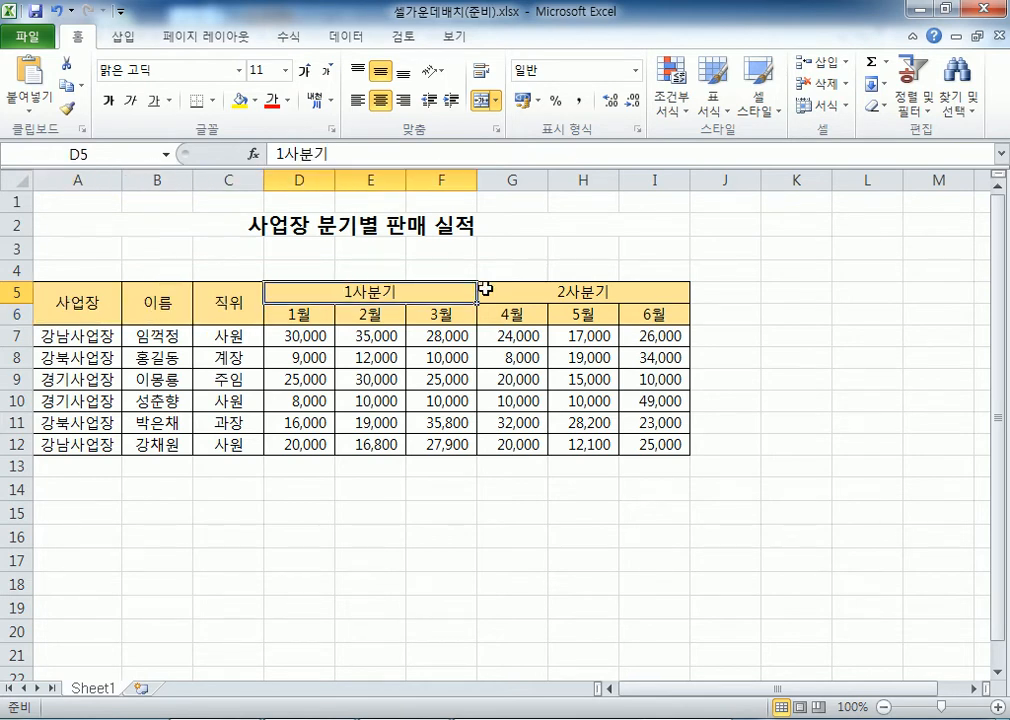
pyautogui.click(520, 290)
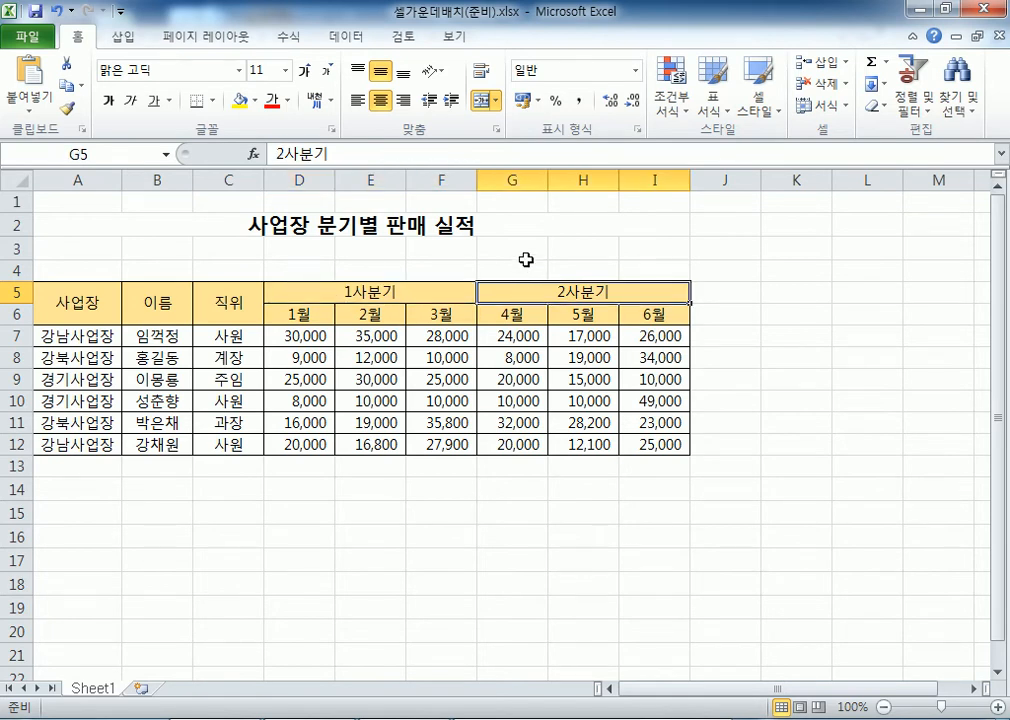
pyautogui.click(185, 228)
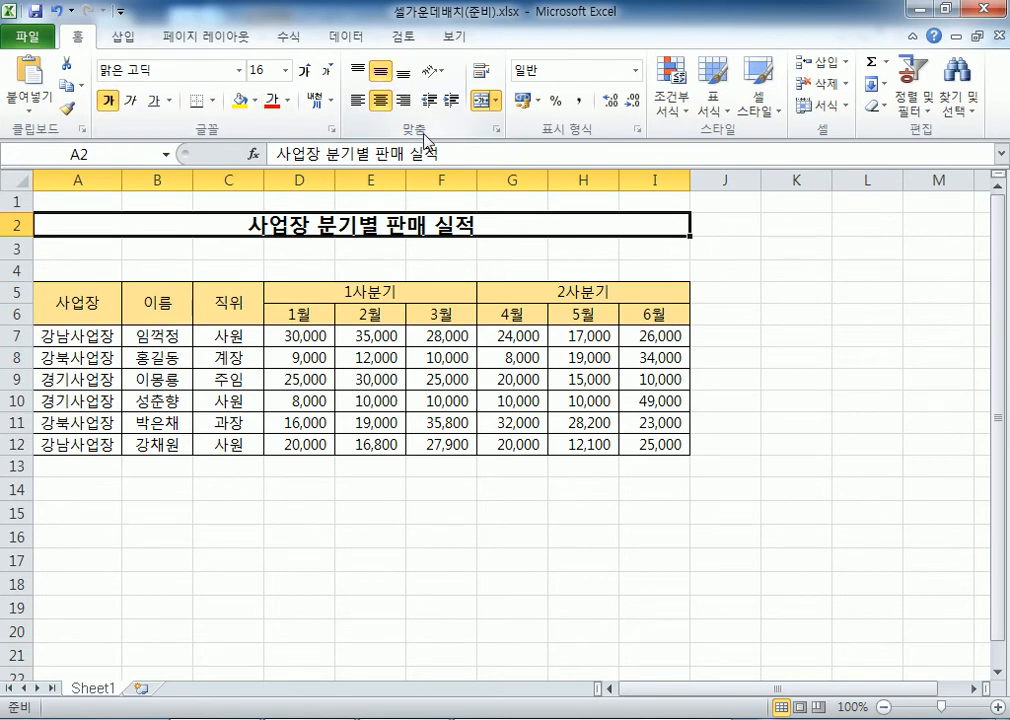
# Unmerge the A2:I2 title and the 사업장 and 이름 headers with Merge & Center
pyautogui.click(484, 101)
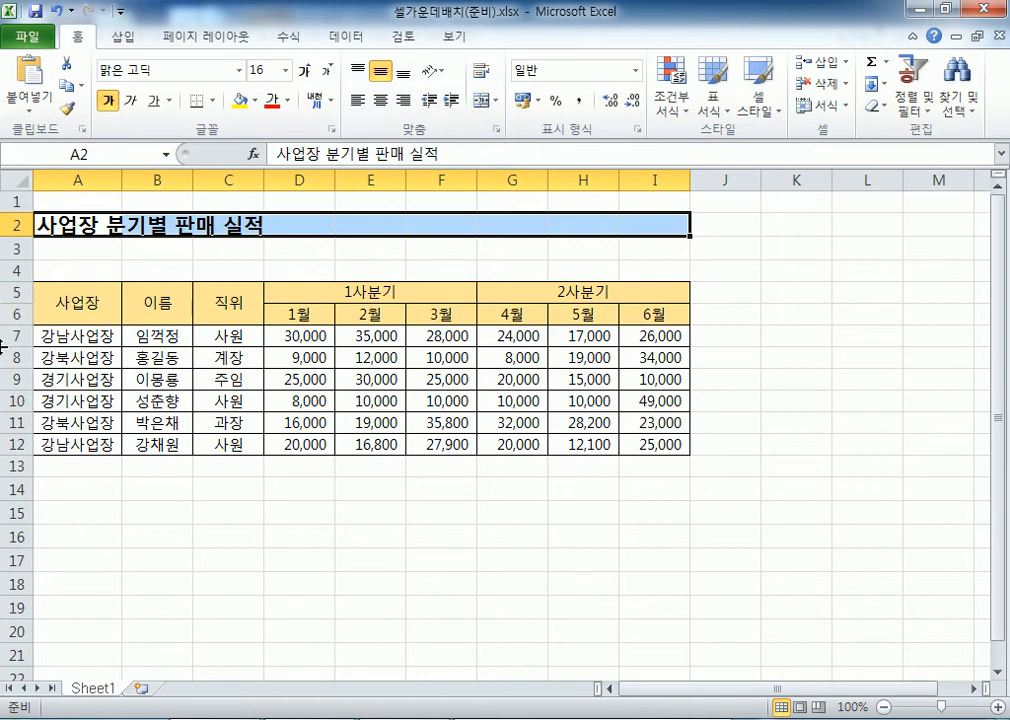
pyautogui.click(69, 310)
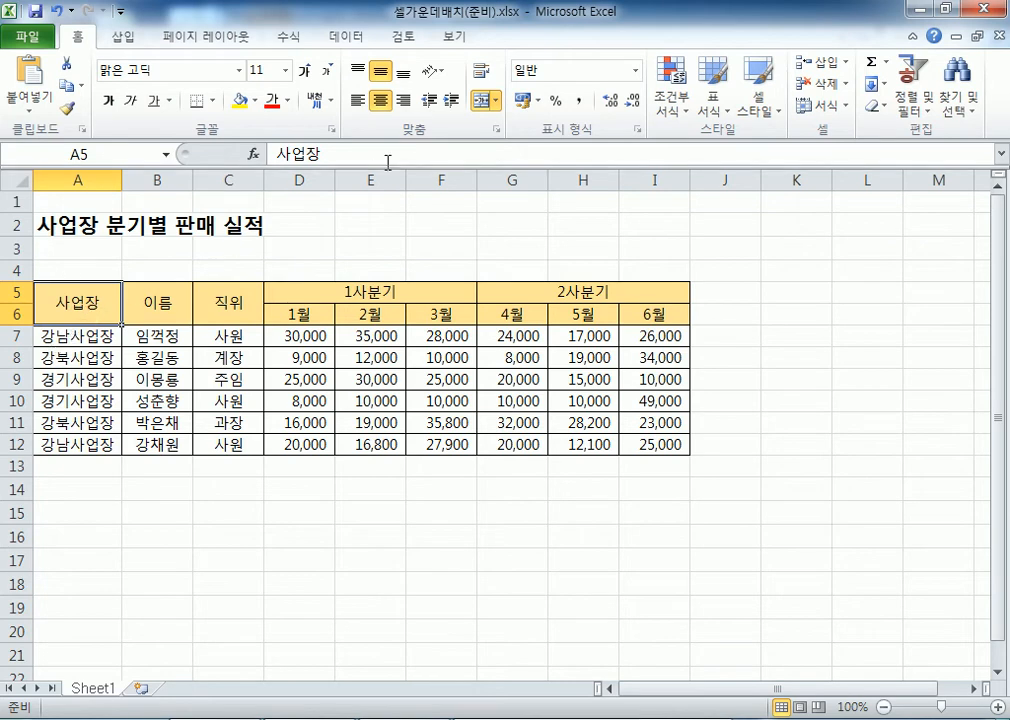
pyautogui.click(484, 102)
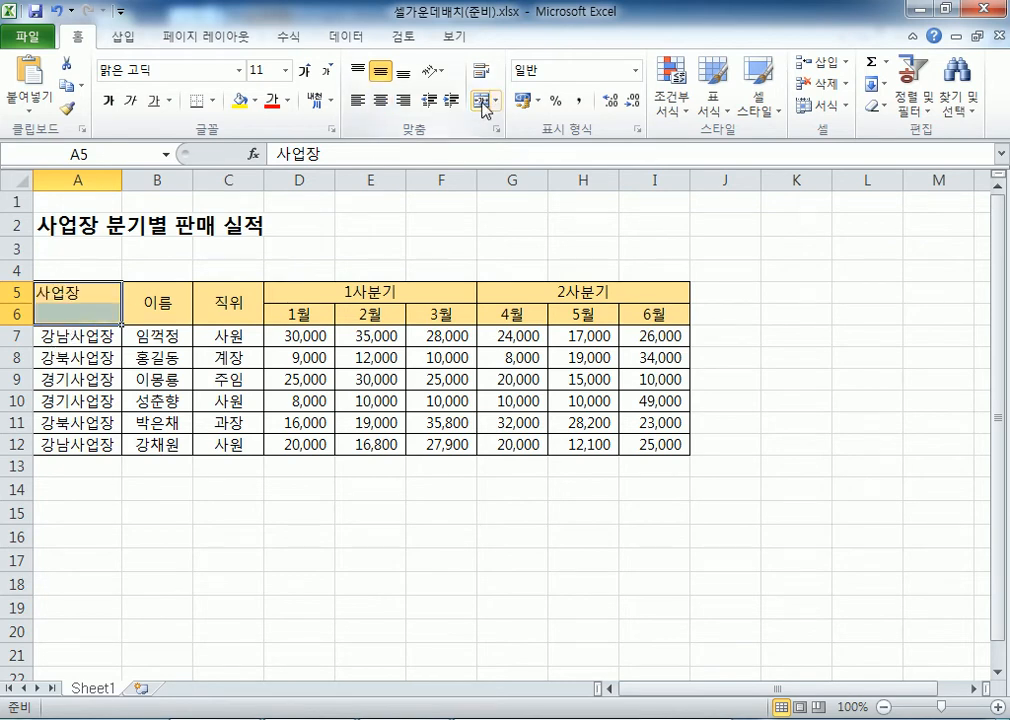
pyautogui.click(157, 303)
pyautogui.click(484, 102)
# Unmerge the 직위, 1사분기 and 2사분기 headers, then select the whole sheet
pyautogui.click(231, 290)
pyautogui.click(330, 285)
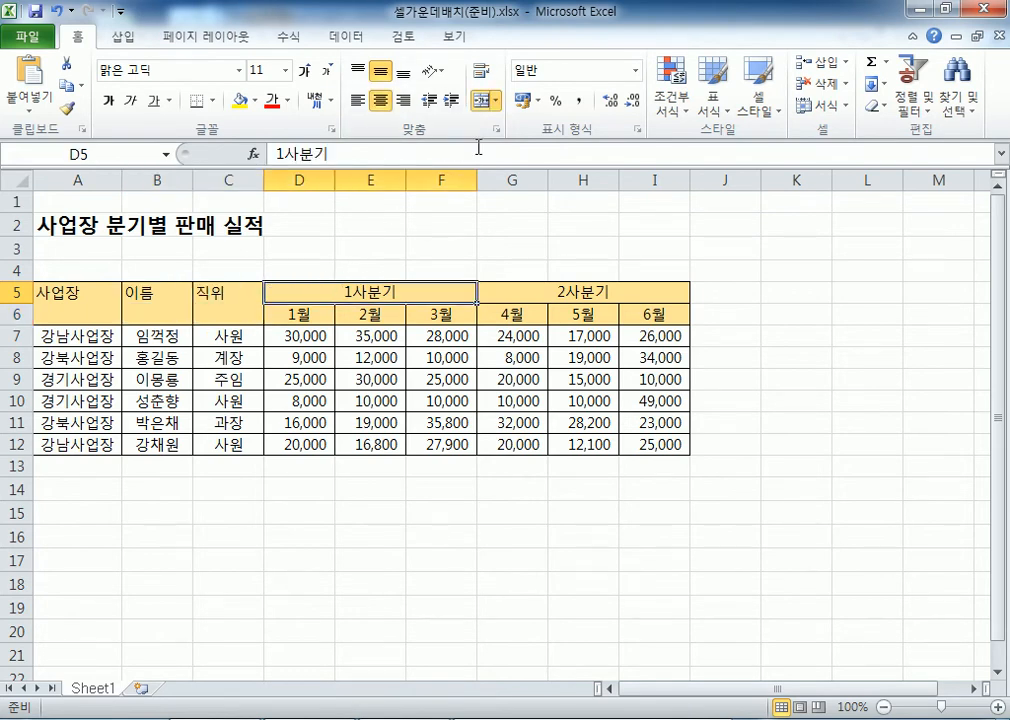
pyautogui.click(485, 100)
pyautogui.click(510, 289)
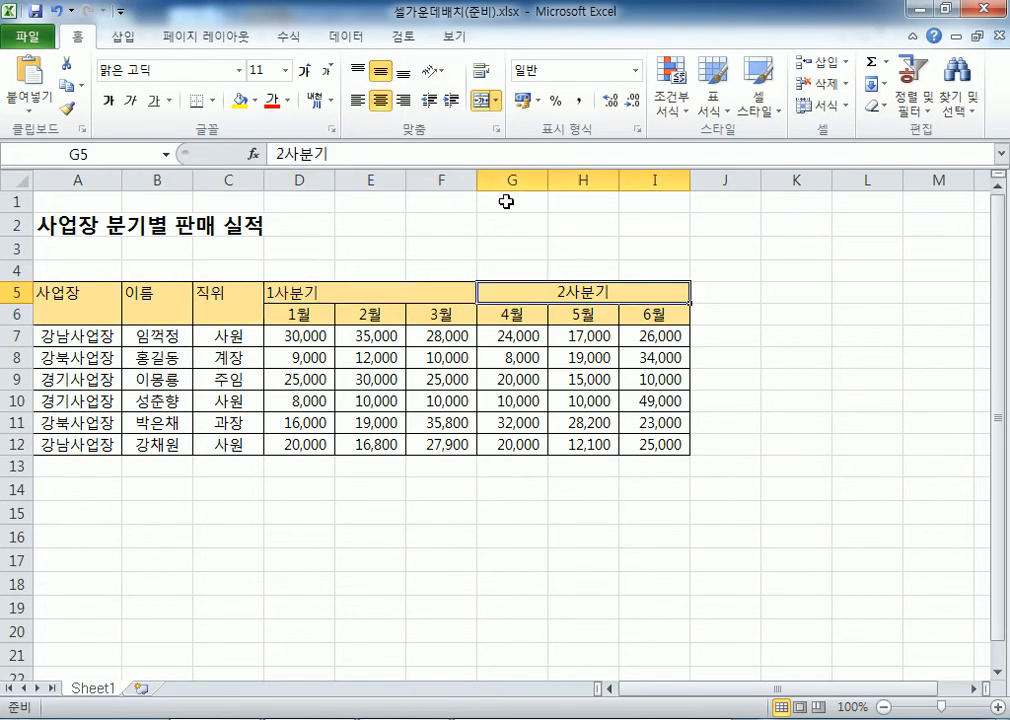
pyautogui.click(485, 101)
pyautogui.click(116, 229)
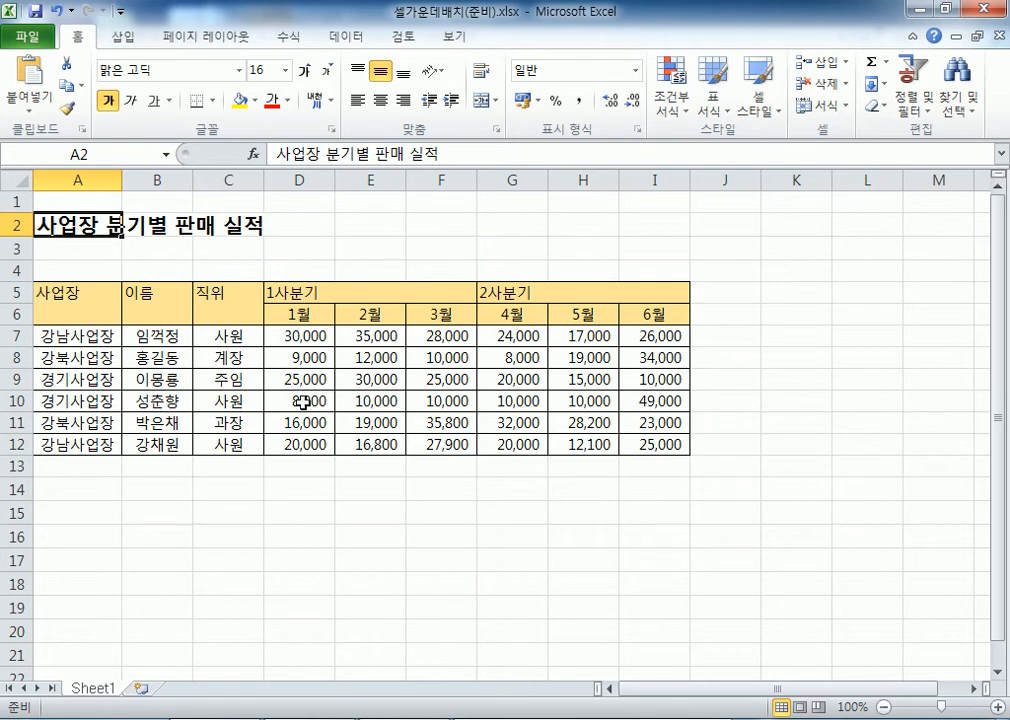
pyautogui.click(28, 180)
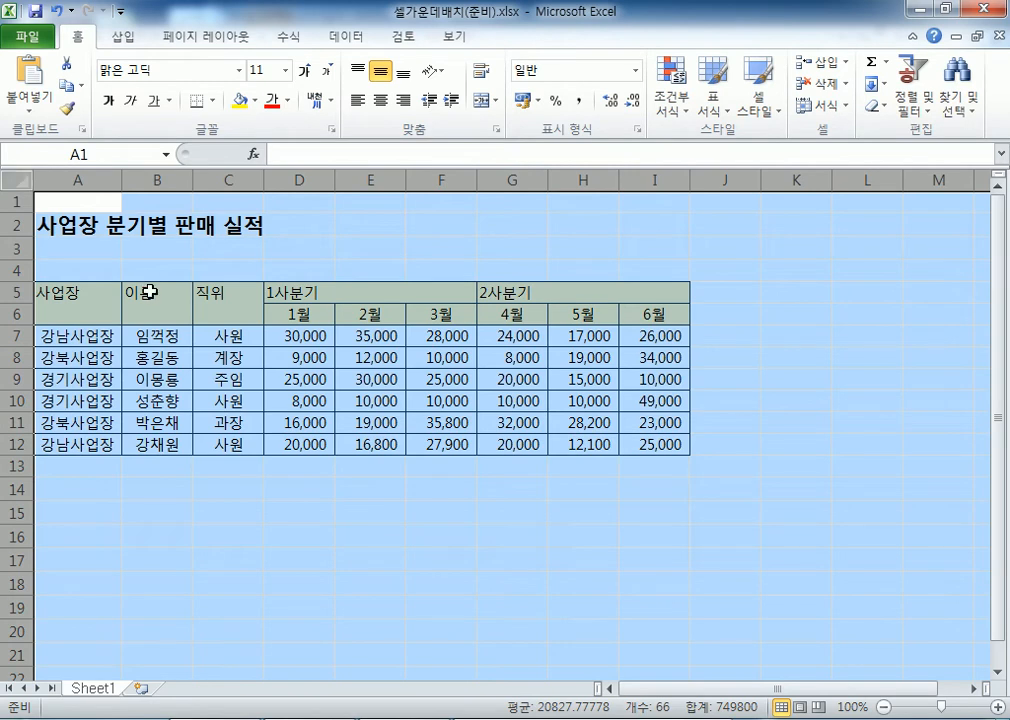
# Apply Clear > Clear Formats (서식 지우기) to the entire worksheet, then select title cell A2
pyautogui.click(90, 206)
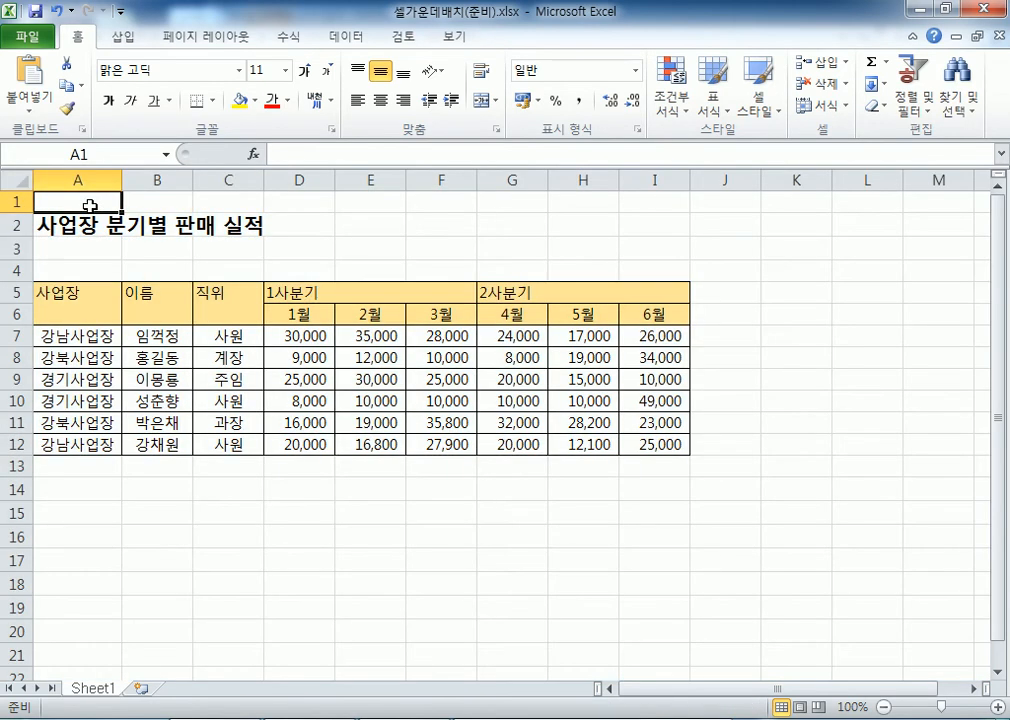
pyautogui.click(12, 182)
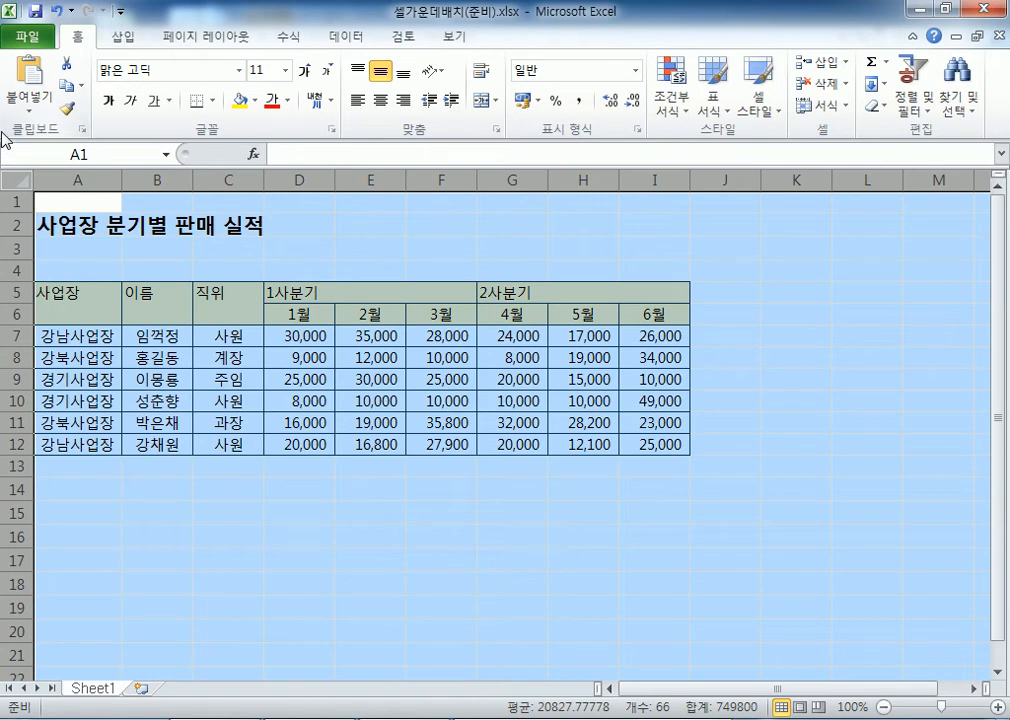
pyautogui.click(880, 108)
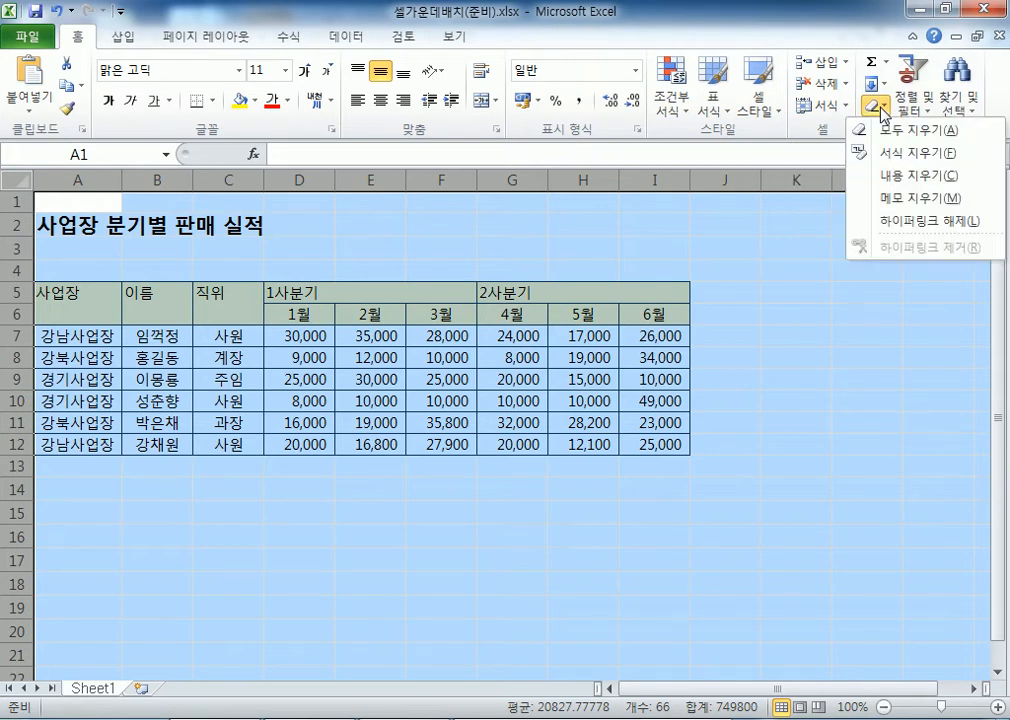
pyautogui.click(896, 155)
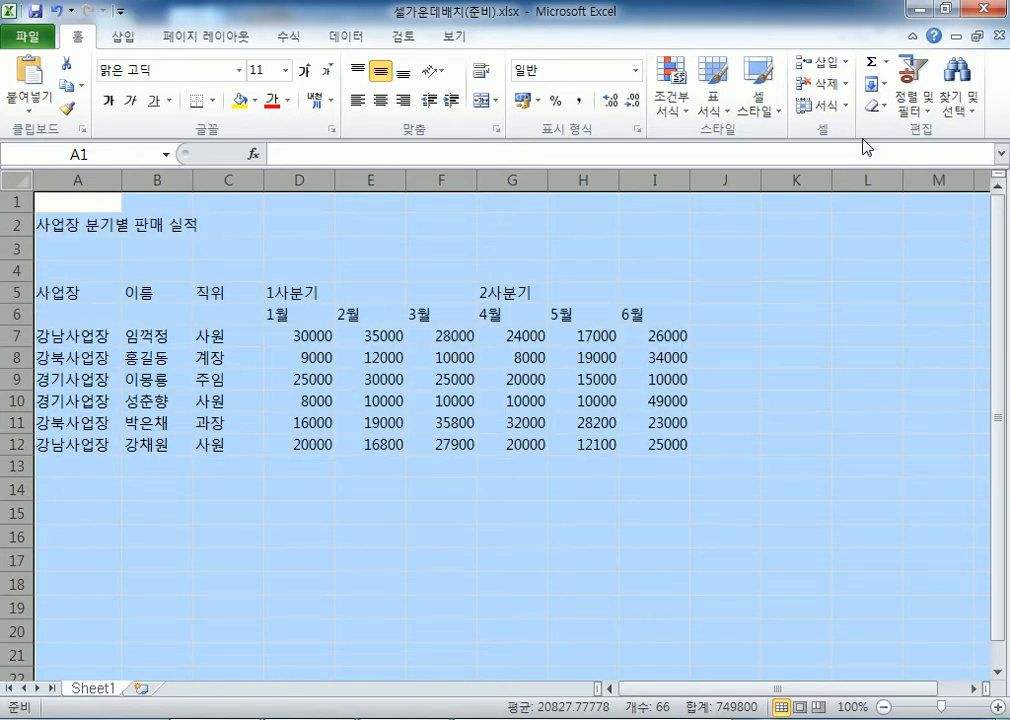
pyautogui.click(95, 222)
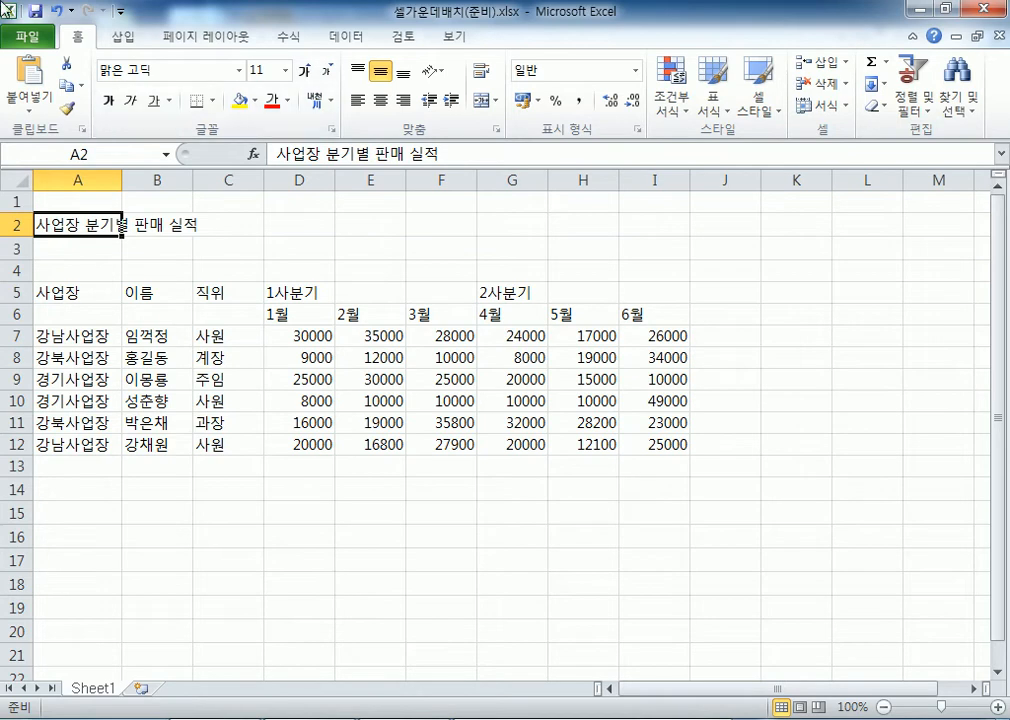
pyautogui.moveTo(70, 293); pyautogui.dragTo(86, 313)
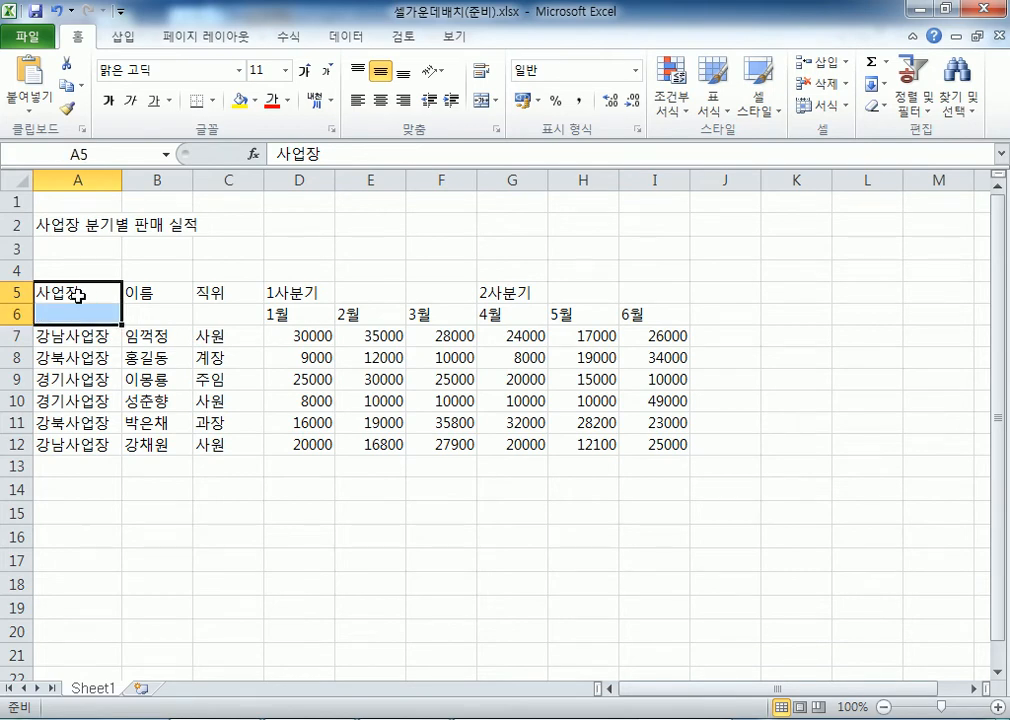
pyautogui.click(310, 291)
pyautogui.moveTo(313, 291); pyautogui.dragTo(440, 291)
pyautogui.moveTo(507, 293); pyautogui.dragTo(645, 291)
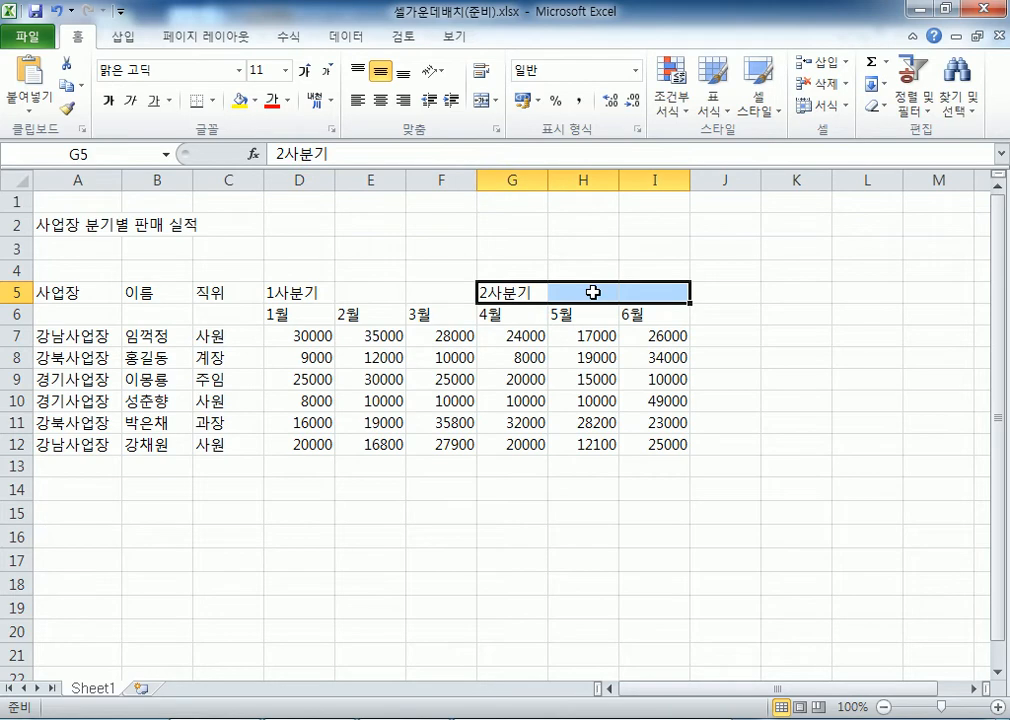
pyautogui.moveTo(55, 224); pyautogui.dragTo(655, 232)
pyautogui.click(86, 313)
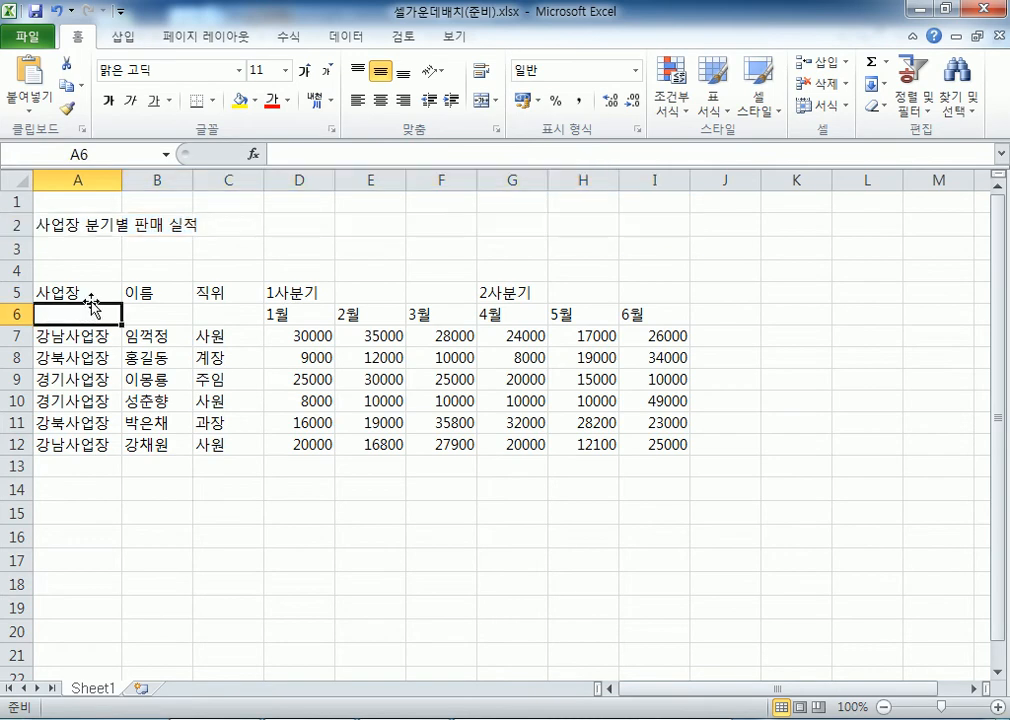
pyautogui.click(93, 294)
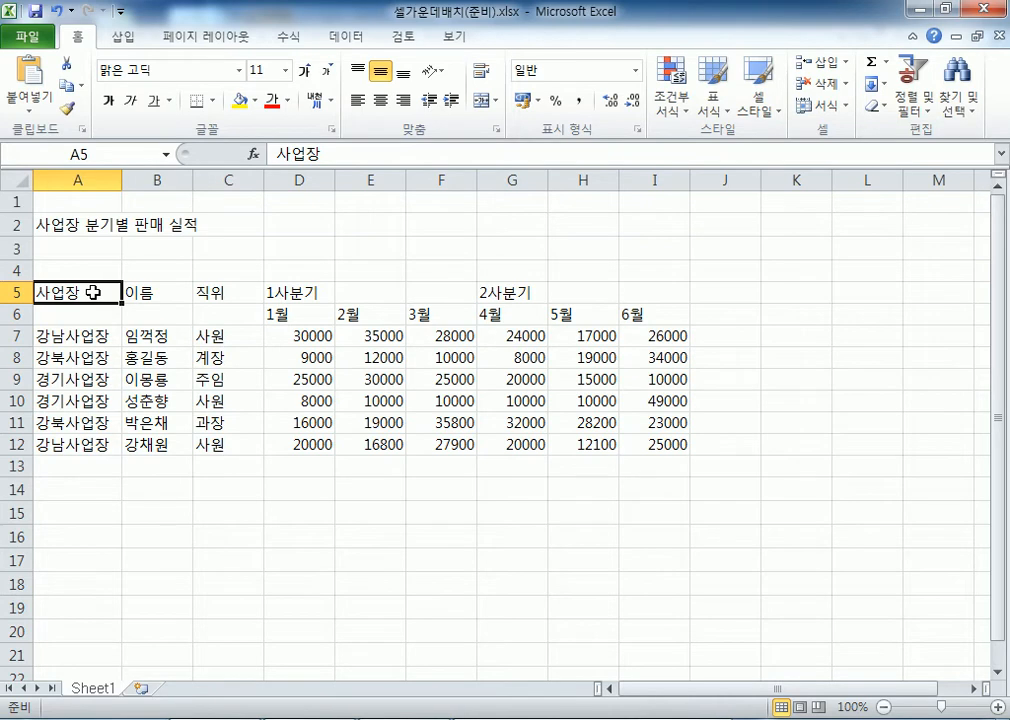
pyautogui.click(50, 197)
# Merge and centre the 사업장 header over A5:A6
pyautogui.keyDown('ctrl'); pyautogui.scroll(5, 50, 218); pyautogui.keyUp('ctrl')
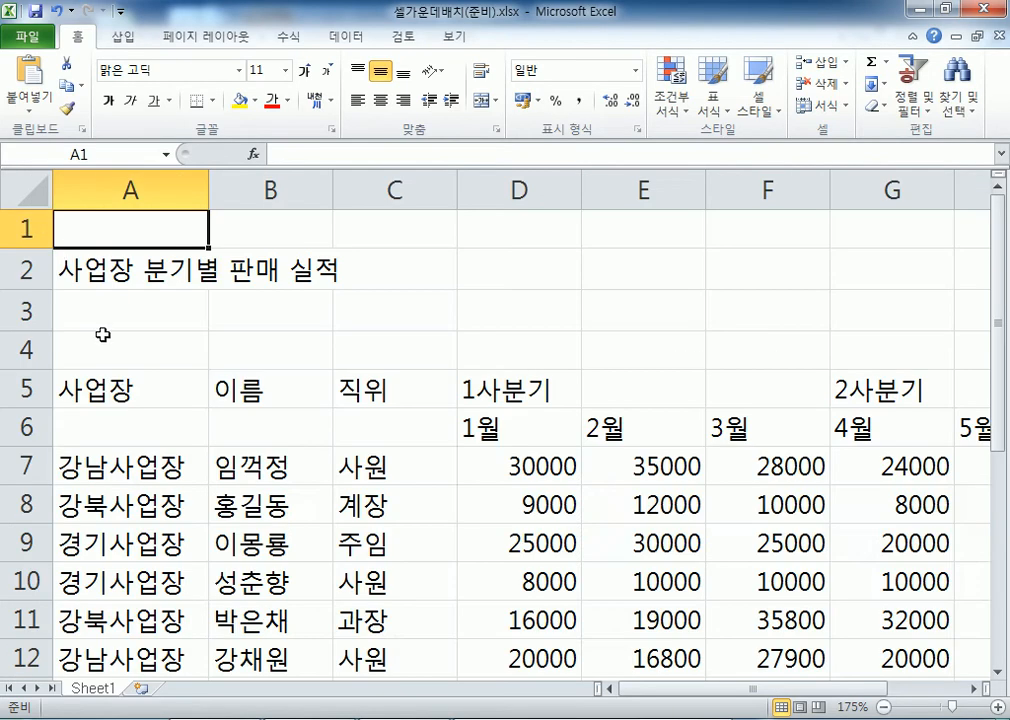
pyautogui.moveTo(120, 386); pyautogui.dragTo(130, 424)
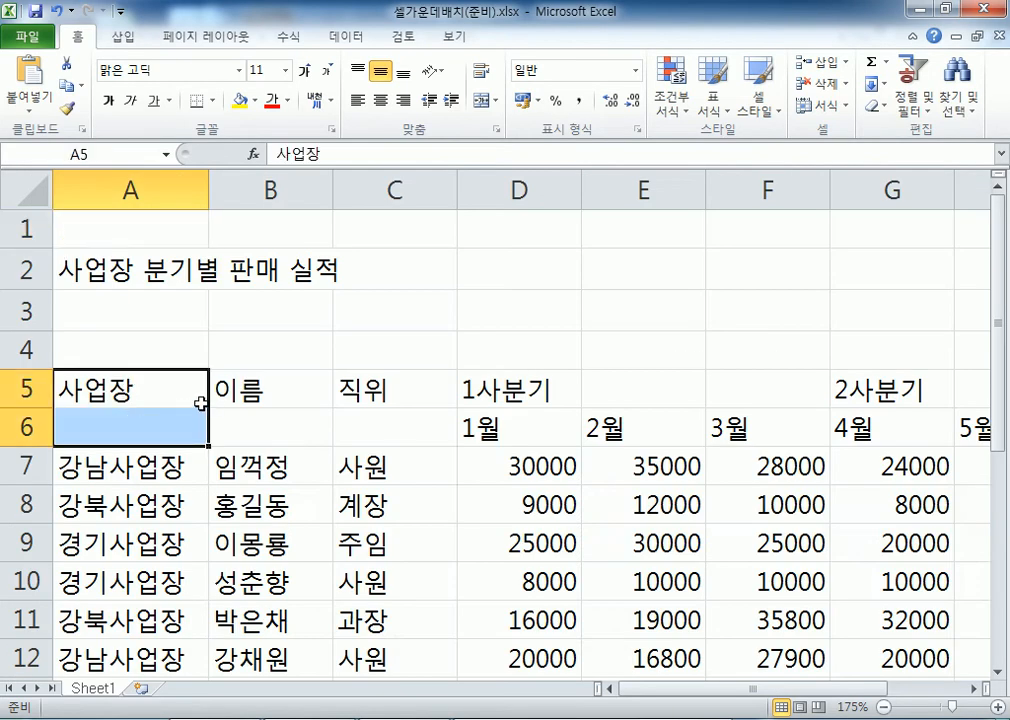
pyautogui.scroll(-1, 207, 408)
pyautogui.moveTo(205, 267); pyautogui.dragTo(150, 300)
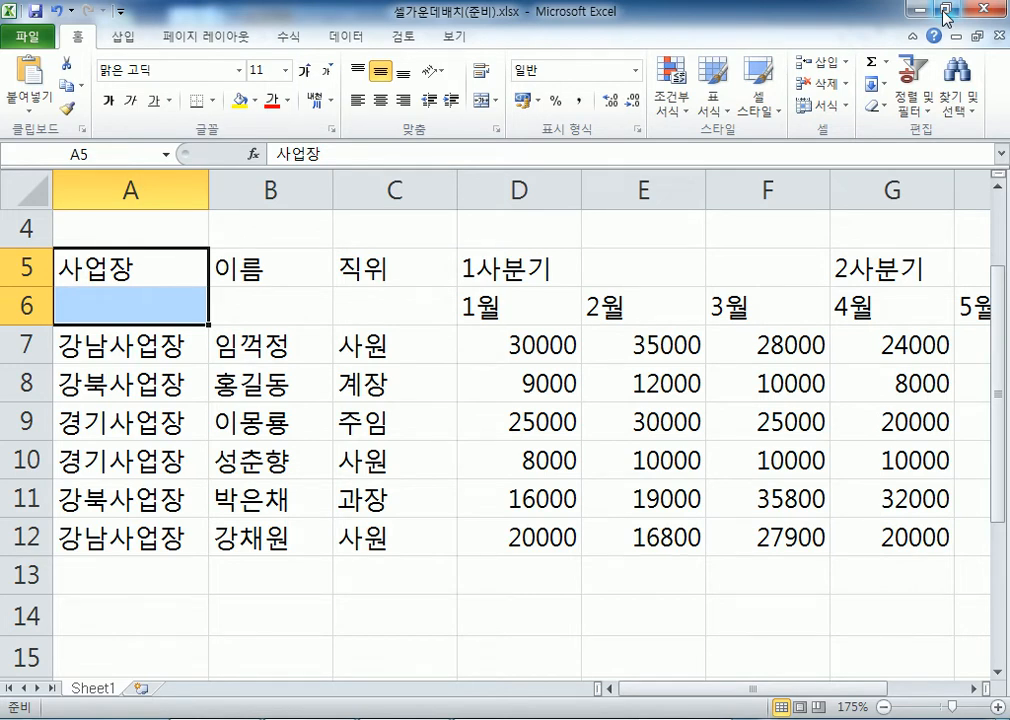
pyautogui.click(484, 104)
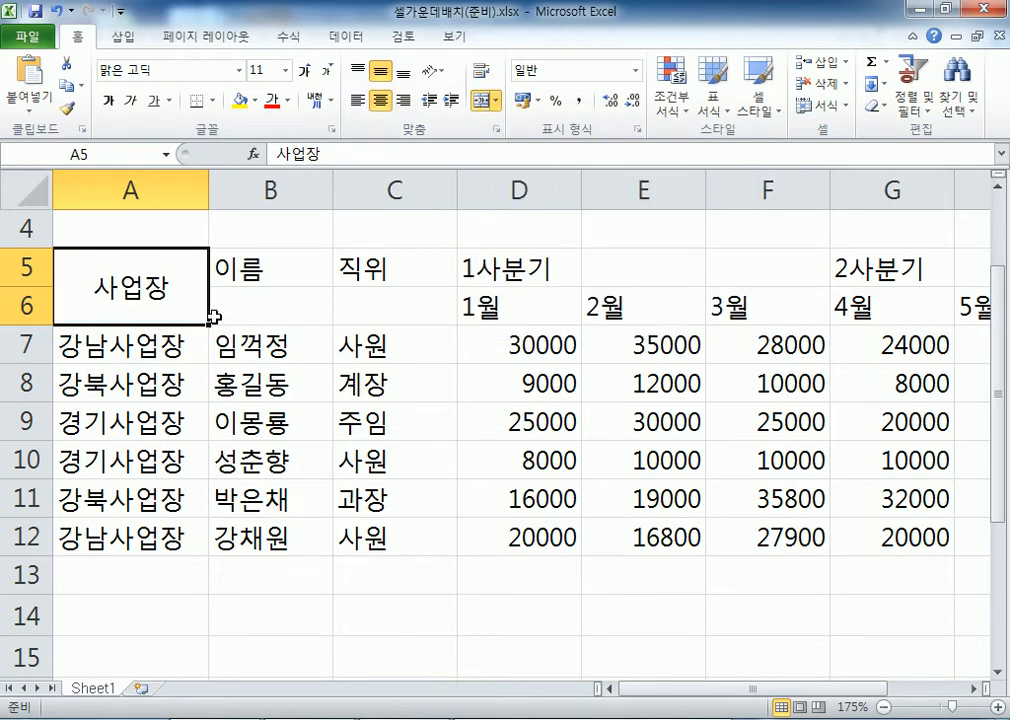
# Merge and centre 이름 over B5:B6 and 직위 over C5:C6
pyautogui.moveTo(281, 269); pyautogui.dragTo(281, 303)
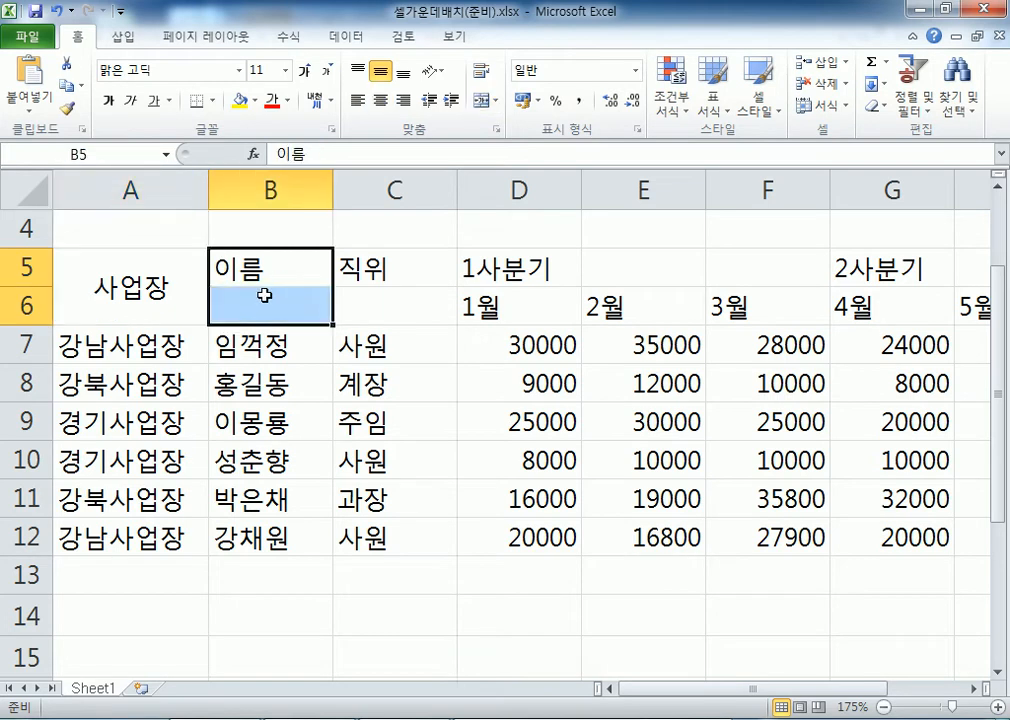
pyautogui.click(481, 100)
pyautogui.moveTo(412, 261); pyautogui.dragTo(406, 300)
pyautogui.click(484, 101)
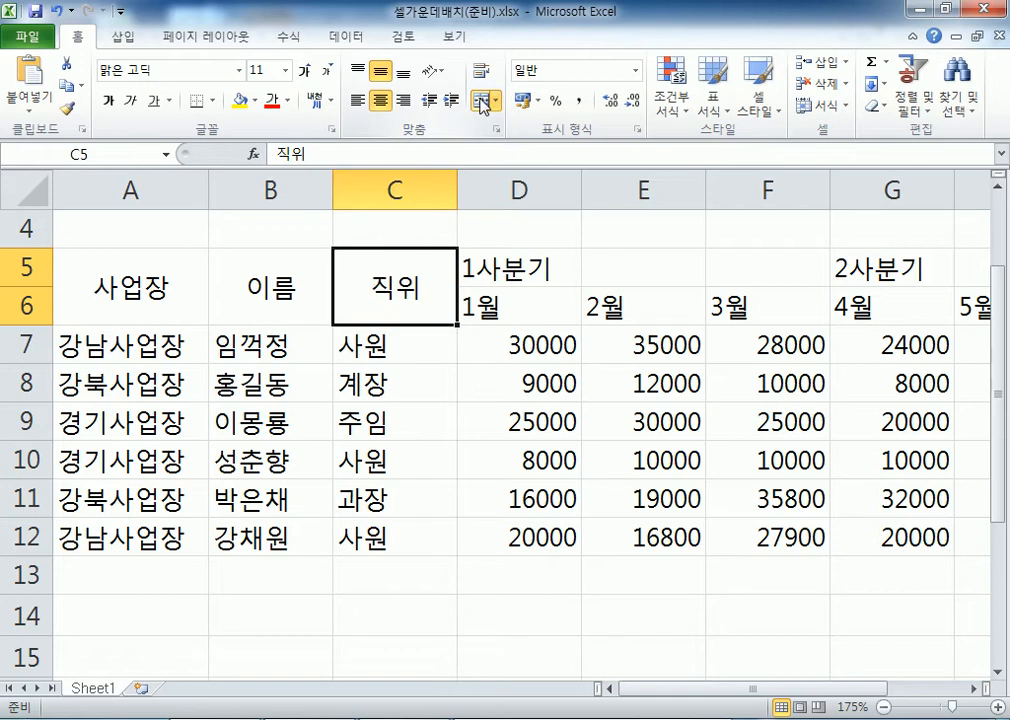
# Merge and centre 1사분기 across D5:F5 and 2사분기 across G5:I5
pyautogui.moveTo(480, 253); pyautogui.dragTo(757, 264)
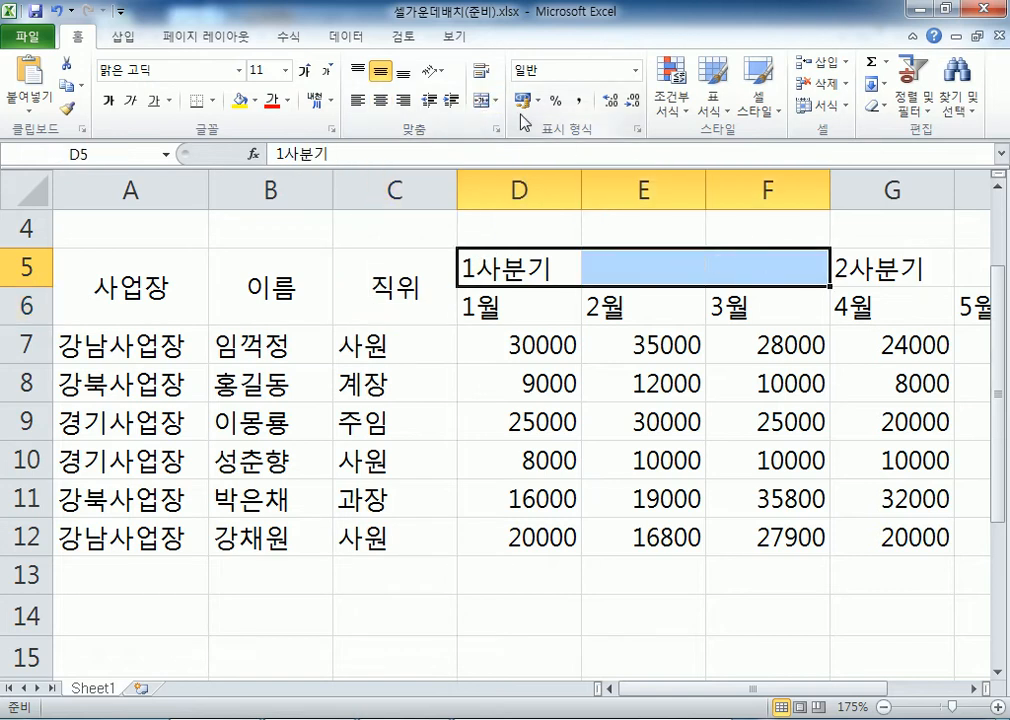
pyautogui.click(481, 100)
pyautogui.click(893, 267)
pyautogui.moveTo(893, 267); pyautogui.dragTo(751, 259)
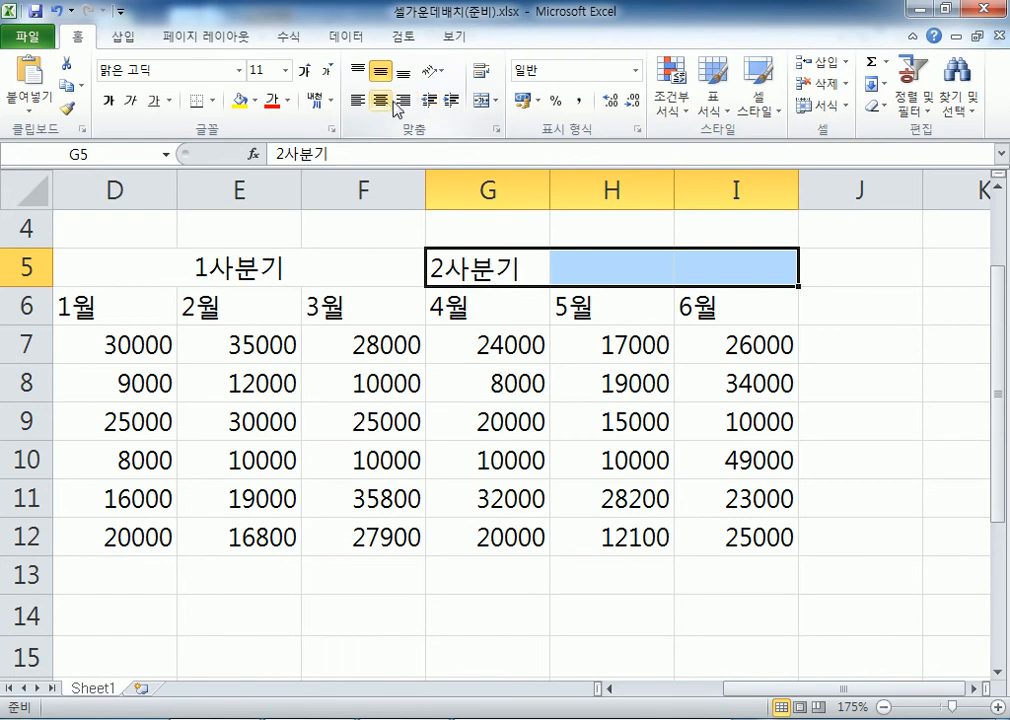
pyautogui.click(484, 100)
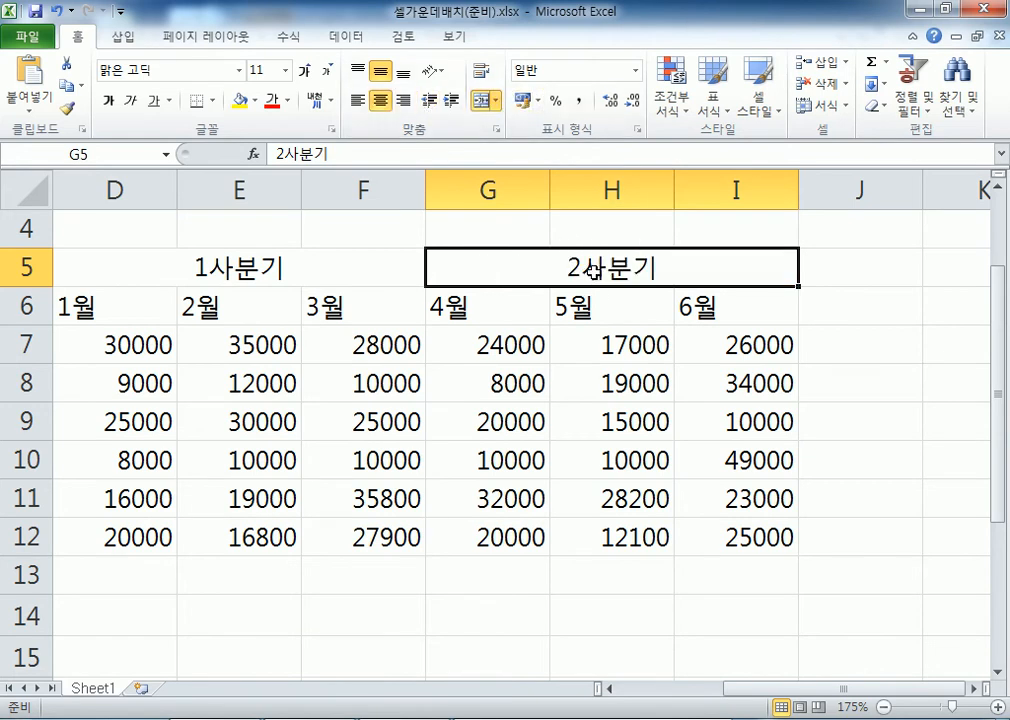
pyautogui.scroll(-2, 448, 266)
pyautogui.scroll(-1, 440, 267)
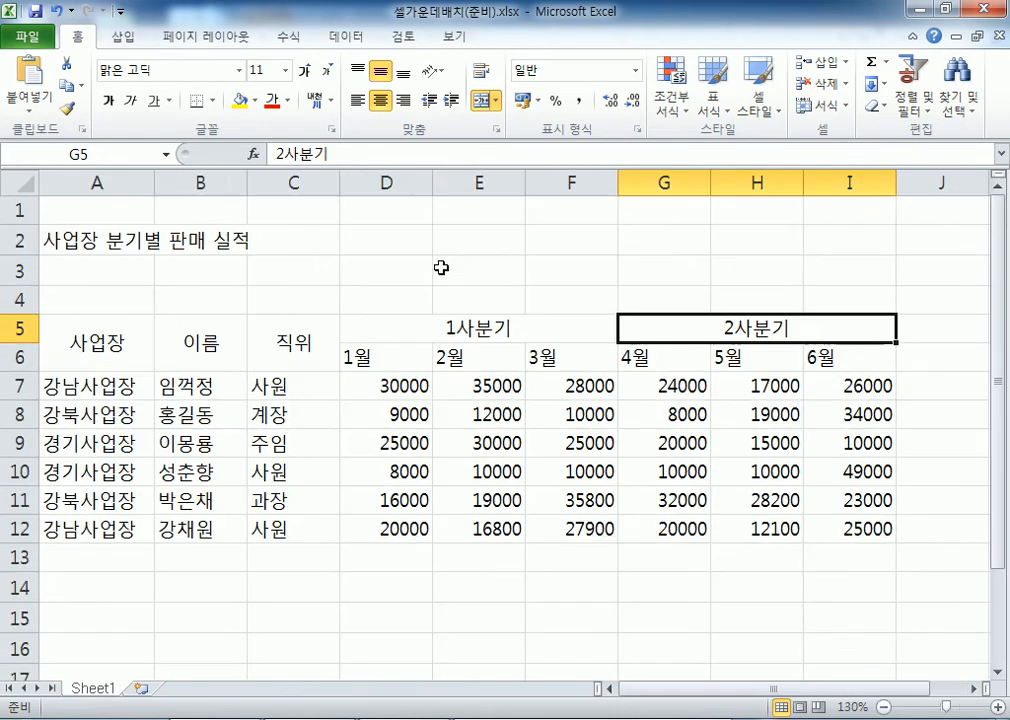
pyautogui.click(95, 340)
pyautogui.click(206, 334)
pyautogui.click(291, 322)
pyautogui.click(431, 318)
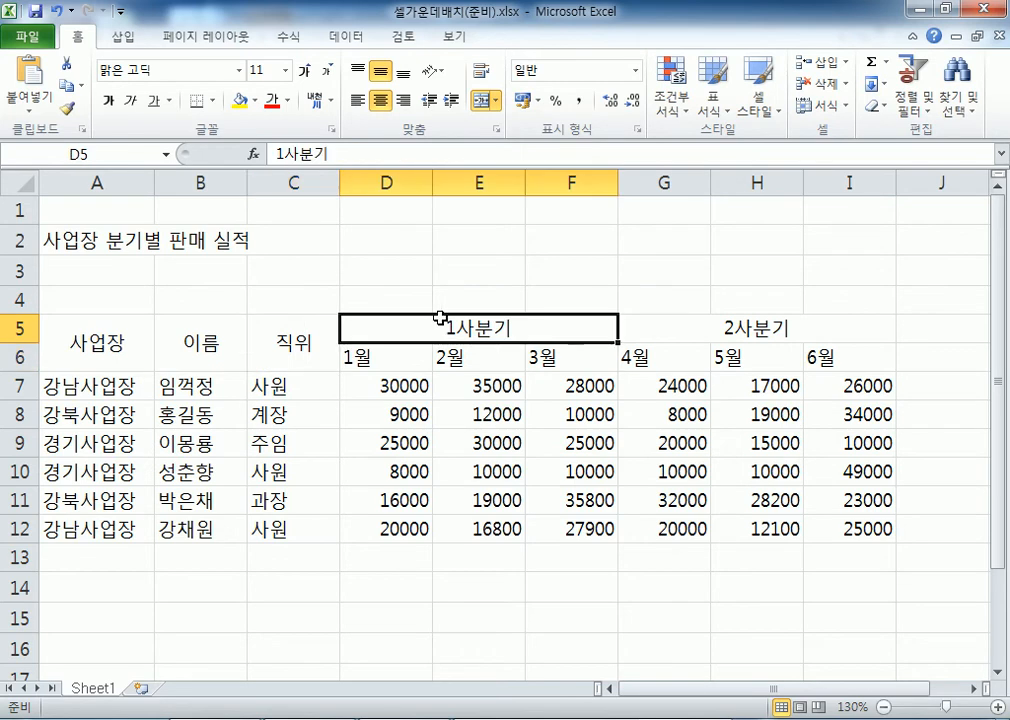
pyautogui.click(655, 318)
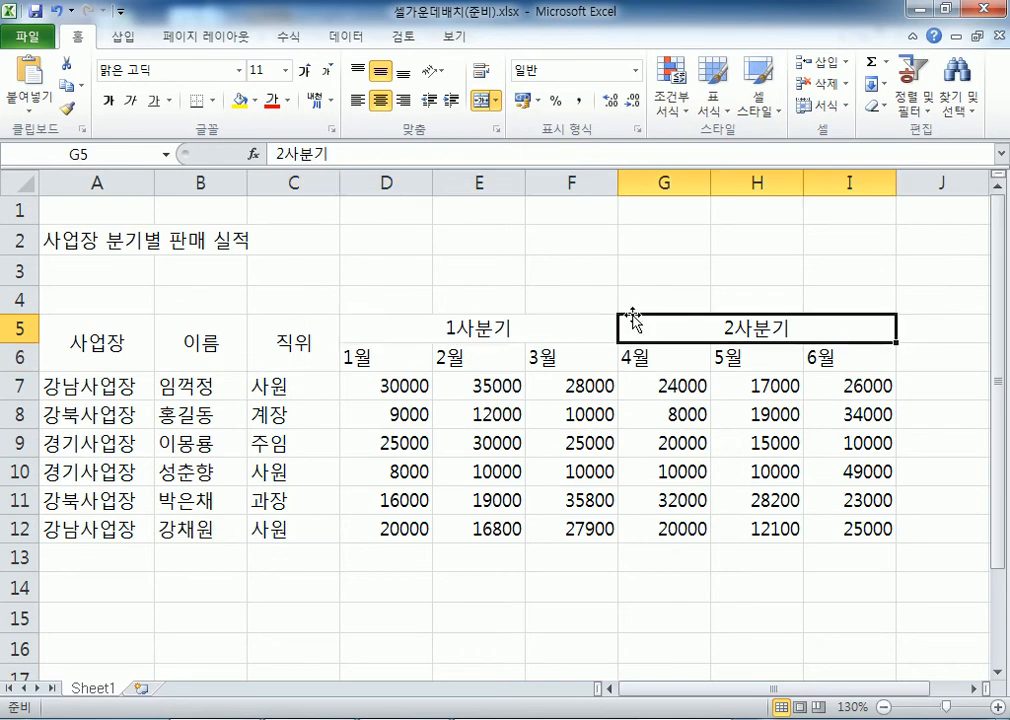
pyautogui.moveTo(74, 240); pyautogui.dragTo(825, 234)
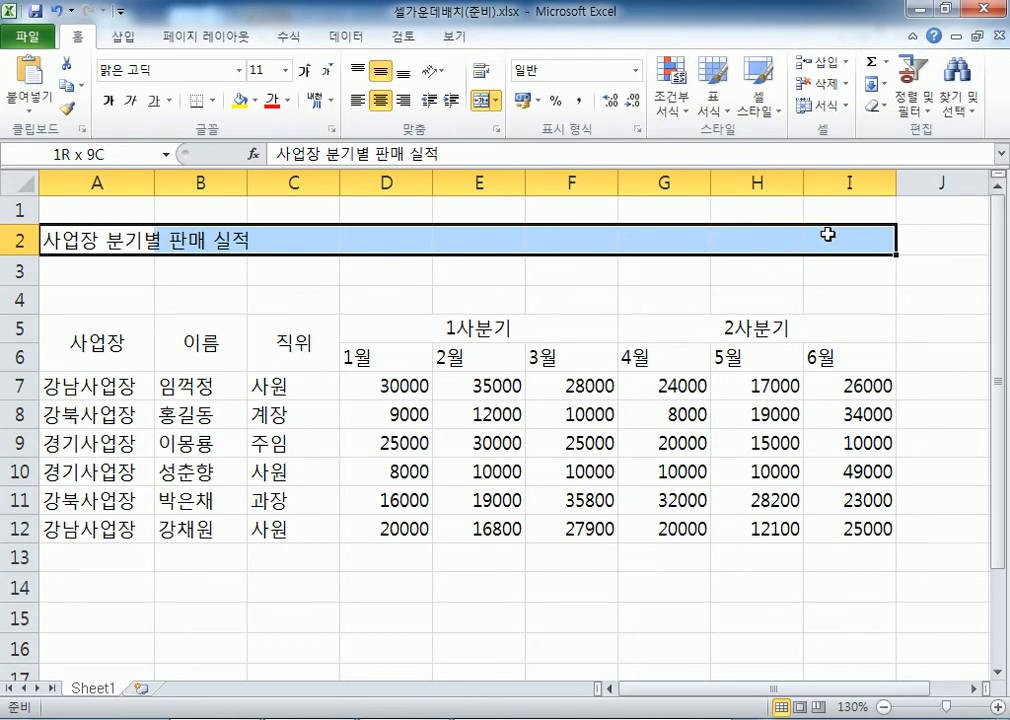
pyautogui.moveTo(828, 234); pyautogui.dragTo(828, 234)
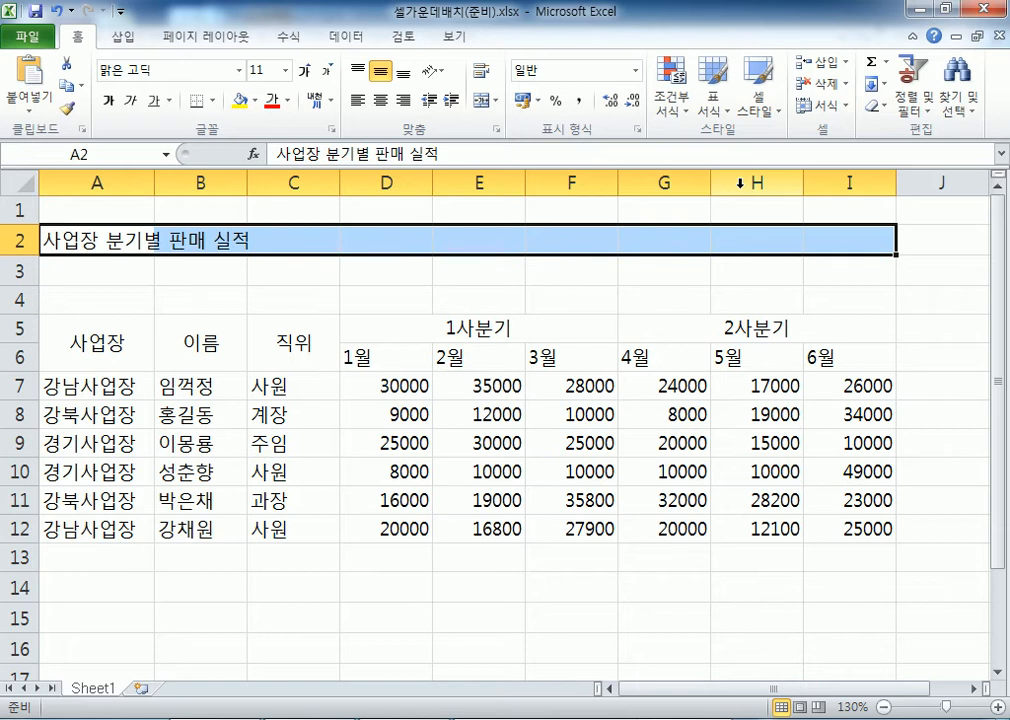
pyautogui.click(482, 101)
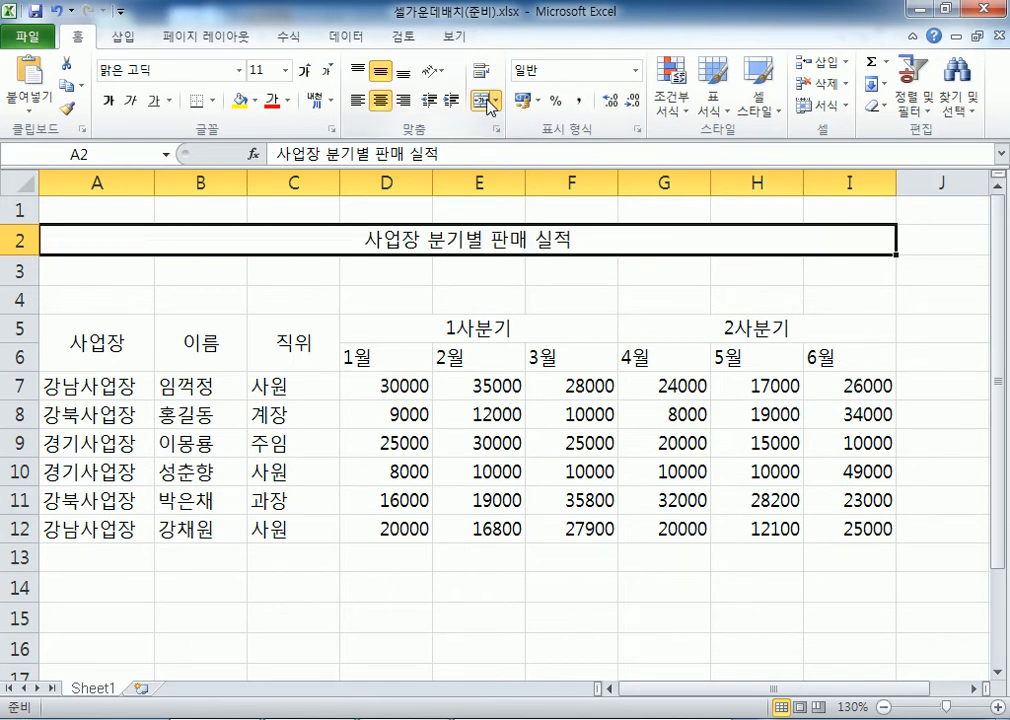
pyautogui.click(484, 101)
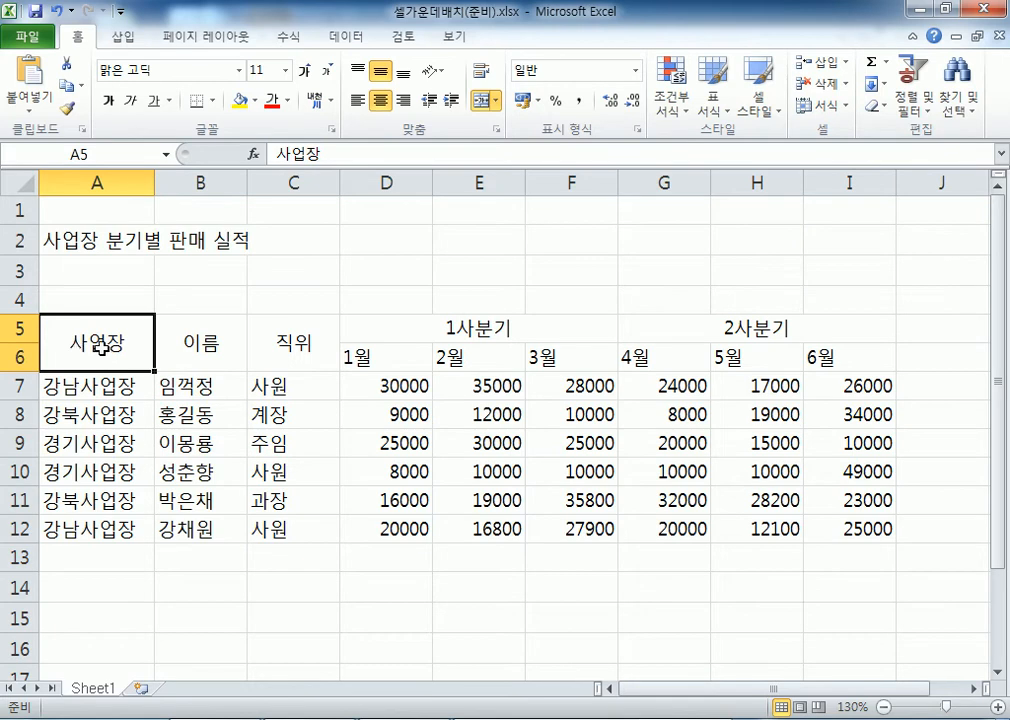
pyautogui.click(442, 329)
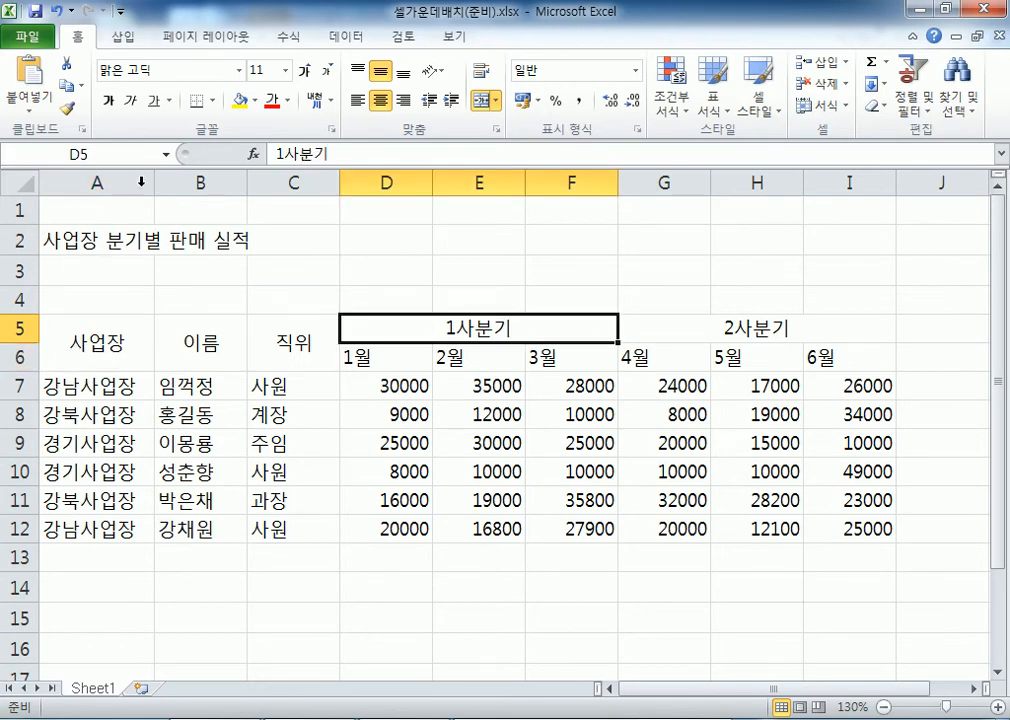
pyautogui.moveTo(88, 241); pyautogui.dragTo(818, 241)
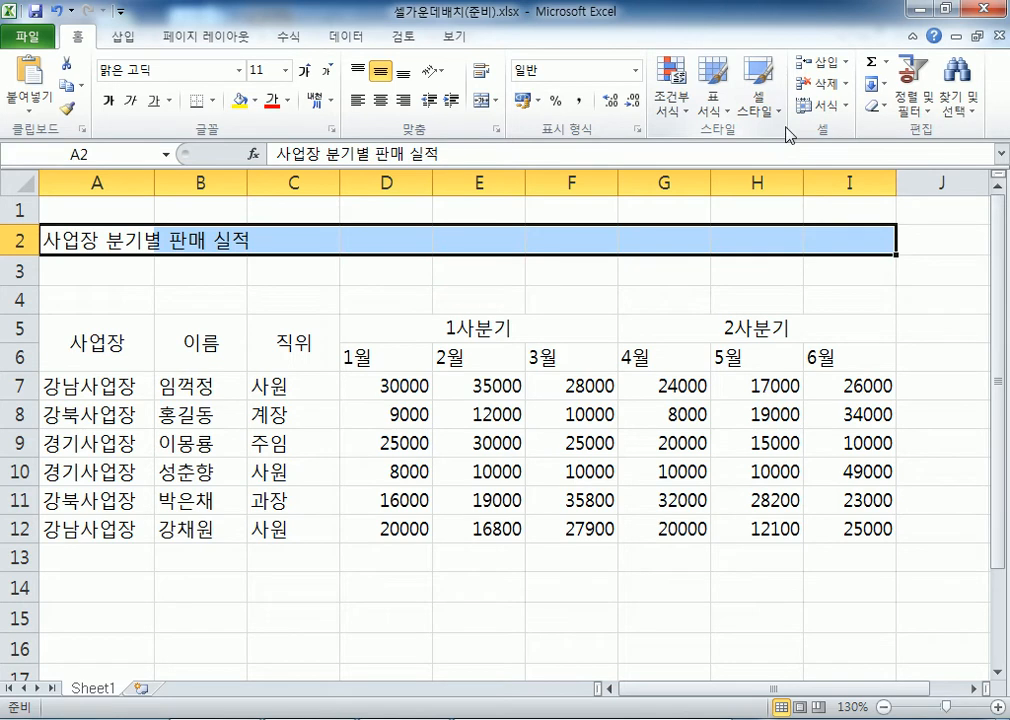
pyautogui.click(90, 238)
pyautogui.moveTo(128, 255); pyautogui.dragTo(435, 263)
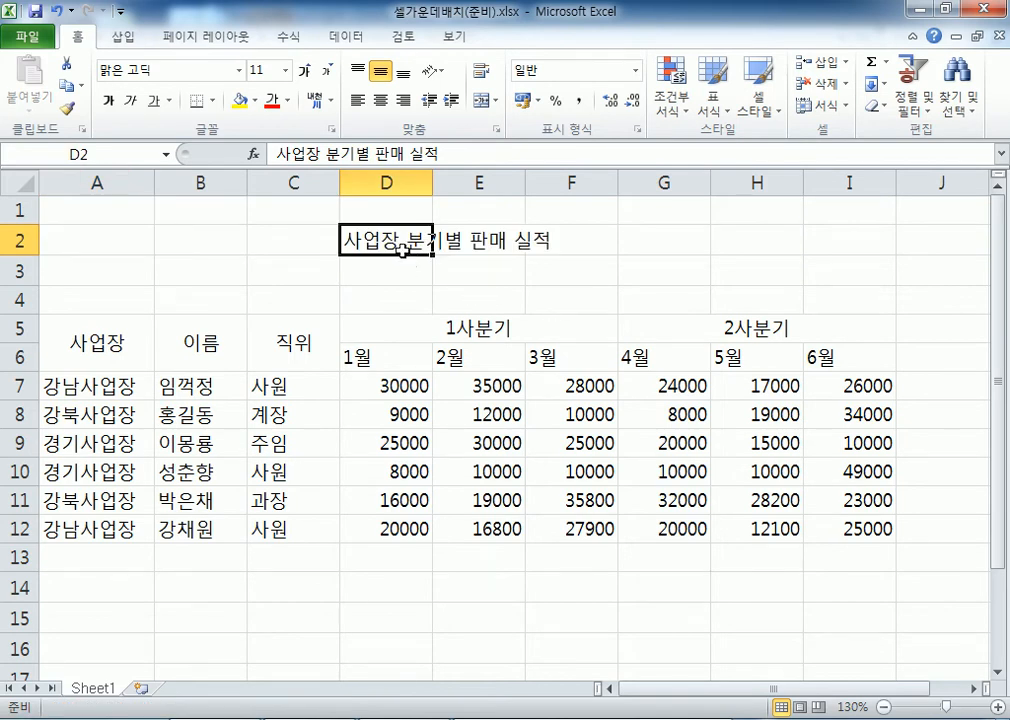
pyautogui.hotkey('ctrl', 'z')
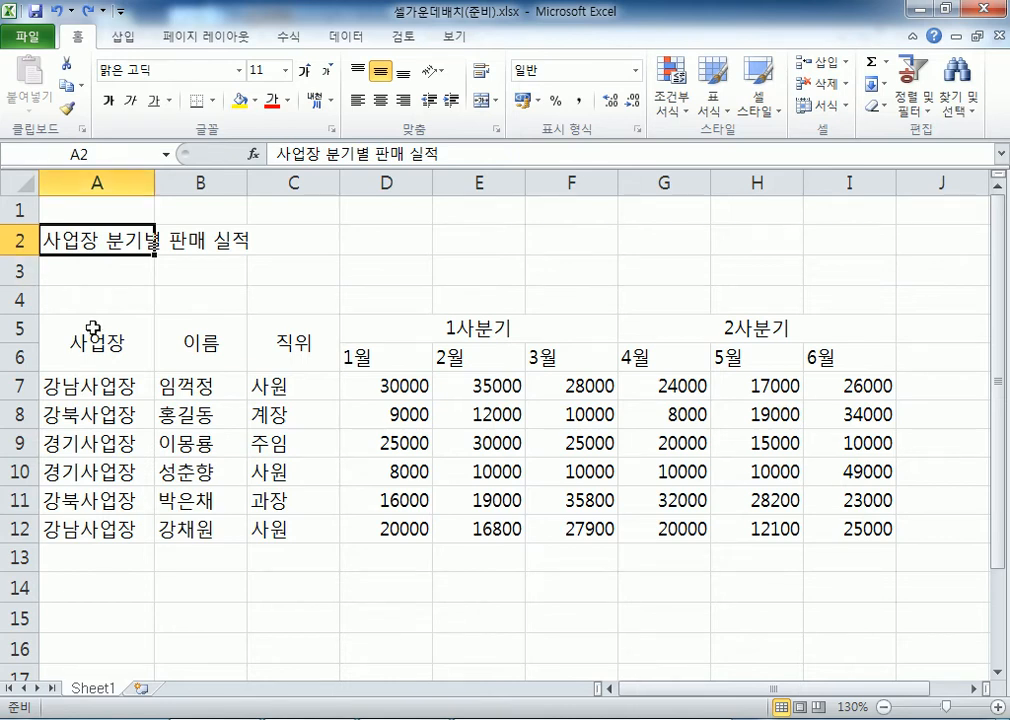
# Unmerge the 사업장, 이름 and 직위 header cells
pyautogui.click(206, 351)
pyautogui.click(96, 342)
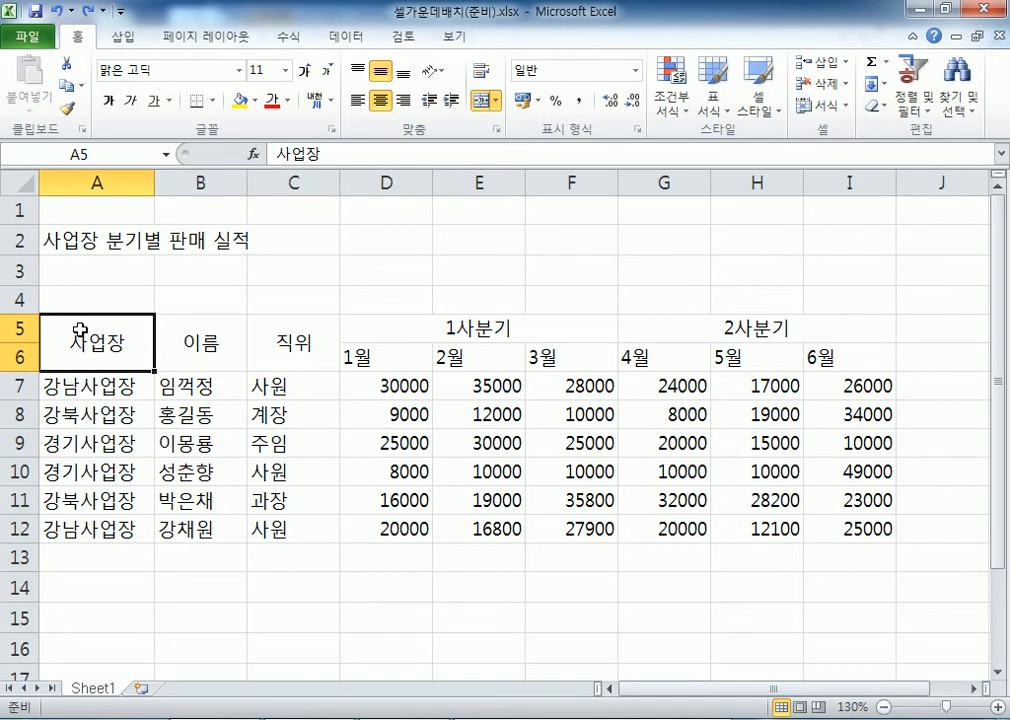
pyautogui.click(484, 100)
pyautogui.click(74, 355)
pyautogui.click(81, 328)
pyautogui.moveTo(73, 357); pyautogui.dragTo(250, 365)
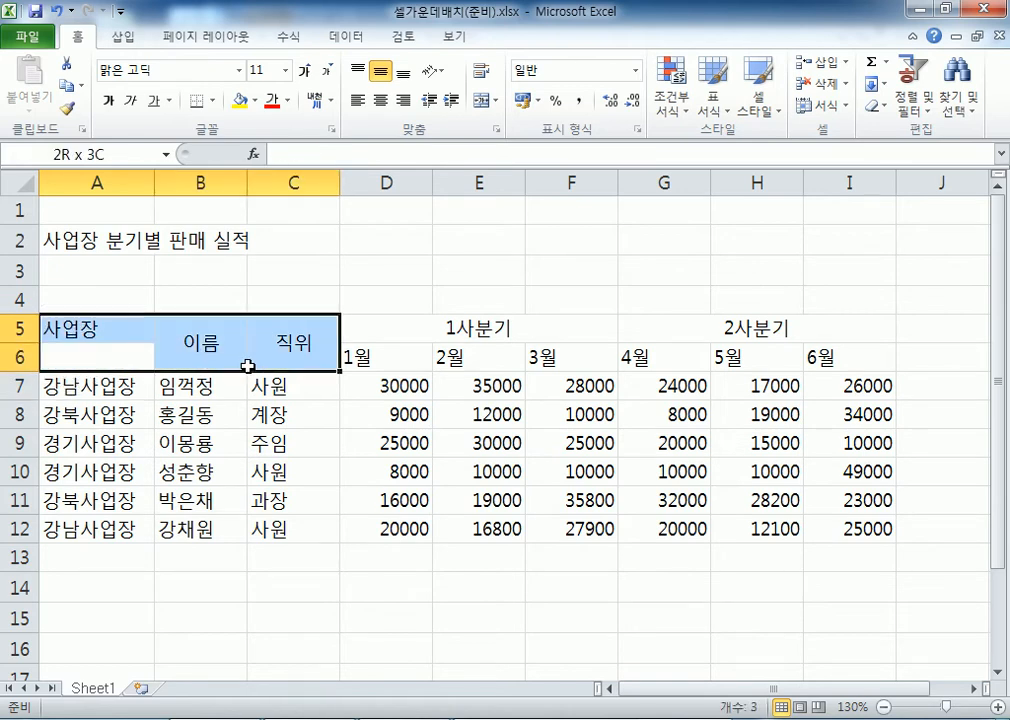
pyautogui.click(142, 357)
pyautogui.click(207, 351)
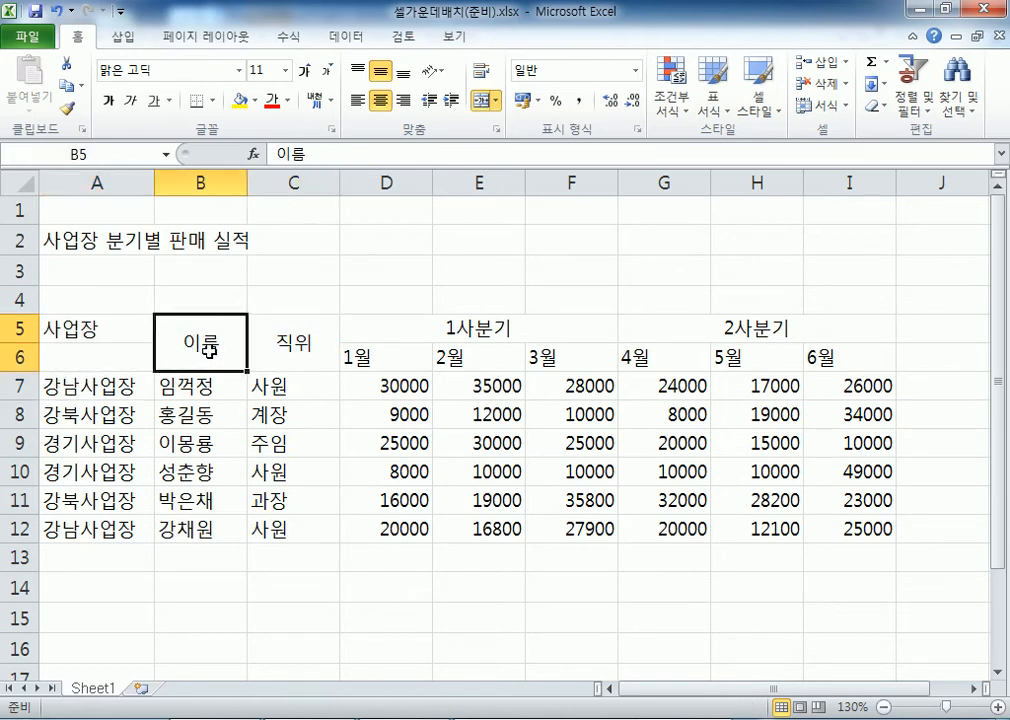
pyautogui.click(485, 102)
pyautogui.click(295, 340)
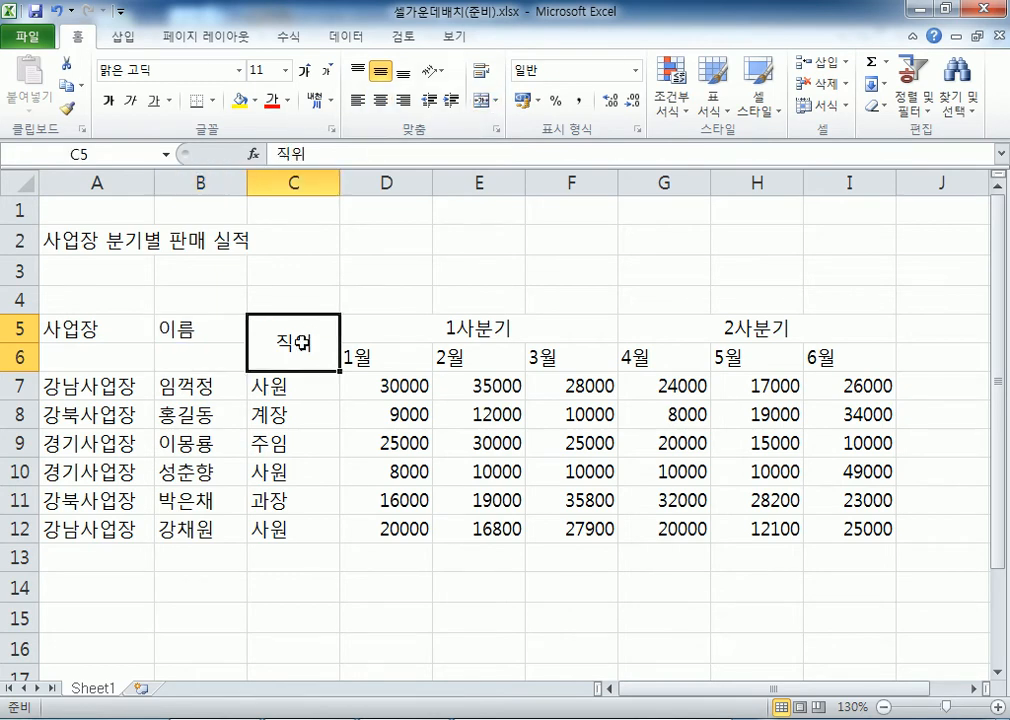
pyautogui.click(484, 102)
# Merge and centre 사업장 over A5:A6 again, then select the title in A2
pyautogui.moveTo(79, 362); pyautogui.dragTo(875, 530)
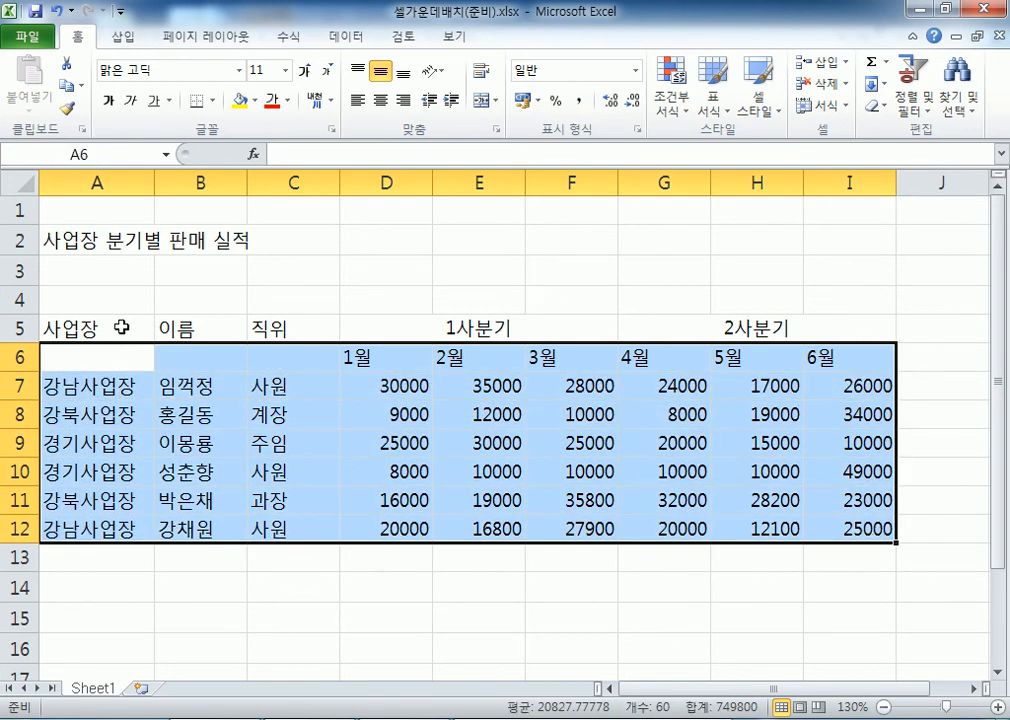
pyautogui.moveTo(121, 328); pyautogui.dragTo(126, 356)
pyautogui.click(484, 100)
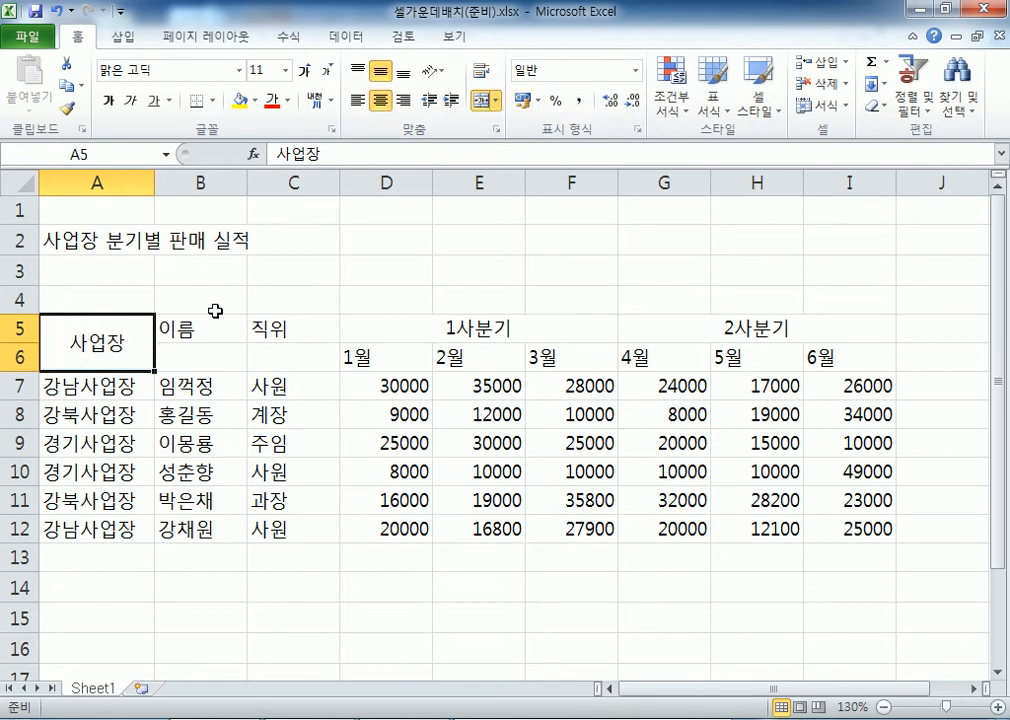
pyautogui.moveTo(97, 345); pyautogui.dragTo(839, 487)
pyautogui.click(163, 328)
pyautogui.click(128, 334)
pyautogui.click(71, 238)
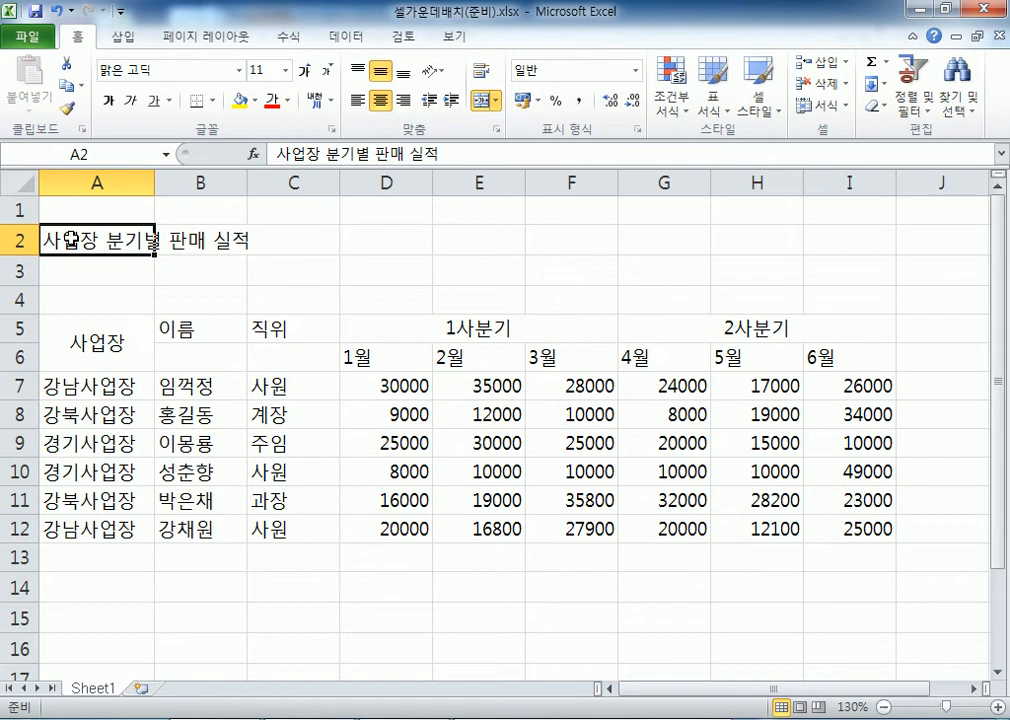
# Merge and centre A2:I2, B5:B6 and C5:C6 together in one multi-range selection
pyautogui.moveTo(72, 240); pyautogui.dragTo(839, 241)
pyautogui.moveTo(201, 324); pyautogui.dragTo(198, 350)
pyautogui.keyDown('ctrl'); pyautogui.moveTo(293, 330); pyautogui.dragTo(293, 357); pyautogui.keyUp('ctrl')
pyautogui.click(495, 100)
pyautogui.click(560, 122)
# Unmerge the title and the 1사분기 and 2사분기 headers together
pyautogui.click(233, 234)
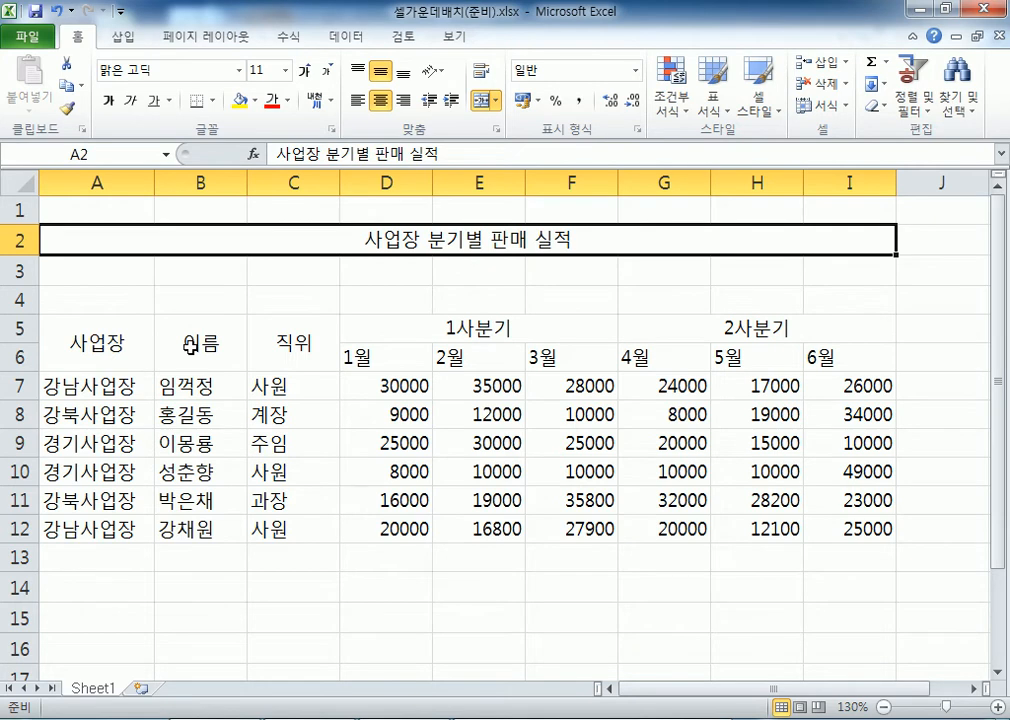
pyautogui.keyDown('ctrl'); pyautogui.click(443, 330); pyautogui.keyUp('ctrl')
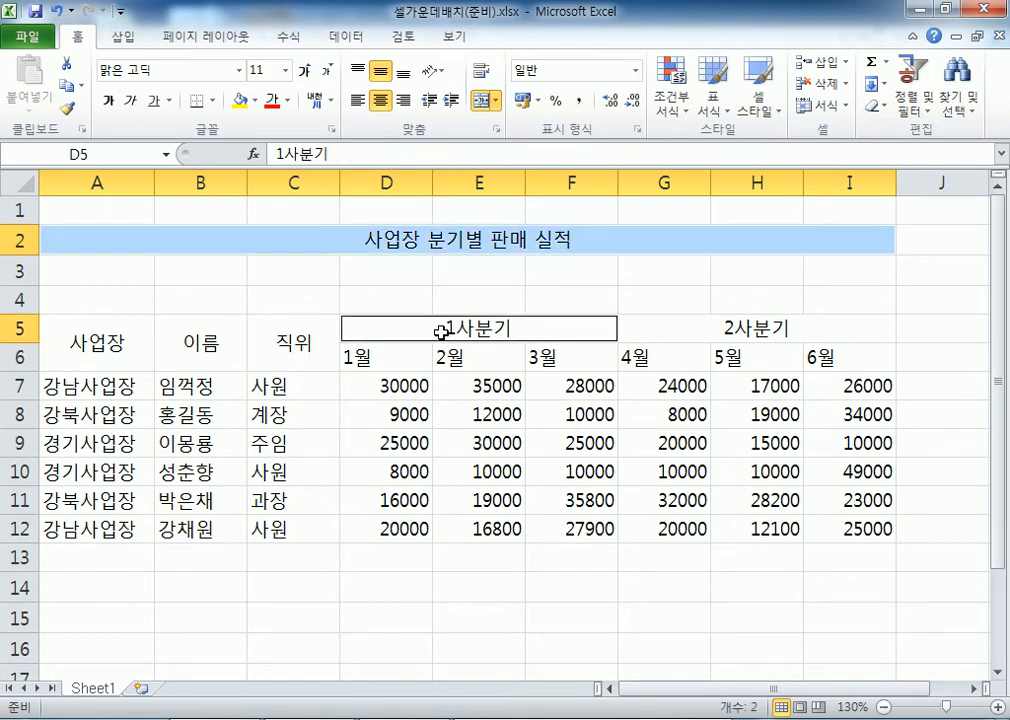
pyautogui.keyDown('ctrl'); pyautogui.click(662, 327); pyautogui.keyUp('ctrl')
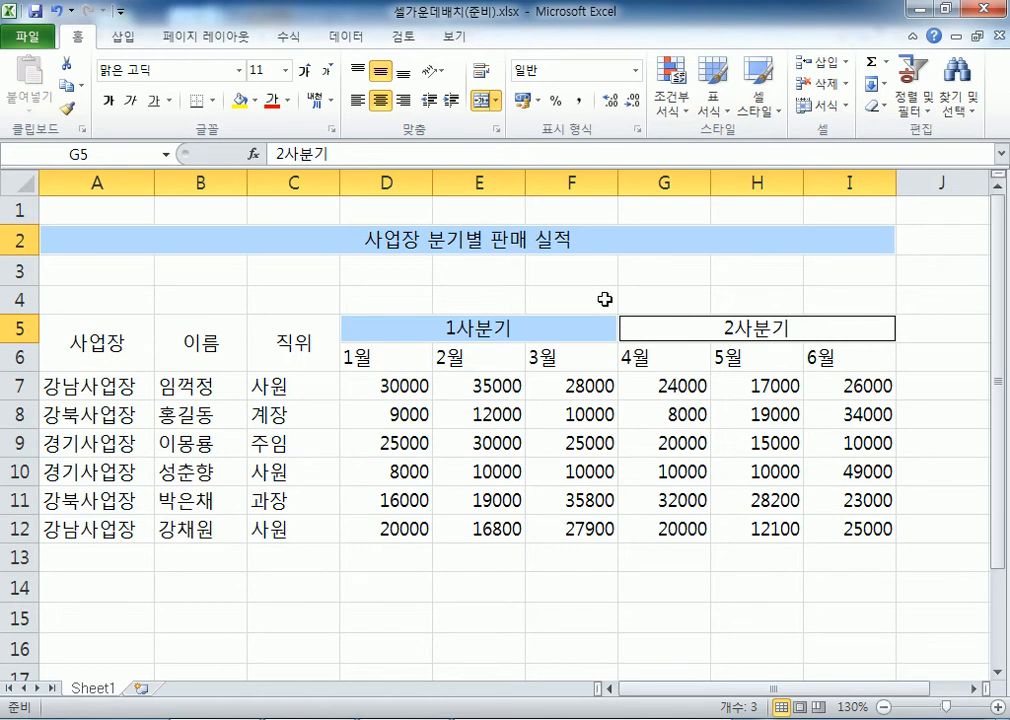
pyautogui.click(480, 101)
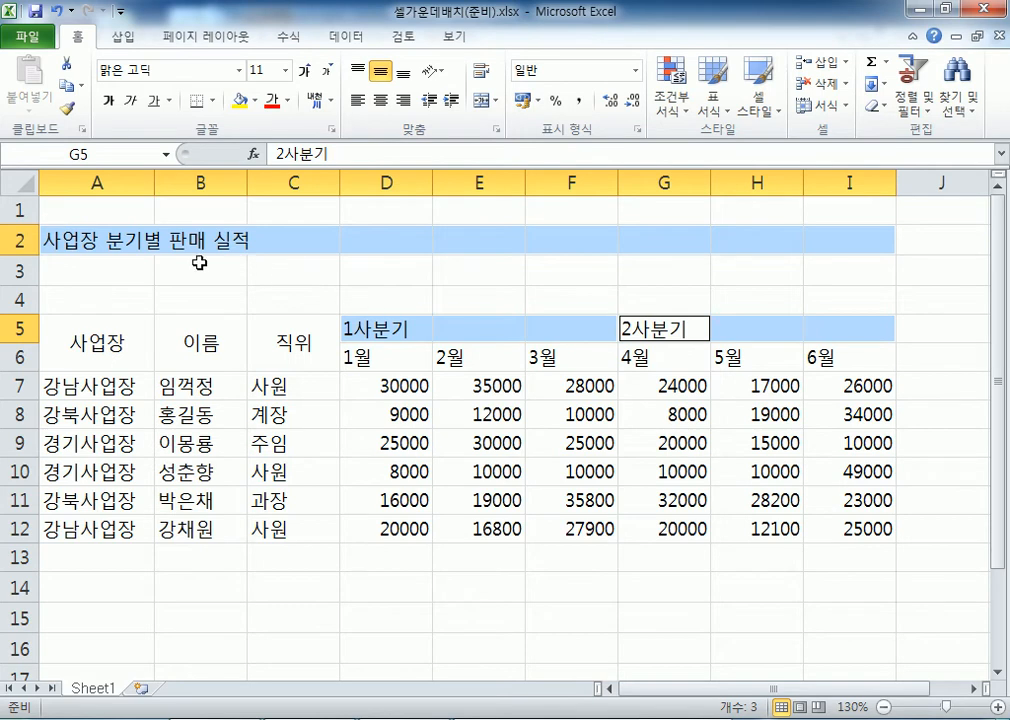
pyautogui.moveTo(60, 240); pyautogui.dragTo(850, 243)
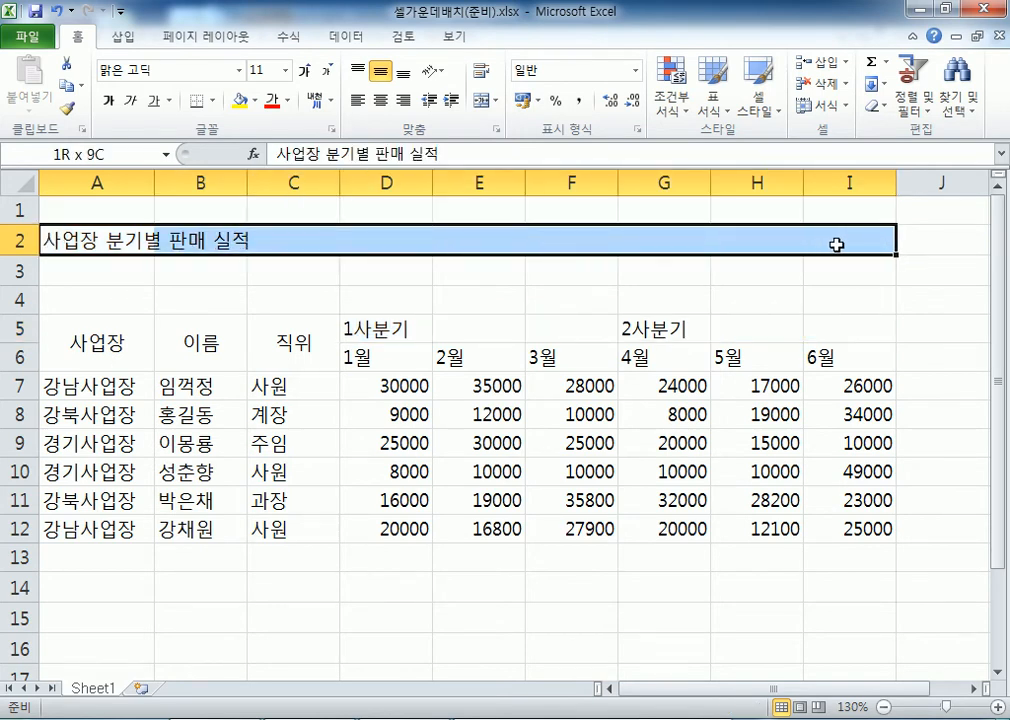
# Merge and centre the title across A2:I2, 1사분기 over D5:F5 and 2사분기 over G5:I5
pyautogui.click(487, 101)
pyautogui.moveTo(363, 328); pyautogui.dragTo(534, 327)
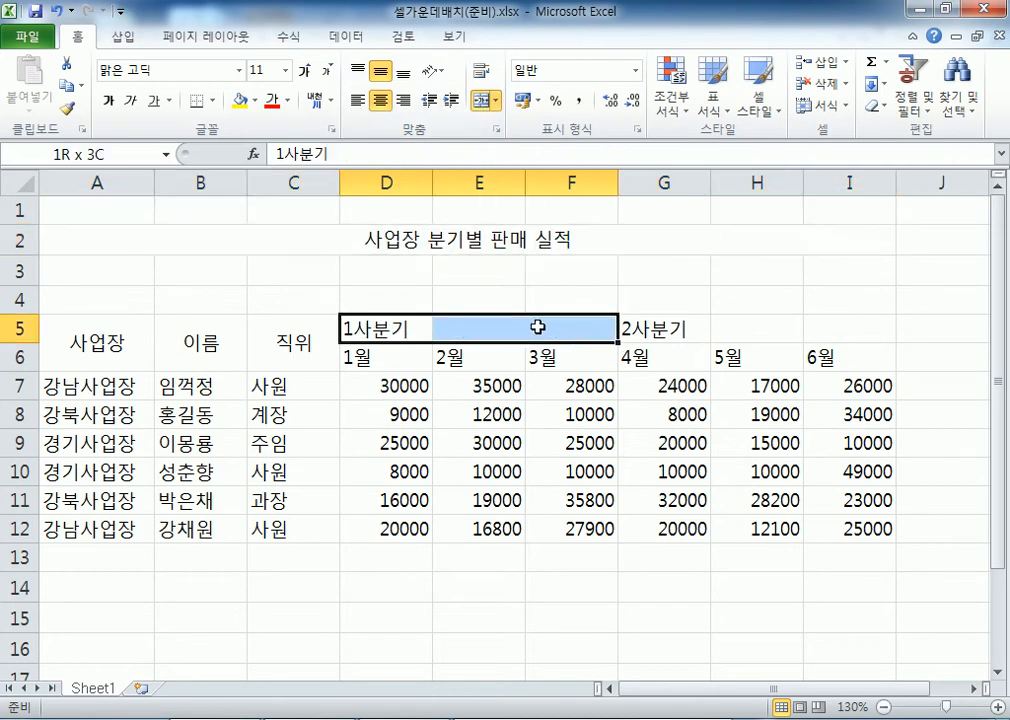
pyautogui.click(494, 101)
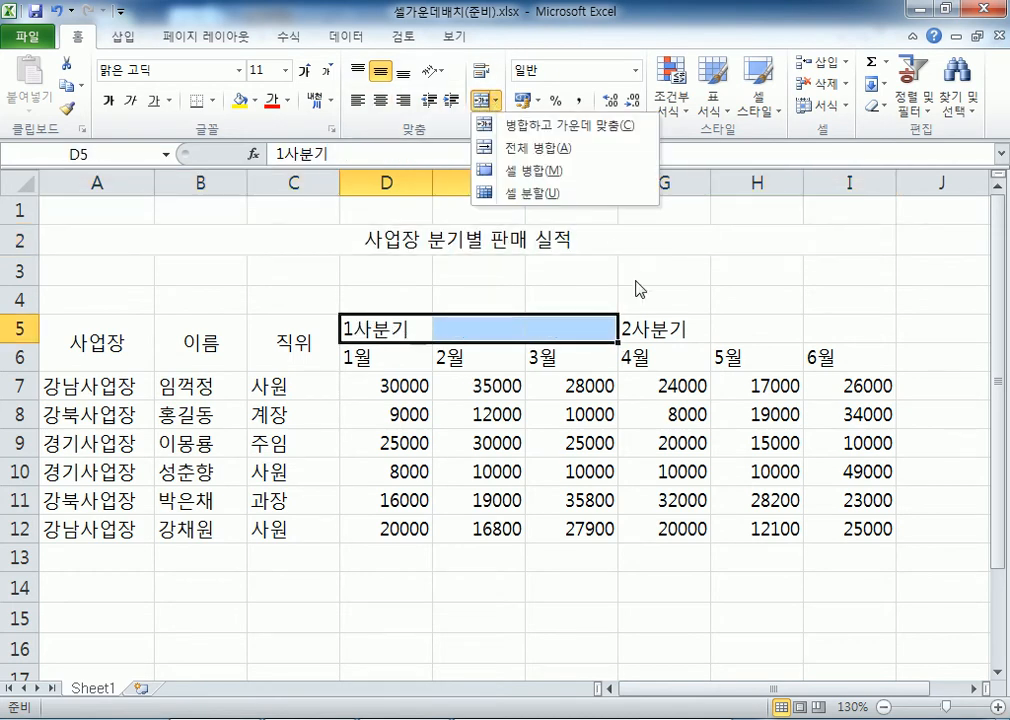
pyautogui.click(487, 124)
pyautogui.moveTo(640, 327); pyautogui.dragTo(822, 331)
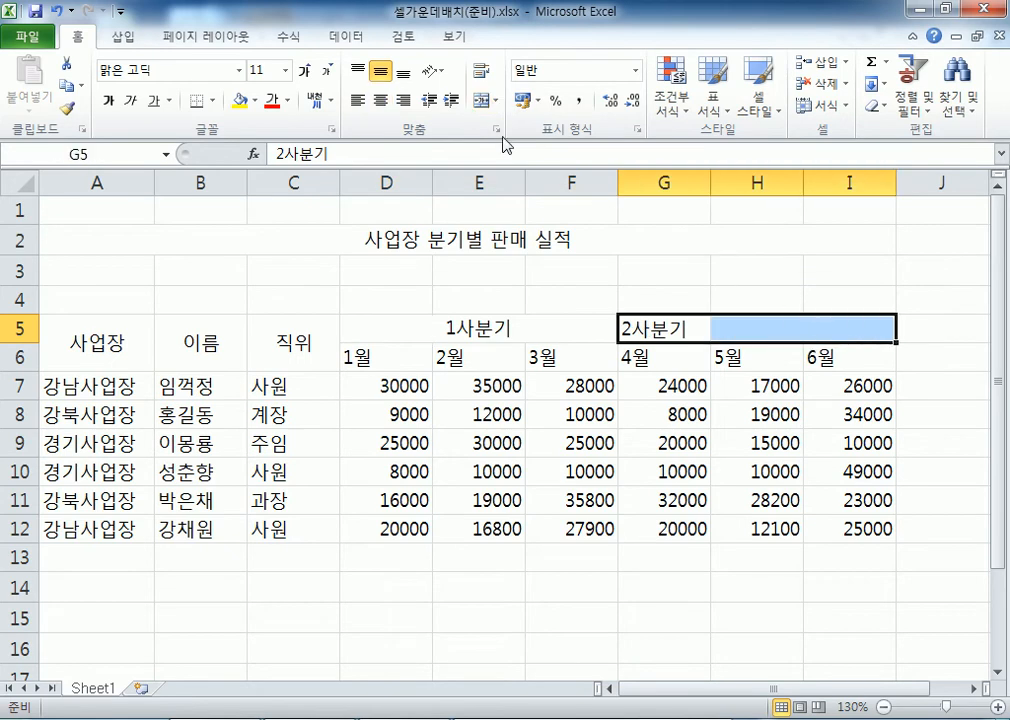
pyautogui.click(487, 101)
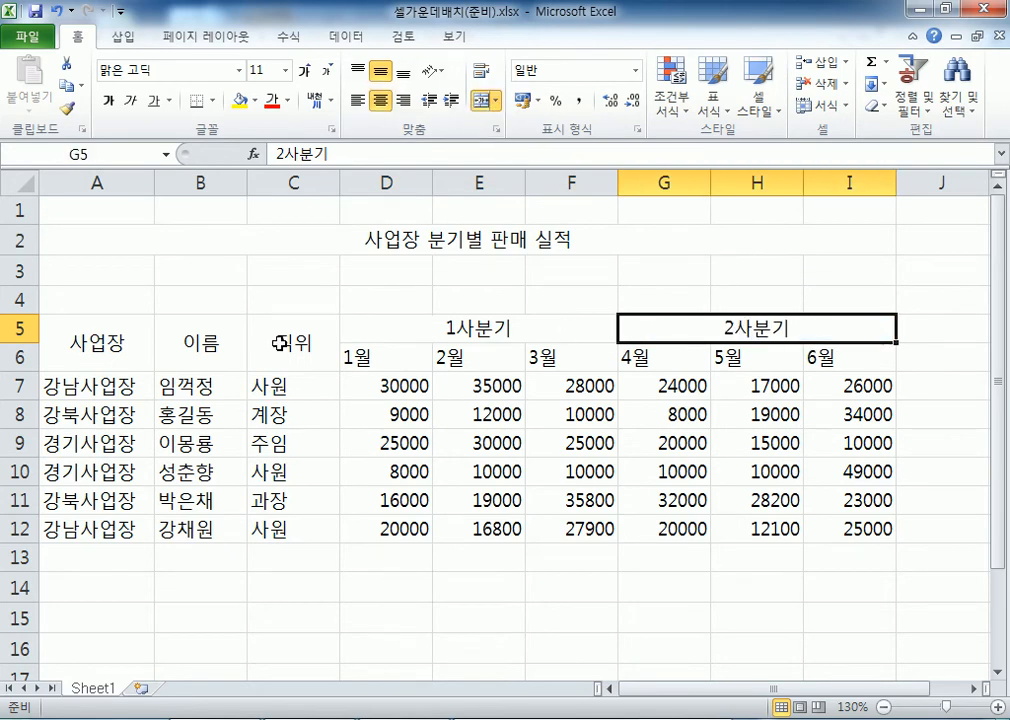
# Check the merged 사업장, 이름 and 직위 cells, then select the entire worksheet for clearing
pyautogui.click(88, 350)
pyautogui.click(192, 348)
pyautogui.click(281, 344)
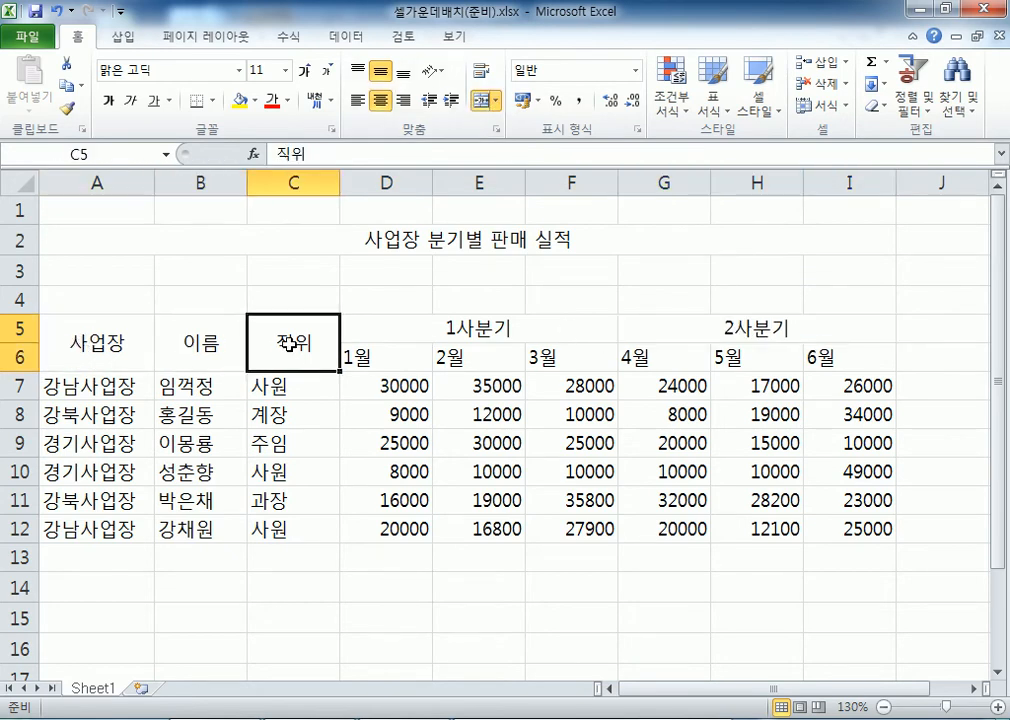
pyautogui.click(17, 183)
pyautogui.click(873, 105)
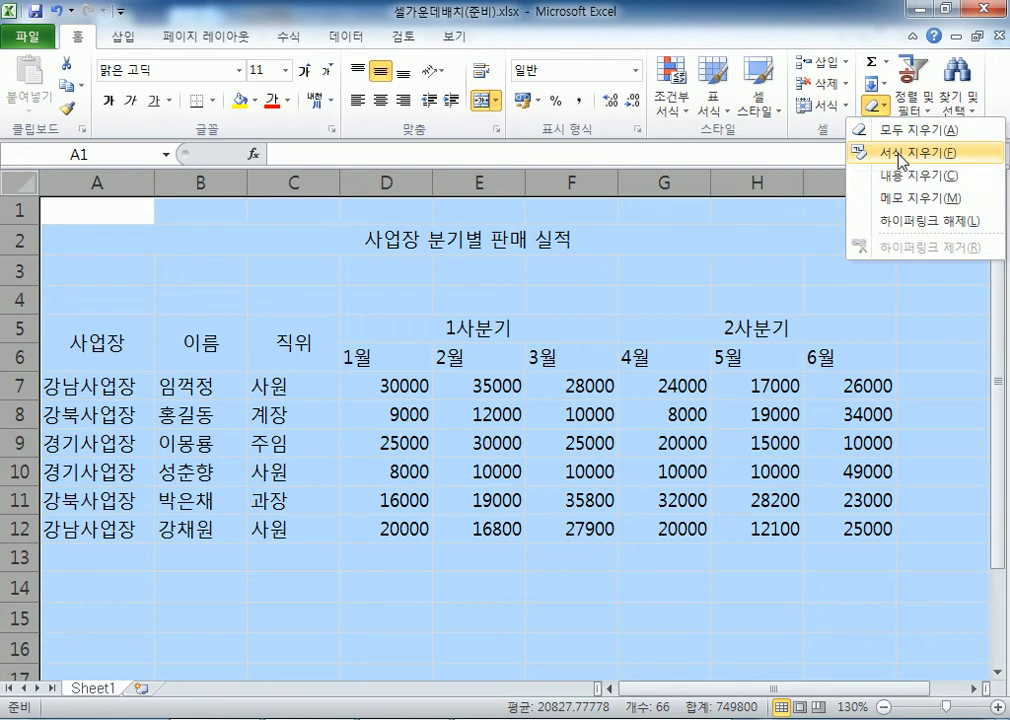
# Apply Clear Formats (서식 지우기) to the entire sheet, leaving the title in A2 unmerged
pyautogui.click(902, 163)
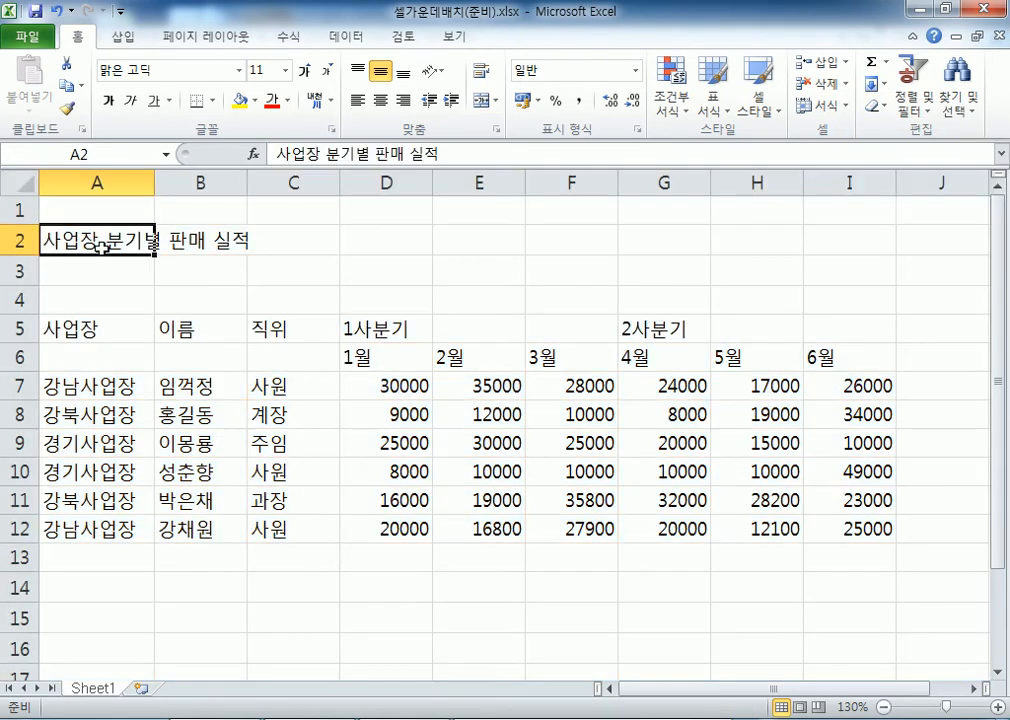
pyautogui.click(104, 238)
pyautogui.moveTo(150, 238); pyautogui.dragTo(825, 239)
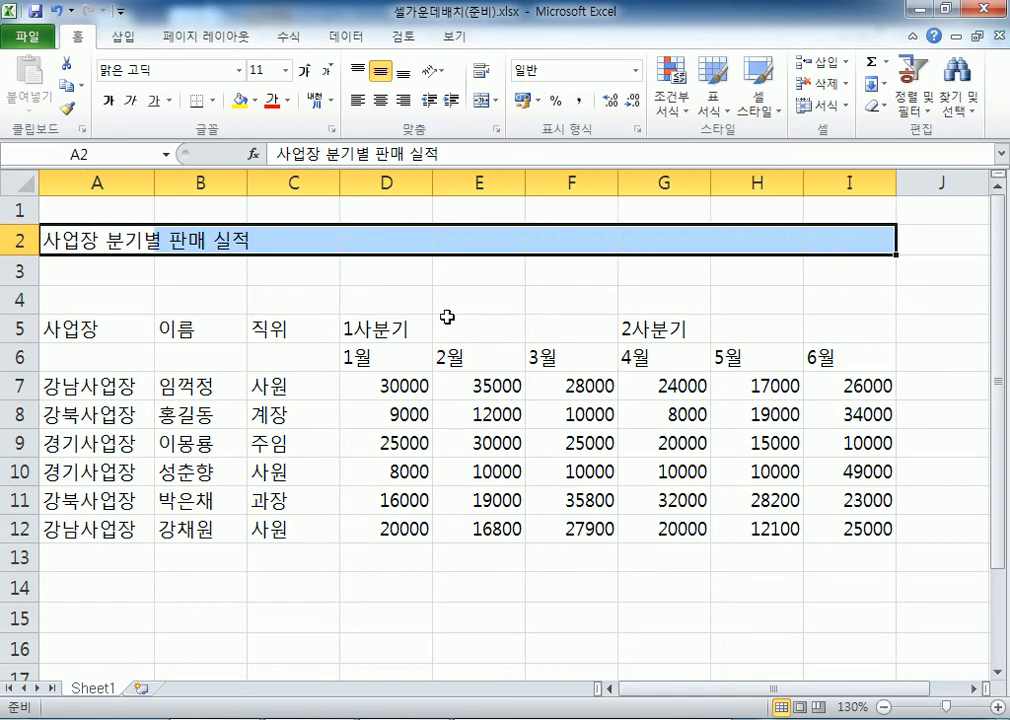
pyautogui.moveTo(401, 322); pyautogui.dragTo(816, 327)
pyautogui.click(157, 243)
pyautogui.click(90, 240)
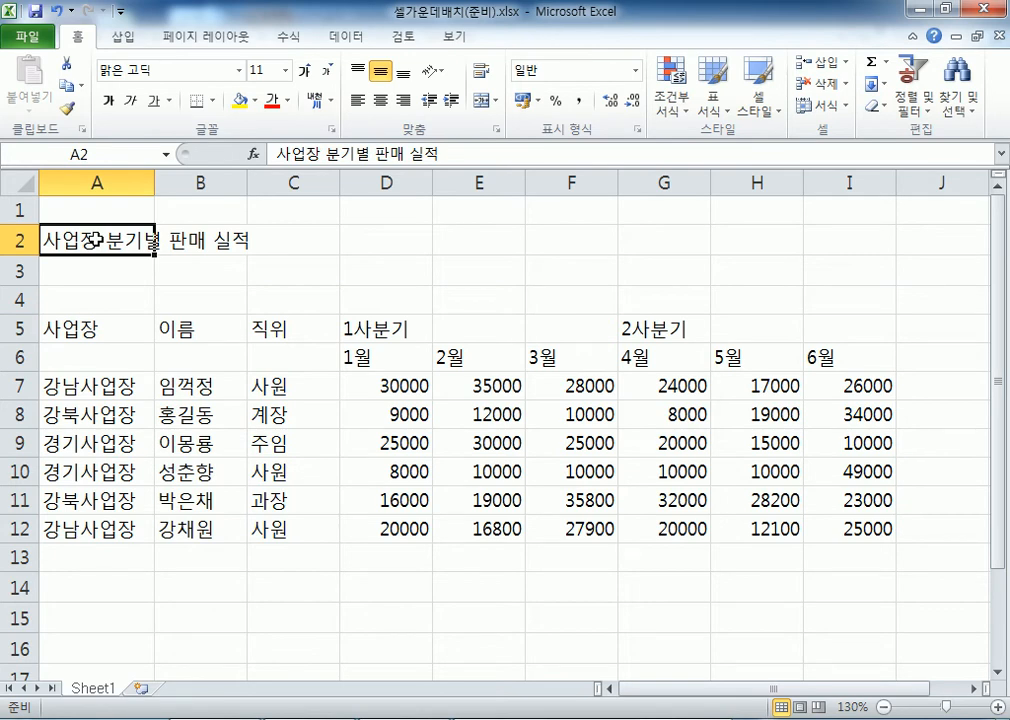
pyautogui.moveTo(77, 237); pyautogui.dragTo(830, 245)
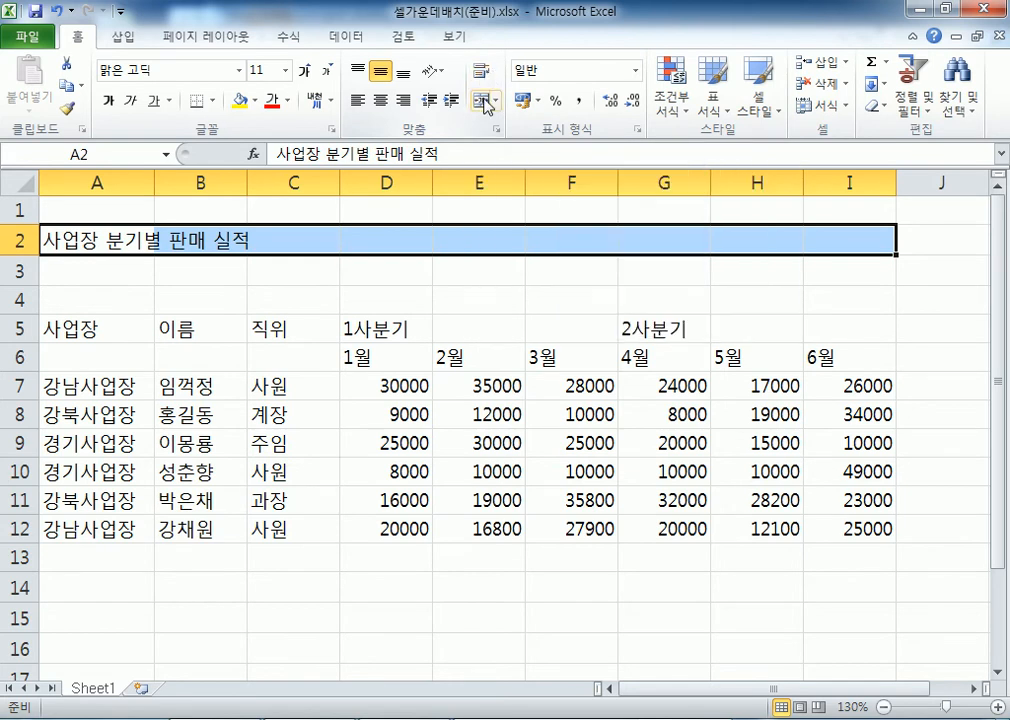
pyautogui.click(496, 101)
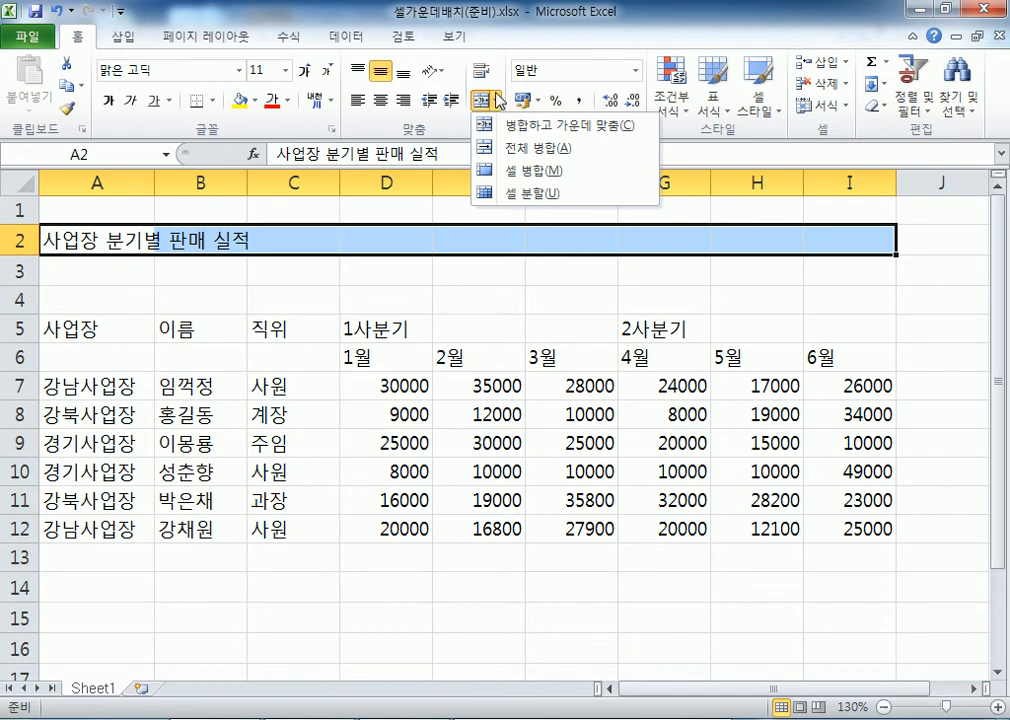
pyautogui.click(496, 101)
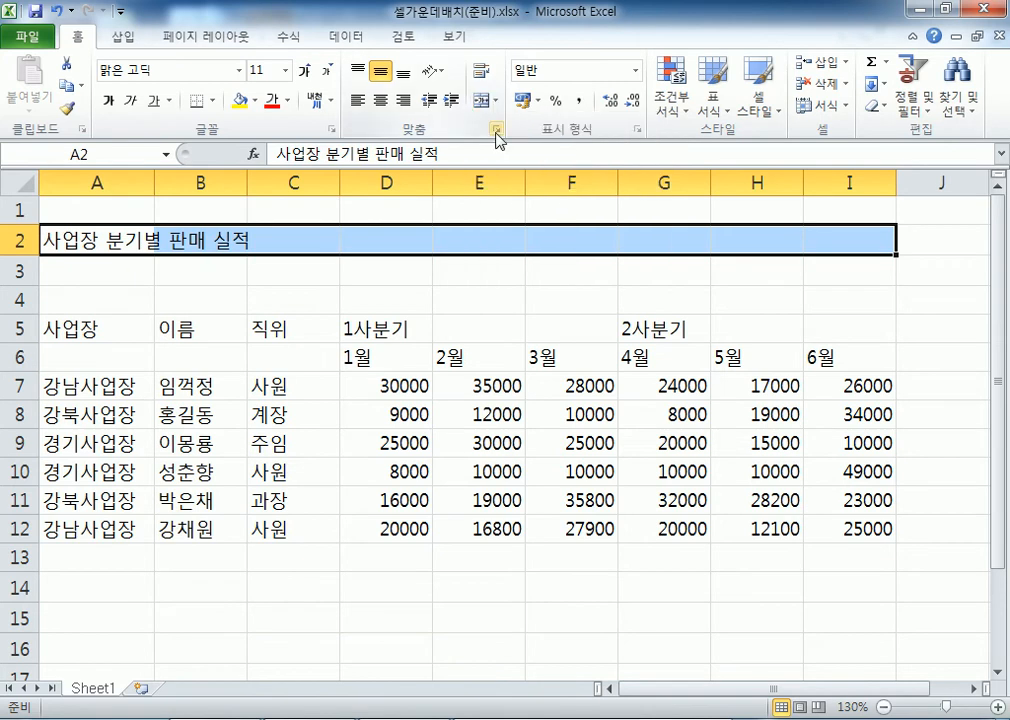
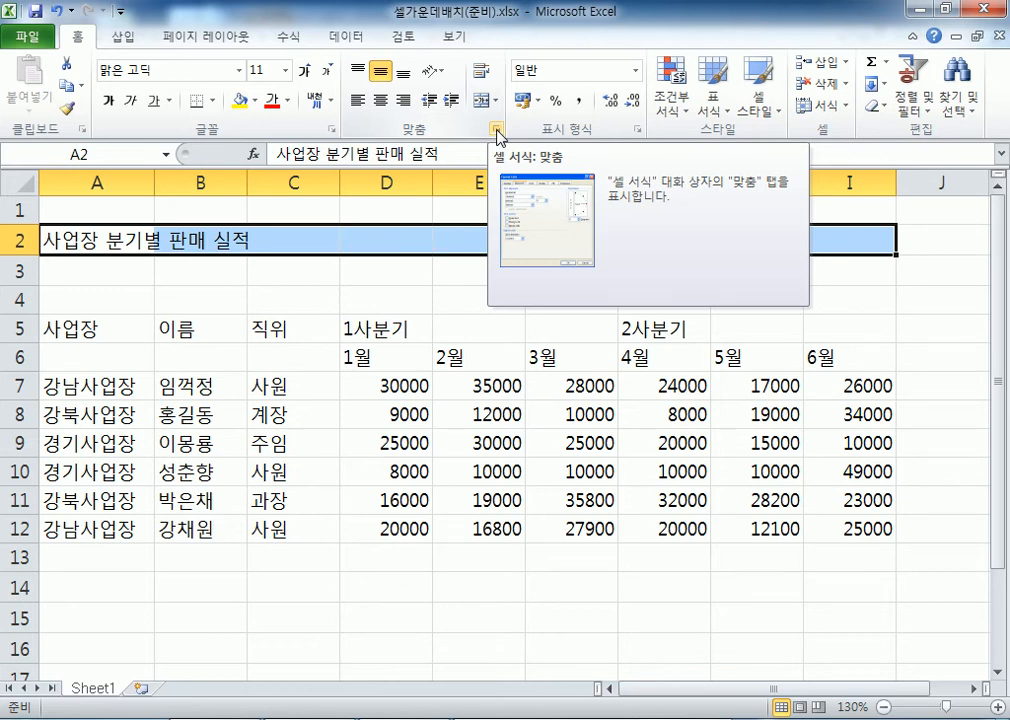
# Select the title cells A2:I2 across row 2
pyautogui.click(497, 135)
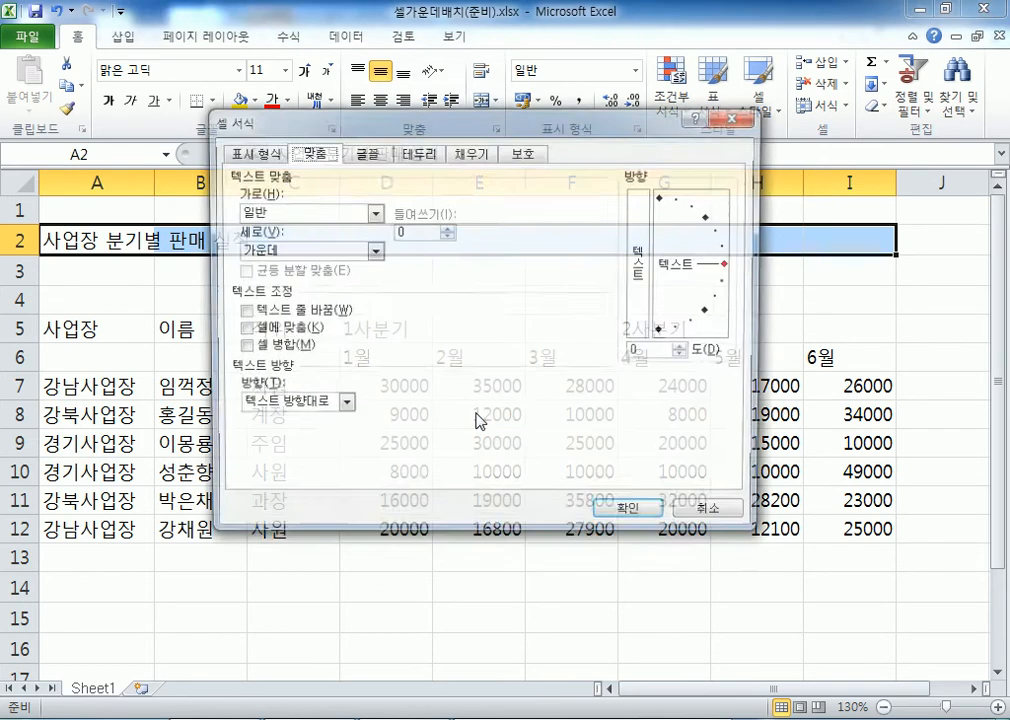
pyautogui.moveTo(379, 122); pyautogui.dragTo(584, 38)
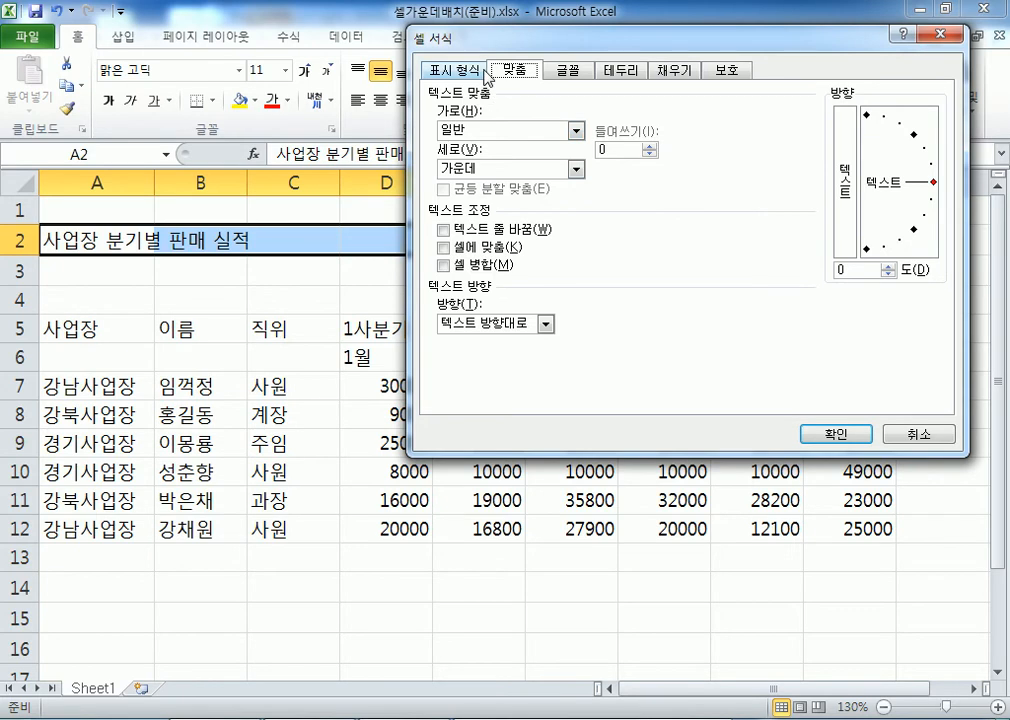
pyautogui.click(902, 436)
pyautogui.moveTo(144, 240); pyautogui.dragTo(814, 248)
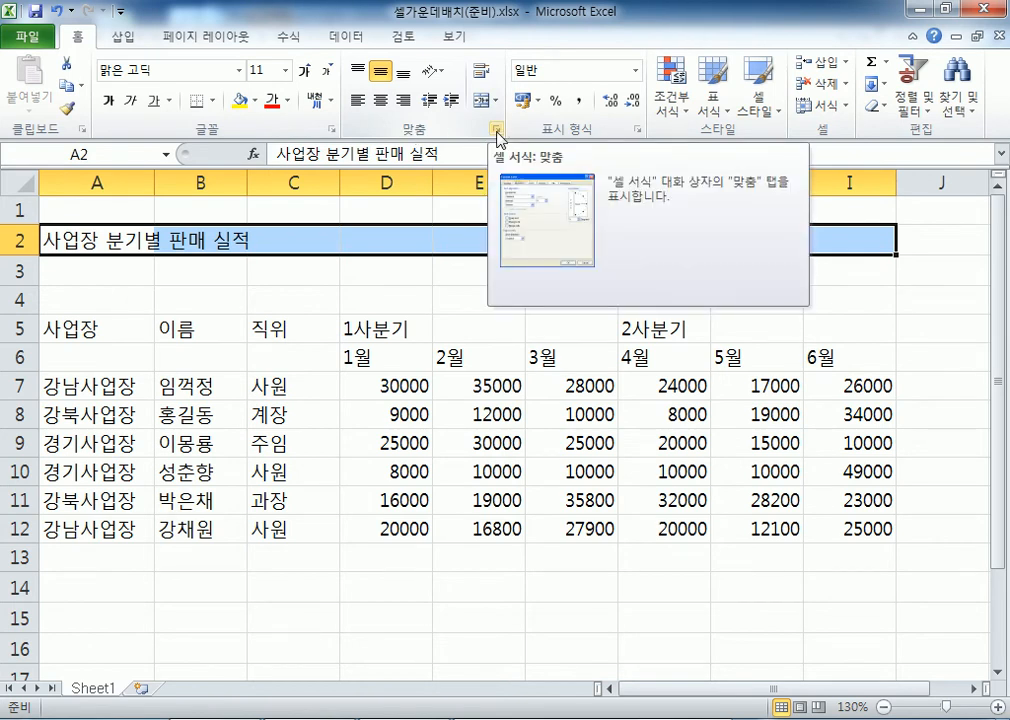
# Try Merge & Center on the A2:I2 title, then undo it so the cells stay separate
pyautogui.click(497, 136)
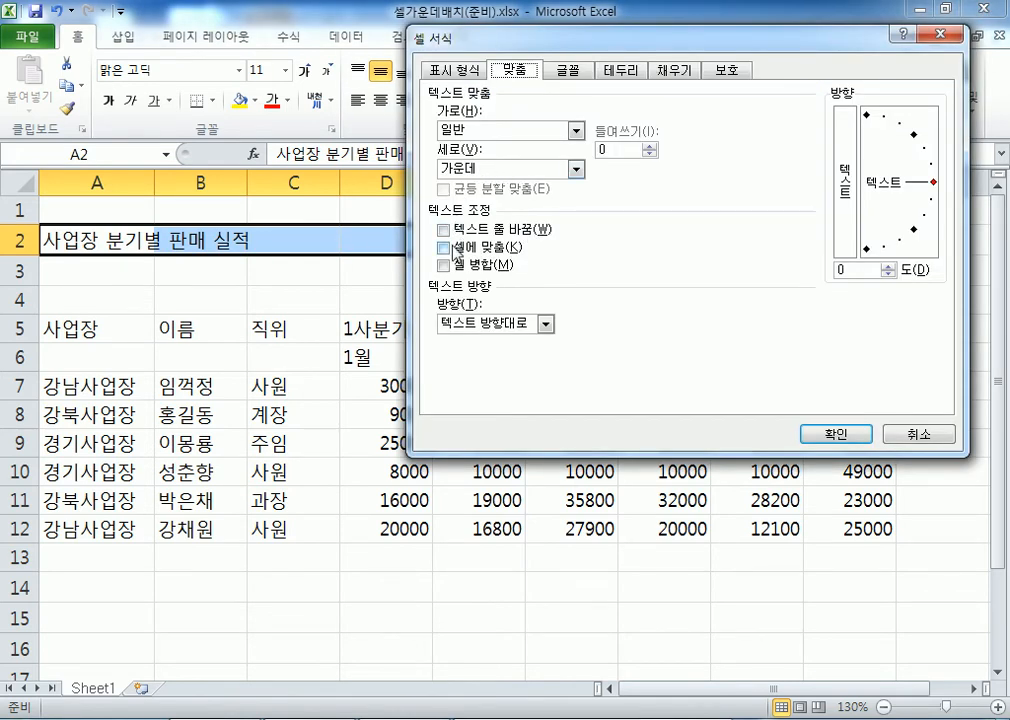
pyautogui.click(446, 266)
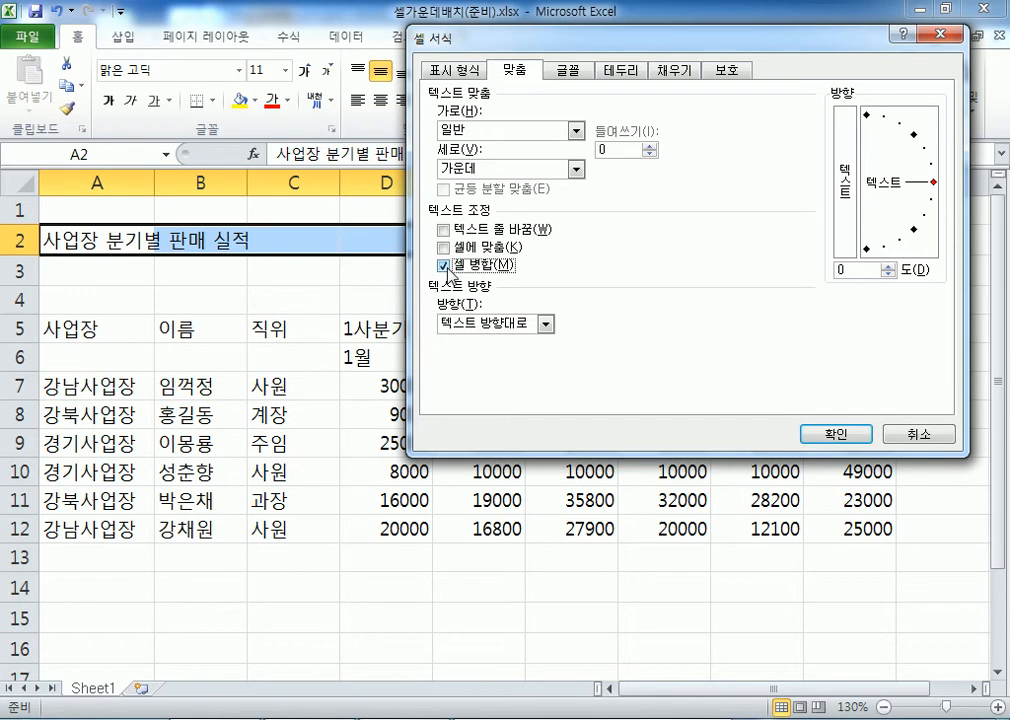
pyautogui.click(576, 131)
pyautogui.click(448, 172)
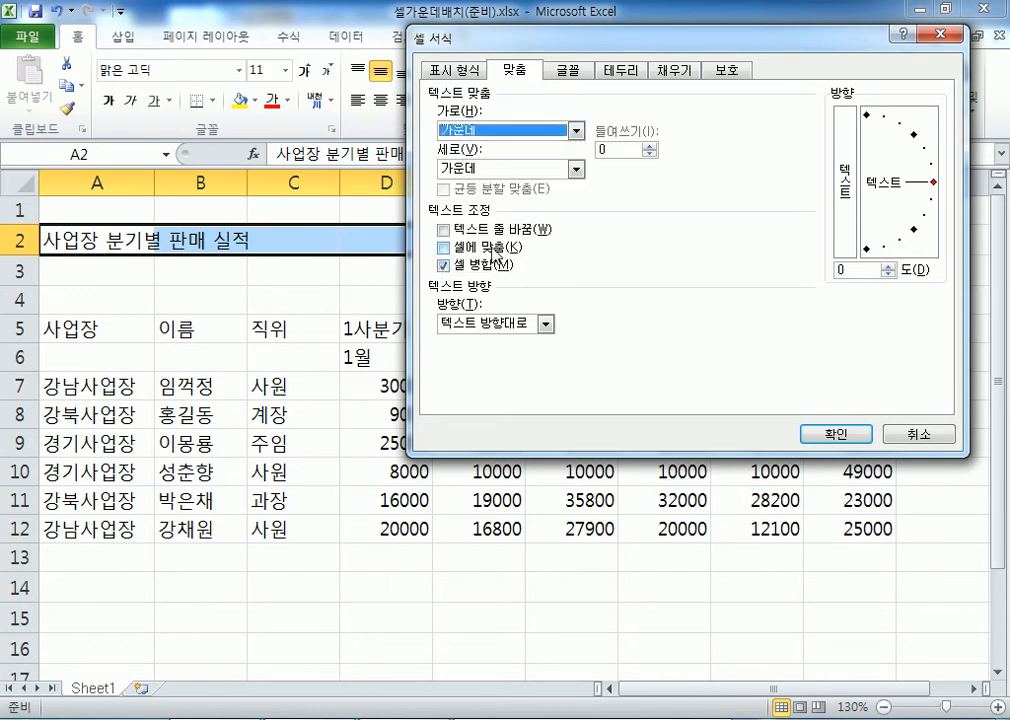
pyautogui.moveTo(405, 40); pyautogui.dragTo(357, 244)
pyautogui.click(872, 639)
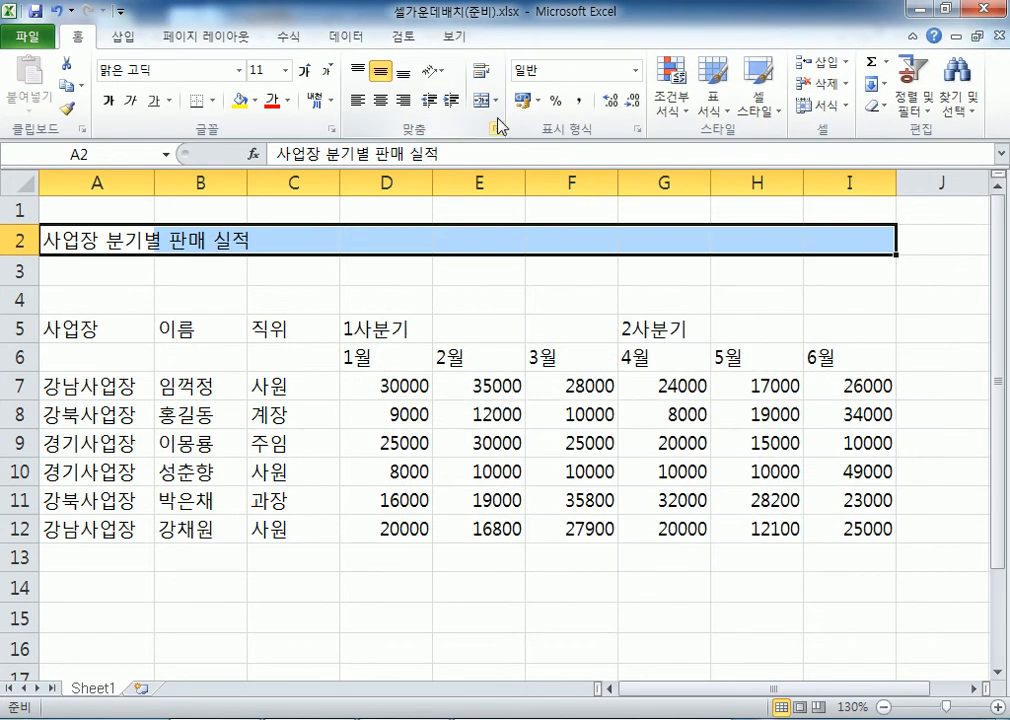
pyautogui.click(482, 101)
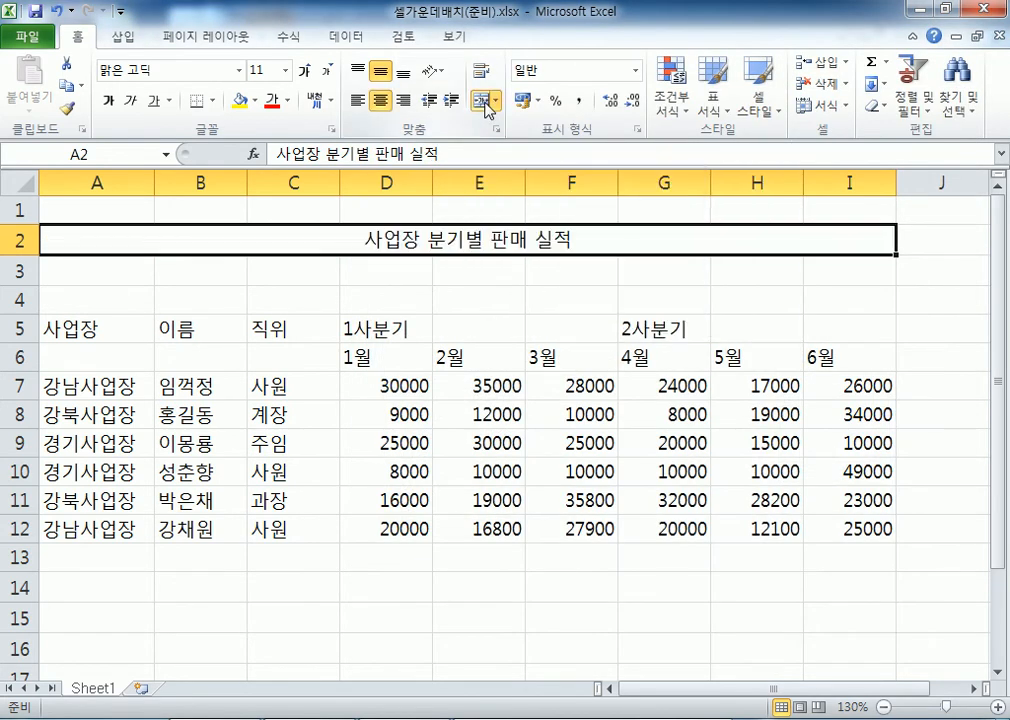
pyautogui.click(485, 103)
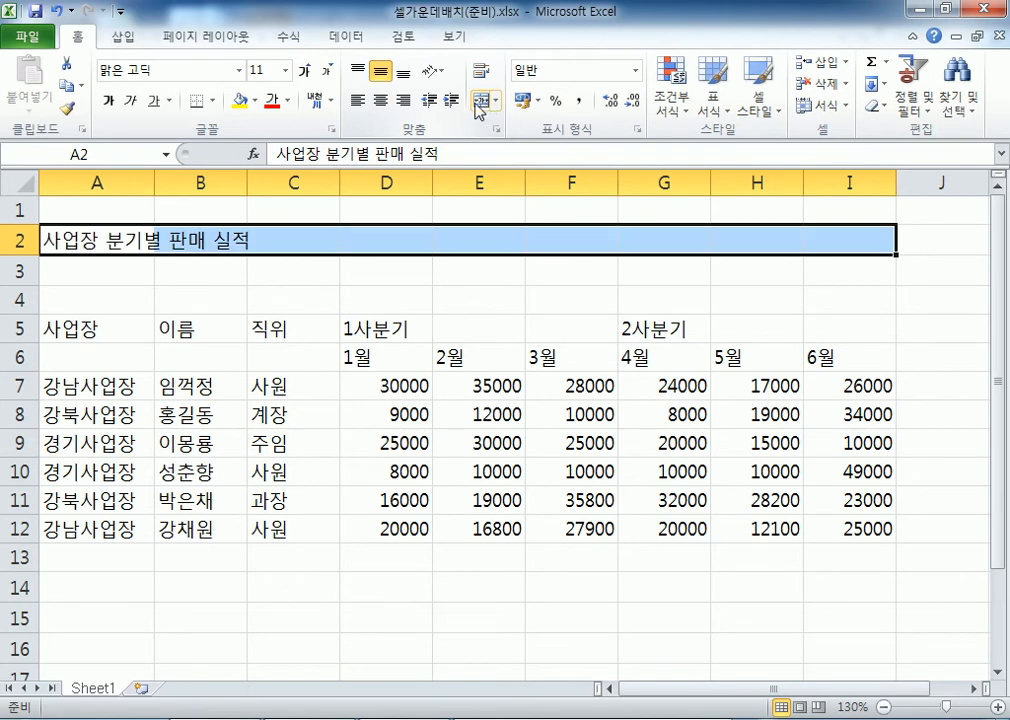
# Reopen the alignment settings with Merge cells checked and Horizontal set to Center
pyautogui.click(496, 129)
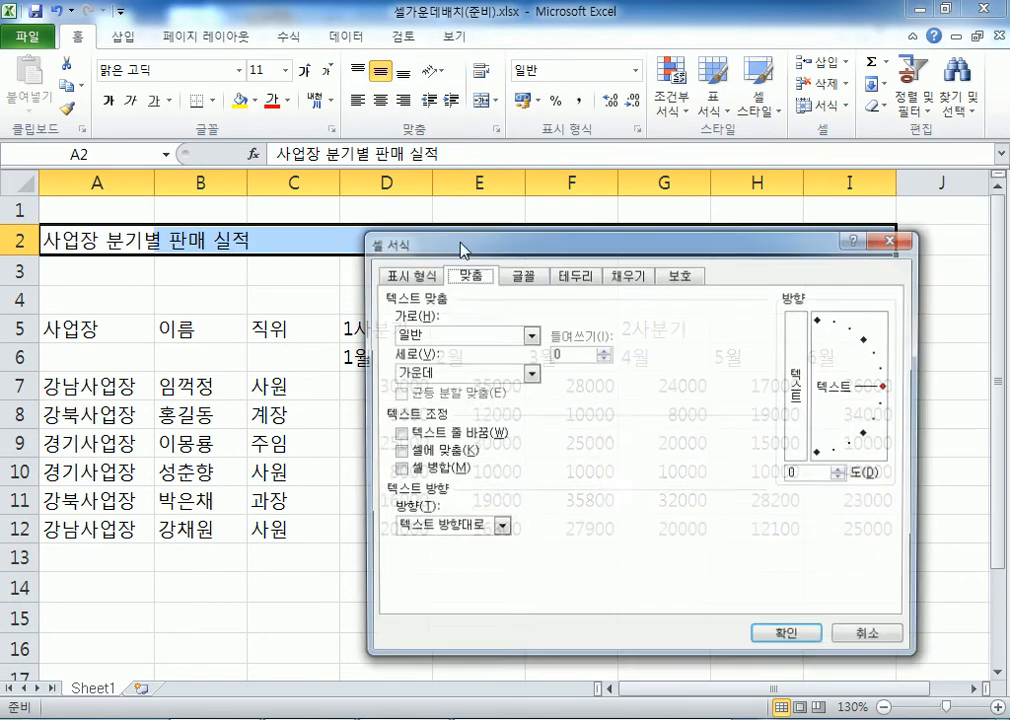
pyautogui.moveTo(446, 243); pyautogui.dragTo(491, 70)
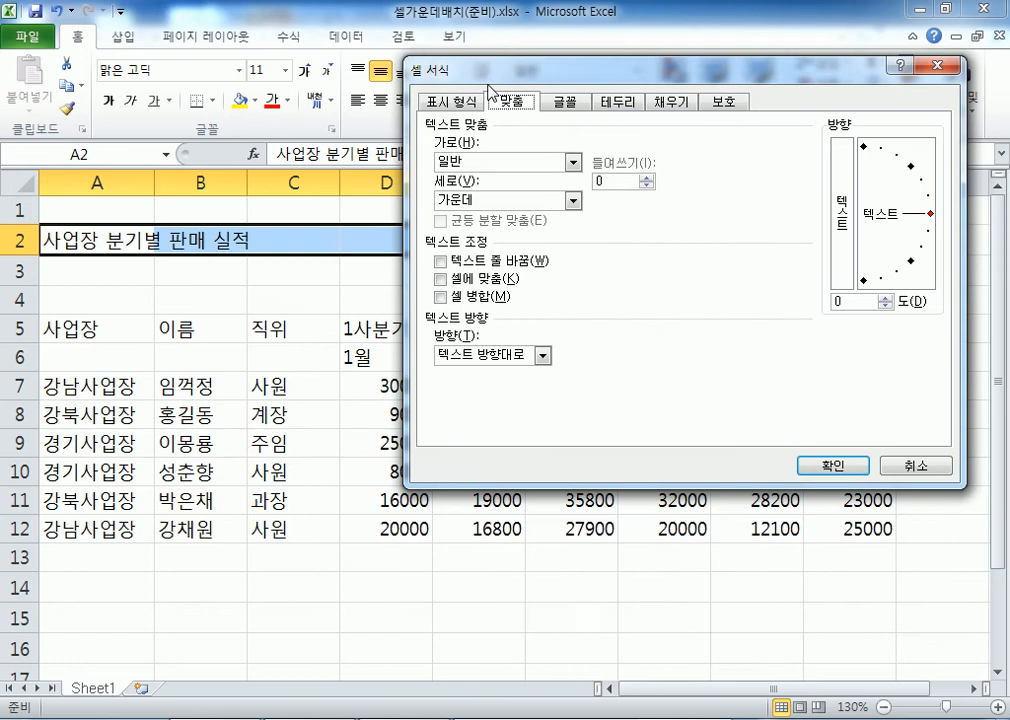
pyautogui.click(440, 297)
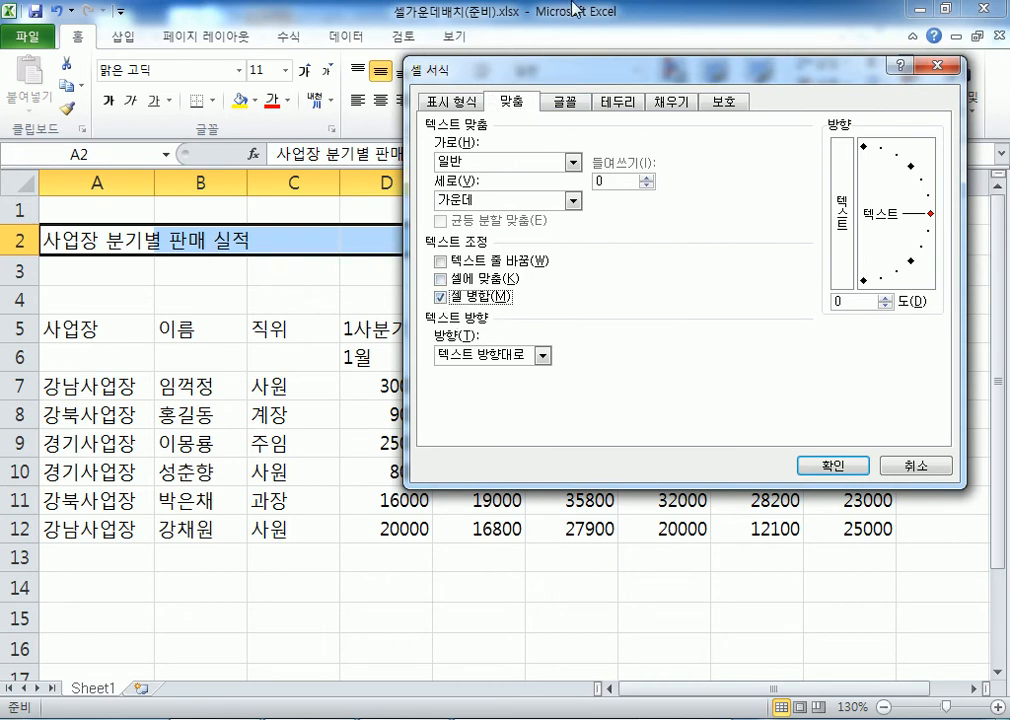
pyautogui.click(473, 162)
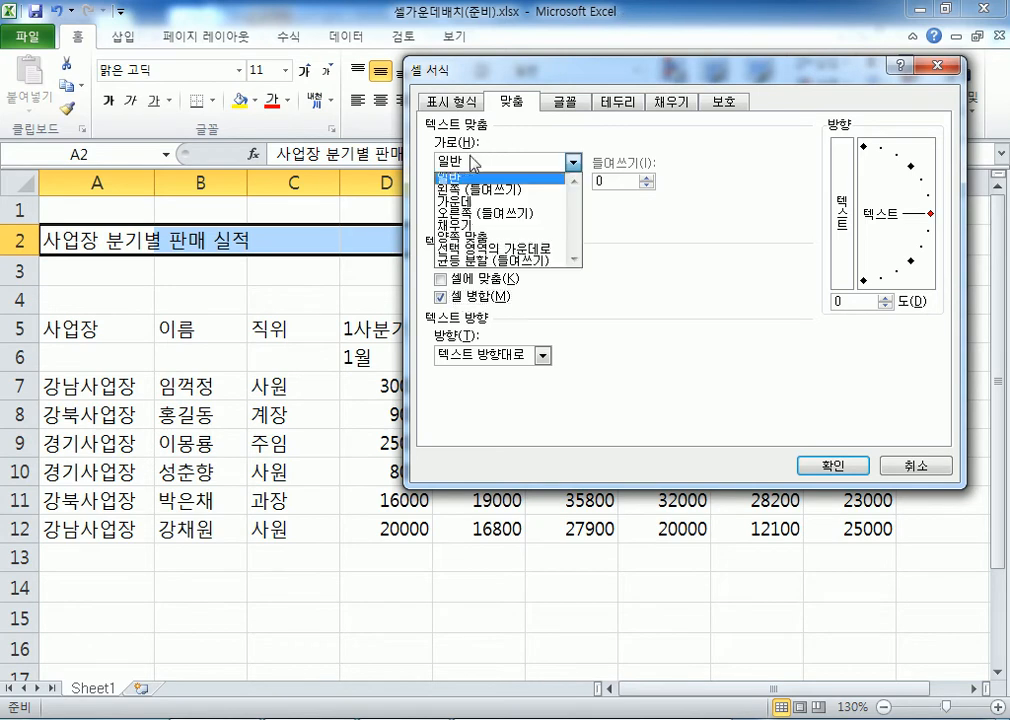
pyautogui.click(460, 200)
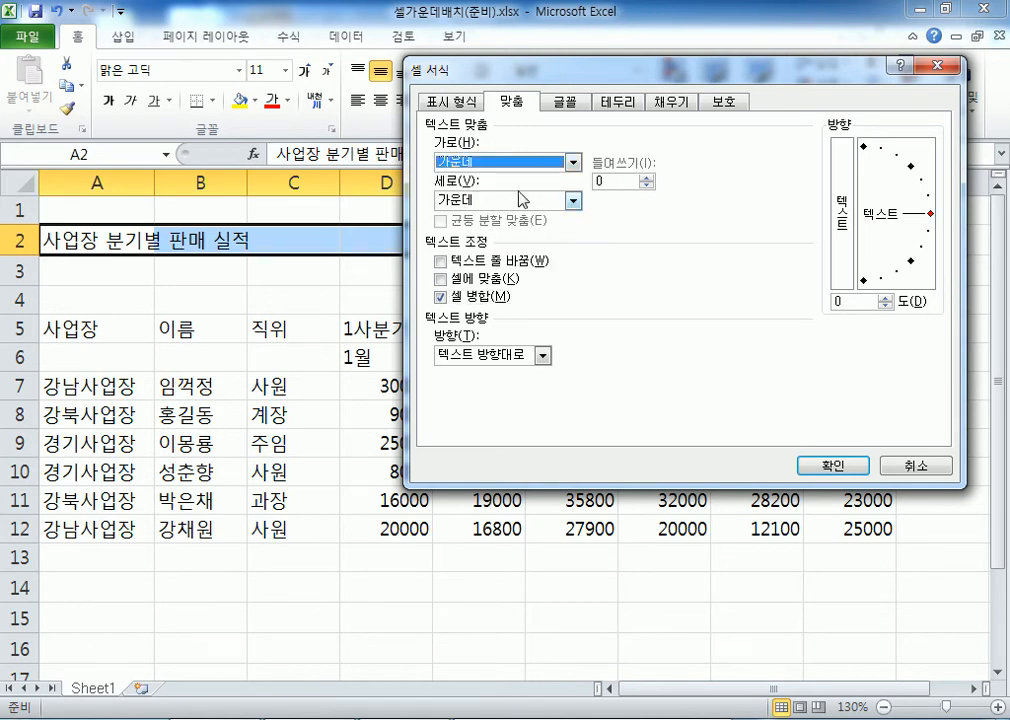
pyautogui.moveTo(495, 66); pyautogui.dragTo(457, 292)
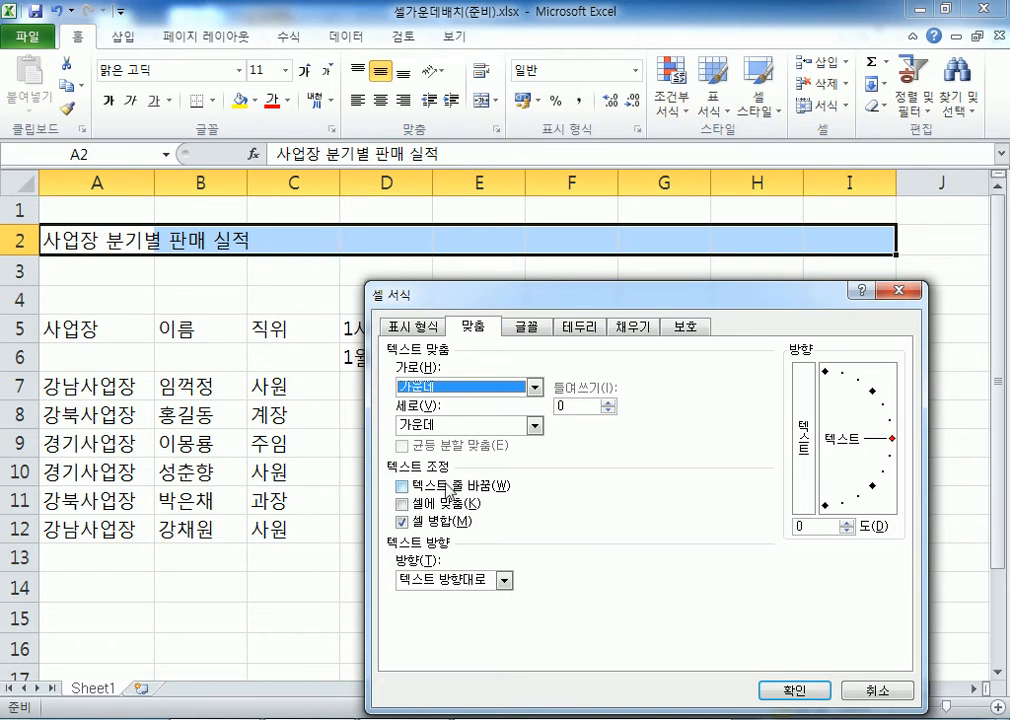
# Switch off Merge cells and give the A2:I2 title Center Across Selection alignment
pyautogui.click(408, 519)
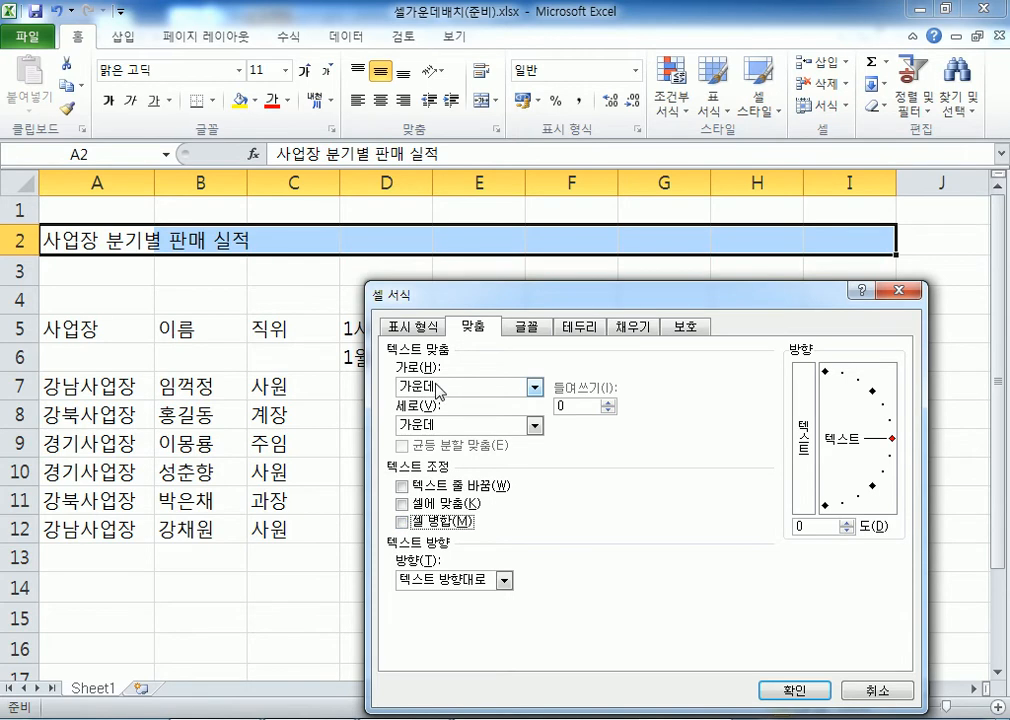
pyautogui.click(437, 388)
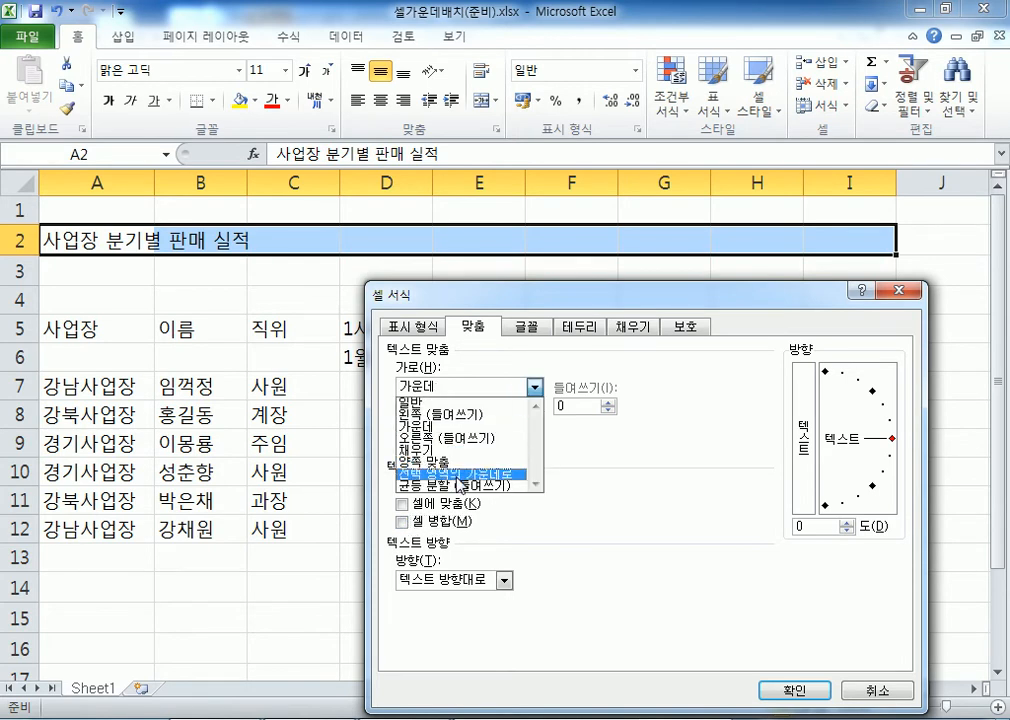
pyautogui.click(458, 474)
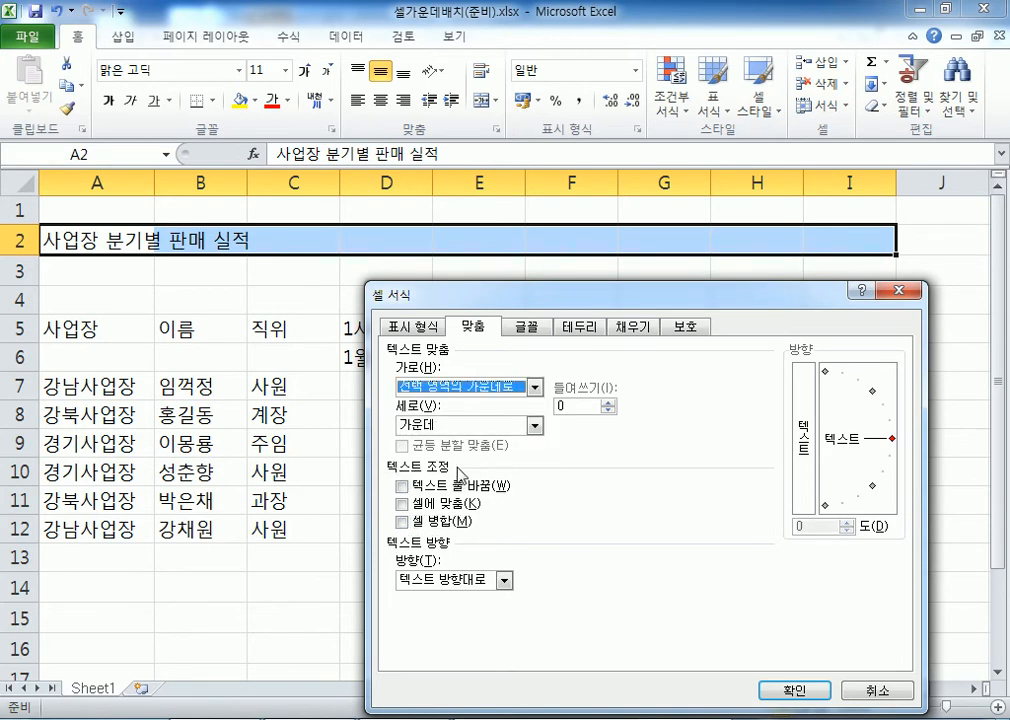
pyautogui.moveTo(462, 303); pyautogui.dragTo(483, 110)
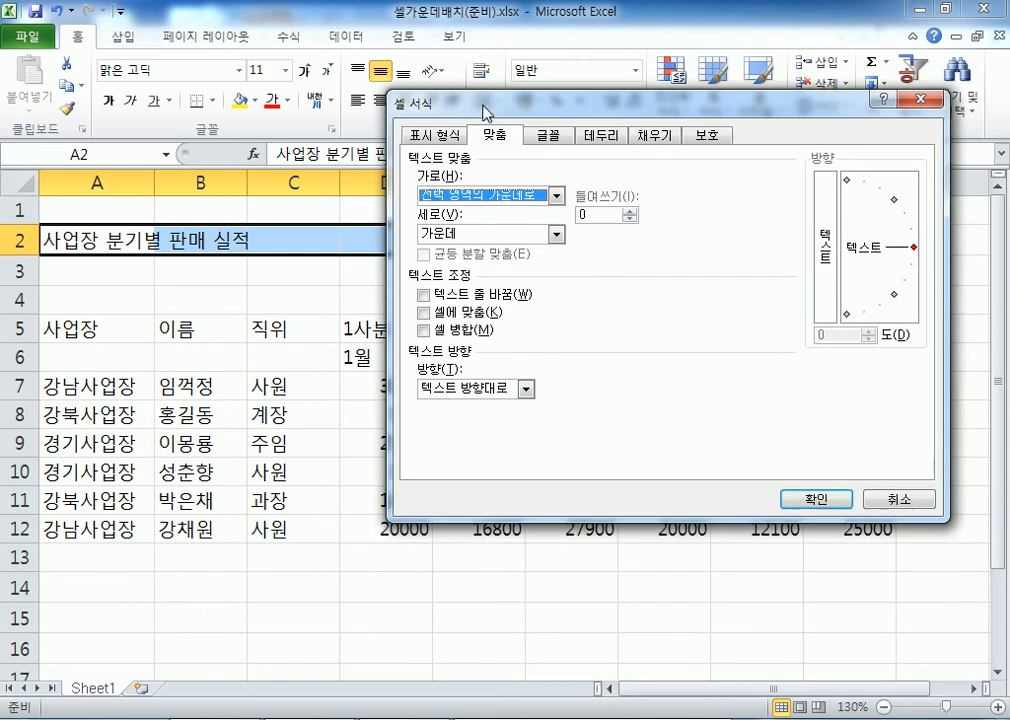
pyautogui.click(459, 196)
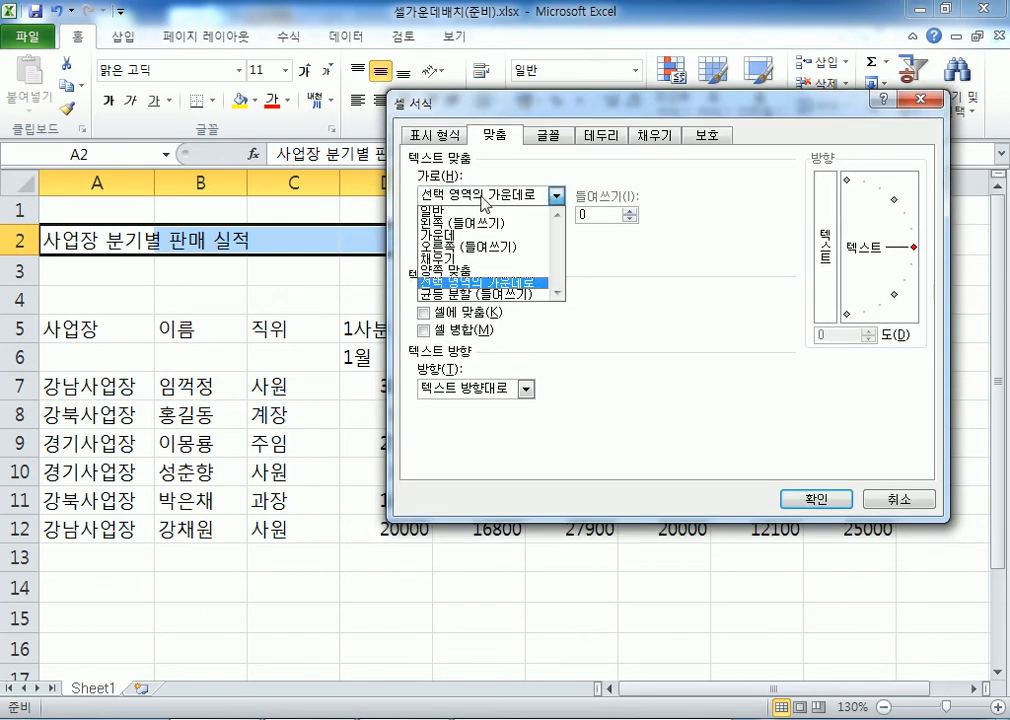
pyautogui.click(495, 202)
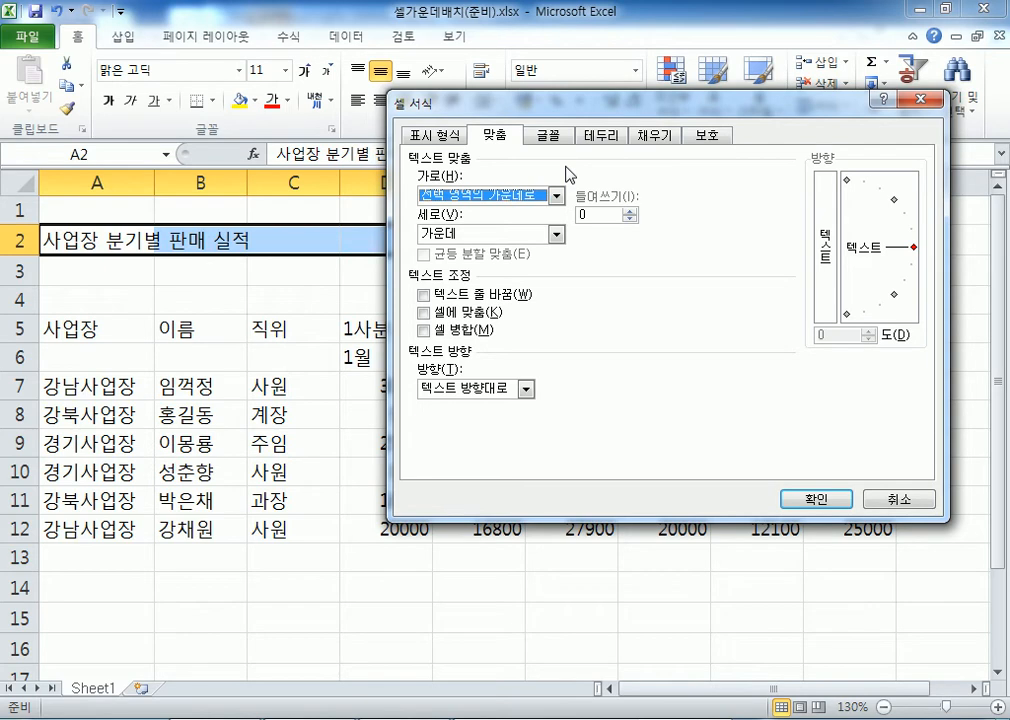
pyautogui.click(497, 197)
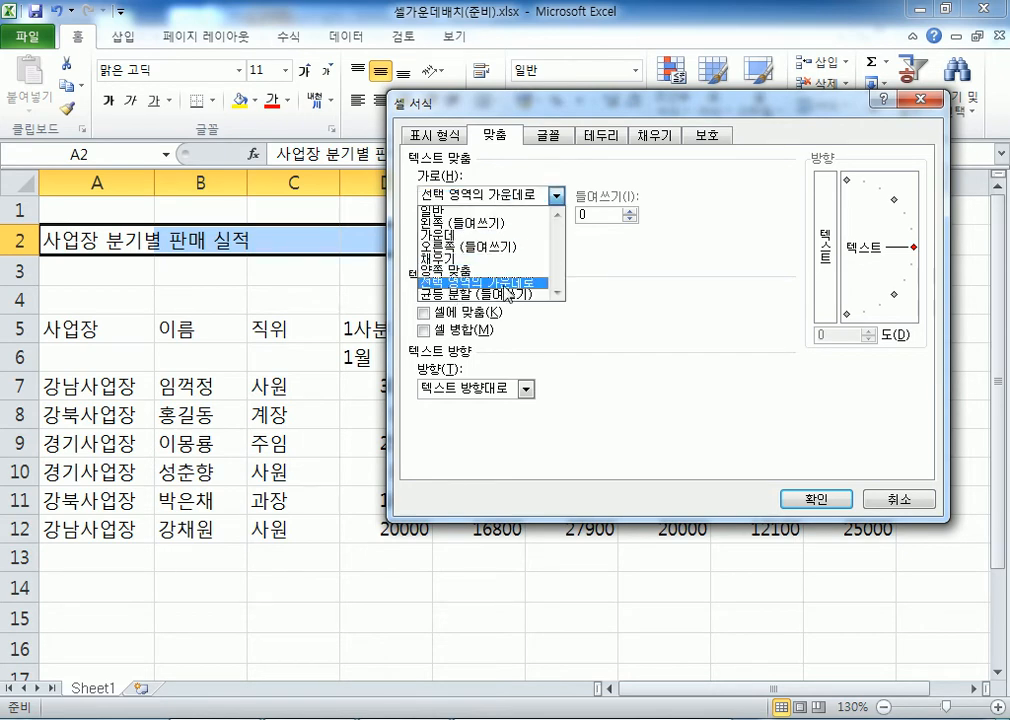
pyautogui.click(450, 285)
pyautogui.moveTo(602, 94); pyautogui.dragTo(589, 44)
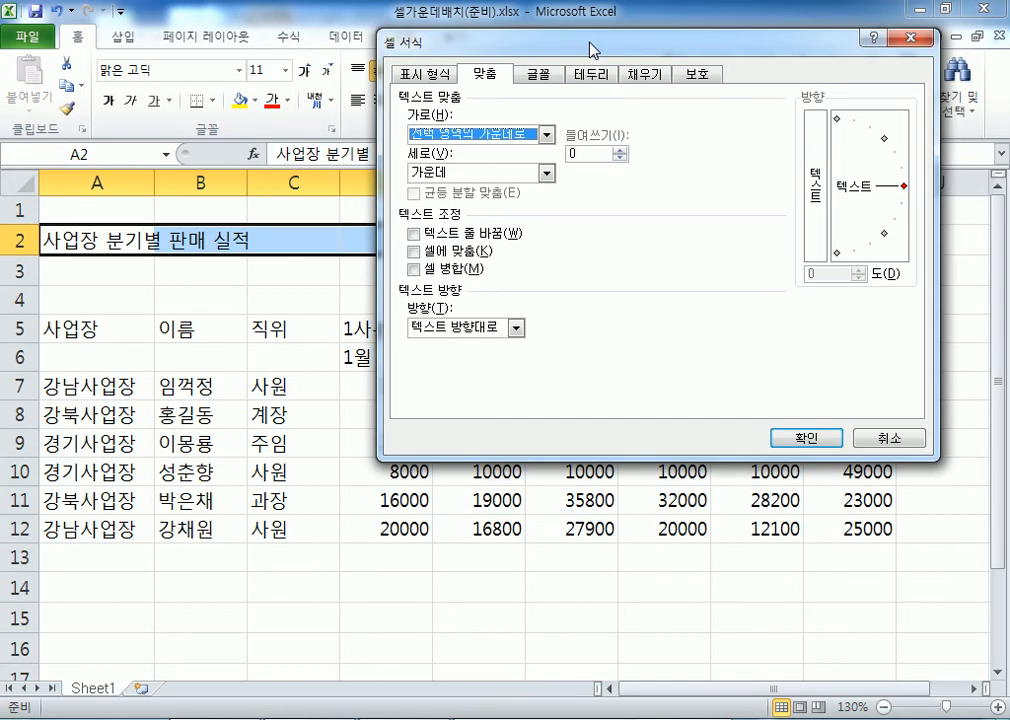
pyautogui.click(803, 440)
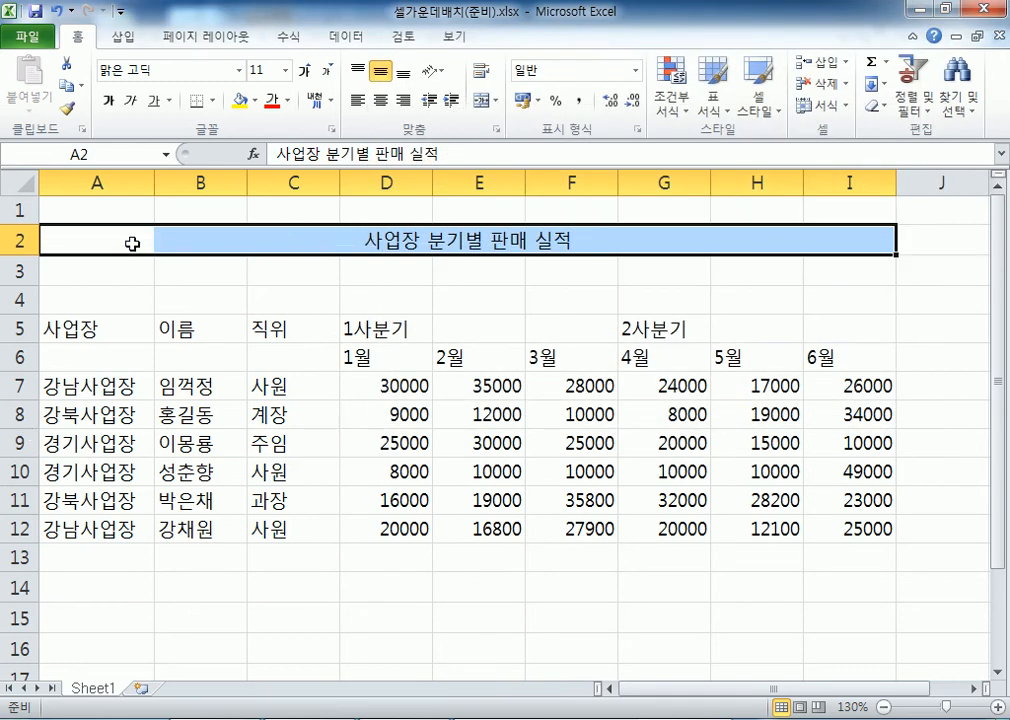
# Click through each row 2 cell from A2 to I2 to show they remain separate cells
pyautogui.click(225, 240)
pyautogui.click(125, 240)
pyautogui.click(200, 240)
pyautogui.click(329, 240)
pyautogui.click(410, 238)
pyautogui.click(490, 238)
pyautogui.click(566, 236)
pyautogui.click(680, 237)
pyautogui.click(760, 237)
pyautogui.click(855, 236)
pyautogui.click(145, 238)
pyautogui.click(200, 240)
pyautogui.click(295, 240)
pyautogui.click(415, 241)
pyautogui.click(505, 243)
pyautogui.click(590, 242)
pyautogui.click(680, 240)
pyautogui.click(765, 239)
pyautogui.click(826, 241)
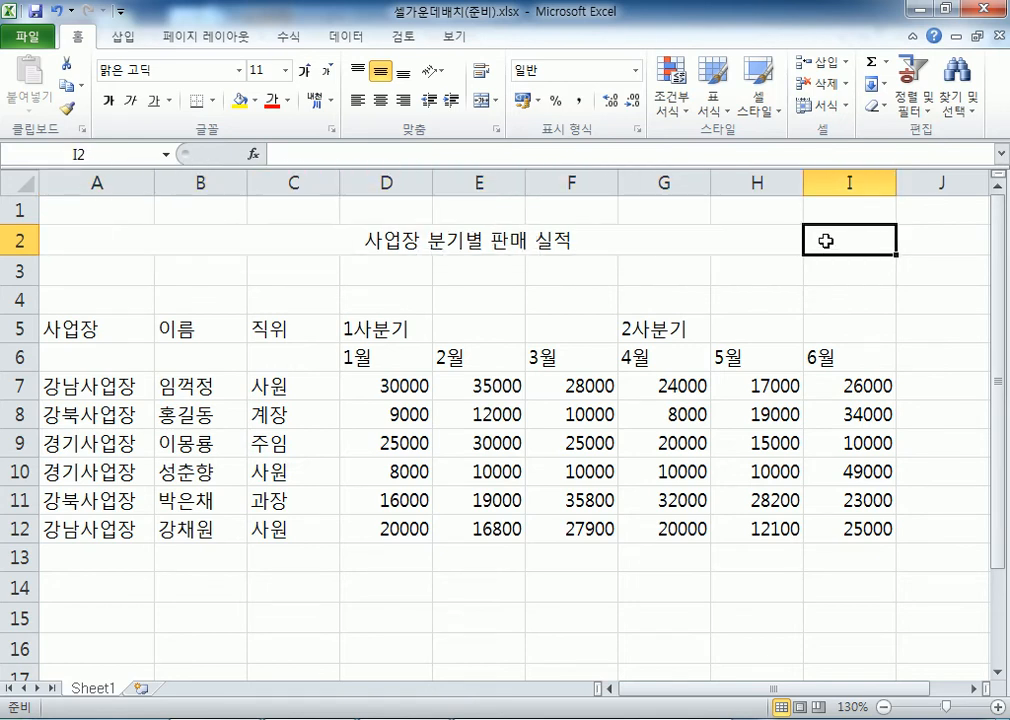
pyautogui.click(362, 240)
# Merge A2:I2, undo the merge, and open Format Cells (Ctrl+1) for the title
pyautogui.moveTo(47, 240); pyautogui.dragTo(822, 241)
pyautogui.click(484, 100)
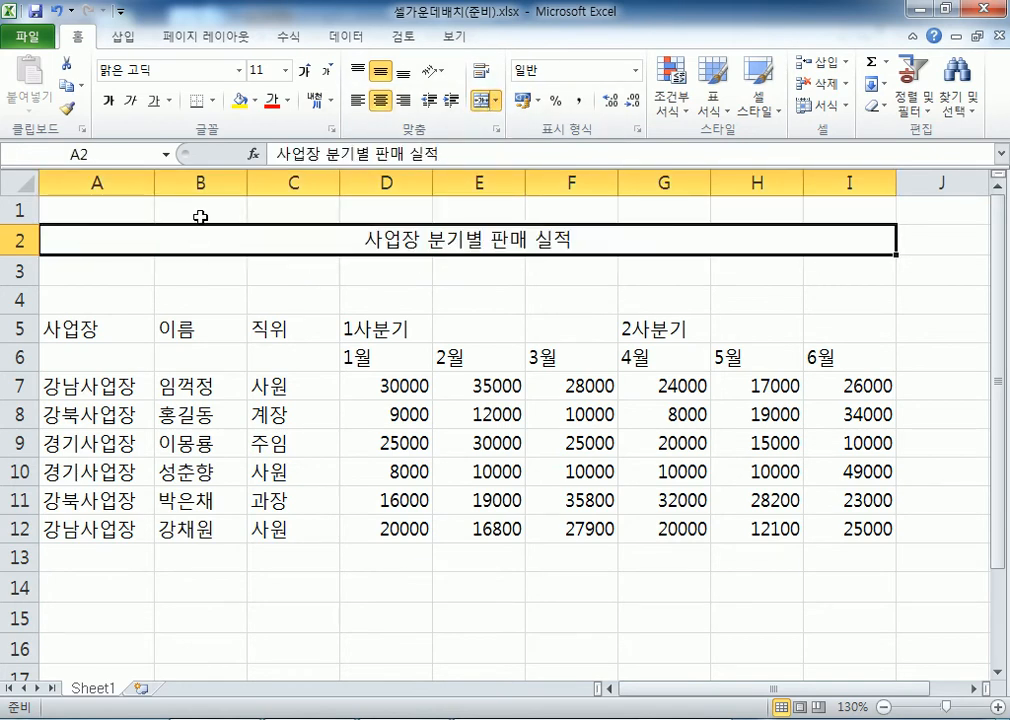
pyautogui.hotkey('ctrl', 'z')
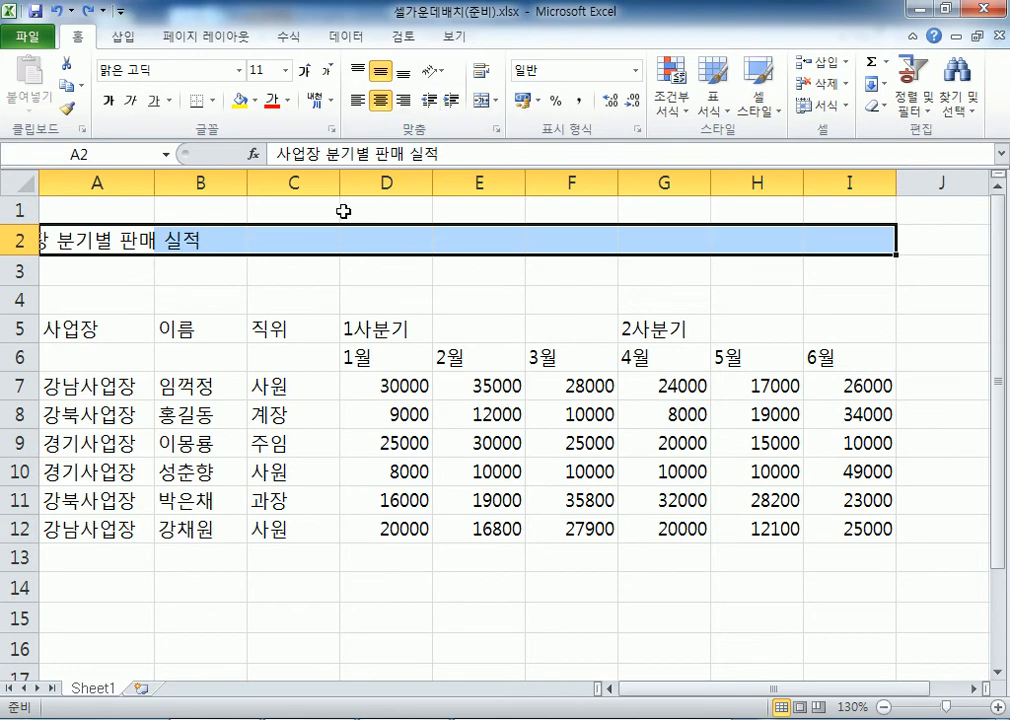
pyautogui.hotkey('ctrl', '1')
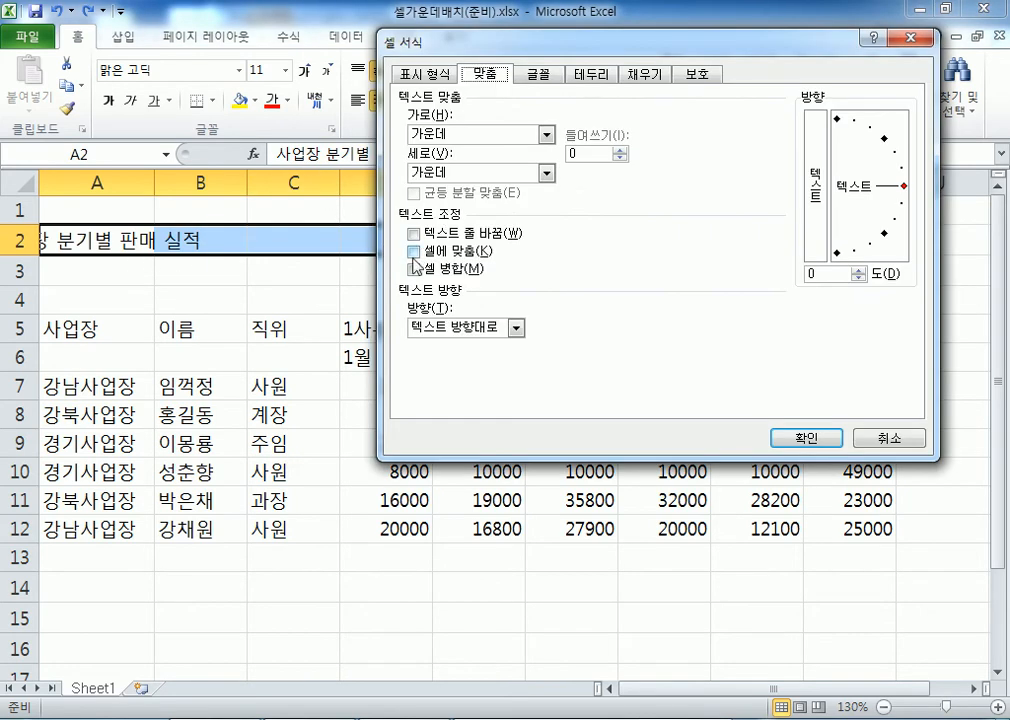
# Apply Center Across Selection to A2:I2 and confirm the title still lives in A2
pyautogui.click(444, 133)
pyautogui.click(445, 222)
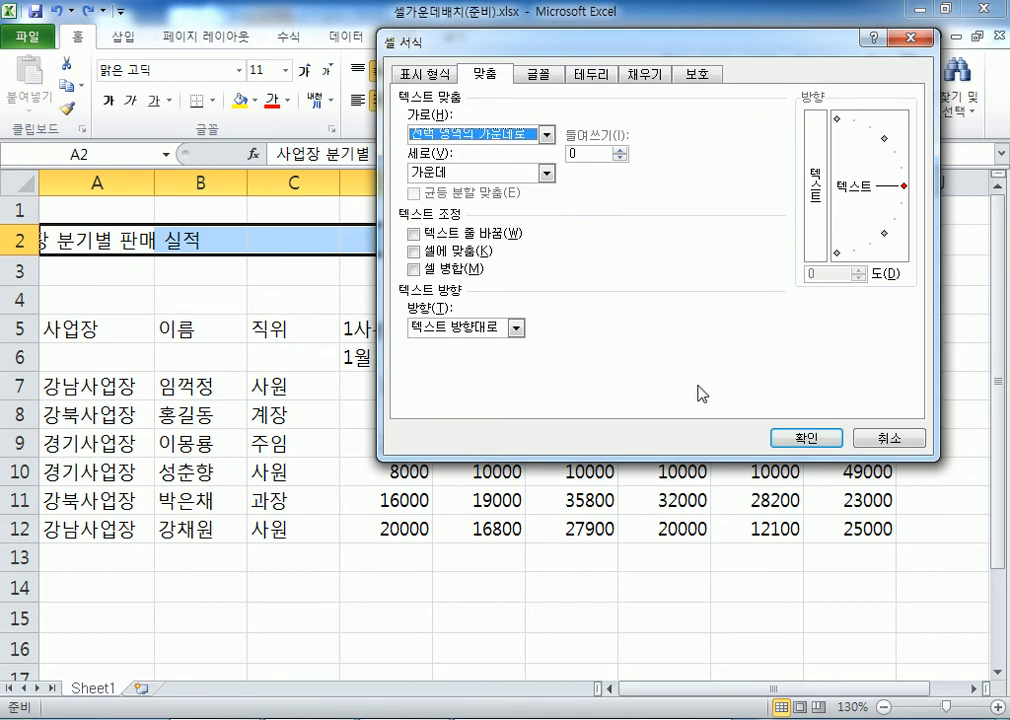
pyautogui.click(790, 440)
pyautogui.click(145, 240)
pyautogui.click(344, 241)
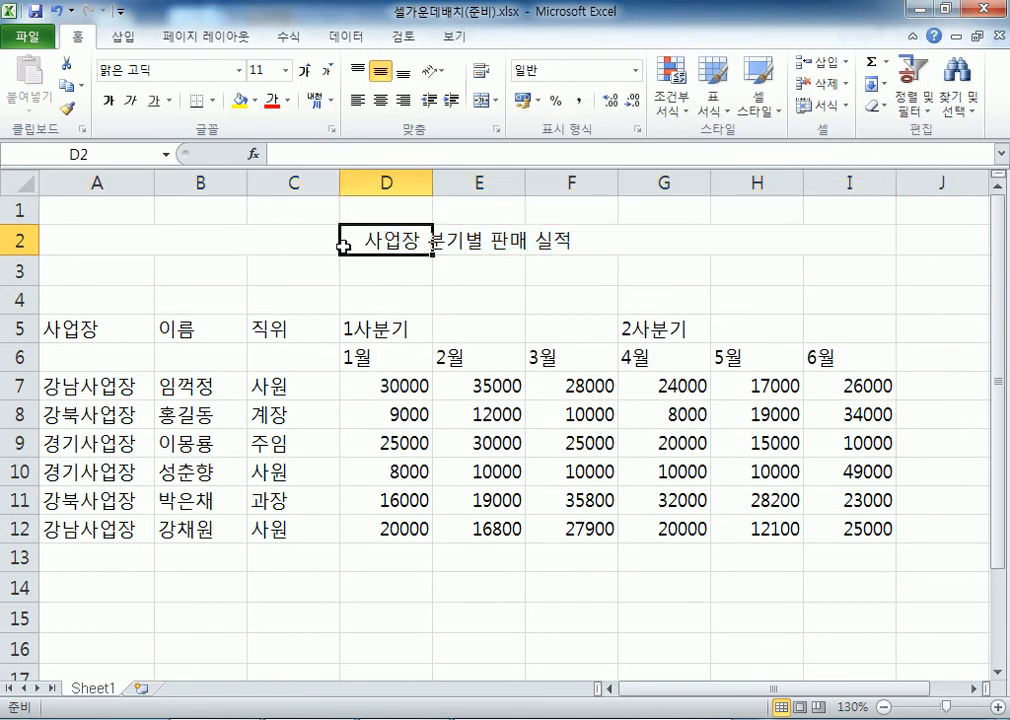
pyautogui.click(619, 245)
# Select ranges around the title, then select D5:F5 under 1사분기
pyautogui.moveTo(808, 244); pyautogui.dragTo(130, 242)
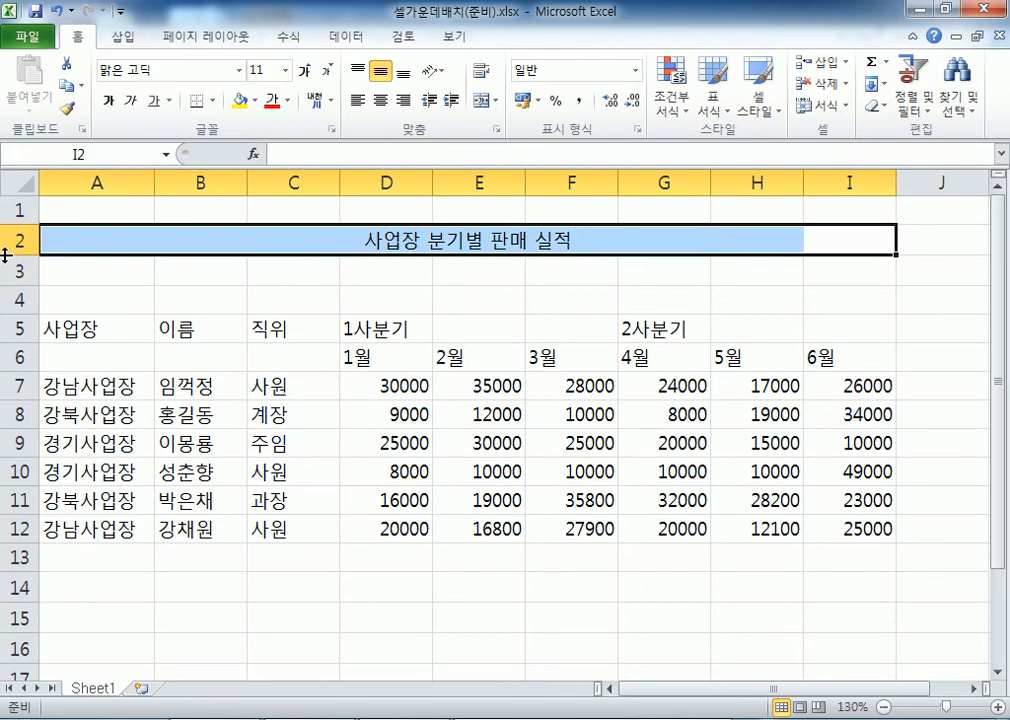
pyautogui.moveTo(126, 244); pyautogui.dragTo(200, 414)
pyautogui.moveTo(293, 241); pyautogui.dragTo(388, 424)
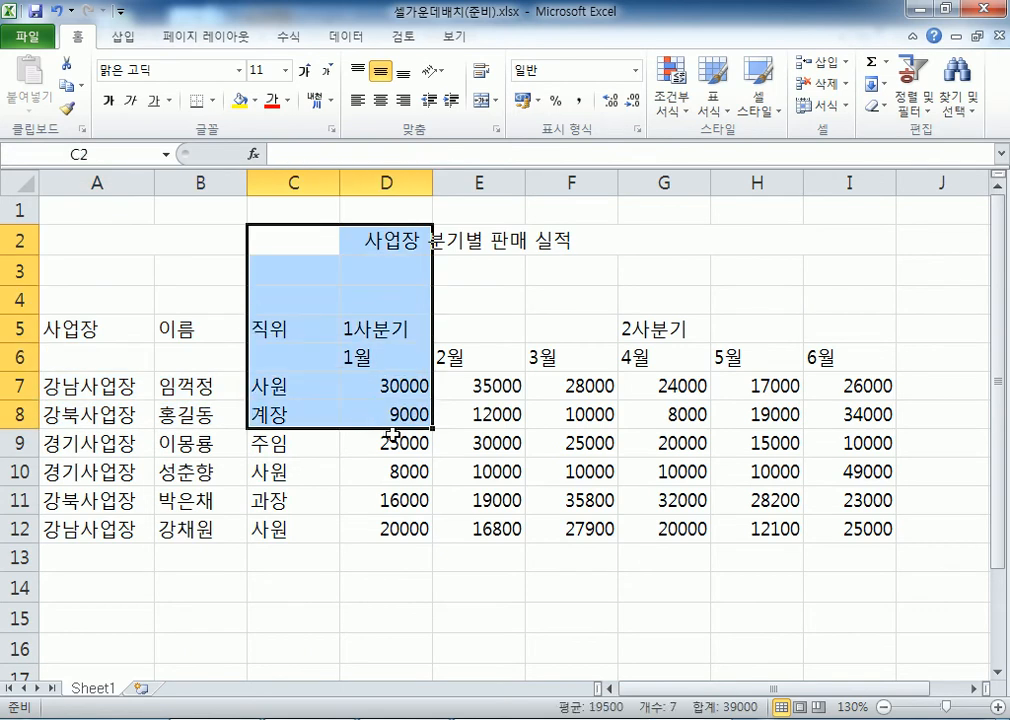
pyautogui.click(446, 327)
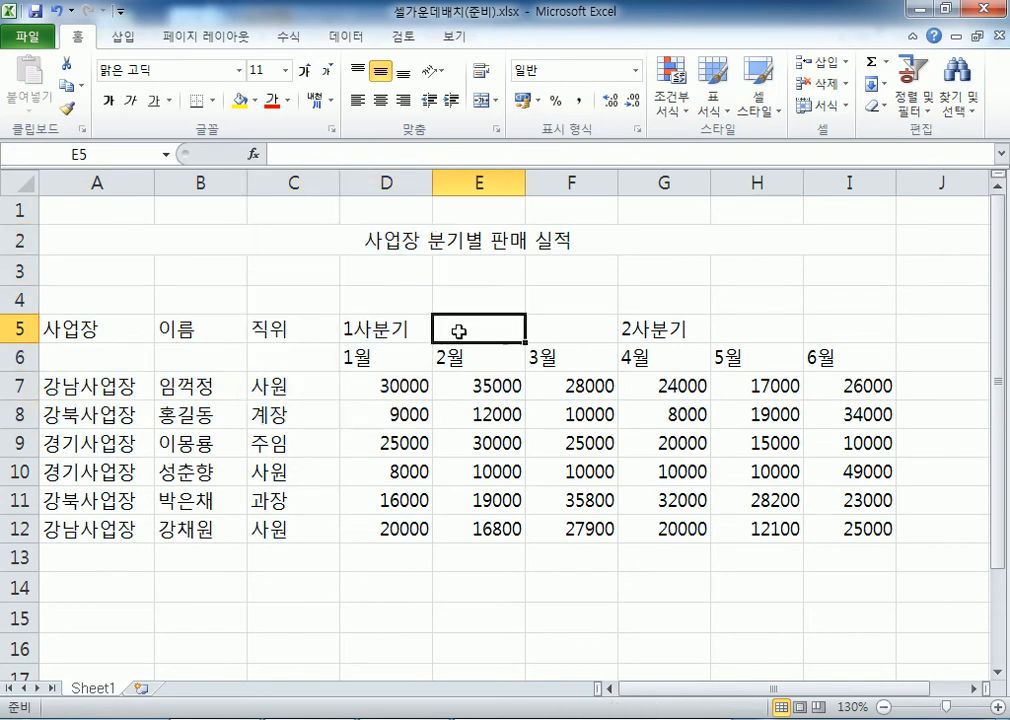
pyautogui.moveTo(397, 327); pyautogui.dragTo(557, 329)
pyautogui.moveTo(374, 329); pyautogui.dragTo(557, 330)
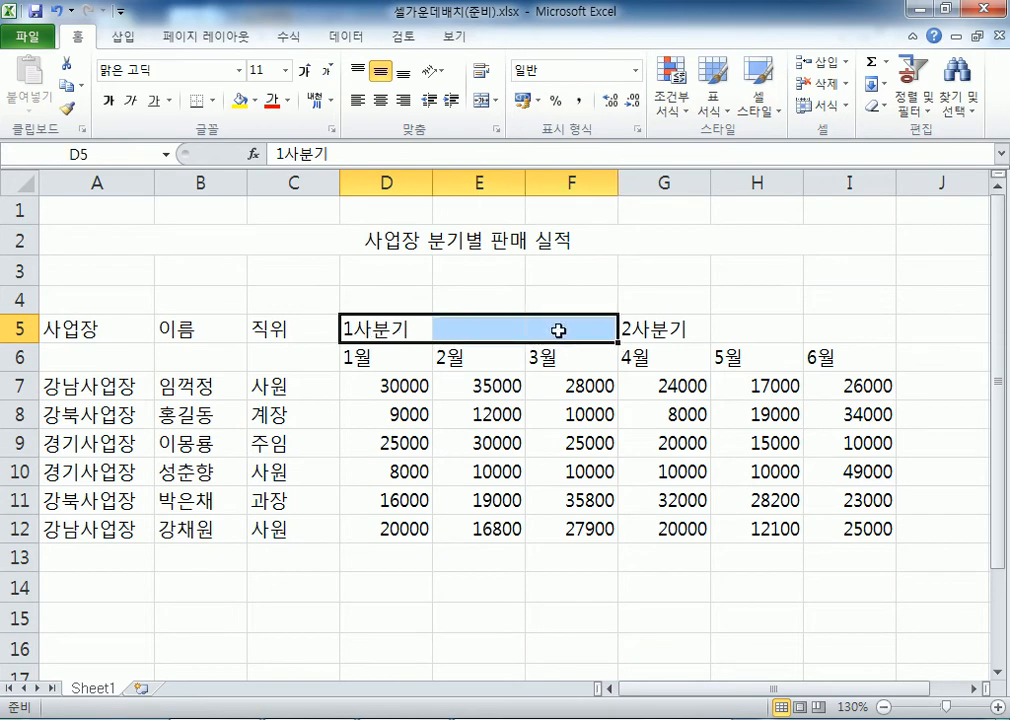
# Give D5:F5 Center Across Selection so 1사분기 is centred without merging
pyautogui.click(495, 129)
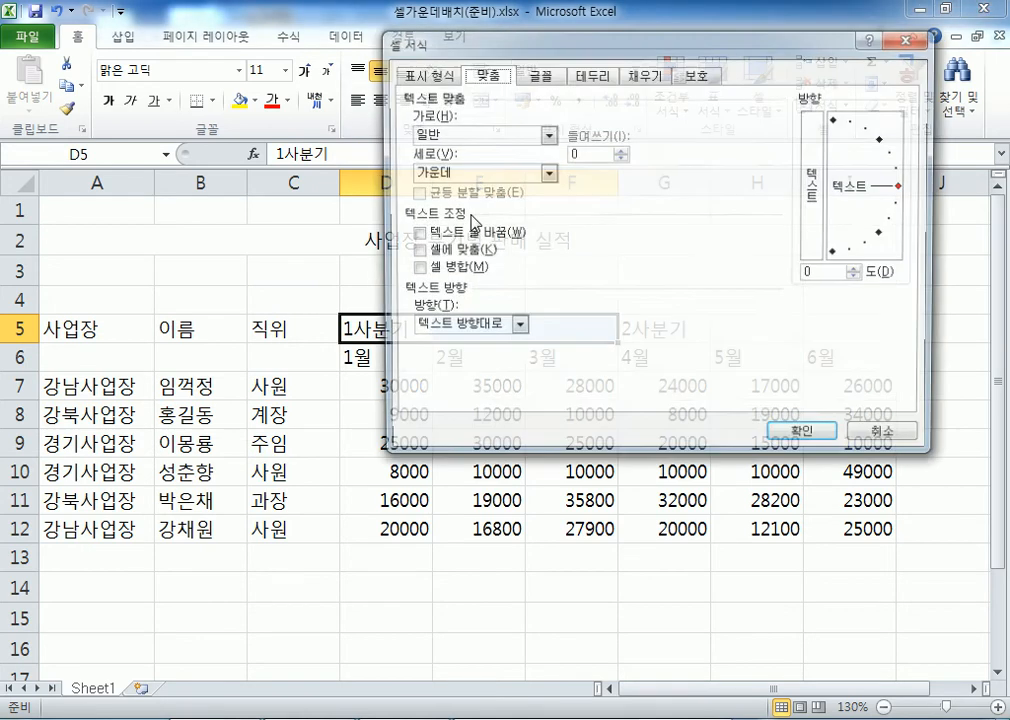
pyautogui.click(470, 134)
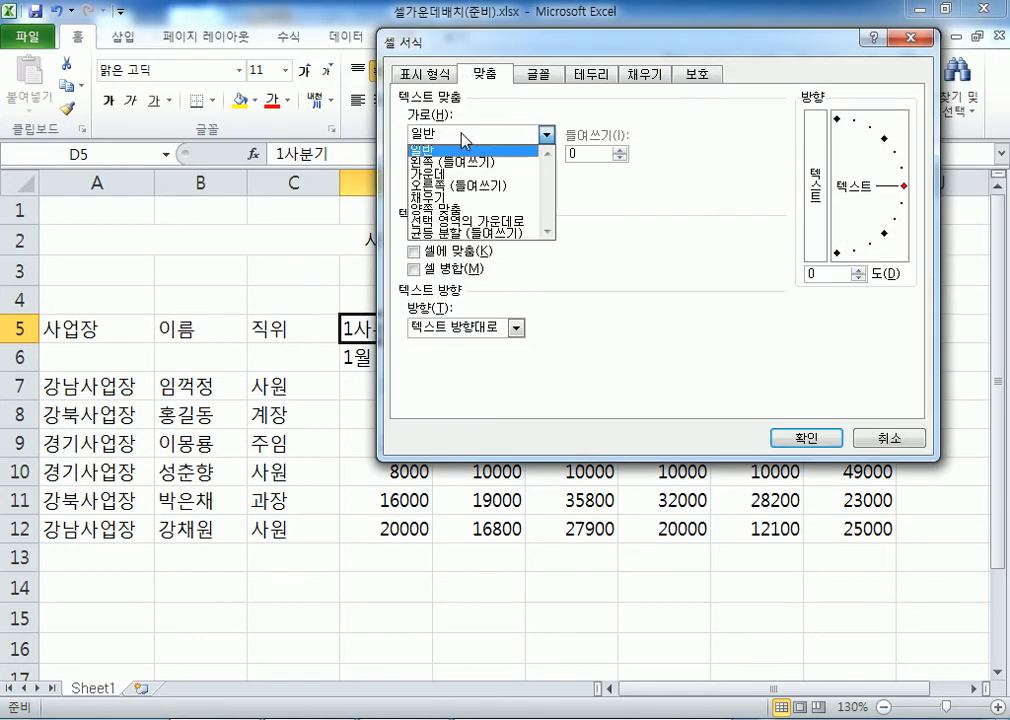
pyautogui.click(450, 224)
pyautogui.moveTo(505, 50); pyautogui.dragTo(764, 28)
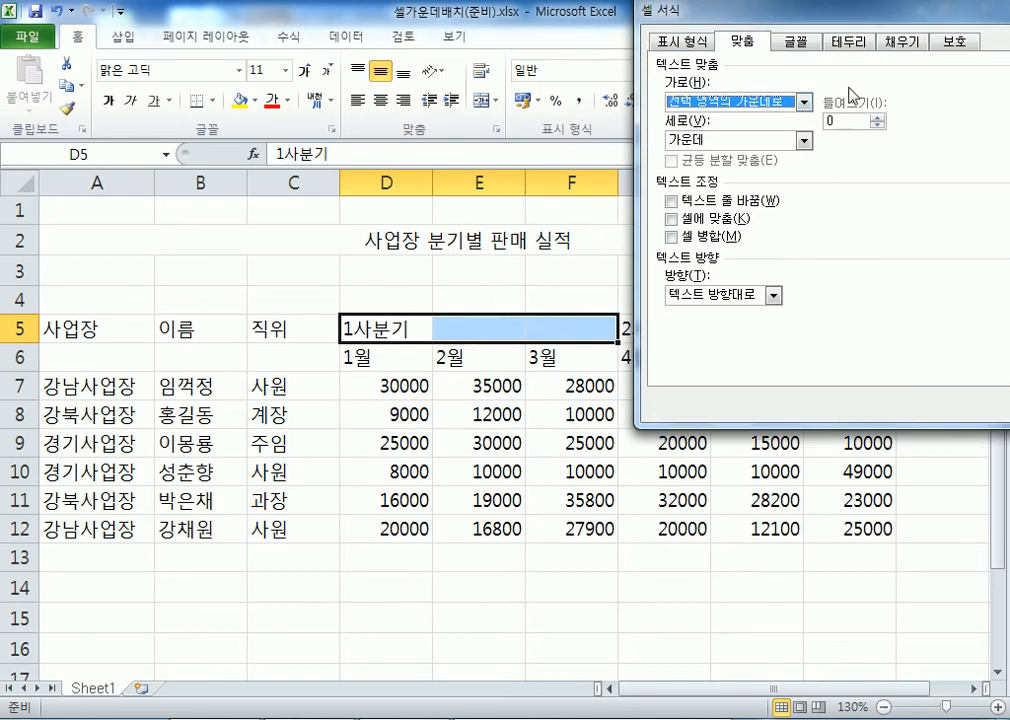
pyautogui.moveTo(835, 20); pyautogui.dragTo(722, 28)
pyautogui.click(944, 404)
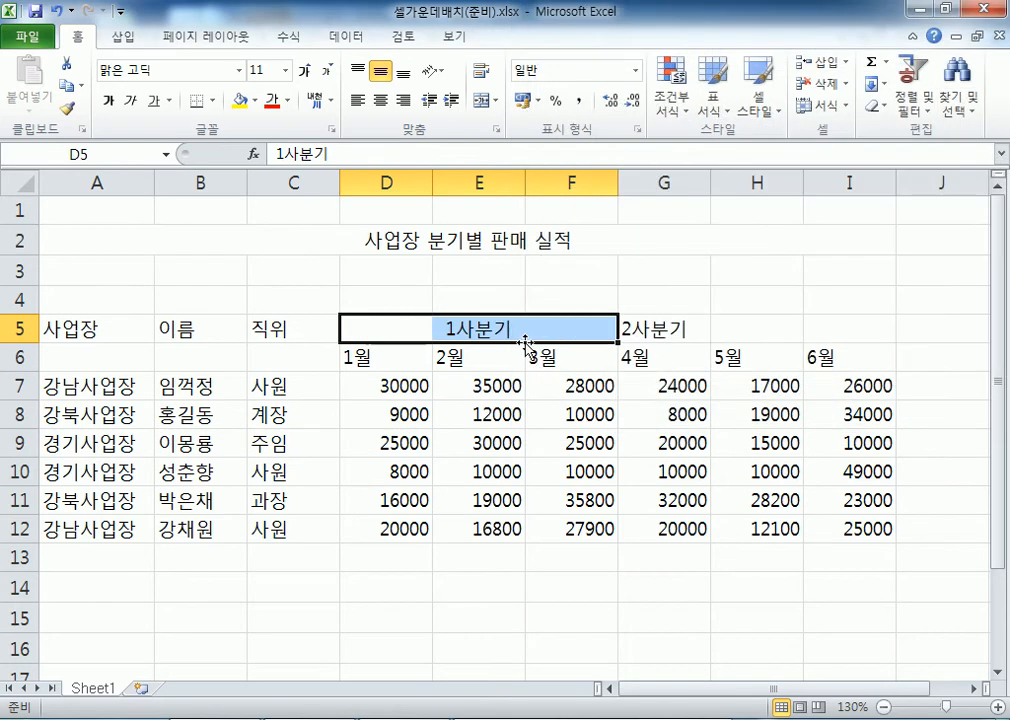
# Verify 1사분기 stays in D5 and the title in A2, then select the title row A2:H2
pyautogui.click(505, 330)
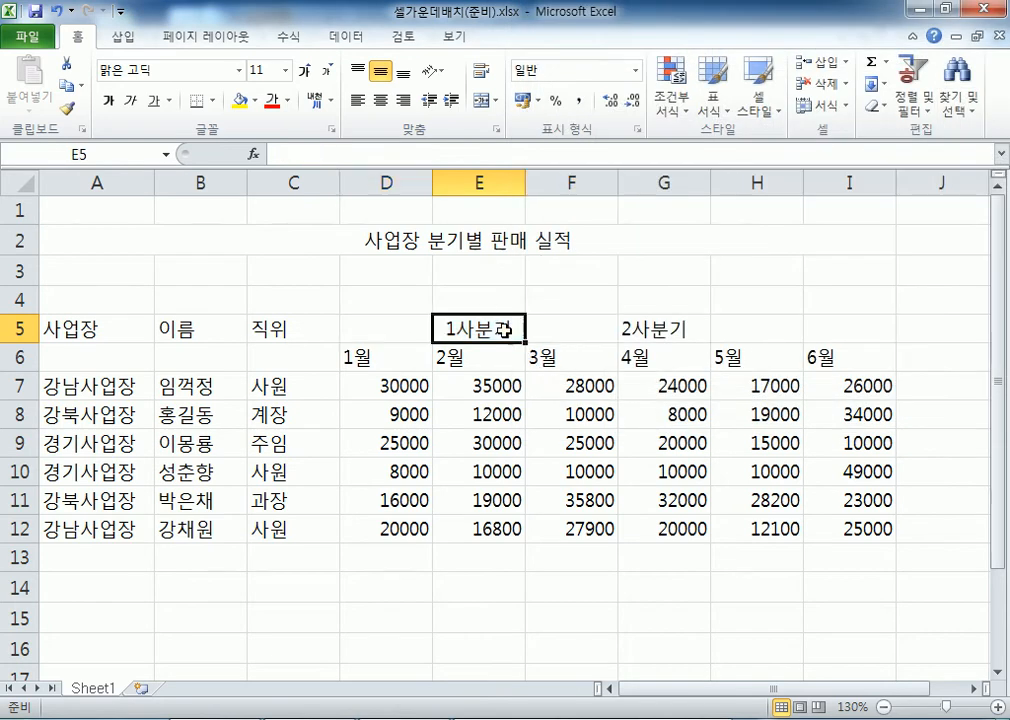
pyautogui.click(387, 329)
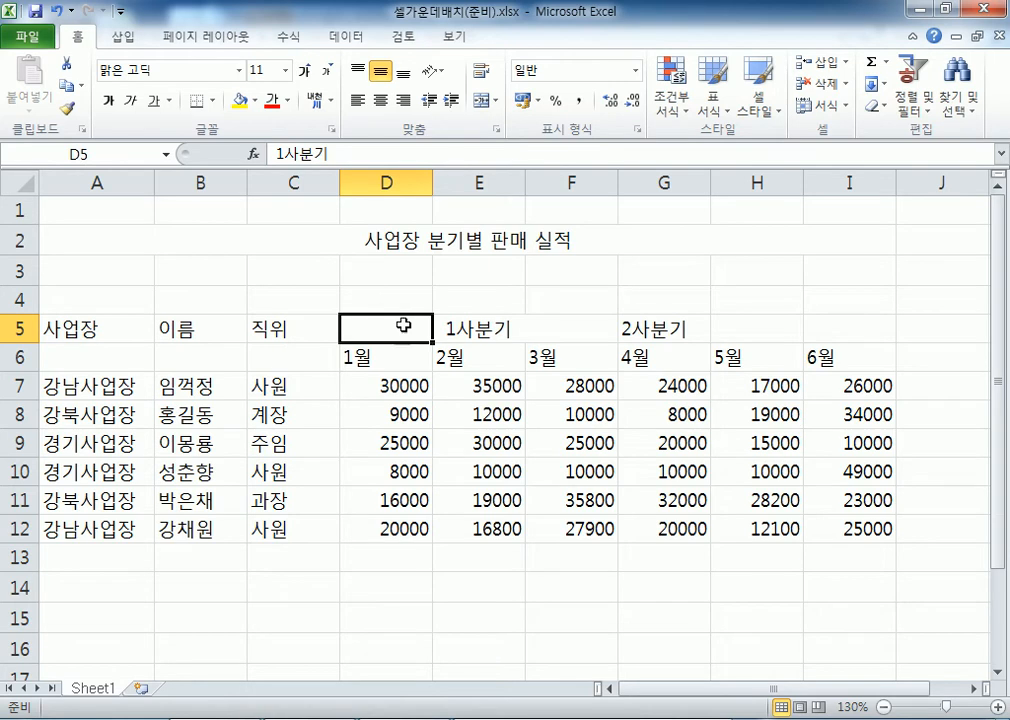
pyautogui.moveTo(406, 327); pyautogui.dragTo(553, 328)
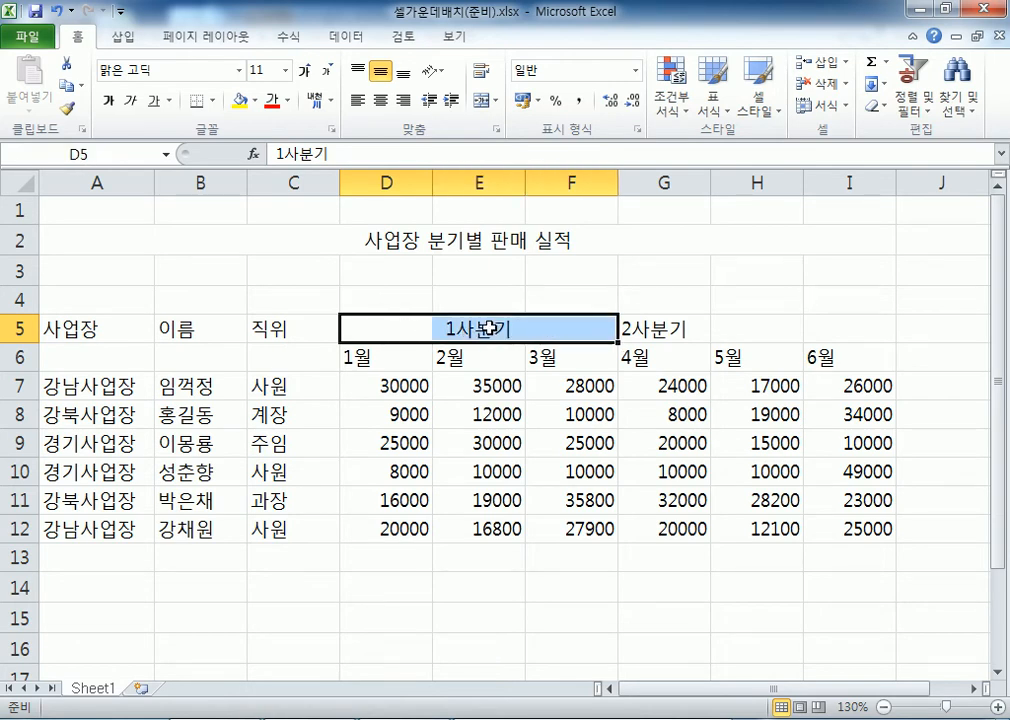
pyautogui.click(436, 243)
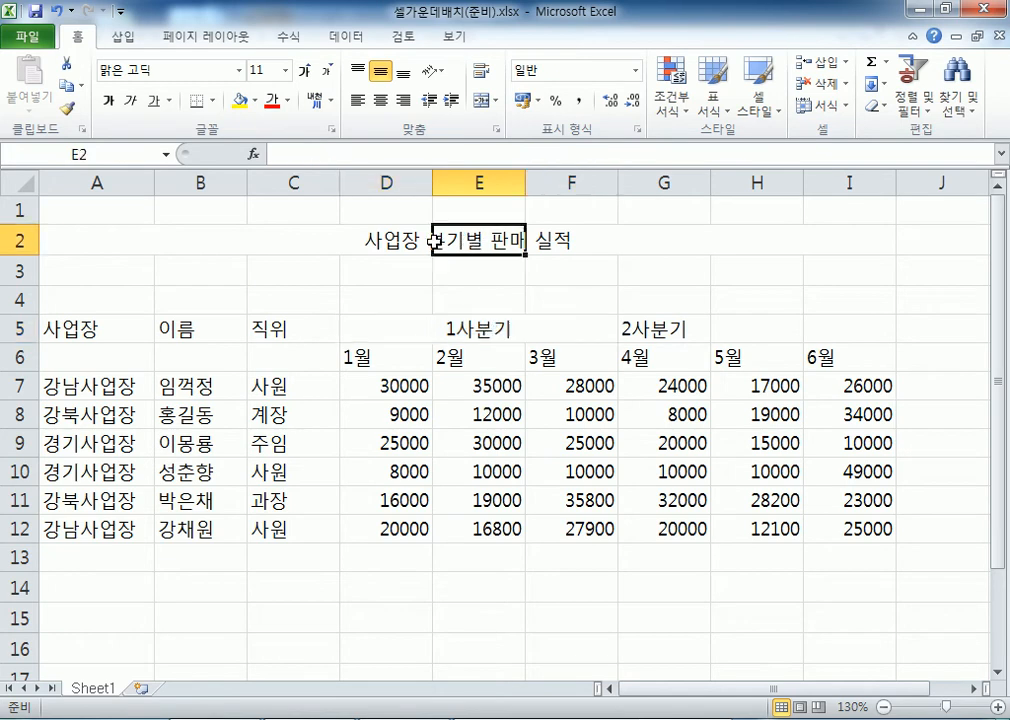
pyautogui.click(82, 246)
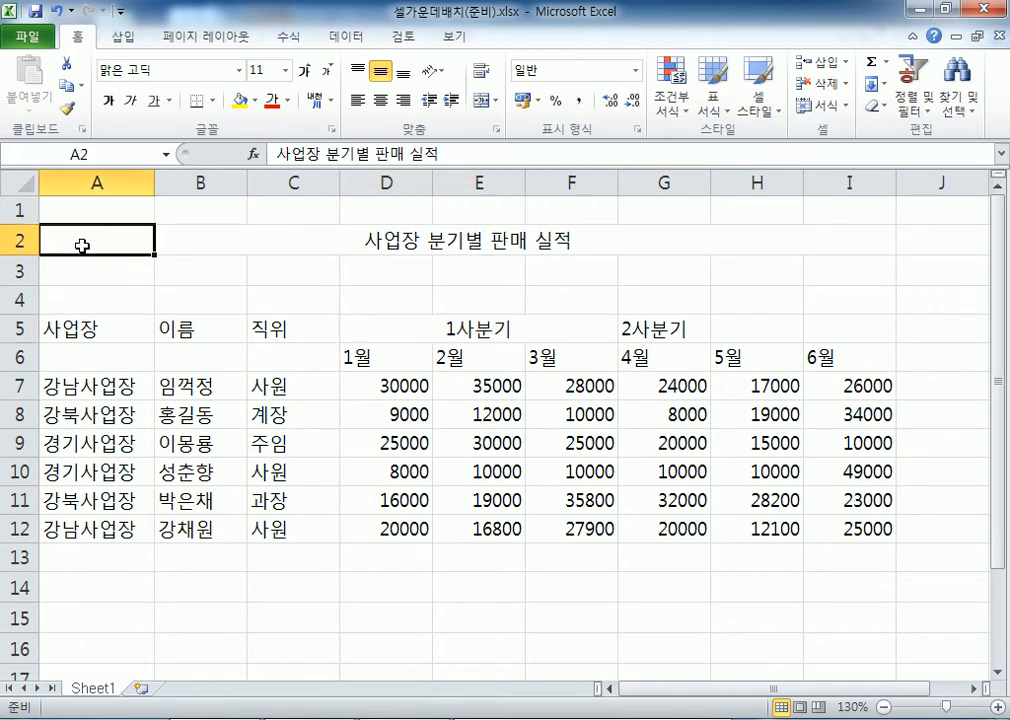
pyautogui.moveTo(82, 245); pyautogui.dragTo(828, 239)
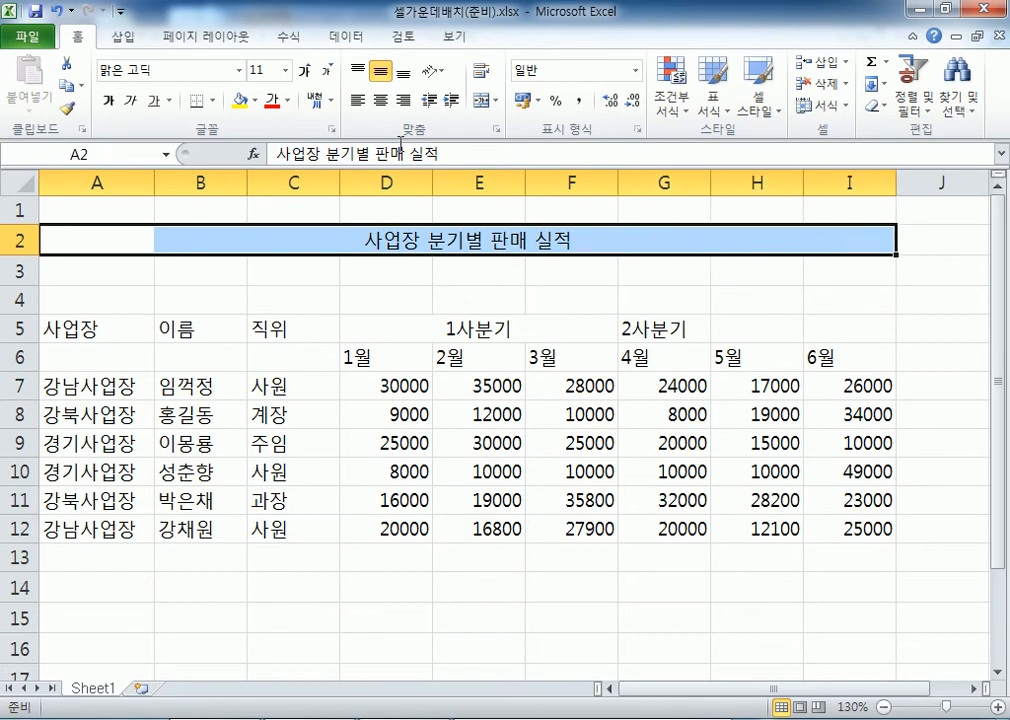
pyautogui.click(391, 239)
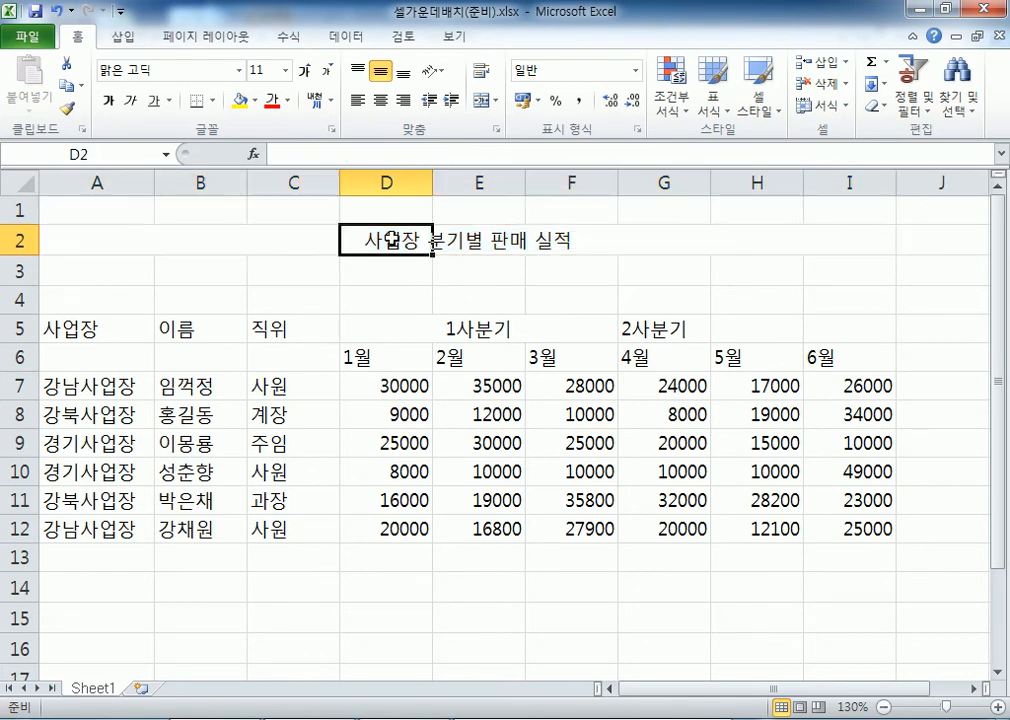
pyautogui.click(101, 239)
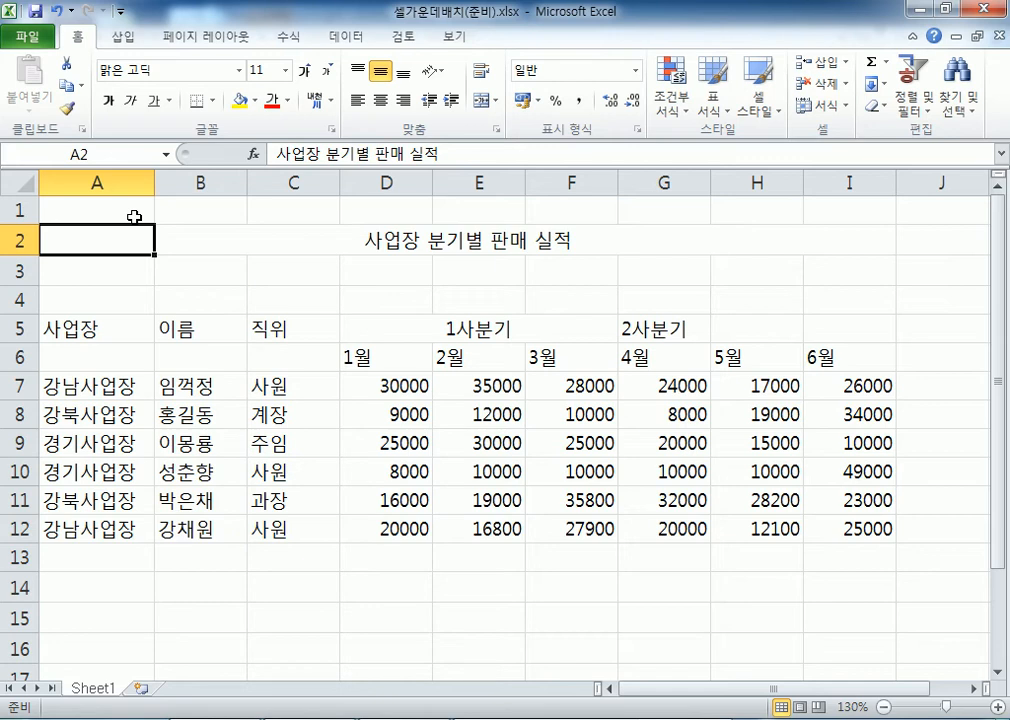
pyautogui.moveTo(652, 329); pyautogui.dragTo(836, 328)
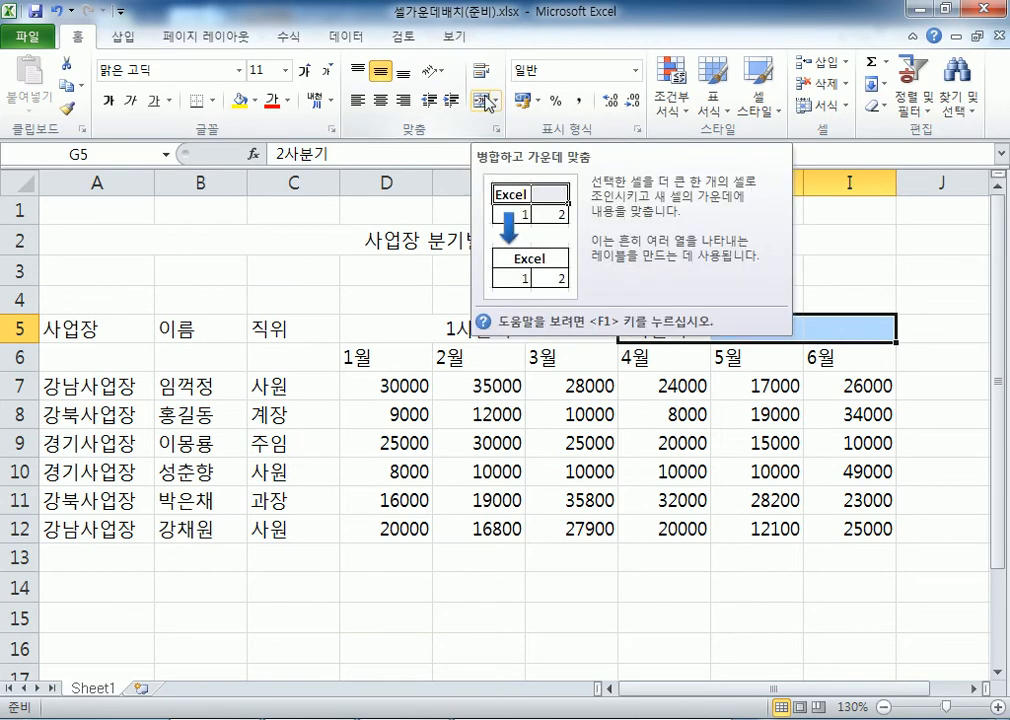
# Merge G5:I5 with 2사분기 centred in it
pyautogui.click(487, 103)
pyautogui.moveTo(412, 325); pyautogui.dragTo(559, 327)
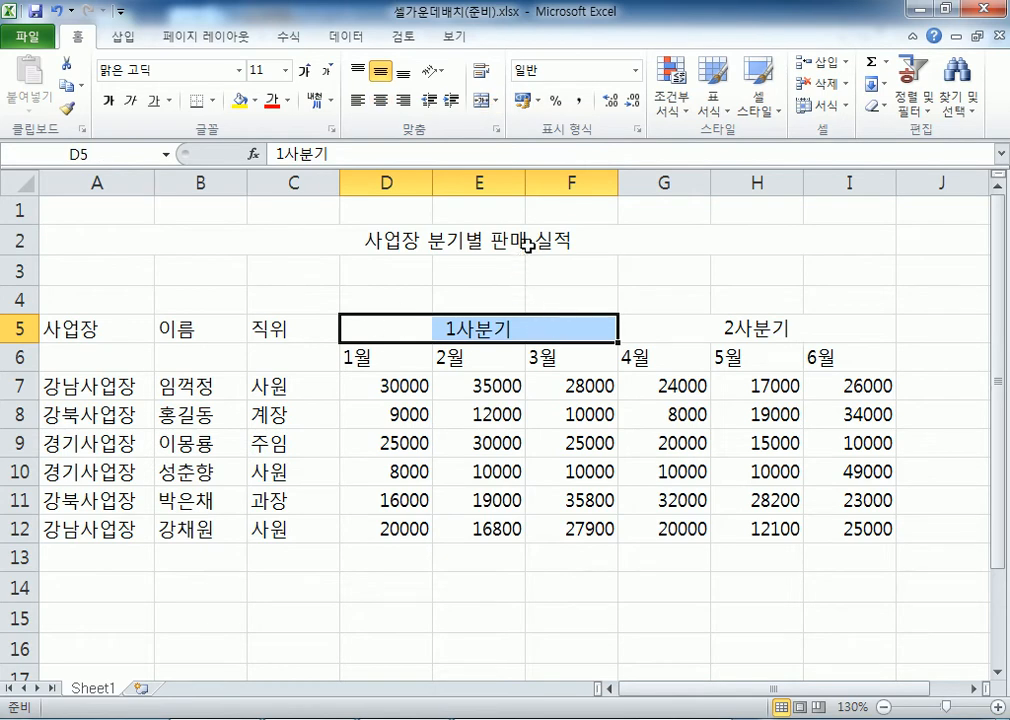
pyautogui.click(652, 469)
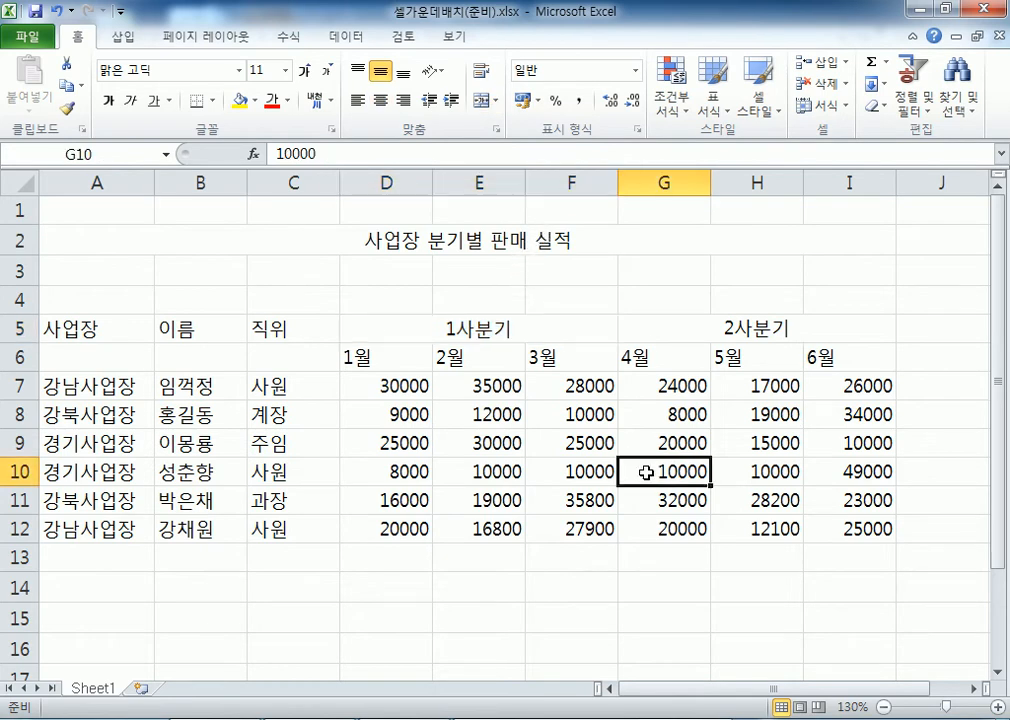
# Compare header cells D5–F5 with the merged G5:I5 cell and select the G5:I12 block
pyautogui.click(401, 327)
pyautogui.click(487, 327)
pyautogui.press('Right')
pyautogui.click(388, 329)
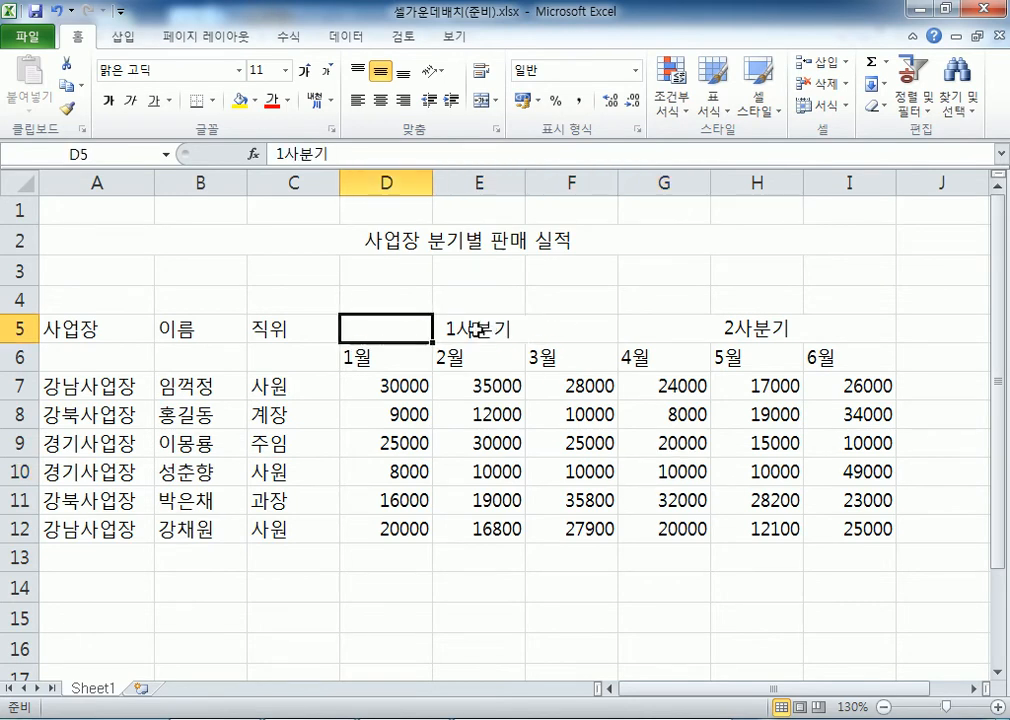
pyautogui.click(727, 332)
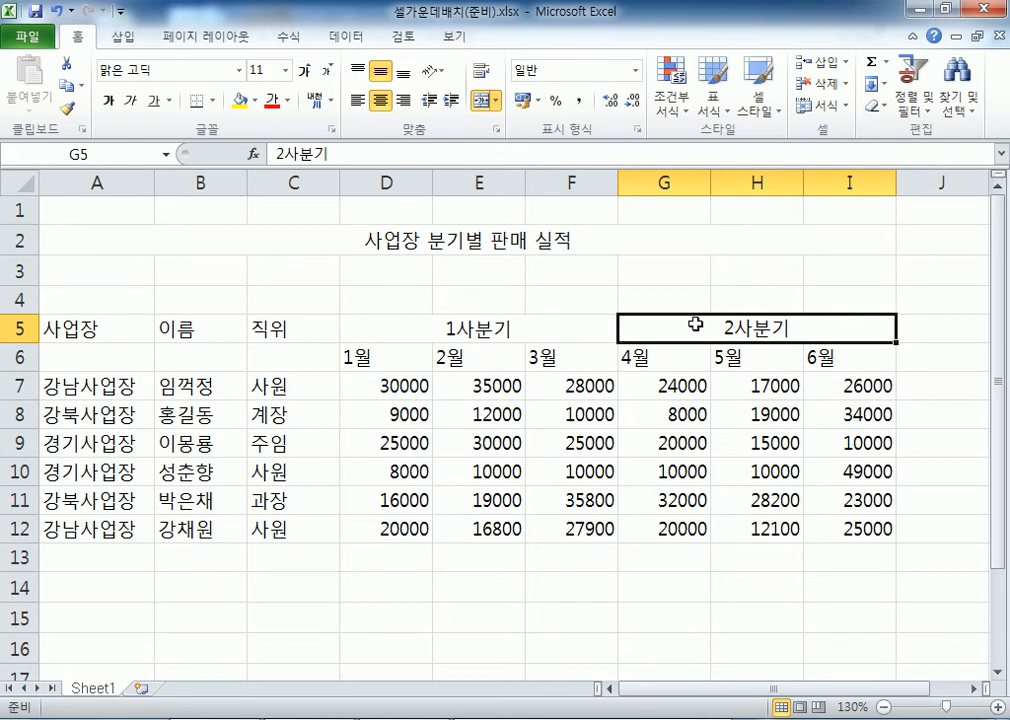
pyautogui.moveTo(672, 322); pyautogui.dragTo(755, 523)
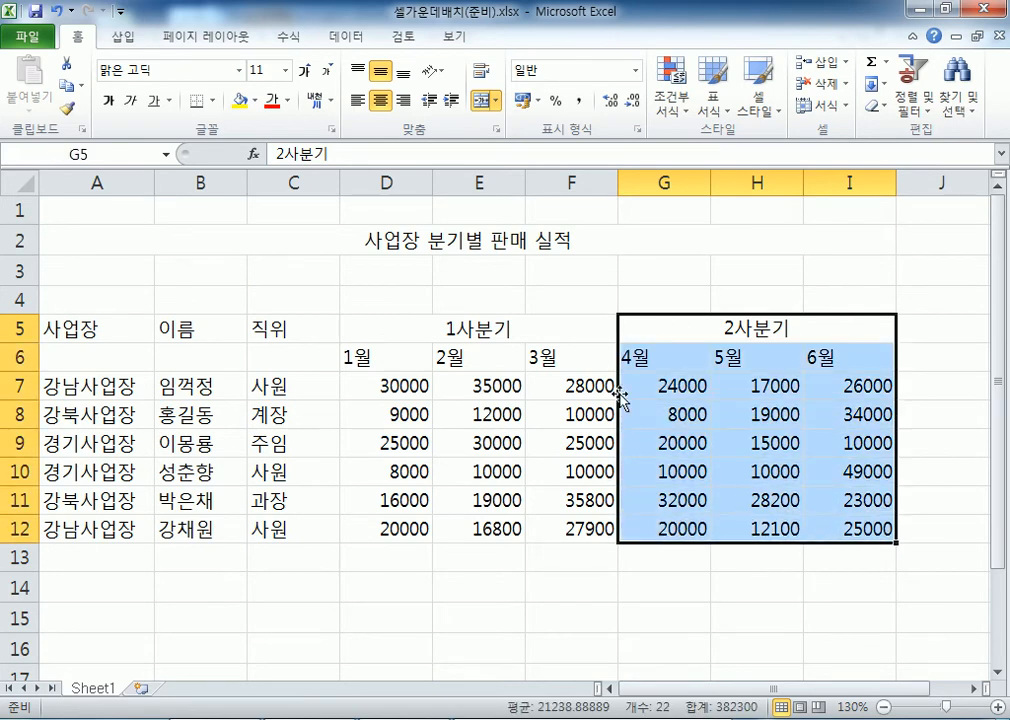
pyautogui.click(512, 327)
pyautogui.click(545, 332)
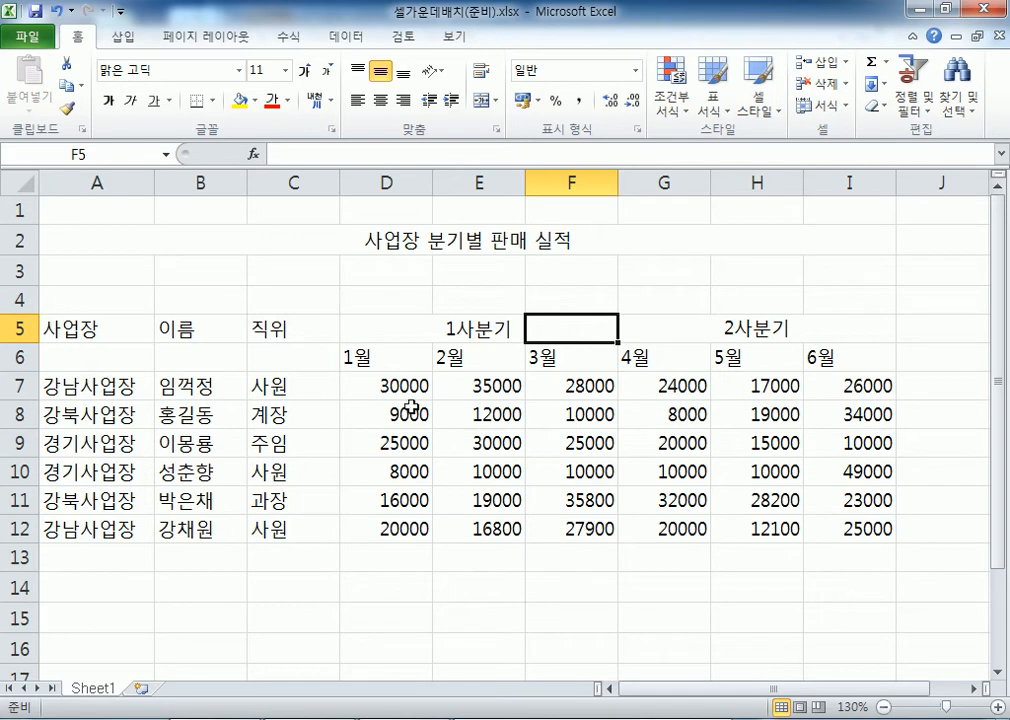
# Open the workbook 같은값입력(준비).xlsx from Chap01 > Section01
pyautogui.click(97, 299)
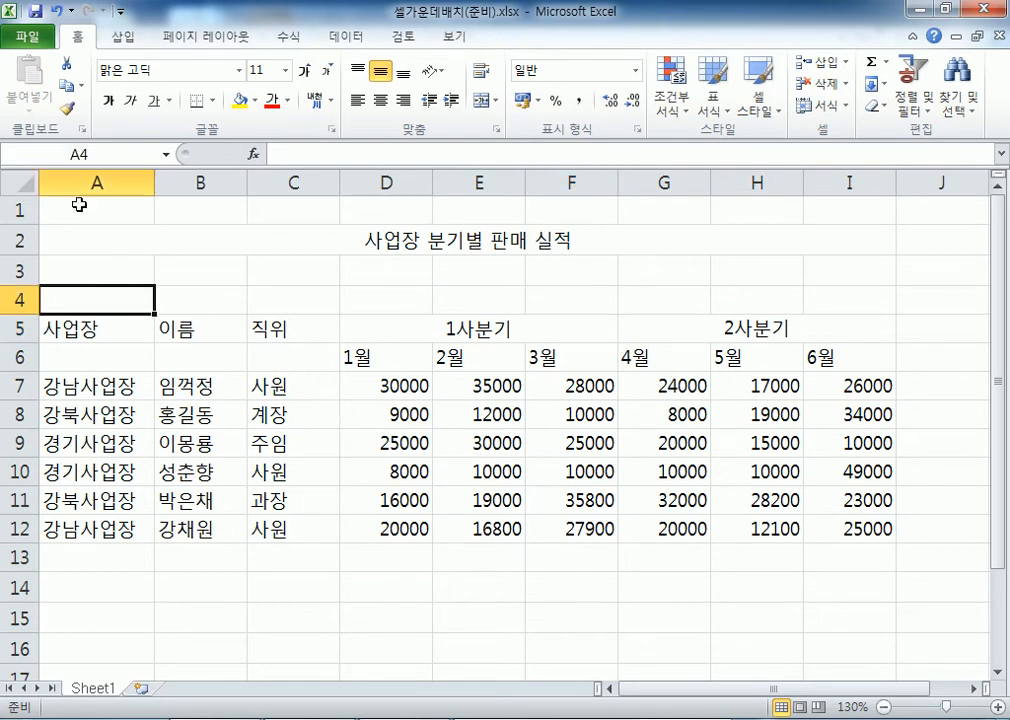
pyautogui.click(25, 40)
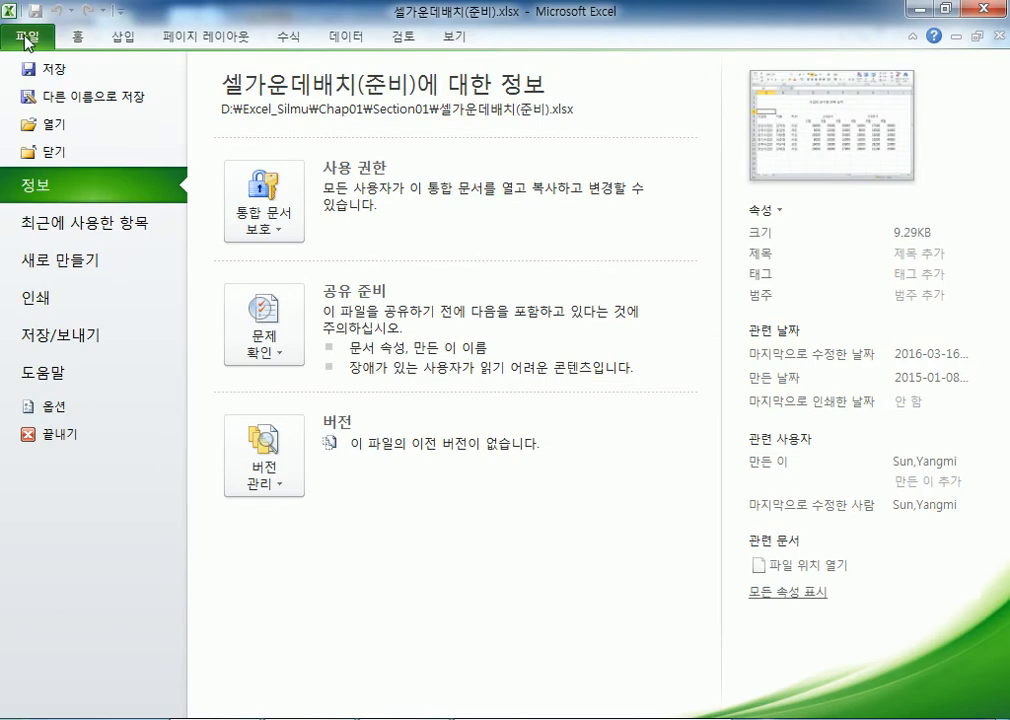
pyautogui.click(43, 126)
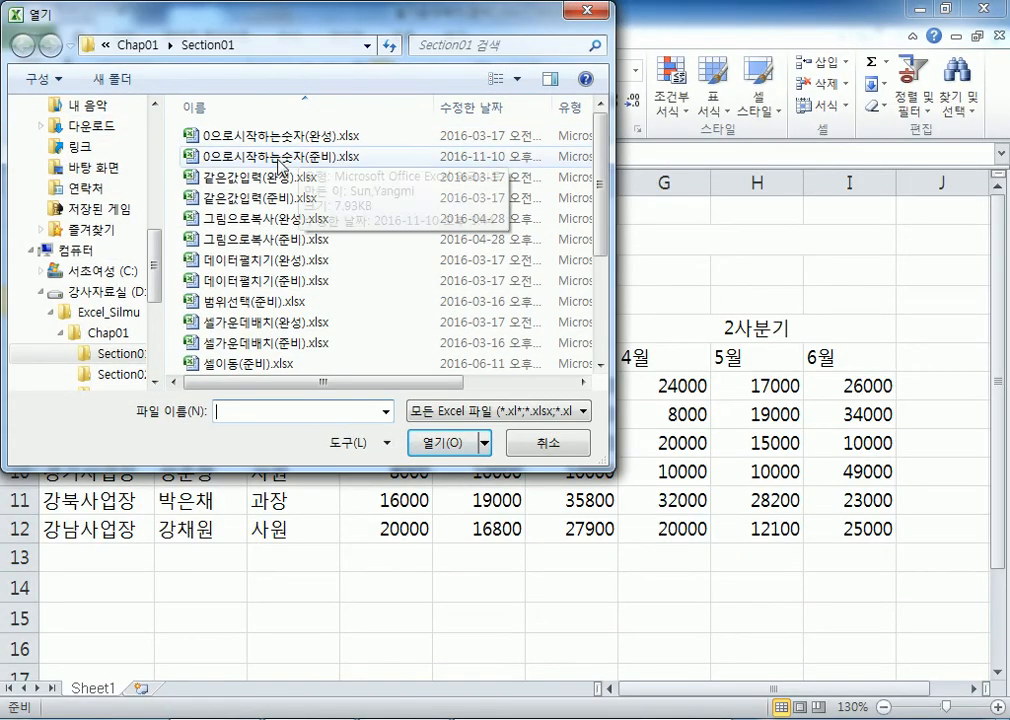
pyautogui.click(258, 202)
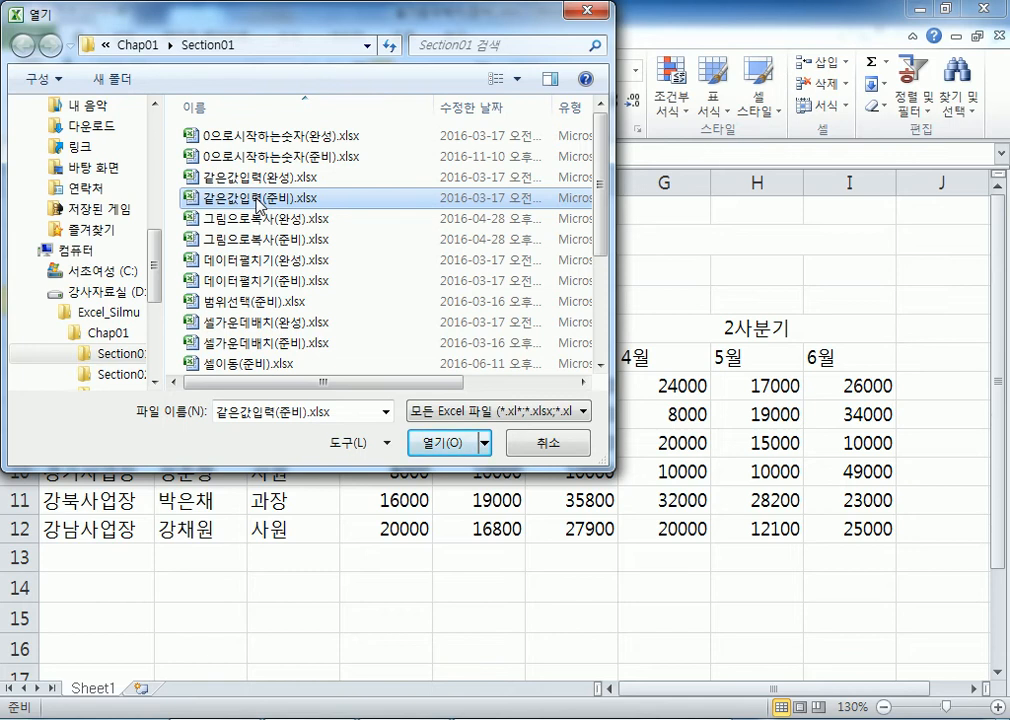
pyautogui.click(232, 216)
pyautogui.click(212, 199)
pyautogui.click(434, 444)
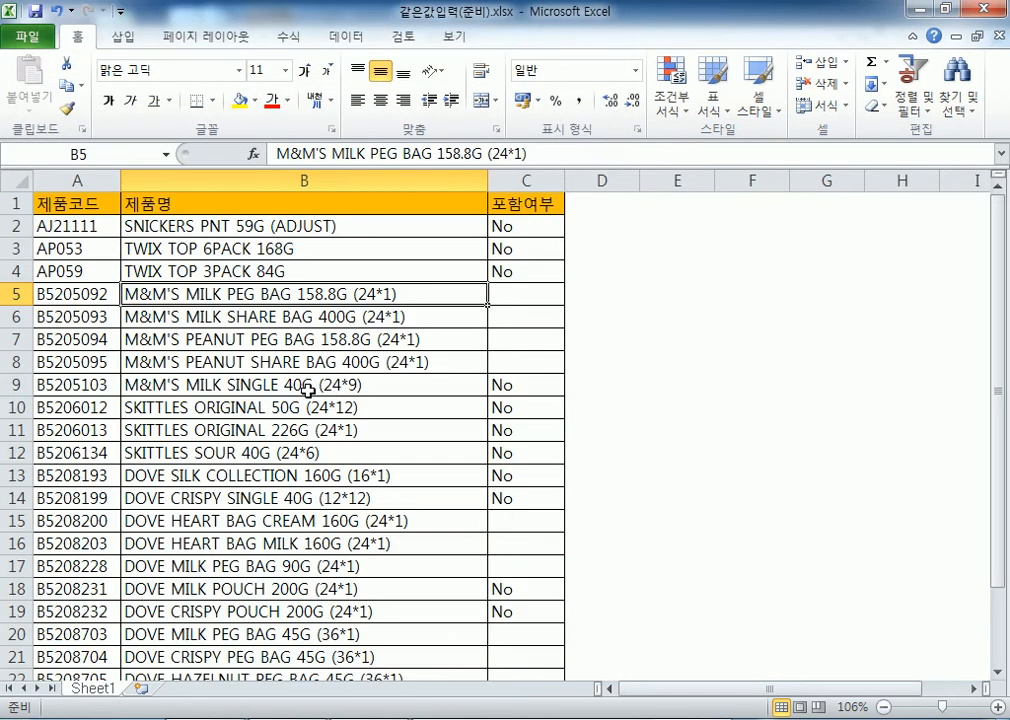
# Check the 포함여부 value in C2 and go to the first blank cell C5
pyautogui.click(530, 225)
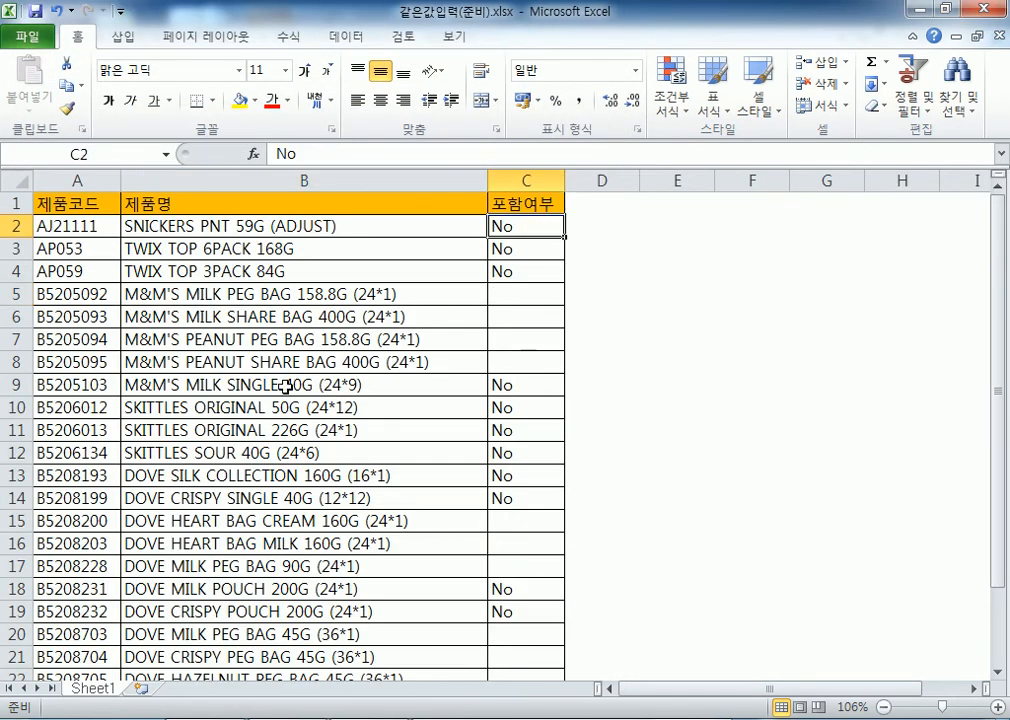
pyautogui.scroll(-6, 255, 385)
pyautogui.scroll(6, 252, 381)
pyautogui.click(512, 292)
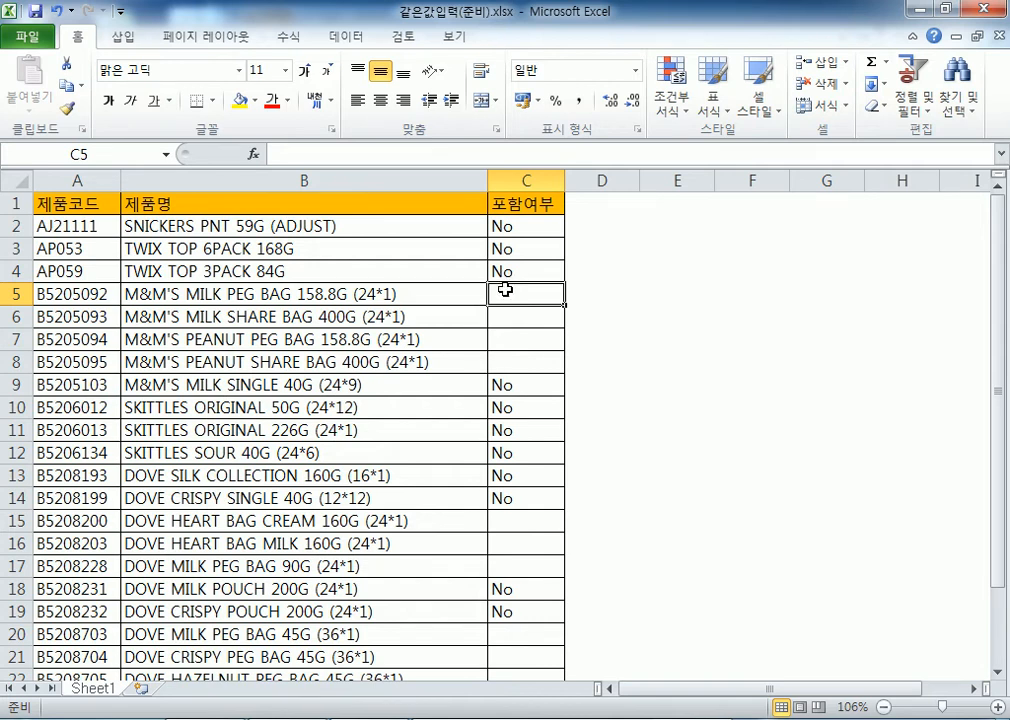
# Drag over the blank ranges C5:C8, C15:C17 and C20:C22, then switch to the Notepad notes
pyautogui.moveTo(505, 289); pyautogui.dragTo(516, 431)
pyautogui.scroll(-2, 520, 355)
pyautogui.moveTo(516, 505); pyautogui.dragTo(516, 544)
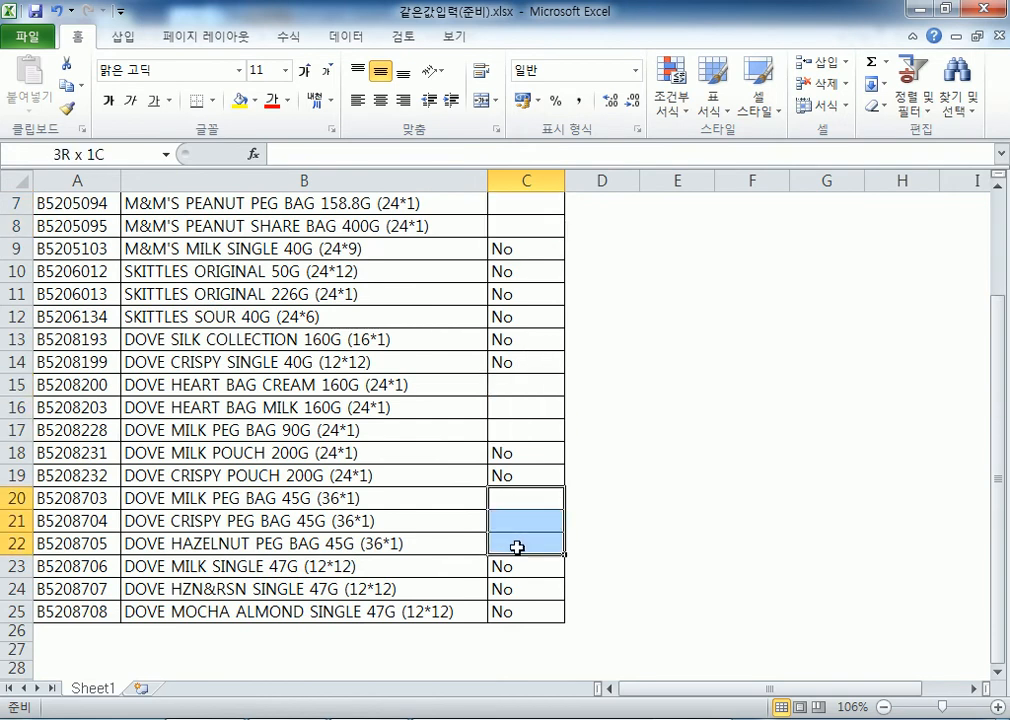
pyautogui.scroll(1, 536, 430)
pyautogui.scroll(2, 532, 380)
pyautogui.moveTo(527, 293); pyautogui.dragTo(524, 366)
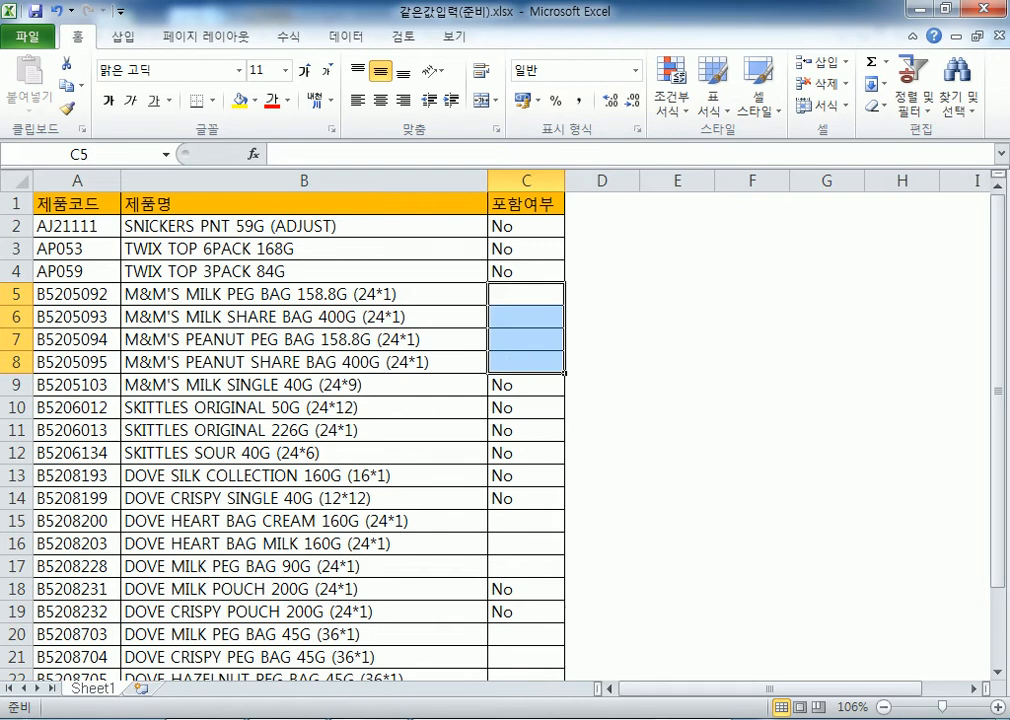
pyautogui.hotkey('alt', 'Tab')
pyautogui.scroll(-2, 493, 315)
# Add the note '셀이 20개 있다. 이곳에 같은 값을 입력하고자 한다.' and return to Excel
pyautogui.write('tpf')
pyautogui.press('BackSpace')
pyautogui.press('BackSpace')
pyautogui.press('BackSpace')
pyautogui.press('Hangul')
pyautogui.write('셀')
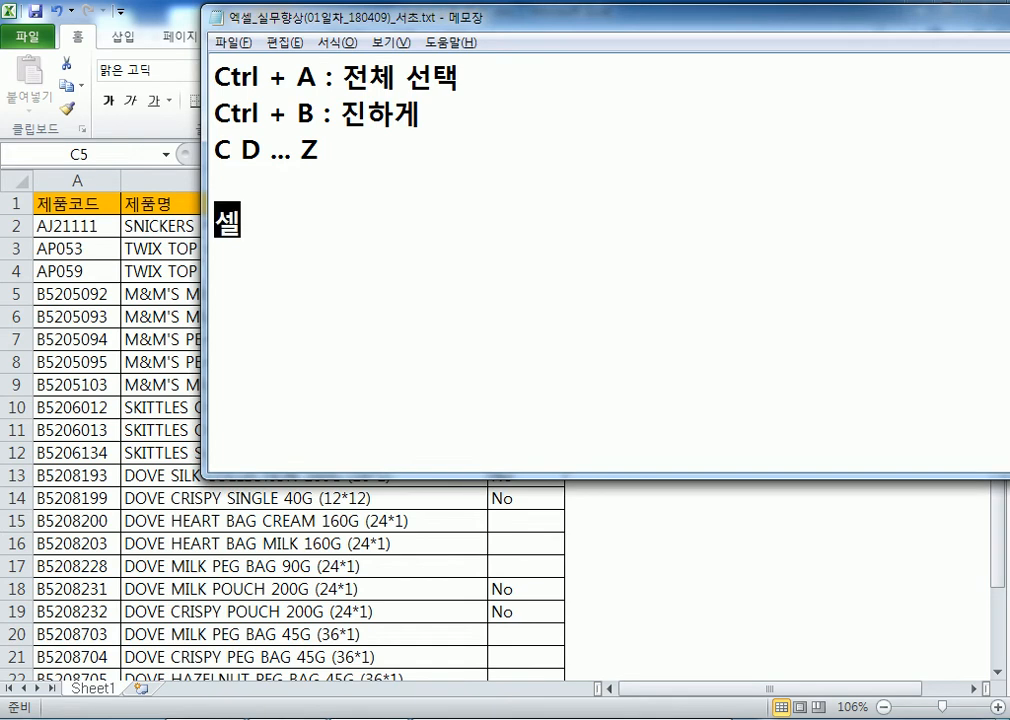
pyautogui.write('이 20개 있다.')
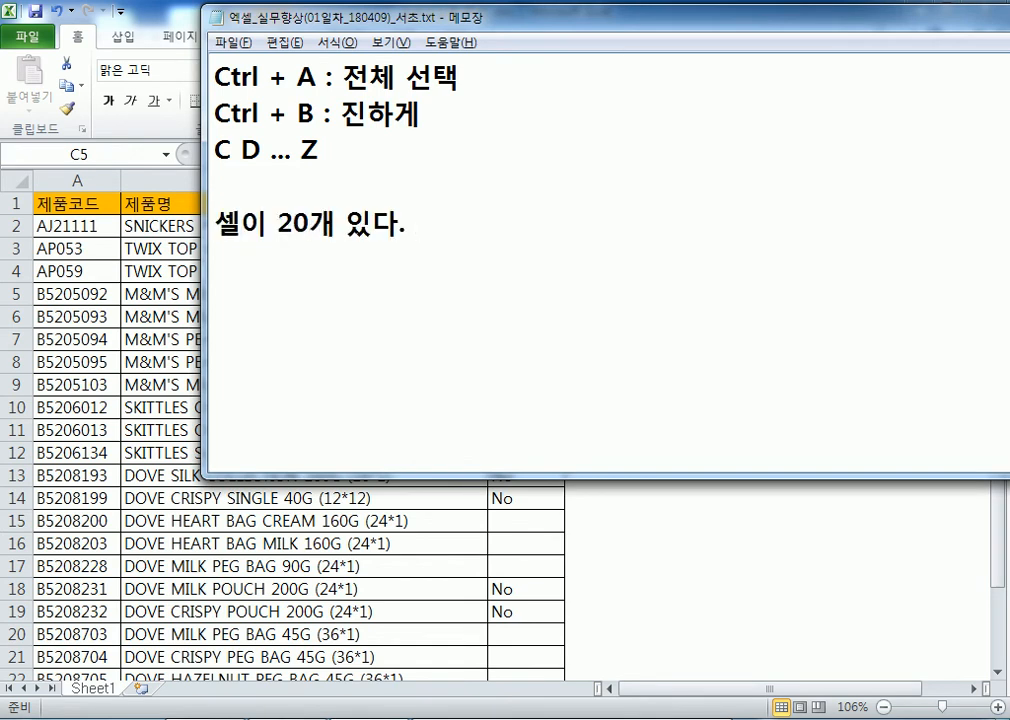
pyautogui.write(' 그')
pyautogui.press('BackSpace')
pyautogui.press('BackSpace')
pyautogui.write('이곳')
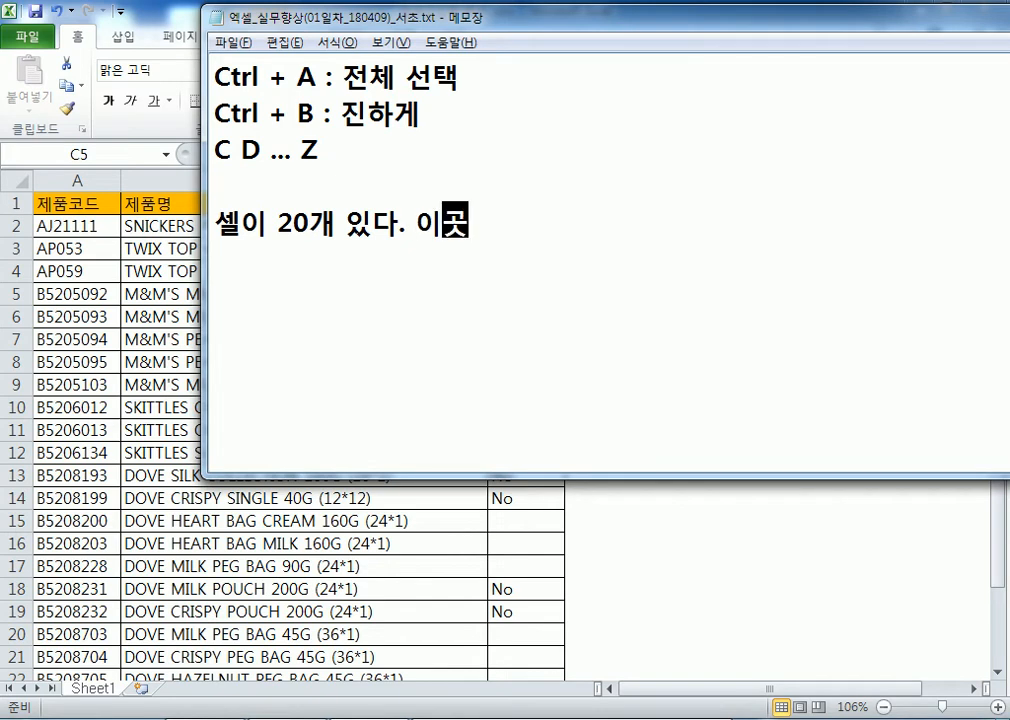
pyautogui.write('에 갈같은 값')
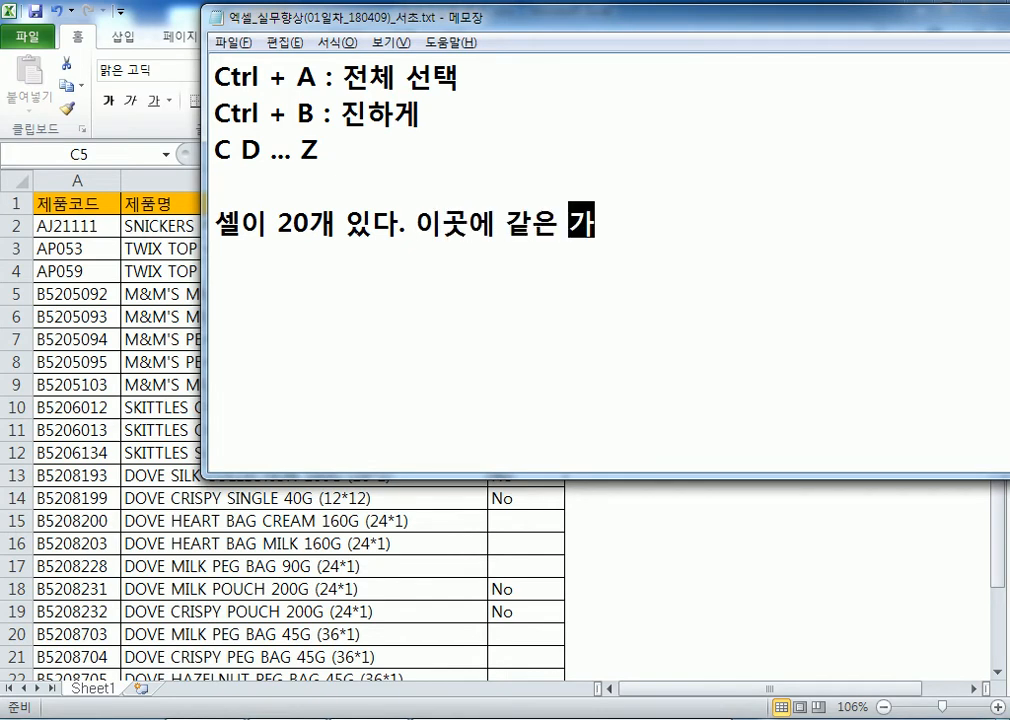
pyautogui.write('을 입력')
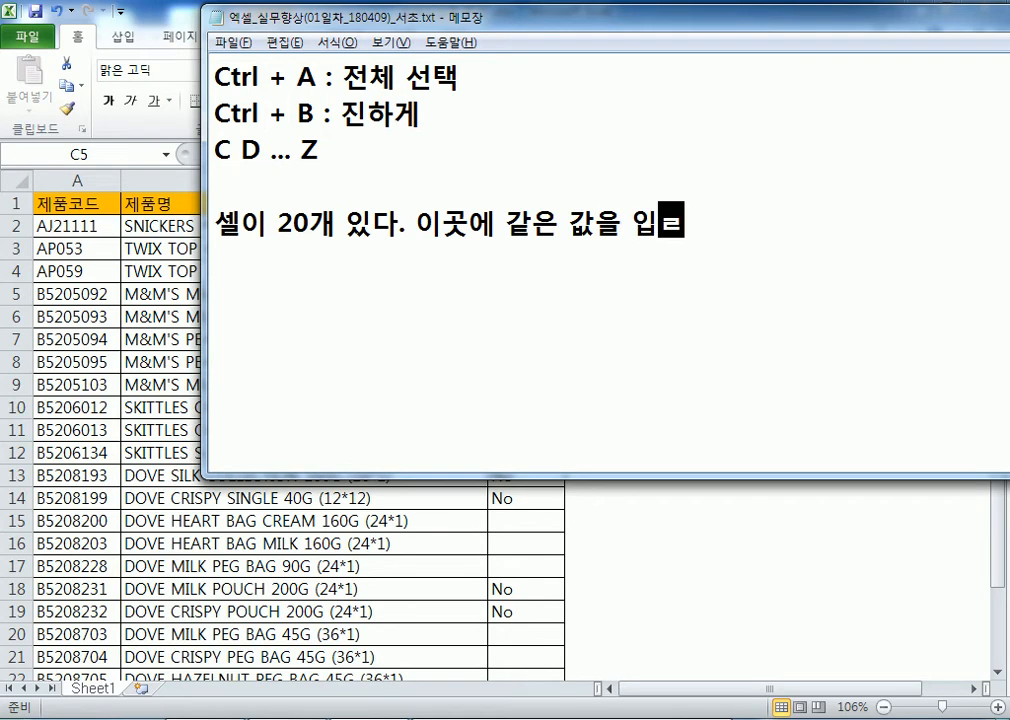
pyautogui.press('BackSpace')
pyautogui.press('BackSpace')
pyautogui.write('력하고자 한다.')
pyautogui.press('Return')
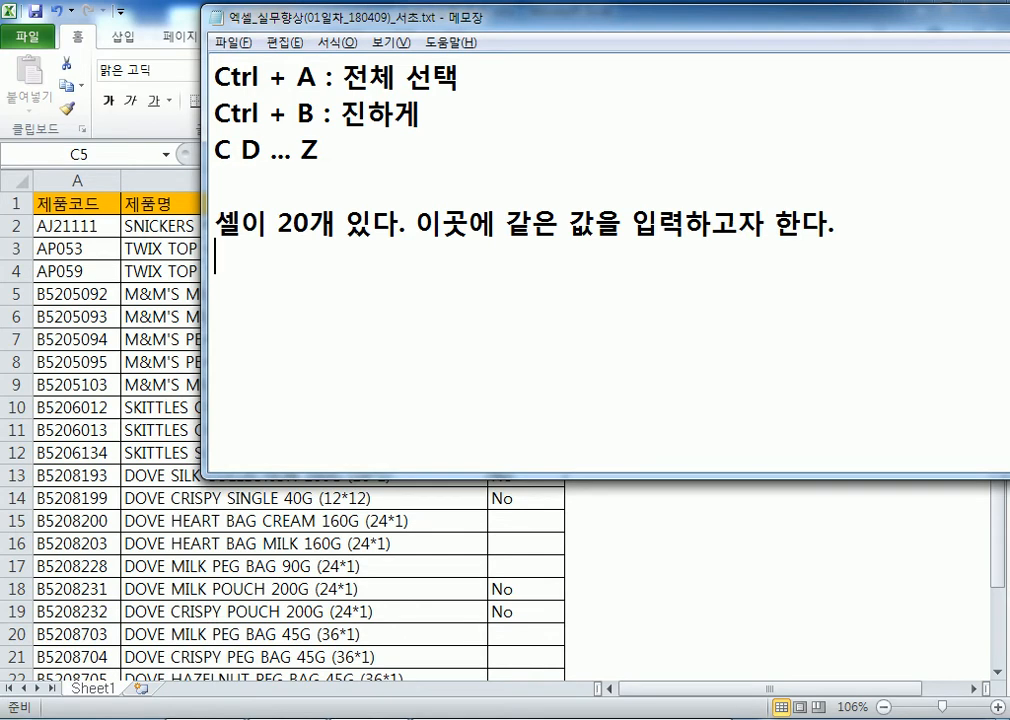
pyautogui.hotkey('alt', 'Tab')
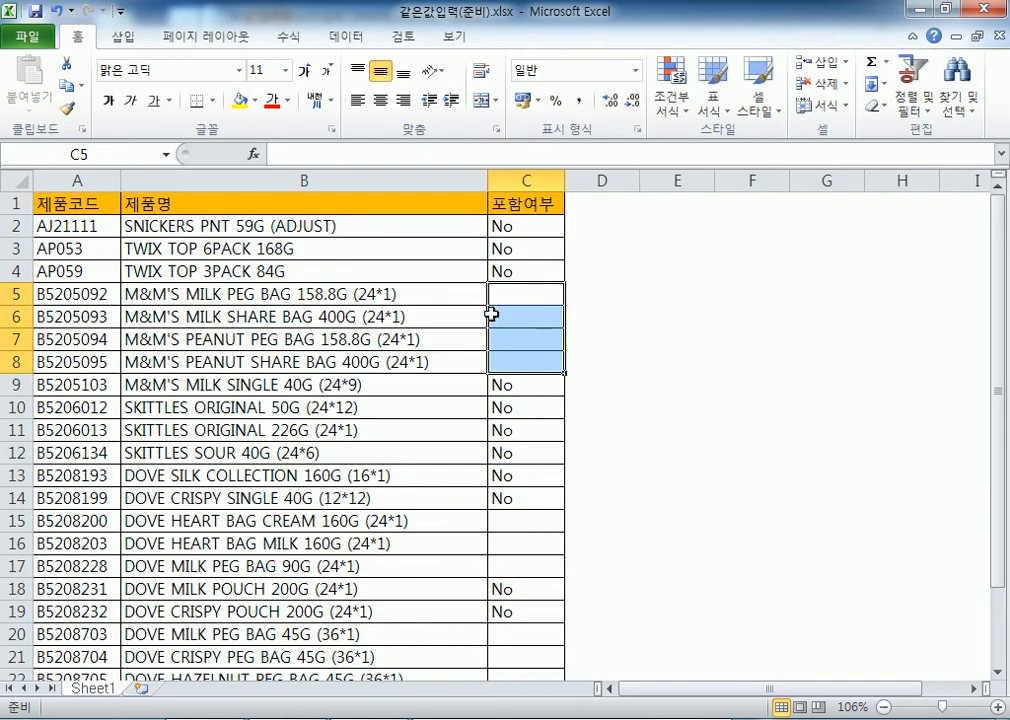
pyautogui.click(508, 290)
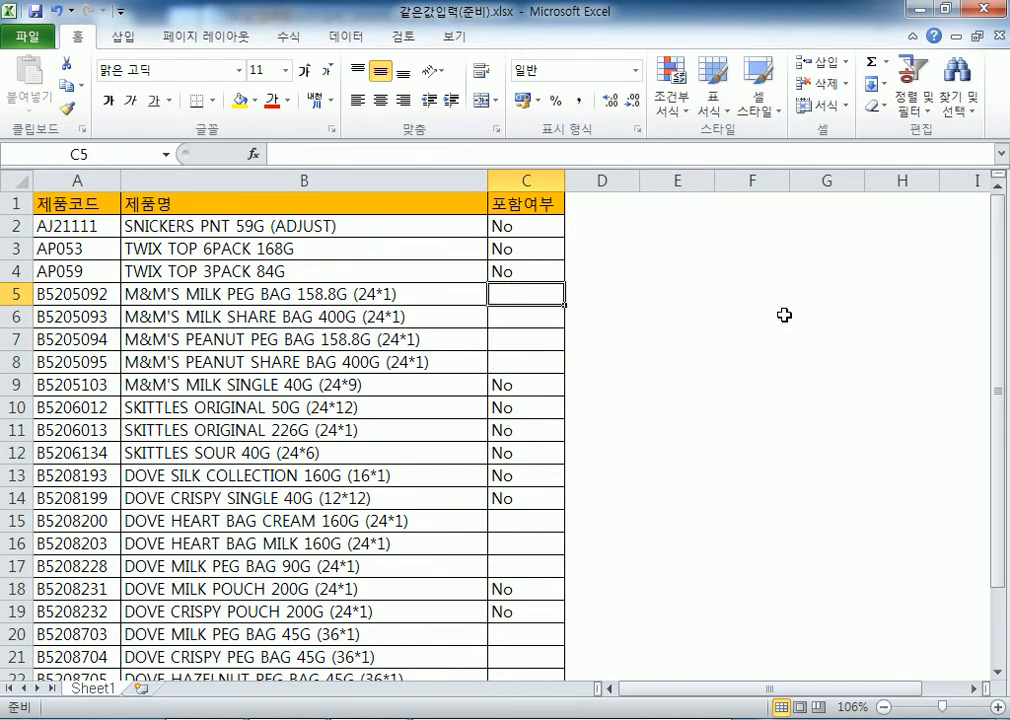
pyautogui.write('Yes')
pyautogui.press('Return')
pyautogui.write('Yes')
pyautogui.press('Return')
pyautogui.write('Yes')
pyautogui.press('Return')
pyautogui.write('Yes')
pyautogui.press('Return')
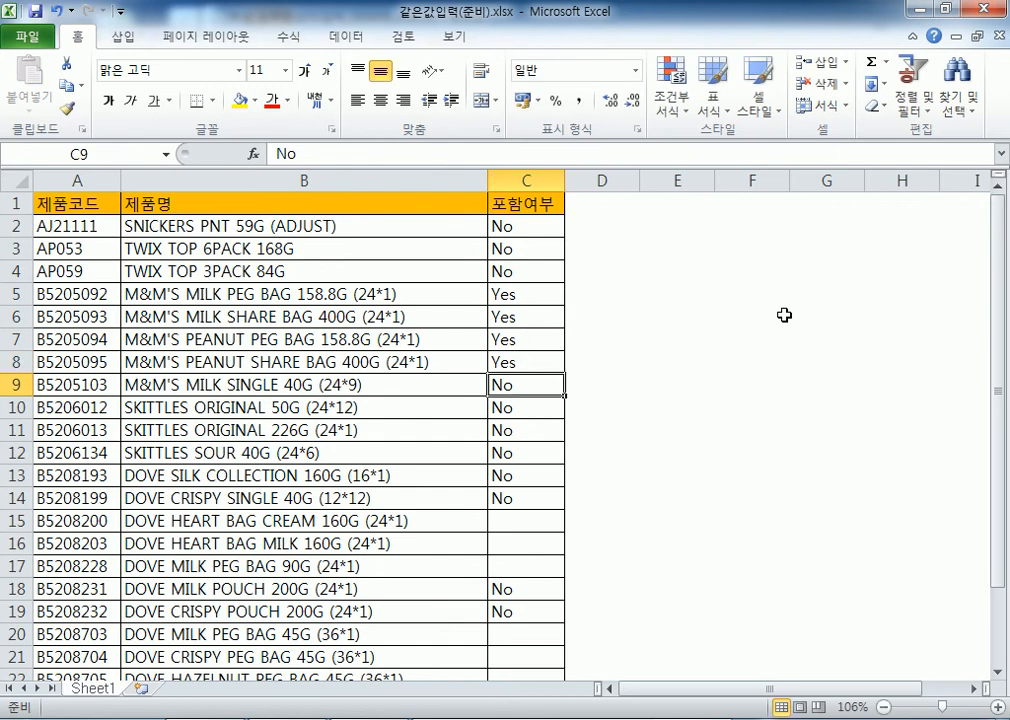
pyautogui.moveTo(550, 294); pyautogui.dragTo(551, 362)
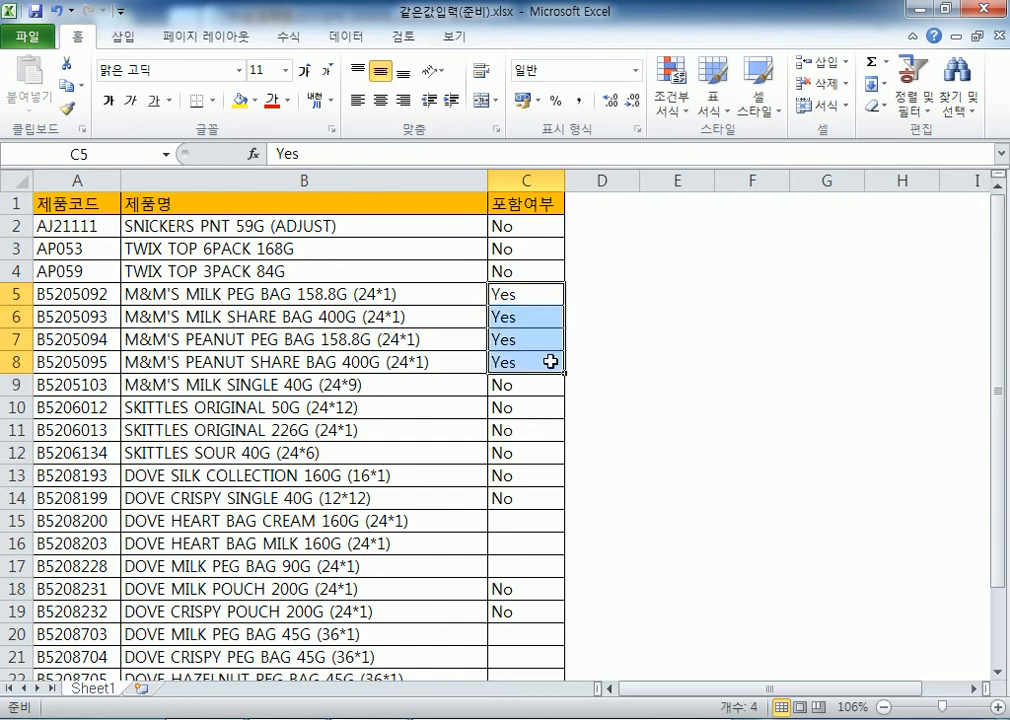
pyautogui.press('Delete')
pyautogui.click(550, 291)
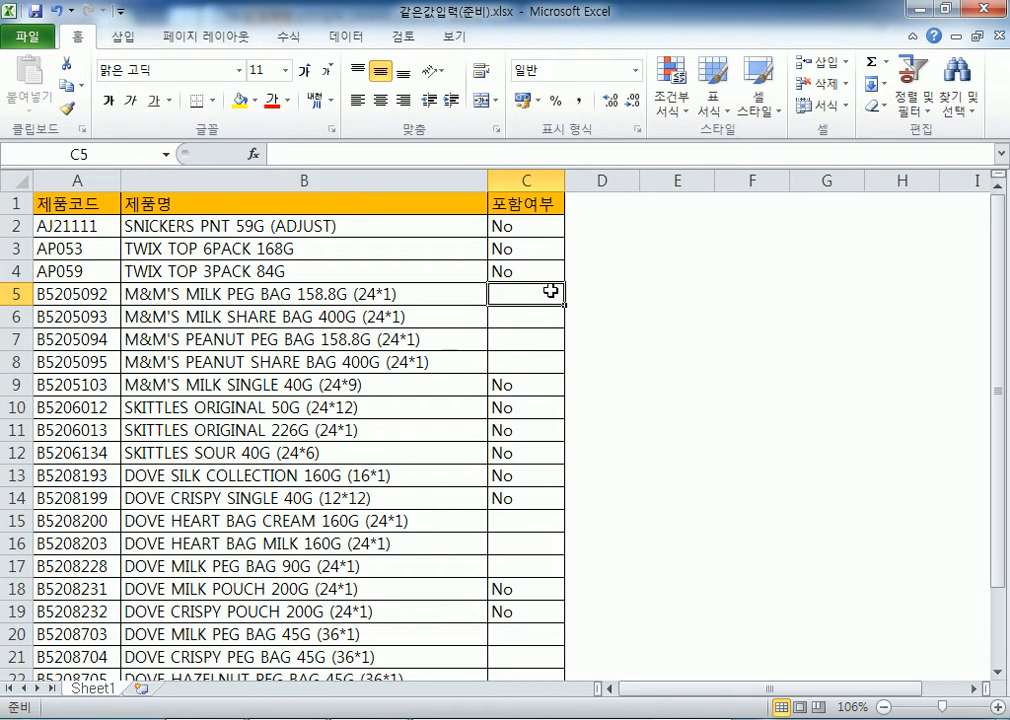
pyautogui.scroll(-5, 550, 293)
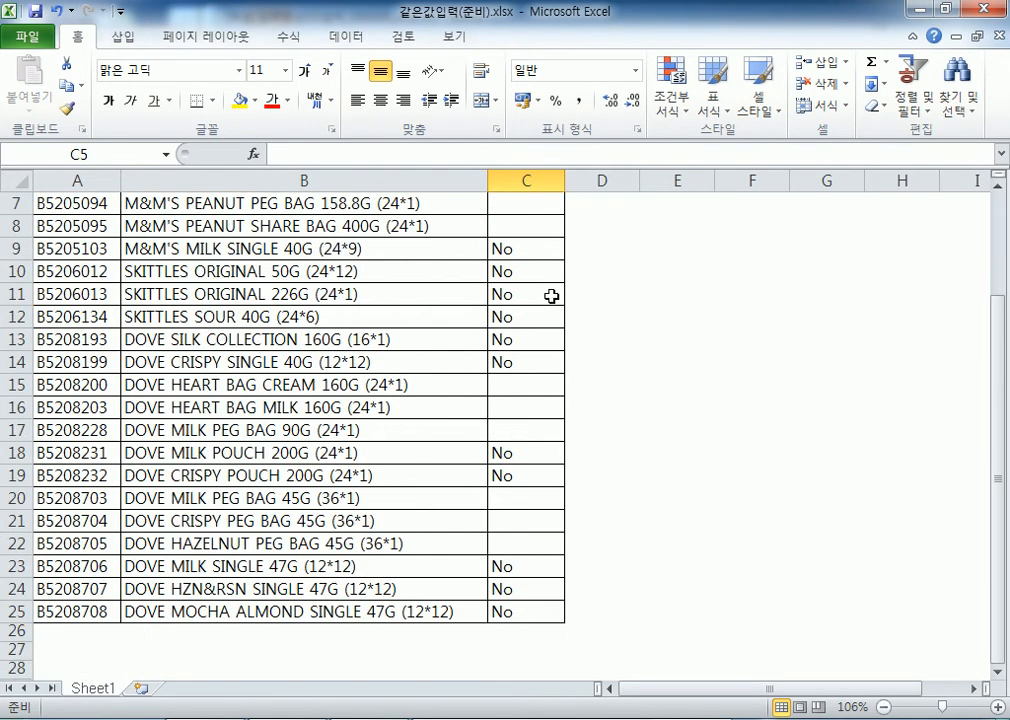
pyautogui.scroll(5, 536, 380)
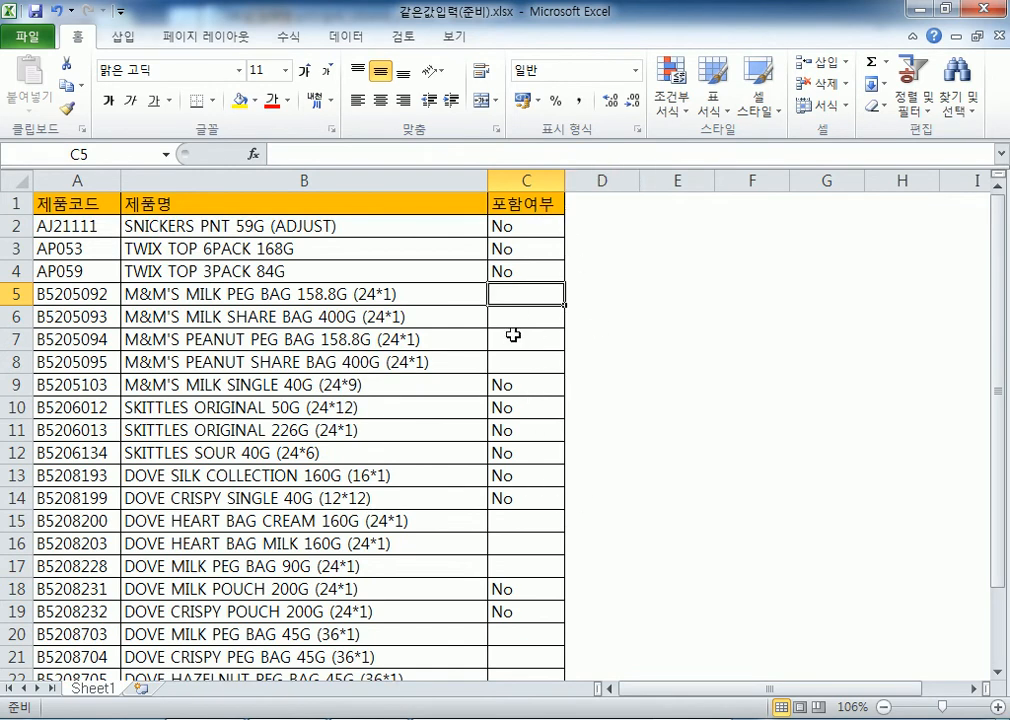
# Practise selecting blank cells C5:C8 and C15:C17 and an arbitrary block D6:G13
pyautogui.moveTo(523, 293); pyautogui.dragTo(536, 355)
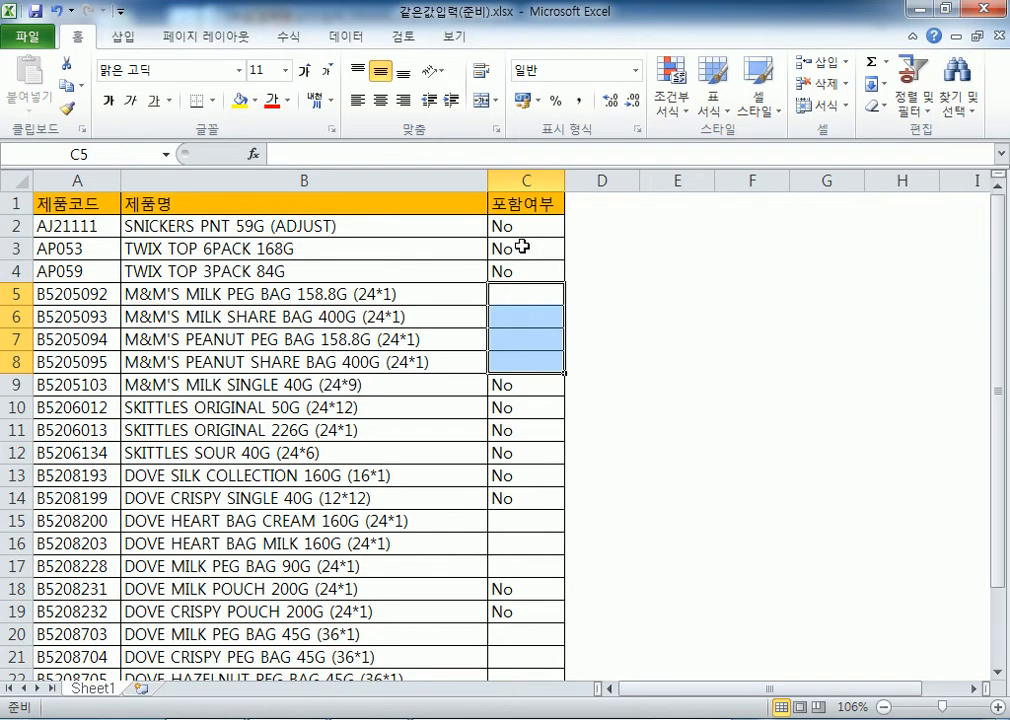
pyautogui.hotkey('alt', 'Tab')
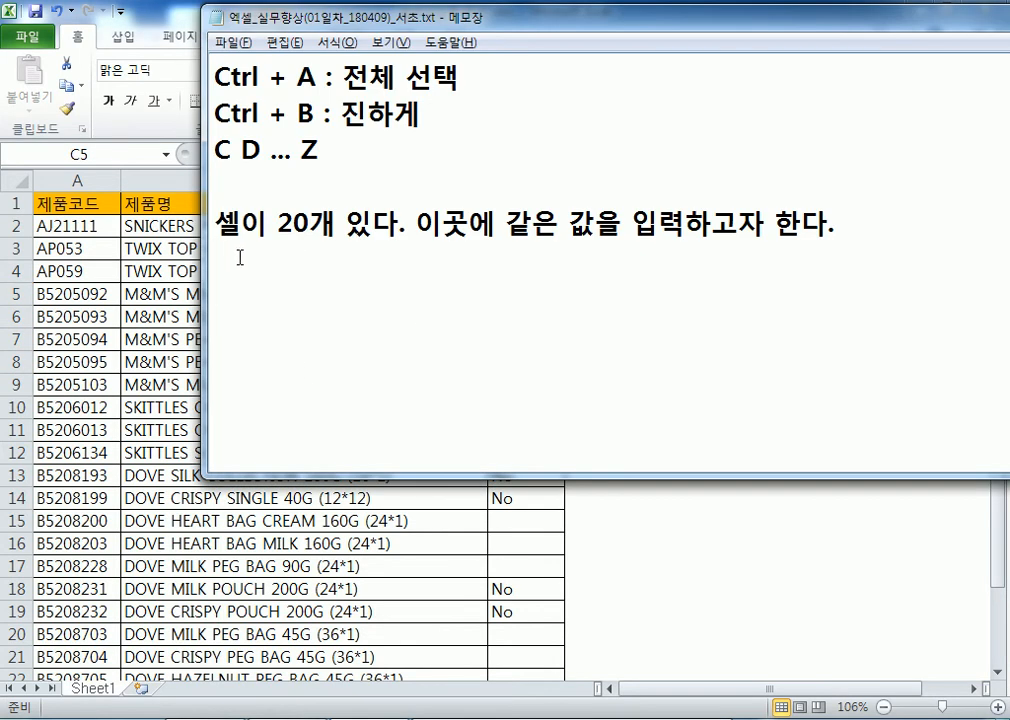
pyautogui.hotkey('alt', 'Tab')
pyautogui.moveTo(545, 289); pyautogui.dragTo(550, 361)
pyautogui.scroll(-1, 650, 330)
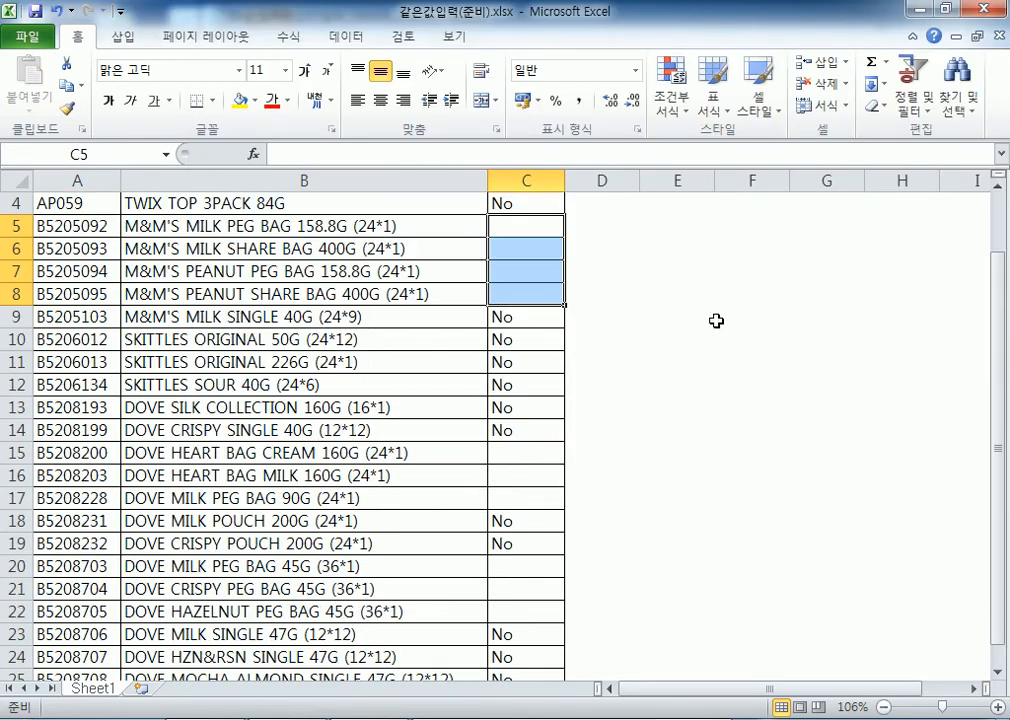
pyautogui.moveTo(511, 452); pyautogui.dragTo(507, 497)
pyautogui.moveTo(540, 228); pyautogui.dragTo(548, 295)
pyautogui.moveTo(613, 248); pyautogui.dragTo(792, 404)
# Ctrl-select C5:C8, C15:C17 and C20:C22 together, then bring up the Notepad notes
pyautogui.moveTo(525, 227); pyautogui.dragTo(518, 293)
pyautogui.scroll(-1, 525, 222)
pyautogui.moveTo(523, 382); pyautogui.dragTo(516, 432)
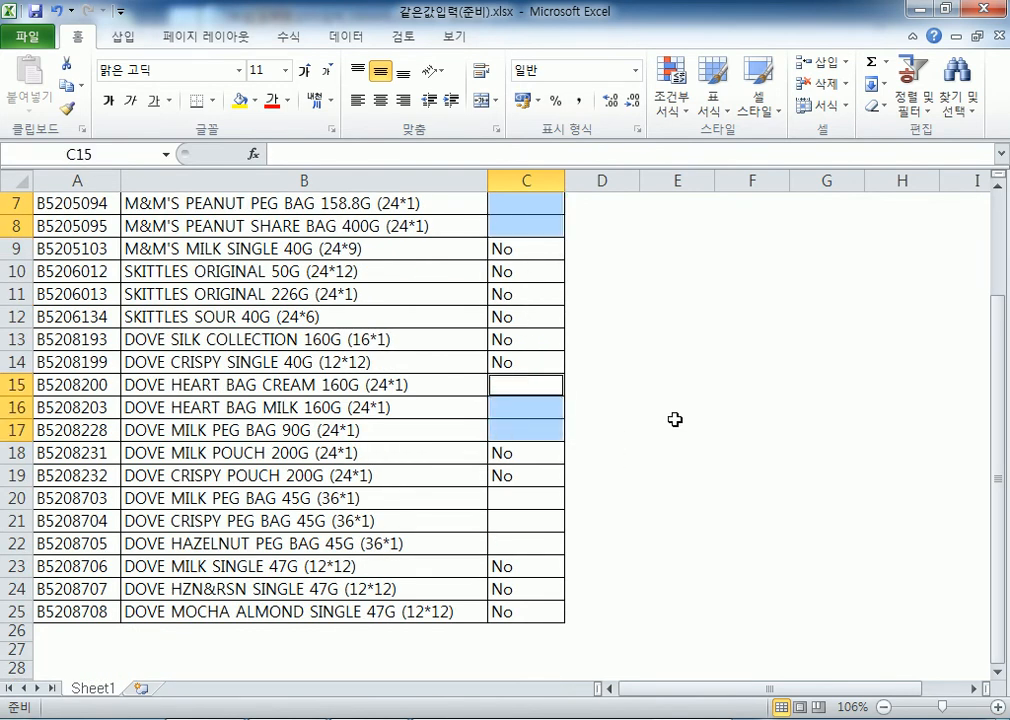
pyautogui.moveTo(528, 494); pyautogui.dragTo(520, 546)
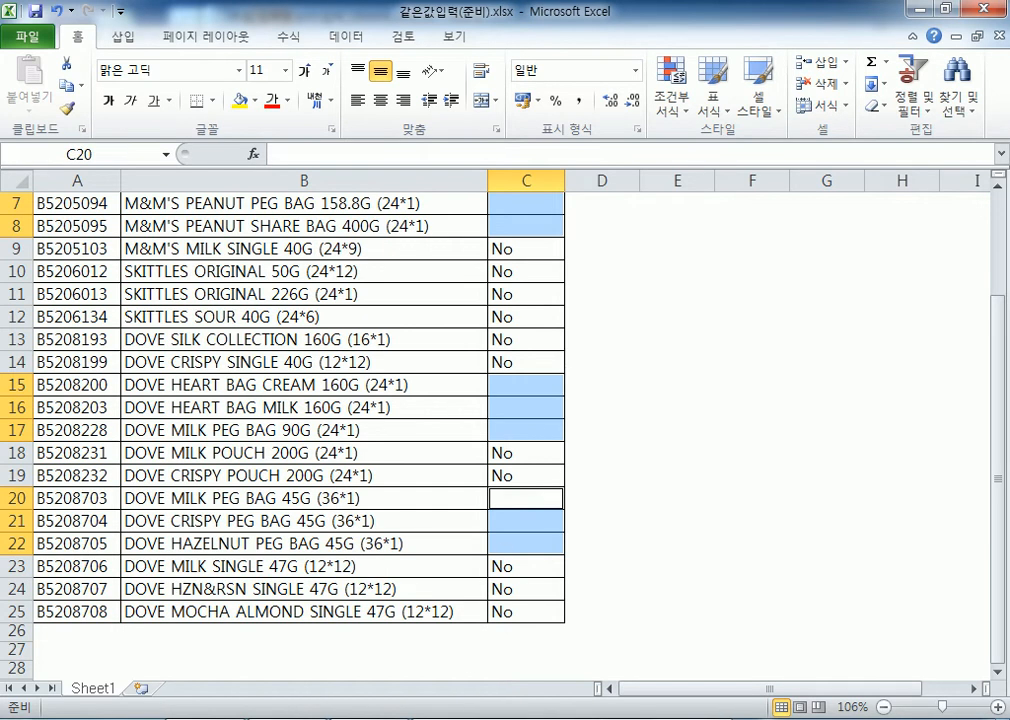
pyautogui.click(362, 718)
pyautogui.scroll(-1, 423, 362)
# Add Notepad note lines '처음 블록설정, Ctrl + 블록, ...' and '값을 입력'
pyautogui.press('Return')
pyautogui.write('처음 블록')
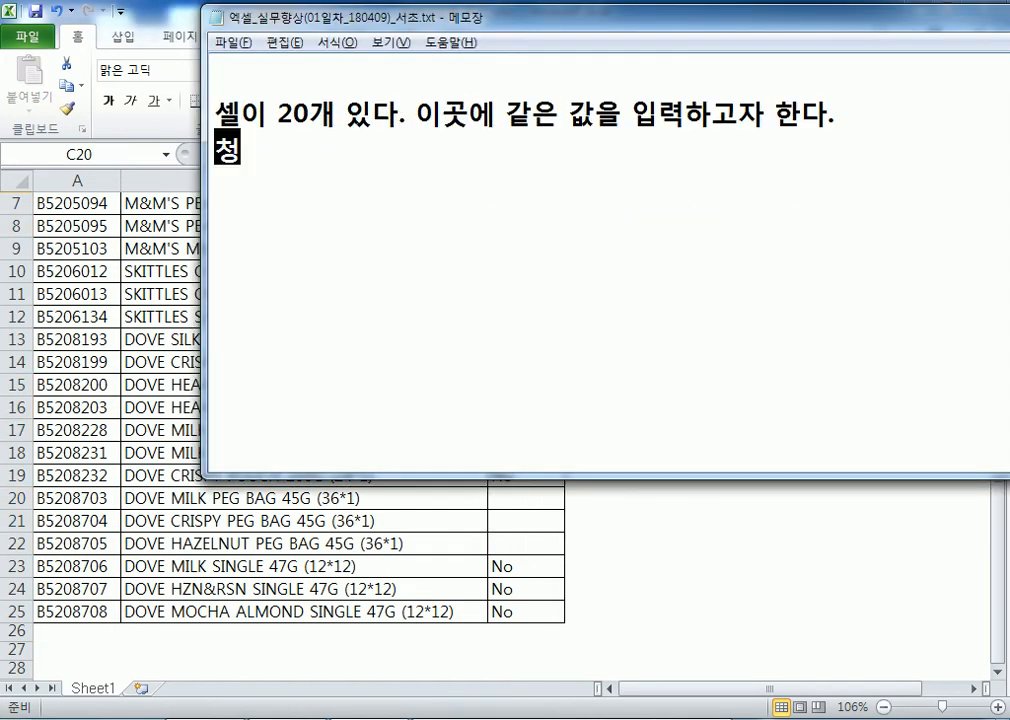
pyautogui.write('설정,')
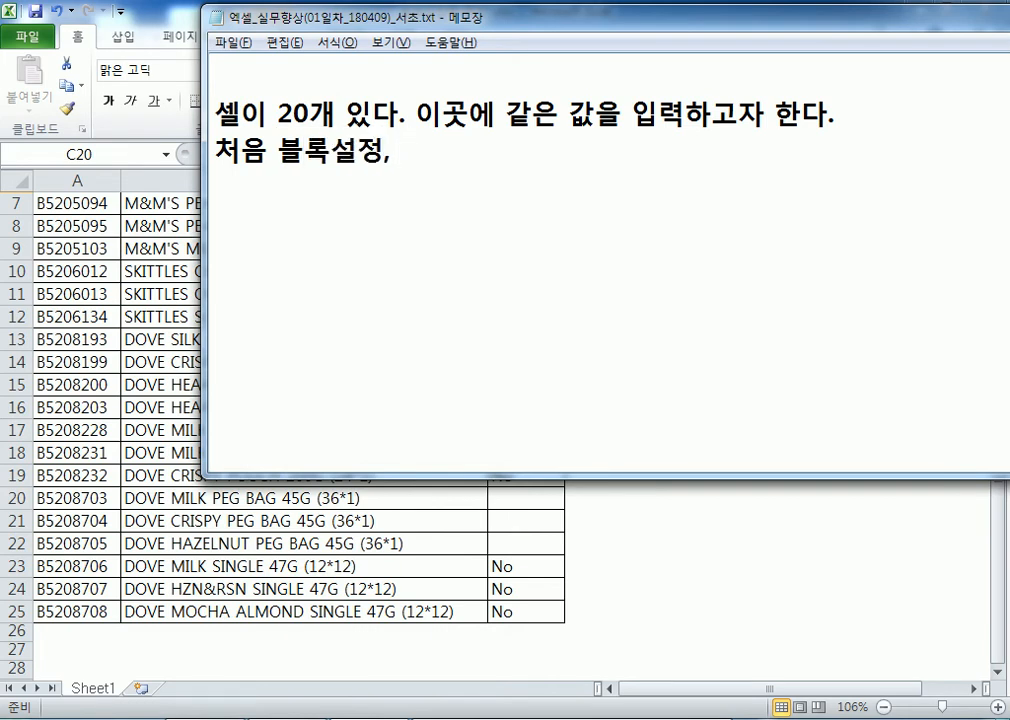
pyautogui.write('Ctrl + ')
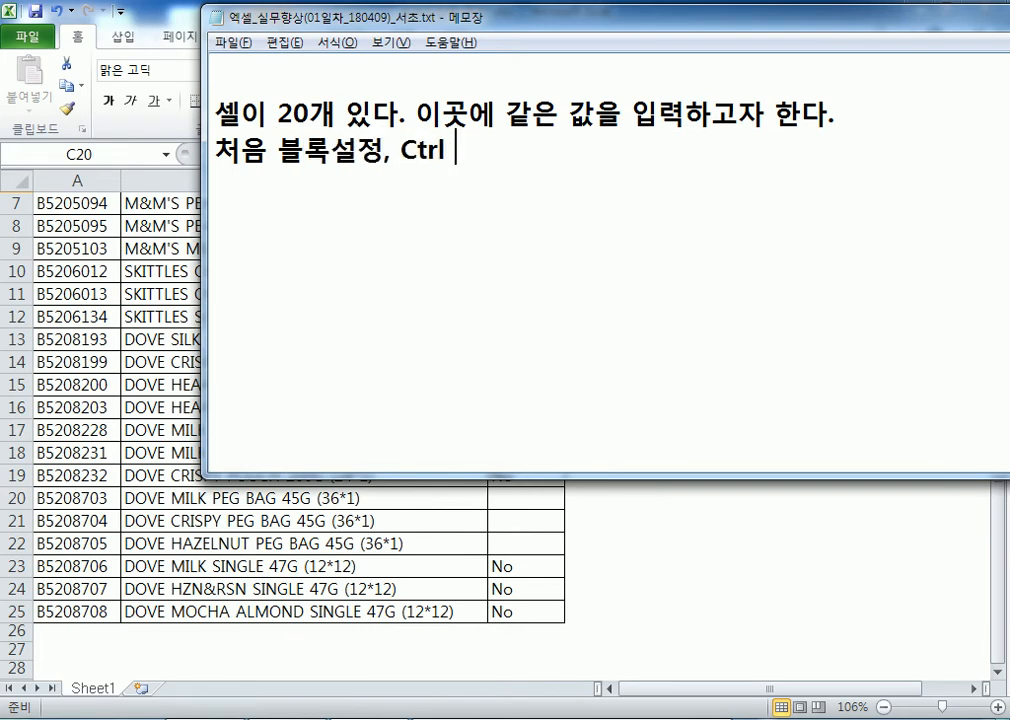
pyautogui.write('블록, ...')
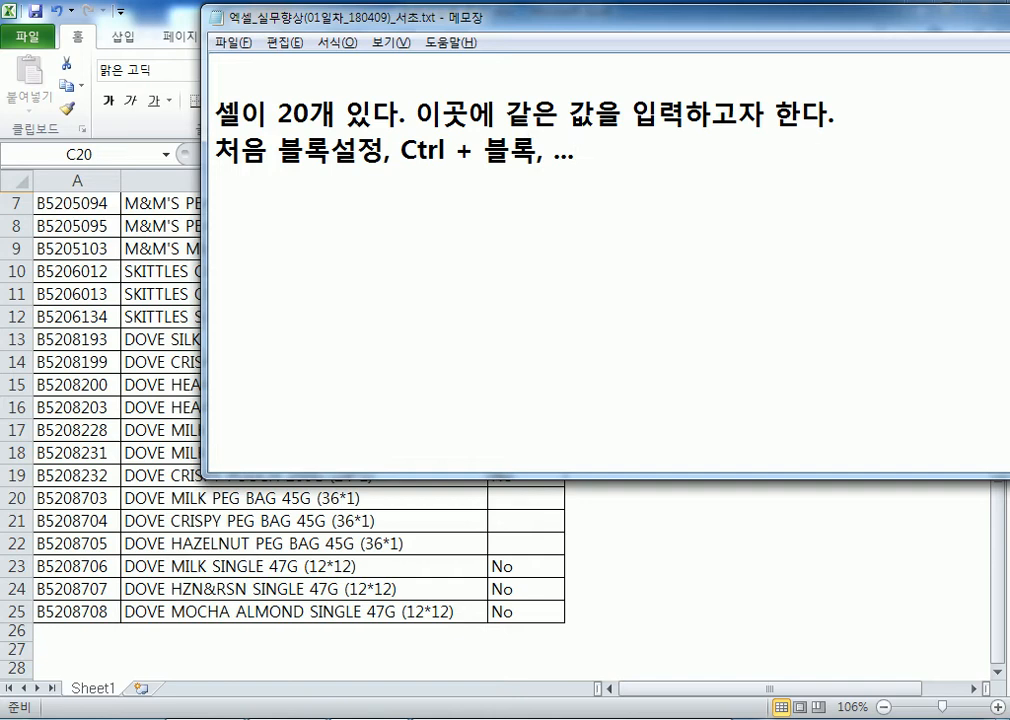
pyautogui.press('Return')
pyautogui.write('값을')
pyautogui.press('BackSpace')
pyautogui.press('BackSpace')
pyautogui.press('BackSpace')
pyautogui.write('을 입력')
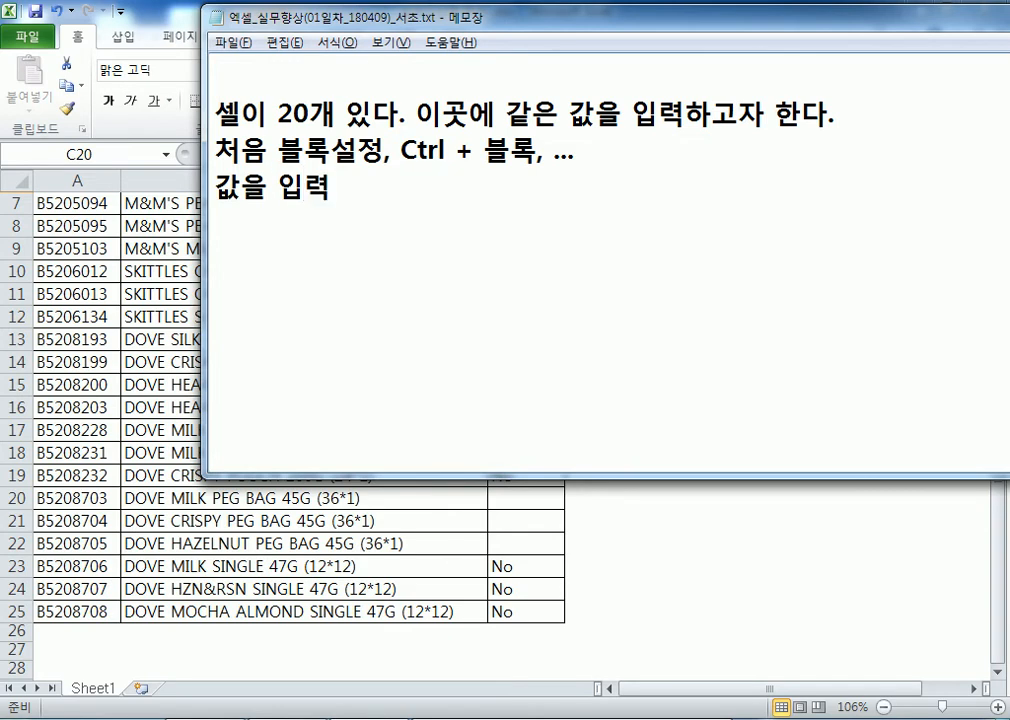
# Back in Excel, type Yes into the active blank cell C20
pyautogui.hotkey('alt', 'Tab')
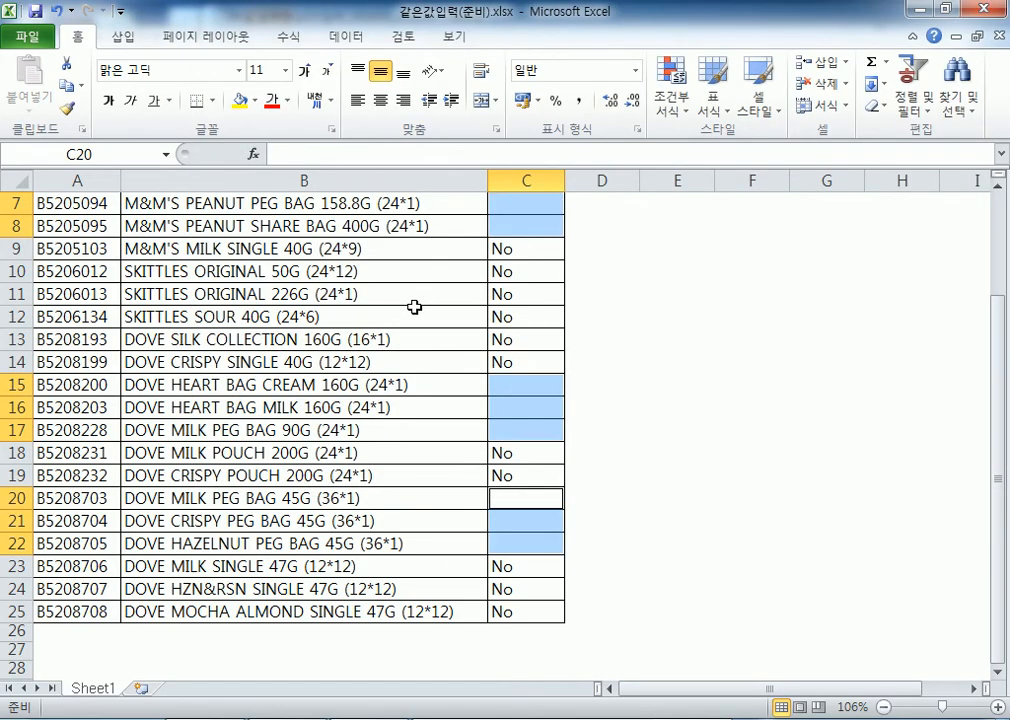
pyautogui.write('ㅛㄷ')
pyautogui.press('BackSpace')
pyautogui.press('BackSpace')
pyautogui.write('Yes')
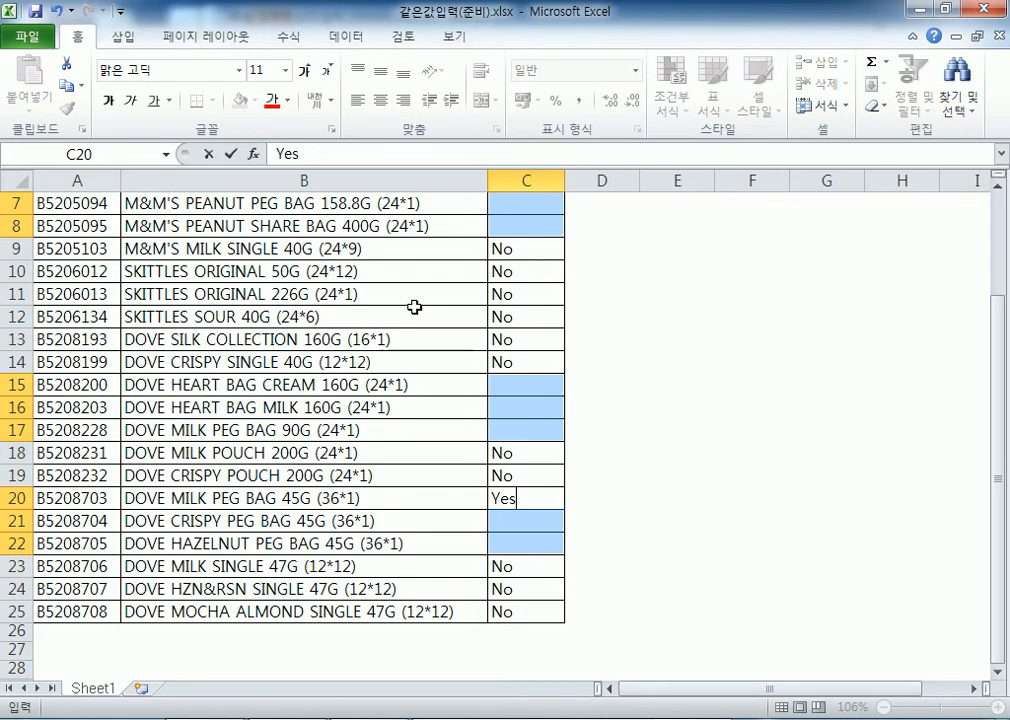
# Extend the third Notepad note with '> Ctrl + 엔터', then return to Excel
pyautogui.hotkey('alt', 'Tab')
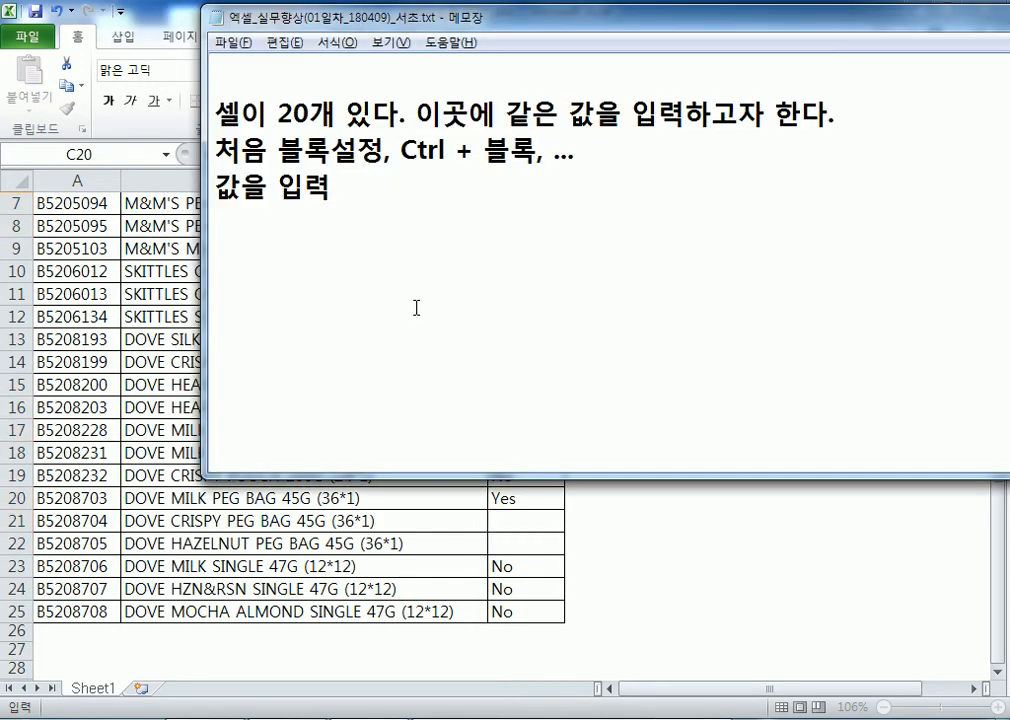
pyautogui.write('> Ctrl + 에')
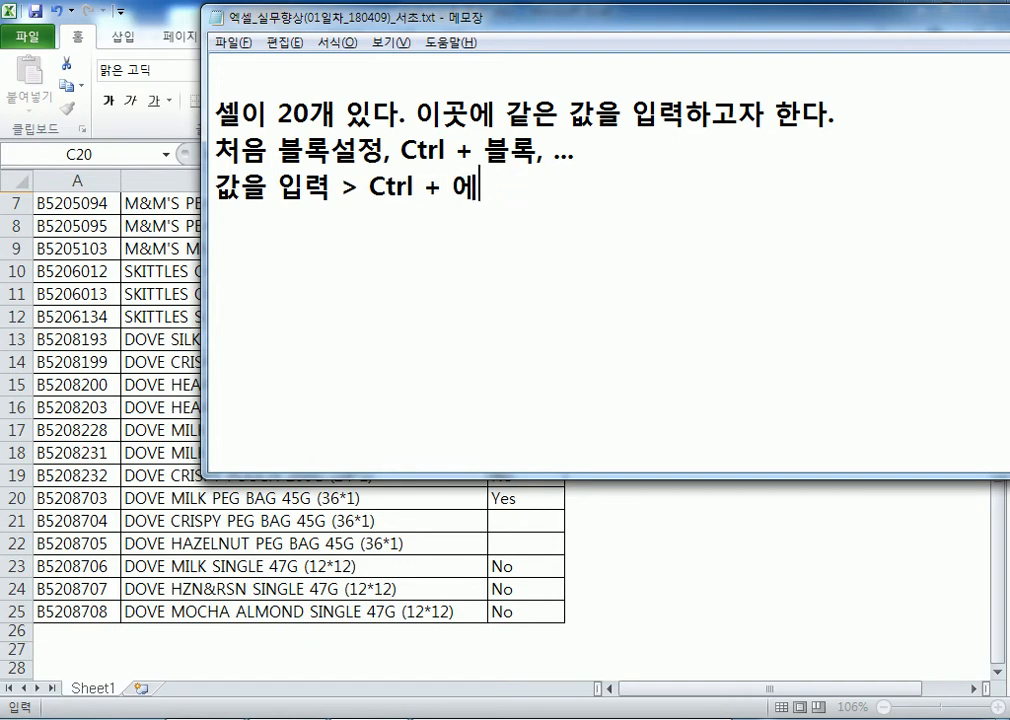
pyautogui.press('BackSpace')
pyautogui.write('엔터')
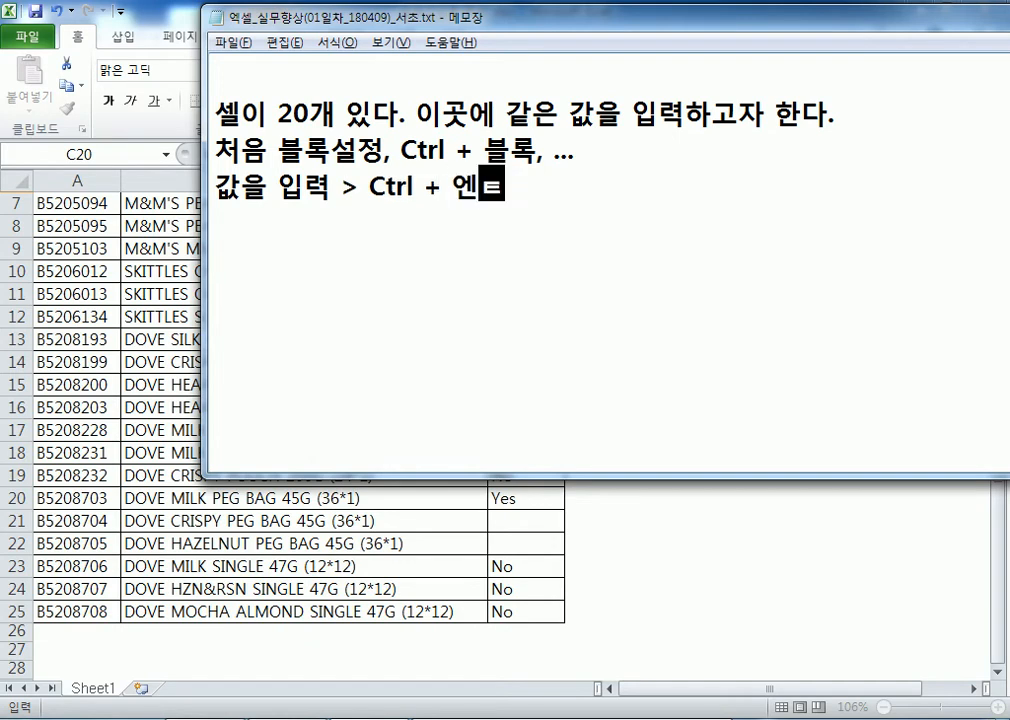
pyautogui.press('Return')
pyautogui.hotkey('alt', 'Tab')
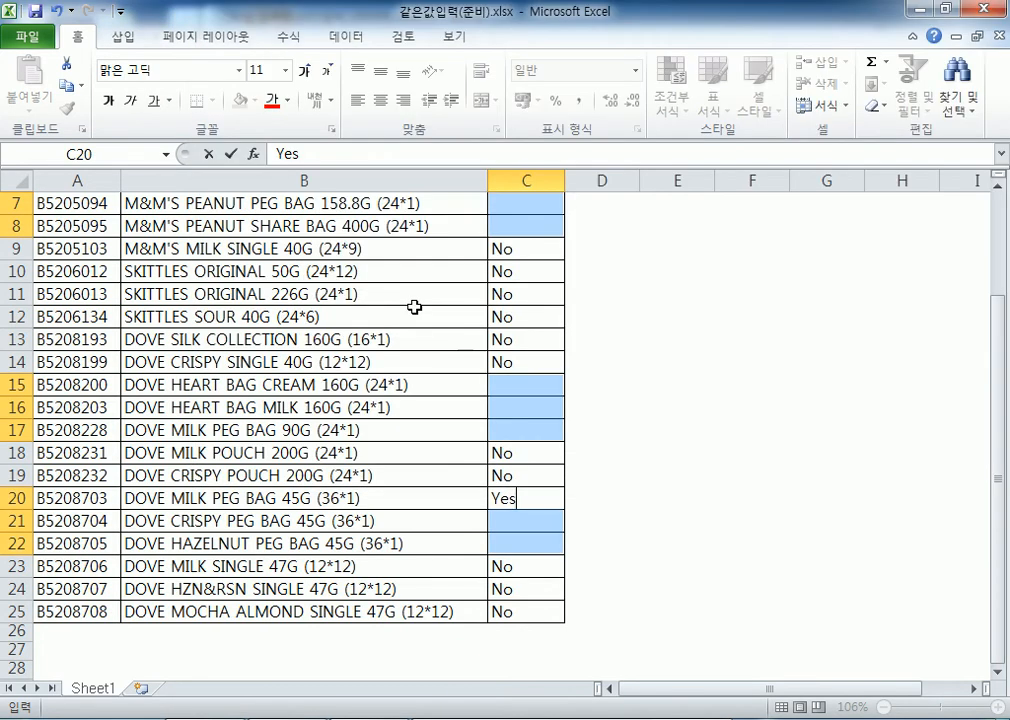
# Commit Yes into C5:C8, C15:C17 and C20:C22 at once with Ctrl+Enter
pyautogui.hotkey('ctrl', 'Return')
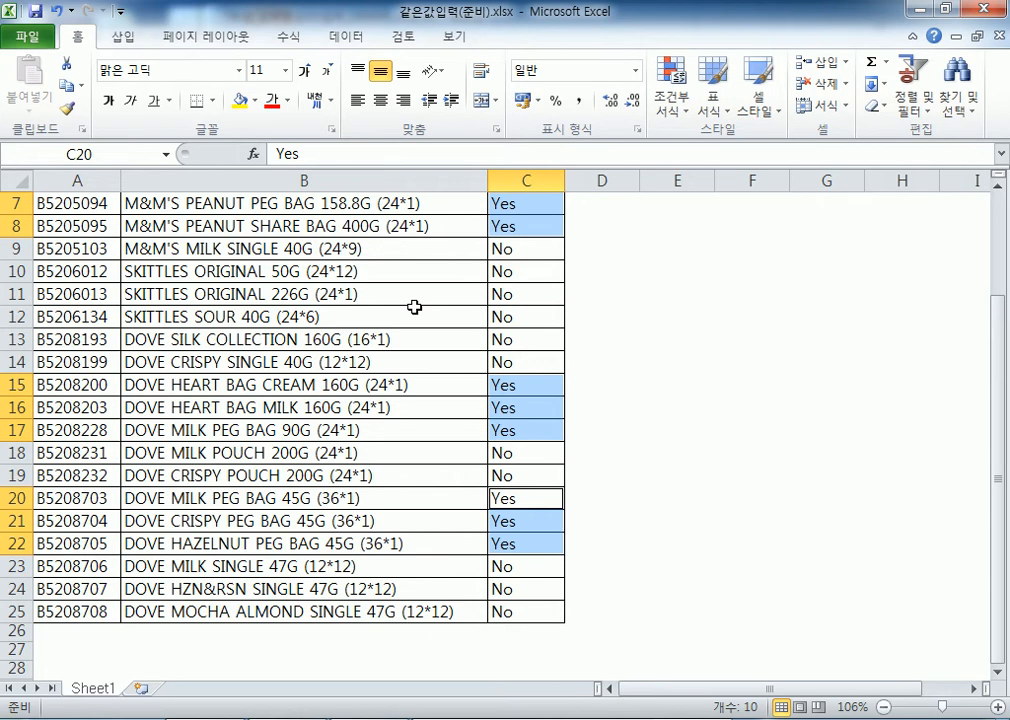
pyautogui.scroll(-5, 404, 296)
pyautogui.moveTo(185, 344); pyautogui.dragTo(670, 492)
pyautogui.moveTo(600, 226); pyautogui.dragTo(834, 472)
pyautogui.scroll(4, 920, 316)
pyautogui.moveTo(650, 236); pyautogui.dragTo(900, 458)
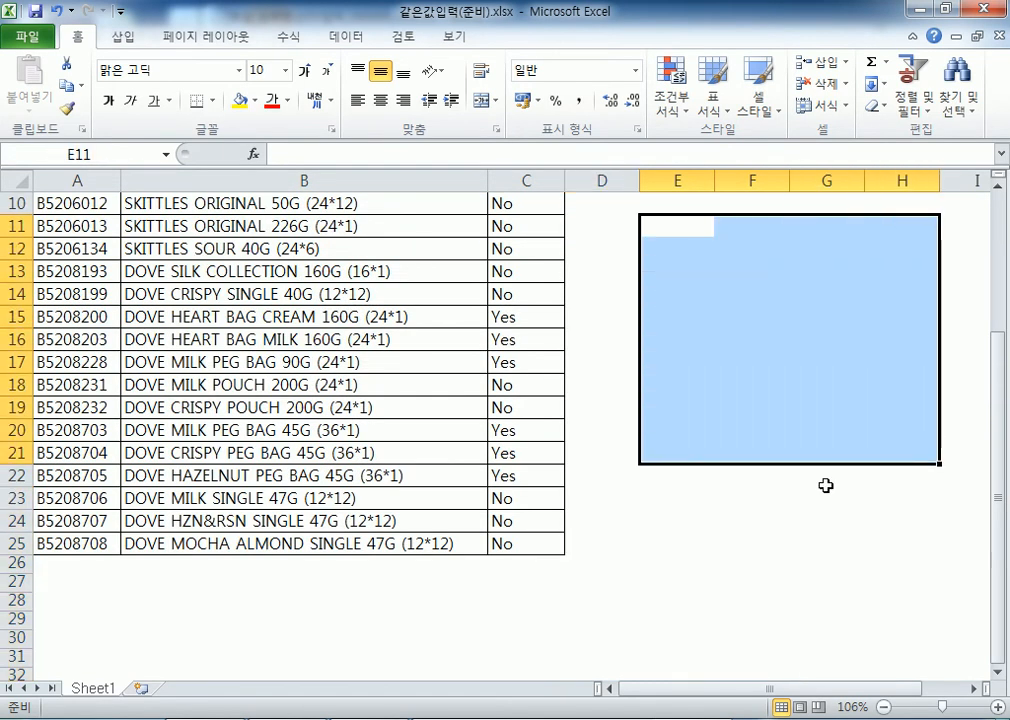
pyautogui.write('tk')
pyautogui.press('BackSpace')
pyautogui.press('BackSpace')
pyautogui.press('Hangul')
pyautogui.write('사랑해요')
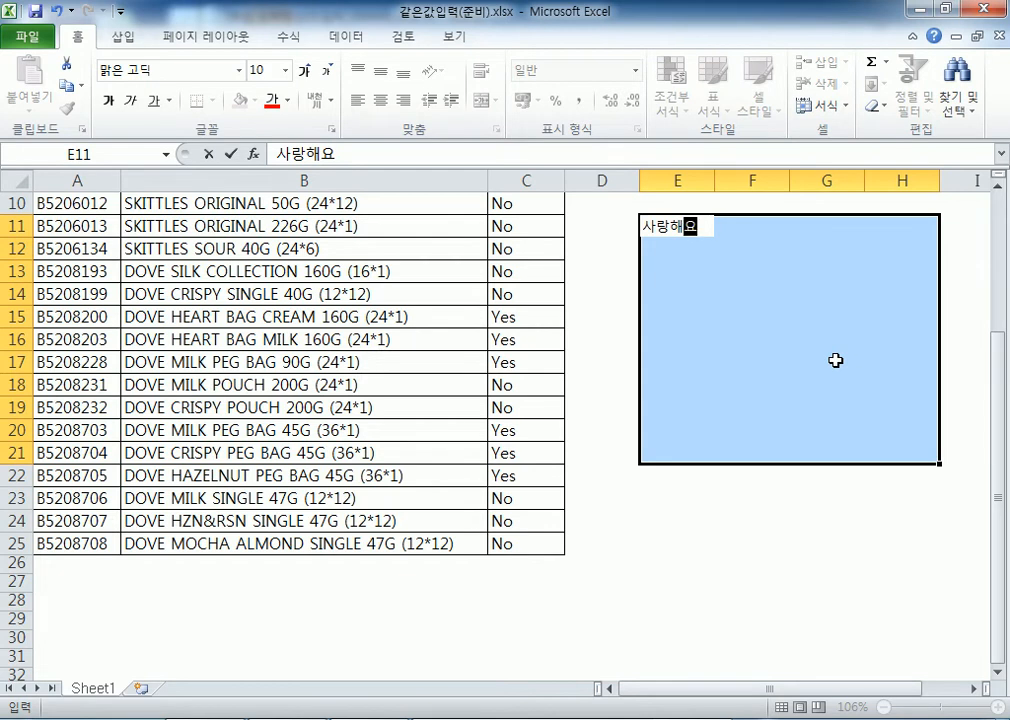
pyautogui.hotkey('ctrl', 'Return')
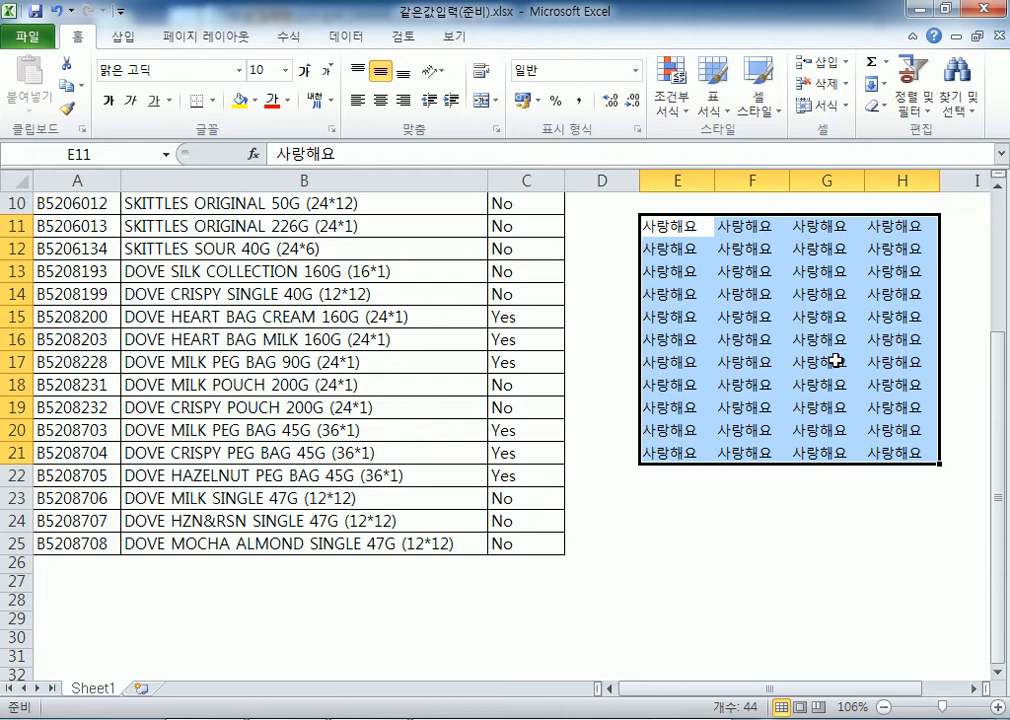
pyautogui.press('Delete')
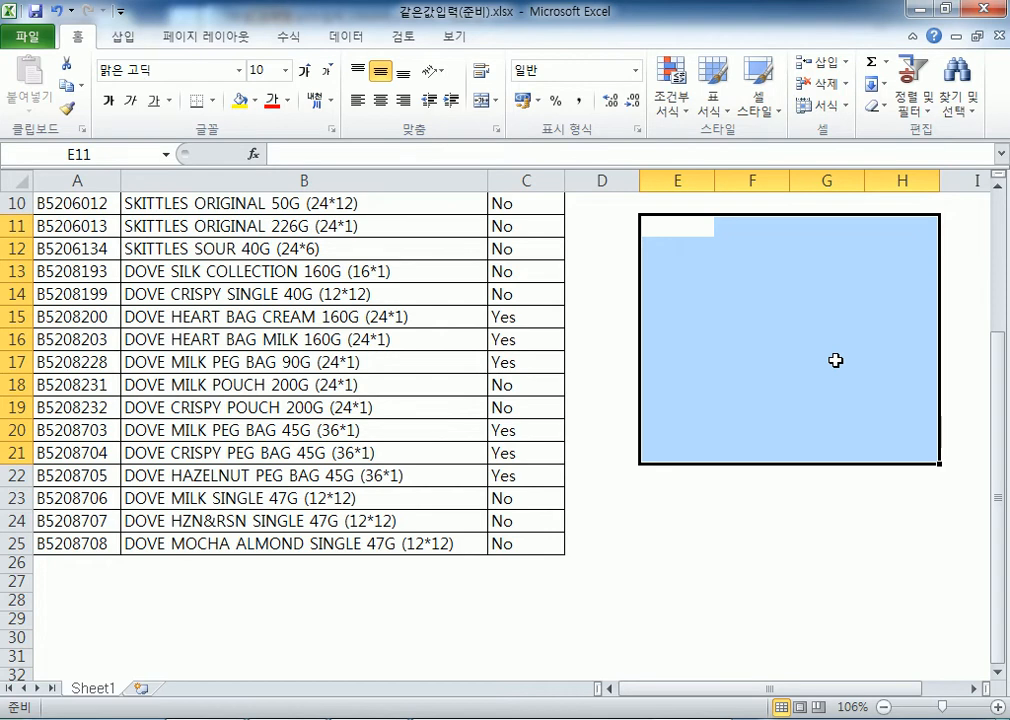
pyautogui.write('미워요')
pyautogui.hotkey('ctrl', 'Return')
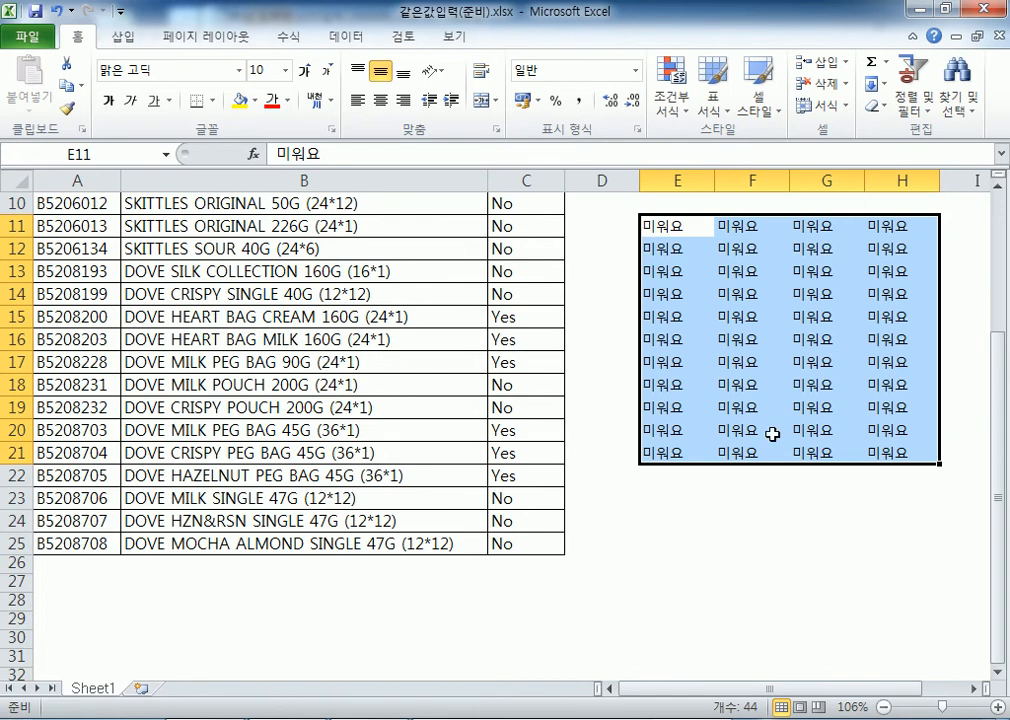
pyautogui.click(695, 598)
pyautogui.moveTo(670, 228); pyautogui.dragTo(913, 514)
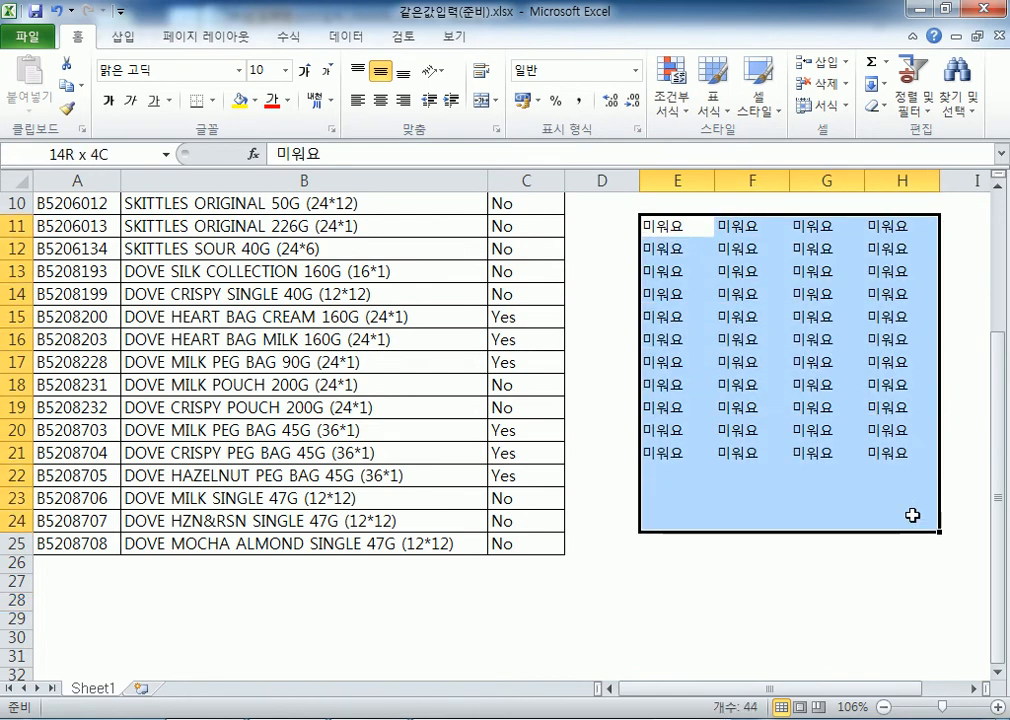
pyautogui.press('Delete')
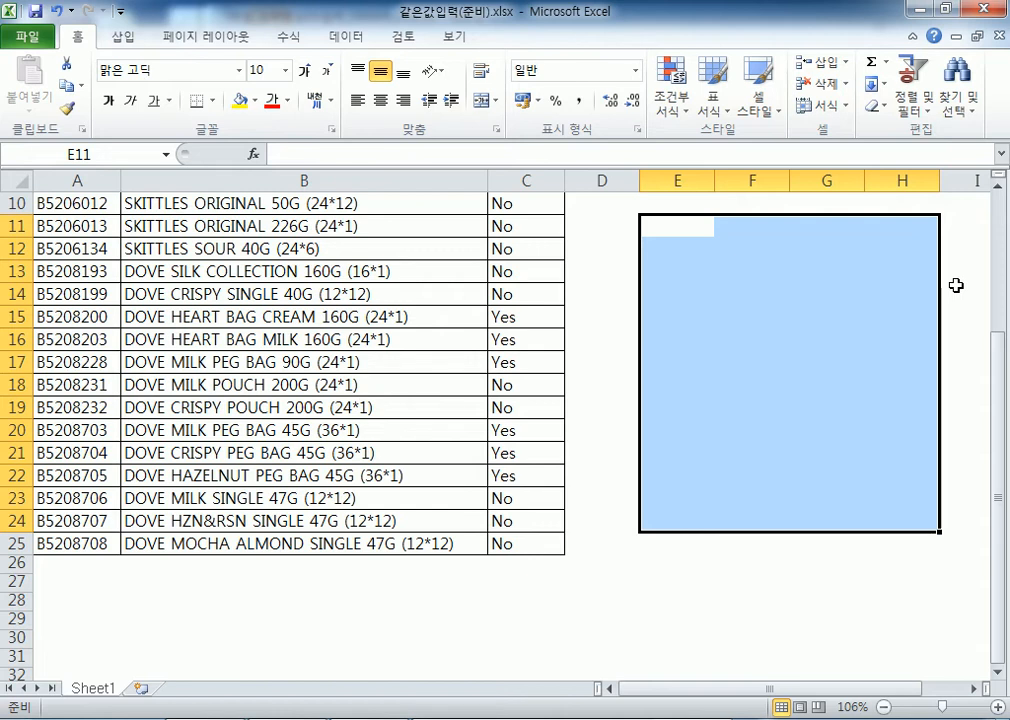
pyautogui.write('안녕')
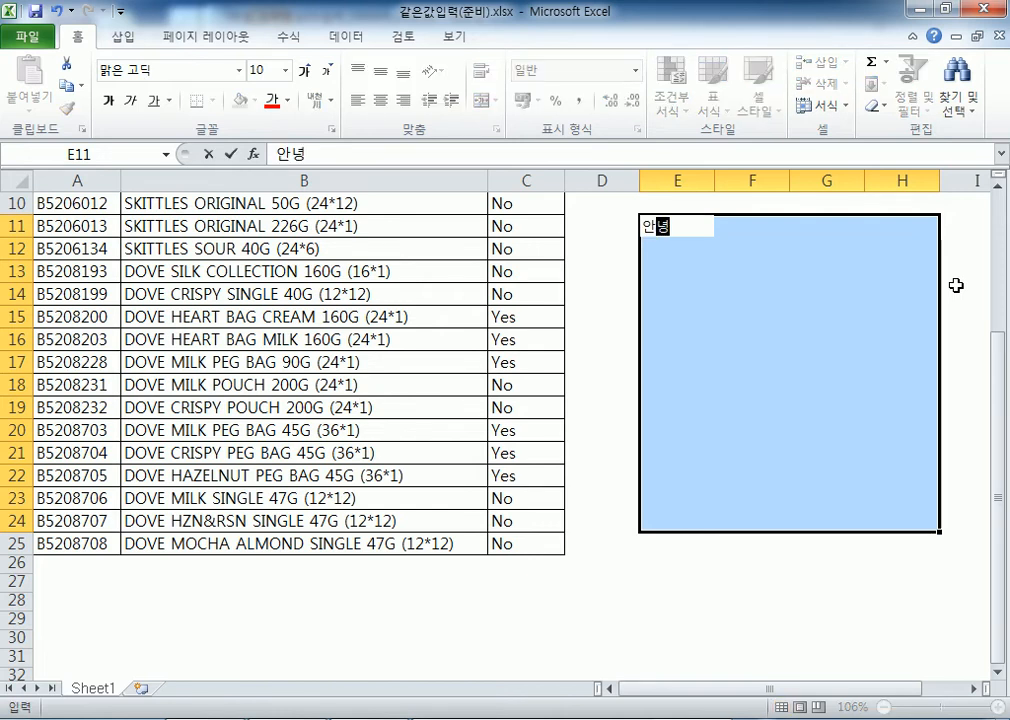
pyautogui.write('?')
pyautogui.press('Return')
pyautogui.write('안녕/')
pyautogui.press('Return')
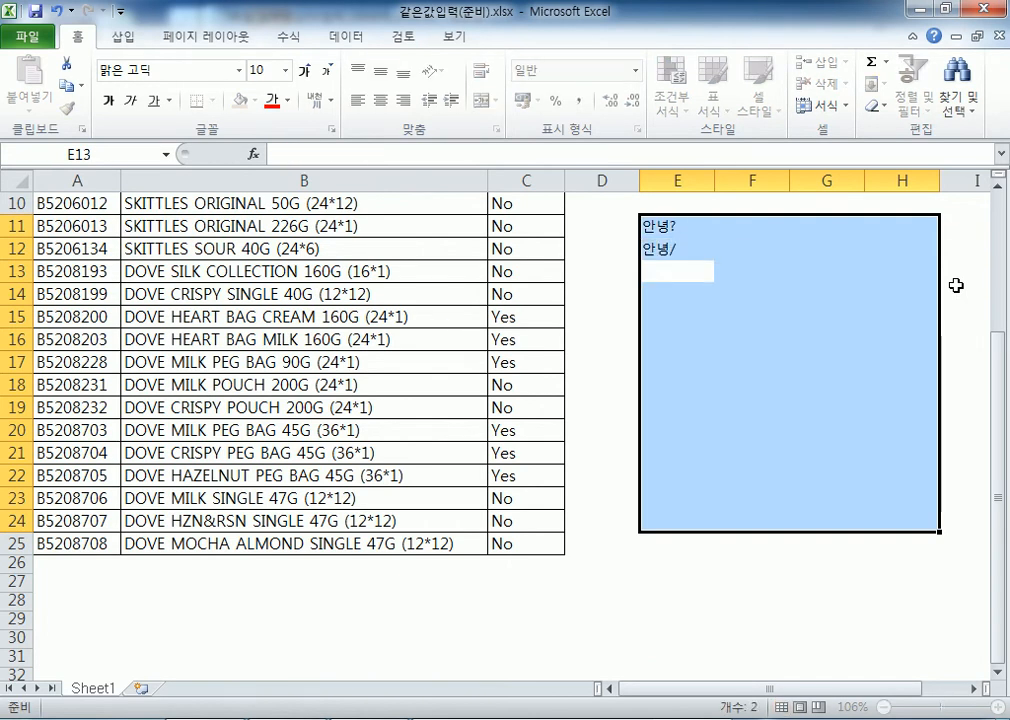
pyautogui.hotkey('shift', 'Return')
pyautogui.write('안녕?')
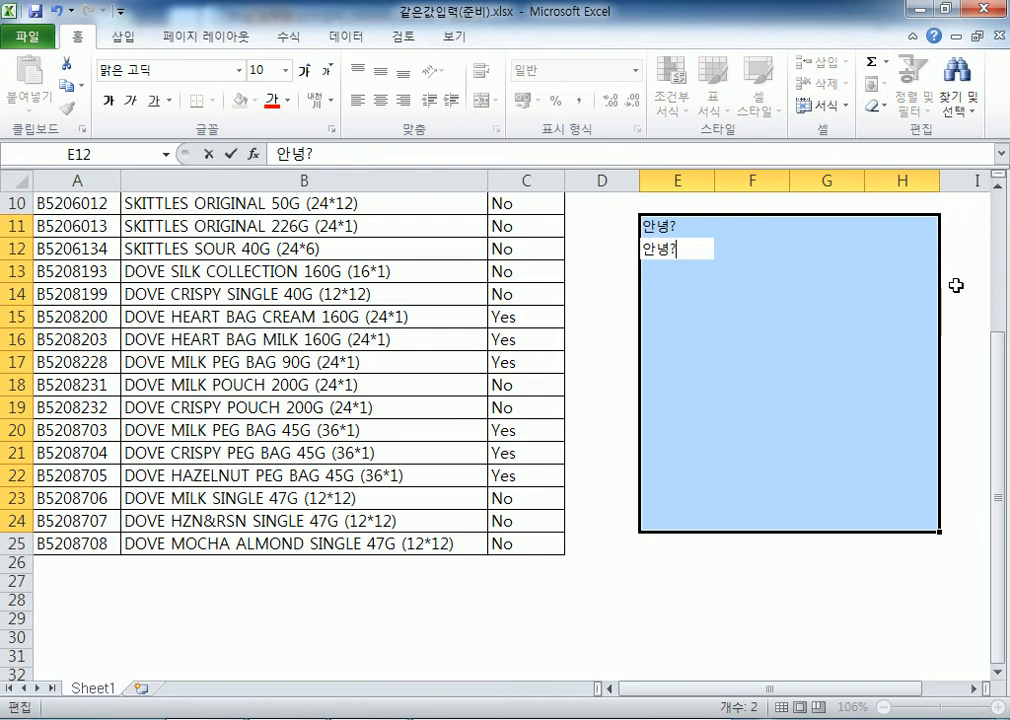
pyautogui.press('Return')
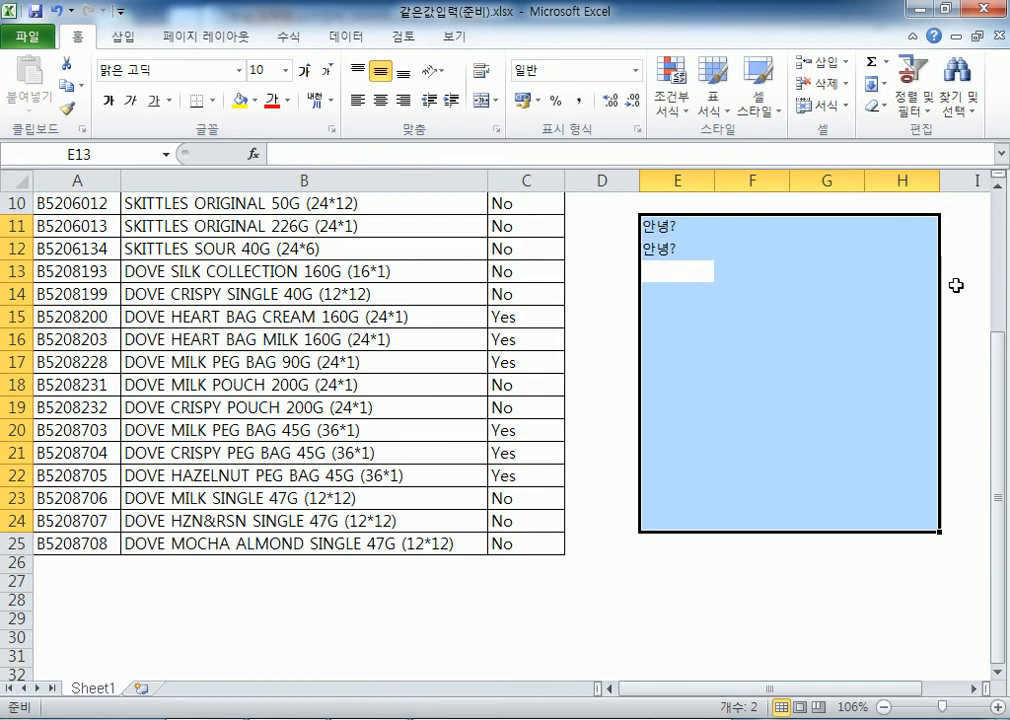
pyautogui.write('사')
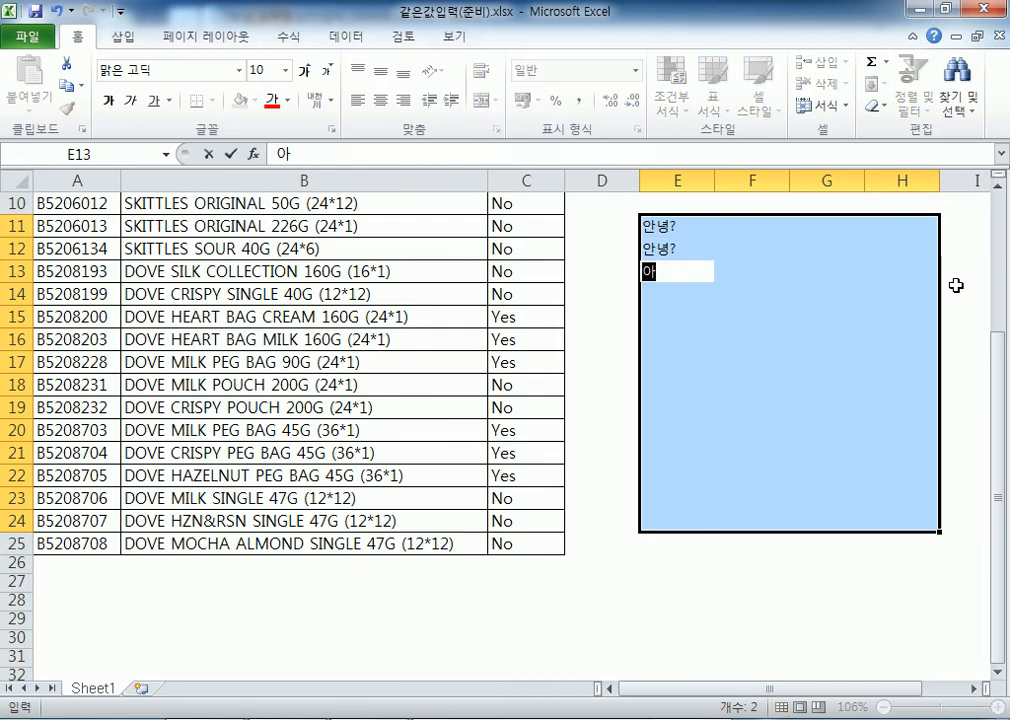
pyautogui.write('랑해요')
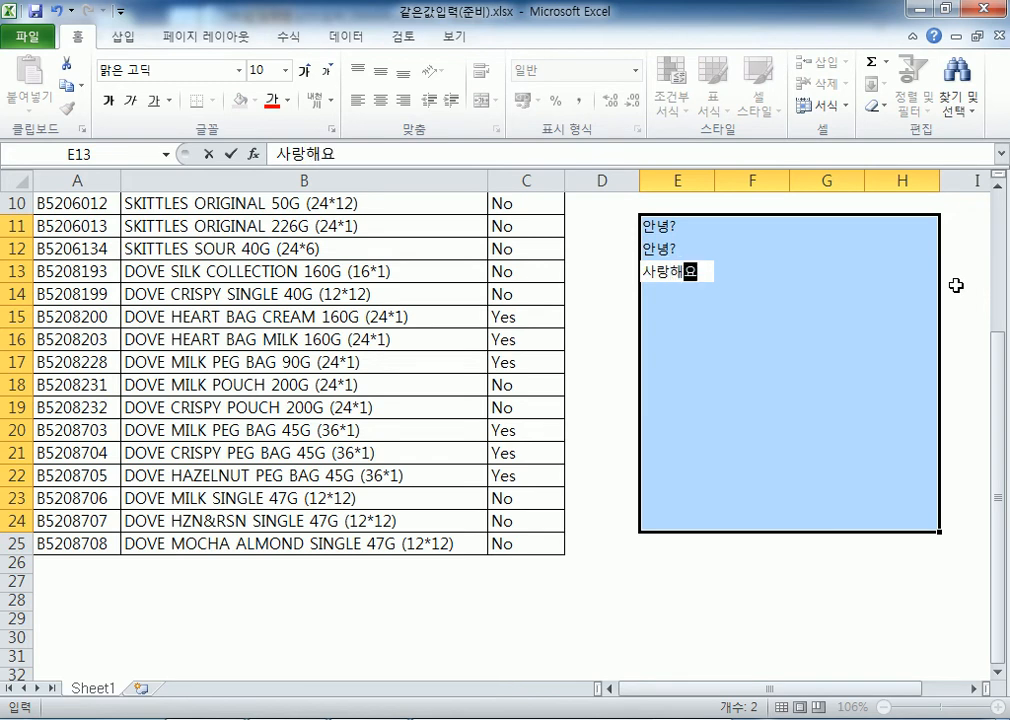
pyautogui.hotkey('ctrl', 'Return')
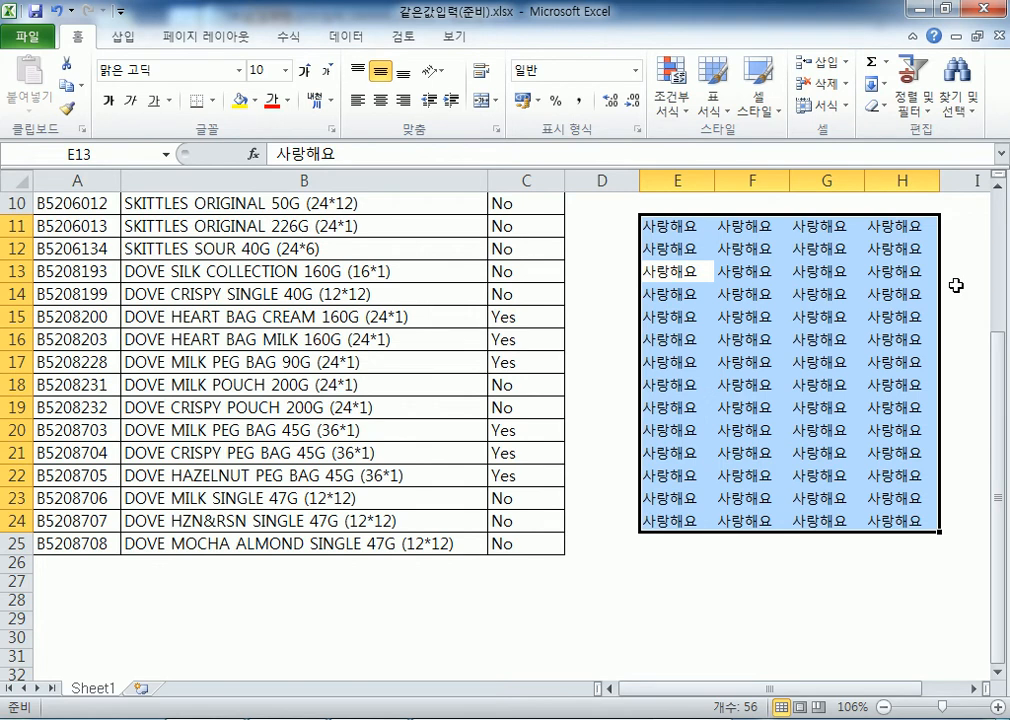
pyautogui.press('Delete')
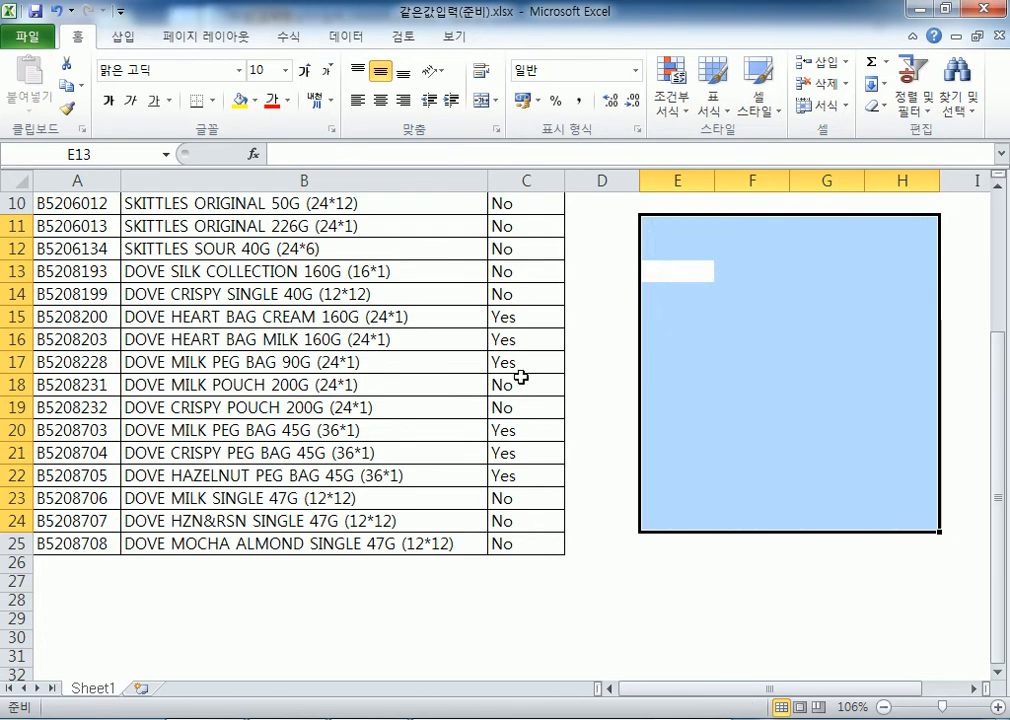
# Select C5:C8, C15:C17 and C20:C22 and delete their Yes entries
pyautogui.scroll(3, 522, 365)
pyautogui.moveTo(513, 296); pyautogui.dragTo(514, 358)
pyautogui.moveTo(507, 525); pyautogui.dragTo(534, 566)
pyautogui.scroll(-2, 636, 516)
pyautogui.moveTo(515, 497); pyautogui.dragTo(559, 551)
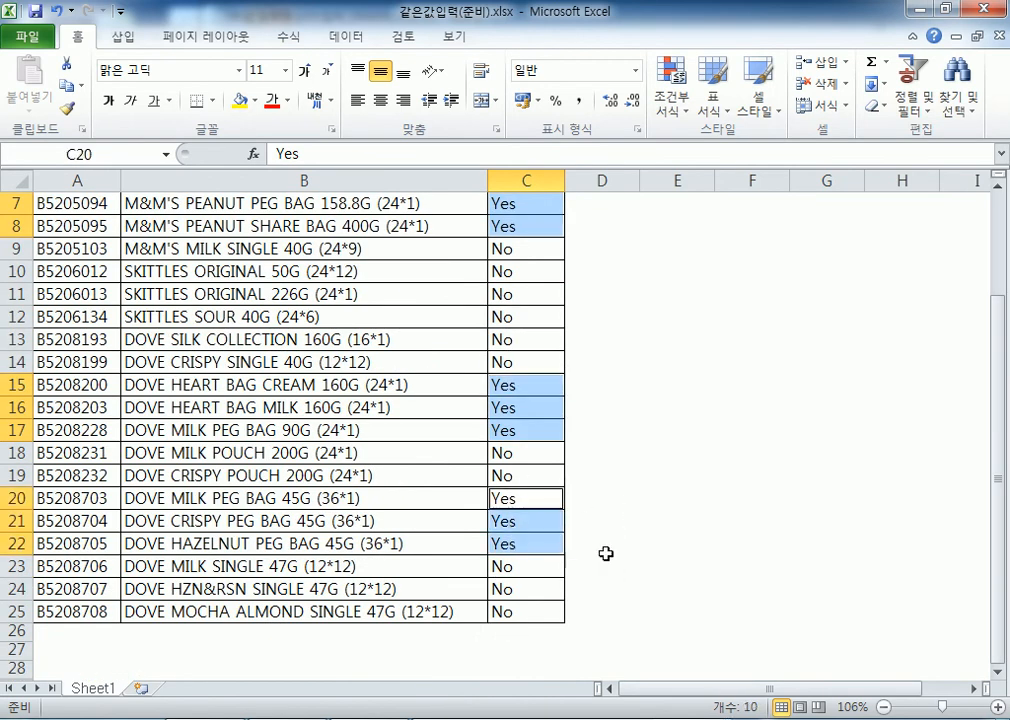
pyautogui.press('Delete')
pyautogui.scroll(2, 607, 490)
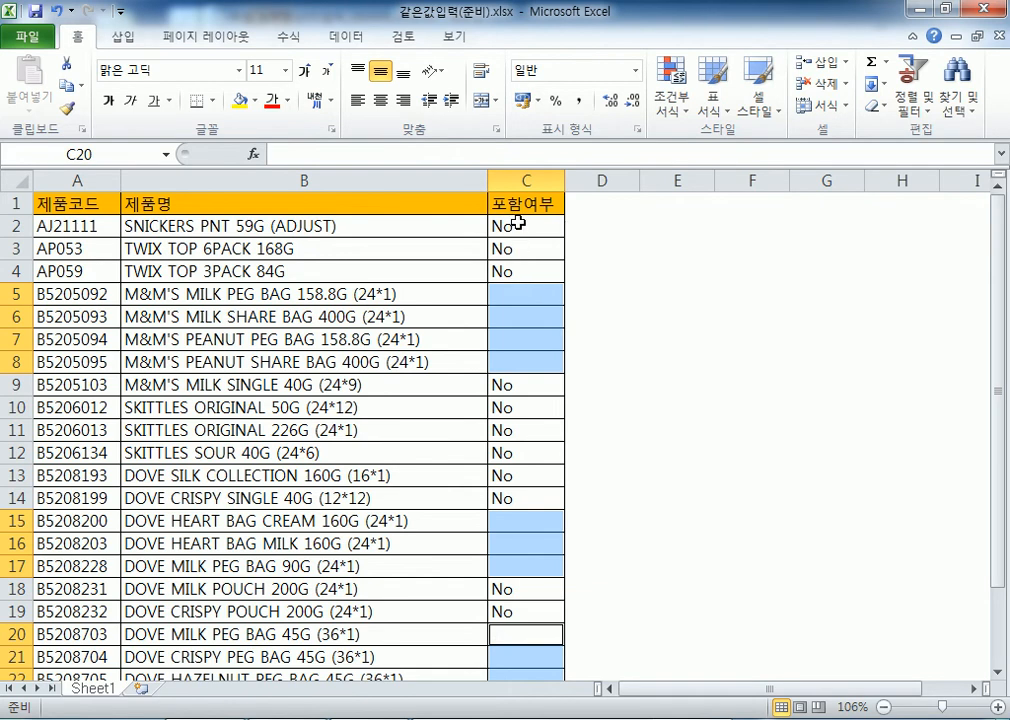
pyautogui.click(511, 296)
# Select the whole data table with Ctrl+A from cell A3
pyautogui.click(73, 233)
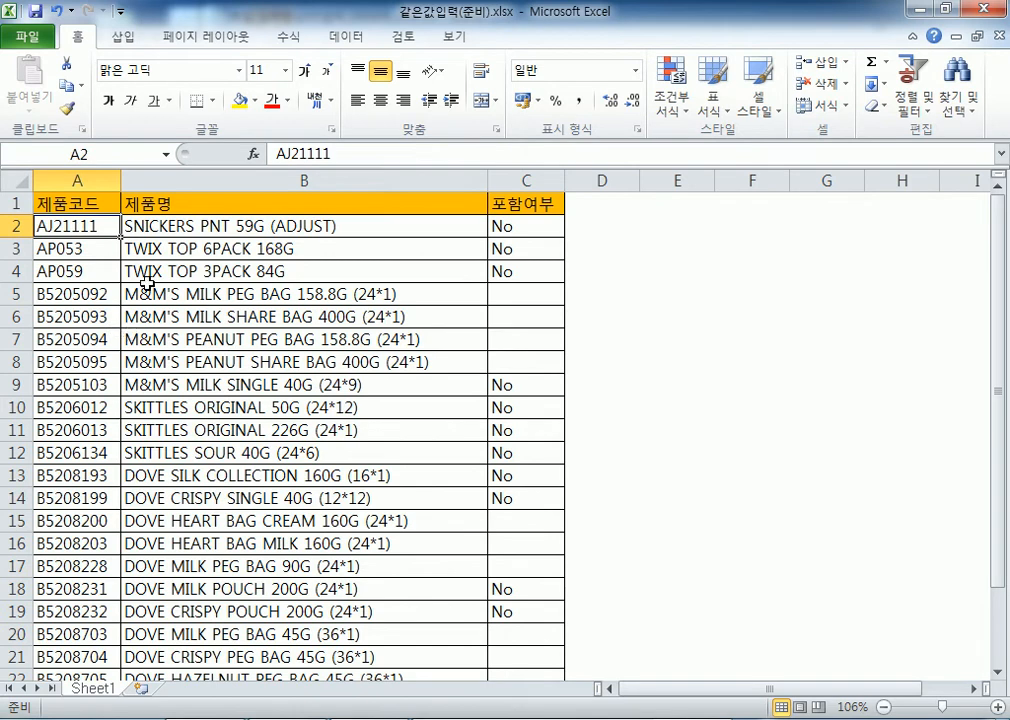
pyautogui.click(62, 252)
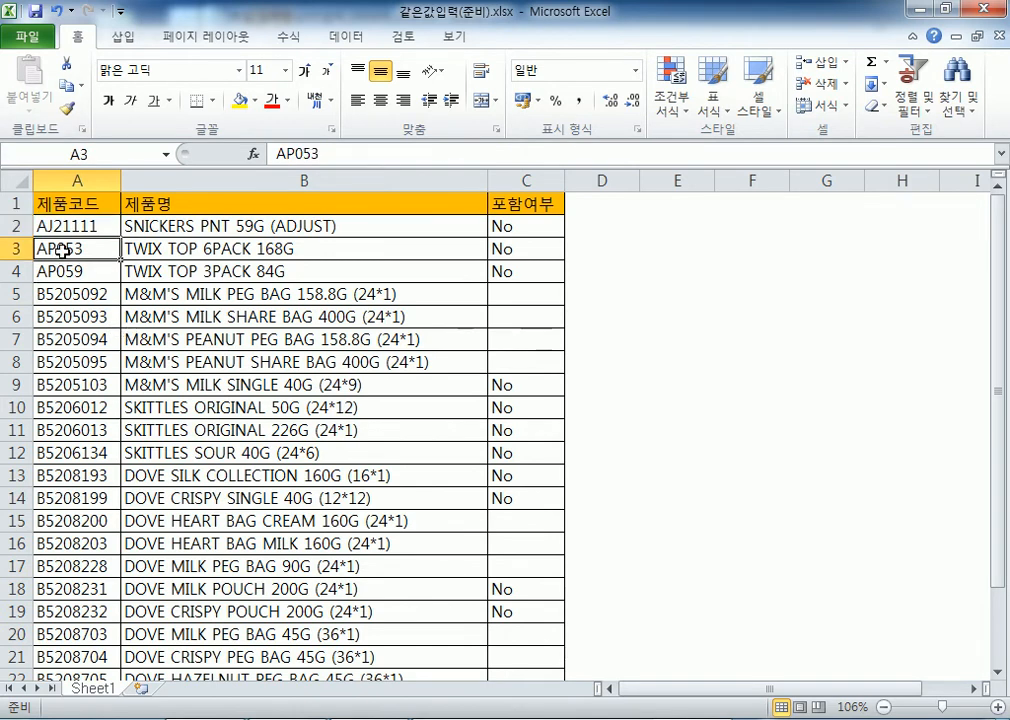
pyautogui.hotkey('ctrl', 'a')
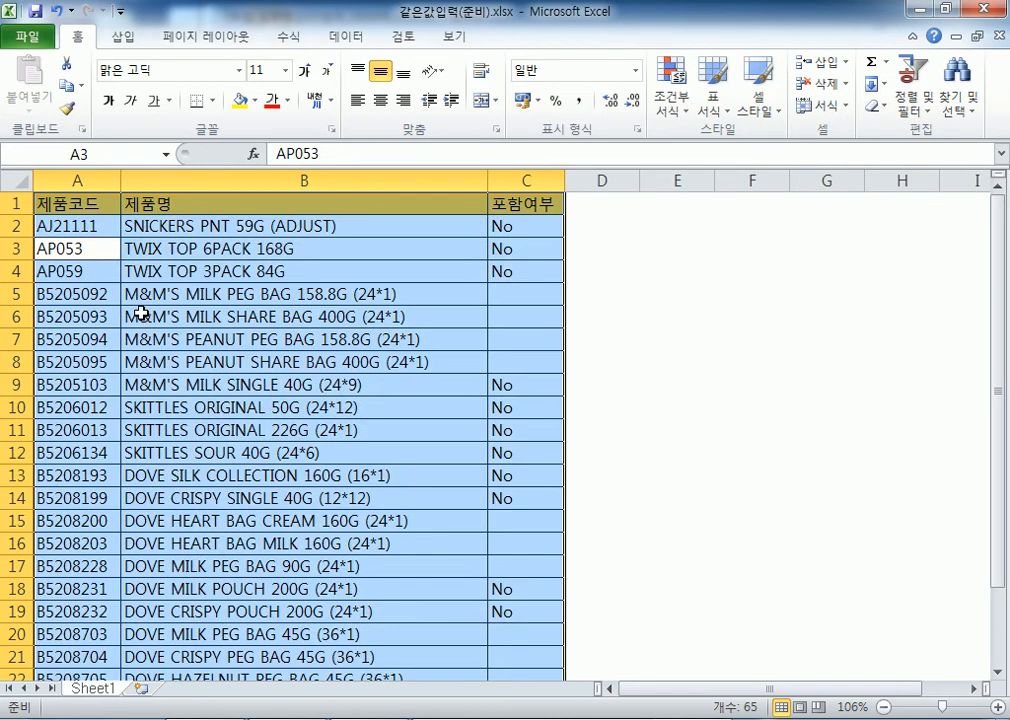
pyautogui.scroll(-6, 137, 264)
pyautogui.scroll(5, 142, 271)
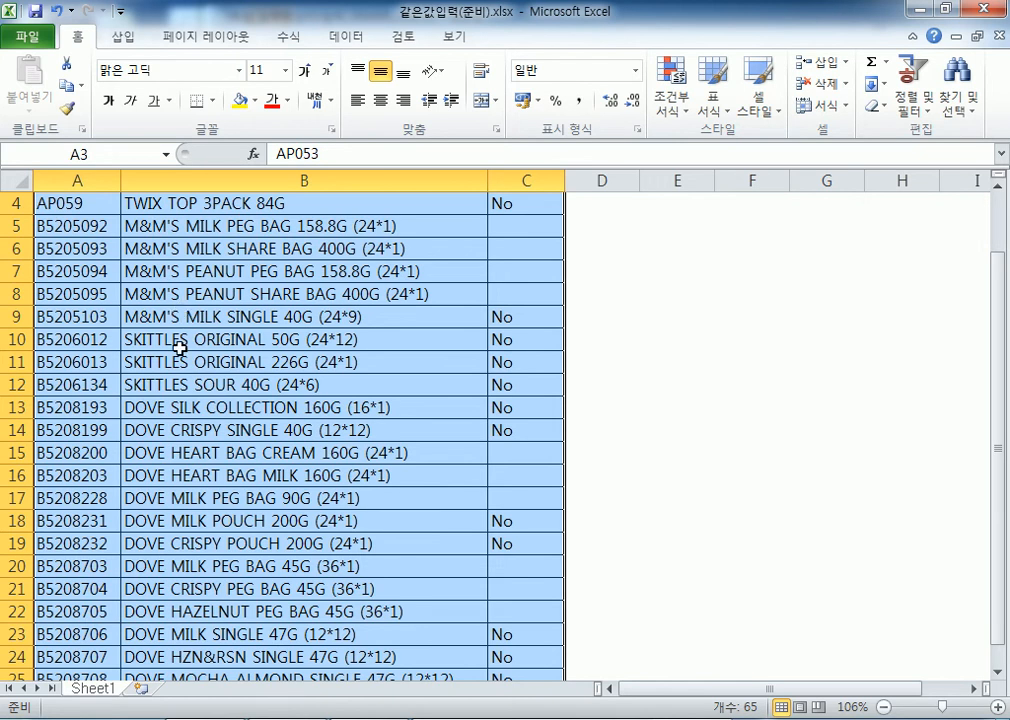
pyautogui.scroll(1, 555, 331)
# Reselect the blank column C ranges, then select the table again with Ctrl+A from A4
pyautogui.moveTo(523, 300); pyautogui.dragTo(516, 363)
pyautogui.moveTo(507, 521); pyautogui.dragTo(516, 588)
pyautogui.scroll(-3, 523, 467)
pyautogui.moveTo(525, 428); pyautogui.dragTo(525, 471)
pyautogui.scroll(3, 313, 452)
pyautogui.click(112, 271)
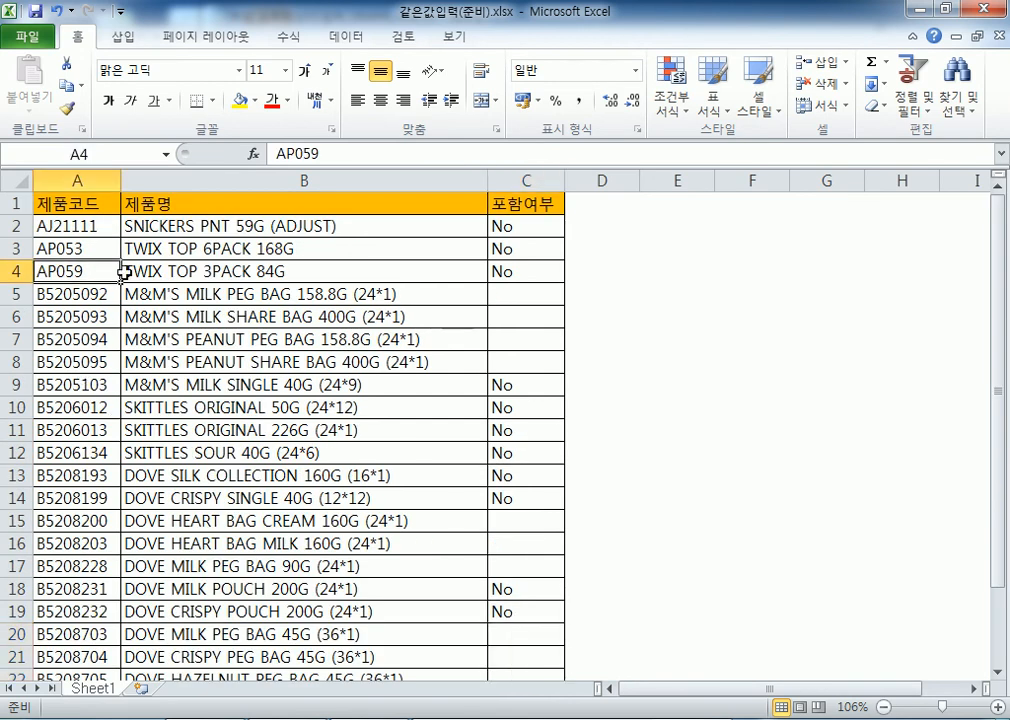
pyautogui.hotkey('ctrl', 'a')
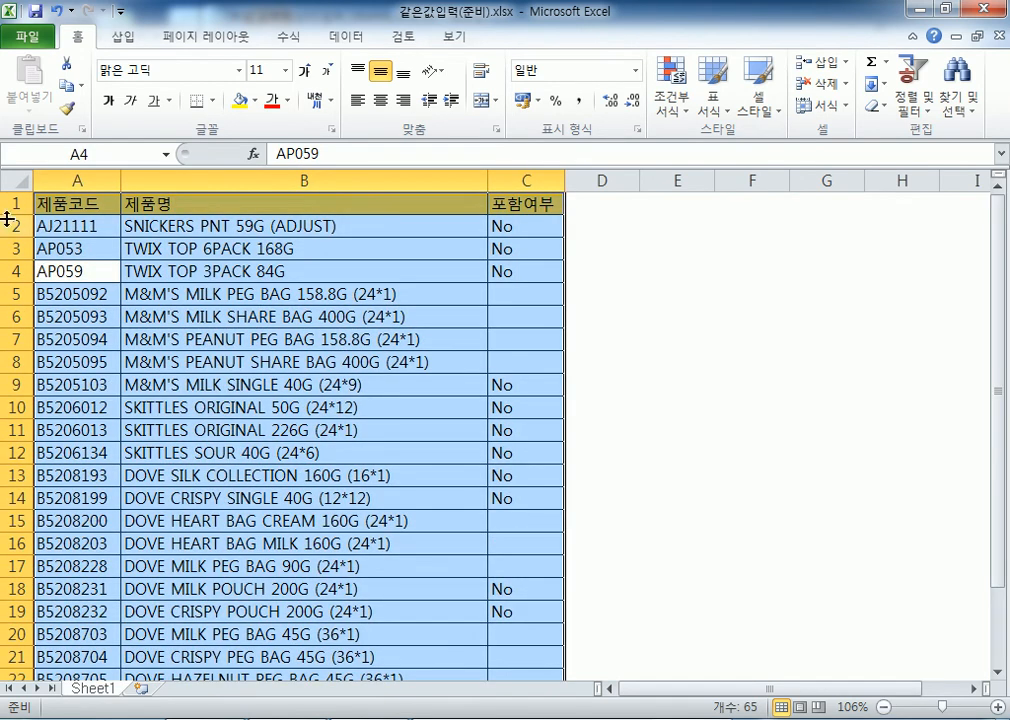
# Select the table's empty cells using Go To Special (이동 옵션) with Blanks (빈 셀)
pyautogui.click(957, 107)
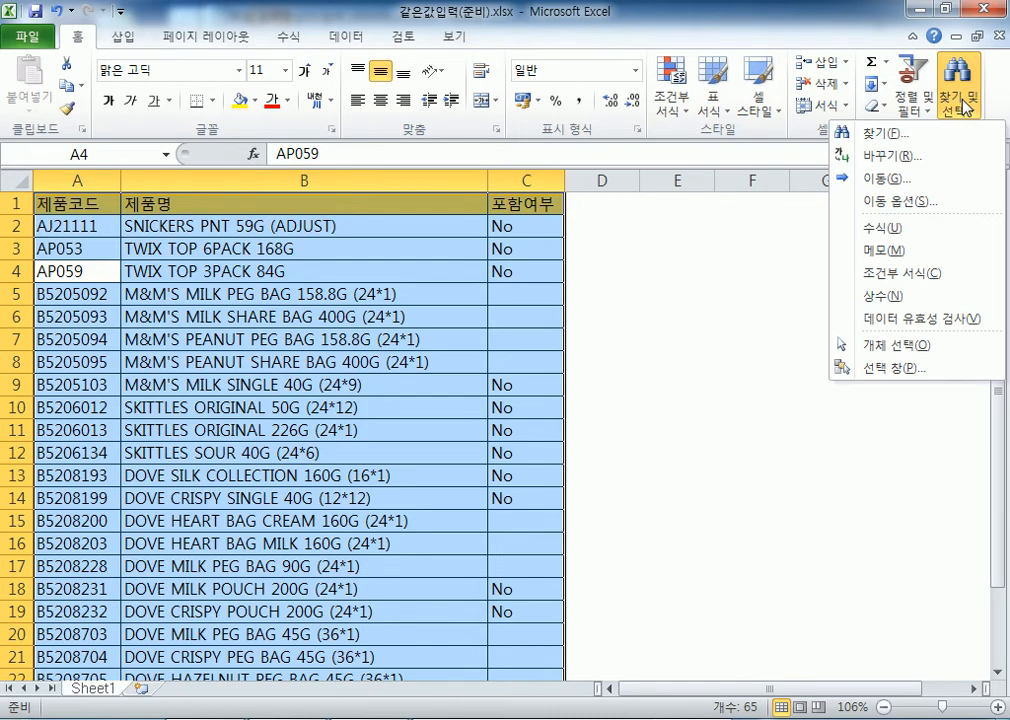
pyautogui.click(925, 208)
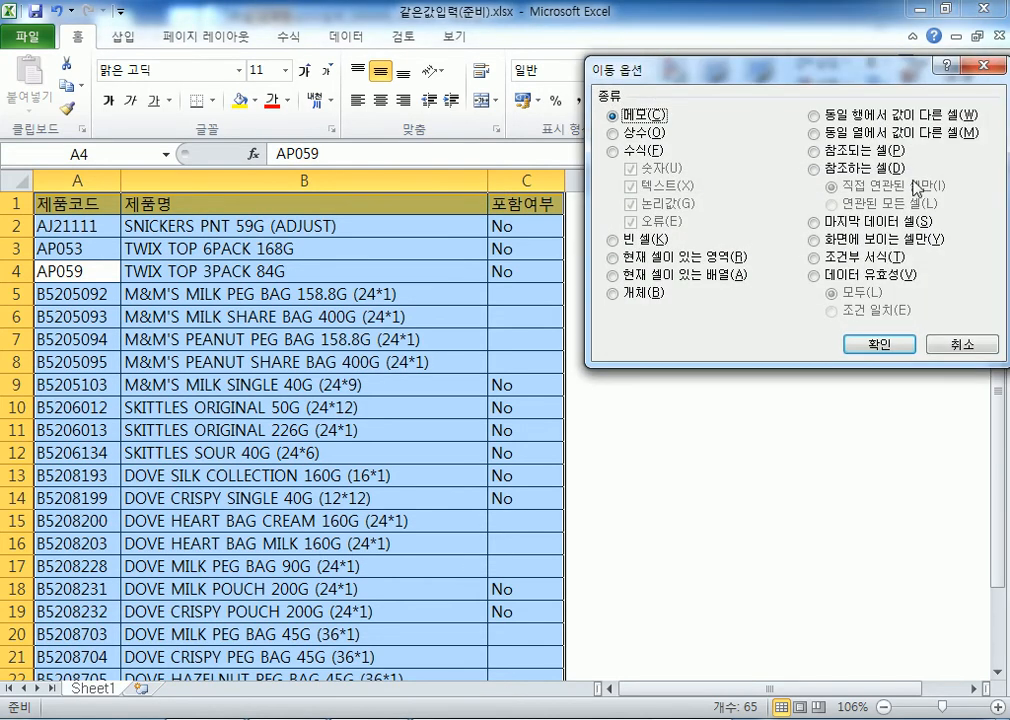
pyautogui.click(957, 343)
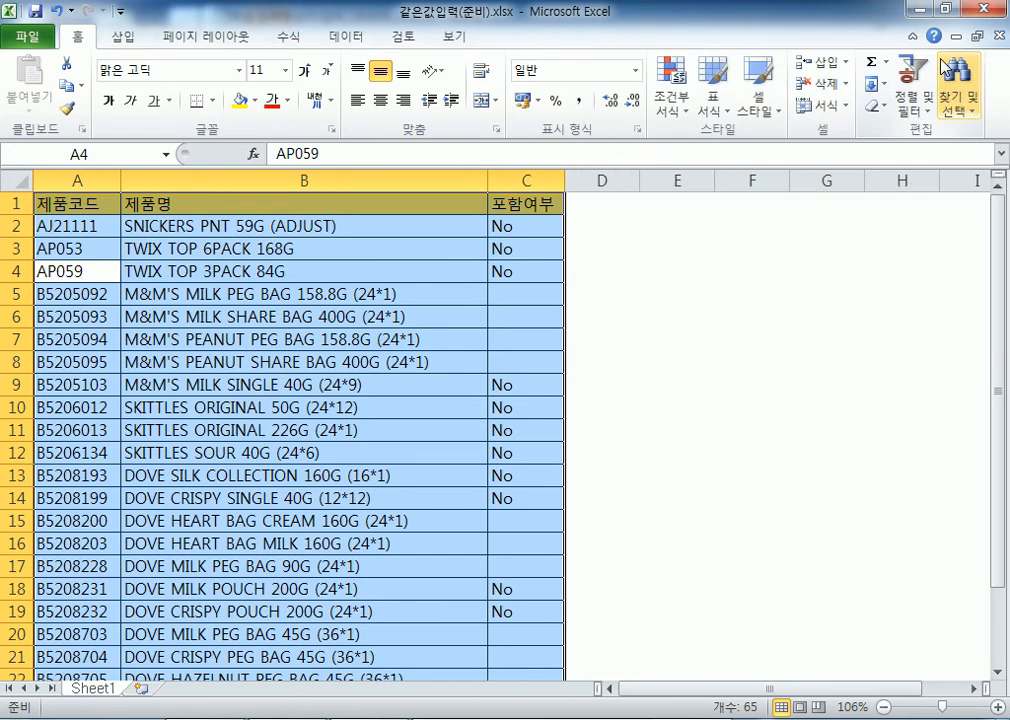
pyautogui.hotkey('ctrl', 'g')
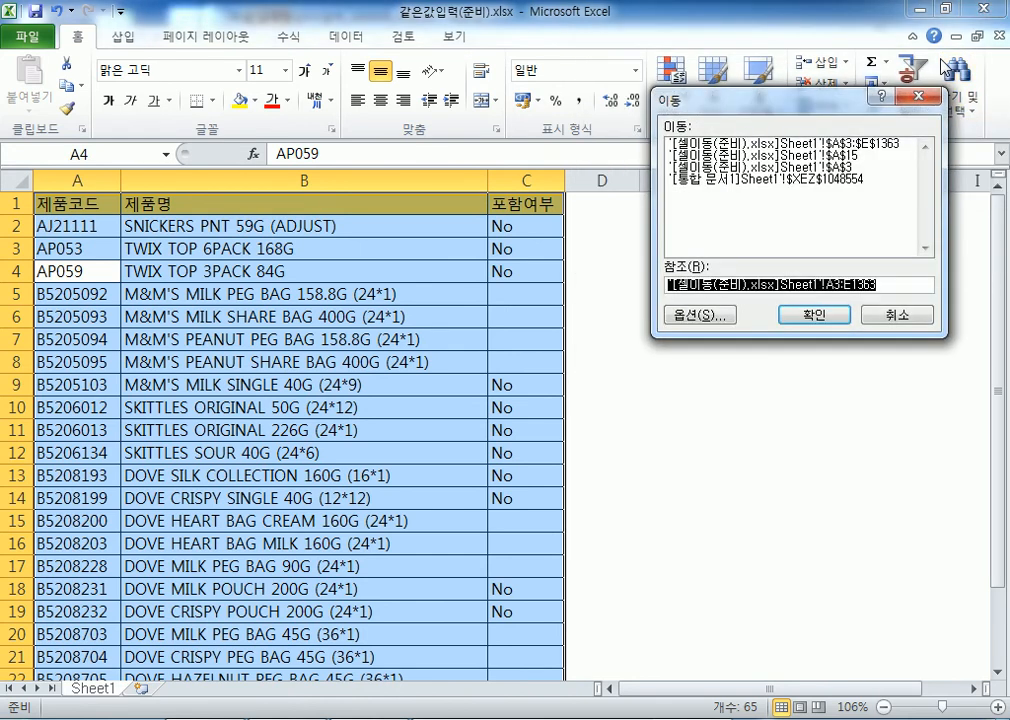
pyautogui.click(682, 314)
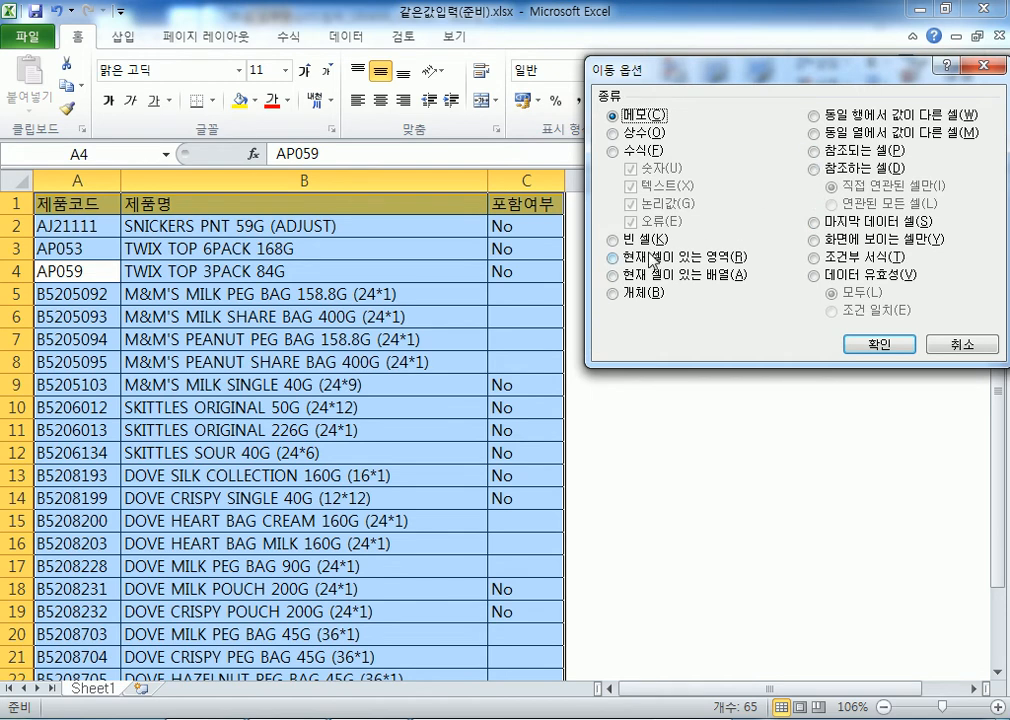
pyautogui.click(636, 246)
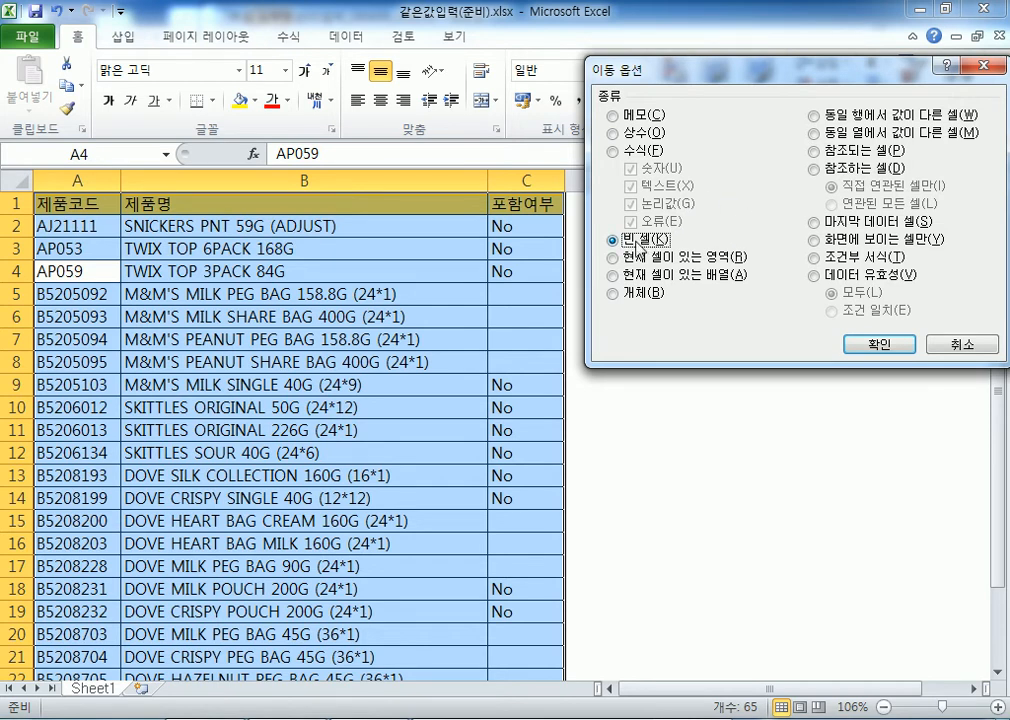
pyautogui.click(878, 344)
pyautogui.scroll(-3, 823, 306)
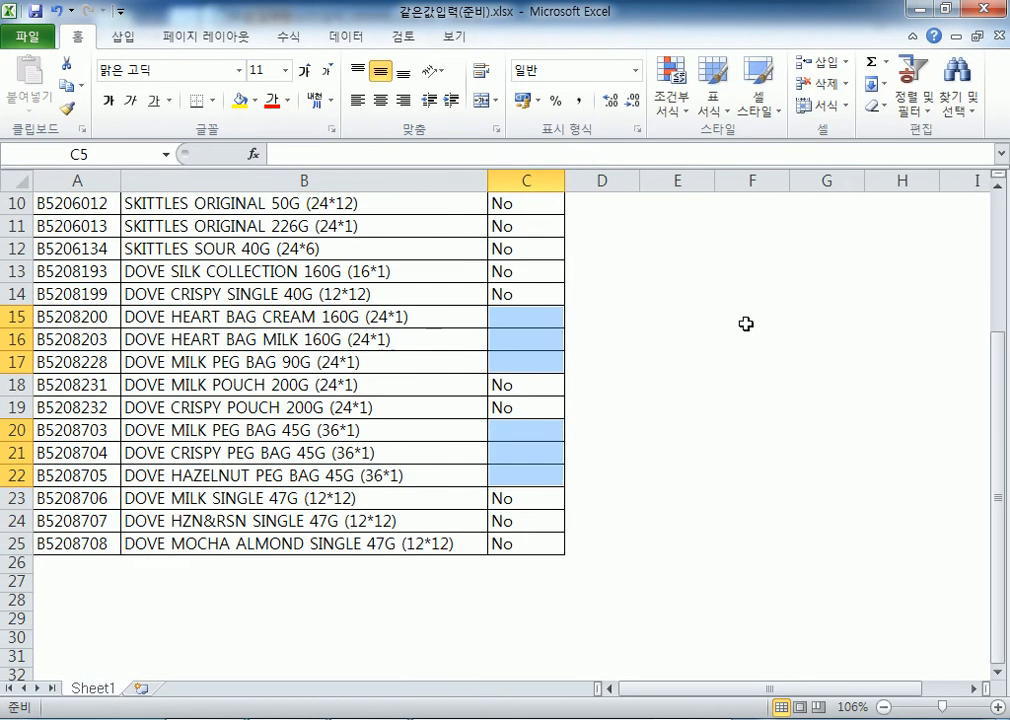
# Type Yes and fill it into all selected blank 포함여부 cells with Ctrl+Enter
pyautogui.scroll(3, 732, 309)
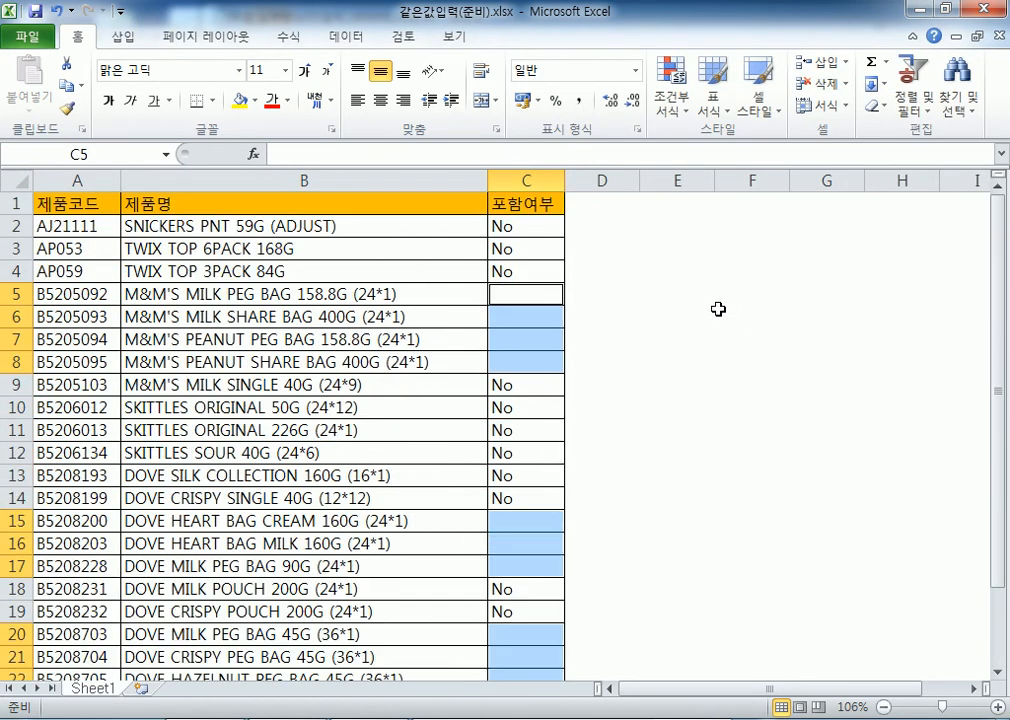
pyautogui.write('Yes')
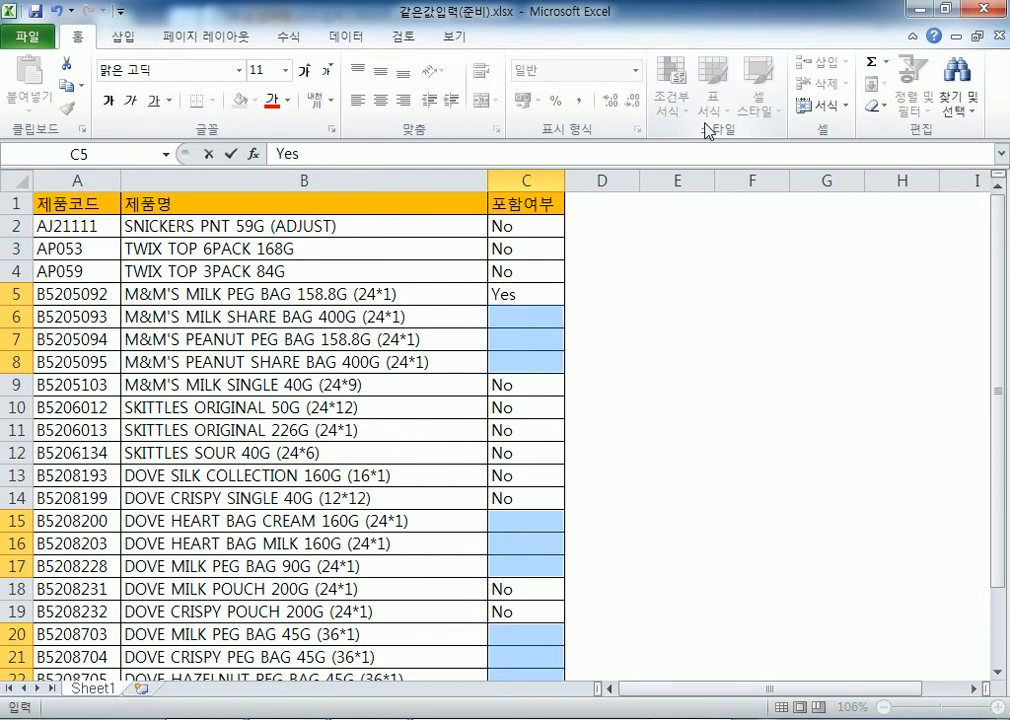
pyautogui.hotkey('ctrl', 'Return')
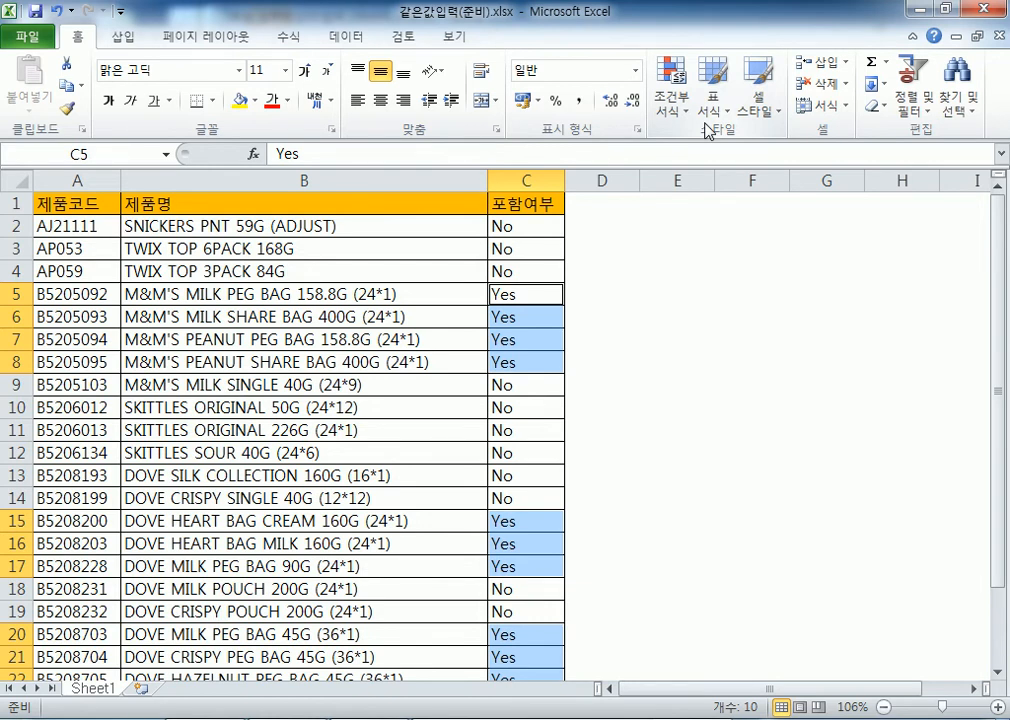
# In the 0으로시작하는숫자 workbook, enter 0001 in A2 to show the leading zeros dropping
pyautogui.hotkey('ctrl', 'Tab')
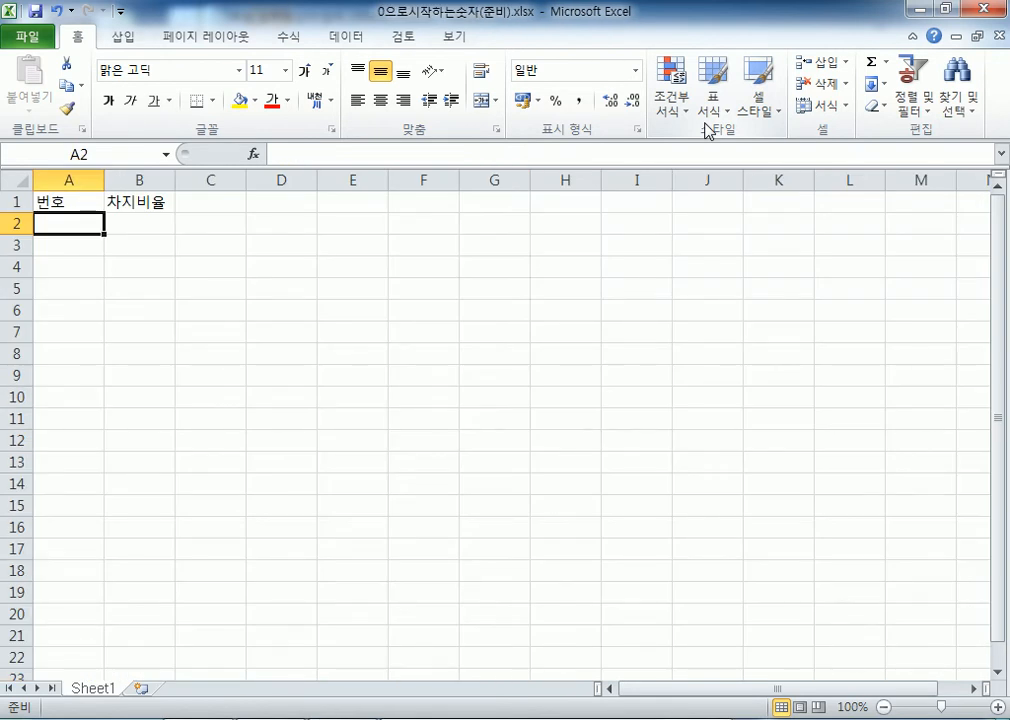
pyautogui.scroll(5, 200, 165)
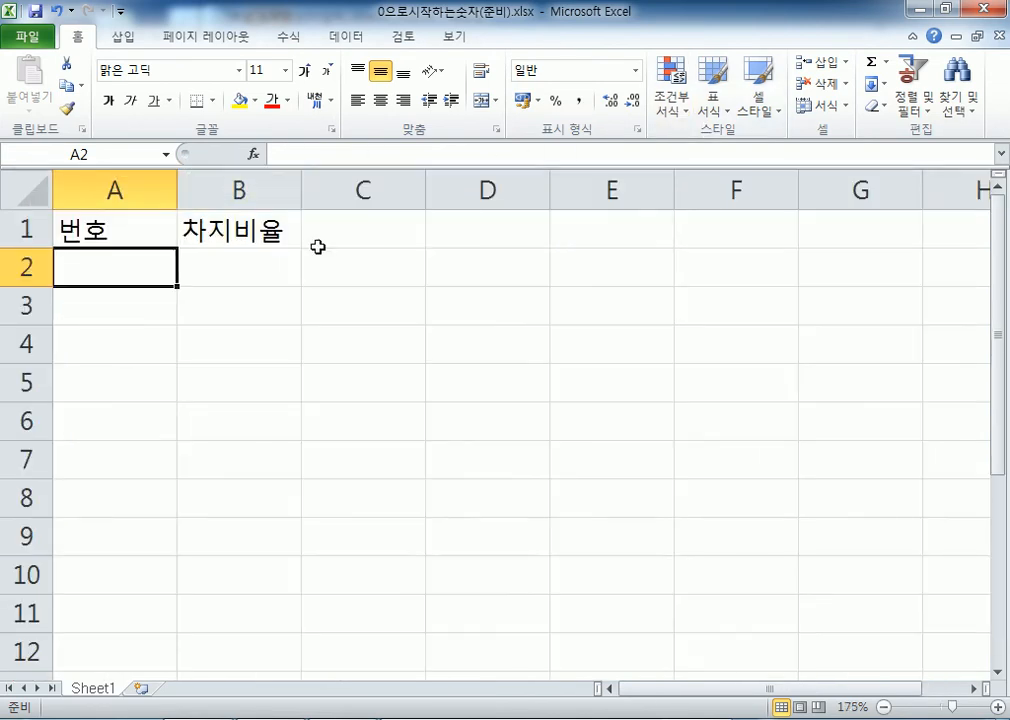
pyautogui.write('0001')
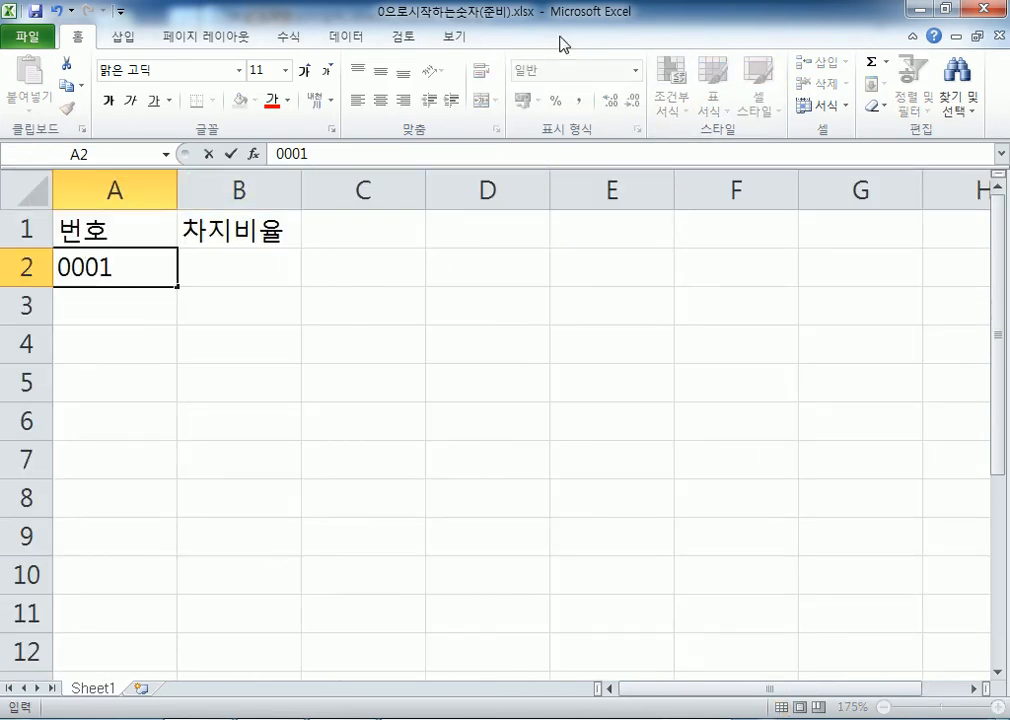
pyautogui.press('Return')
pyautogui.press('Up')
pyautogui.write('0001')
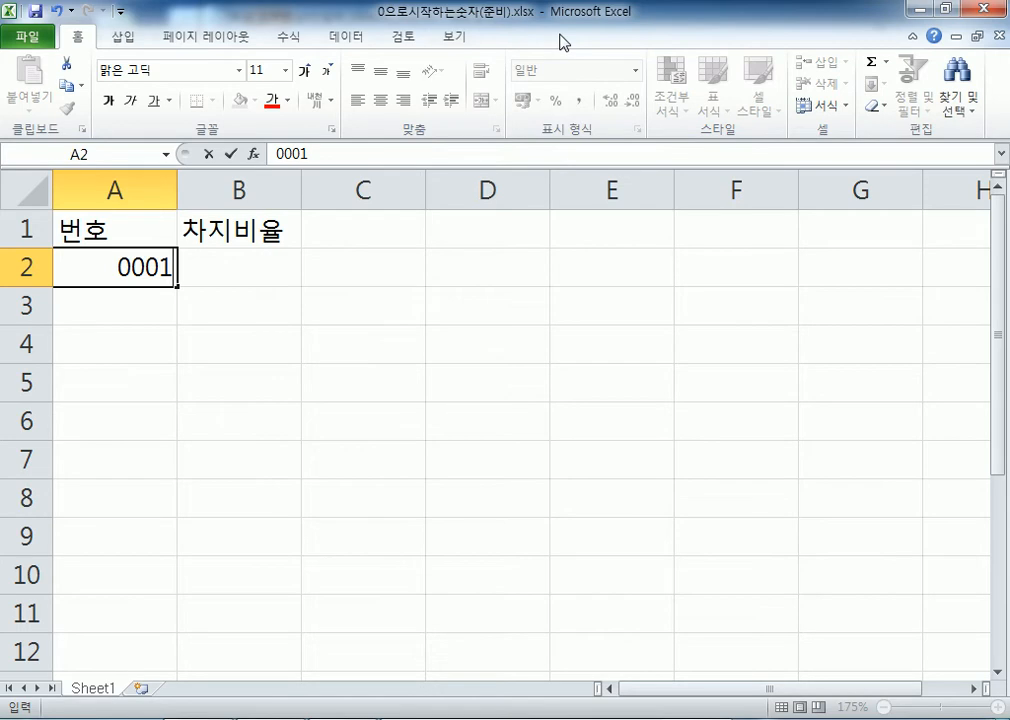
pyautogui.press('Return')
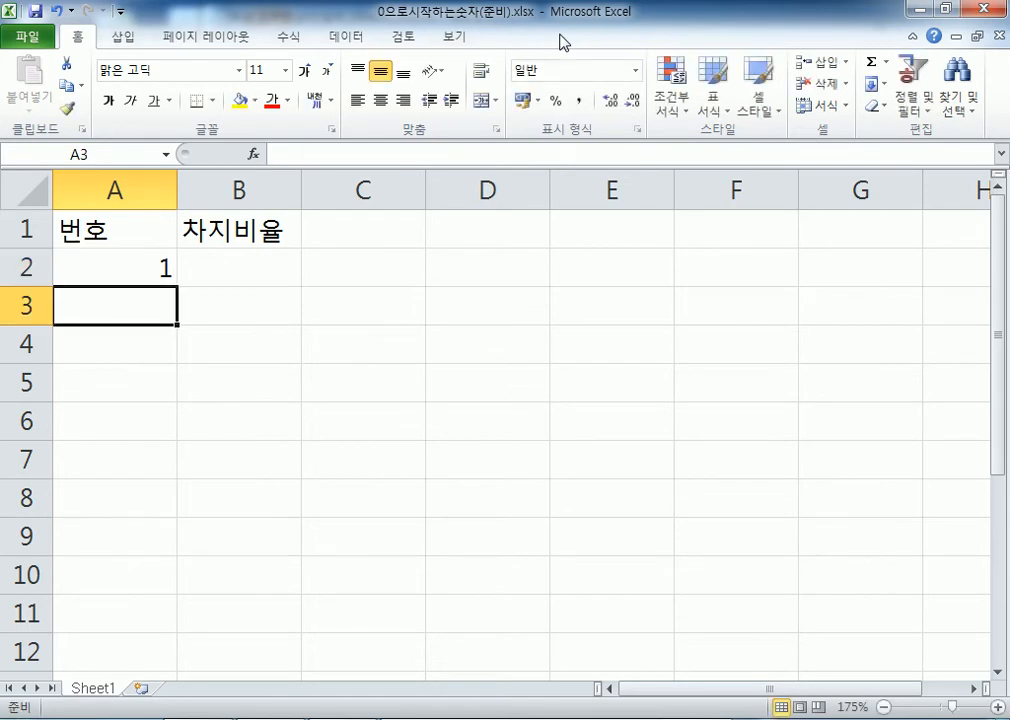
pyautogui.press('Up')
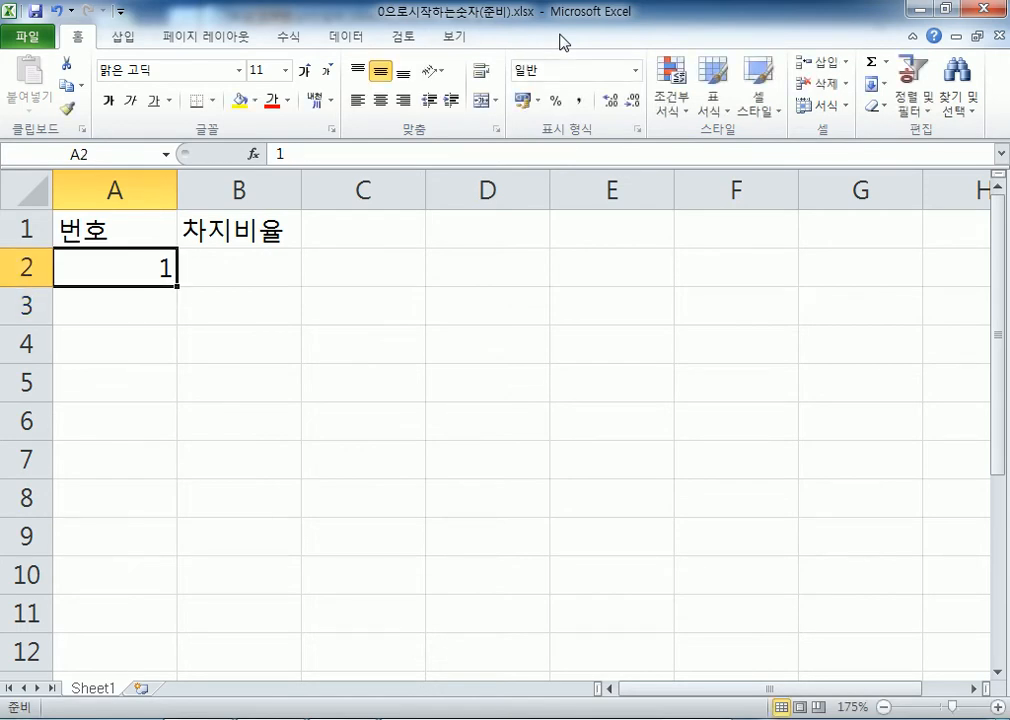
pyautogui.write('0001')
pyautogui.moveTo(112, 265); pyautogui.dragTo(163, 267)
pyautogui.click(163, 267)
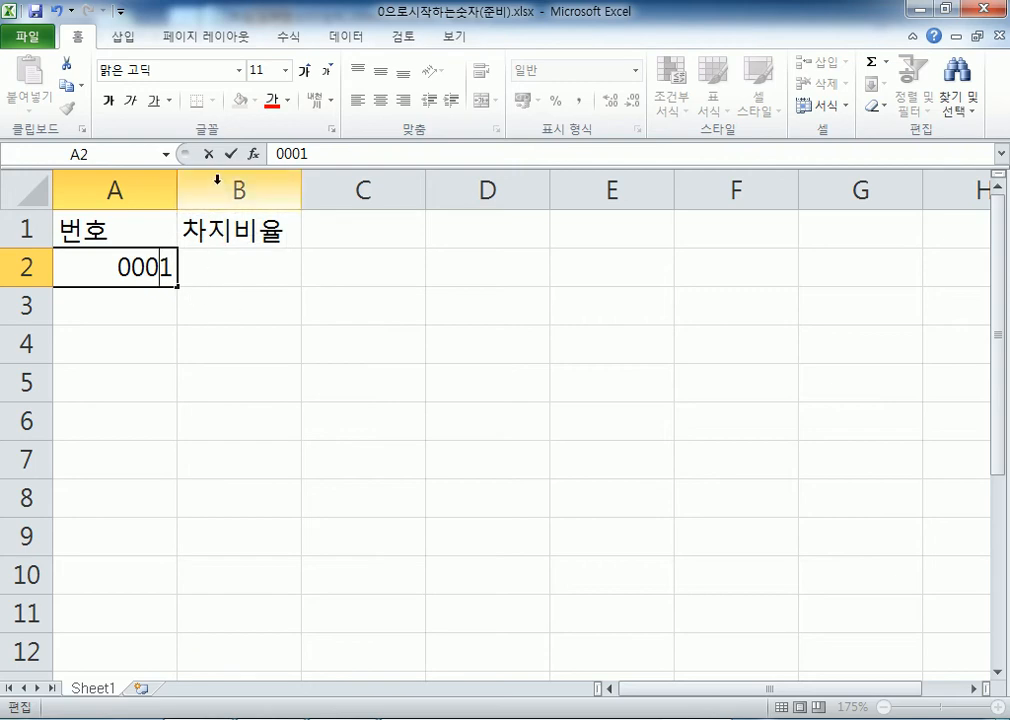
pyautogui.press('Return')
# Enter 100 in cell A3 for comparison
pyautogui.write('100')
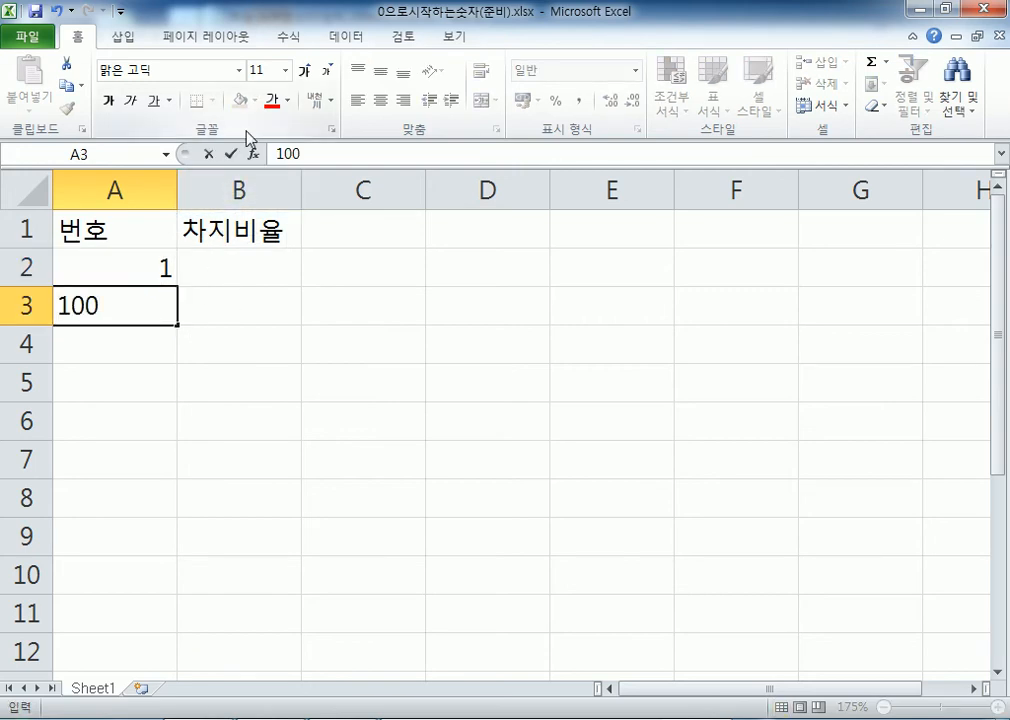
pyautogui.moveTo(72, 307); pyautogui.dragTo(101, 309)
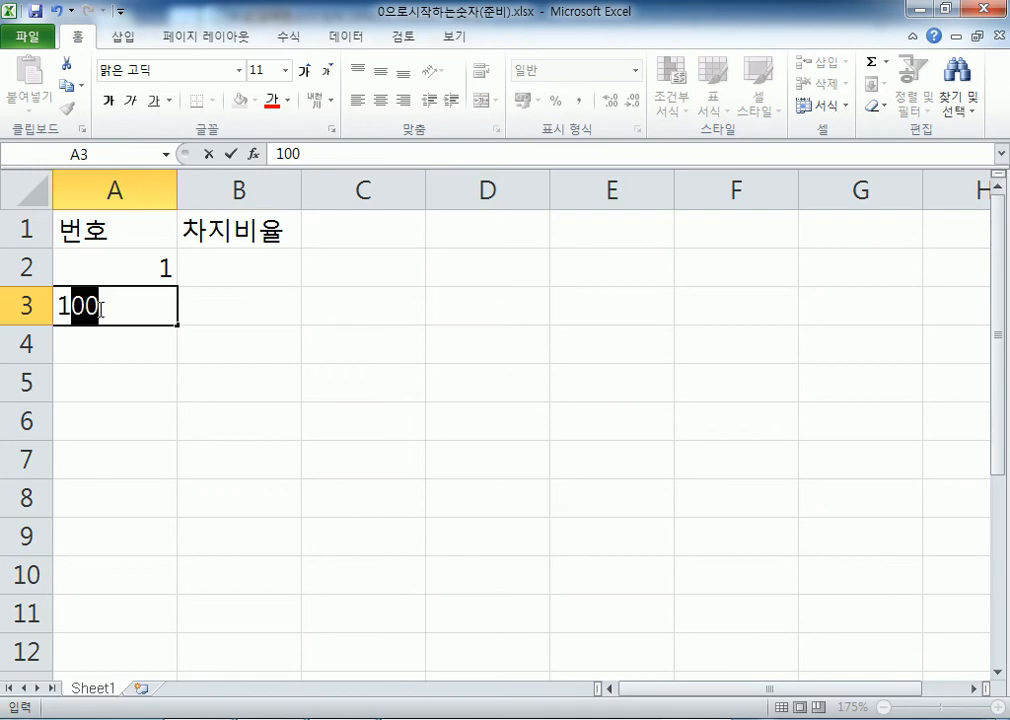
pyautogui.press('F2')
pyautogui.press('Home')
pyautogui.press('Return')
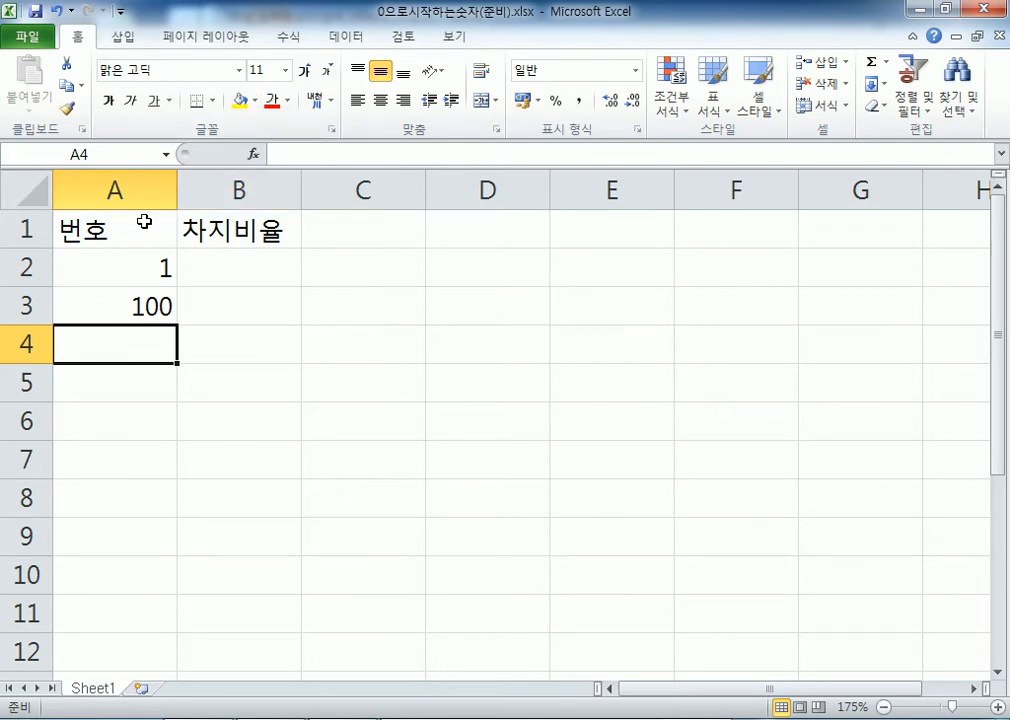
# Clear A2:A3 and begin an apostrophe-prefixed entry in A2
pyautogui.moveTo(113, 266); pyautogui.dragTo(108, 298)
pyautogui.press('Delete')
pyautogui.press('Down')
pyautogui.press('Up')
pyautogui.write("'")
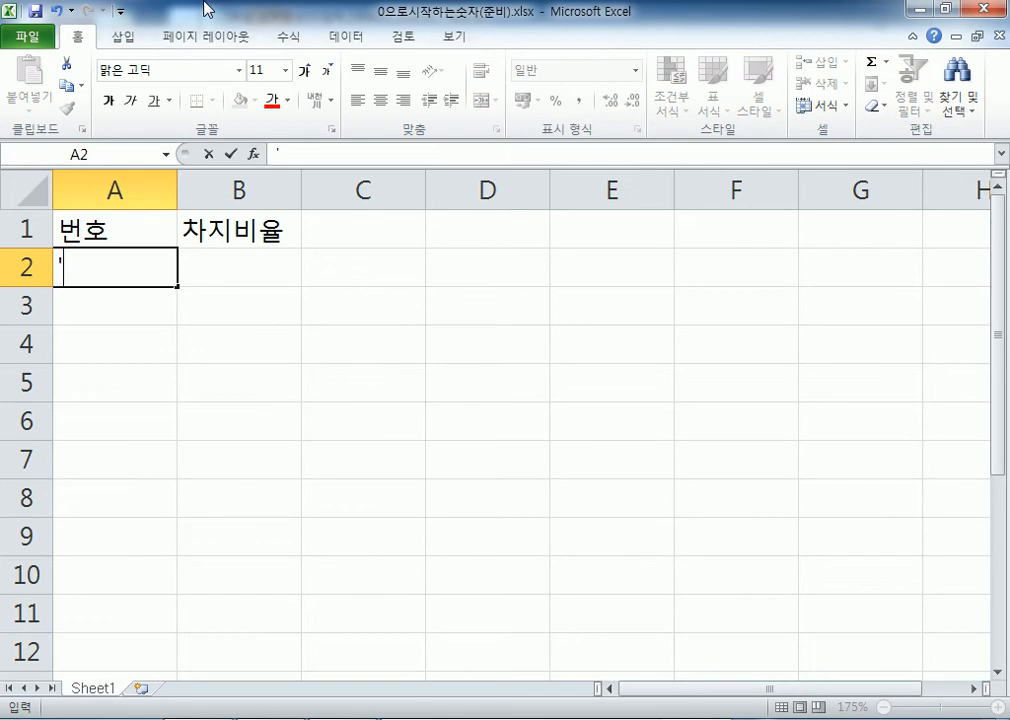
pyautogui.write('0001')
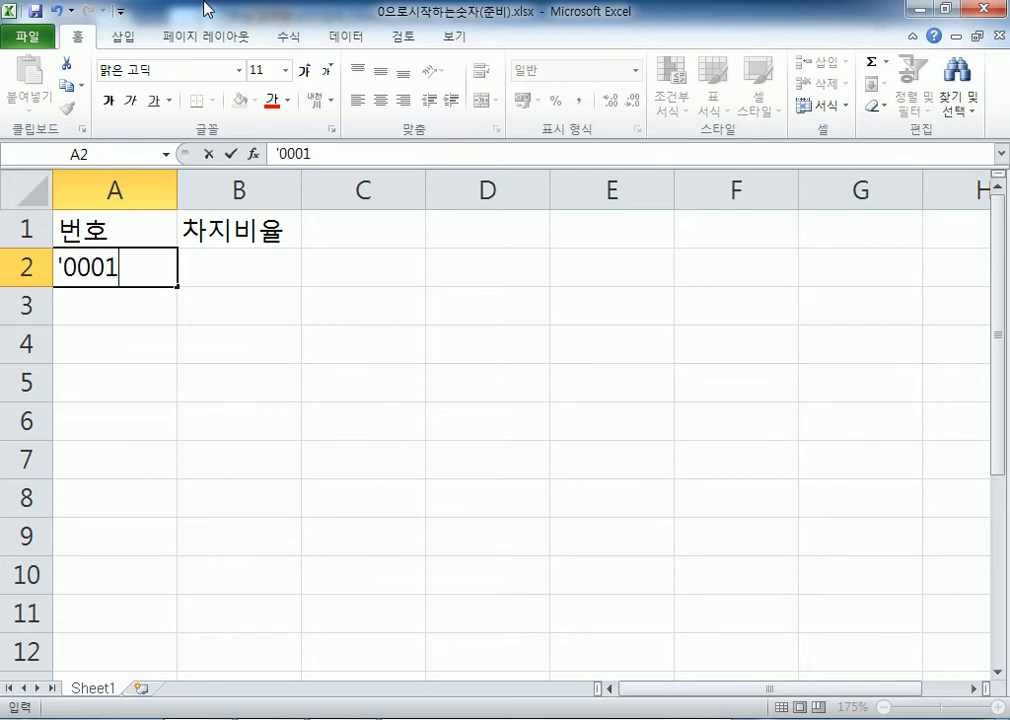
pyautogui.press('Return')
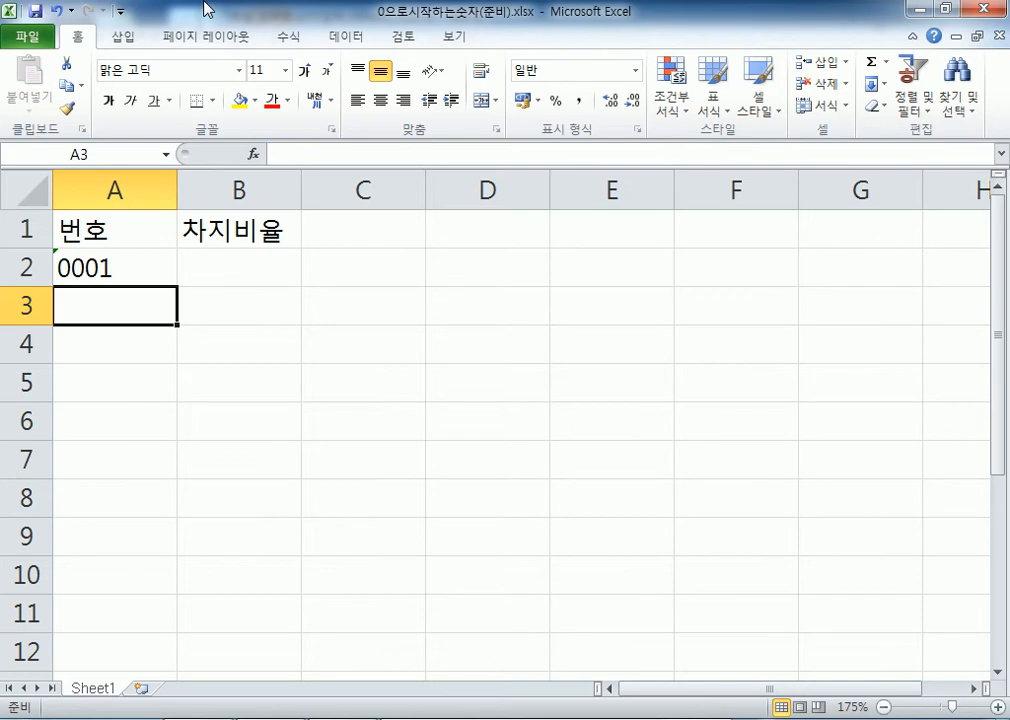
pyautogui.write('0101')
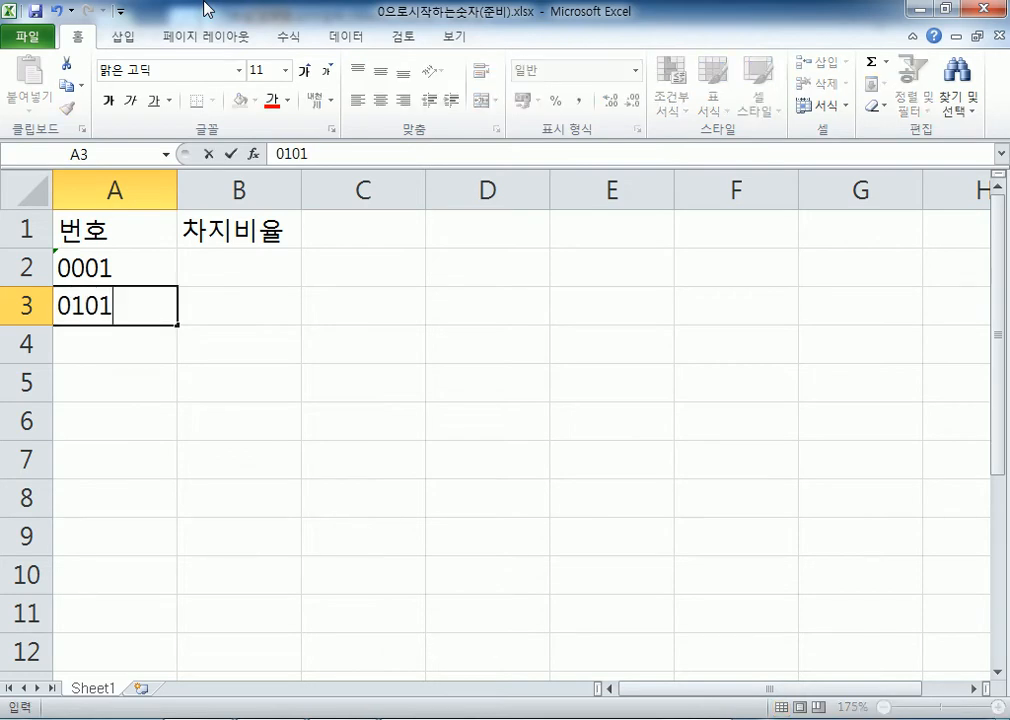
pyautogui.write('2345')
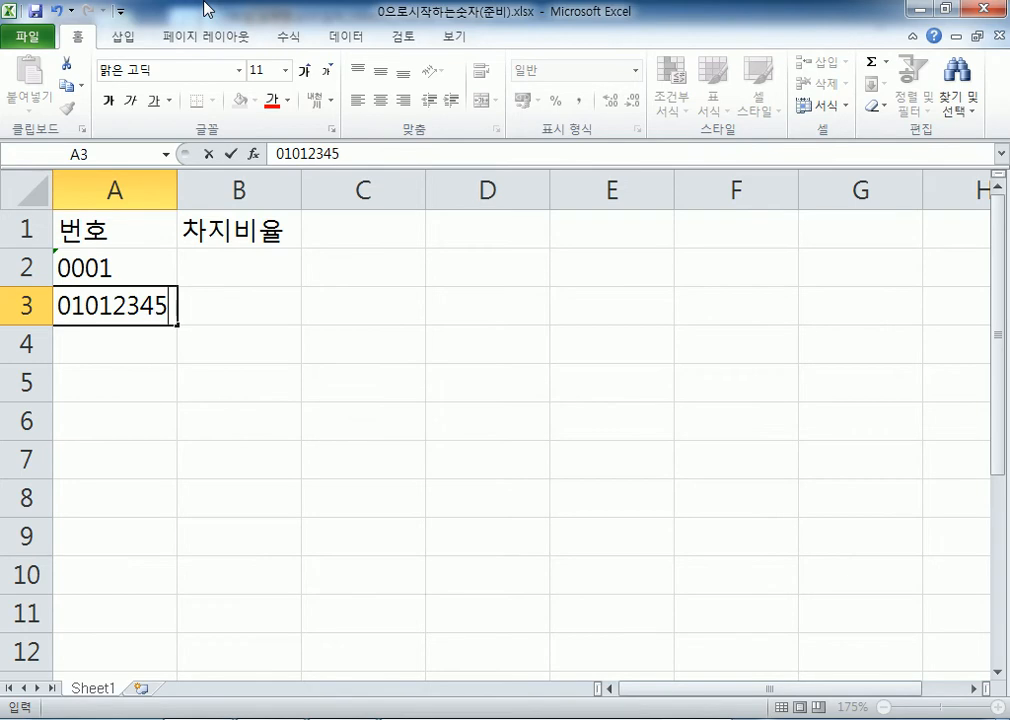
pyautogui.write('678')
pyautogui.press('Return')
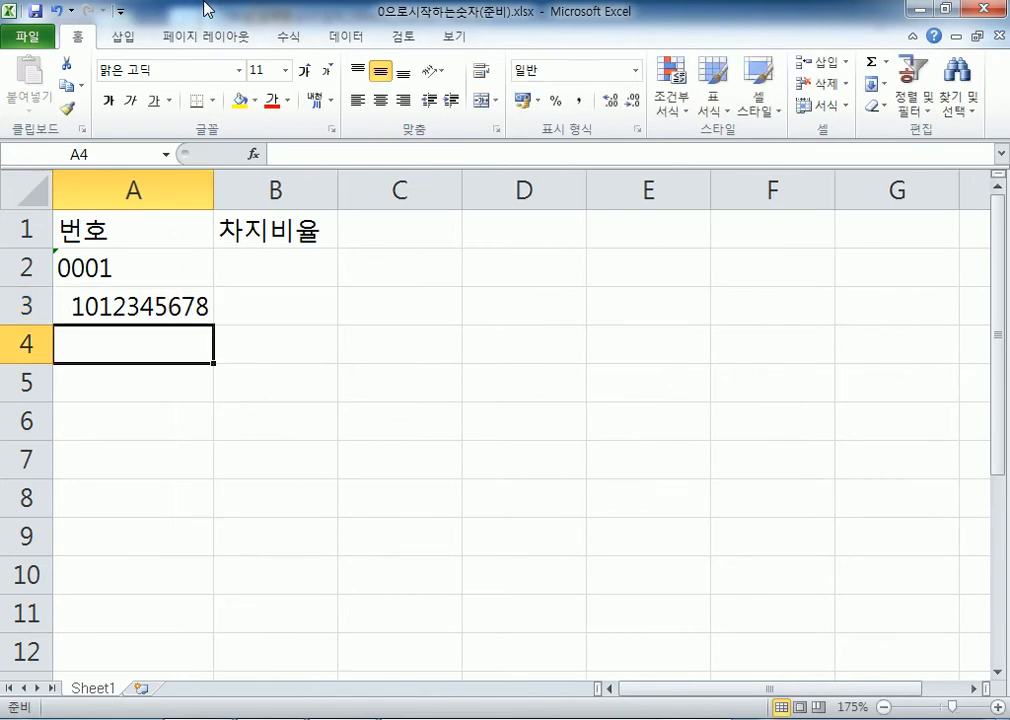
pyautogui.write('010-1234')
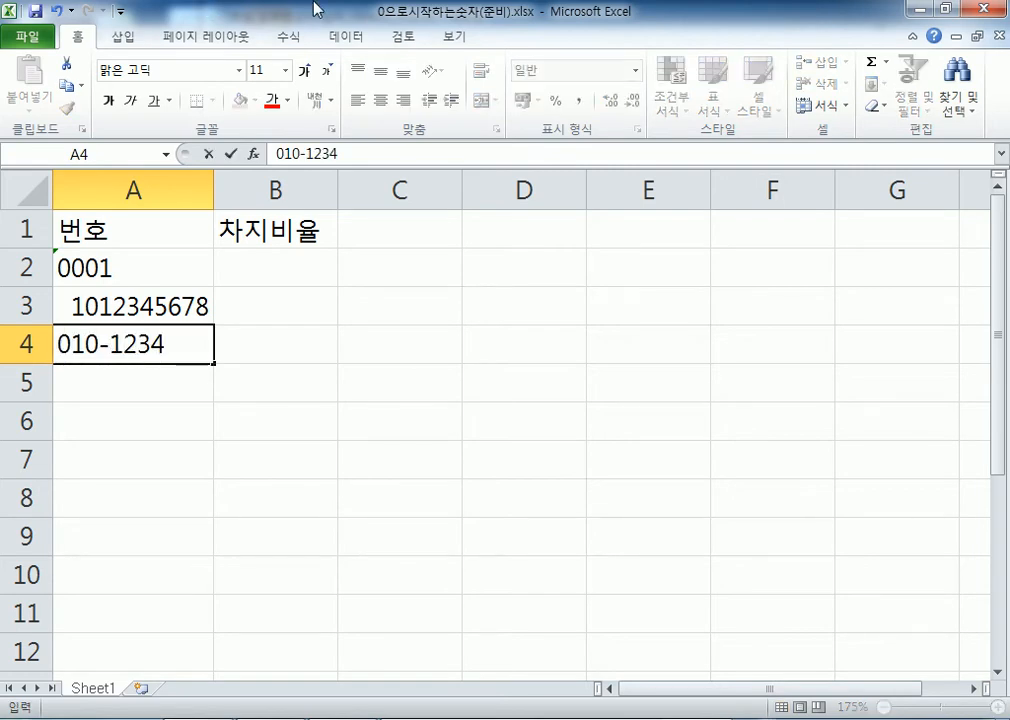
pyautogui.press('Return')
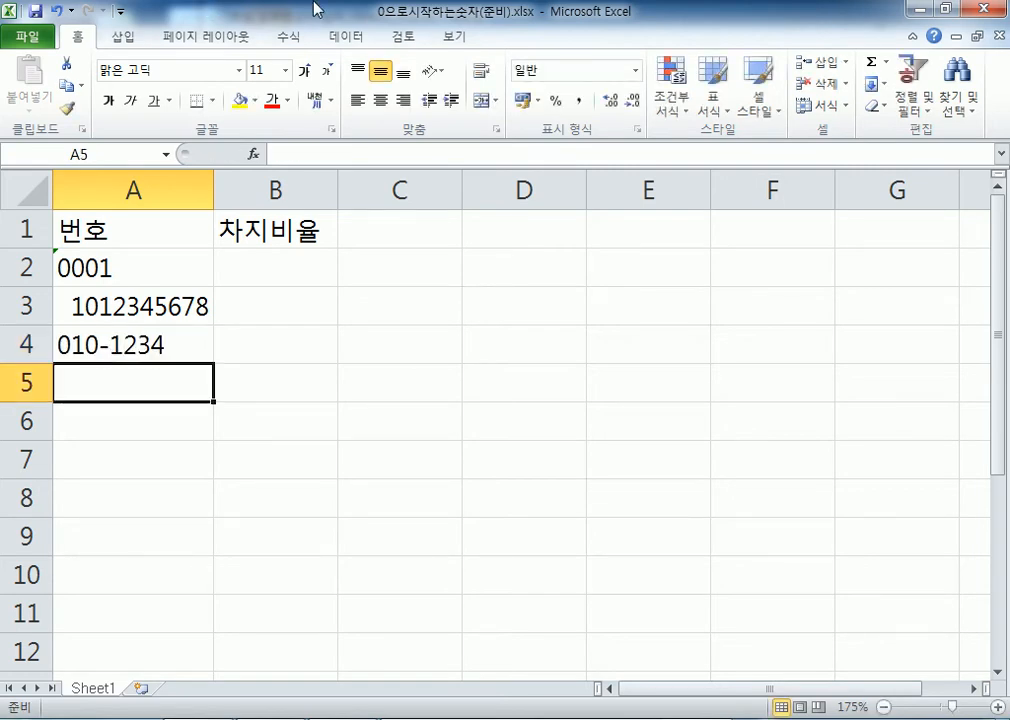
# Re-enter A4 as 0101234, then as '010 so the zero stays, and select B2
pyautogui.press('Up')
pyautogui.write('0101234')
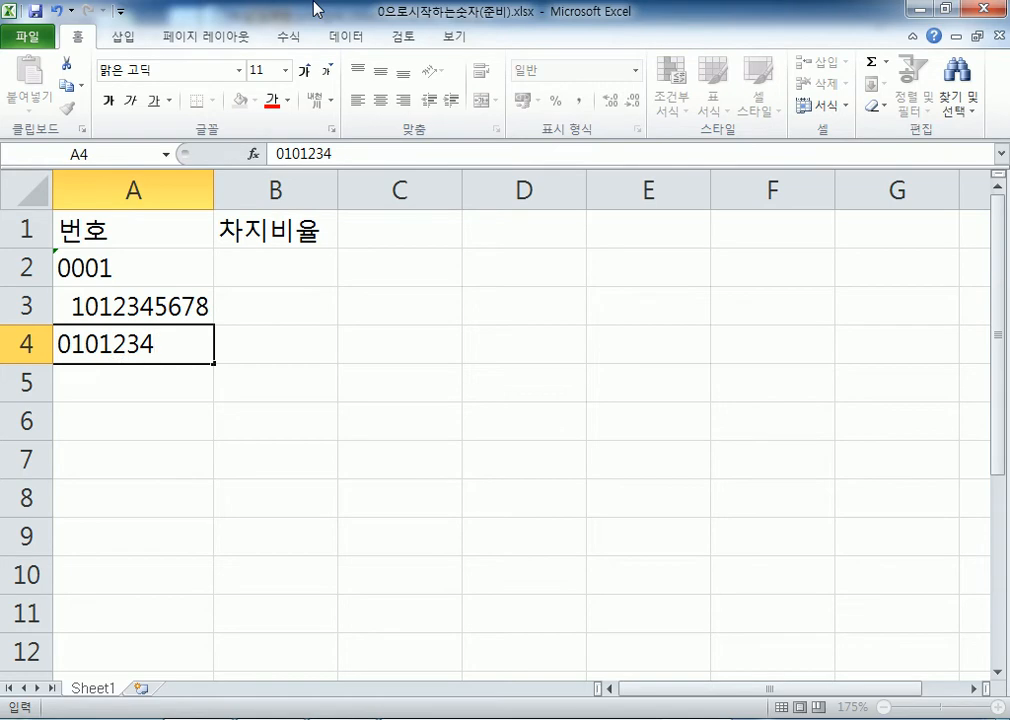
pyautogui.press('Return')
pyautogui.press('Up')
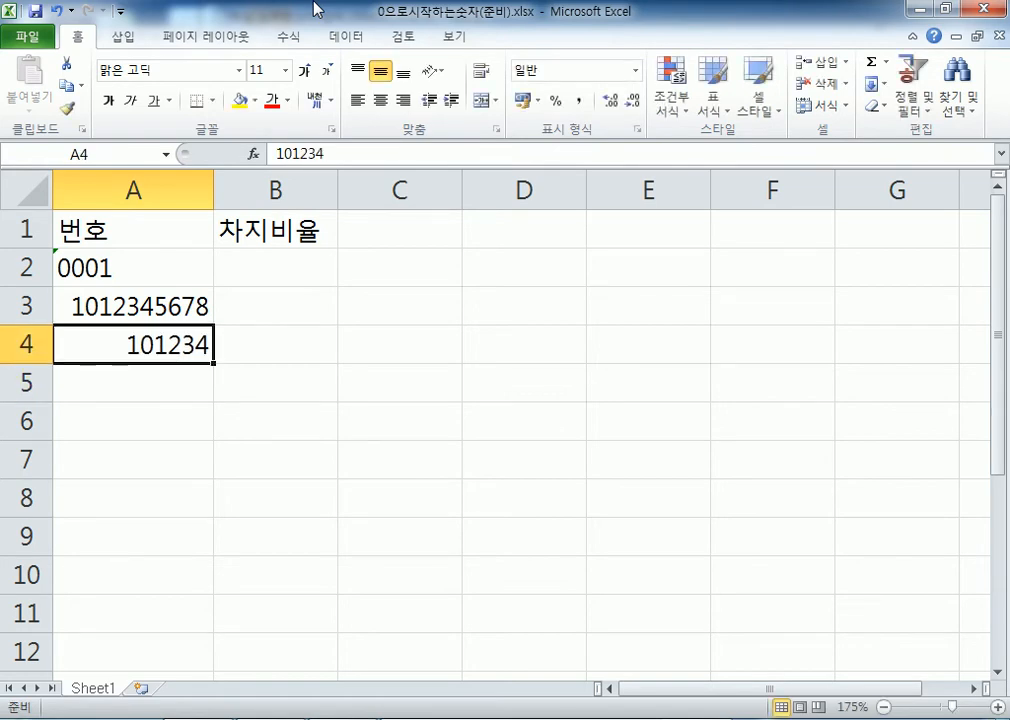
pyautogui.write("'010")
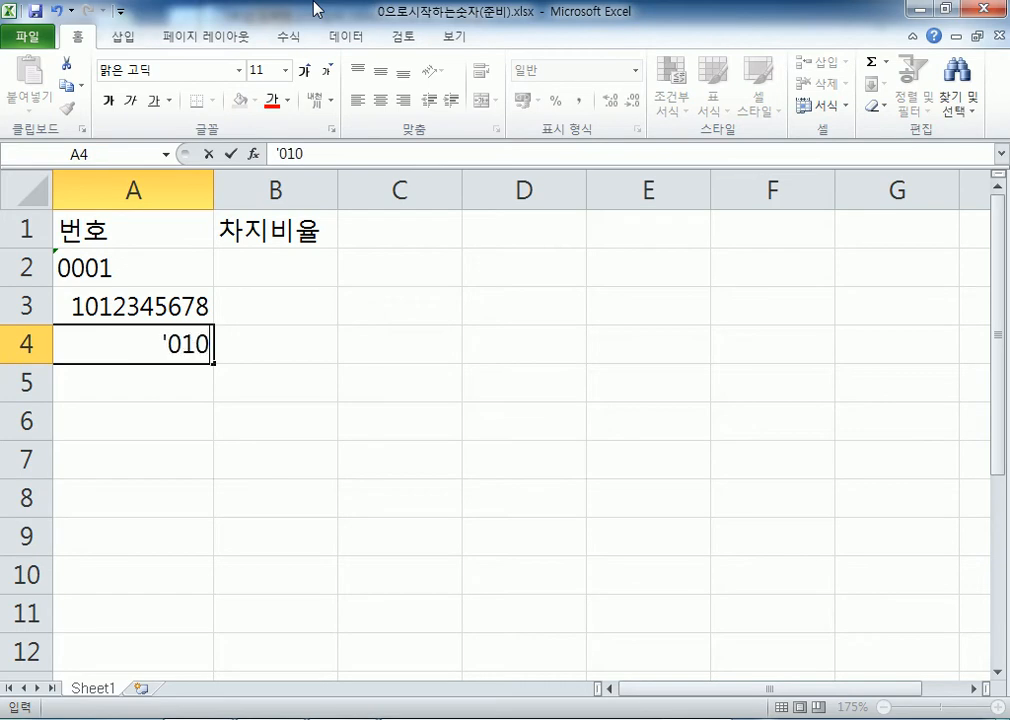
pyautogui.press('Return')
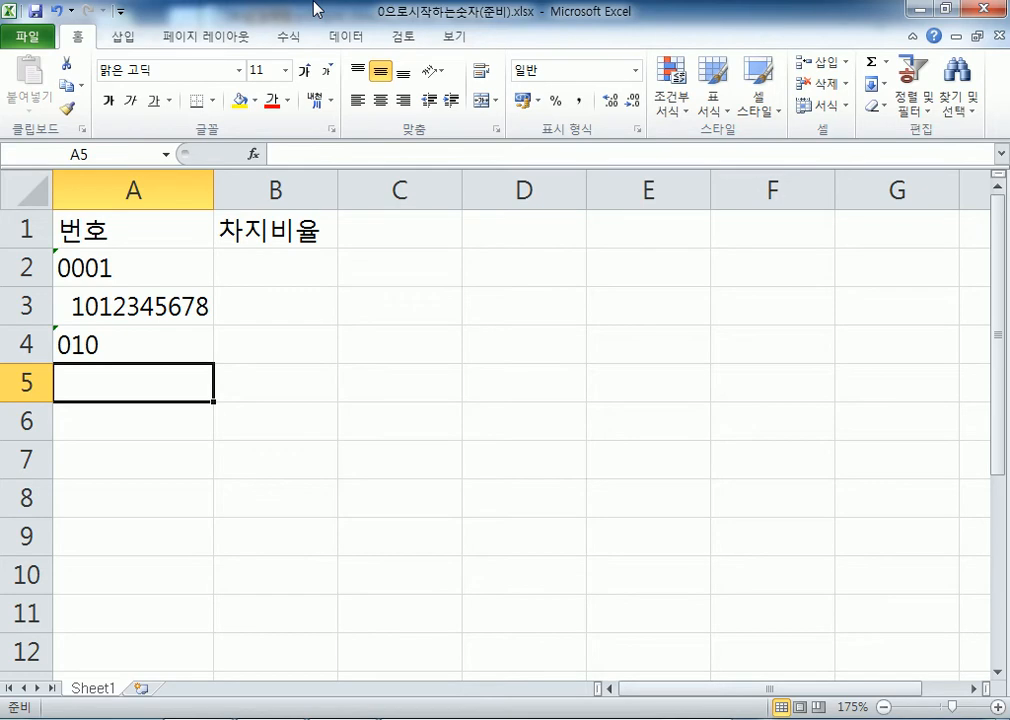
pyautogui.click(278, 265)
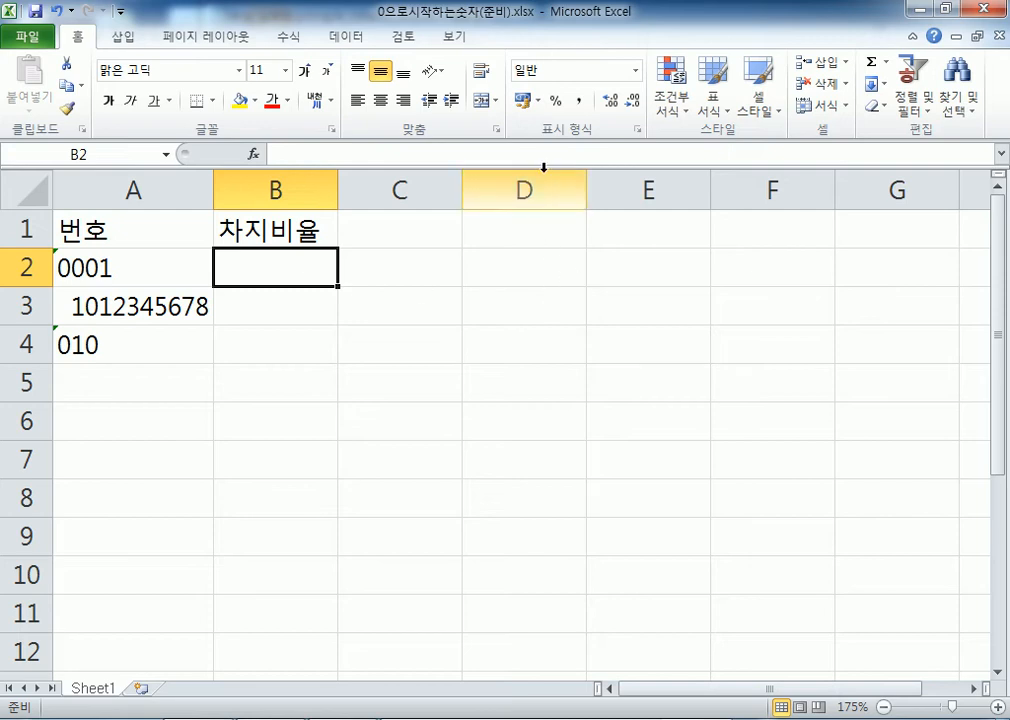
# Enter 3/5 in B2, which becomes a date, and 2005-5-5 in B3
pyautogui.write('3/5')
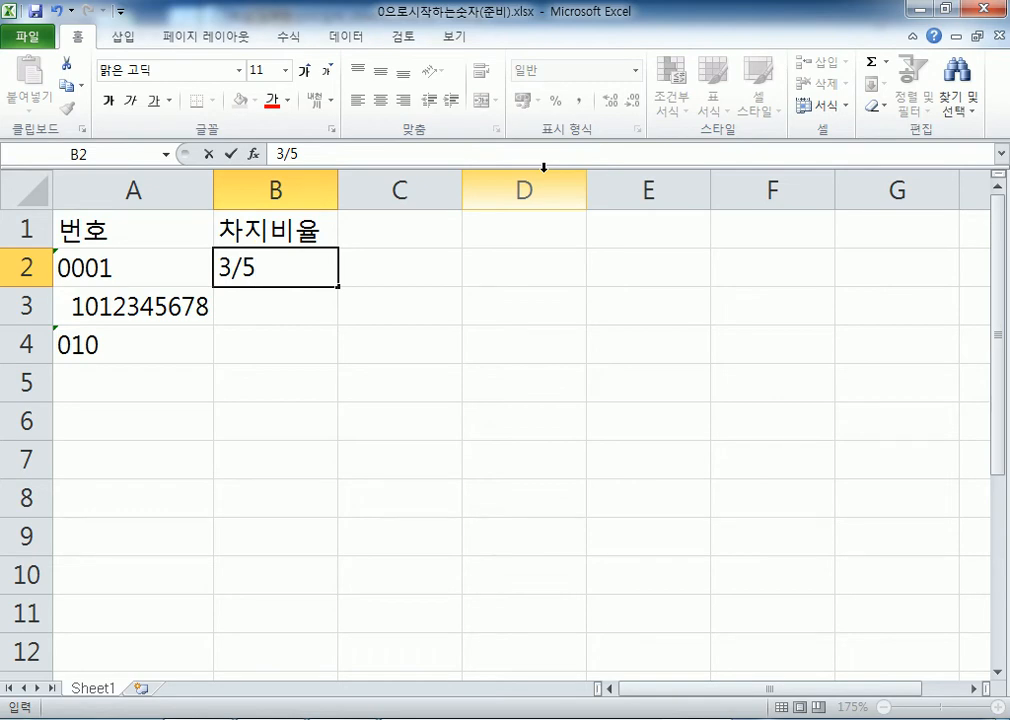
pyautogui.press('Escape')
pyautogui.write('38/')
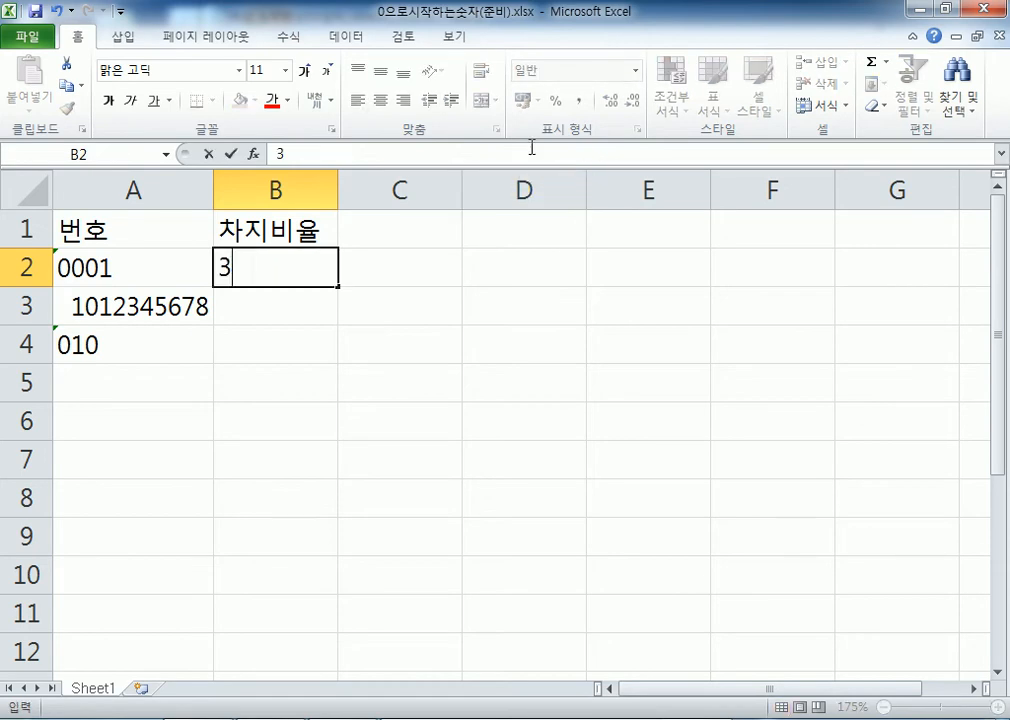
pyautogui.press('BackSpace')
pyautogui.press('BackSpace')
pyautogui.write('/5')
pyautogui.press('Return')
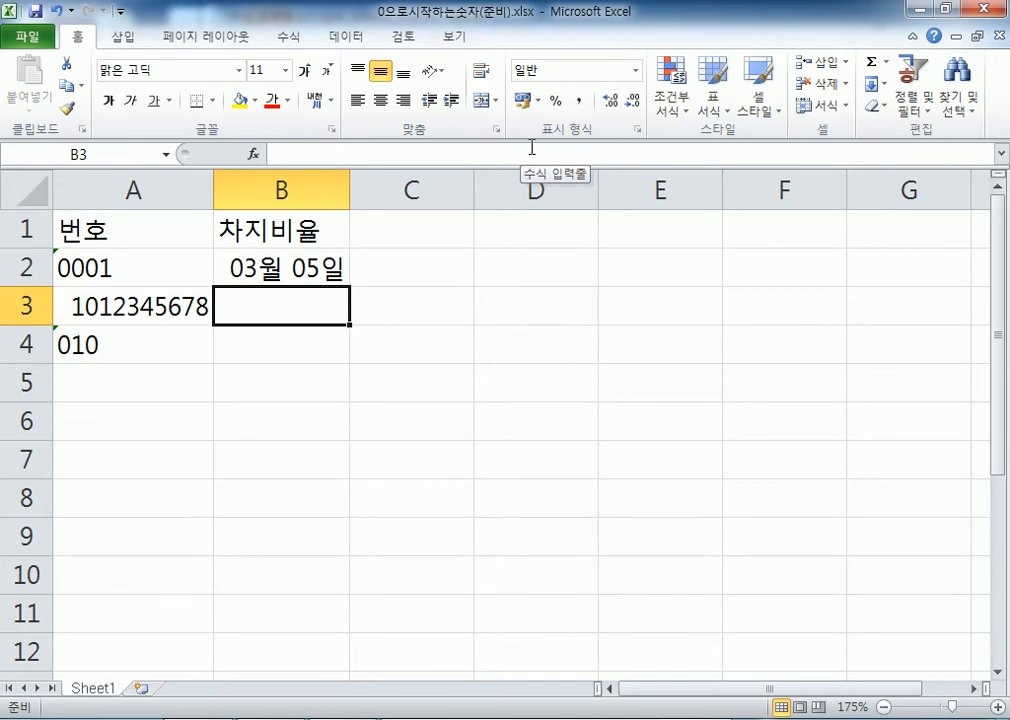
pyautogui.press('Up')
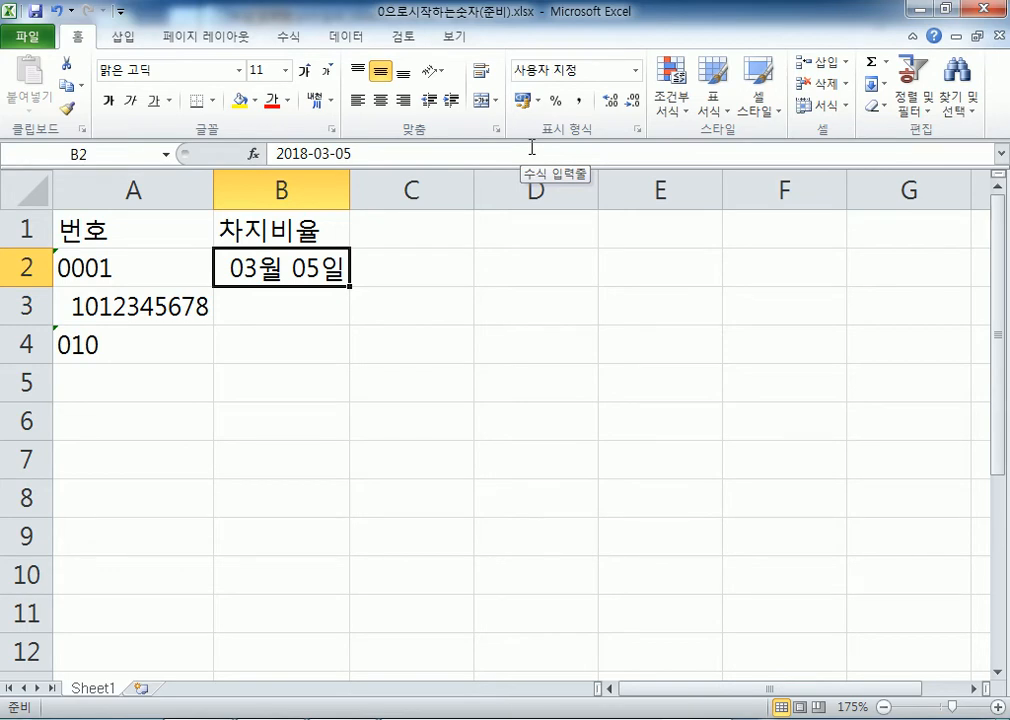
pyautogui.press('Down')
pyautogui.write('2')
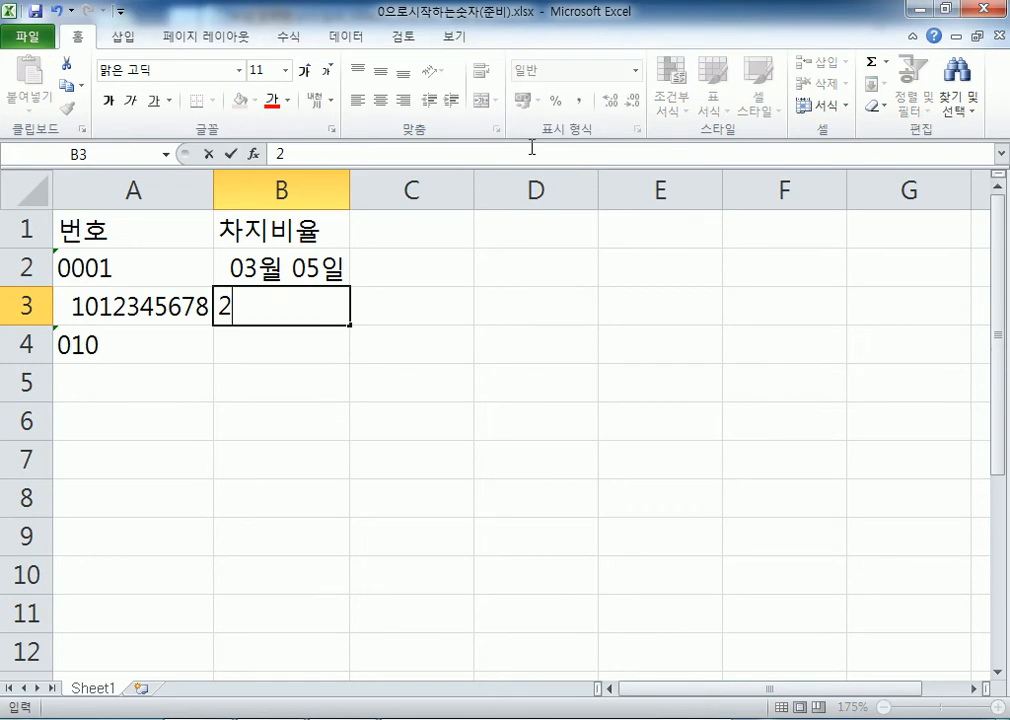
pyautogui.write('005-5-5')
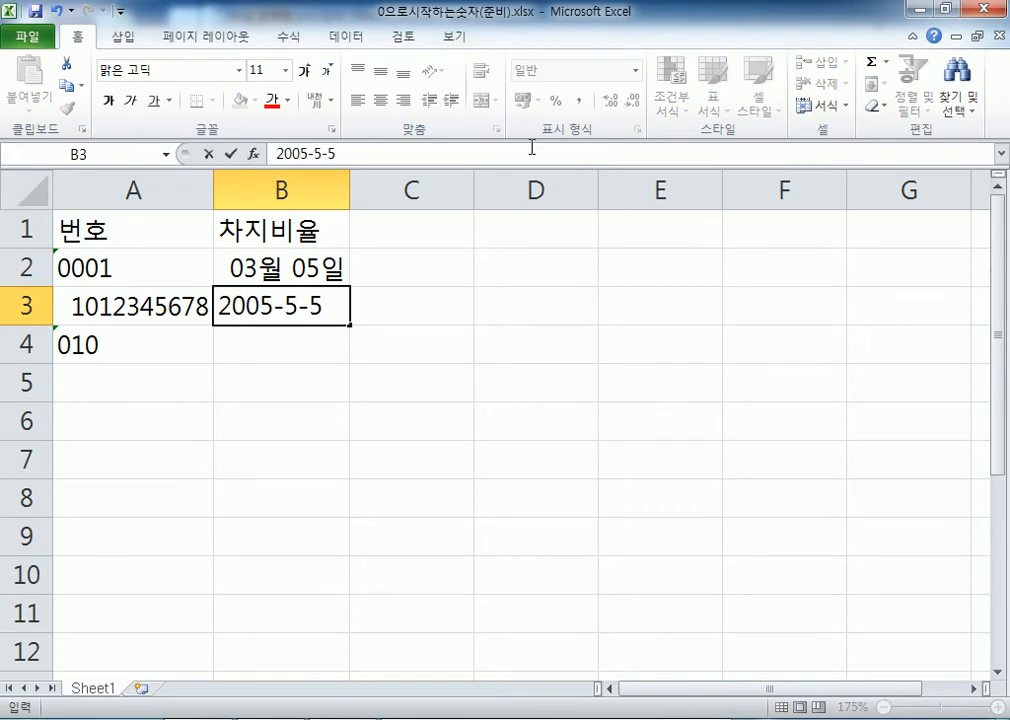
pyautogui.press('Return')
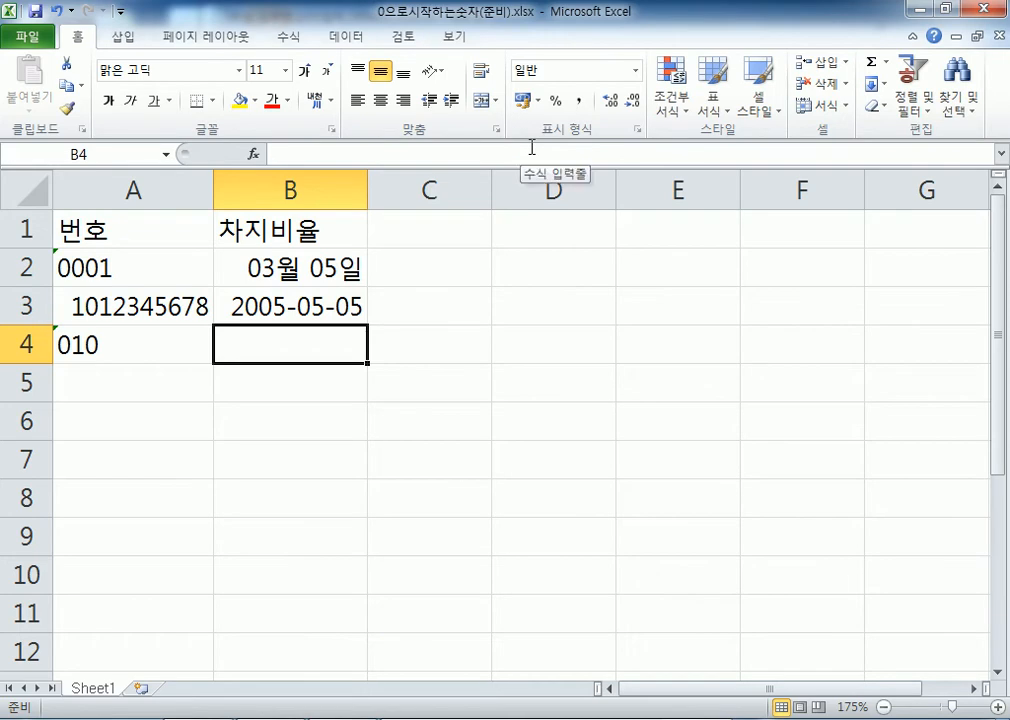
# Re-enter B2 as '3/5 so it stays as text
pyautogui.press('Up')
pyautogui.press('Up')
pyautogui.write('3/8')
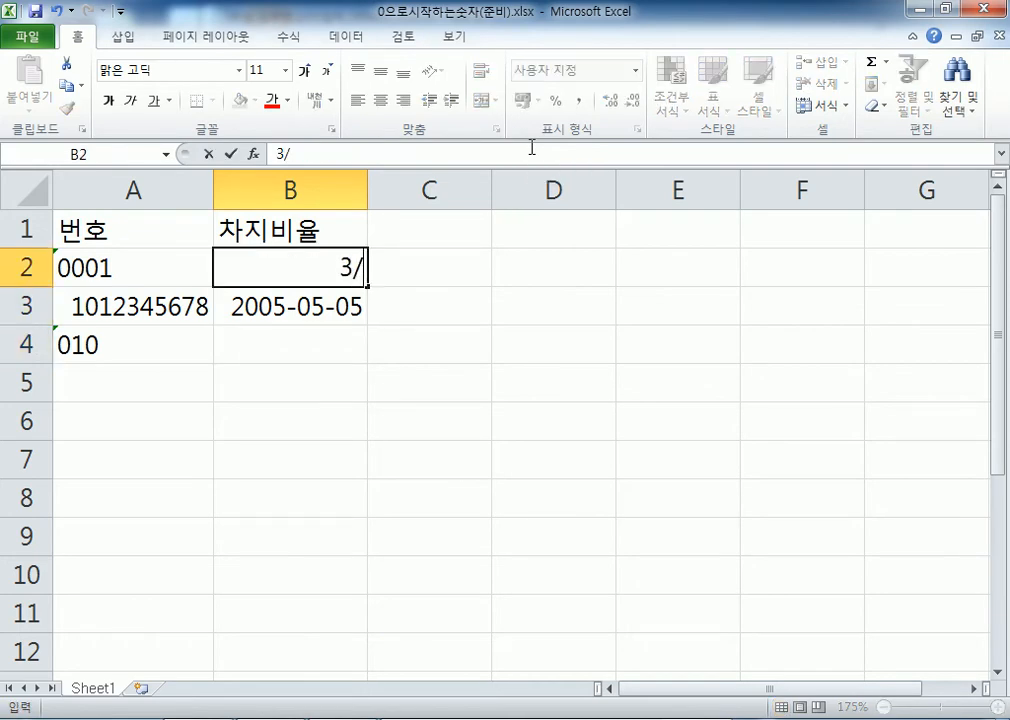
pyautogui.press('BackSpace')
pyautogui.press('BackSpace')
pyautogui.write('/8')
pyautogui.press('BackSpace')
pyautogui.write('5')
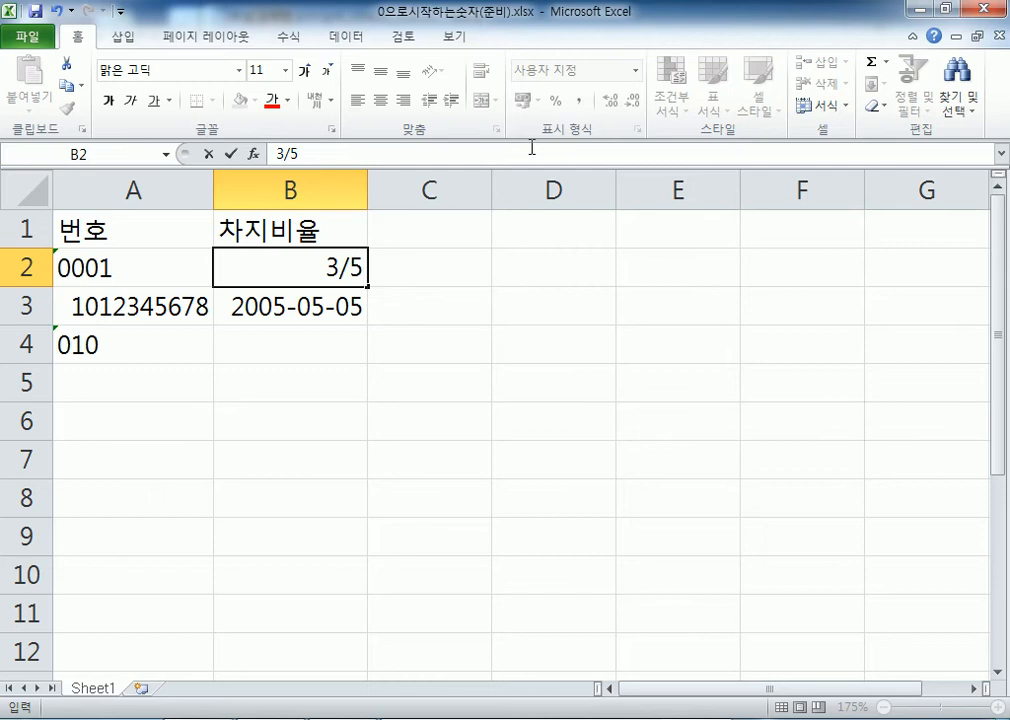
pyautogui.click(317, 263)
pyautogui.write("'")
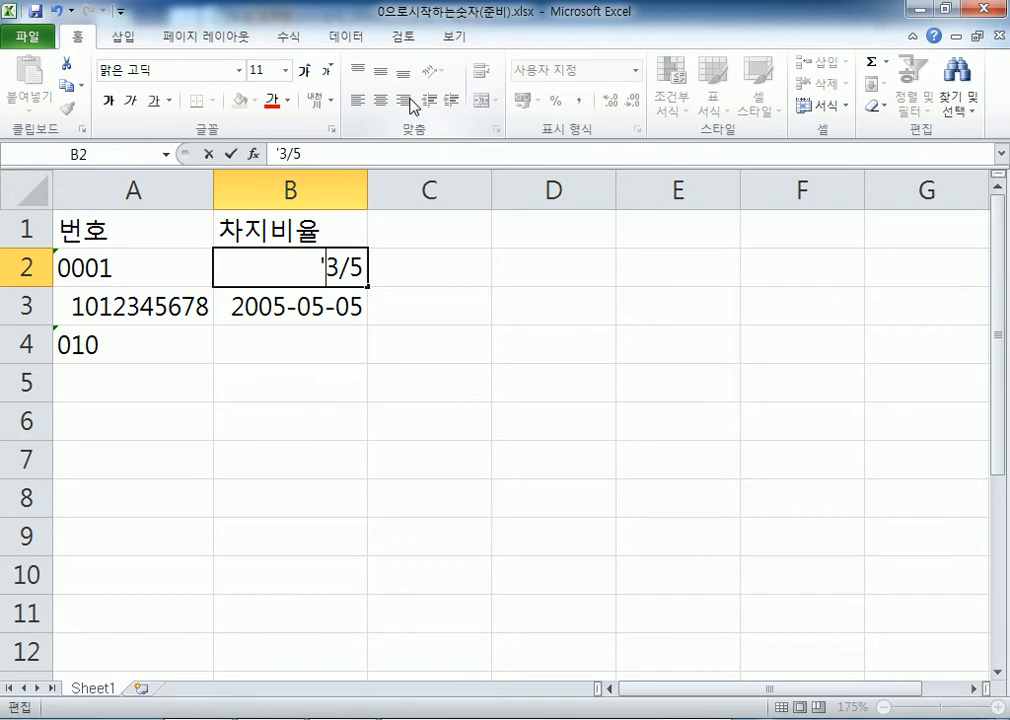
pyautogui.press('Return')
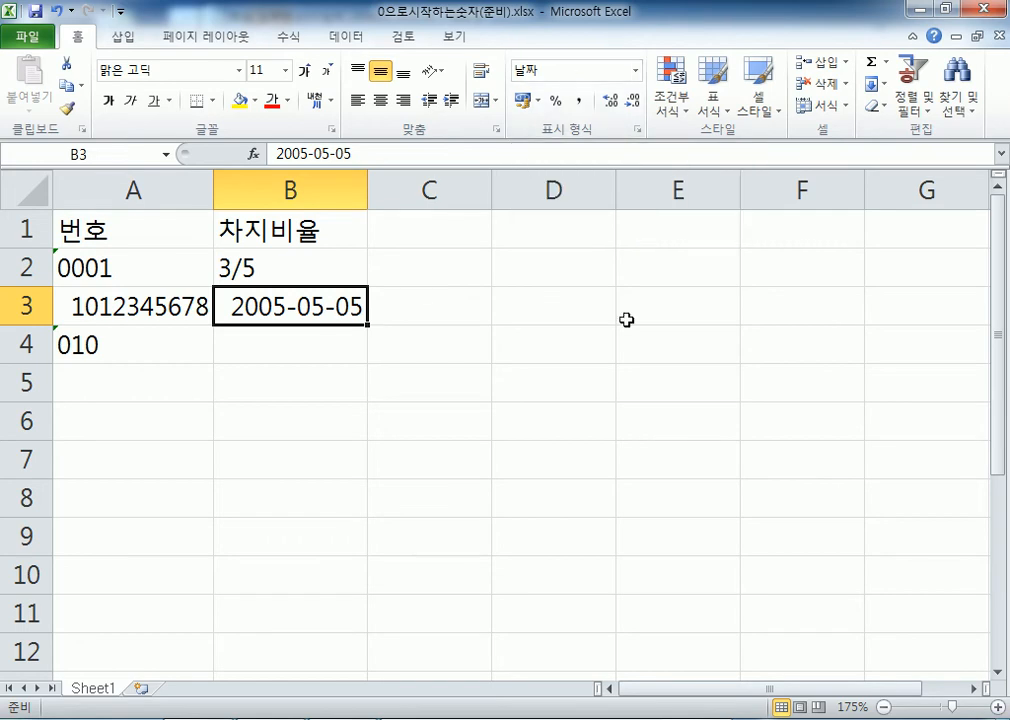
# Enter 3131 in B3 and check its date number format
pyautogui.write('3131')
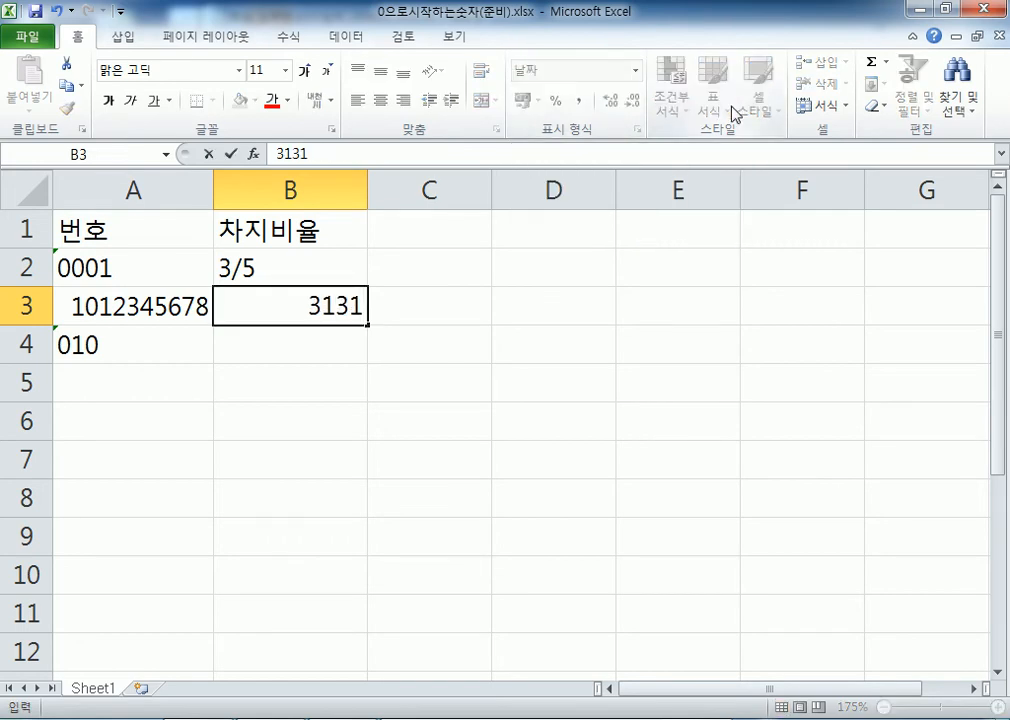
pyautogui.press('Return')
pyautogui.press('Up')
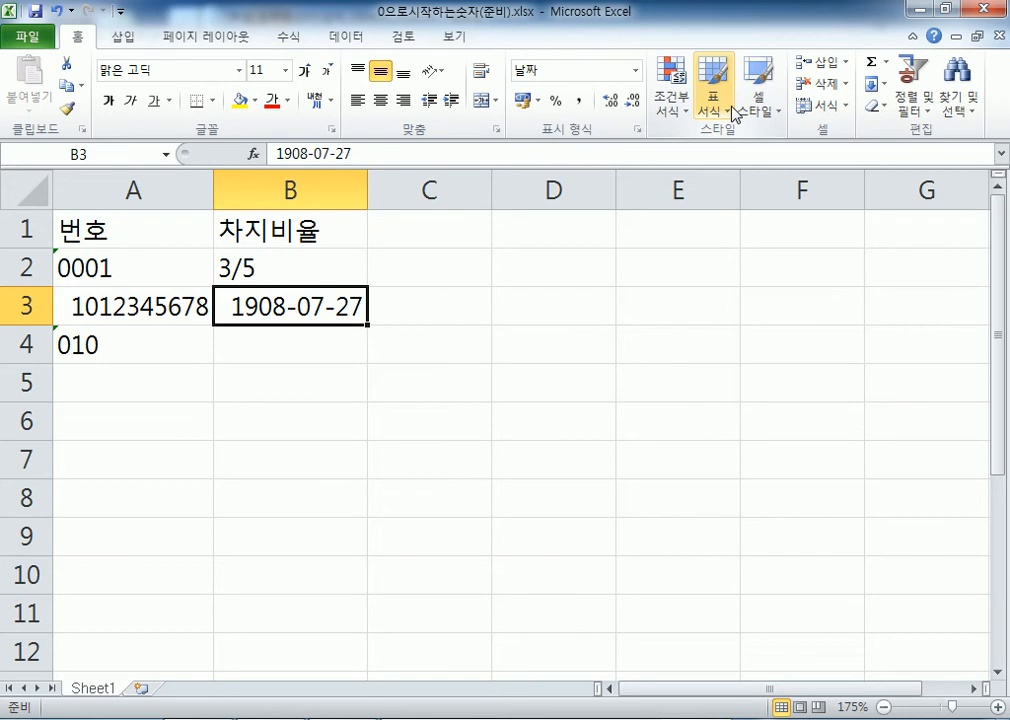
pyautogui.click(592, 70)
pyautogui.click(323, 298)
pyautogui.click(403, 309)
pyautogui.click(336, 311)
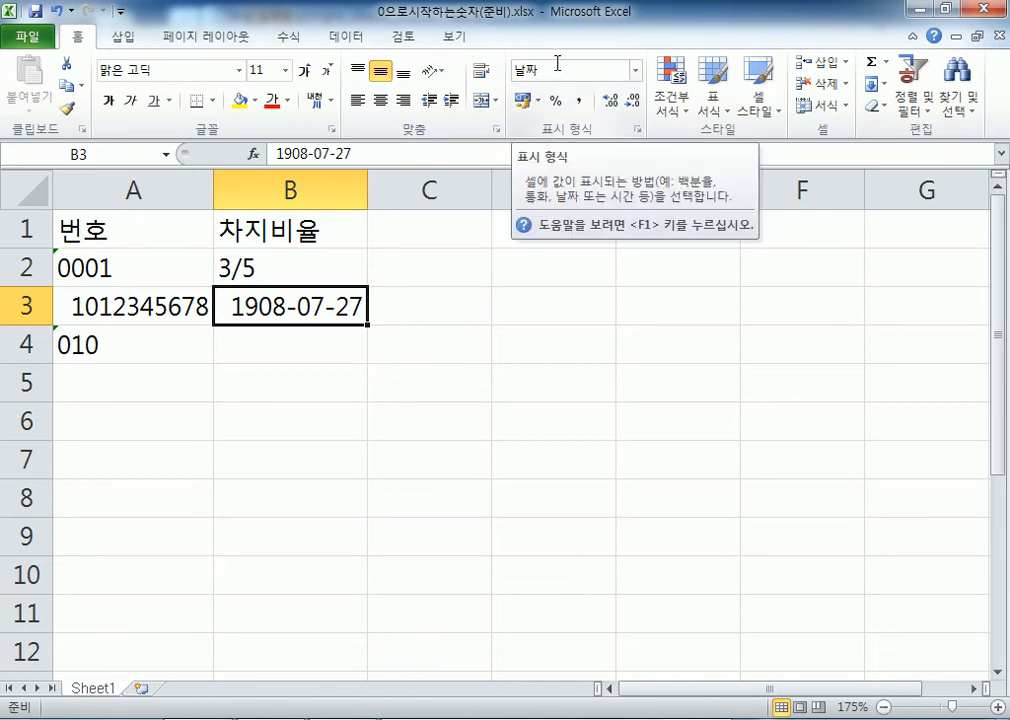
# Format the B3 date left-aligned in bold red
pyautogui.click(386, 106)
pyautogui.click(408, 105)
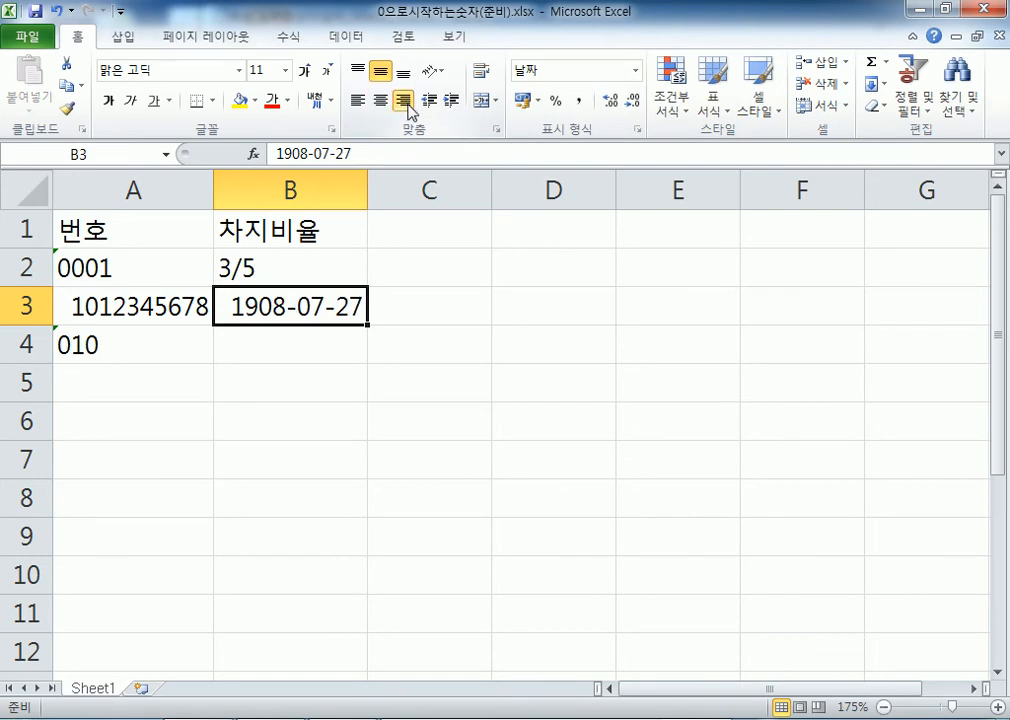
pyautogui.click(357, 101)
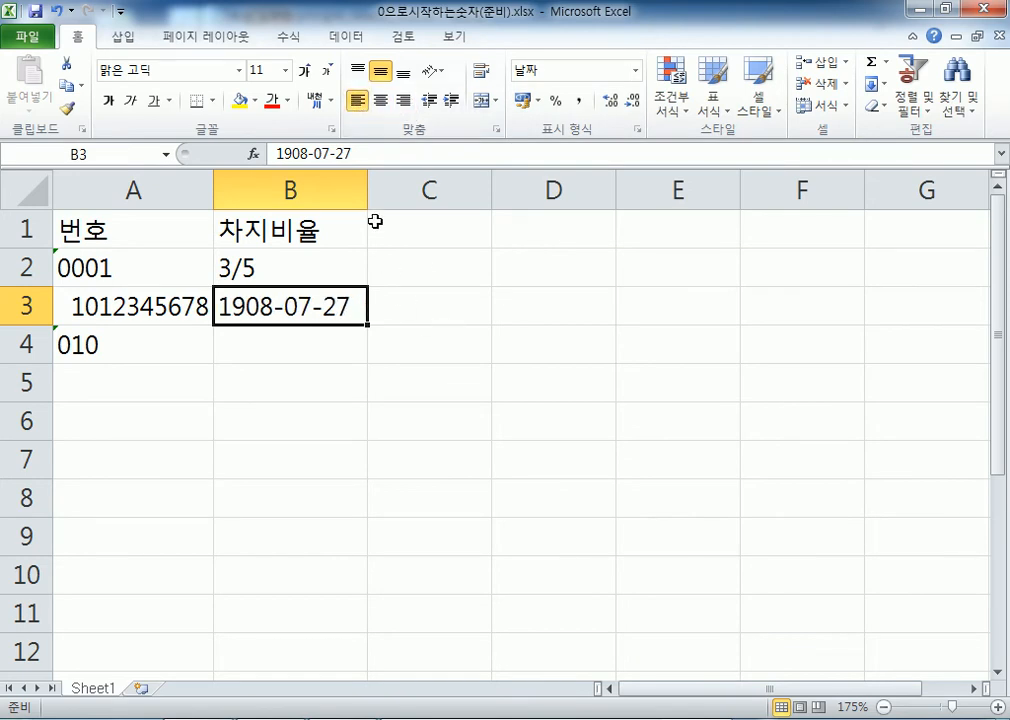
pyautogui.click(107, 101)
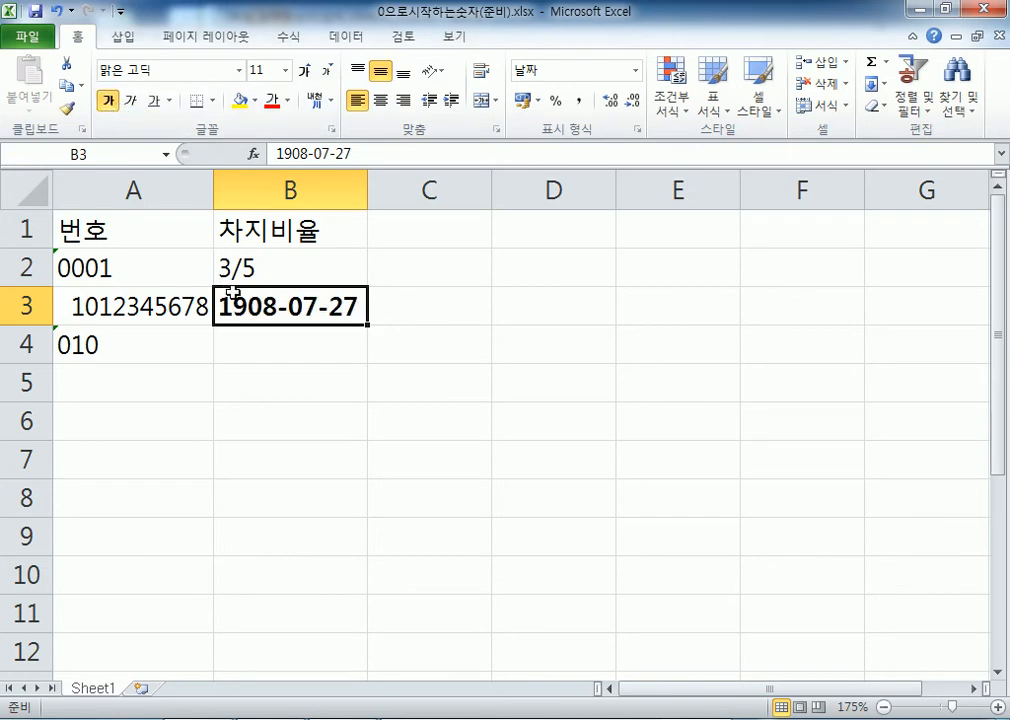
pyautogui.click(130, 101)
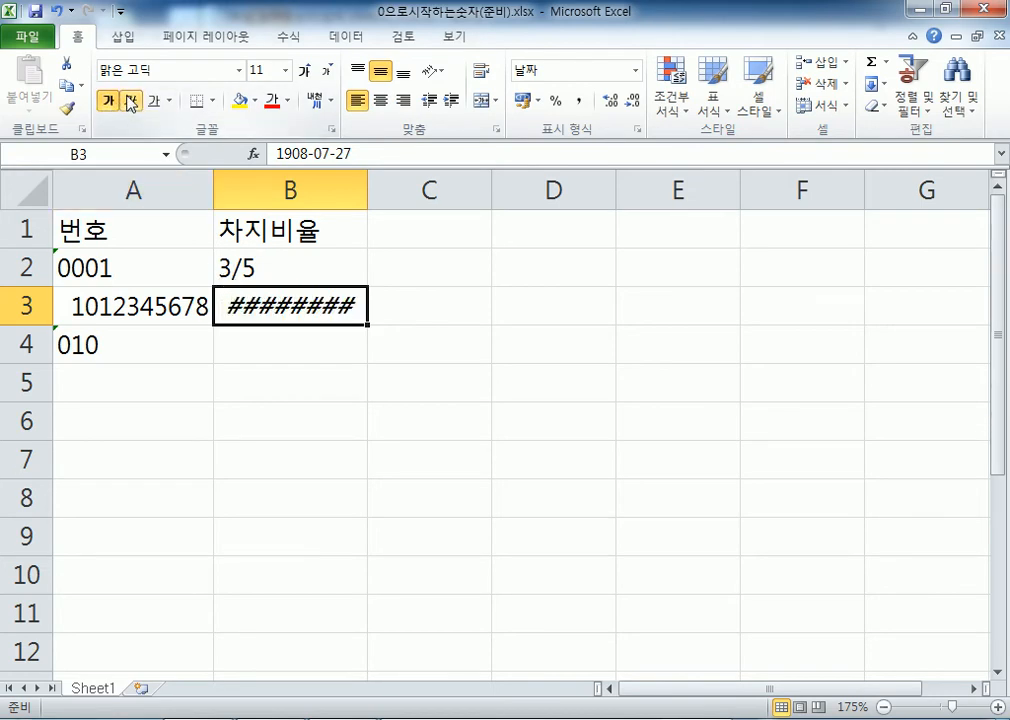
pyautogui.click(130, 101)
pyautogui.click(155, 103)
pyautogui.click(156, 103)
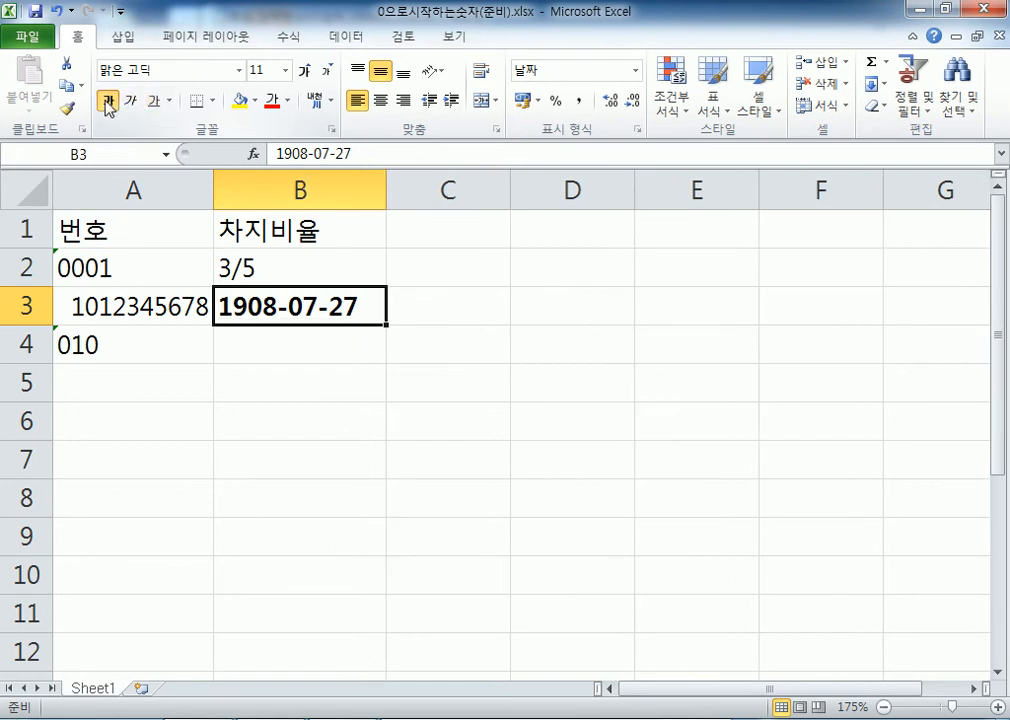
pyautogui.click(107, 101)
pyautogui.click(268, 101)
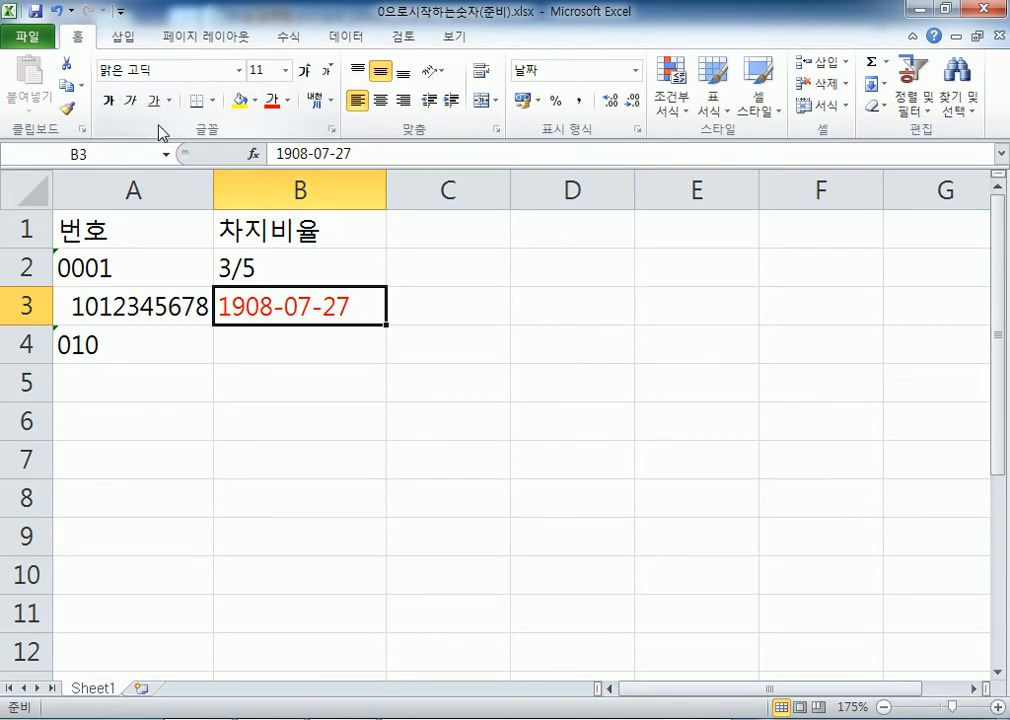
pyautogui.click(107, 101)
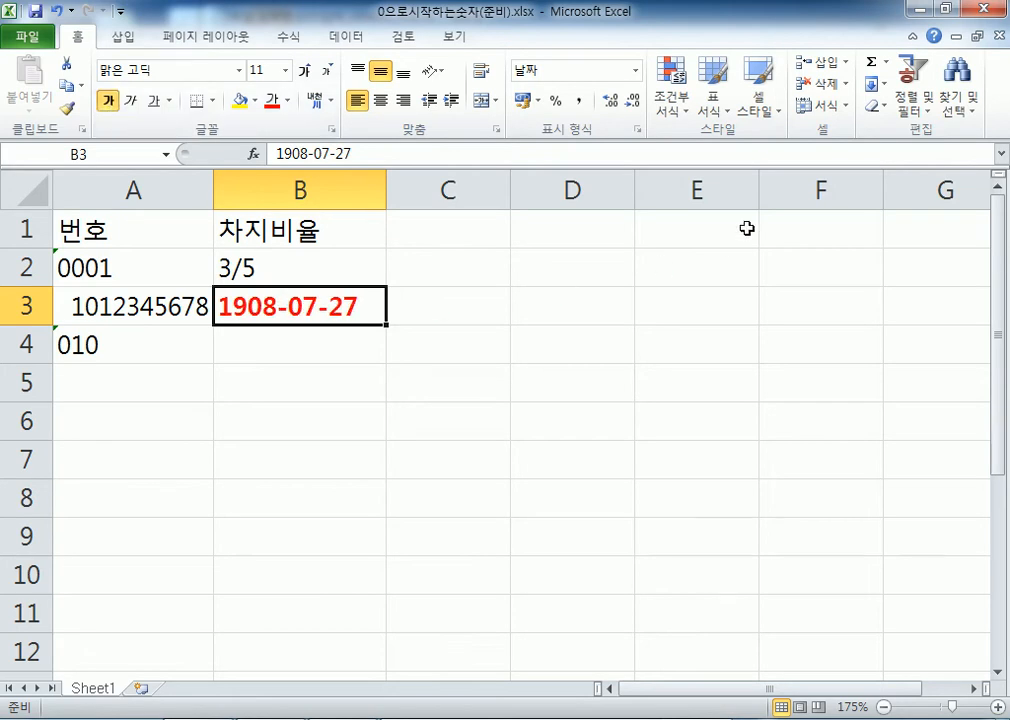
# Clear B3's formats, re-enter the date 2005-05-05, and start typing 100 there
pyautogui.click(886, 107)
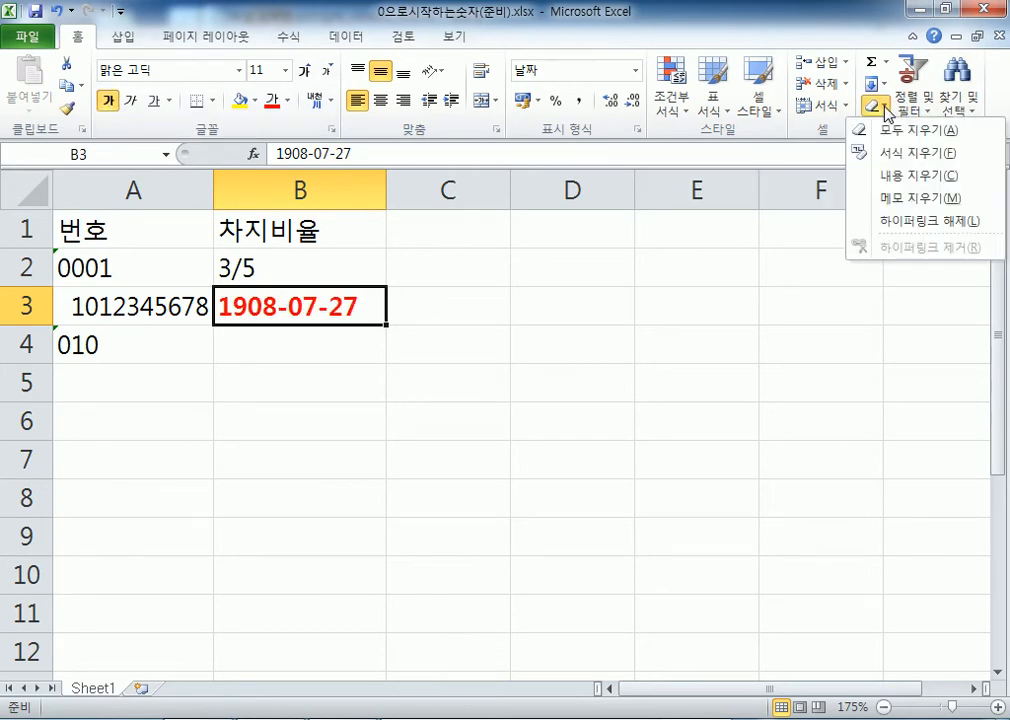
pyautogui.click(887, 155)
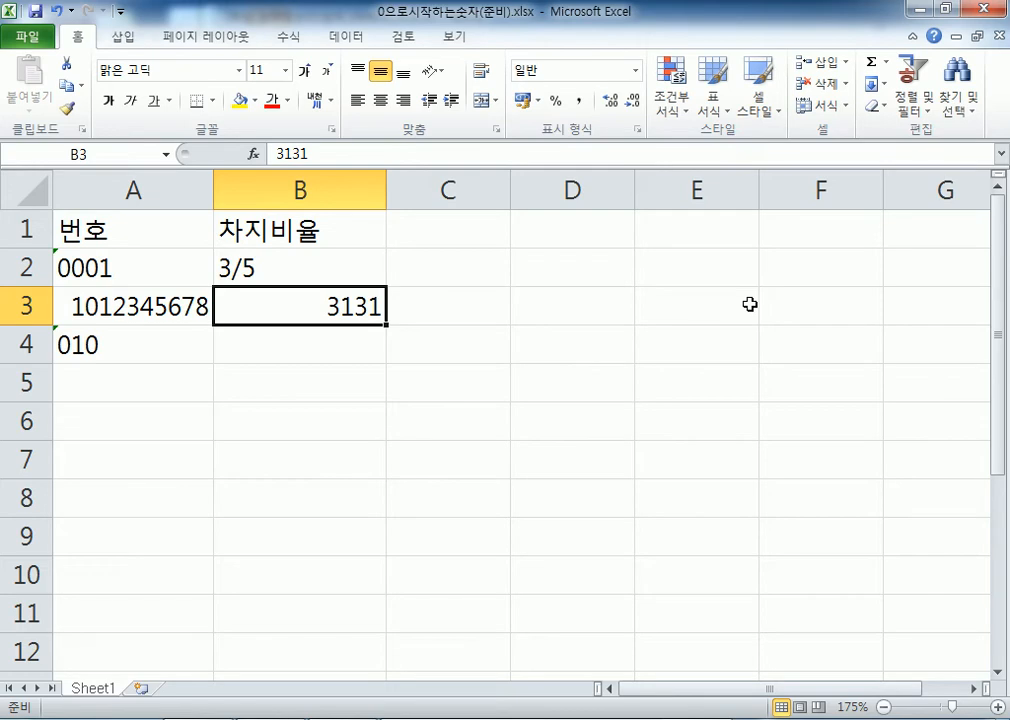
pyautogui.write('2005-')
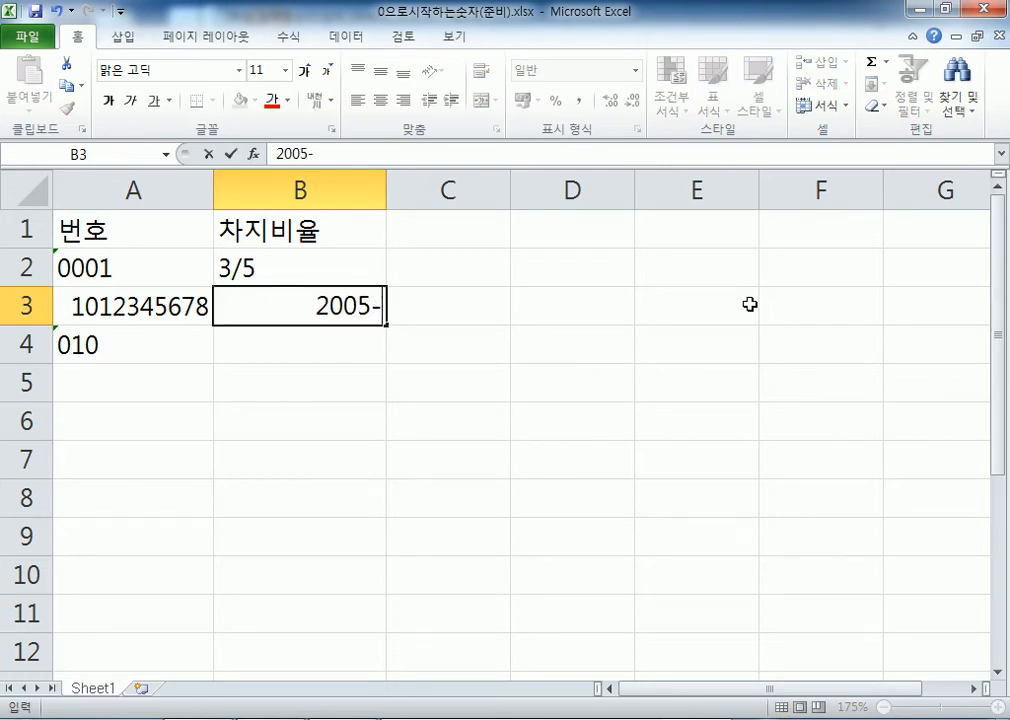
pyautogui.write('05-05')
pyautogui.press('Return')
pyautogui.press('Up')
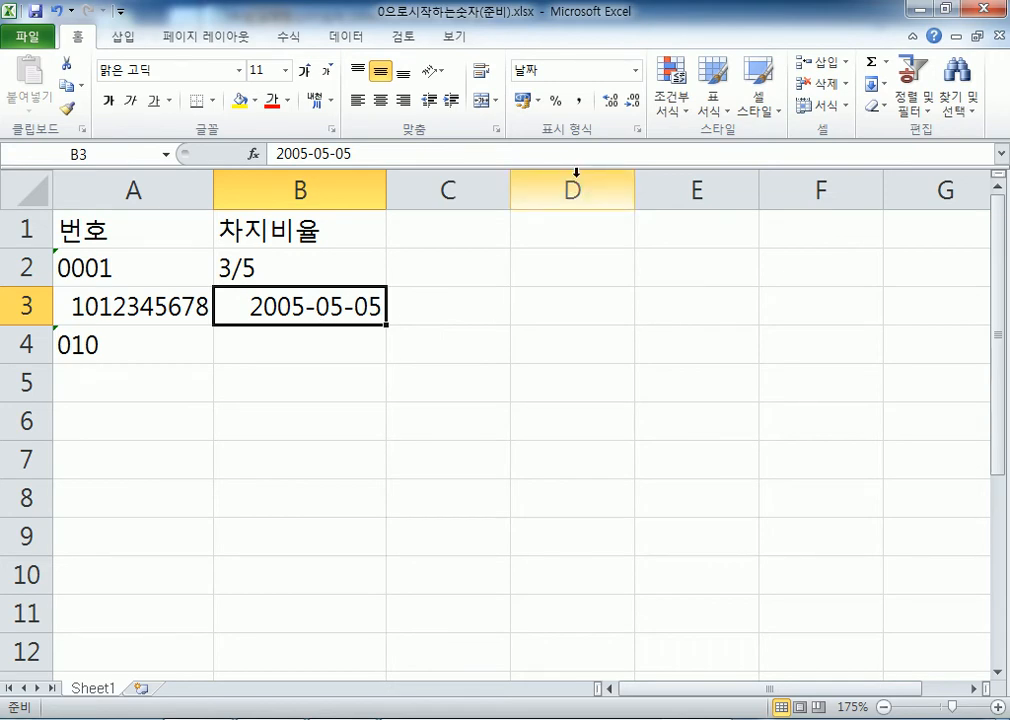
pyautogui.write('100')
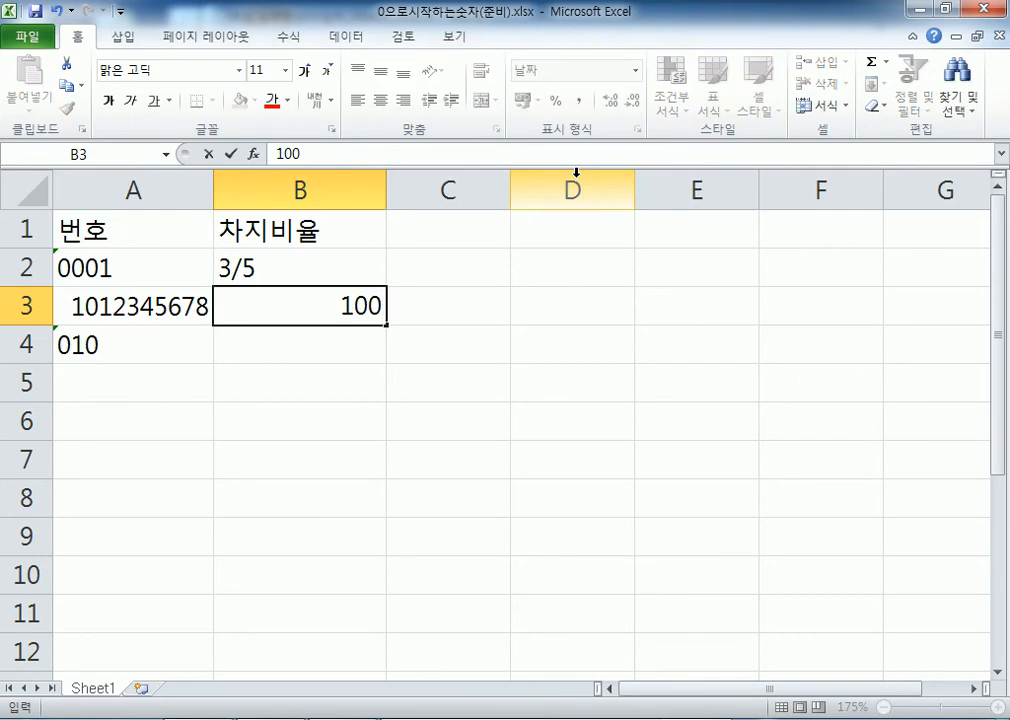
# Replace B3's date with 100, which the date-formatted cell shows as 1900-04-09
pyautogui.press('Escape')
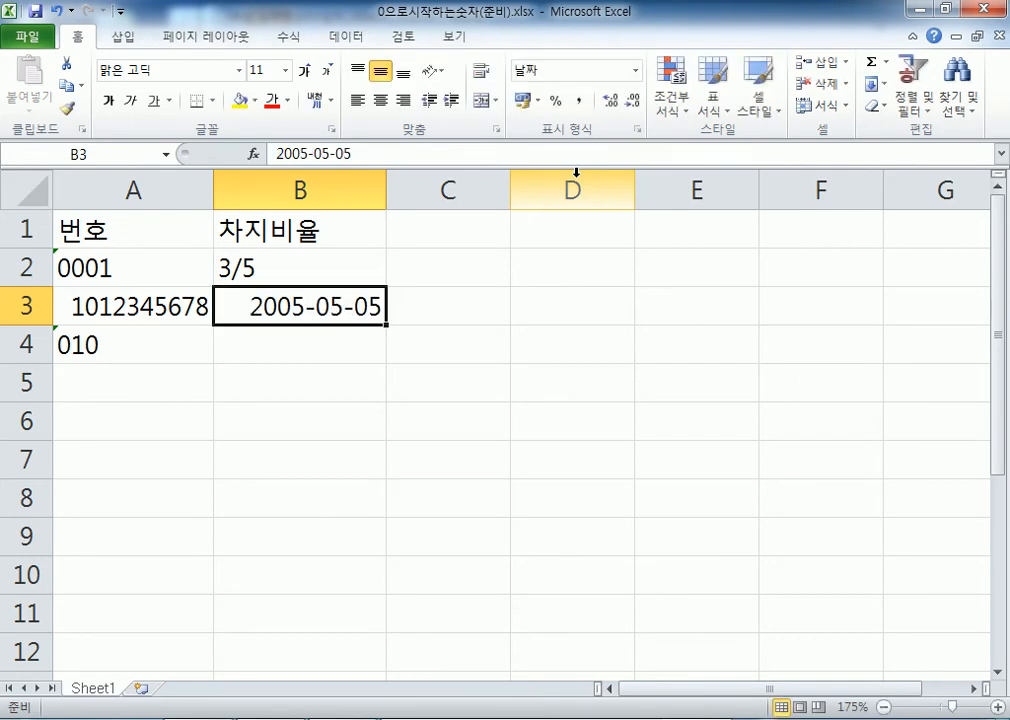
pyautogui.write('11')
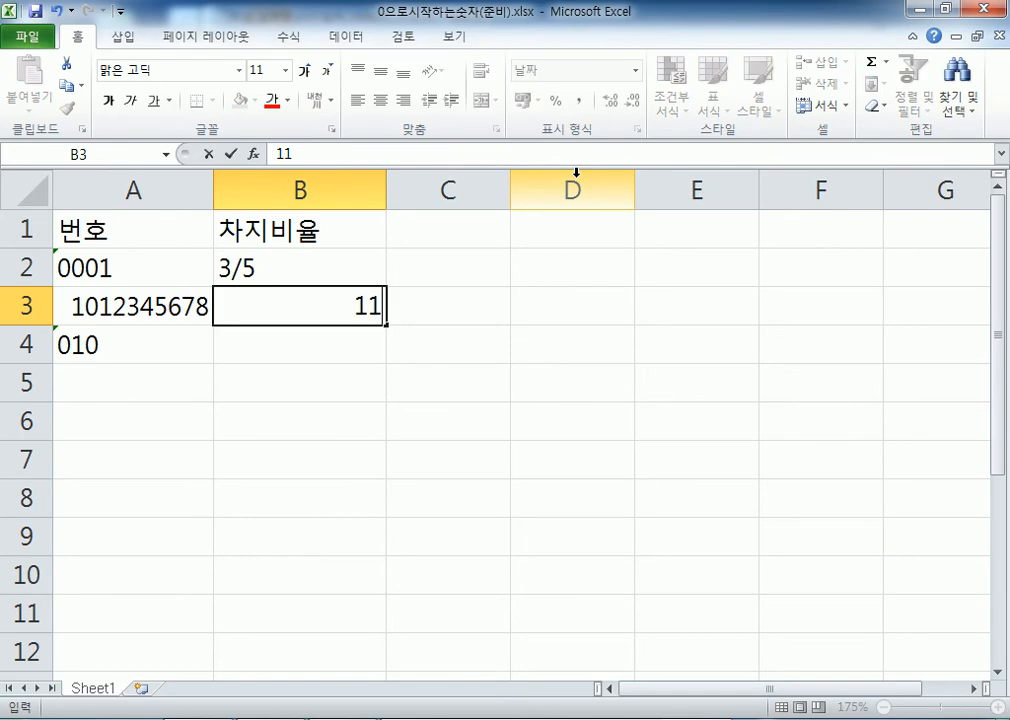
pyautogui.press('BackSpace')
pyautogui.write('00')
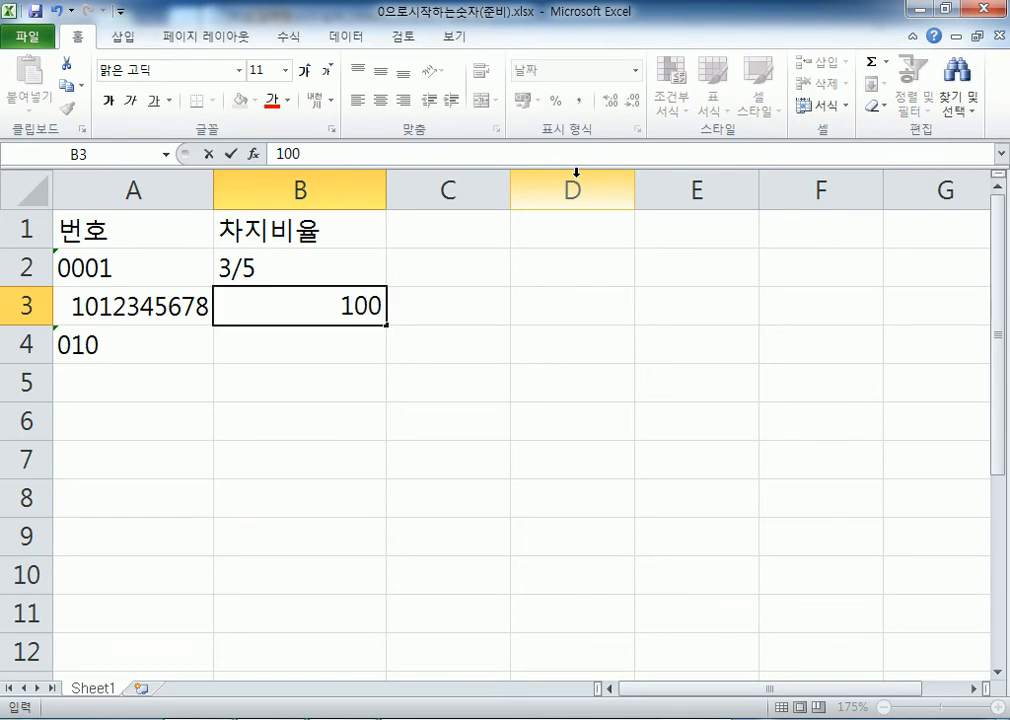
pyautogui.press('Return')
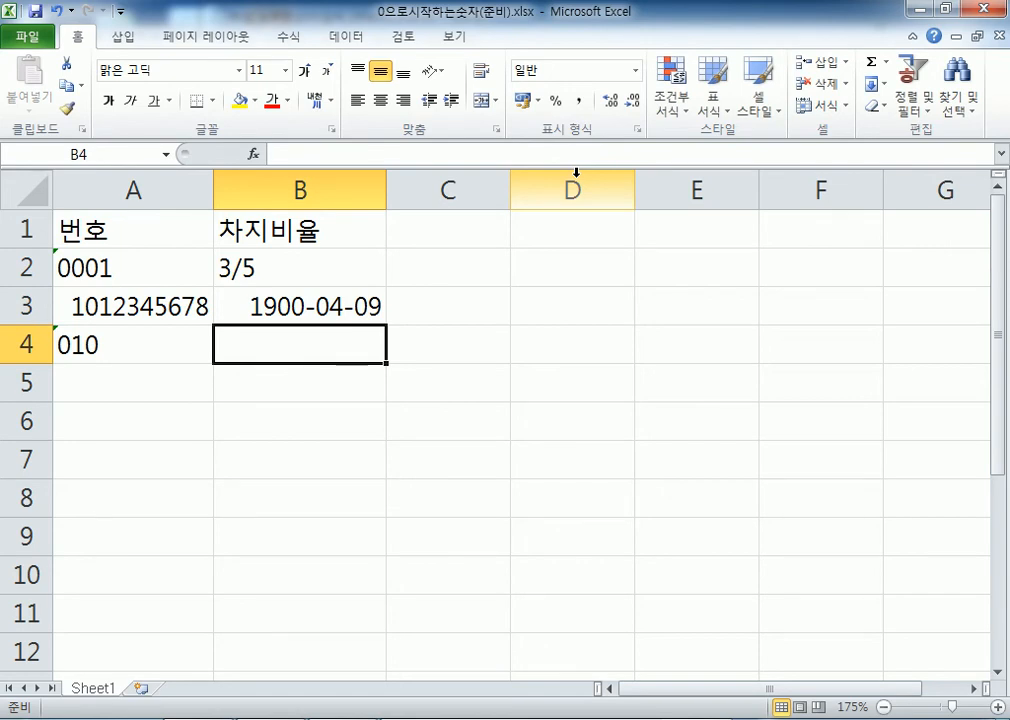
pyautogui.press('Up')
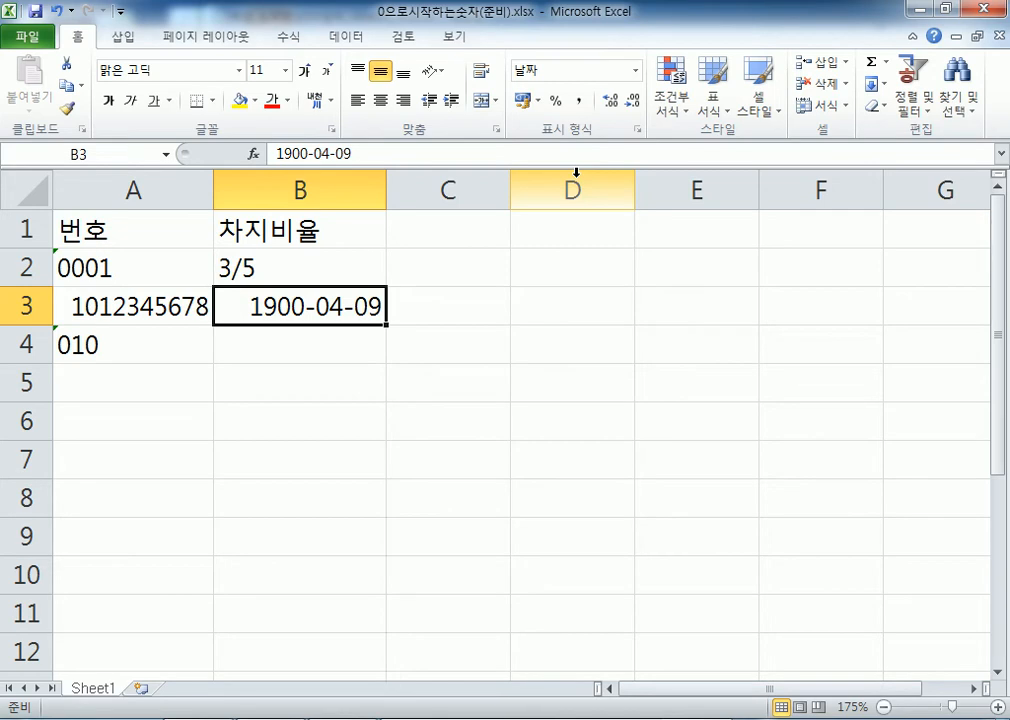
pyautogui.click(636, 76)
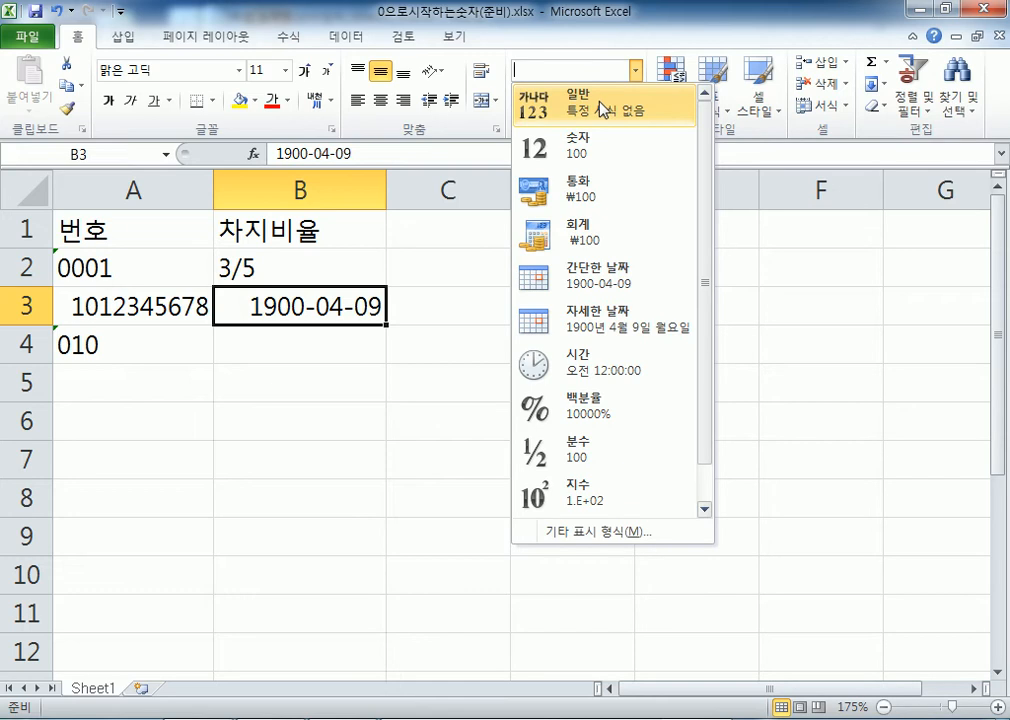
# Format B3 as 일반 (General), then back to 간단한 날짜 (Short Date); begin 1900-01-01 in D3
pyautogui.click(603, 108)
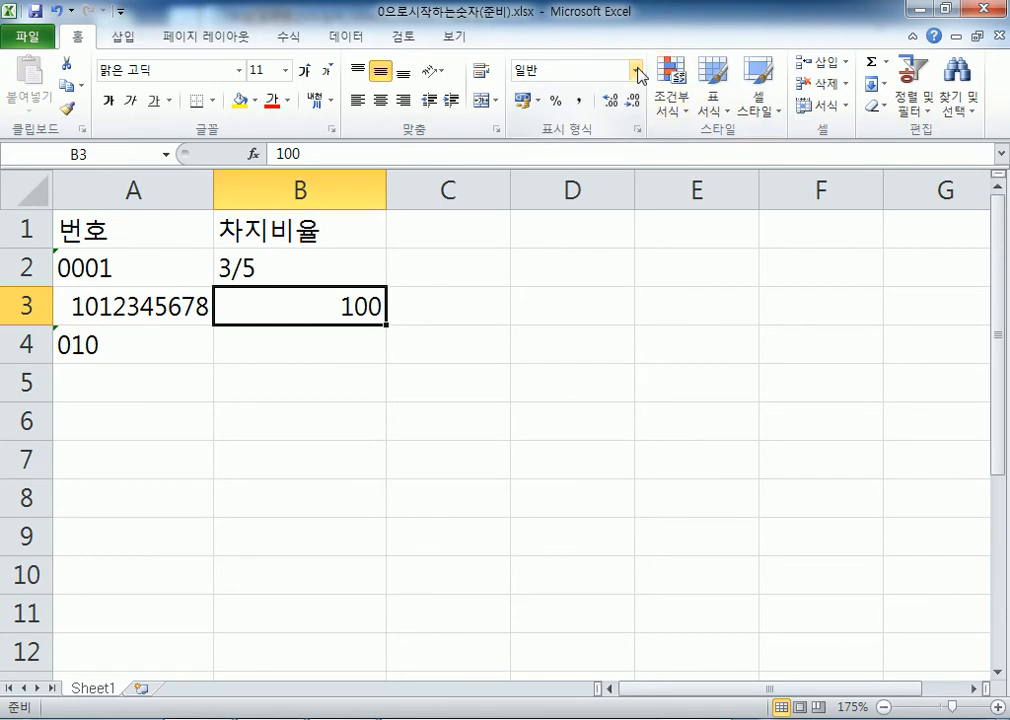
pyautogui.click(635, 70)
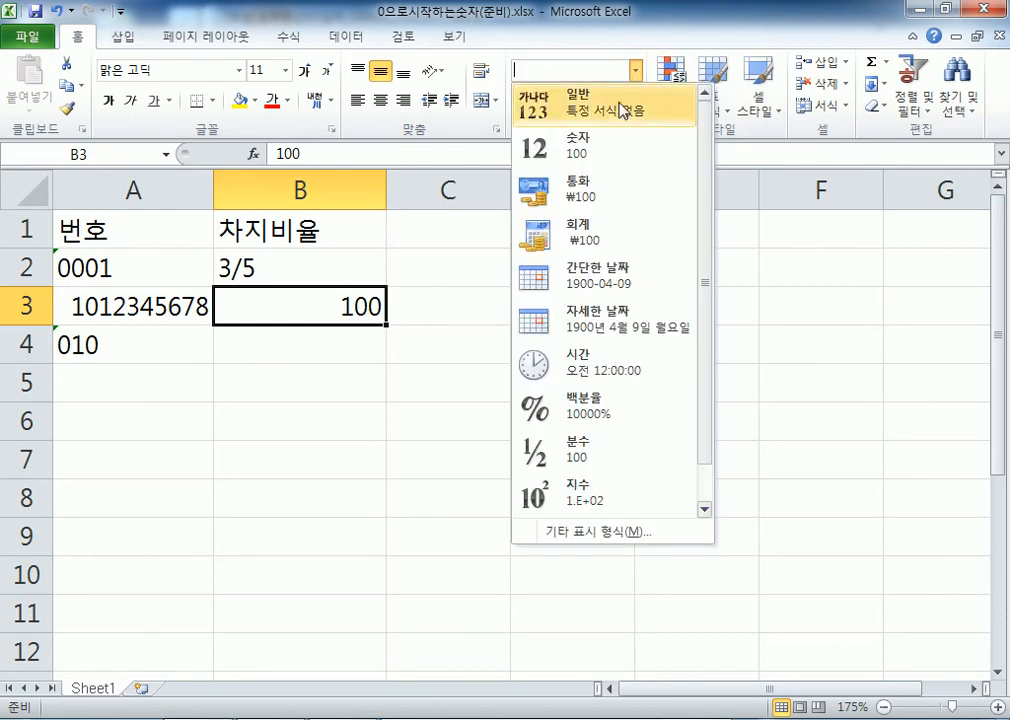
pyautogui.click(584, 281)
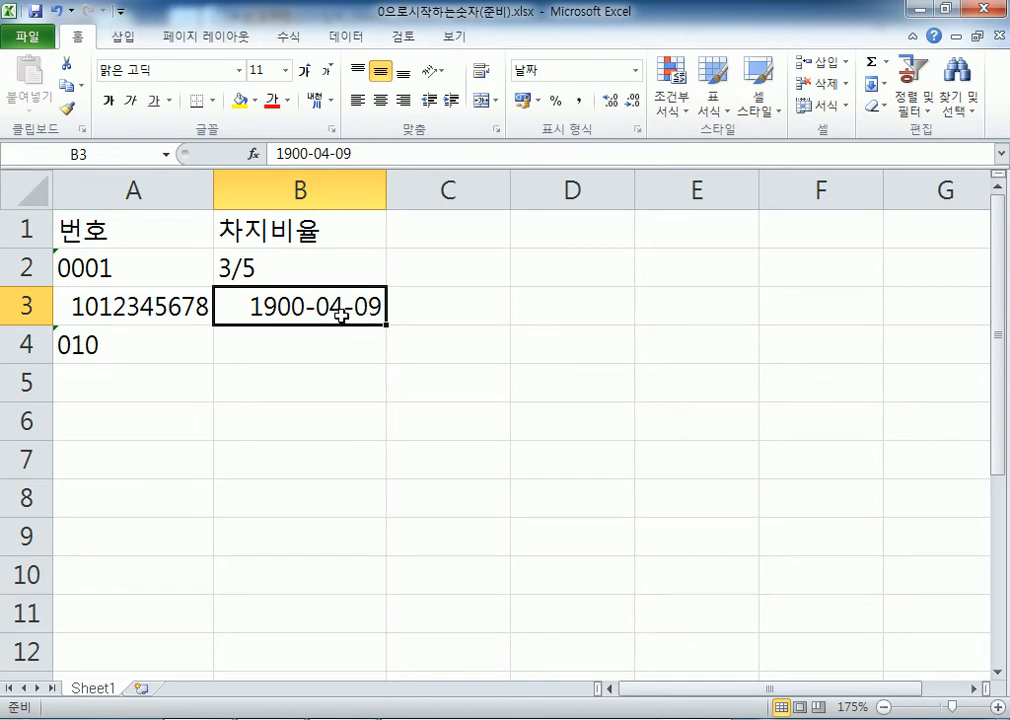
pyautogui.click(578, 318)
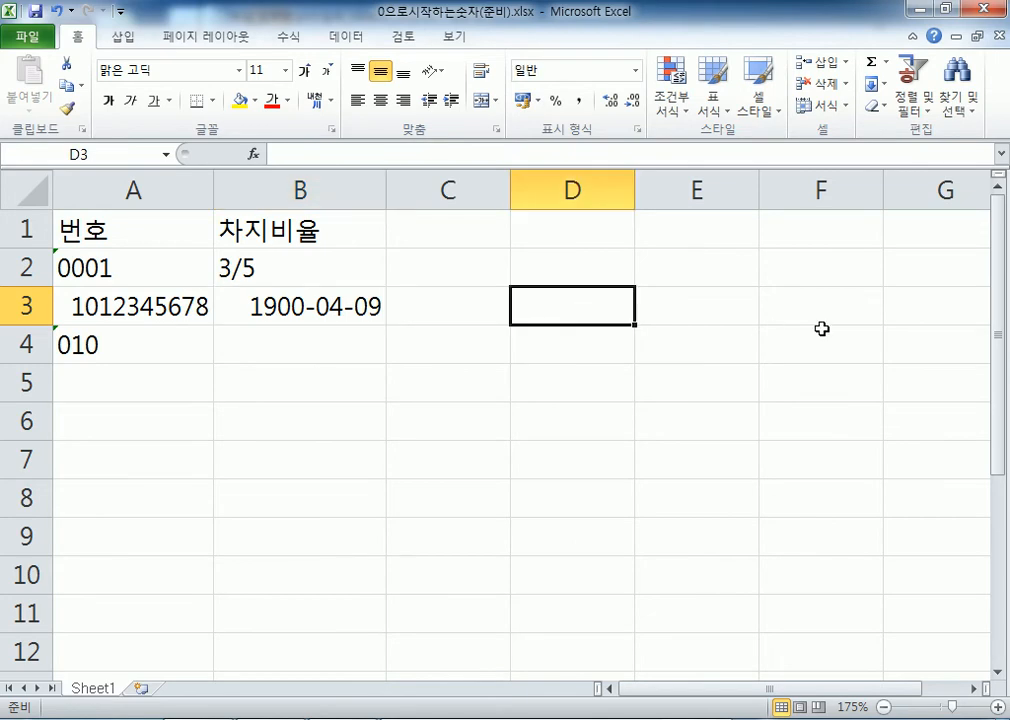
pyautogui.write('1900-01')
pyautogui.write('-01')
# Enter the date 1900-01-01 in D3 and the number 1 in E3, then return to D3
pyautogui.press('Return')
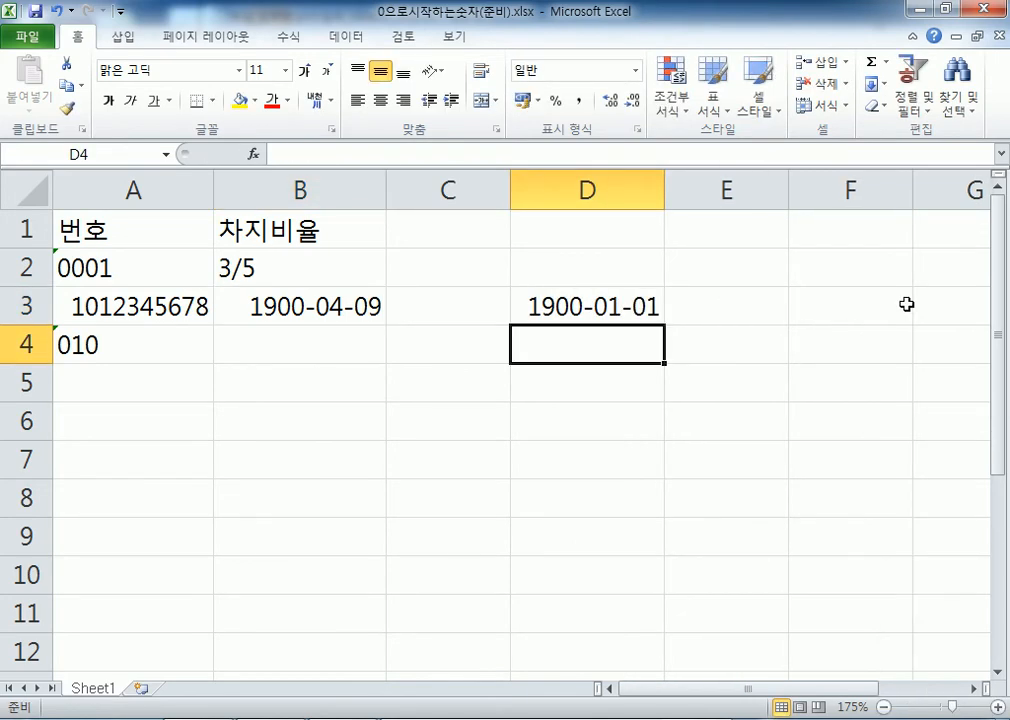
pyautogui.press('Up')
pyautogui.press('Right')
pyautogui.write('1')
pyautogui.press('Return')
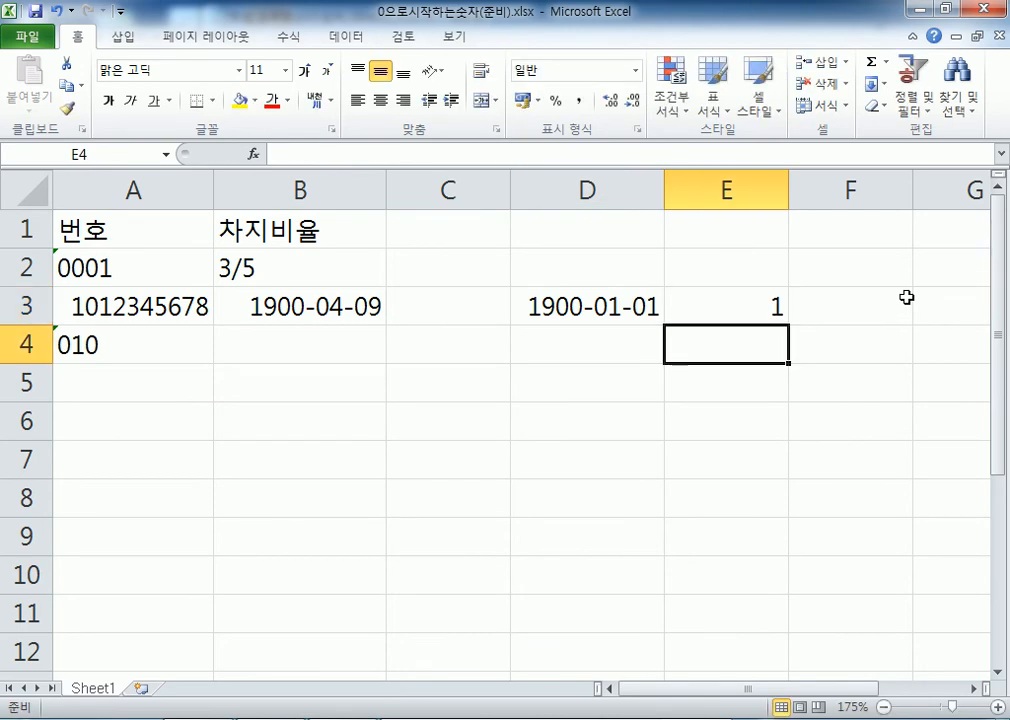
pyautogui.press('Left')
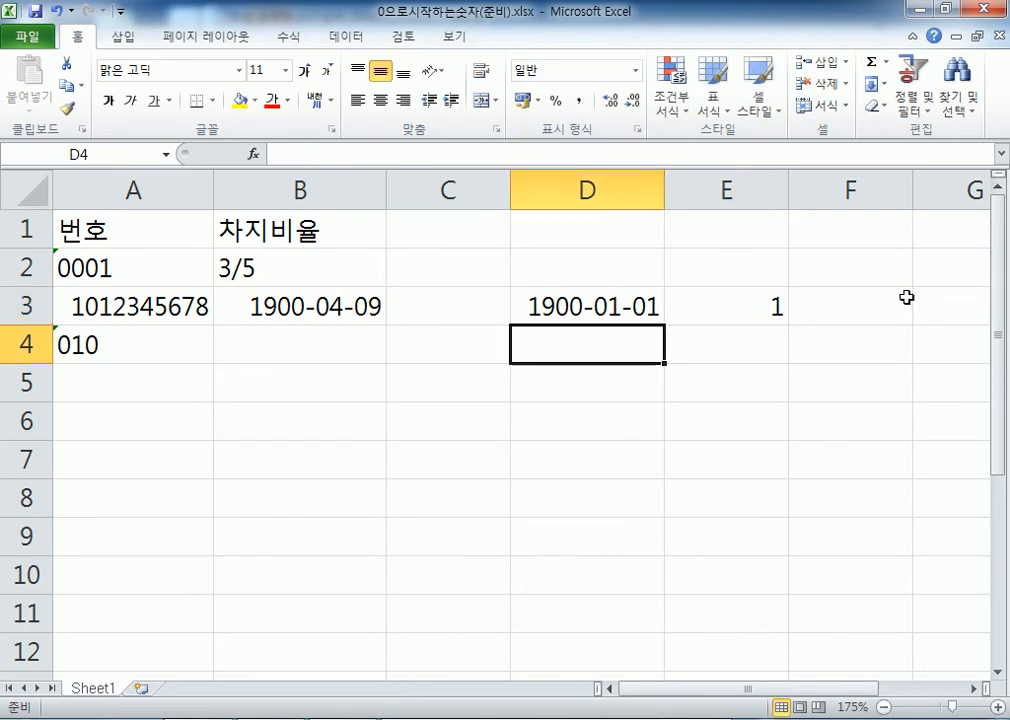
pyautogui.press('Up')
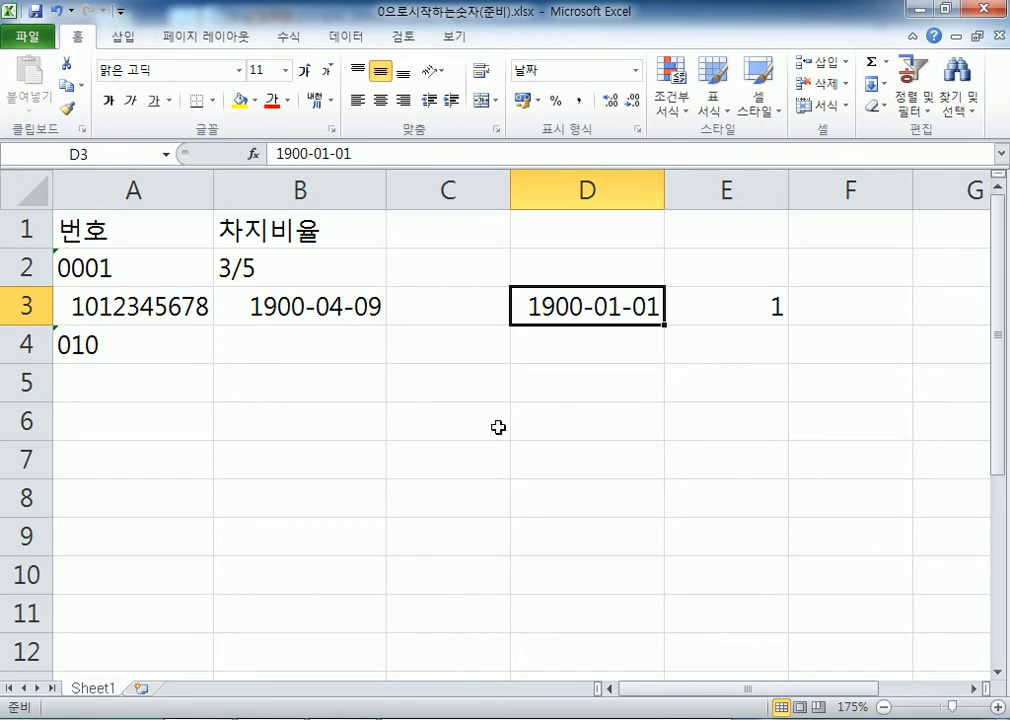
# Enter 0 in C5 and 1 in D5
pyautogui.click(476, 388)
pyautogui.write('0')
pyautogui.press('Tab')
pyautogui.write('1')
pyautogui.press('Tab')
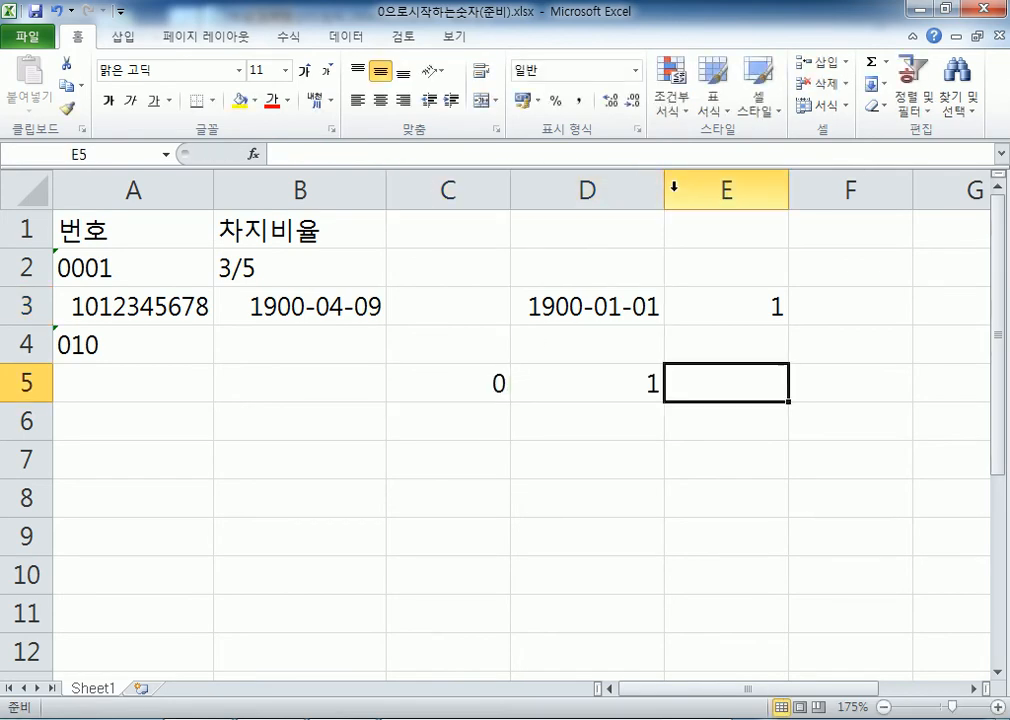
pyautogui.press('Left')
# Widen column D and enter 2 in E5
pyautogui.moveTo(667, 189); pyautogui.dragTo(710, 190)
pyautogui.click(471, 375)
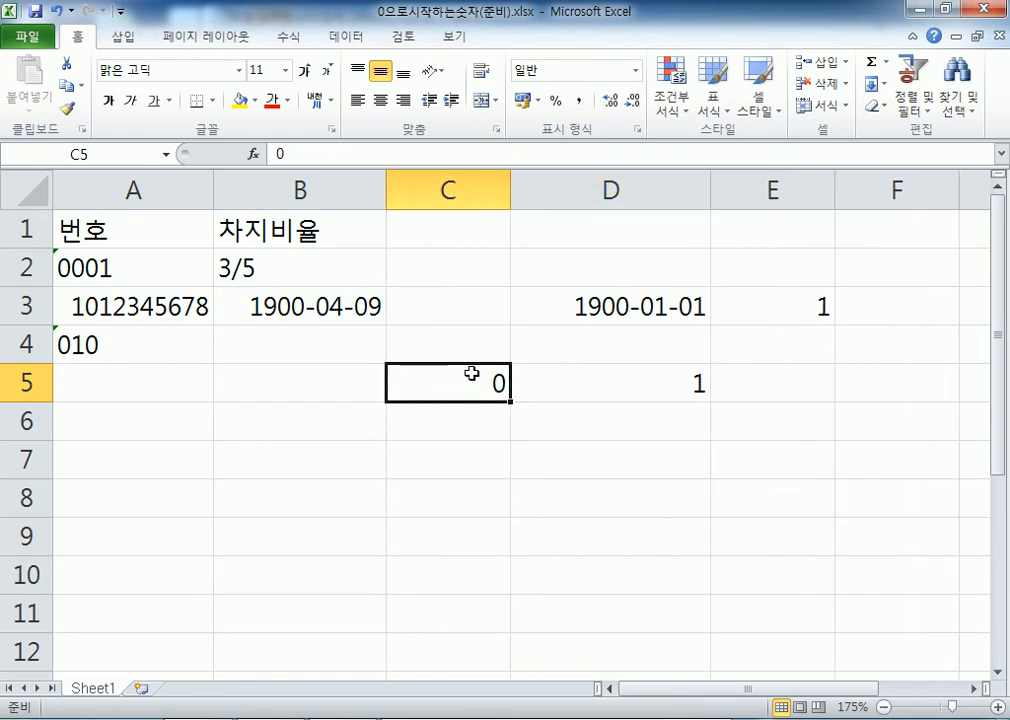
pyautogui.click(636, 383)
pyautogui.click(802, 379)
pyautogui.write('2')
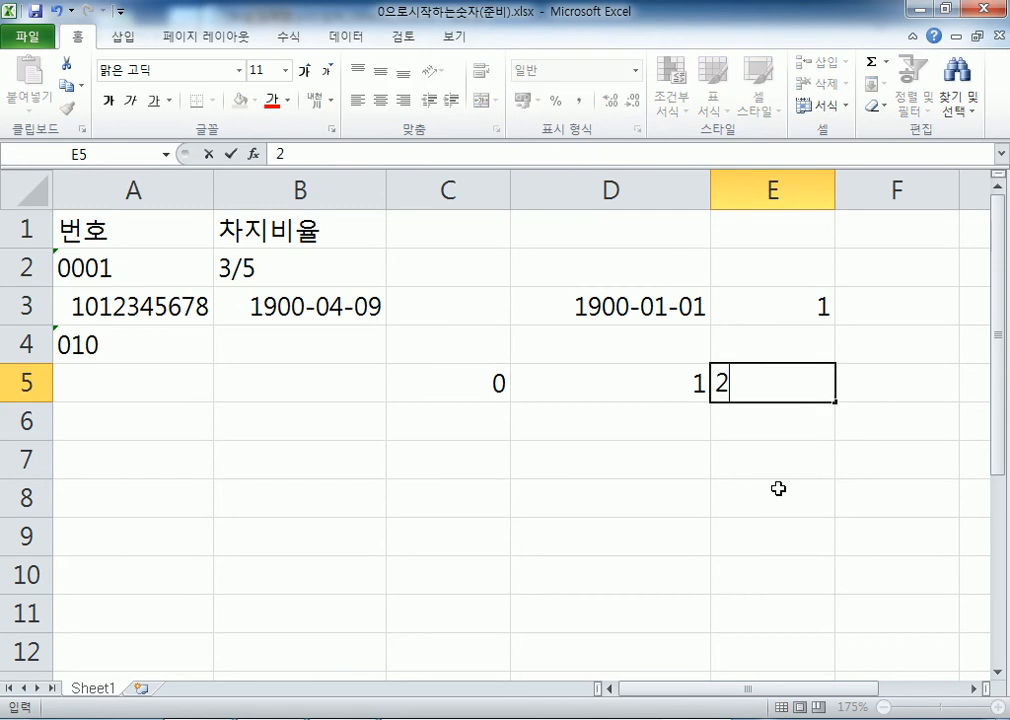
pyautogui.click(744, 445)
pyautogui.click(661, 388)
pyautogui.click(489, 388)
pyautogui.click(631, 386)
# Widen column E, then narrow it back while reviewing the row 5 values
pyautogui.moveTo(834, 199); pyautogui.dragTo(926, 192)
pyautogui.click(500, 385)
pyautogui.click(618, 389)
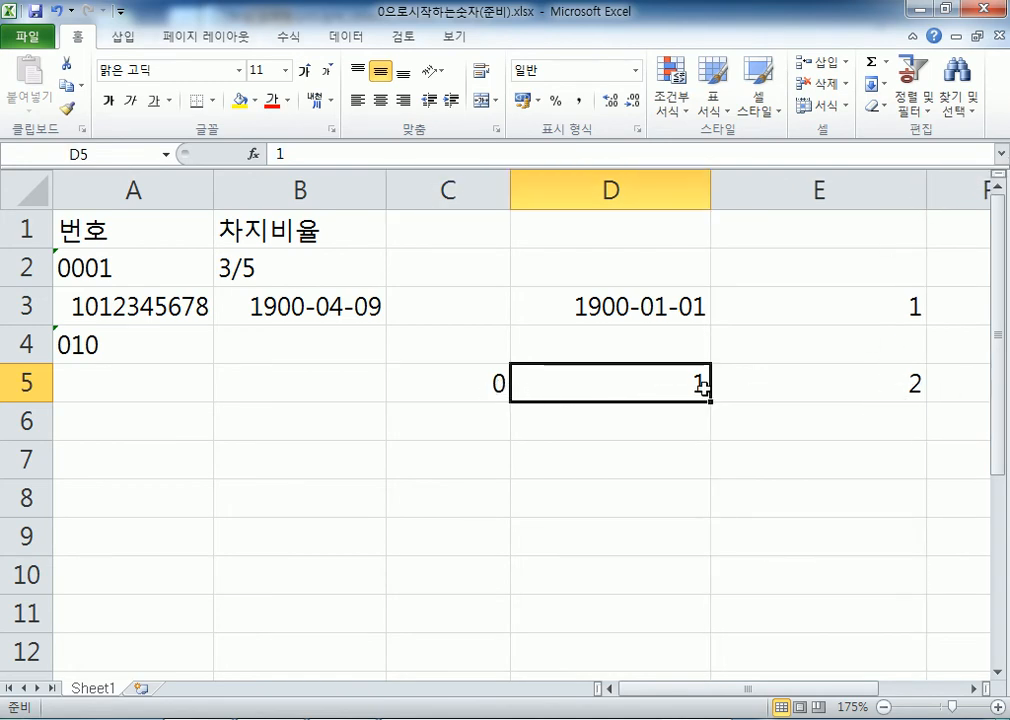
pyautogui.click(893, 386)
pyautogui.moveTo(929, 193); pyautogui.dragTo(806, 190)
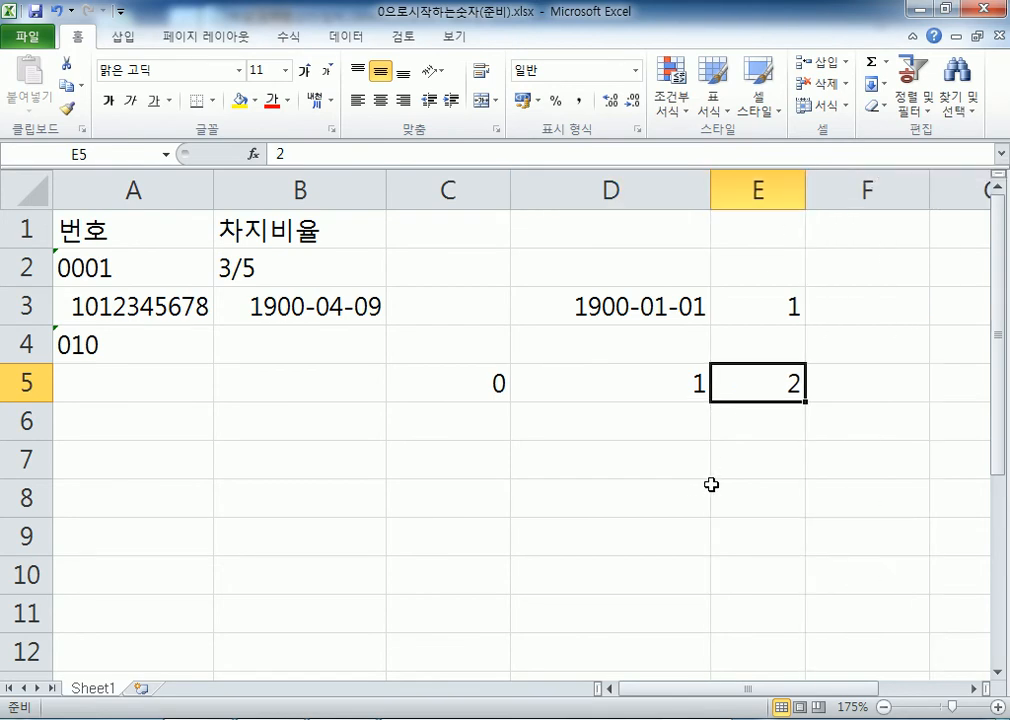
pyautogui.click(500, 384)
pyautogui.click(584, 378)
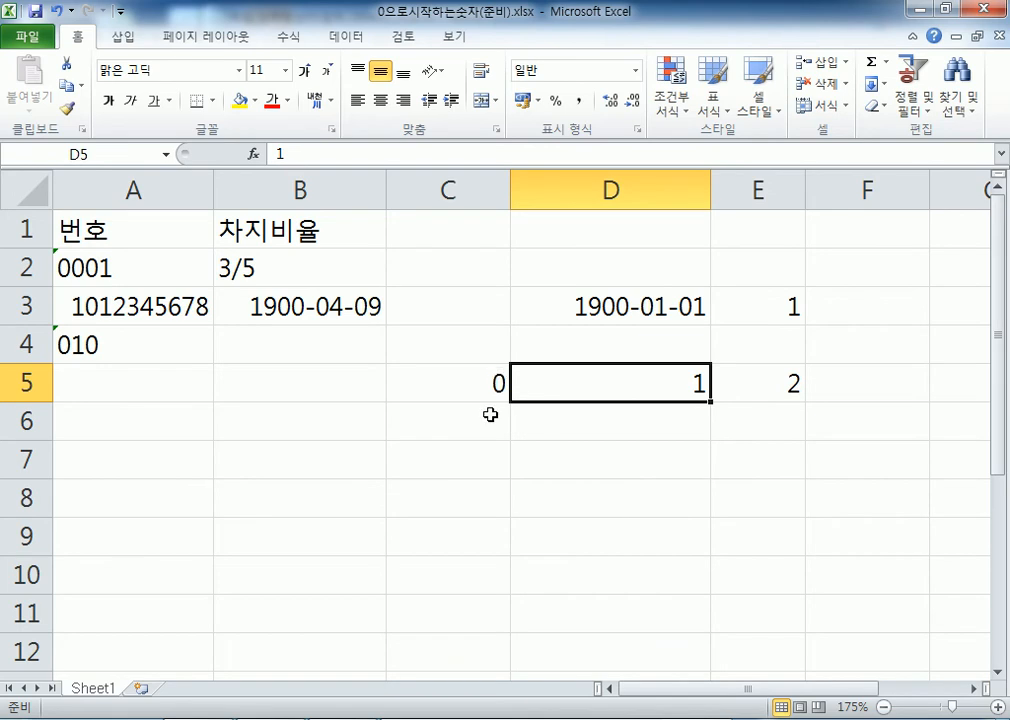
pyautogui.click(660, 433)
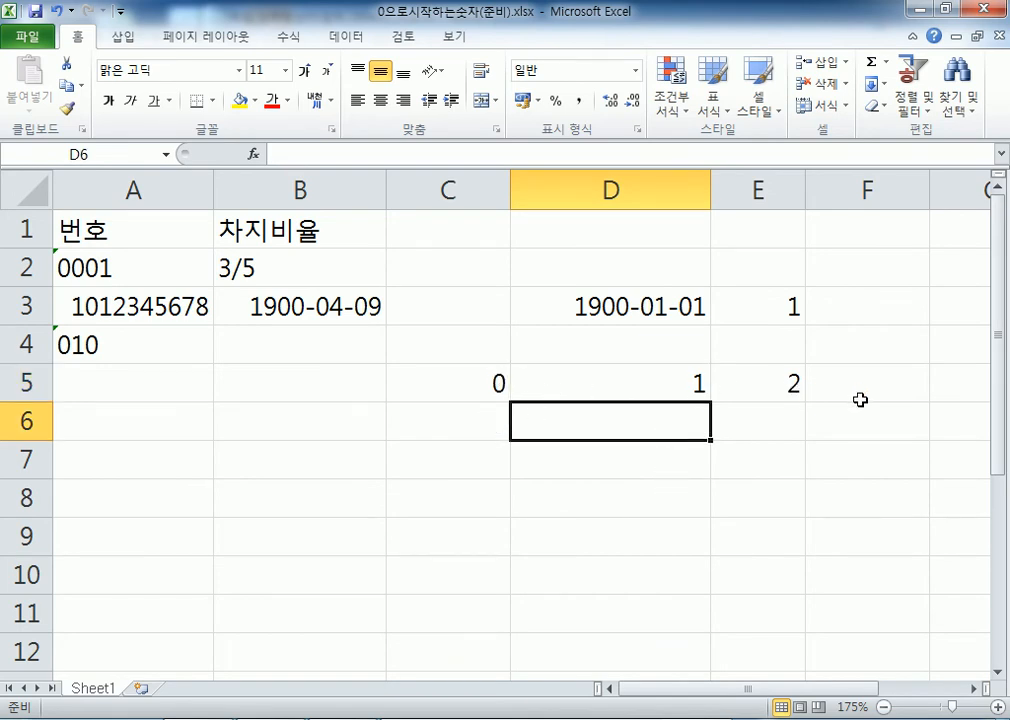
pyautogui.click(667, 390)
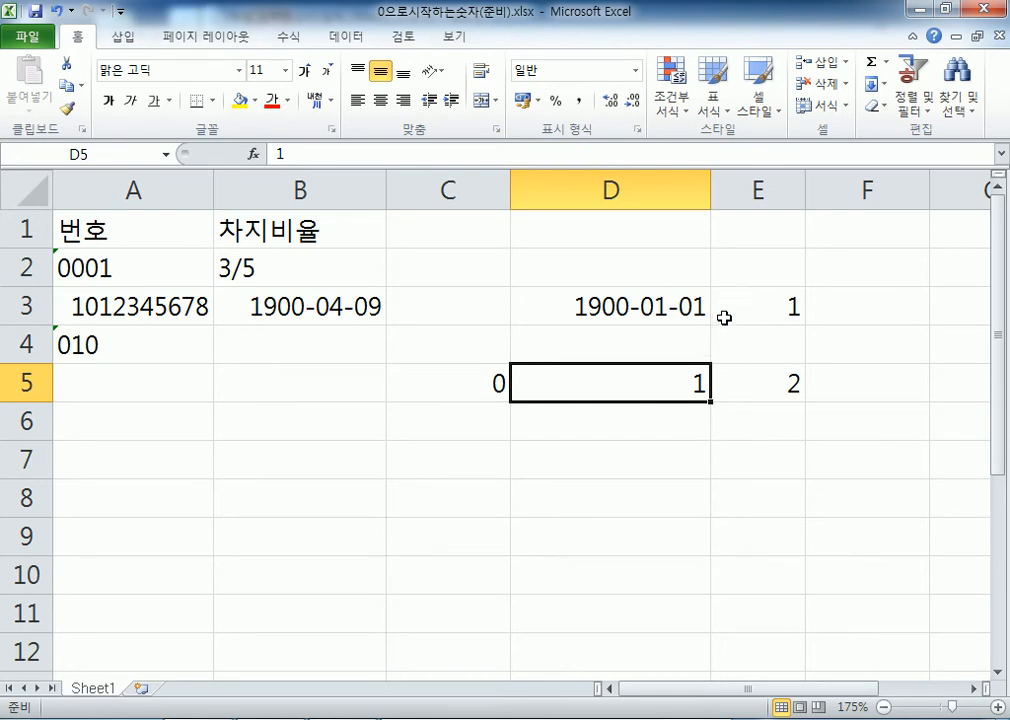
pyautogui.click(728, 311)
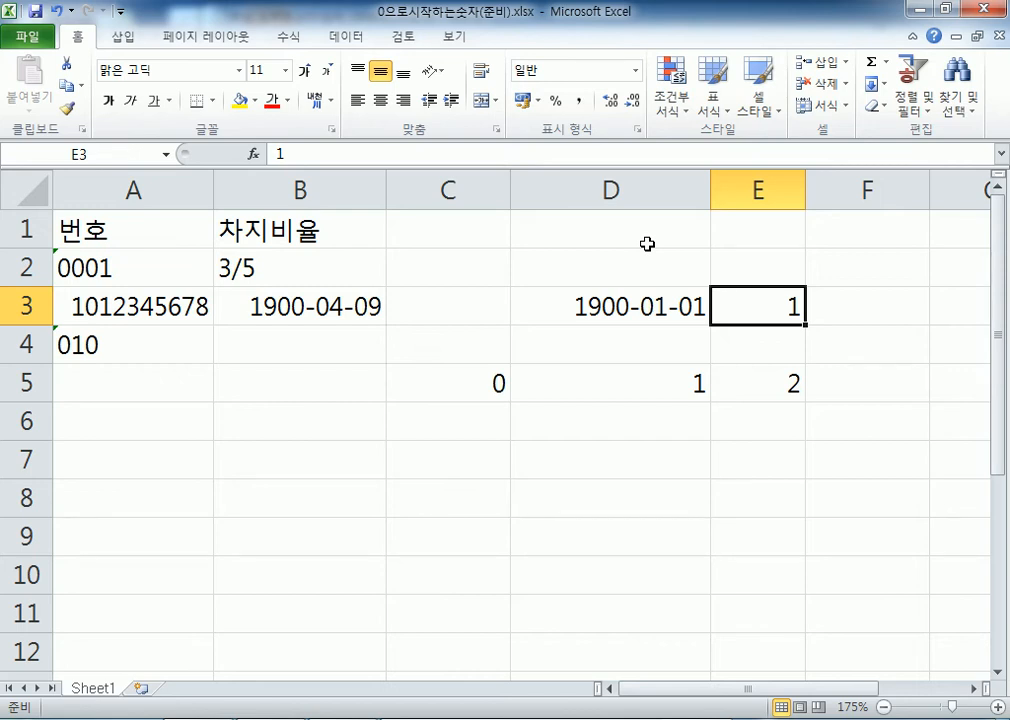
# Enter 100 in C3 and compare it with B3's date
pyautogui.click(474, 318)
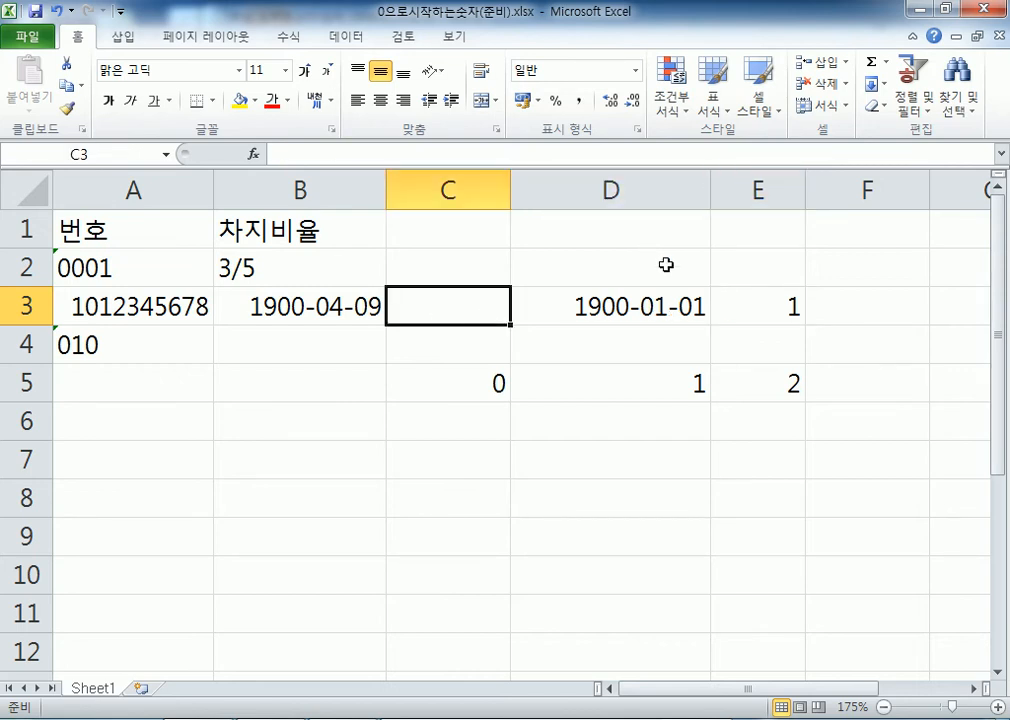
pyautogui.write('100')
pyautogui.press('Return')
pyautogui.press('Up')
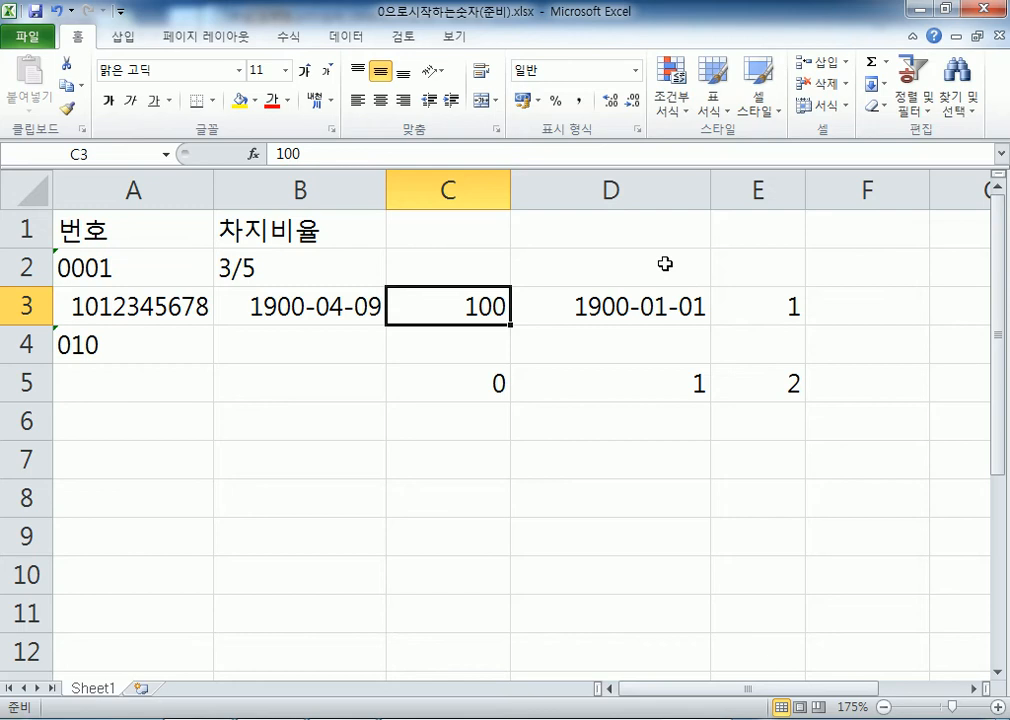
pyautogui.press('Left')
pyautogui.press('Right')
pyautogui.press('Left')
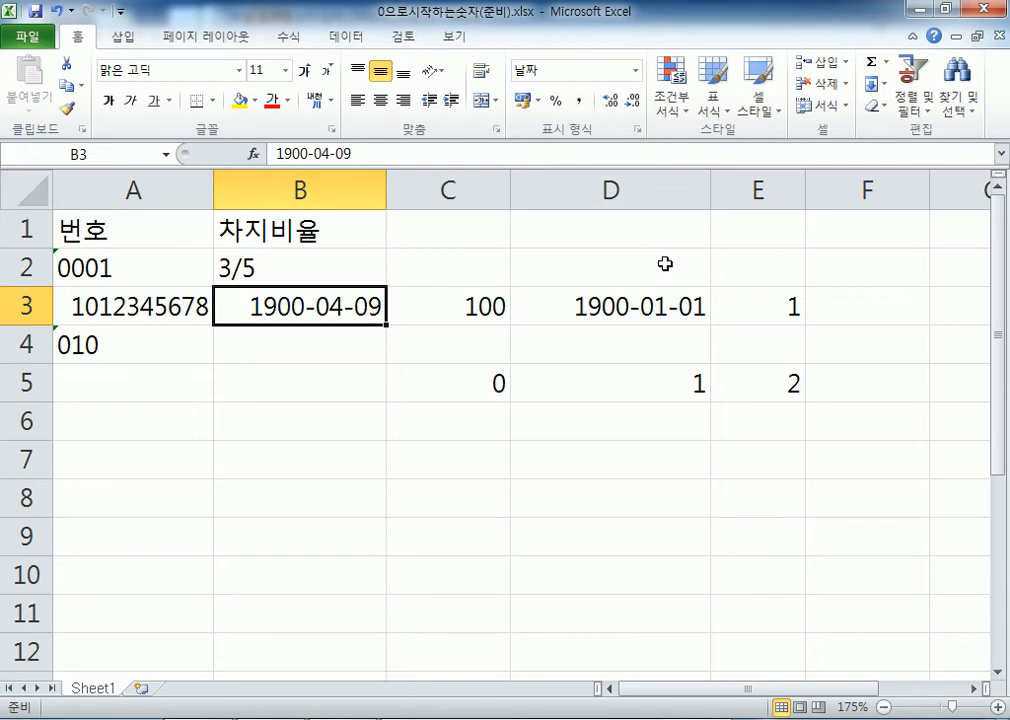
# Select the practice block from B3 down to row 5 and delete its contents
pyautogui.hotkey('shift', 'Right')
pyautogui.hotkey('shift', 'Right')
pyautogui.hotkey('shift', 'Right')
pyautogui.hotkey('shift', 'Right')
pyautogui.hotkey('shift', 'Down')
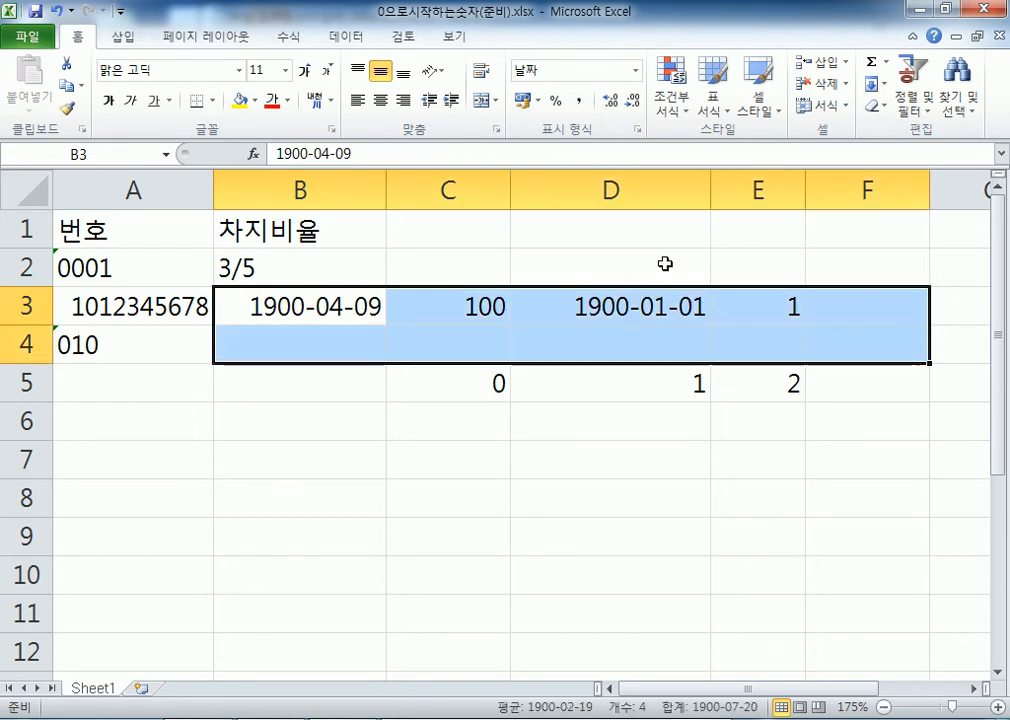
pyautogui.hotkey('shift', 'Down')
pyautogui.press('Delete')
pyautogui.press('Up')
pyautogui.press('Down')
pyautogui.press('Down')
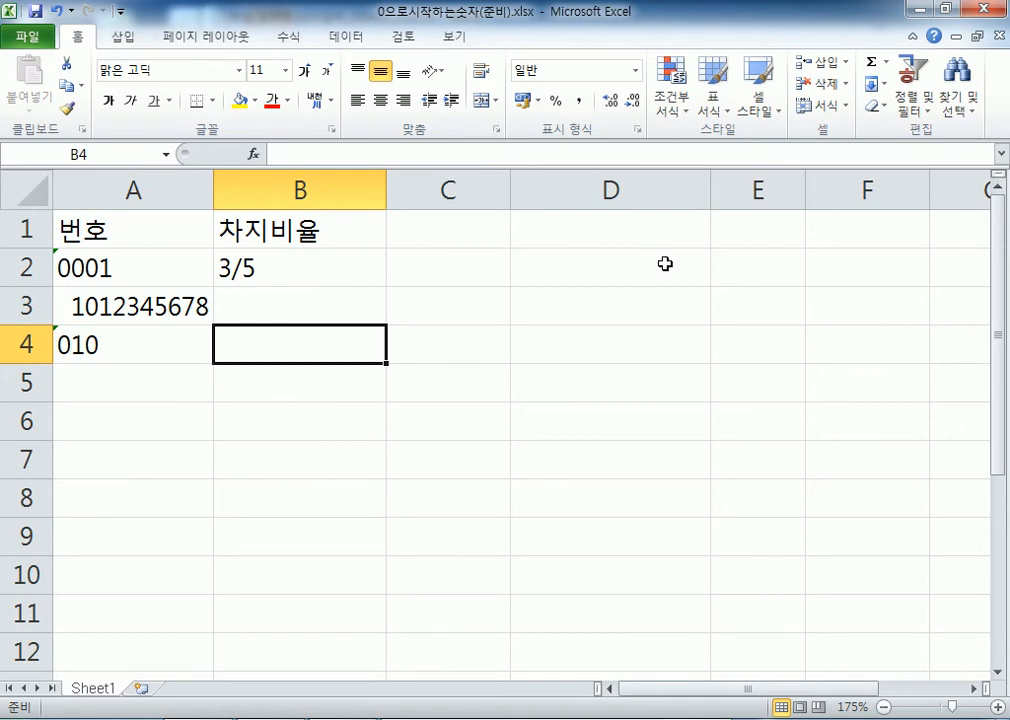
# Enter 2 3/4 in B4, 5 5/7 in B5, and 0 2/5 in B6
pyautogui.write('2 3/4')
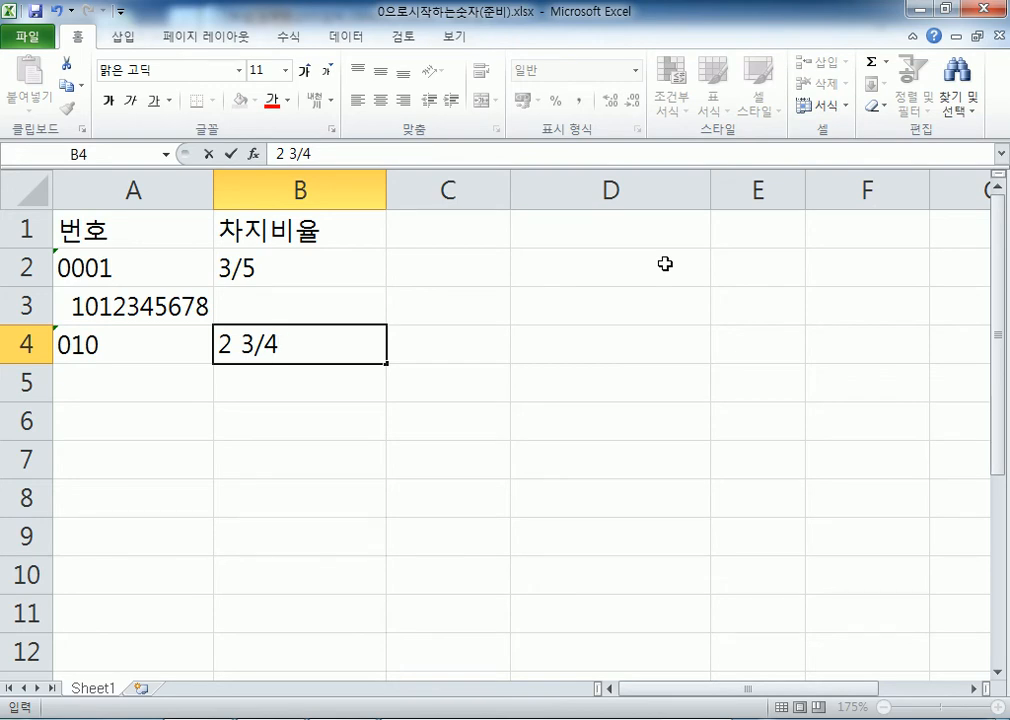
pyautogui.press('Return')
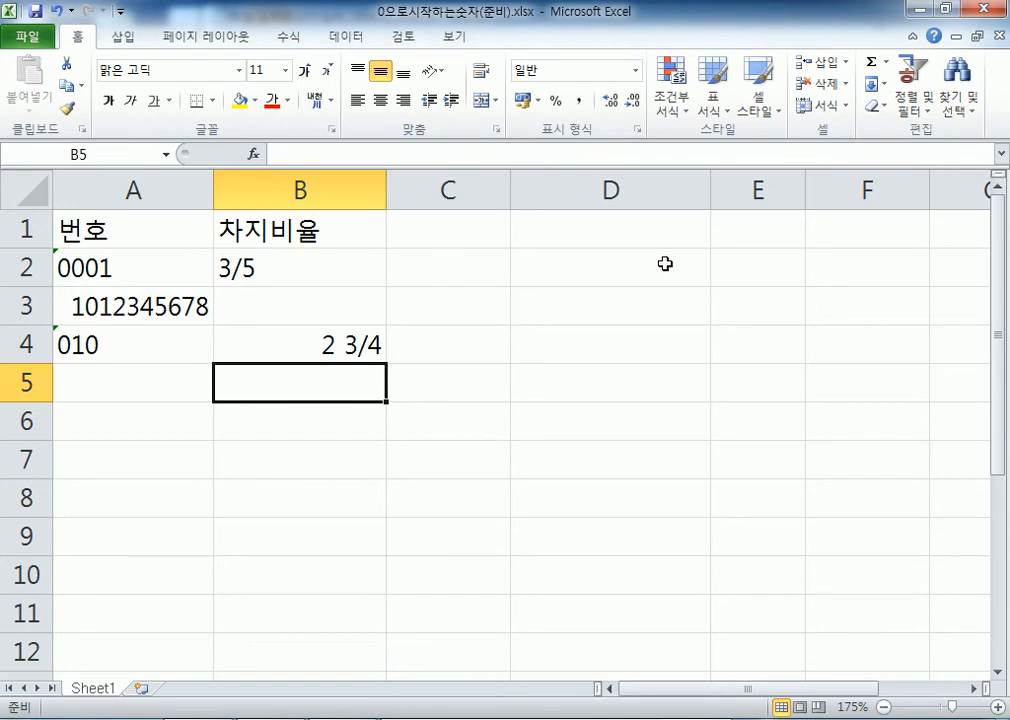
pyautogui.write('5')
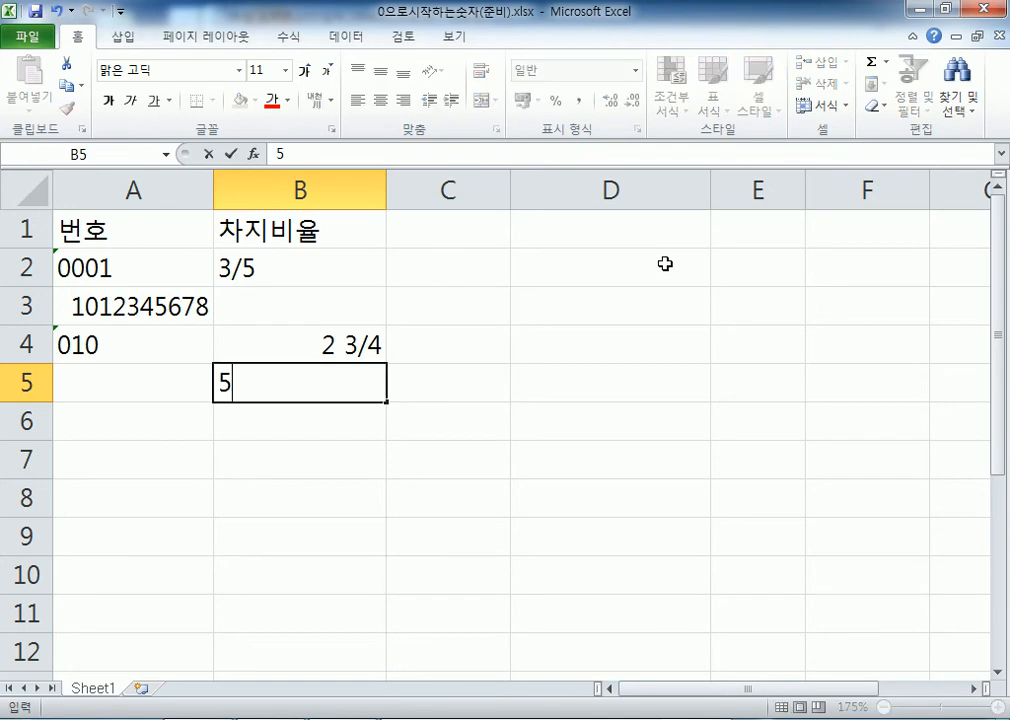
pyautogui.write(' 5/7')
pyautogui.press('Return')
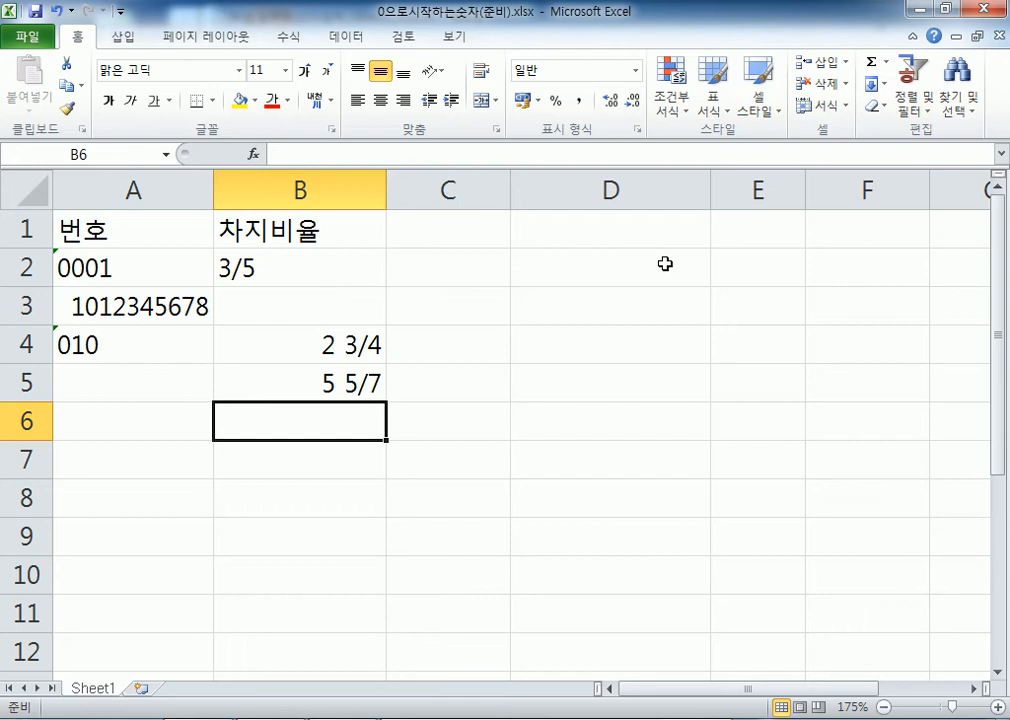
pyautogui.write('2/5')
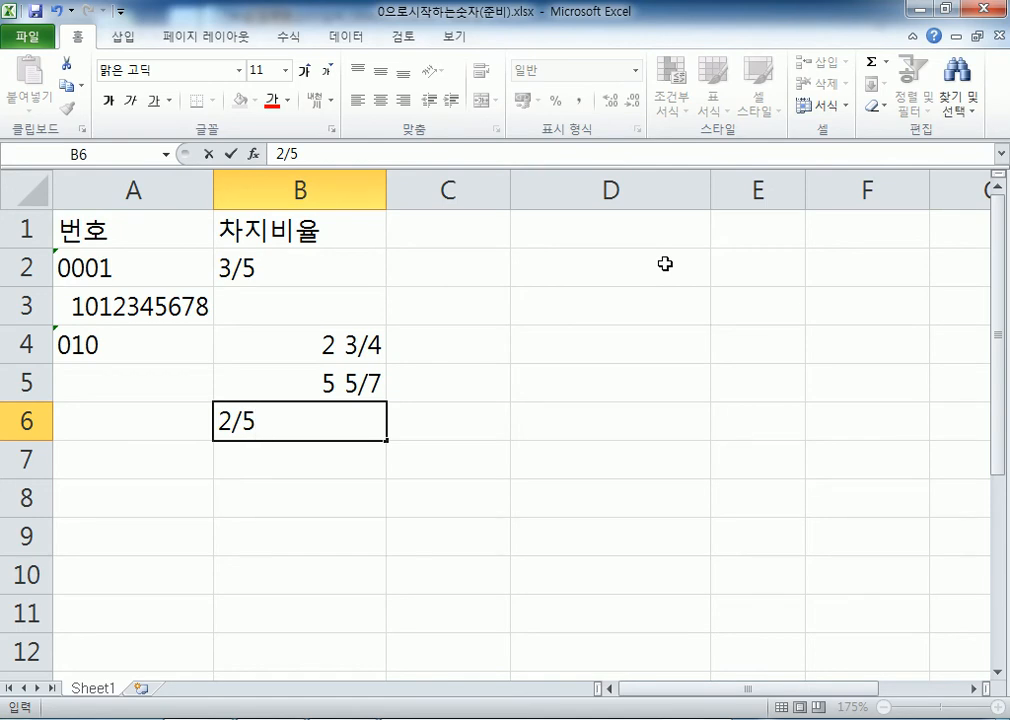
pyautogui.press('Escape')
pyautogui.write('0 2/5')
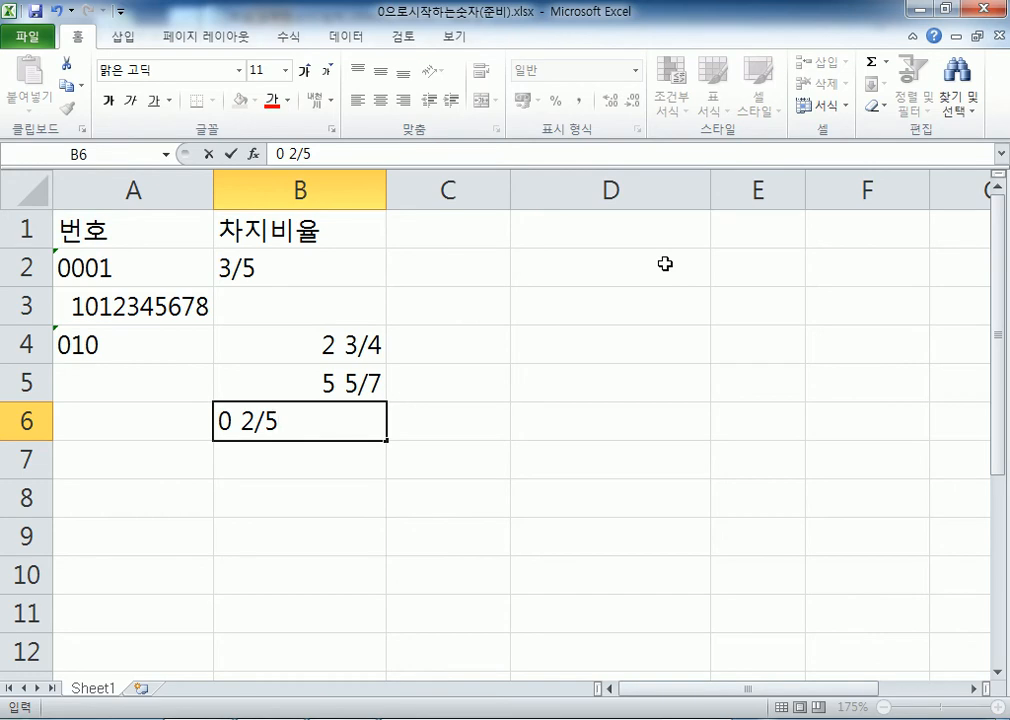
pyautogui.press('Return')
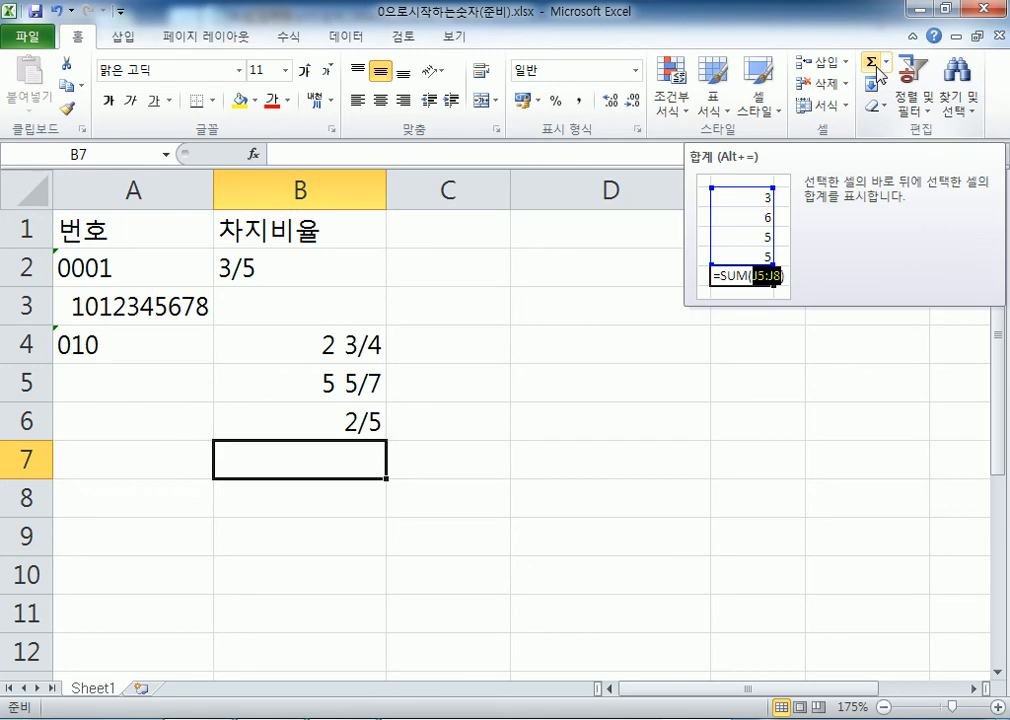
# Insert =SUM(B4:B6) in B7 with AutoSum, showing the total 8 6/7
pyautogui.click(296, 37)
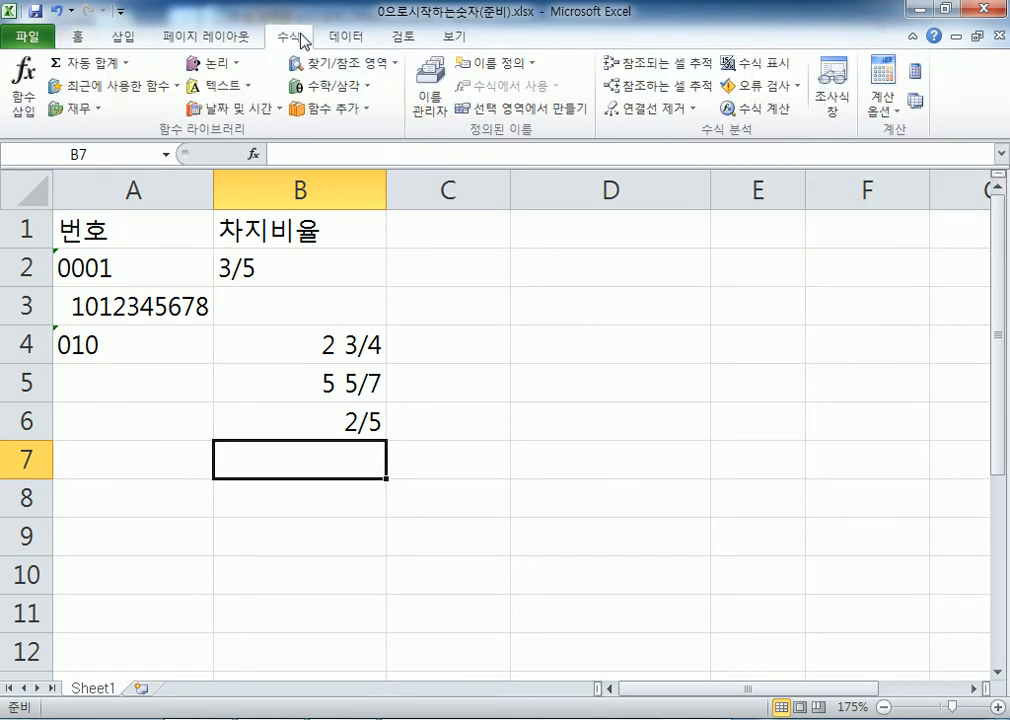
pyautogui.click(77, 37)
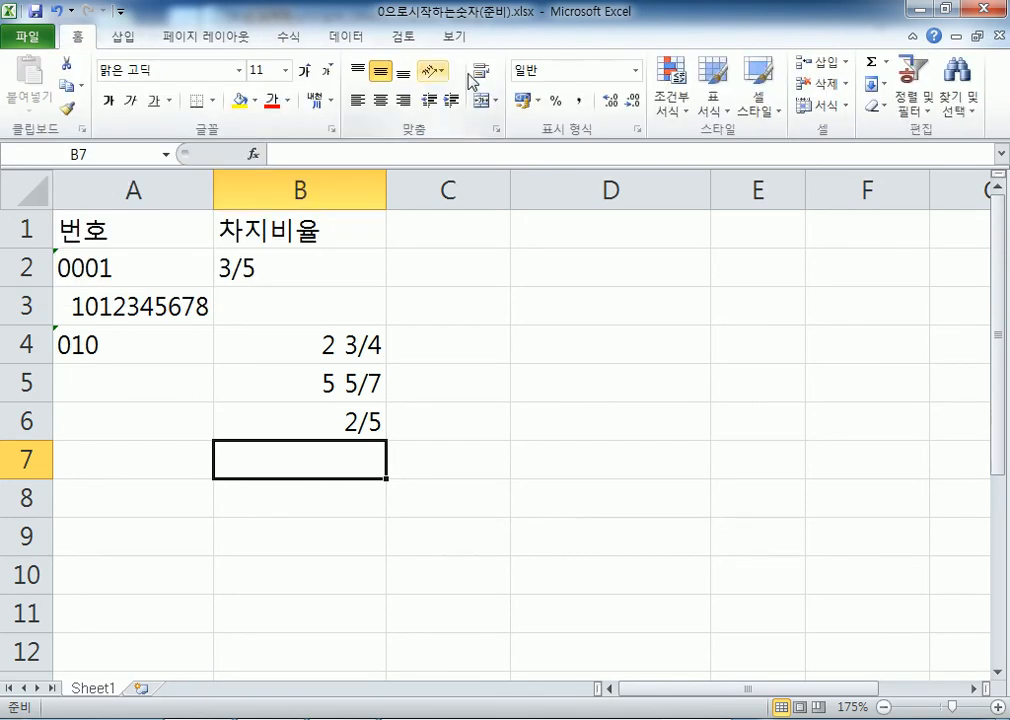
pyautogui.click(873, 66)
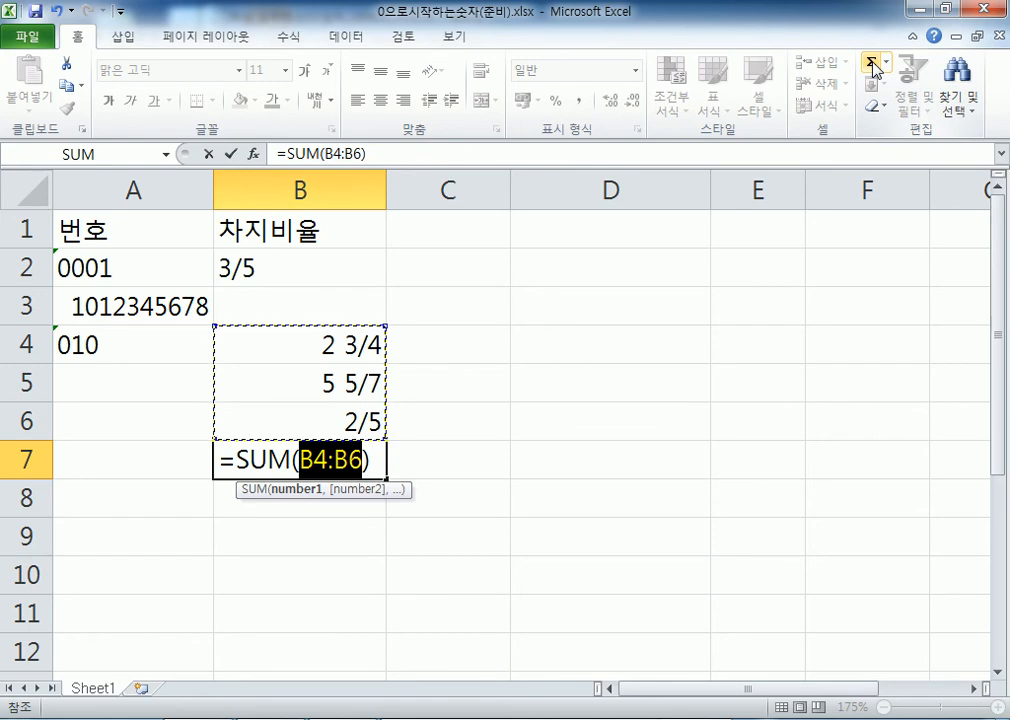
pyautogui.press('Return')
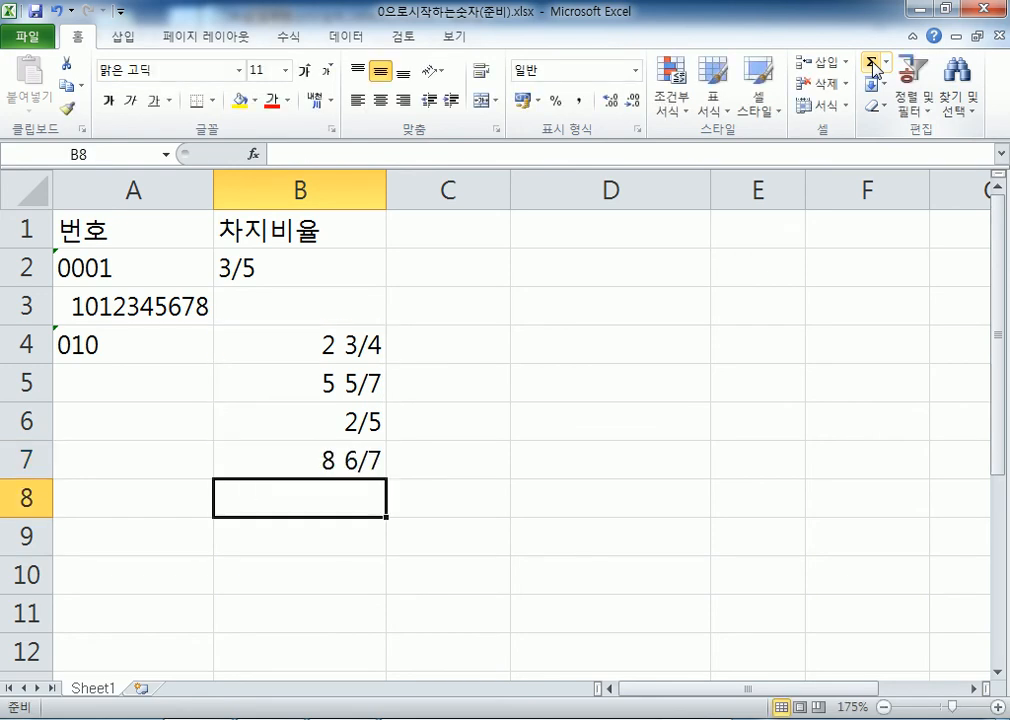
# Format B7 as Fraction 'Up to two digits (21/25)' so it shows 8 51/59
pyautogui.click(289, 467)
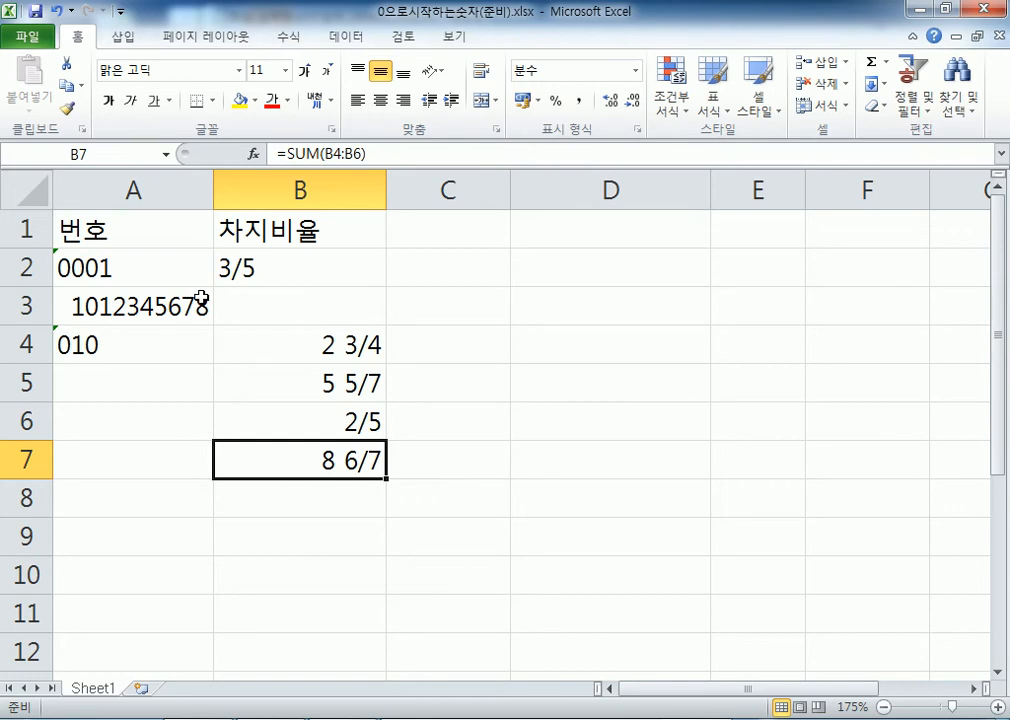
pyautogui.click(636, 131)
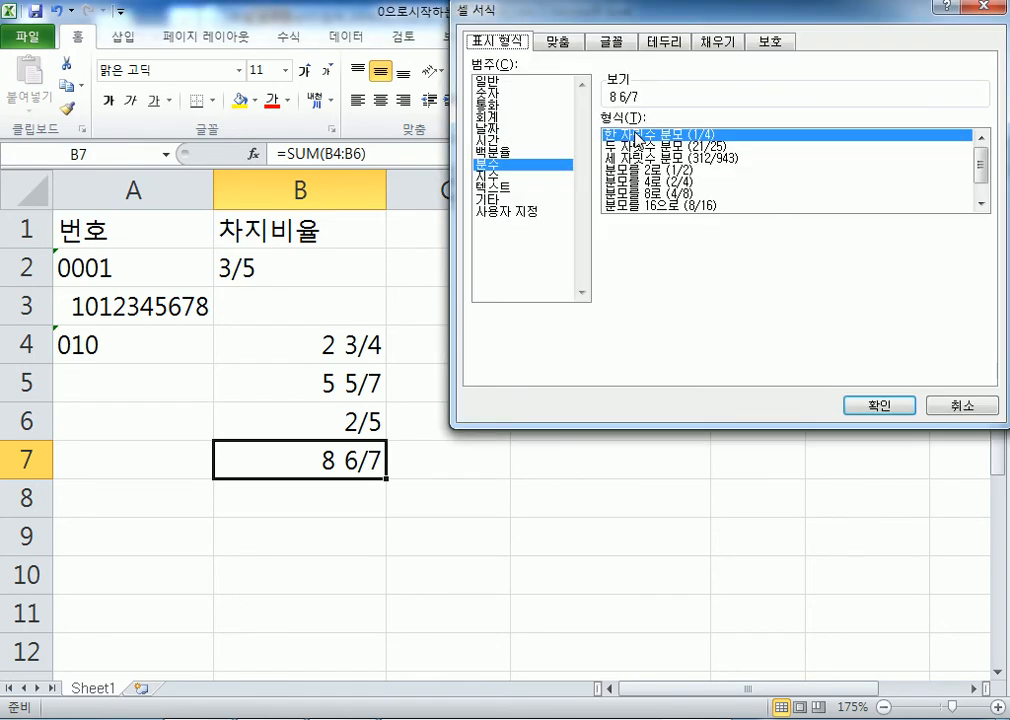
pyautogui.click(944, 407)
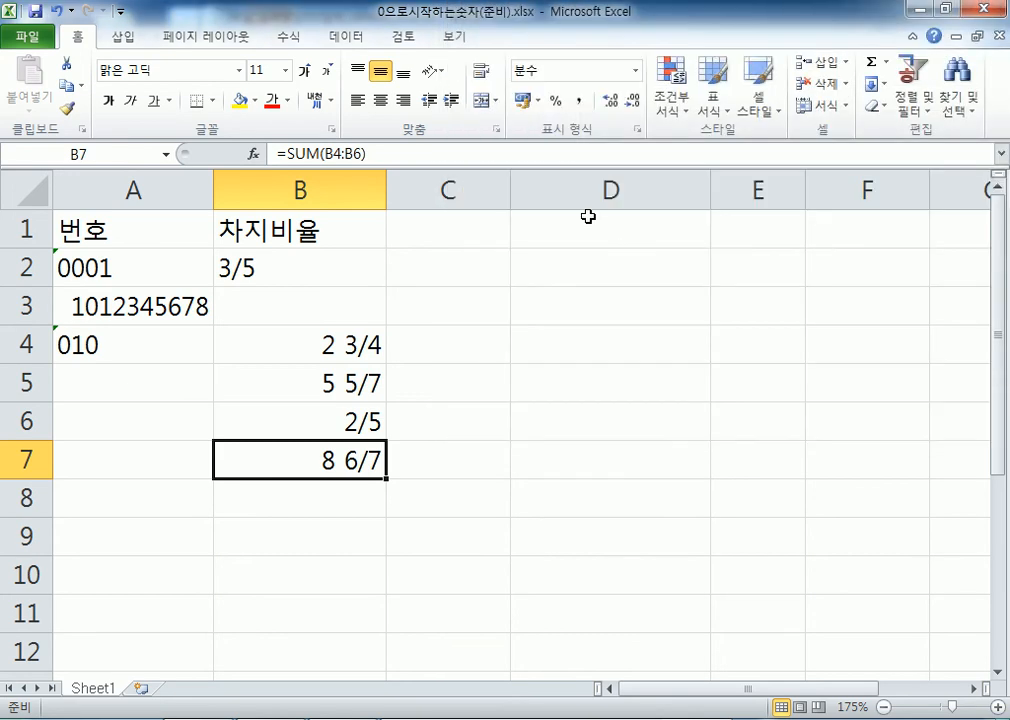
pyautogui.click(636, 131)
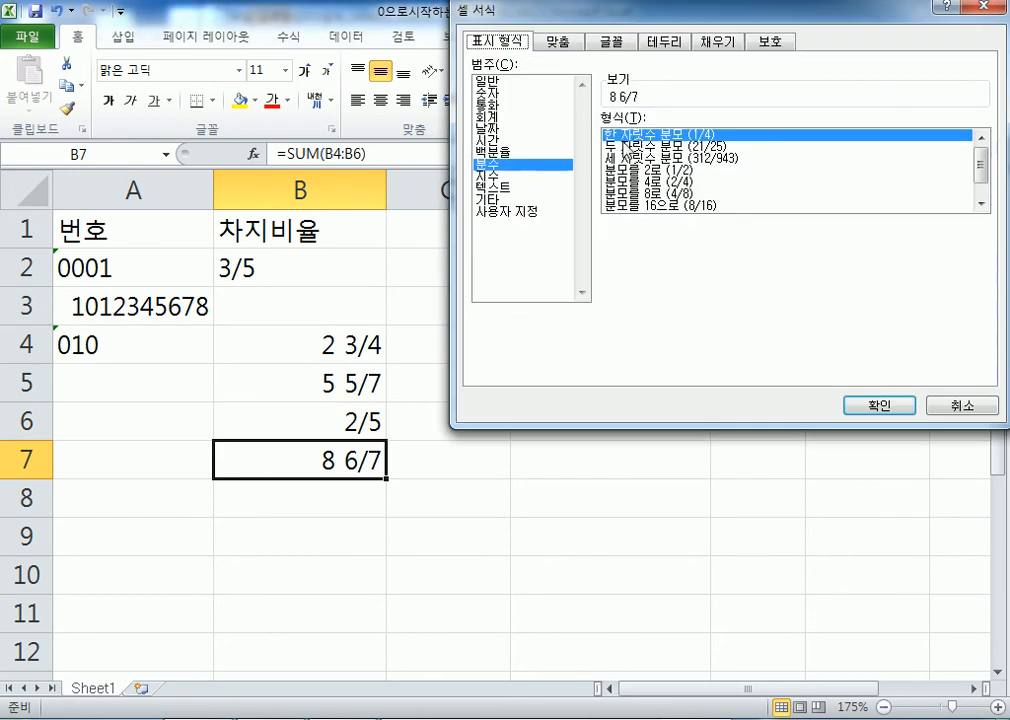
pyautogui.click(684, 147)
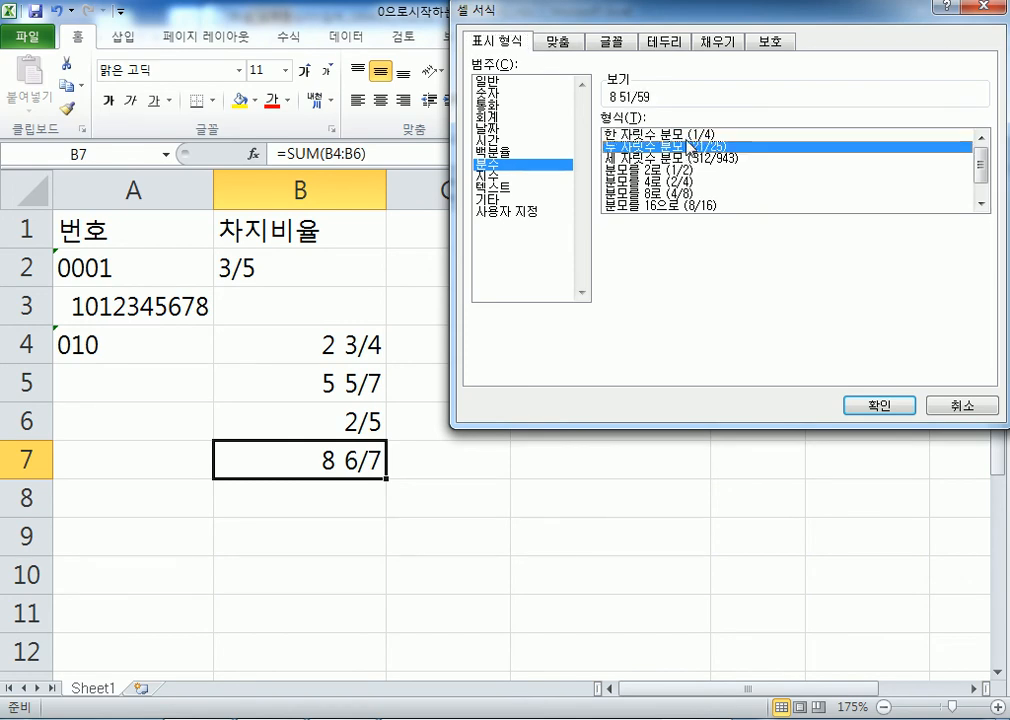
pyautogui.press('Up')
pyautogui.press('Down')
pyautogui.press('Down')
pyautogui.press('Up')
pyautogui.click(858, 406)
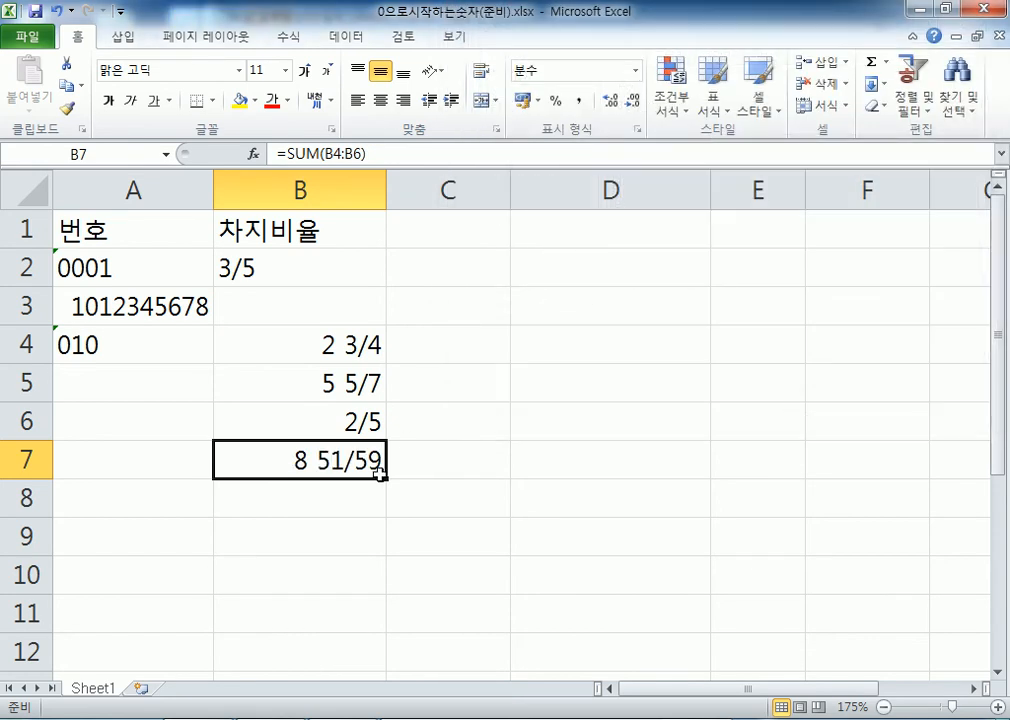
pyautogui.moveTo(367, 343); pyautogui.dragTo(352, 421)
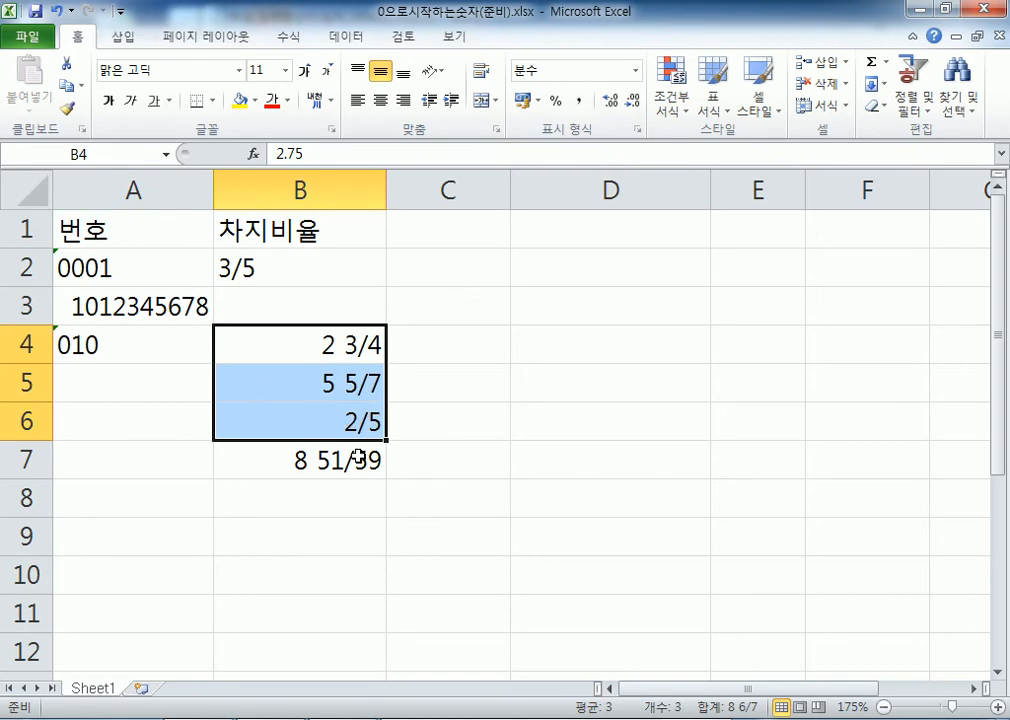
pyautogui.click(357, 458)
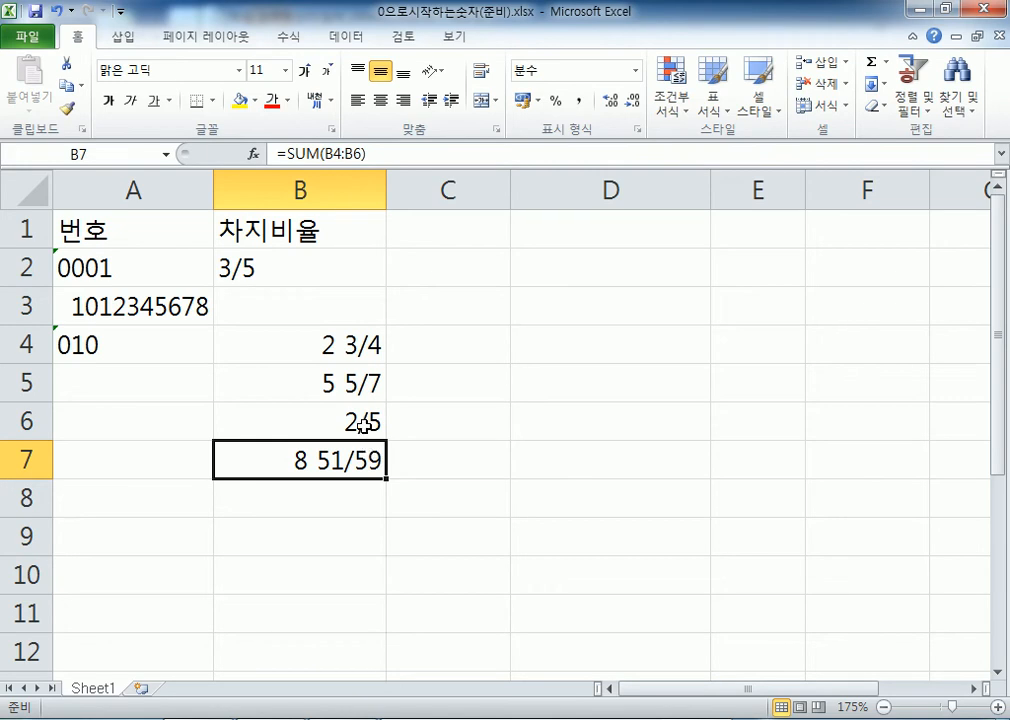
pyautogui.click(637, 129)
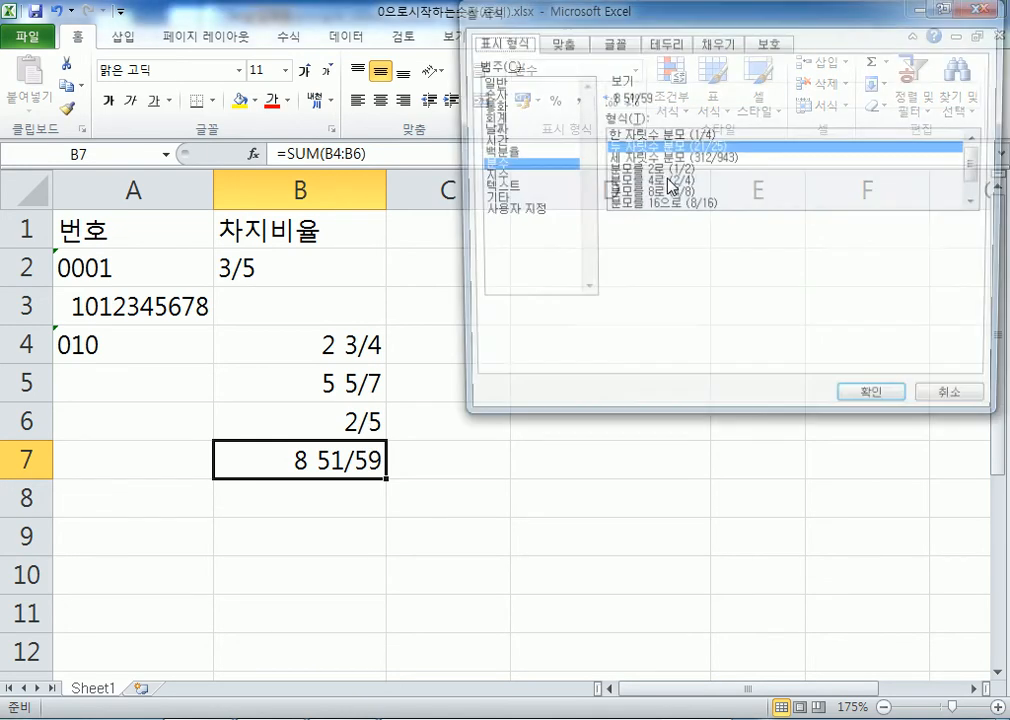
# Apply the 'Up to three digits (312/943)' fraction format to B7, then inspect B5's value
pyautogui.click(683, 158)
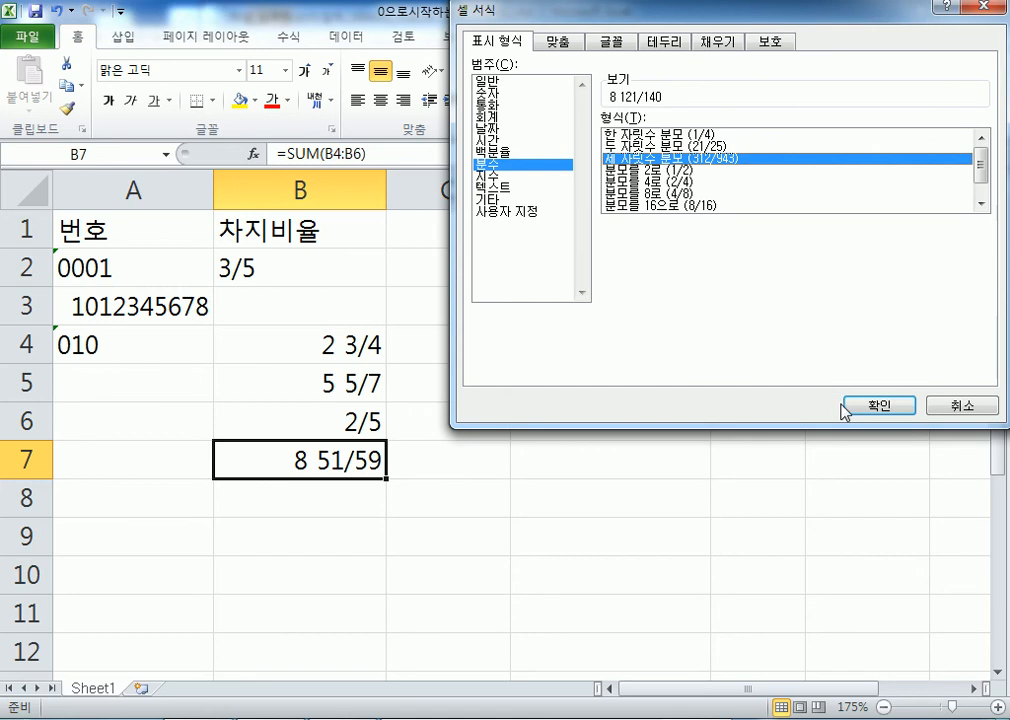
pyautogui.click(843, 408)
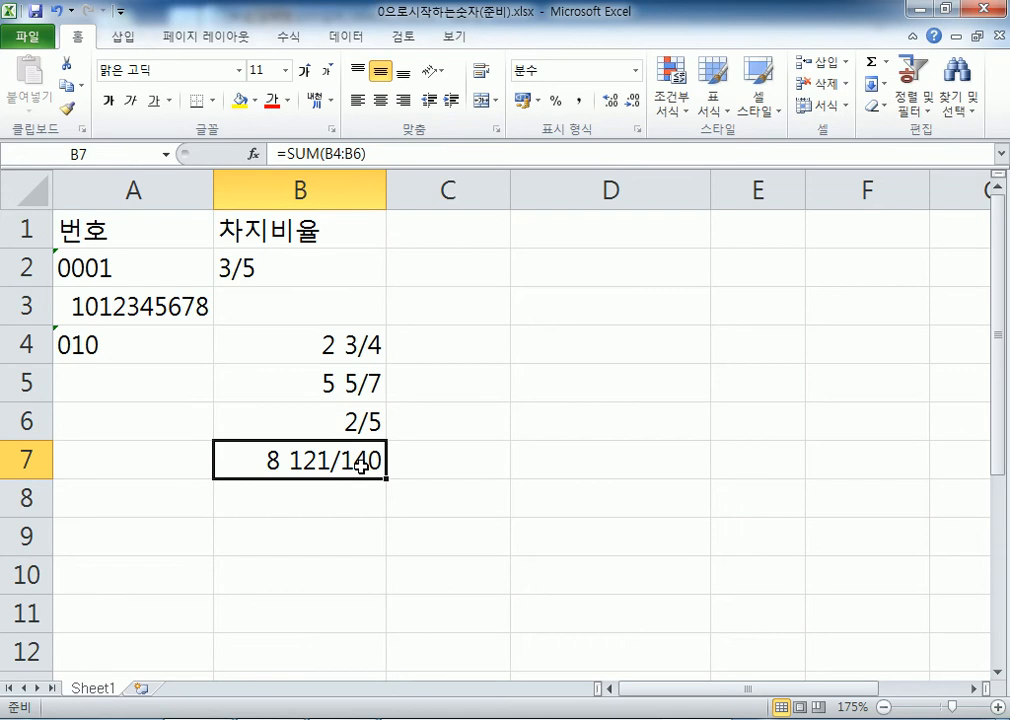
pyautogui.doubleClick(372, 381)
pyautogui.press('Escape')
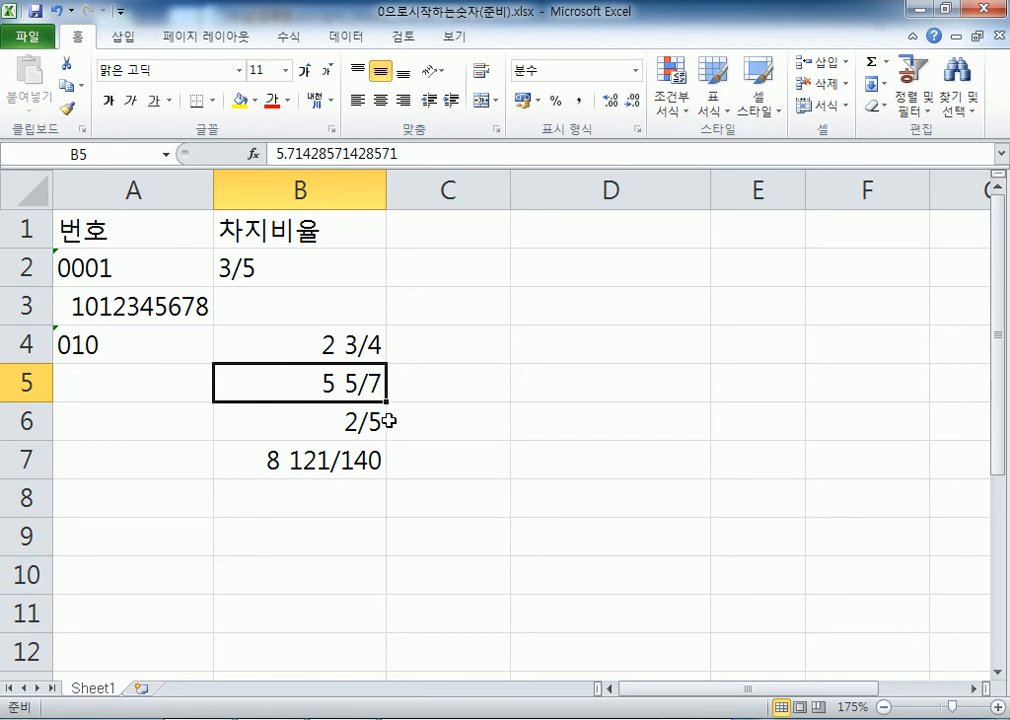
# Try one-digit denominators on B7, settle on three-digit (8 121/140), and recheck B5
pyautogui.click(352, 460)
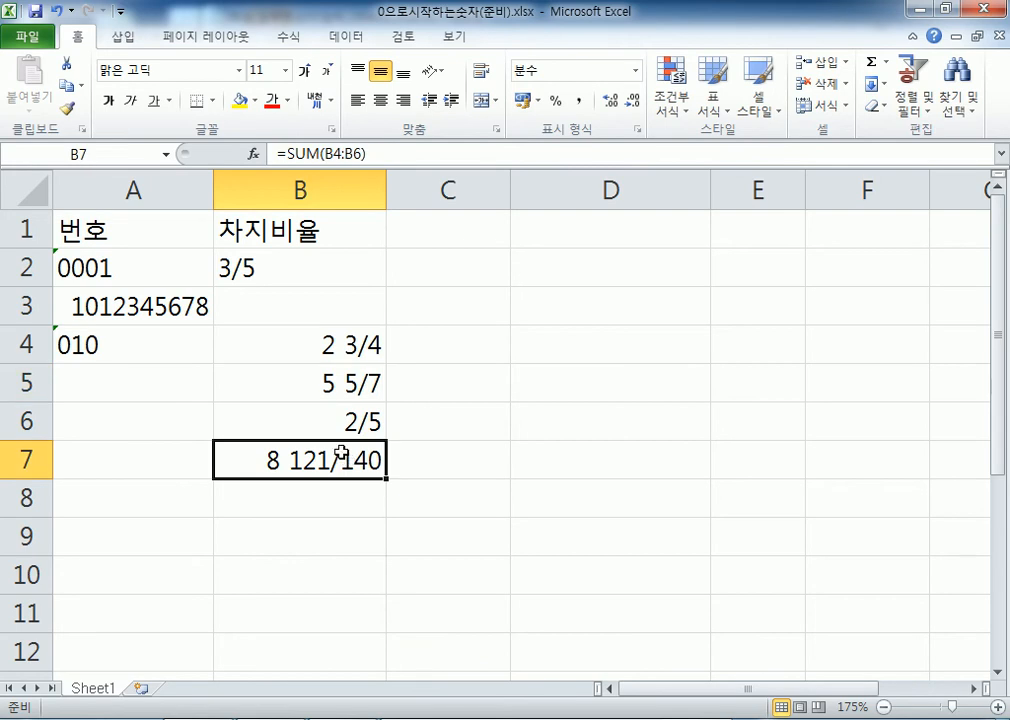
pyautogui.hotkey('ctrl', '1')
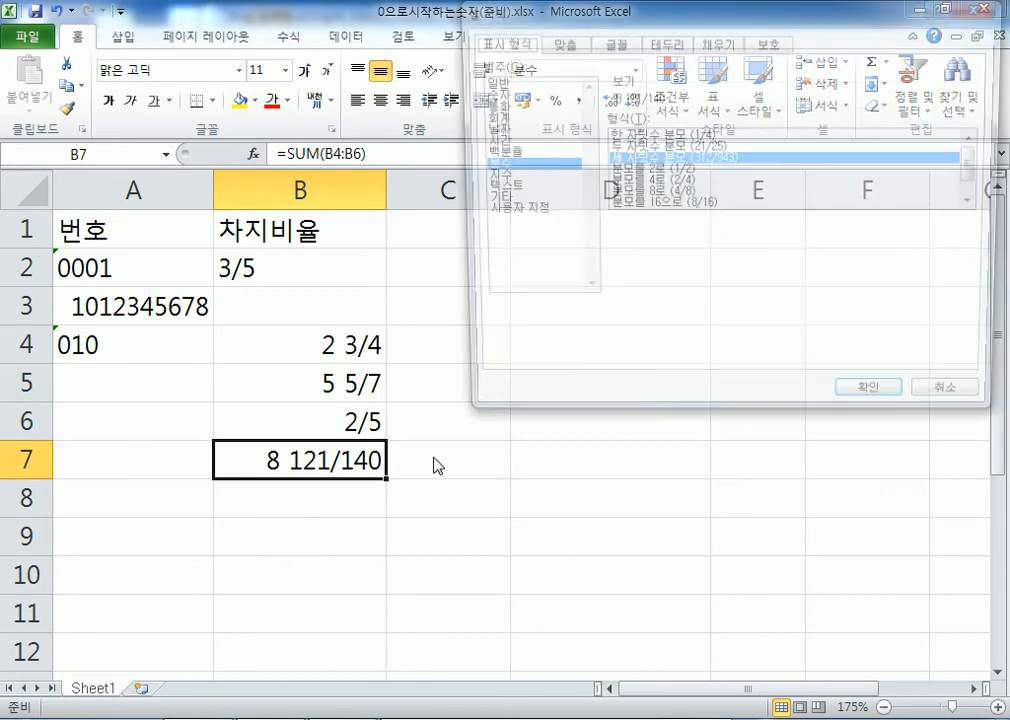
pyautogui.click(640, 134)
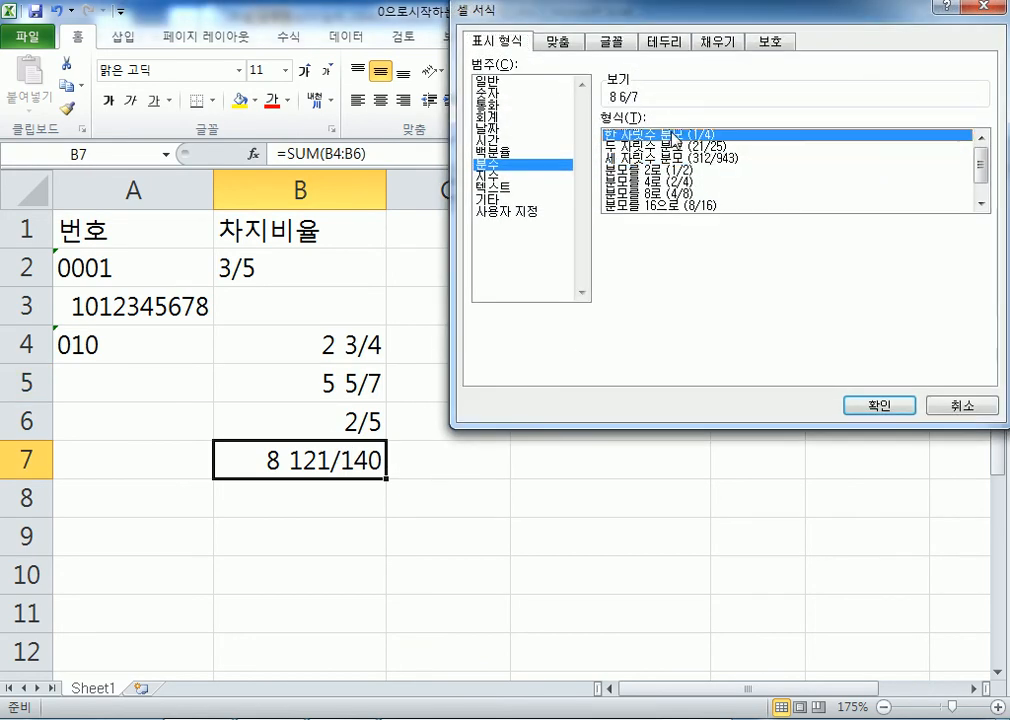
pyautogui.click(878, 405)
pyautogui.hotkey('ctrl', '1')
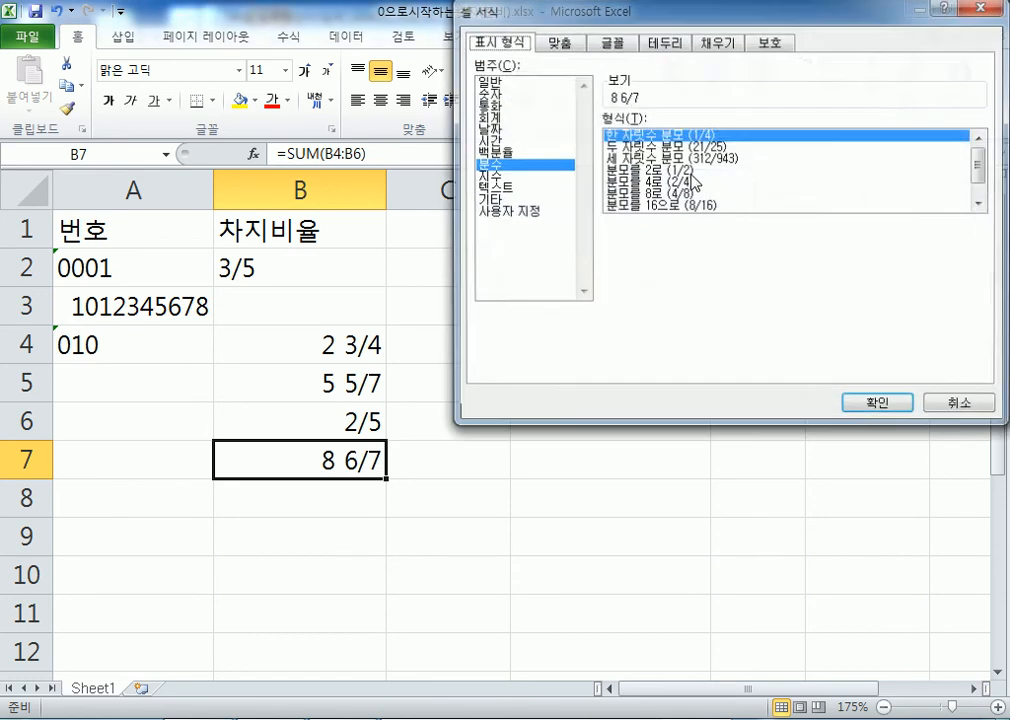
pyautogui.press('Down')
pyautogui.press('Down')
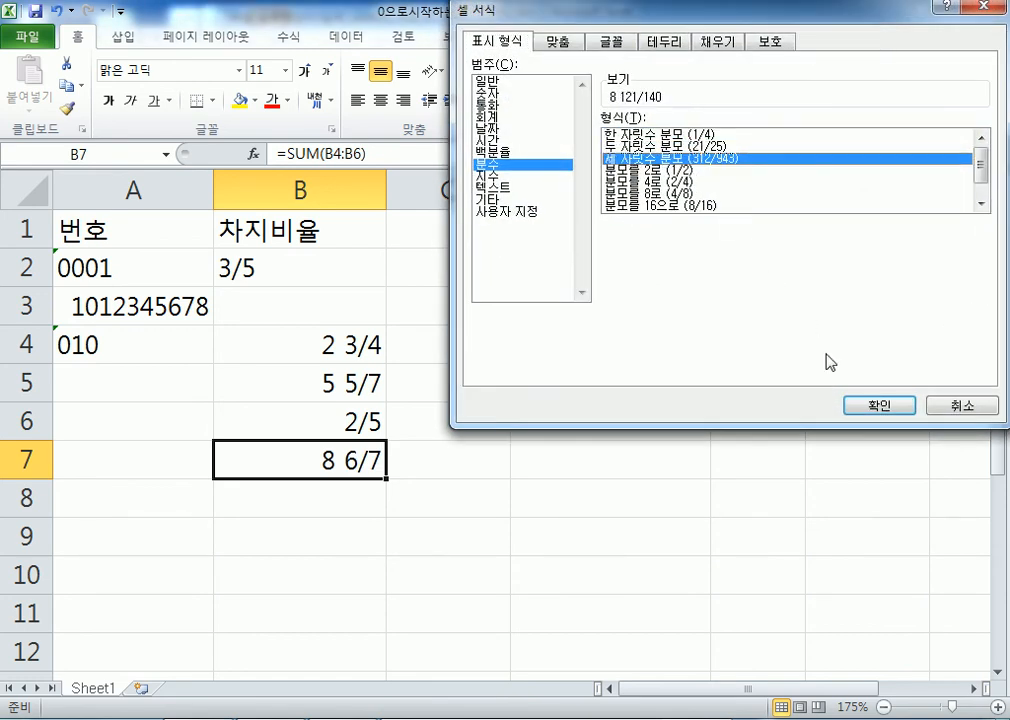
pyautogui.click(866, 405)
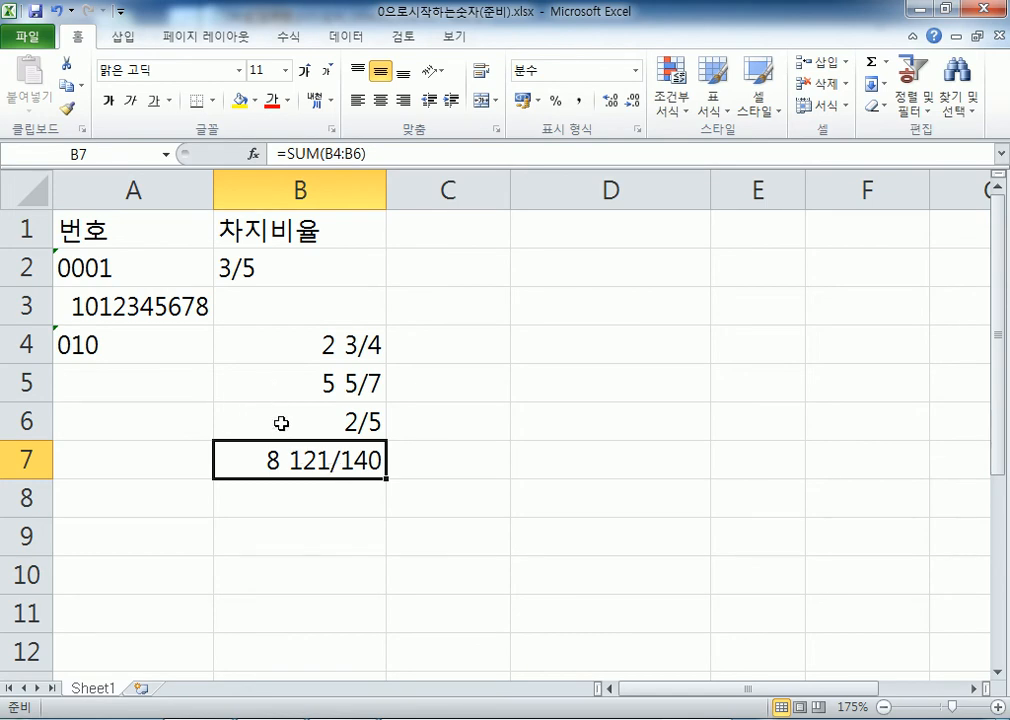
pyautogui.click(374, 383)
pyautogui.press('F2')
pyautogui.press('Escape')
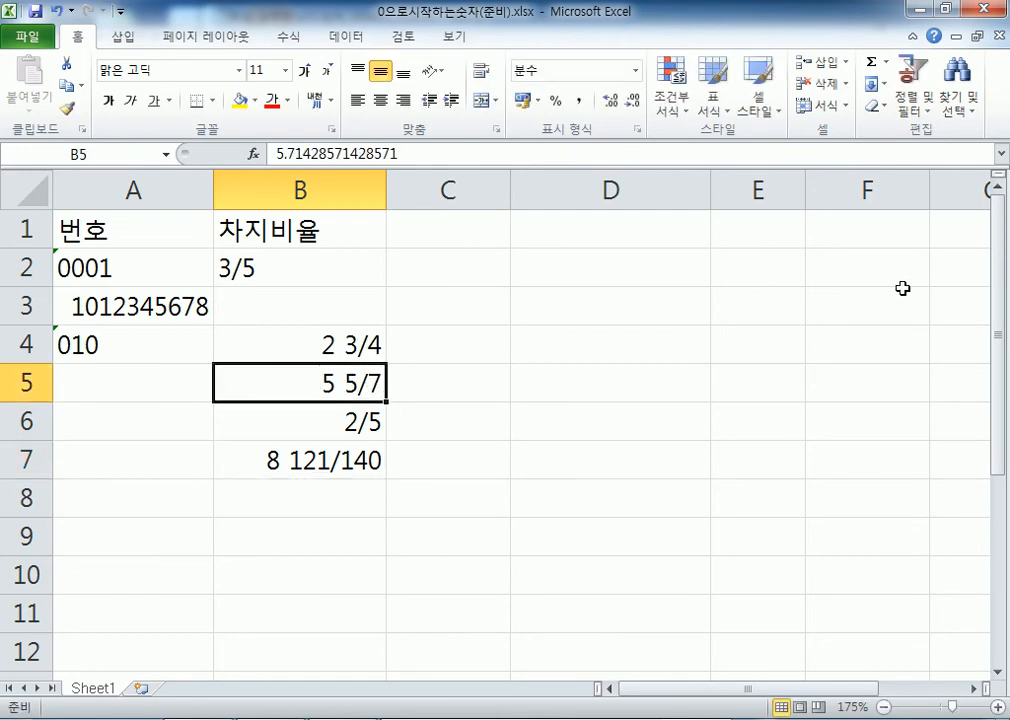
# Change B5 to 5 5/6 and check that B7's =SUM(B4:B6) total now reads 8 59/60
pyautogui.write('5 5/6')
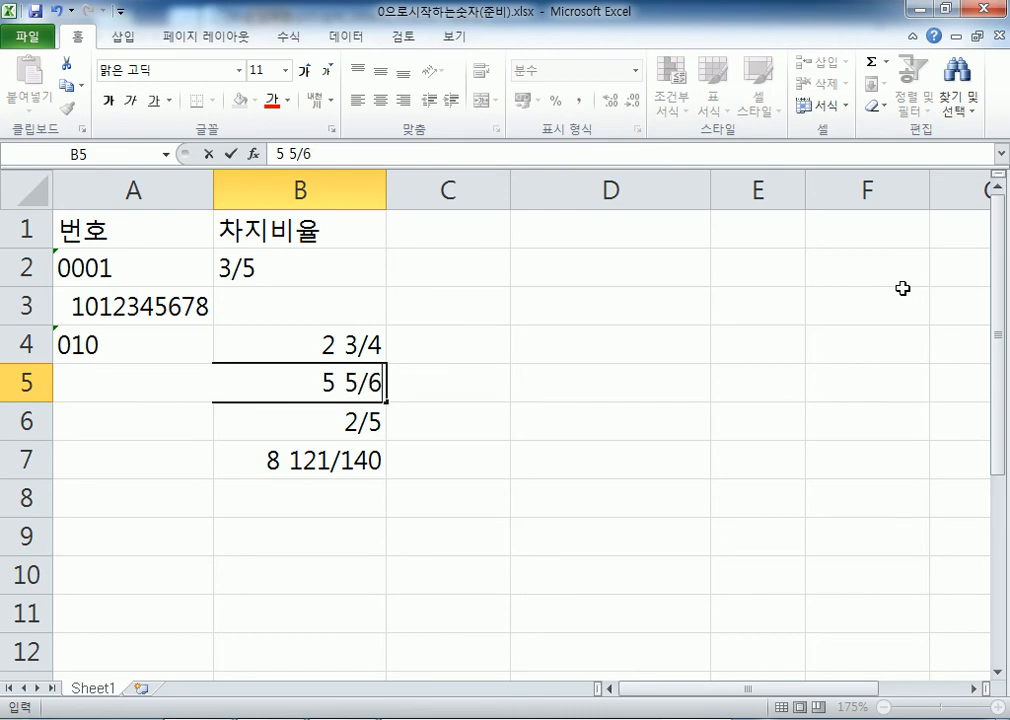
pyautogui.press('Return')
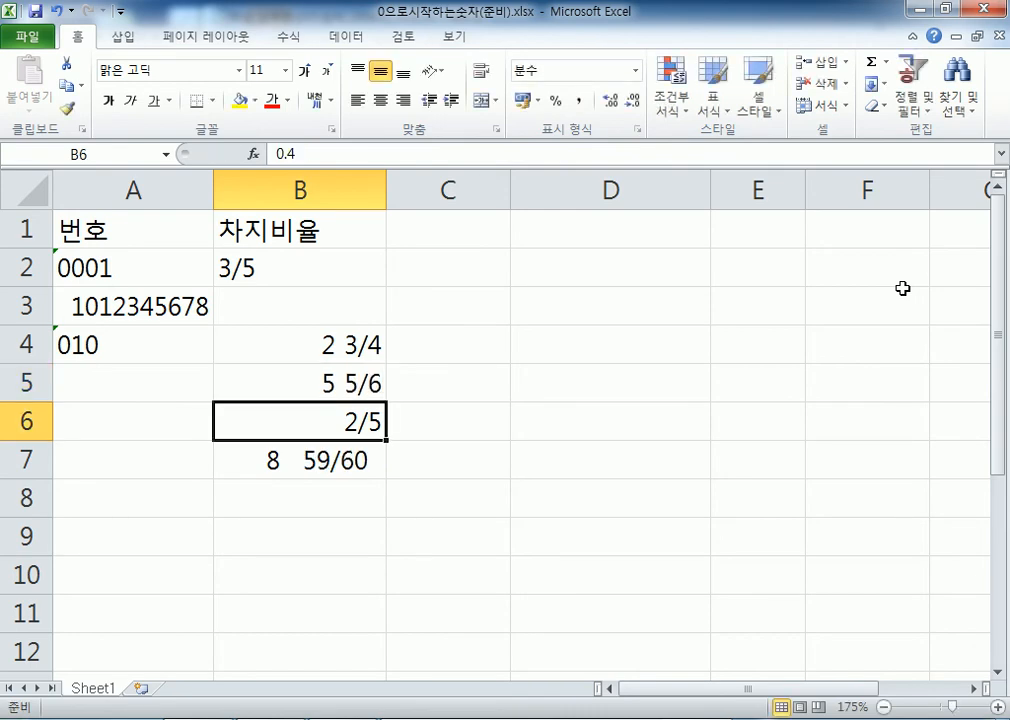
pyautogui.press('Down')
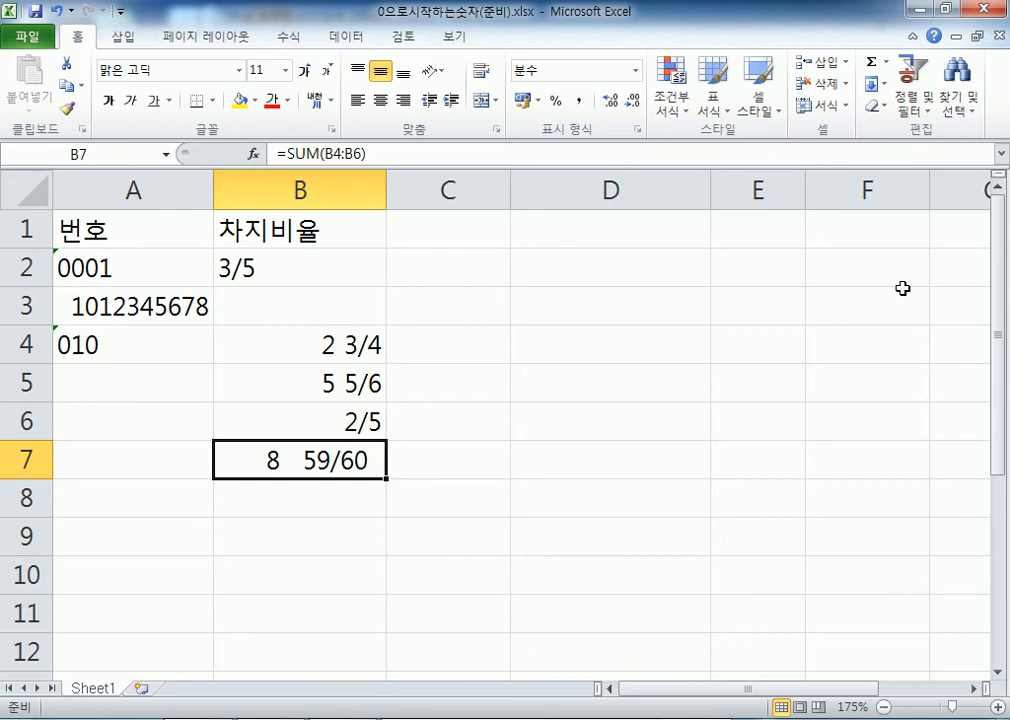
pyautogui.doubleClick(323, 459)
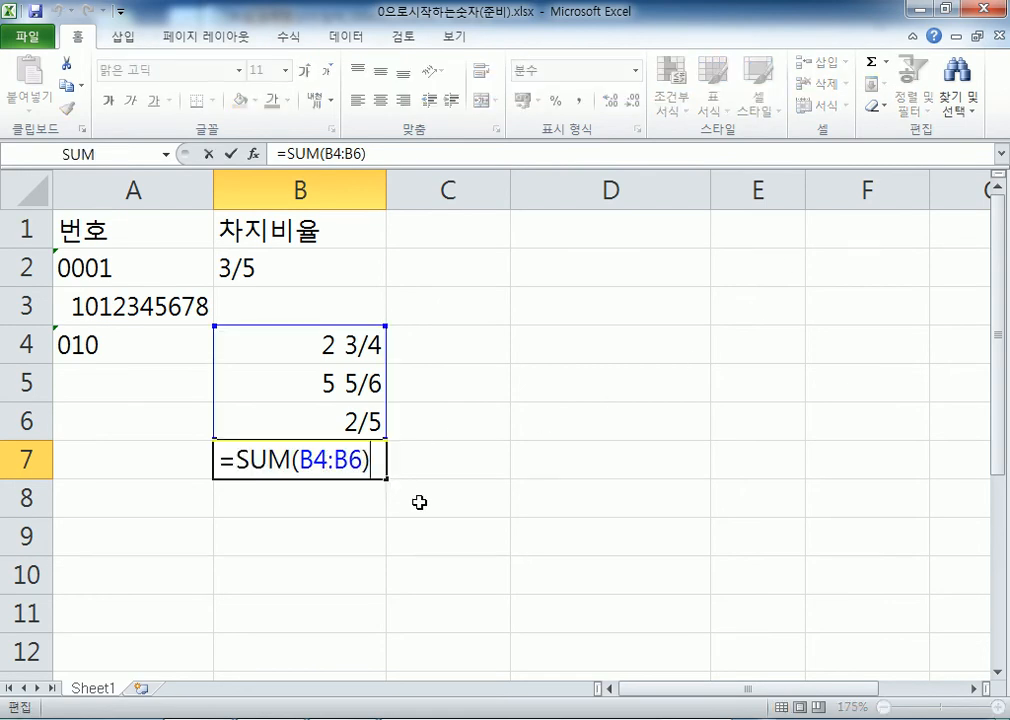
pyautogui.press('Escape')
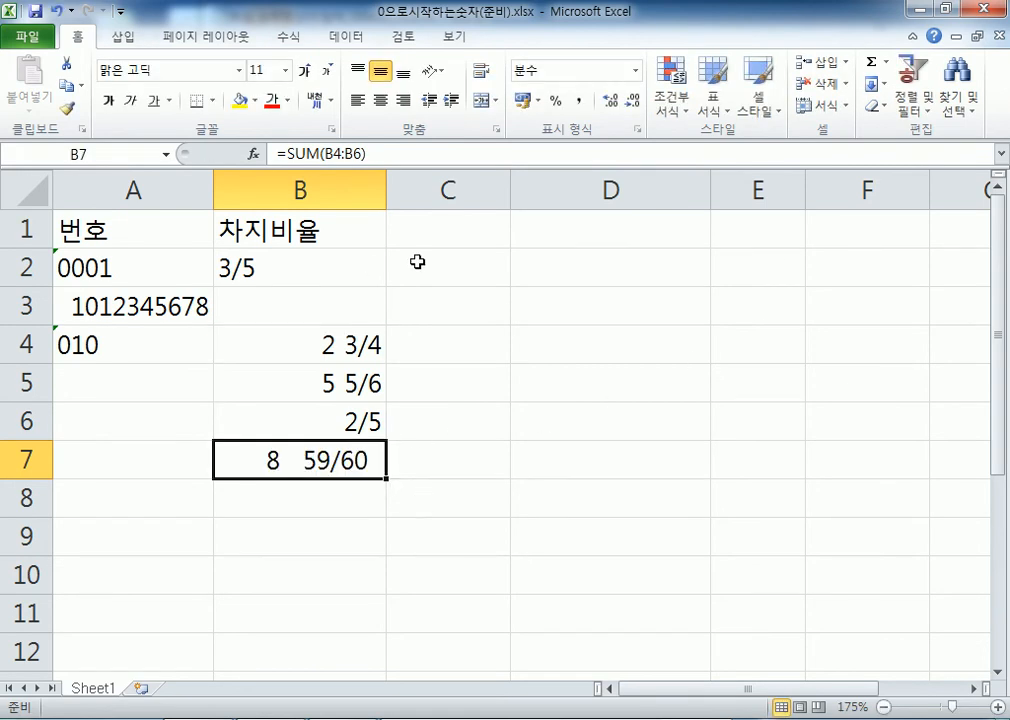
pyautogui.click(582, 275)
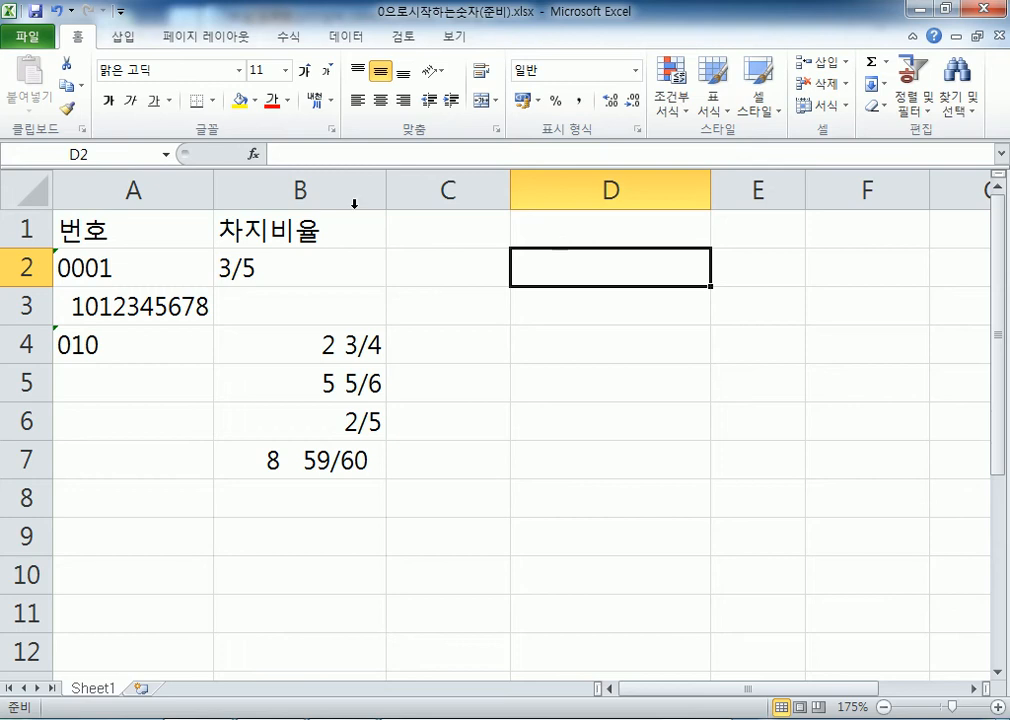
# Open the workbook 자동오늘날짜(준비).xlsx from the Section01 folder
pyautogui.click(28, 40)
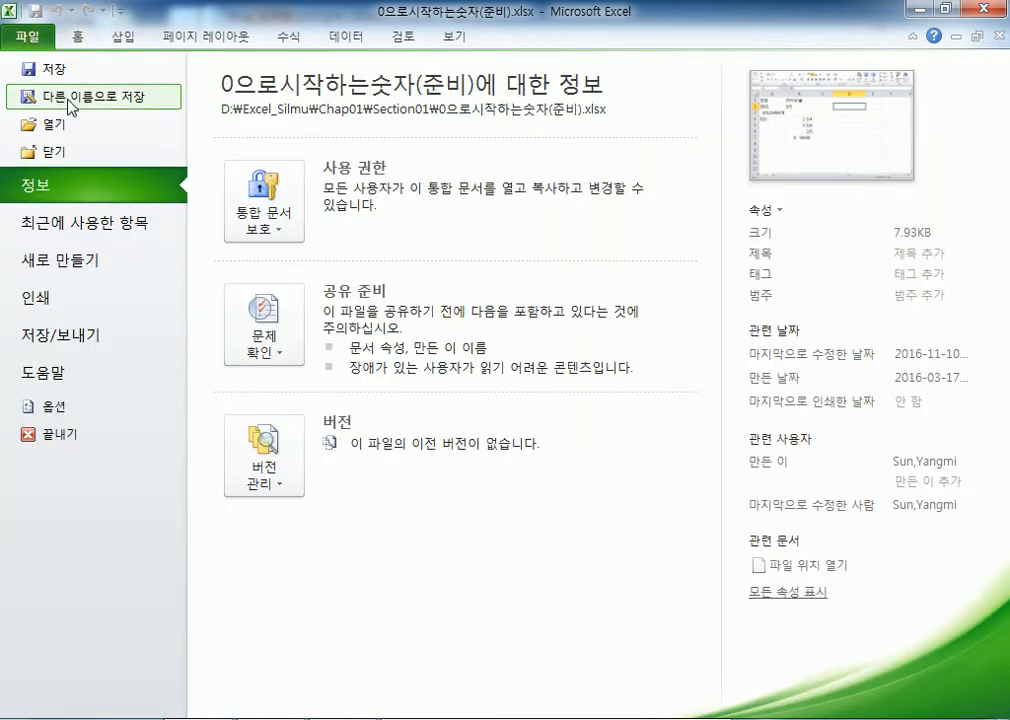
pyautogui.click(70, 124)
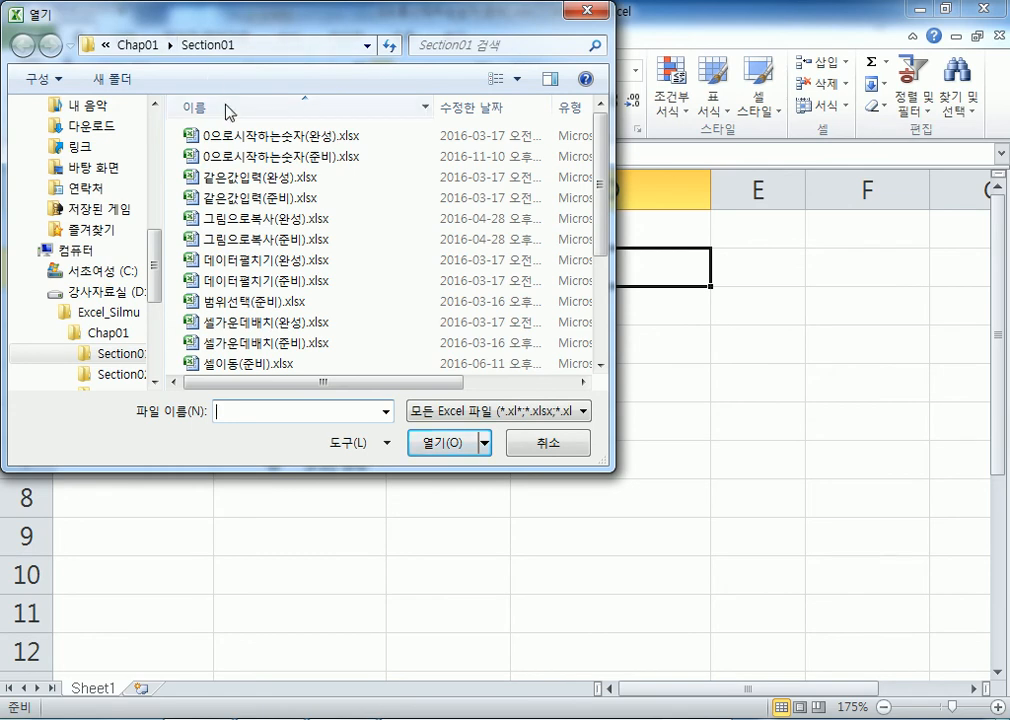
pyautogui.click(262, 322)
pyautogui.scroll(-3, 268, 330)
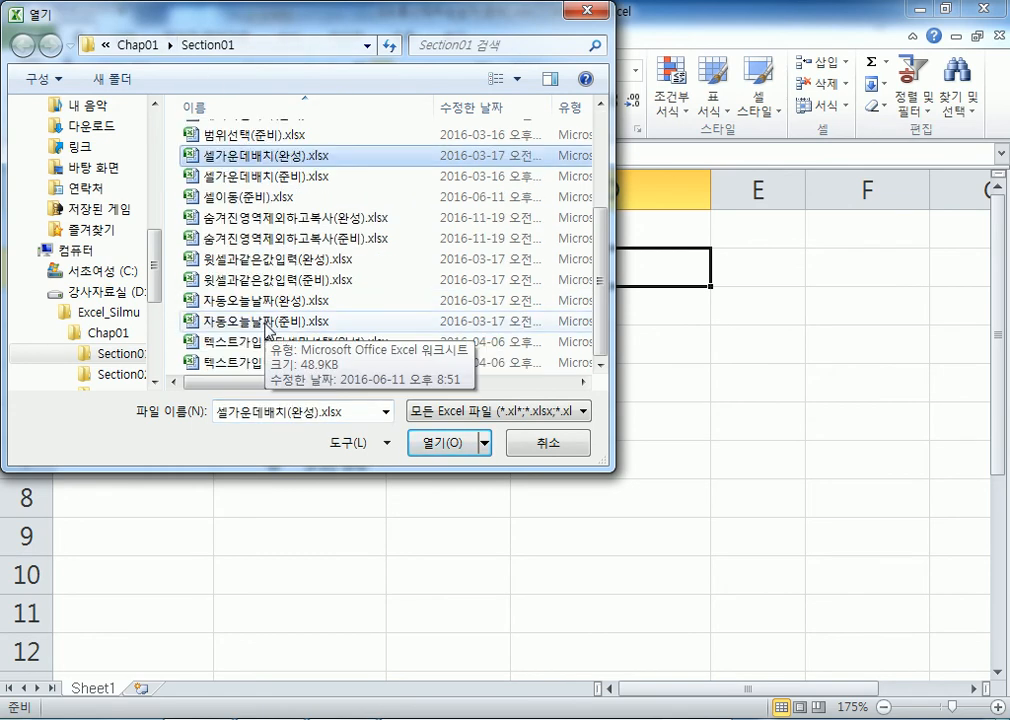
pyautogui.click(266, 321)
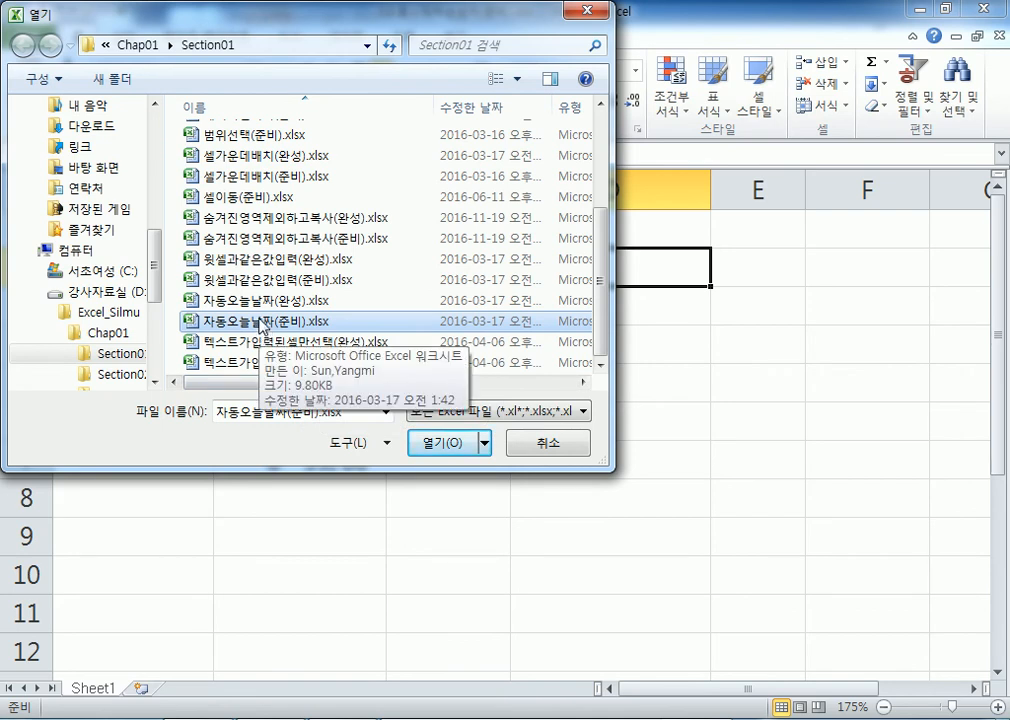
pyautogui.click(441, 442)
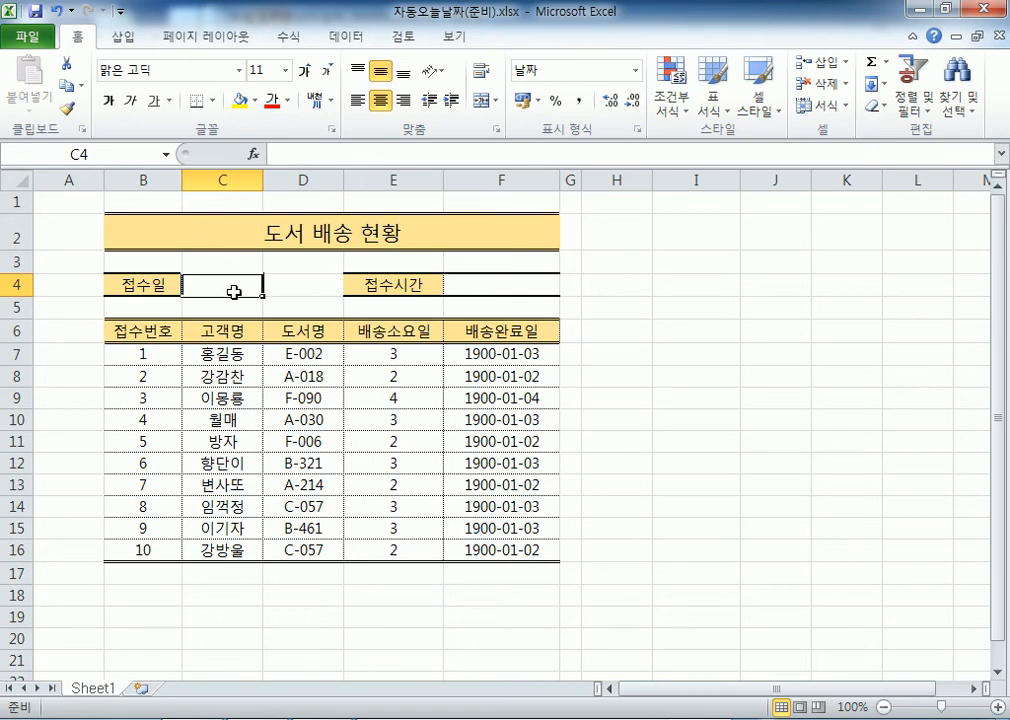
# Narrow the empty column A, then try entering a date in C4, cancelling each attempt
pyautogui.moveTo(104, 180); pyautogui.dragTo(52, 178)
pyautogui.scroll(4, 140, 322)
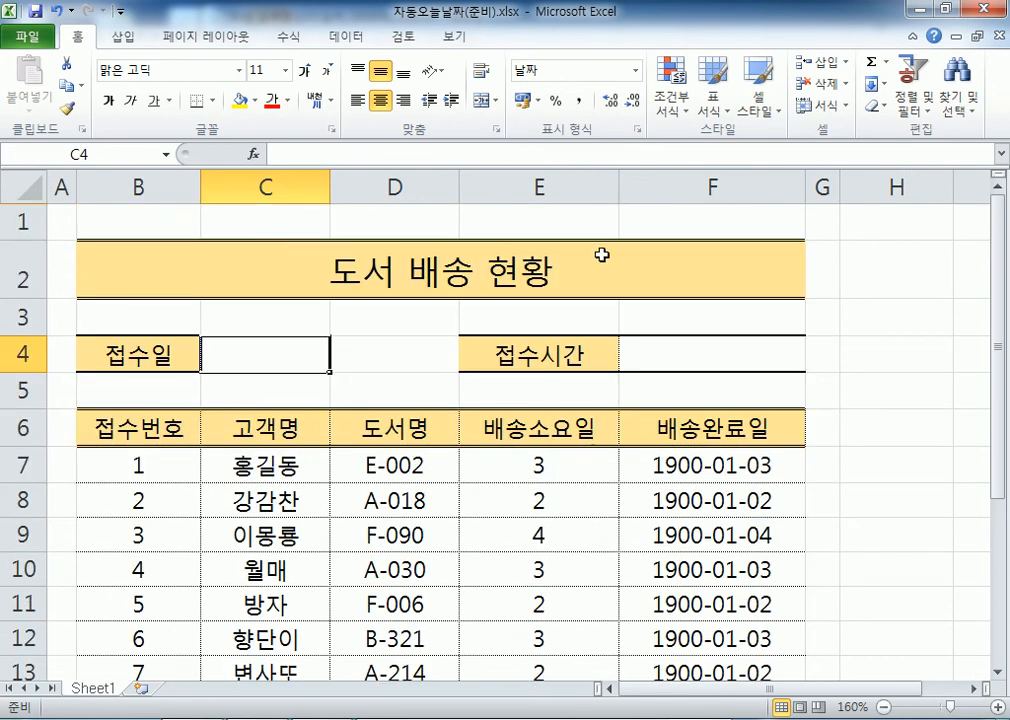
pyautogui.hotkey('ctrl', ';')
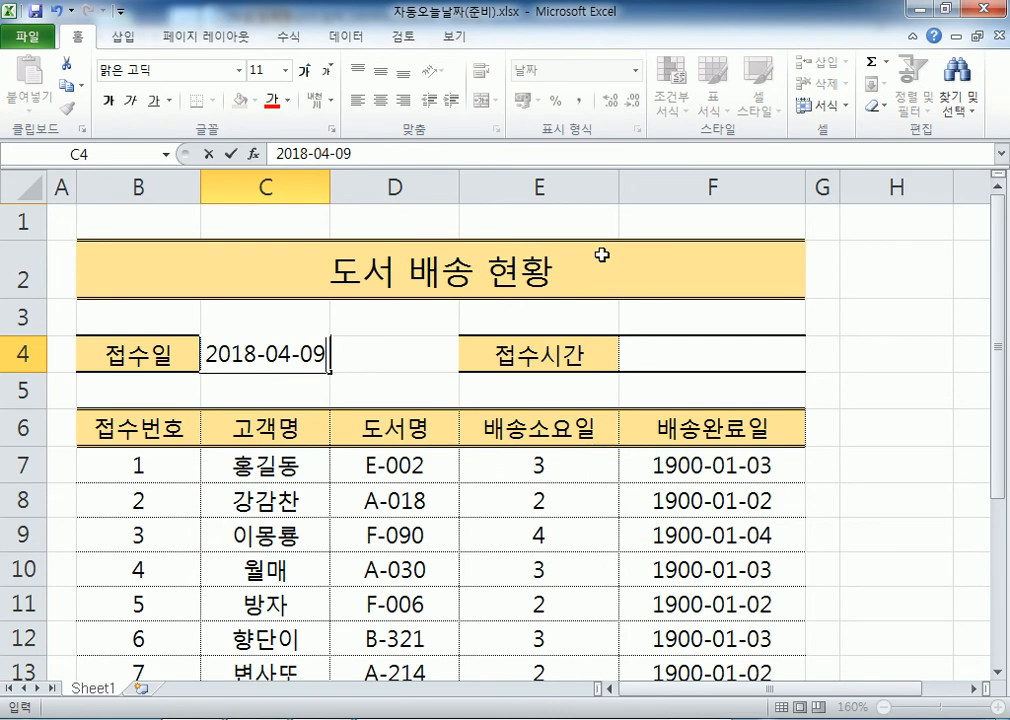
pyautogui.press('Escape')
pyautogui.write('18-4-9')
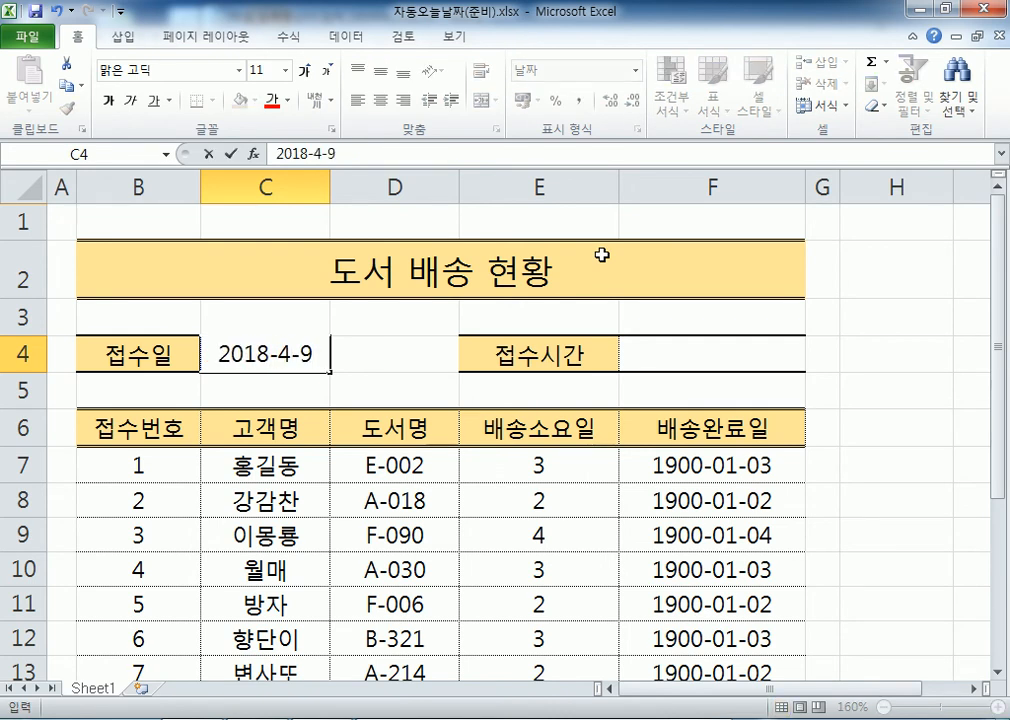
pyautogui.press('Escape')
pyautogui.hotkey('ctrl', ';')
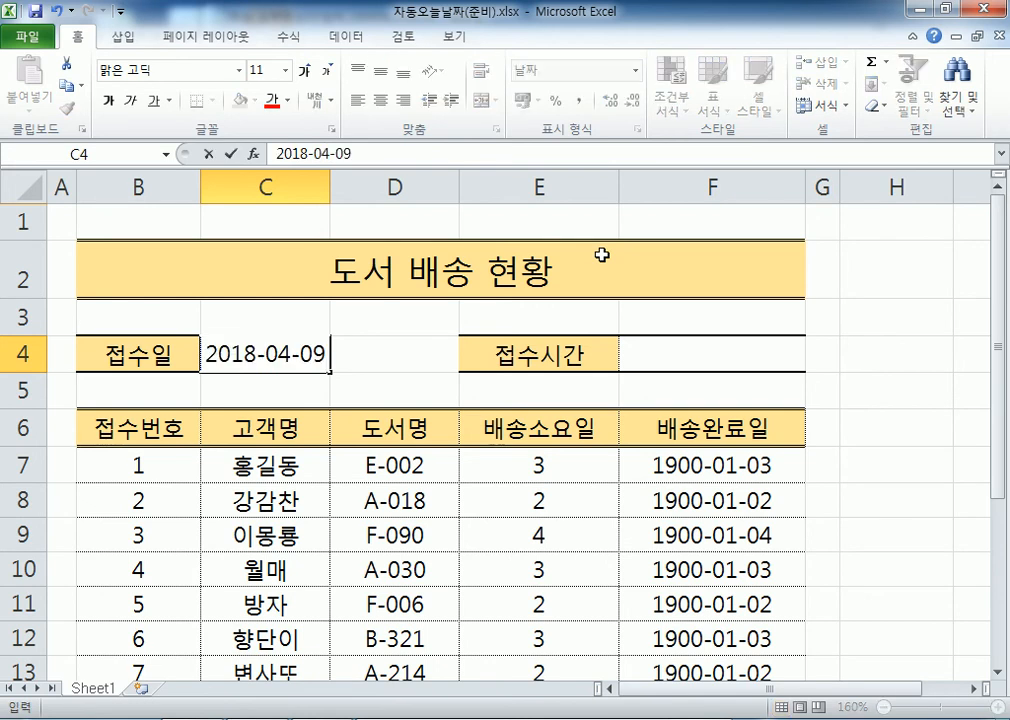
pyautogui.press('Escape')
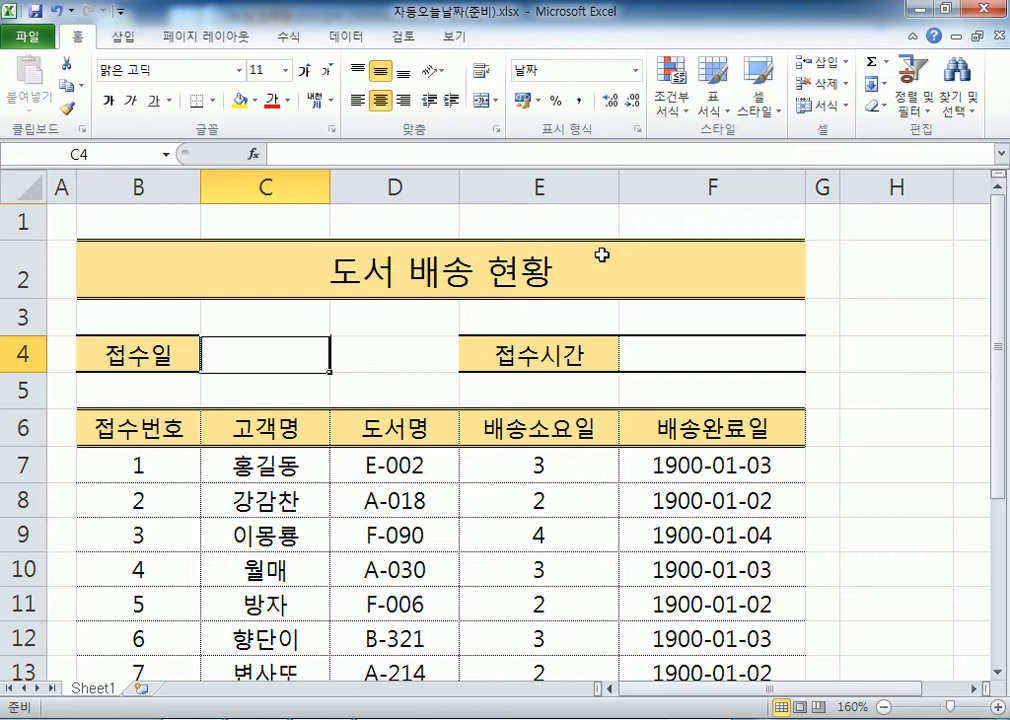
# Insert today's date 2018-04-09 into C4 with Ctrl+;
pyautogui.hotkey('ctrl', ';')
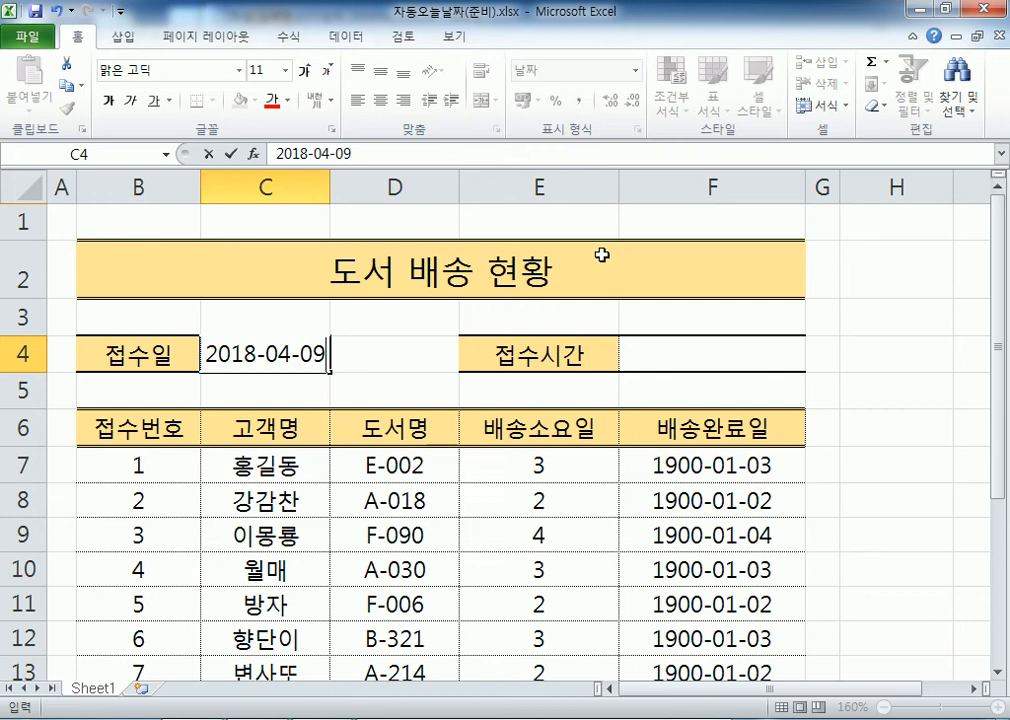
pyautogui.press('Return')
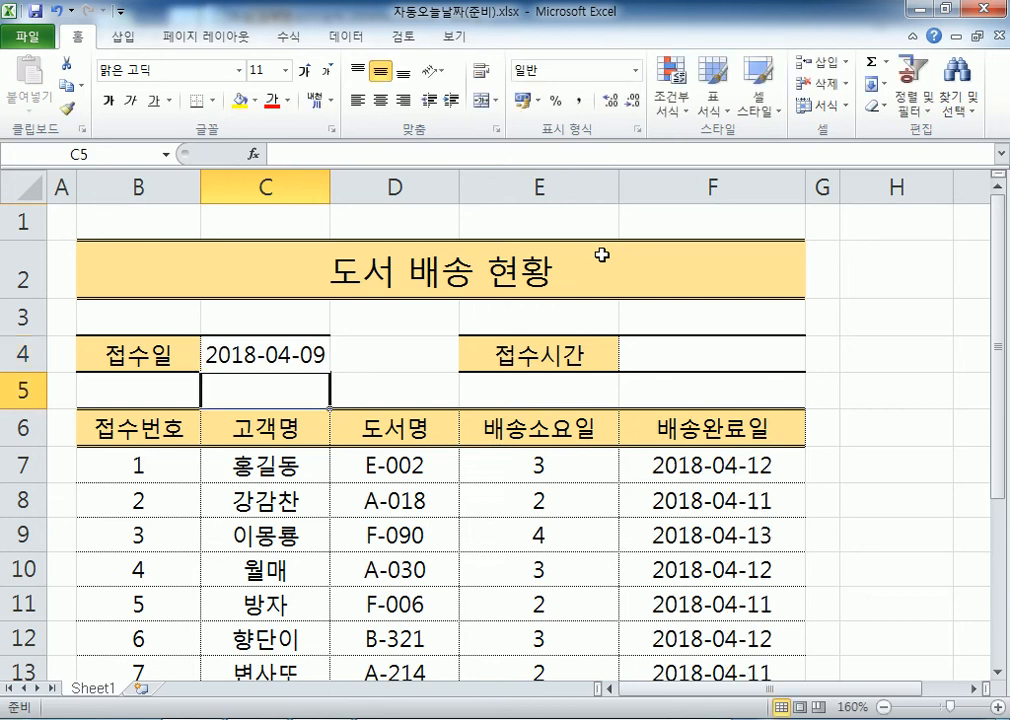
pyautogui.press('Up')
pyautogui.press('Right')
pyautogui.press('Right')
pyautogui.press('Right')
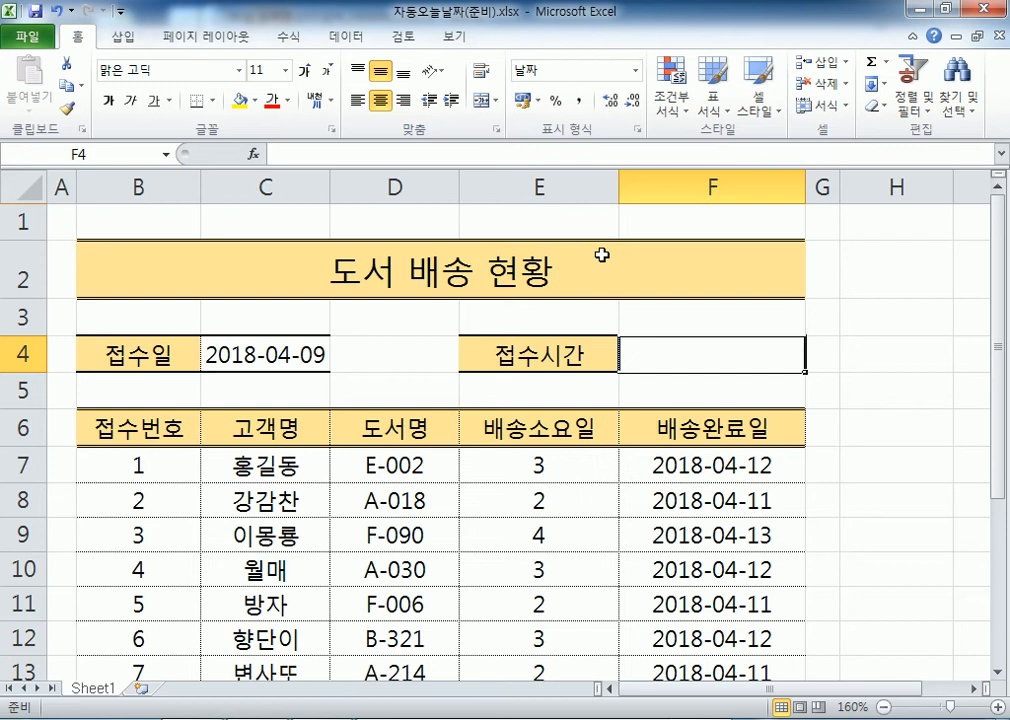
# Insert the current time 9:24 PM into F4 with Ctrl+Shift+;
pyautogui.hotkey('ctrl', 'shift', ';')
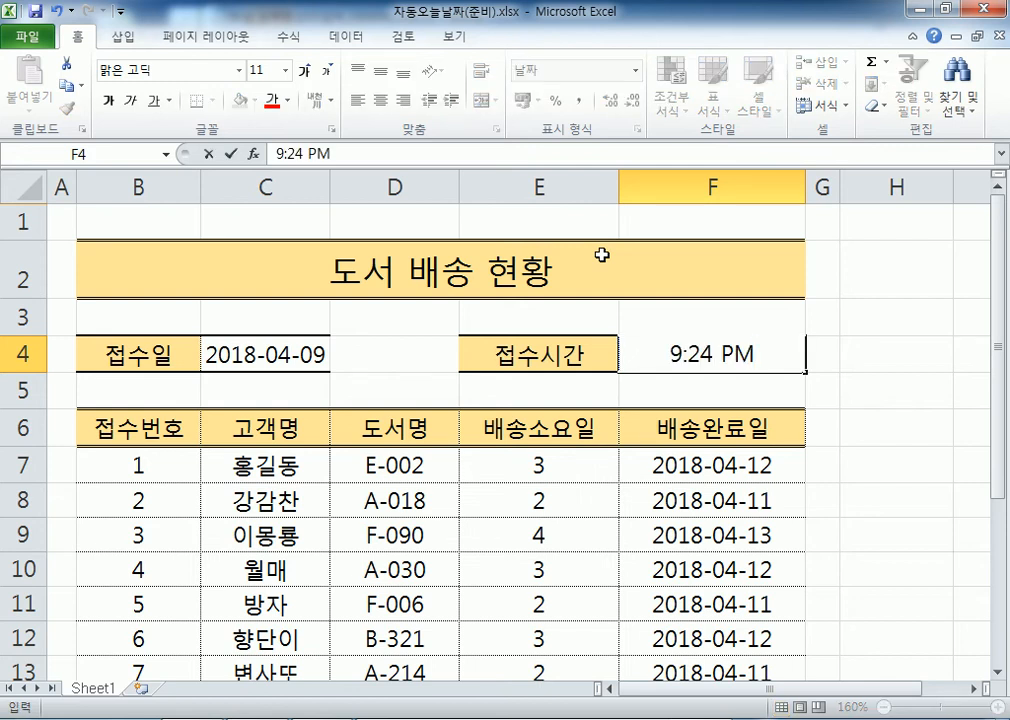
pyautogui.press('Return')
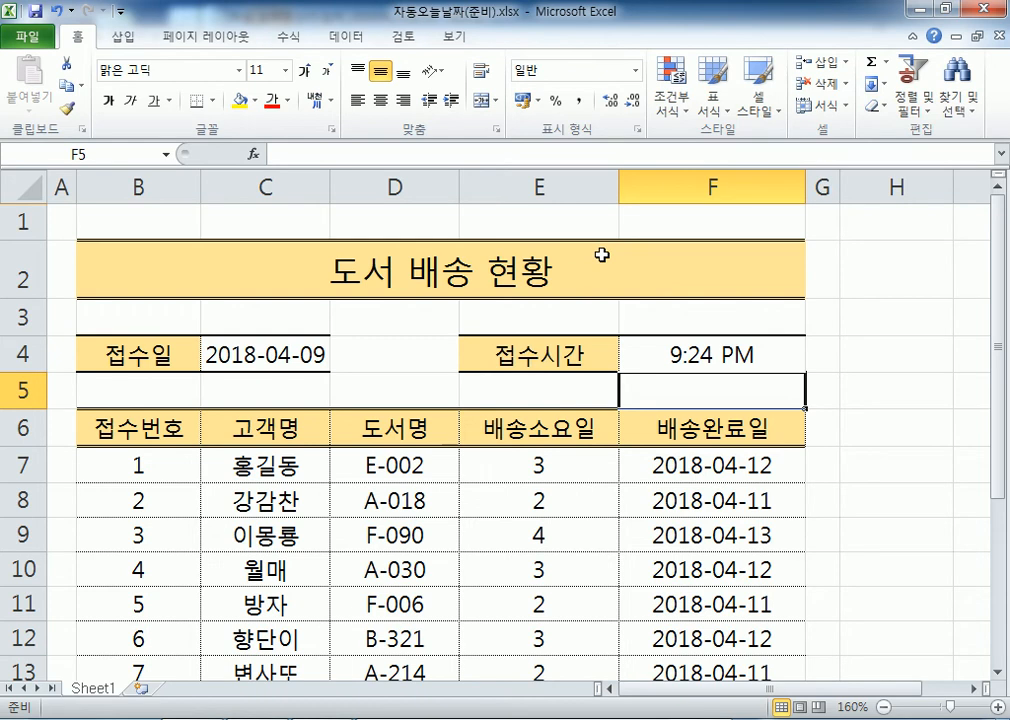
pyautogui.press('Left')
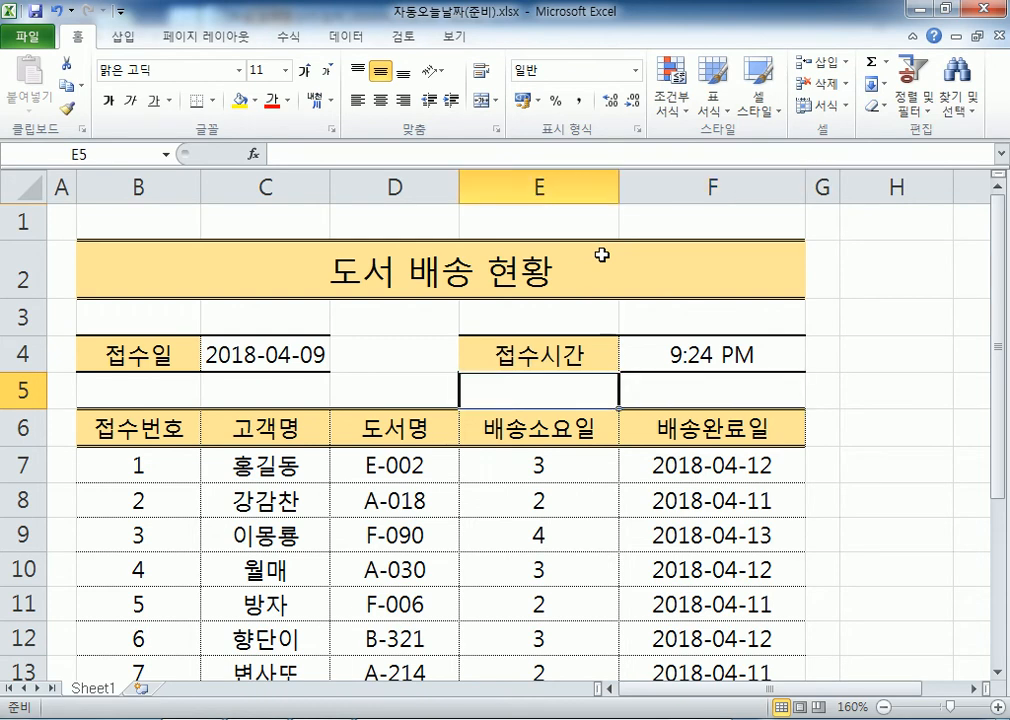
pyautogui.press('Left')
pyautogui.press('Left')
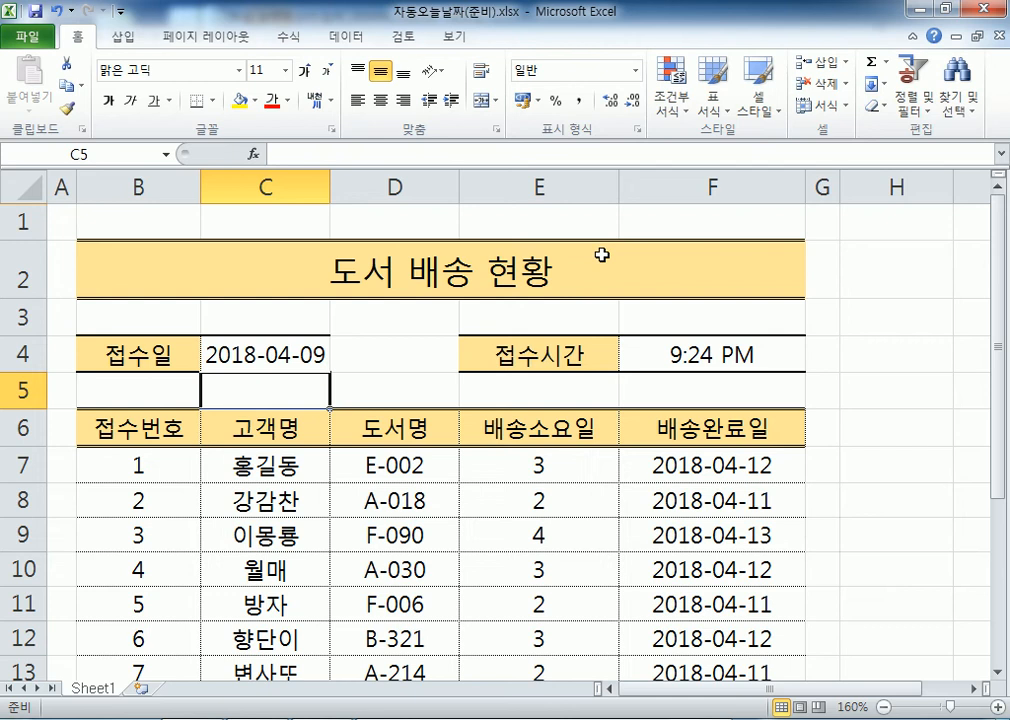
# Replace C4 with today's date via Ctrl+; and put the current time in F4 via Ctrl+Shift+;
pyautogui.press('Up')
pyautogui.press('Delete')
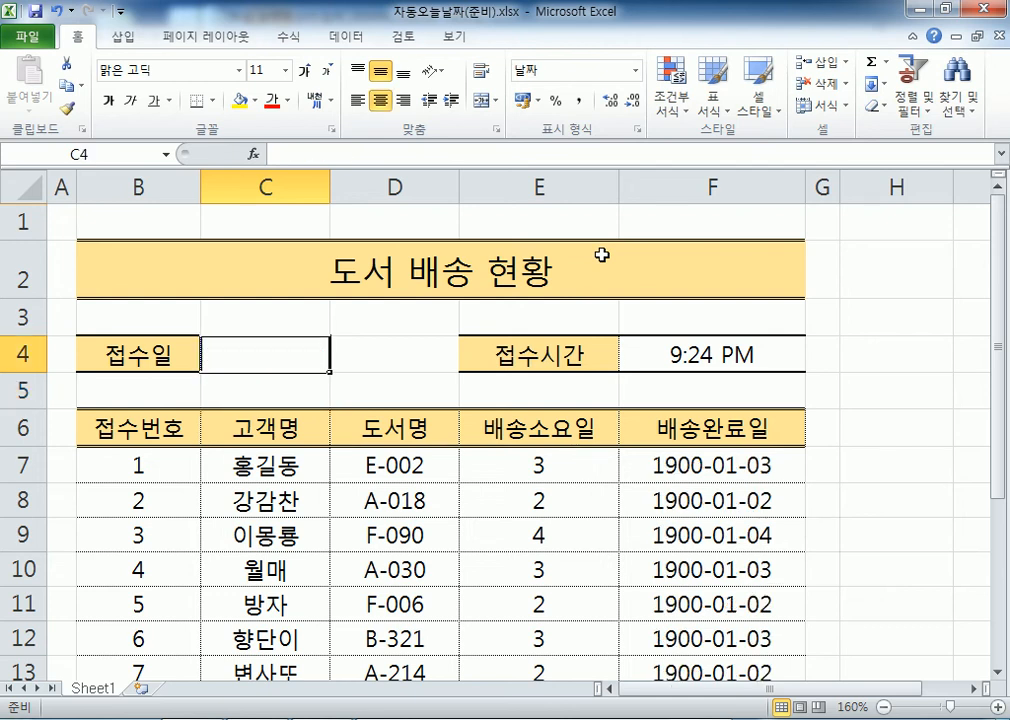
pyautogui.hotkey('ctrl', ';')
pyautogui.press('Tab')
pyautogui.press('Tab')
pyautogui.press('Tab')
pyautogui.press('Delete')
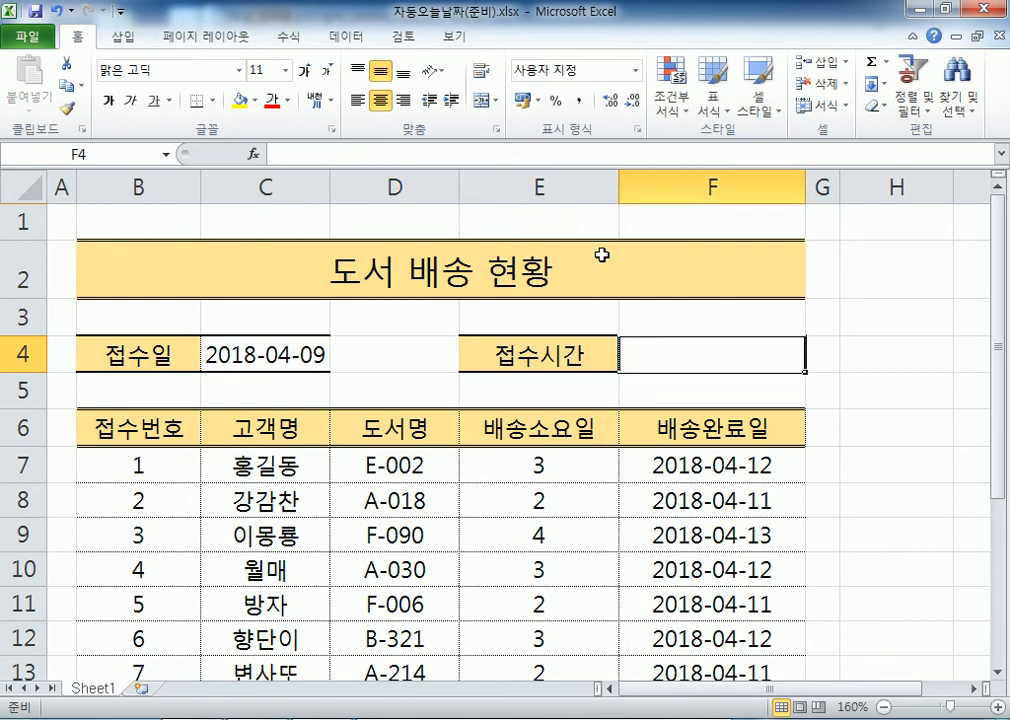
pyautogui.hotkey('ctrl', 'shift', ';')
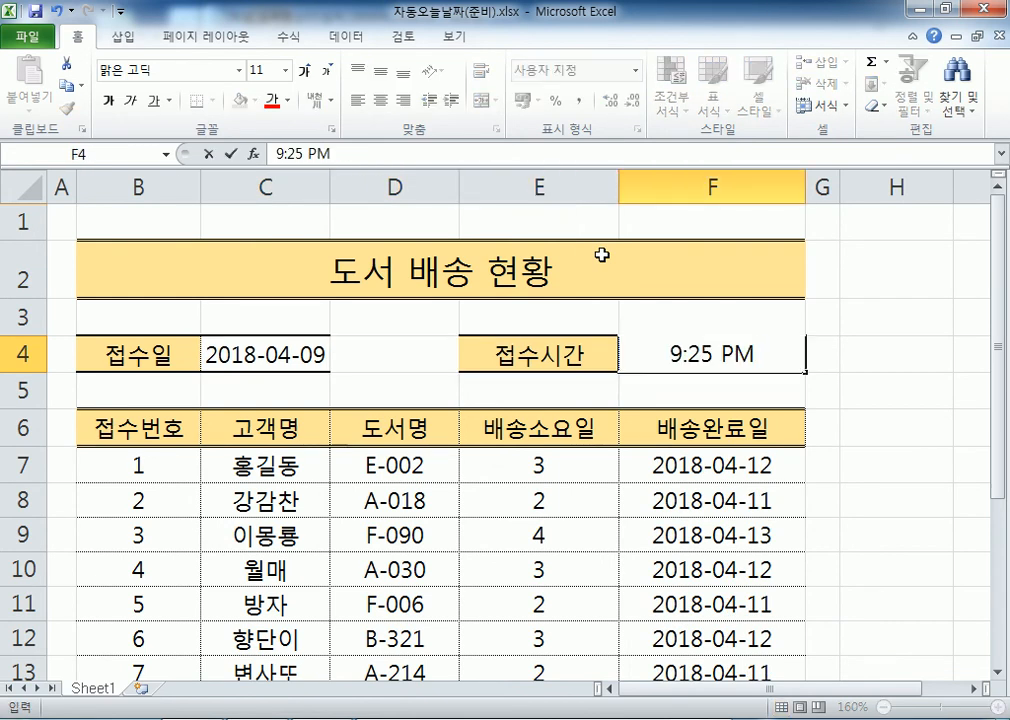
pyautogui.press('Return')
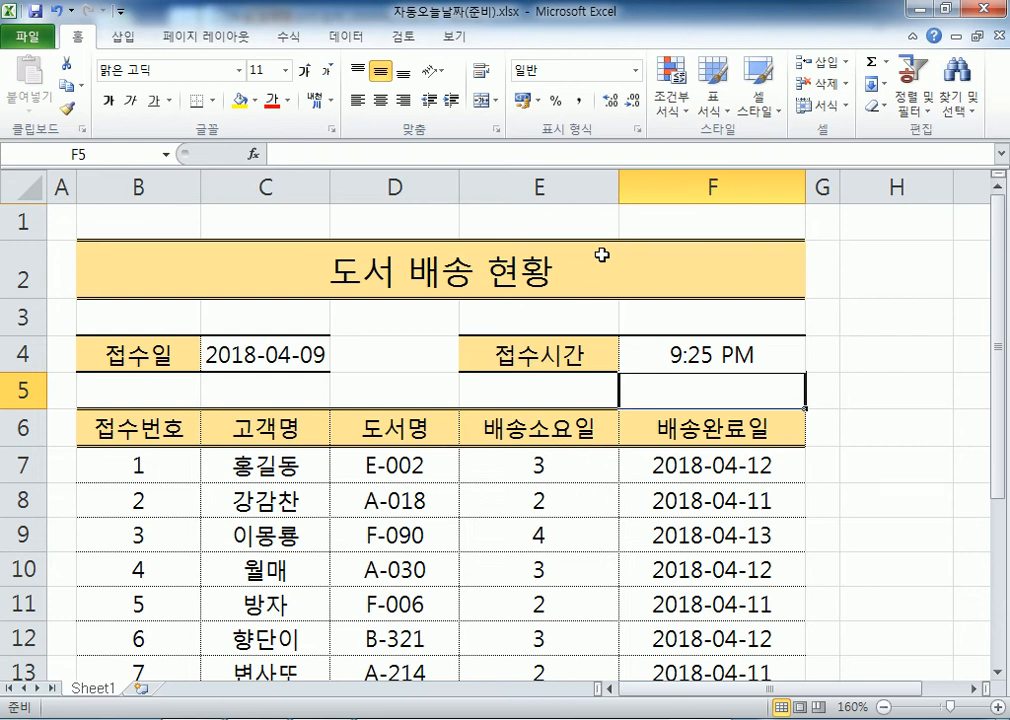
# Clear C4 and F4, then re-insert today's date 2018-04-09 in C4, leaving F4 empty
pyautogui.press('Up')
pyautogui.press('Left')
pyautogui.press('Left')
pyautogui.press('Left')
pyautogui.press('Delete')
pyautogui.press('Right')
pyautogui.press('Right')
pyautogui.press('Right')
pyautogui.press('Delete')
pyautogui.press('Left')
pyautogui.press('Left')
pyautogui.press('Left')
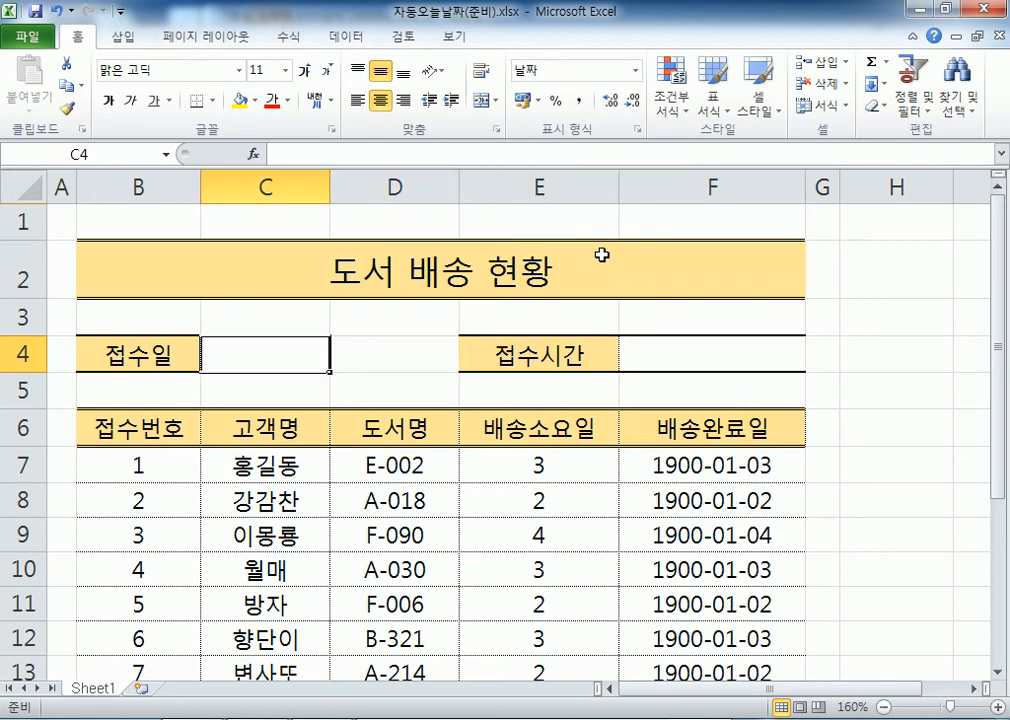
pyautogui.hotkey('ctrl', ';')
pyautogui.press('Return')
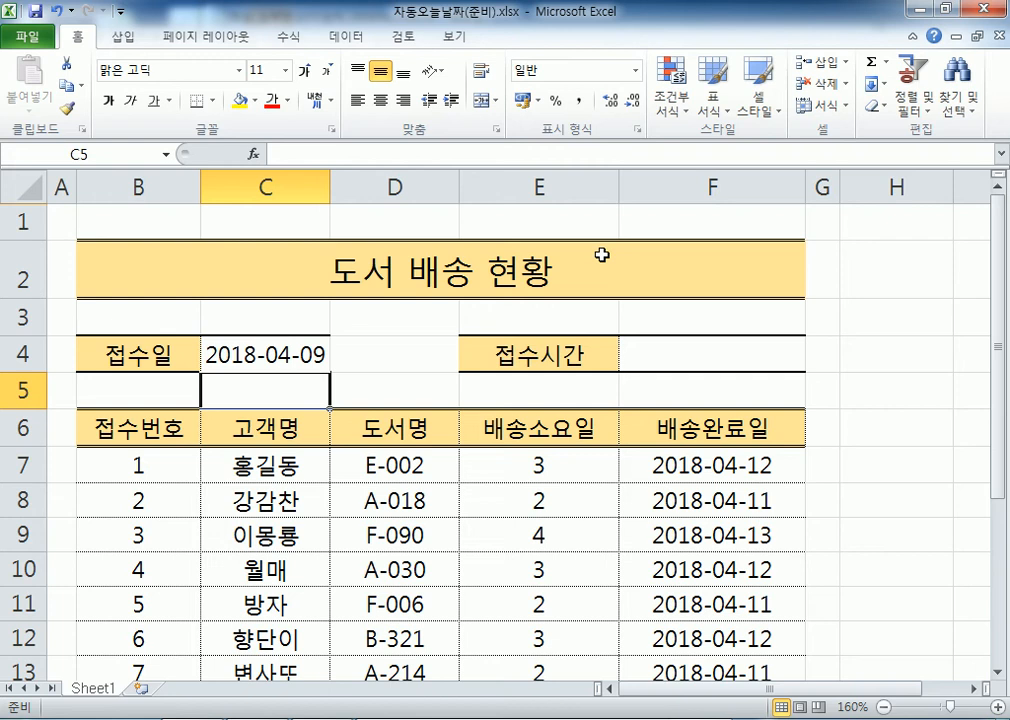
pyautogui.scroll(-7, 516, 264)
# Enter the labels 지금 날짜 in C25 and 시스템상의 날짜 in C26
pyautogui.click(312, 322)
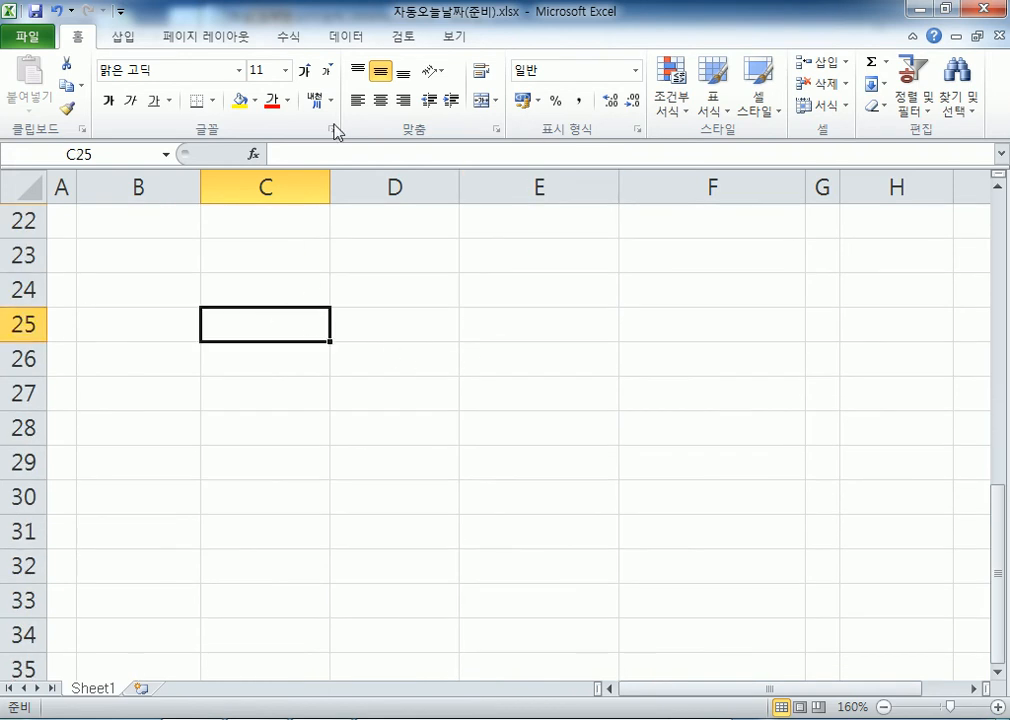
pyautogui.write('wlrm')
pyautogui.press('Escape')
pyautogui.press('Hangul')
pyautogui.write('지금 날짜')
pyautogui.press('Return')
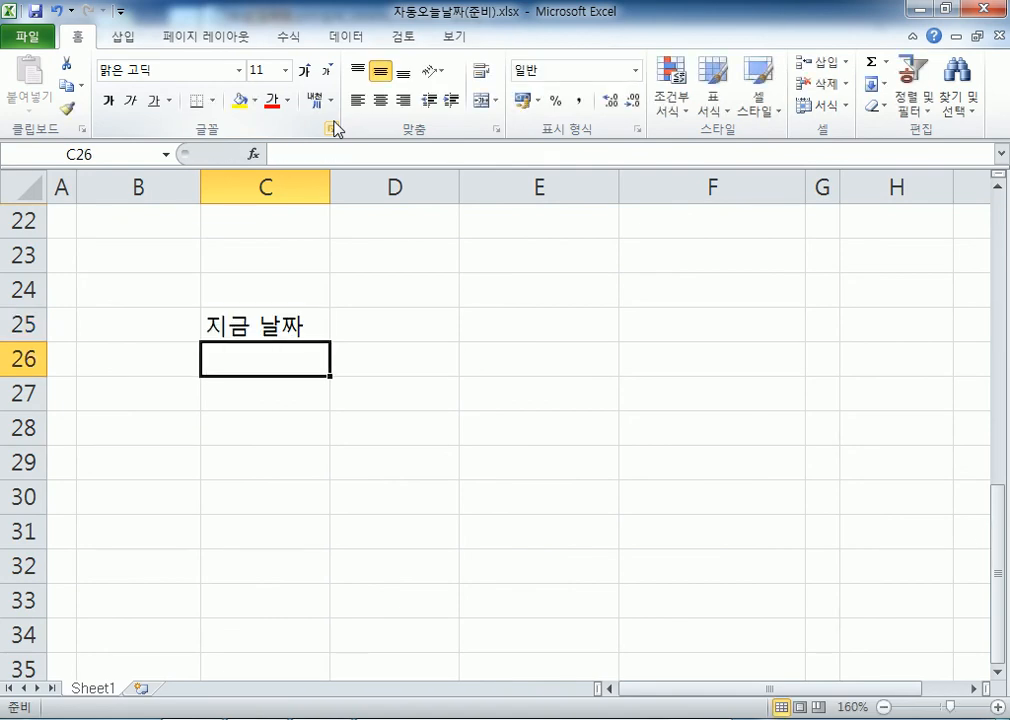
pyautogui.write('시스템')
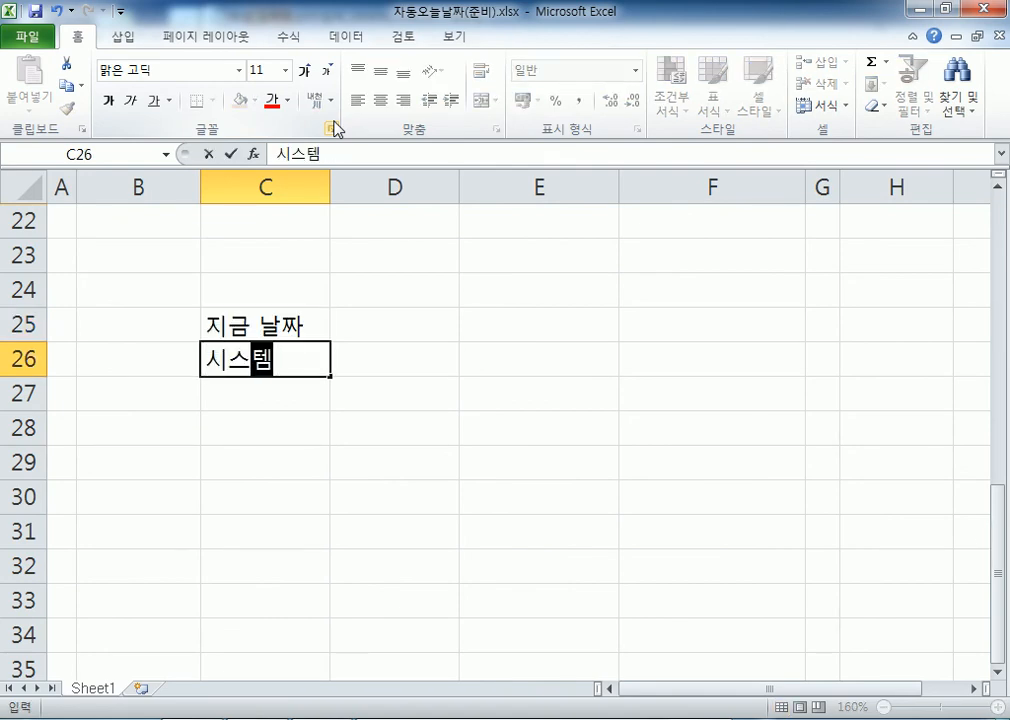
pyautogui.write('상의 날짜')
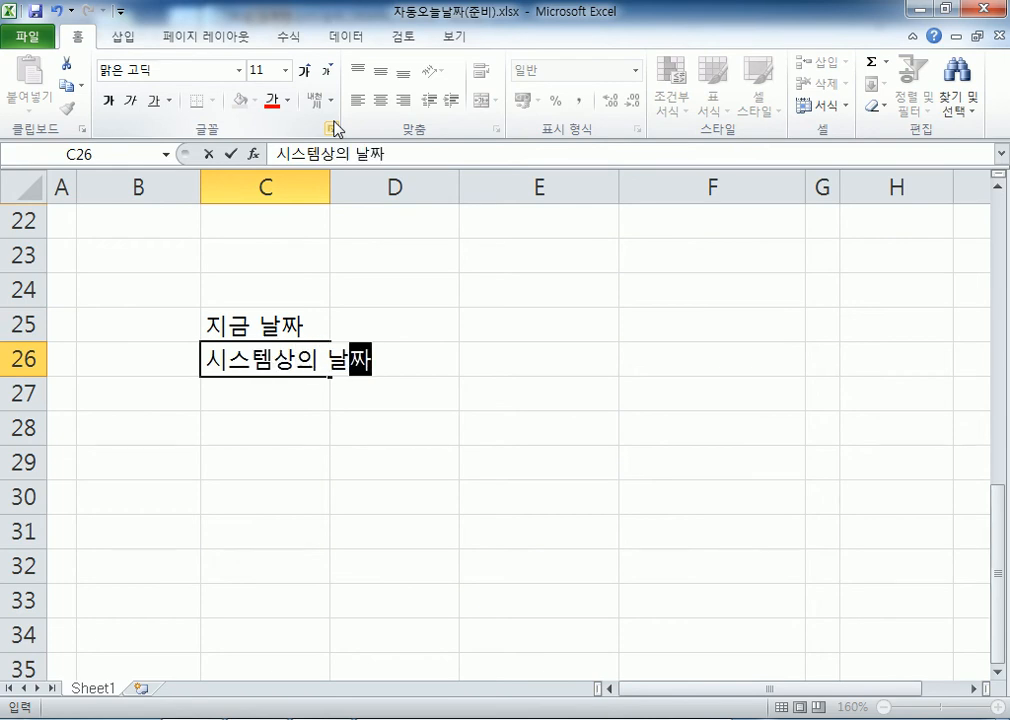
pyautogui.press('Return')
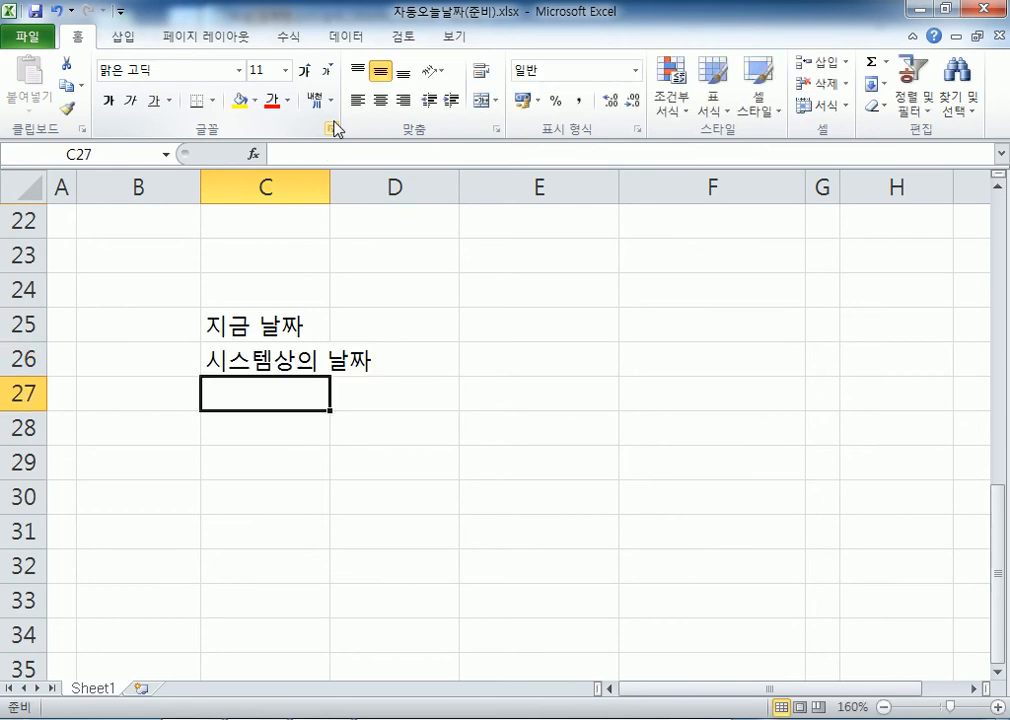
# Insert today's date 2018-04-09 into E25 with Ctrl+;
pyautogui.press('Up')
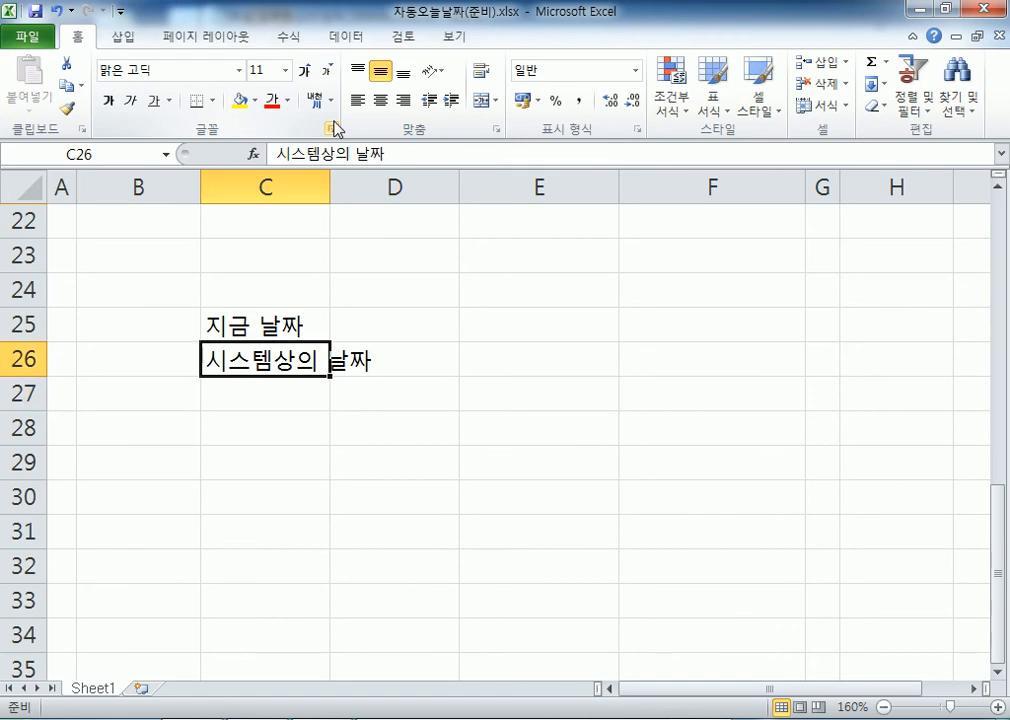
pyautogui.press('Up')
pyautogui.press('Right')
pyautogui.press('Right')
pyautogui.hotkey('ctrl', ';')
pyautogui.press('Return')
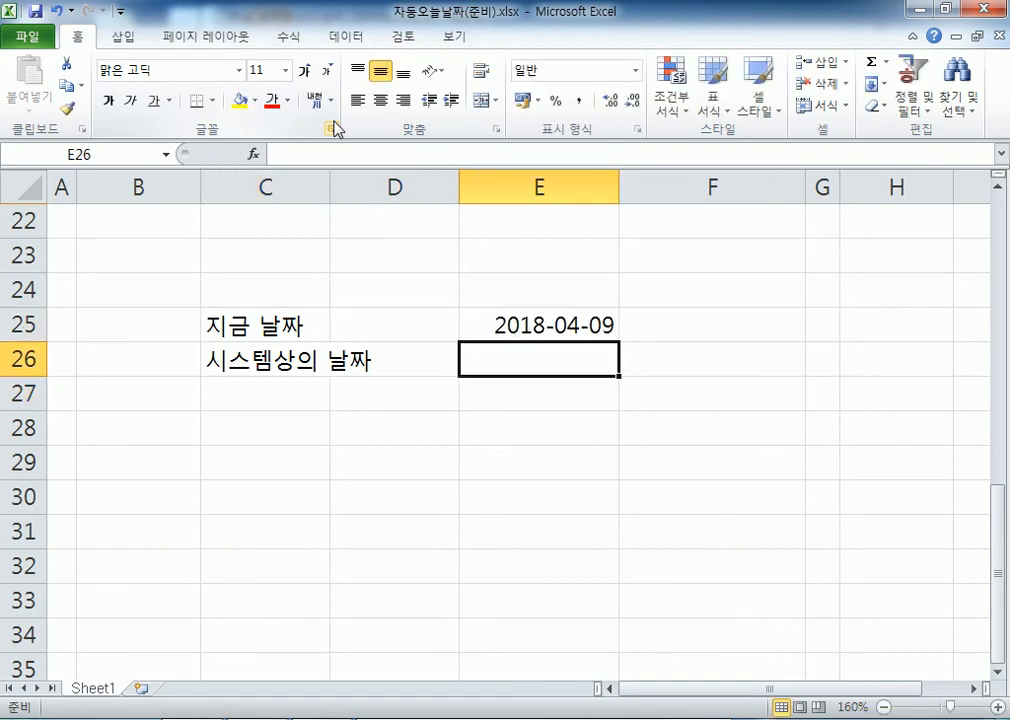
# Retype the C26 label as 현재 날짜
pyautogui.press('Up')
pyautogui.press('Down')
pyautogui.press('Up')
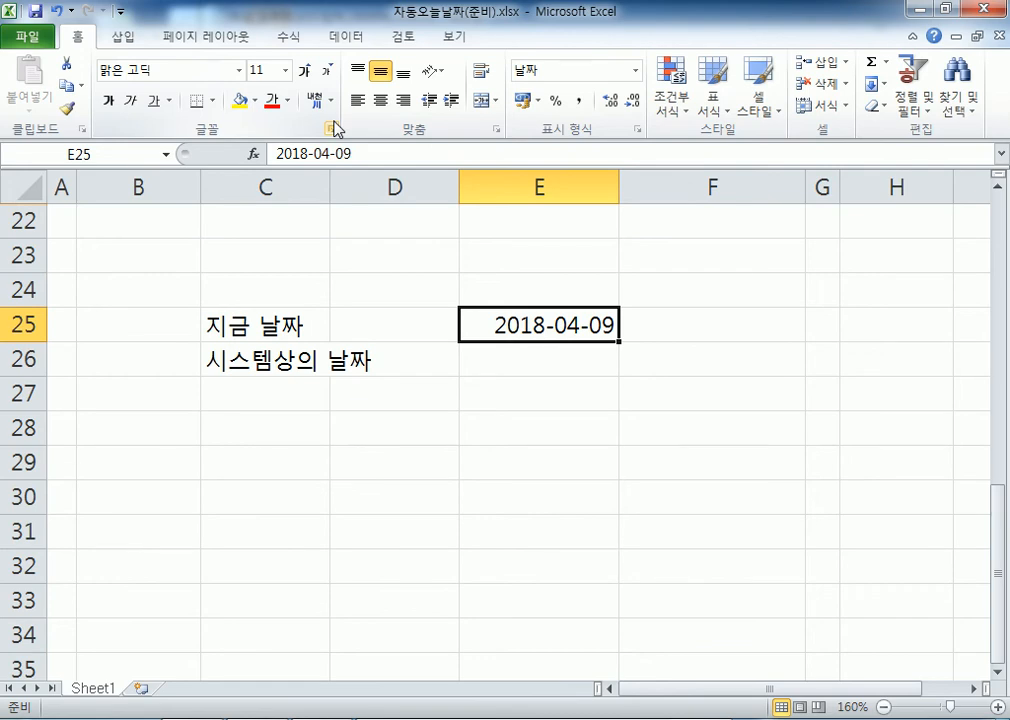
pyautogui.press('Down')
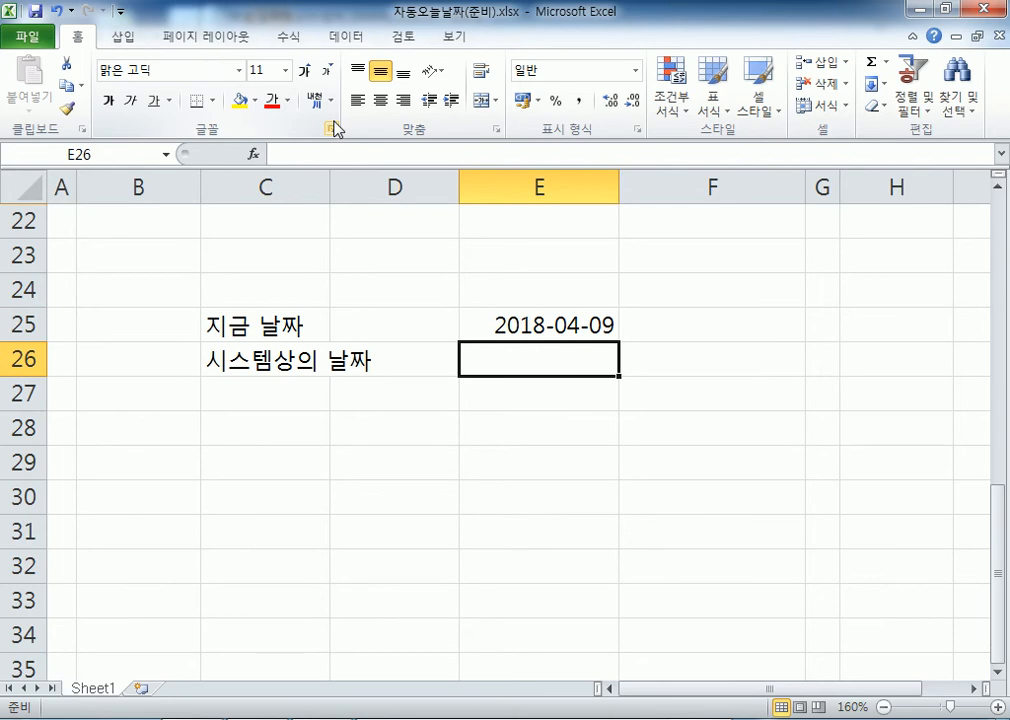
pyautogui.press('Left')
pyautogui.press('Left')
pyautogui.write('현재 날짜')
pyautogui.press('Right')
pyautogui.press('Right')
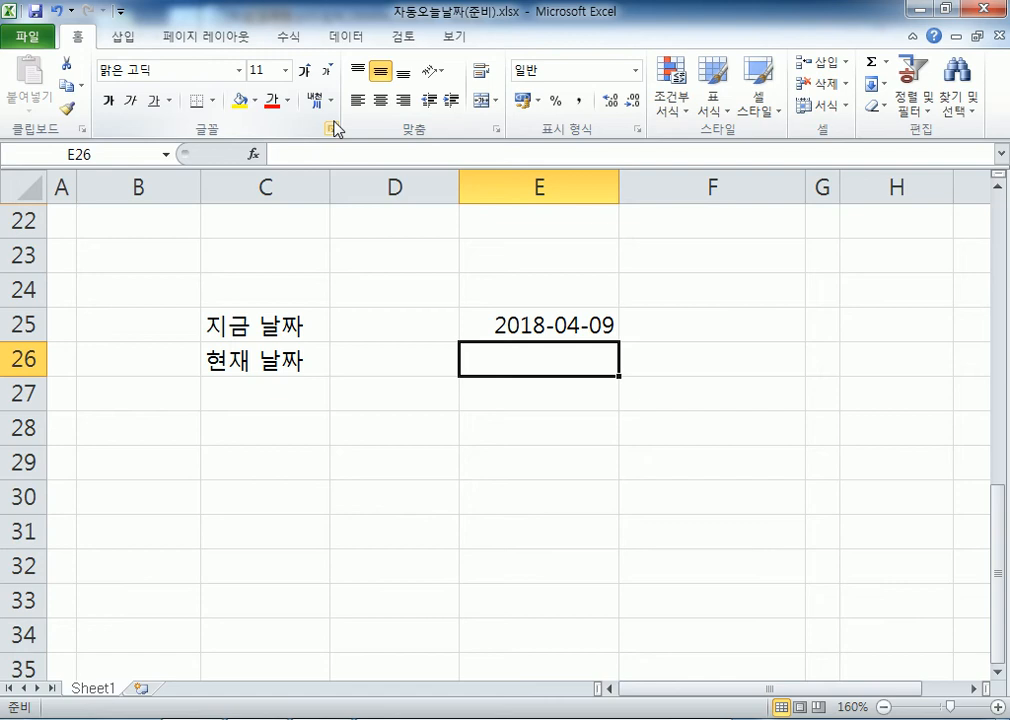
# Enter the formula =TODAY() in E26 so it shows 2018-04-09
pyautogui.write('=TOD')
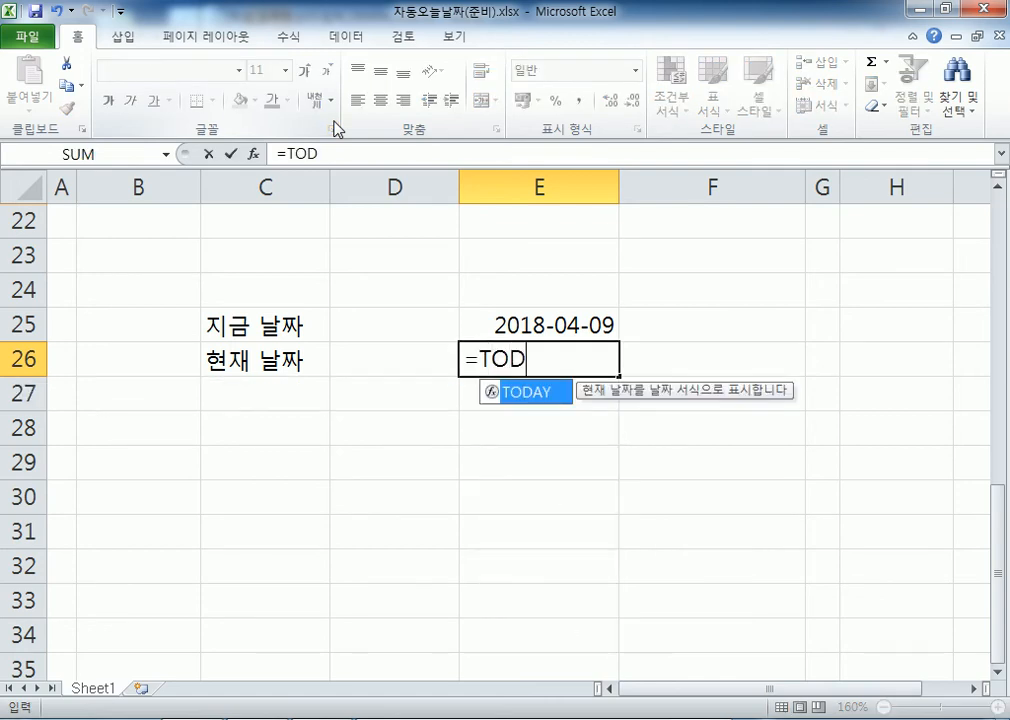
pyautogui.write('AY()')
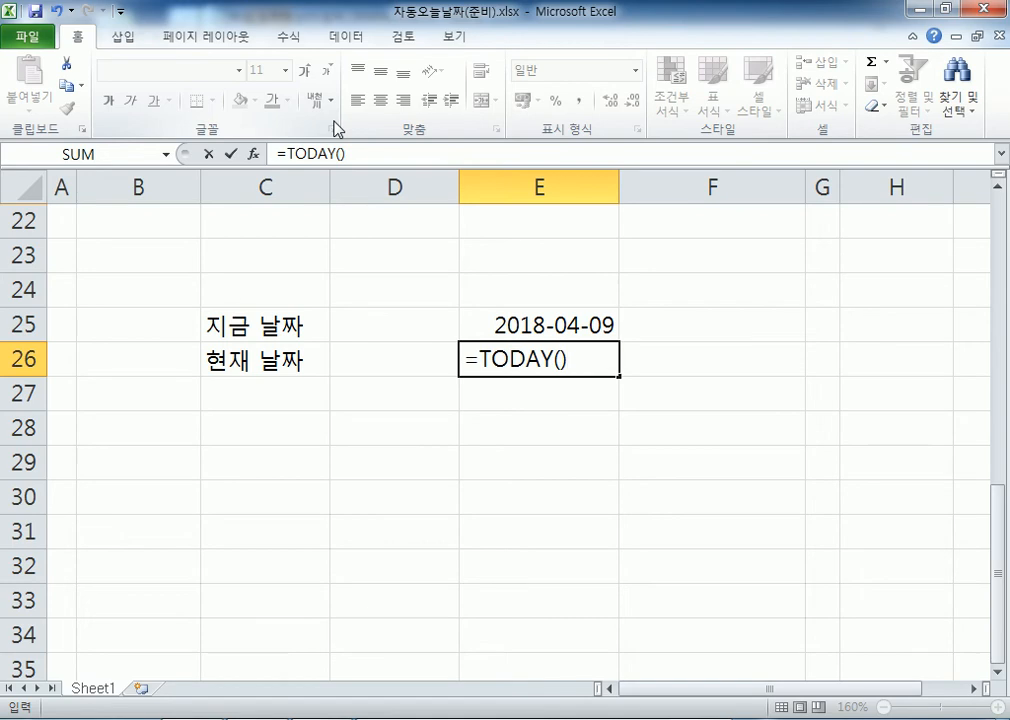
pyautogui.press('Escape')
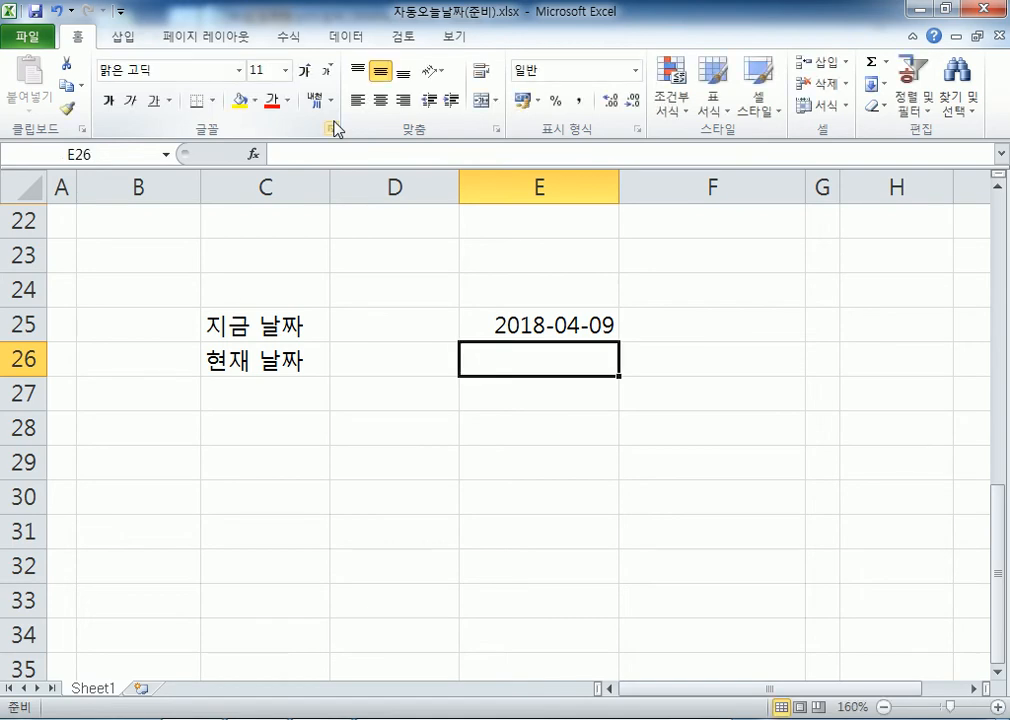
pyautogui.write('=')
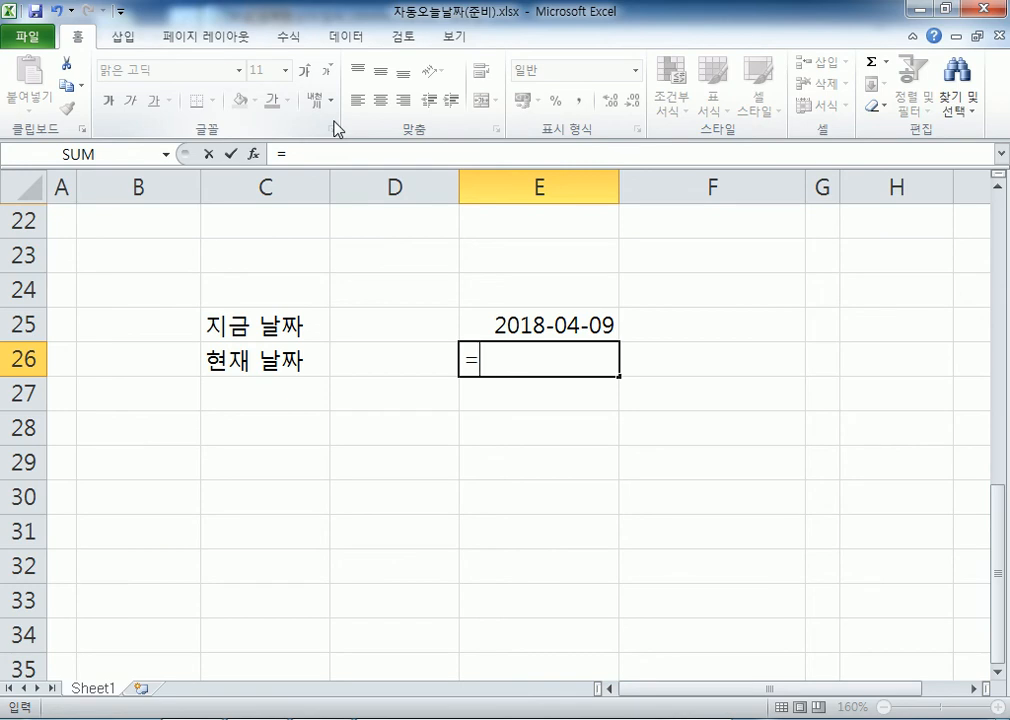
pyautogui.press('Escape')
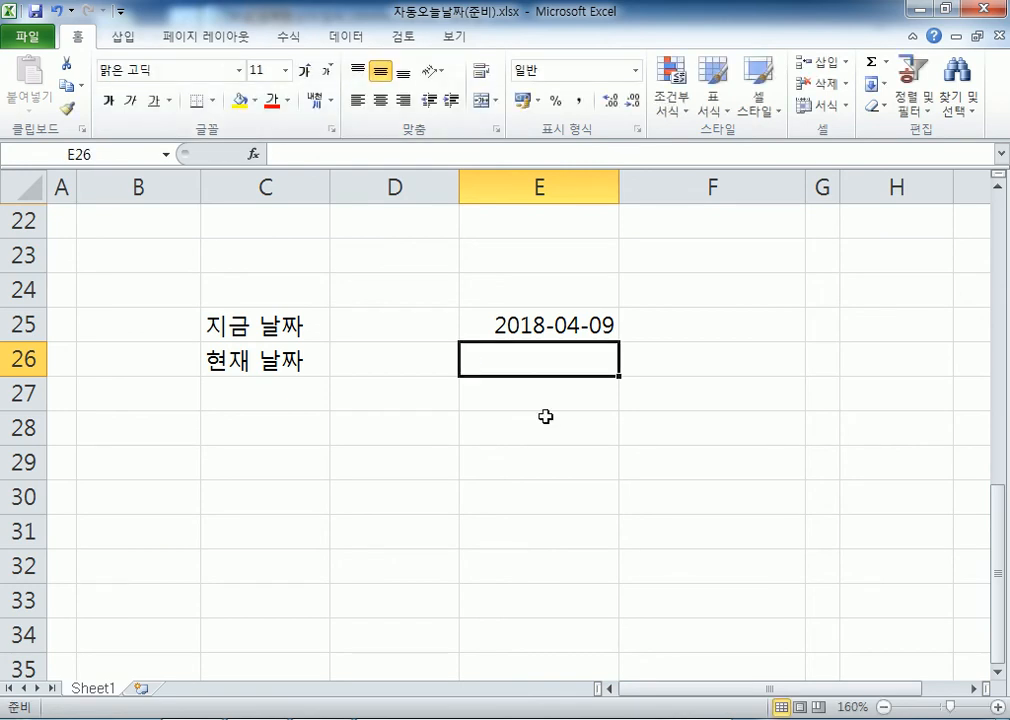
pyautogui.scroll(3, 566, 433)
pyautogui.scroll(-3, 563, 400)
pyautogui.scroll(1, 561, 381)
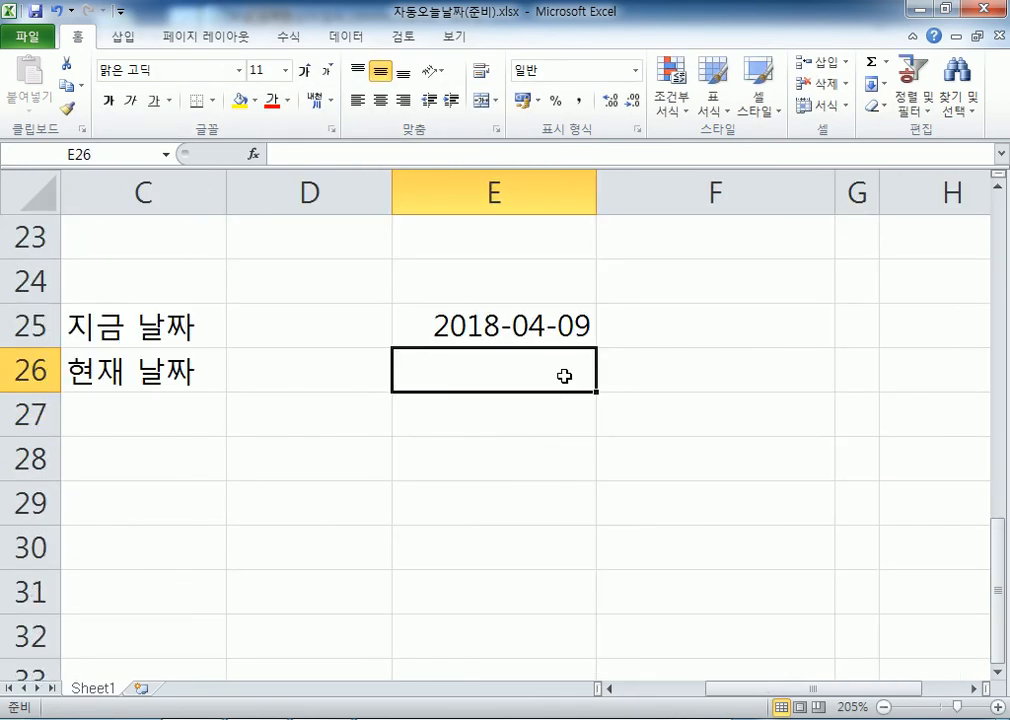
pyautogui.write('=TODAY')
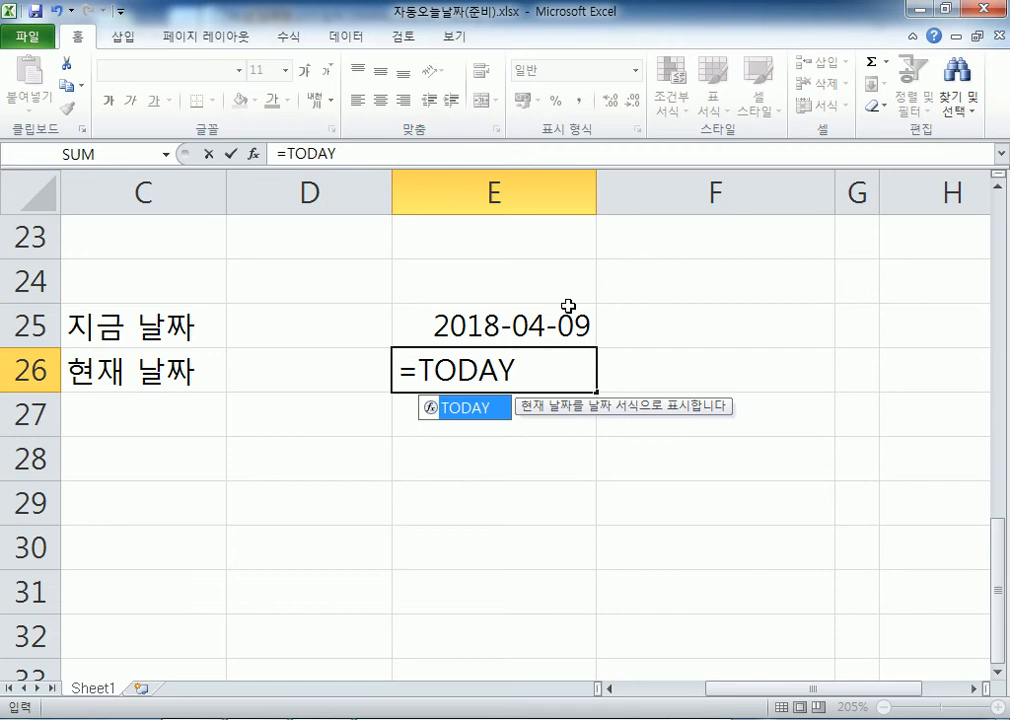
pyautogui.write('(')
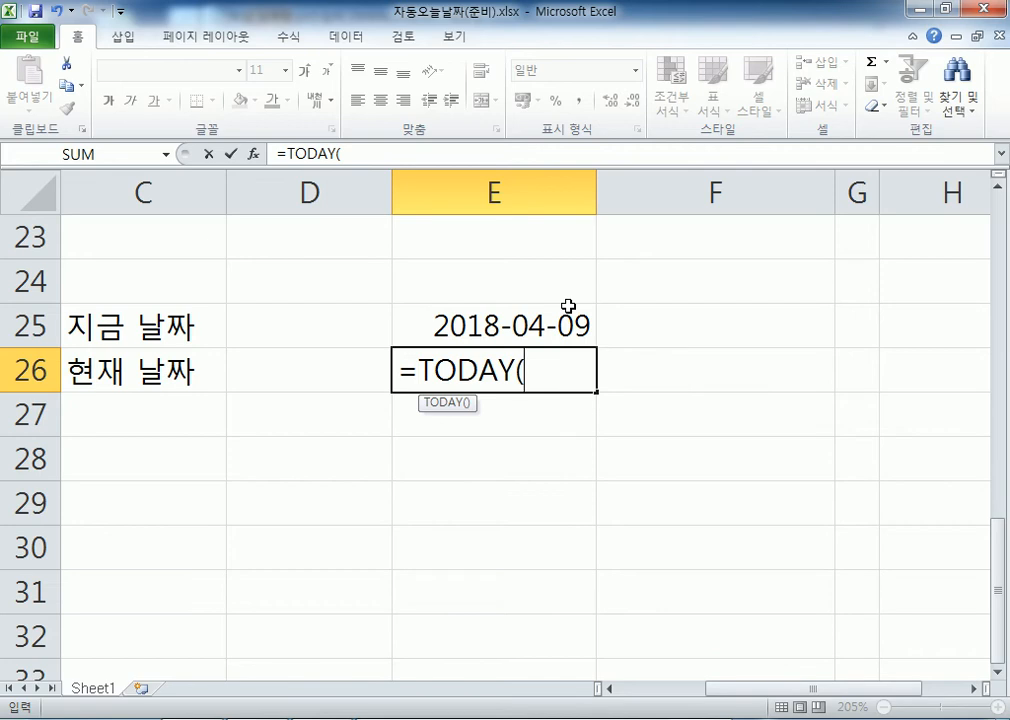
pyautogui.write(')')
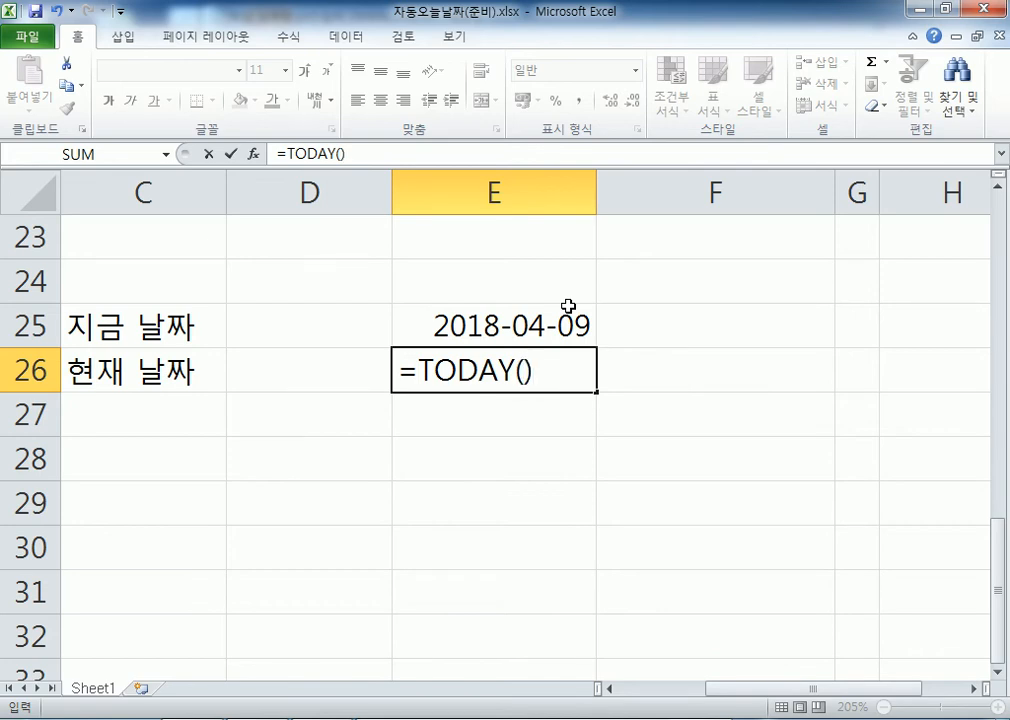
pyautogui.press('Return')
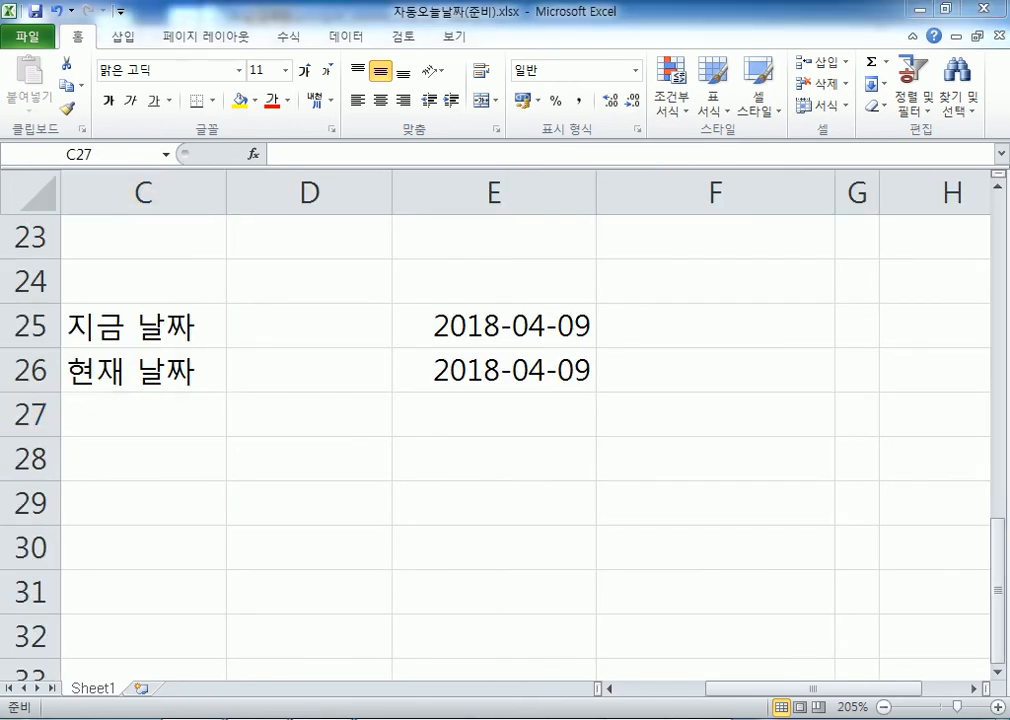
# In the Notepad notes, add the lines =TODAY() and =NOW()
pyautogui.hotkey('alt', 'Tab')
pyautogui.press('Return')
pyautogui.press('Return')
pyautogui.write('=생')
pyautogui.press('BackSpace')
pyautogui.press('BackSpace')
pyautogui.press('BackSpace')
pyautogui.write('TODAY()')
pyautogui.press('Return')
pyautogui.write('=NOW()')
# Annotate them as ': 시스템상의 날짜' and ': 시스템상의 날짜와 시간'
pyautogui.press('Up')
pyautogui.press('End')
pyautogui.write(': 시스템상으')
pyautogui.write(' 날짜')
pyautogui.press('Left')
pyautogui.press('Left')
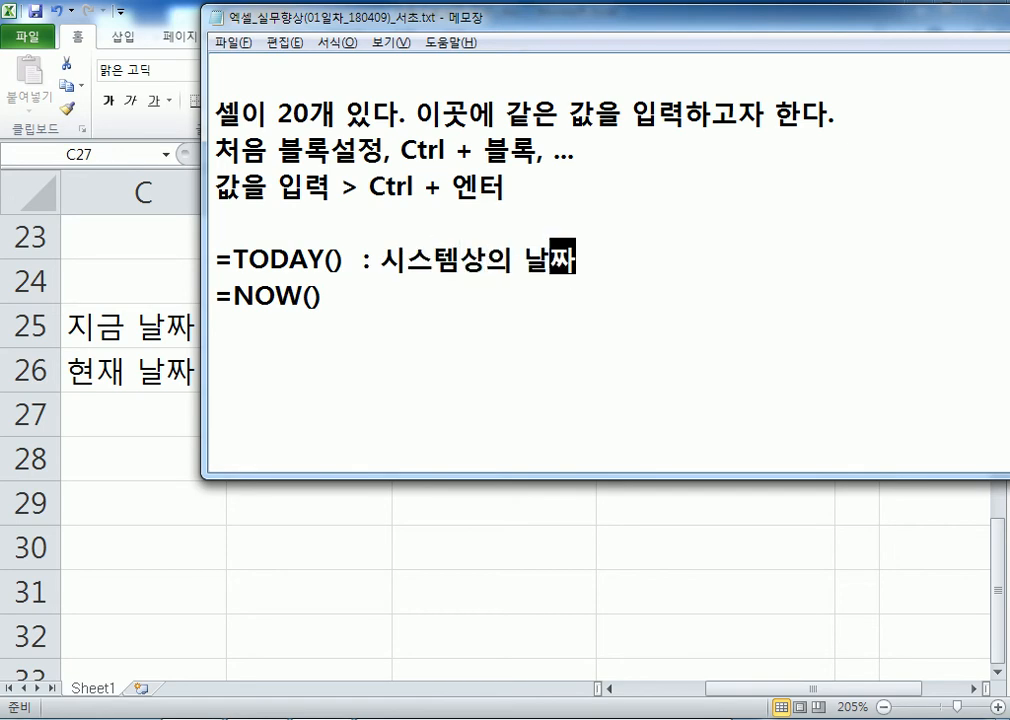
pyautogui.press('Left')
pyautogui.press('Left')
pyautogui.press('Left')
pyautogui.press('Left')
pyautogui.press('Left')
pyautogui.press('Left')
pyautogui.press('Left')
pyautogui.press('Left')
pyautogui.press('Left')
pyautogui.press('Left')
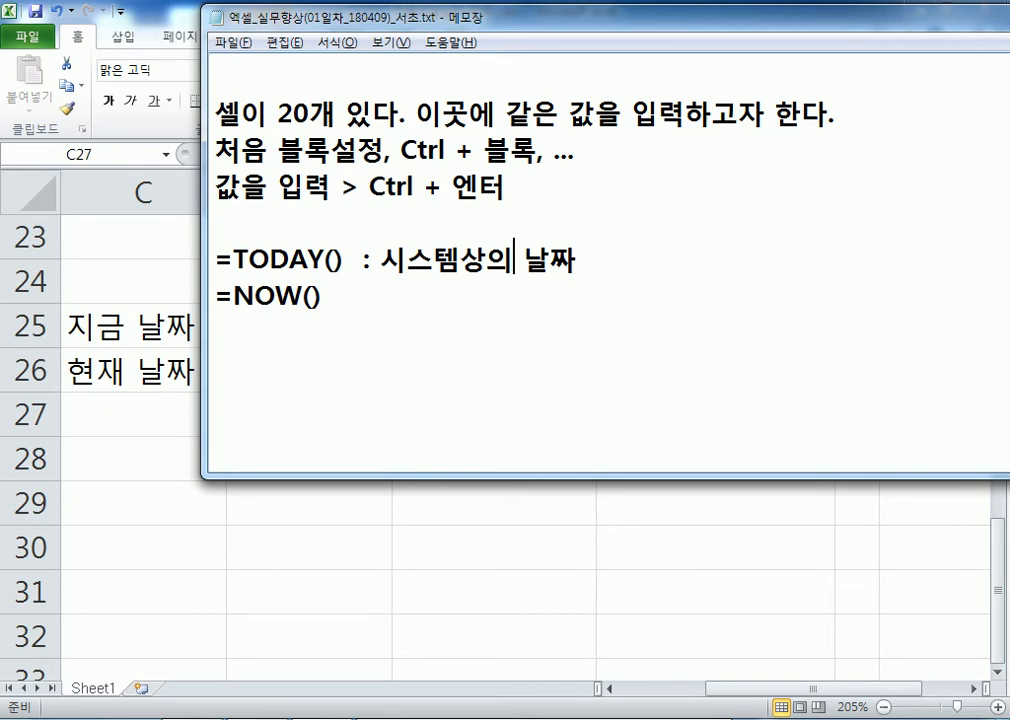
pyautogui.press('Delete')
pyautogui.press('Down')
pyautogui.write(': 시스템')
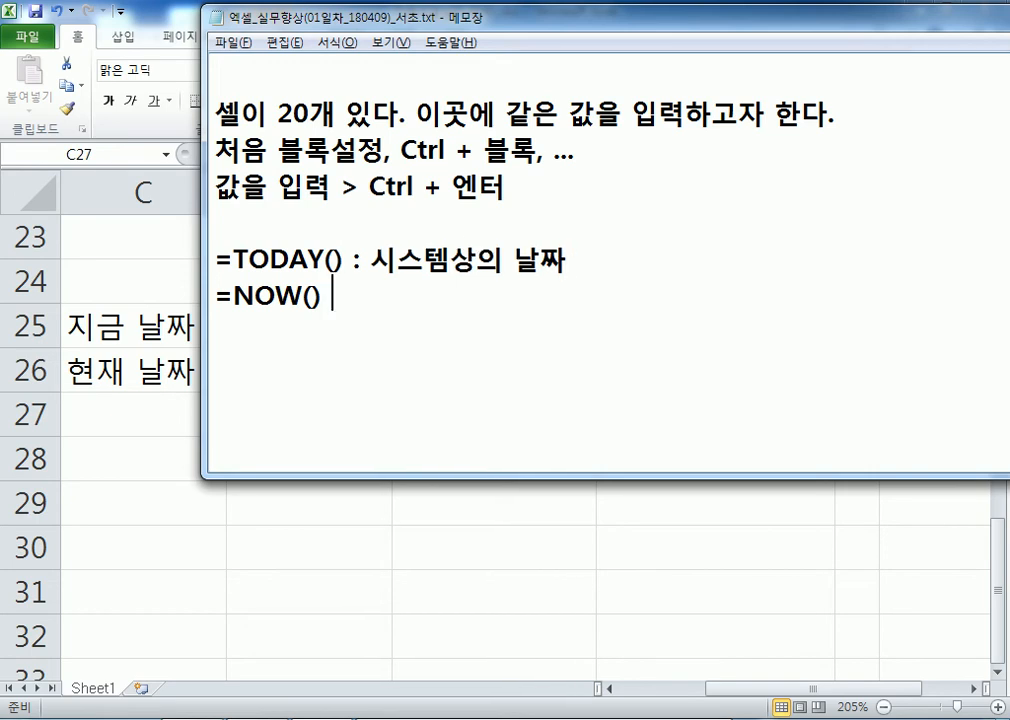
pyautogui.write('상의 날짜와 ')
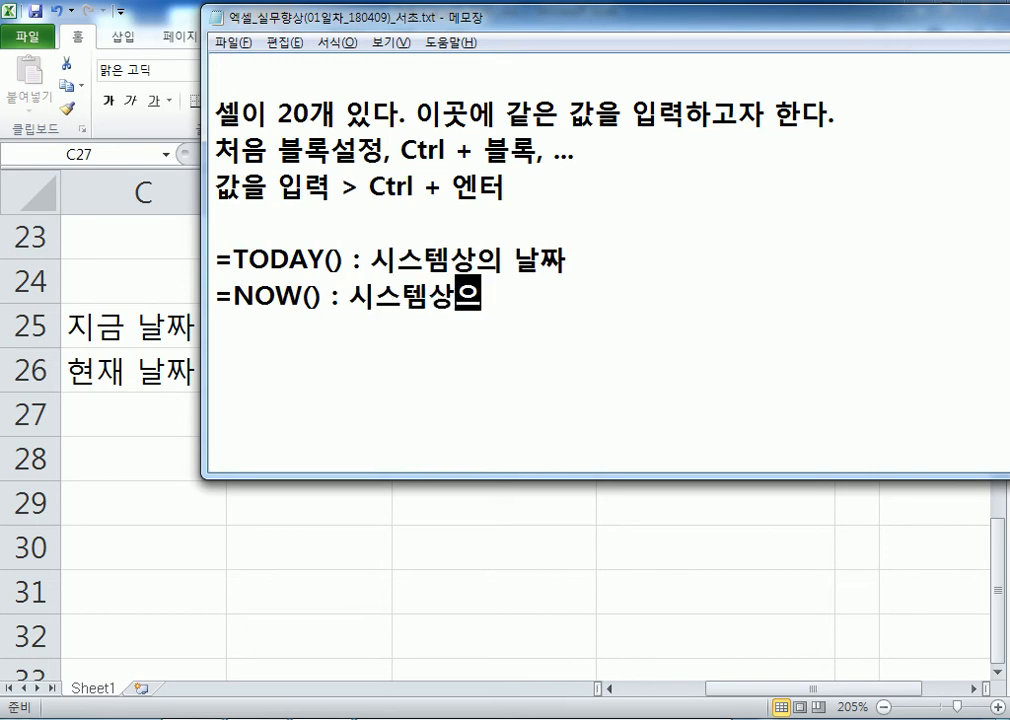
pyautogui.write('시간')
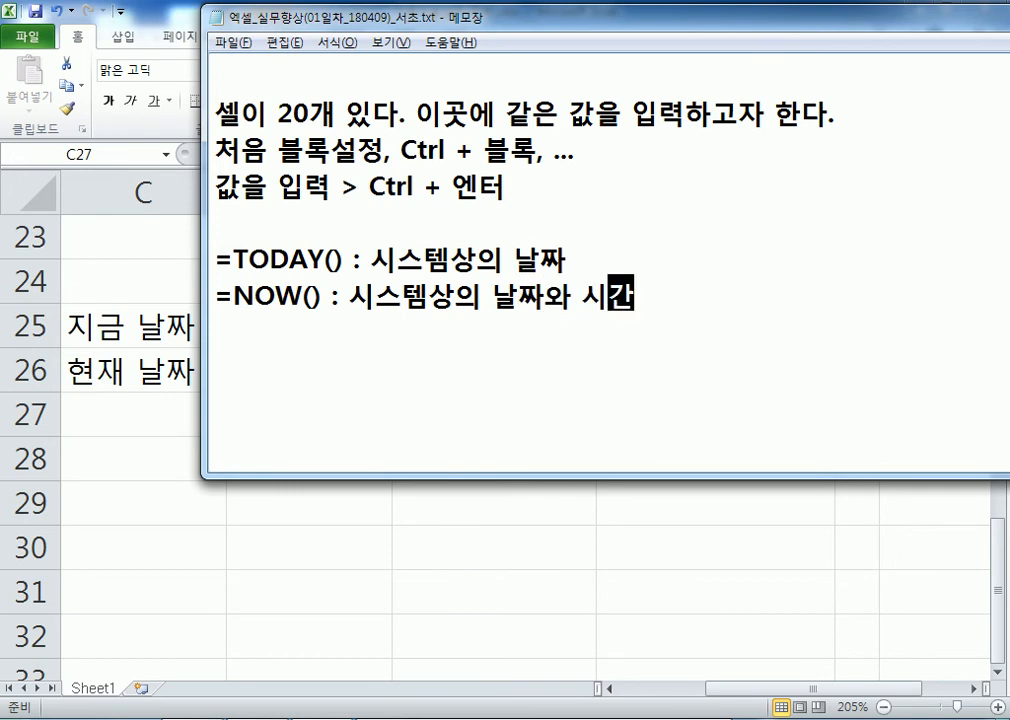
pyautogui.press('Return')
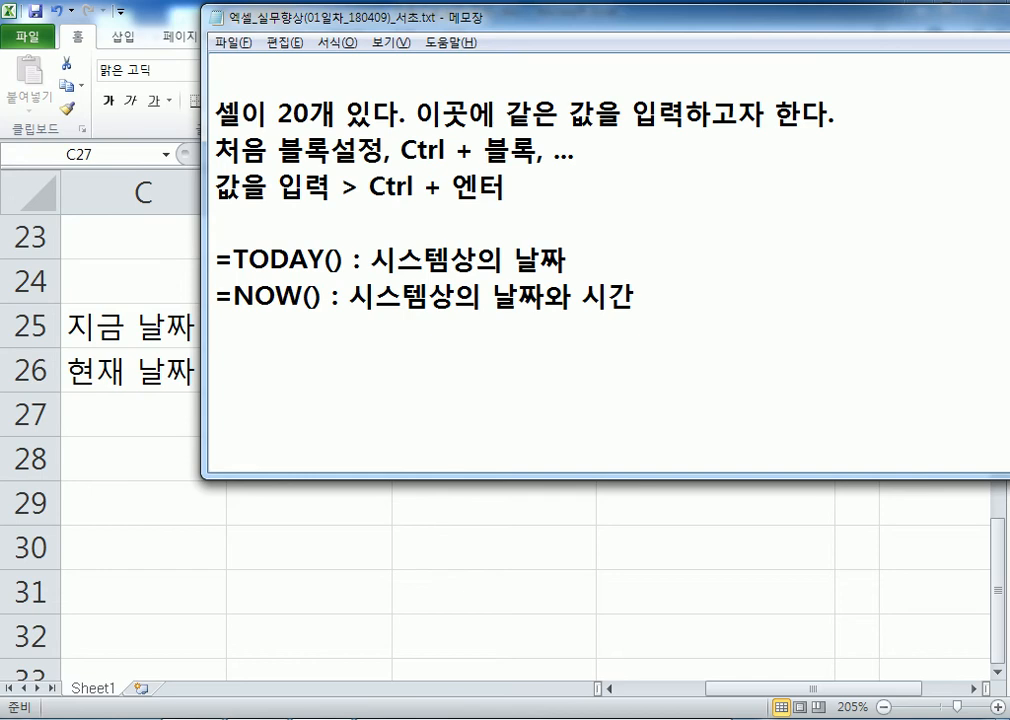
# Add the note lines '함수 = FUNCTION = 기능' and '이미 정해져 있는 것을 불러내는 것'
pyautogui.press('Return')
pyautogui.write('함수 = ')
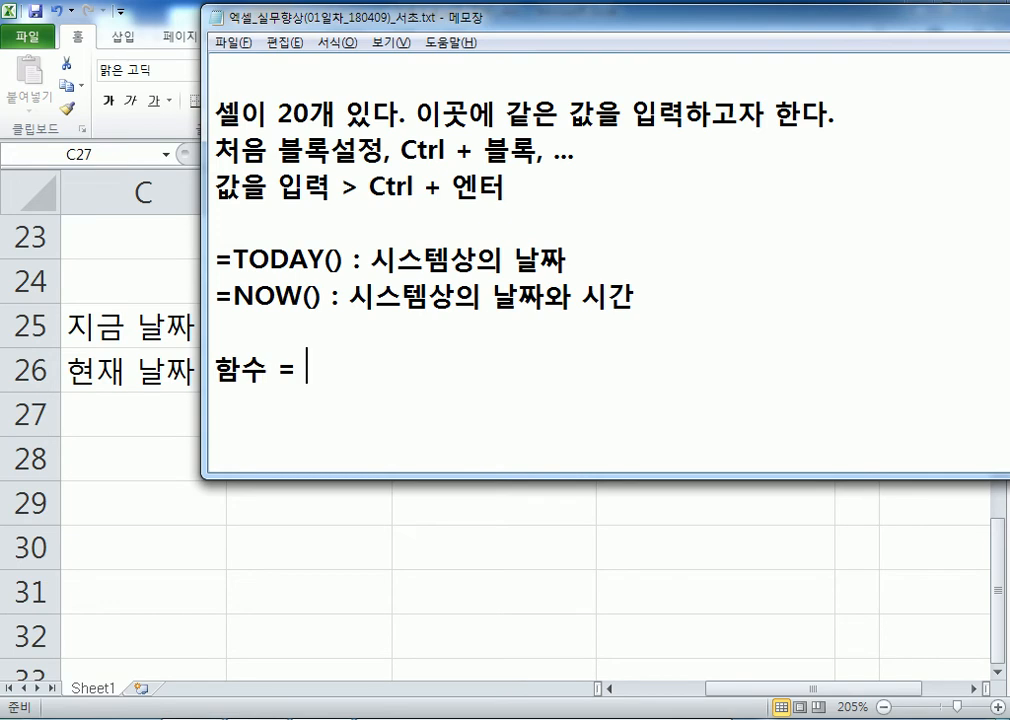
pyautogui.write('ㅇ')
pyautogui.press('BackSpace')
pyautogui.write('DUN')
pyautogui.press('BackSpace')
pyautogui.press('BackSpace')
pyautogui.press('BackSpace')
pyautogui.write('FUNCTION')
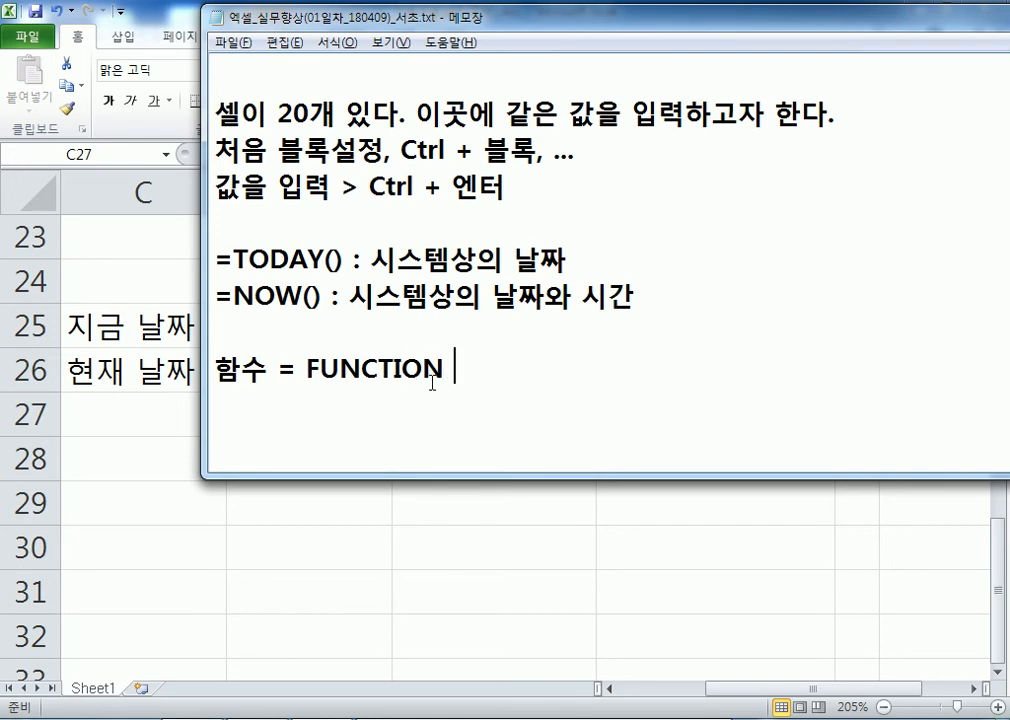
pyautogui.write('= 기ㄴㅡㅇ')
pyautogui.press('Return')
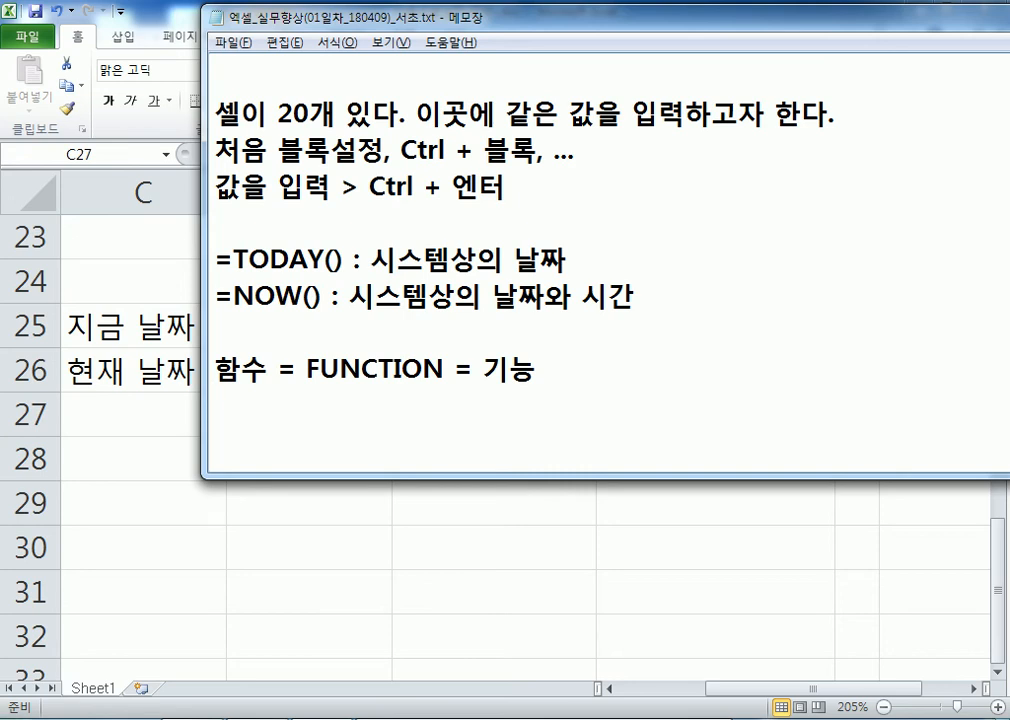
pyautogui.write('이미')
pyautogui.write(' 정해져')
pyautogui.write(' 있는 것을')
pyautogui.write(' 불러내')
pyautogui.write('는 것')
pyautogui.press('Return')
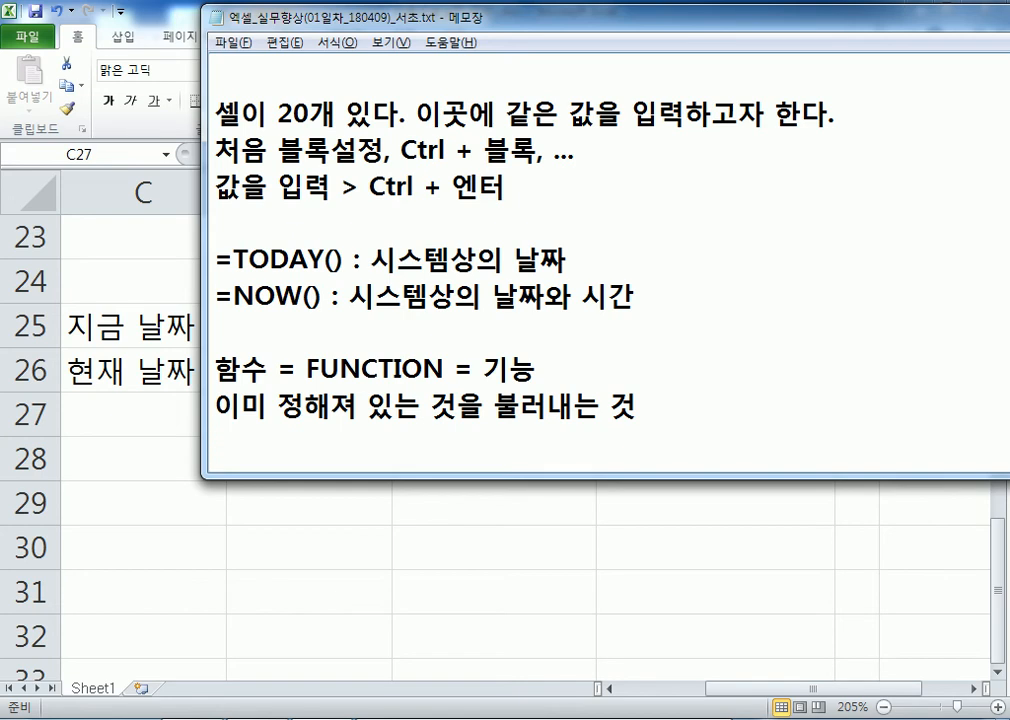
# Add the note line '=PI() : 원주율' after a blank line
pyautogui.click(333, 260)
pyautogui.scroll(-1, 360, 322)
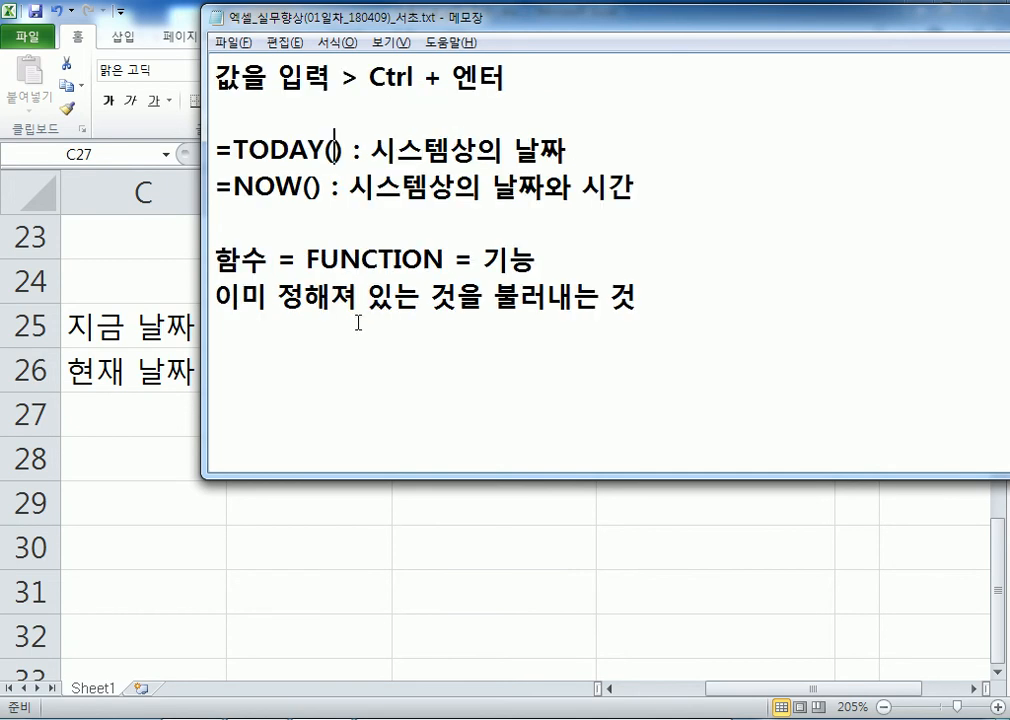
pyautogui.click(371, 331)
pyautogui.press('Return')
pyautogui.write('=PI()')
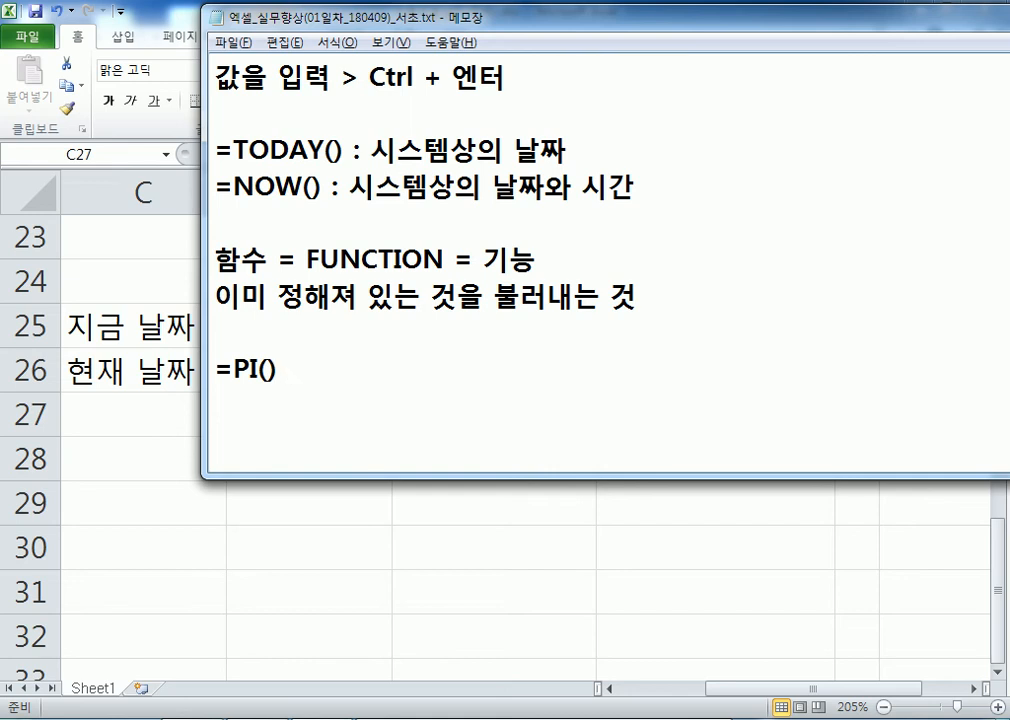
pyautogui.write('원주율')
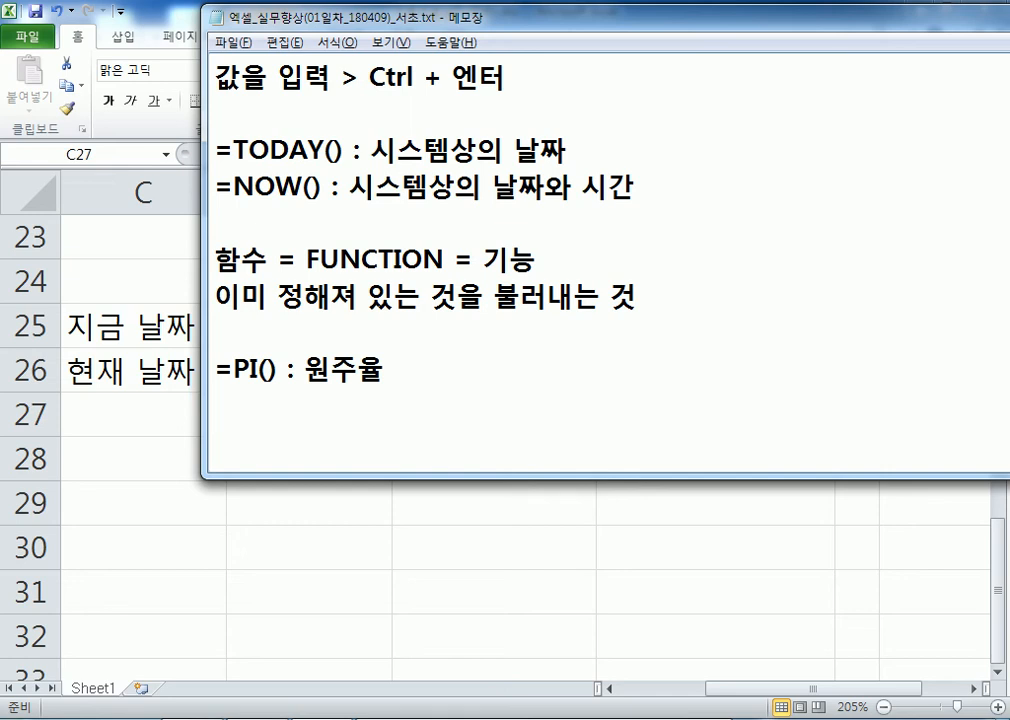
# Add the note line '=SUM(5, 6, 7) : 합계를 계산'
pyautogui.write('=SUM*')
pyautogui.press('BackSpace')
pyautogui.write('(5, 6, 7)')
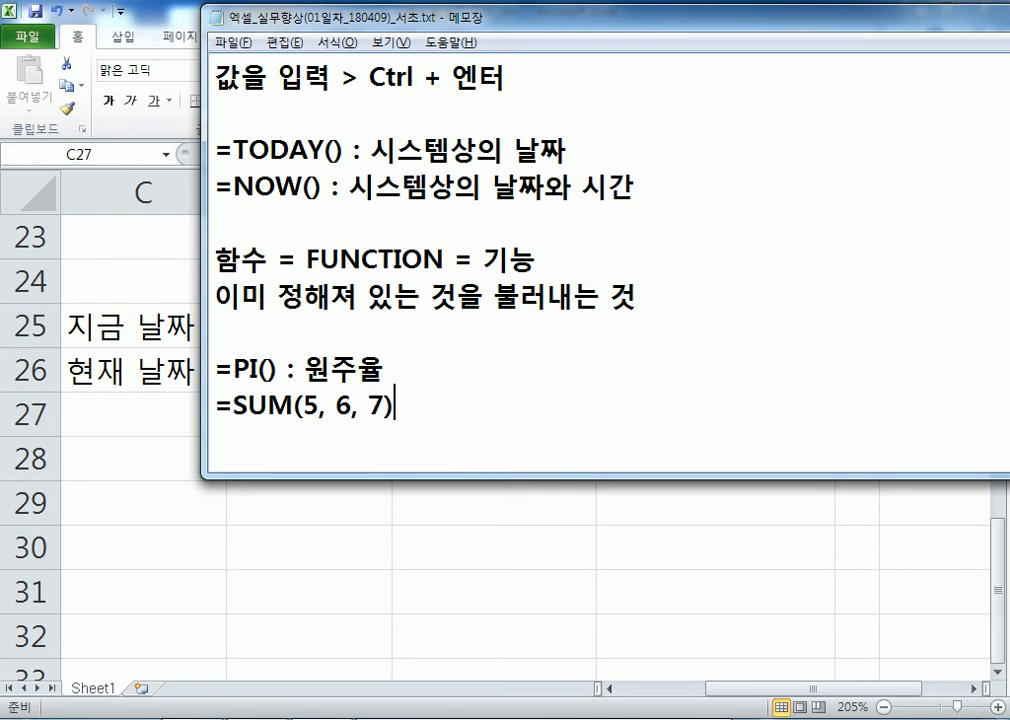
pyautogui.write(' : 합계')
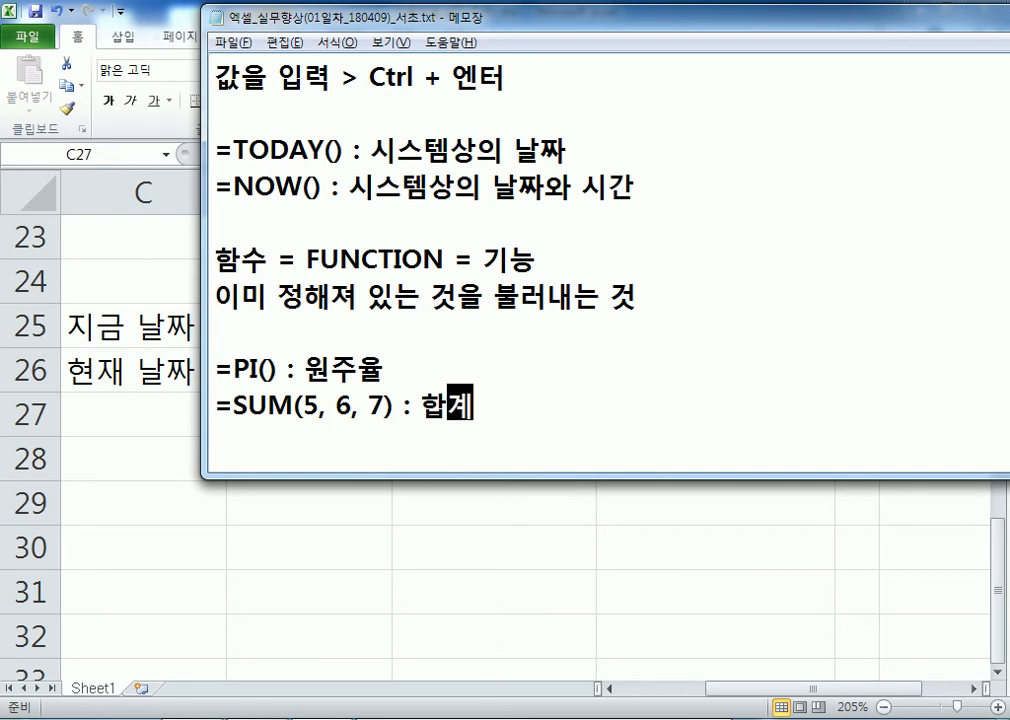
pyautogui.write('를 계산')
pyautogui.press('Return')
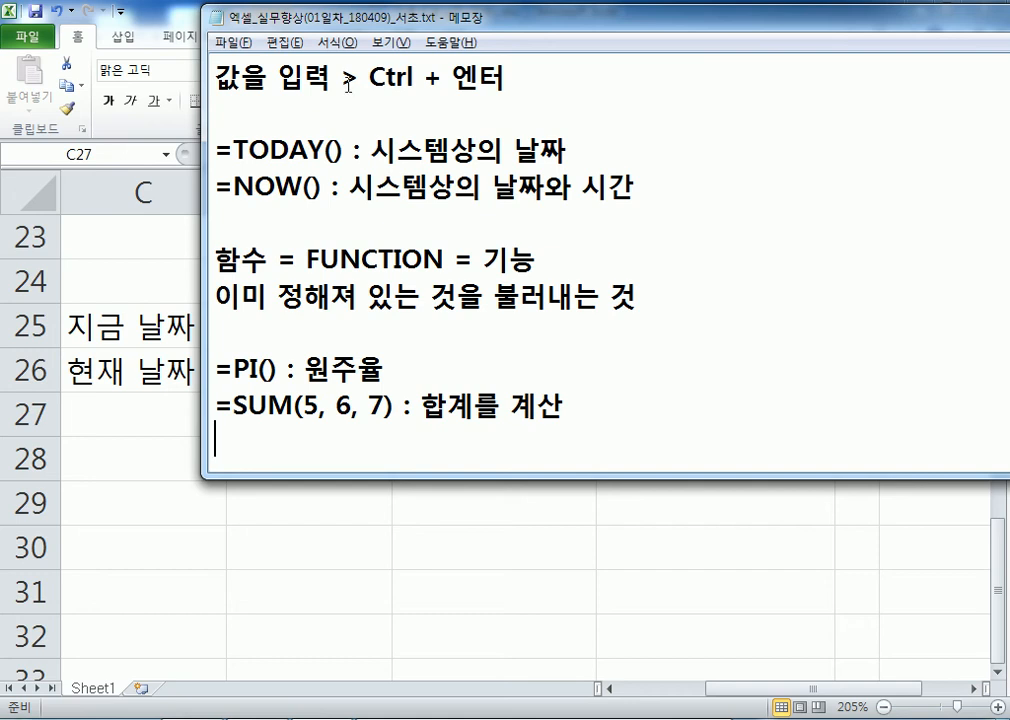
# Back in Excel, open 윗셀과같은값입력(준비).xlsx from the Section01 folder
pyautogui.click(138, 440)
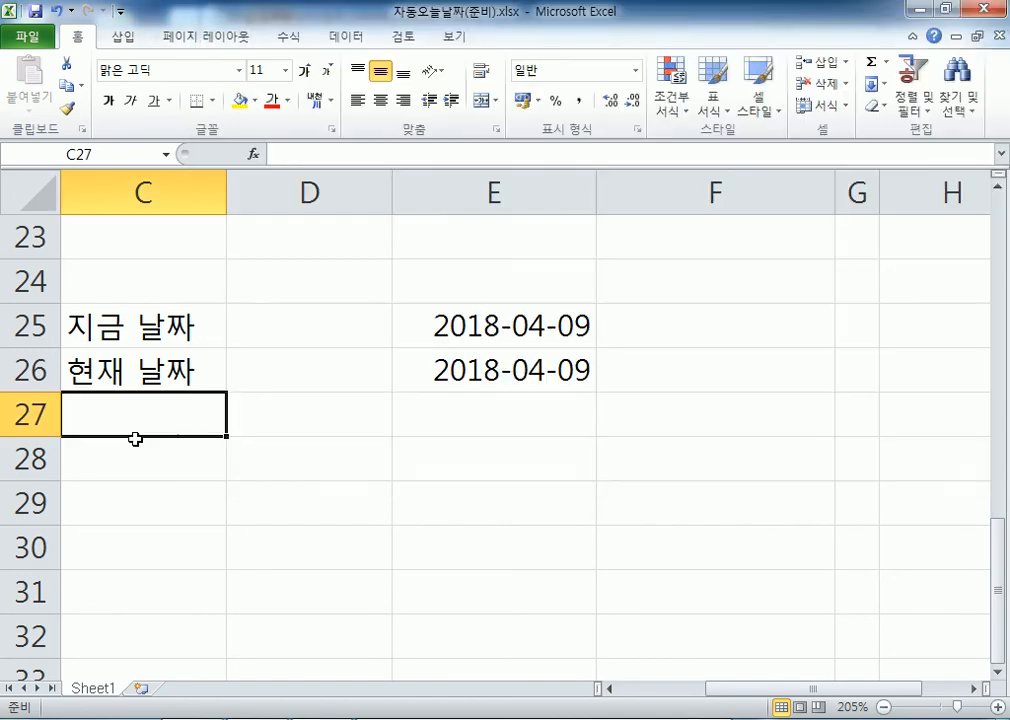
pyautogui.click(27, 37)
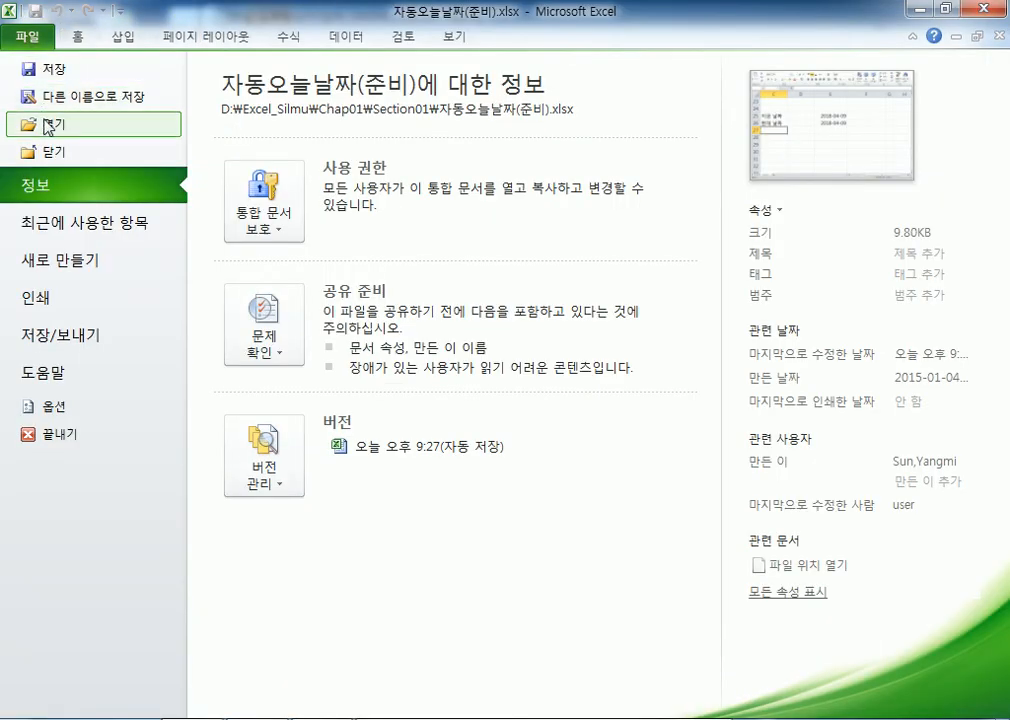
pyautogui.click(49, 124)
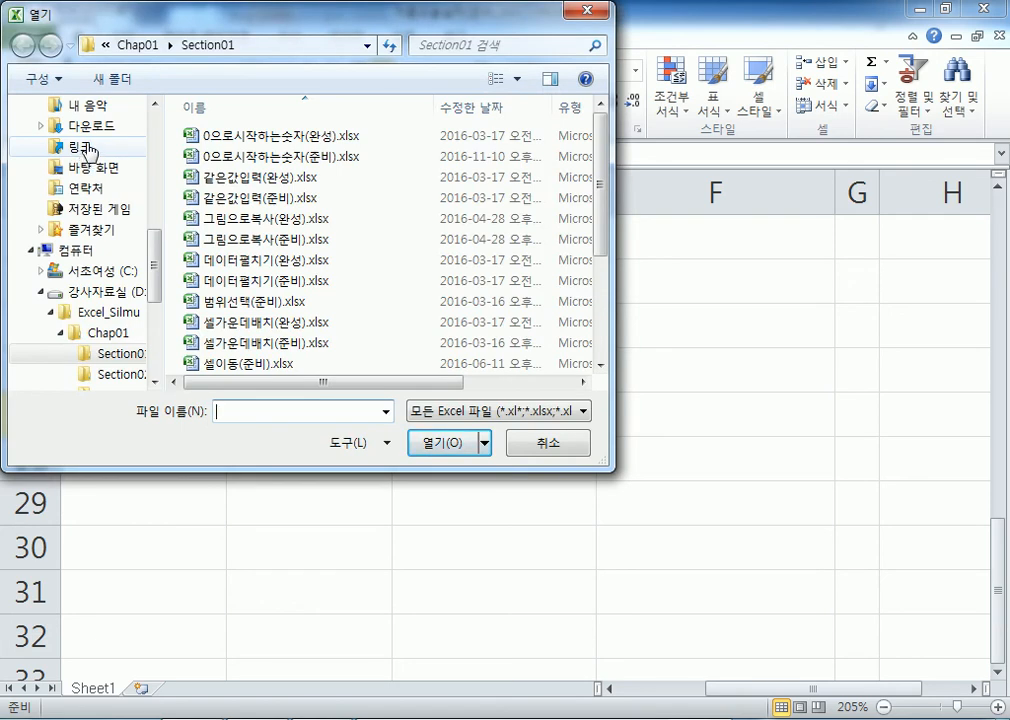
pyautogui.click(265, 281)
pyautogui.scroll(-3, 277, 285)
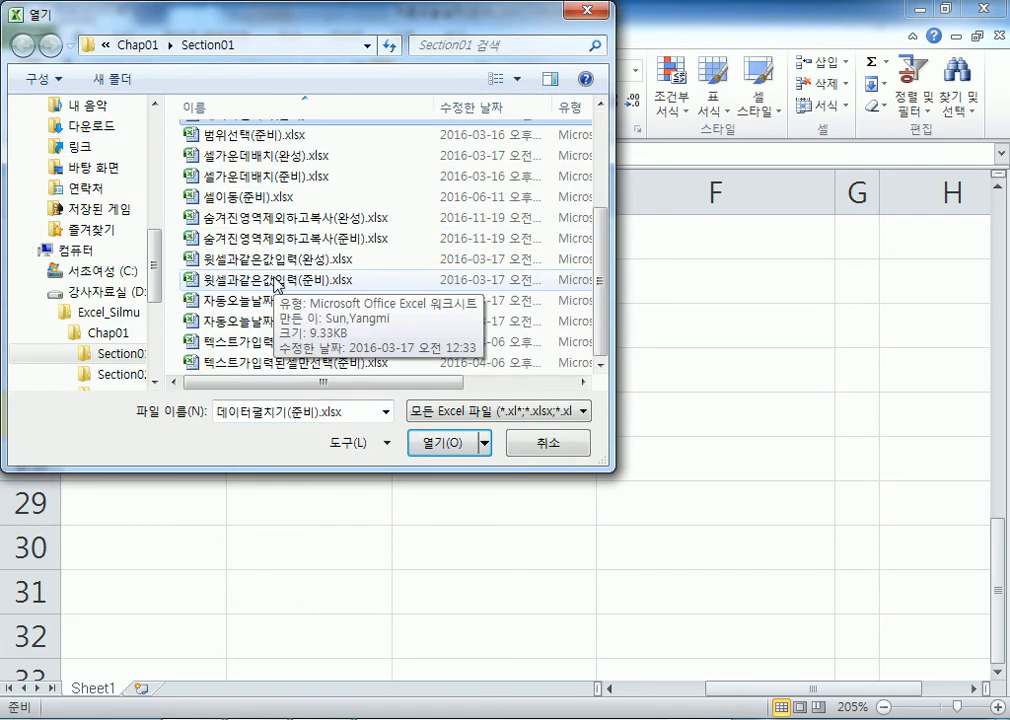
pyautogui.doubleClick(276, 284)
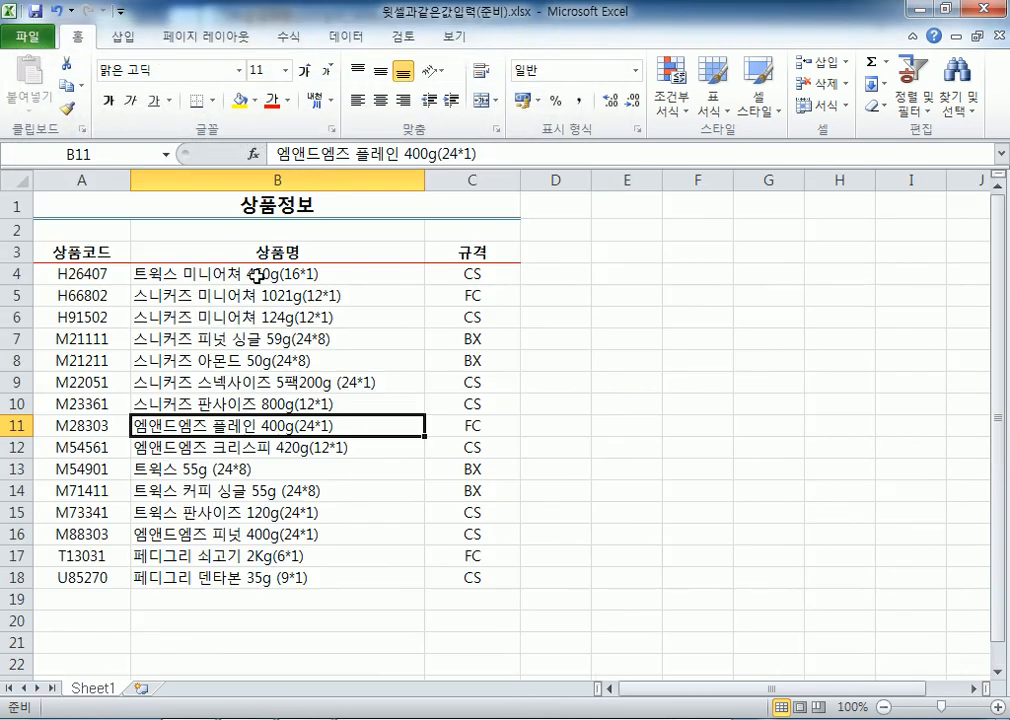
pyautogui.scroll(-2, 266, 266)
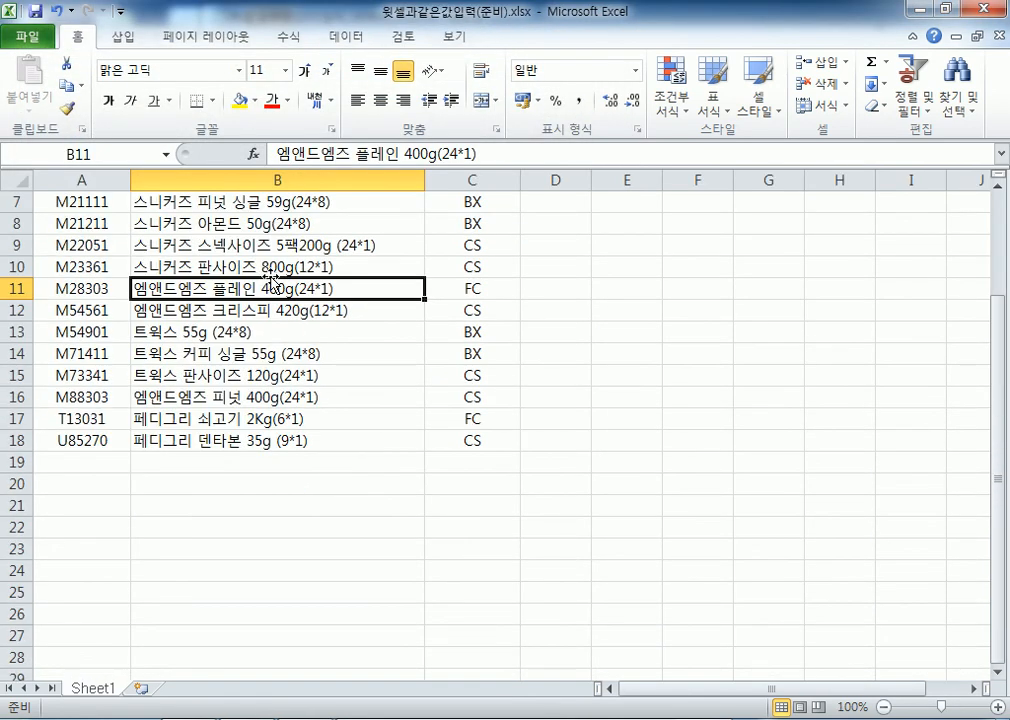
pyautogui.click(207, 458)
pyautogui.click(90, 460)
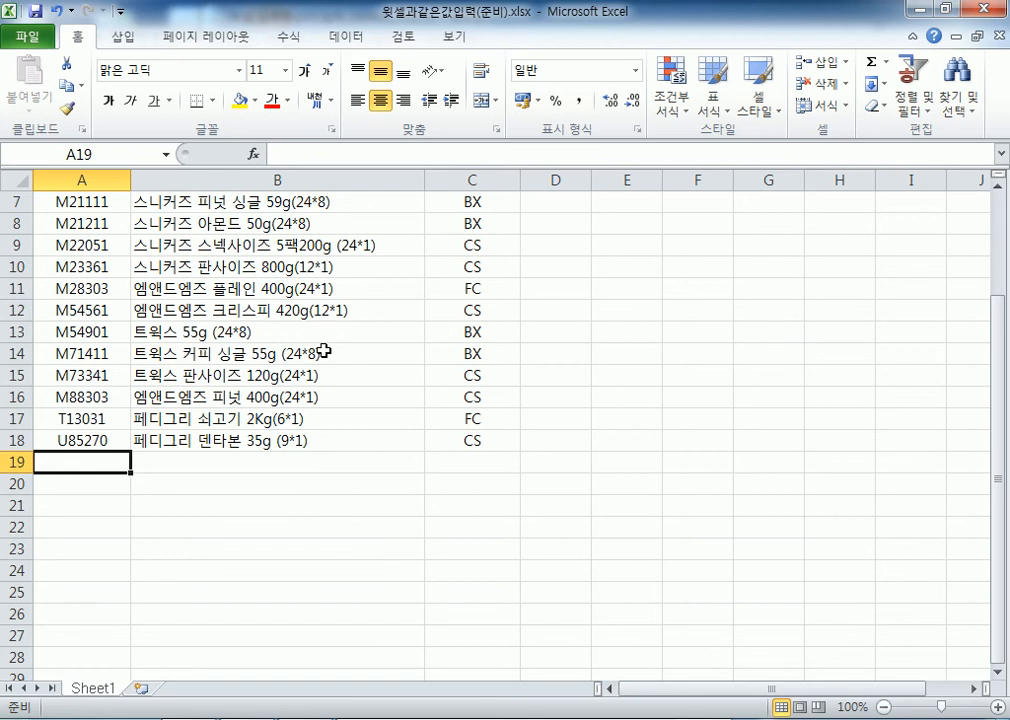
pyautogui.hotkey('ctrl', 'Down')
pyautogui.hotkey('ctrl', 'Up')
pyautogui.press('Down')
pyautogui.hotkey('alt', 'Down')
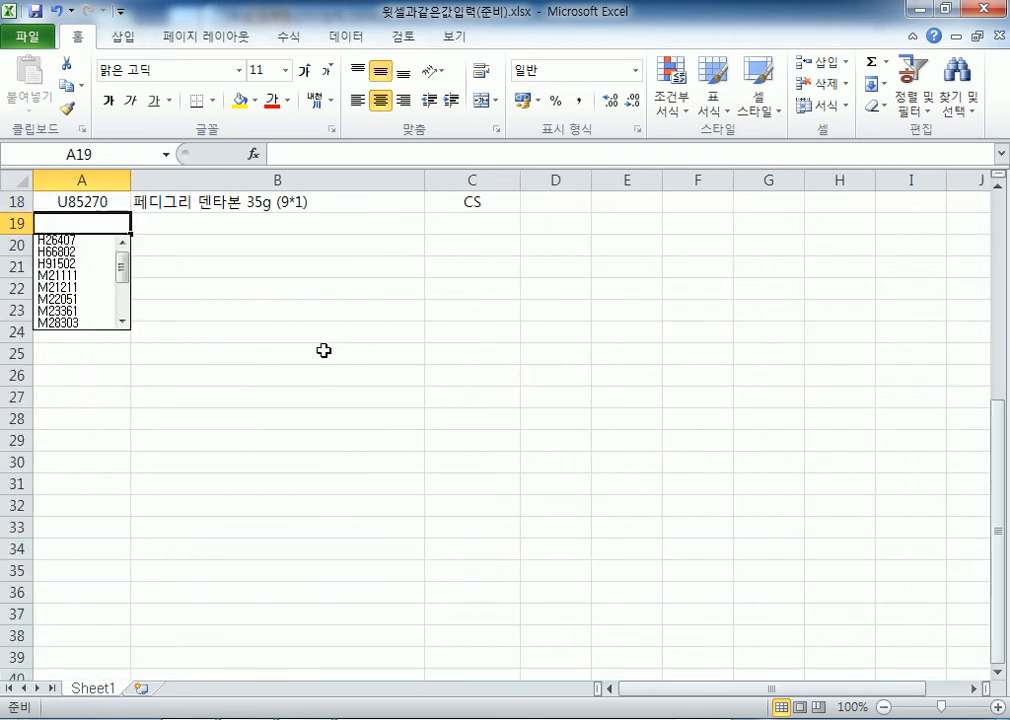
pyautogui.press('Escape')
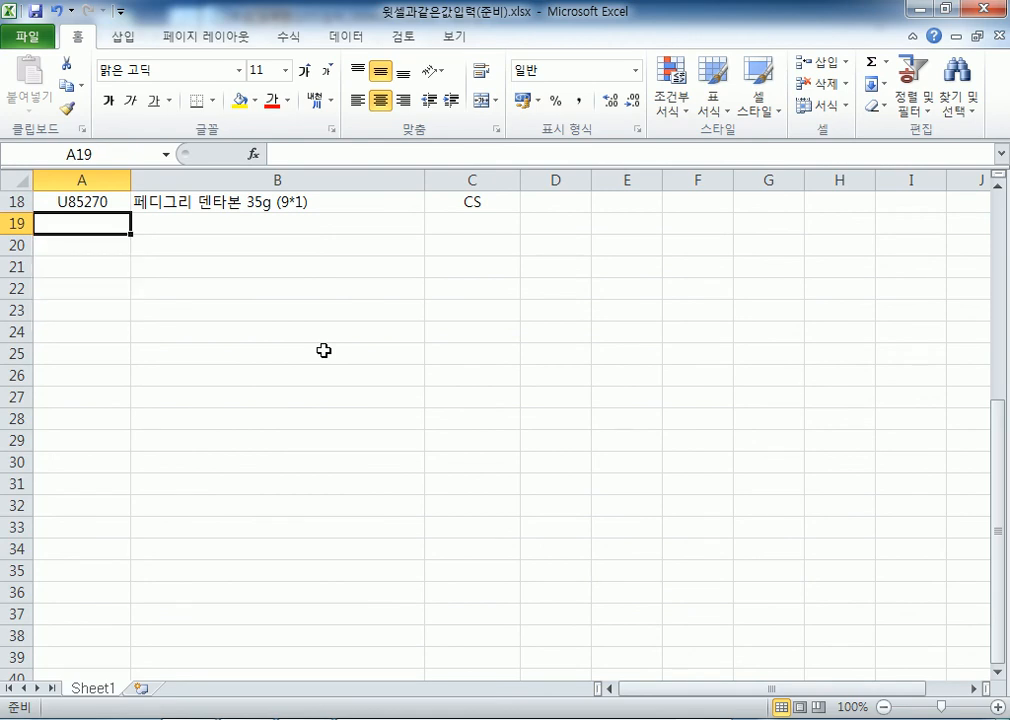
pyautogui.scroll(6, 282, 356)
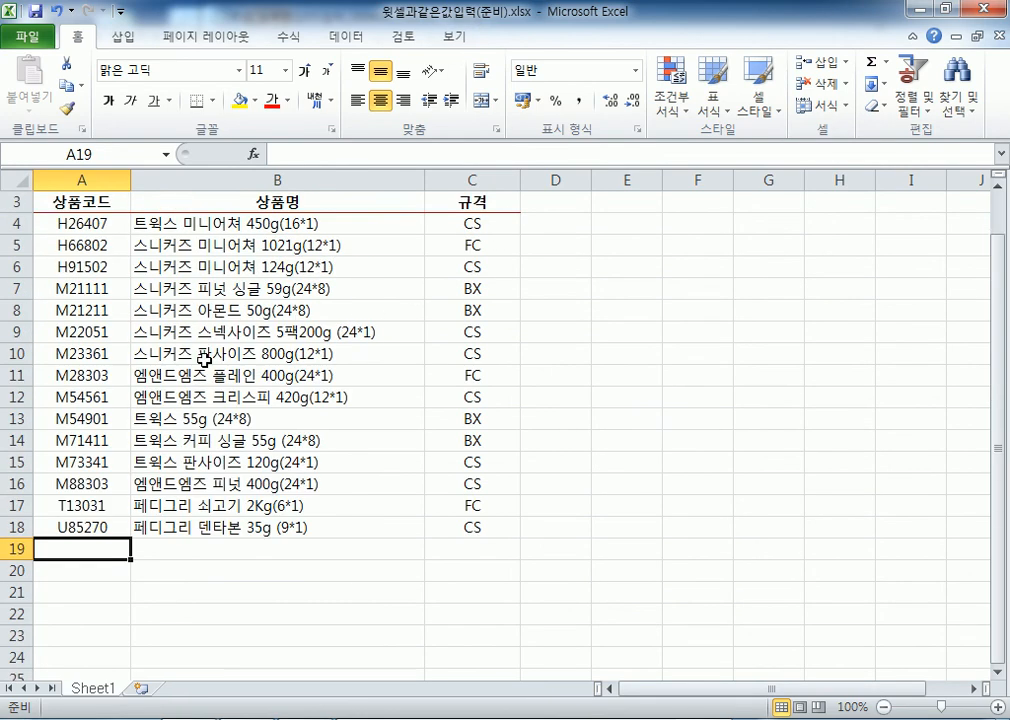
pyautogui.click(88, 276)
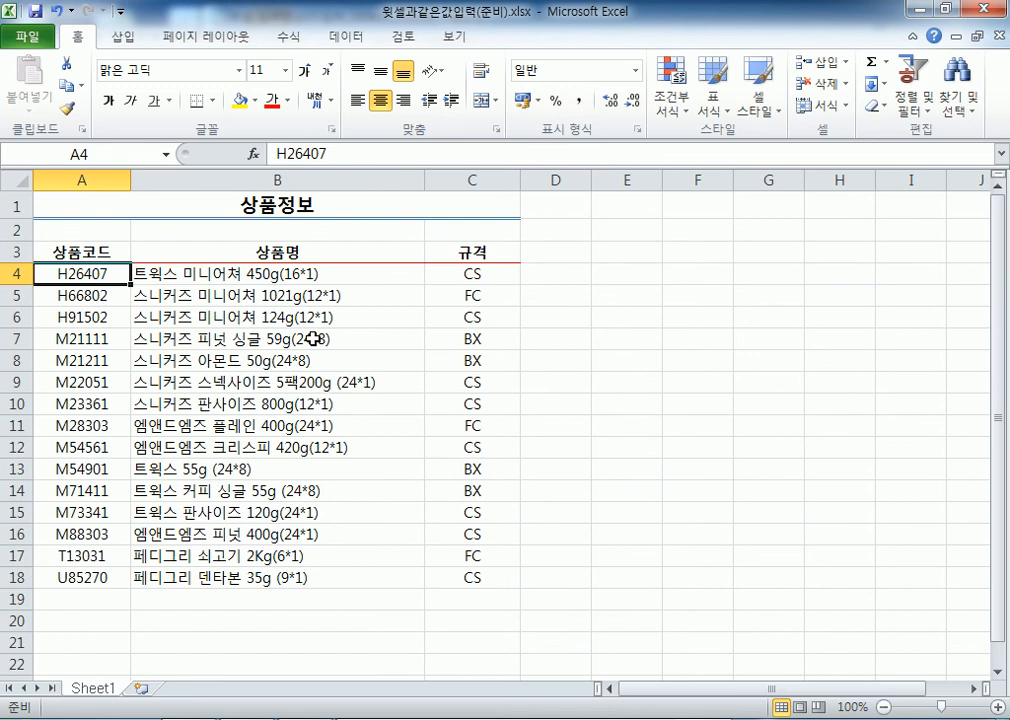
pyautogui.click(82, 252)
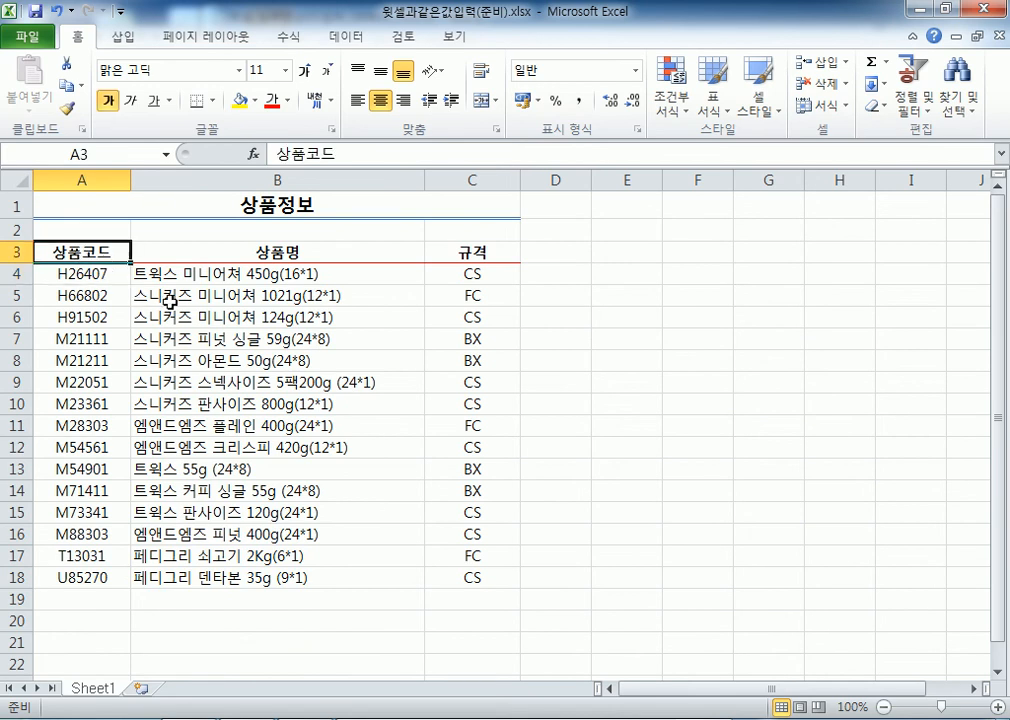
pyautogui.scroll(-2, 256, 375)
pyautogui.click(95, 460)
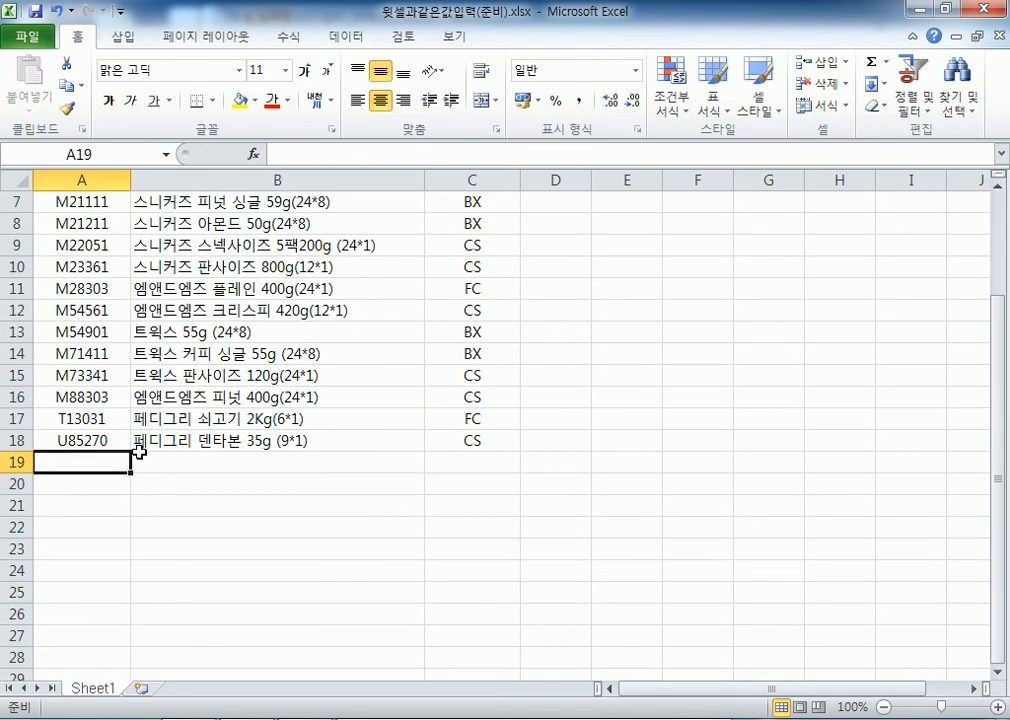
pyautogui.scroll(2, 113, 417)
pyautogui.scroll(-2, 75, 330)
pyautogui.scroll(2, 92, 466)
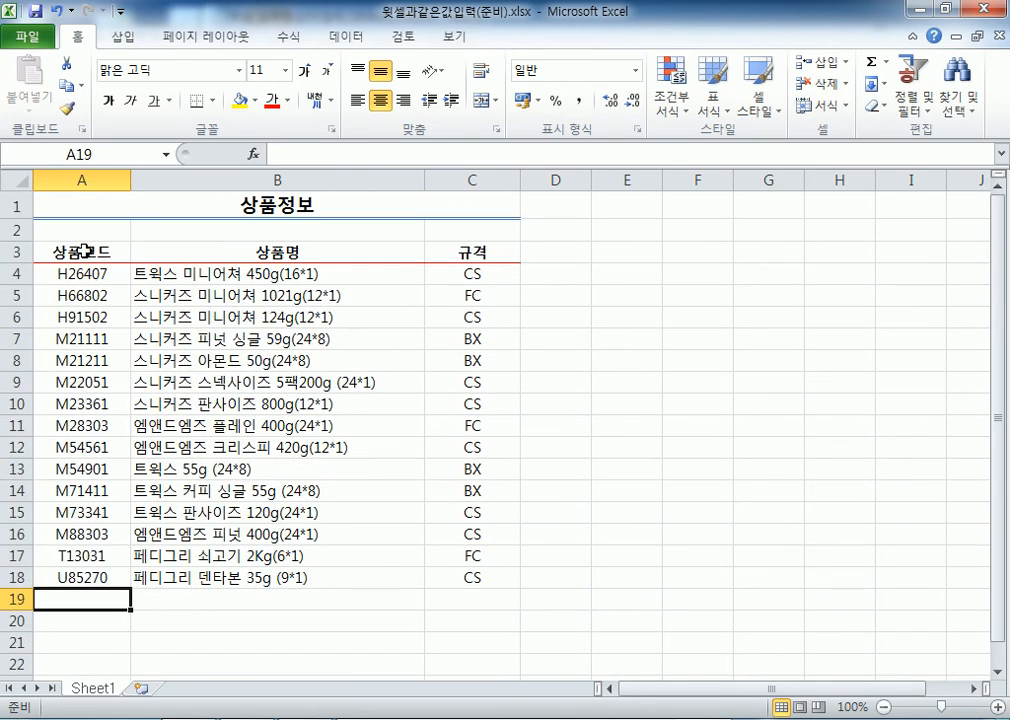
pyautogui.click(108, 252)
pyautogui.scroll(-1, 343, 316)
pyautogui.scroll(-12, 343, 316)
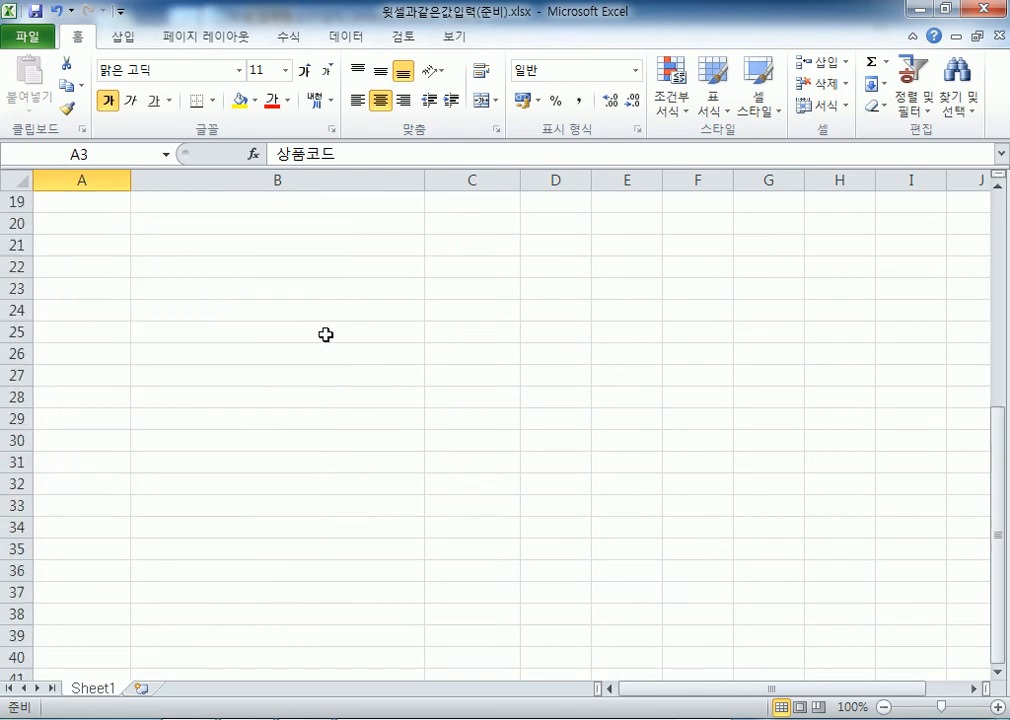
pyautogui.scroll(13, 307, 347)
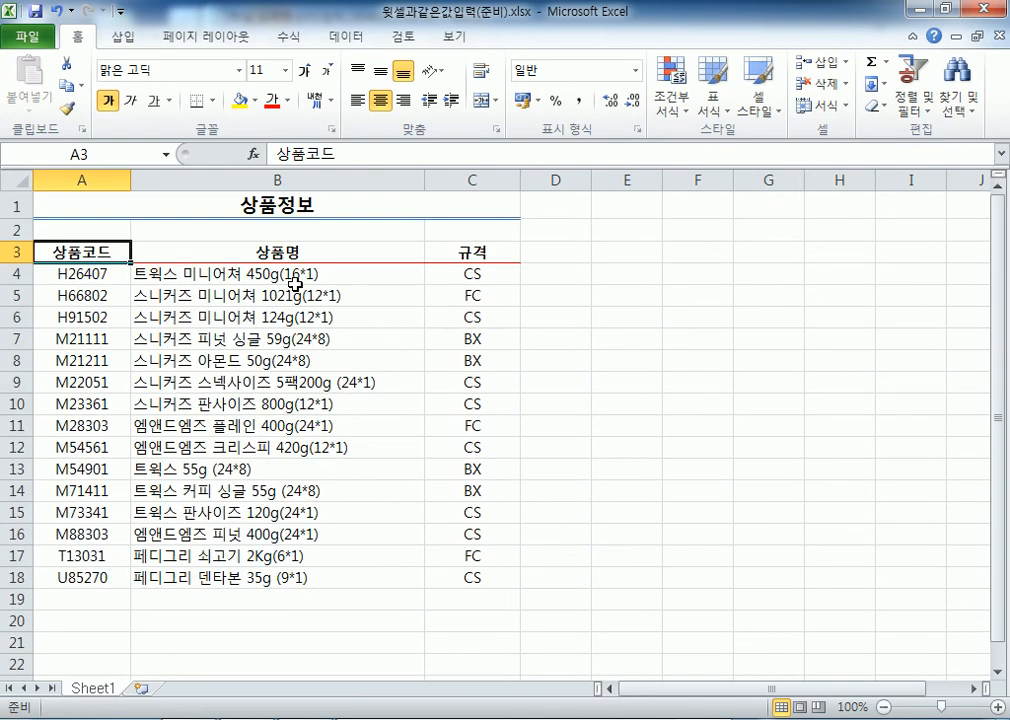
pyautogui.hotkey('ctrl', 'Down')
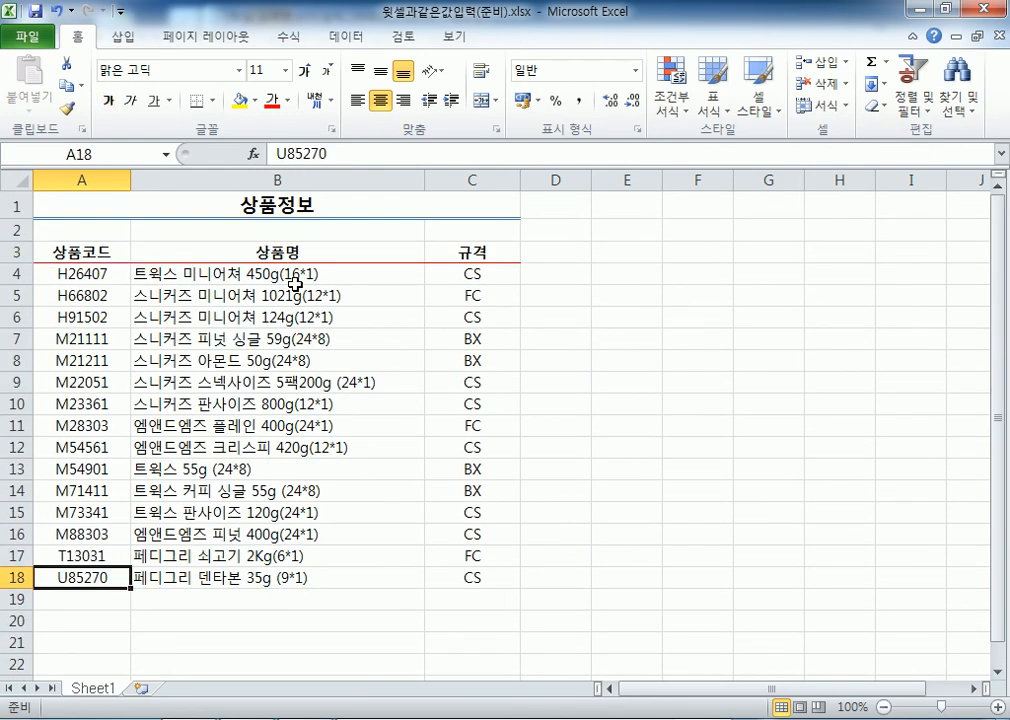
pyautogui.hotkey('ctrl', 'Up')
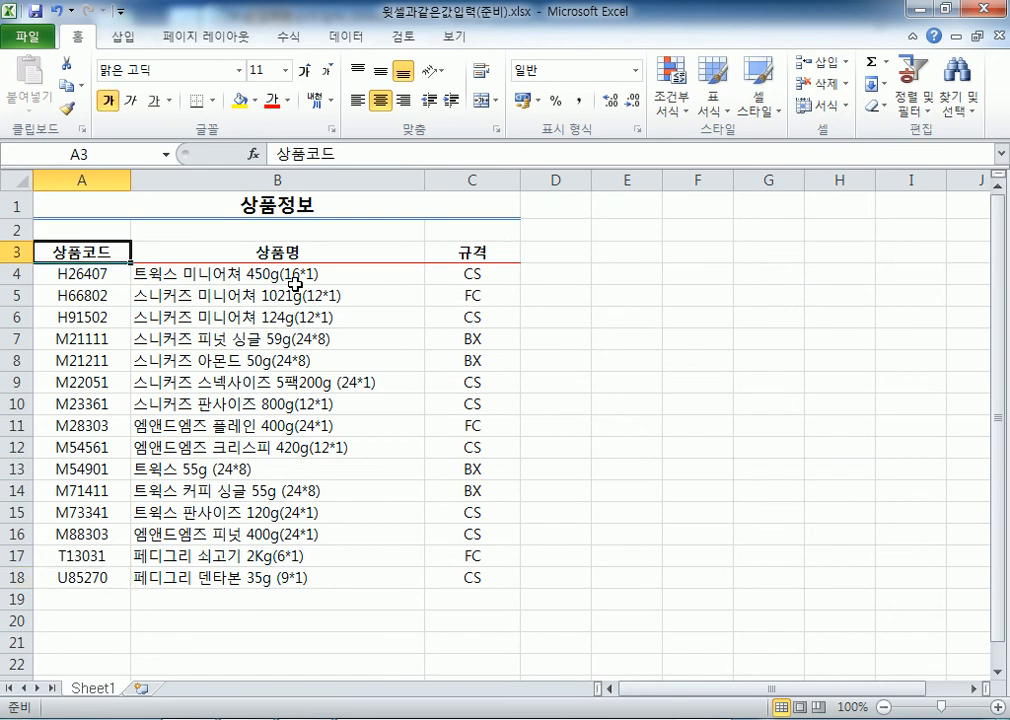
pyautogui.hotkey('ctrl', 'Down')
pyautogui.scroll(-2, 345, 265)
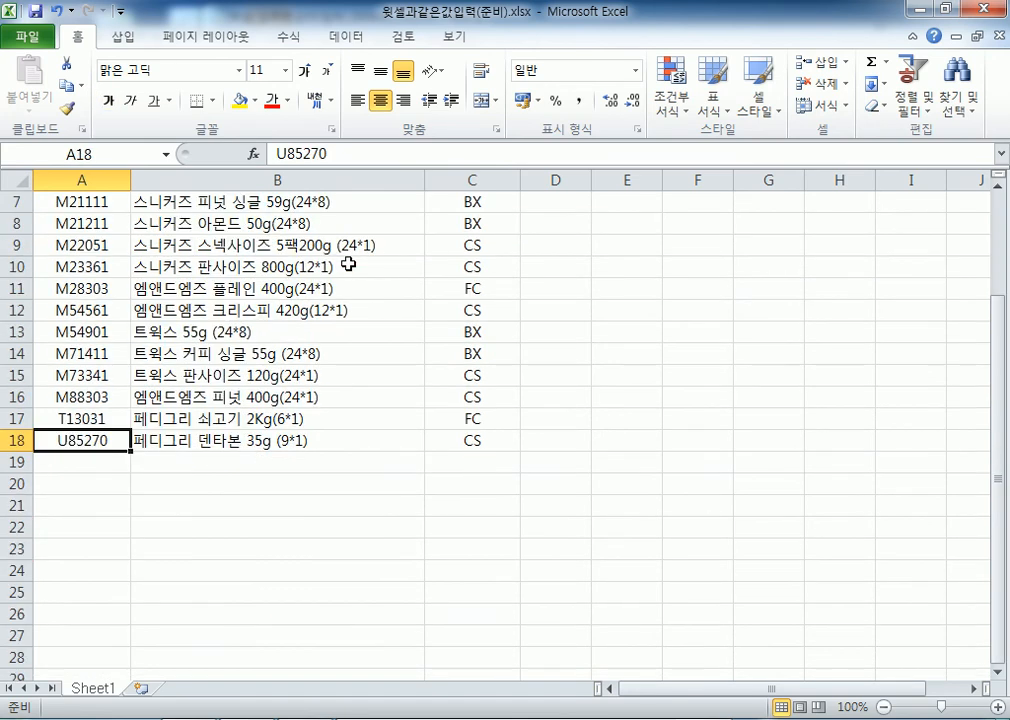
pyautogui.press('Down')
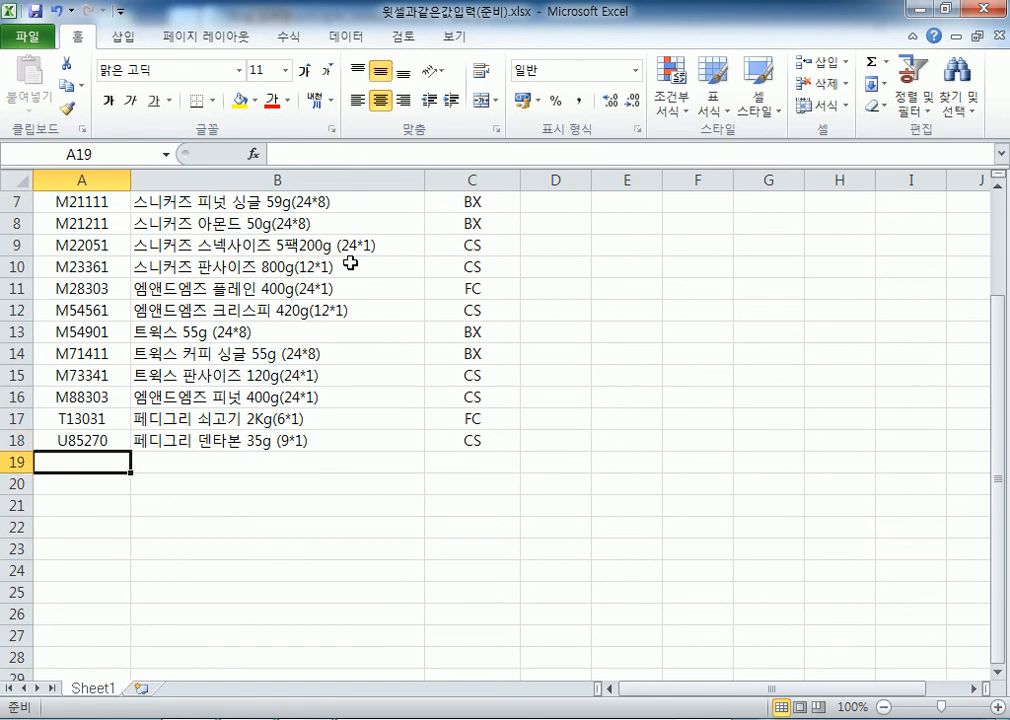
pyautogui.press('Up')
pyautogui.press('Up')
pyautogui.press('Up')
pyautogui.press('Up')
pyautogui.press('Up')
pyautogui.press('Up')
pyautogui.press('Up')
pyautogui.press('Up')
pyautogui.press('Up')
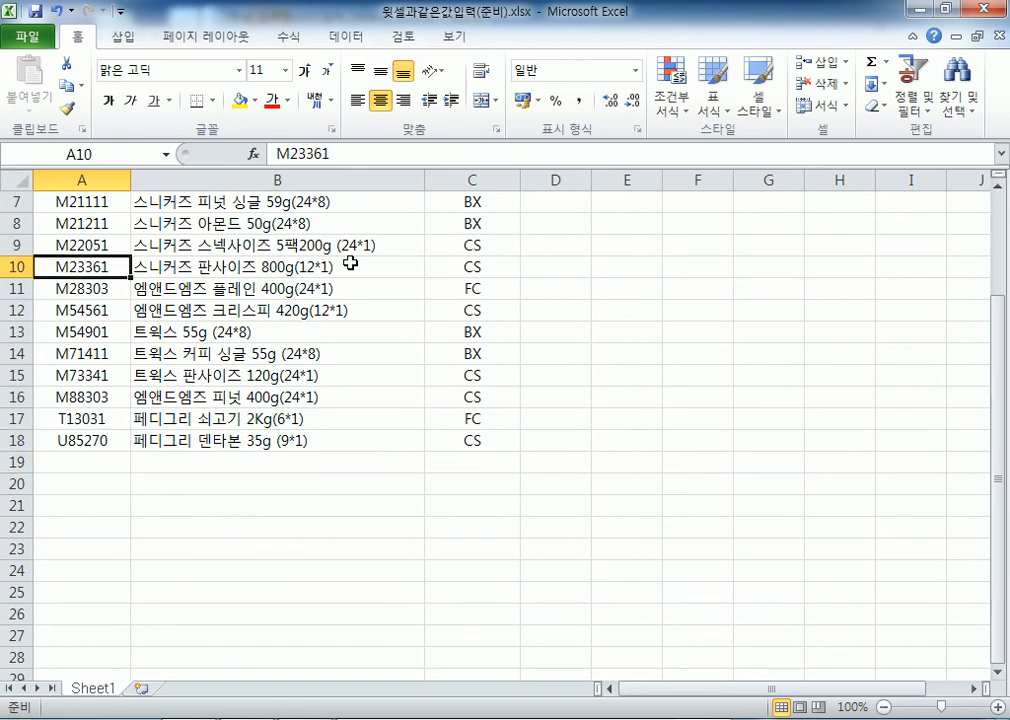
pyautogui.hotkey('ctrl', 'Down')
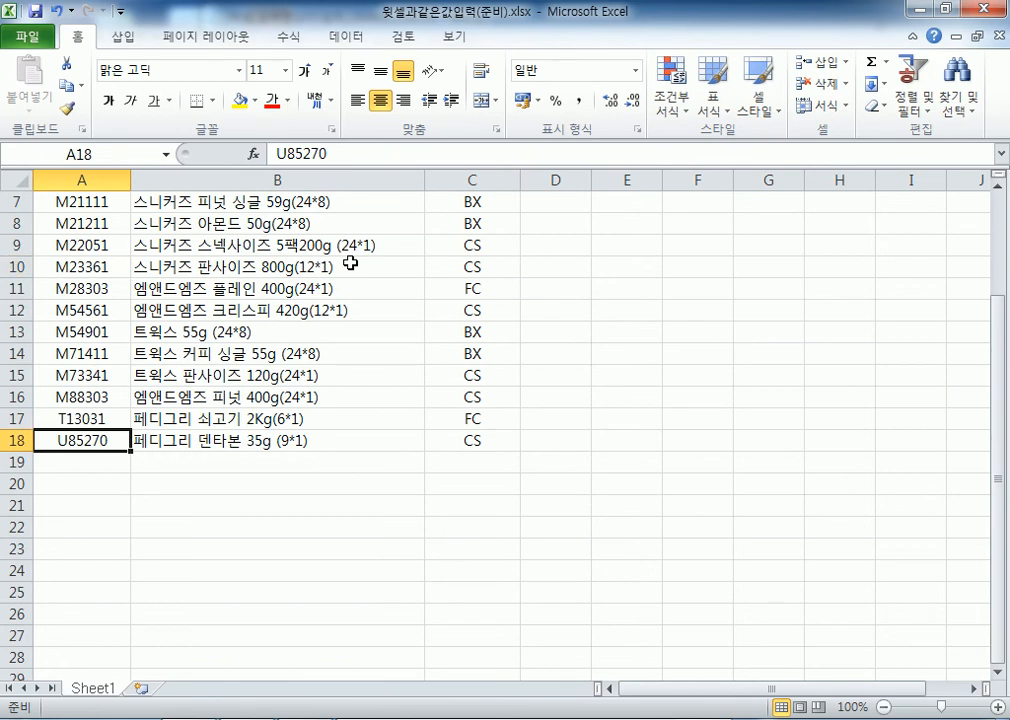
pyautogui.press('Down')
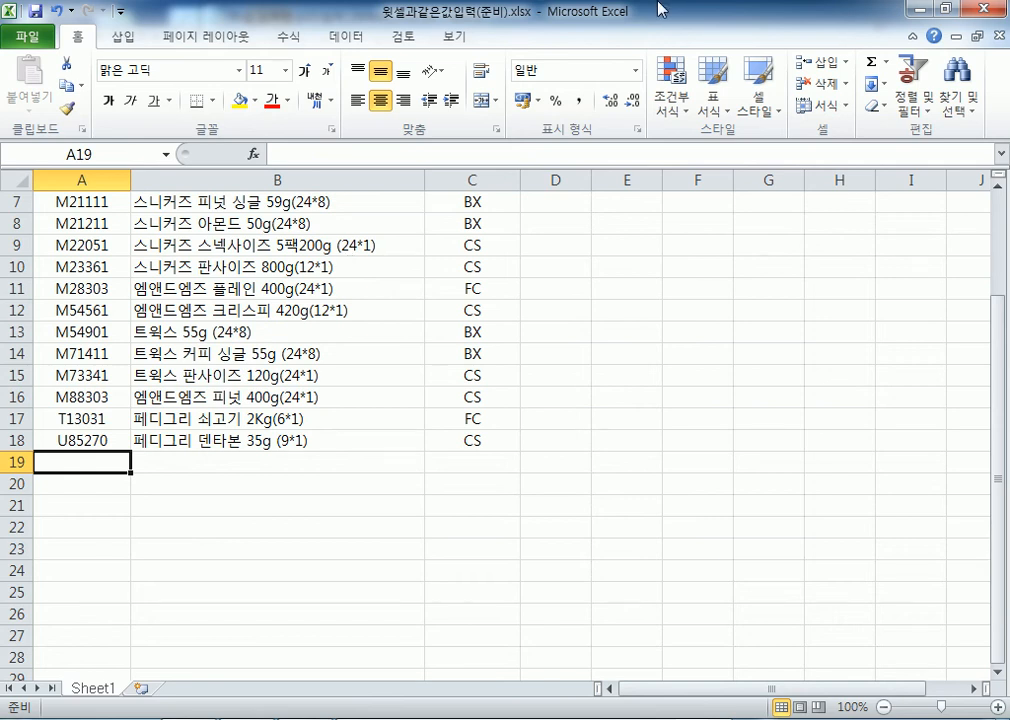
pyautogui.scroll(2, 350, 262)
pyautogui.click(118, 273)
pyautogui.click(66, 596)
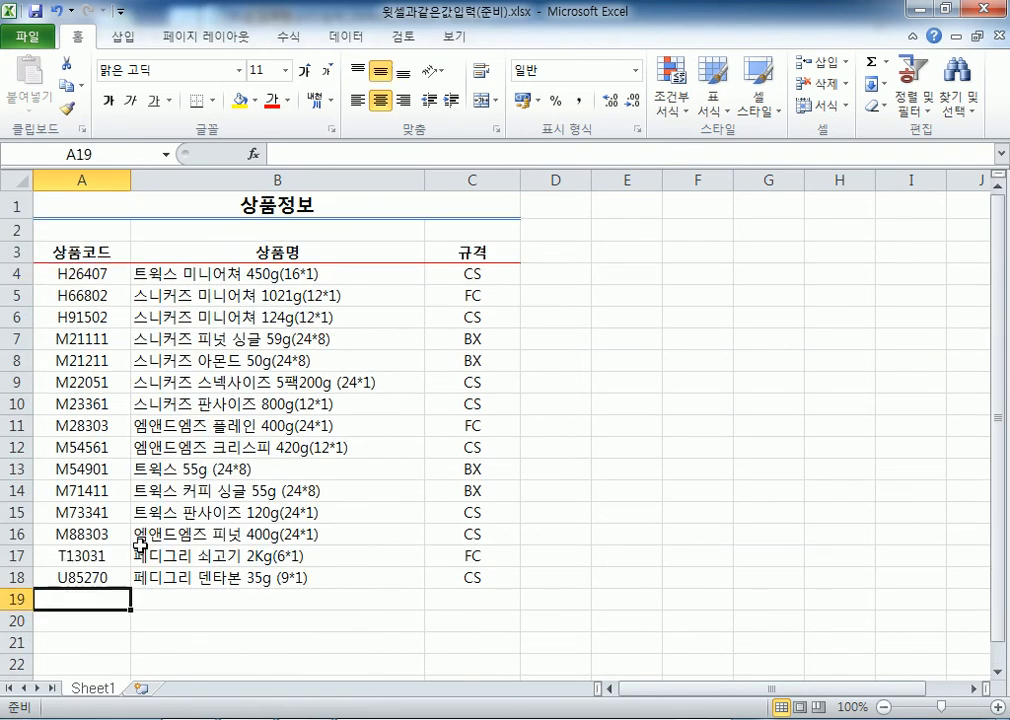
pyautogui.scroll(-2, 207, 474)
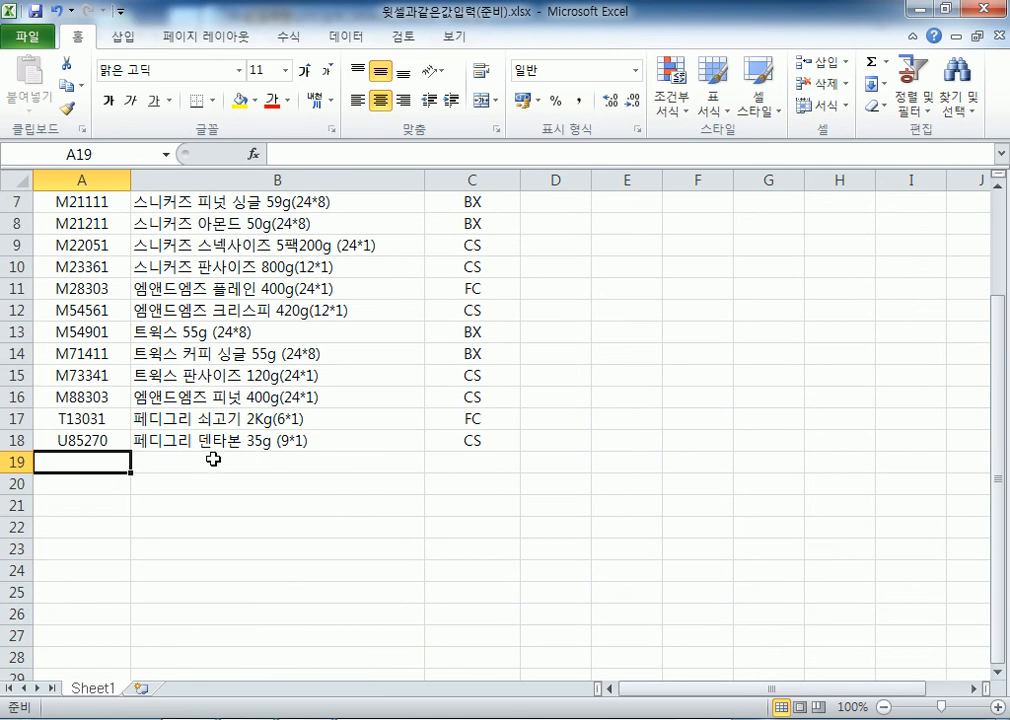
pyautogui.scroll(2, 205, 452)
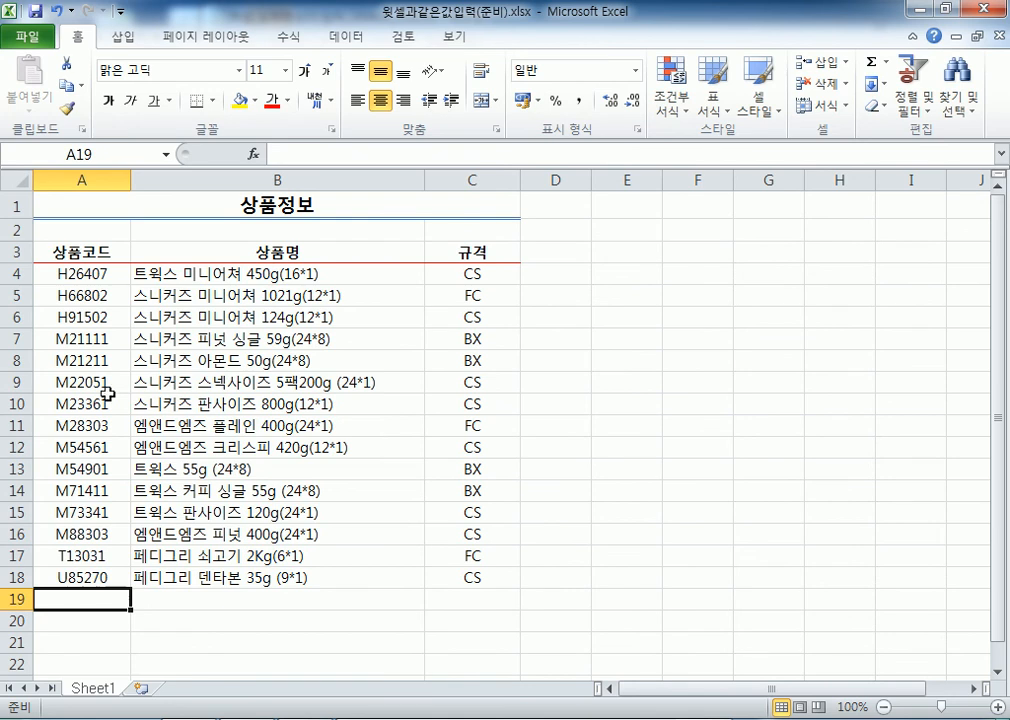
pyautogui.scroll(-2, 205, 379)
pyautogui.scroll(2, 185, 384)
pyautogui.scroll(-1, 86, 379)
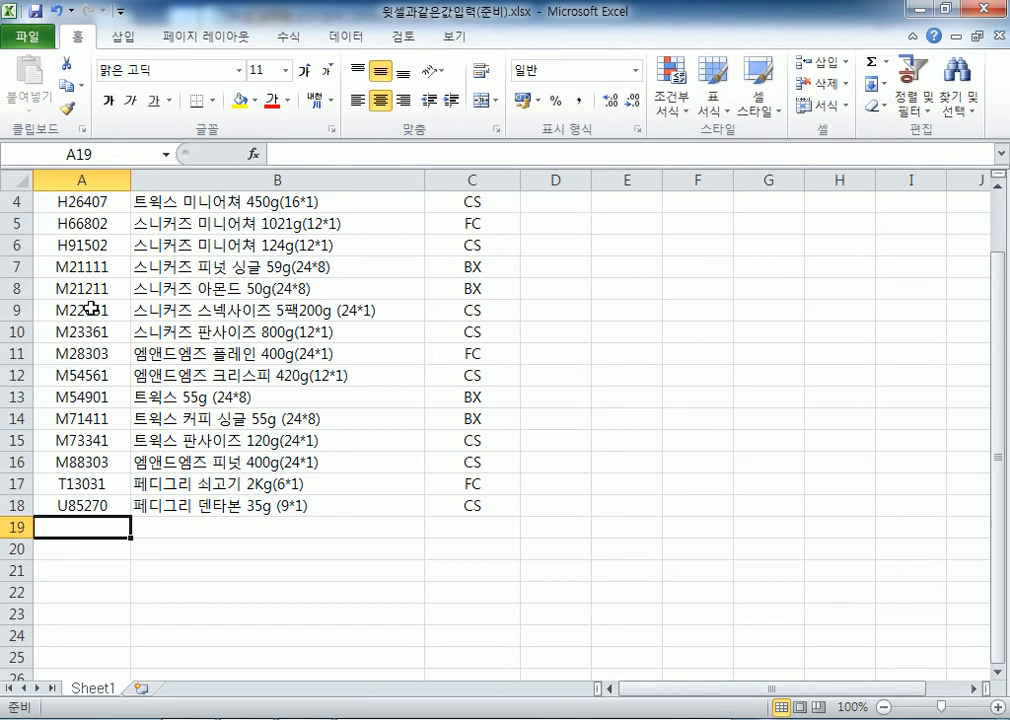
pyautogui.hotkey('alt', 'Down')
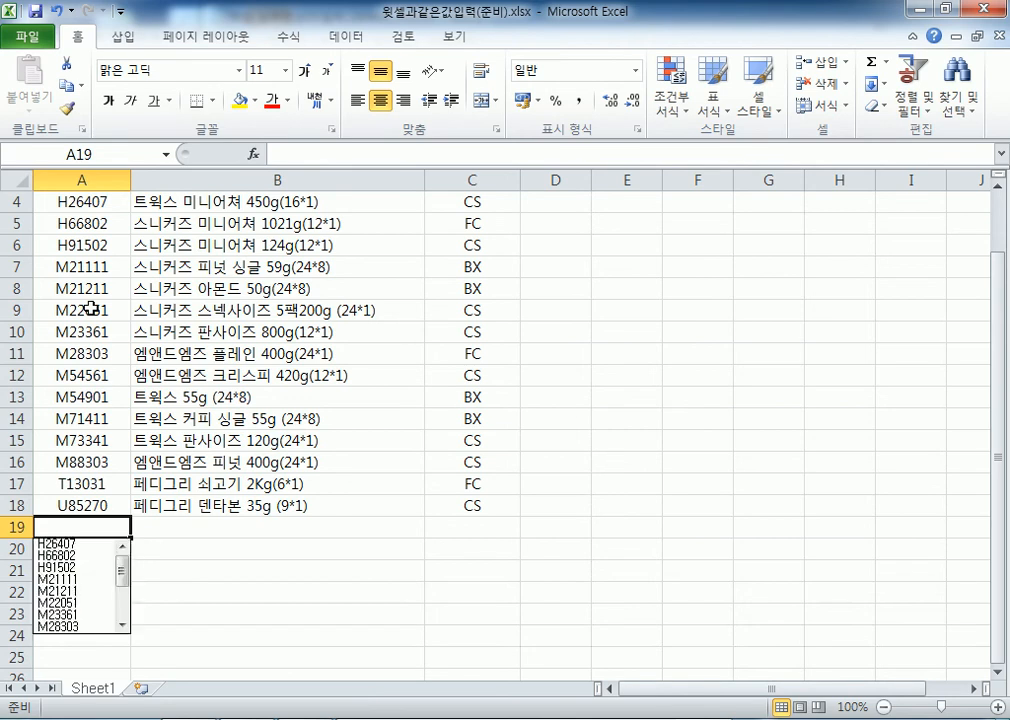
pyautogui.press('Down')
pyautogui.press('Down')
pyautogui.press('Down')
pyautogui.press('Down')
pyautogui.press('Down')
pyautogui.press('Down')
pyautogui.press('Down')
pyautogui.press('Down')
pyautogui.press('Down')
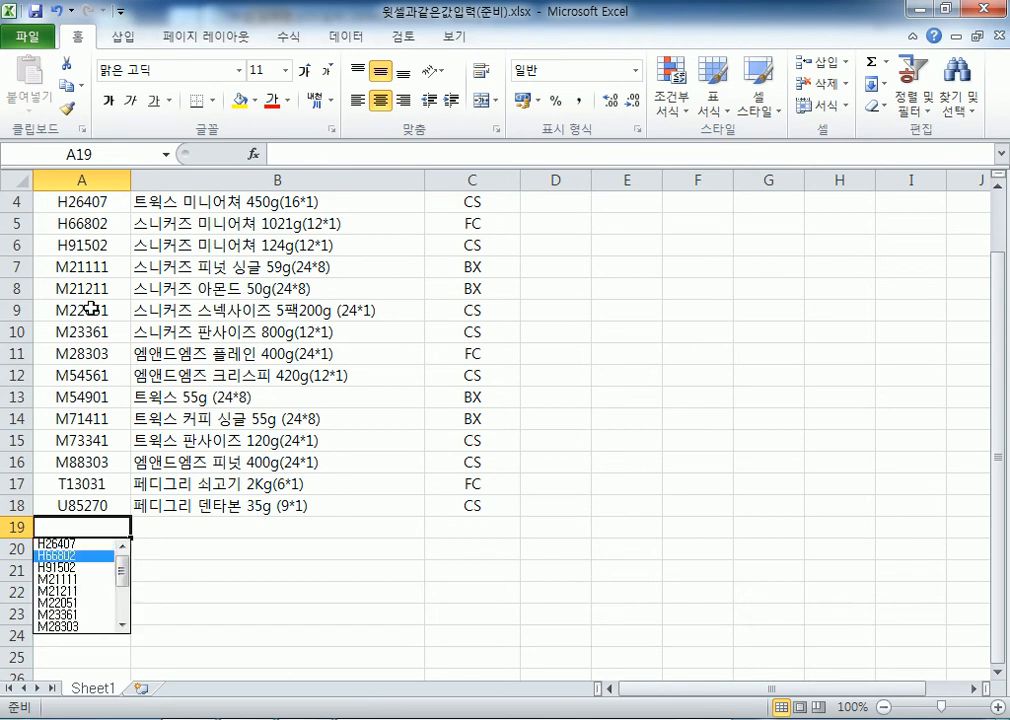
pyautogui.press('Down')
pyautogui.press('Down')
pyautogui.press('Down')
pyautogui.press('Down')
pyautogui.press('Down')
pyautogui.press('Down')
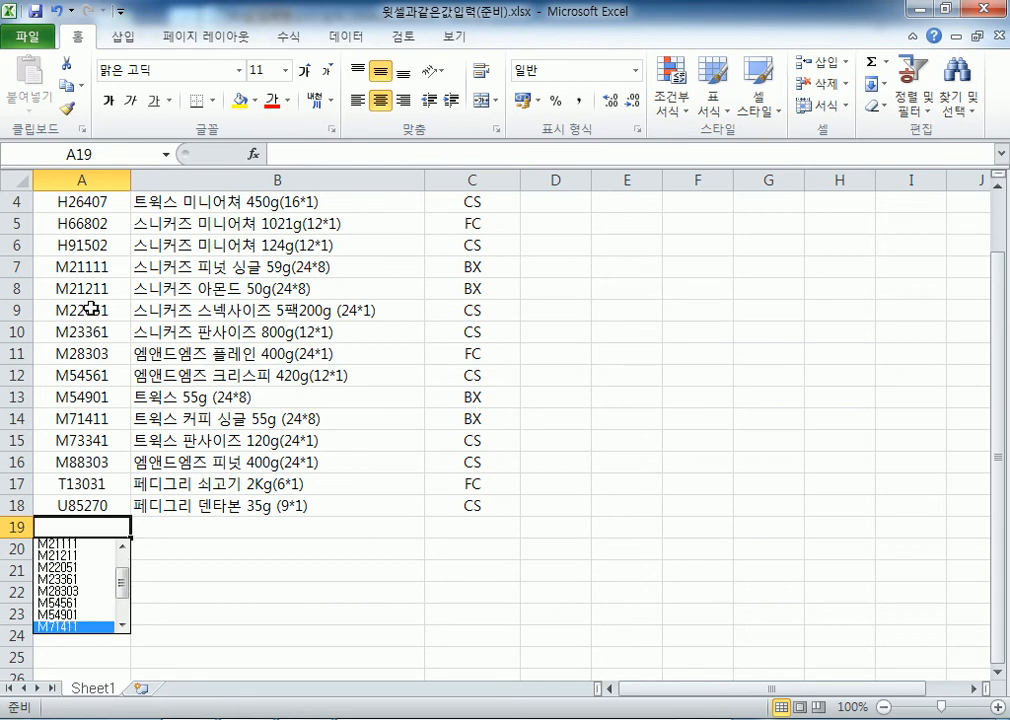
pyautogui.press('Up')
pyautogui.press('Escape')
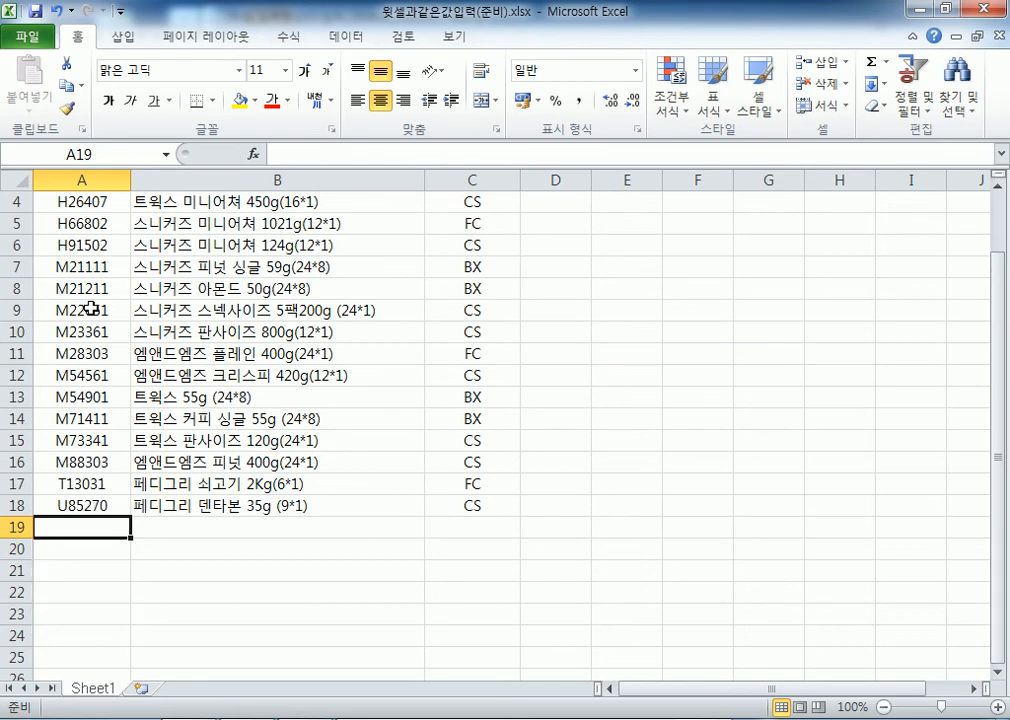
pyautogui.scroll(-1, 219, 75)
pyautogui.scroll(-4, 231, 196)
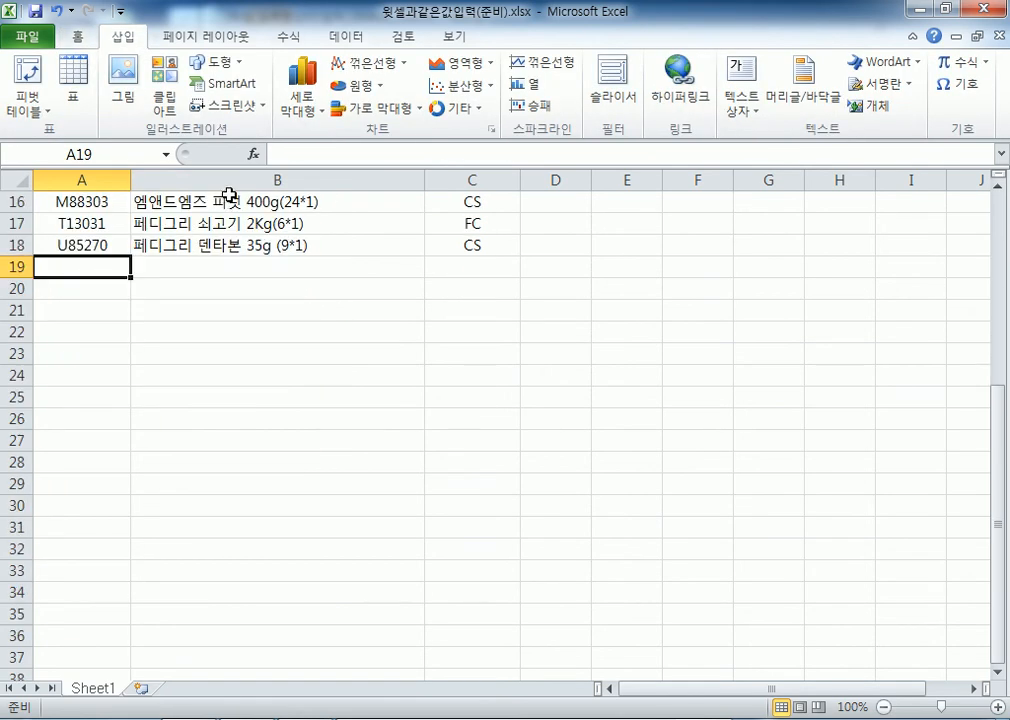
pyautogui.hotkey('alt', 'Down')
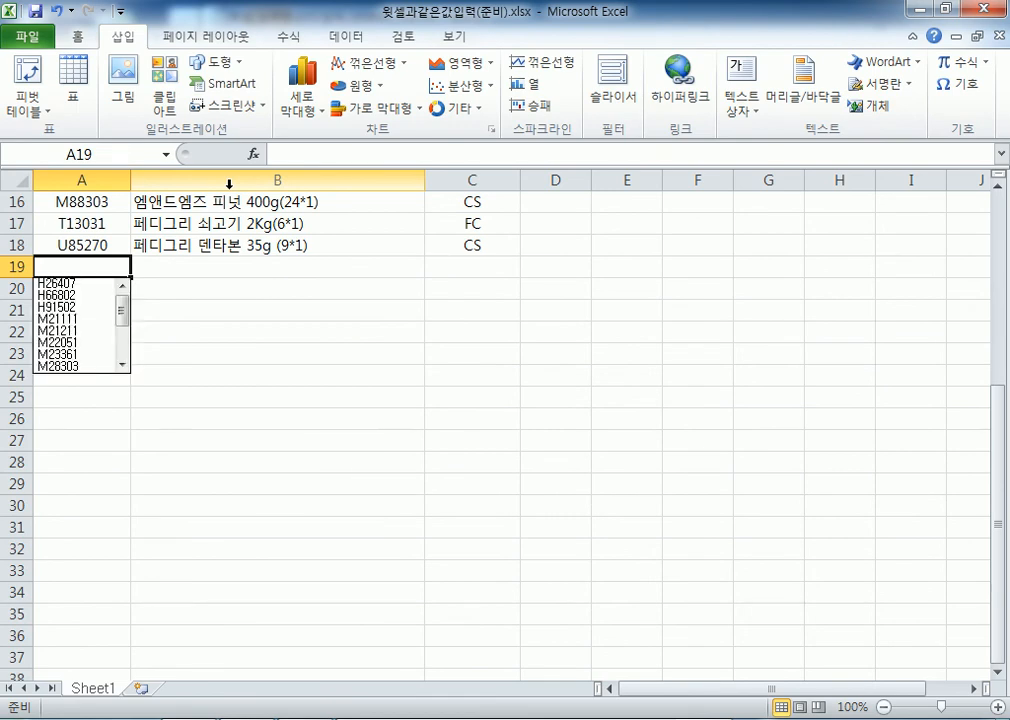
pyautogui.press('Down')
pyautogui.press('Down')
pyautogui.press('Down')
pyautogui.press('Down')
pyautogui.press('Down')
pyautogui.press('Down')
pyautogui.press('Down')
pyautogui.press('Down')
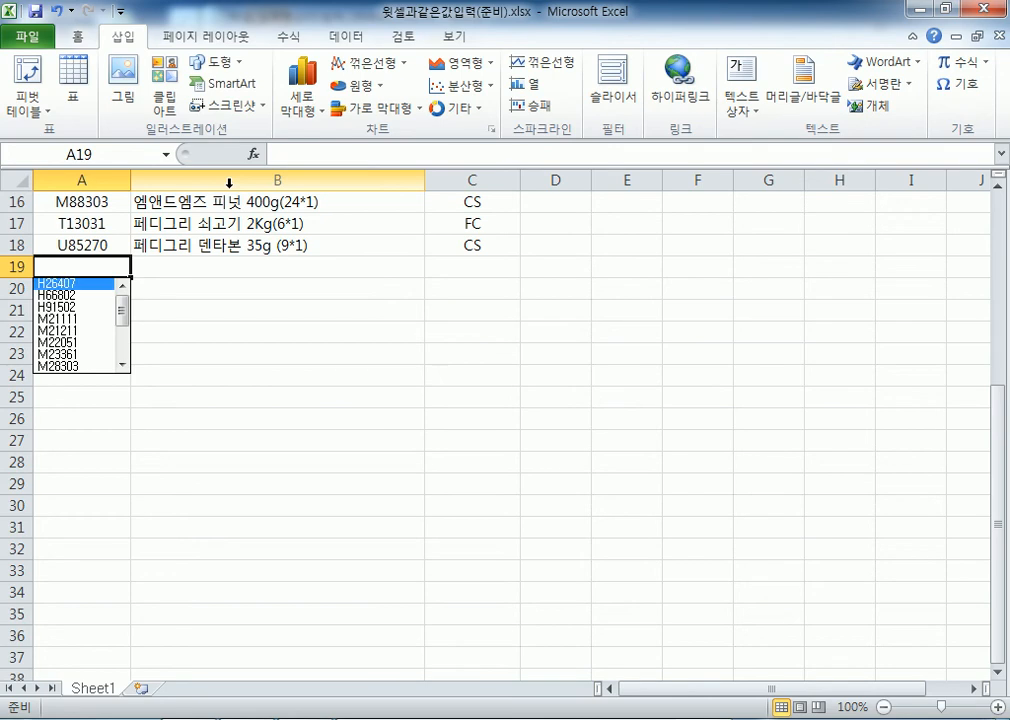
pyautogui.press('Down')
pyautogui.press('Down')
pyautogui.press('Down')
pyautogui.press('Down')
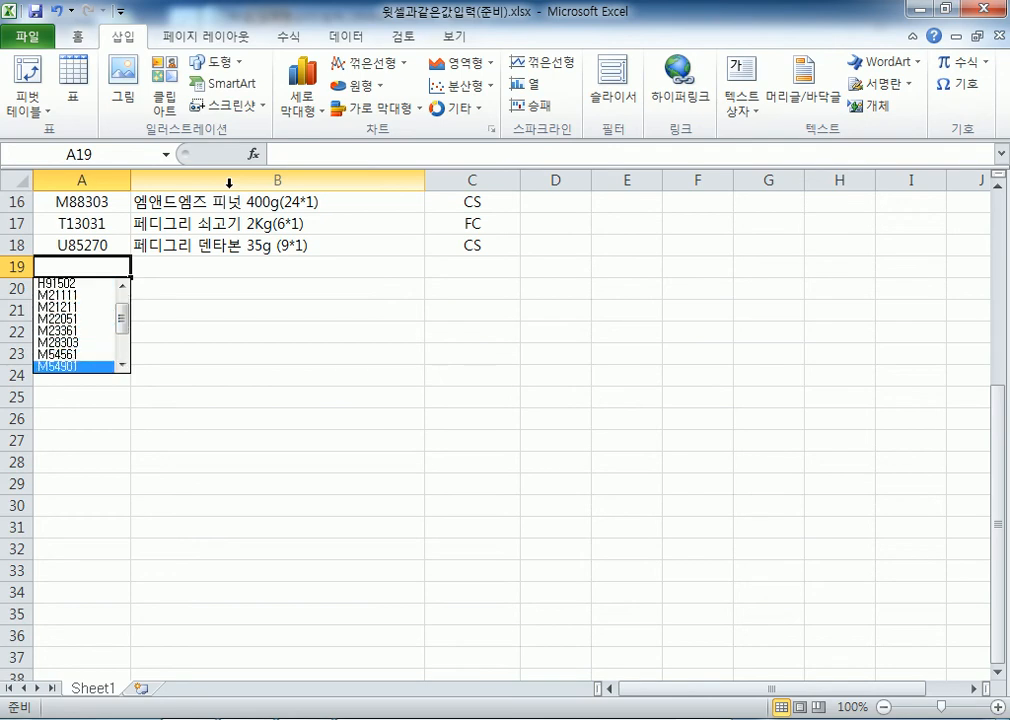
pyautogui.press('Up')
pyautogui.press('Up')
pyautogui.press('Up')
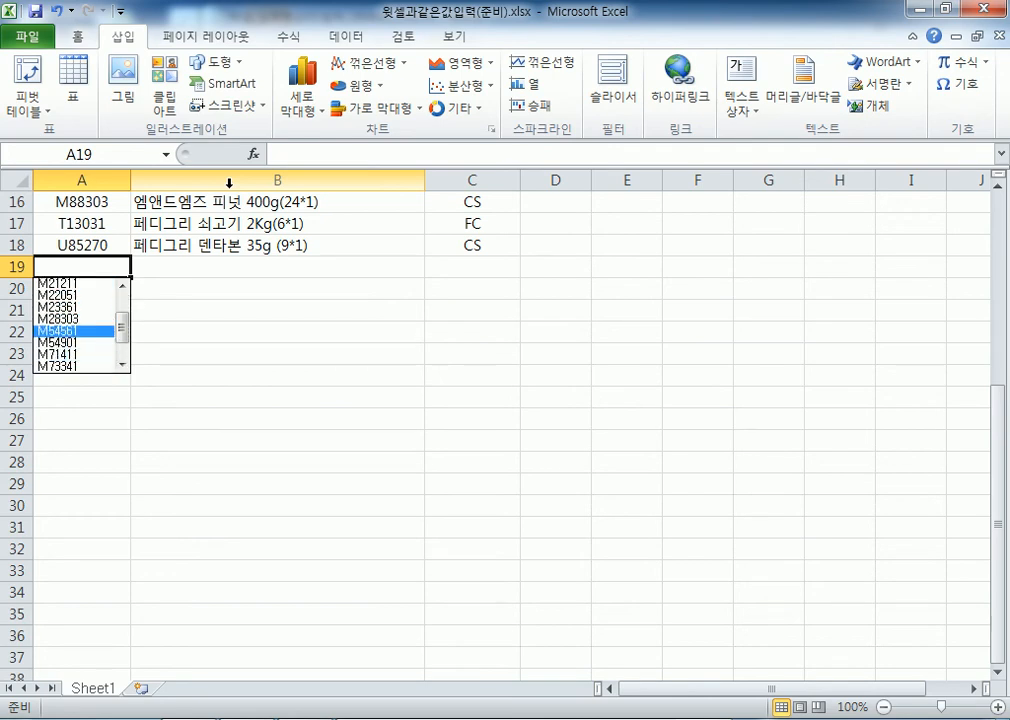
pyautogui.press('Up')
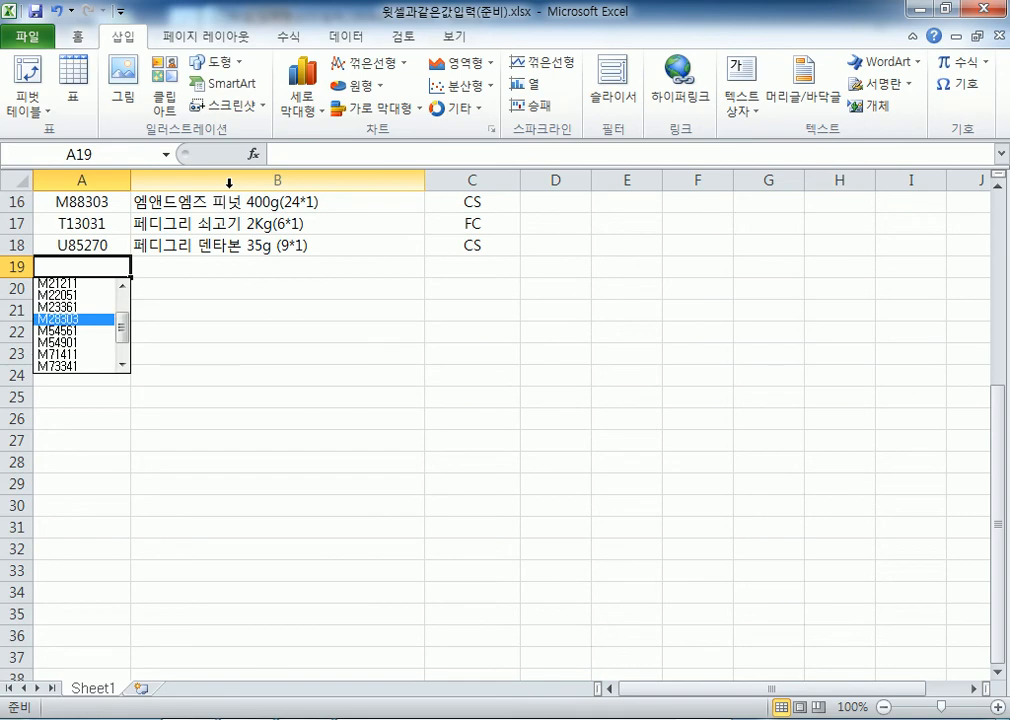
pyautogui.press('Return')
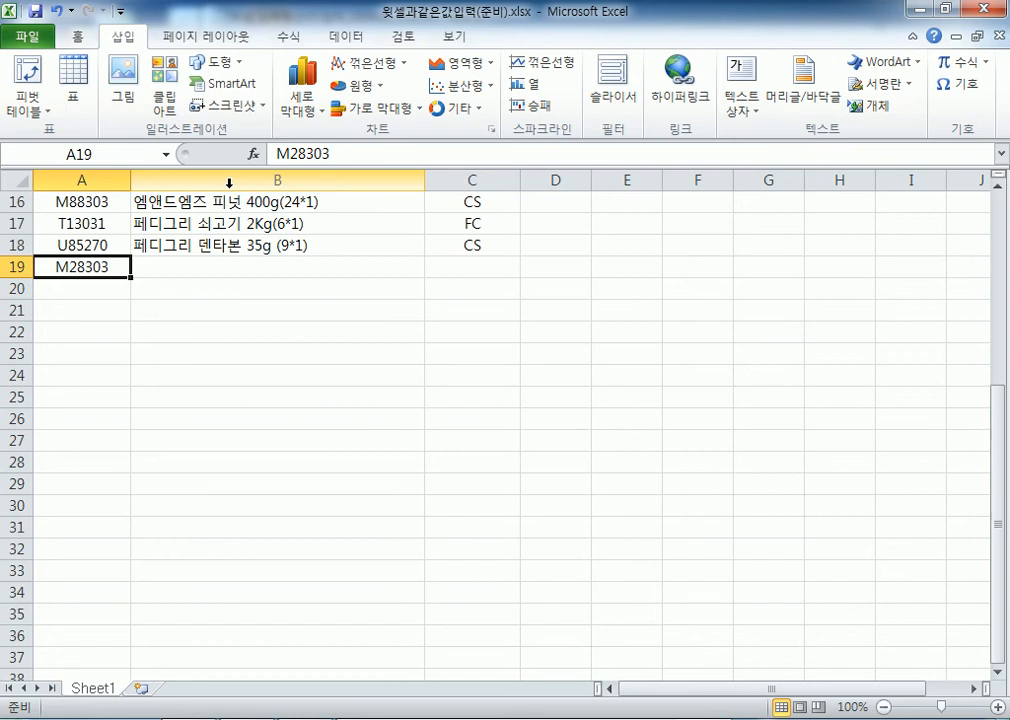
pyautogui.press('Tab')
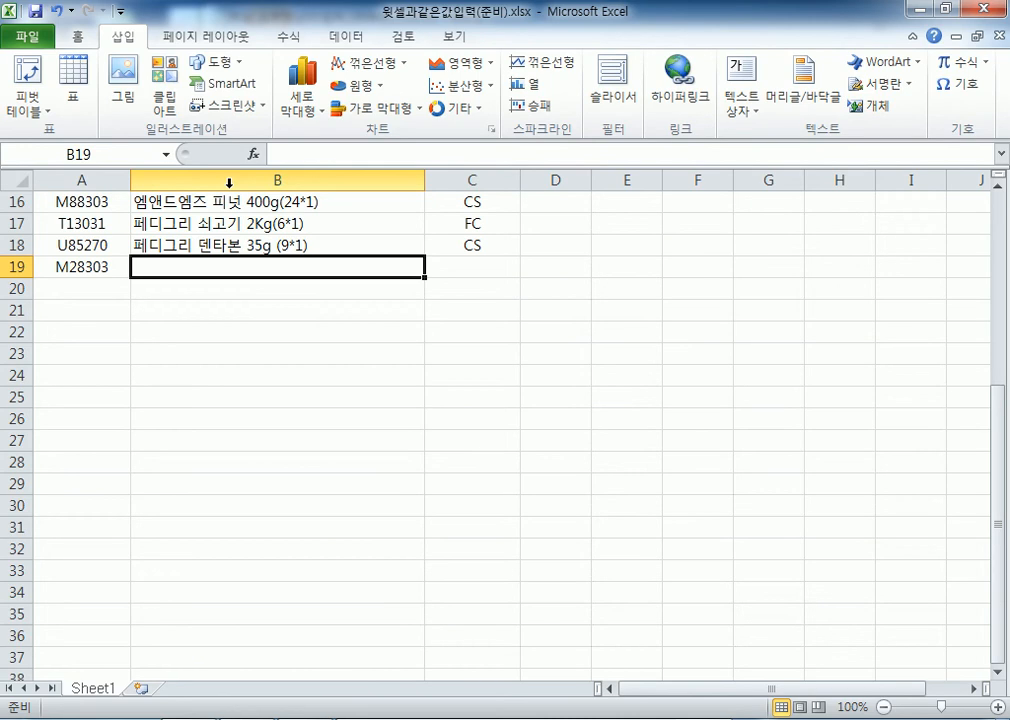
pyautogui.scroll(2, 331, 250)
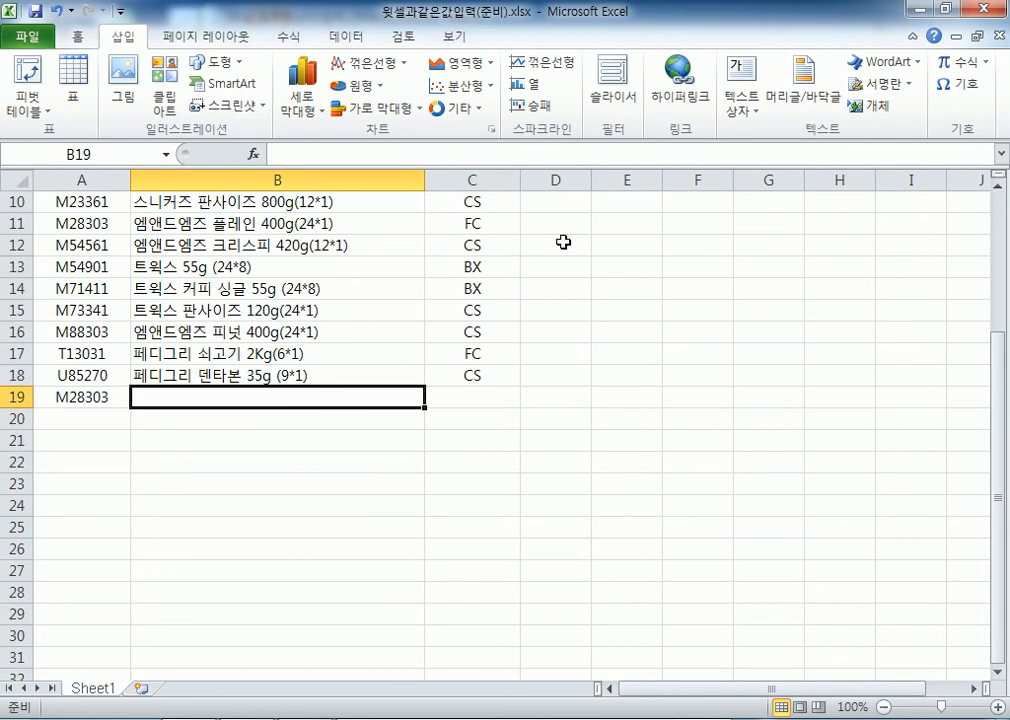
pyautogui.hotkey('alt', 'Down')
pyautogui.press('Down')
pyautogui.press('Down')
pyautogui.press('Down')
pyautogui.press('Down')
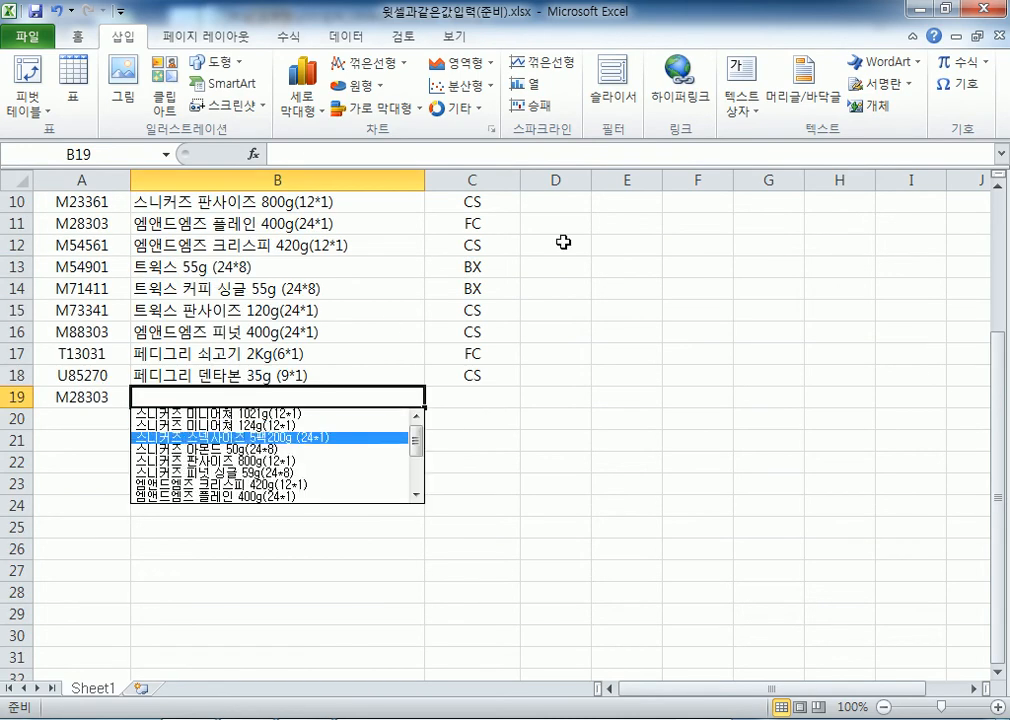
pyautogui.press('Down')
pyautogui.press('Down')
pyautogui.press('Down')
pyautogui.press('Down')
pyautogui.press('Up')
pyautogui.press('Up')
pyautogui.press('Up')
pyautogui.press('Up')
pyautogui.press('Up')
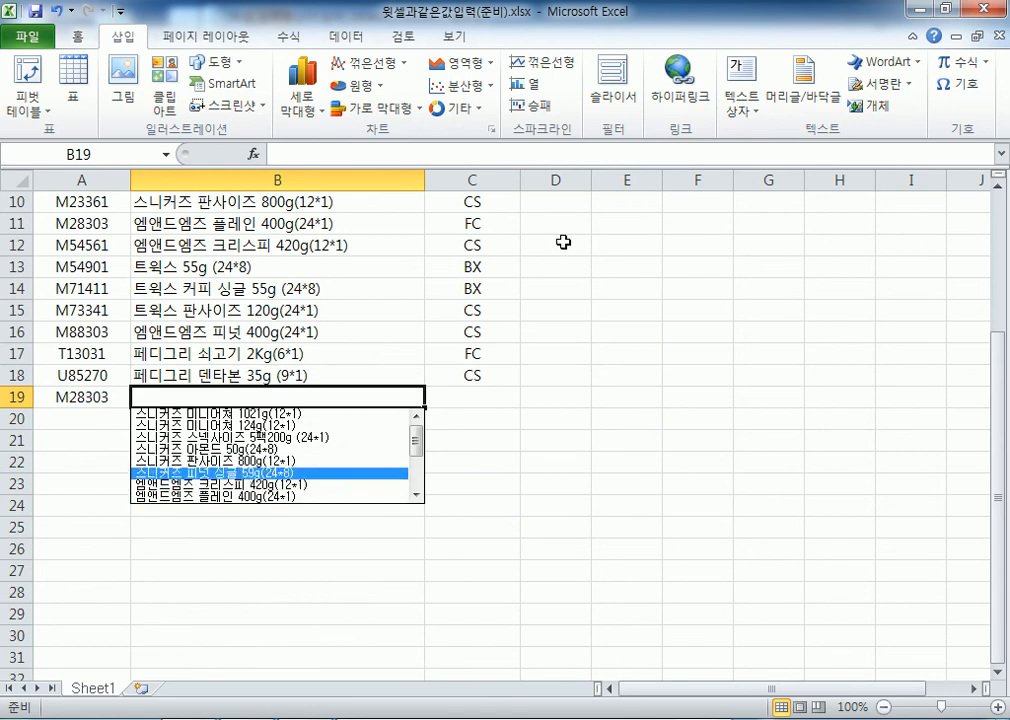
pyautogui.press('Return')
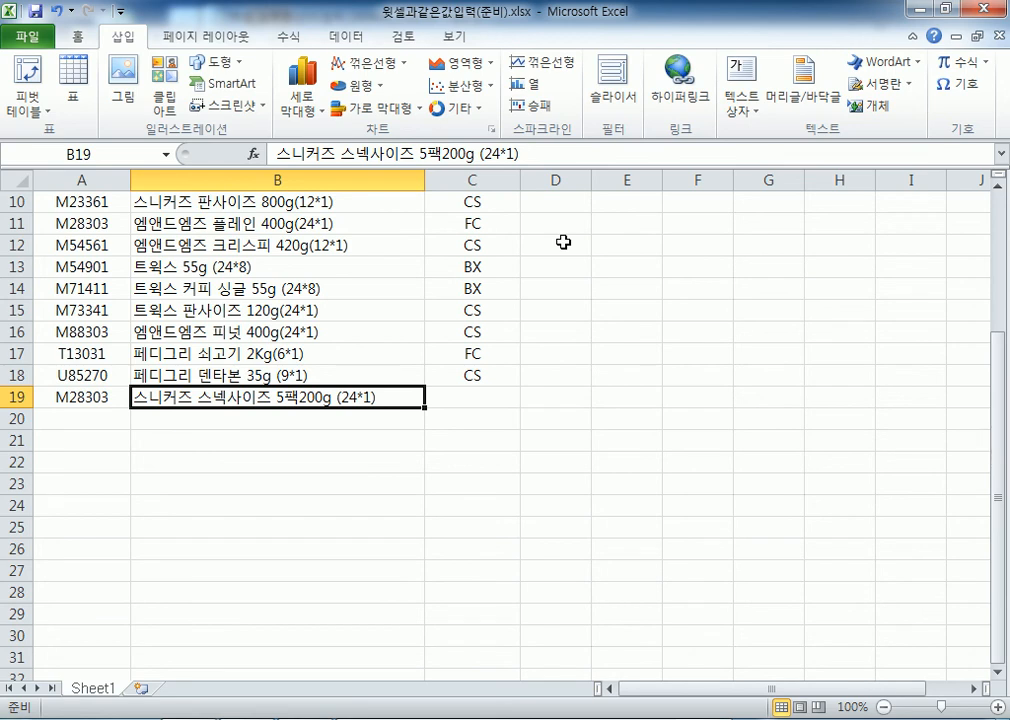
pyautogui.scroll(3, 400, 320)
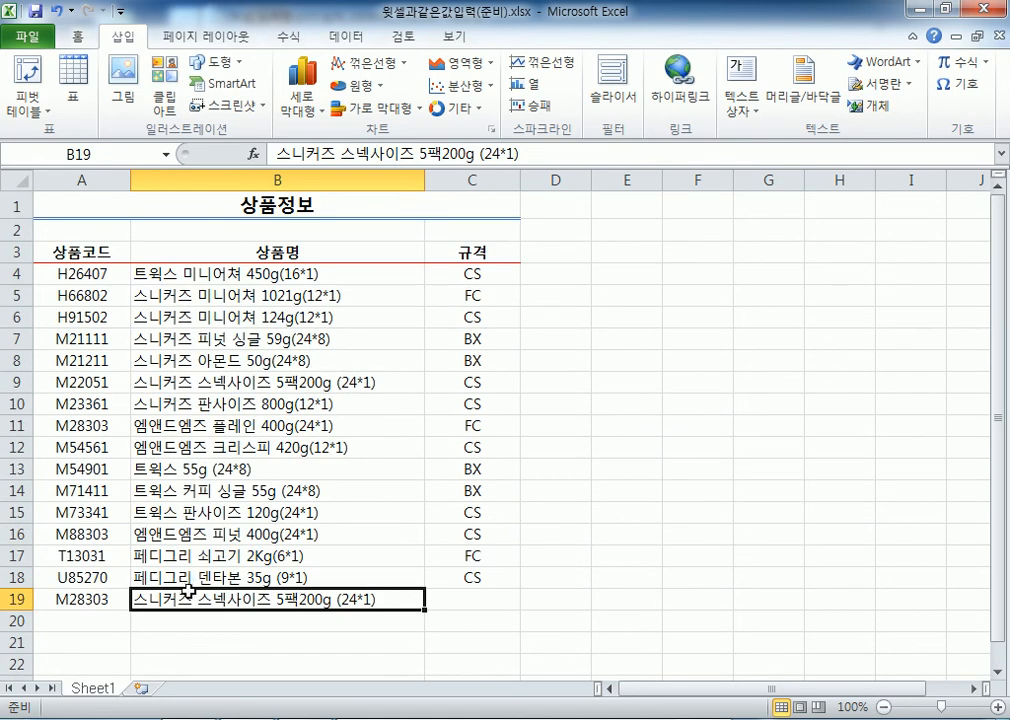
pyautogui.scroll(-2, 149, 468)
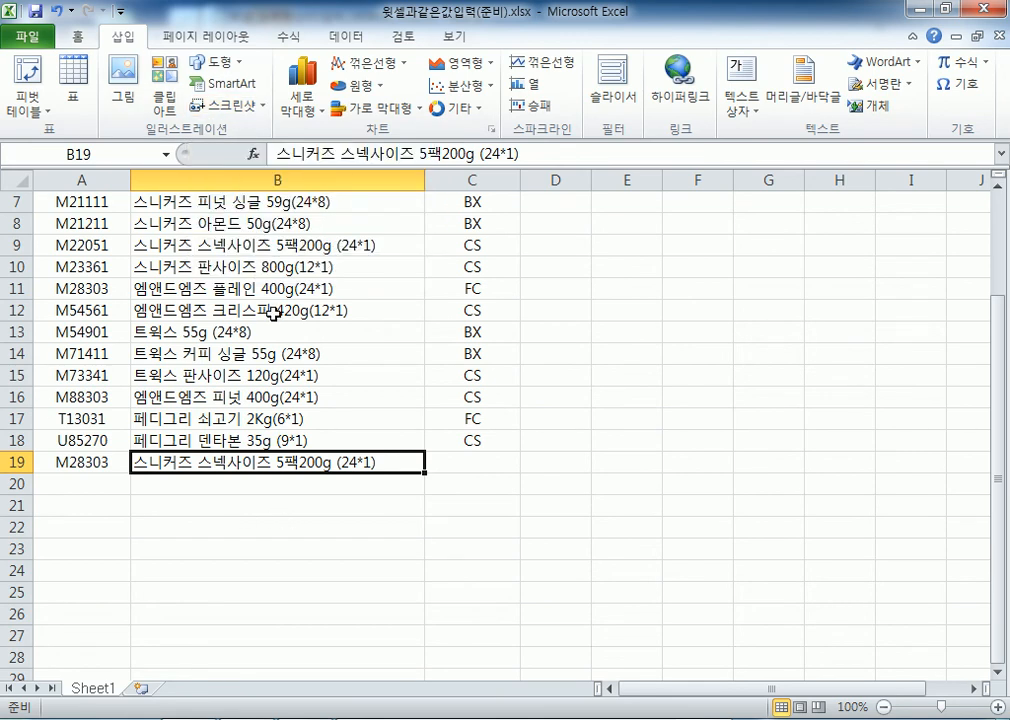
pyautogui.press('Delete')
pyautogui.hotkey('alt', 'Down')
pyautogui.press('Down')
pyautogui.press('Down')
pyautogui.press('Down')
pyautogui.press('Down')
pyautogui.press('Down')
pyautogui.press('Down')
pyautogui.press('Down')
pyautogui.press('Down')
pyautogui.press('Down')
pyautogui.press('Down')
pyautogui.press('Down')
pyautogui.press('Down')
pyautogui.press('Down')
pyautogui.press('Down')
pyautogui.press('Down')
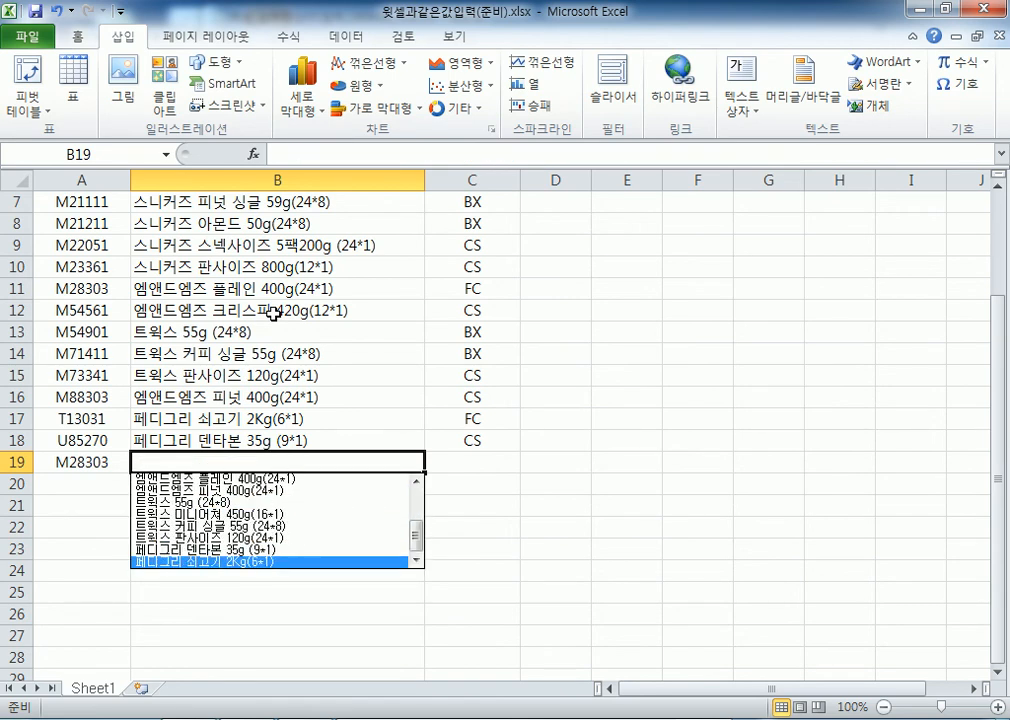
pyautogui.press('Up')
pyautogui.press('Up')
pyautogui.press('Up')
pyautogui.press('Up')
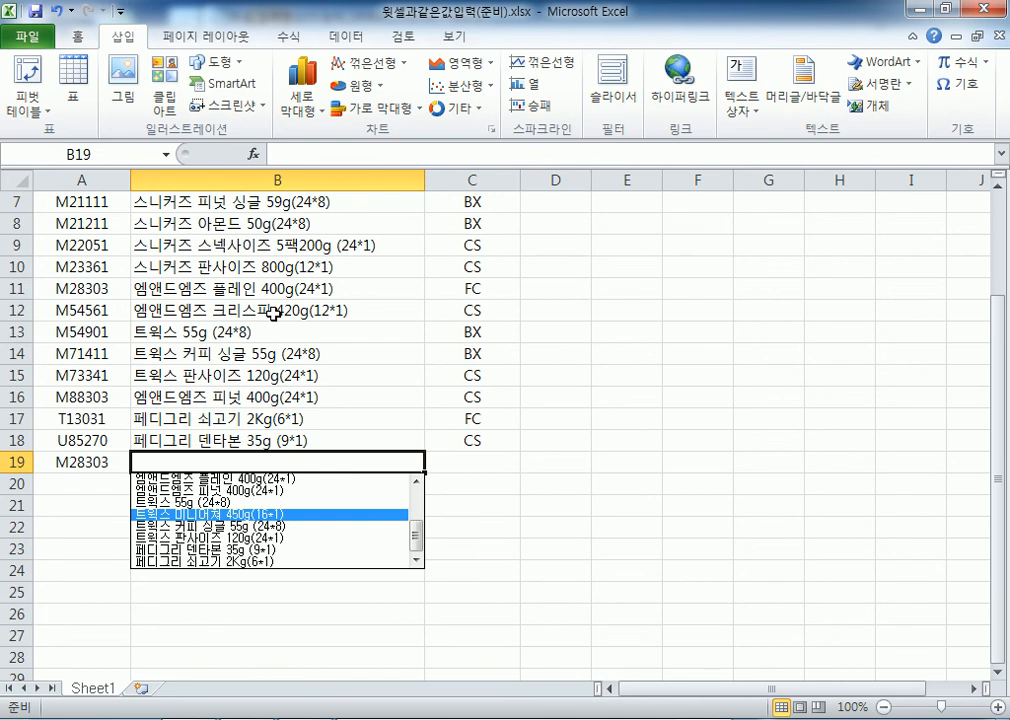
pyautogui.press('Down')
pyautogui.press('Down')
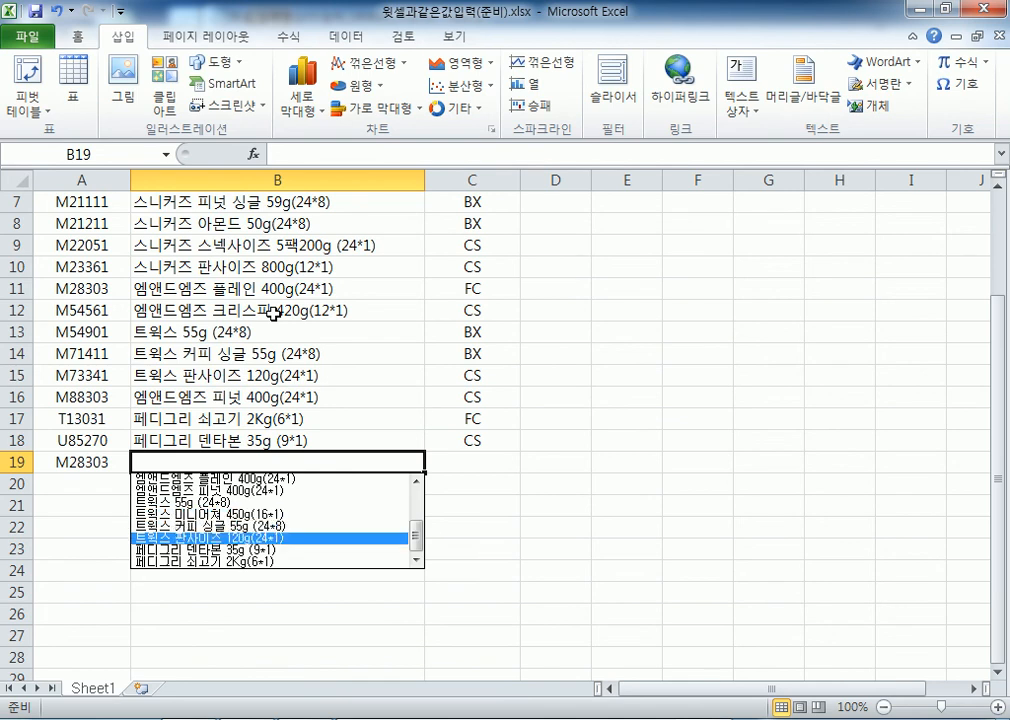
pyautogui.press('Return')
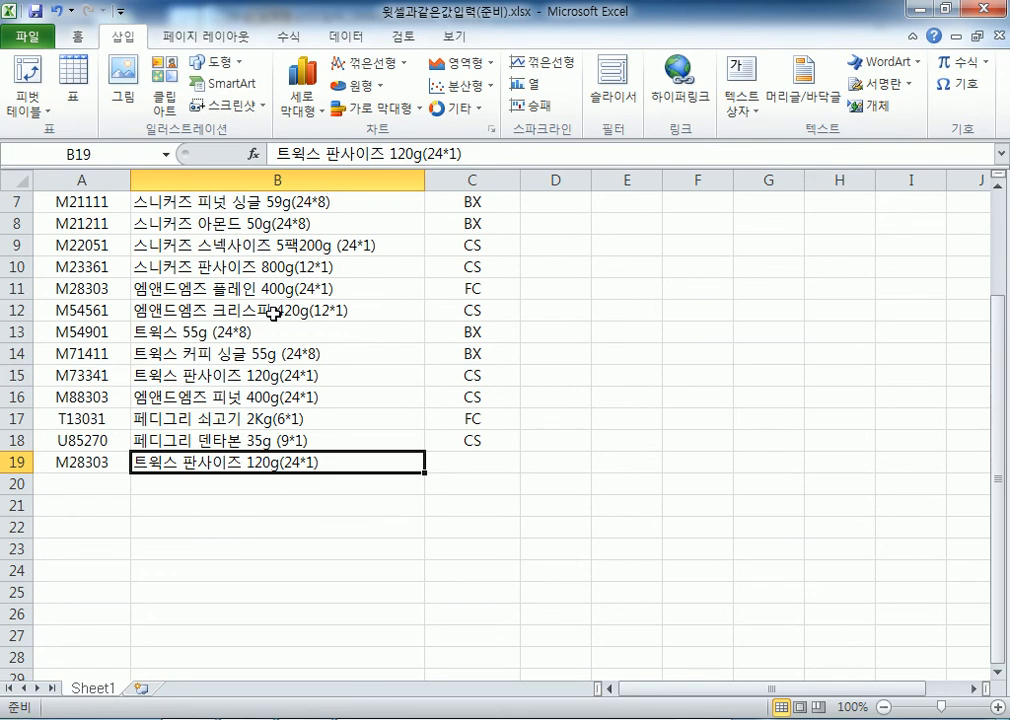
pyautogui.hotkey('ctrl', '`')
pyautogui.hotkey('ctrl', '`')
pyautogui.hotkey('ctrl', "'")
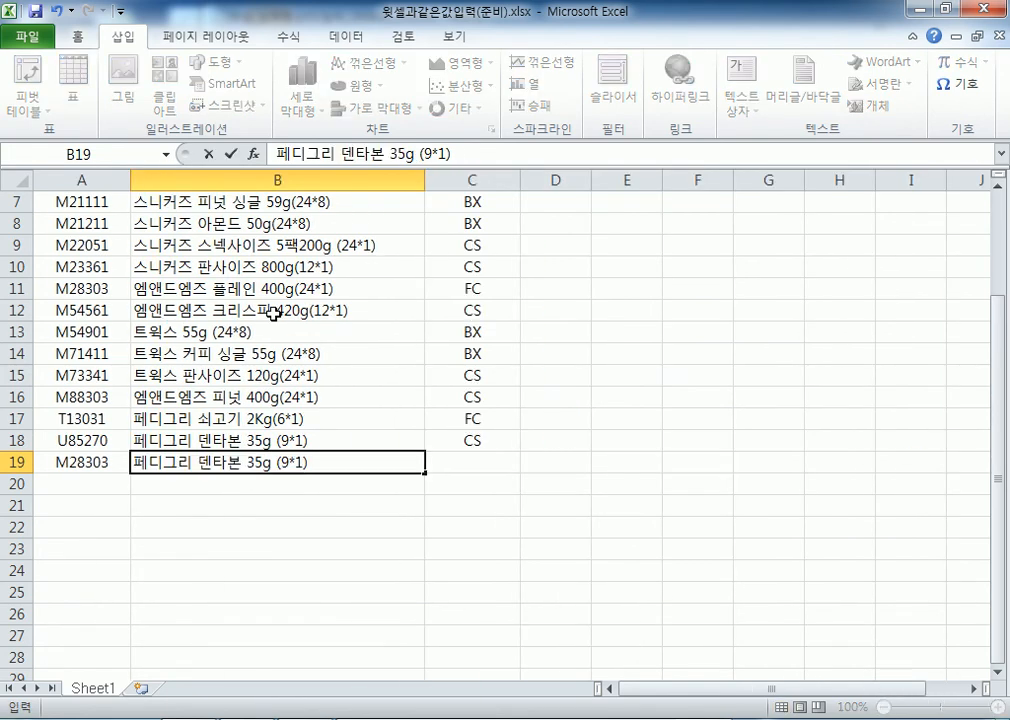
pyautogui.press('Escape')
pyautogui.hotkey('ctrl', "'")
pyautogui.press('Escape')
pyautogui.press('Up')
pyautogui.press('Down')
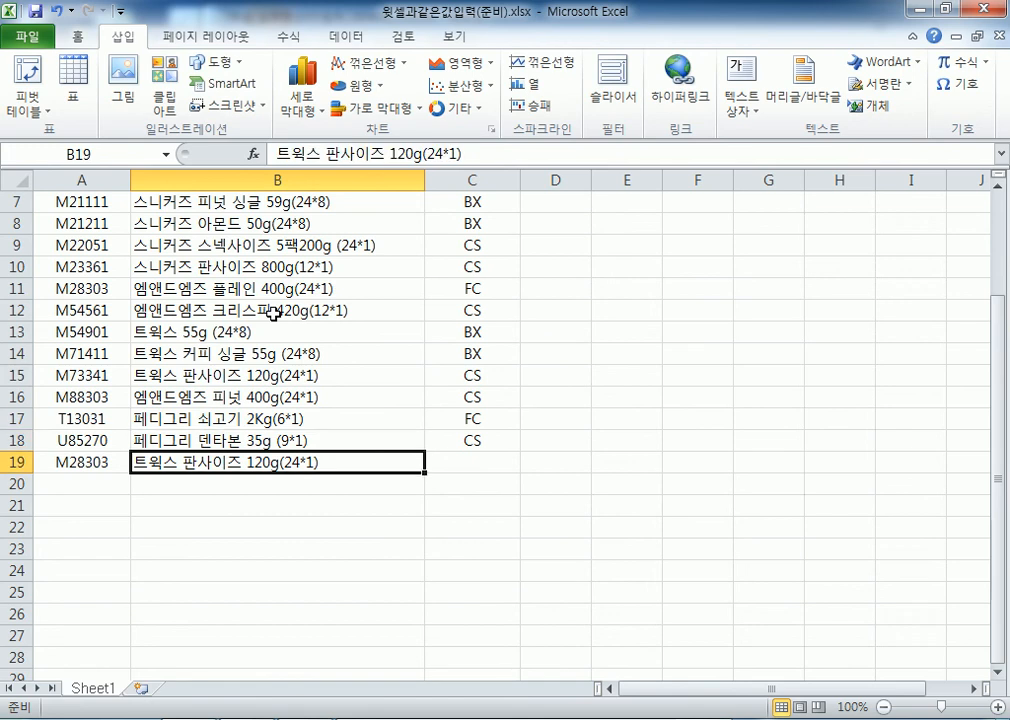
pyautogui.press('Delete')
pyautogui.press('Left')
pyautogui.press('Delete')
pyautogui.press('Up')
pyautogui.press('Right')
pyautogui.press('Down')
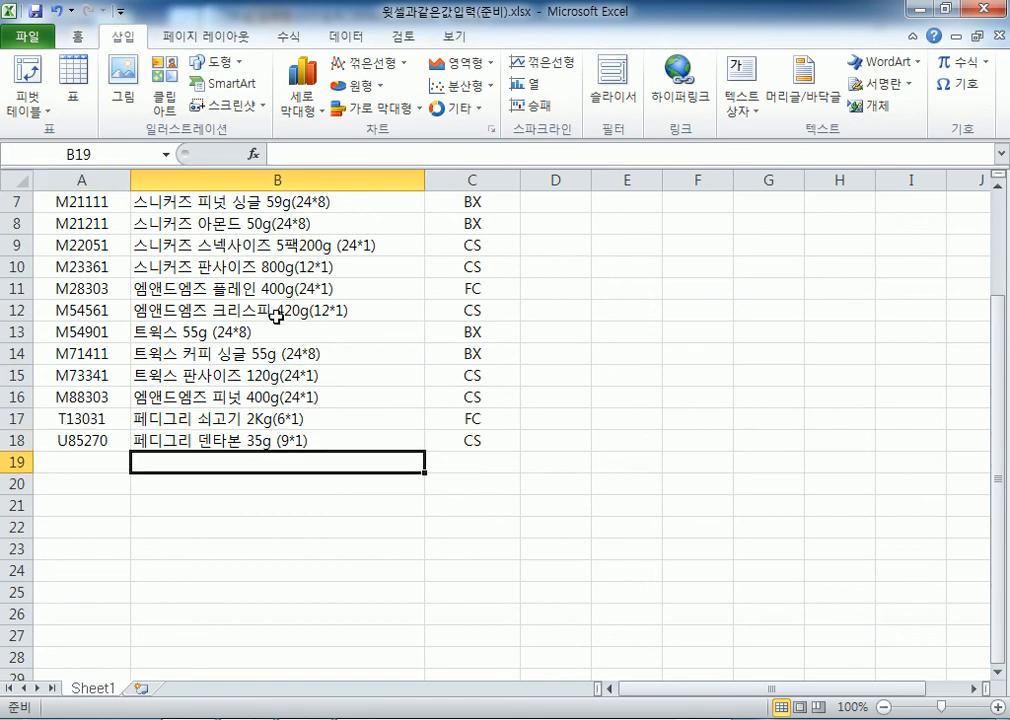
# Copy the product name from B18 into B19 with Ctrl+C and Ctrl+V
pyautogui.scroll(-1, 273, 313)
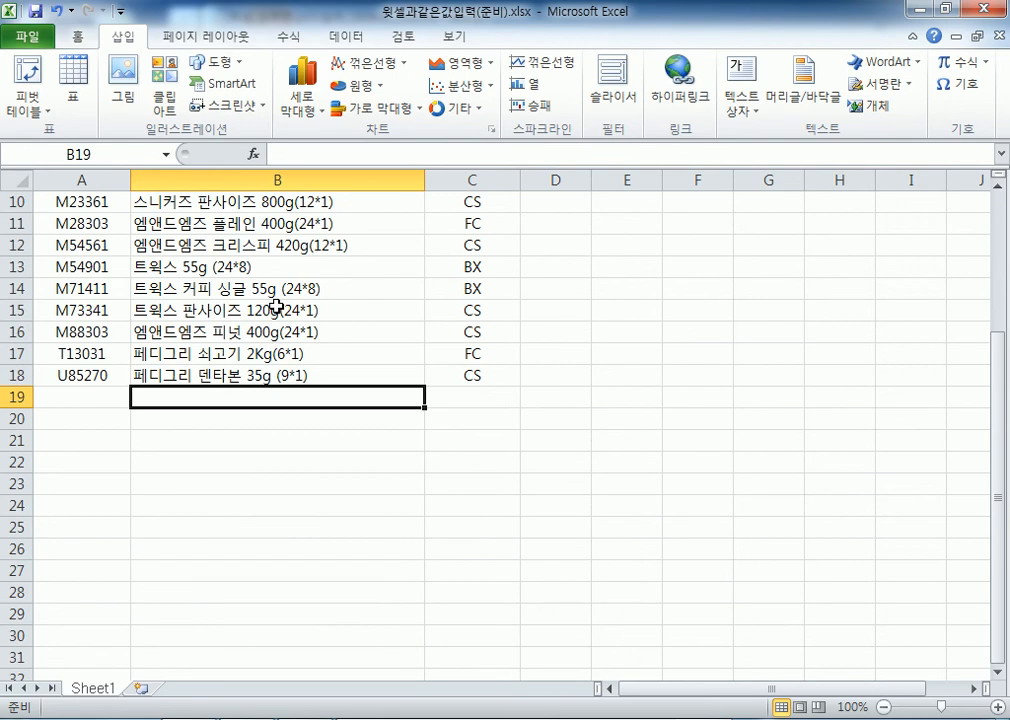
pyautogui.hotkey('ctrl', "'")
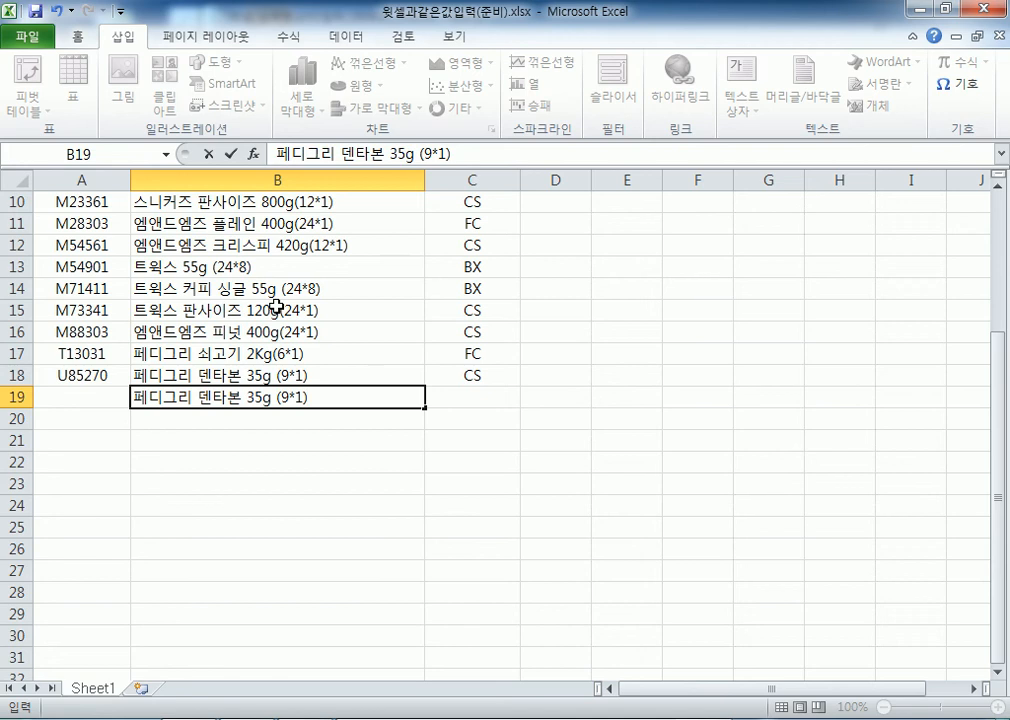
pyautogui.press('Escape')
pyautogui.press('Up')
pyautogui.press('Down')
pyautogui.press('Up')
pyautogui.hotkey('ctrl', 'c')
pyautogui.press('Down')
pyautogui.hotkey('ctrl', 'v')
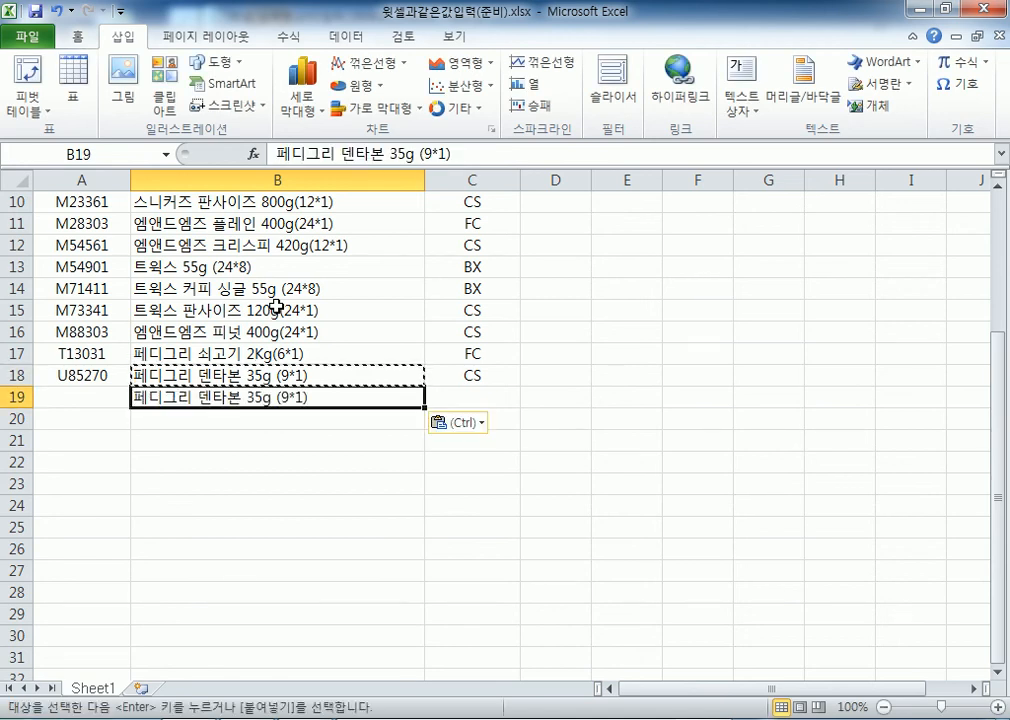
pyautogui.press('Escape')
# Clear B19 and refill it from the cell above with Ctrl+', then move to A19
pyautogui.press('Delete')
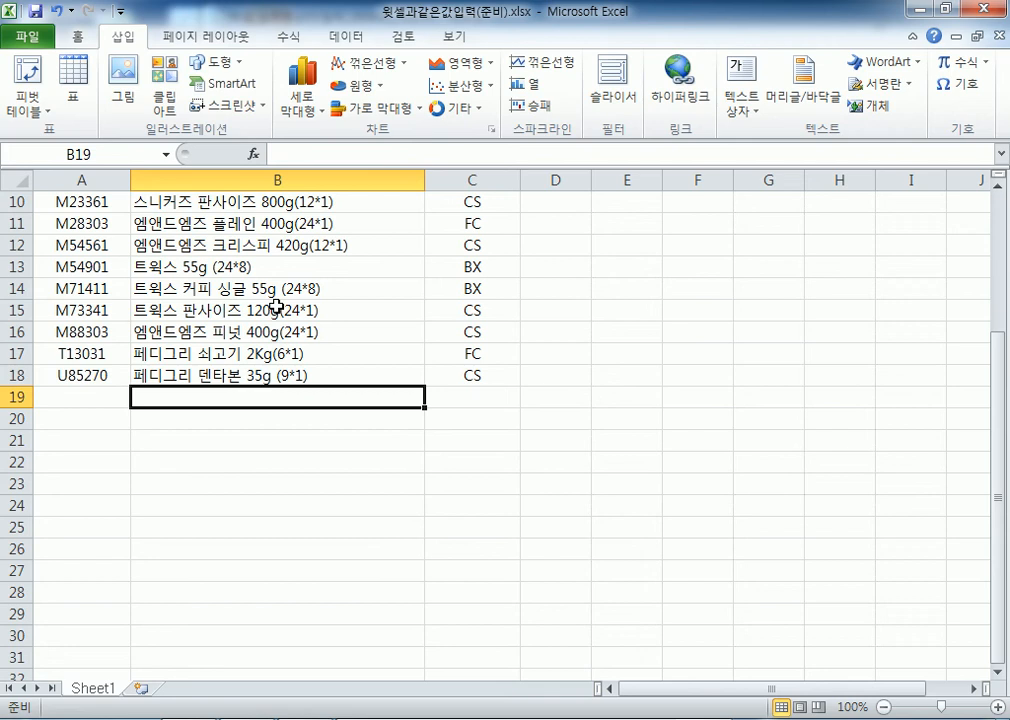
pyautogui.hotkey('ctrl', "'")
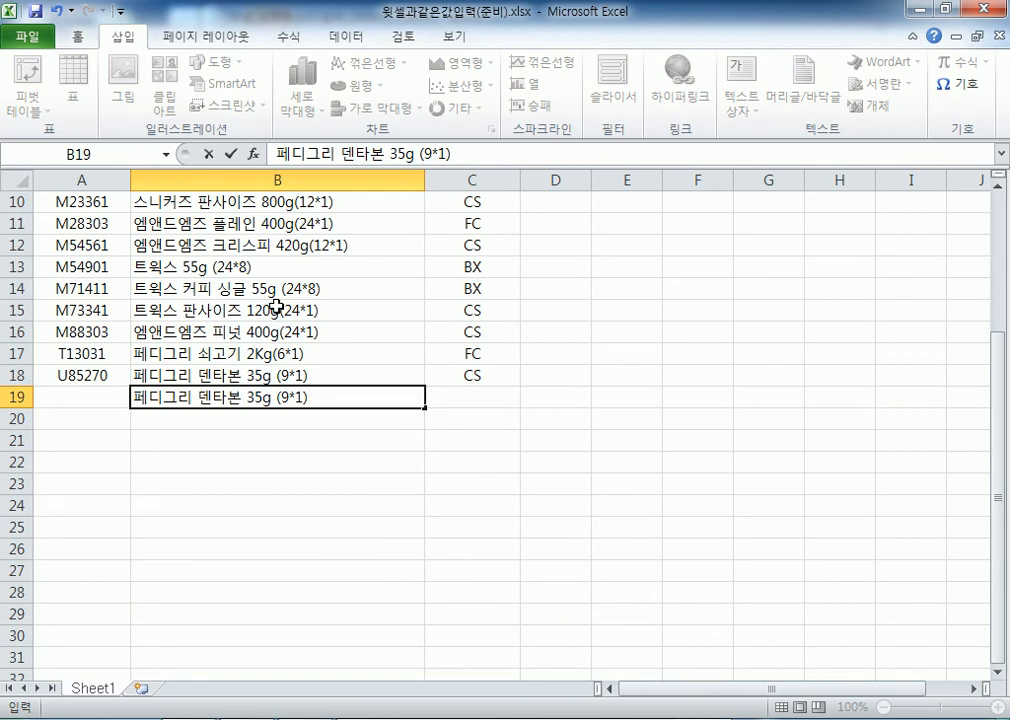
pyautogui.press('Left')
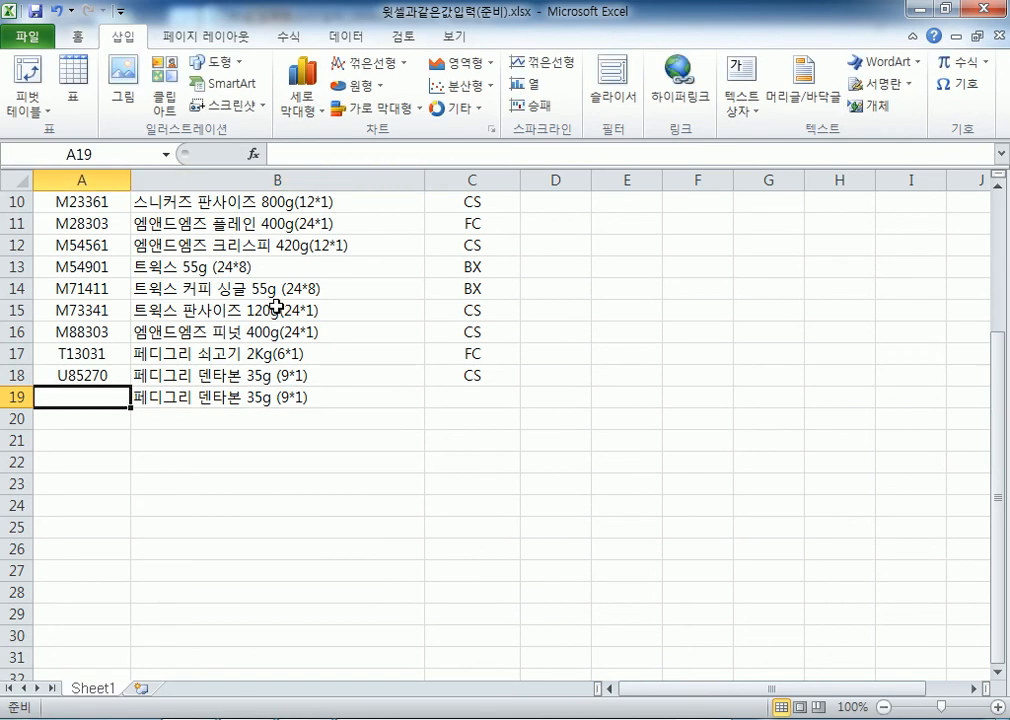
# Pick T13031 from the column A pick list, then replace it with U85270 using Ctrl+'
pyautogui.hotkey('alt', 'Down')
pyautogui.press('Down')
pyautogui.press('Down')
pyautogui.press('pagedown')
pyautogui.press('pagedown')
pyautogui.press('Up')
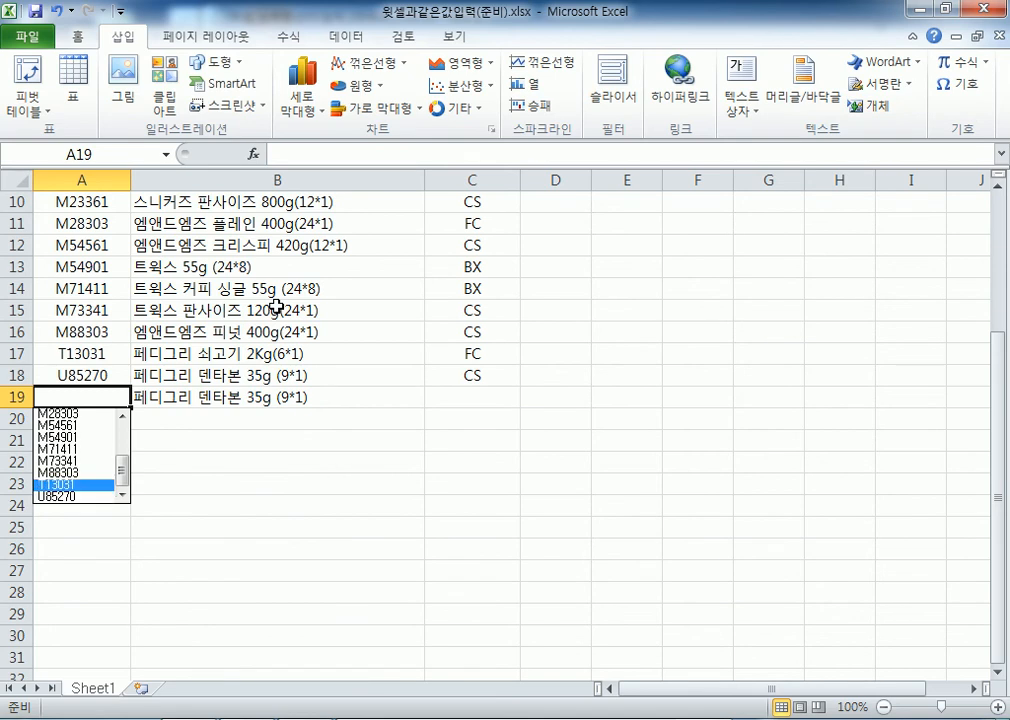
pyautogui.press('Return')
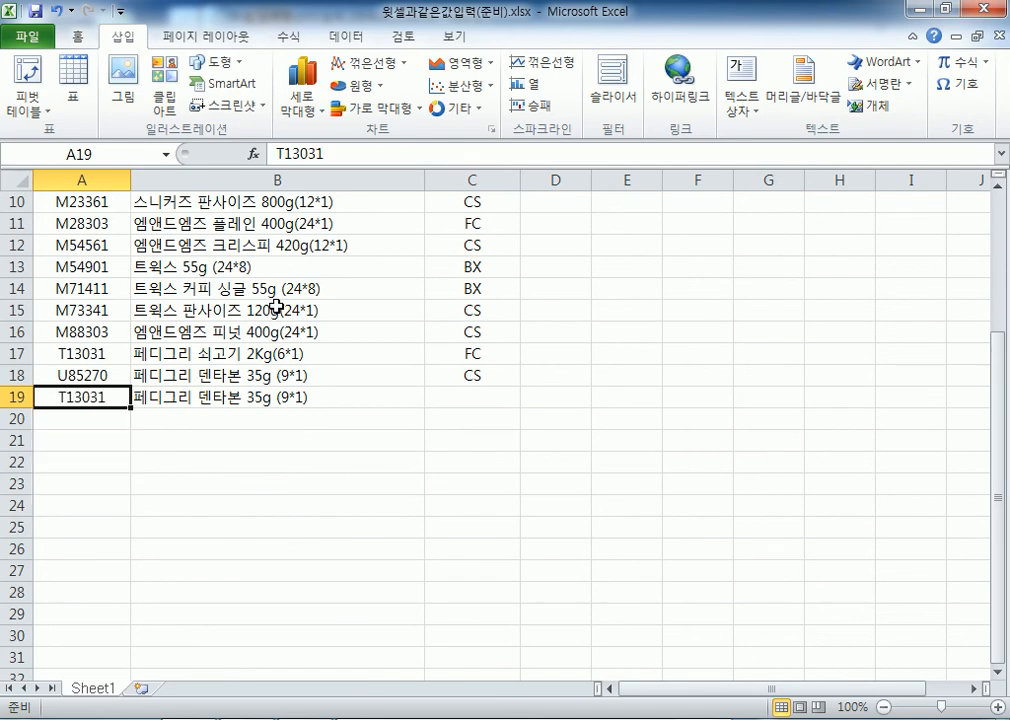
pyautogui.hotkey('ctrl', "'")
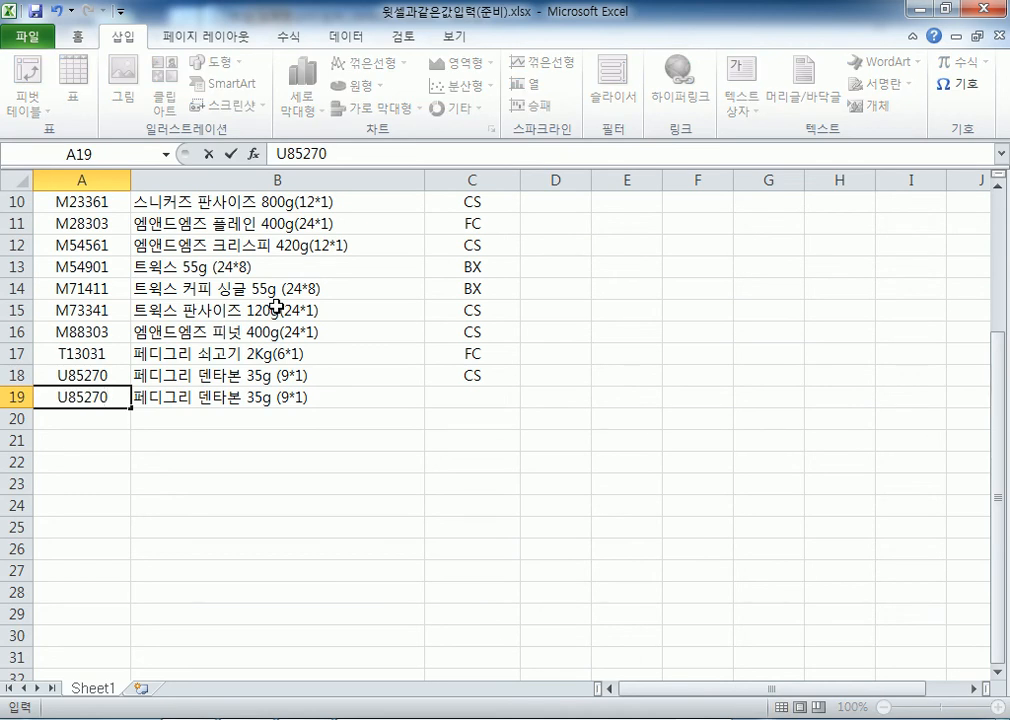
pyautogui.press('Tab')
pyautogui.press('Tab')
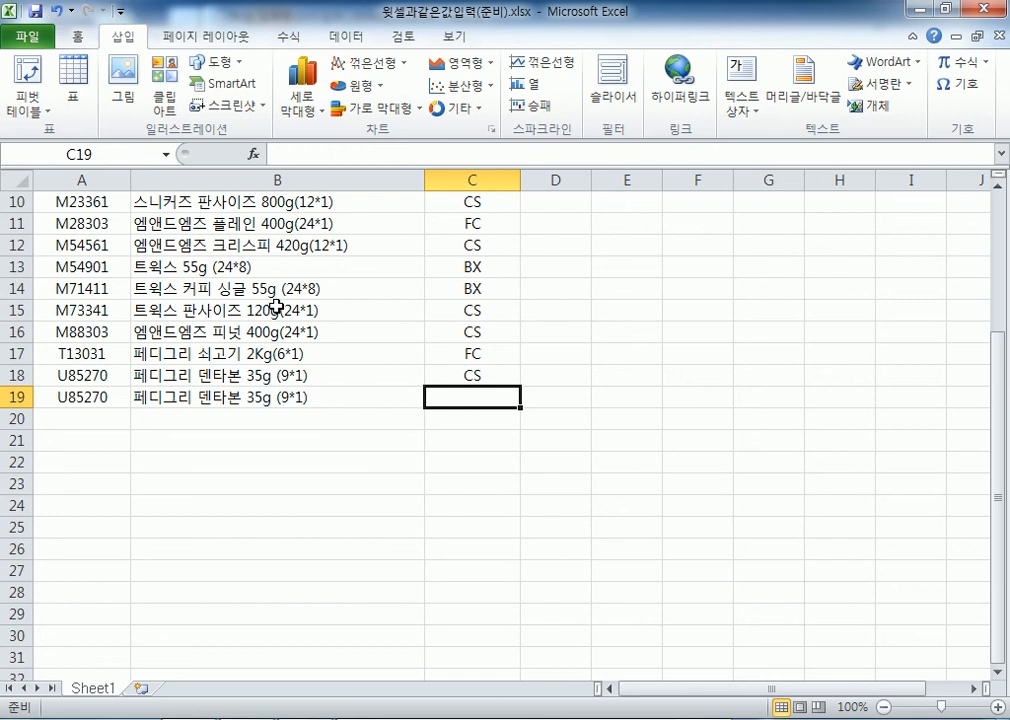
# Open 숨겨진영역제외하고복사(준비).xlsx from the Section01 folder
pyautogui.click(22, 37)
pyautogui.click(43, 128)
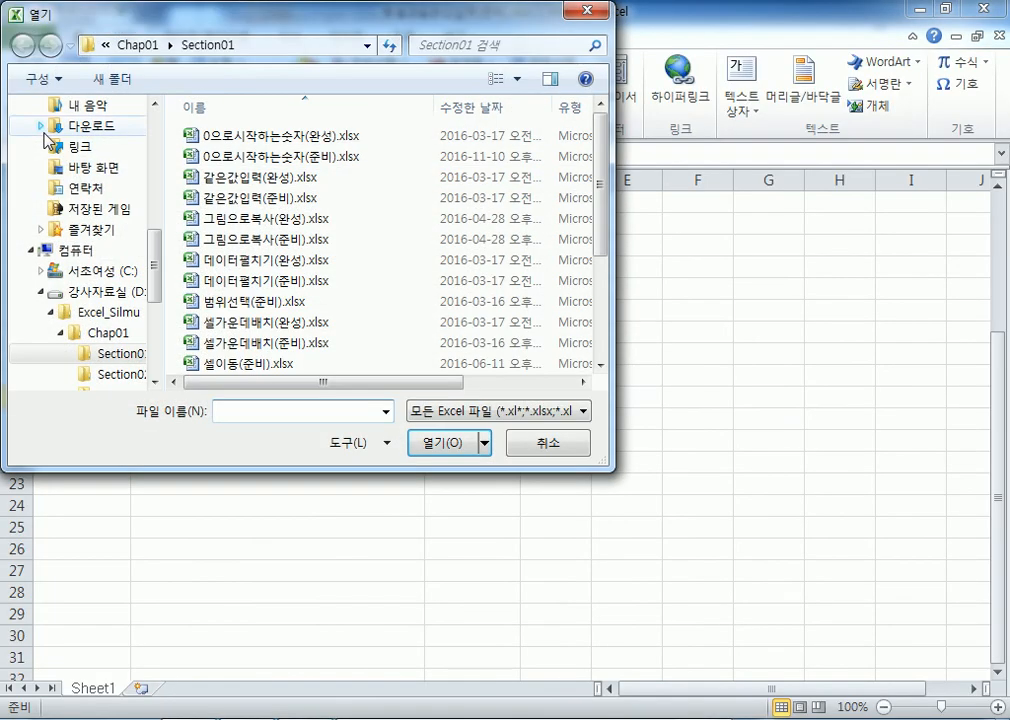
pyautogui.click(198, 322)
pyautogui.scroll(-2, 220, 320)
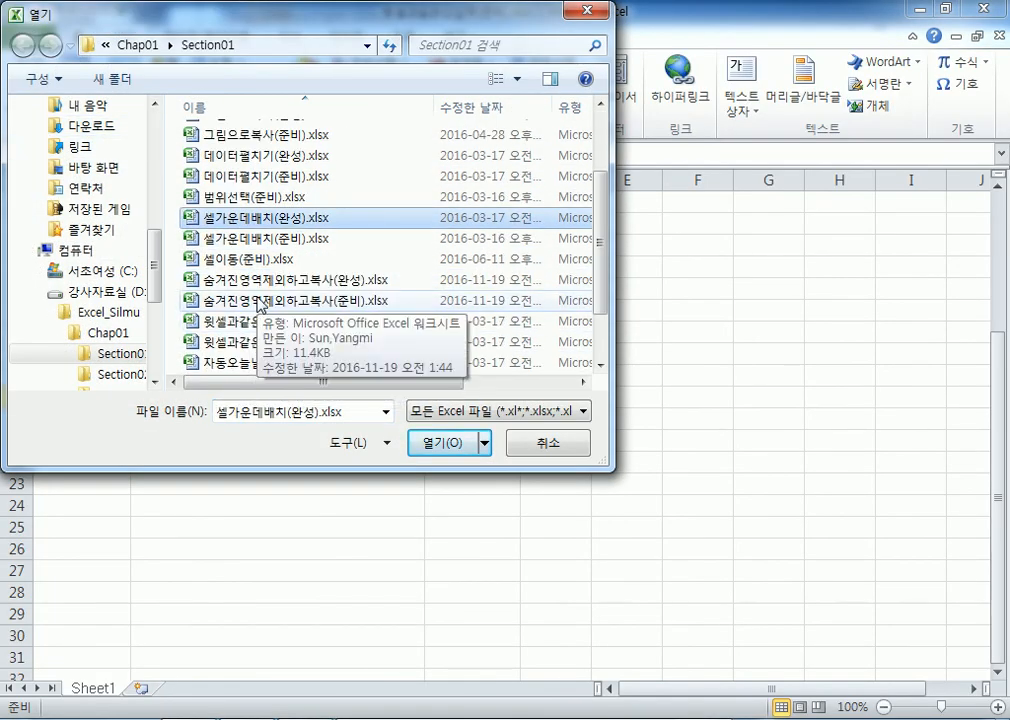
pyautogui.click(262, 301)
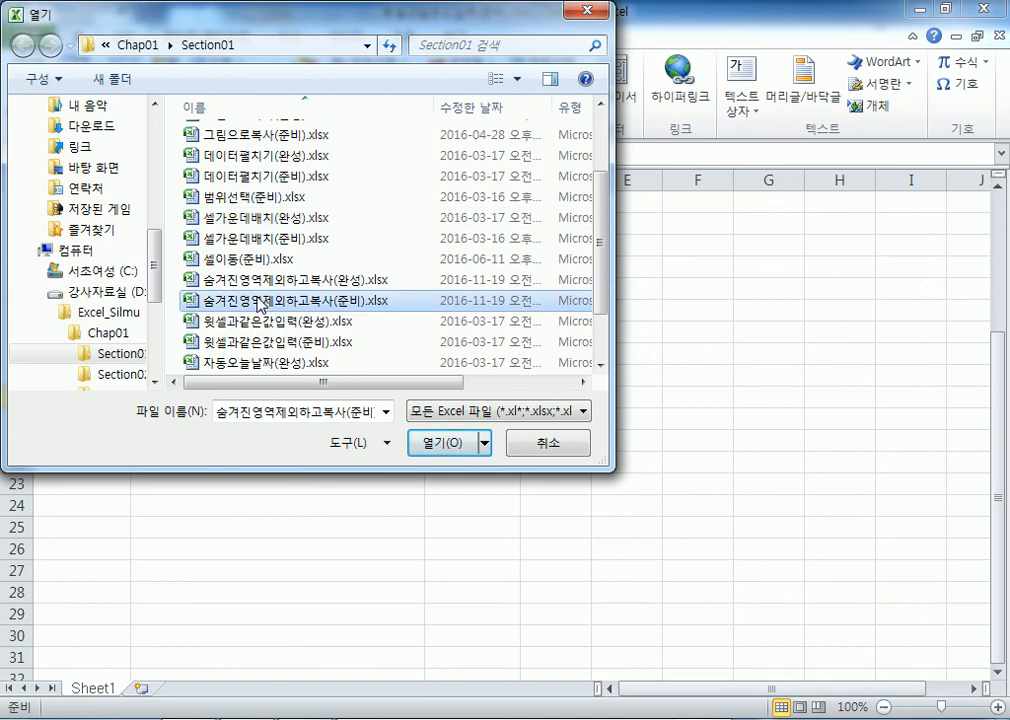
pyautogui.doubleClick(262, 301)
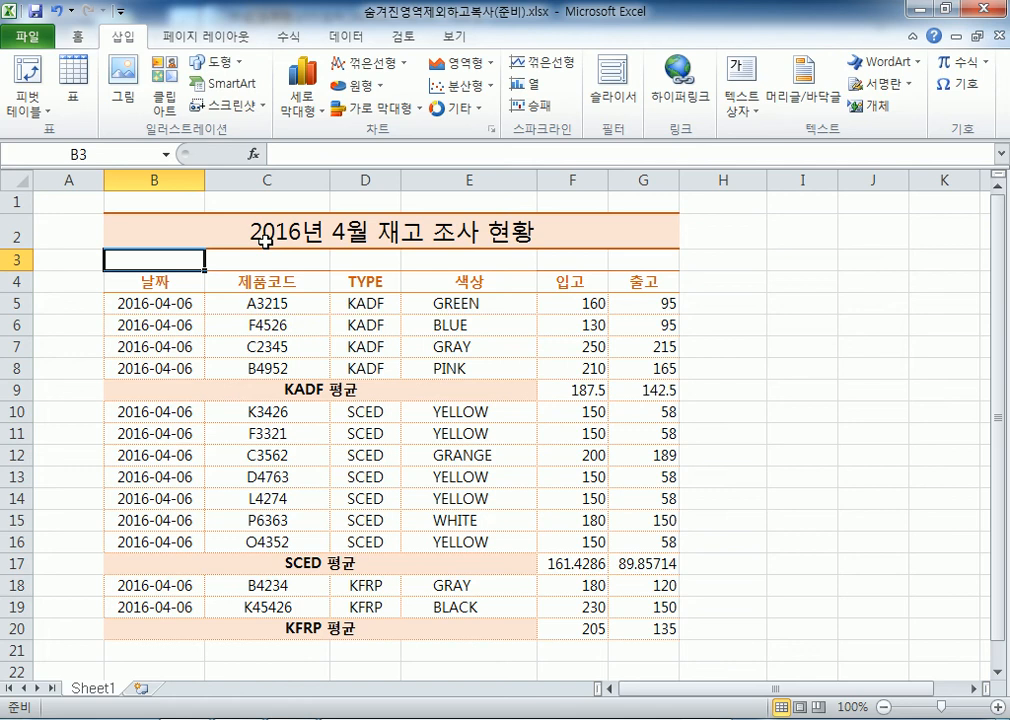
# Select the KADF 평균 row 9 and check its row options without changing anything
pyautogui.click(299, 309)
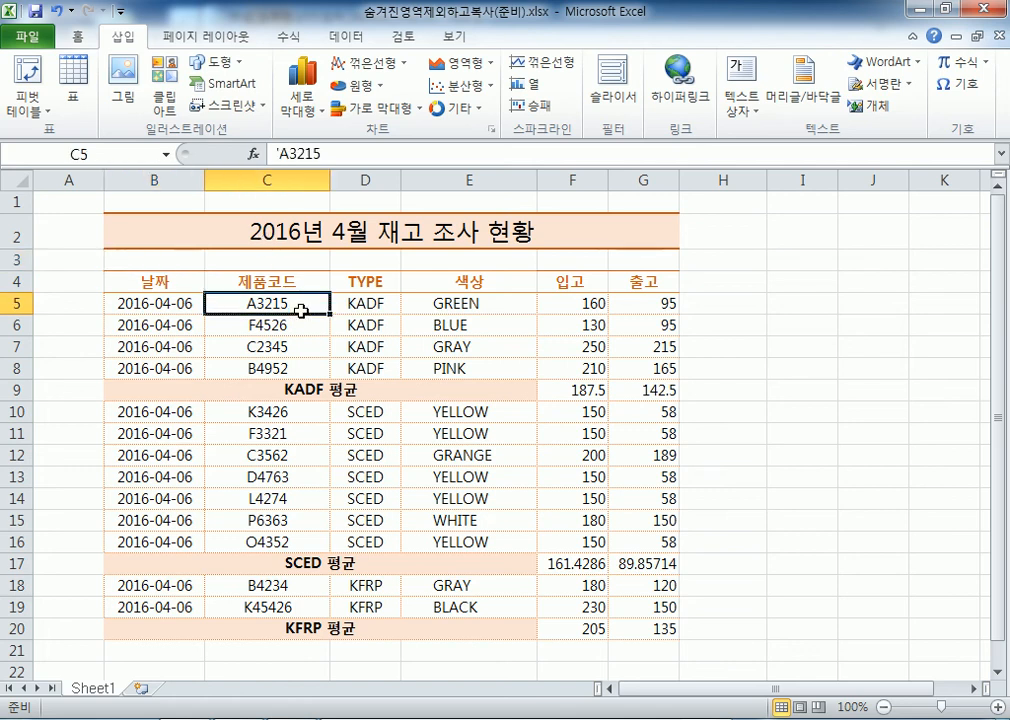
pyautogui.click(18, 392)
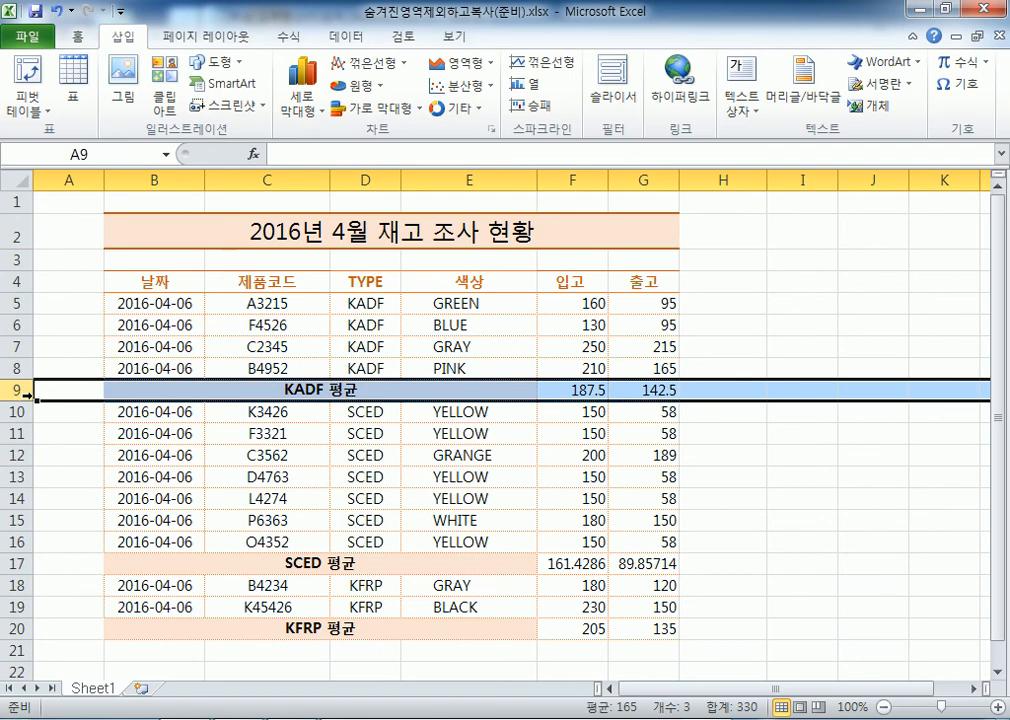
pyautogui.scroll(-1, 132, 390)
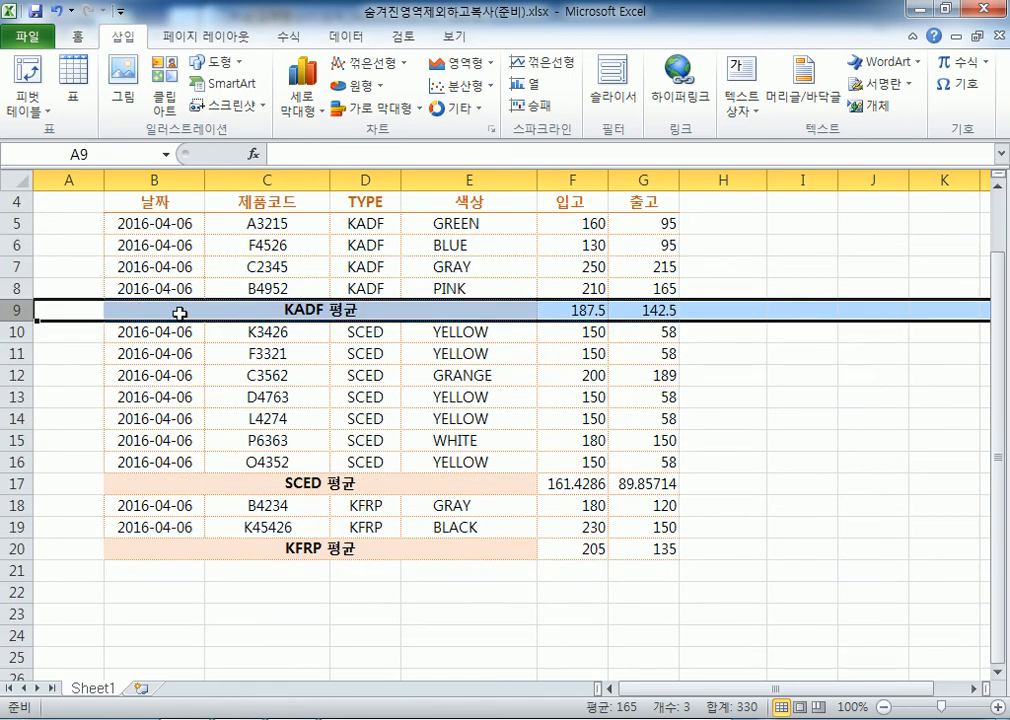
pyautogui.click(135, 309)
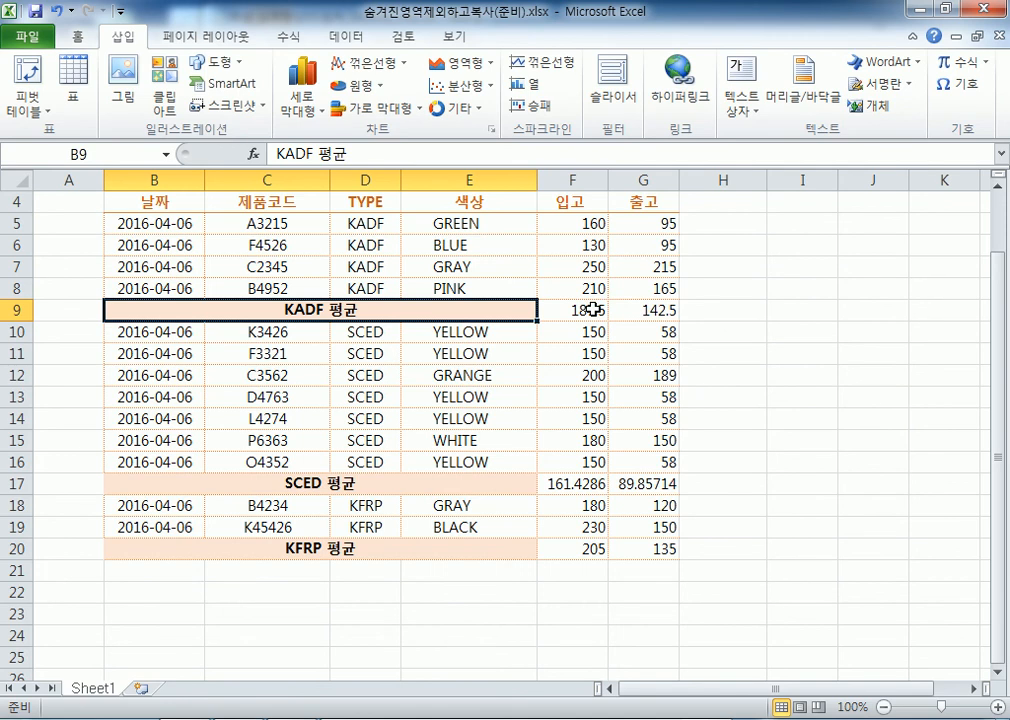
pyautogui.moveTo(130, 223); pyautogui.dragTo(143, 334)
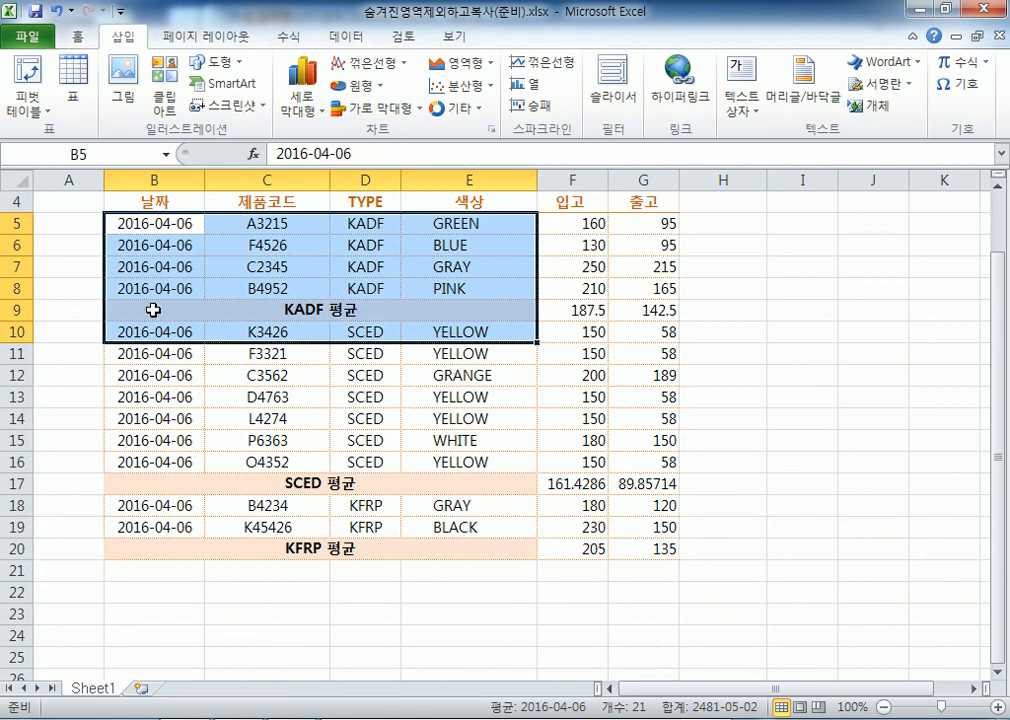
pyautogui.click(140, 309)
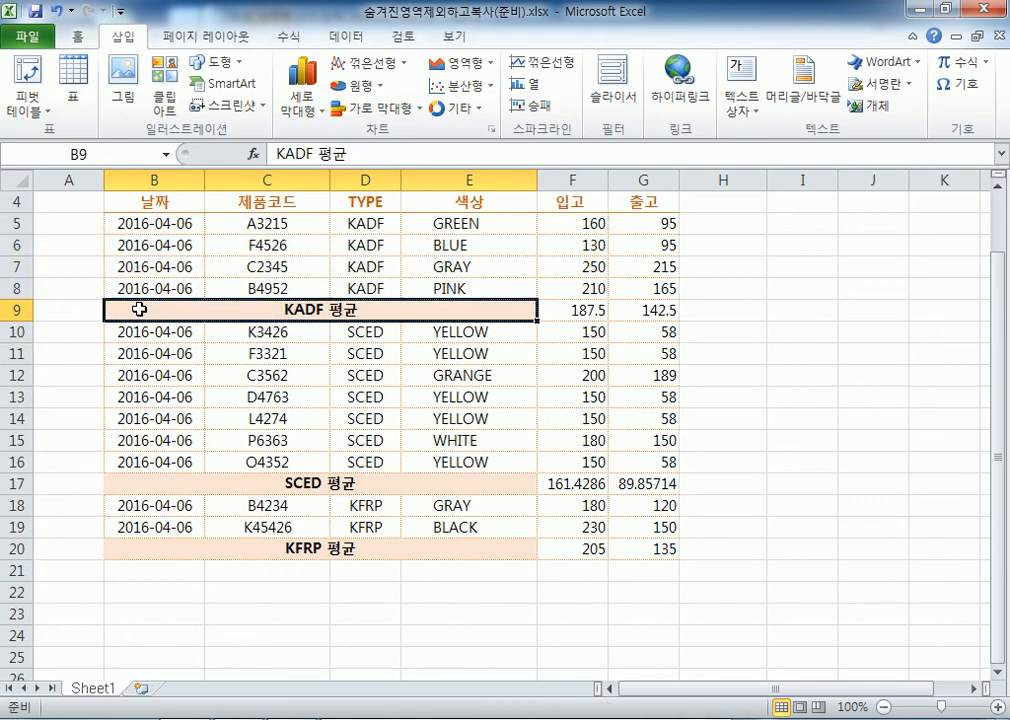
pyautogui.click(17, 310)
pyautogui.rightClick(17, 310)
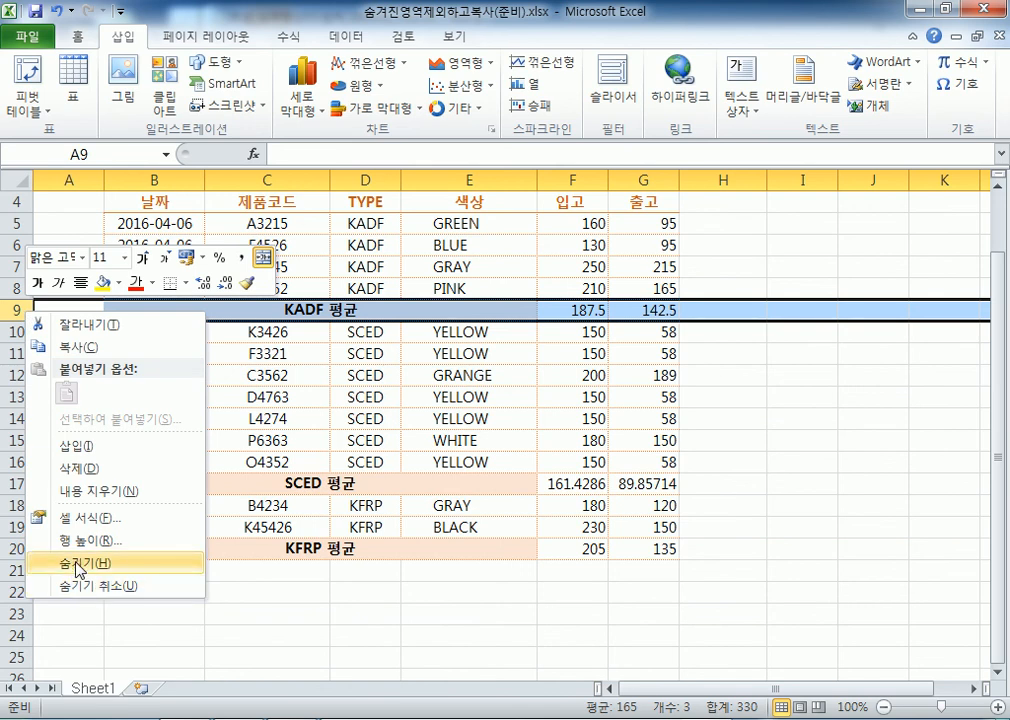
pyautogui.press('Escape')
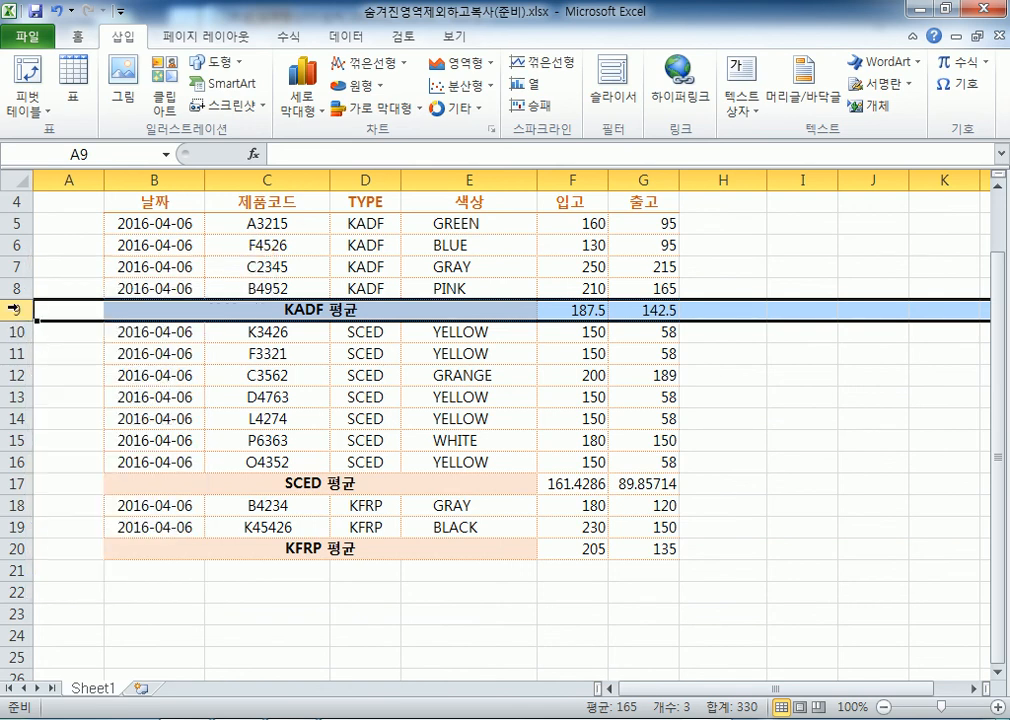
# Hide the KADF 평균 row 9 and SCED 평균 row 17, then target the KFRP 평균 row 20
pyautogui.scroll(-1, 66, 350)
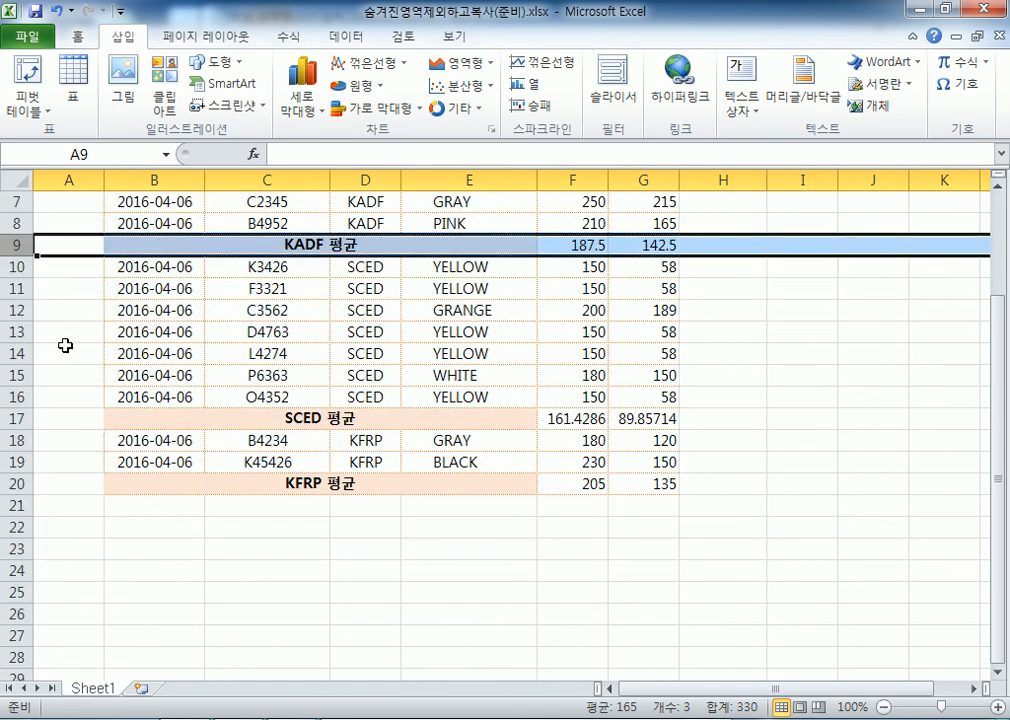
pyautogui.rightClick(10, 245)
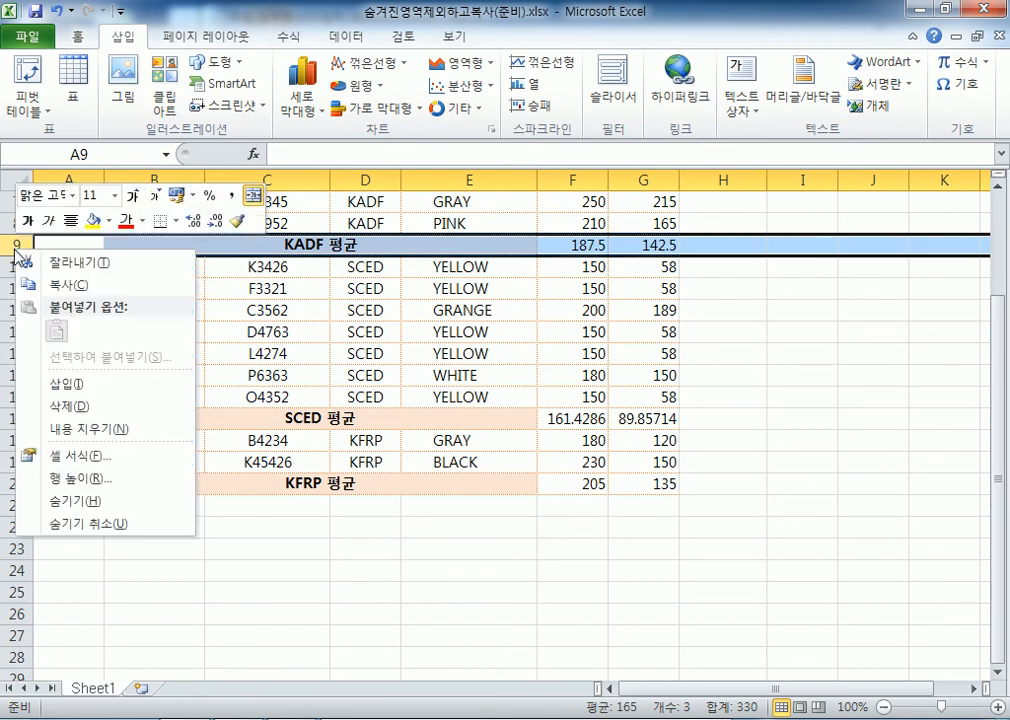
pyautogui.press('h')
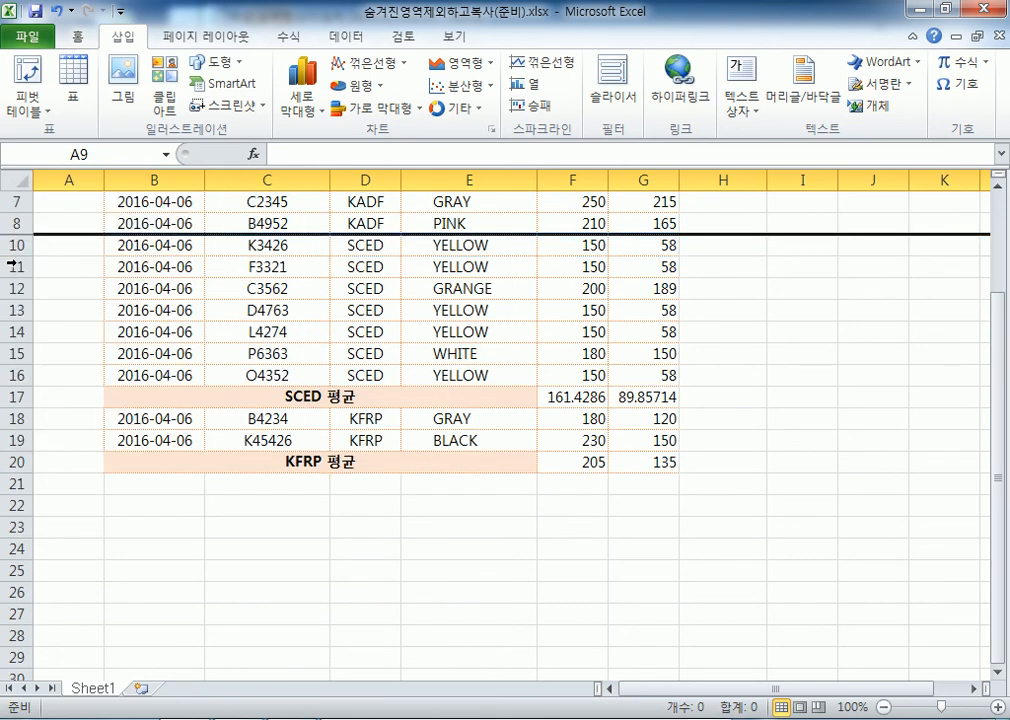
pyautogui.rightClick(17, 397)
pyautogui.press('h')
pyautogui.rightClick(16, 440)
# Hide the KFRP 평균 row 20 and click around the table to view the hidden-row gaps
pyautogui.press('h')
pyautogui.click(165, 308)
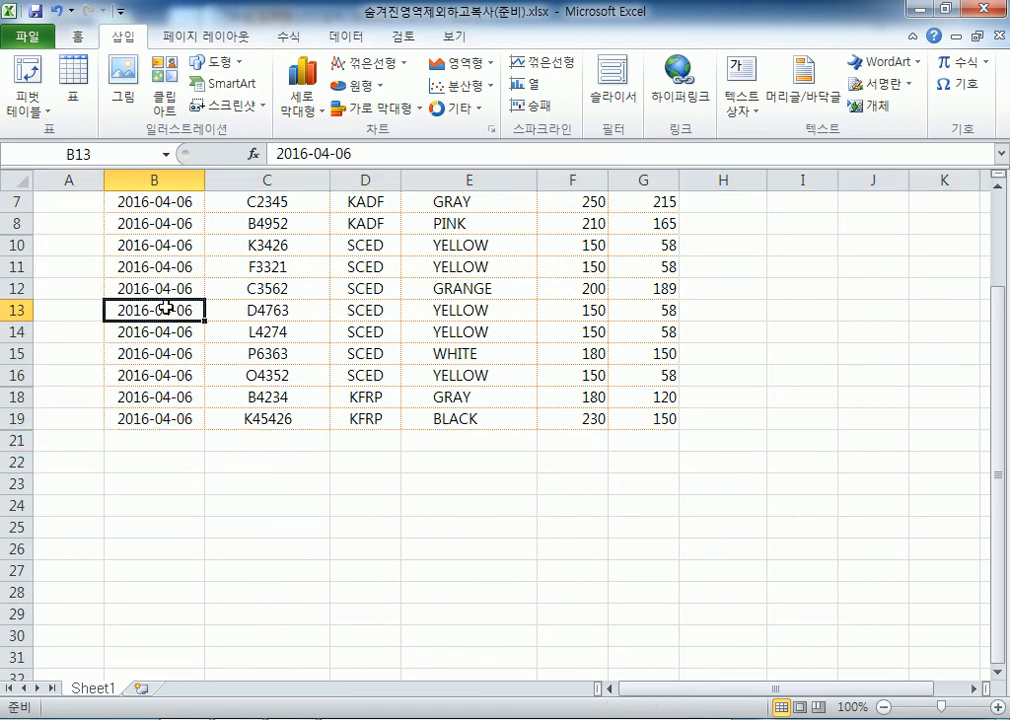
pyautogui.scroll(2, 160, 313)
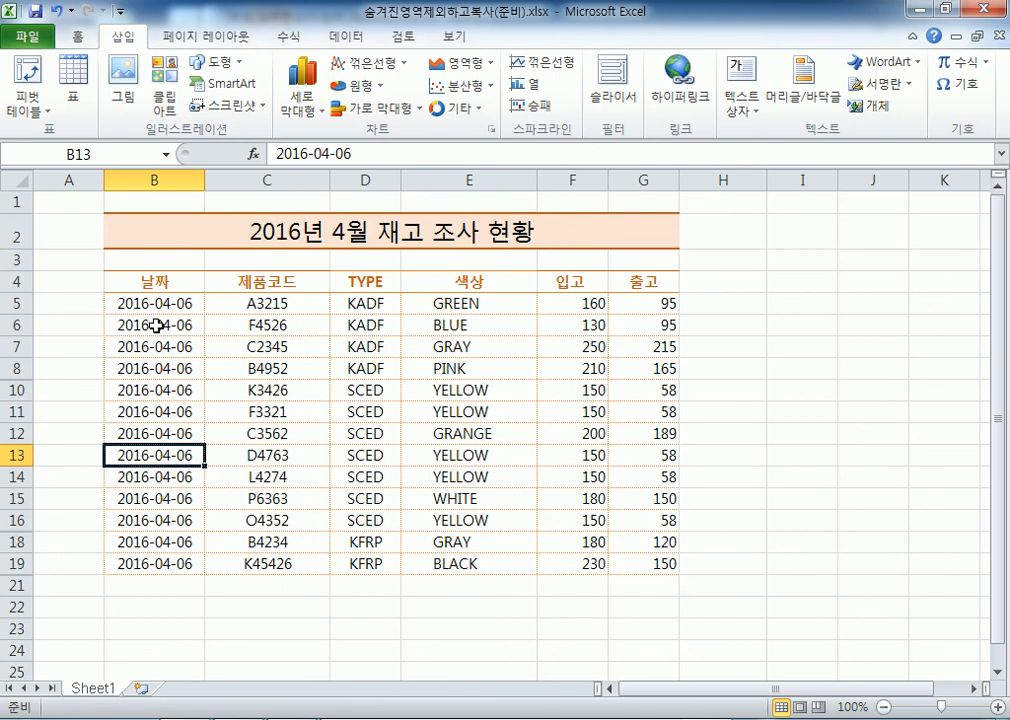
pyautogui.click(193, 519)
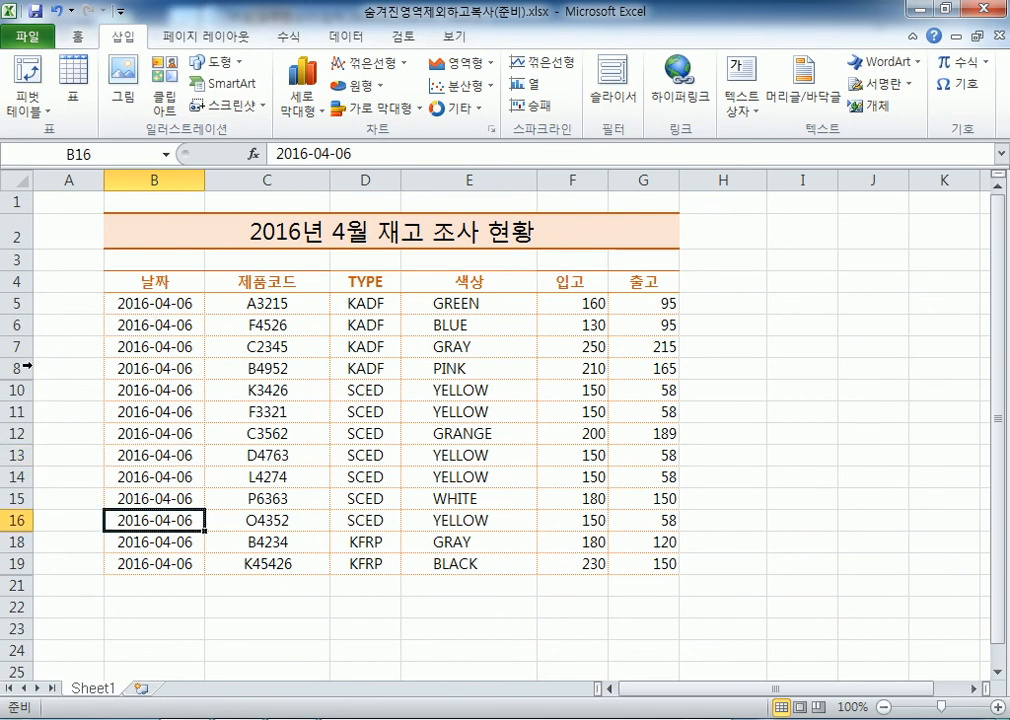
pyautogui.click(135, 605)
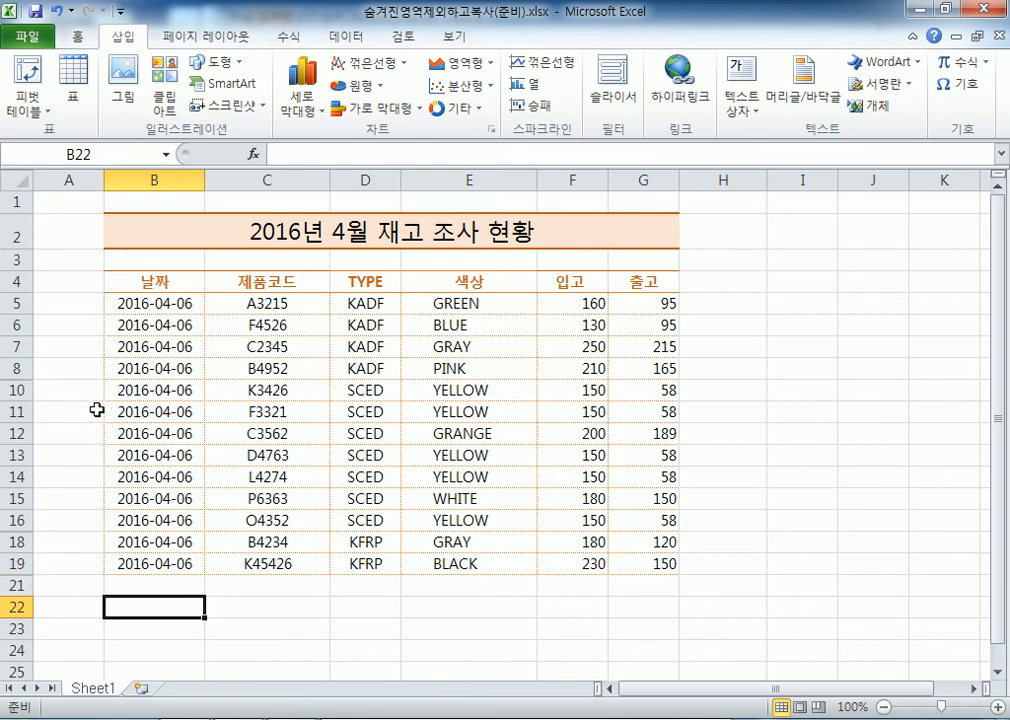
pyautogui.click(68, 434)
pyautogui.keyDown('ctrl'); pyautogui.scroll(6, 68, 404); pyautogui.keyUp('ctrl')
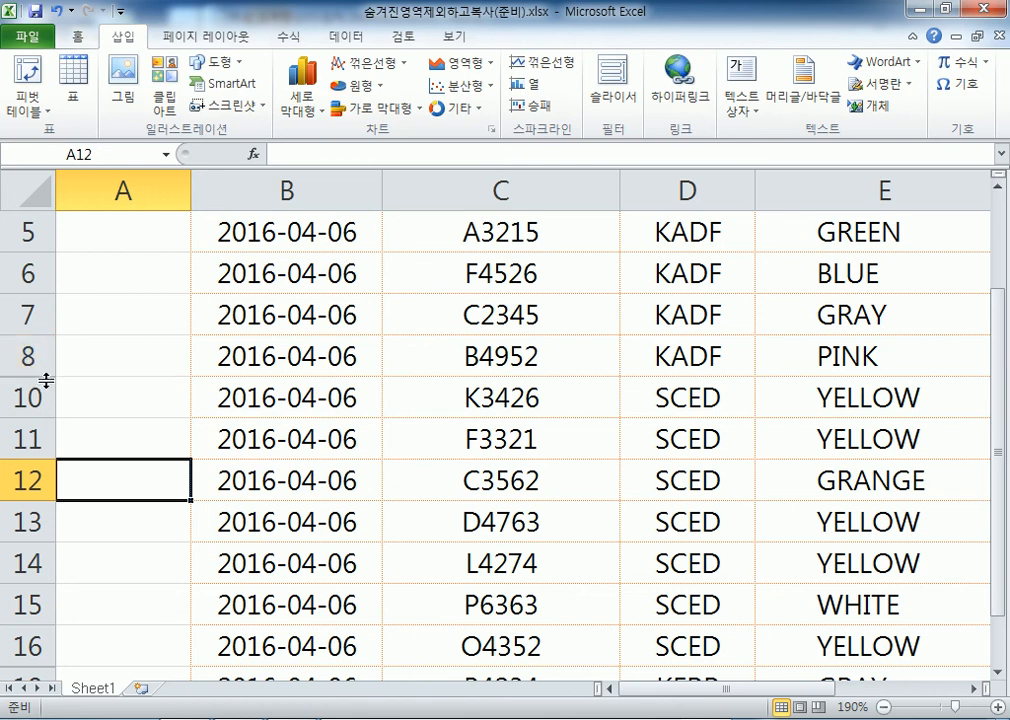
# Unhide the KADF 평균 row 9, test hiding it again, and bring up its row options
pyautogui.doubleClick(46, 380)
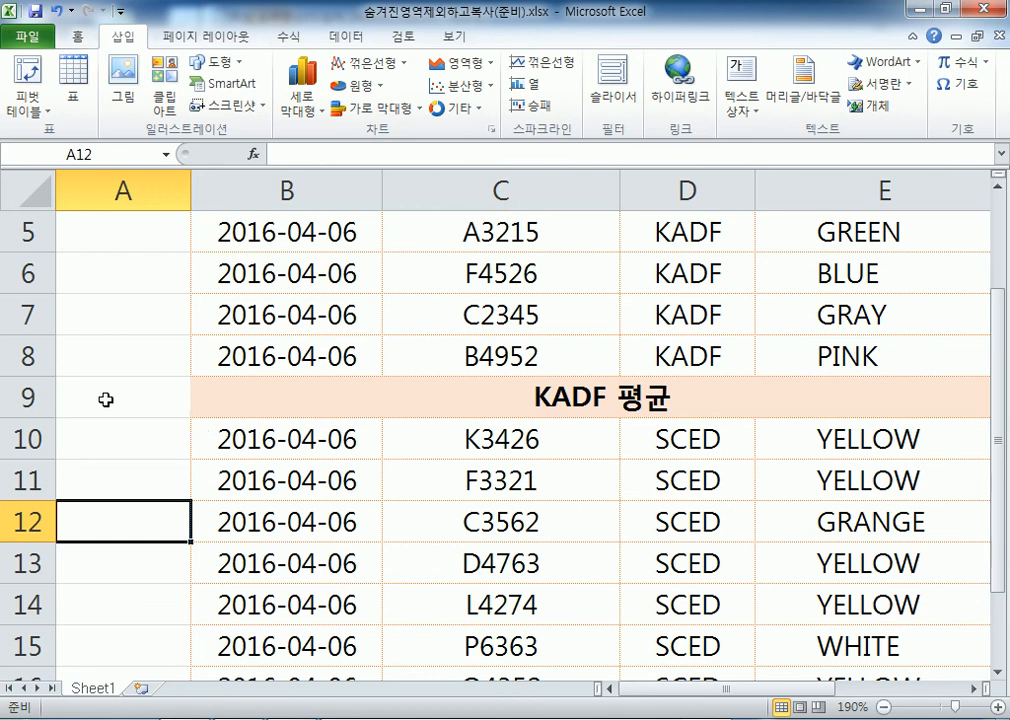
pyautogui.rightClick(45, 396)
pyautogui.click(111, 648)
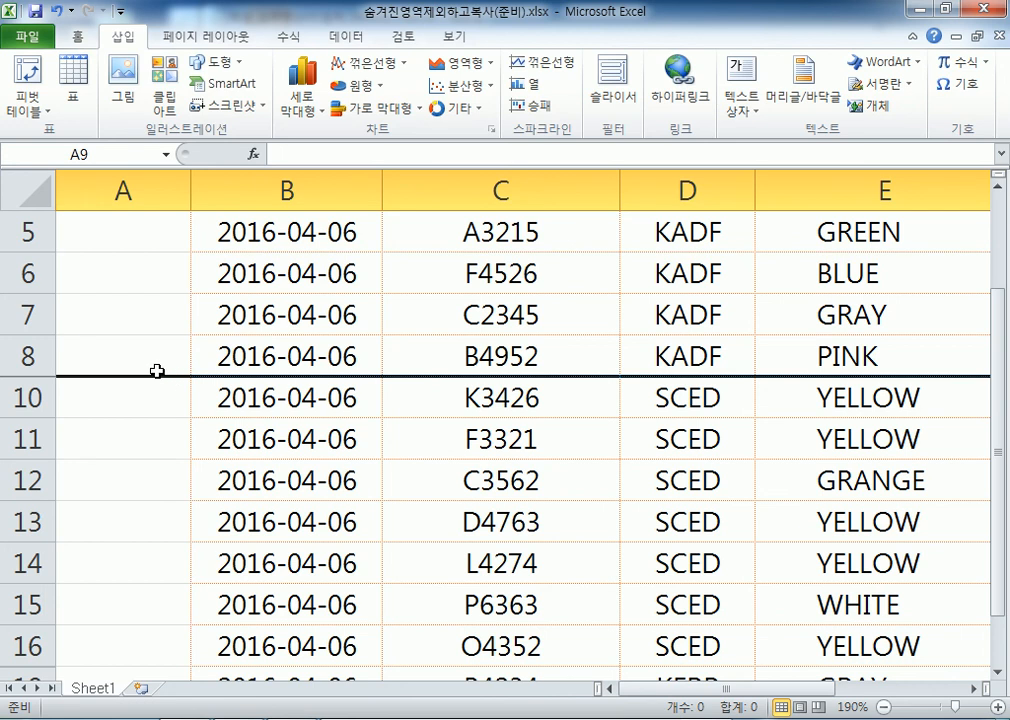
pyautogui.doubleClick(43, 380)
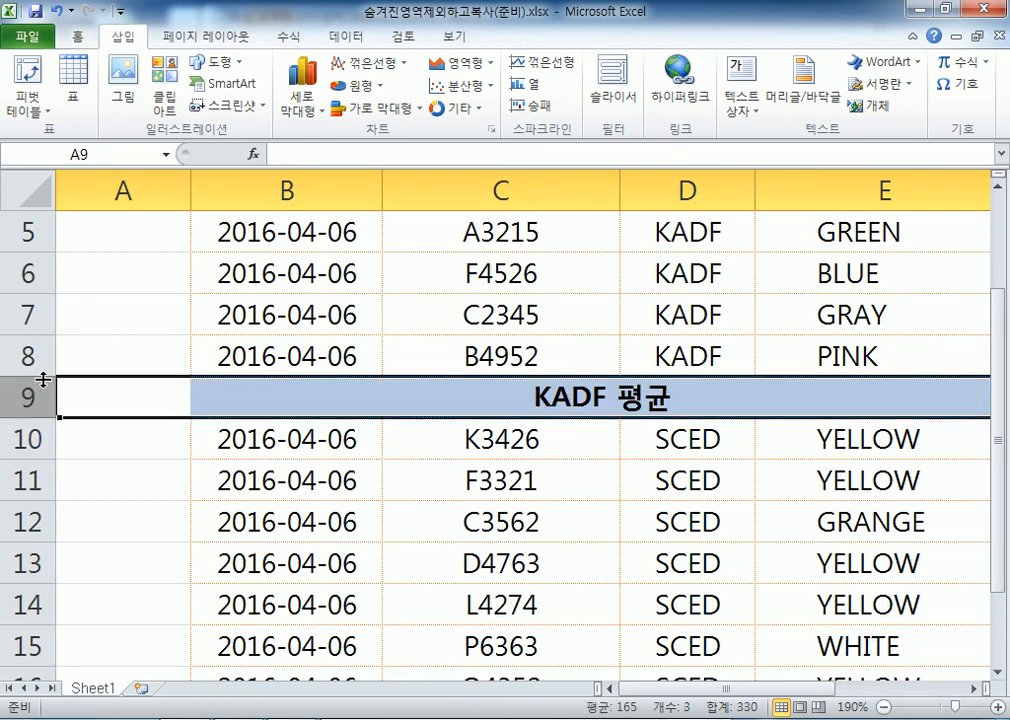
pyautogui.click(185, 491)
pyautogui.rightClick(32, 397)
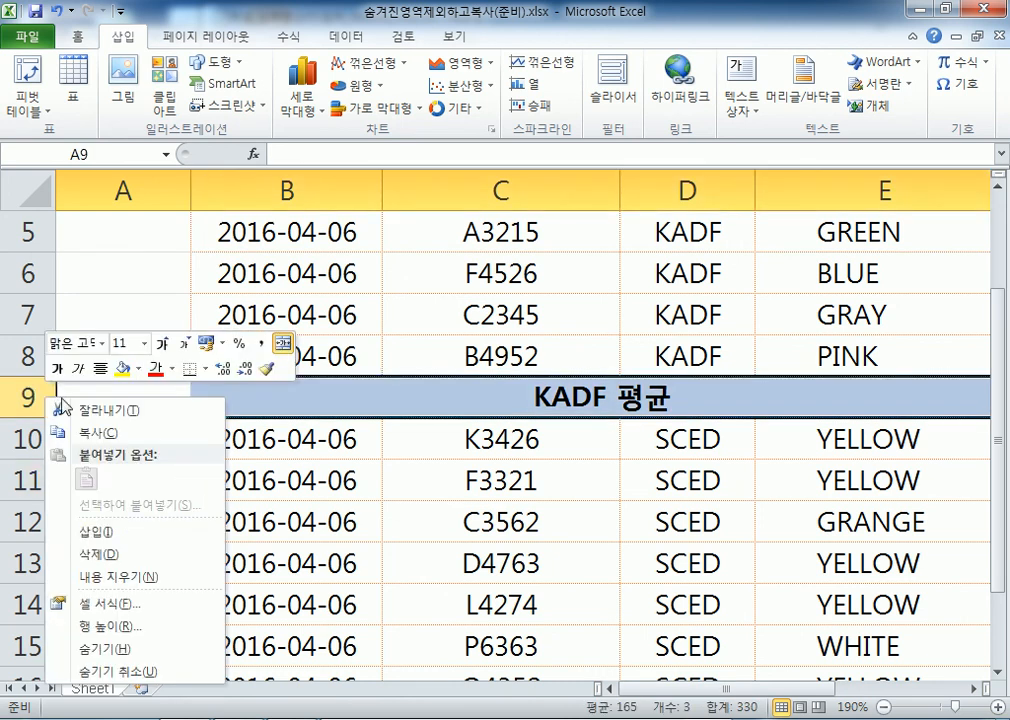
# Hide the KADF 평균 row 9 again
pyautogui.click(105, 648)
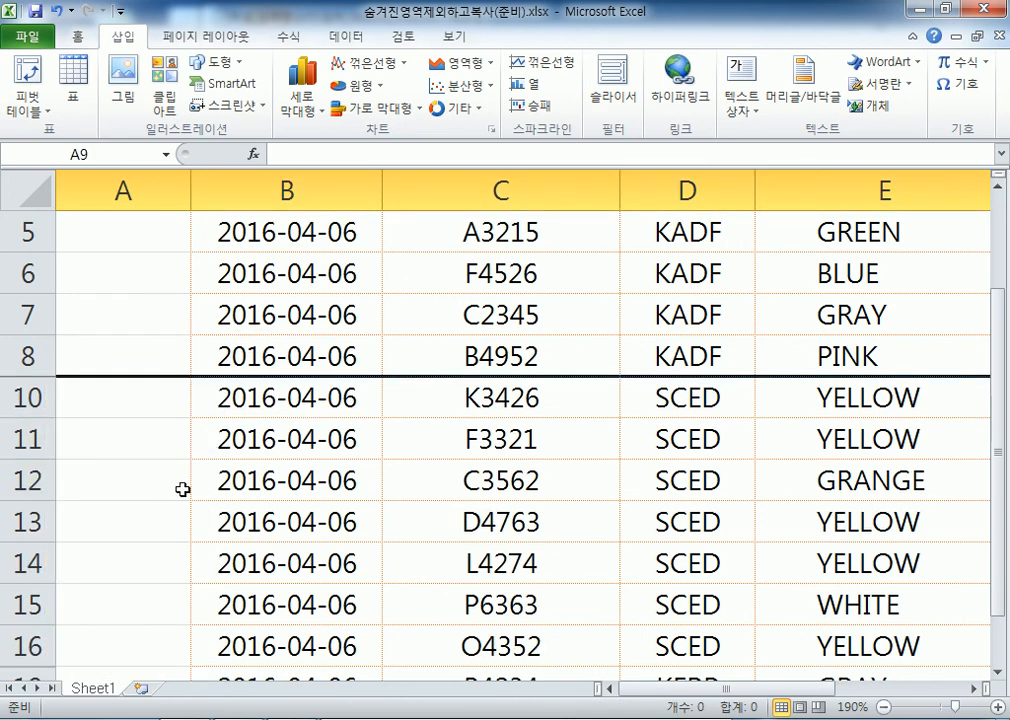
pyautogui.click(268, 352)
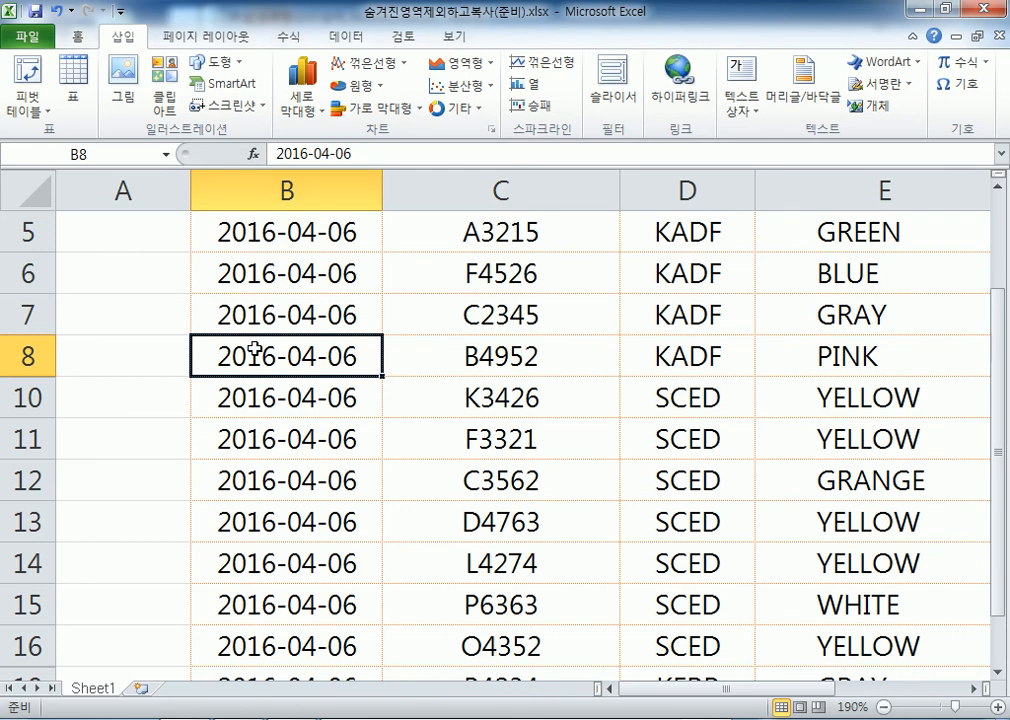
pyautogui.scroll(-3, 264, 332)
pyautogui.scroll(-2, 268, 334)
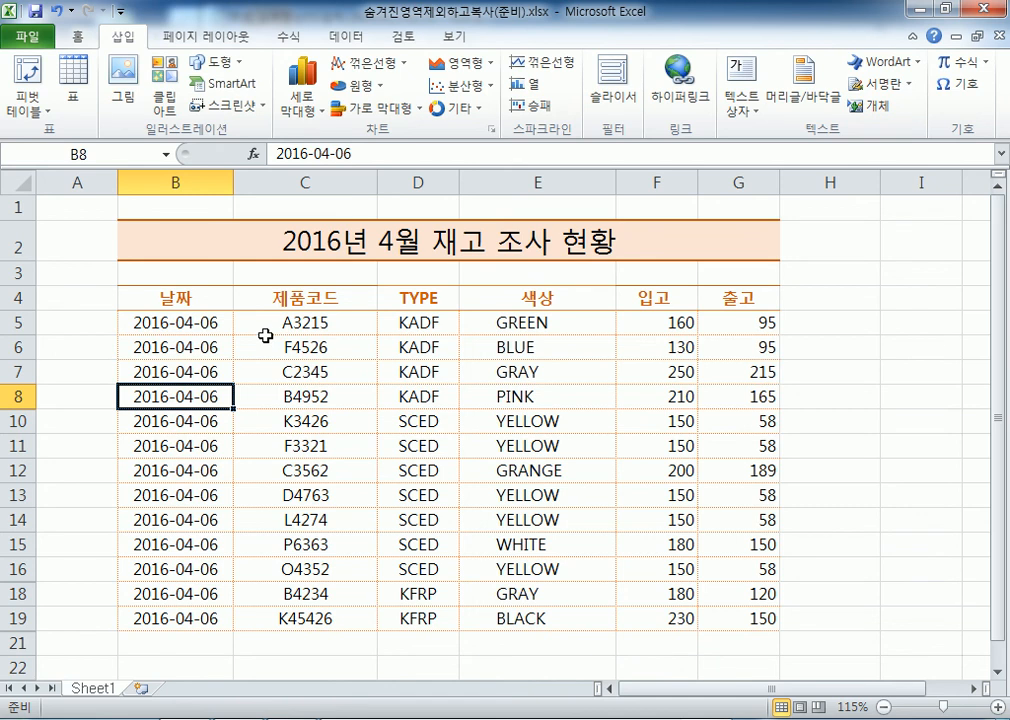
# Select the visible data rows B5 through G19
pyautogui.moveTo(165, 320); pyautogui.dragTo(165, 612)
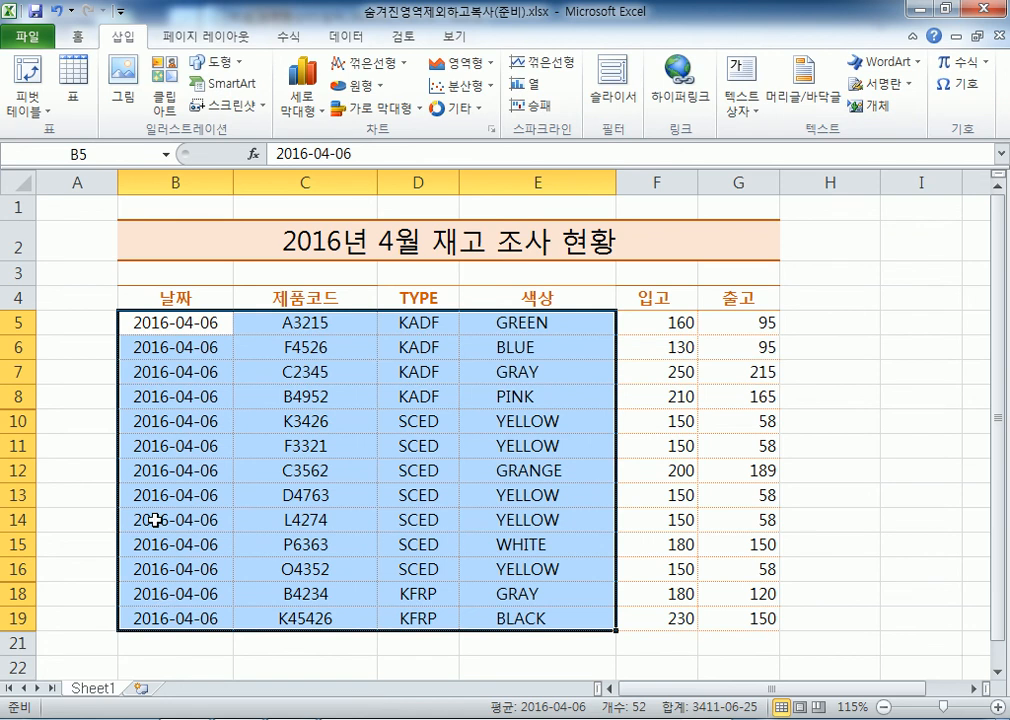
pyautogui.click(224, 505)
pyautogui.moveTo(190, 322); pyautogui.dragTo(746, 482)
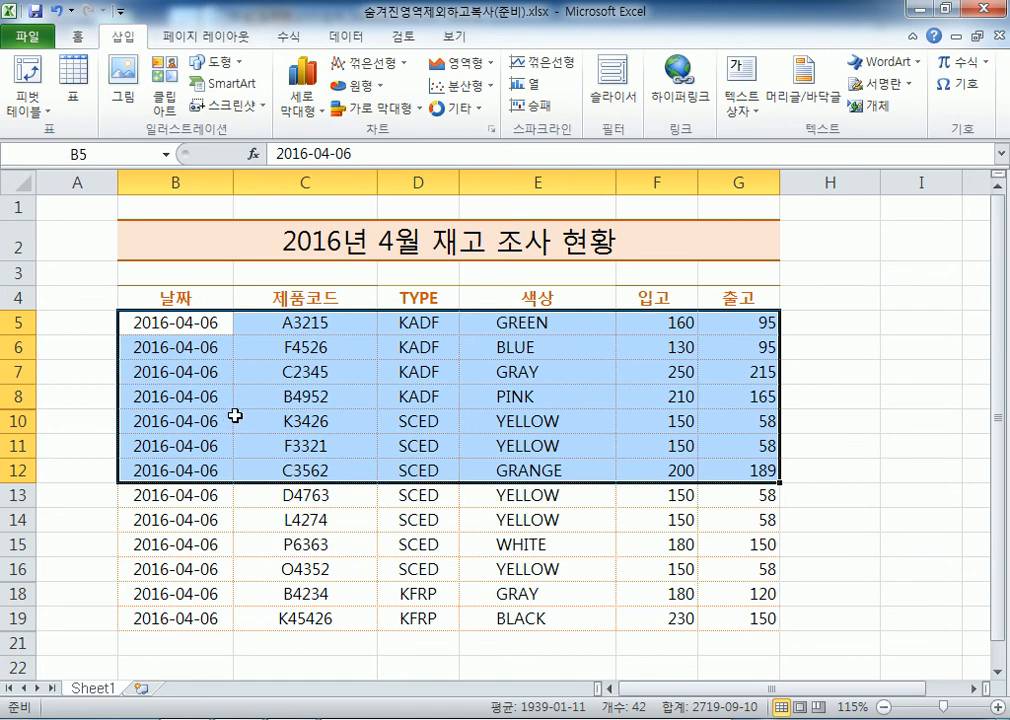
pyautogui.moveTo(181, 323); pyautogui.dragTo(750, 618)
# Copy the selected data rows B5:G19, then abandon that copy by clicking B10
pyautogui.rightClick(327, 337)
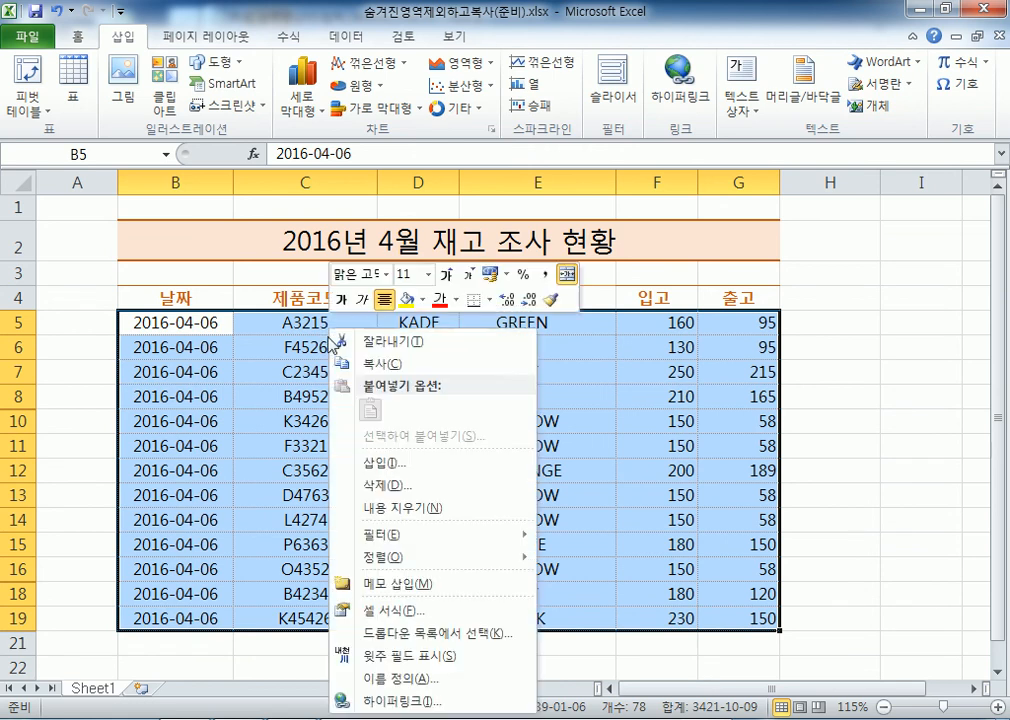
pyautogui.click(338, 362)
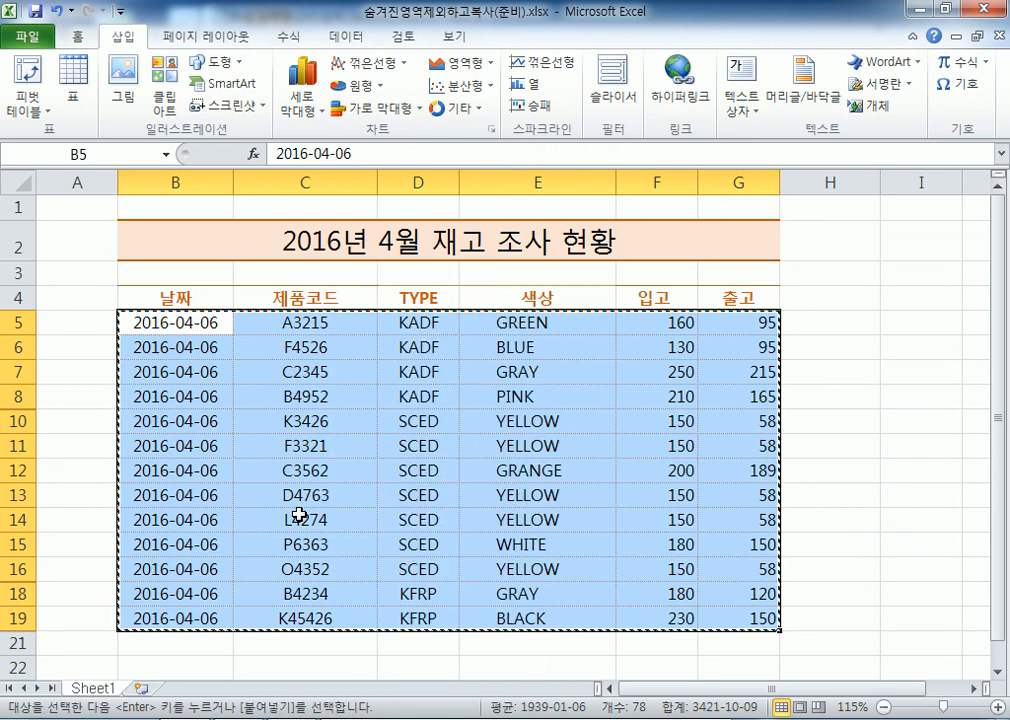
pyautogui.click(72, 40)
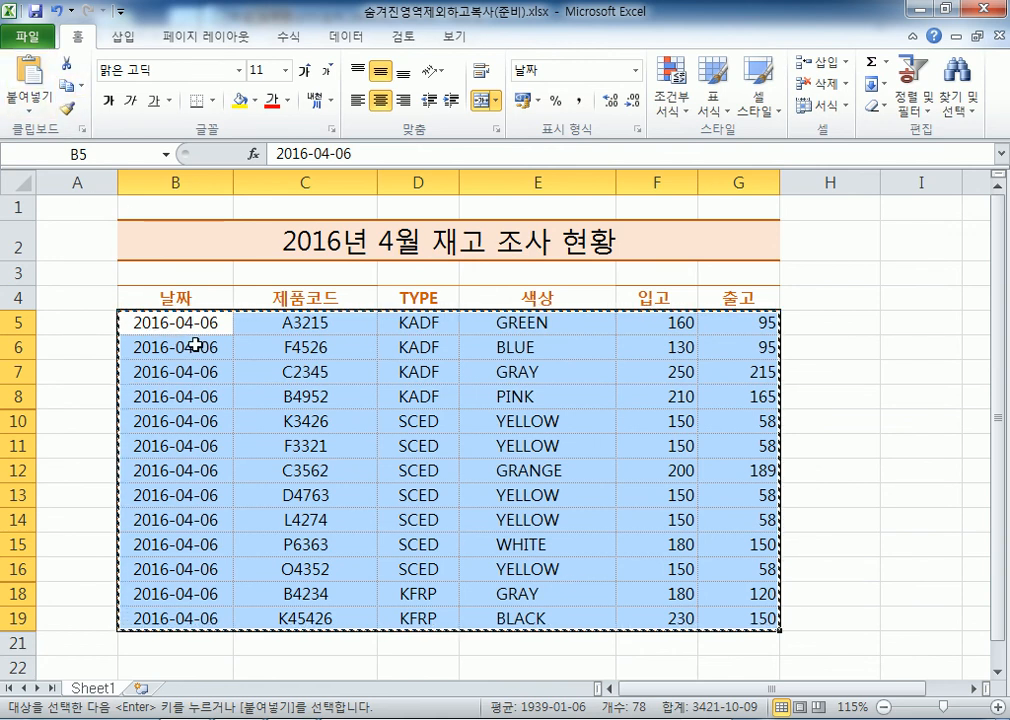
pyautogui.click(200, 421)
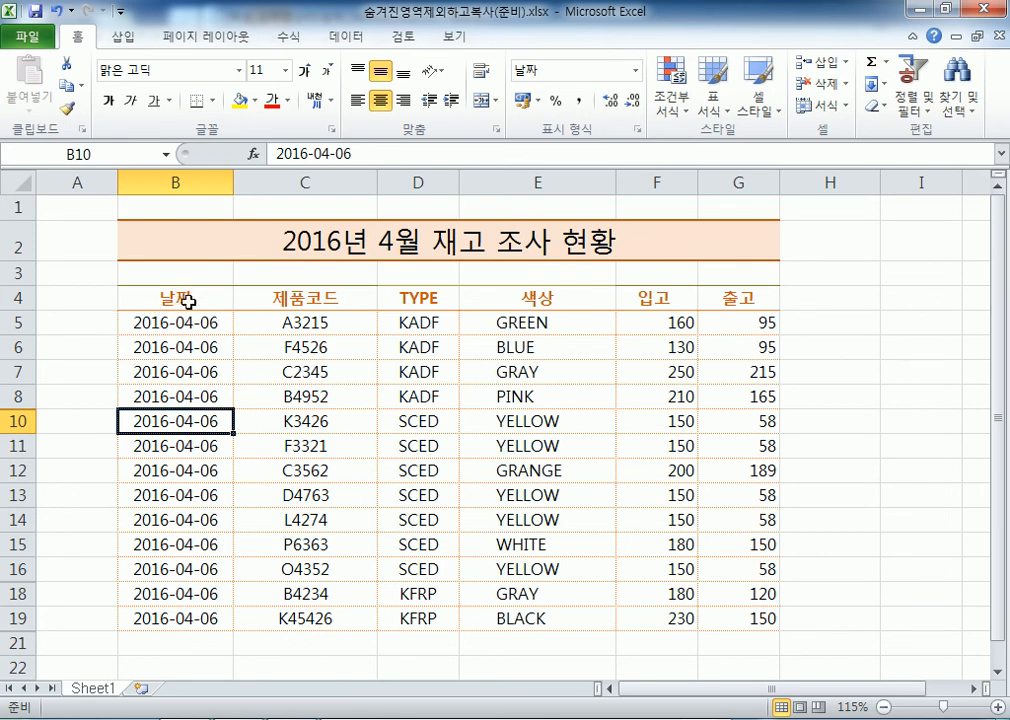
# Copy the whole table B4:G19, including the 날짜 header row
pyautogui.click(189, 300)
pyautogui.moveTo(189, 300); pyautogui.dragTo(744, 617)
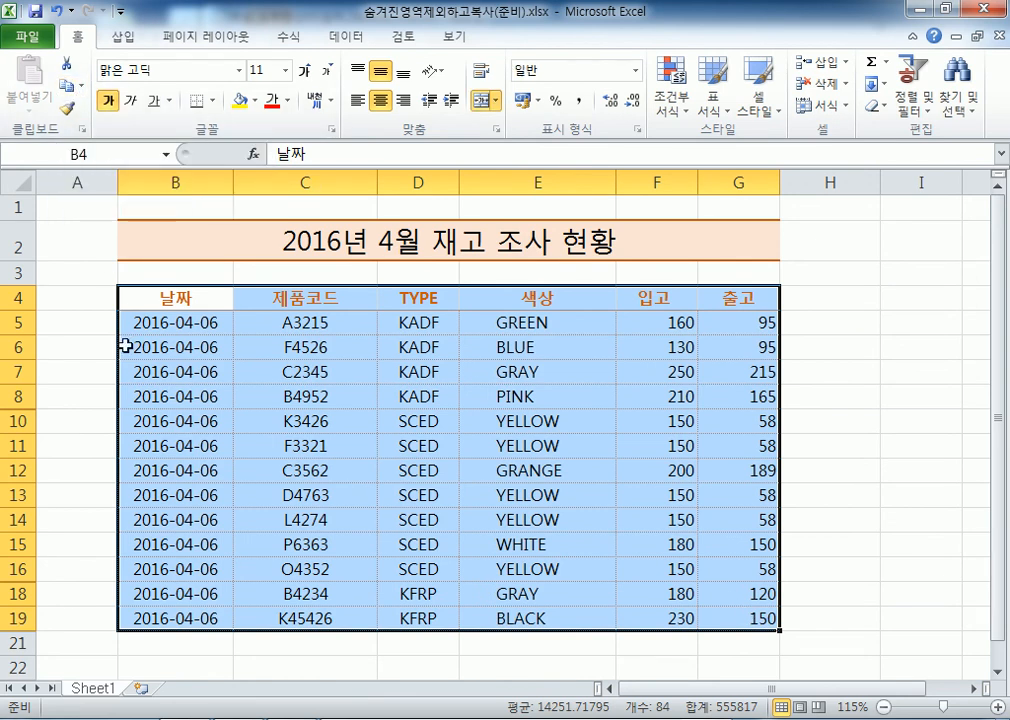
pyautogui.rightClick(162, 292)
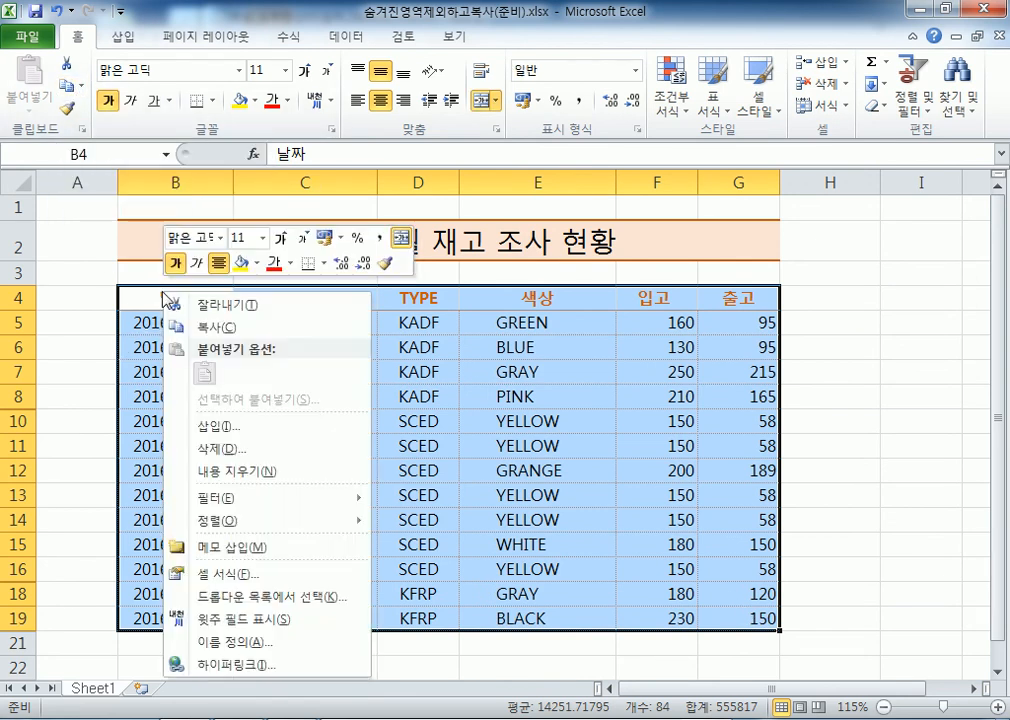
pyautogui.click(195, 330)
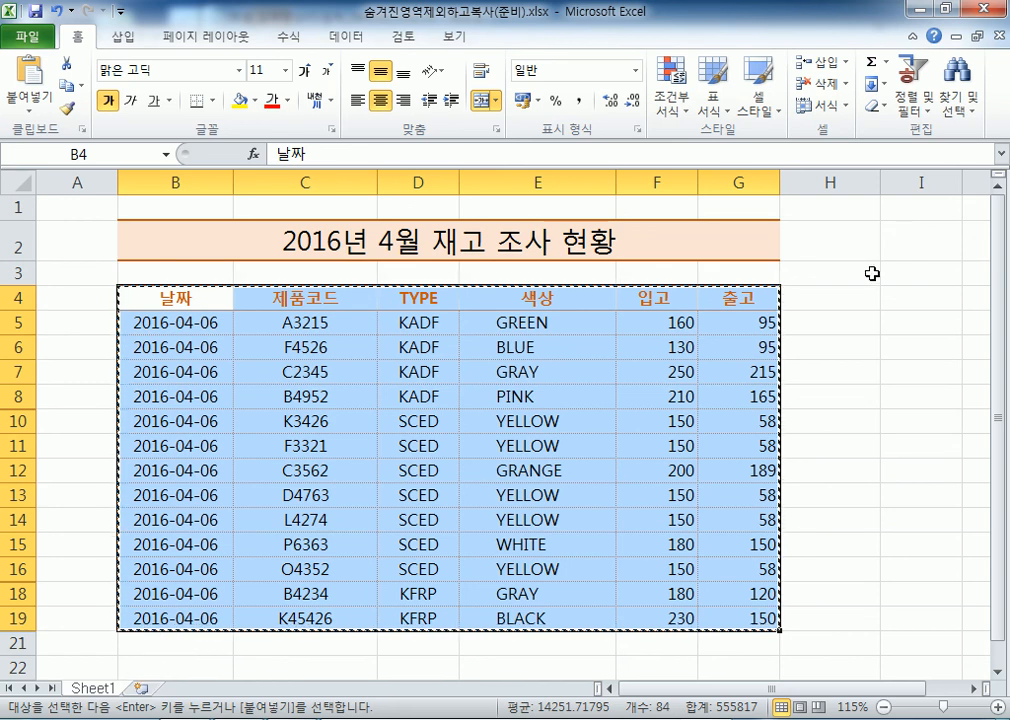
# Insert a new worksheet and paste the copied table at B2
pyautogui.doubleClick(742, 10)
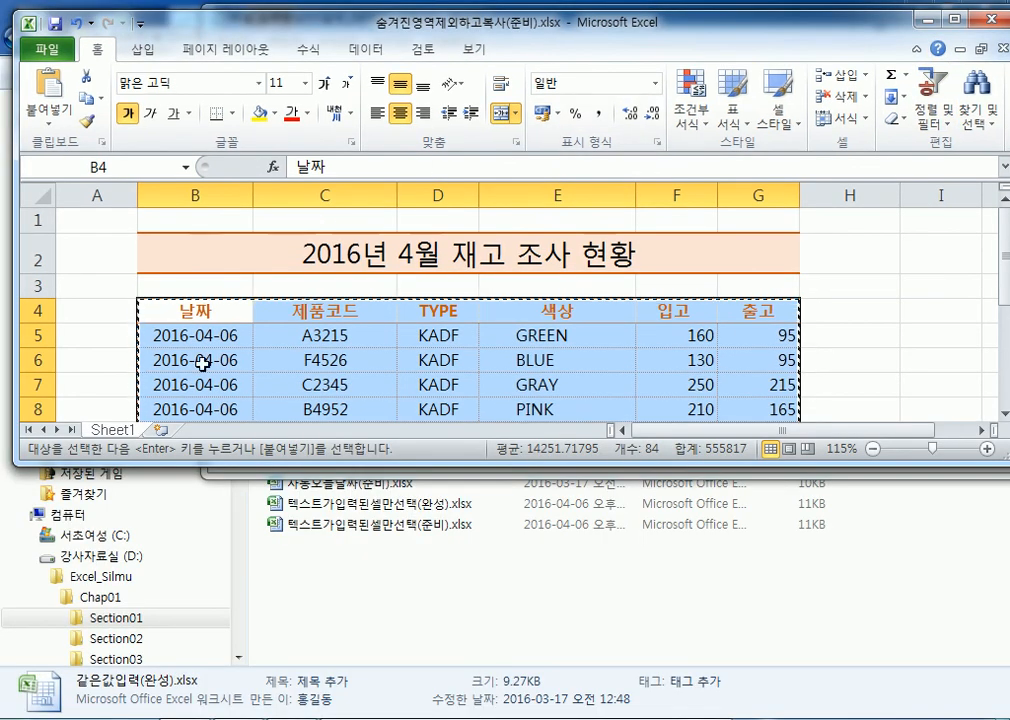
pyautogui.click(165, 430)
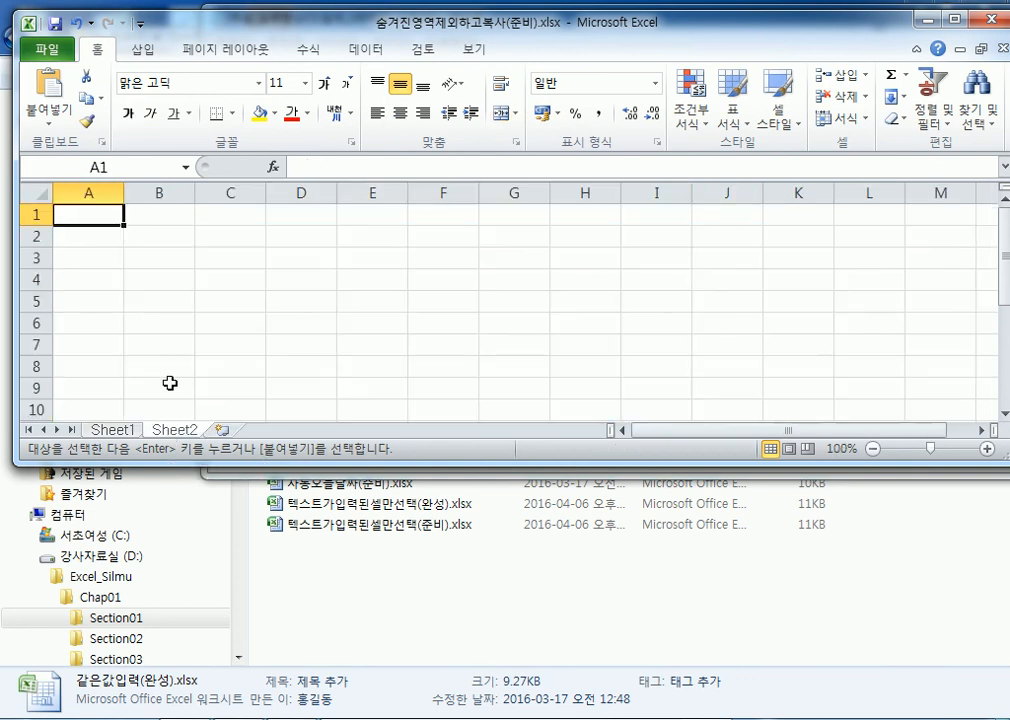
pyautogui.click(160, 238)
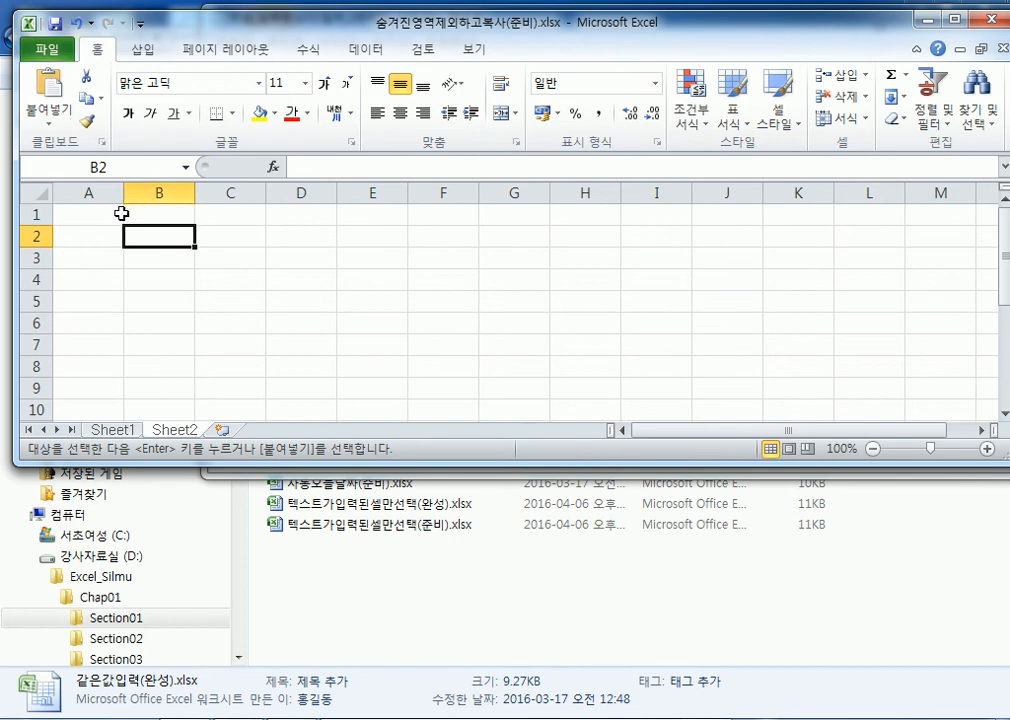
pyautogui.doubleClick(282, 24)
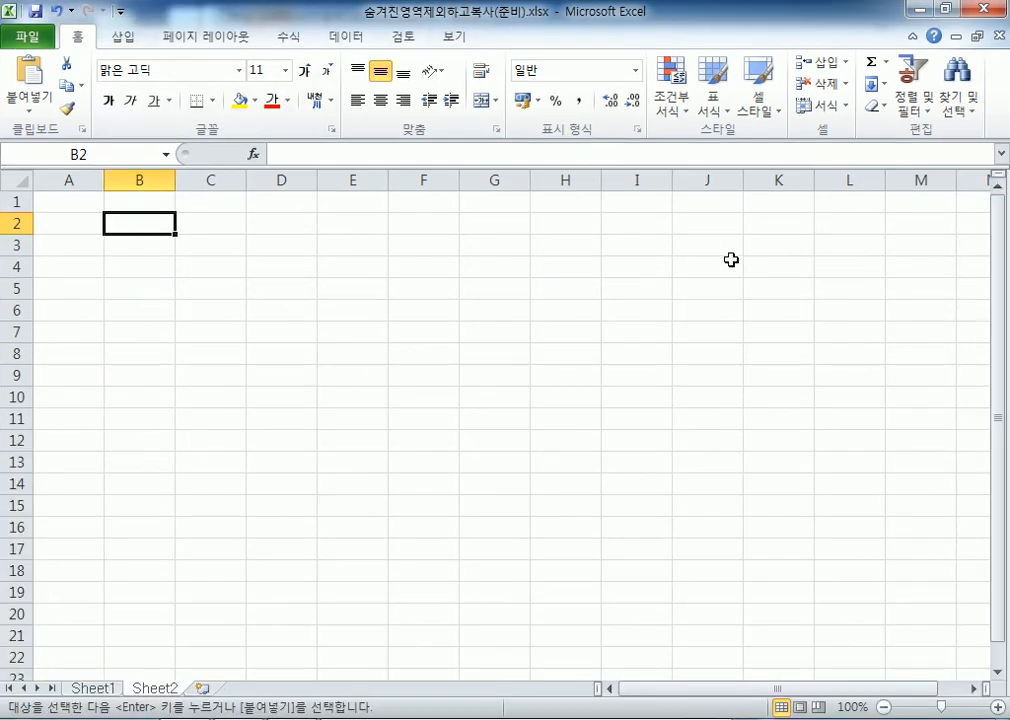
pyautogui.press('Return')
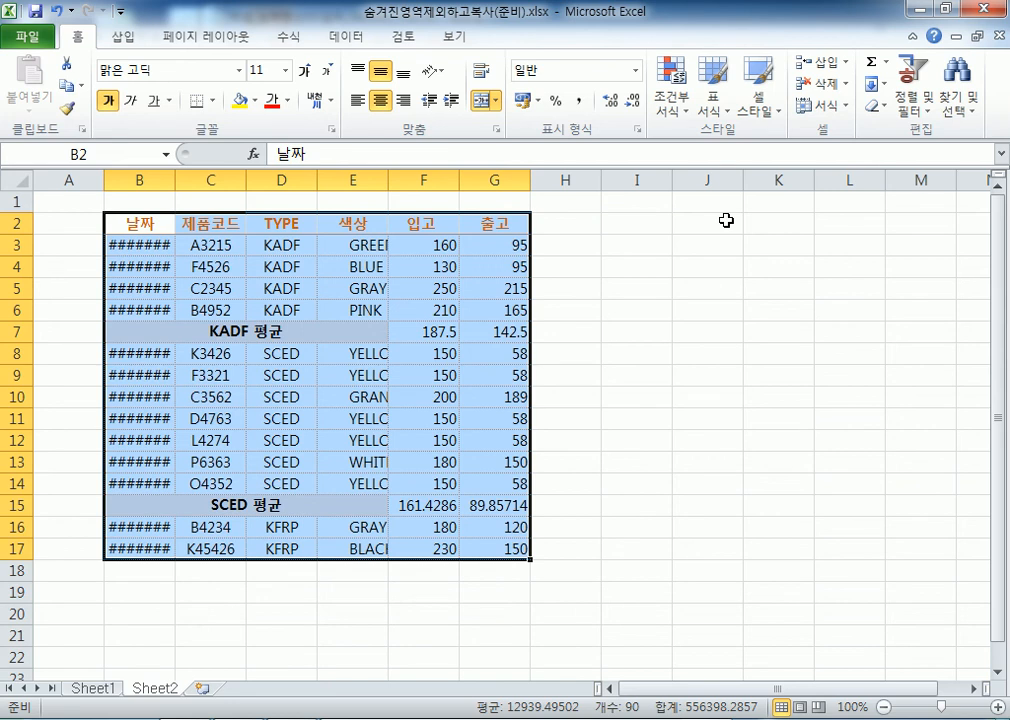
pyautogui.click(636, 227)
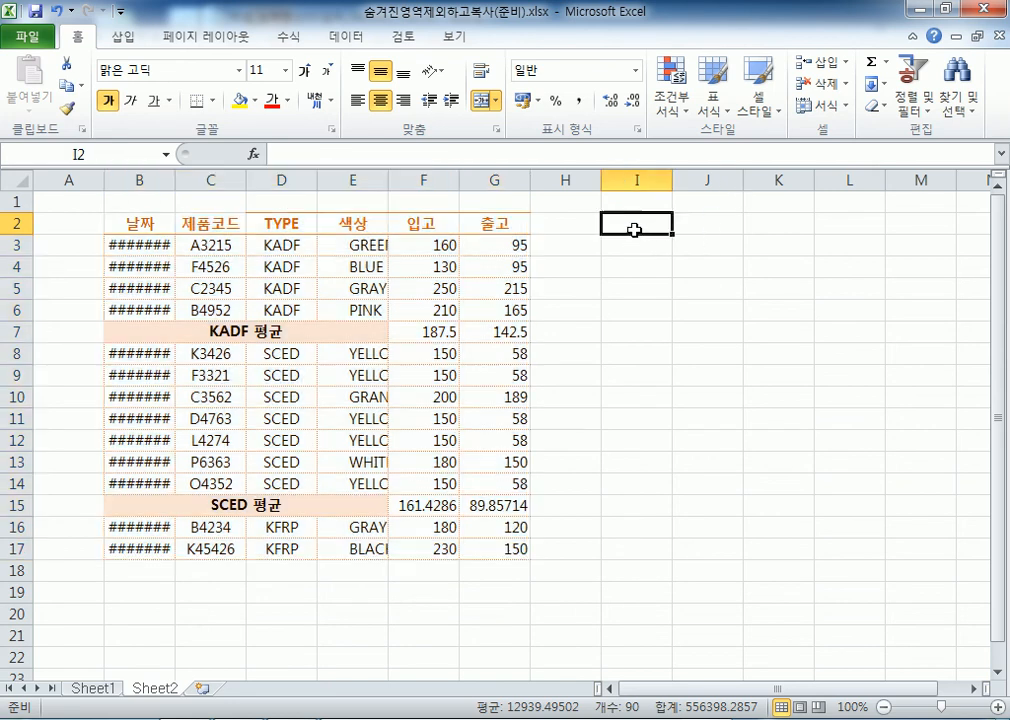
# Recopy the table from Sheet1 and paste it again at J2 on Sheet2
pyautogui.click(100, 689)
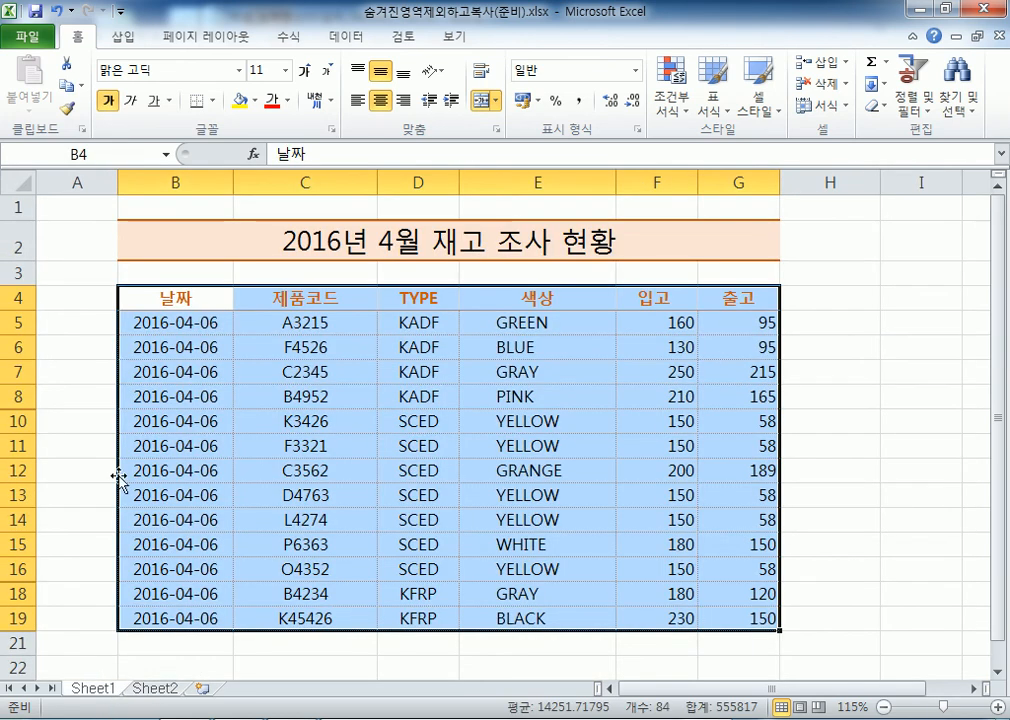
pyautogui.click(68, 87)
pyautogui.click(155, 688)
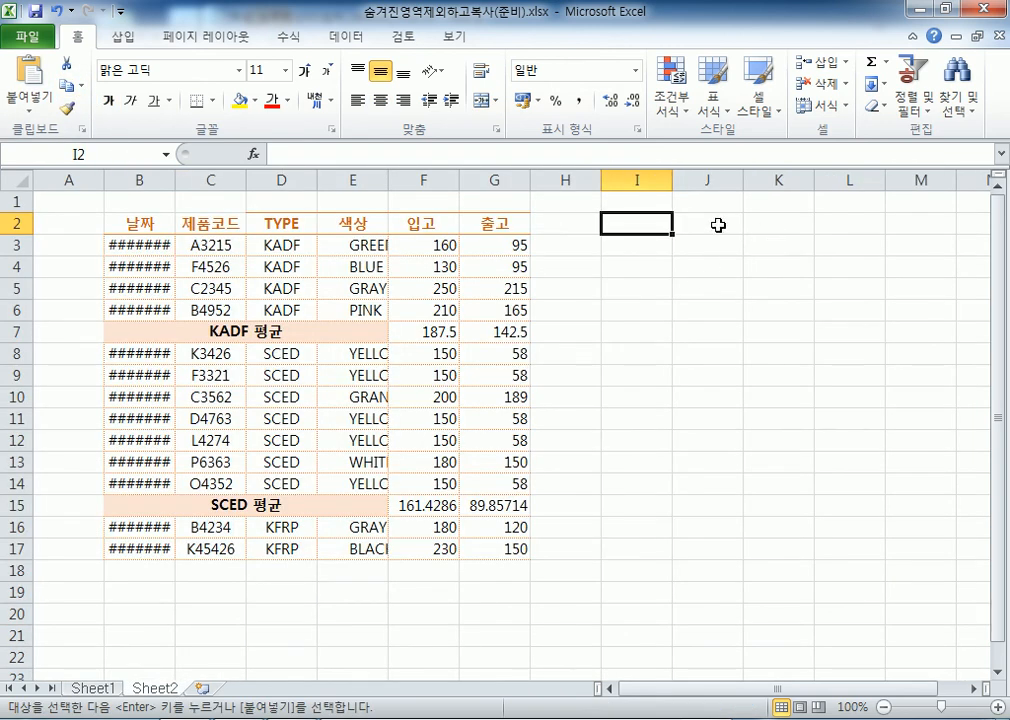
pyautogui.press('Right')
pyautogui.press('Return')
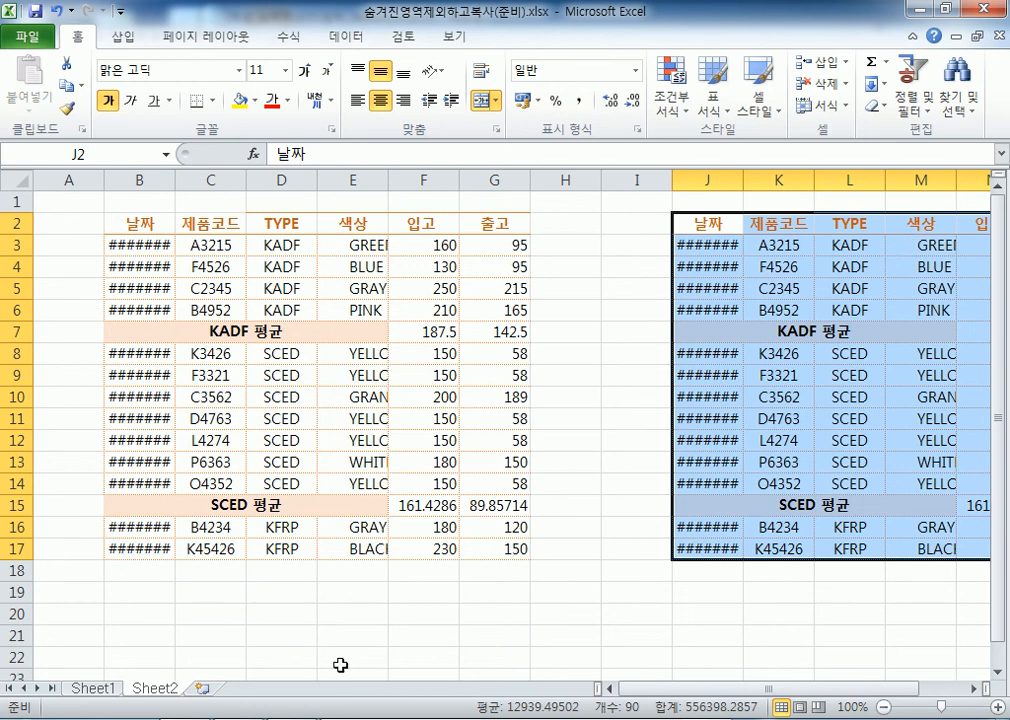
pyautogui.click(110, 688)
# Paste the table at B23, then undo that paste and cancel the copy
pyautogui.rightClick(173, 300)
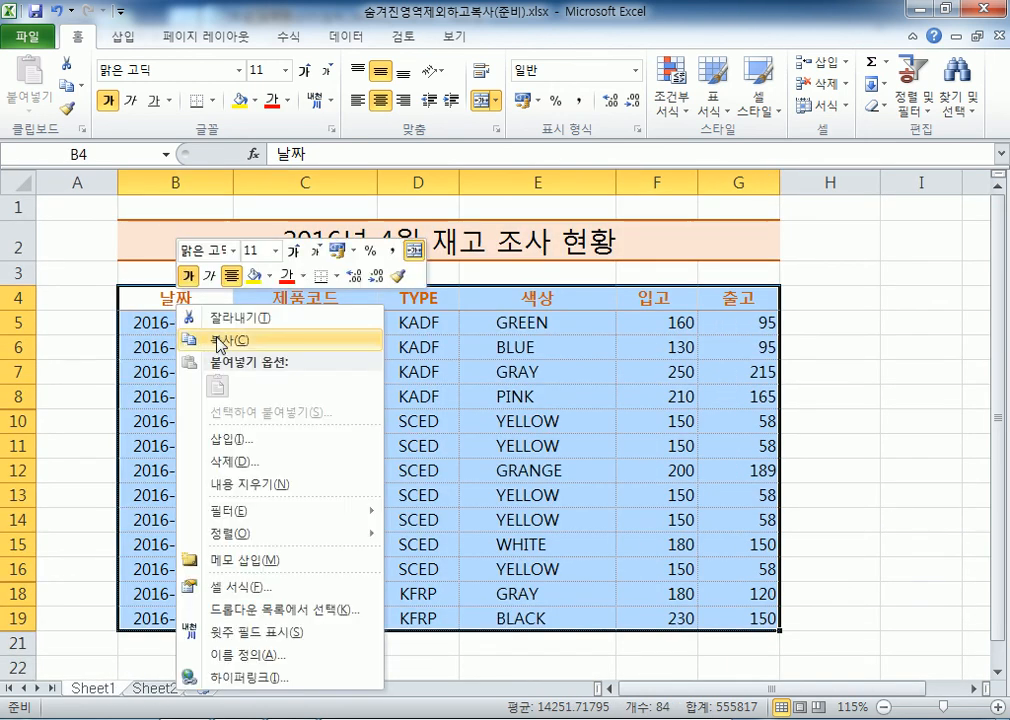
pyautogui.click(215, 338)
pyautogui.scroll(-4, 220, 400)
pyautogui.click(162, 403)
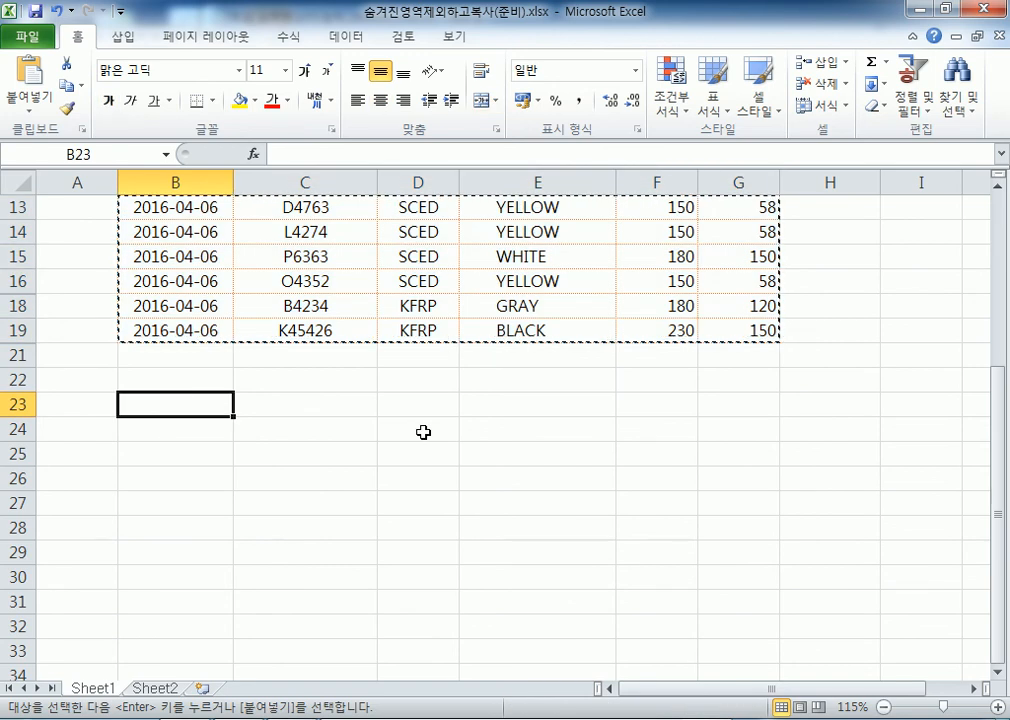
pyautogui.press('Return')
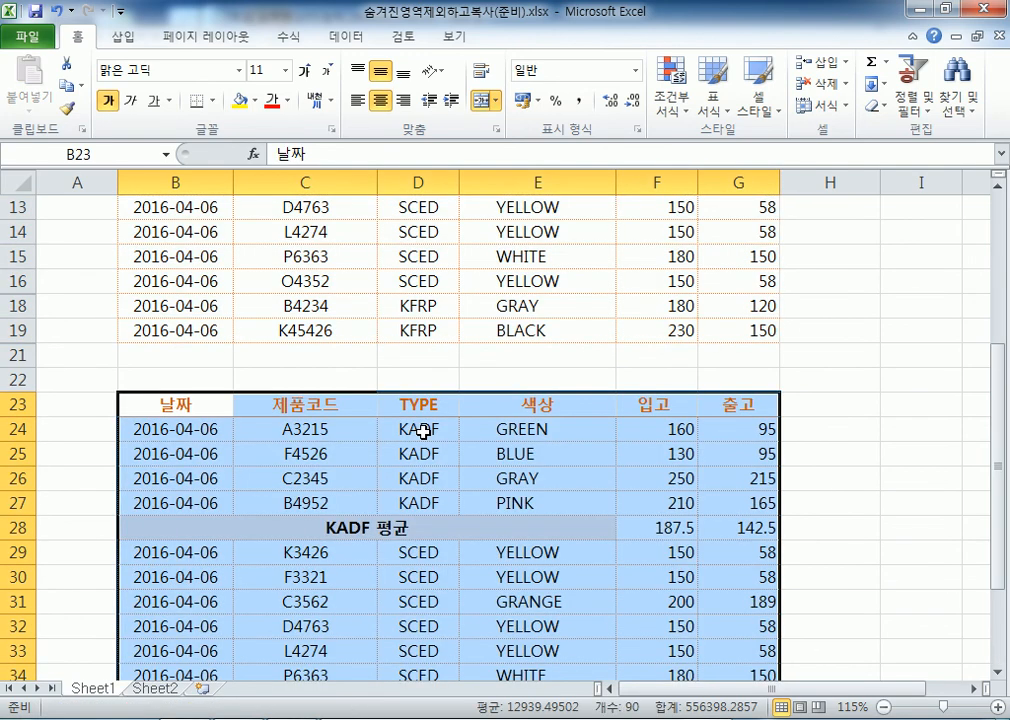
pyautogui.hotkey('ctrl', 'z')
pyautogui.scroll(3, 322, 383)
pyautogui.scroll(-3, 162, 311)
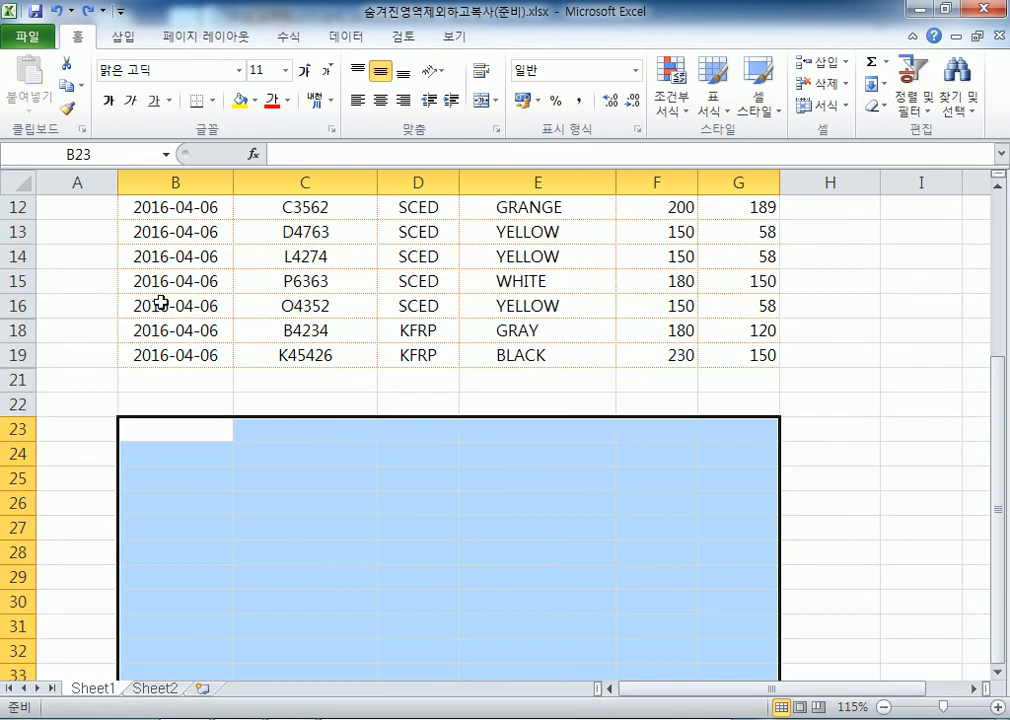
pyautogui.press('Escape')
pyautogui.scroll(4, 192, 324)
# Copy B4:G19 and paste it at B23 and again at B42
pyautogui.moveTo(192, 296); pyautogui.dragTo(734, 611)
pyautogui.hotkey('ctrl', 'c')
pyautogui.scroll(-3, 428, 541)
pyautogui.click(176, 479)
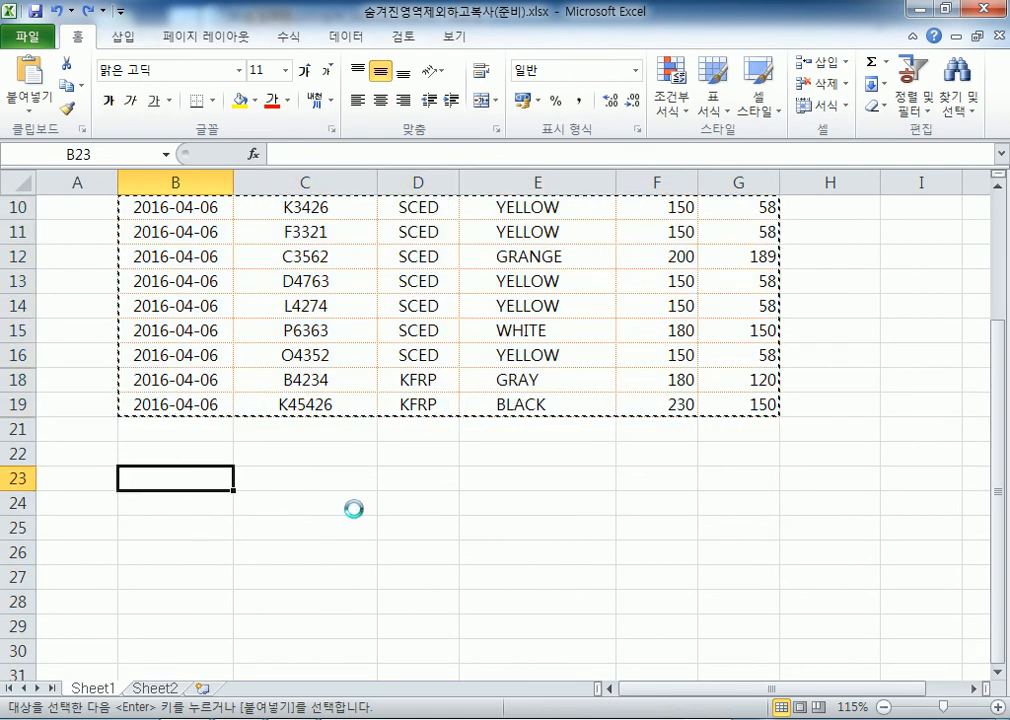
pyautogui.hotkey('ctrl', 'v')
pyautogui.scroll(3, 144, 370)
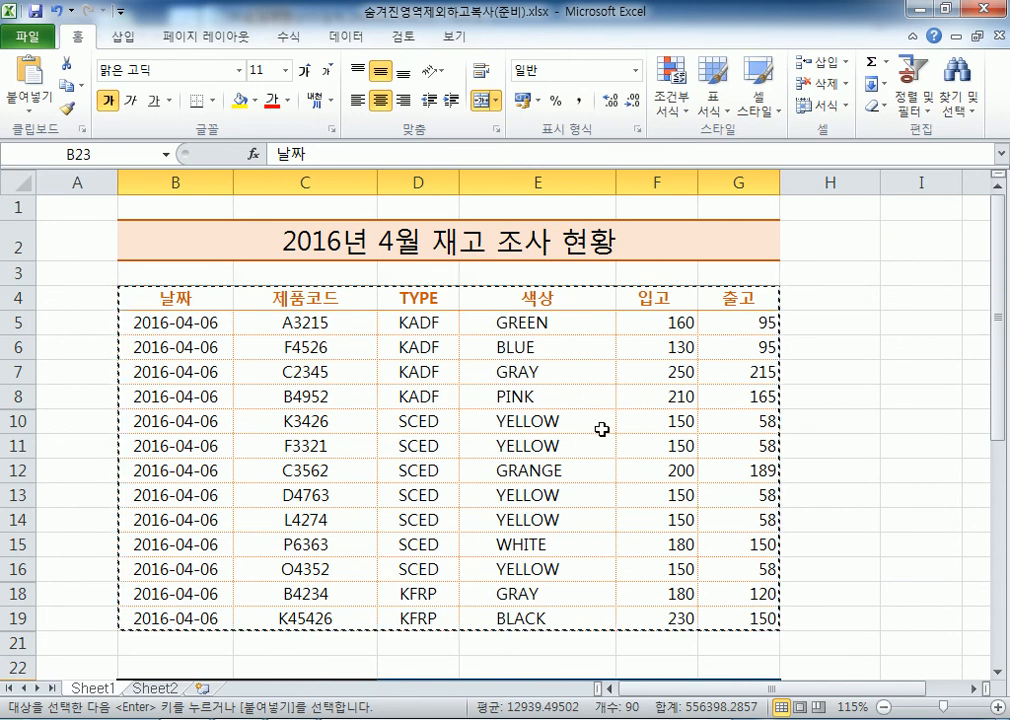
pyautogui.scroll(-11, 600, 430)
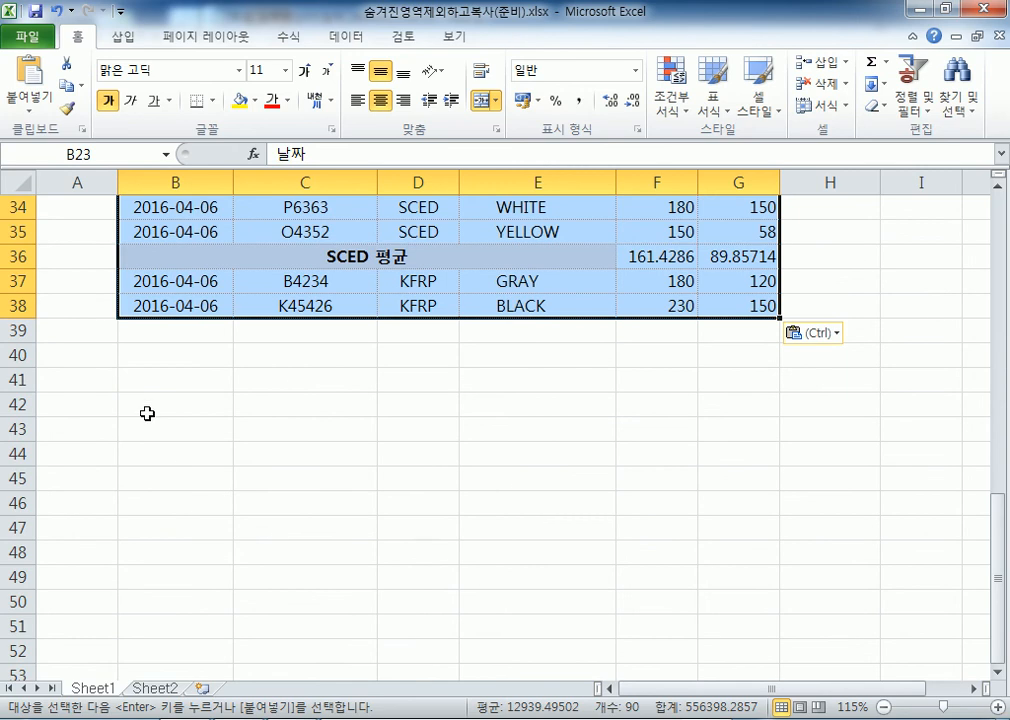
pyautogui.click(170, 406)
pyautogui.press('Return')
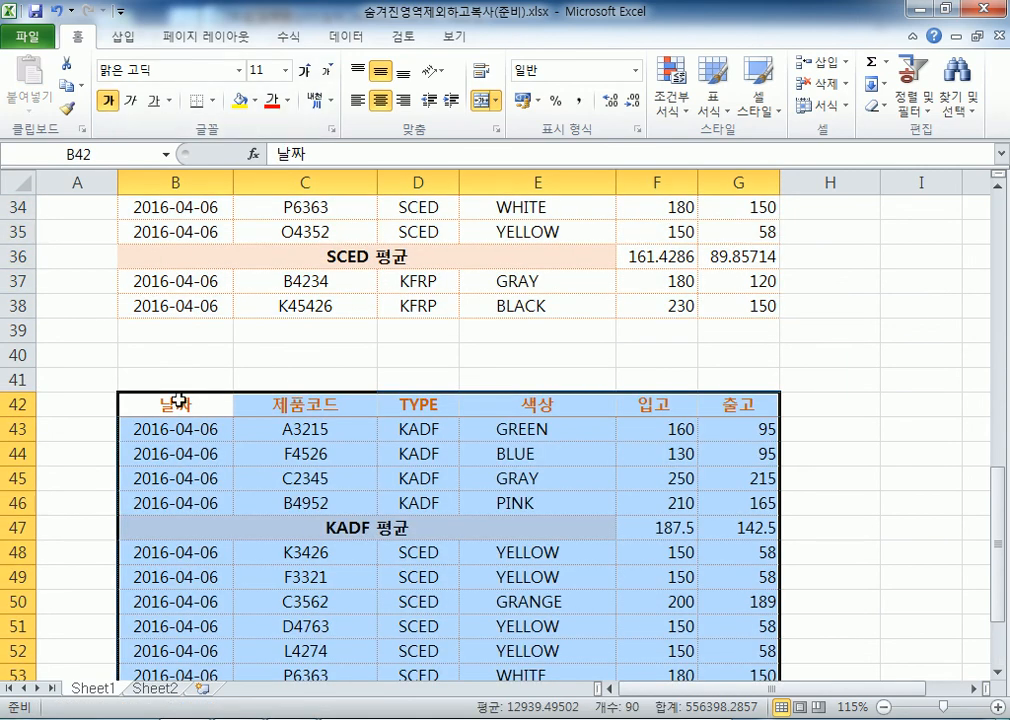
pyautogui.scroll(11, 178, 401)
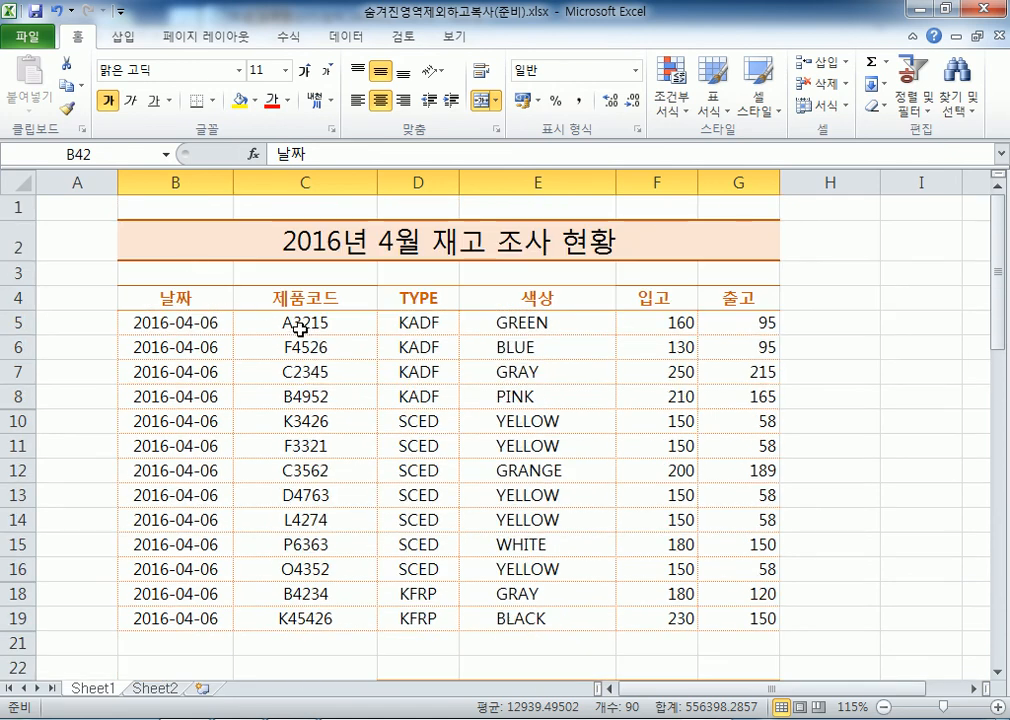
pyautogui.moveTo(150, 297); pyautogui.dragTo(721, 388)
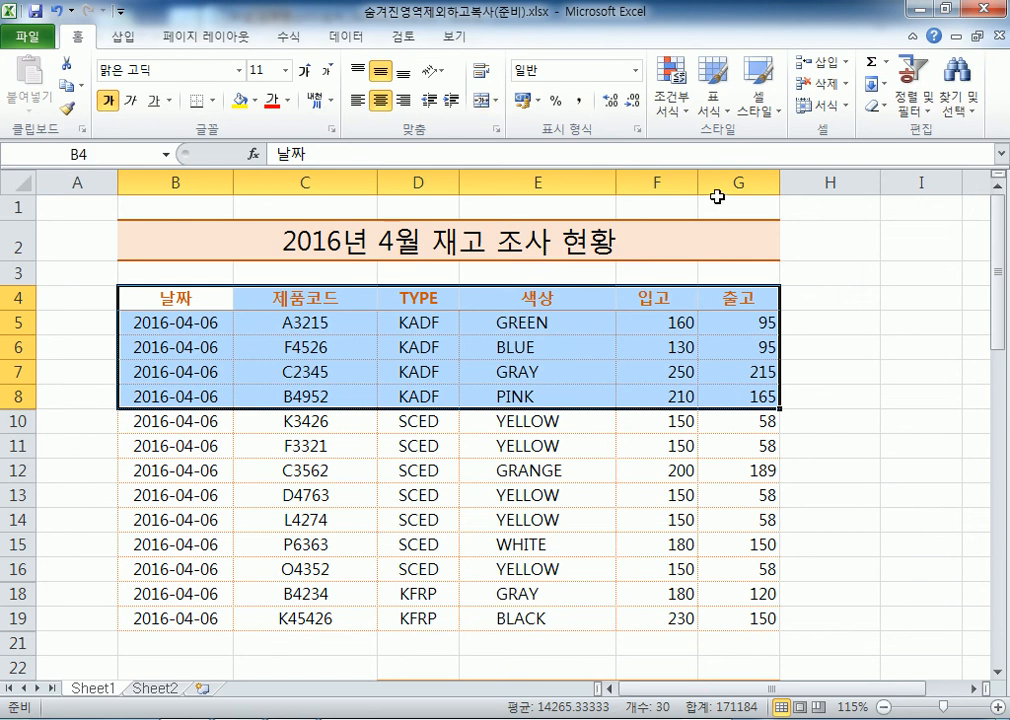
# Undo the extra pastes, recopy B4:G19 and paste it at B23
pyautogui.hotkey('ctrl', 'z')
pyautogui.hotkey('ctrl', 'z')
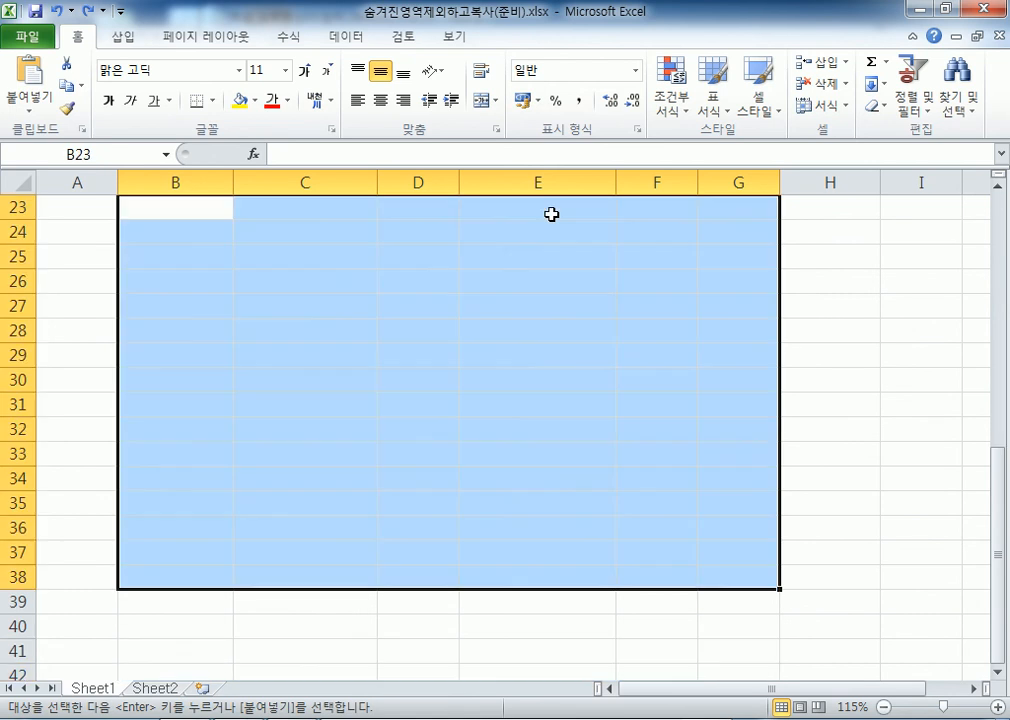
pyautogui.scroll(7, 394, 354)
pyautogui.press('Escape')
pyautogui.moveTo(175, 297); pyautogui.dragTo(751, 609)
pyautogui.hotkey('ctrl', 'c')
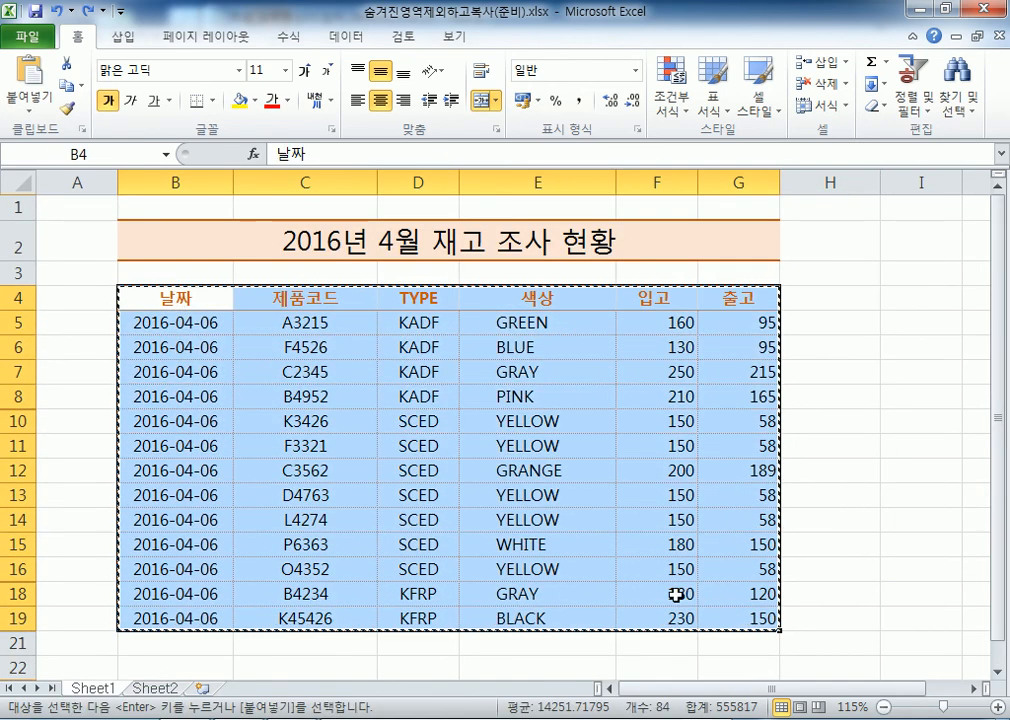
pyautogui.scroll(-3, 180, 642)
pyautogui.click(158, 487)
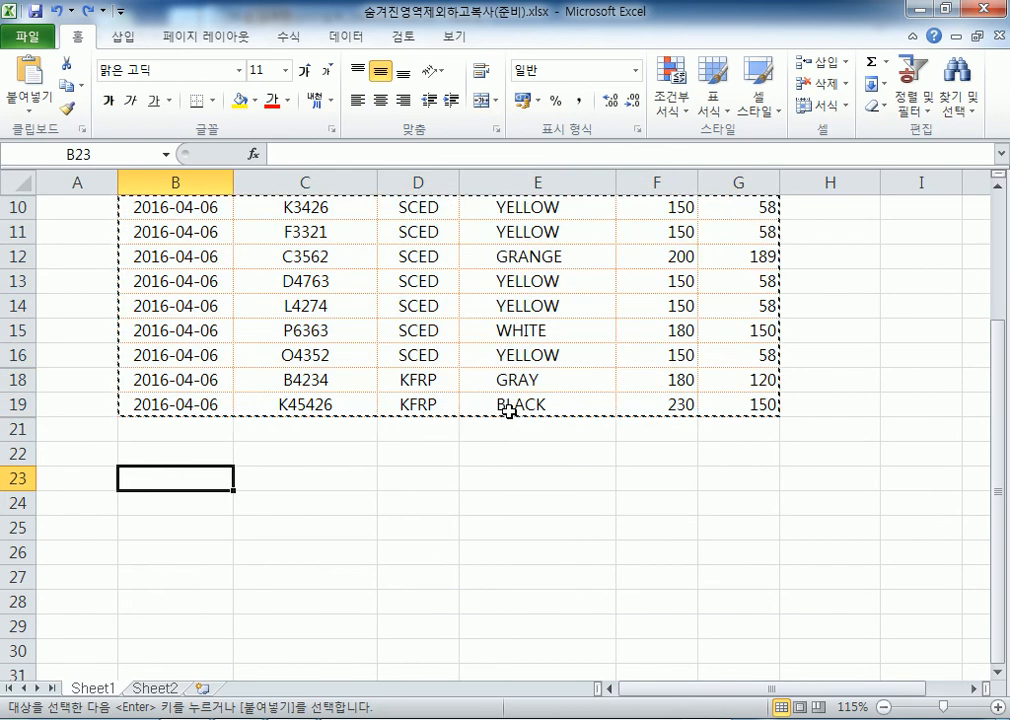
pyautogui.press('Return')
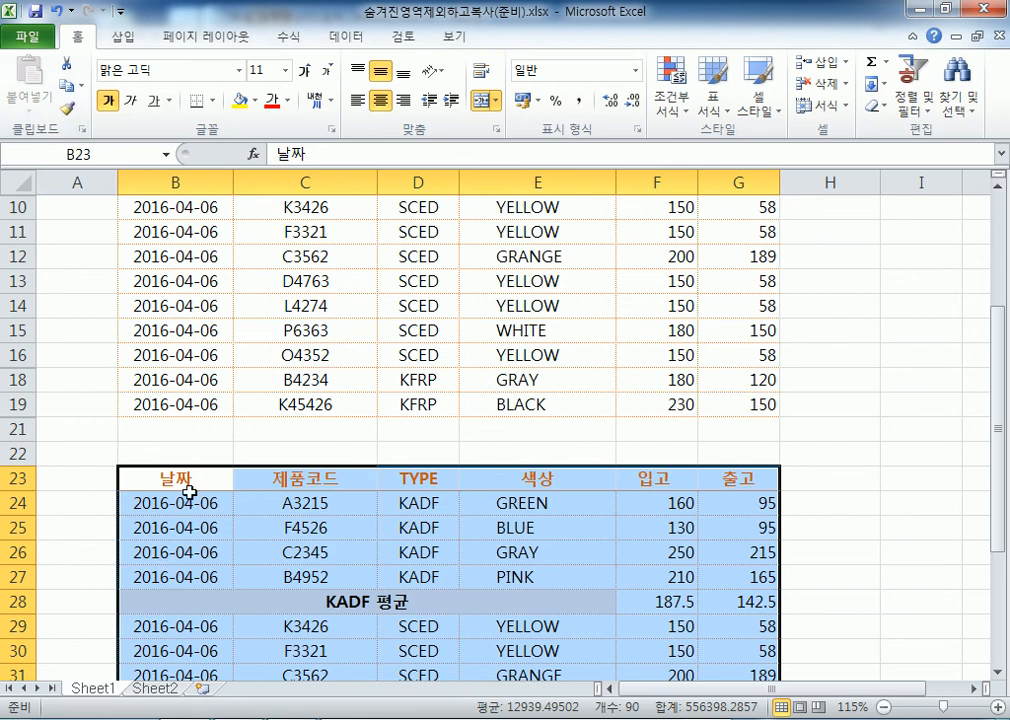
# Undo the B23 and Sheet2 pastes and cancel copy mode
pyautogui.click(61, 12)
pyautogui.click(61, 12)
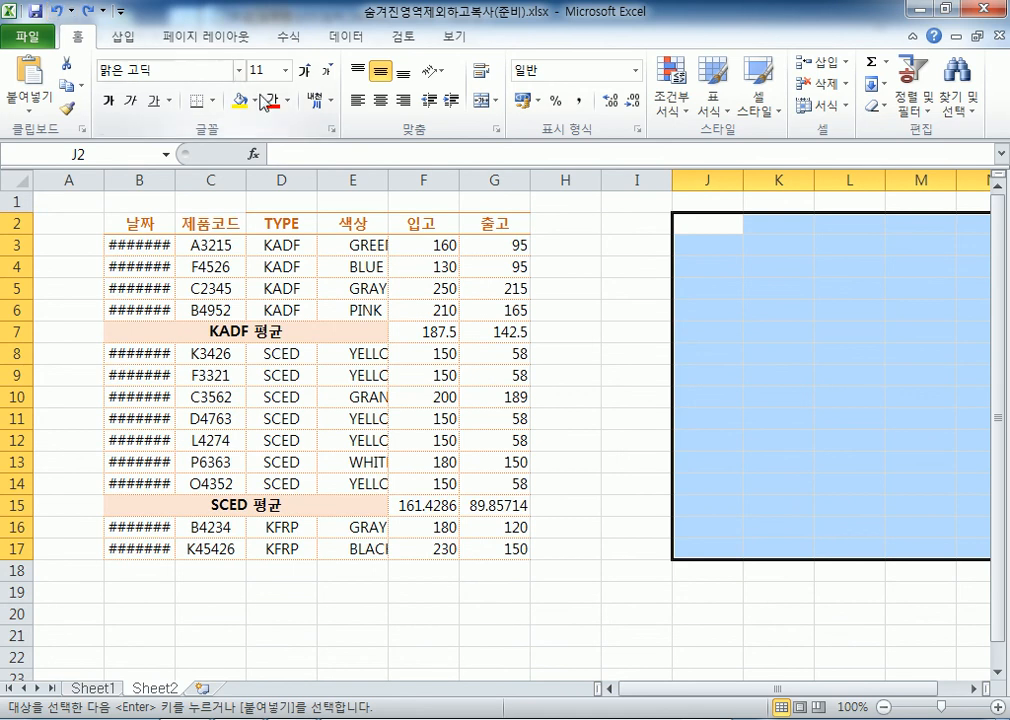
pyautogui.click(593, 230)
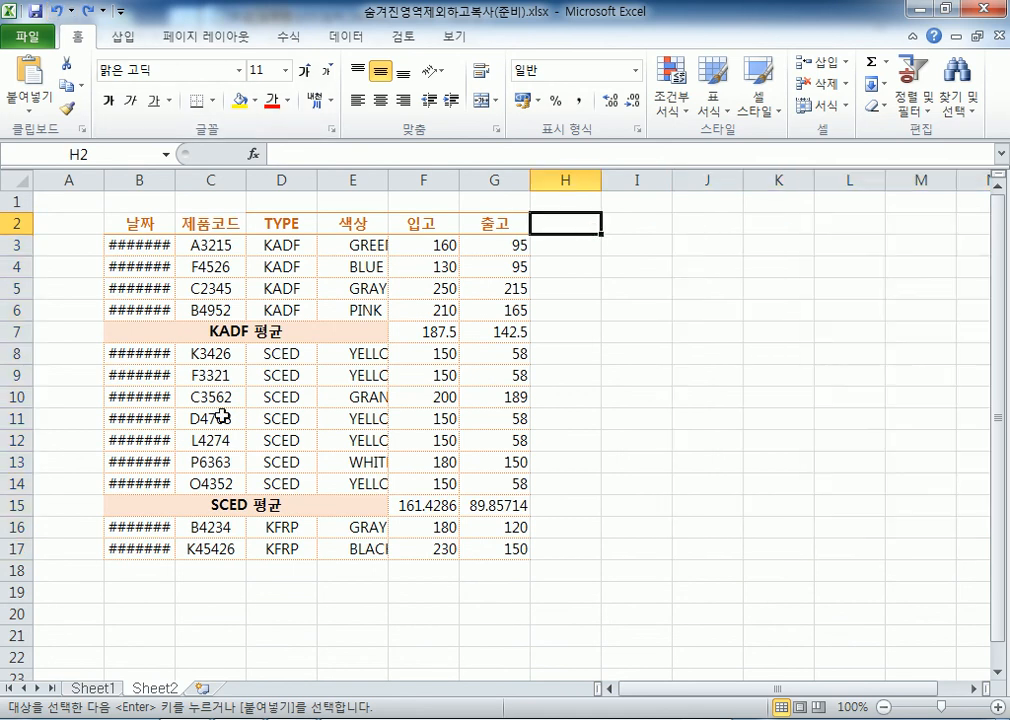
pyautogui.click(112, 687)
pyautogui.press('Escape')
pyautogui.click(174, 322)
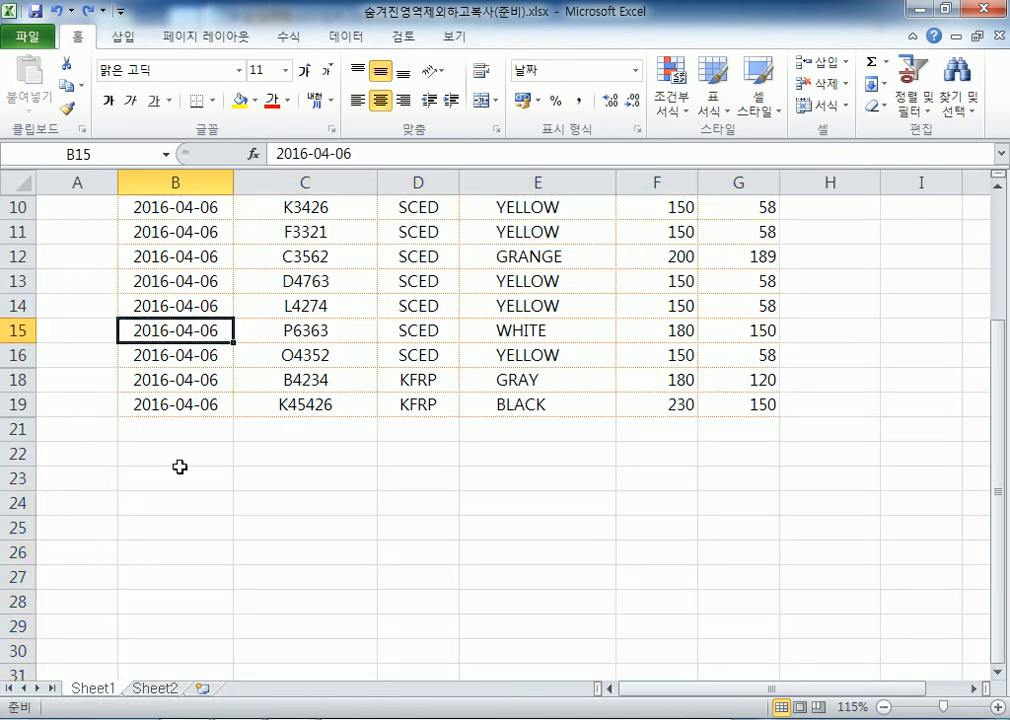
pyautogui.click(156, 689)
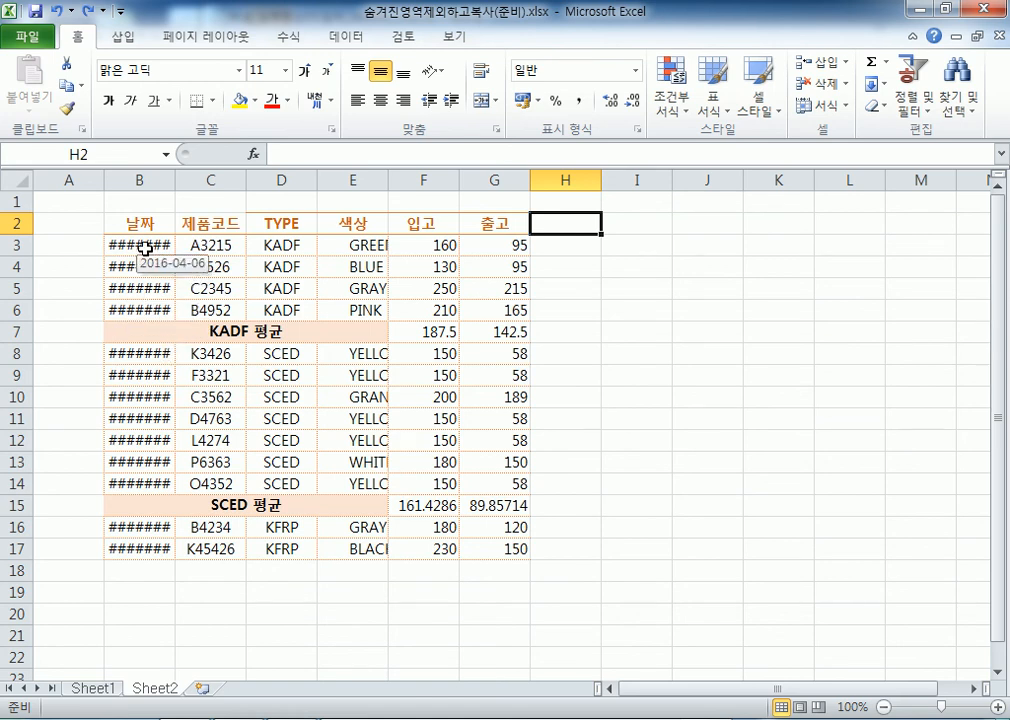
# Compare Sheet2's ####### date cells with Sheet1's column B
pyautogui.moveTo(145, 246); pyautogui.dragTo(143, 305)
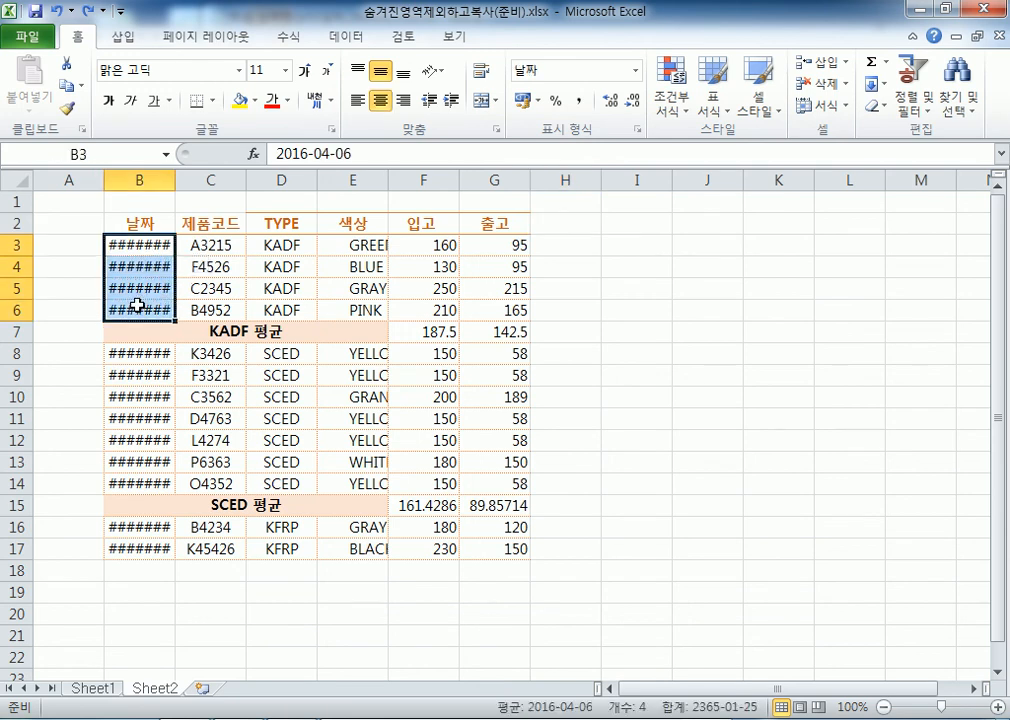
pyautogui.click(144, 309)
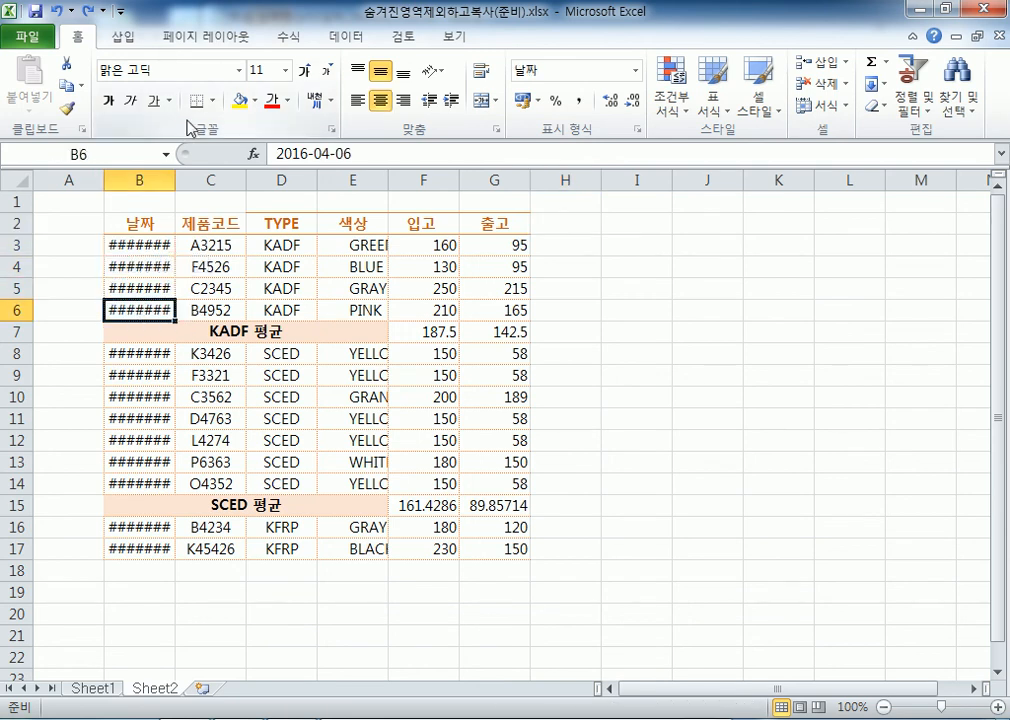
pyautogui.click(113, 689)
pyautogui.scroll(3, 135, 330)
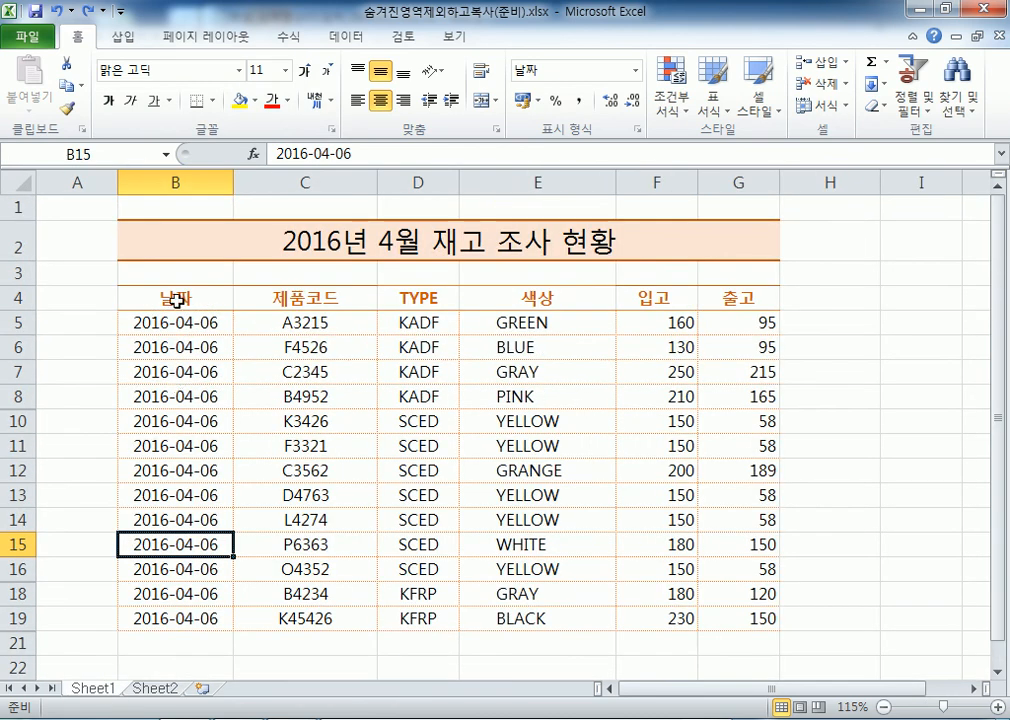
pyautogui.click(216, 181)
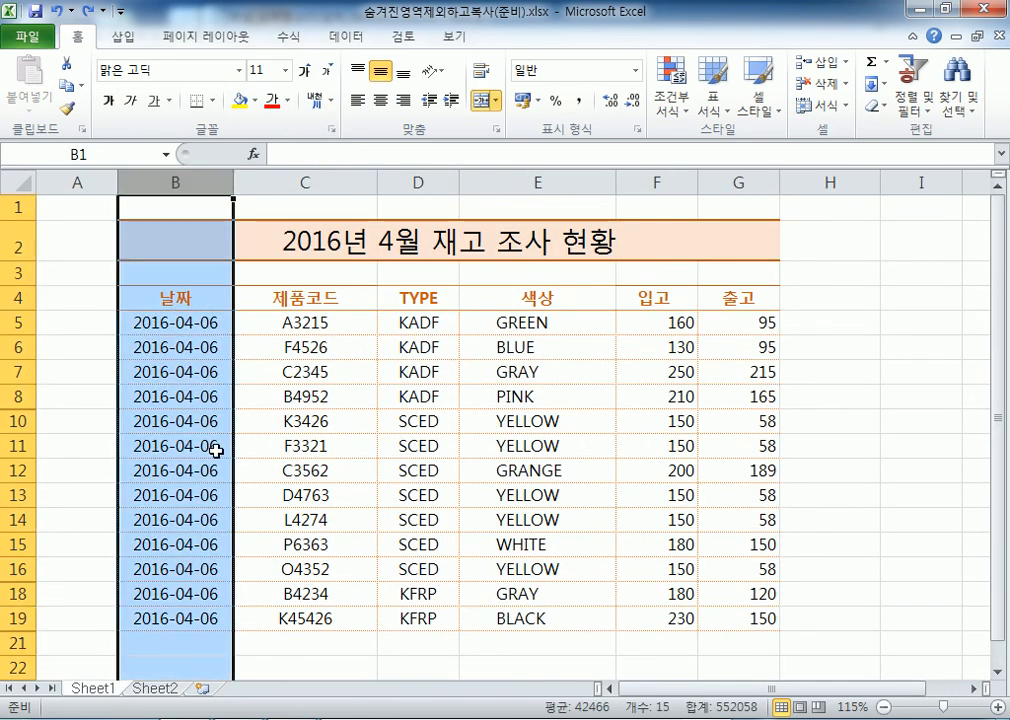
# On Sheet2, AutoFit column B so the 2016-04-06 dates display
pyautogui.click(157, 689)
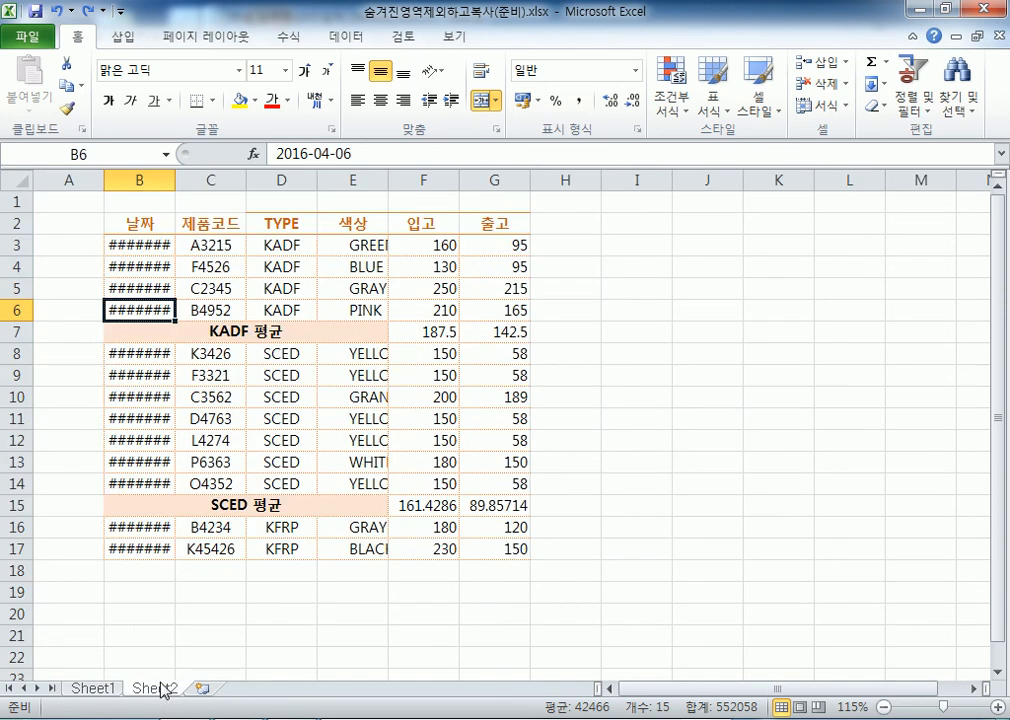
pyautogui.click(132, 248)
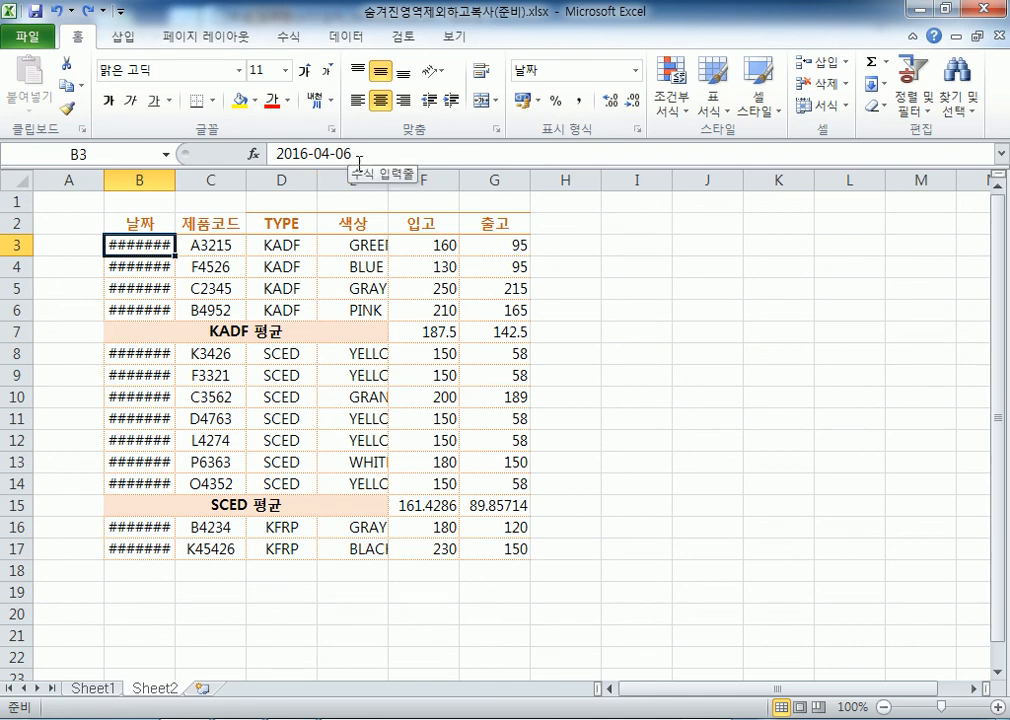
pyautogui.doubleClick(175, 180)
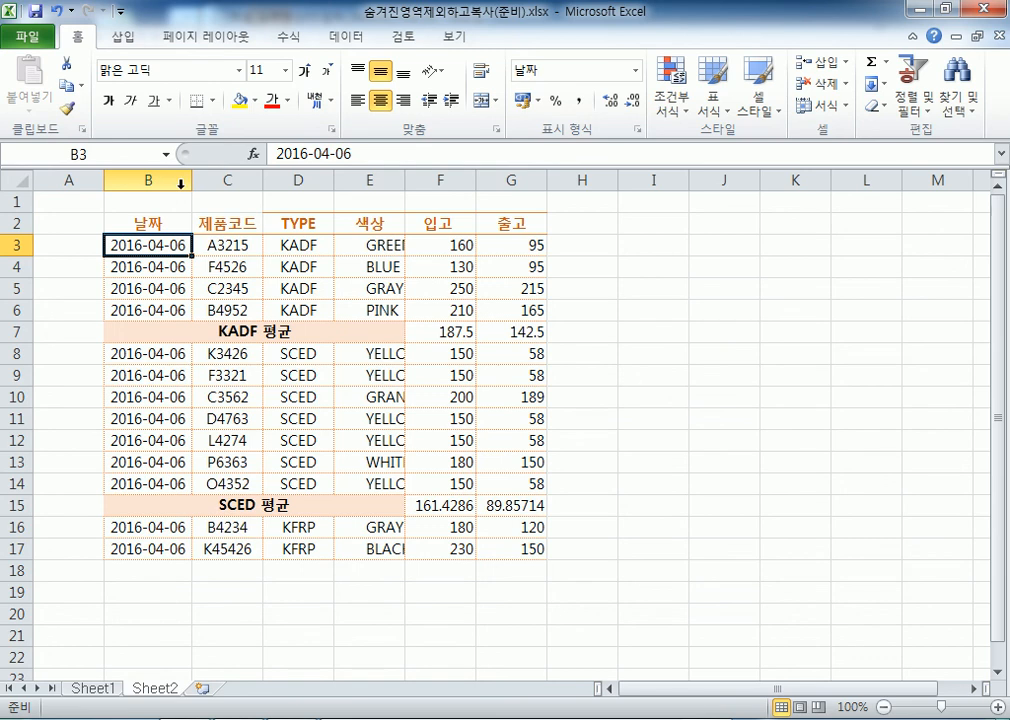
# Adjust the widths of columns E and G, then re-fit column B to show the dates
pyautogui.doubleClick(405, 180)
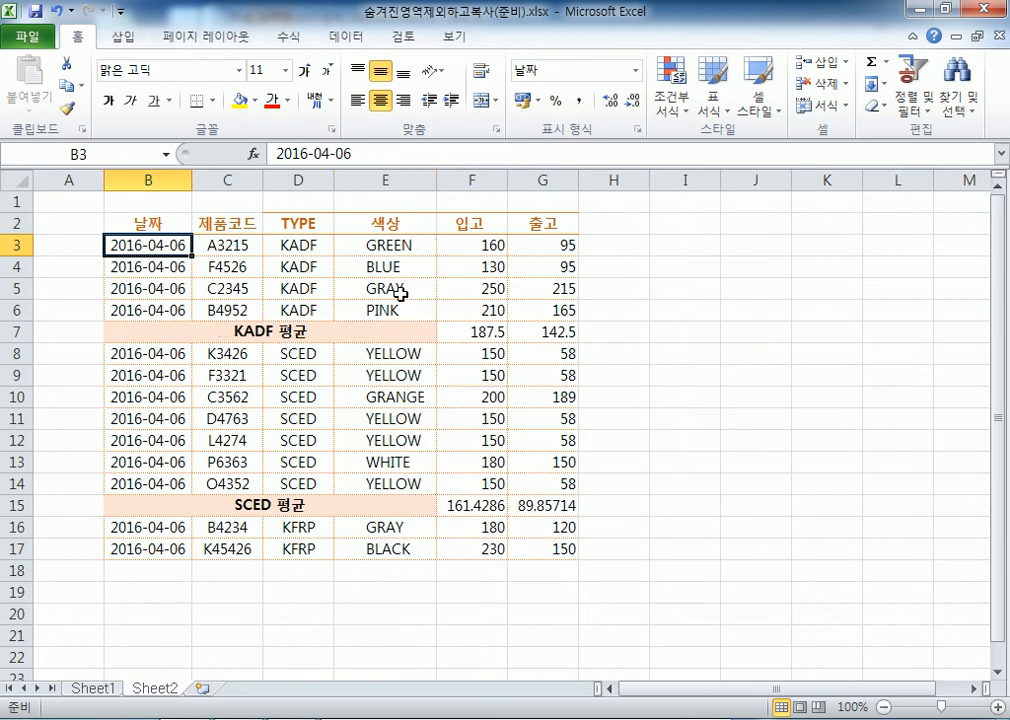
pyautogui.moveTo(436, 180); pyautogui.dragTo(408, 180)
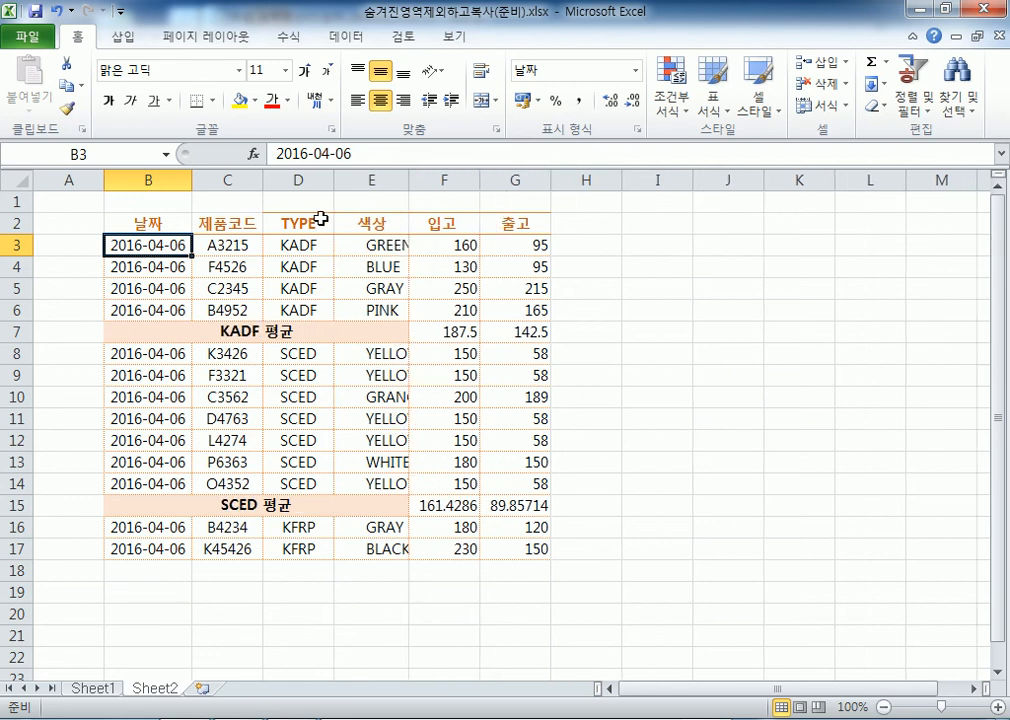
pyautogui.moveTo(550, 180); pyautogui.dragTo(508, 178)
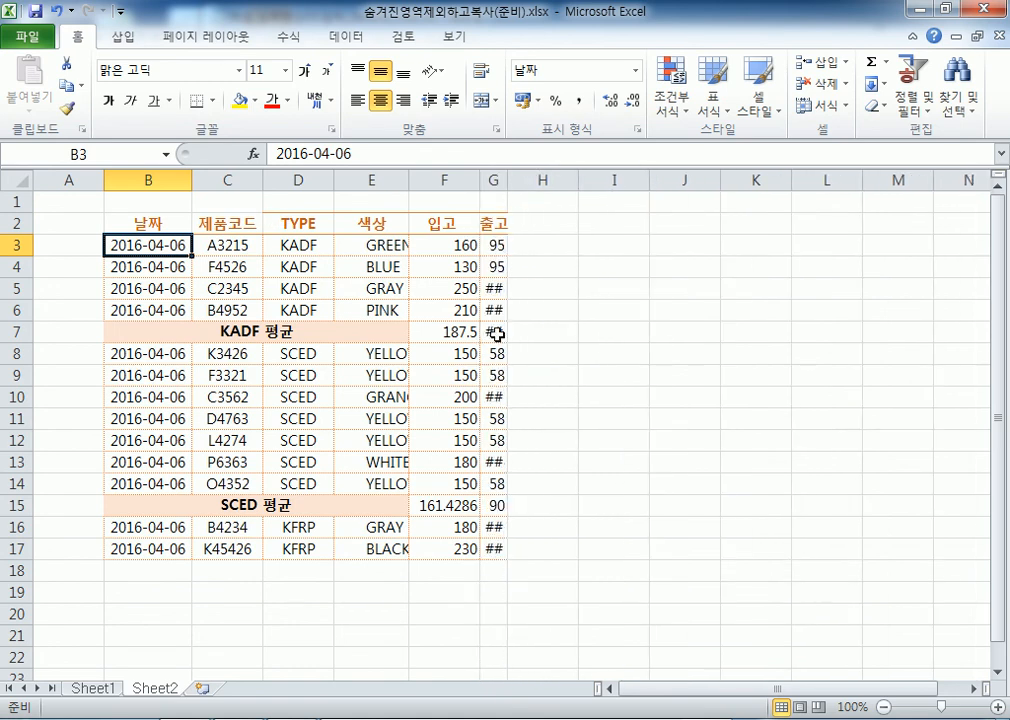
pyautogui.hotkey('ctrl', 'z')
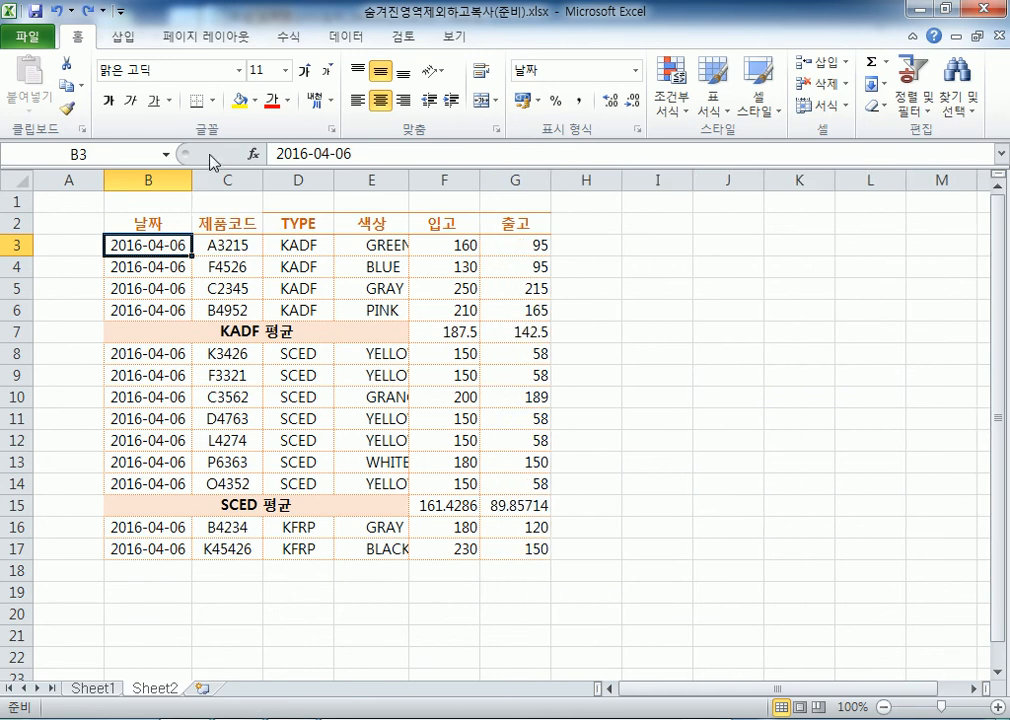
pyautogui.moveTo(192, 179); pyautogui.dragTo(166, 177)
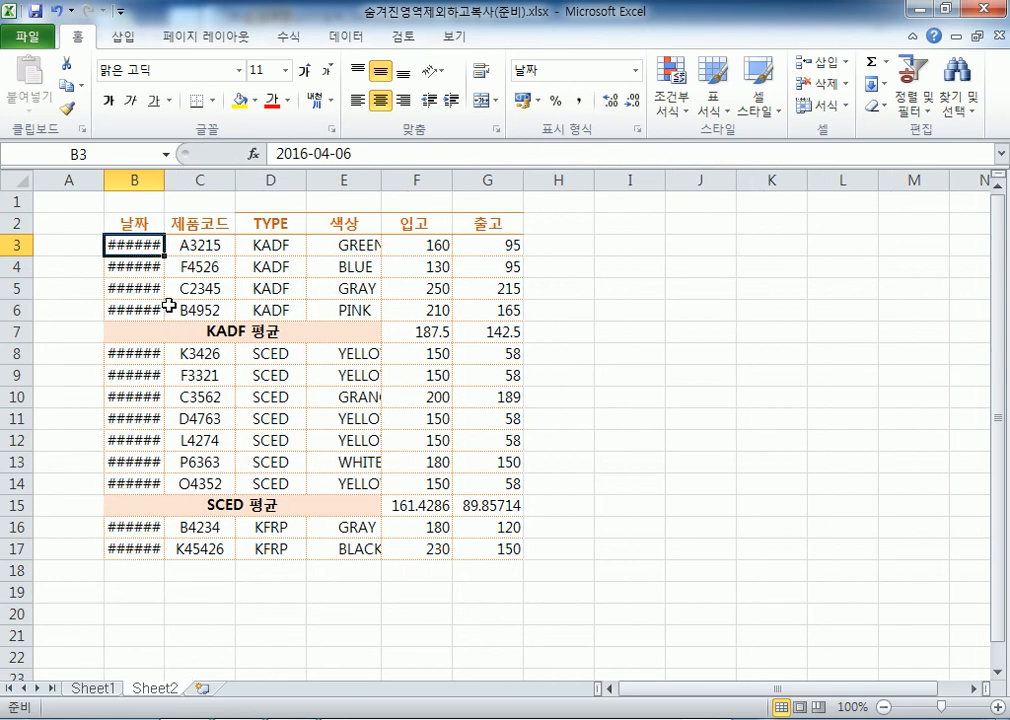
pyautogui.doubleClick(166, 180)
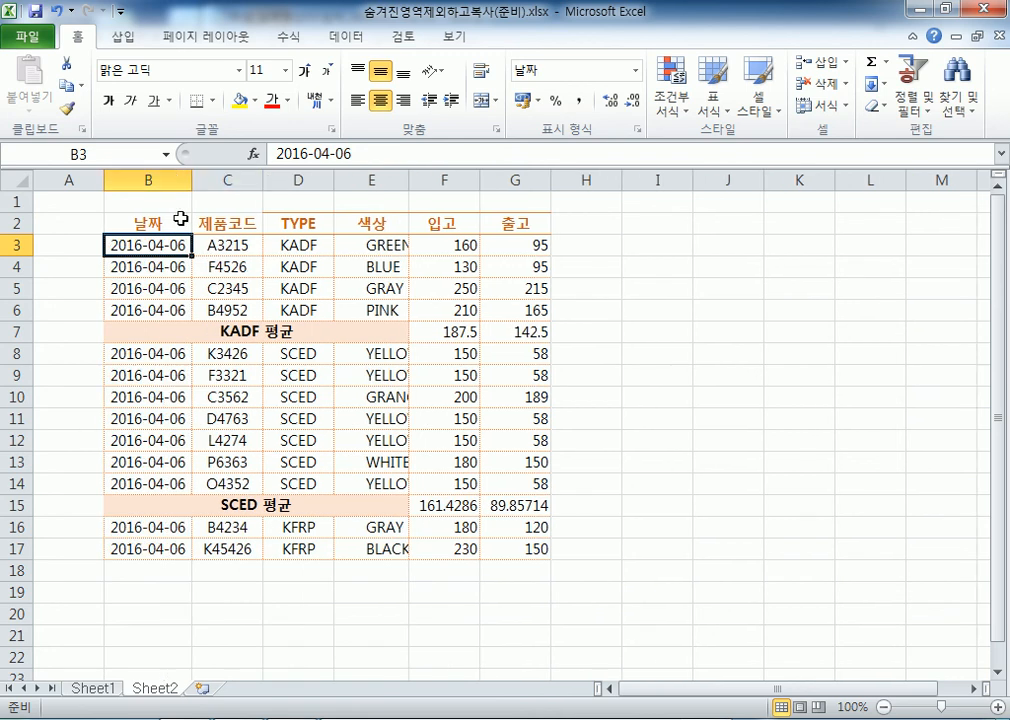
pyautogui.click(310, 369)
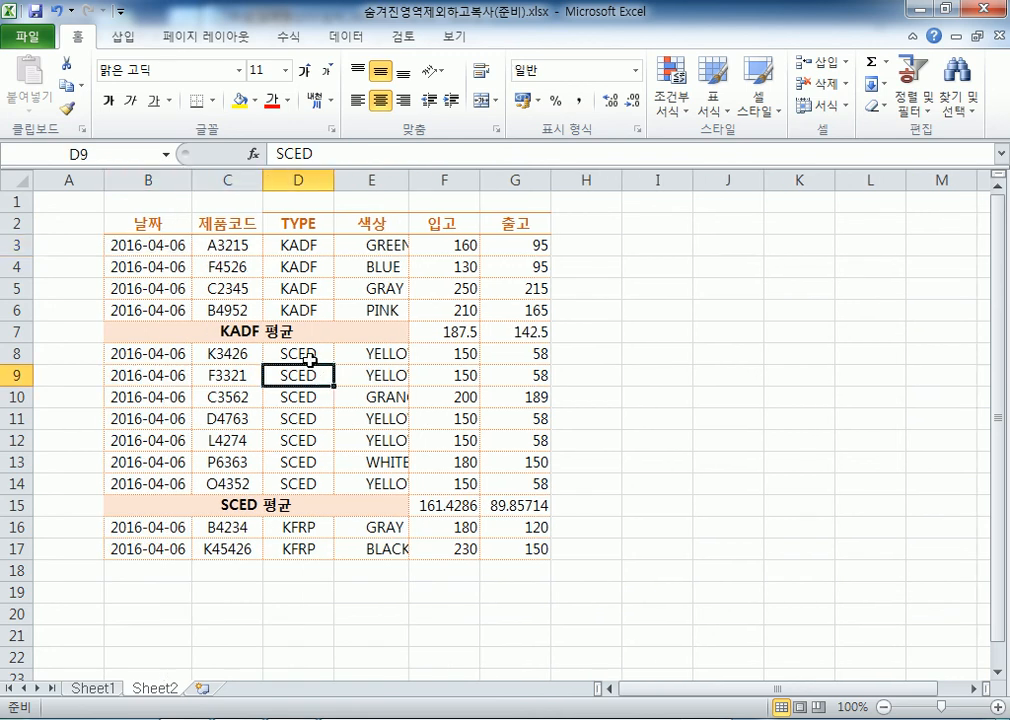
# Copy the Sheet1 table B4:G19 and inspect the pasted table's cells on Sheet2
pyautogui.click(105, 689)
pyautogui.click(196, 348)
pyautogui.moveTo(187, 300); pyautogui.dragTo(710, 607)
pyautogui.rightClick(421, 330)
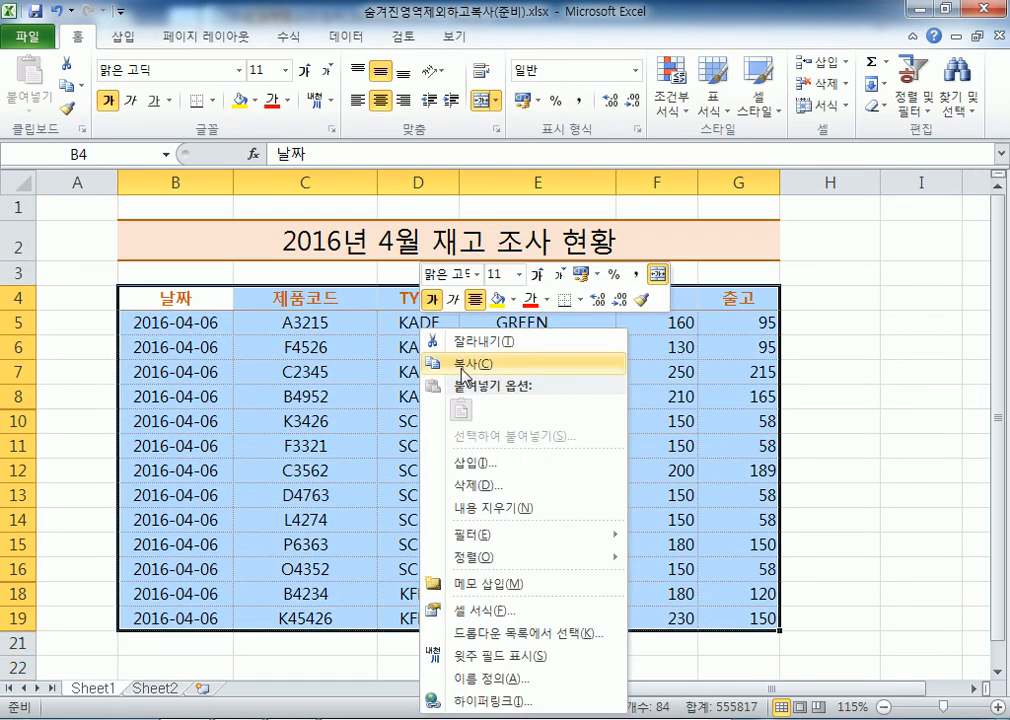
pyautogui.click(461, 364)
pyautogui.click(155, 689)
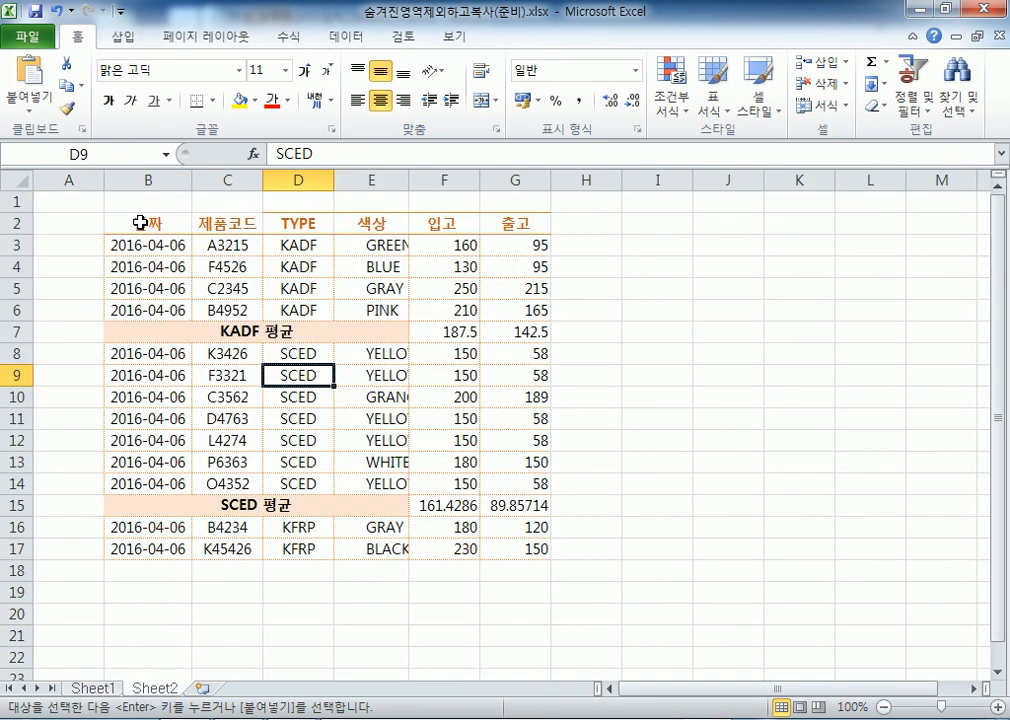
pyautogui.click(143, 223)
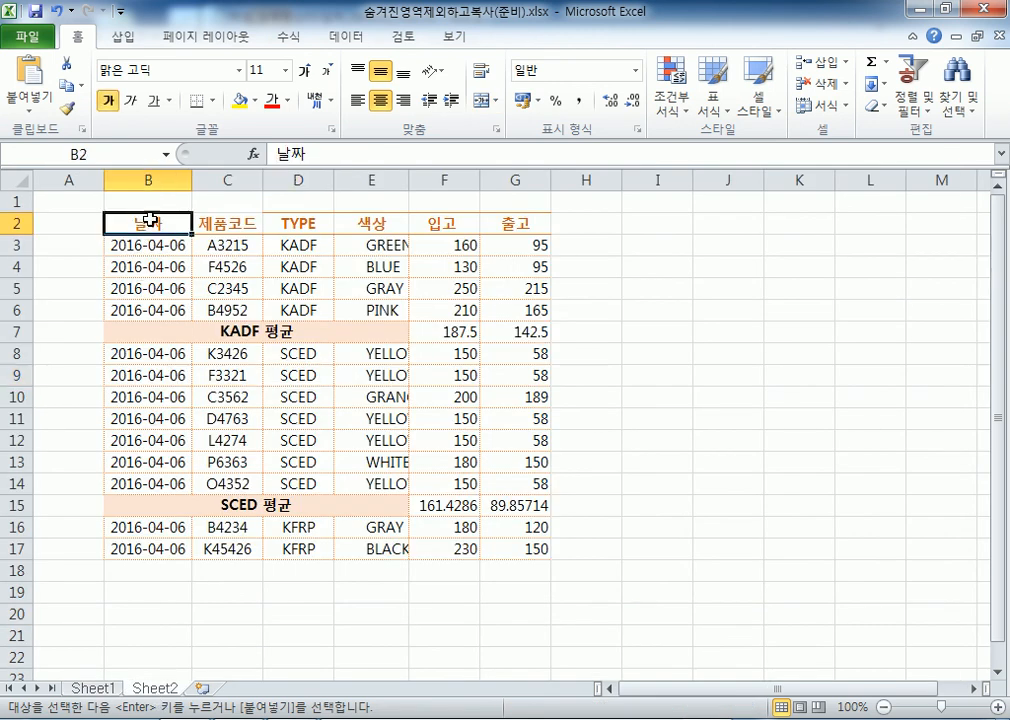
pyautogui.click(208, 335)
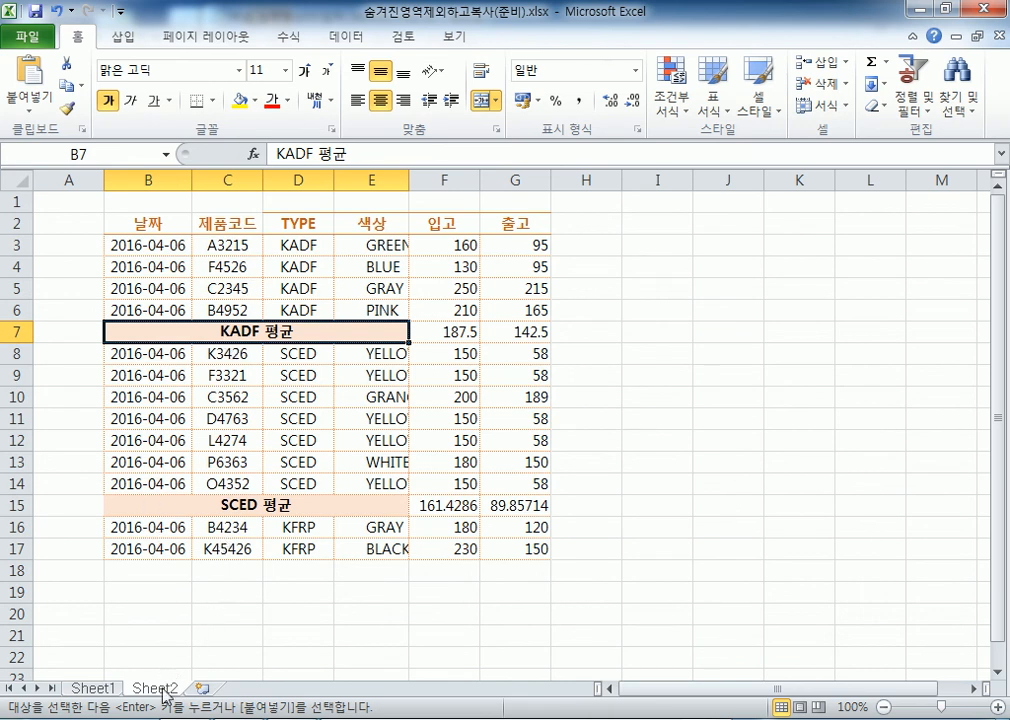
# Copy B4:G19 from Sheet1 once more and return to Sheet2
pyautogui.click(95, 688)
pyautogui.moveTo(170, 298); pyautogui.dragTo(740, 618)
pyautogui.rightClick(334, 310)
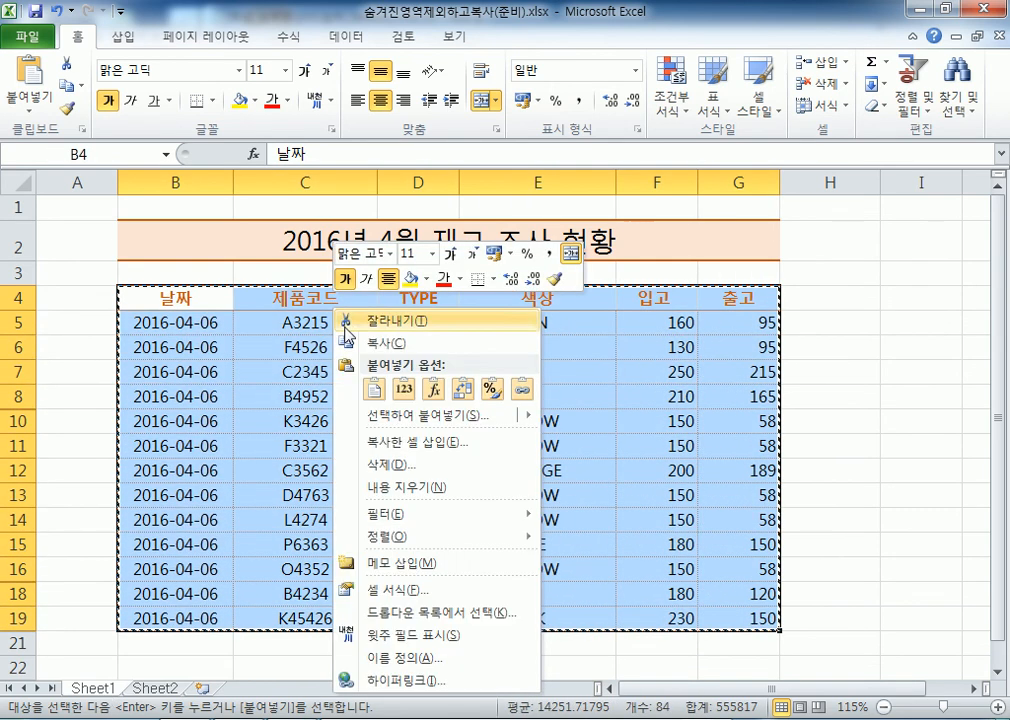
pyautogui.click(362, 340)
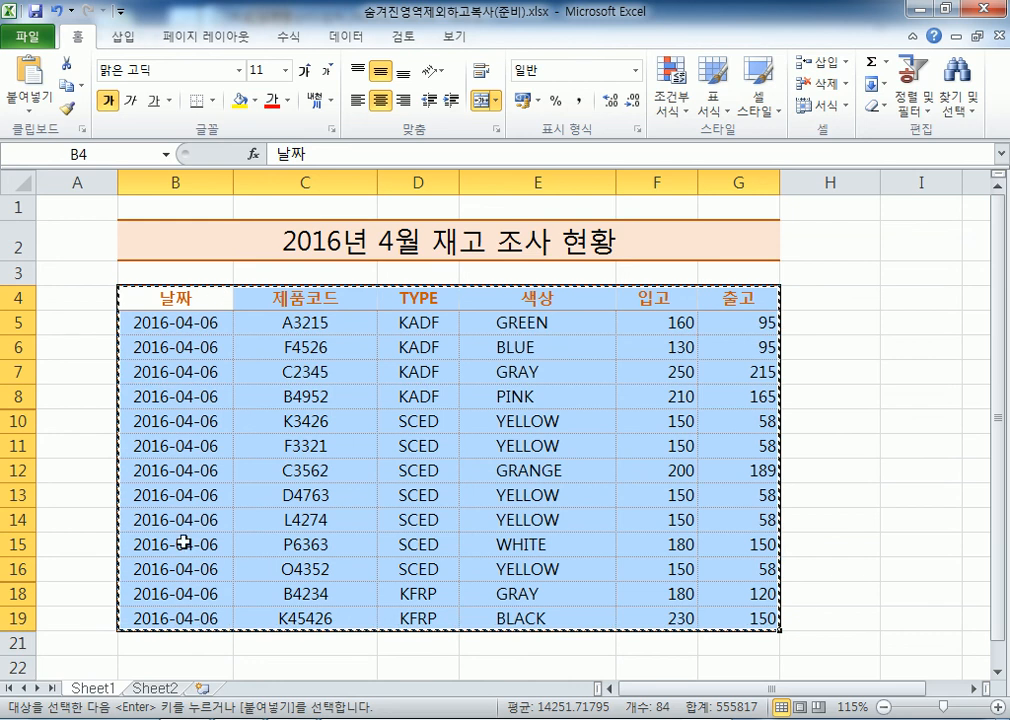
pyautogui.click(158, 689)
pyautogui.scroll(-4, 147, 338)
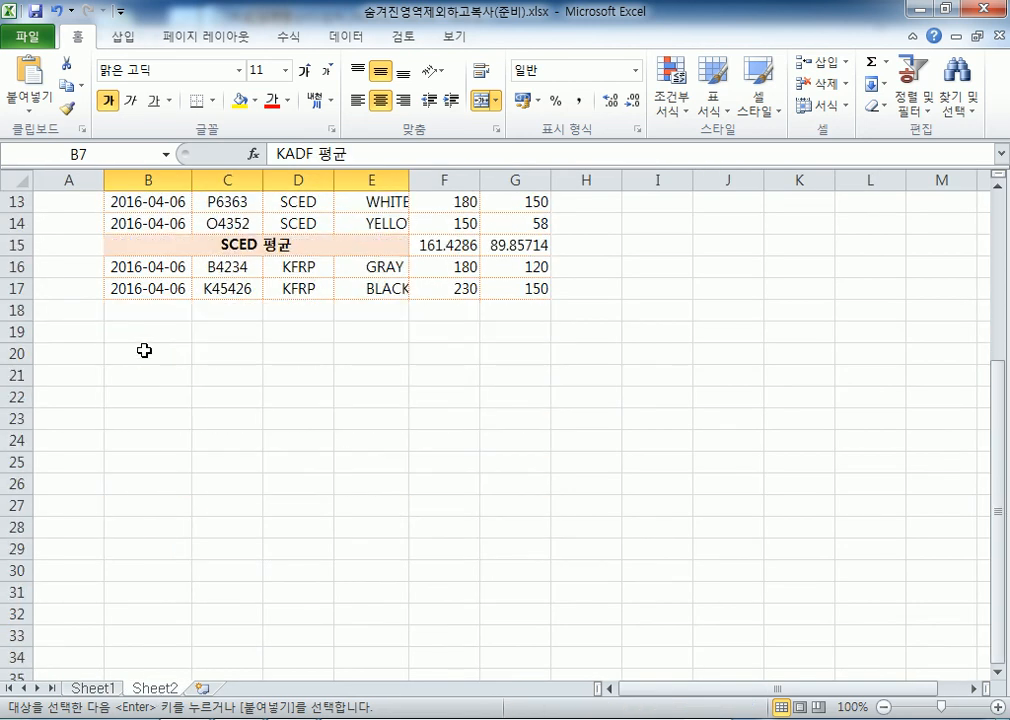
# Pick cell B20, cancel Go To Special without changes, and return to Sheet1
pyautogui.click(137, 356)
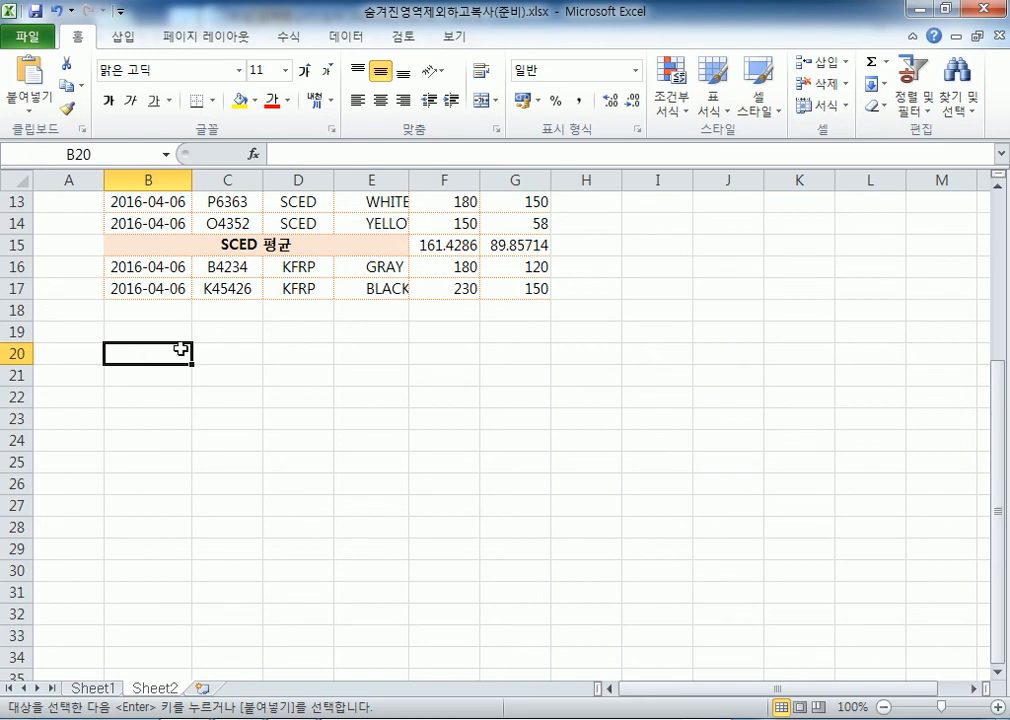
pyautogui.click(958, 100)
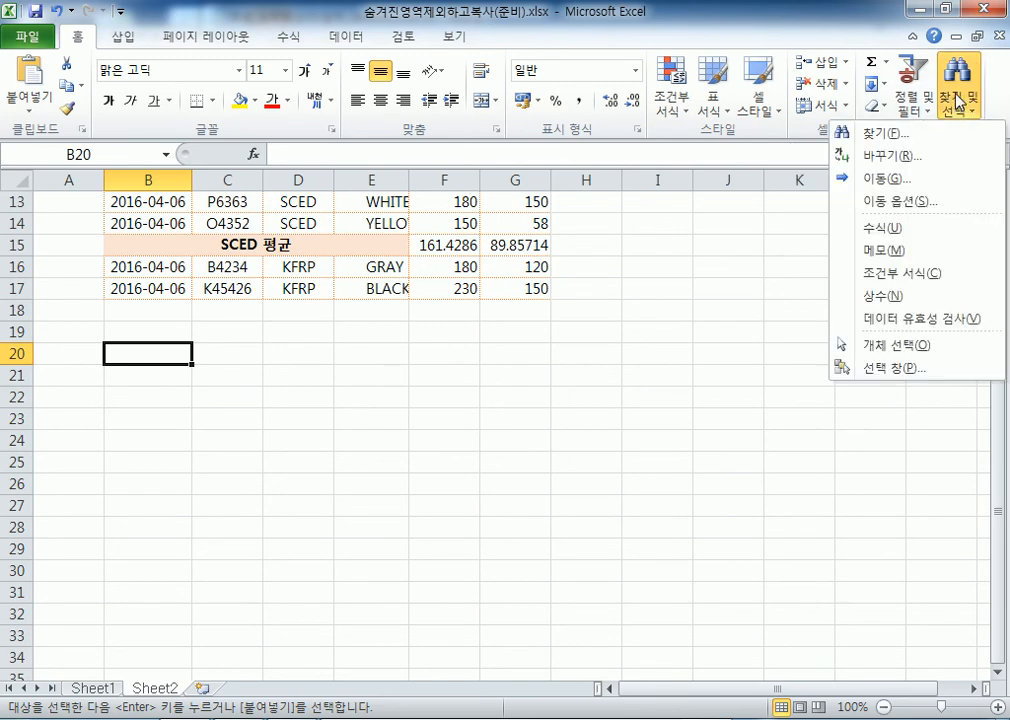
pyautogui.click(896, 205)
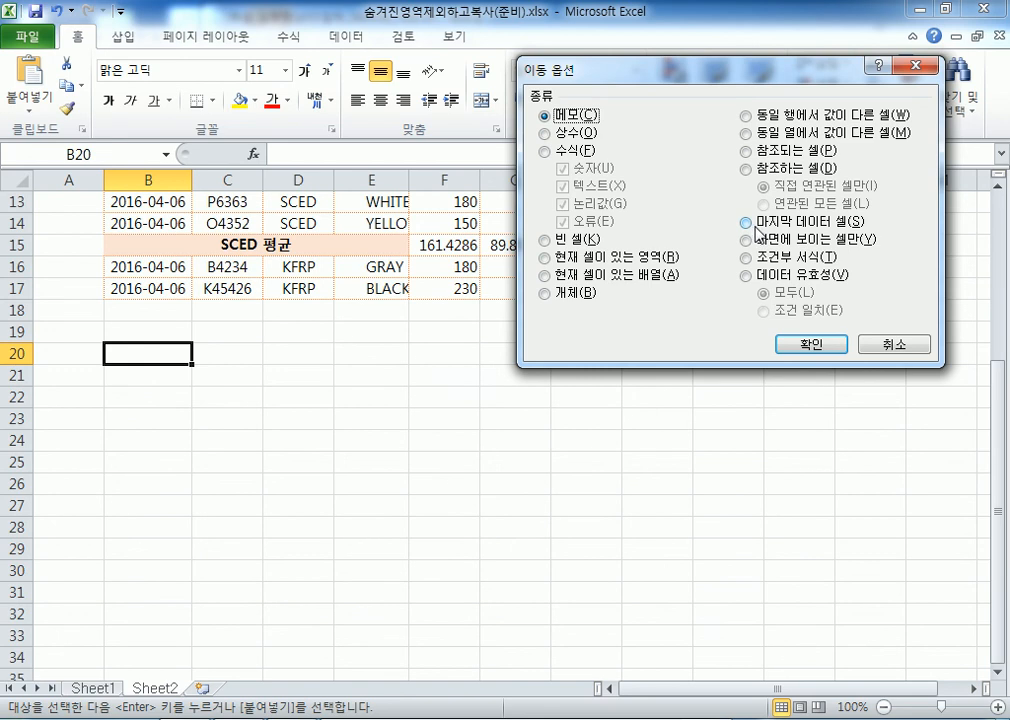
pyautogui.click(895, 346)
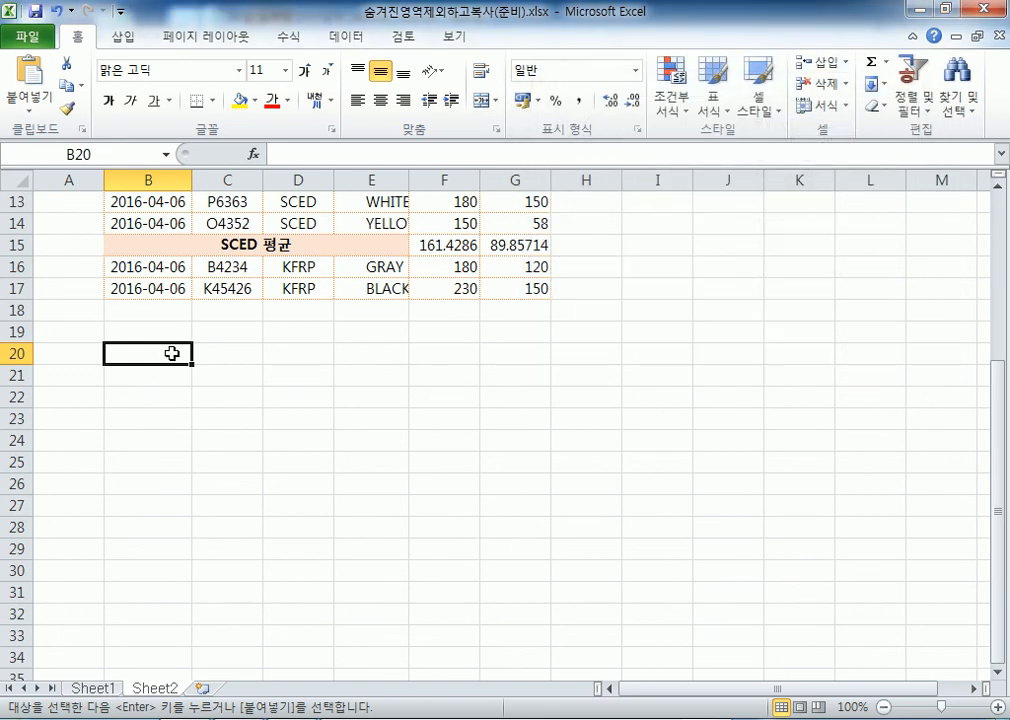
pyautogui.click(92, 688)
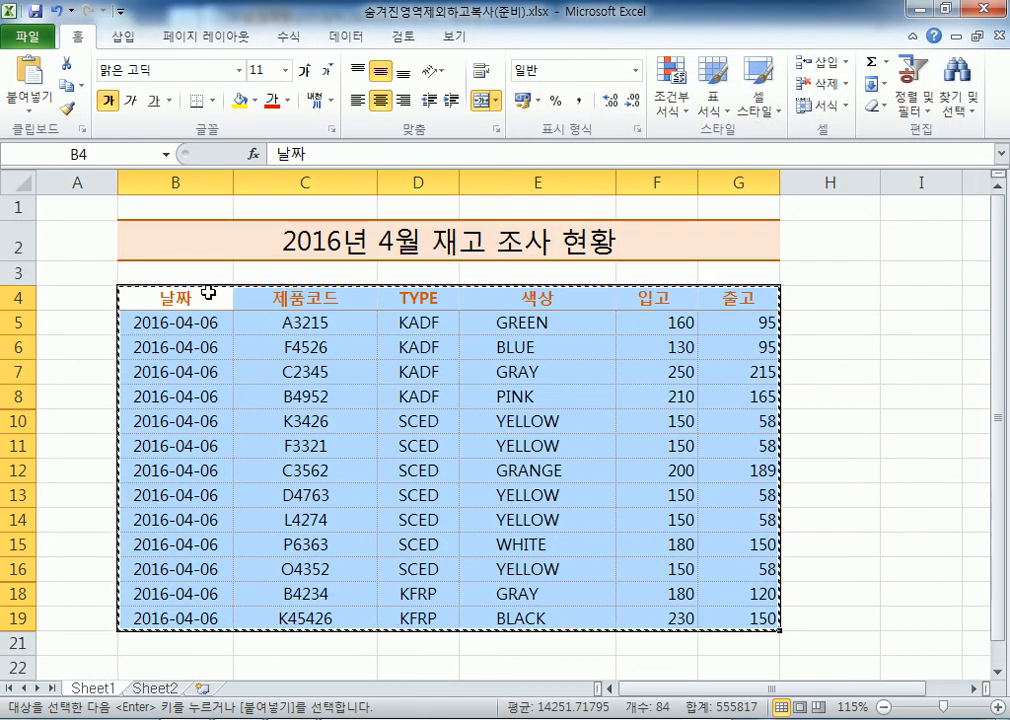
# Select B4:G19 and narrow the selection to visible cells only with Go To Special
pyautogui.moveTo(213, 292); pyautogui.dragTo(717, 613)
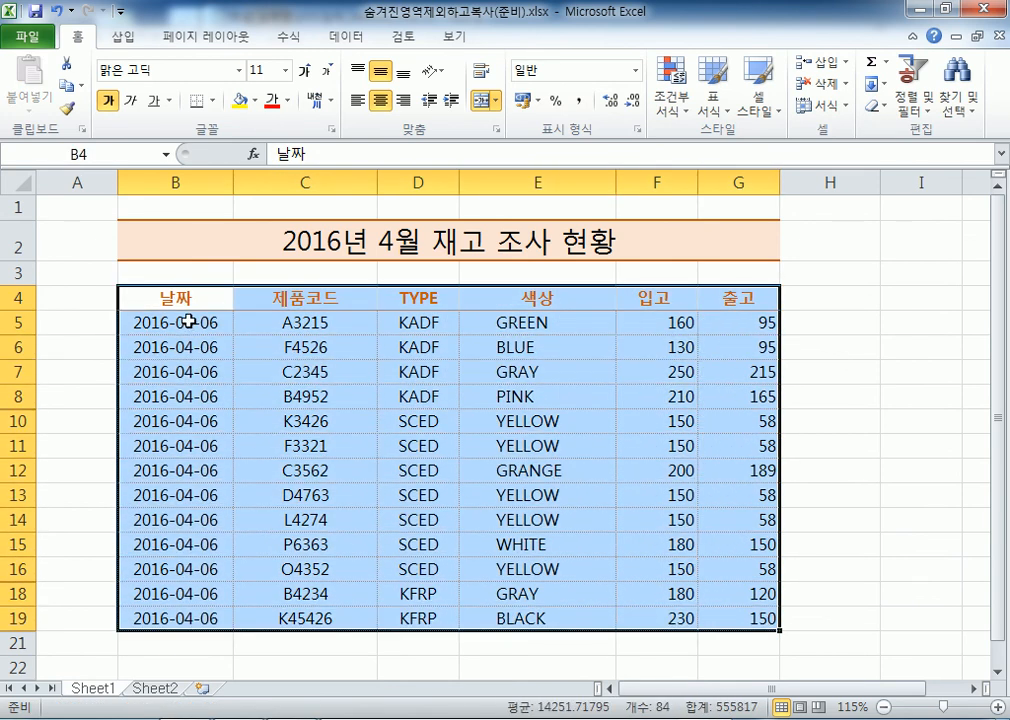
pyautogui.click(968, 110)
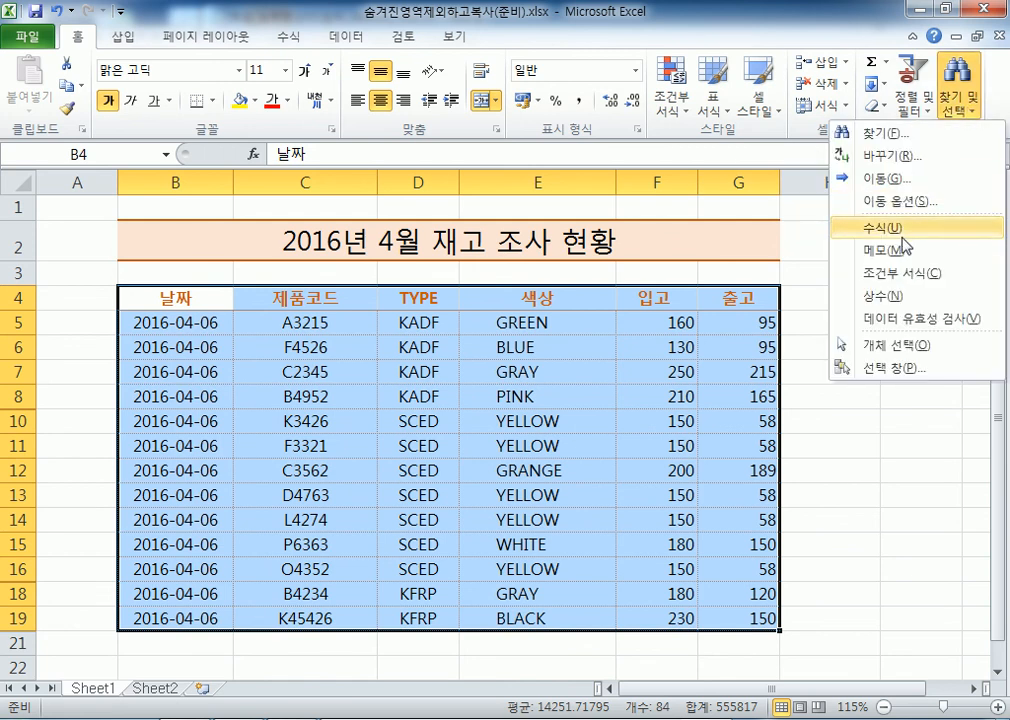
pyautogui.click(897, 202)
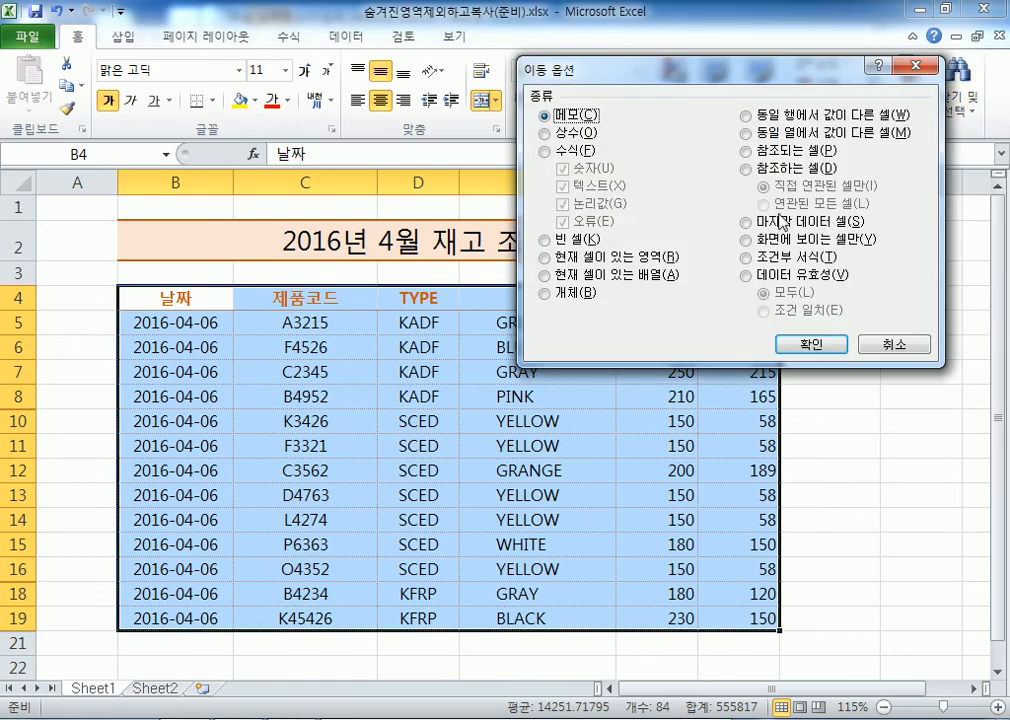
pyautogui.click(746, 240)
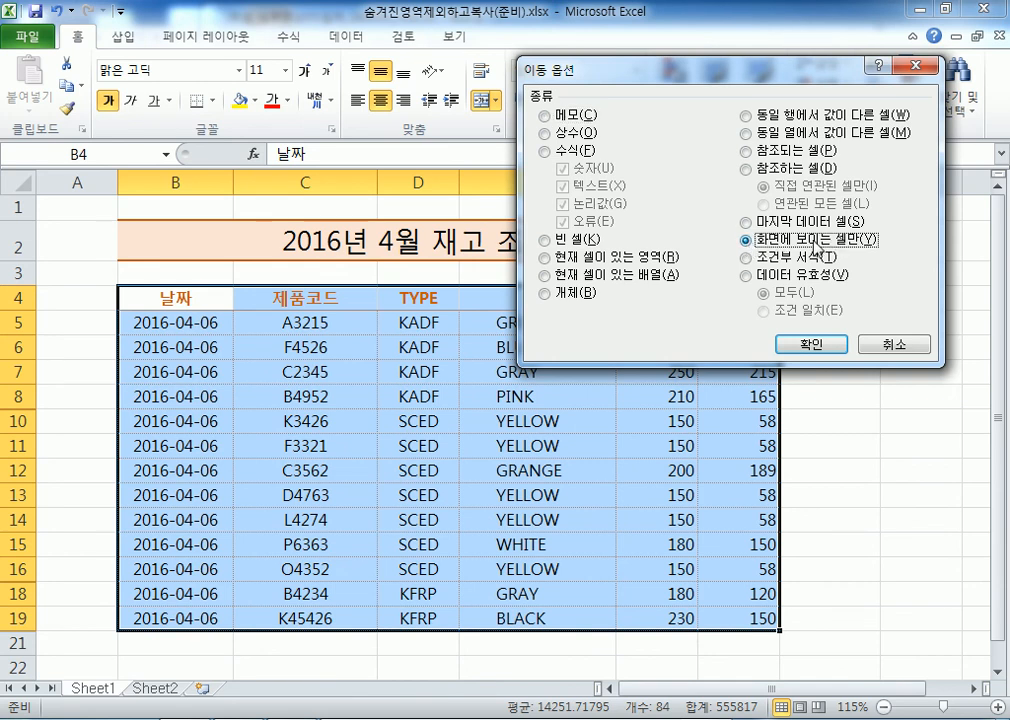
pyautogui.click(800, 345)
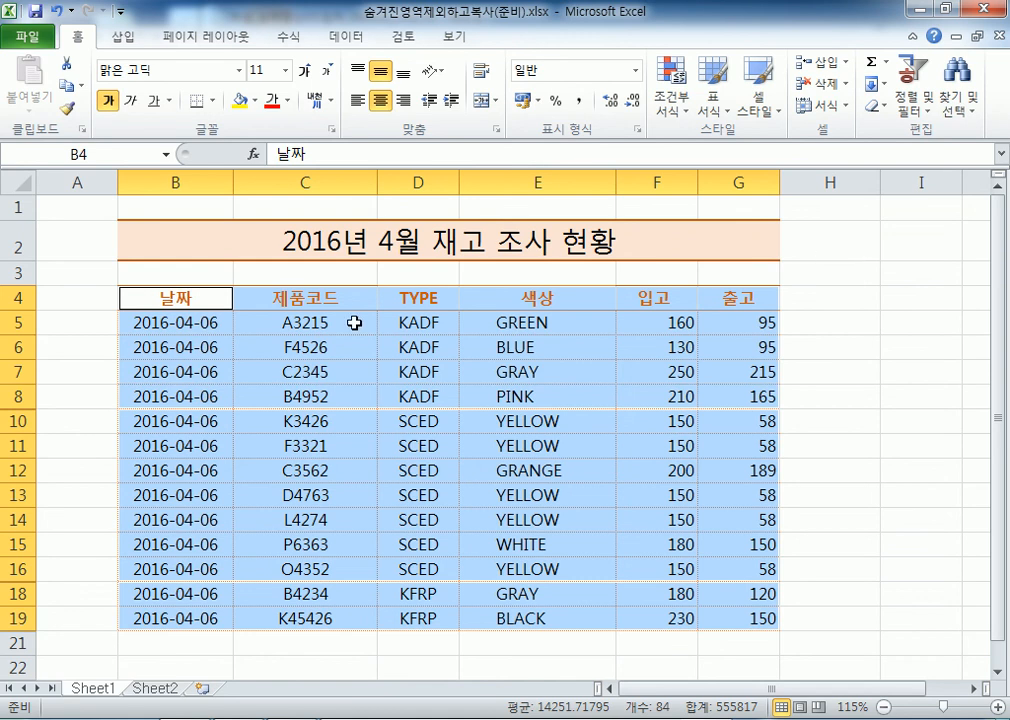
# Reselect the table from B4, restrict it to visible cells only, and copy it
pyautogui.moveTo(165, 298); pyautogui.dragTo(712, 614)
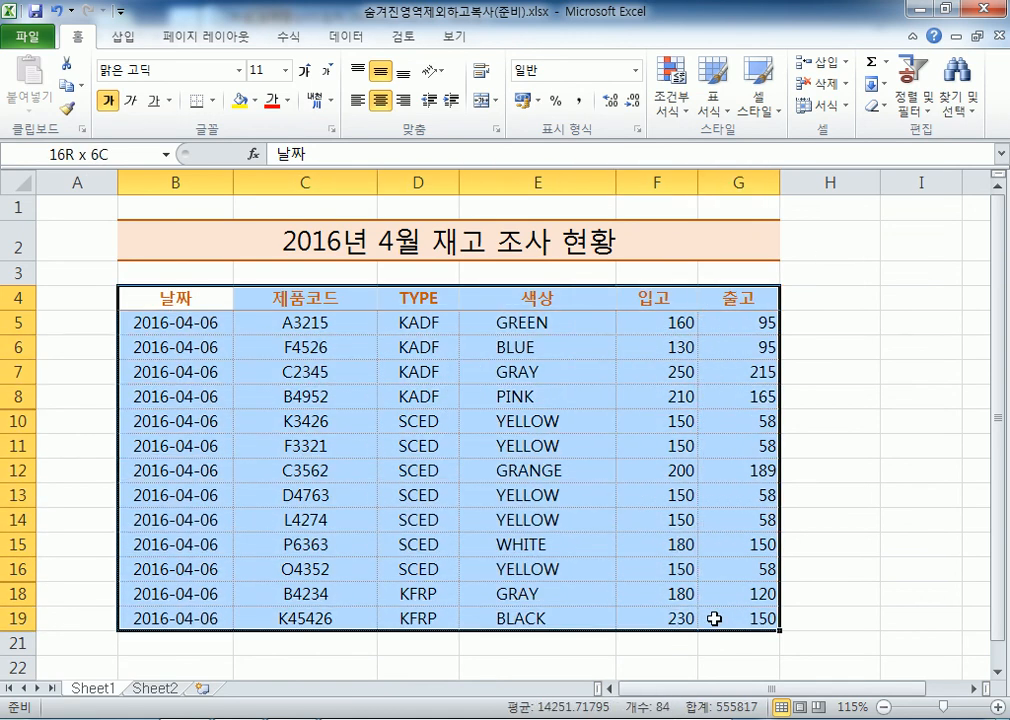
pyautogui.scroll(-1, 258, 371)
pyautogui.scroll(1, 258, 371)
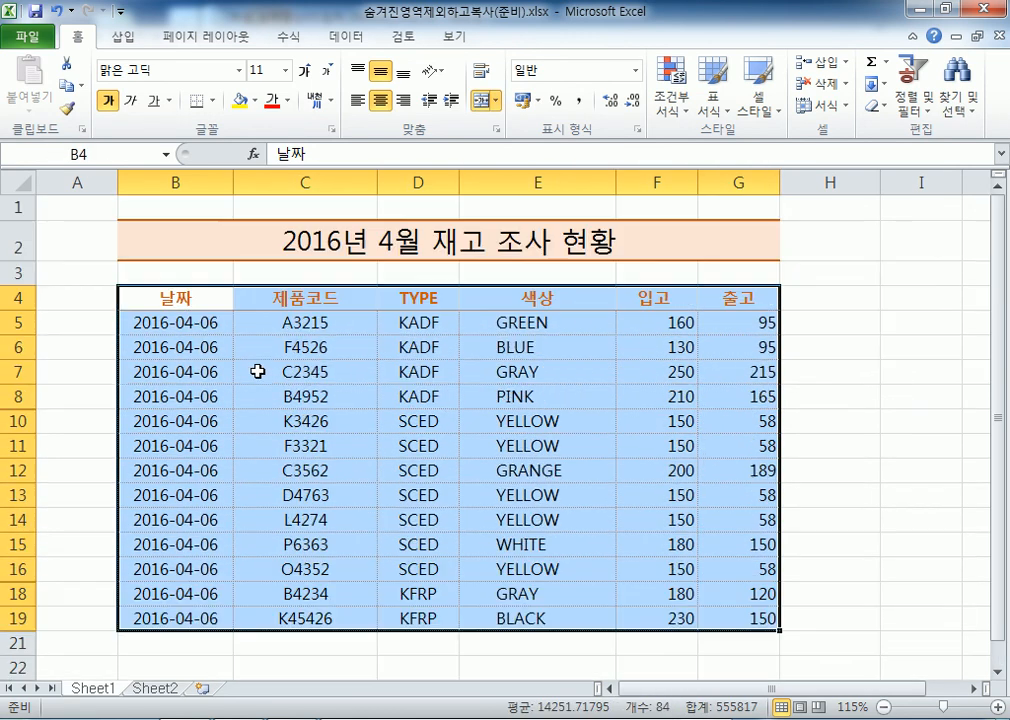
pyautogui.click(967, 112)
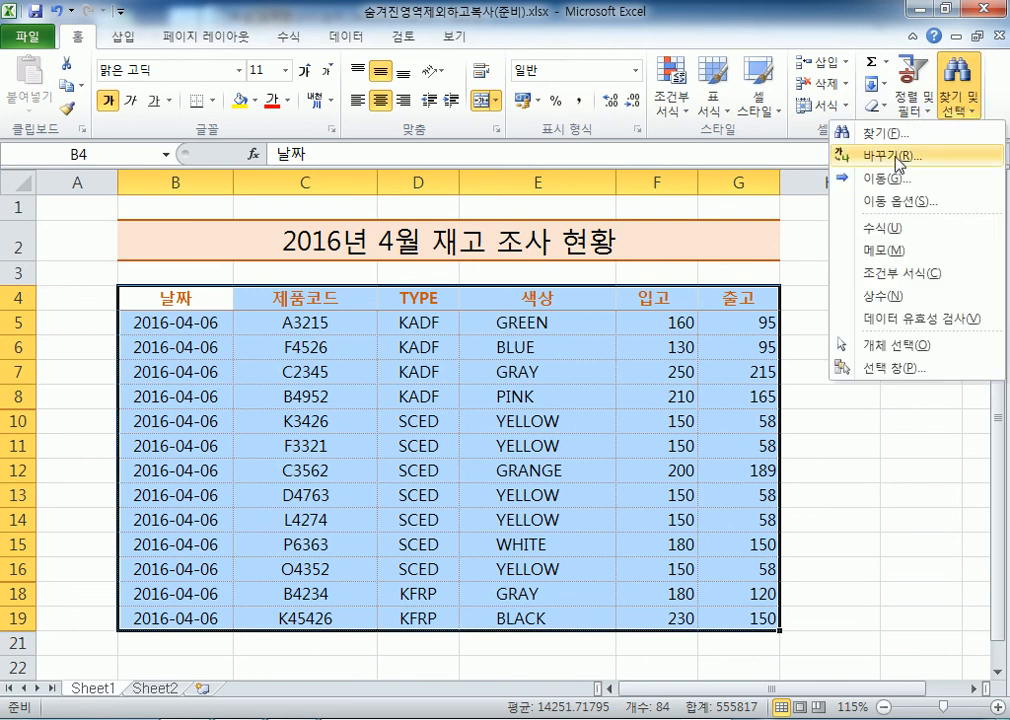
pyautogui.click(877, 203)
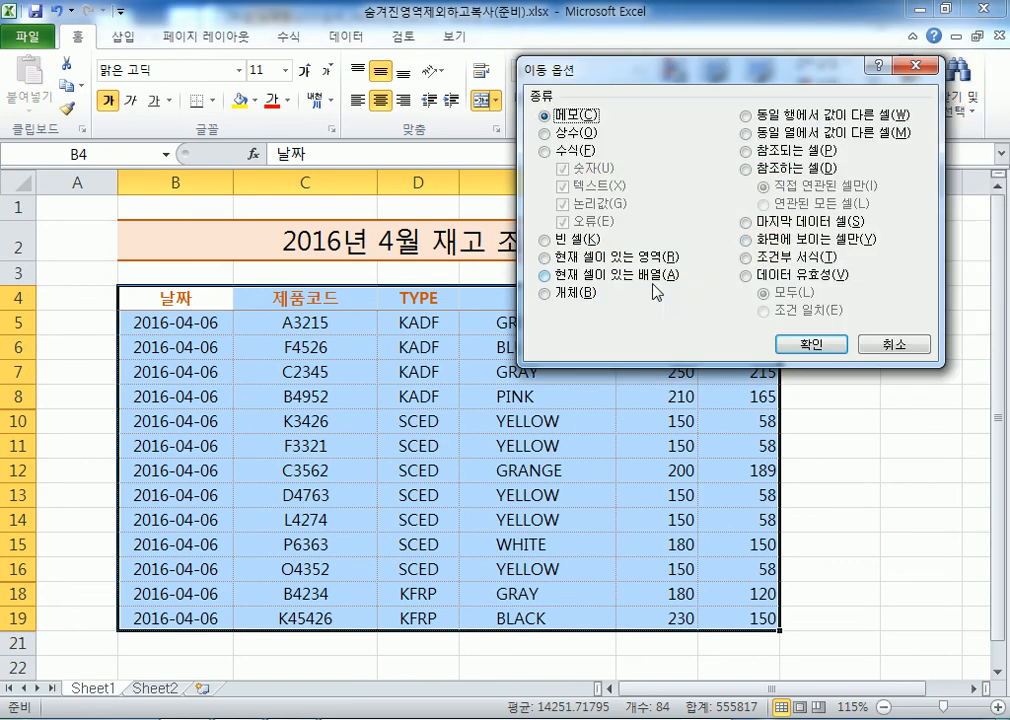
pyautogui.click(764, 248)
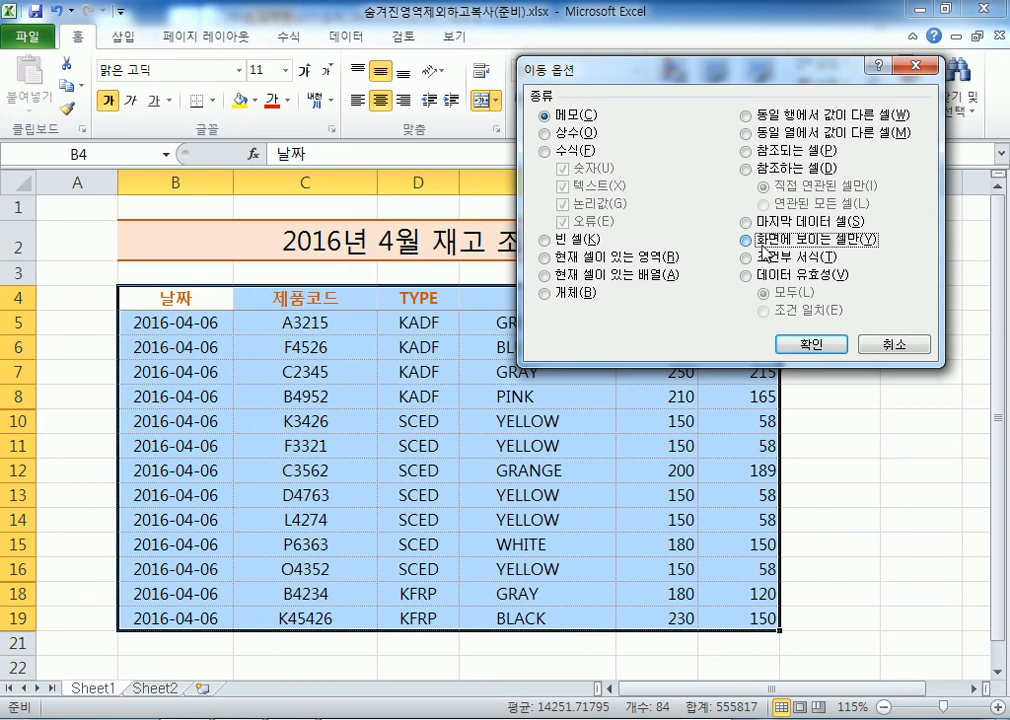
pyautogui.click(804, 344)
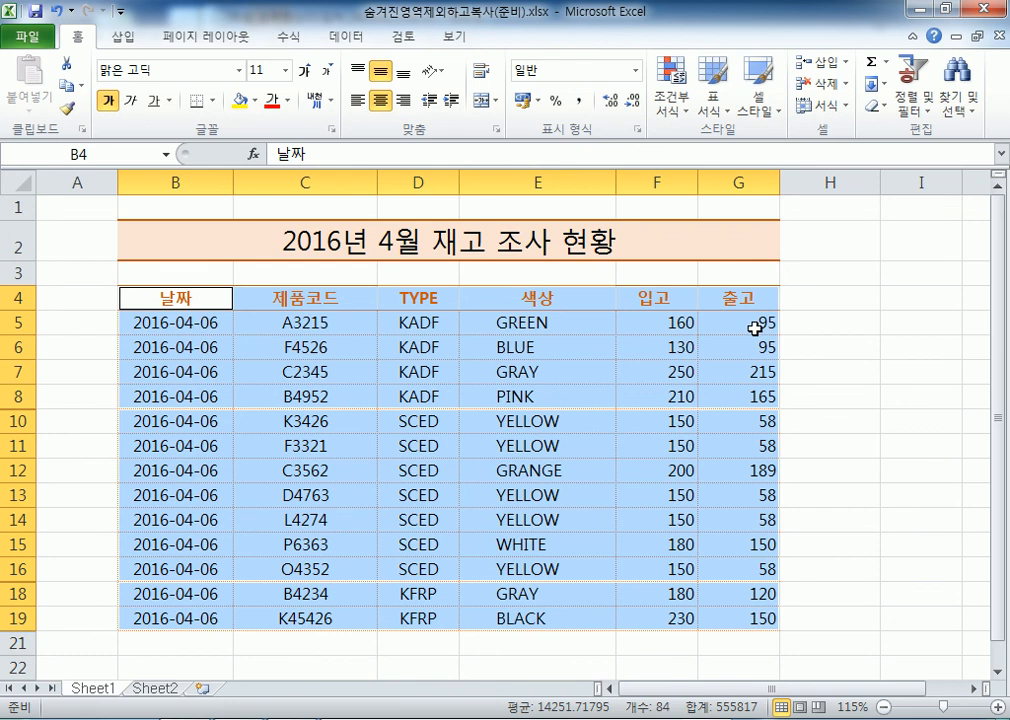
pyautogui.click(64, 86)
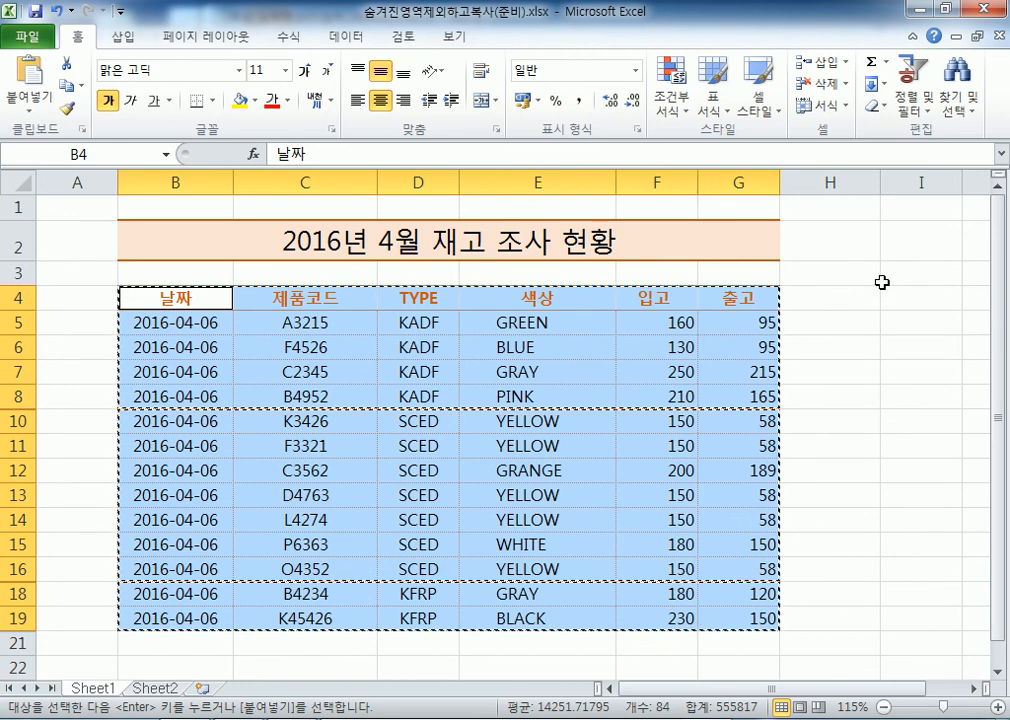
# Paste the visible-rows-only table on Sheet2 at cell B20
pyautogui.click(153, 690)
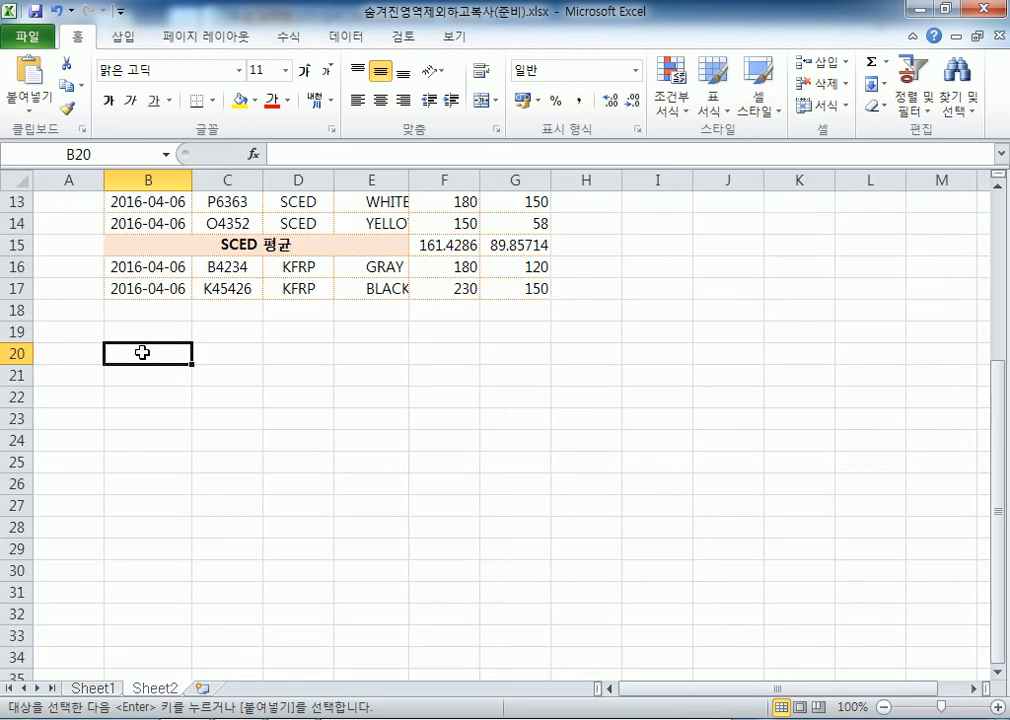
pyautogui.press('Return')
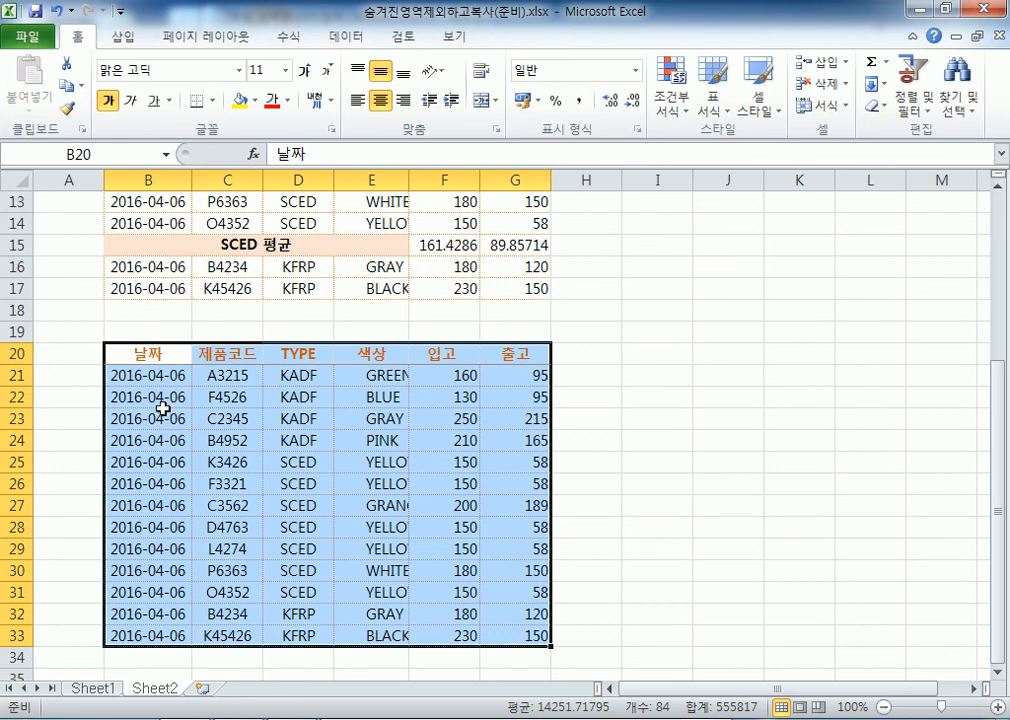
pyautogui.click(152, 354)
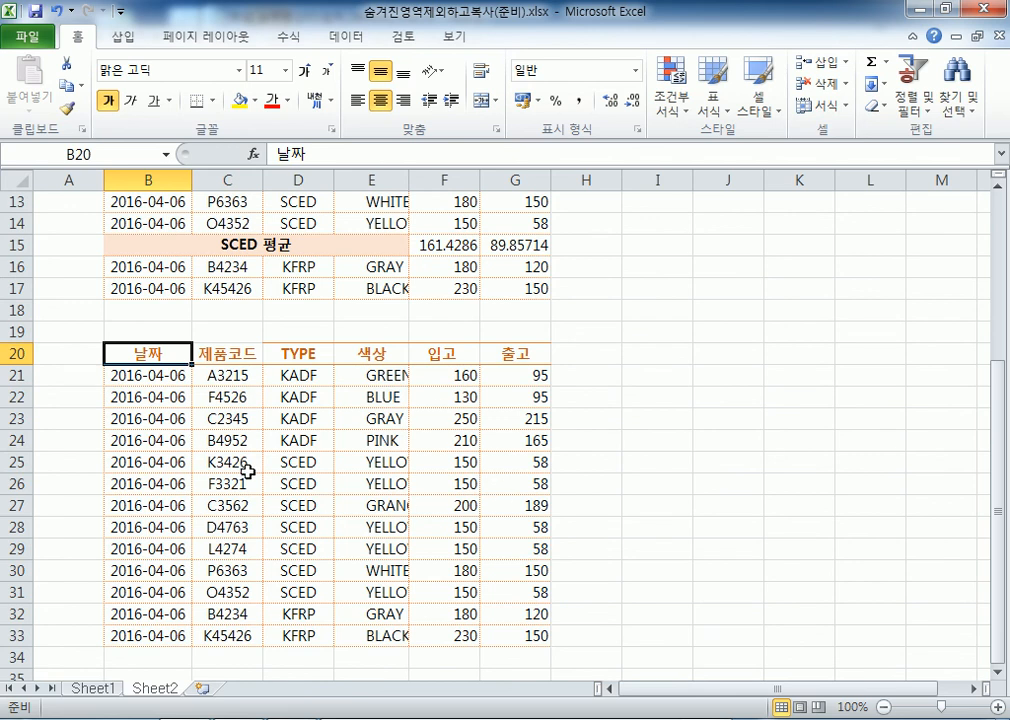
pyautogui.scroll(1, 153, 322)
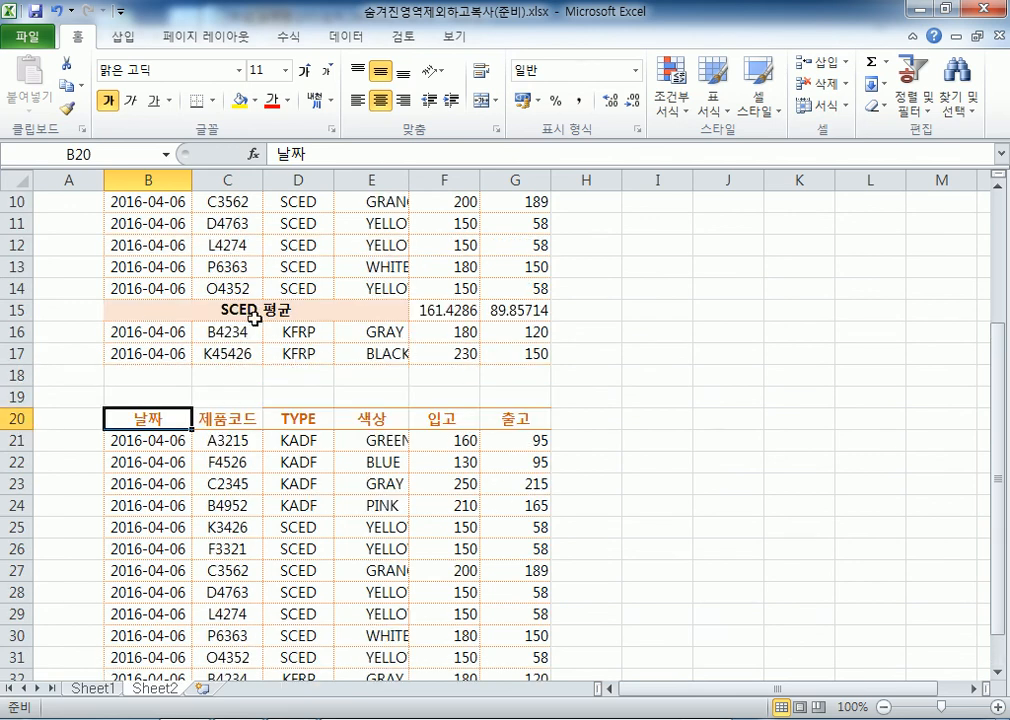
pyautogui.scroll(-1, 270, 352)
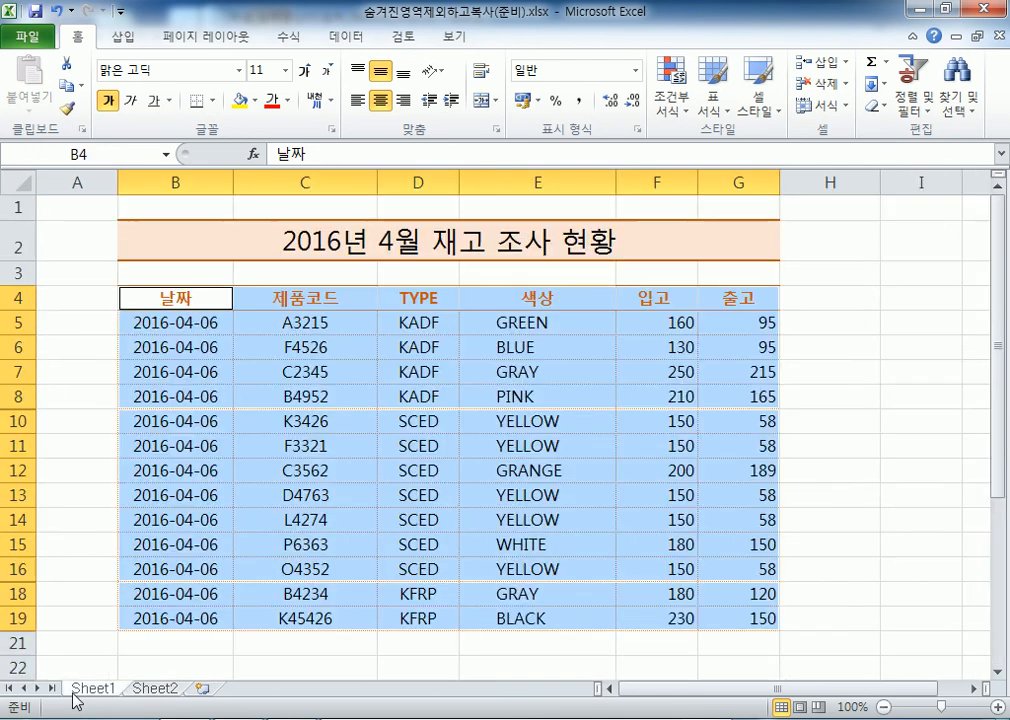
# Go back to Sheet1 and select cell D13 inside the inventory table
pyautogui.click(73, 688)
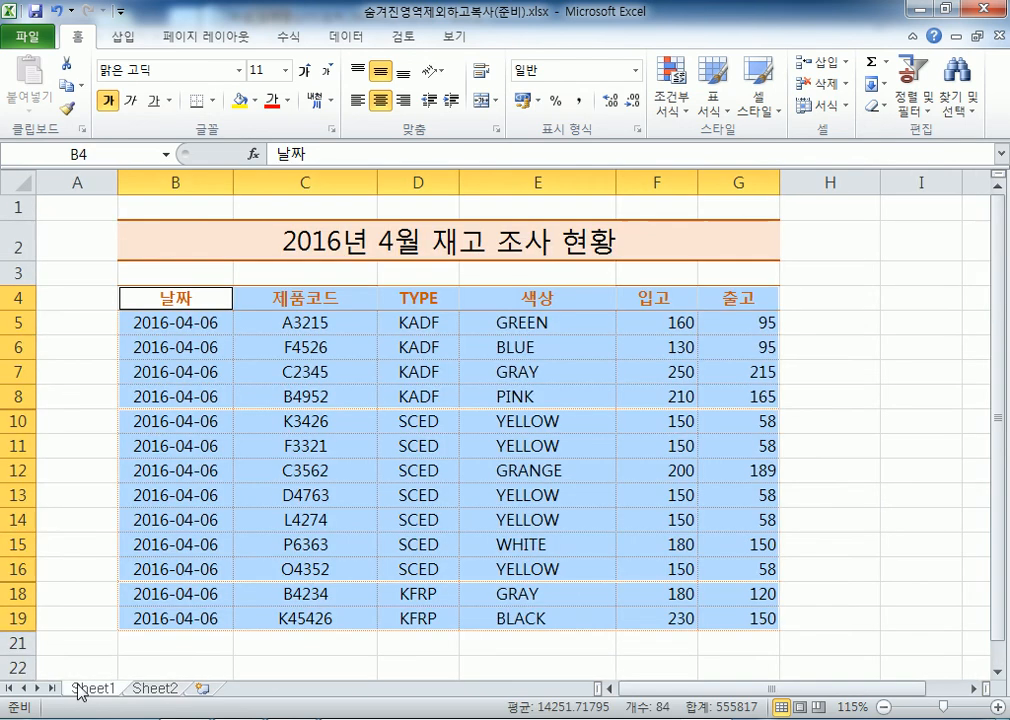
pyautogui.click(180, 320)
pyautogui.moveTo(140, 300); pyautogui.dragTo(703, 614)
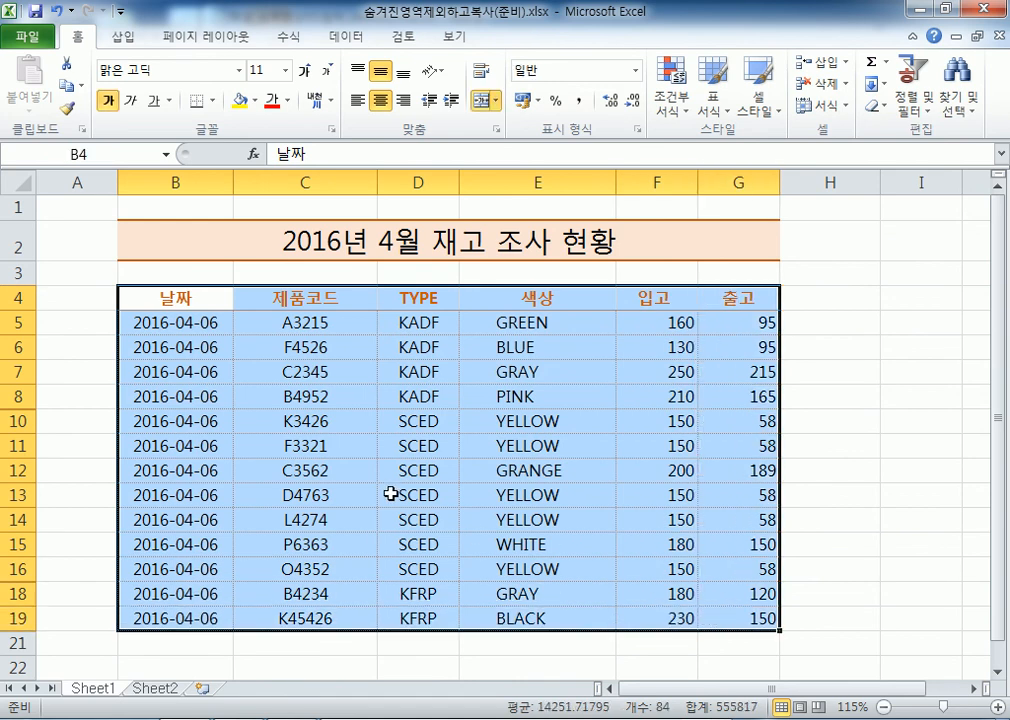
pyautogui.click(382, 493)
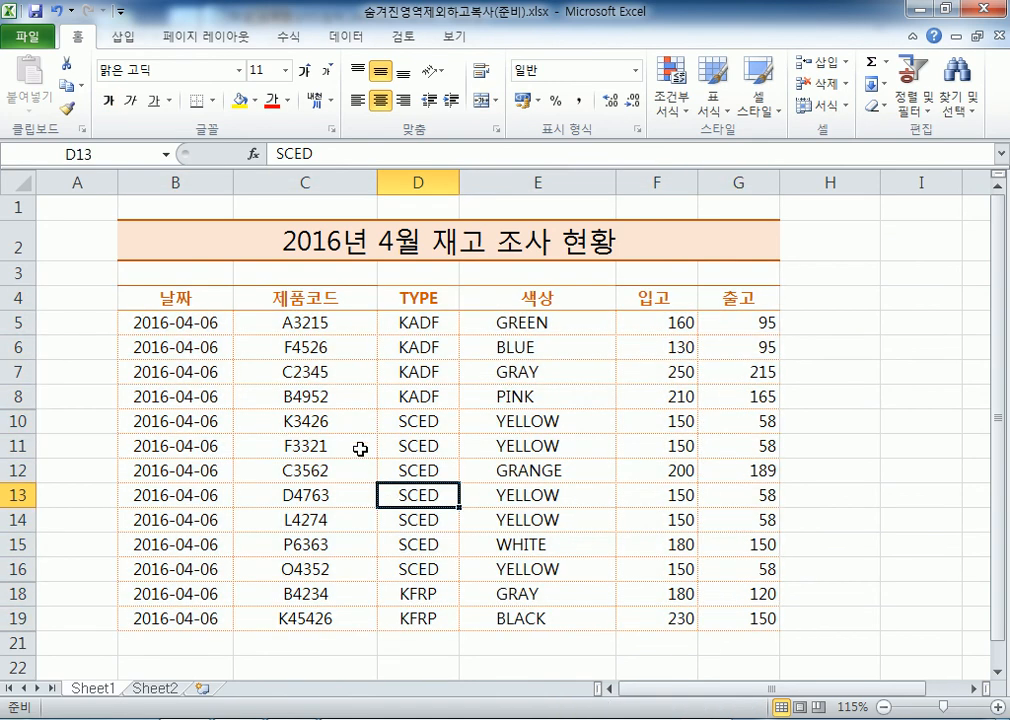
pyautogui.scroll(-2, 245, 530)
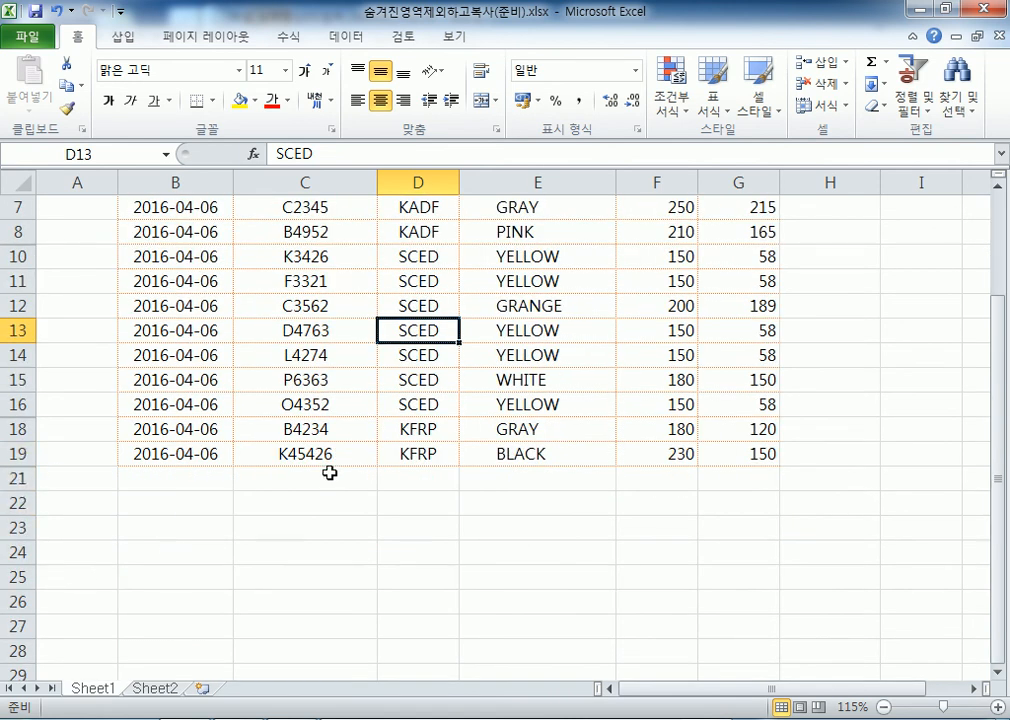
pyautogui.scroll(2, 400, 474)
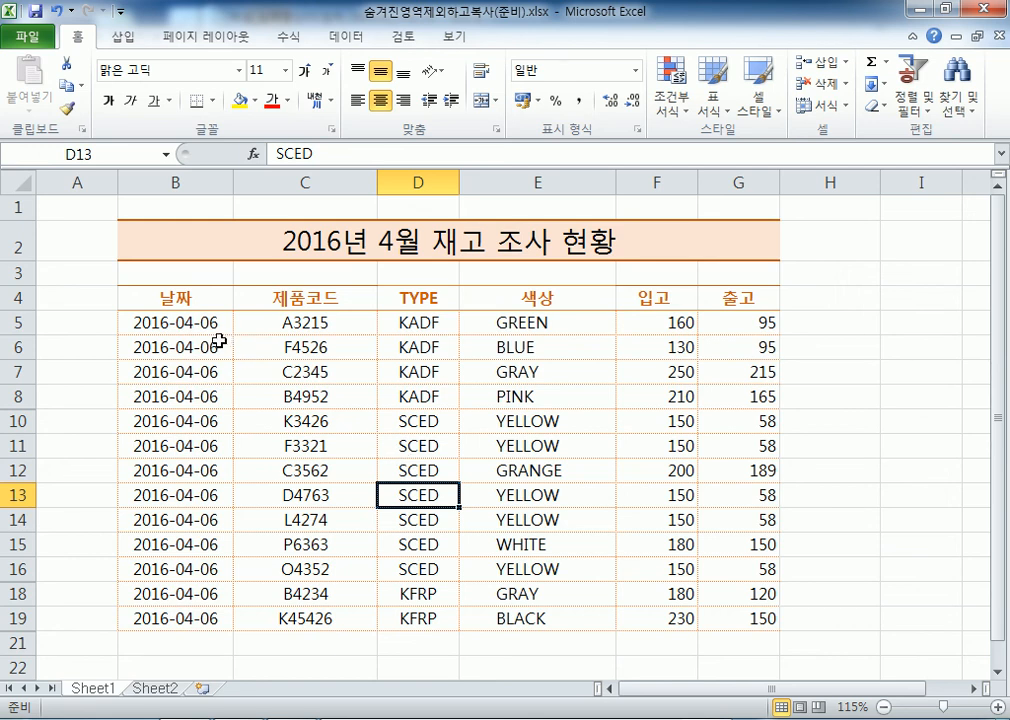
# Select the whole table with Ctrl+A, copy only its visible cells, and insert new worksheet Sheet3
pyautogui.hotkey('ctrl', 'a')
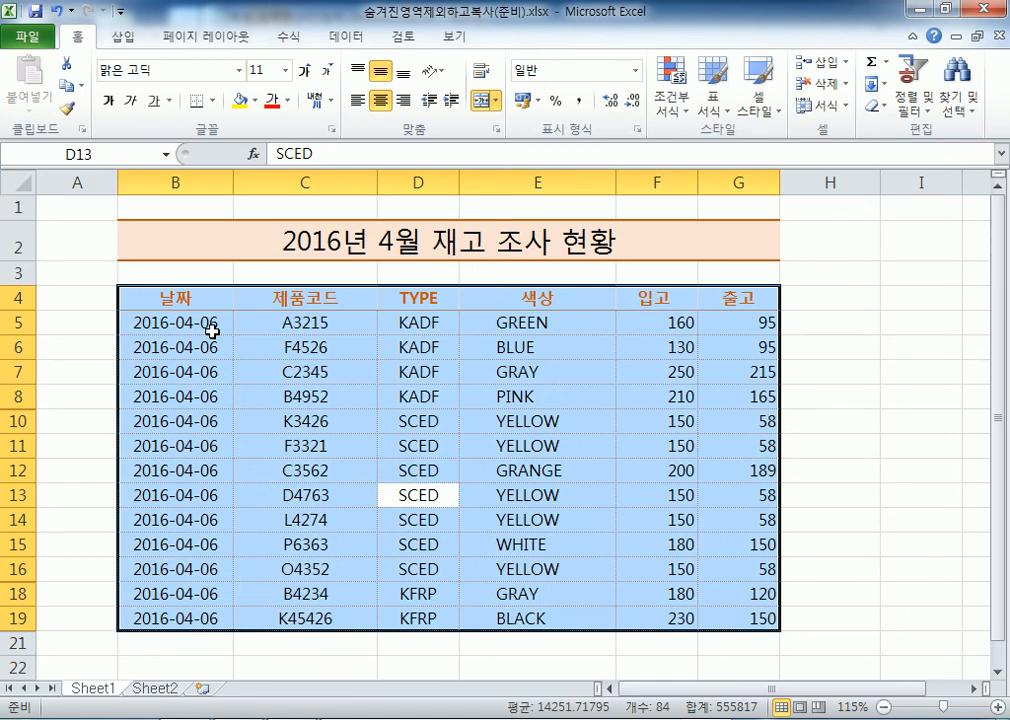
pyautogui.click(968, 111)
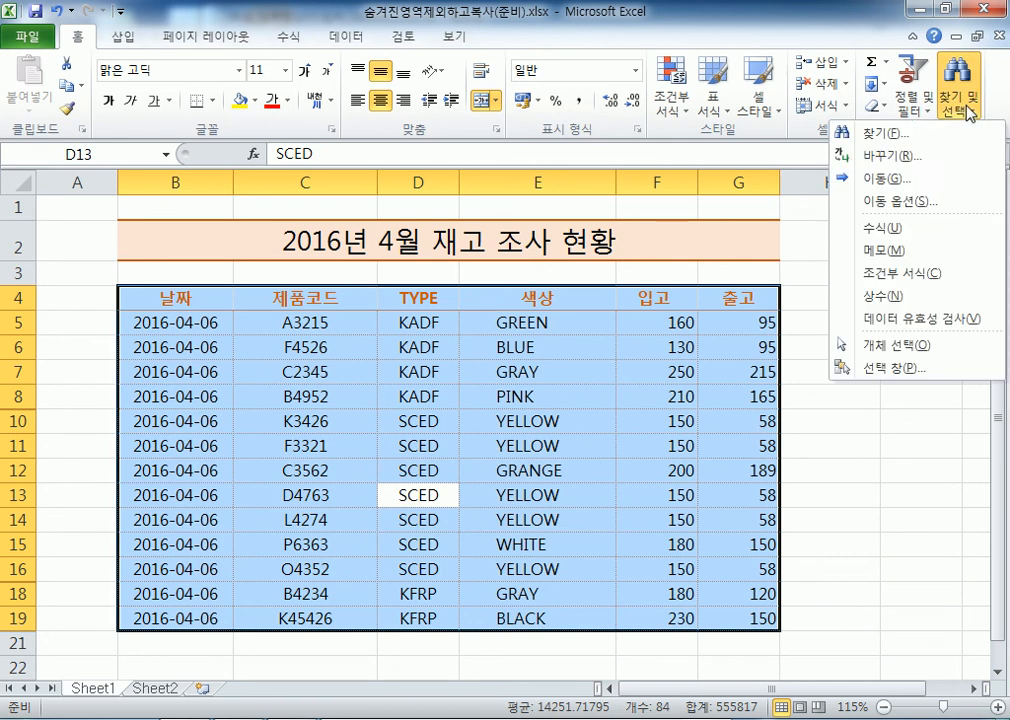
pyautogui.click(910, 205)
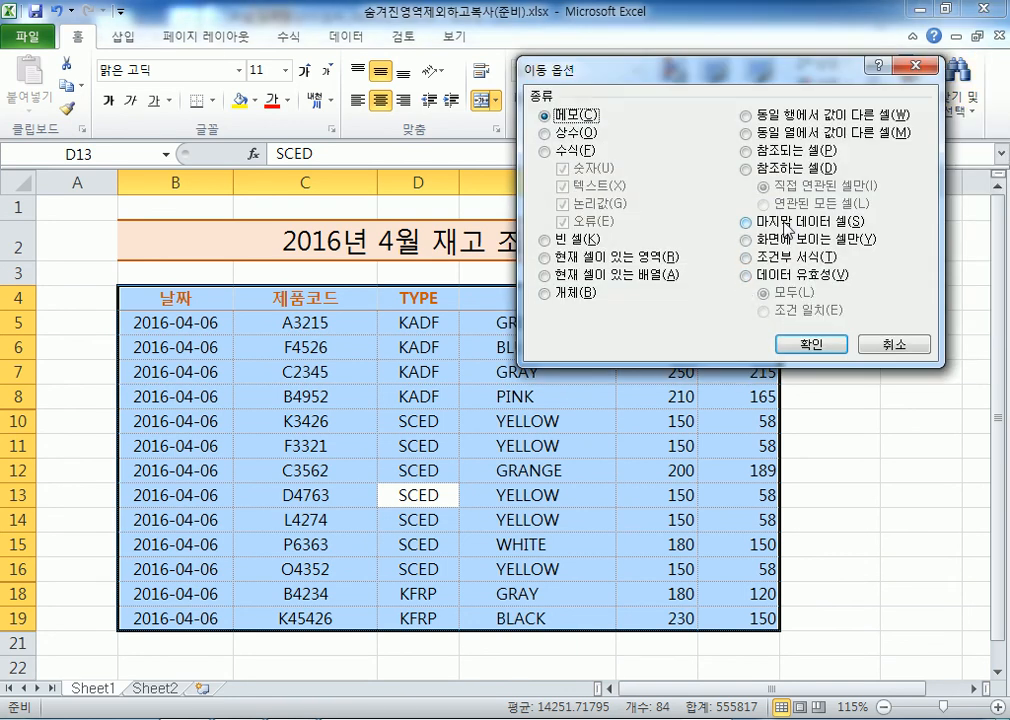
pyautogui.click(790, 240)
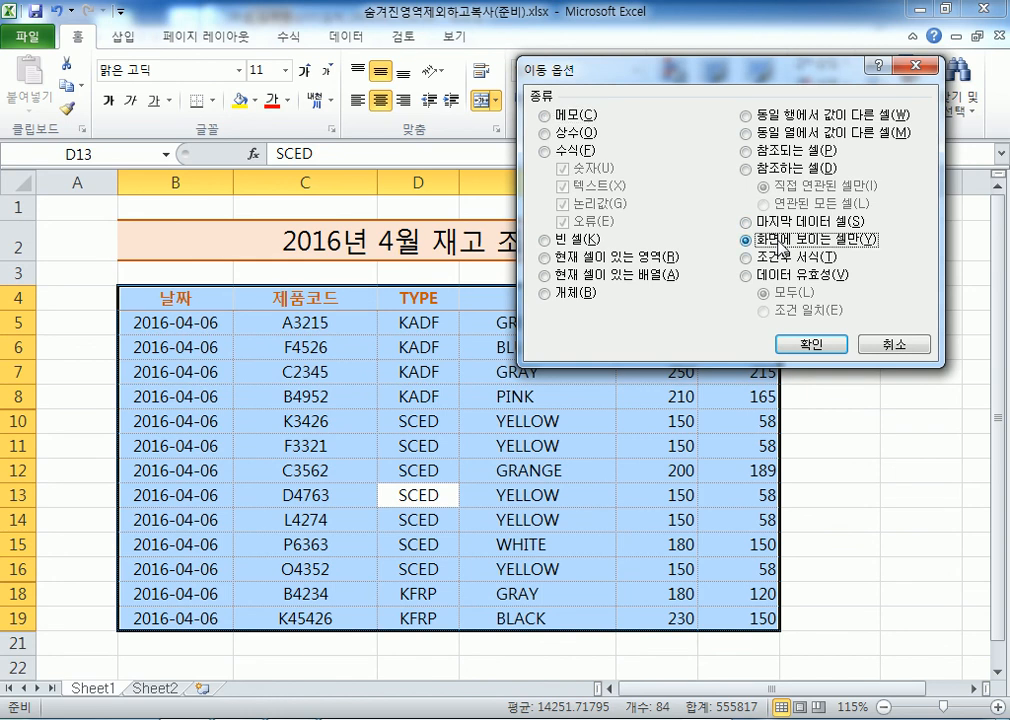
pyautogui.click(812, 345)
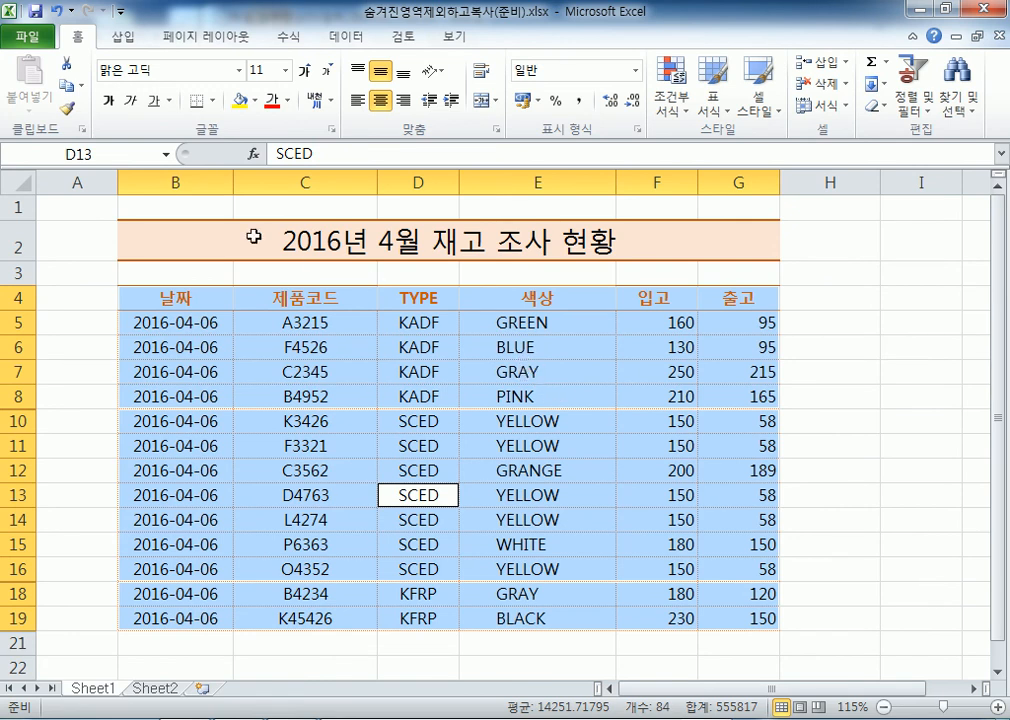
pyautogui.click(62, 88)
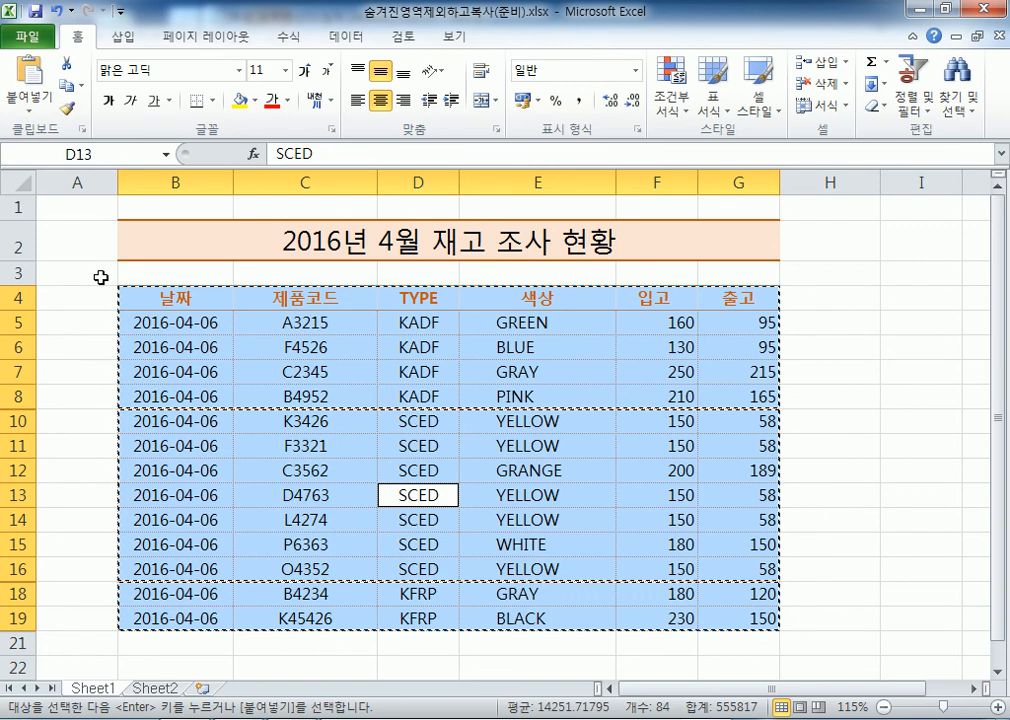
pyautogui.click(202, 690)
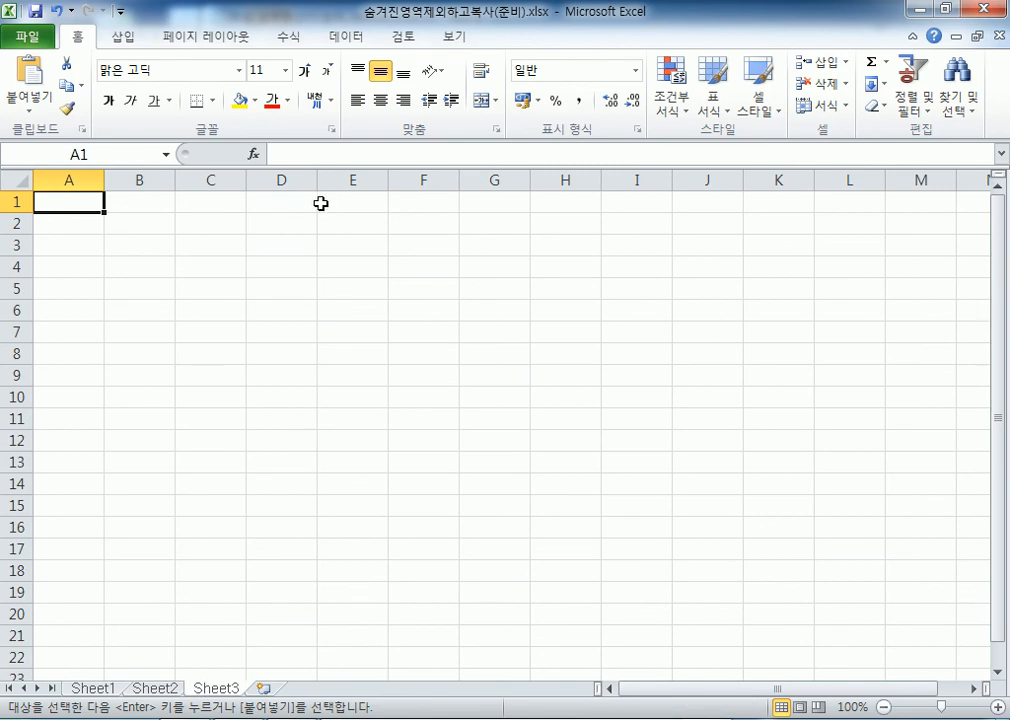
# Paste the table at A1 of Sheet3, autofit column A for the dates, then return to Sheet1
pyautogui.press('Return')
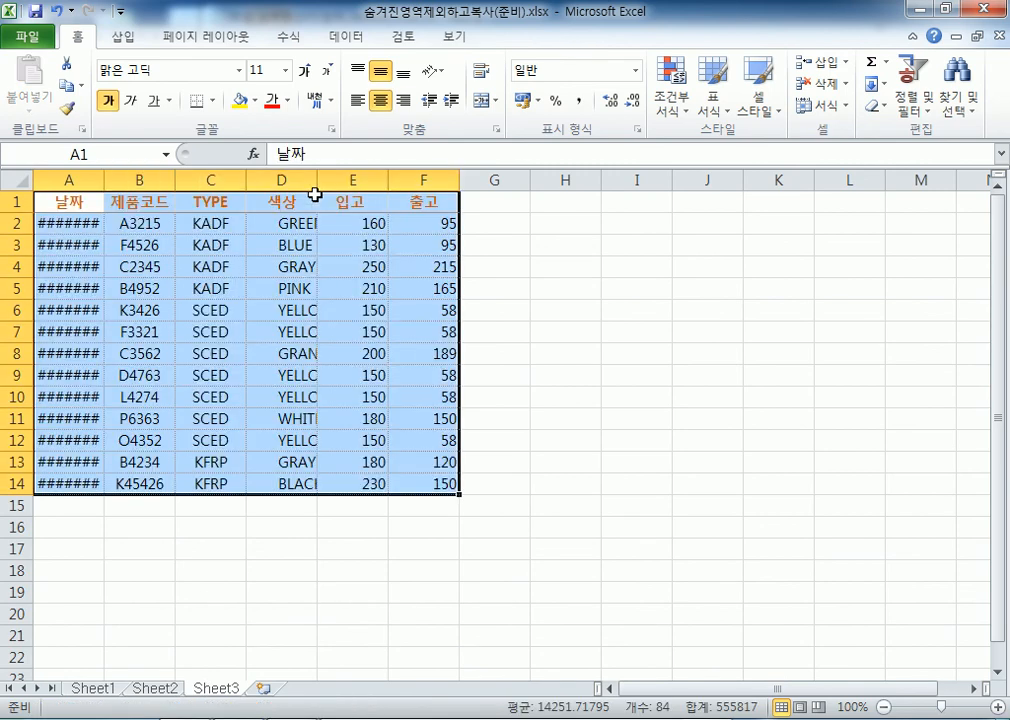
pyautogui.doubleClick(102, 181)
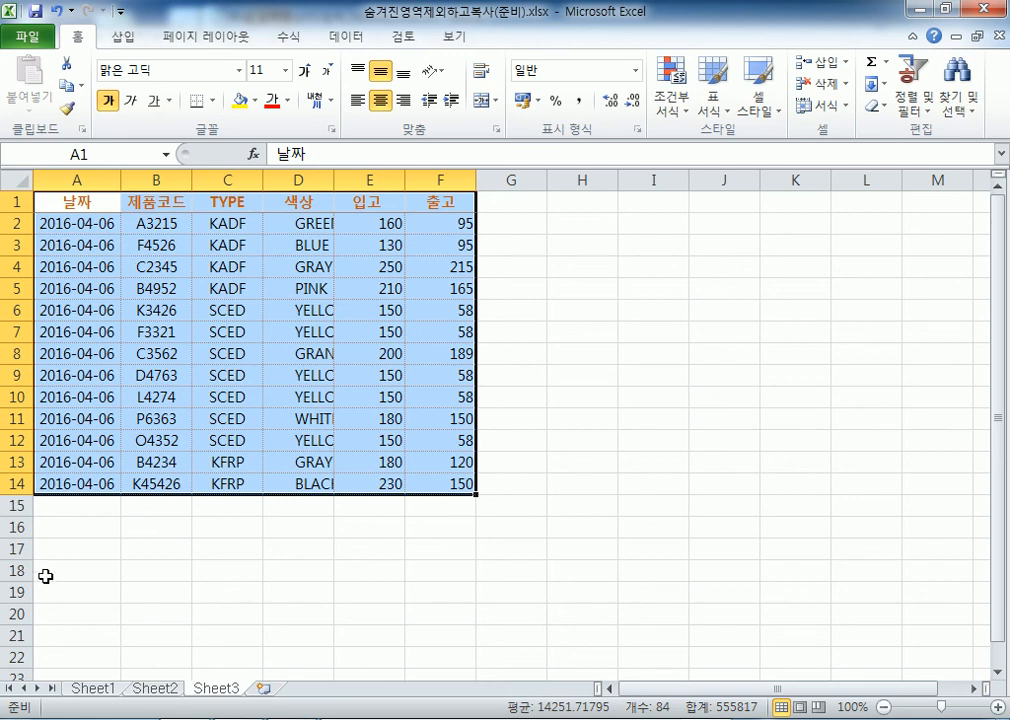
pyautogui.click(91, 677)
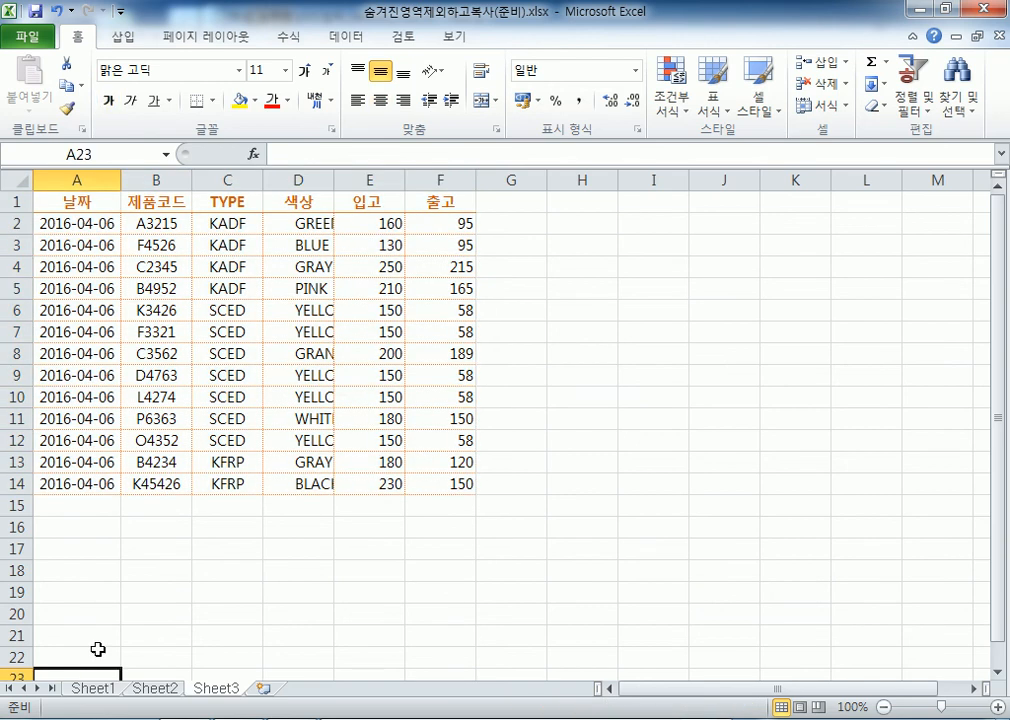
pyautogui.click(90, 690)
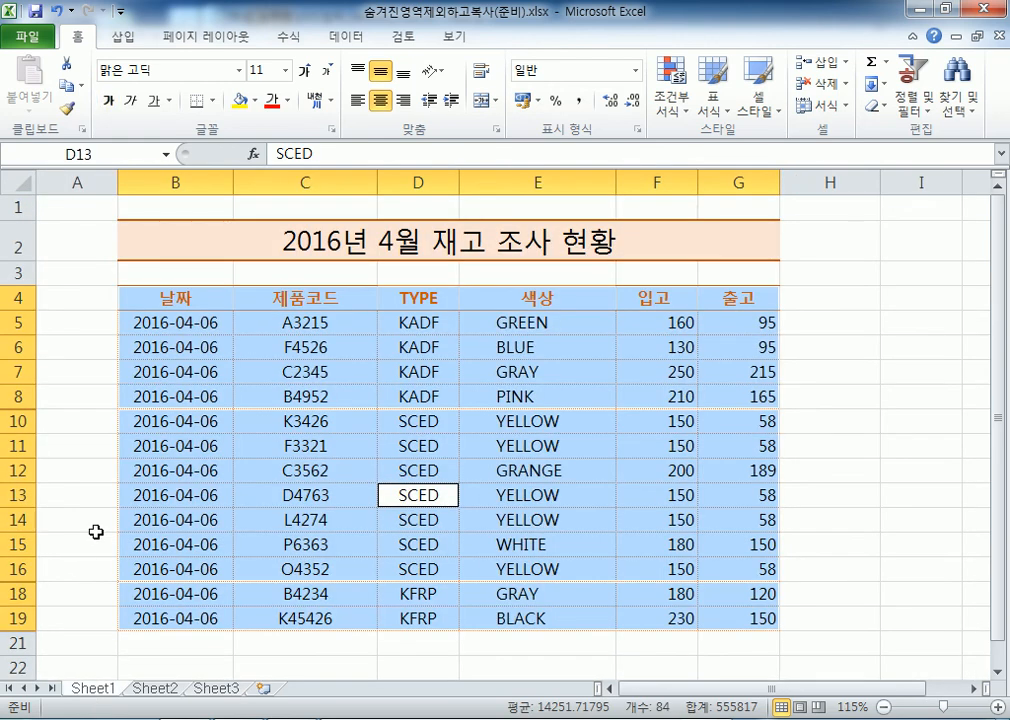
# Select the report table B4:G19 and open Go To Special's visible-cells option, then cancel
pyautogui.click(99, 274)
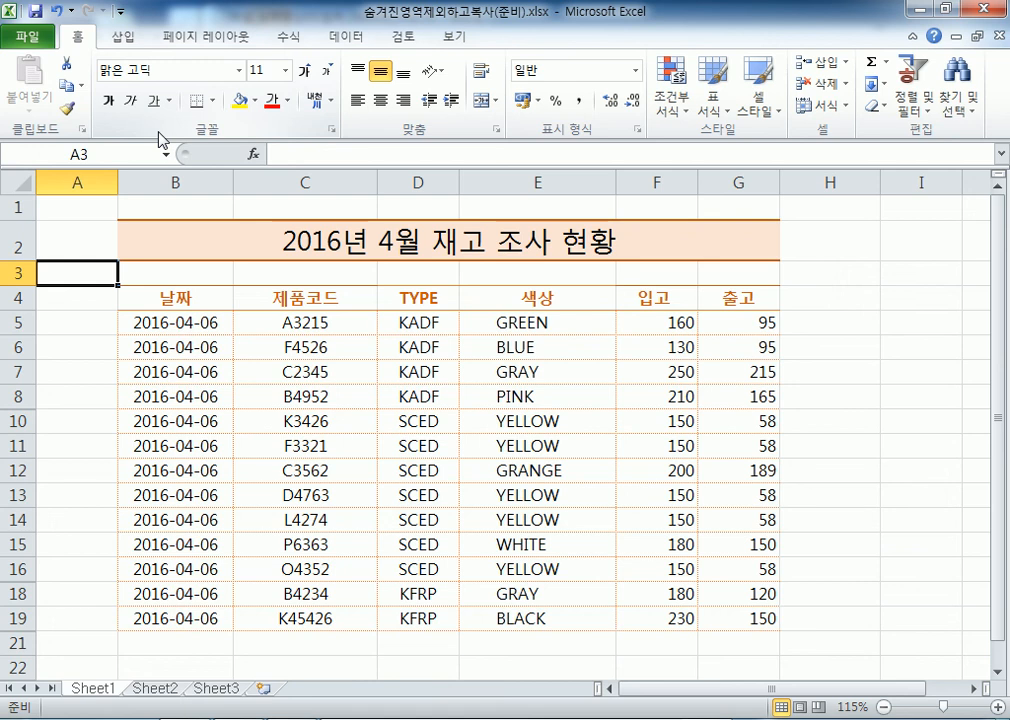
pyautogui.click(155, 299)
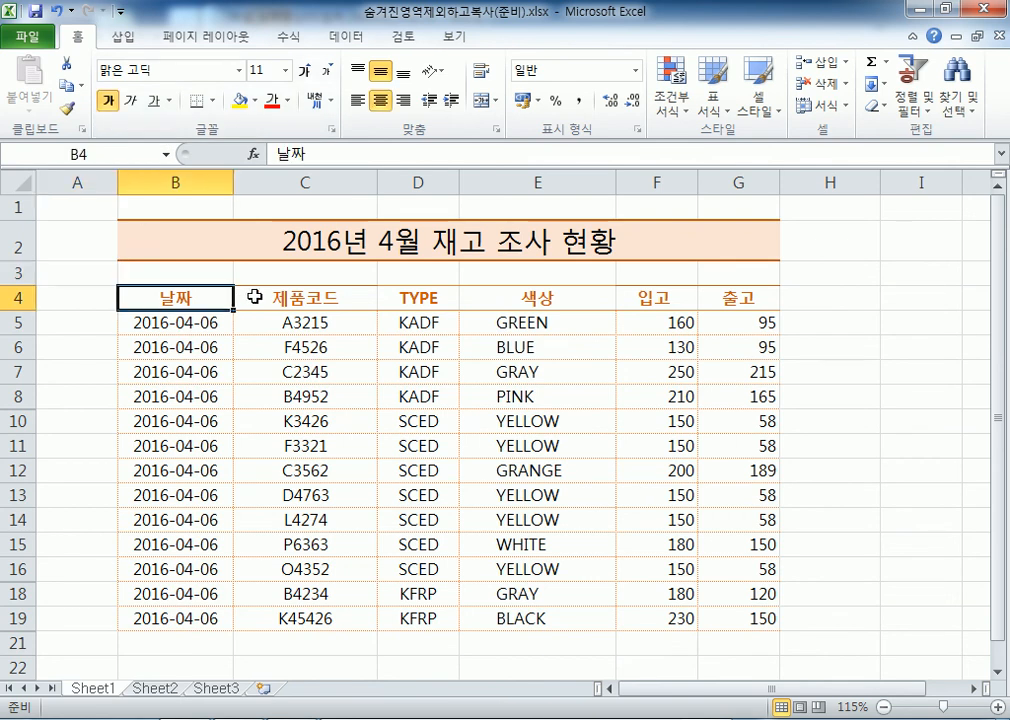
pyautogui.hotkey('ctrl', 'a')
pyautogui.click(958, 90)
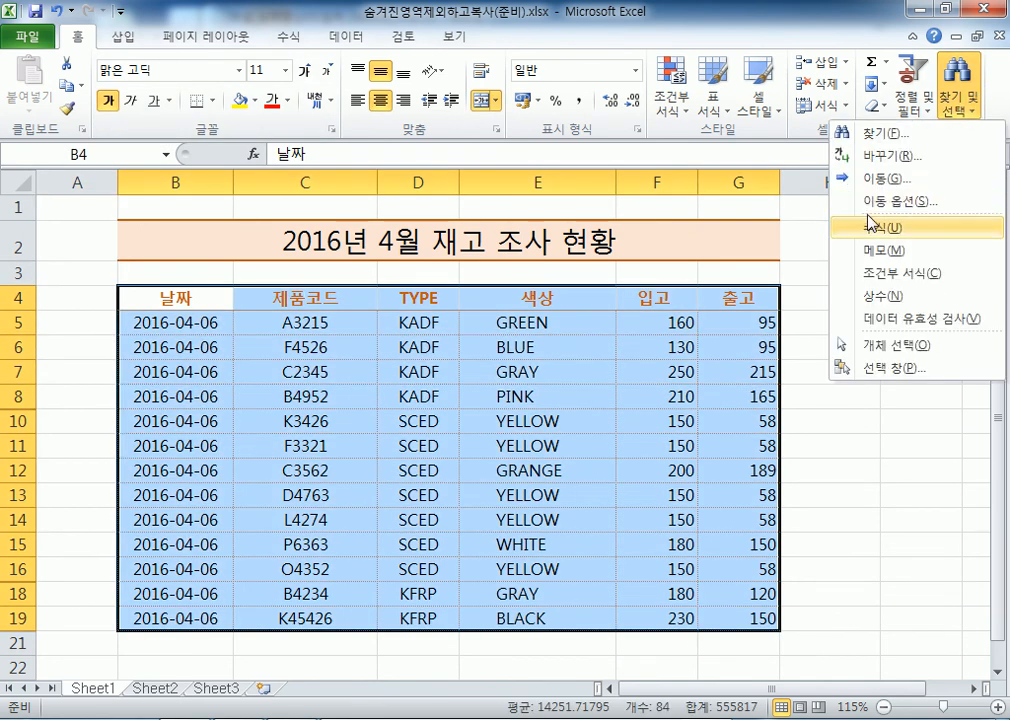
pyautogui.click(868, 201)
pyautogui.click(820, 240)
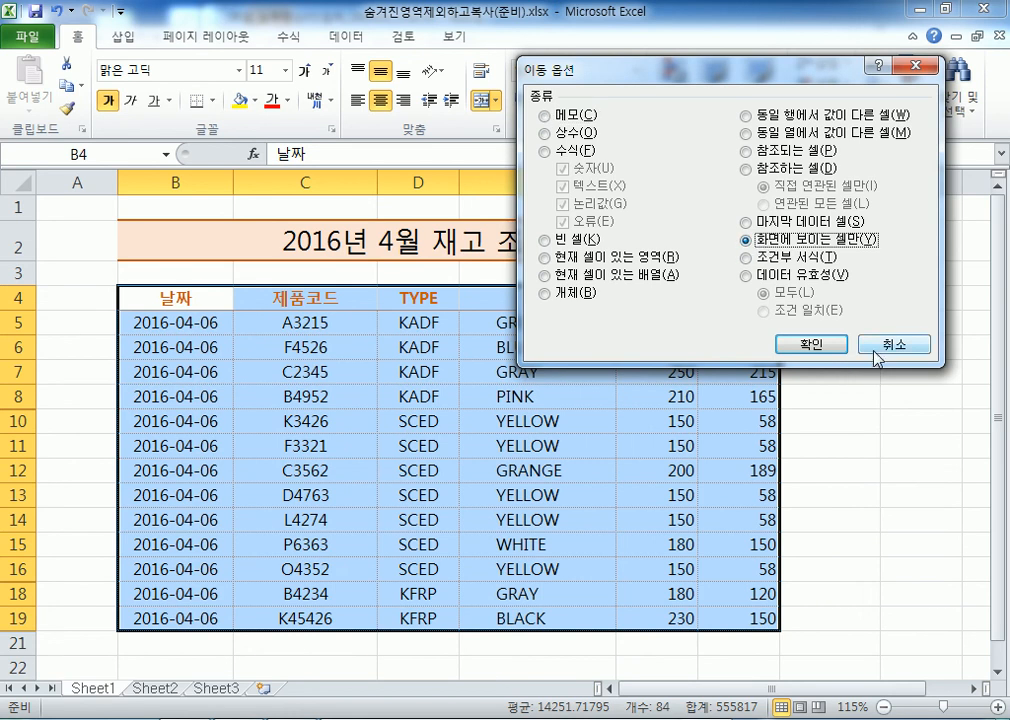
pyautogui.click(870, 352)
# Unhide row 9 to reveal the KADF 평균 averages 187.5 and 142.5, then bring up File > Open
pyautogui.click(181, 415)
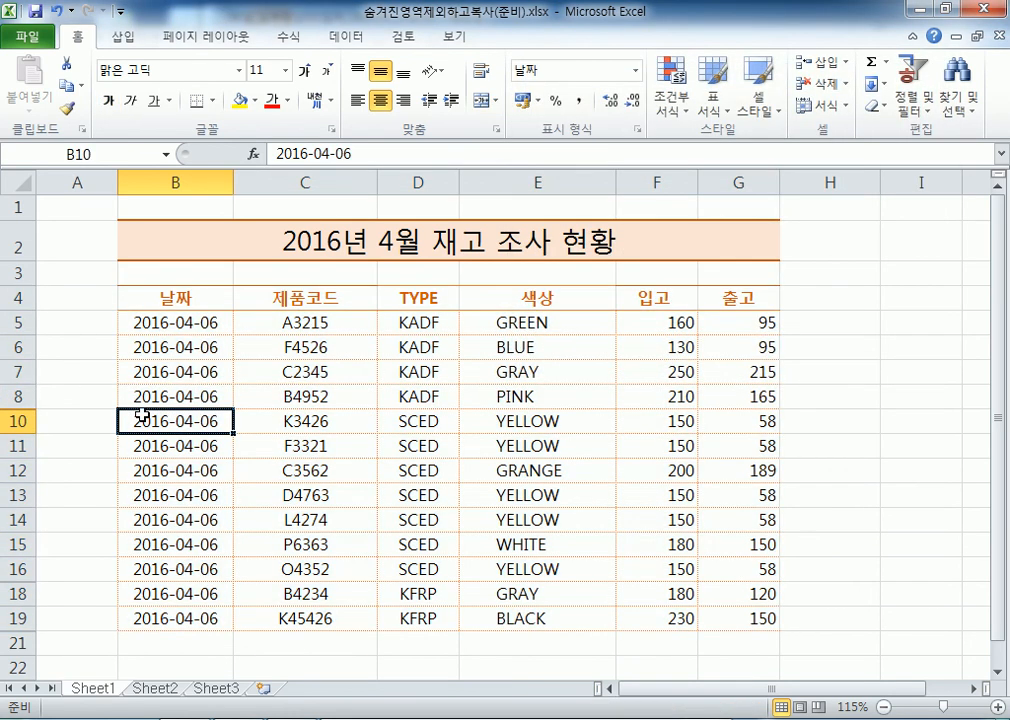
pyautogui.doubleClick(28, 413)
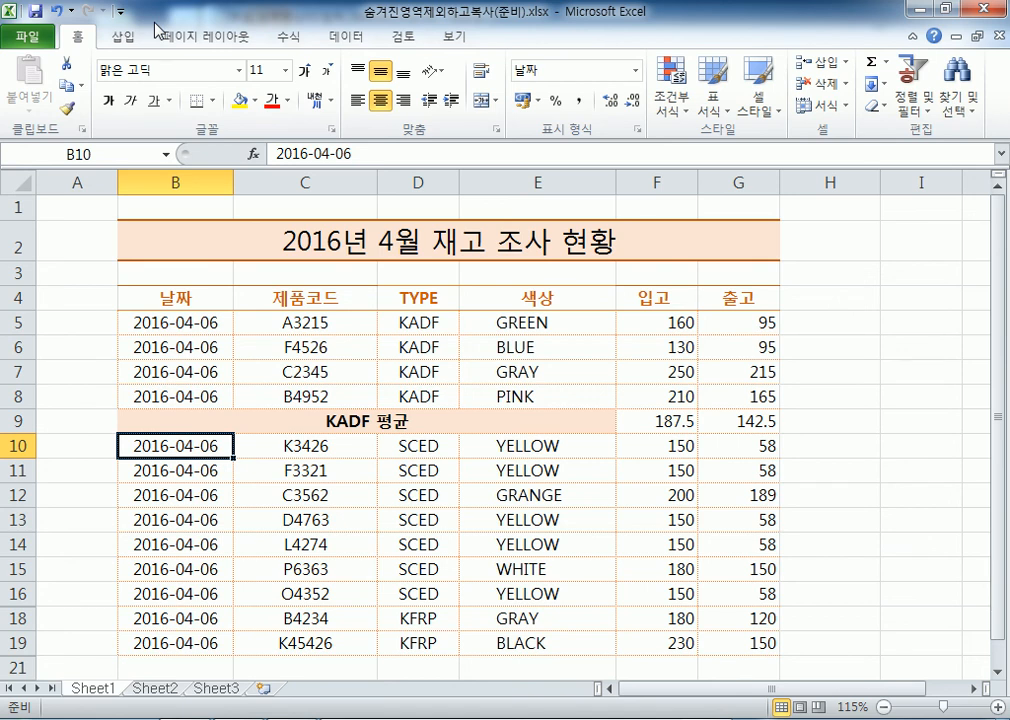
pyautogui.click(26, 37)
pyautogui.click(52, 125)
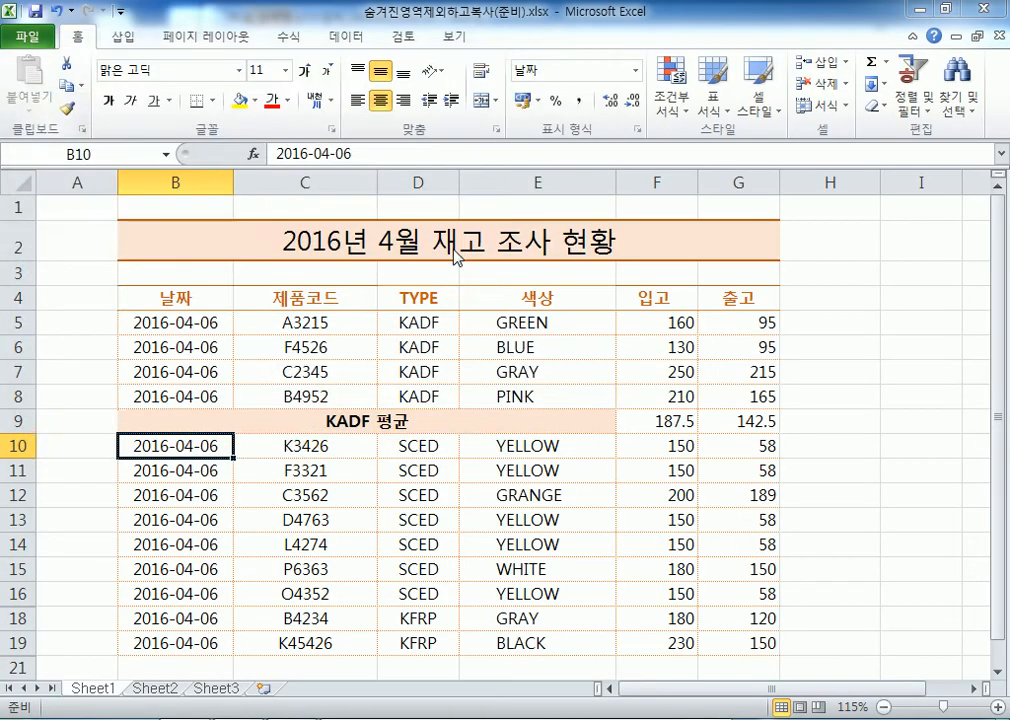
# Open 텍스트가입력된셀만선택(준비).xlsx from the Section01 folder
pyautogui.click(310, 333)
pyautogui.scroll(-3, 300, 345)
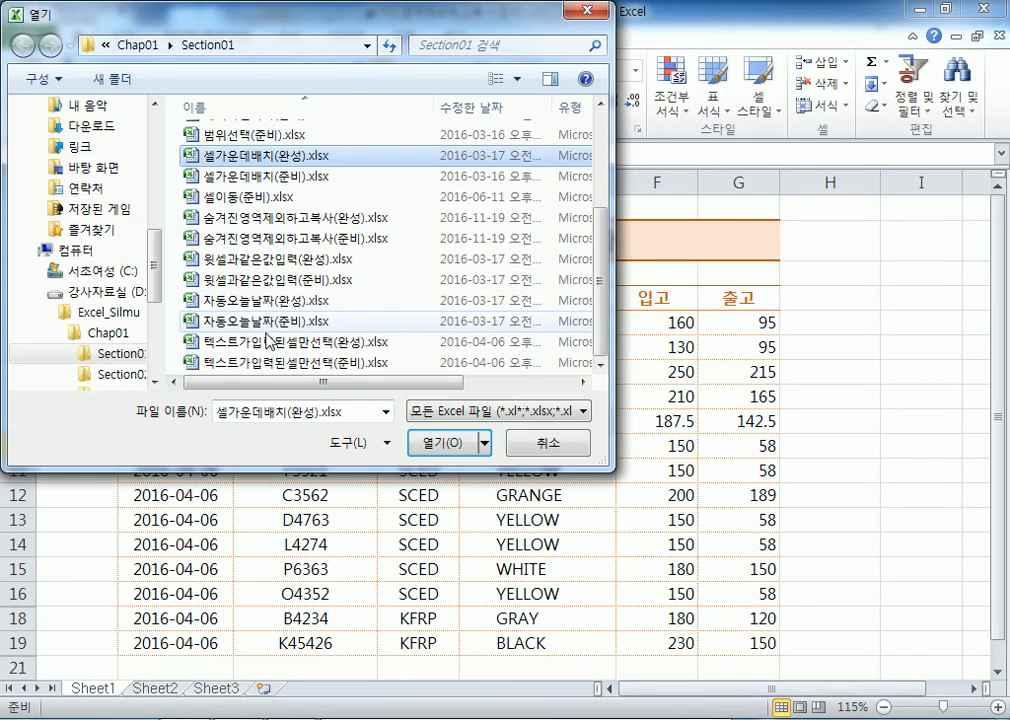
pyautogui.click(260, 364)
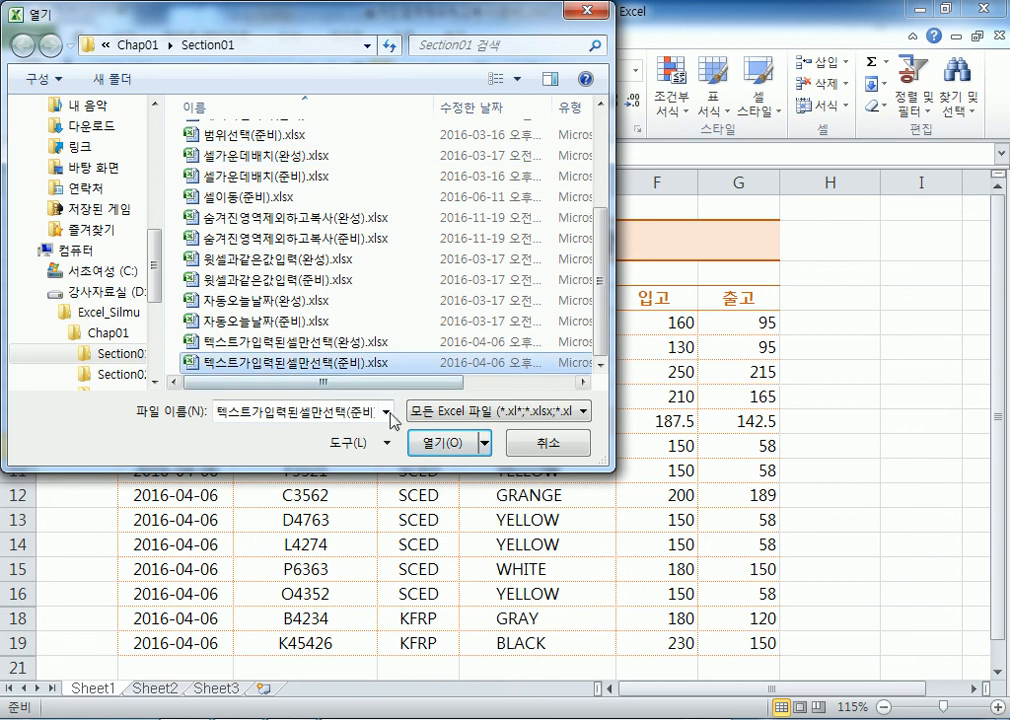
pyautogui.click(440, 443)
pyautogui.scroll(-1, 465, 319)
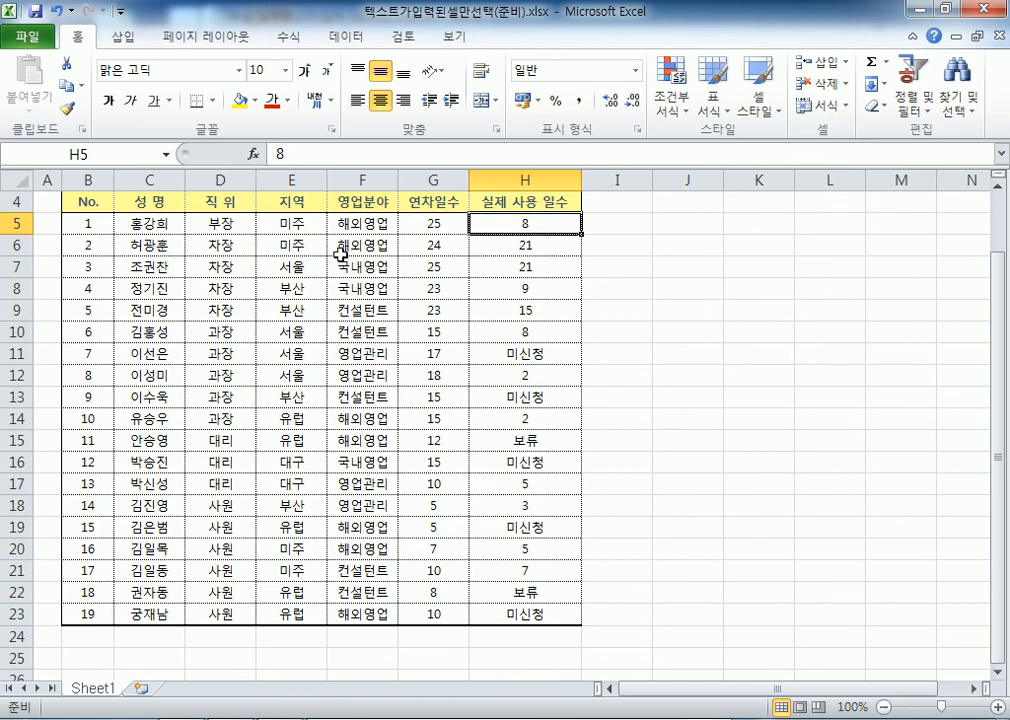
# Select the 실제 사용 일수 range H5:H23, extending down from H5 with Ctrl+Shift+Down
pyautogui.hotkey('ctrl', 'shift', 'Down')
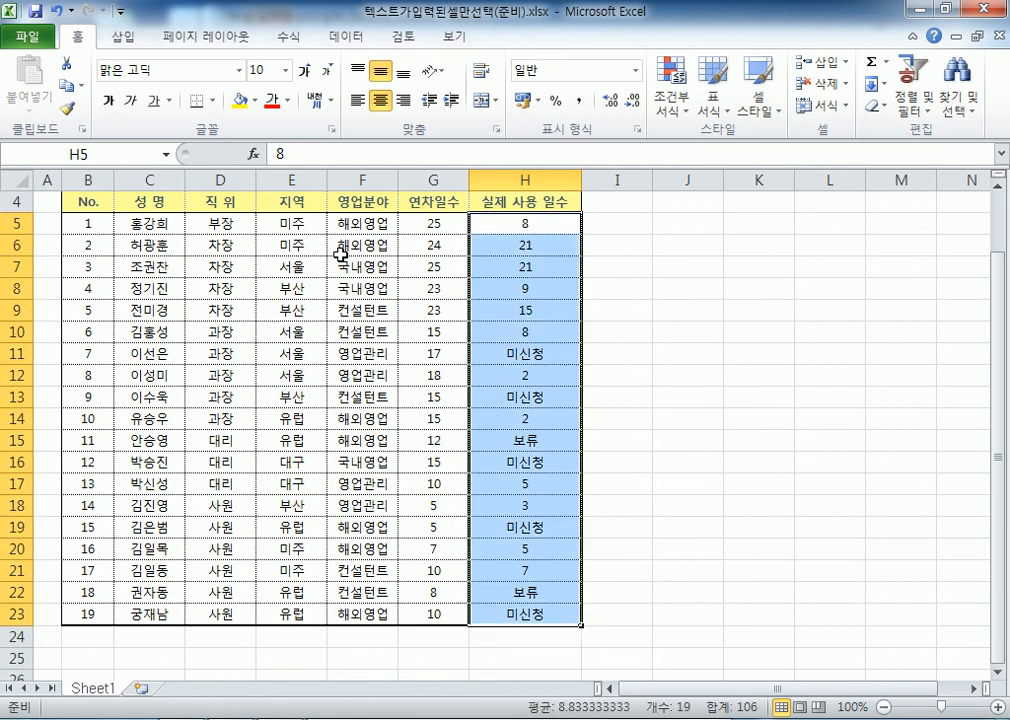
pyautogui.click(487, 222)
pyautogui.moveTo(496, 224); pyautogui.dragTo(500, 609)
pyautogui.click(498, 222)
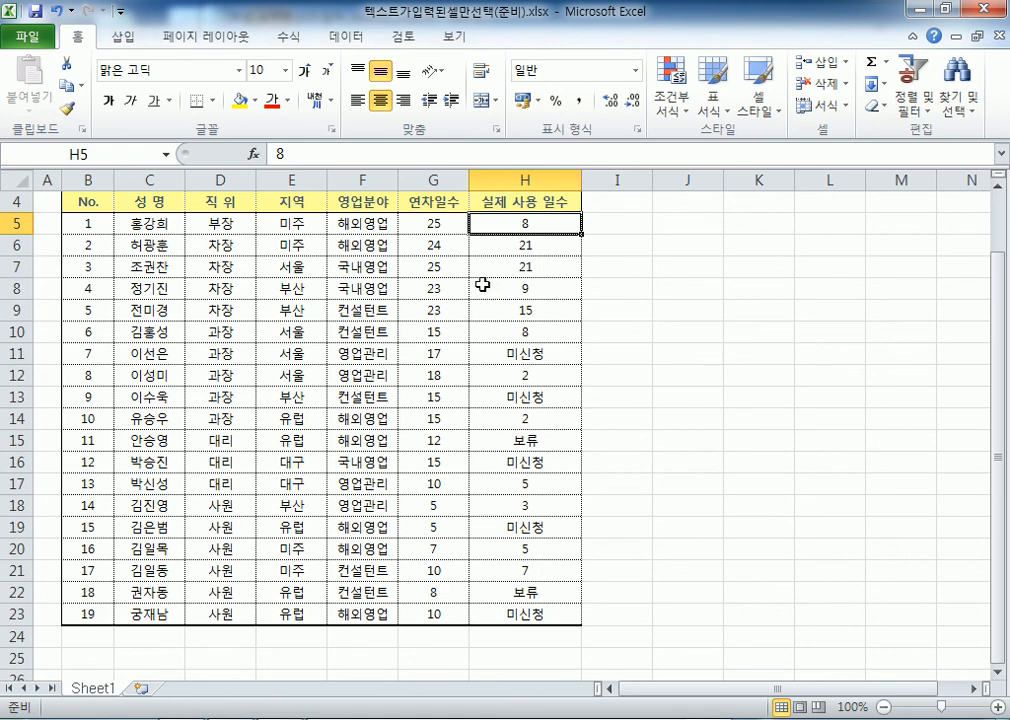
pyautogui.moveTo(496, 225); pyautogui.dragTo(518, 597)
pyautogui.click(507, 220)
pyautogui.hotkey('shift', 'Down')
pyautogui.hotkey('shift', 'Down')
pyautogui.hotkey('shift', 'Down')
pyautogui.hotkey('shift', 'Down')
pyautogui.hotkey('shift', 'Down')
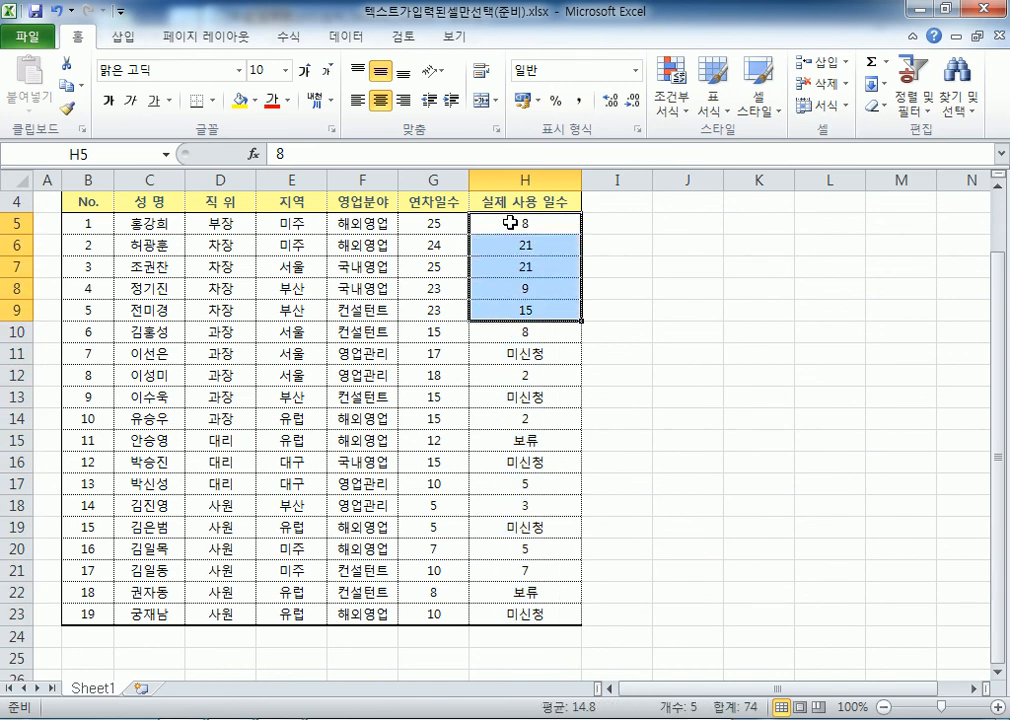
pyautogui.hotkey('shift', 'Up')
pyautogui.hotkey('ctrl', 'shift', 'Down')
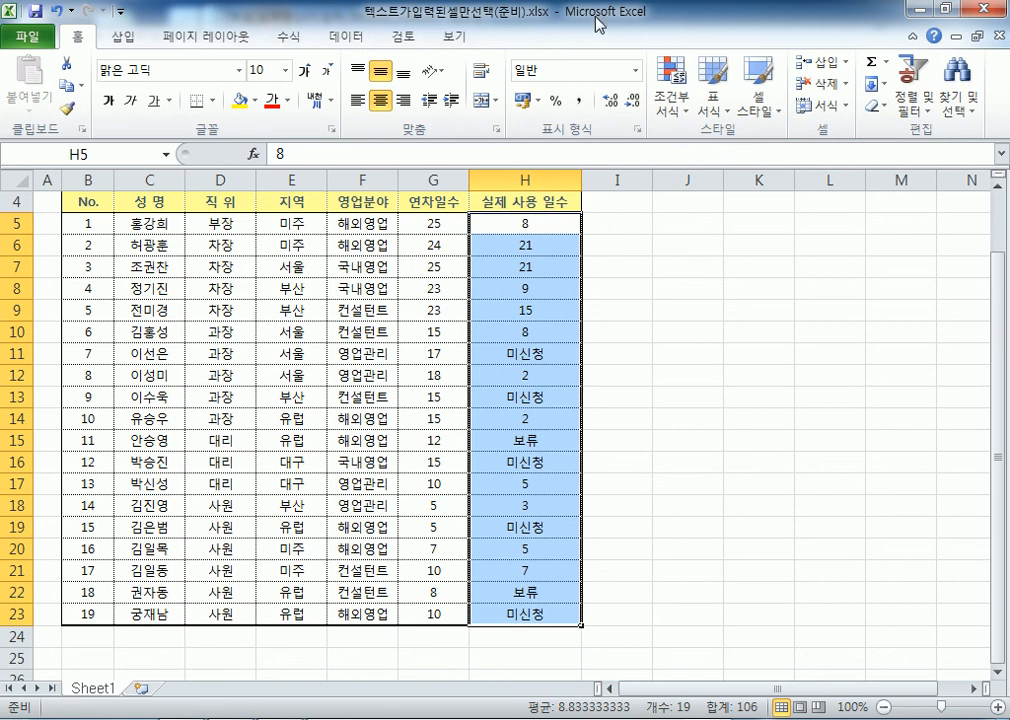
pyautogui.click(958, 90)
pyautogui.click(903, 205)
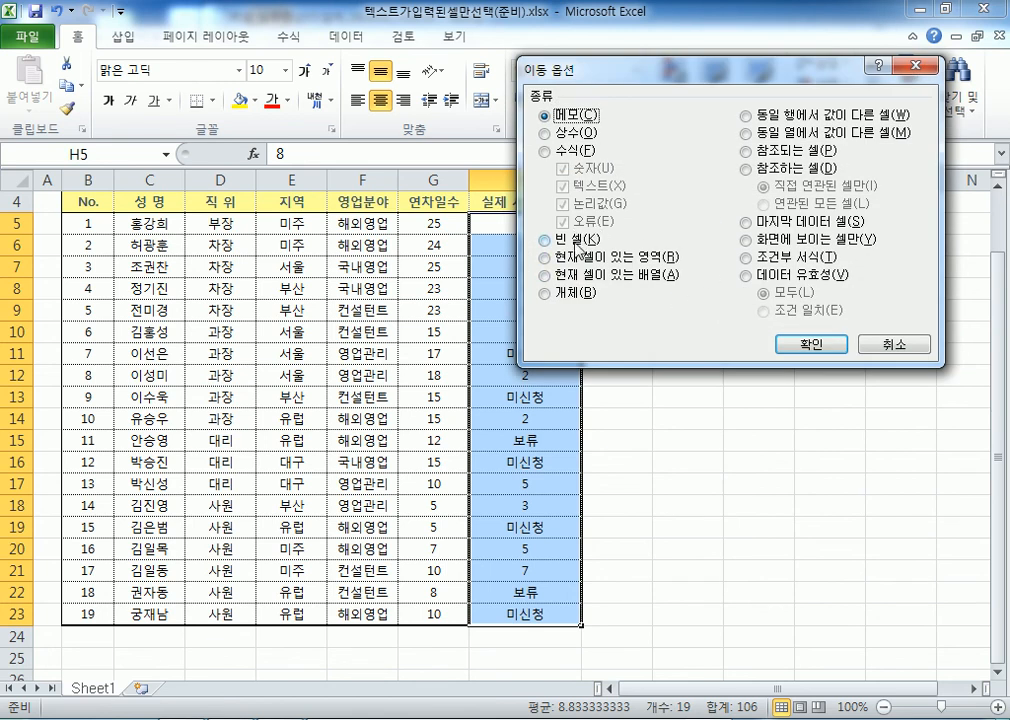
pyautogui.moveTo(540, 68); pyautogui.dragTo(627, 52)
pyautogui.click(631, 137)
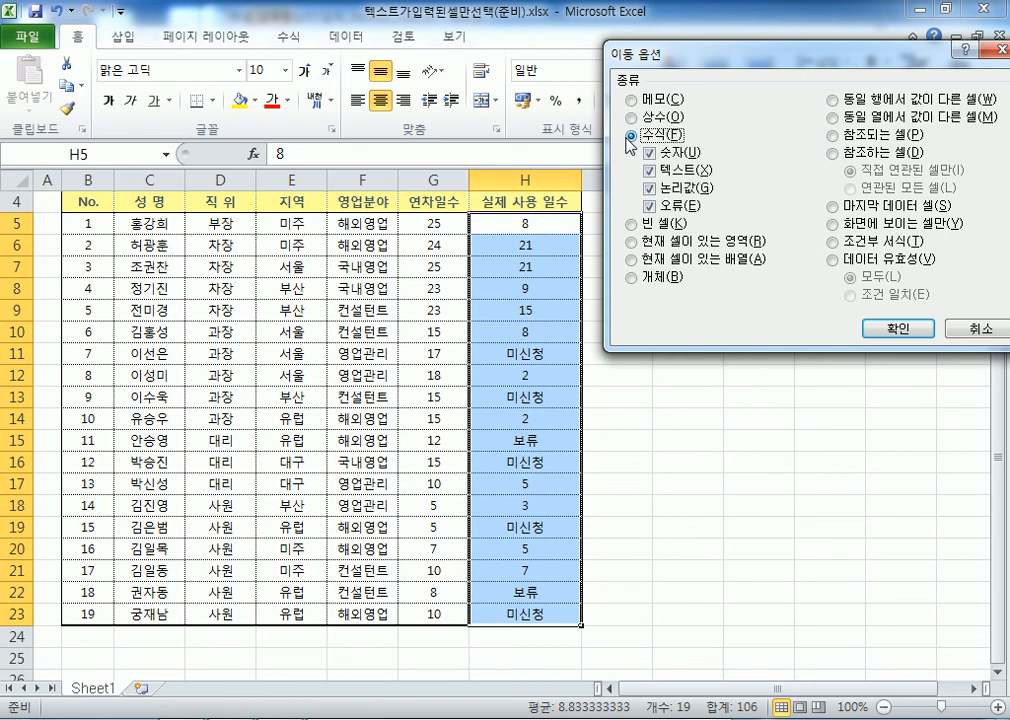
pyautogui.click(649, 152)
pyautogui.click(649, 188)
pyautogui.click(650, 206)
pyautogui.click(657, 172)
pyautogui.click(652, 171)
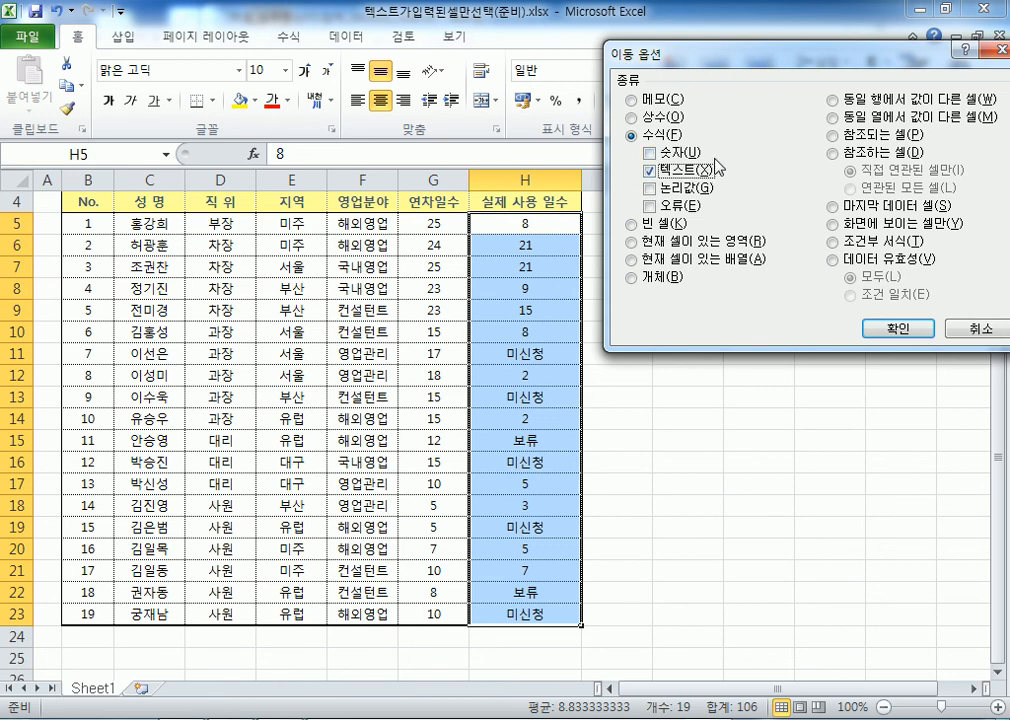
pyautogui.click(634, 137)
pyautogui.click(651, 153)
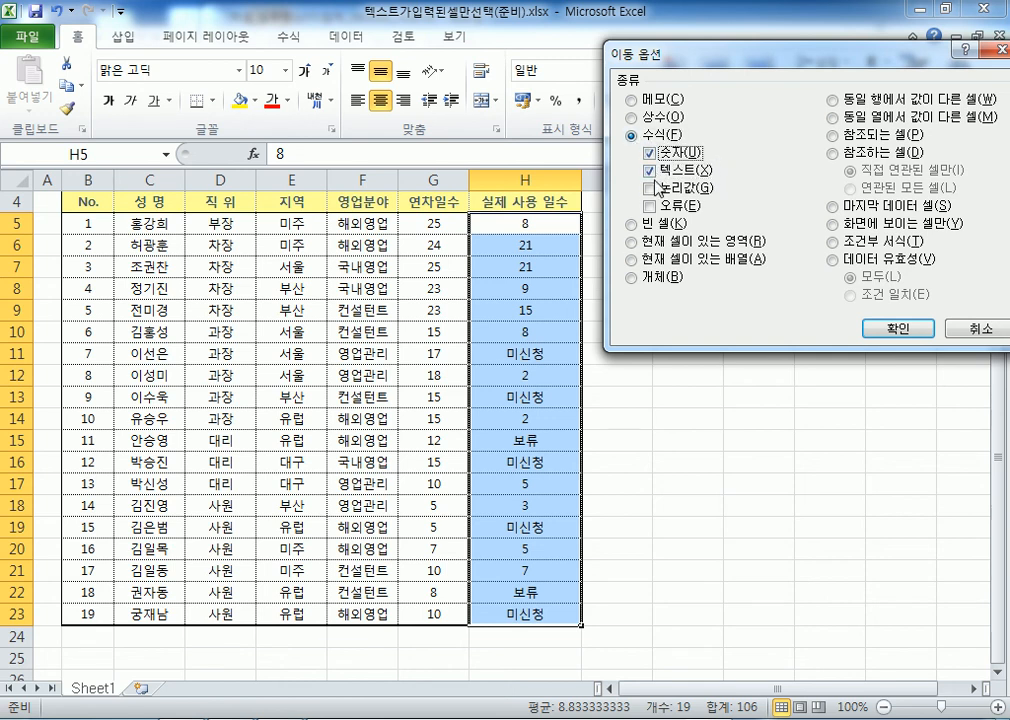
pyautogui.click(651, 155)
pyautogui.click(688, 172)
pyautogui.click(649, 172)
pyautogui.click(880, 328)
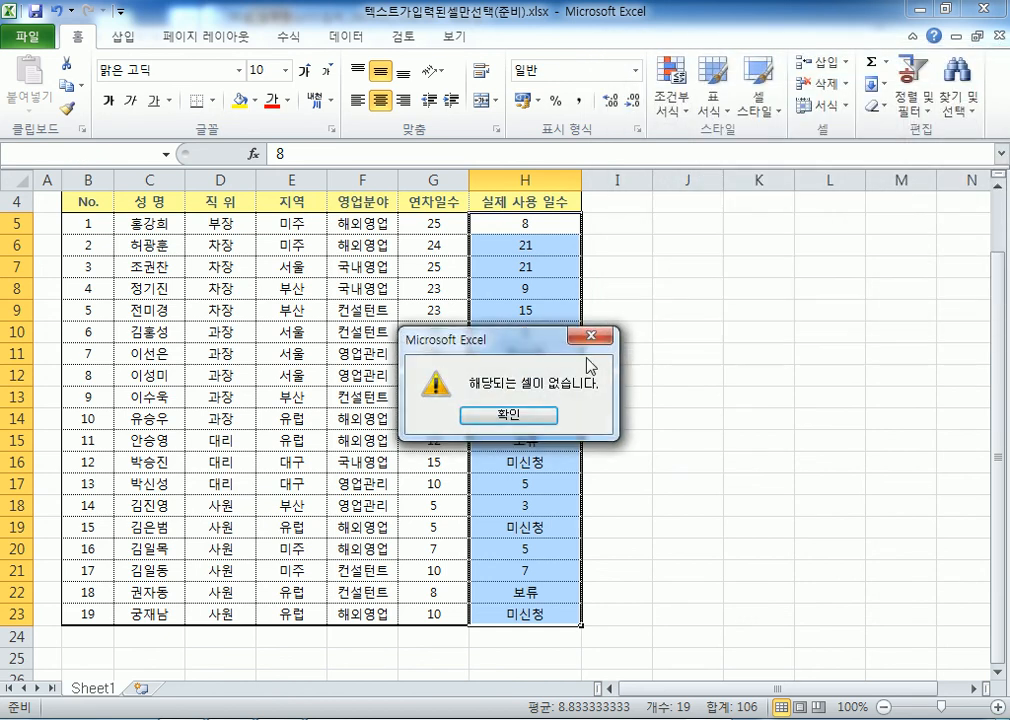
pyautogui.click(510, 415)
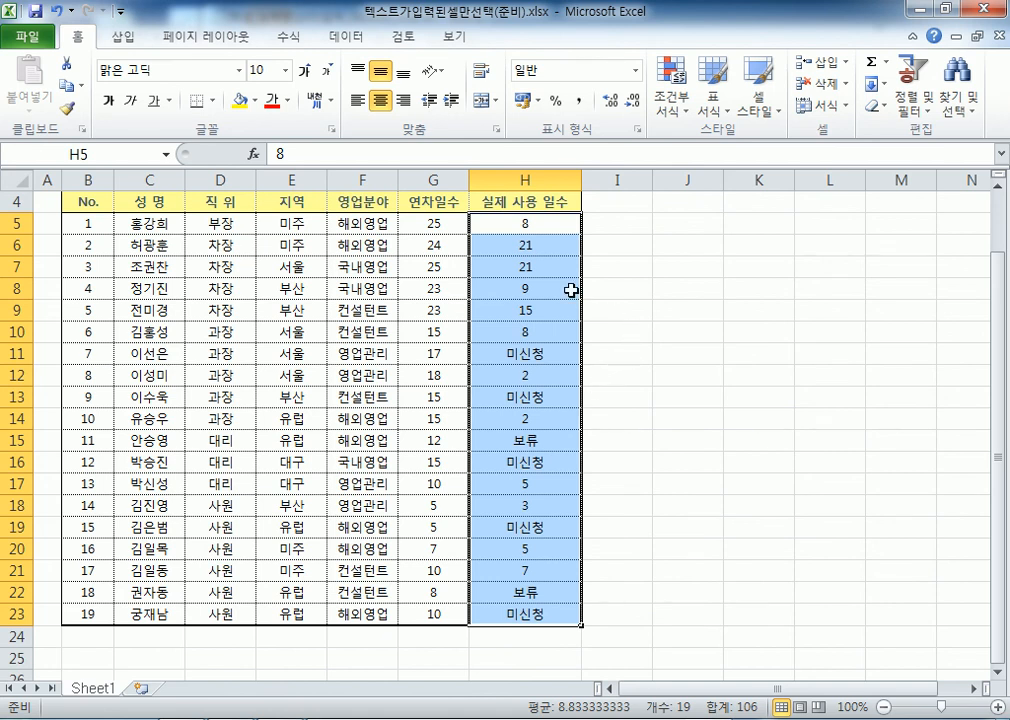
# In Go To Special, choose Constants with only Text checked to select the 미신청 and 보류 cells
pyautogui.click(958, 92)
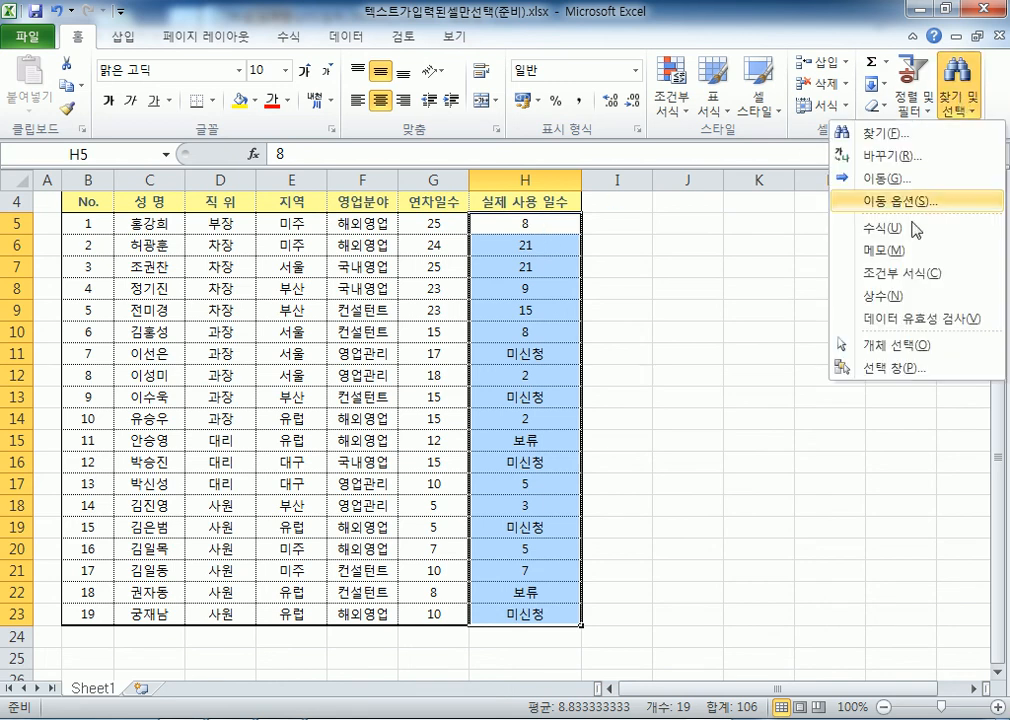
pyautogui.click(885, 199)
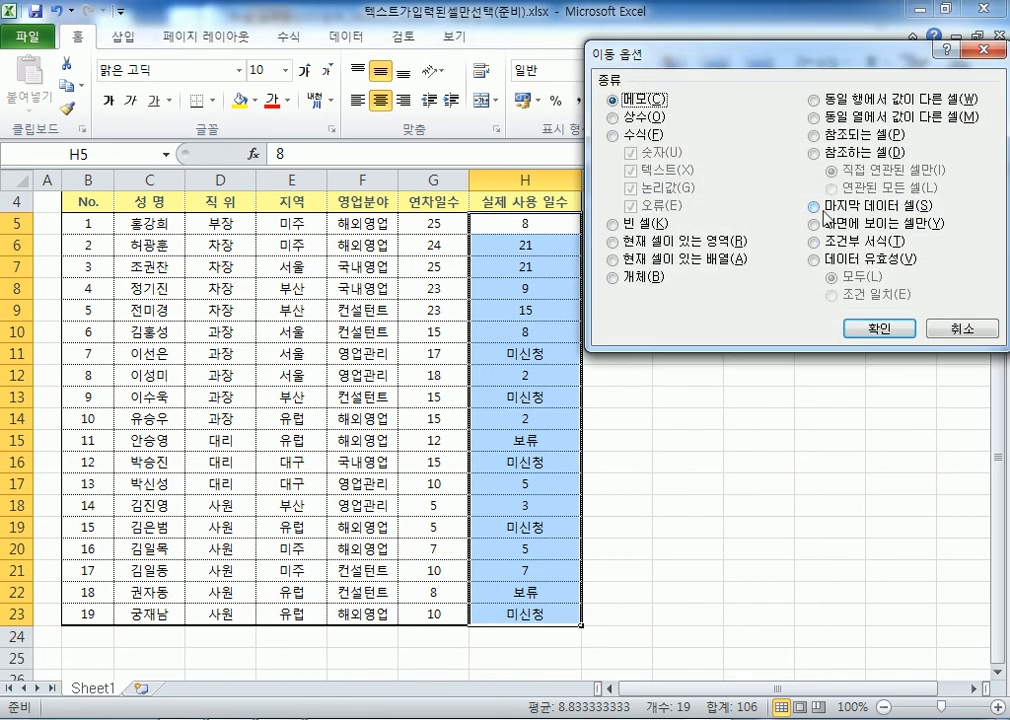
pyautogui.click(611, 135)
pyautogui.click(631, 152)
pyautogui.click(631, 187)
pyautogui.click(632, 206)
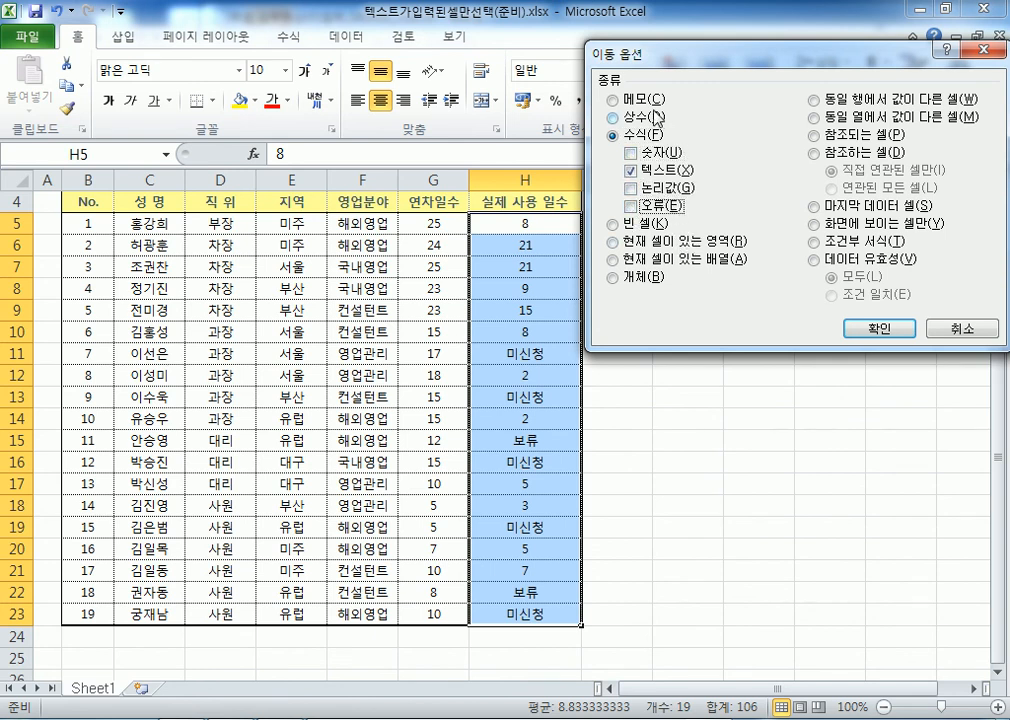
pyautogui.click(619, 124)
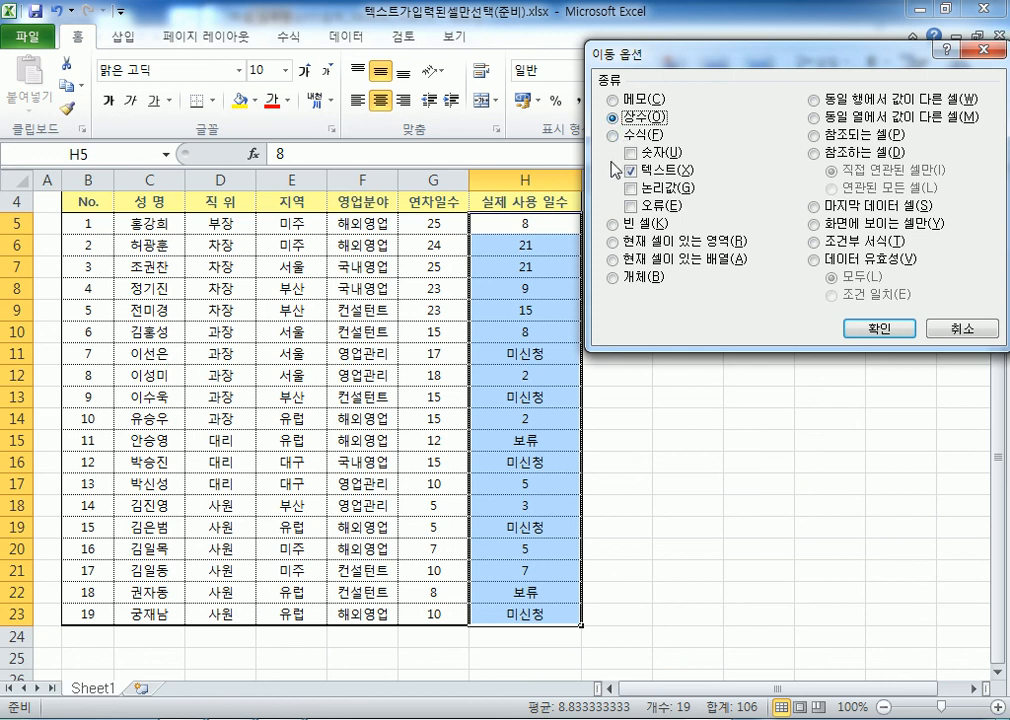
pyautogui.click(614, 136)
pyautogui.click(617, 119)
pyautogui.click(632, 172)
pyautogui.click(632, 172)
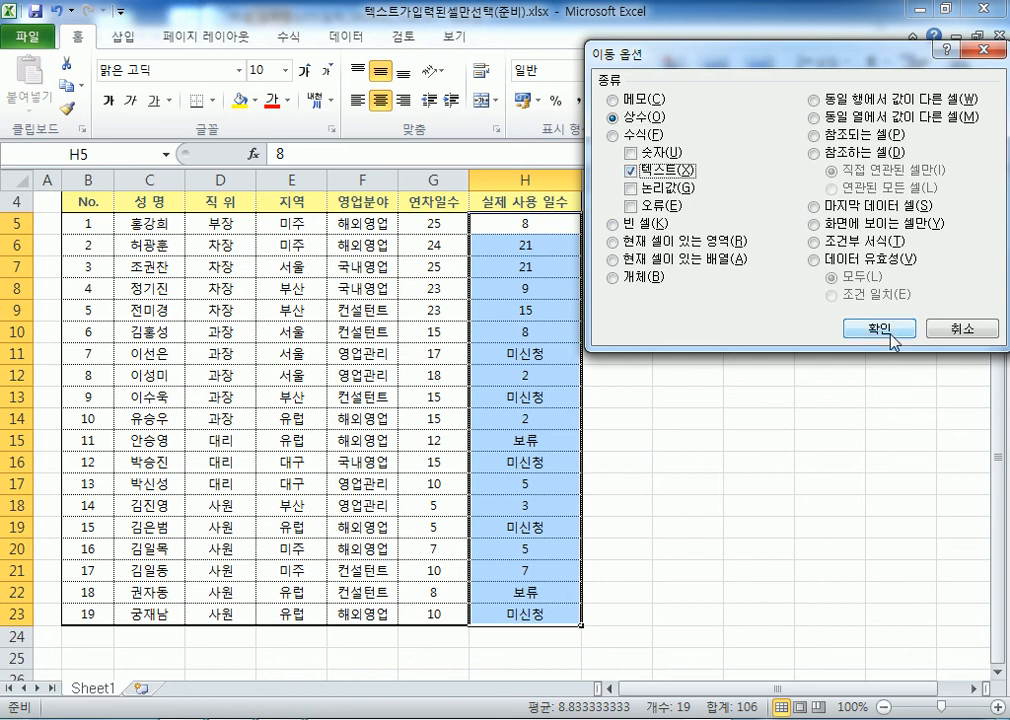
pyautogui.click(880, 336)
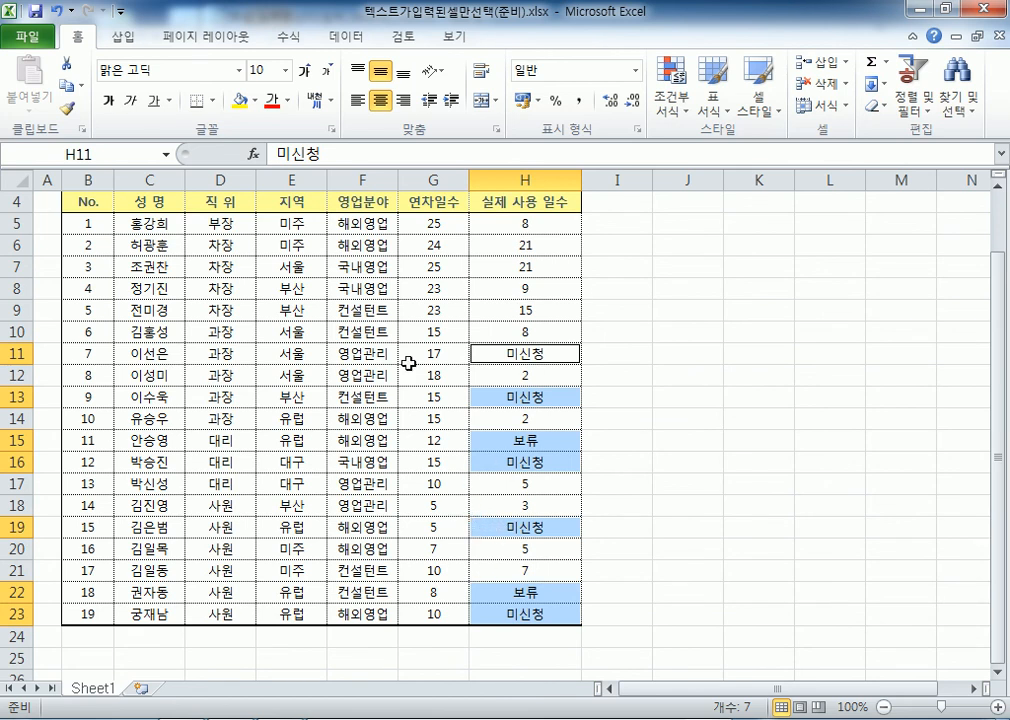
# Apply yellow fill, red font colour and bold to the selected 미신청 and 보류 entries
pyautogui.click(240, 100)
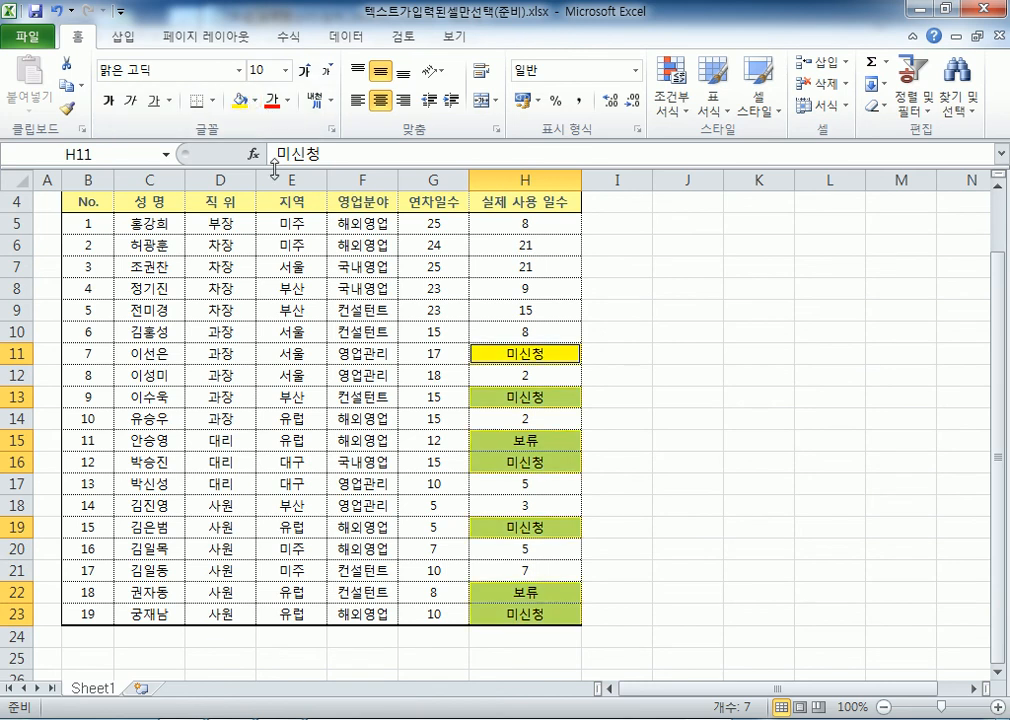
pyautogui.click(272, 103)
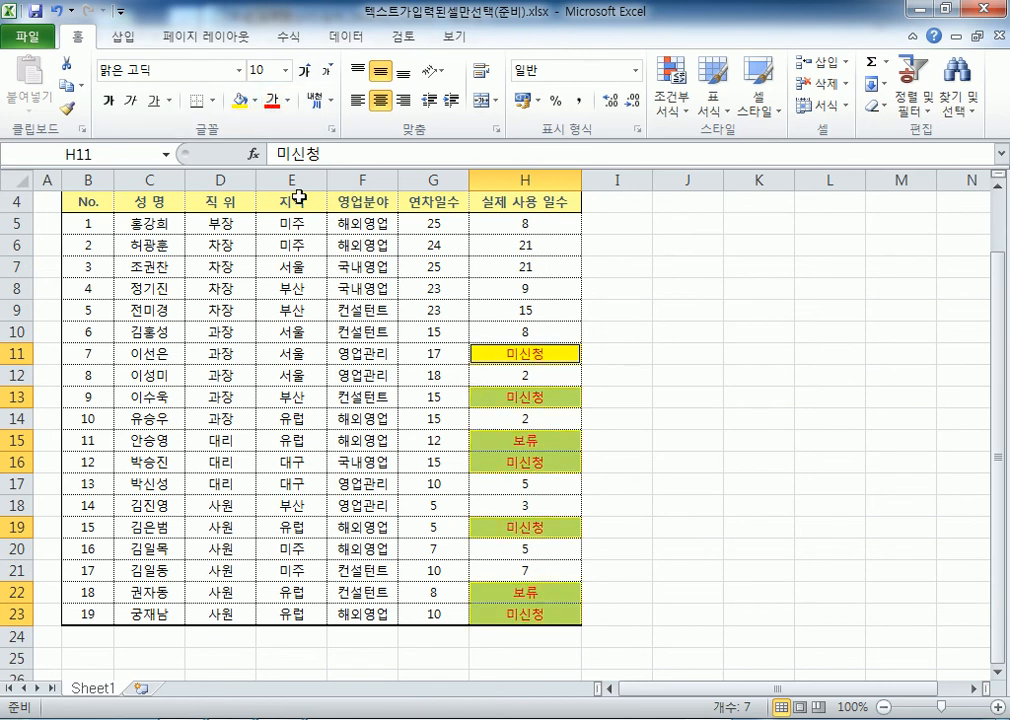
pyautogui.click(108, 101)
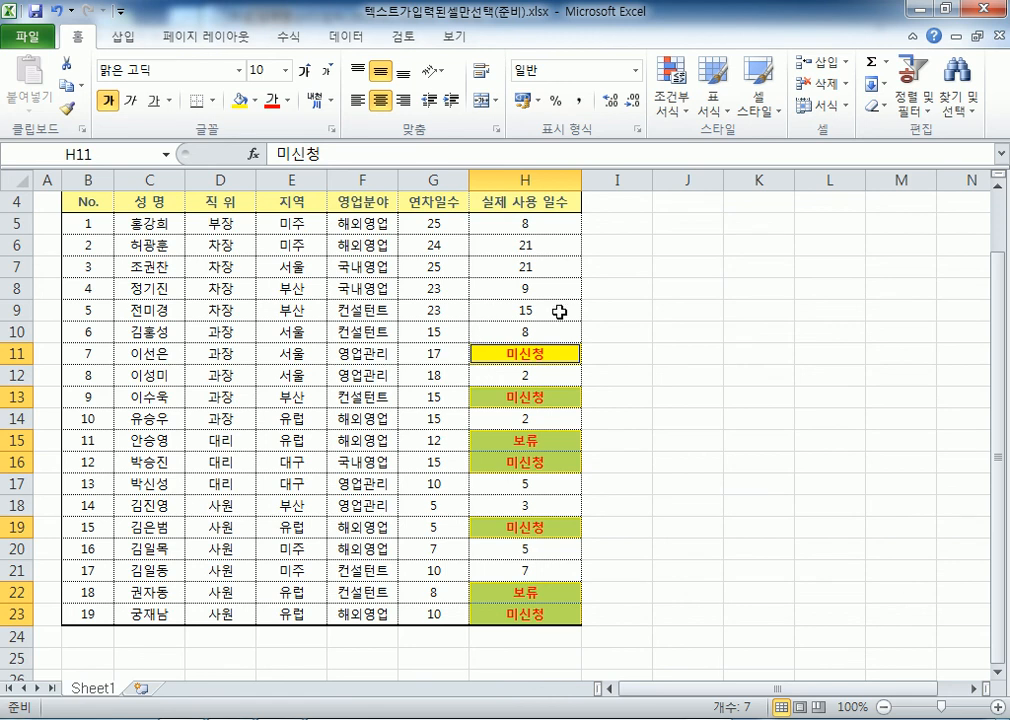
# Undo the status formatting, then select only the text cells in H5:H23 via Go To Special Constants > Text
pyautogui.hotkey('ctrl', 'z')
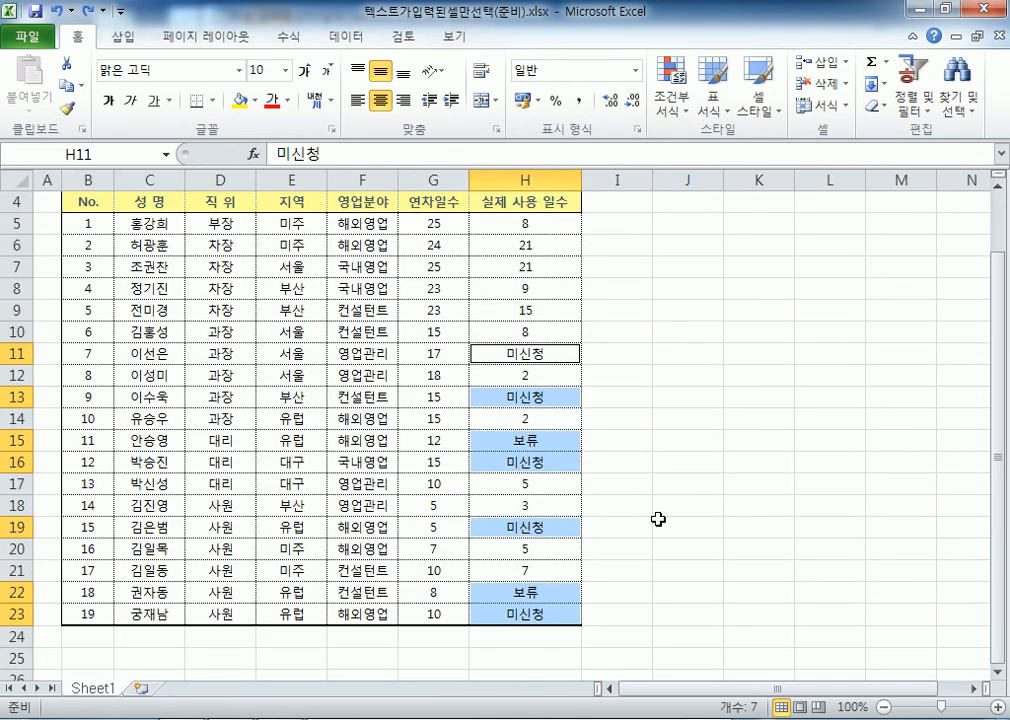
pyautogui.moveTo(523, 225); pyautogui.dragTo(525, 614)
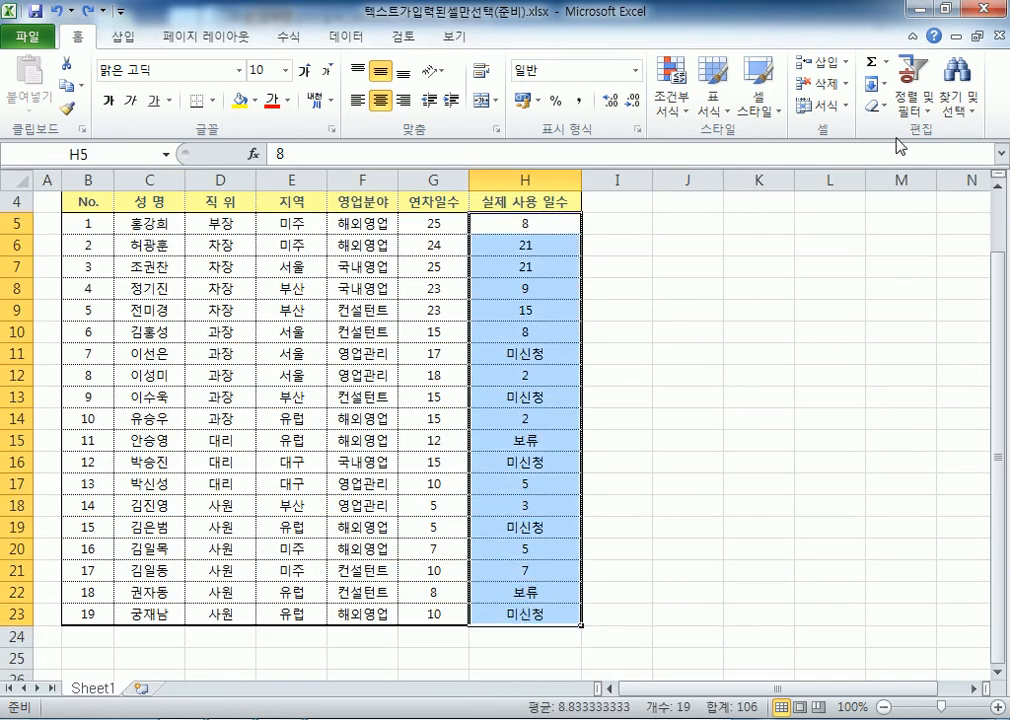
pyautogui.click(957, 82)
pyautogui.click(891, 206)
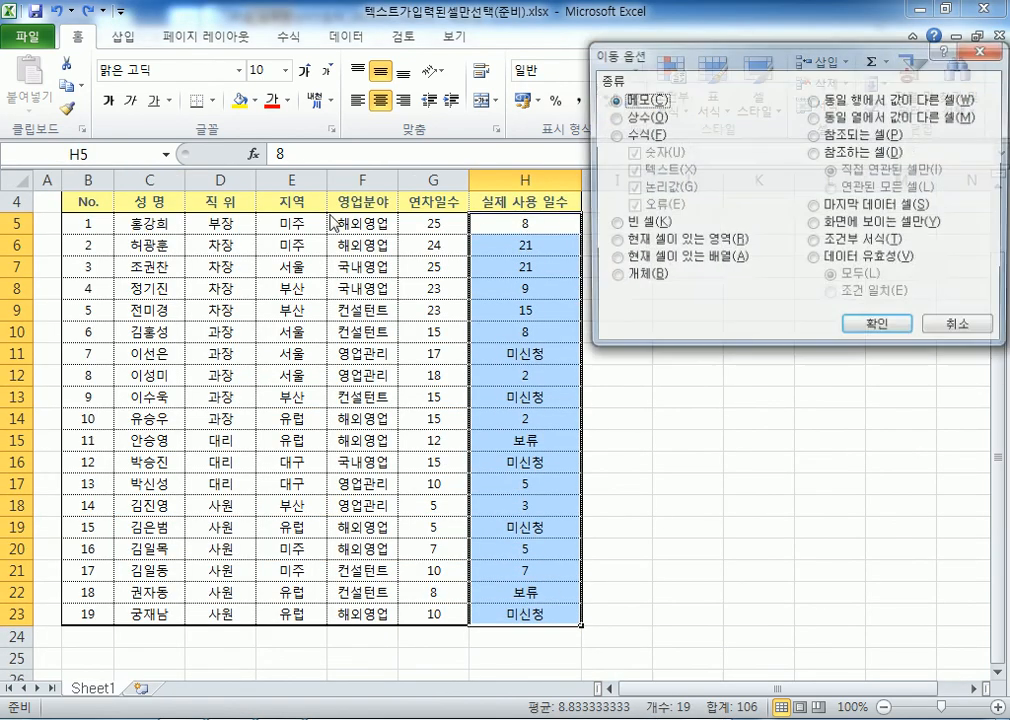
pyautogui.click(613, 117)
pyautogui.click(630, 153)
pyautogui.click(631, 205)
pyautogui.click(631, 187)
pyautogui.click(852, 328)
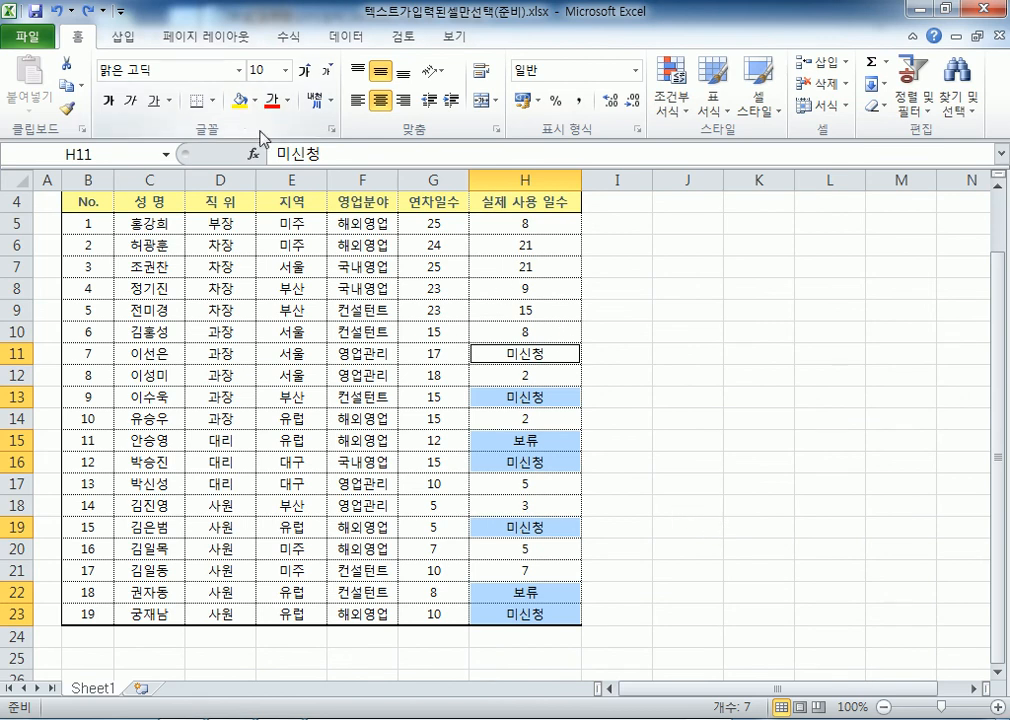
# Give the selected 미신청 and 보류 cells yellow fill, red font, centre alignment and bold
pyautogui.click(240, 100)
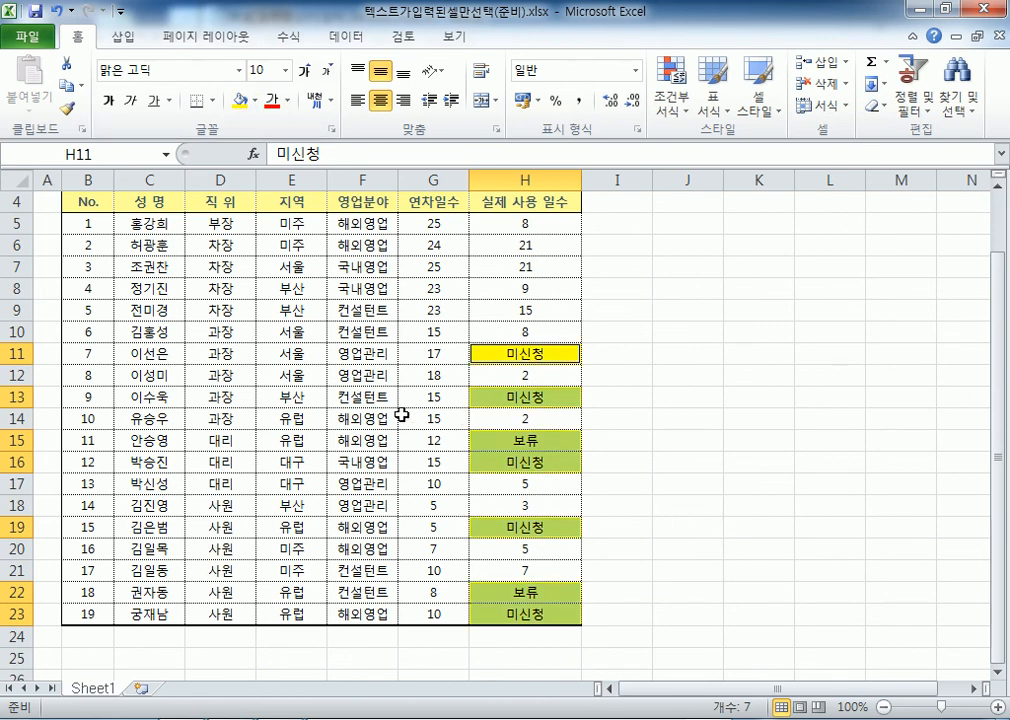
pyautogui.click(271, 100)
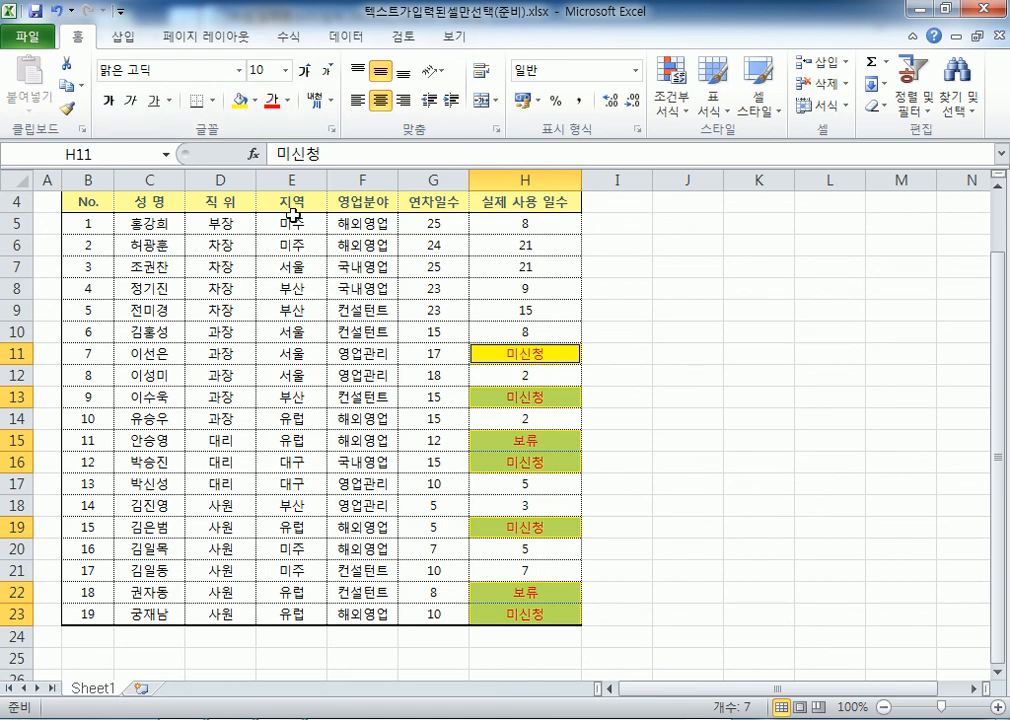
pyautogui.click(402, 100)
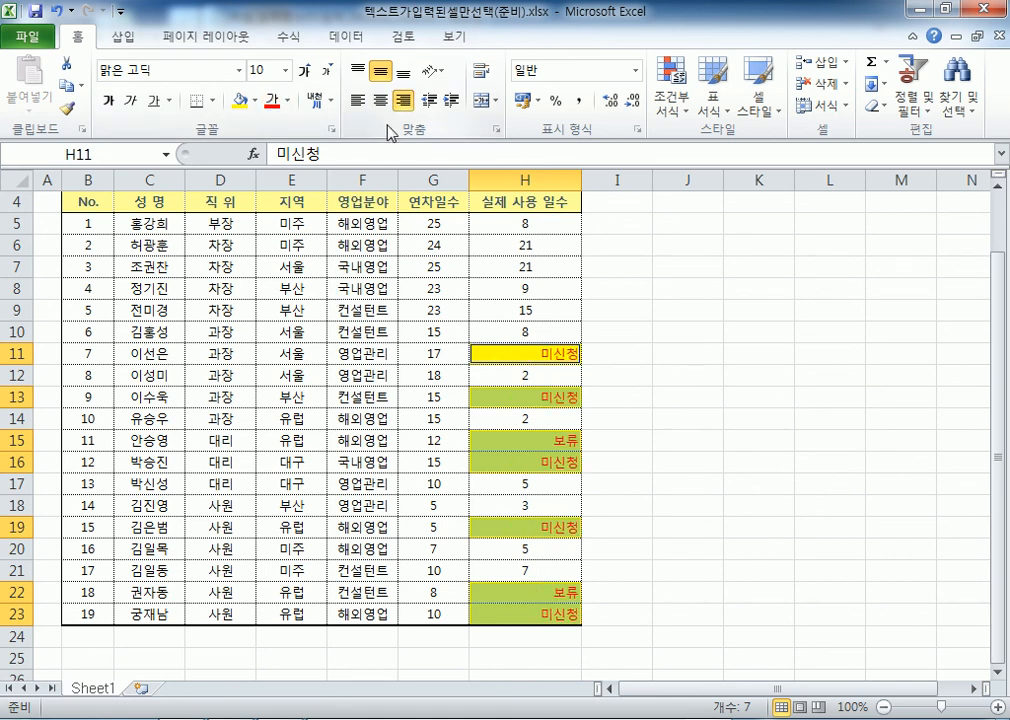
pyautogui.click(358, 100)
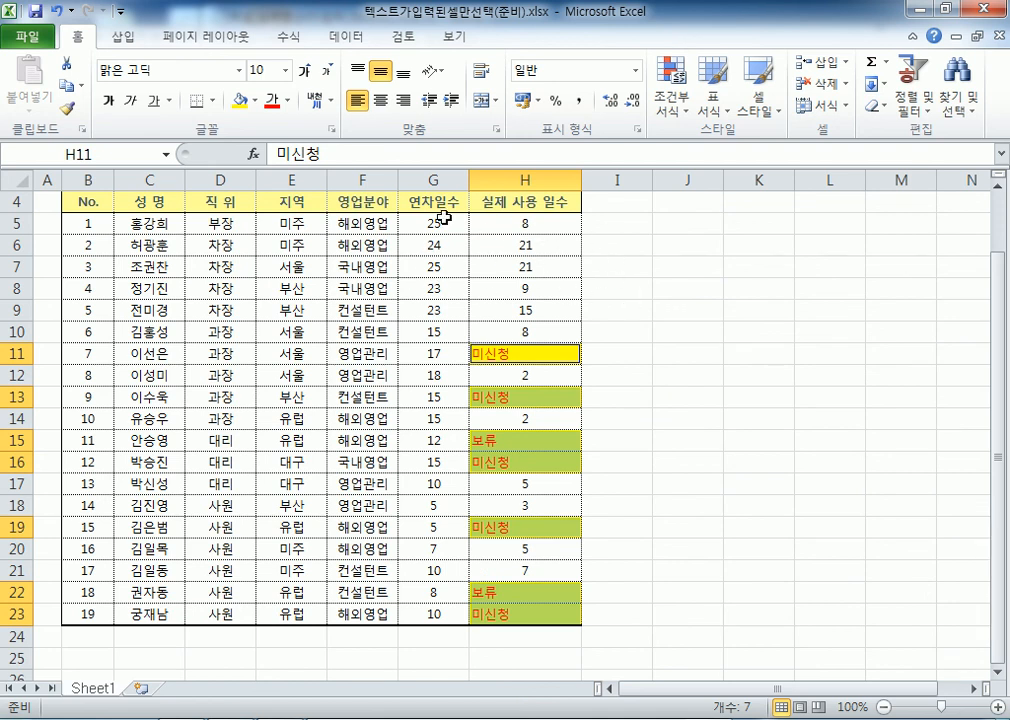
pyautogui.click(380, 100)
pyautogui.click(108, 101)
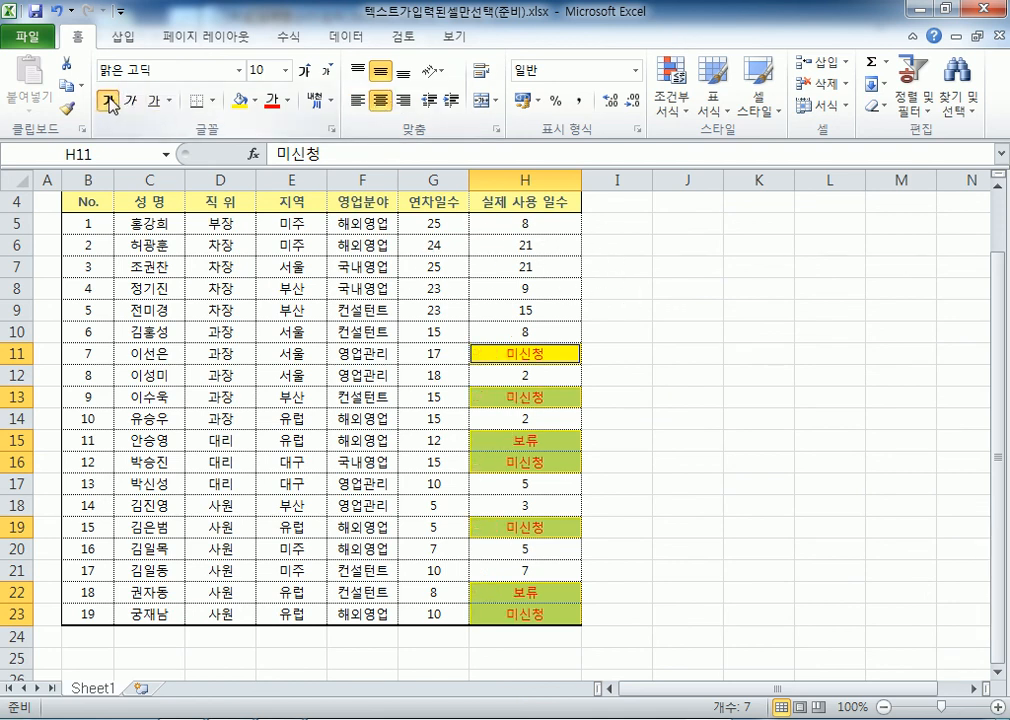
pyautogui.click(764, 507)
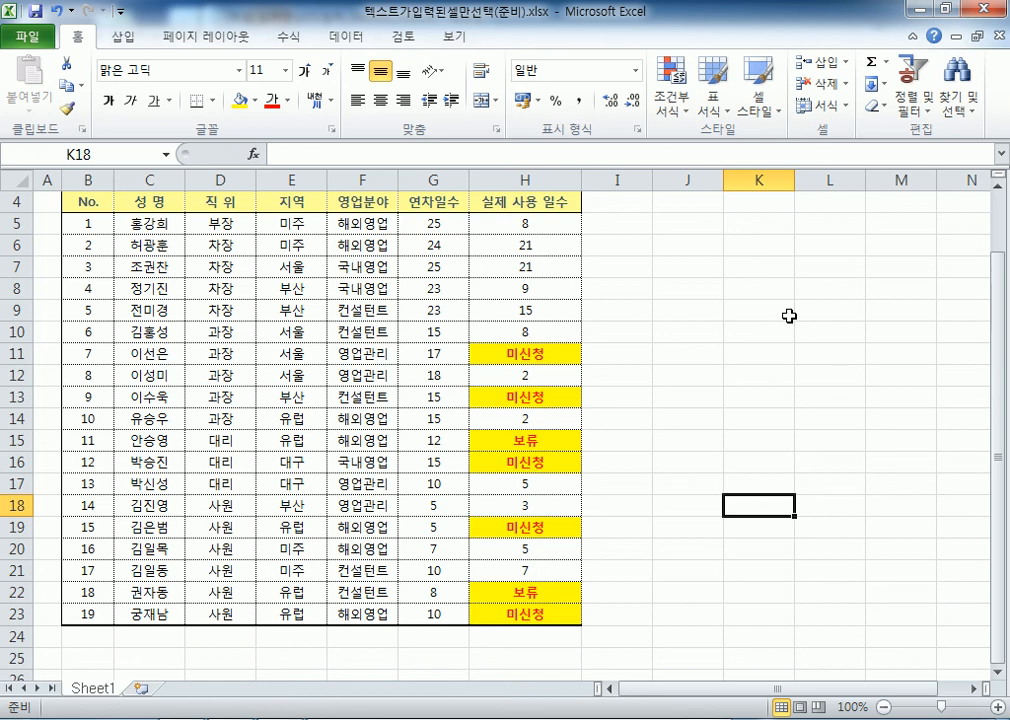
# Add a new Sheet2 and enter (tel) 02-1523 in A1 so it becomes ☎ 02-1523
pyautogui.click(141, 688)
pyautogui.scroll(9, 170, 490)
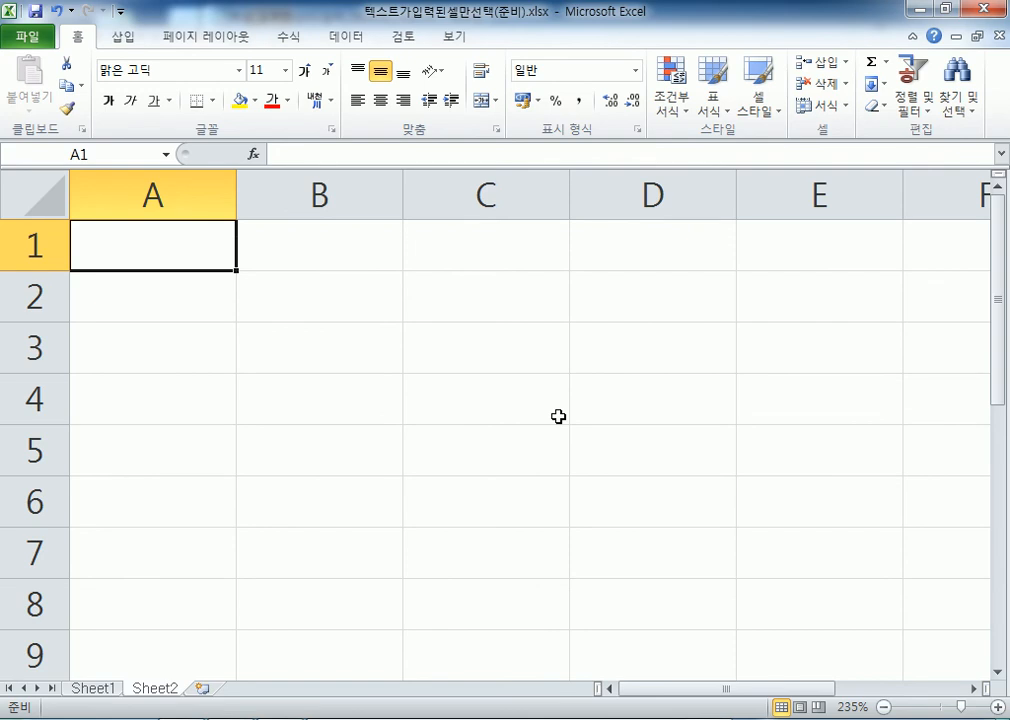
pyautogui.write('TE;L')
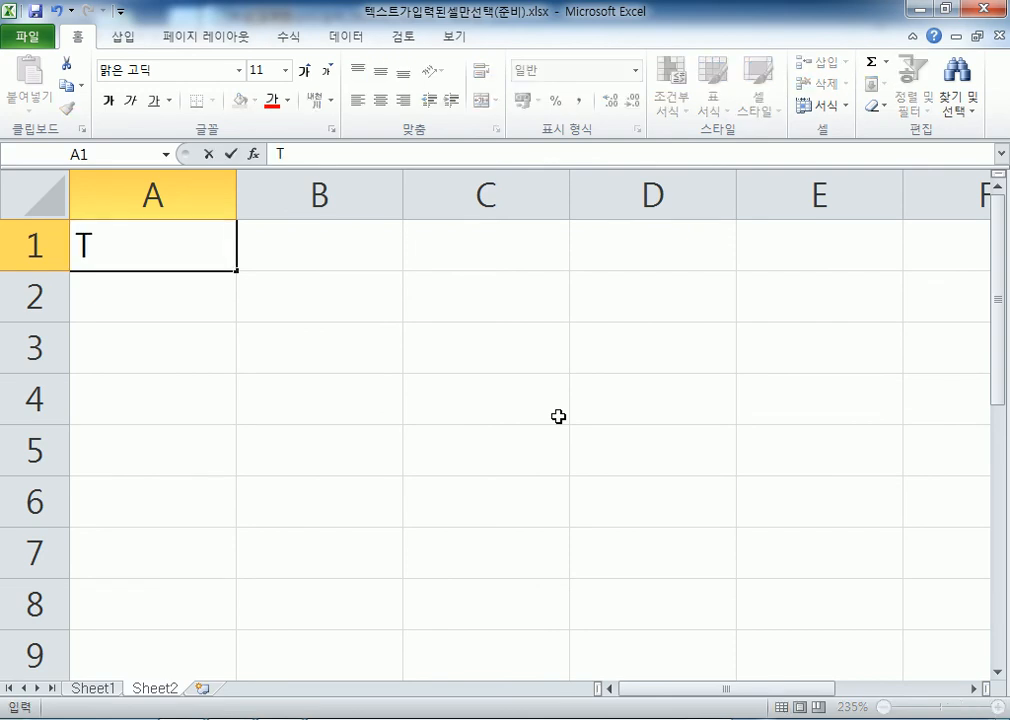
pyautogui.press('BackSpace')
pyautogui.press('BackSpace')
pyautogui.write('L')
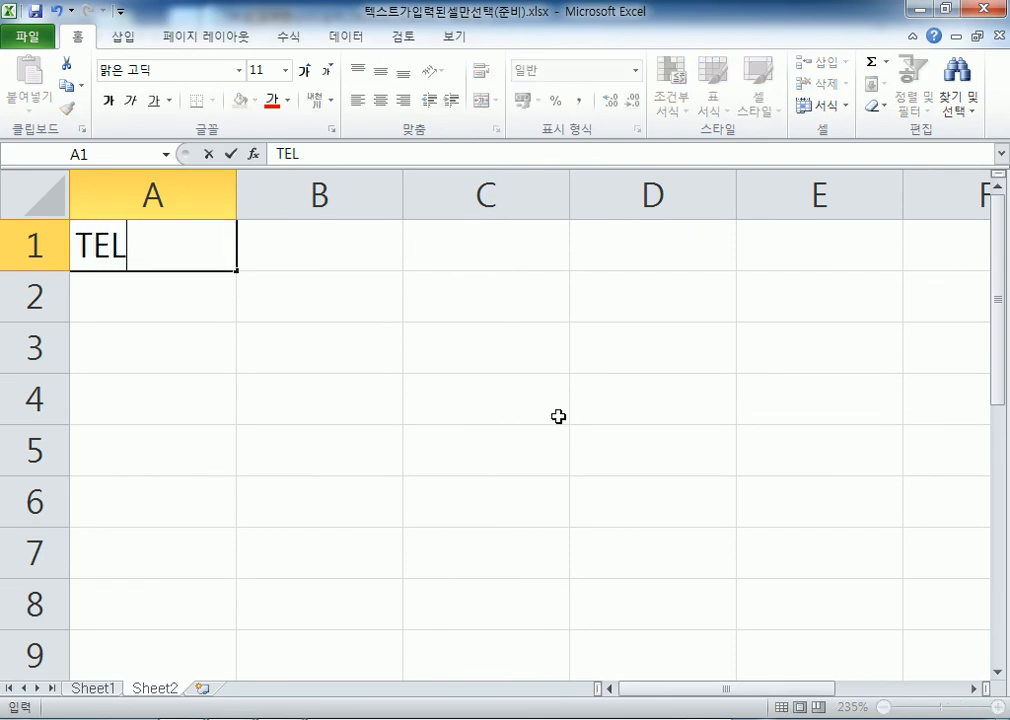
pyautogui.press('BackSpace')
pyautogui.press('BackSpace')
pyautogui.press('BackSpace')
pyautogui.write('tel;')
pyautogui.press('BackSpace')
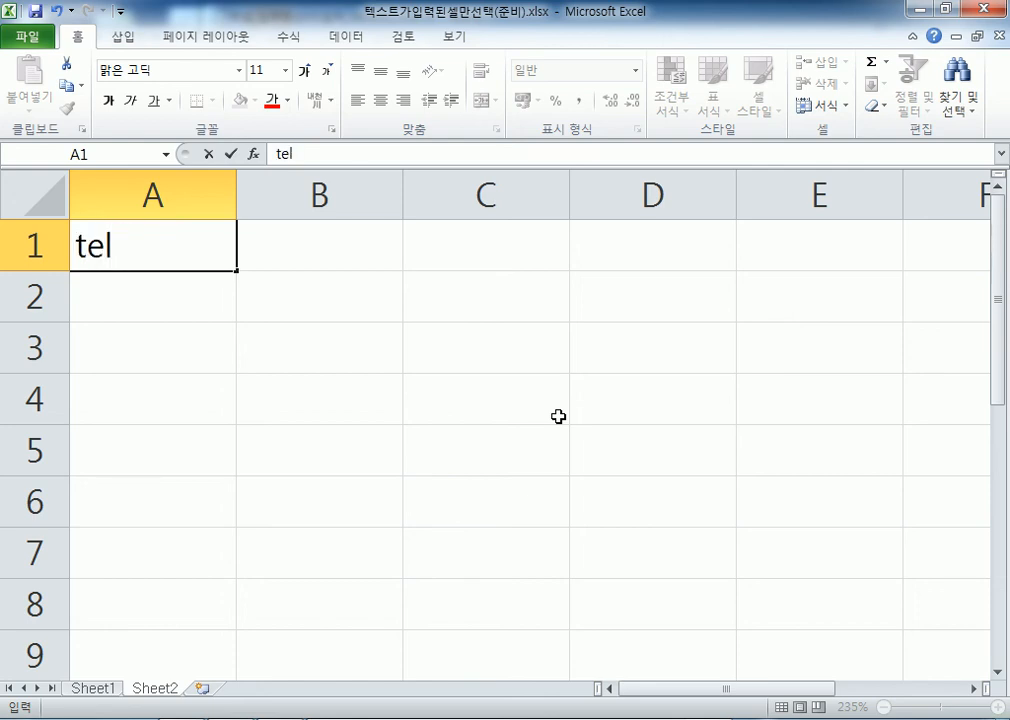
pyautogui.press('BackSpace')
pyautogui.press('BackSpace')
pyautogui.press('BackSpace')
pyautogui.write('(tel)')
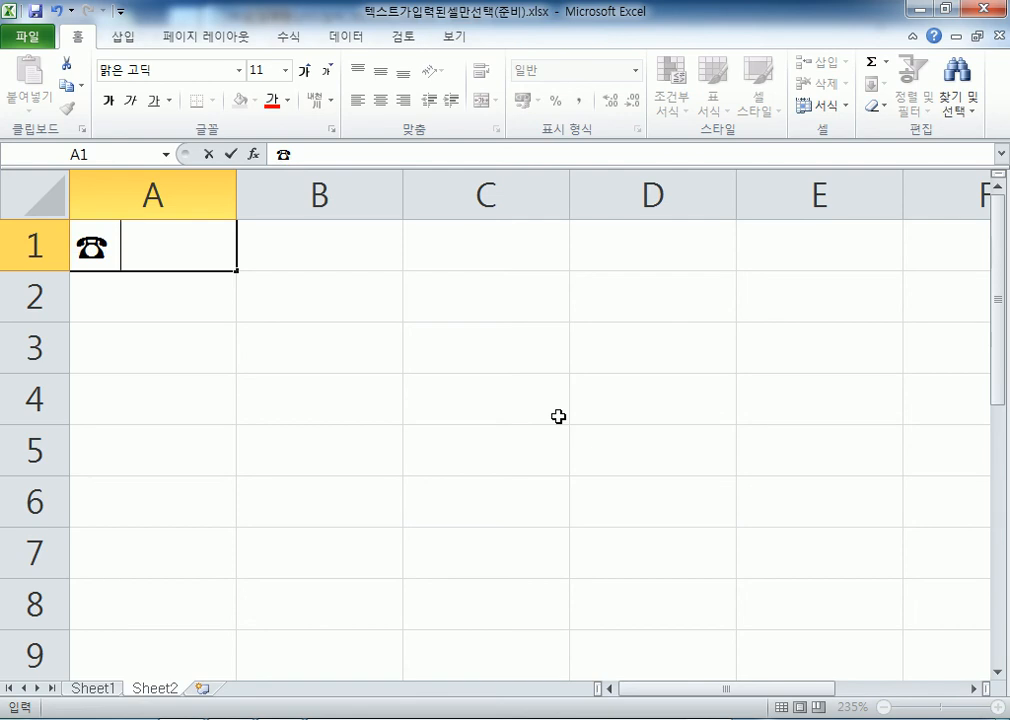
pyautogui.write(' 02-1523')
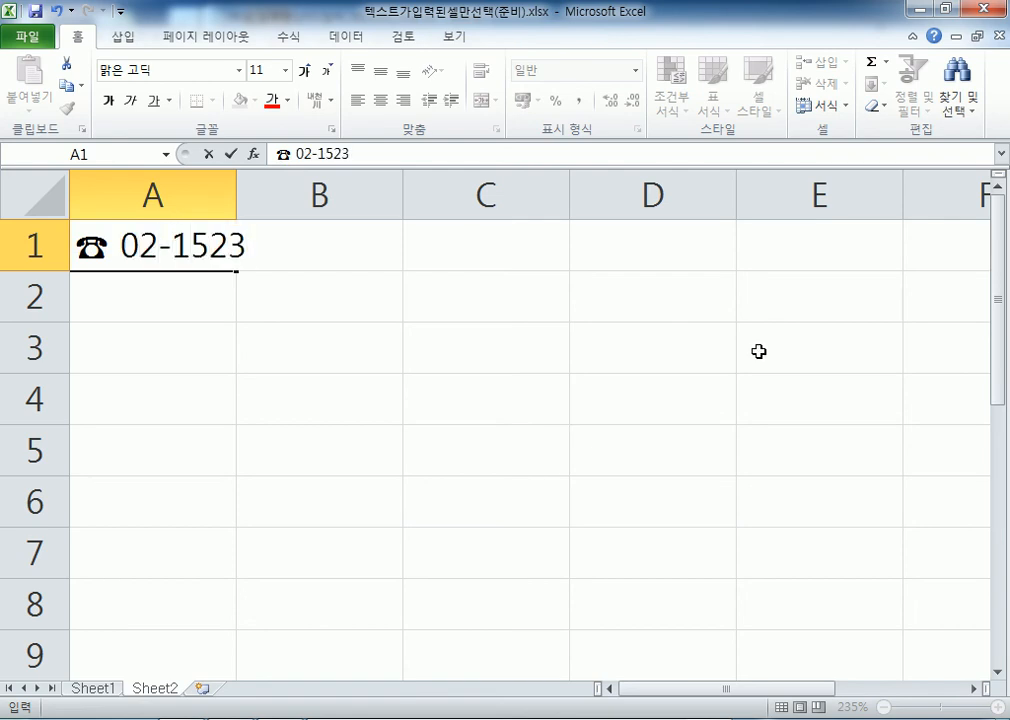
pyautogui.press('Return')
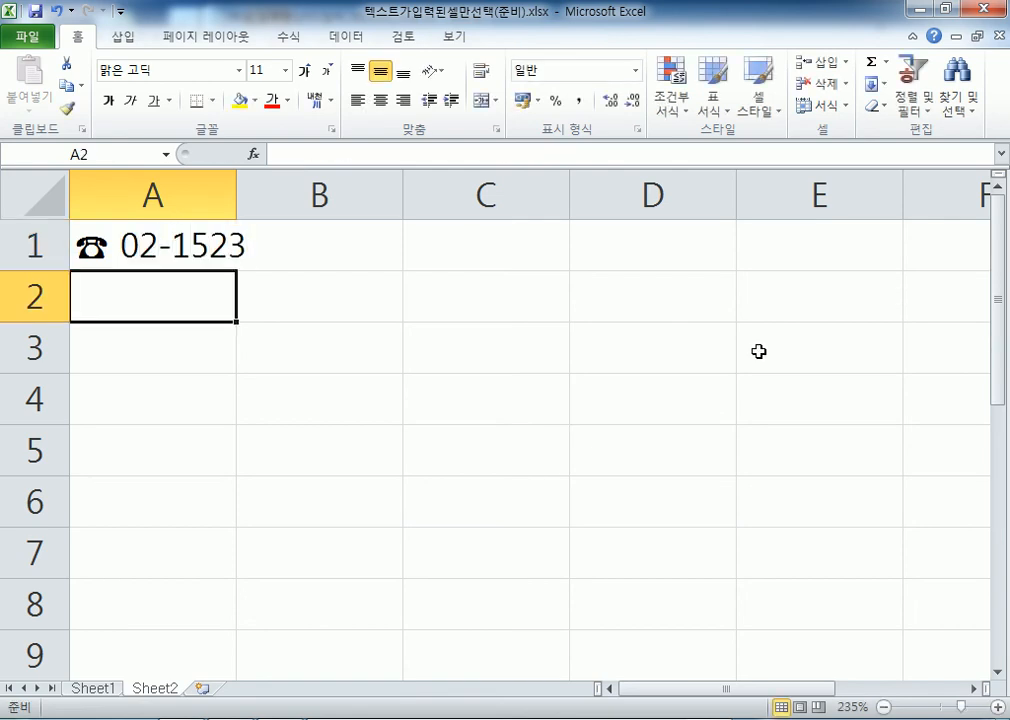
# Try a (tel) entry in A2 and cancel it
pyautogui.write(')tel')
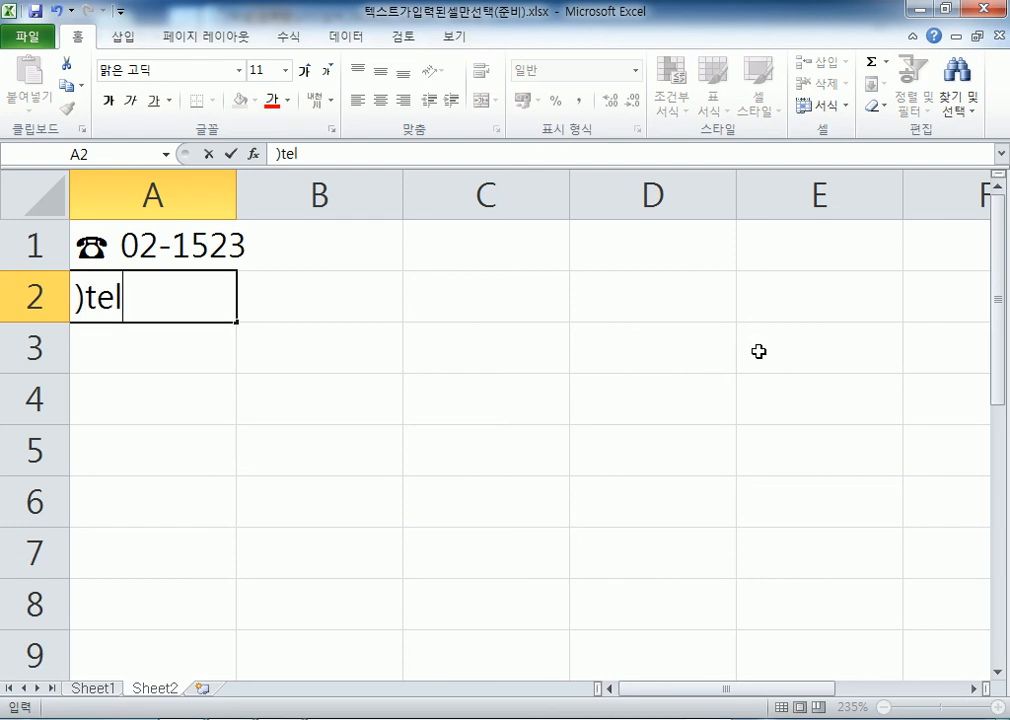
pyautogui.press('Escape')
pyautogui.write('(tel)')
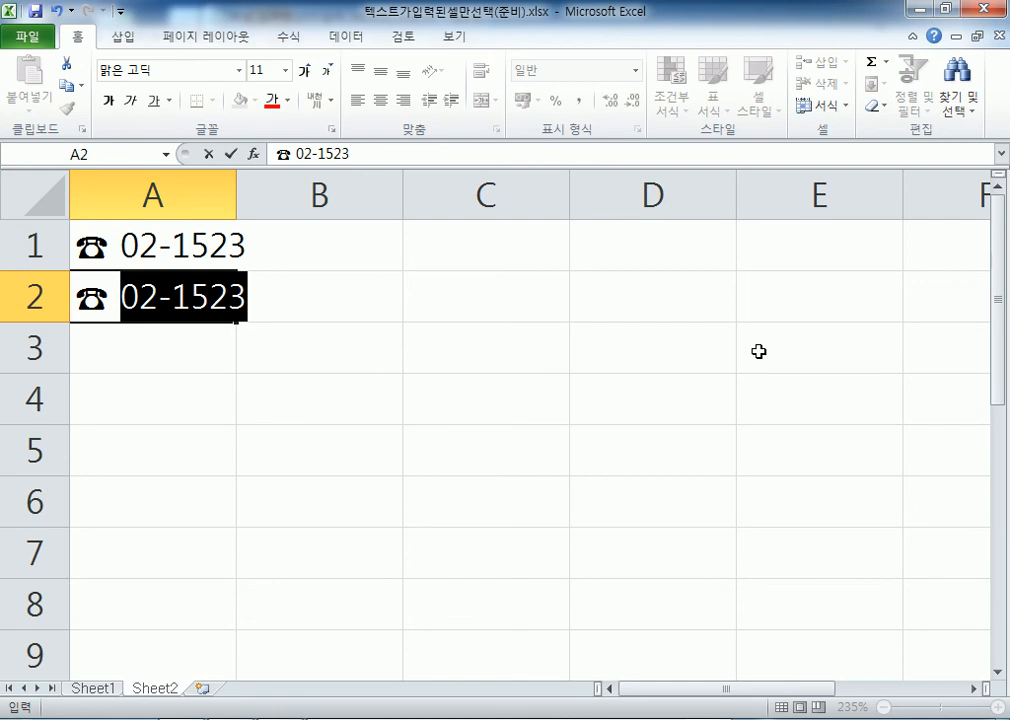
pyautogui.press('Escape')
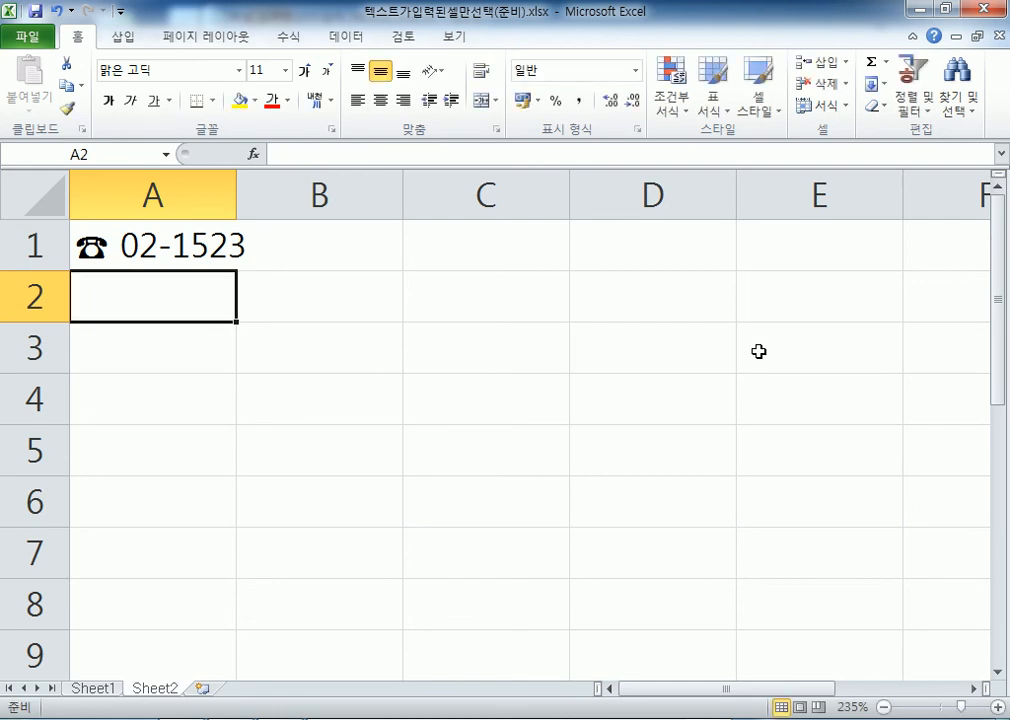
# In A2, try the (tm), (c) and (주) AutoCorrect codes, discarding each result
pyautogui.write('(tm)')
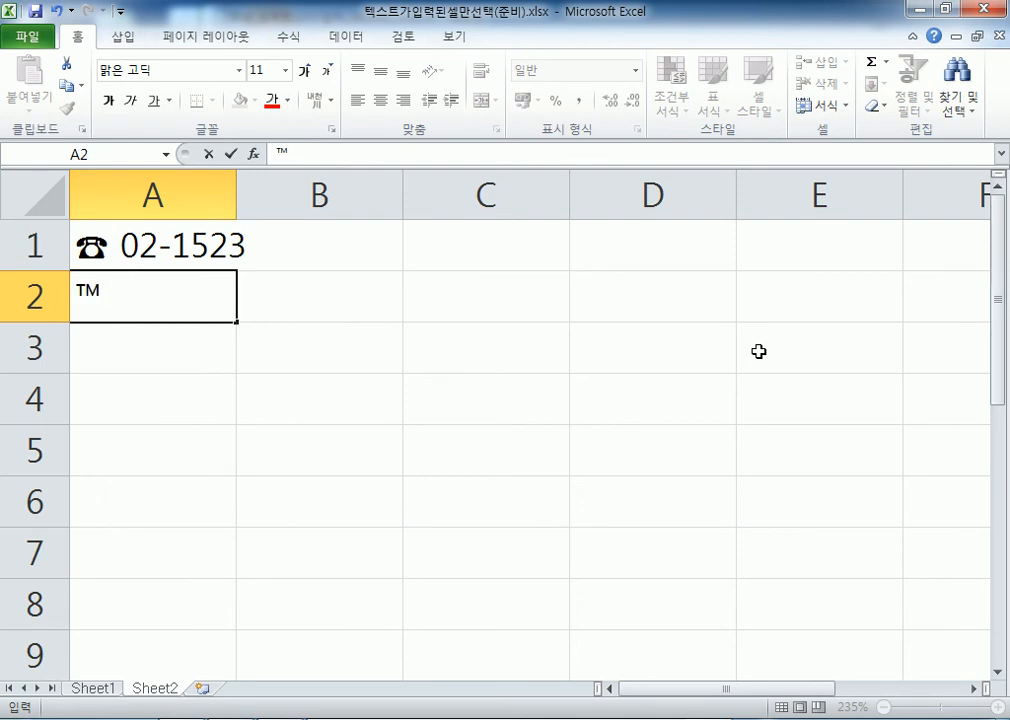
pyautogui.press('Return')
pyautogui.press('Delete')
pyautogui.write('(tm)')
pyautogui.press('Escape')
pyautogui.write('(c)')
pyautogui.press('Escape')
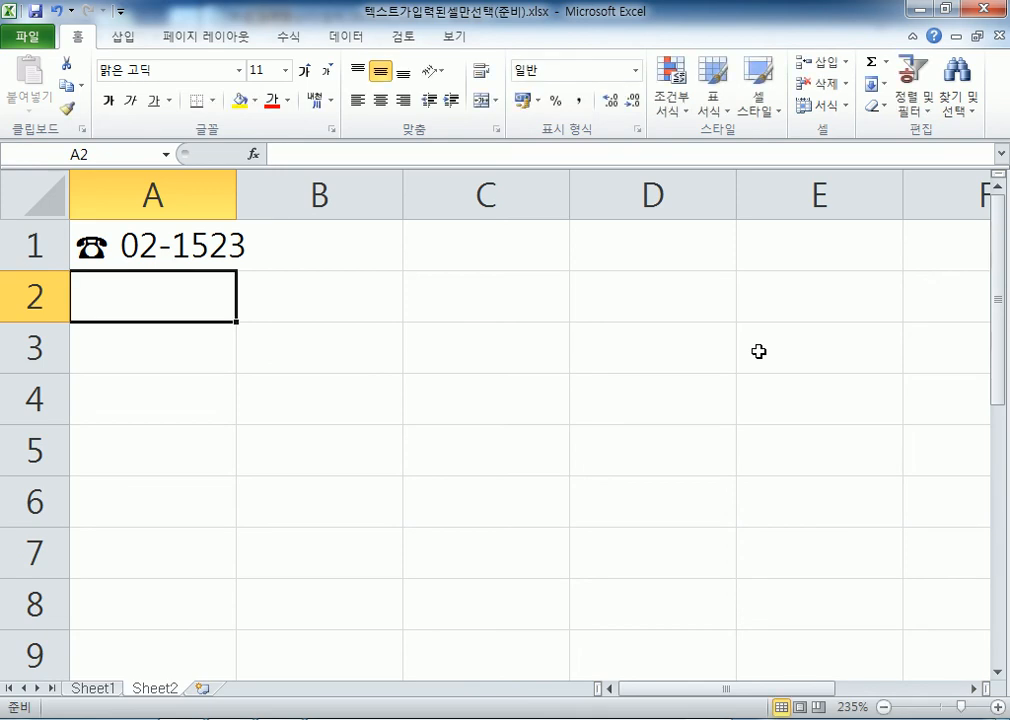
pyautogui.write('(주)')
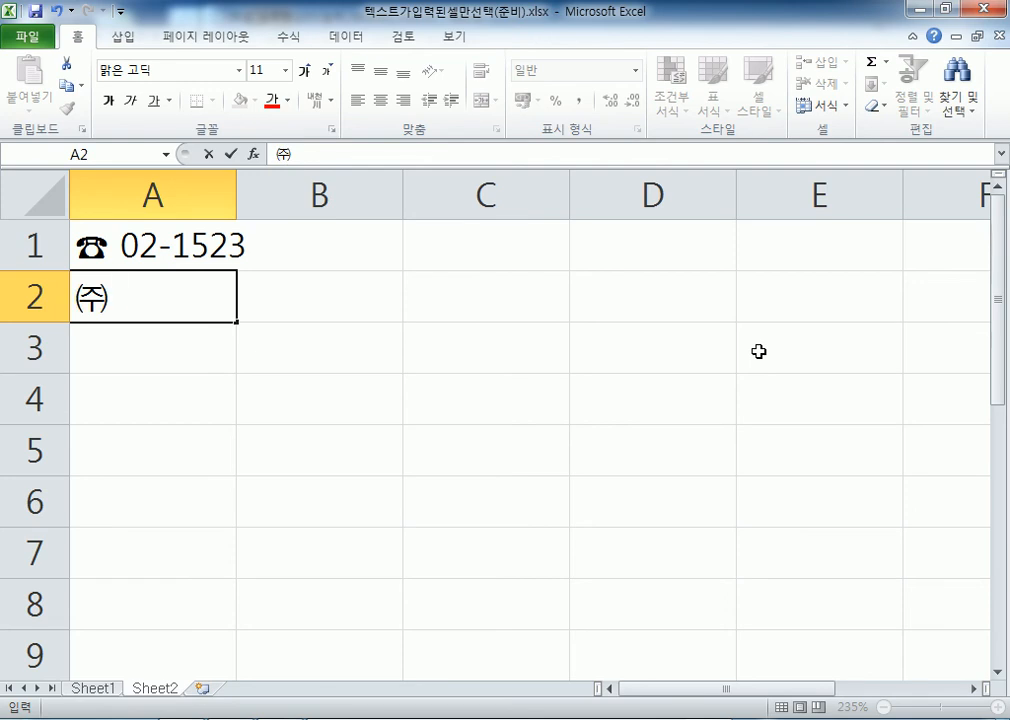
pyautogui.press('Escape')
# Try (ks) and (r), then enter (ks) in A2 to keep the ㉿ symbol
pyautogui.write('(ㅏ')
pyautogui.press('BackSpace')
pyautogui.write('ks)')
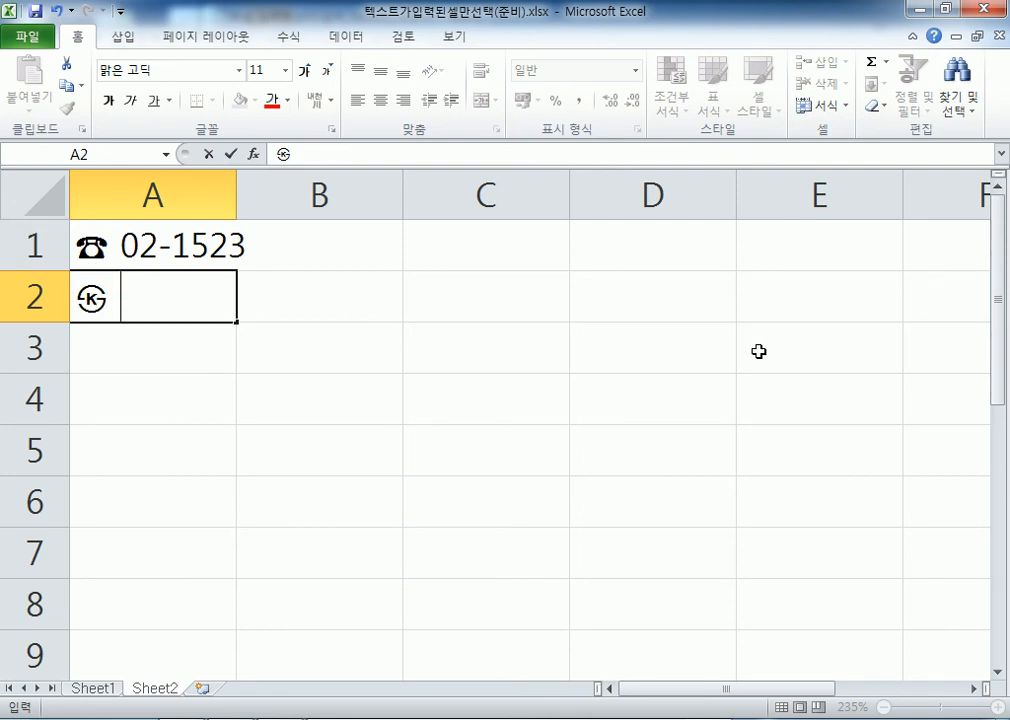
pyautogui.press('Escape')
pyautogui.write('(r)')
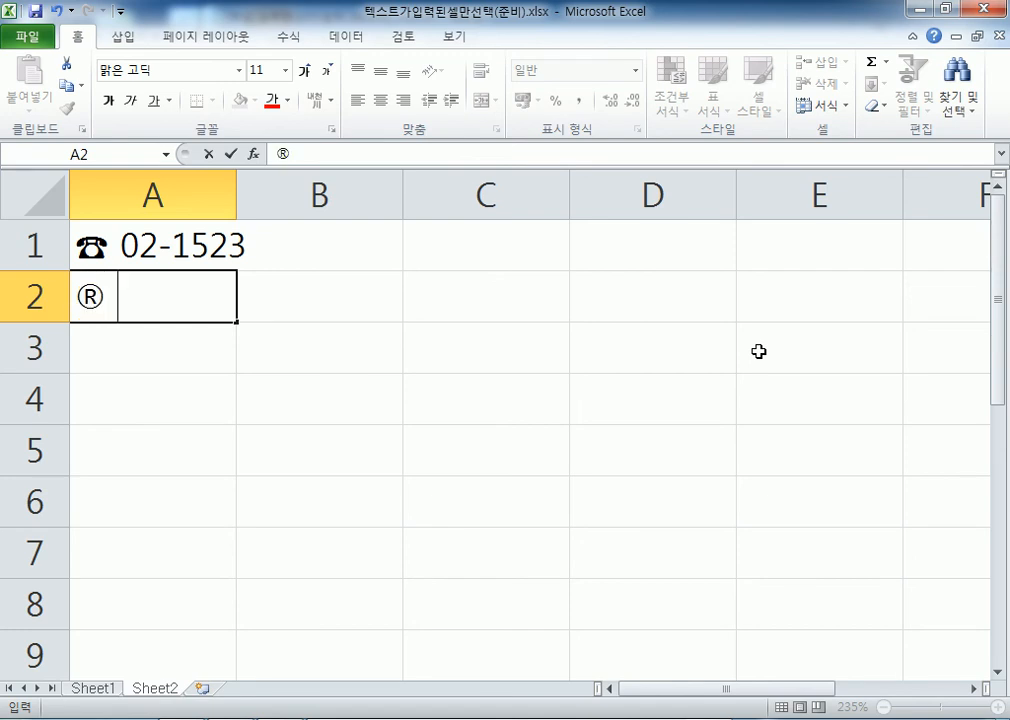
pyautogui.press('Escape')
pyautogui.write('(ks)')
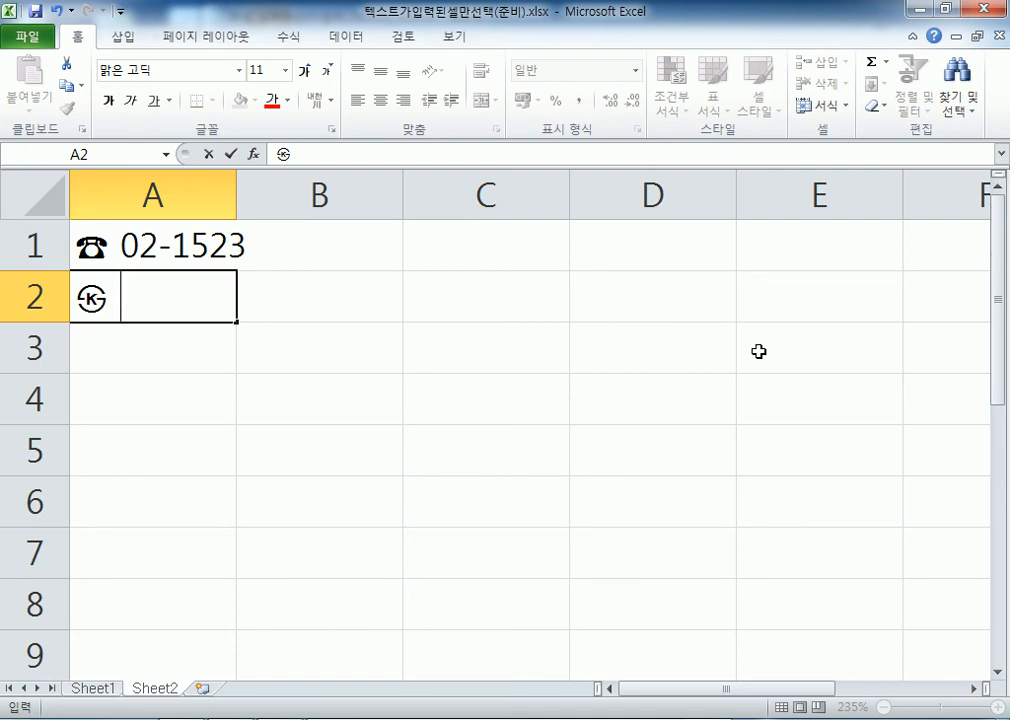
pyautogui.press('Return')
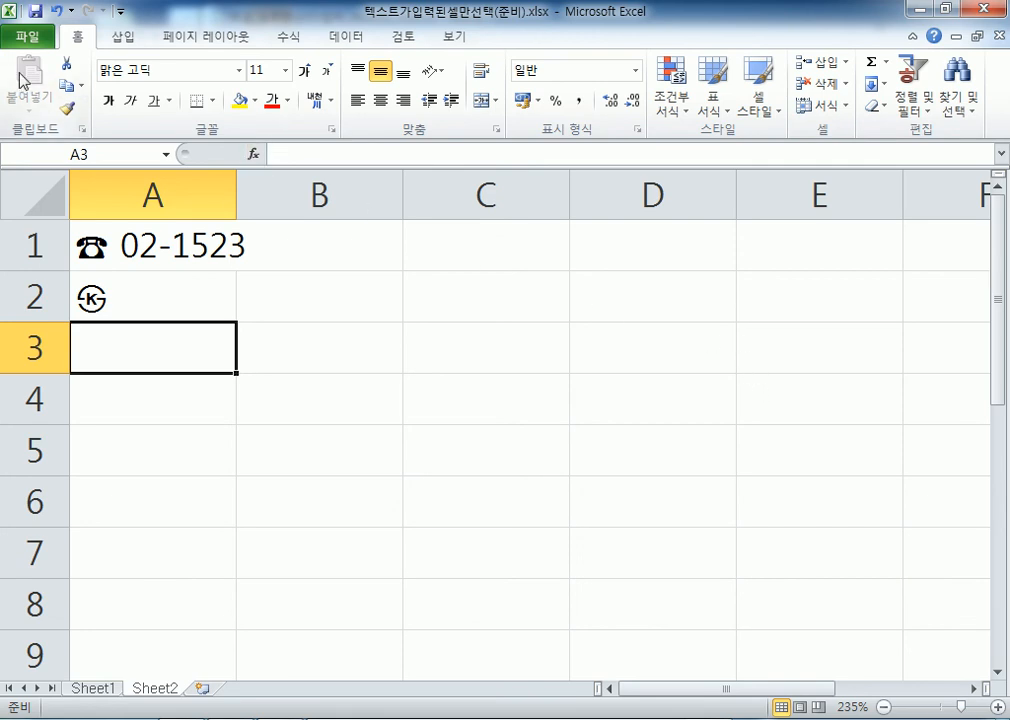
# View Excel Options' Proofing page, then return to the File tab and reopen Options
pyautogui.click(28, 38)
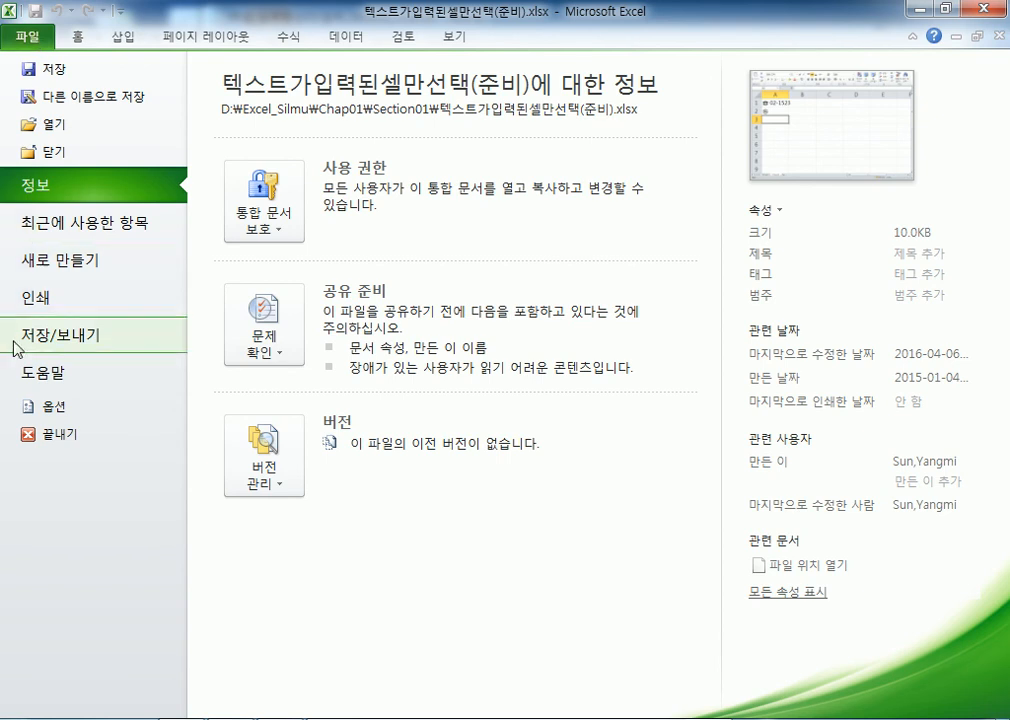
pyautogui.click(47, 412)
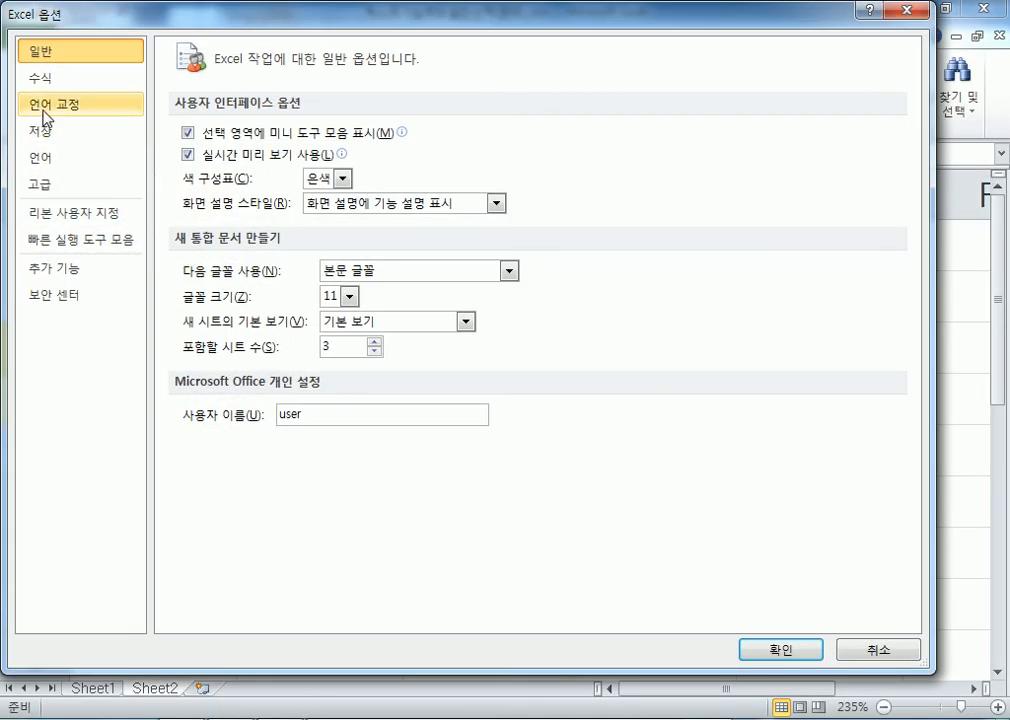
pyautogui.click(46, 110)
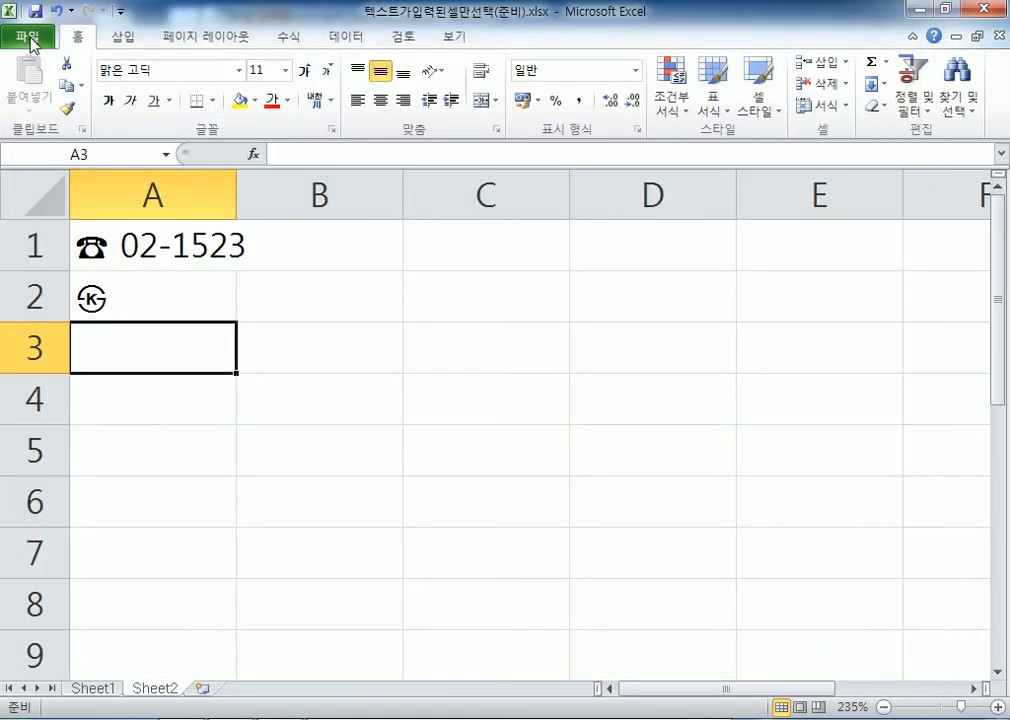
pyautogui.click(30, 37)
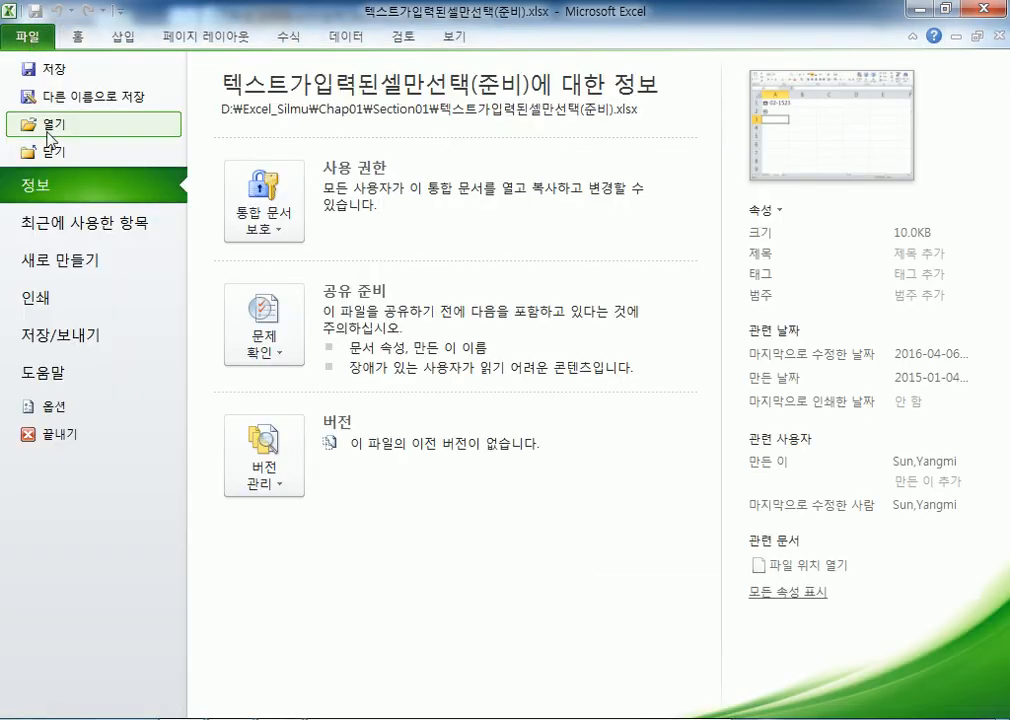
pyautogui.click(42, 406)
# Add an AutoCorrect entry replacing 서초훈장 with '서울특별시 서초여성인력개발센터' plus the person's name and title
pyautogui.click(55, 106)
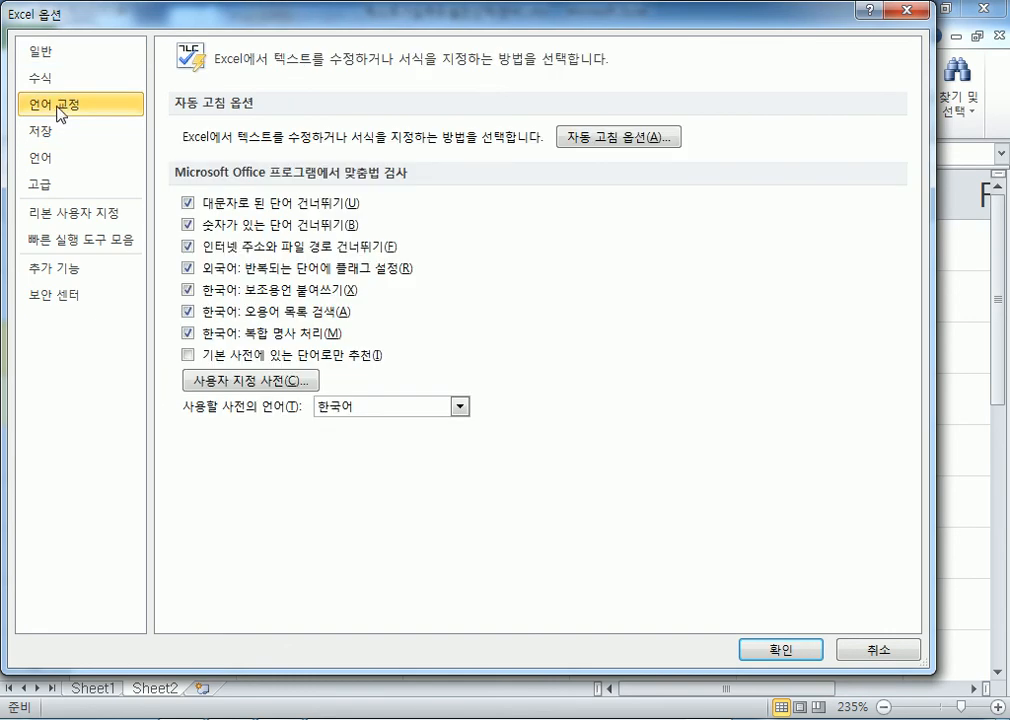
pyautogui.click(601, 142)
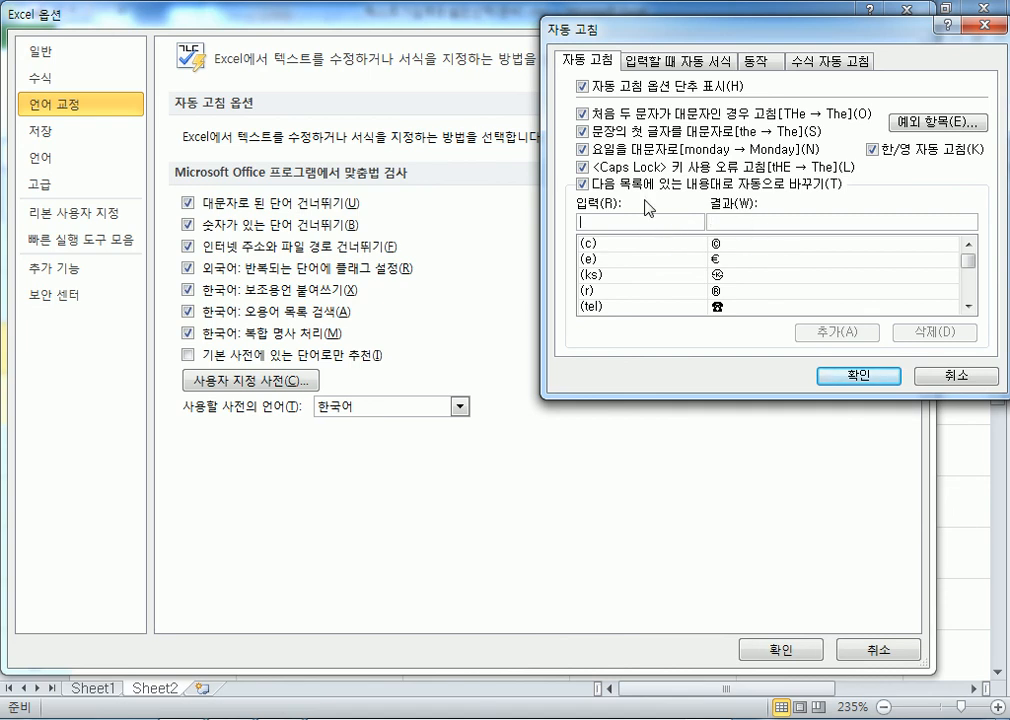
pyautogui.write('tj')
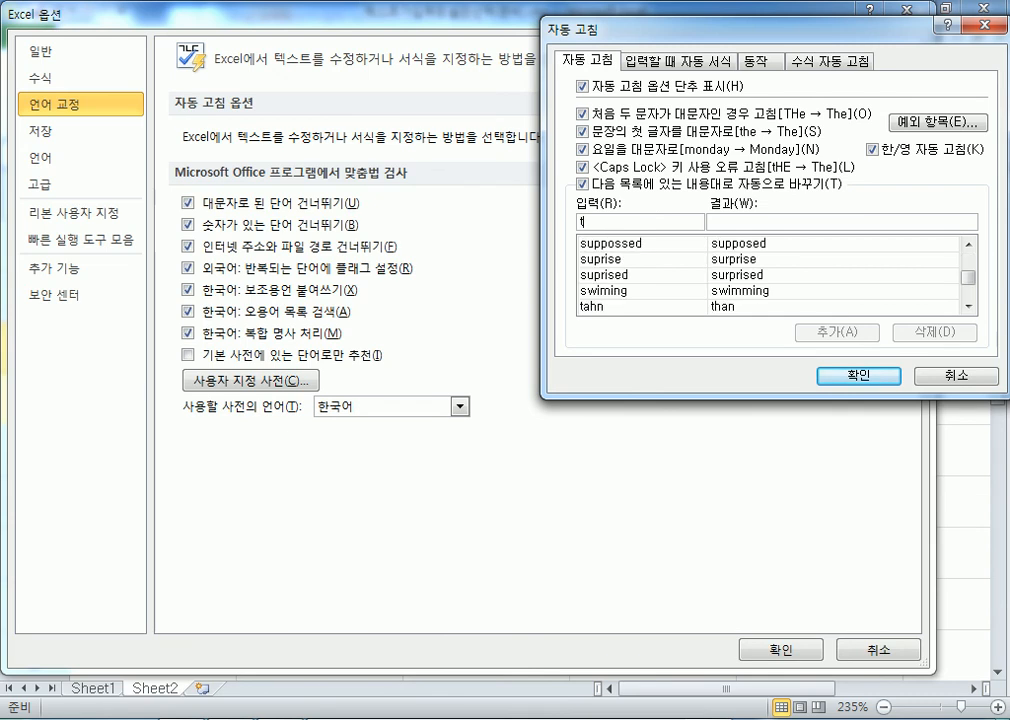
pyautogui.press('BackSpace')
pyautogui.press('BackSpace')
pyautogui.write('서ch')
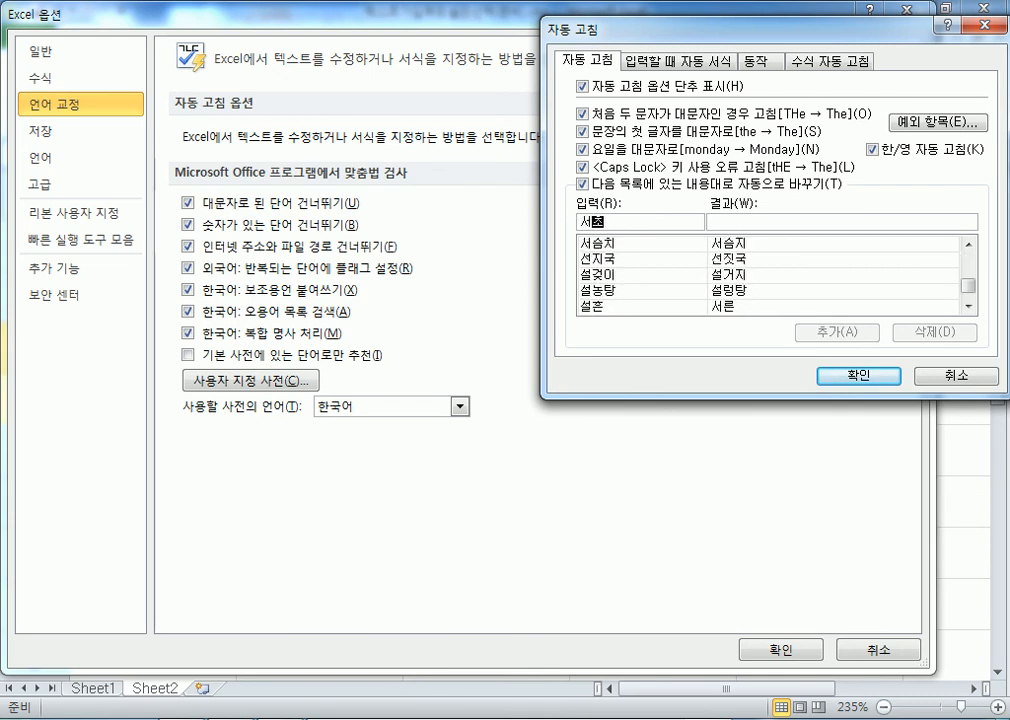
pyautogui.write('gns')
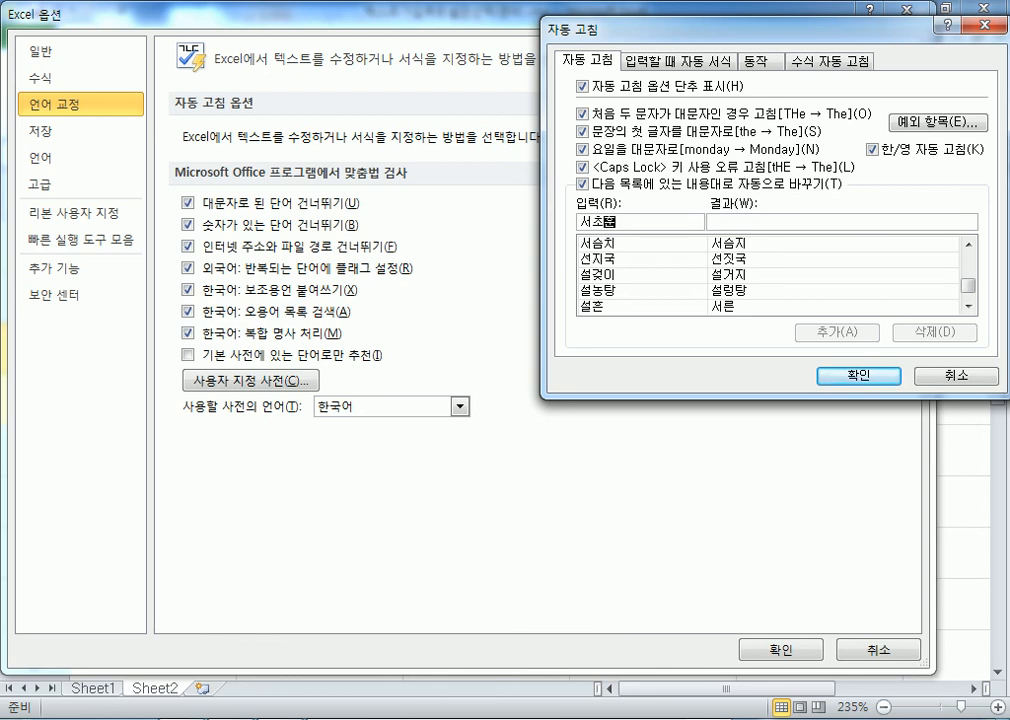
pyautogui.write('wkd')
pyautogui.click(649, 222)
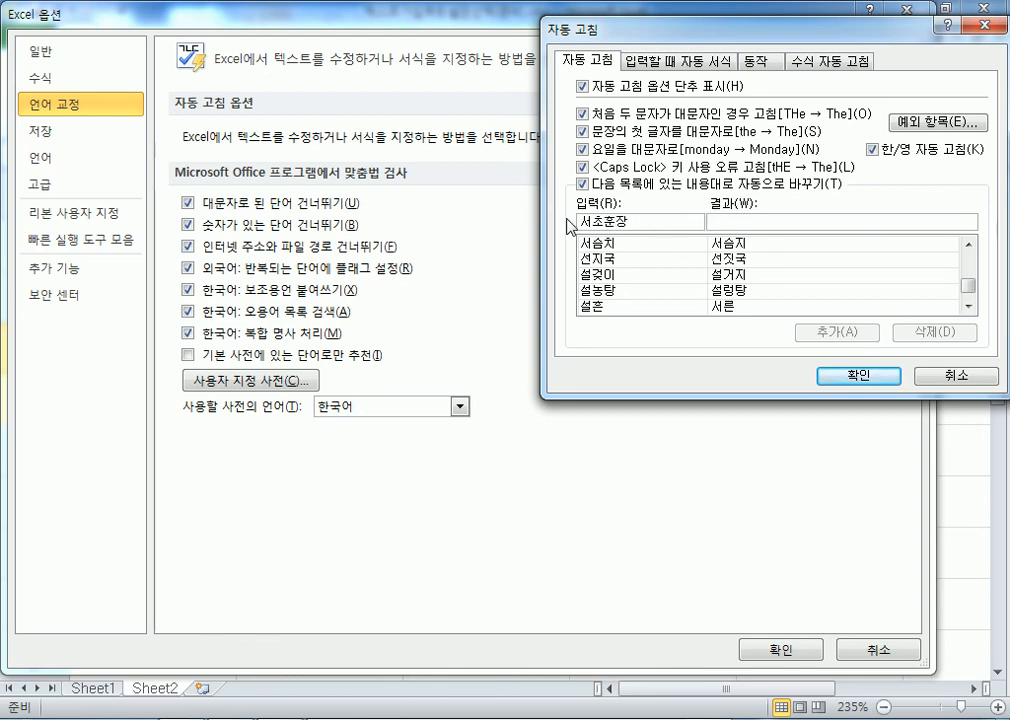
pyautogui.write('서')
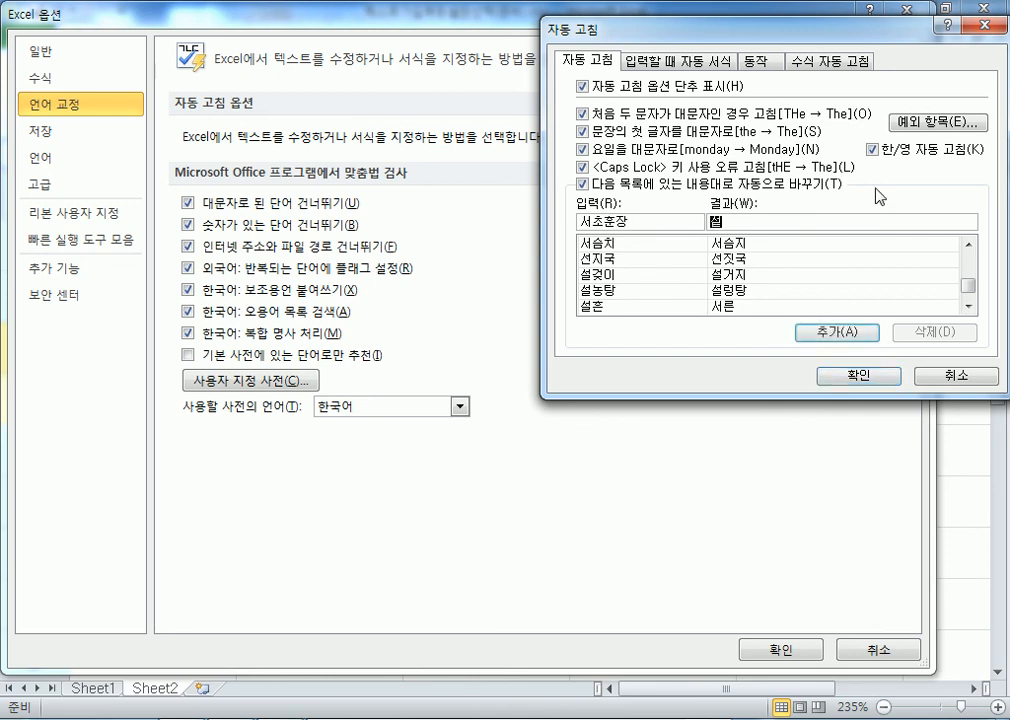
pyautogui.write('울특')
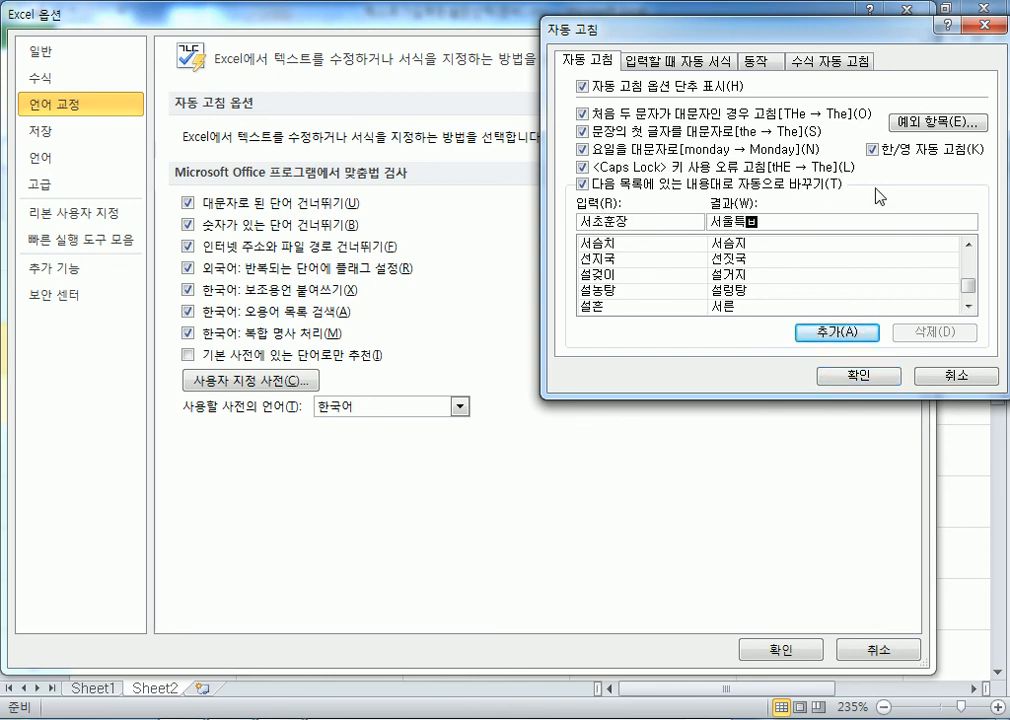
pyautogui.write('별시 서초여성인력개발센ㅌ')
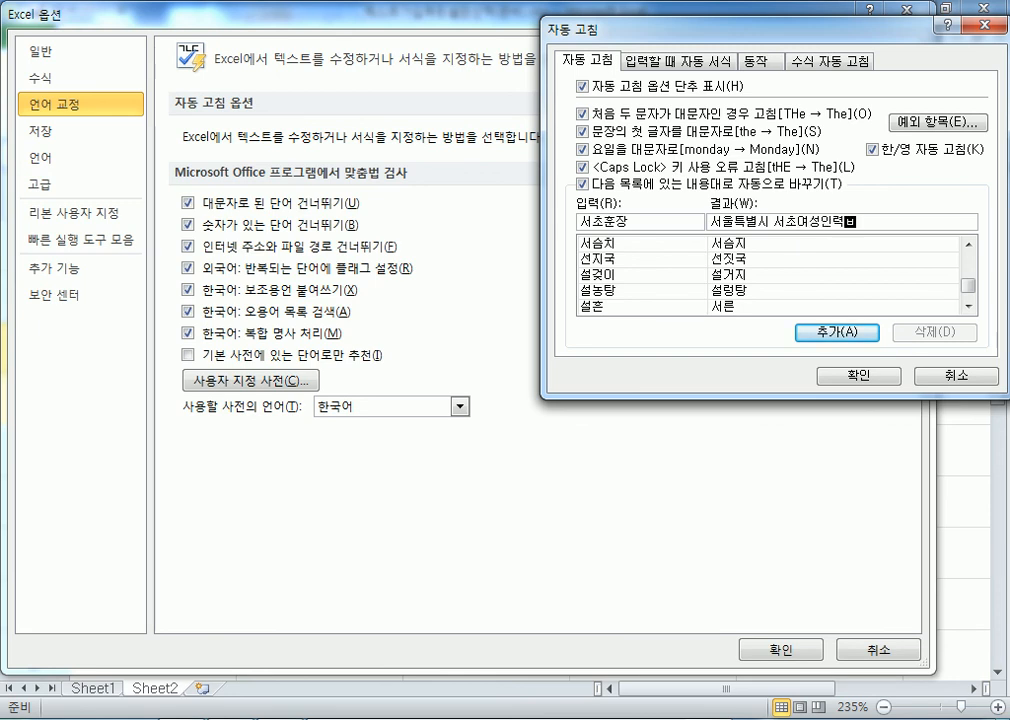
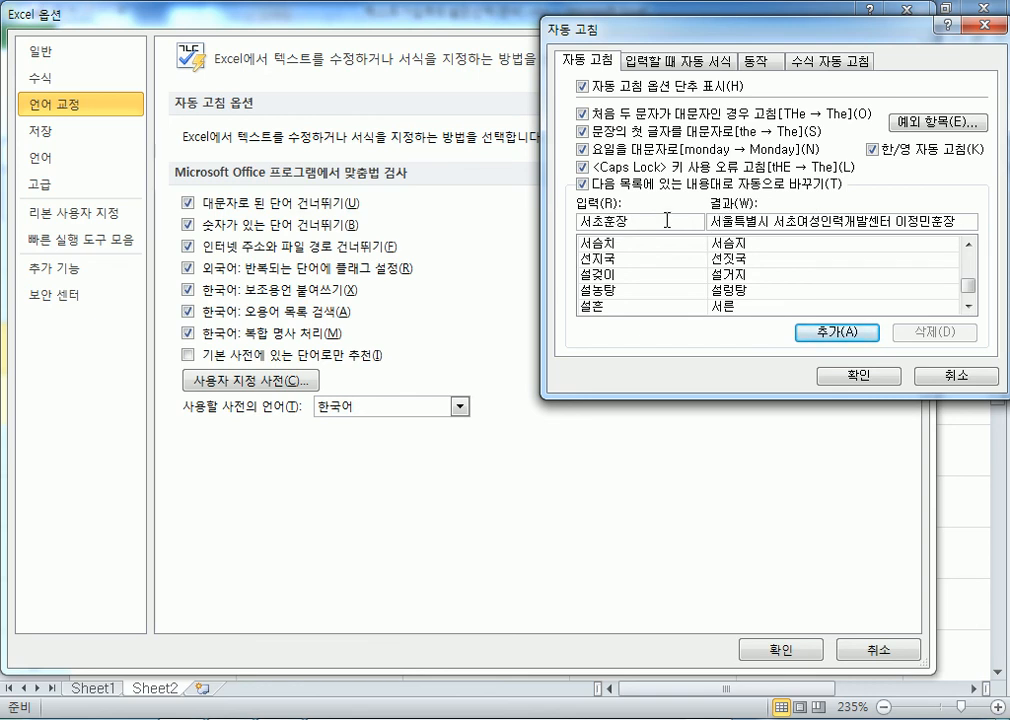
pyautogui.click(828, 333)
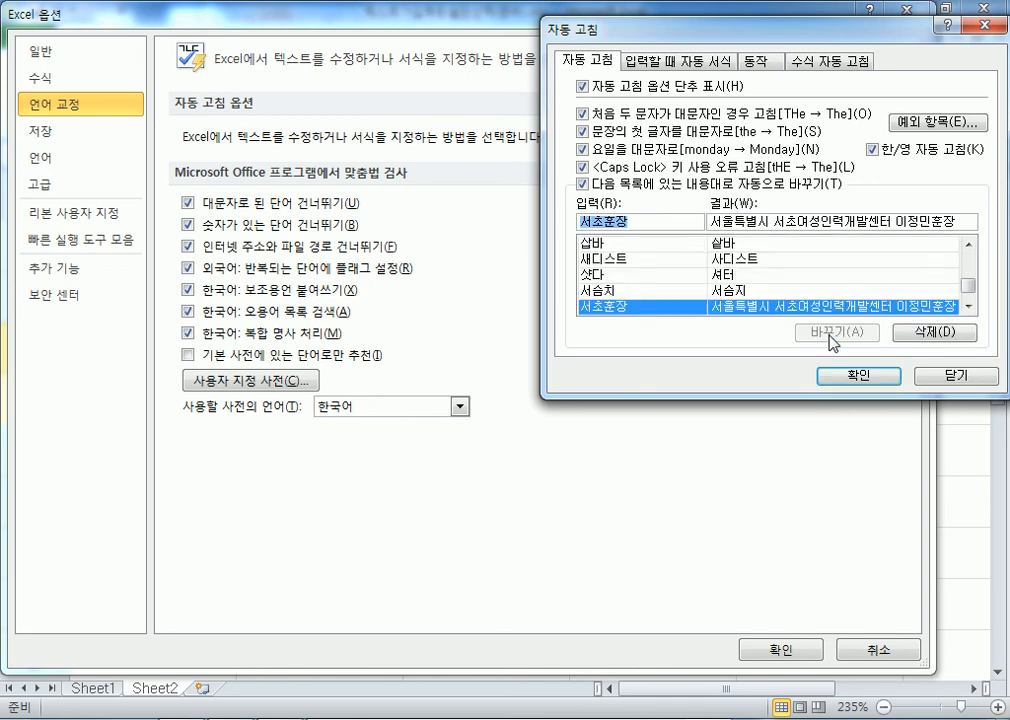
pyautogui.click(858, 375)
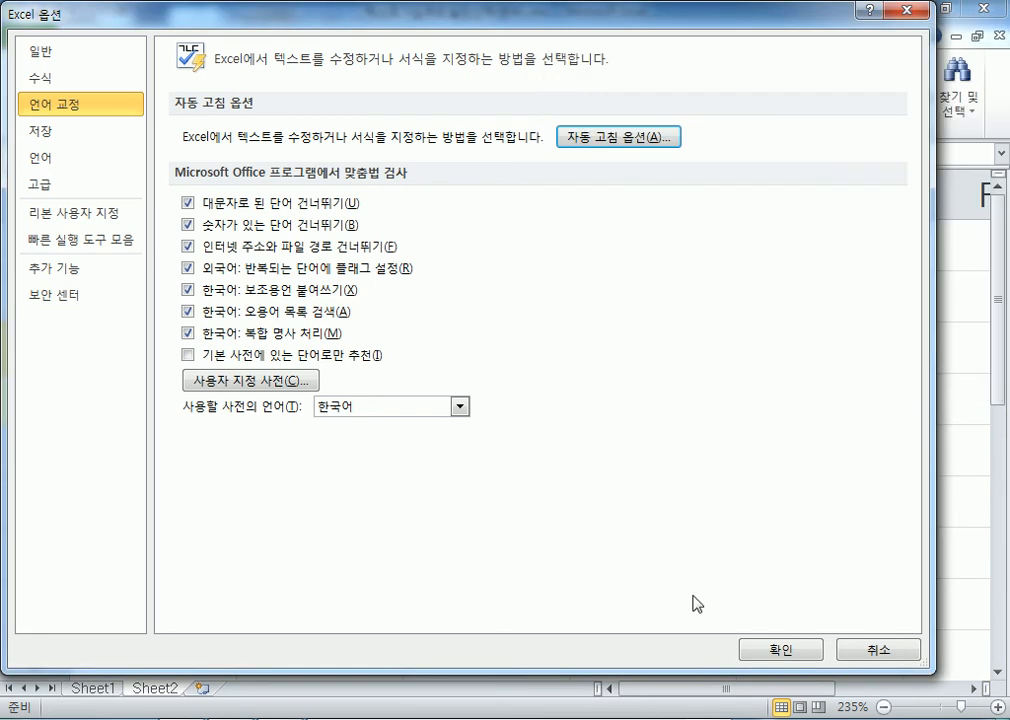
# Type 서초훈장 in A3 so it expands to the full address, then try (직함) in A4
pyautogui.click(779, 649)
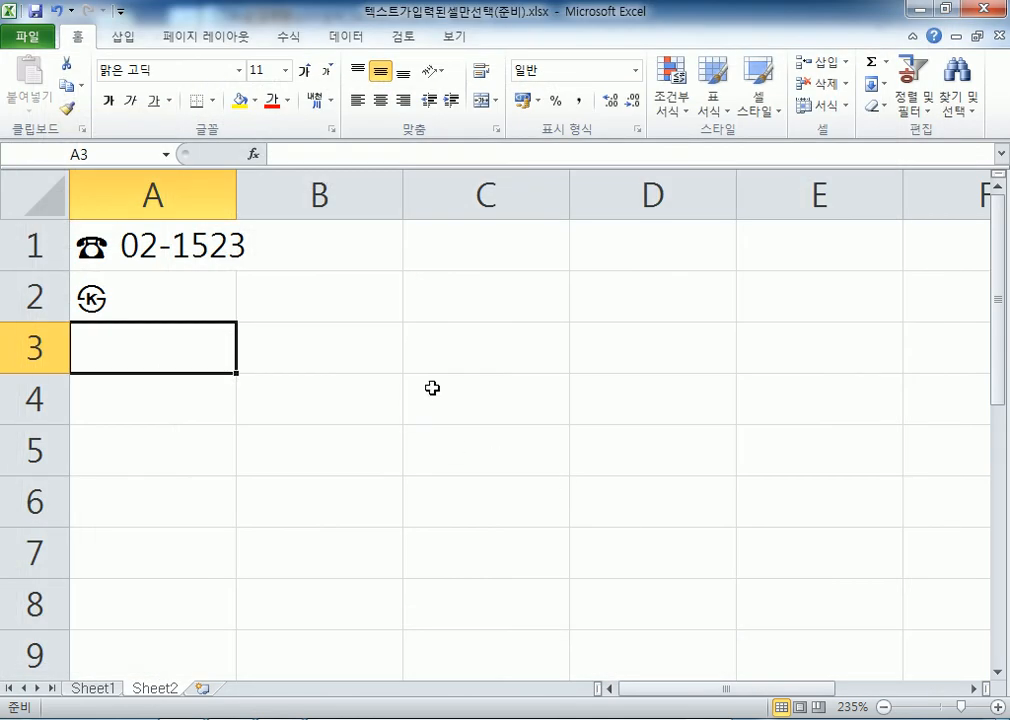
pyautogui.write('서초')
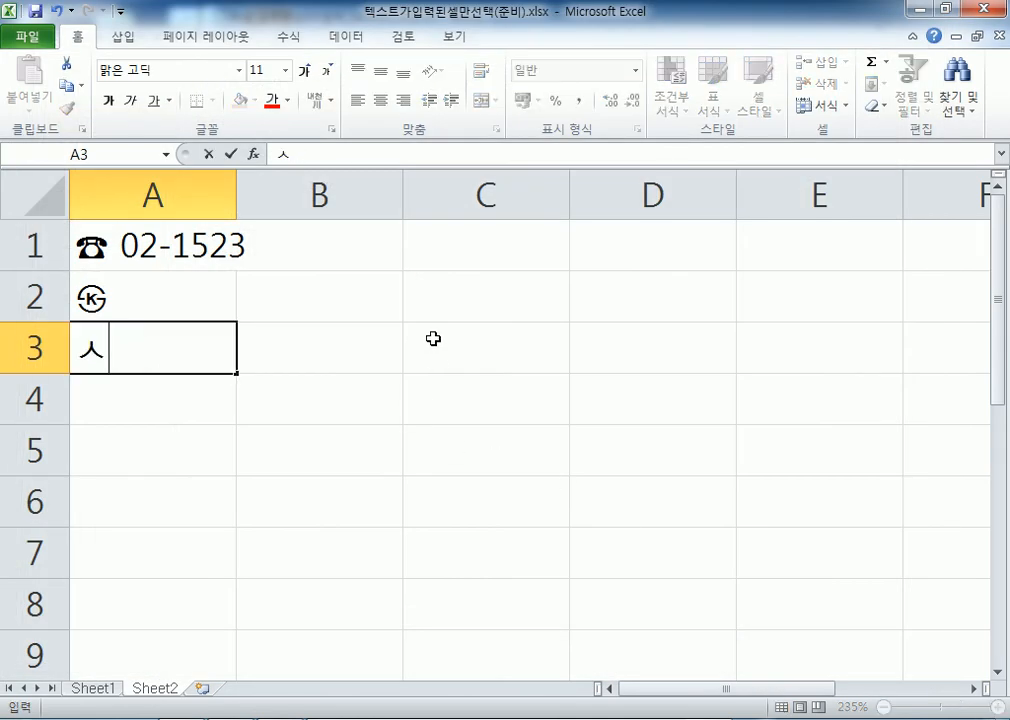
pyautogui.write('훈장')
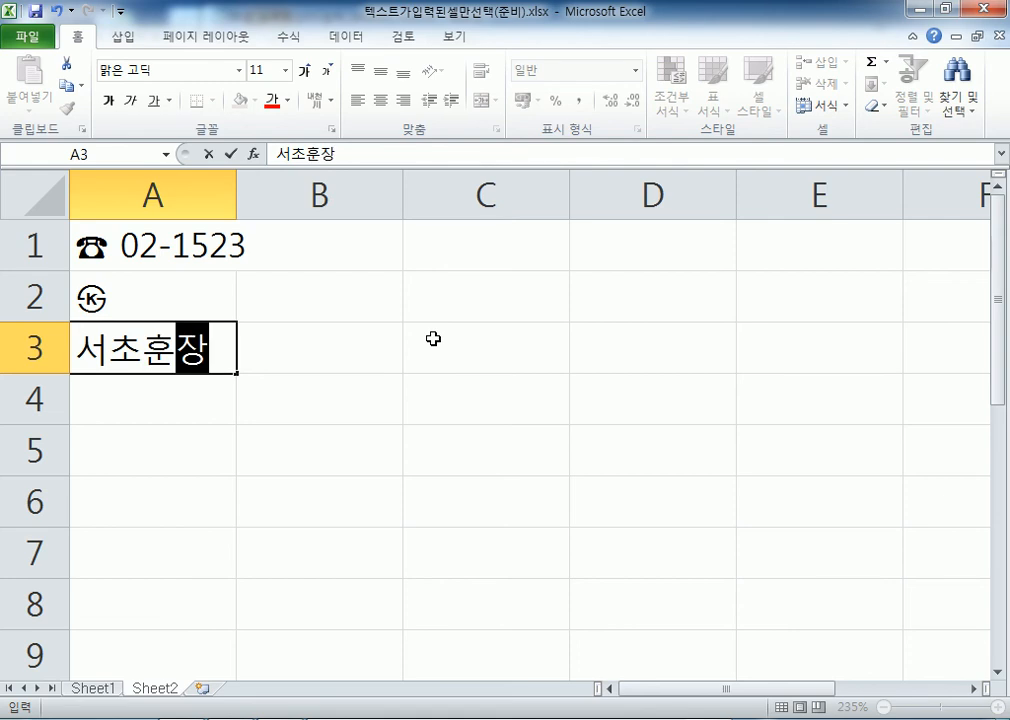
pyautogui.press('Return')
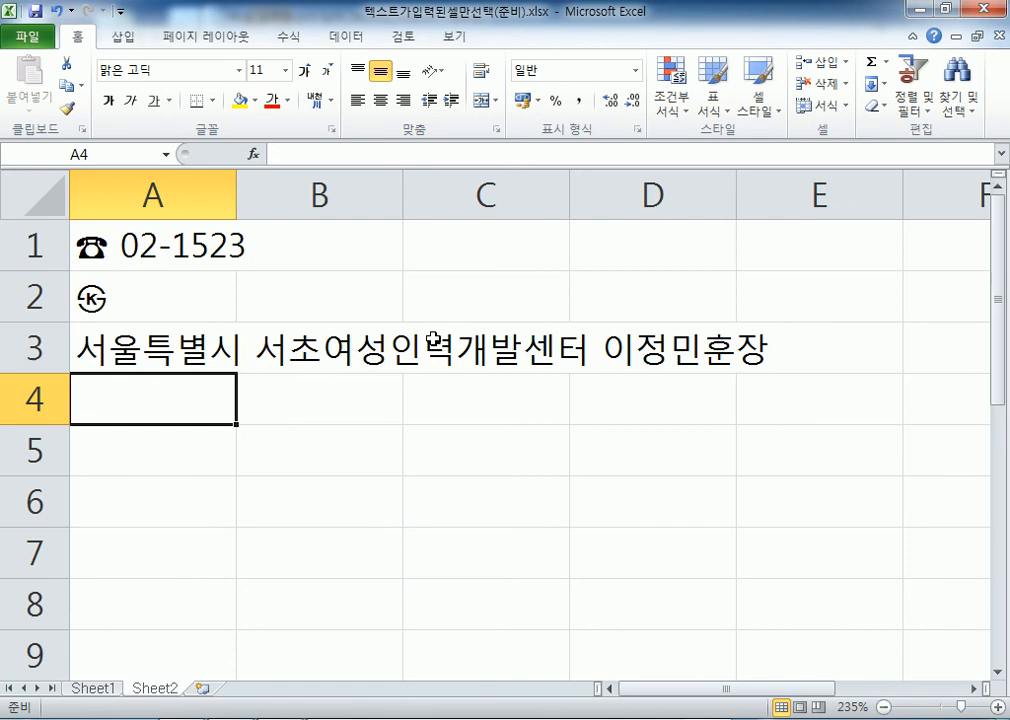
pyautogui.write('(직함)')
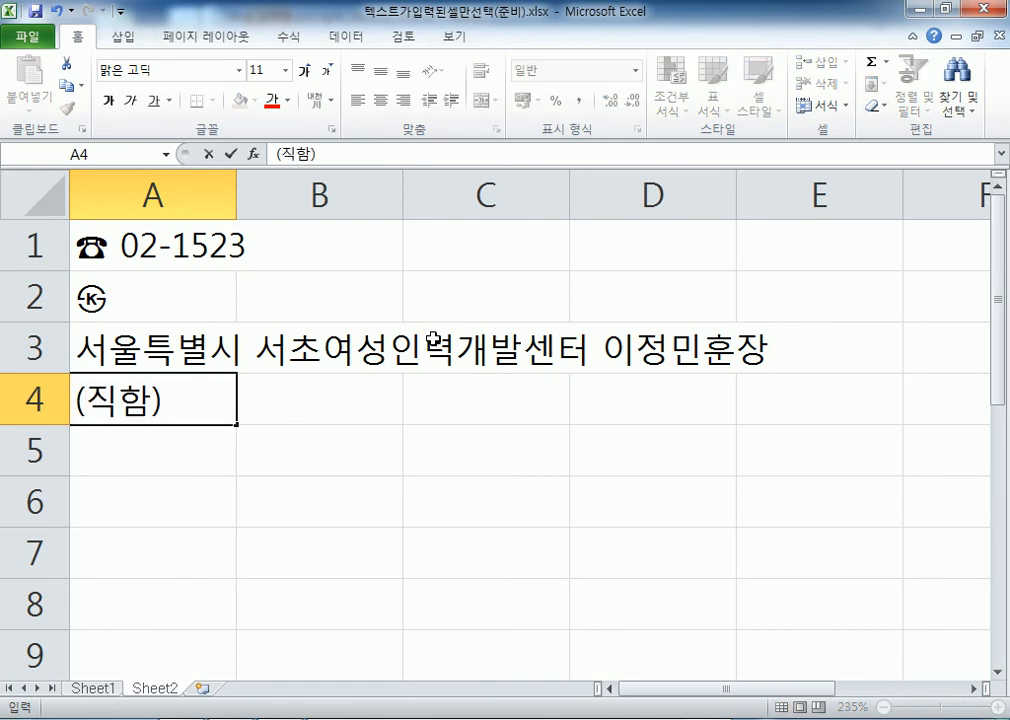
pyautogui.press('BackSpace')
pyautogui.press('BackSpace')
pyautogui.press('BackSpace')
pyautogui.press('BackSpace')
pyautogui.press('BackSpace')
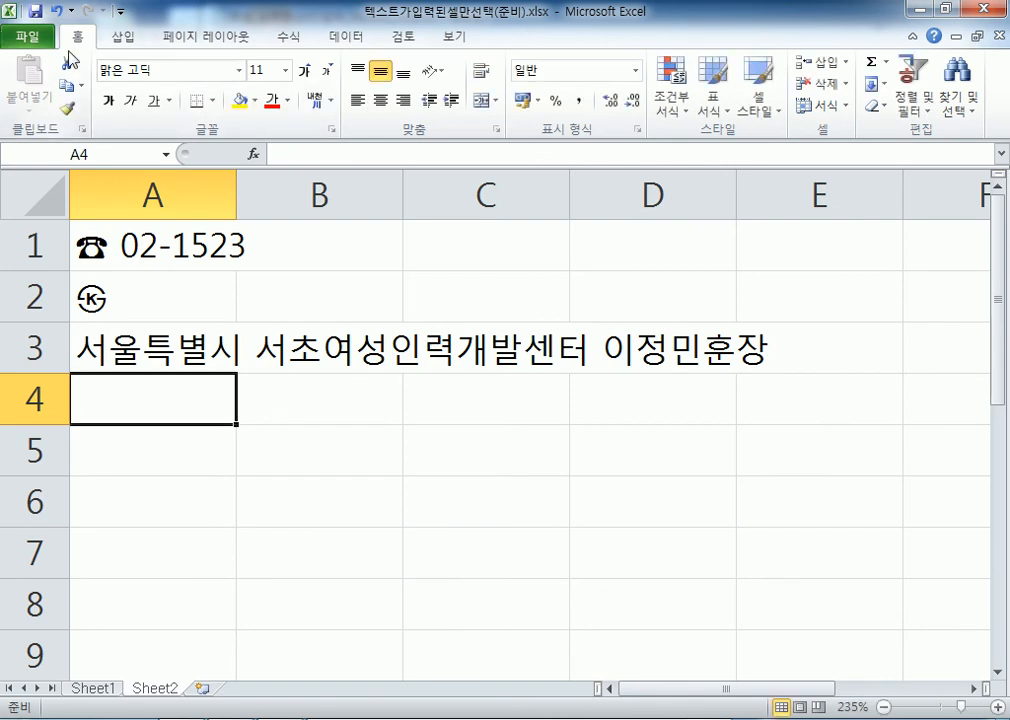
# In Proofing's AutoCorrect Options, find and delete the 서초훈장 entry
pyautogui.click(27, 39)
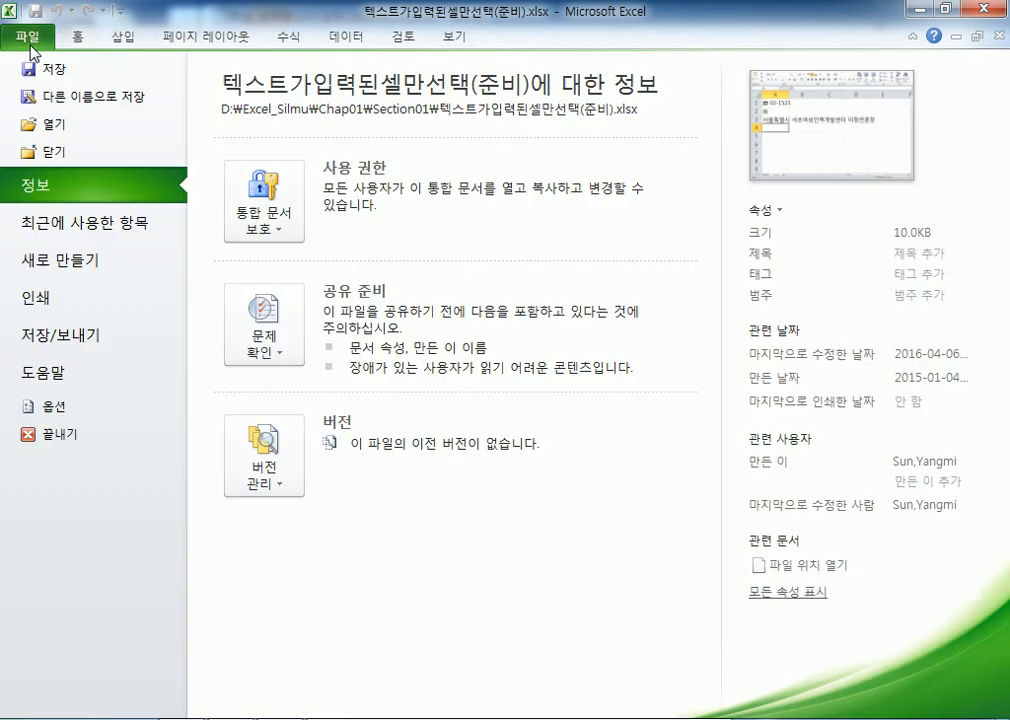
pyautogui.click(35, 406)
pyautogui.click(60, 104)
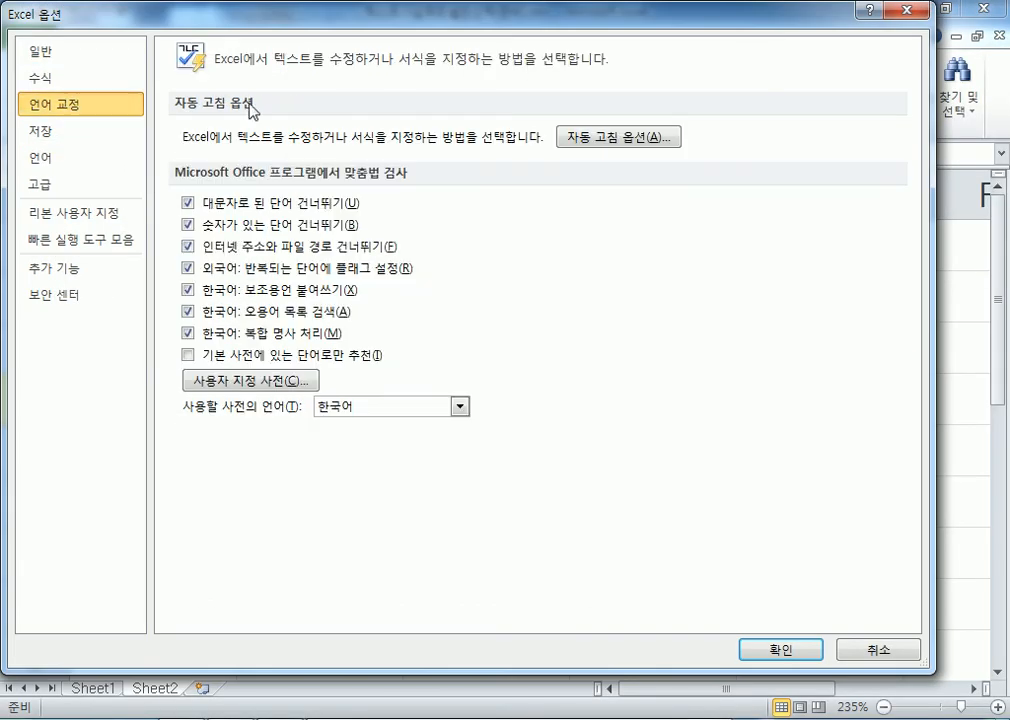
pyautogui.click(578, 135)
pyautogui.moveTo(900, 30); pyautogui.dragTo(756, 10)
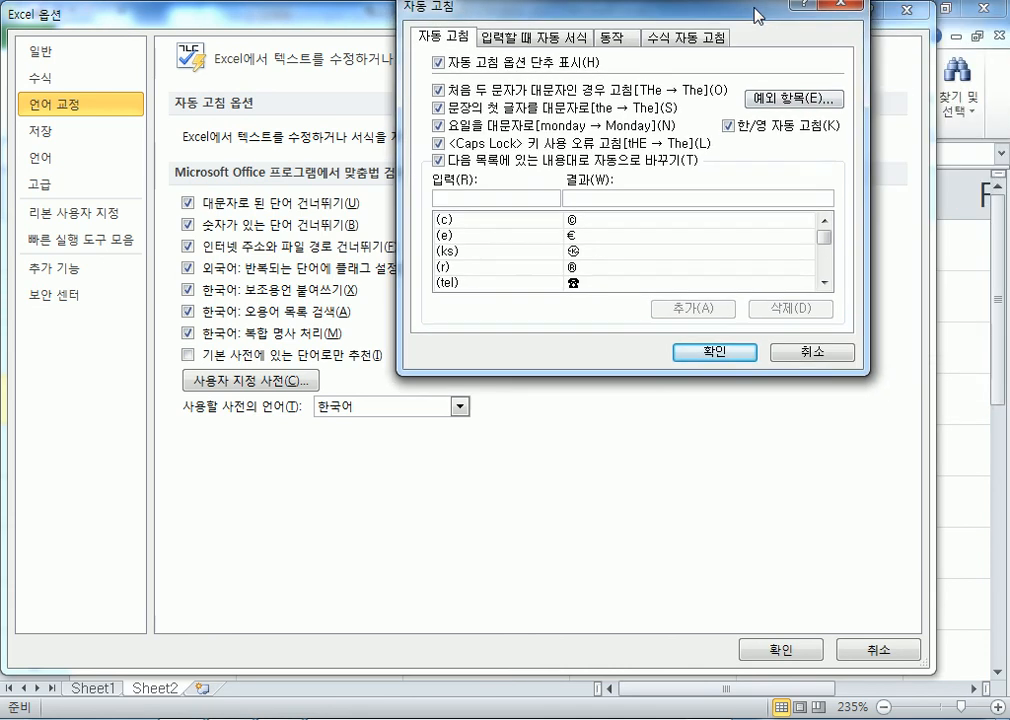
pyautogui.moveTo(823, 240); pyautogui.dragTo(826, 262)
pyautogui.click(519, 257)
pyautogui.scroll(-10, 516, 266)
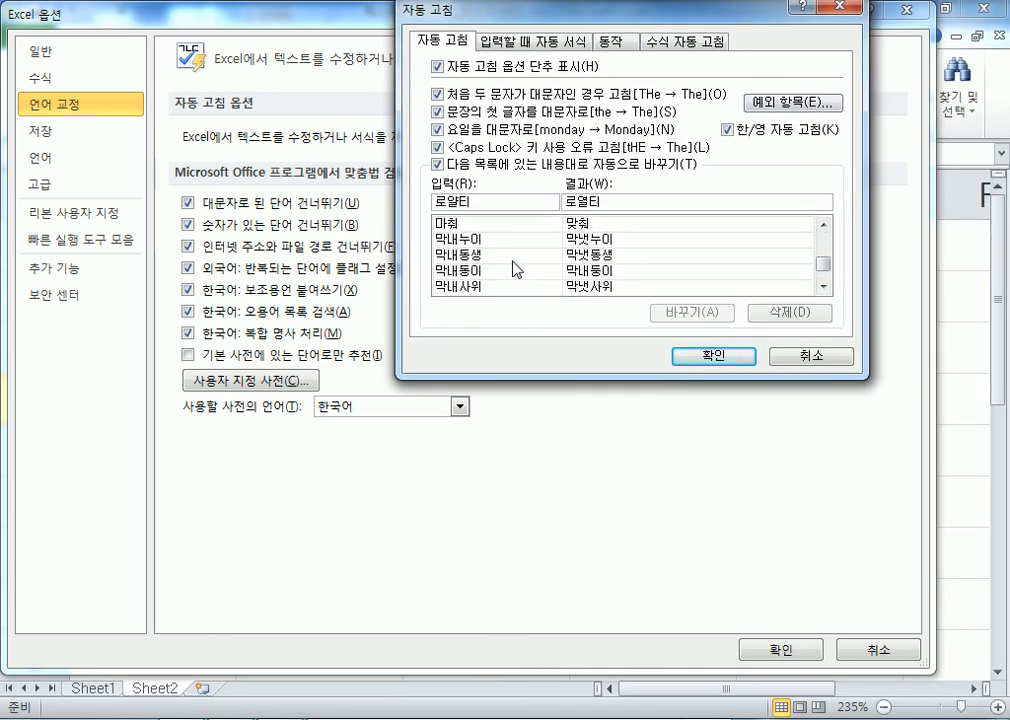
pyautogui.scroll(-15, 491, 273)
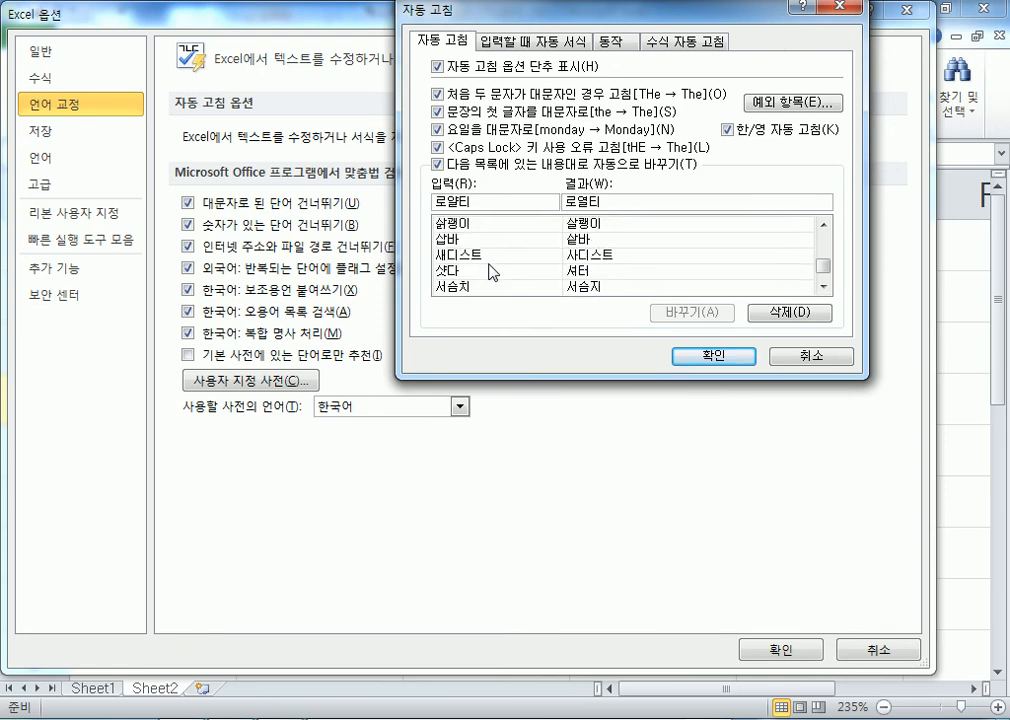
pyautogui.scroll(1, 491, 268)
pyautogui.click(494, 255)
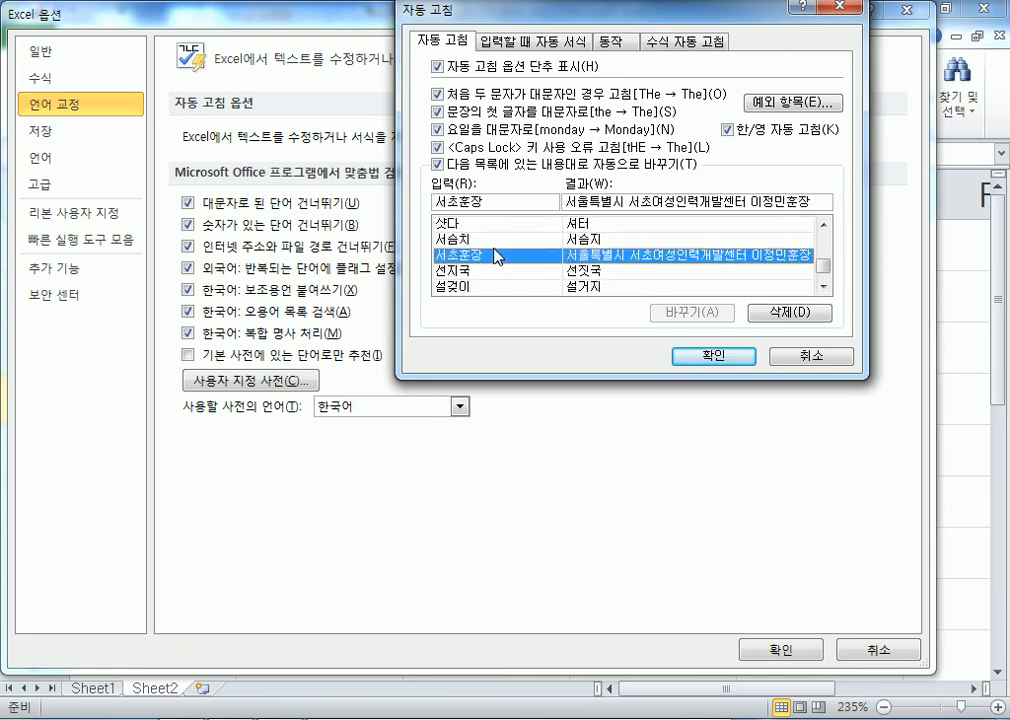
pyautogui.click(789, 313)
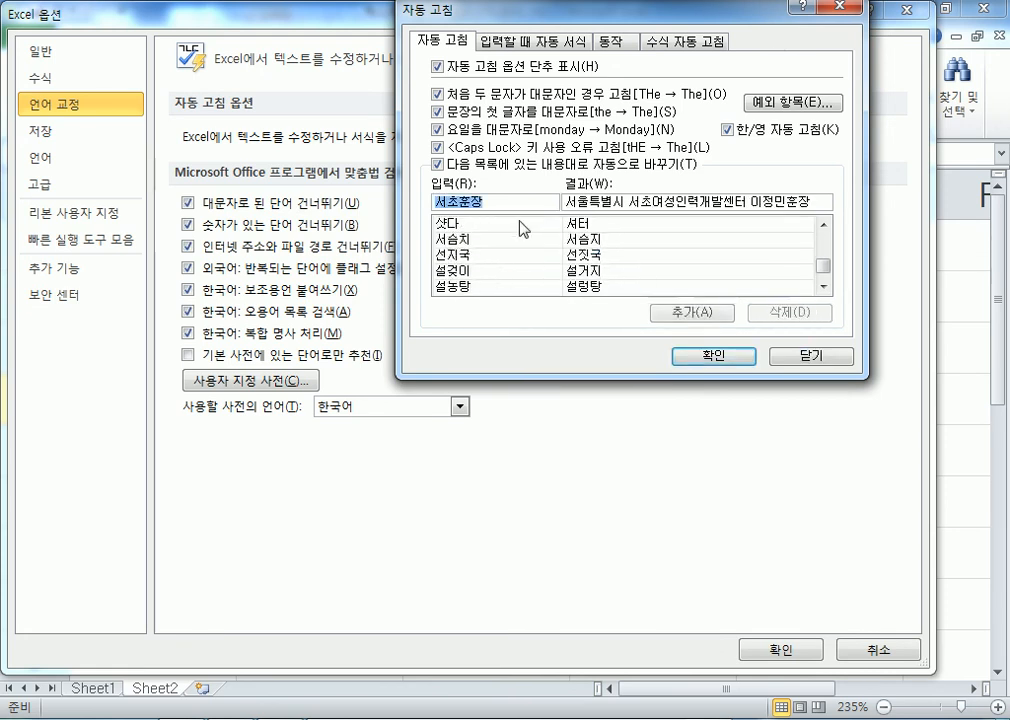
# Add (직함) as the shortcut for the same address text, then type (직함) in A4
pyautogui.press('Home')
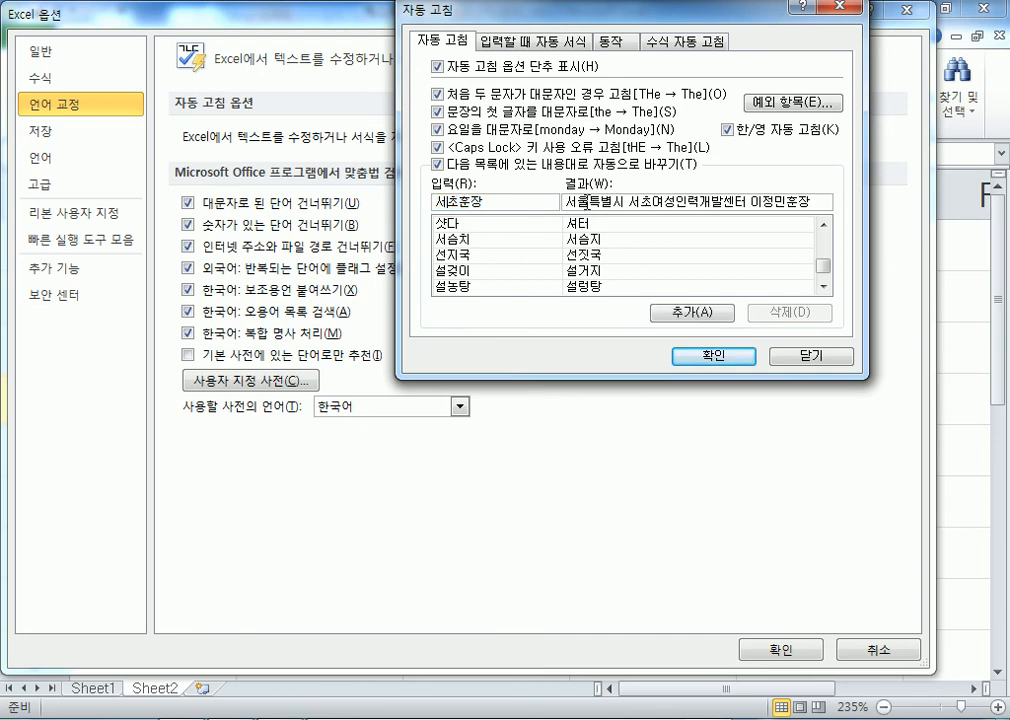
pyautogui.press('Delete')
pyautogui.write('*(')
pyautogui.press('BackSpace')
pyautogui.press('BackSpace')
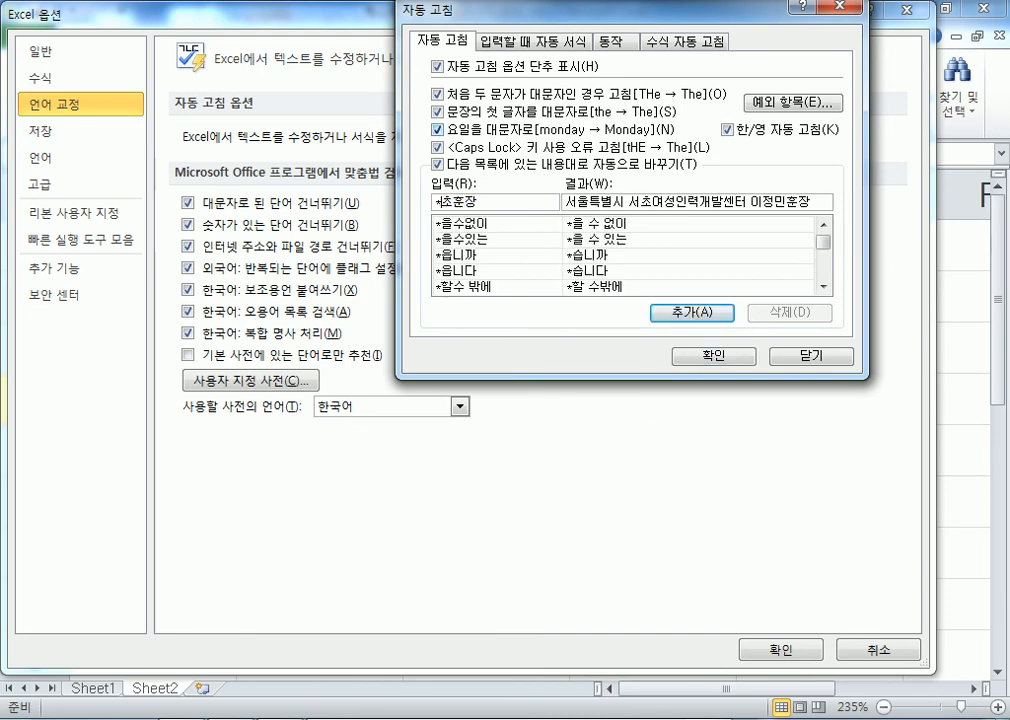
pyautogui.write('(')
pyautogui.write('ㅈㄴ')
pyautogui.press('BackSpace')
pyautogui.press('BackSpace')
pyautogui.write('ㅈㅣㄱ함)')
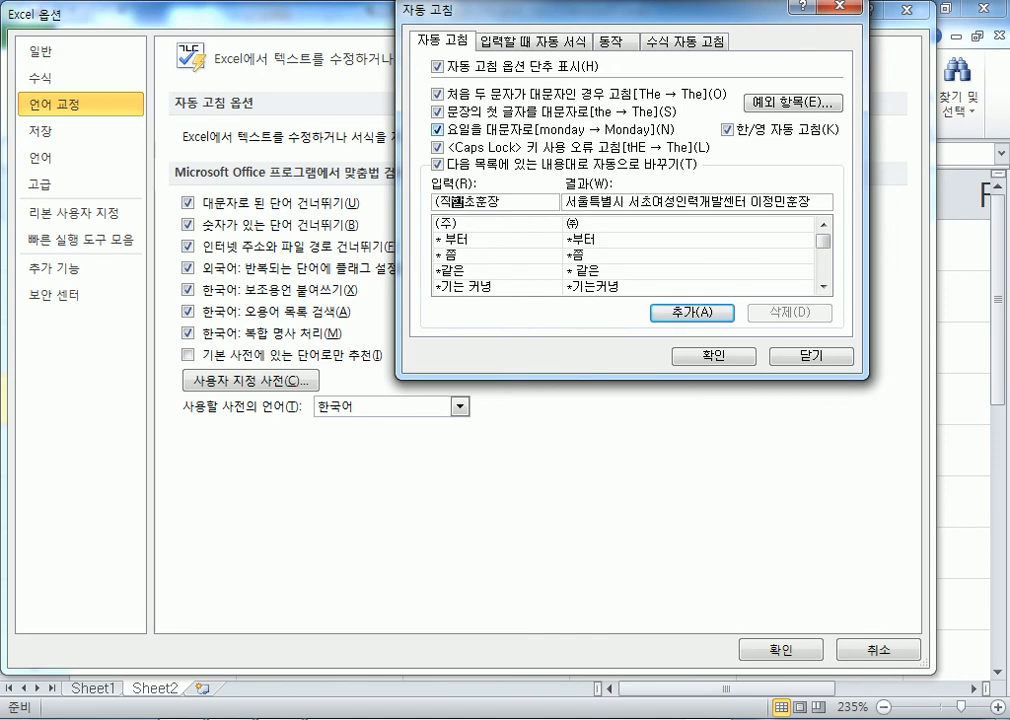
pyautogui.press('Delete')
pyautogui.press('Delete')
pyautogui.press('Delete')
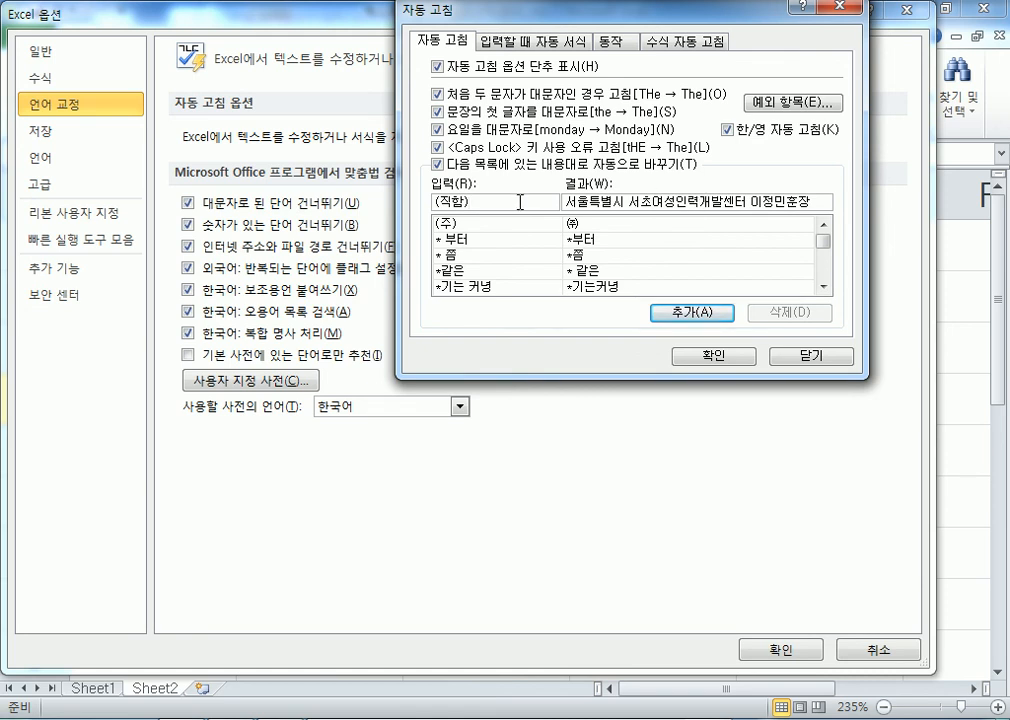
pyautogui.click(694, 316)
pyautogui.click(724, 355)
pyautogui.click(790, 655)
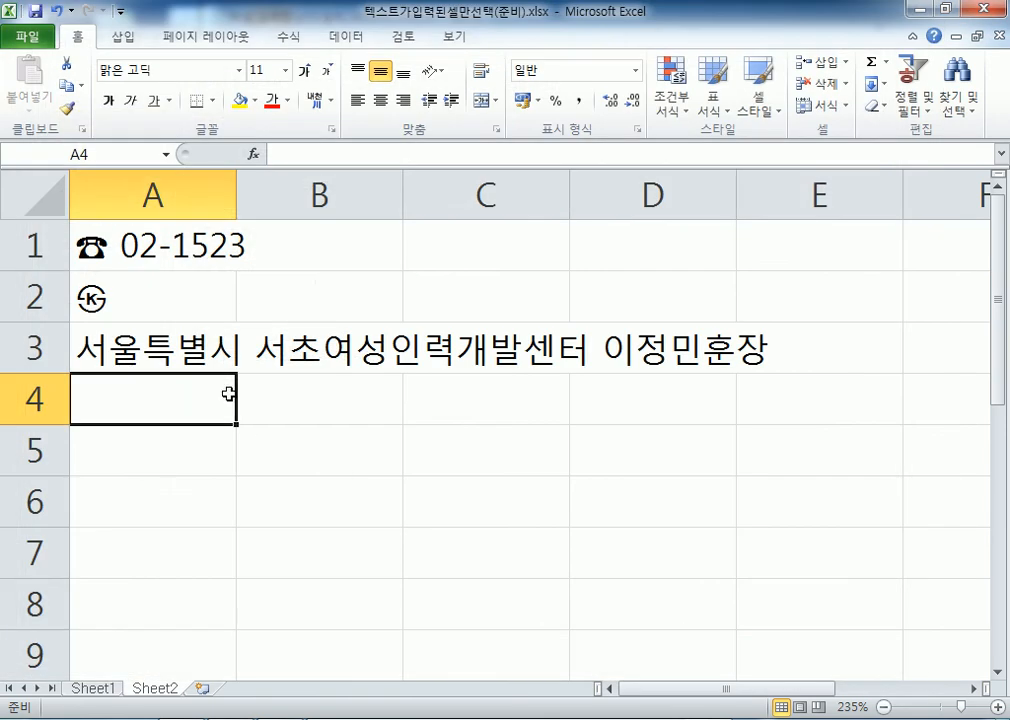
pyautogui.write('(직함)')
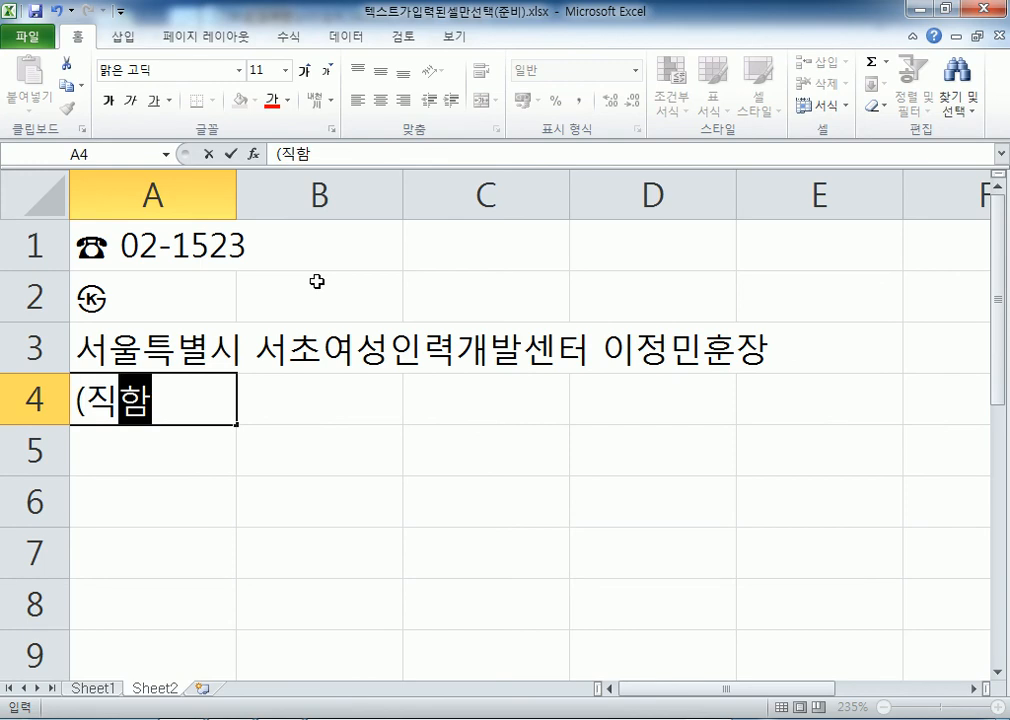